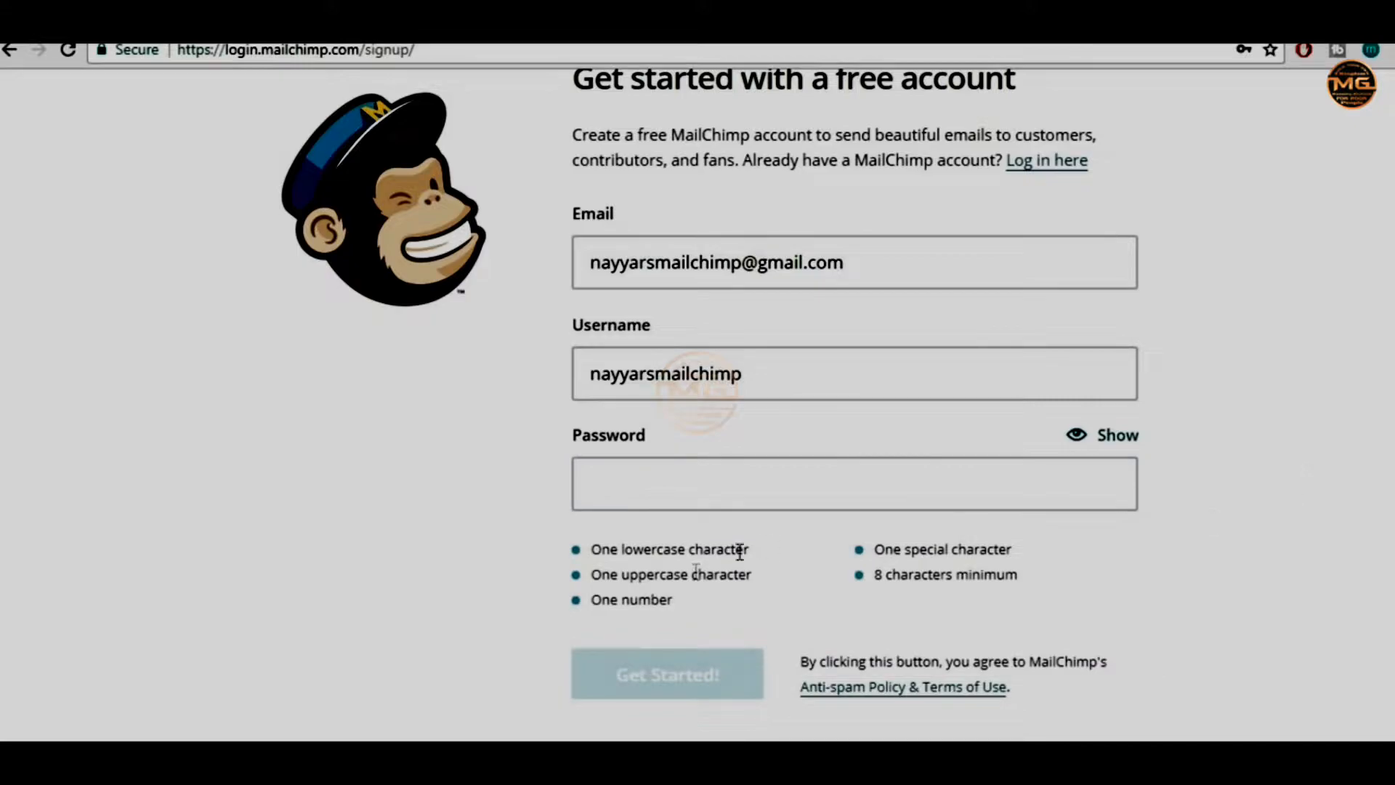
Fill in the saved account password, reveal it, and submit the free MailChimp signup
{"action": "left_click", "coordinate": [875, 482]}
{"action": "left_click", "coordinate": [738, 551]}
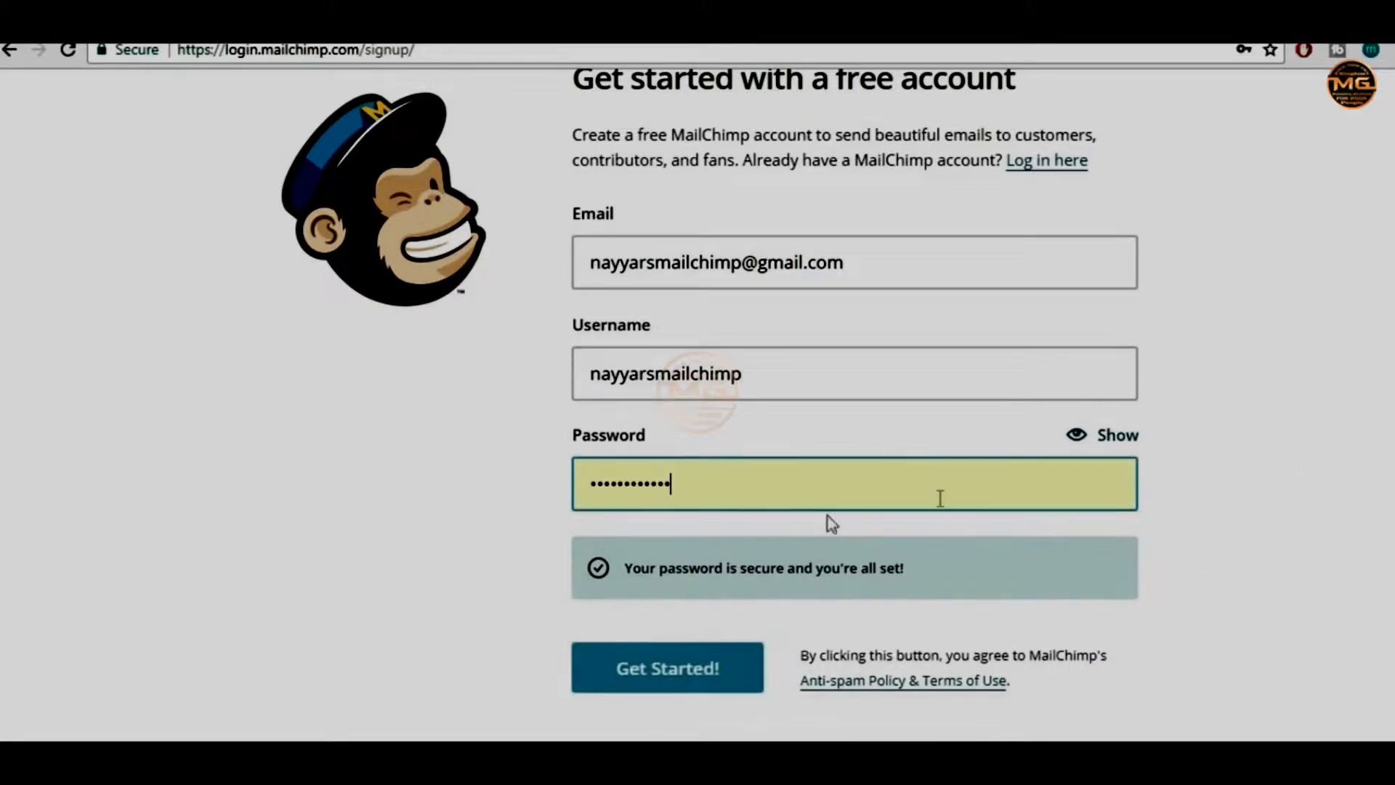
{"action": "left_click", "coordinate": [1119, 437]}
{"action": "left_click_drag", "start_coordinate": [581, 486], "coordinate": [730, 474]}
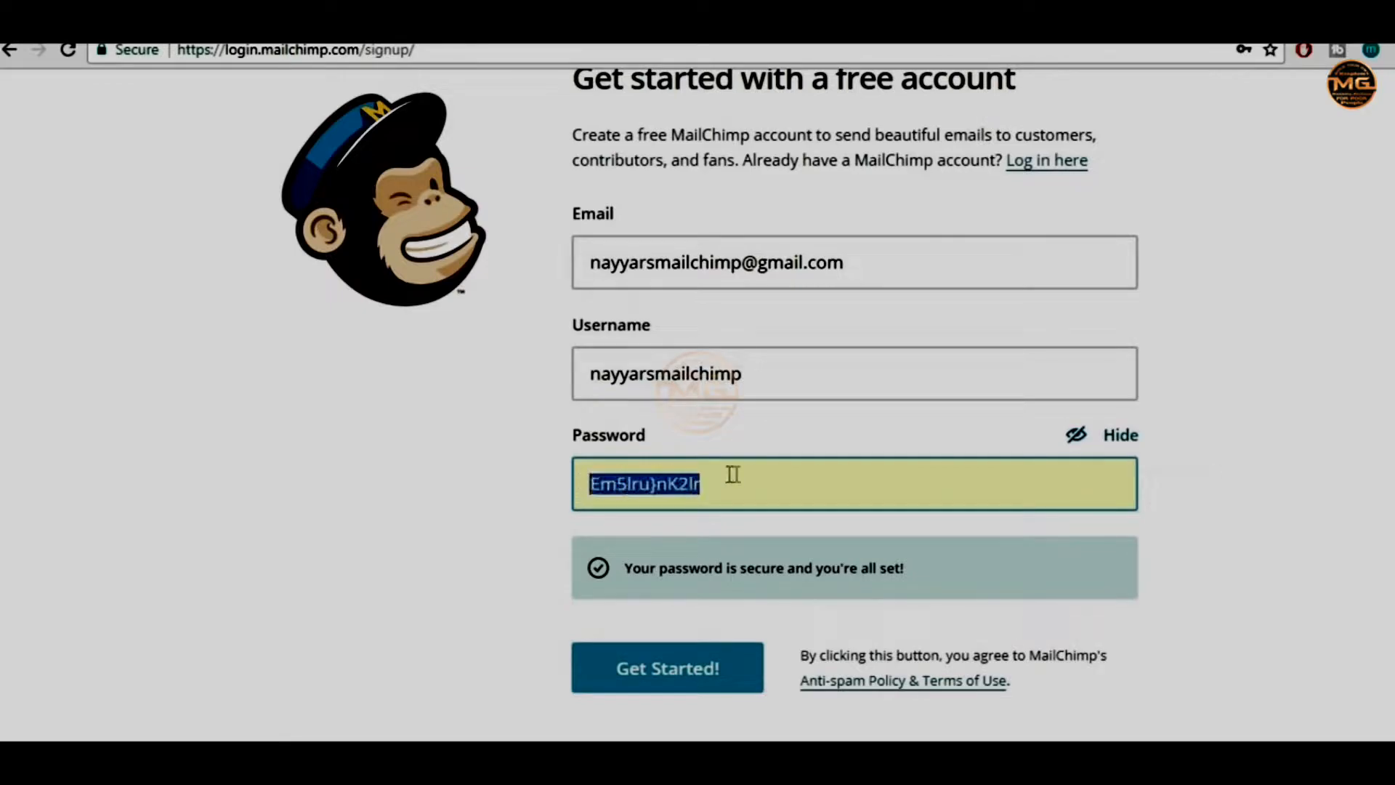
{"action": "left_click", "coordinate": [595, 487]}
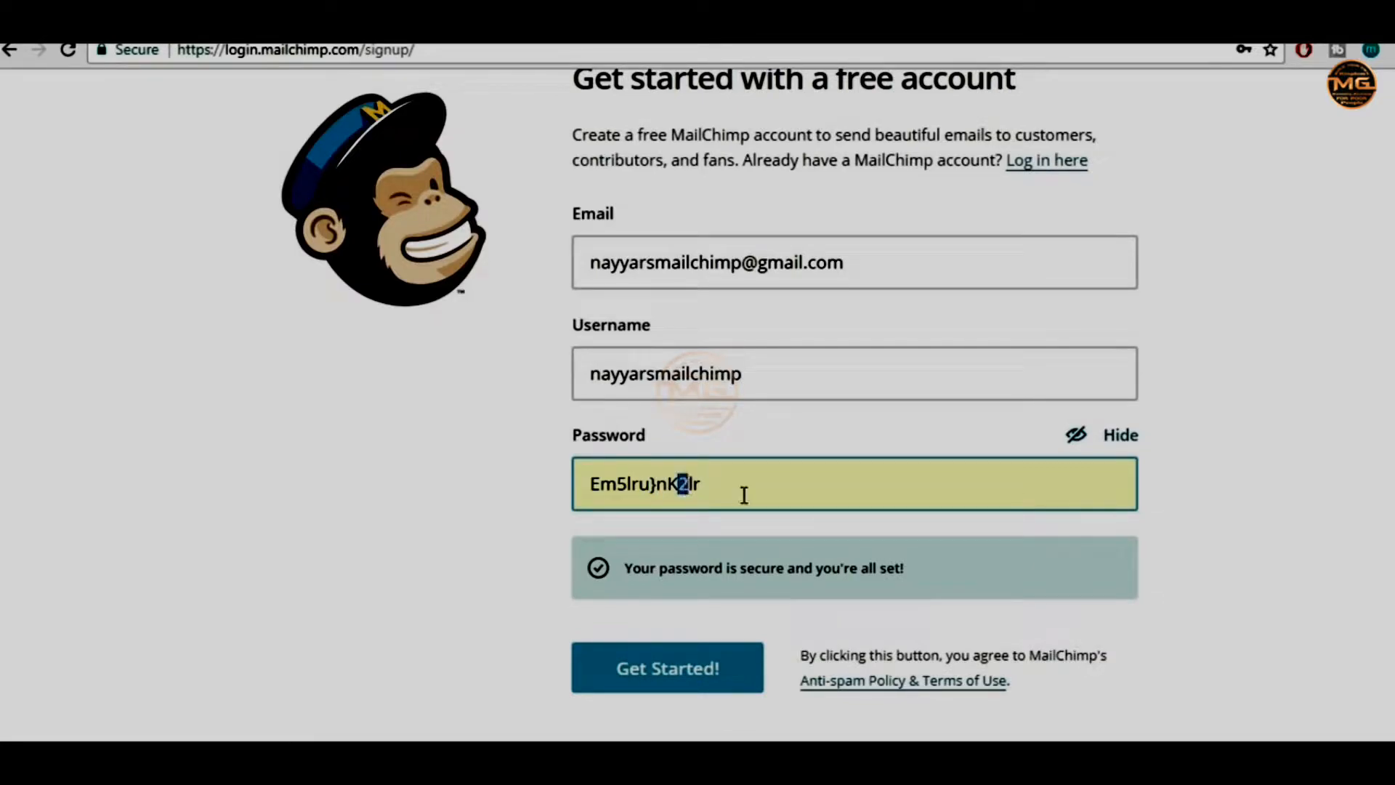
{"action": "left_click_drag", "start_coordinate": [756, 494], "coordinate": [579, 483]}
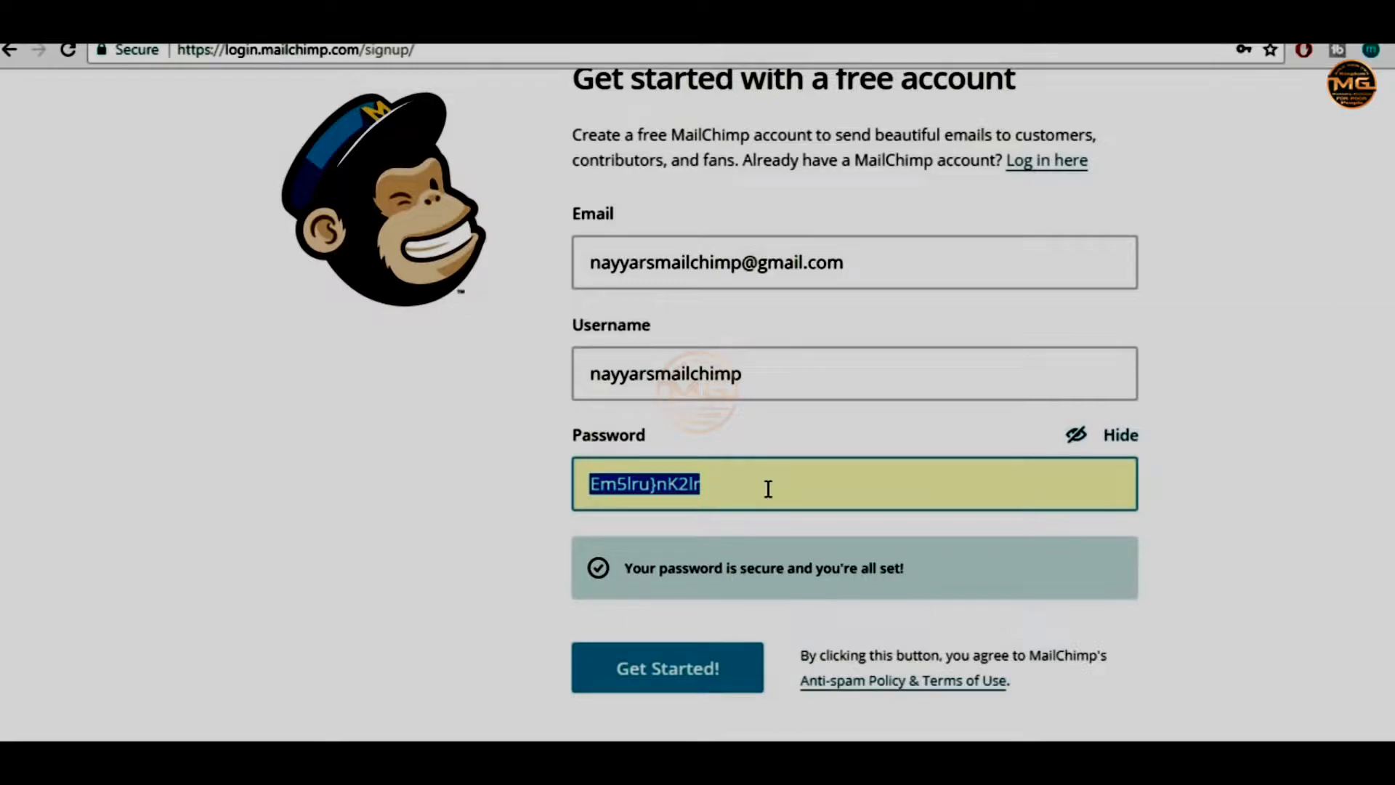
{"action": "left_click", "coordinate": [732, 485]}
{"action": "left_click_drag", "start_coordinate": [589, 485], "coordinate": [617, 486]}
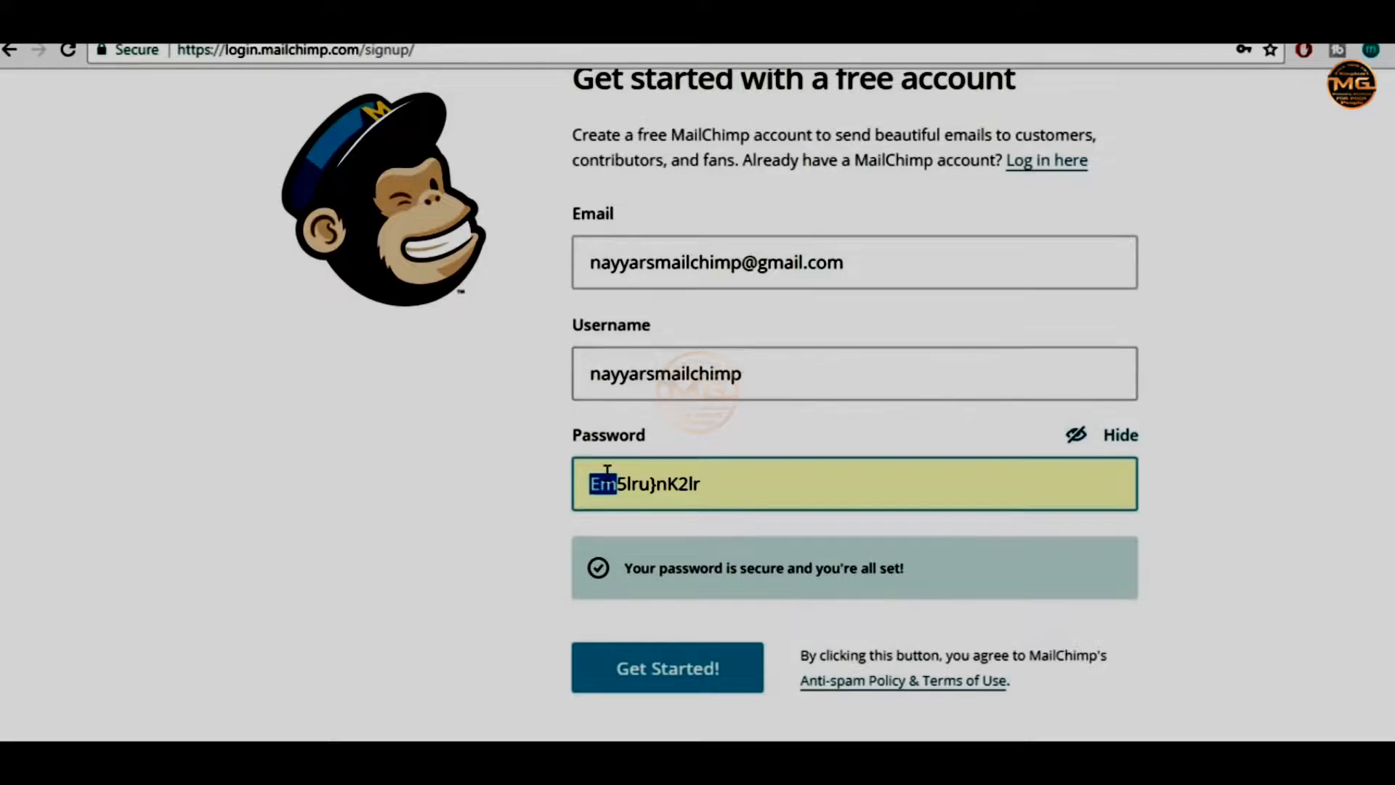
{"action": "left_click", "coordinate": [676, 678]}
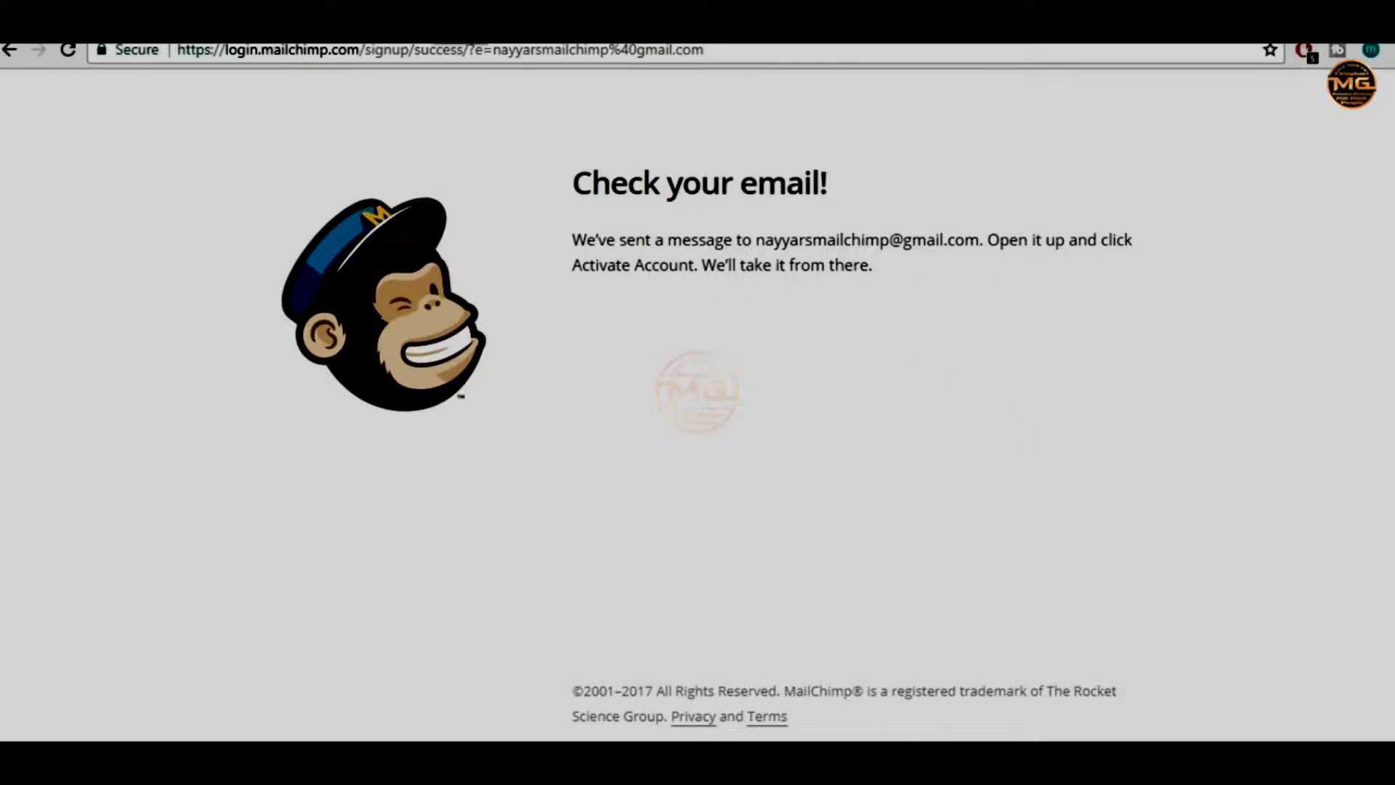
{"action": "key", "text": "ctrl+t"}
In Gmail, open the 'Activate Your MailChimp Account' email and follow its Activate Account link
{"action": "type", "text": "gm"}
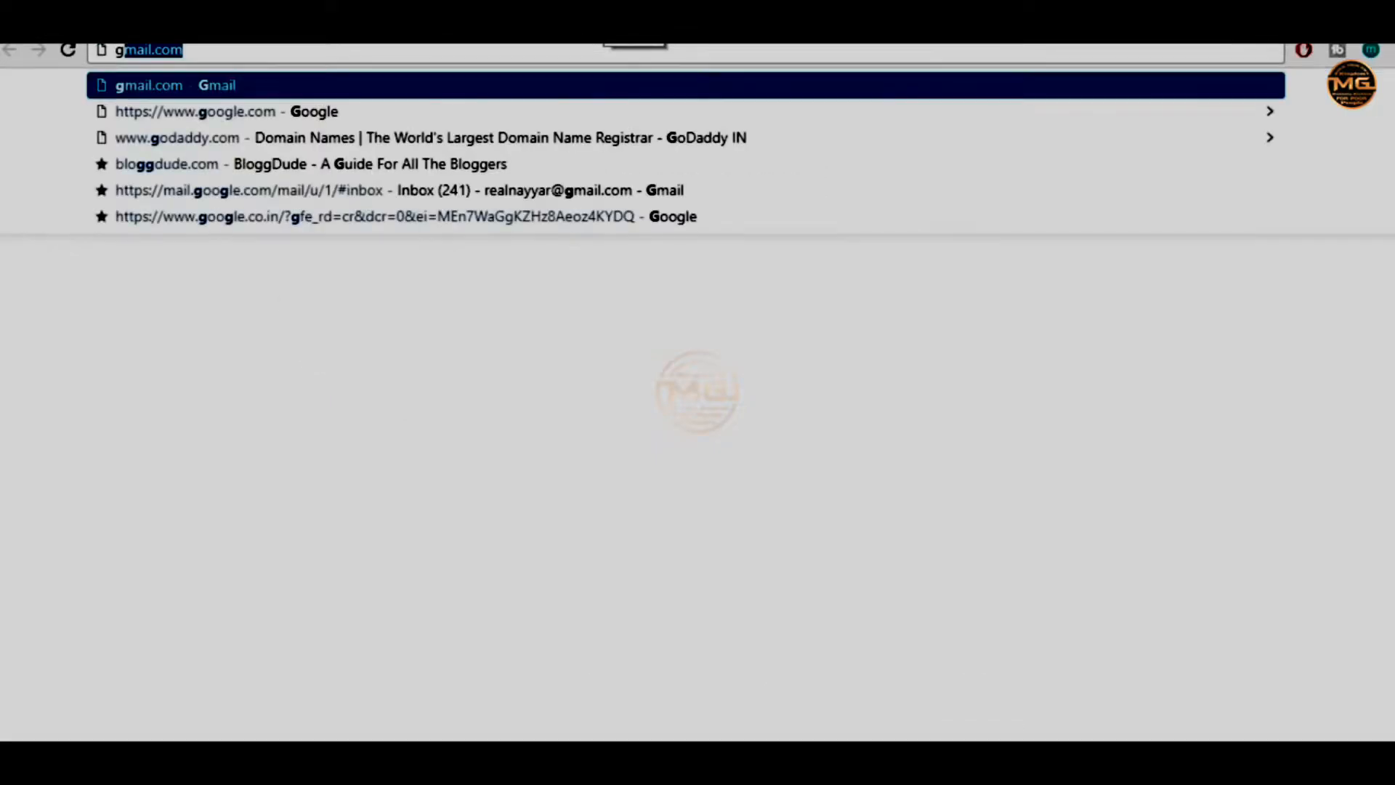
{"action": "key", "text": "Return"}
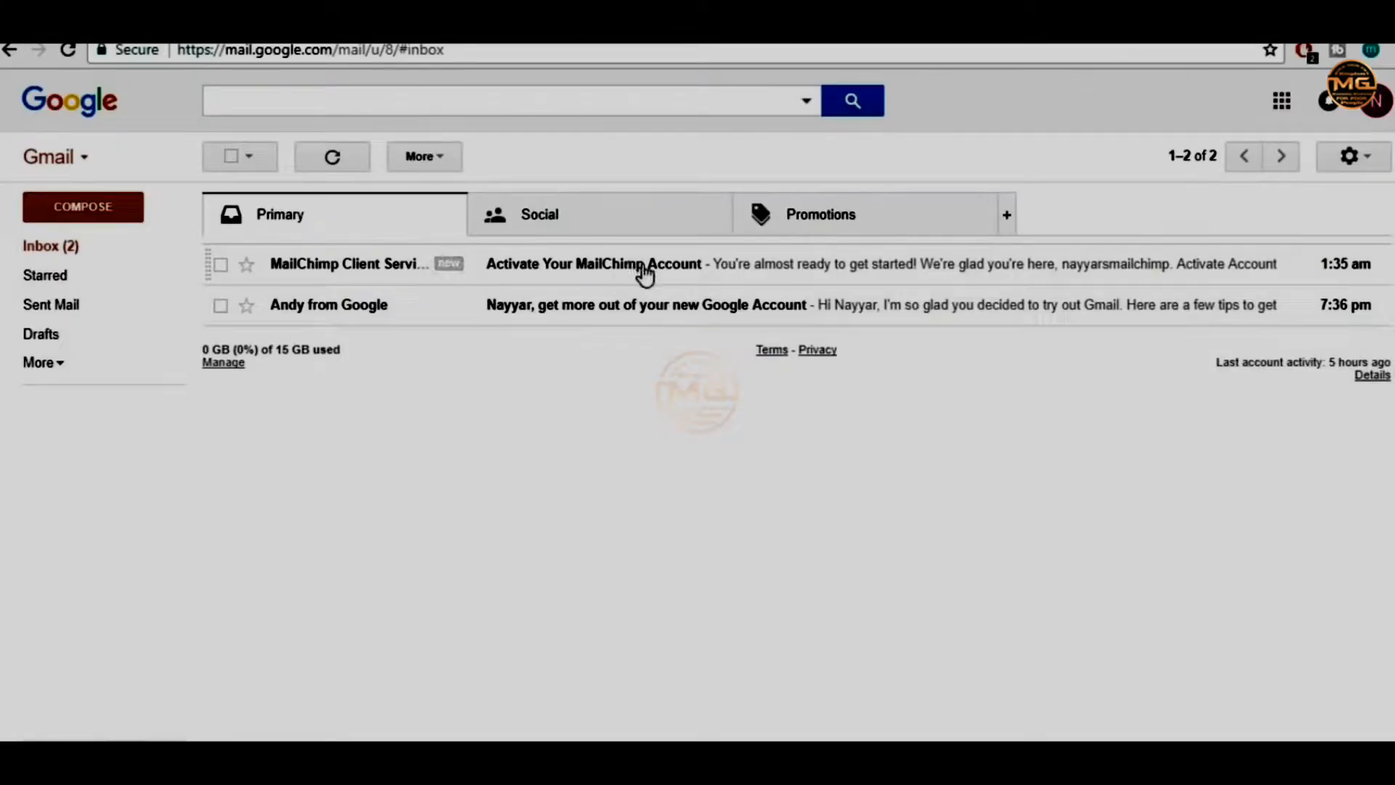
{"action": "left_click", "coordinate": [643, 269]}
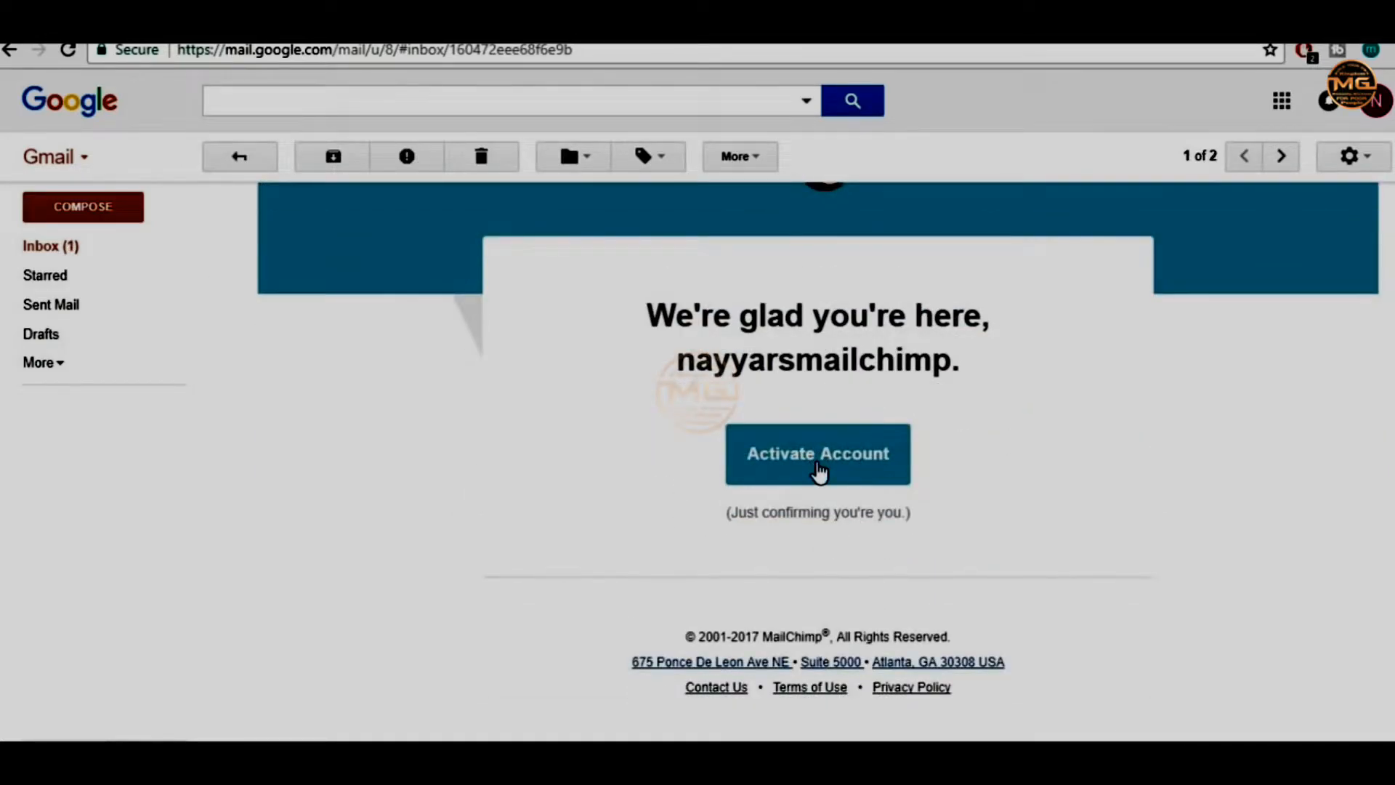
{"action": "left_click", "coordinate": [821, 470]}
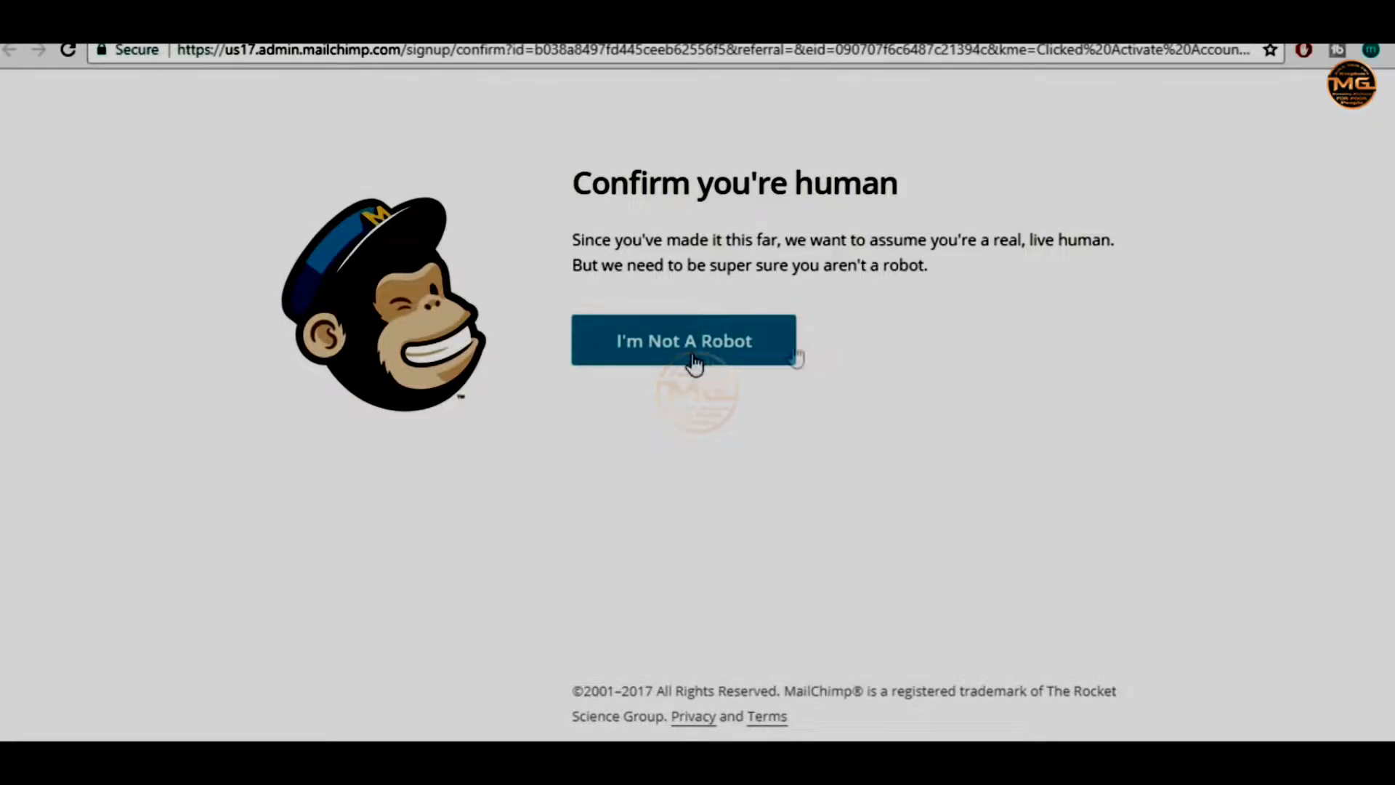
Pass the I'm Not A Robot check and enter your first and last name
{"action": "left_click", "coordinate": [670, 363]}
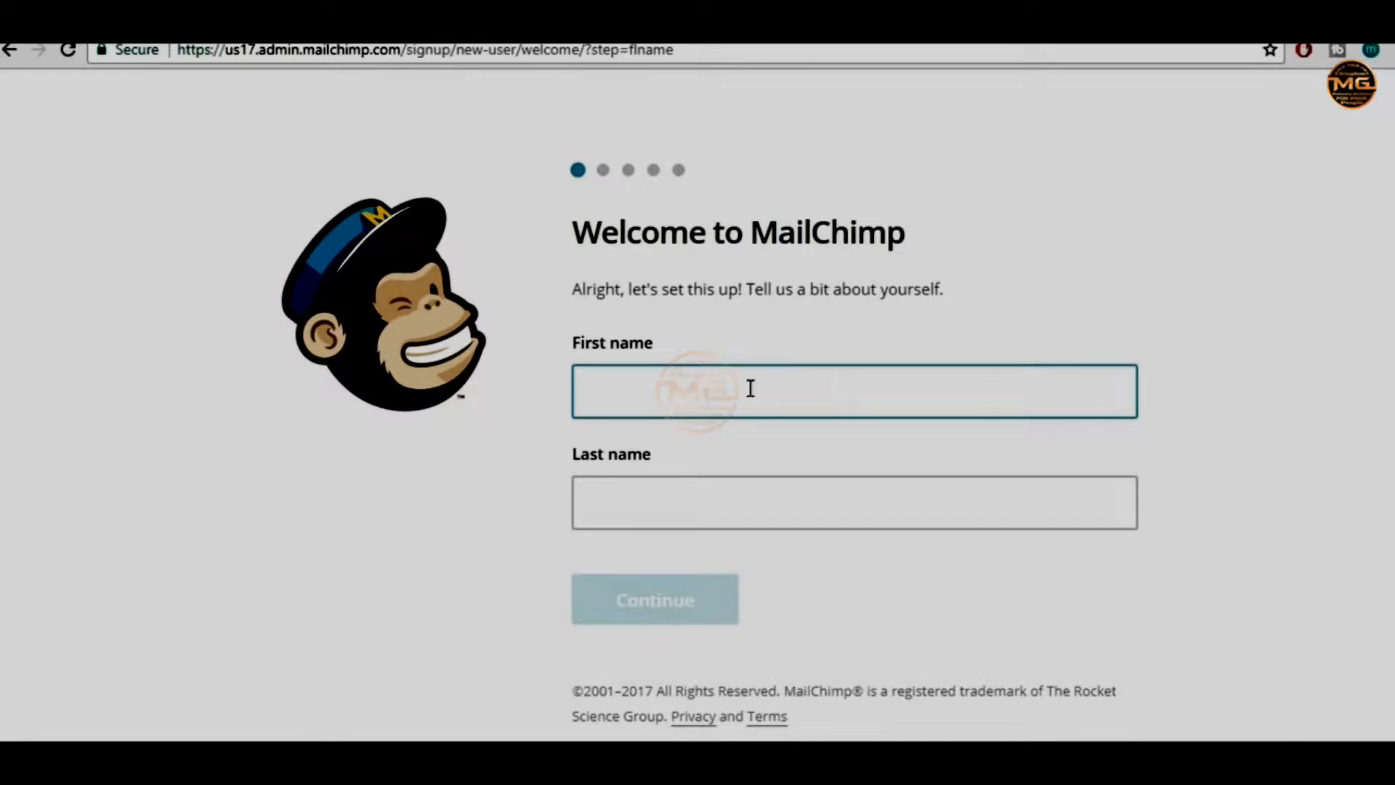
{"action": "type", "text": "Nayyar"}
{"action": "left_click", "coordinate": [784, 482]}
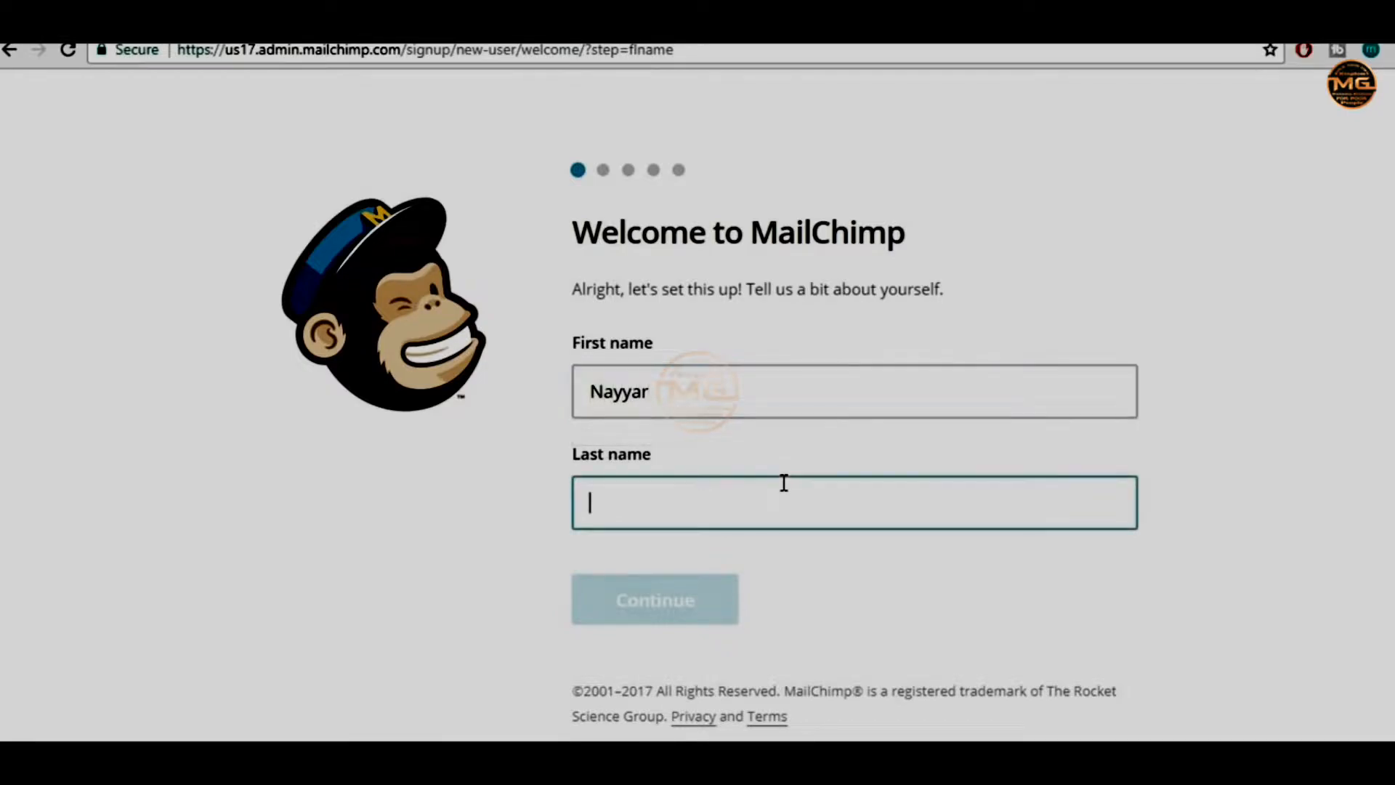
{"action": "type", "text": "Shaikh"}
{"action": "left_click", "coordinate": [690, 603]}
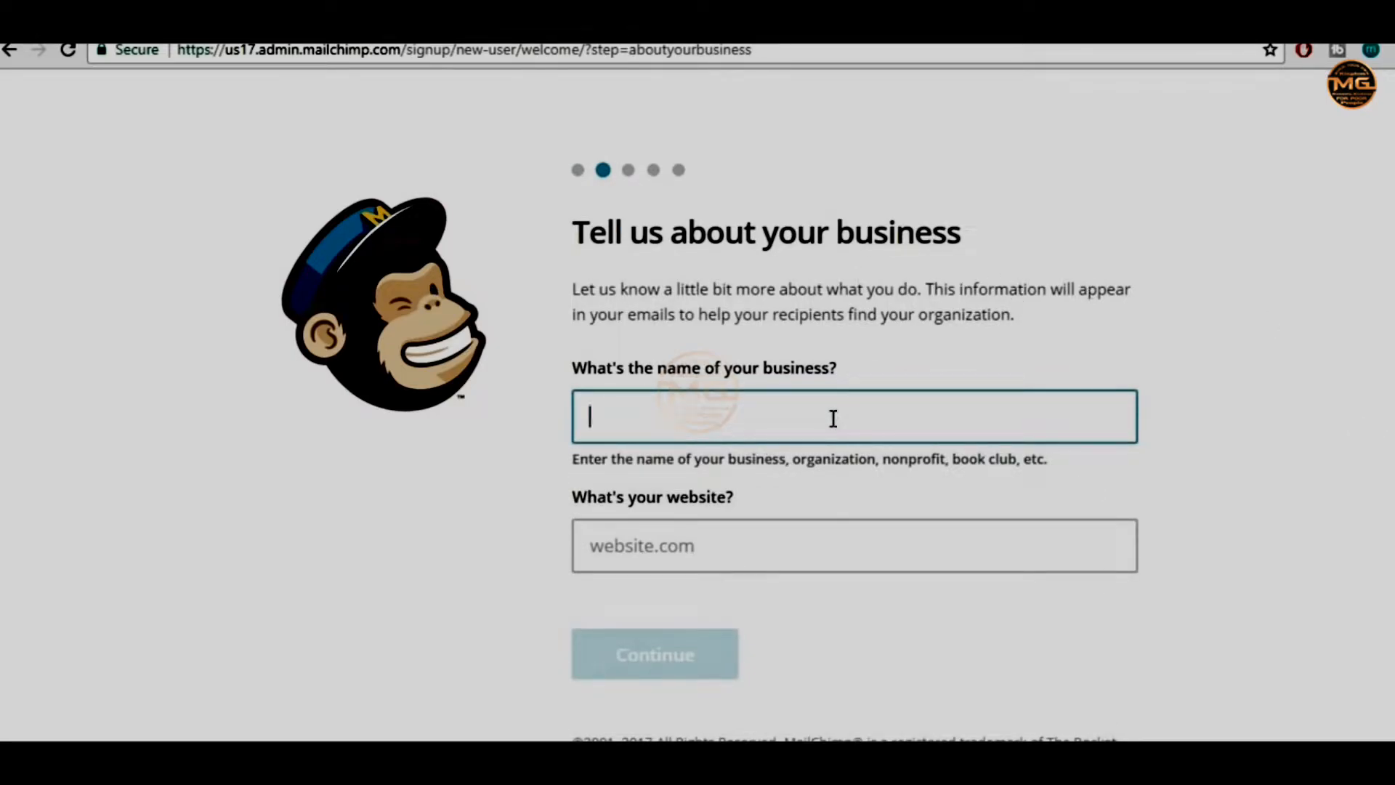
{"action": "type", "text": "BloggDud"}
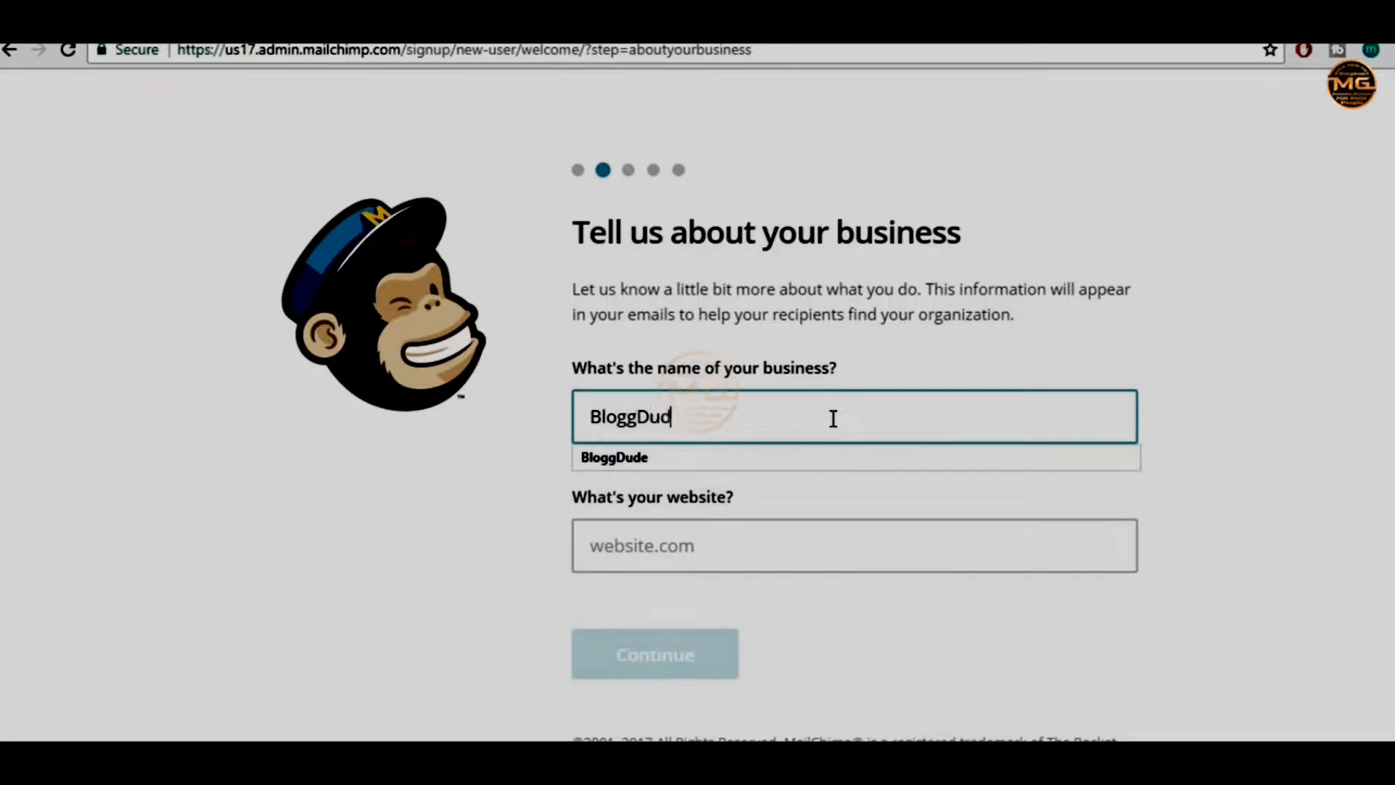
{"action": "type", "text": "e"}
{"action": "key", "text": "Tab"}
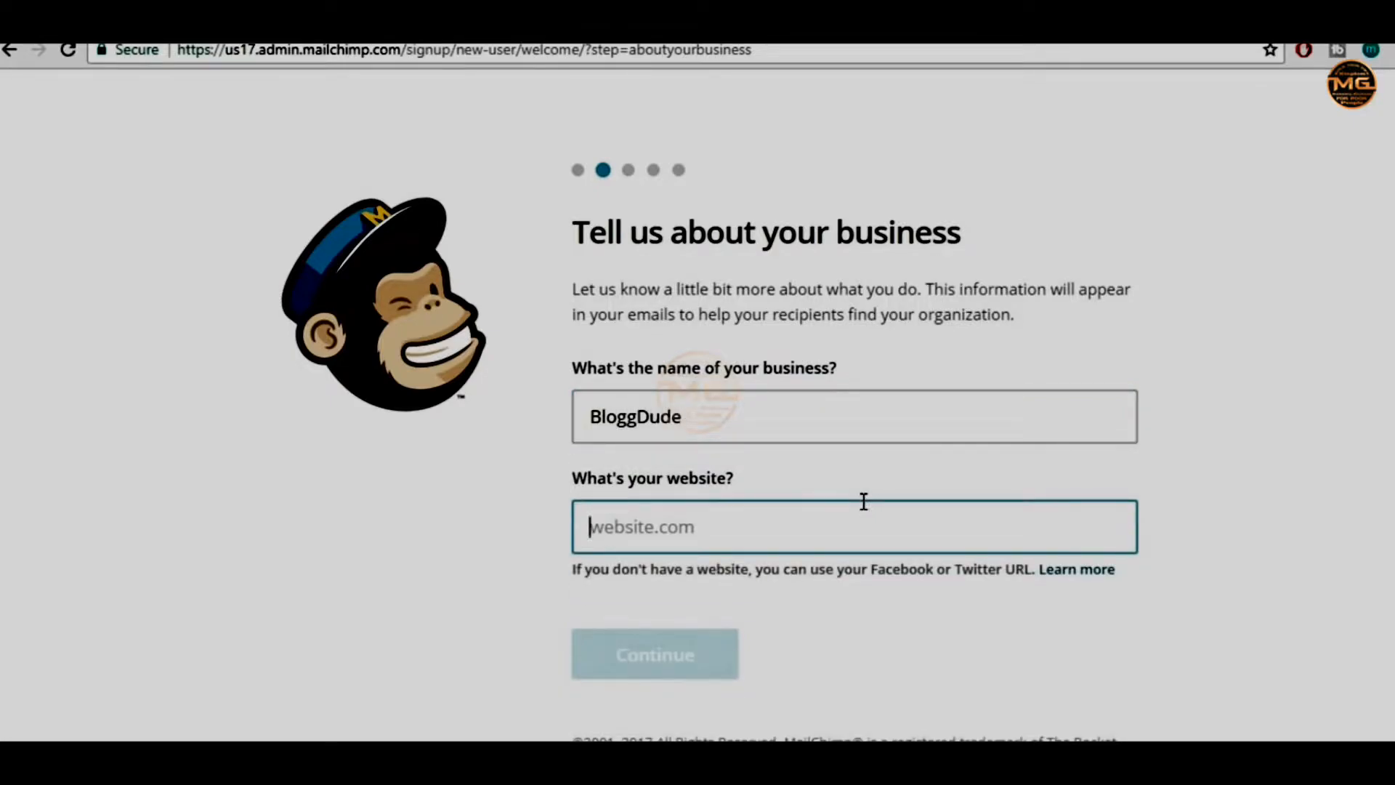
{"action": "type", "text": "ww"}
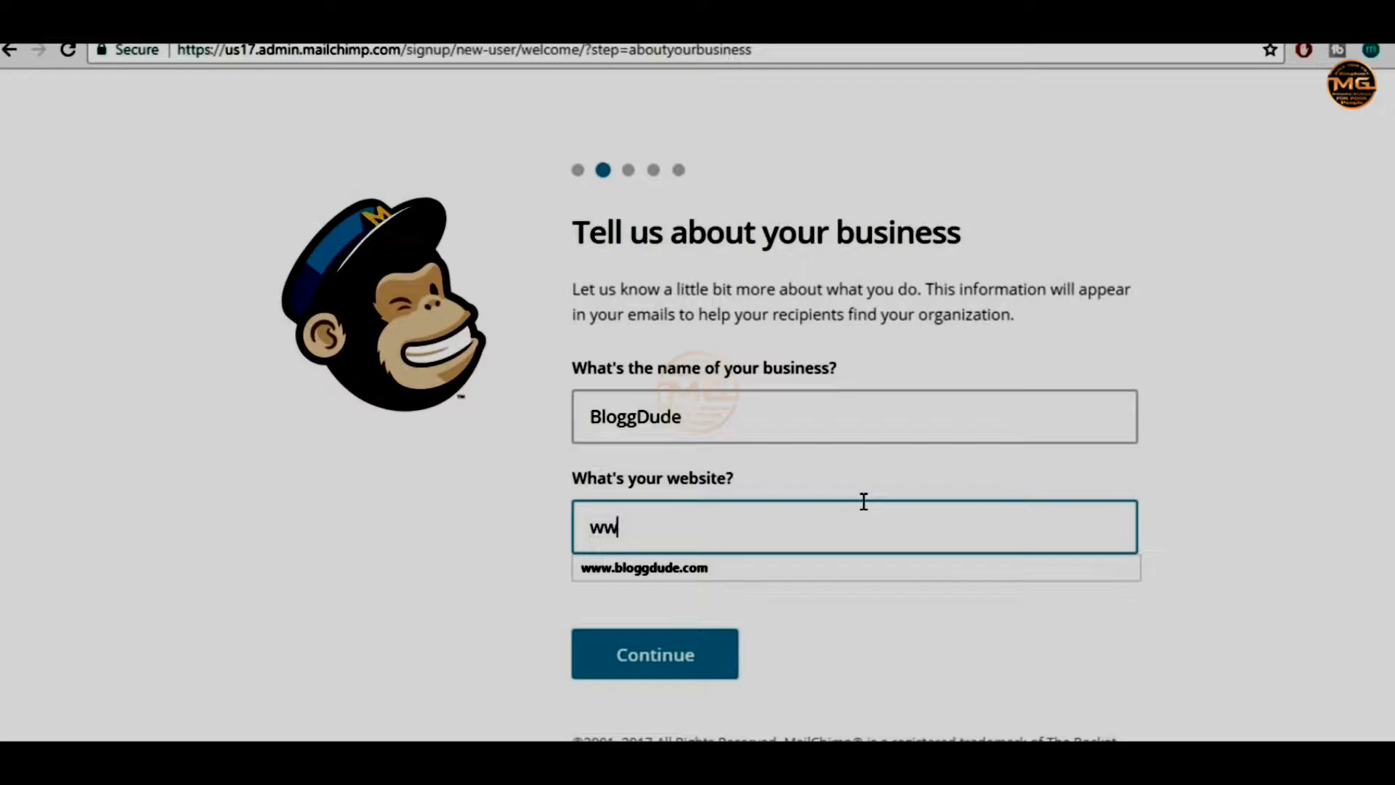
{"action": "type", "text": "w."}
{"action": "key", "text": "Down"}
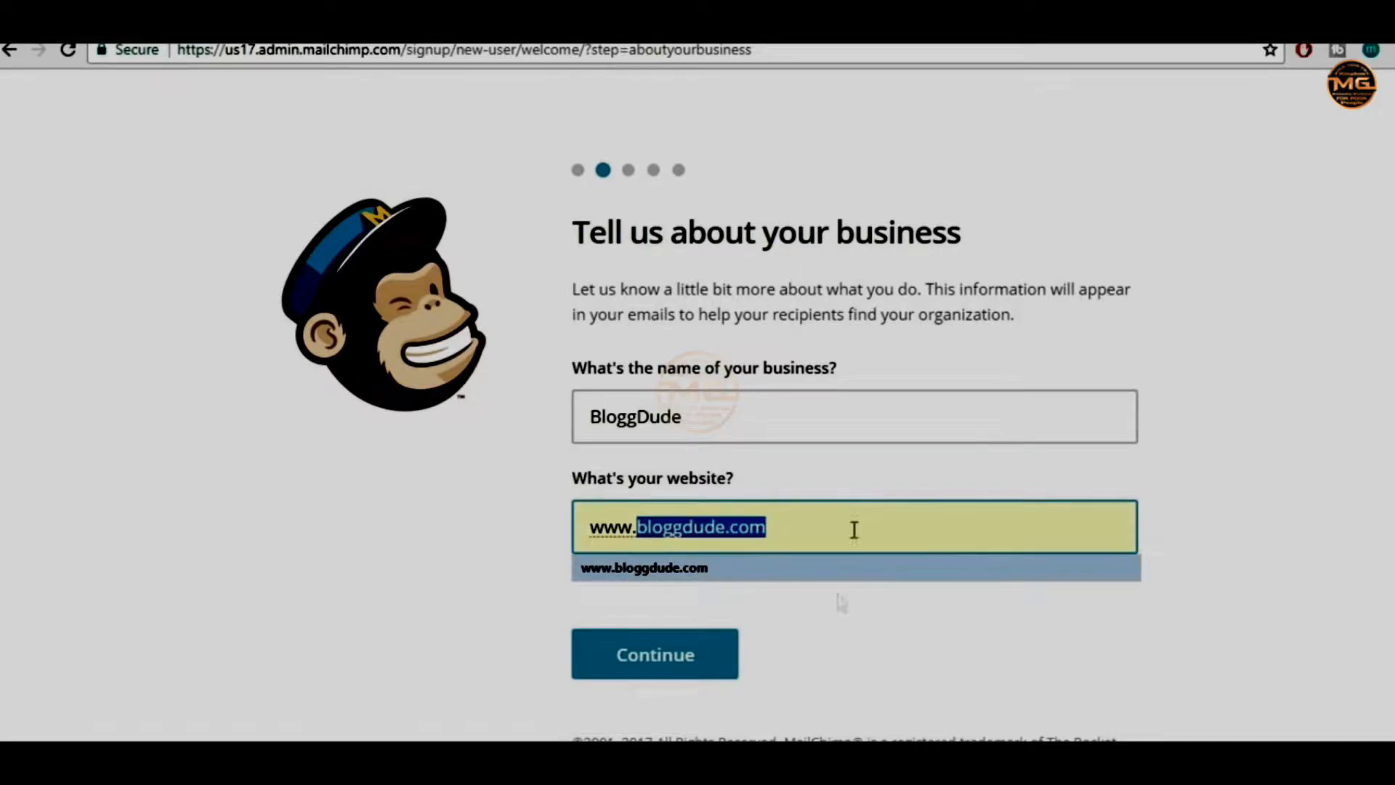
{"action": "left_click", "coordinate": [841, 569]}
{"action": "left_click", "coordinate": [1213, 513]}
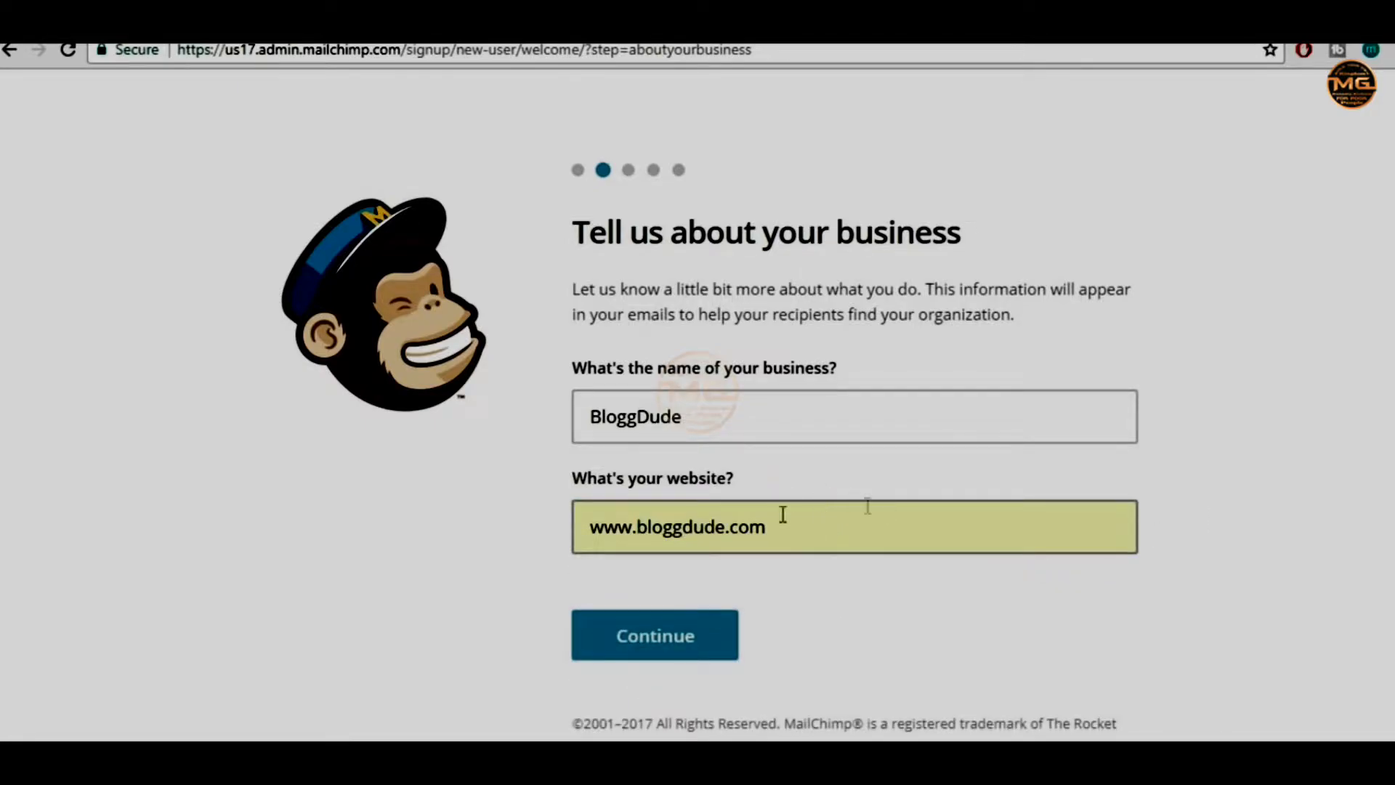
{"action": "left_click", "coordinate": [690, 638]}
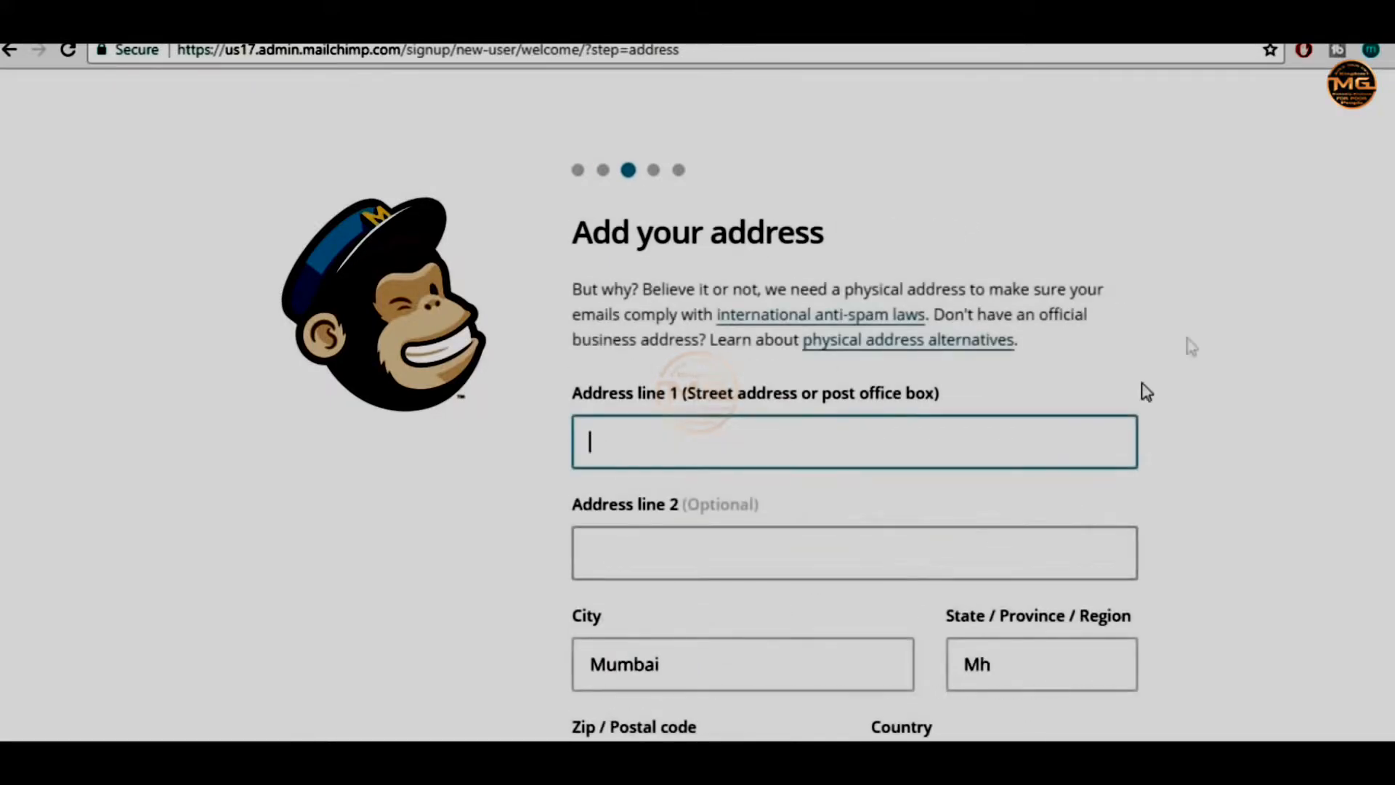
Autofill the address from a saved address and answer No to selling online
{"action": "scroll", "coordinate": [1197, 358], "scroll_direction": "down", "scroll_amount": 1}
{"action": "scroll", "coordinate": [1197, 360], "scroll_direction": "down", "scroll_amount": 3}
{"action": "left_click", "coordinate": [690, 144]}
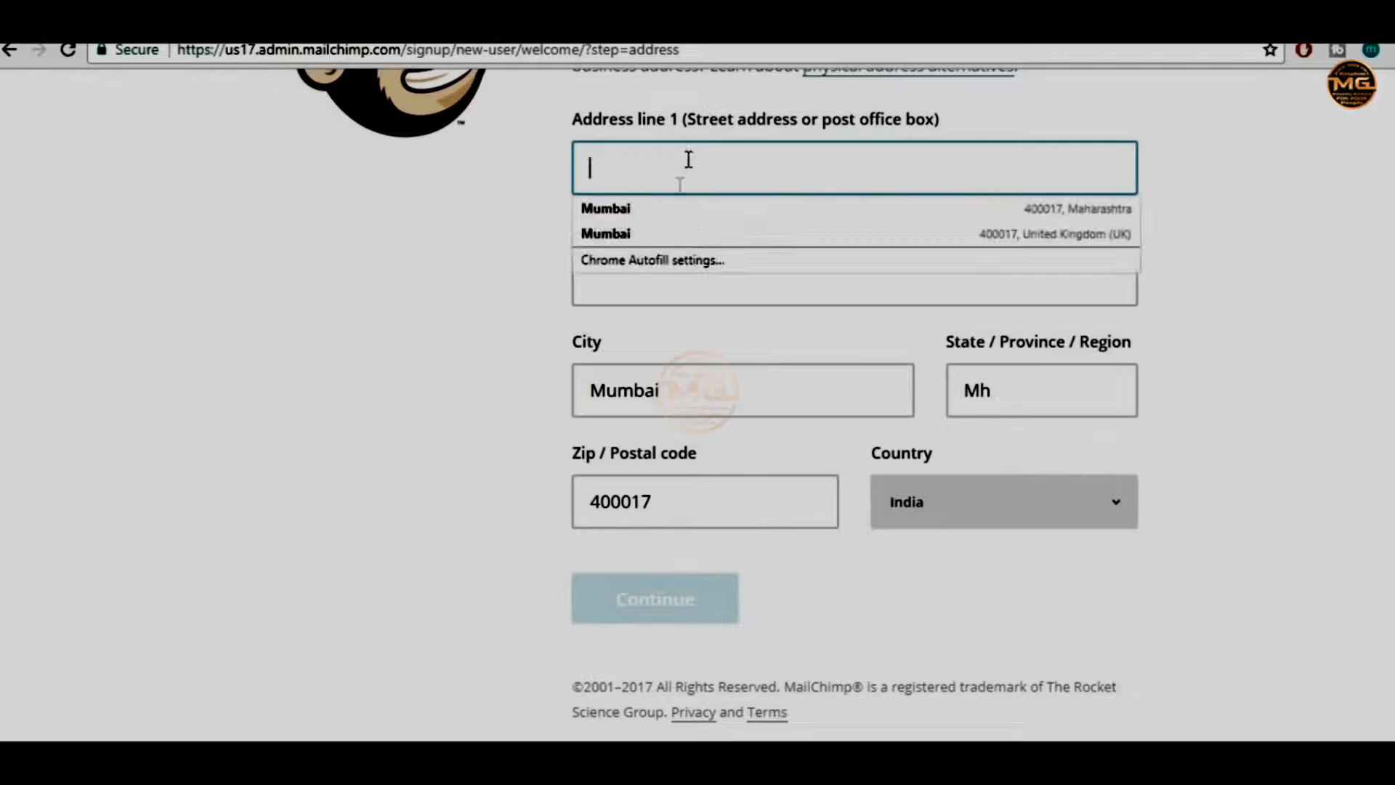
{"action": "left_click", "coordinate": [676, 209]}
{"action": "scroll", "coordinate": [690, 282], "scroll_direction": "up", "scroll_amount": 2}
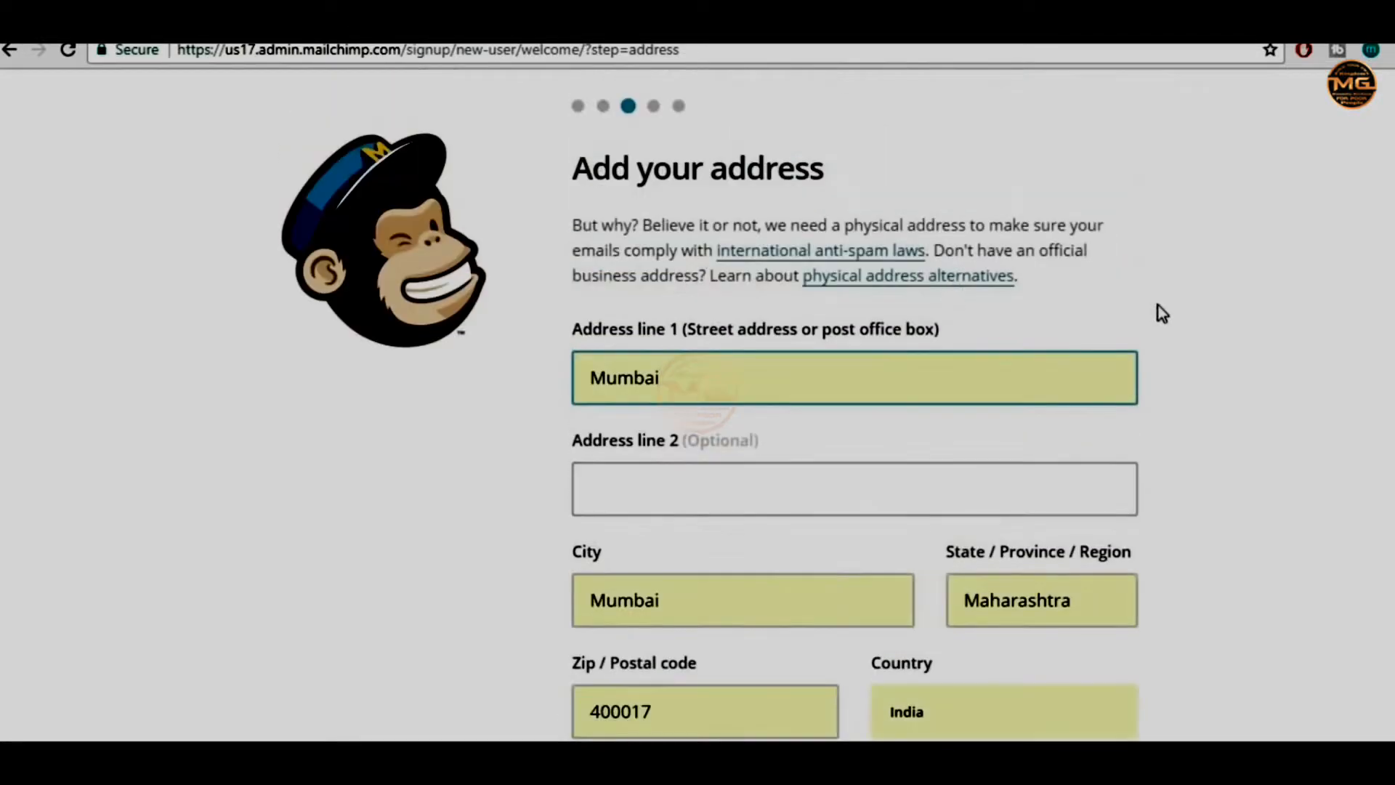
{"action": "scroll", "coordinate": [1158, 311], "scroll_direction": "down", "scroll_amount": 3}
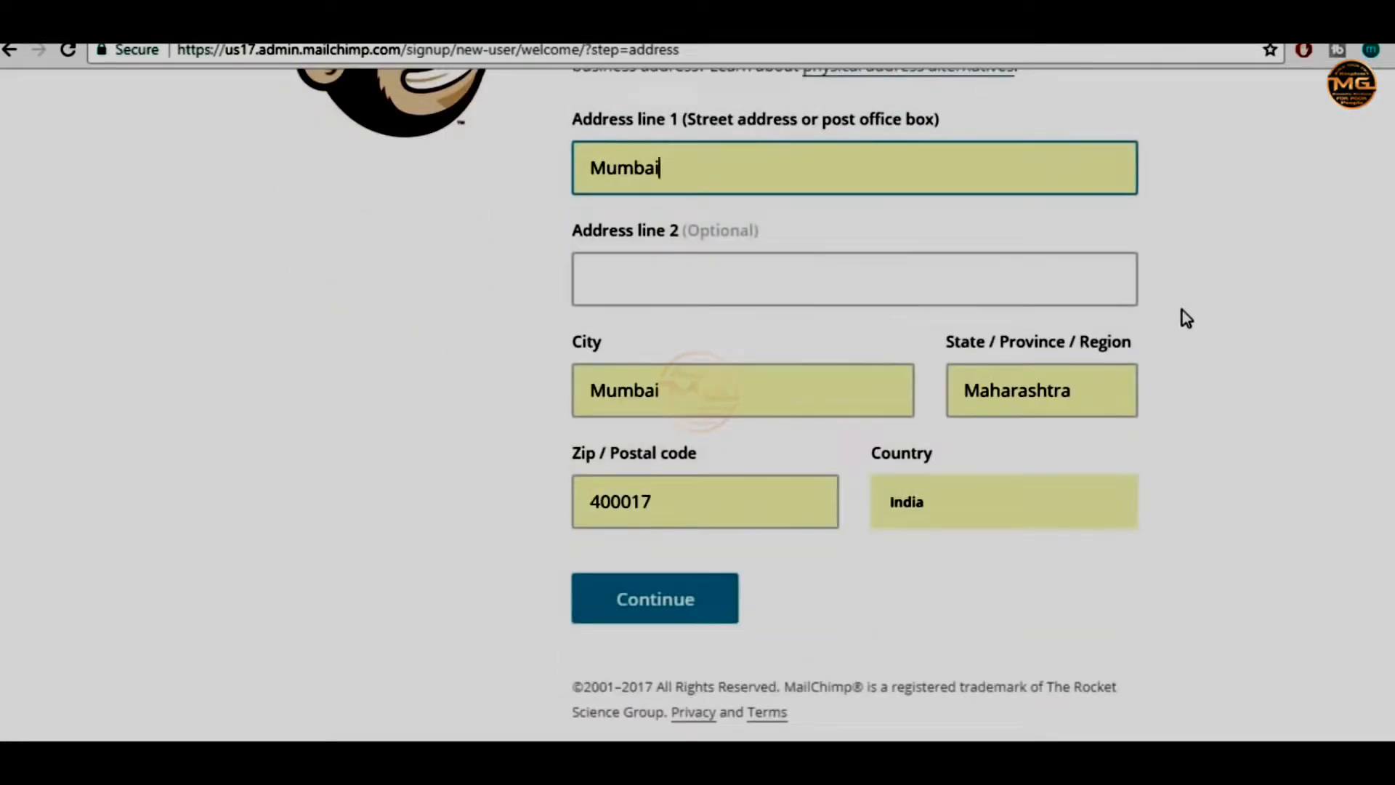
{"action": "left_click", "coordinate": [686, 602]}
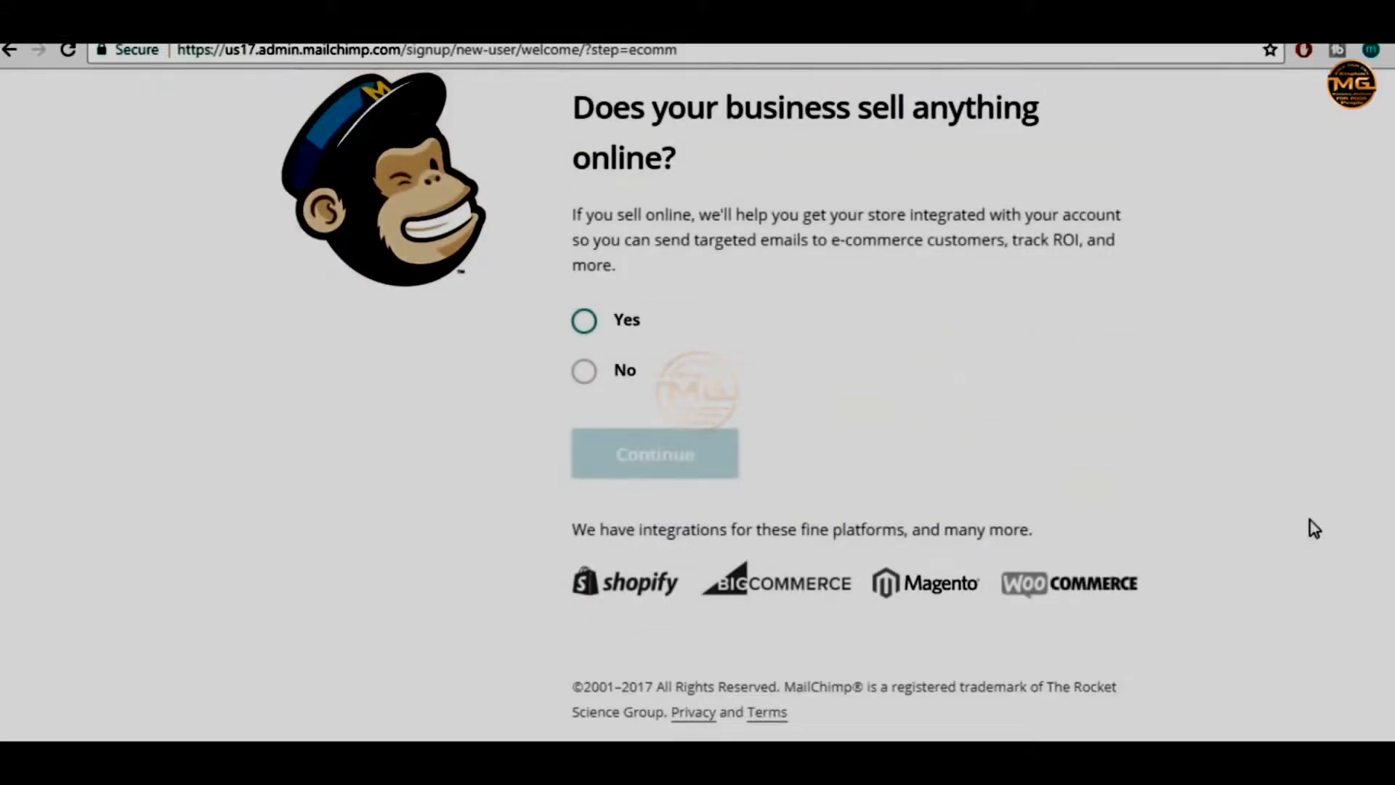
{"action": "key", "text": "Down"}
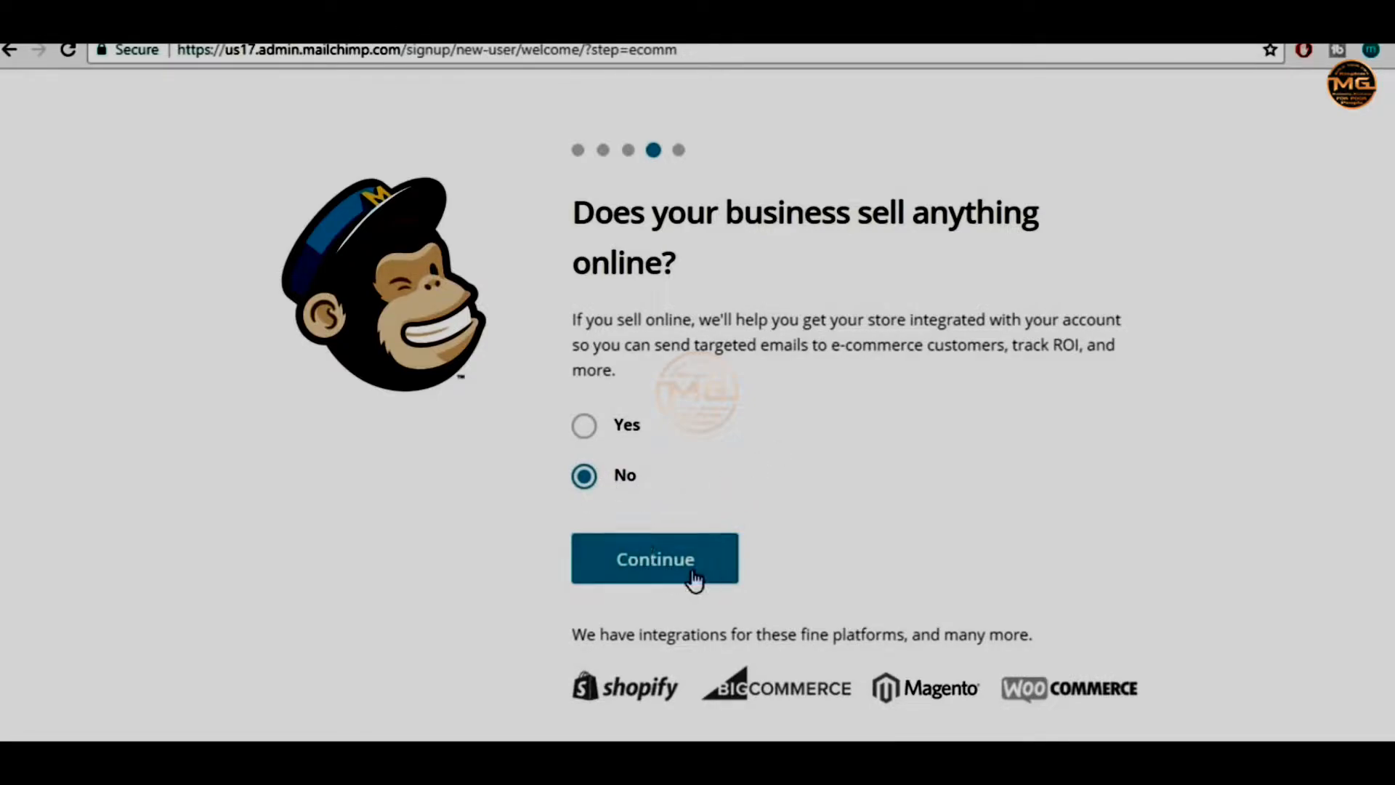
{"action": "left_click", "coordinate": [663, 582]}
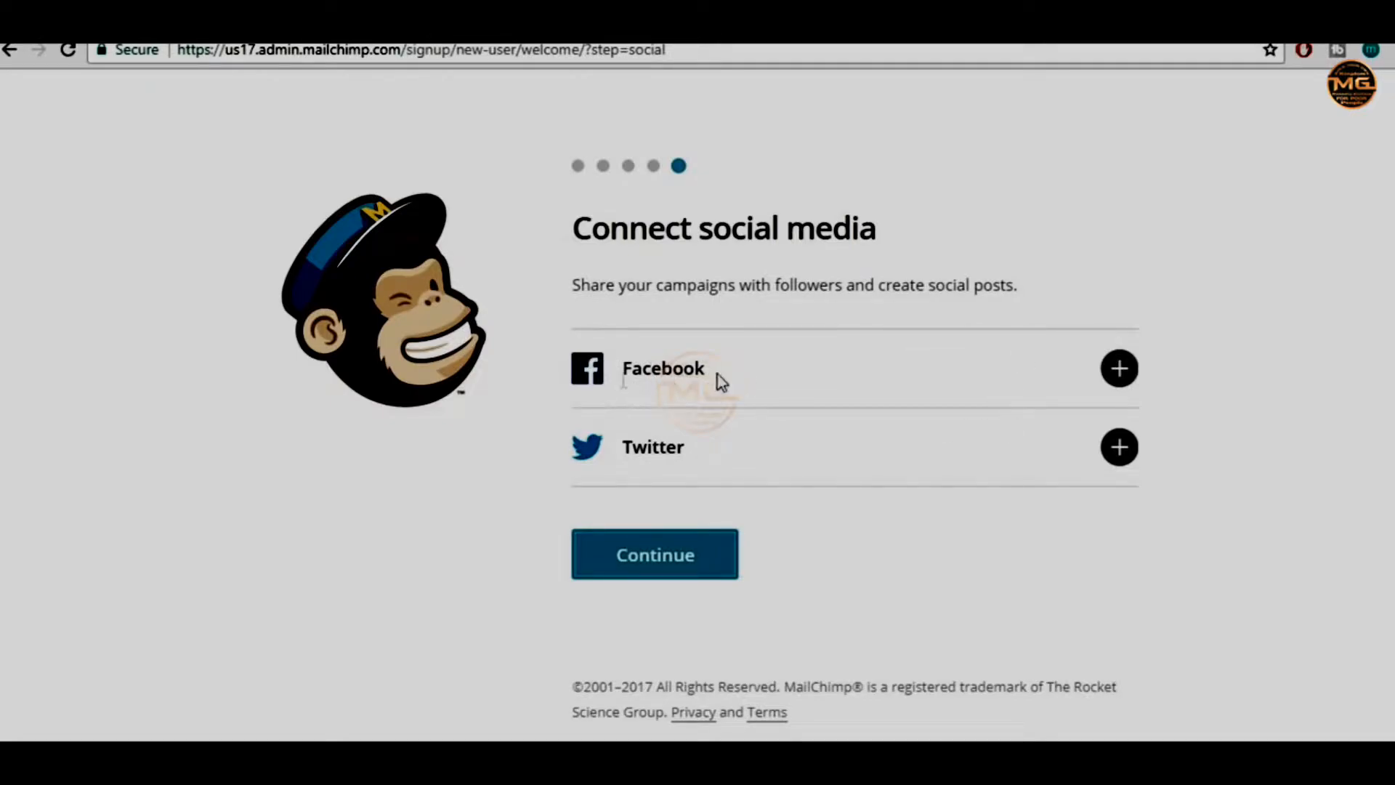
Connect the Facebook account with posts visible to Only me and Pages access allowed
{"action": "left_click", "coordinate": [1119, 371]}
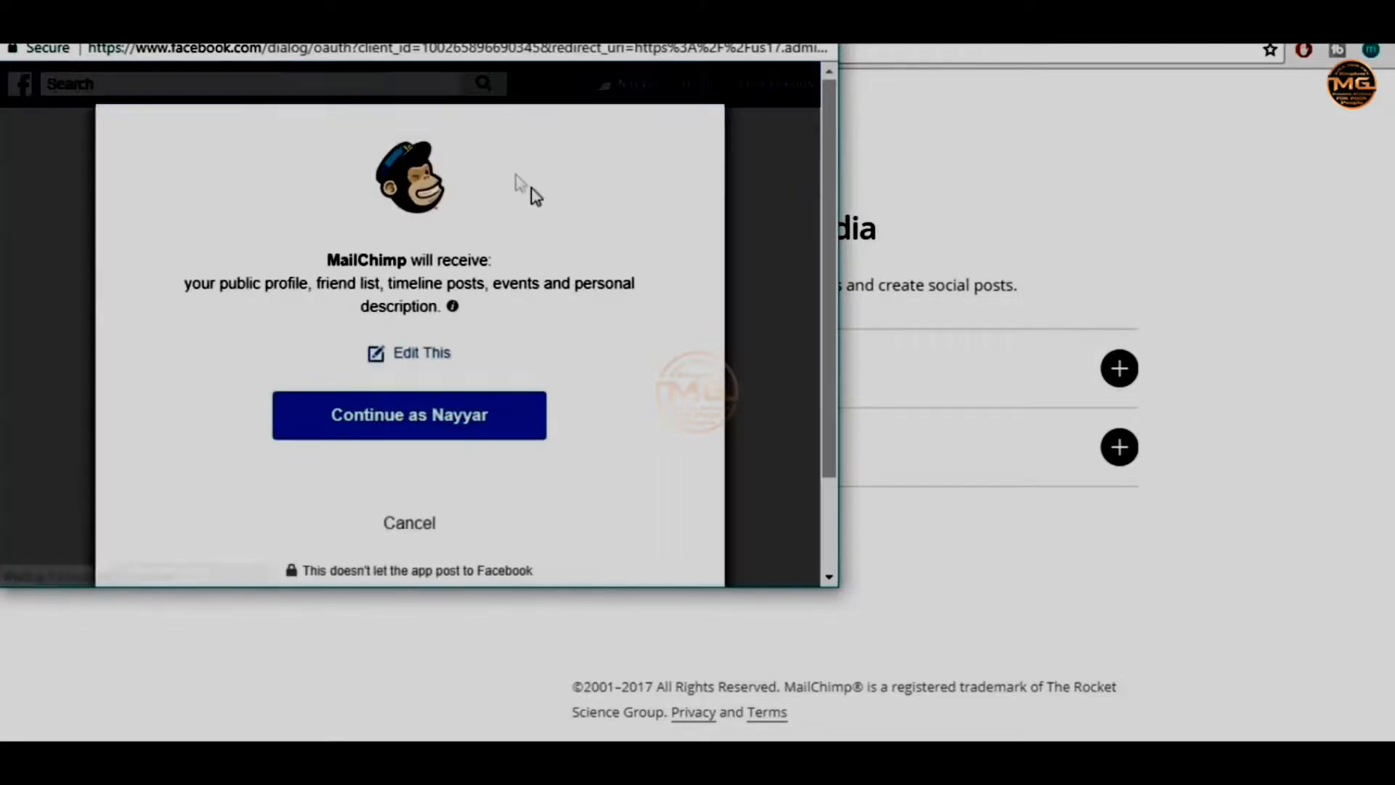
{"action": "left_click", "coordinate": [438, 419]}
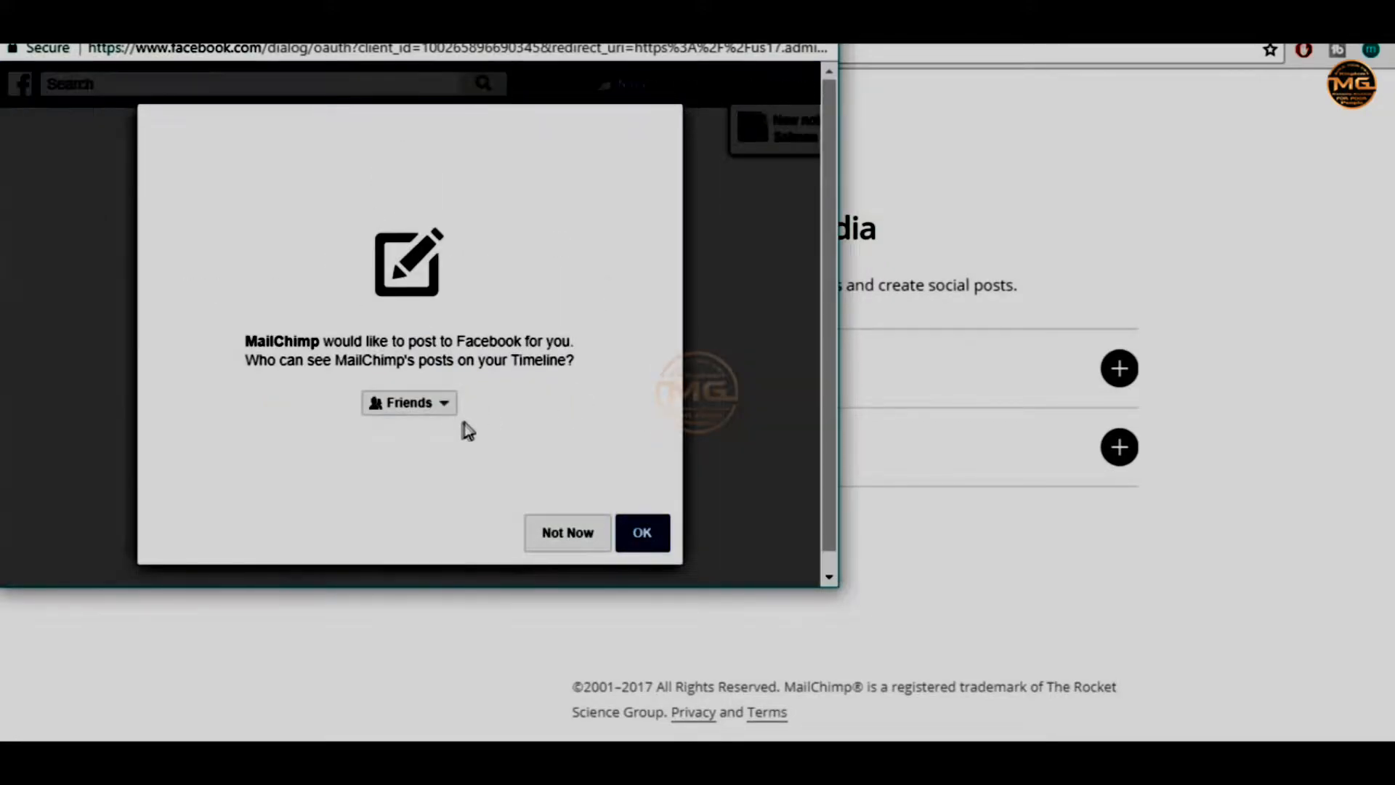
{"action": "left_click", "coordinate": [435, 415]}
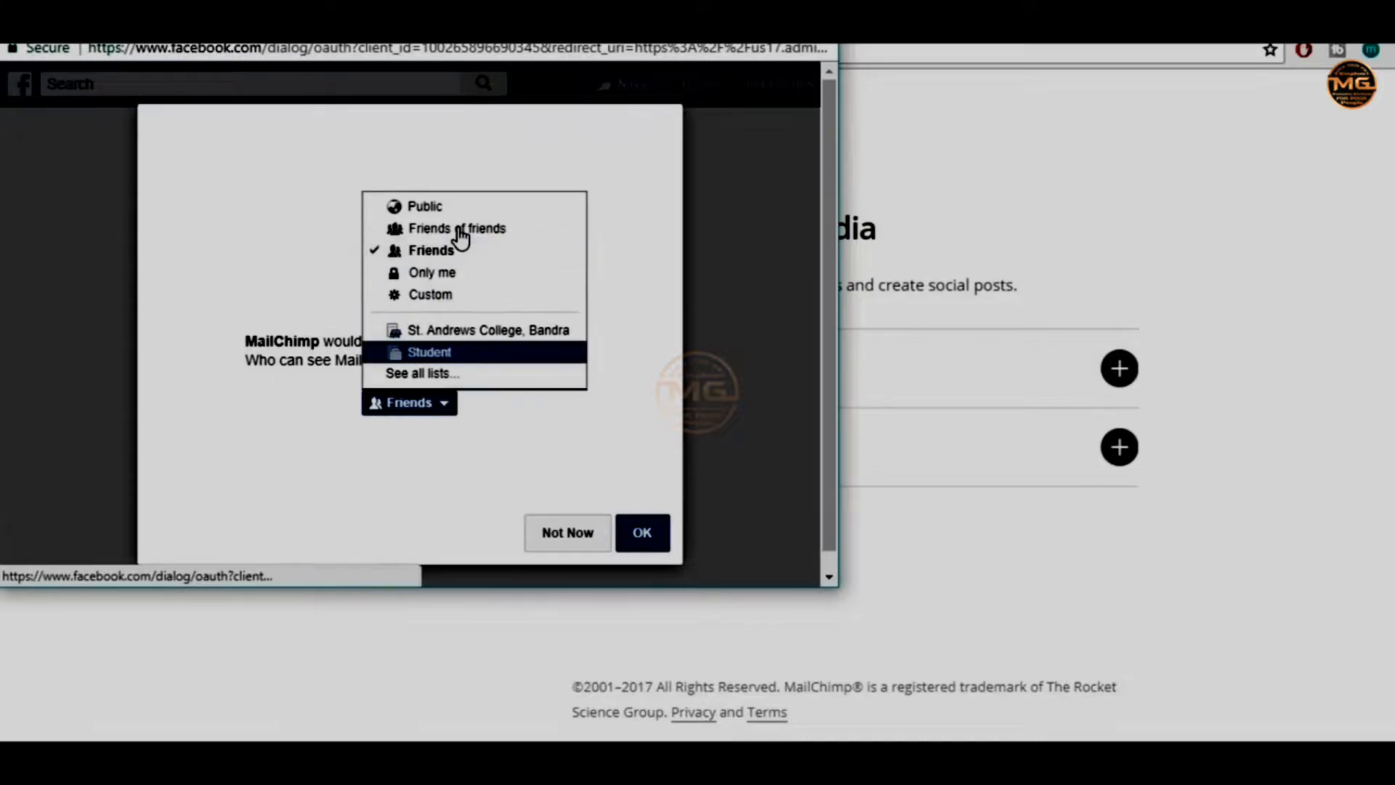
{"action": "left_click", "coordinate": [467, 275]}
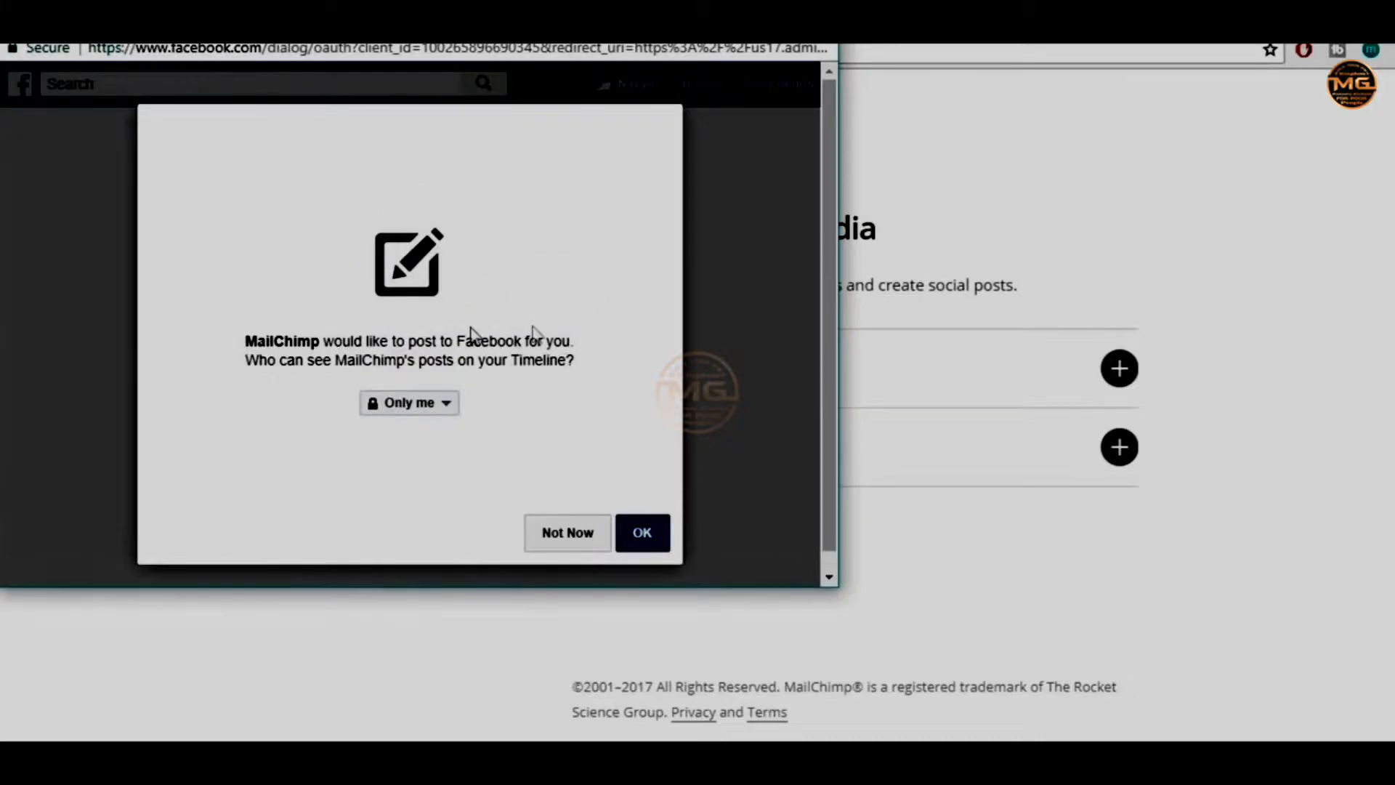
{"action": "left_click", "coordinate": [657, 546]}
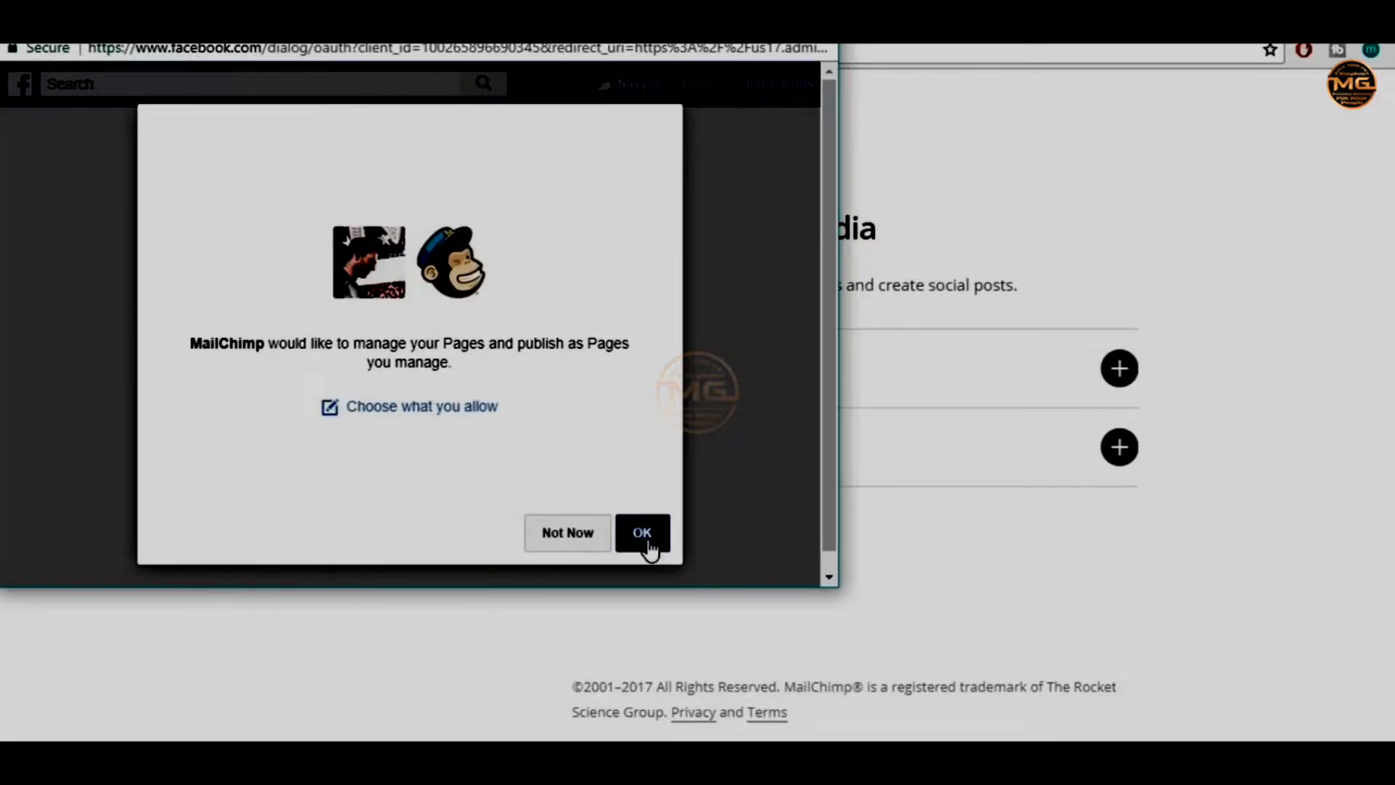
{"action": "left_click", "coordinate": [646, 542]}
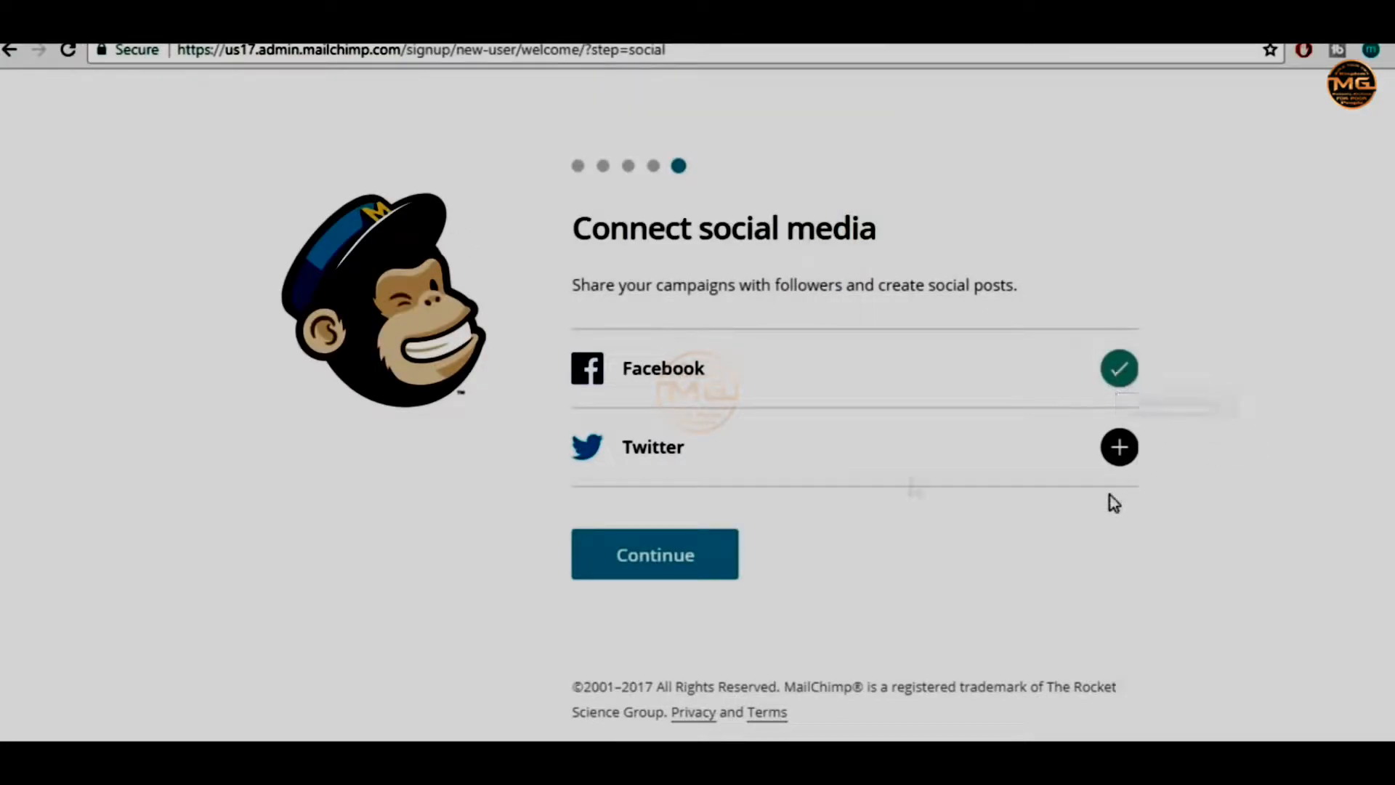
Authorize the Twitter account connection and continue to the final signup step
{"action": "left_click", "coordinate": [1123, 451]}
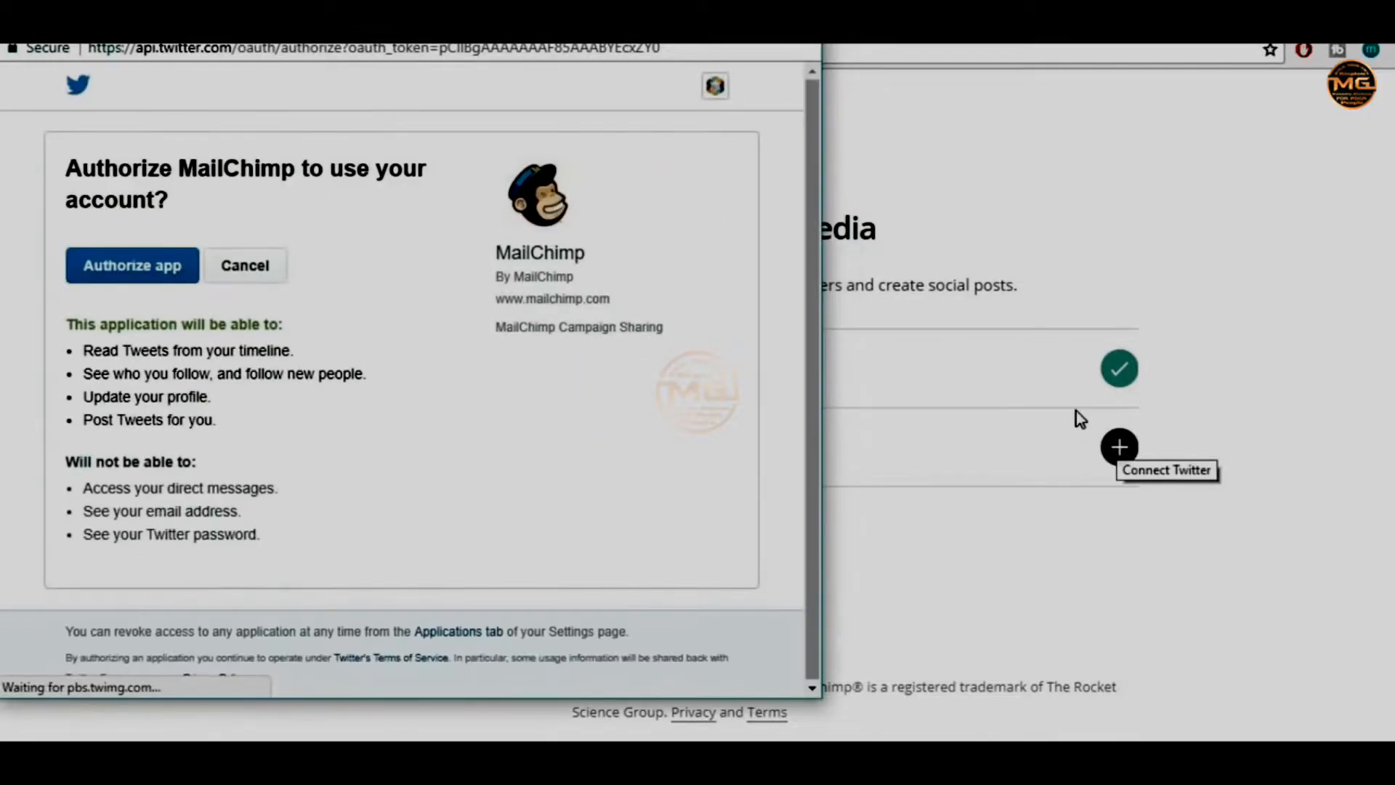
{"action": "left_click", "coordinate": [167, 289]}
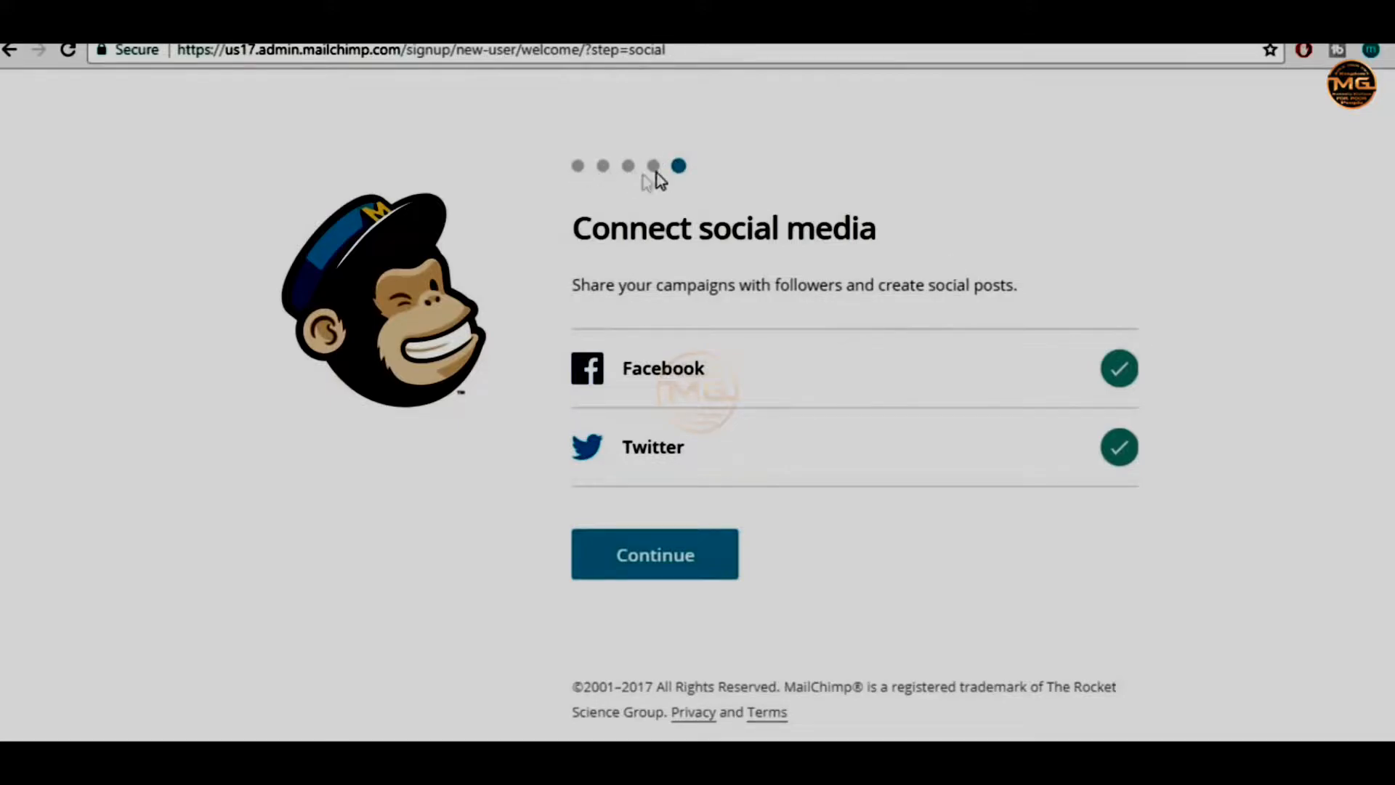
{"action": "left_click", "coordinate": [661, 564]}
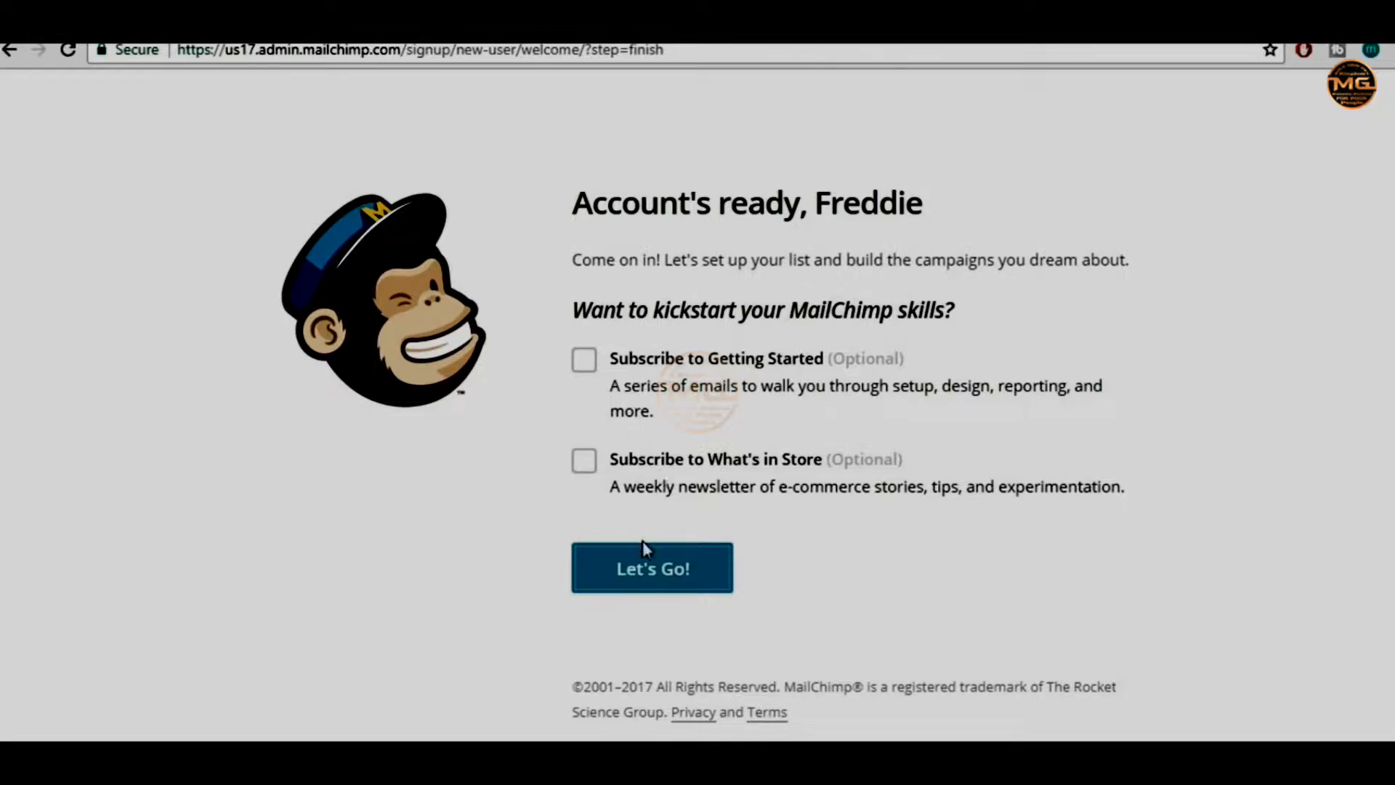
Finish signup with Let's Go! and close the 'Automations now live with campaigns' dialog
{"action": "left_click", "coordinate": [657, 584]}
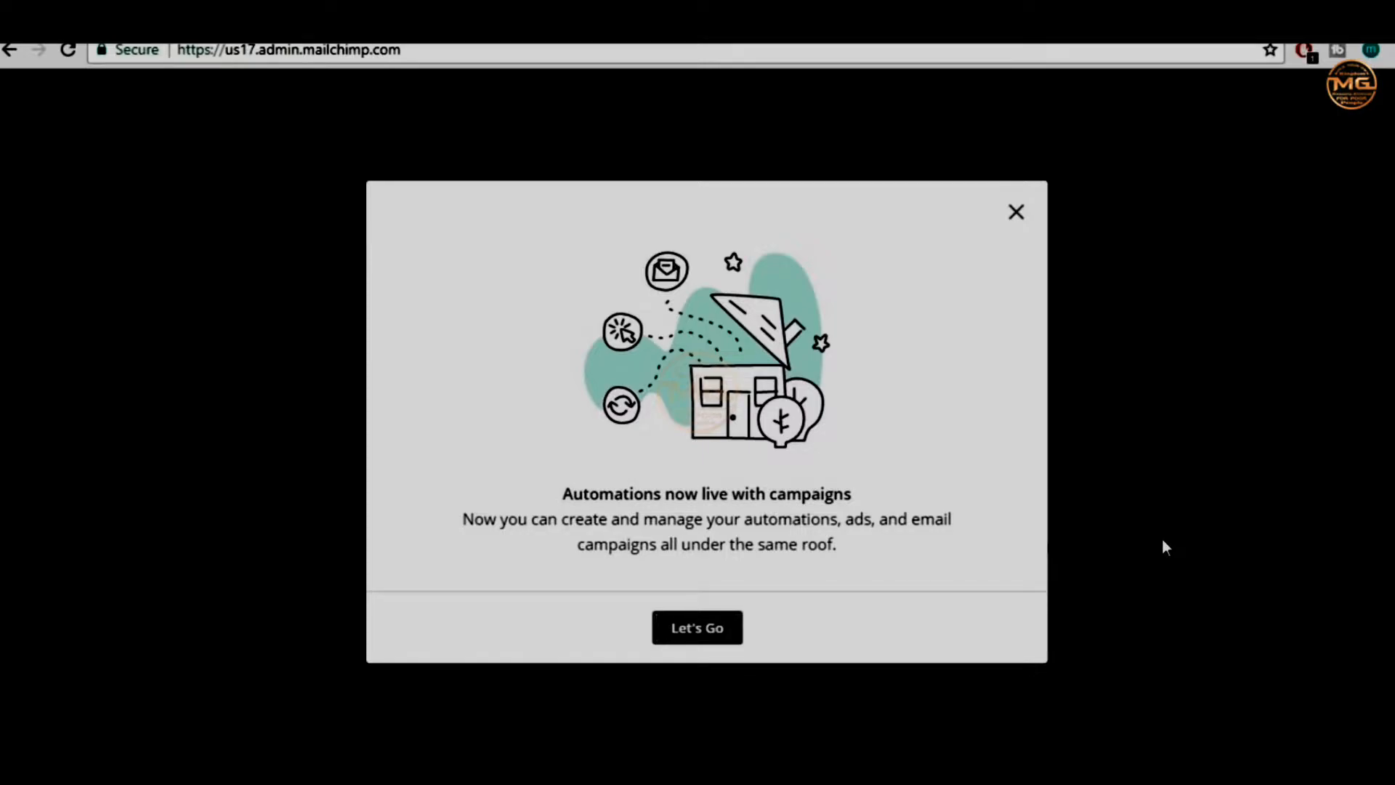
{"action": "left_click", "coordinate": [1017, 213]}
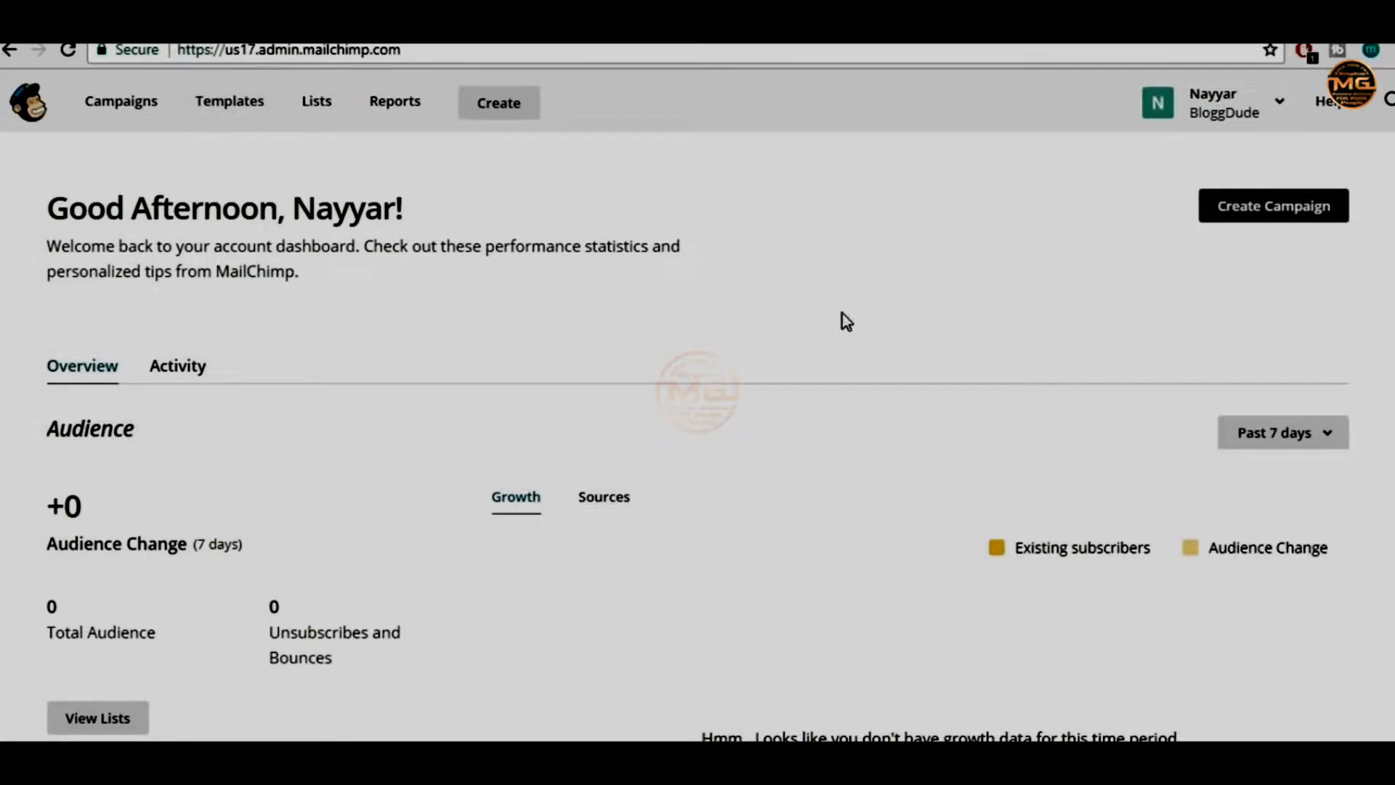
From Templates, create a new template and browse the Code your own and Themes tabs
{"action": "left_click", "coordinate": [234, 122]}
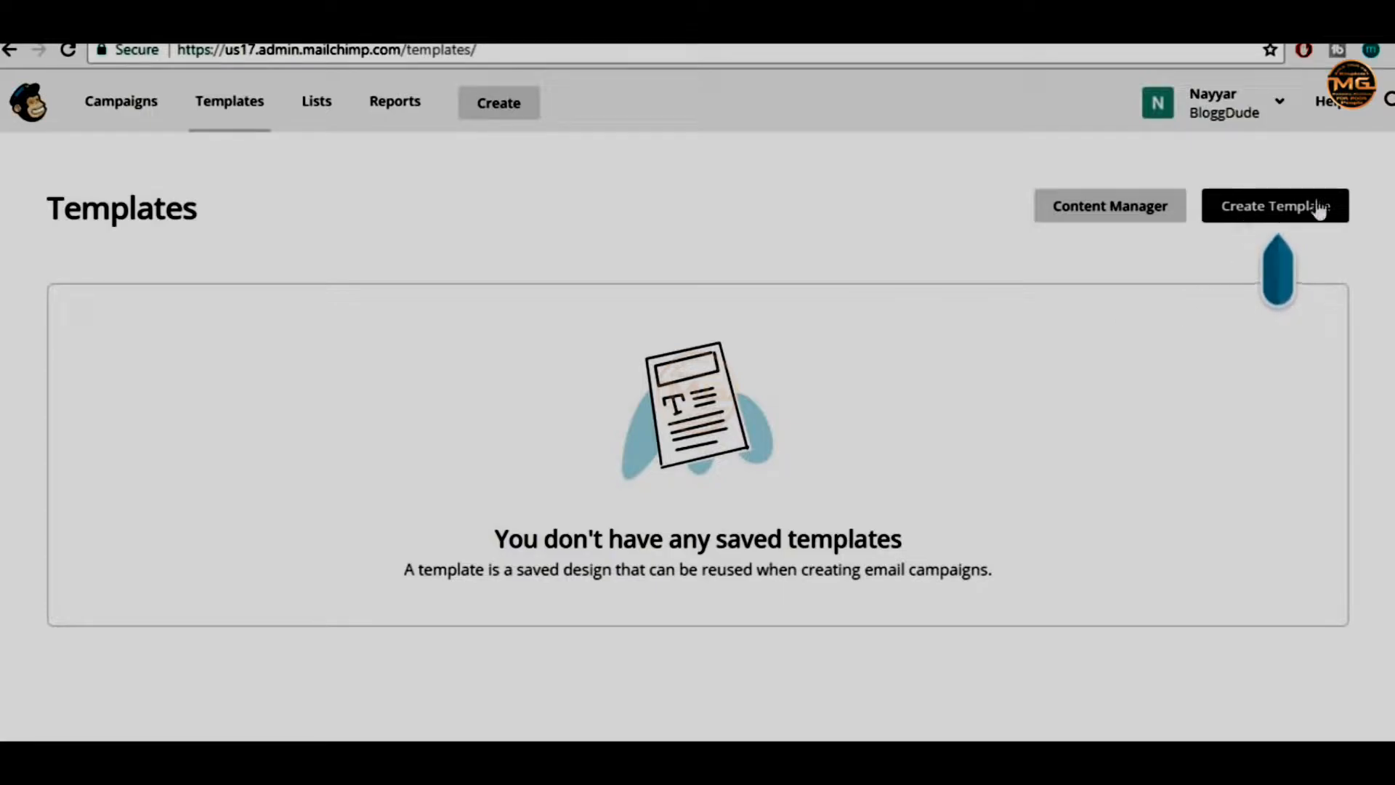
{"action": "left_click", "coordinate": [1268, 218]}
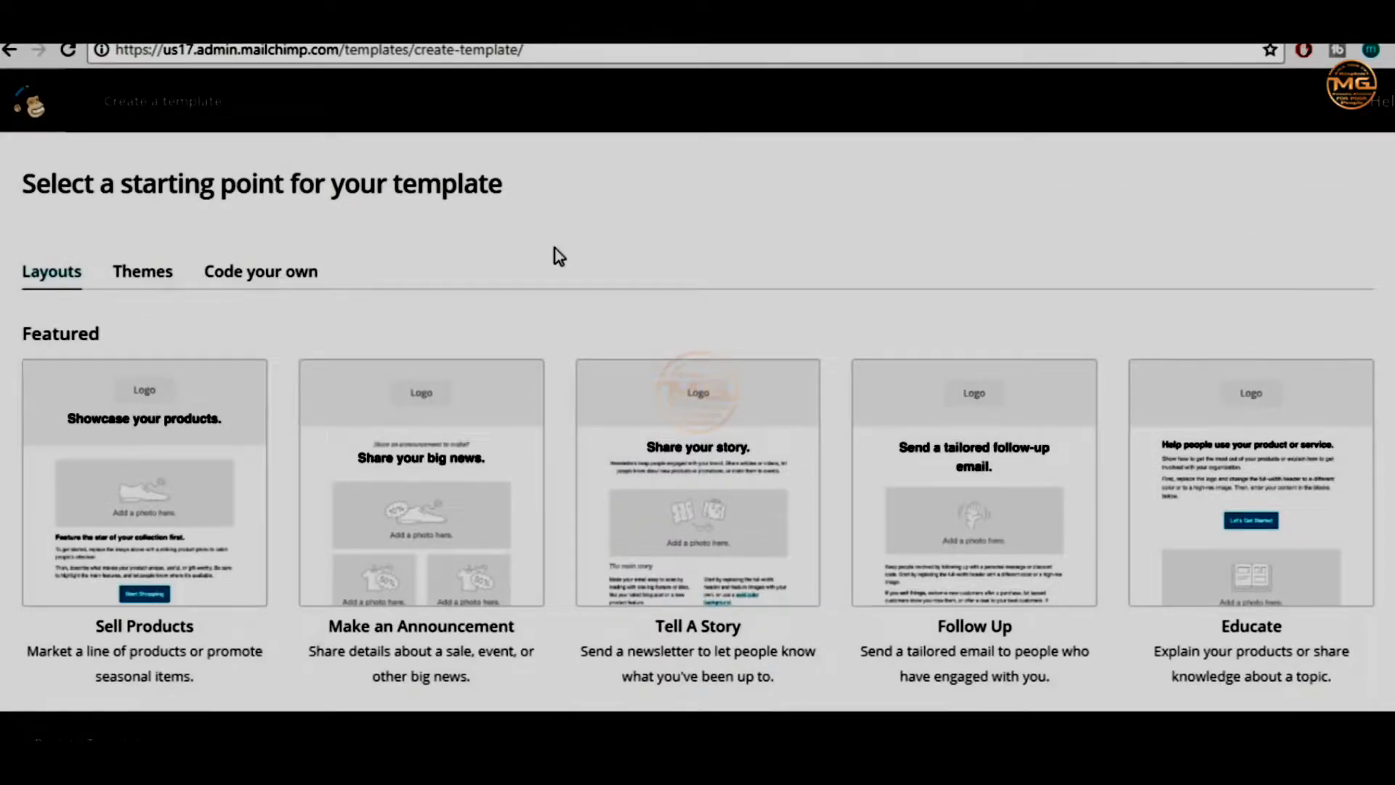
{"action": "left_click", "coordinate": [240, 276]}
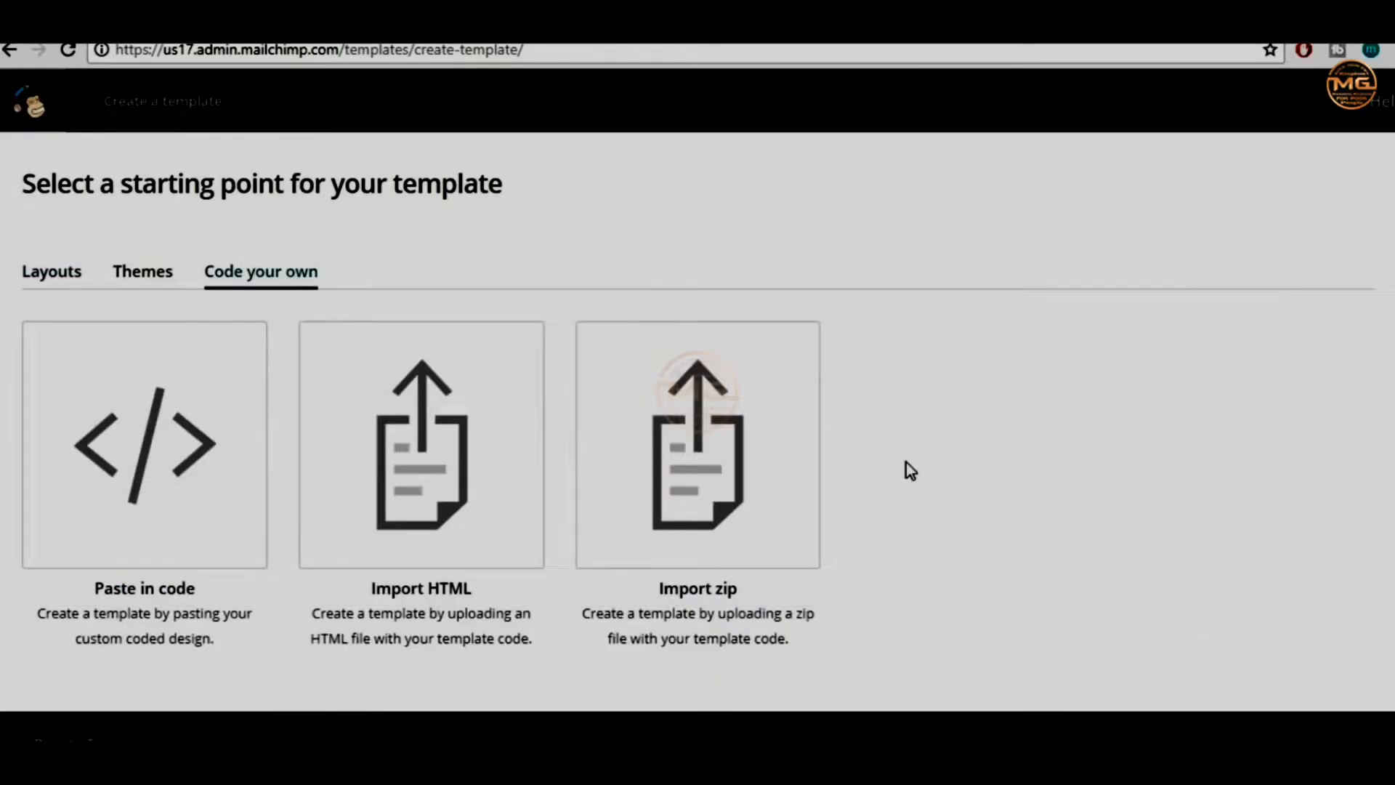
{"action": "scroll", "coordinate": [903, 468], "scroll_direction": "down", "scroll_amount": 2}
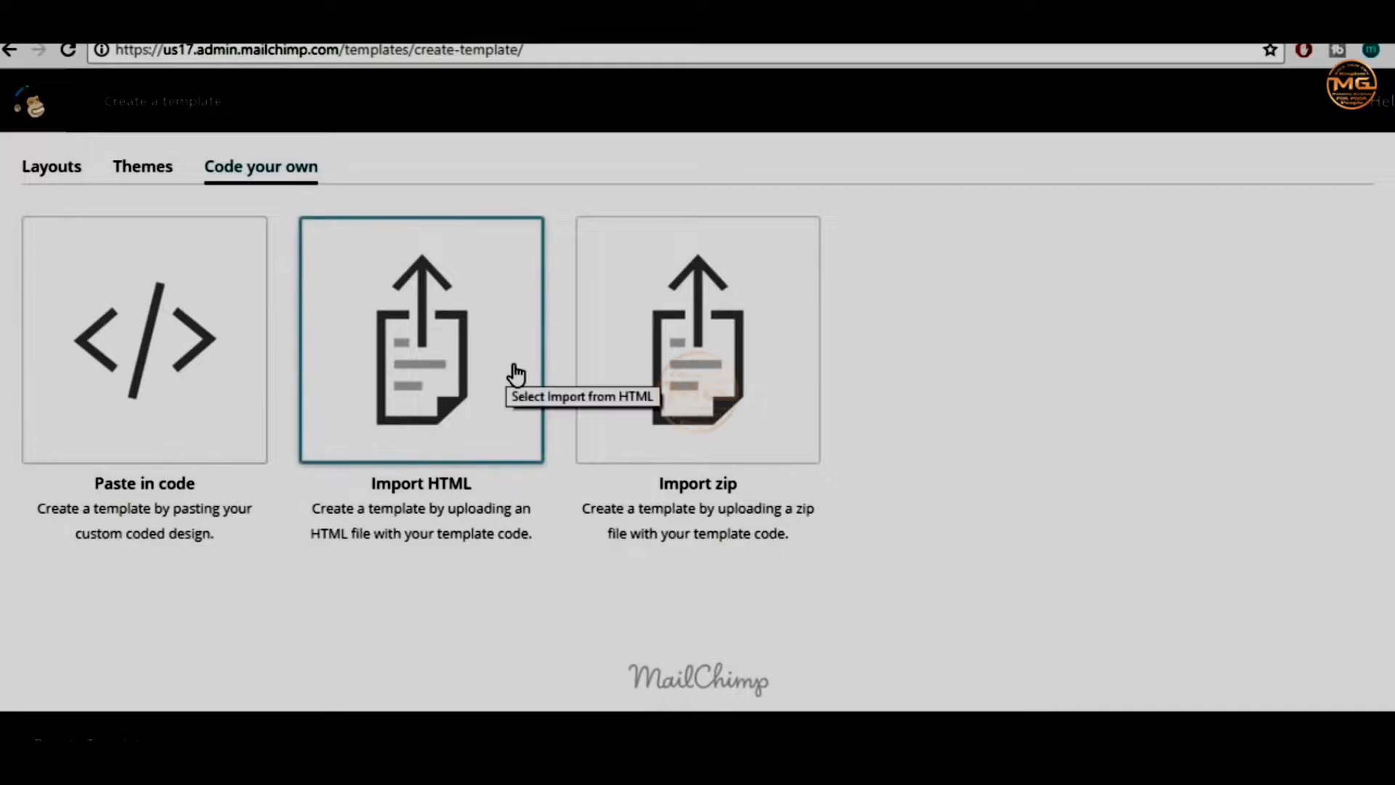
{"action": "scroll", "coordinate": [506, 372], "scroll_direction": "up", "scroll_amount": 2}
{"action": "left_click", "coordinate": [145, 276]}
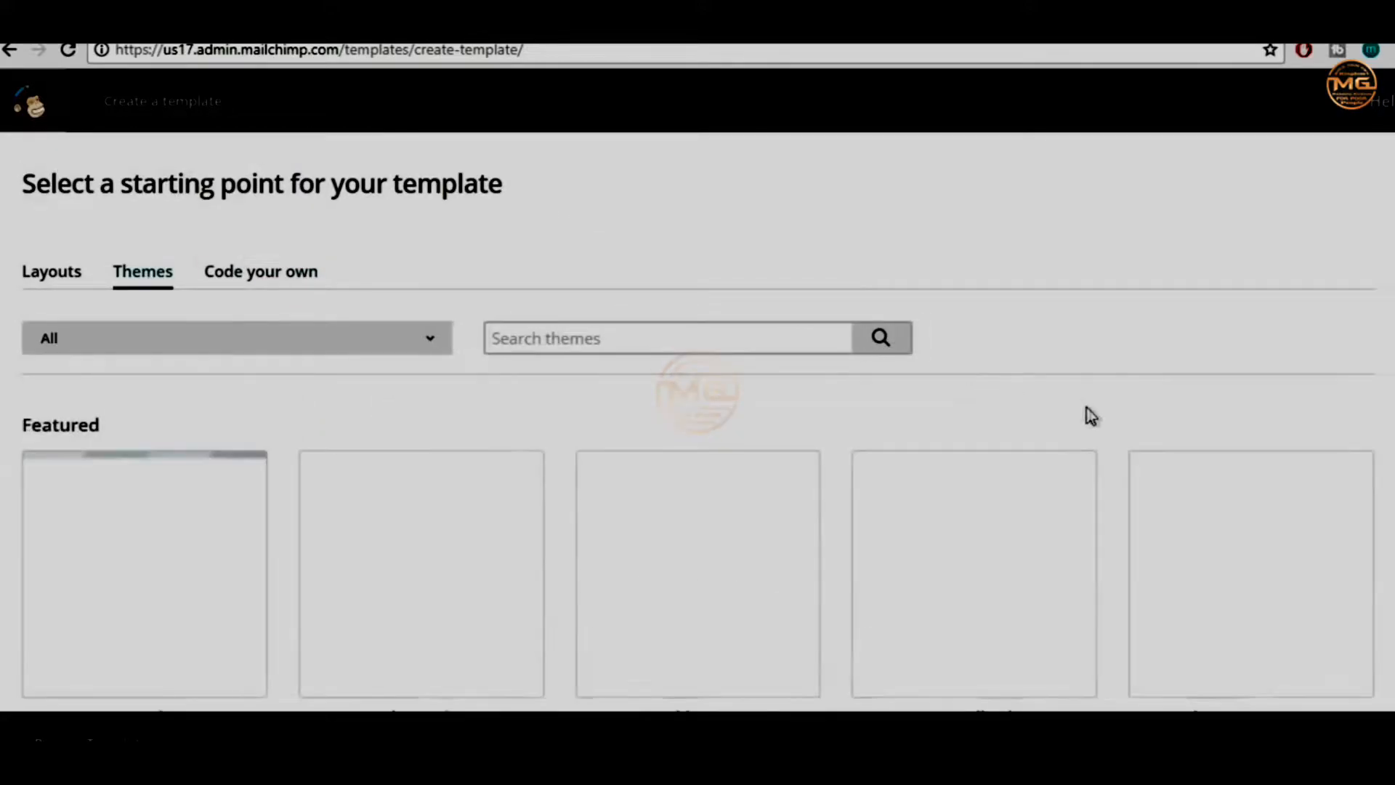
{"action": "scroll", "coordinate": [1230, 402], "scroll_direction": "down", "scroll_amount": 2}
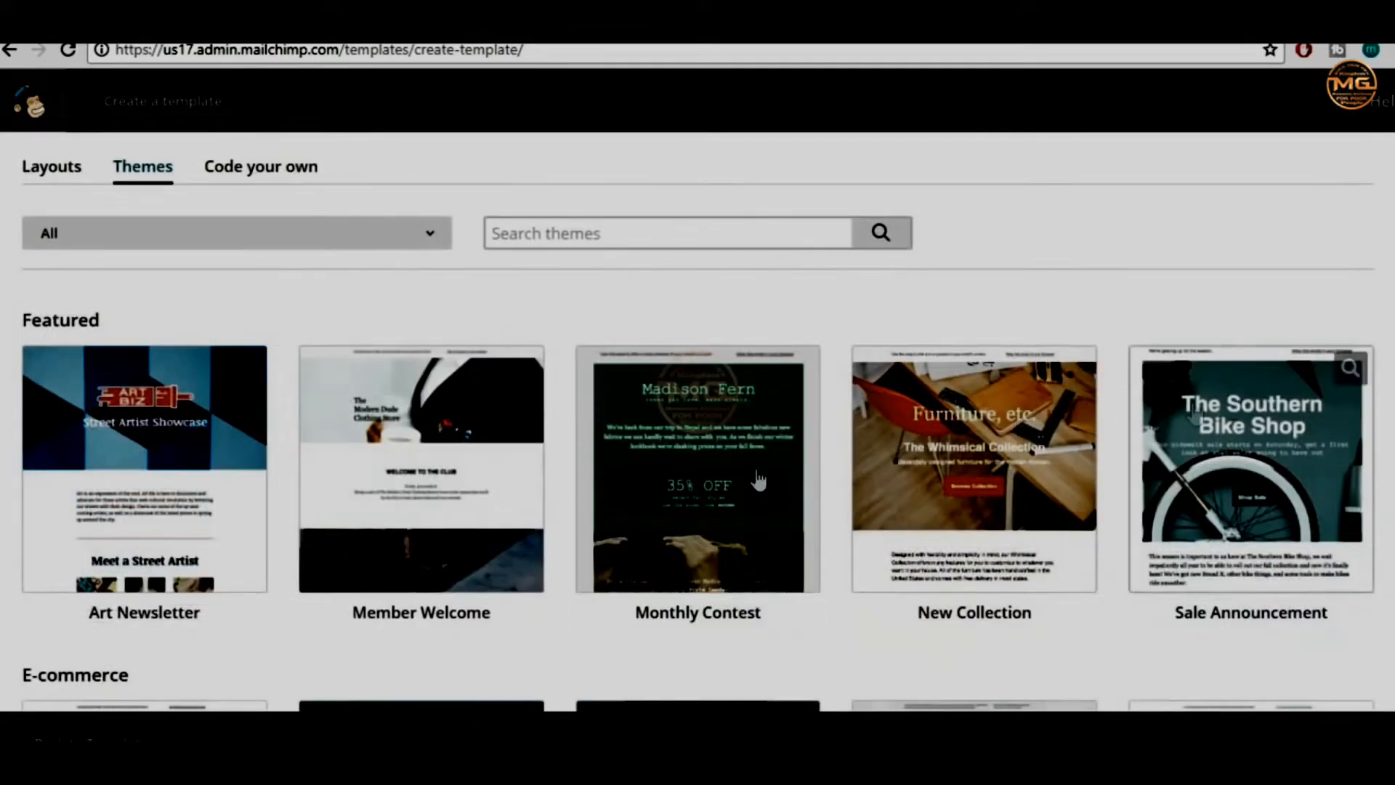
{"action": "scroll", "coordinate": [866, 545], "scroll_direction": "down", "scroll_amount": 10}
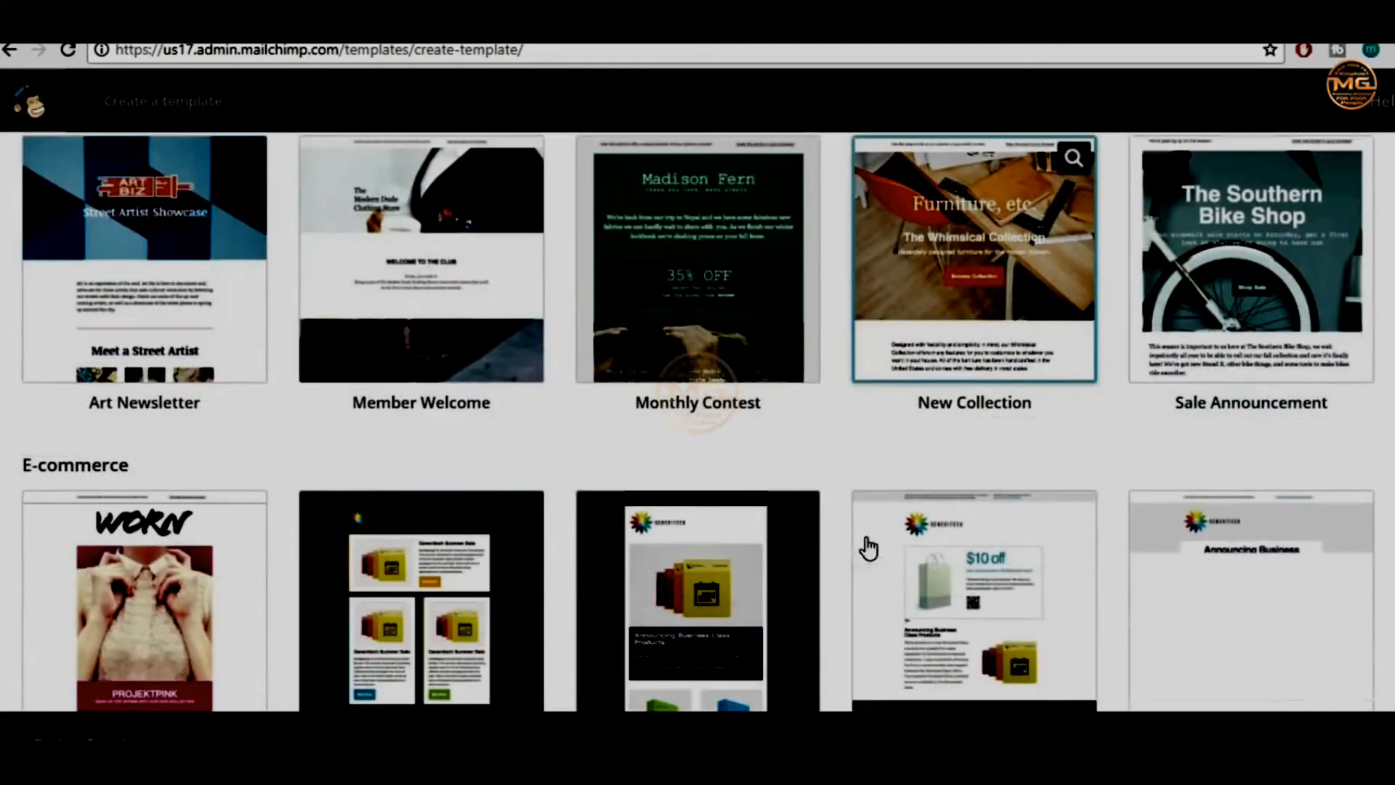
{"action": "scroll", "coordinate": [869, 548], "scroll_direction": "down", "scroll_amount": 2}
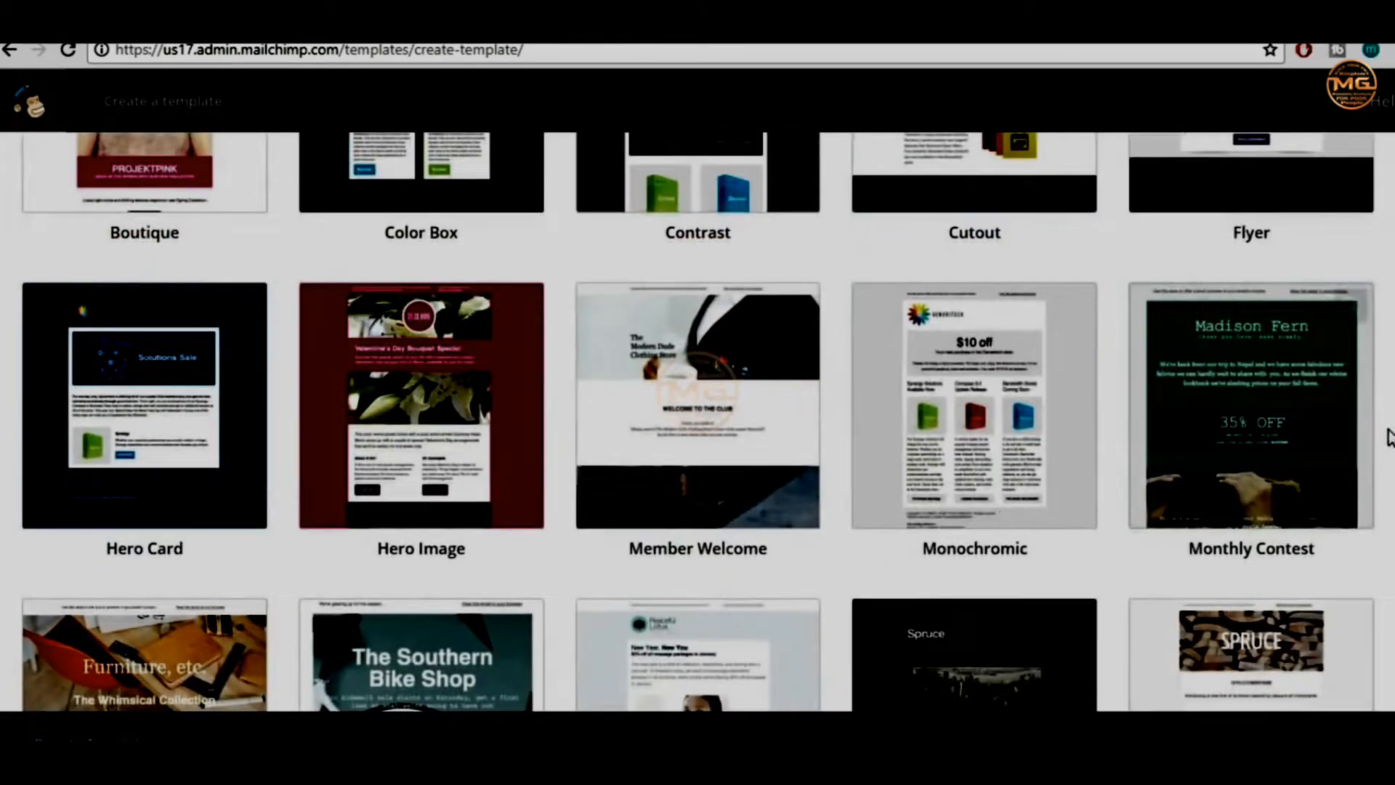
{"action": "scroll", "coordinate": [1392, 437], "scroll_direction": "up", "scroll_amount": 5}
{"action": "scroll", "coordinate": [1392, 437], "scroll_direction": "up", "scroll_amount": 1}
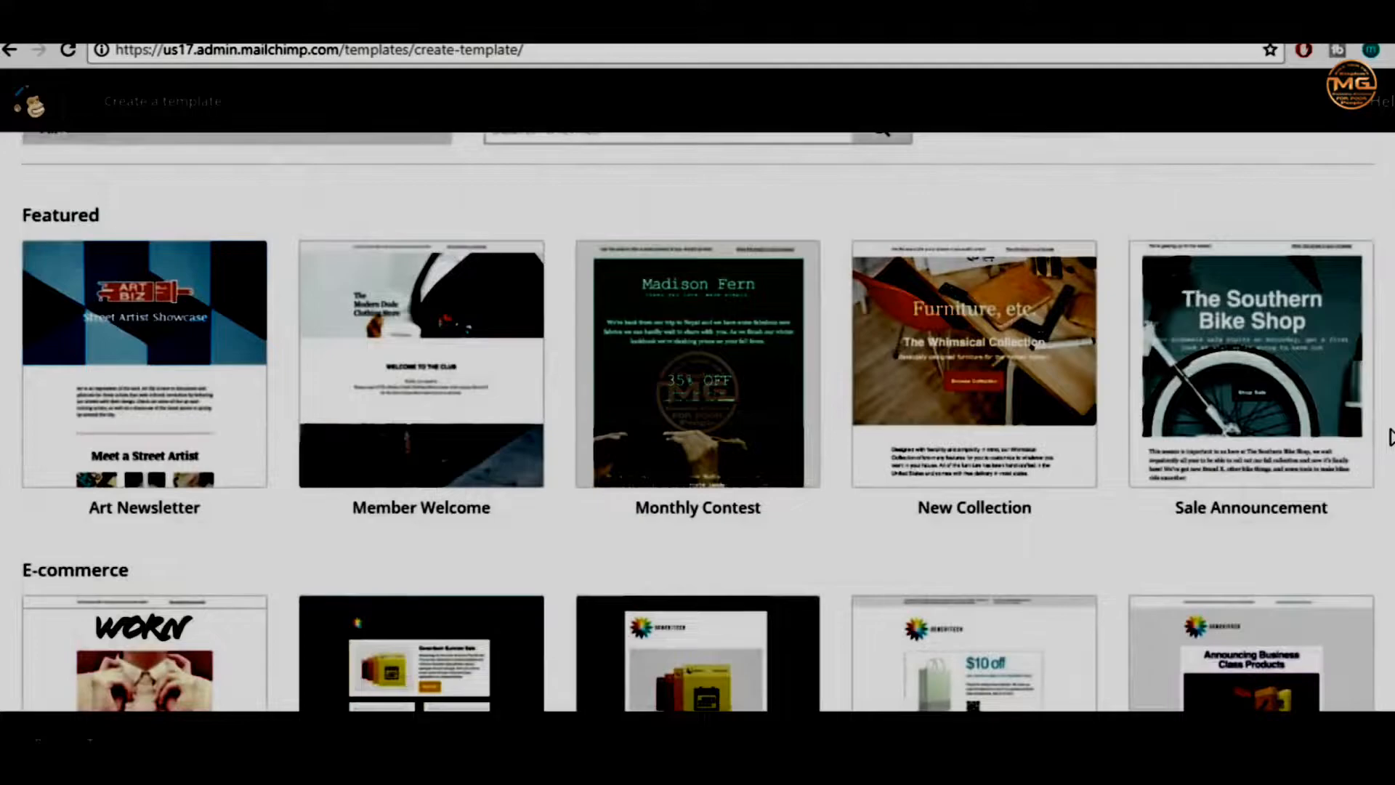
{"action": "scroll", "coordinate": [1392, 437], "scroll_direction": "up", "scroll_amount": 1}
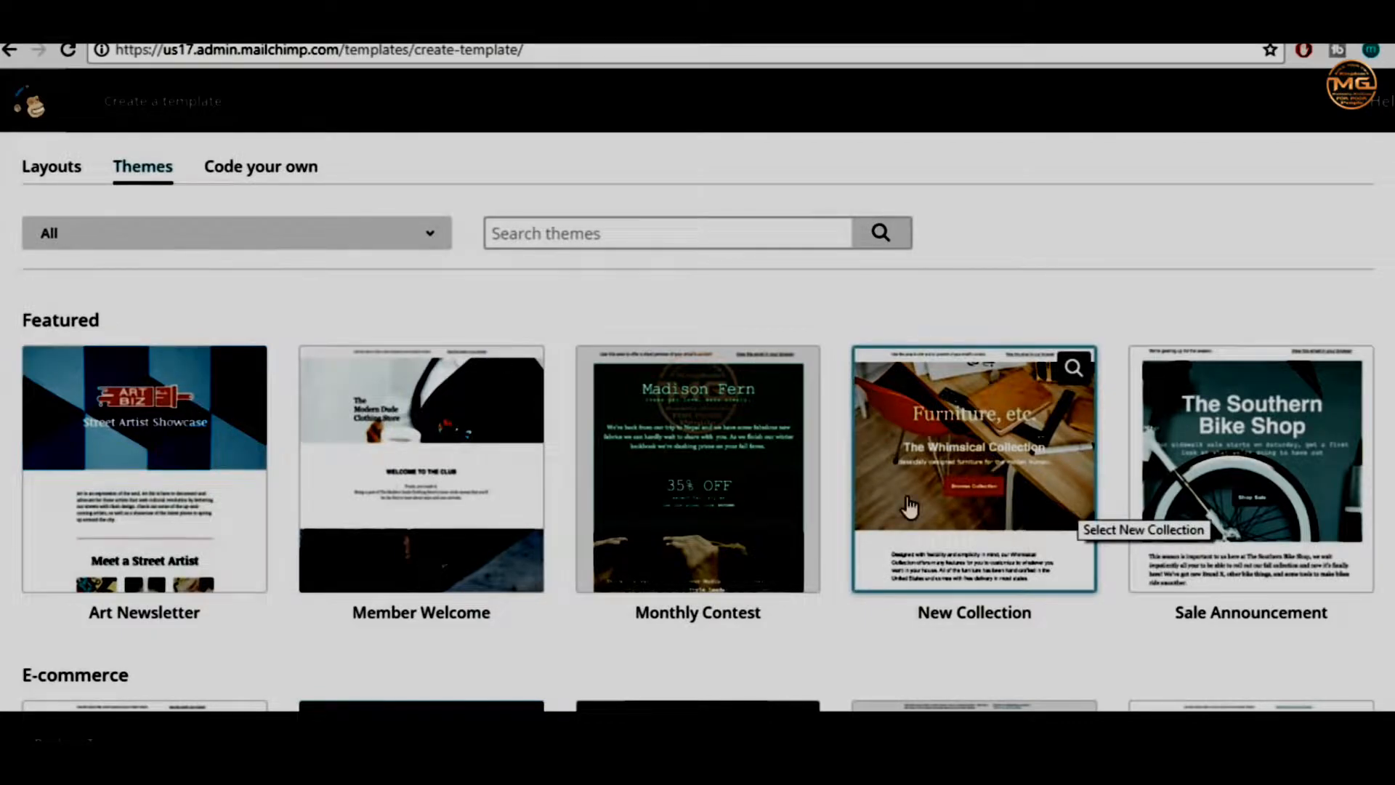
Pick the Monthly Contest theme and replace the Madison Fern heading with the author's name
{"action": "left_click", "coordinate": [697, 459]}
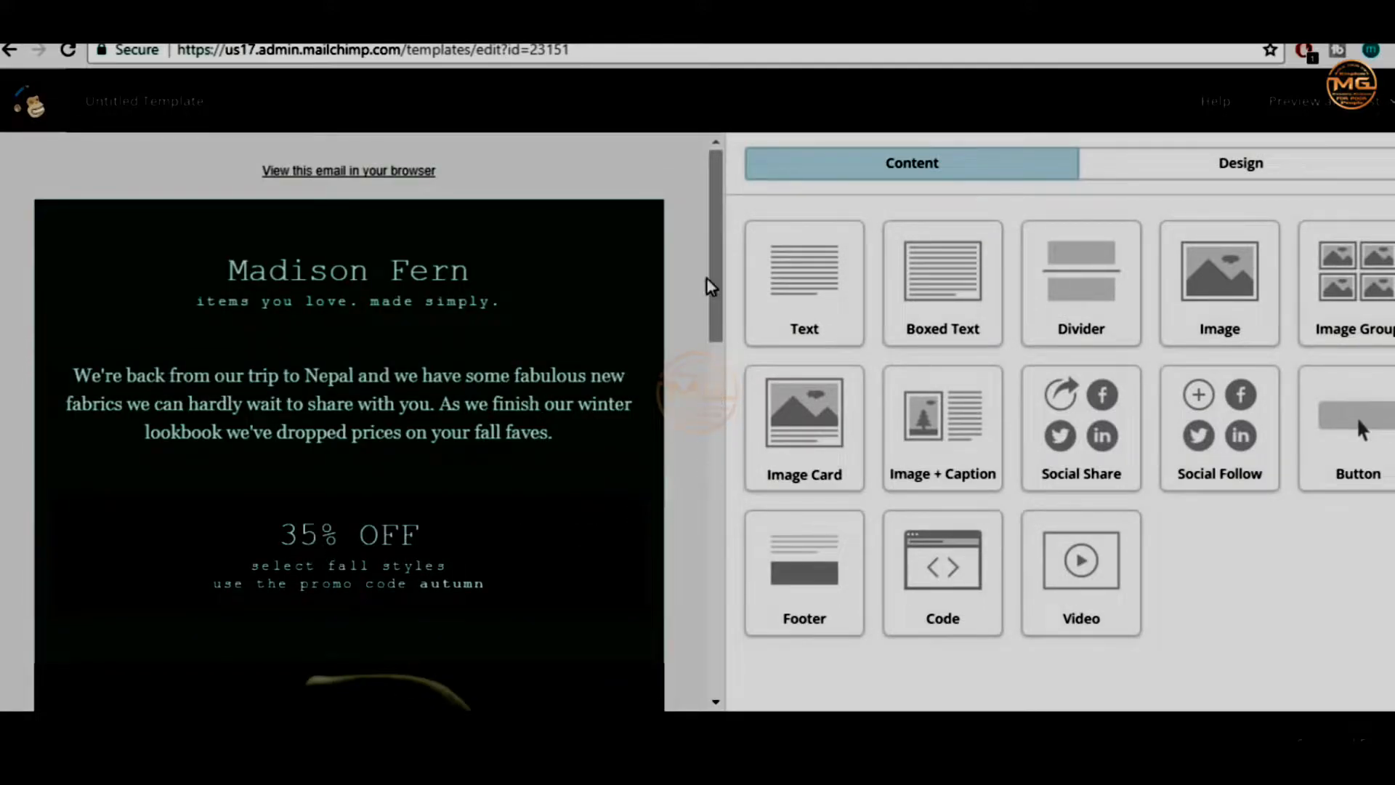
{"action": "left_click_drag", "start_coordinate": [719, 280], "coordinate": [768, 412]}
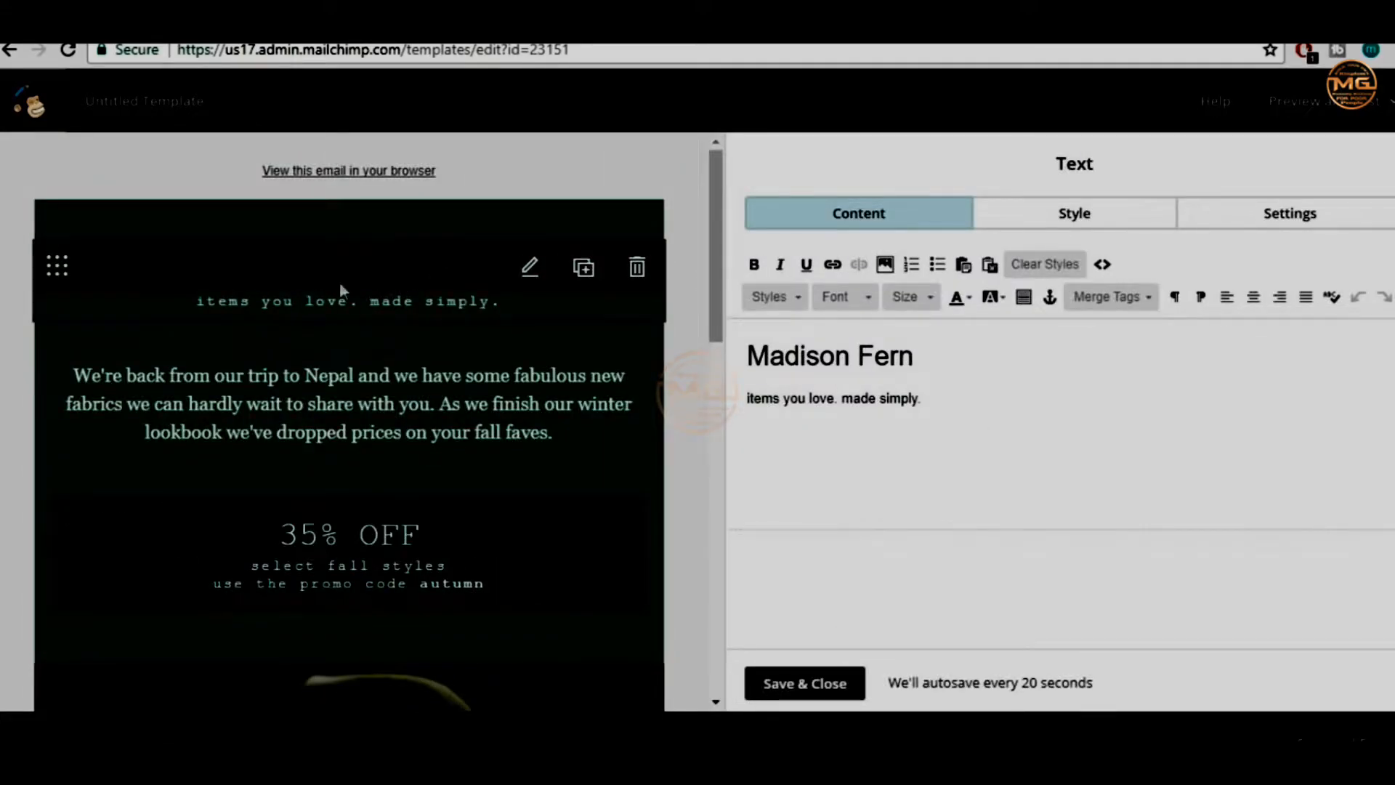
{"action": "left_click_drag", "start_coordinate": [943, 353], "coordinate": [654, 344]}
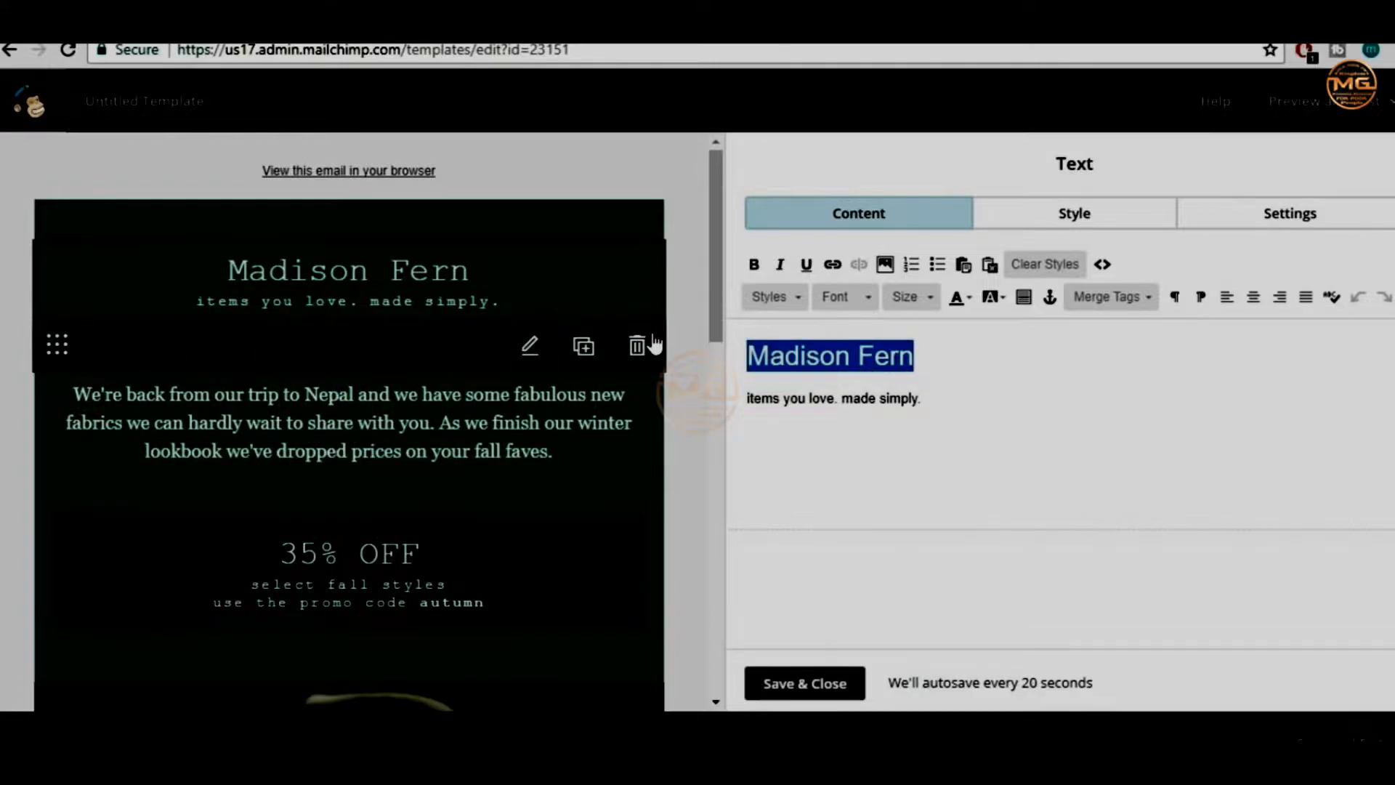
{"action": "type", "text": "Nayyar Shaikh"}
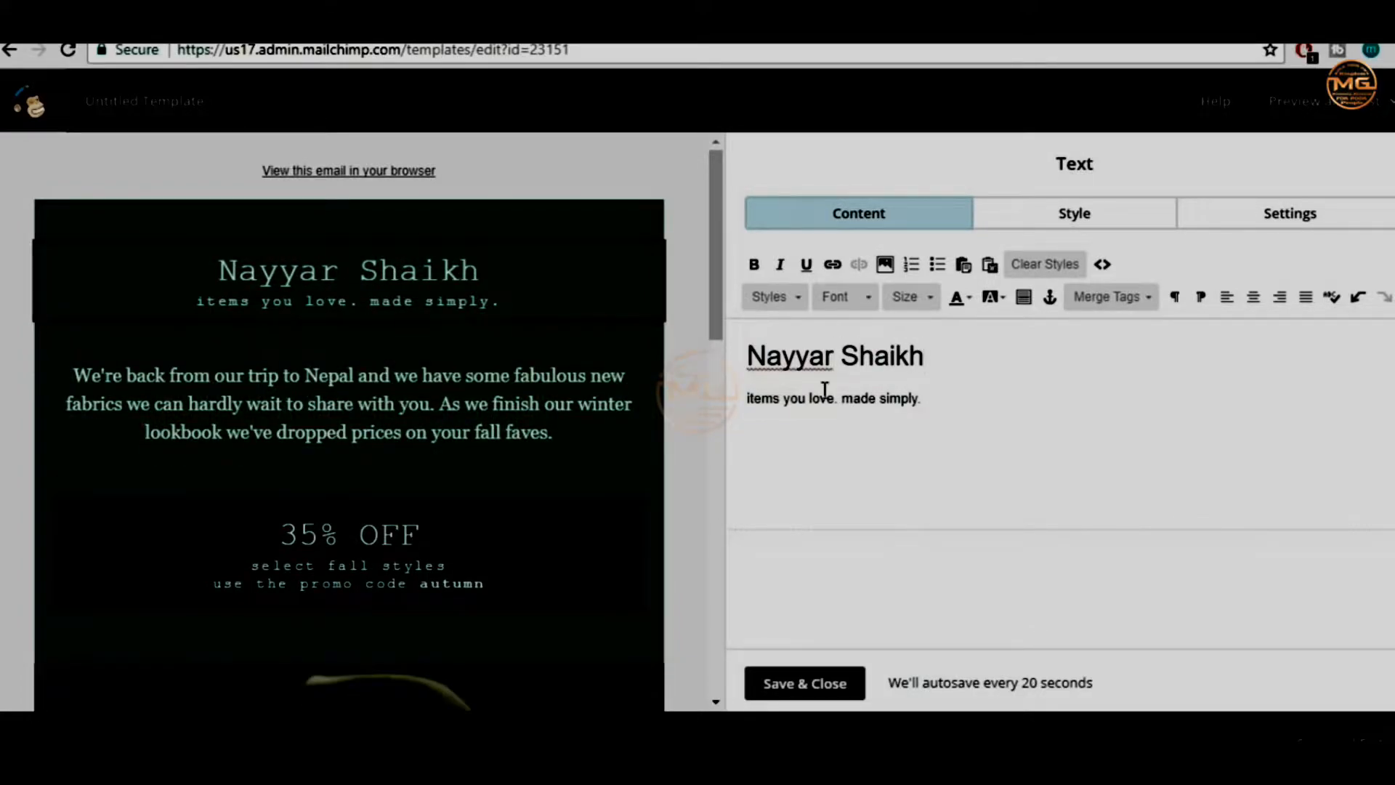
{"action": "left_click_drag", "start_coordinate": [944, 401], "coordinate": [743, 389]}
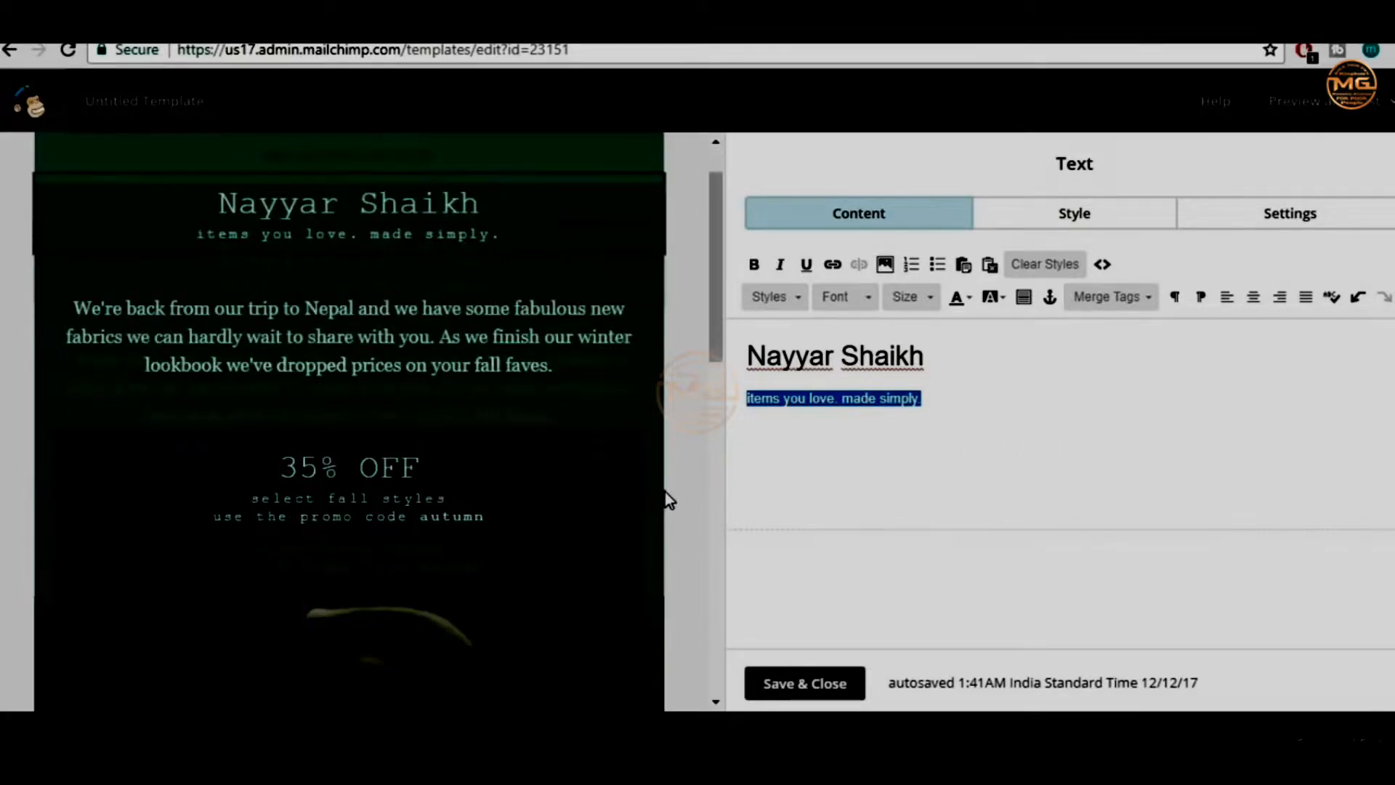
{"action": "scroll", "coordinate": [665, 491], "scroll_direction": "down", "scroll_amount": 10}
{"action": "scroll", "coordinate": [337, 539], "scroll_direction": "down", "scroll_amount": 3}
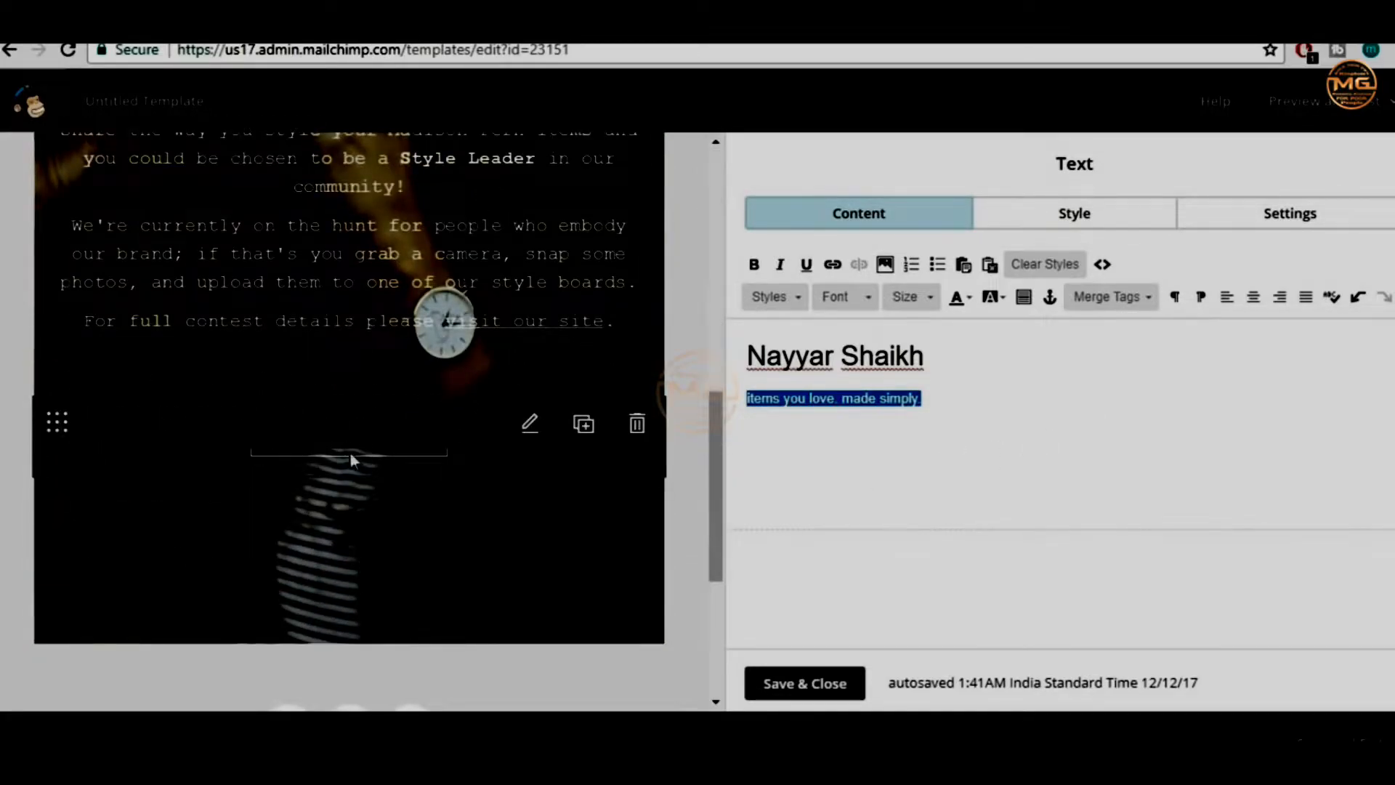
{"action": "left_click", "coordinate": [373, 450]}
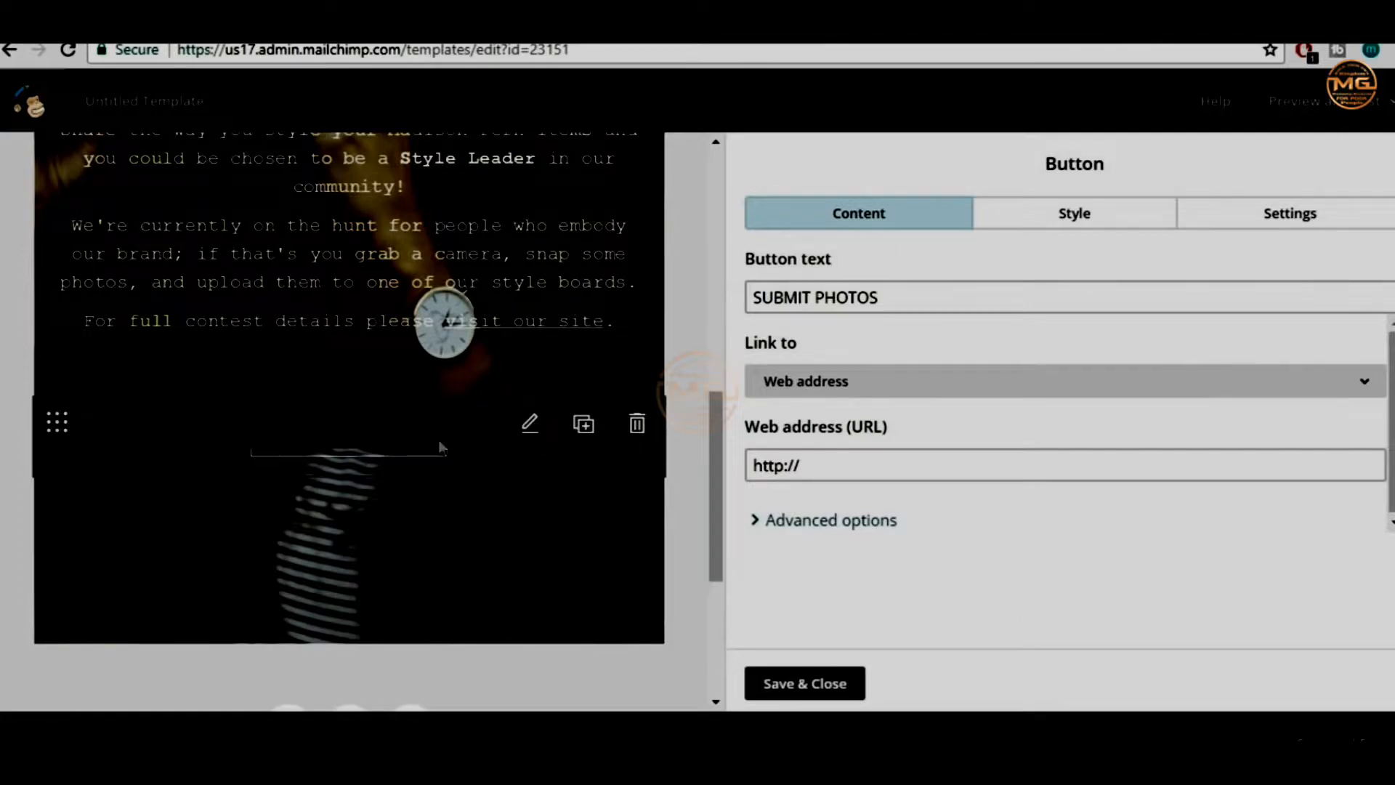
{"action": "left_click", "coordinate": [937, 297]}
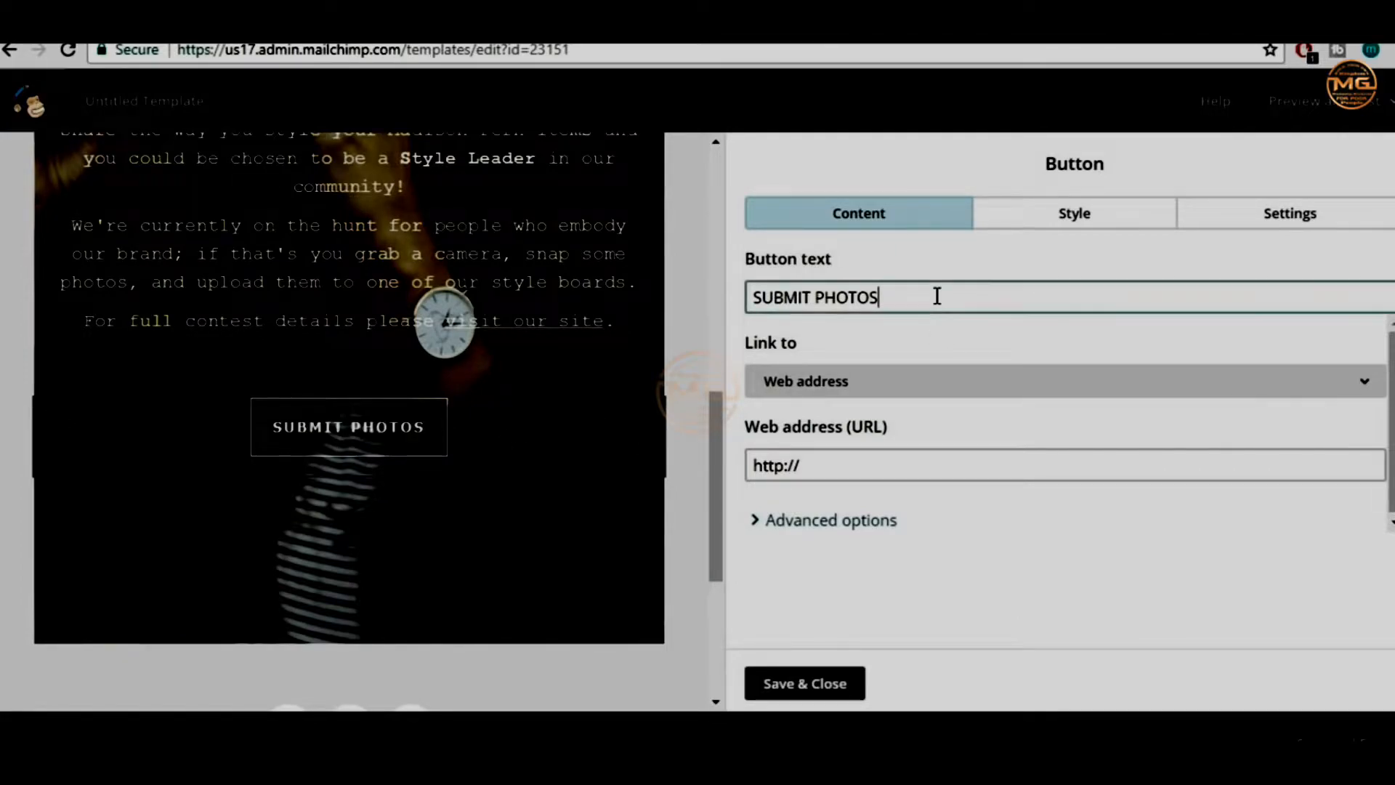
{"action": "key", "text": "ctrl+shift+Left"}
{"action": "key", "text": "ctrl+shift+Left"}
{"action": "type", "text": "CLICK HERE"}
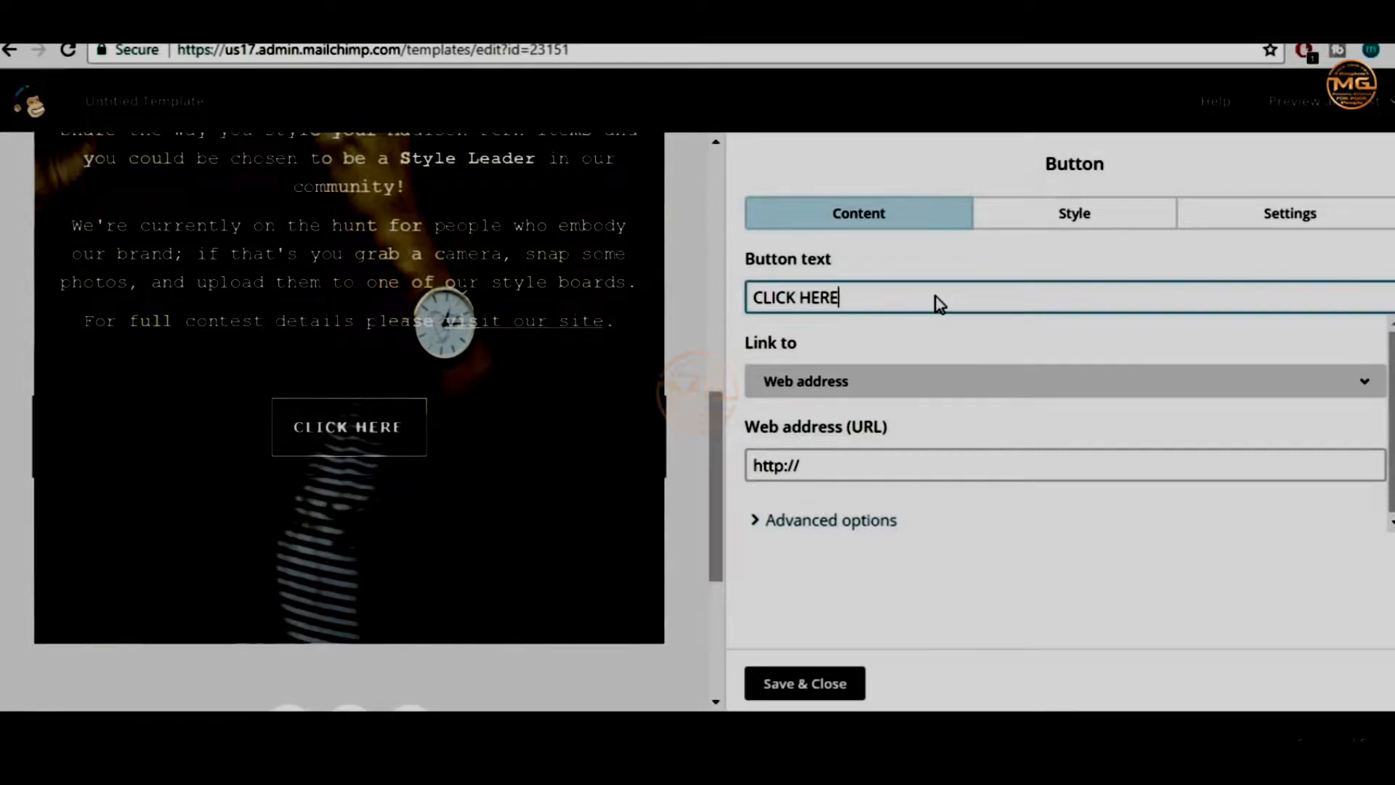
{"action": "left_click", "coordinate": [831, 472]}
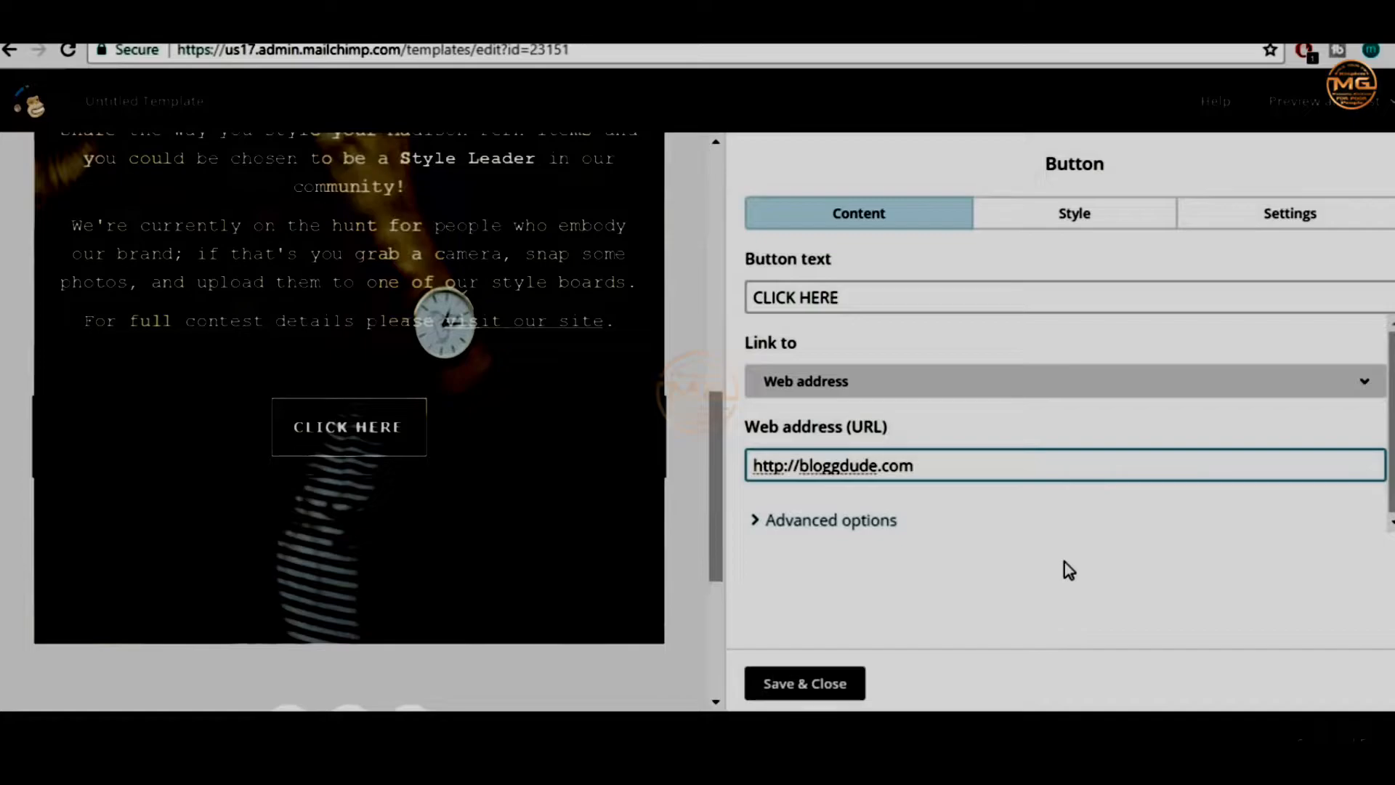
{"action": "scroll", "coordinate": [373, 537], "scroll_direction": "up", "scroll_amount": 10}
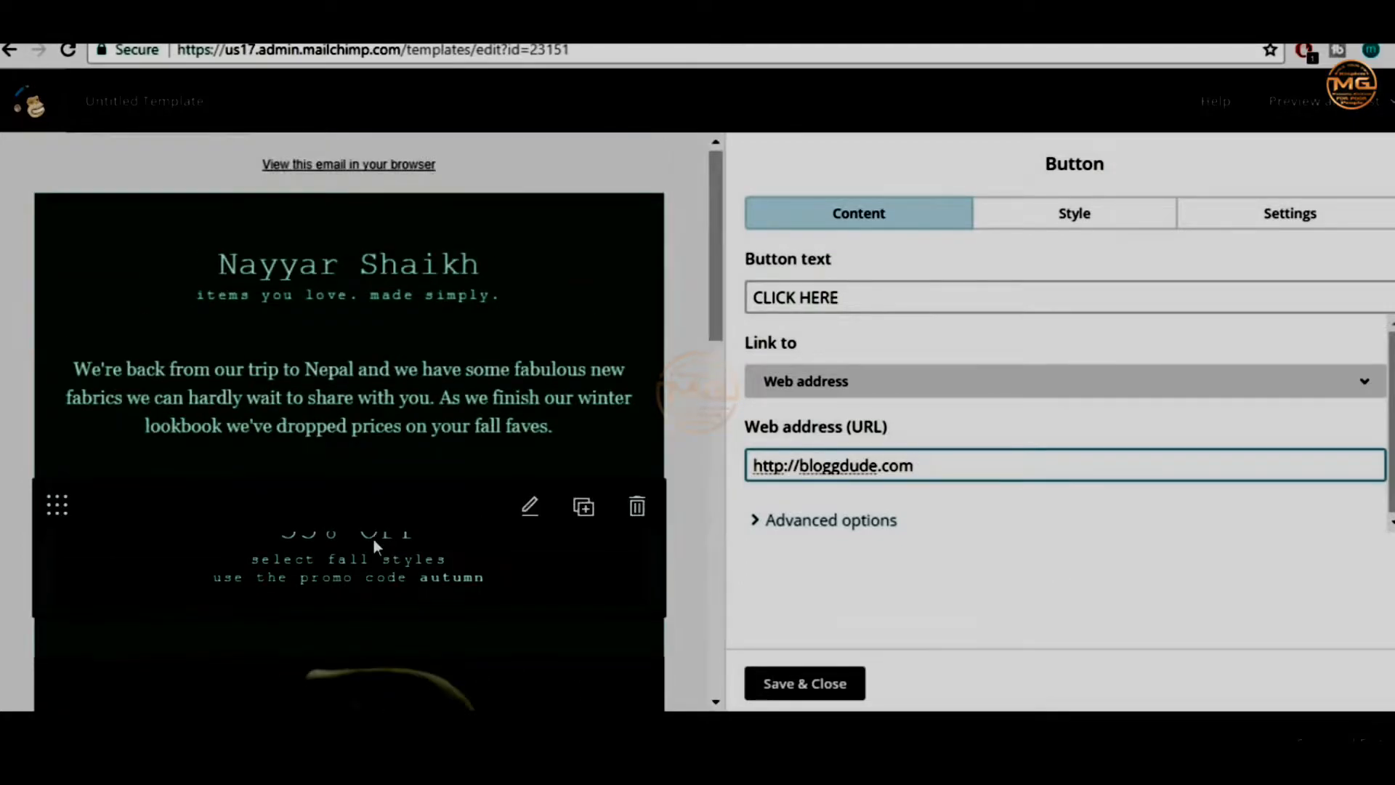
{"action": "scroll", "coordinate": [373, 538], "scroll_direction": "down", "scroll_amount": 15}
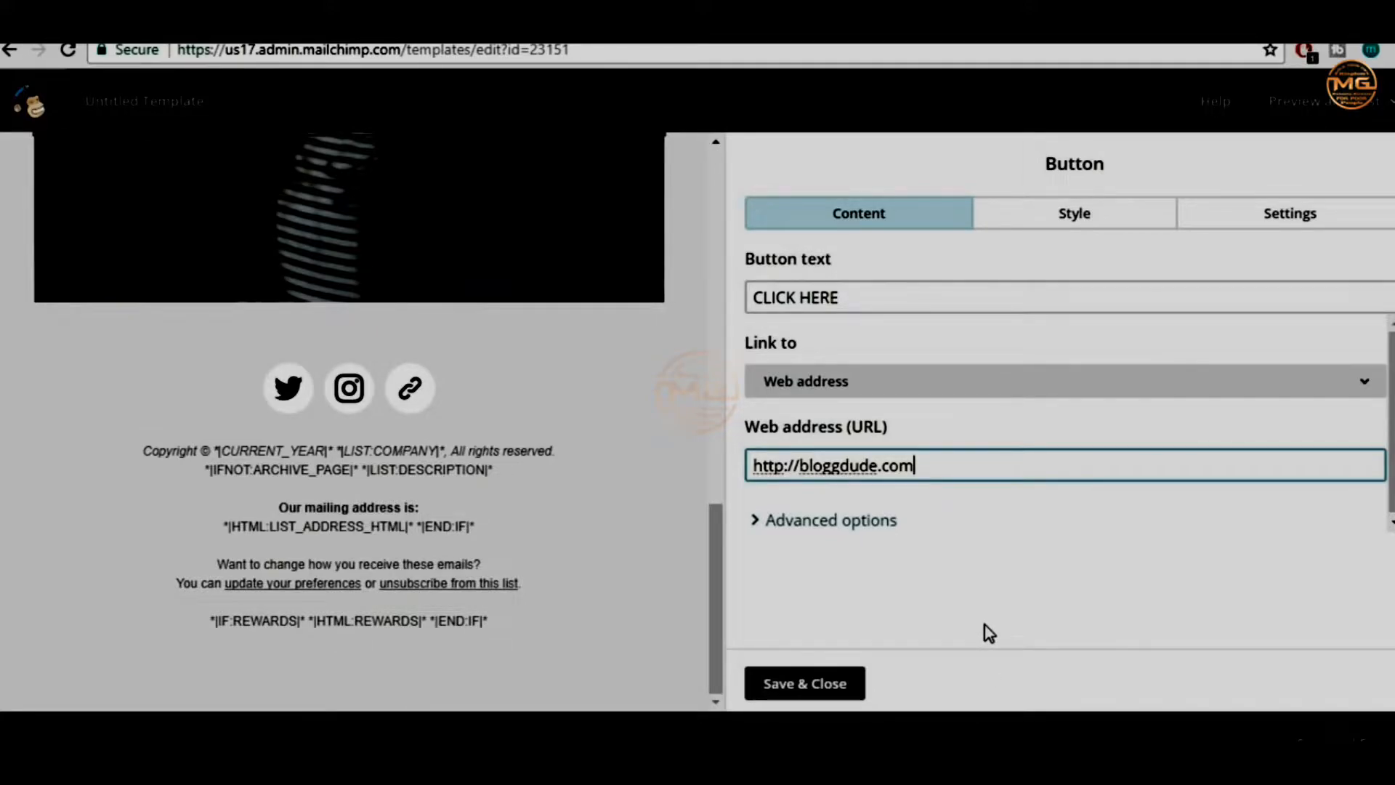
{"action": "scroll", "coordinate": [577, 626], "scroll_direction": "up", "scroll_amount": 6}
{"action": "scroll", "coordinate": [585, 607], "scroll_direction": "up", "scroll_amount": 5}
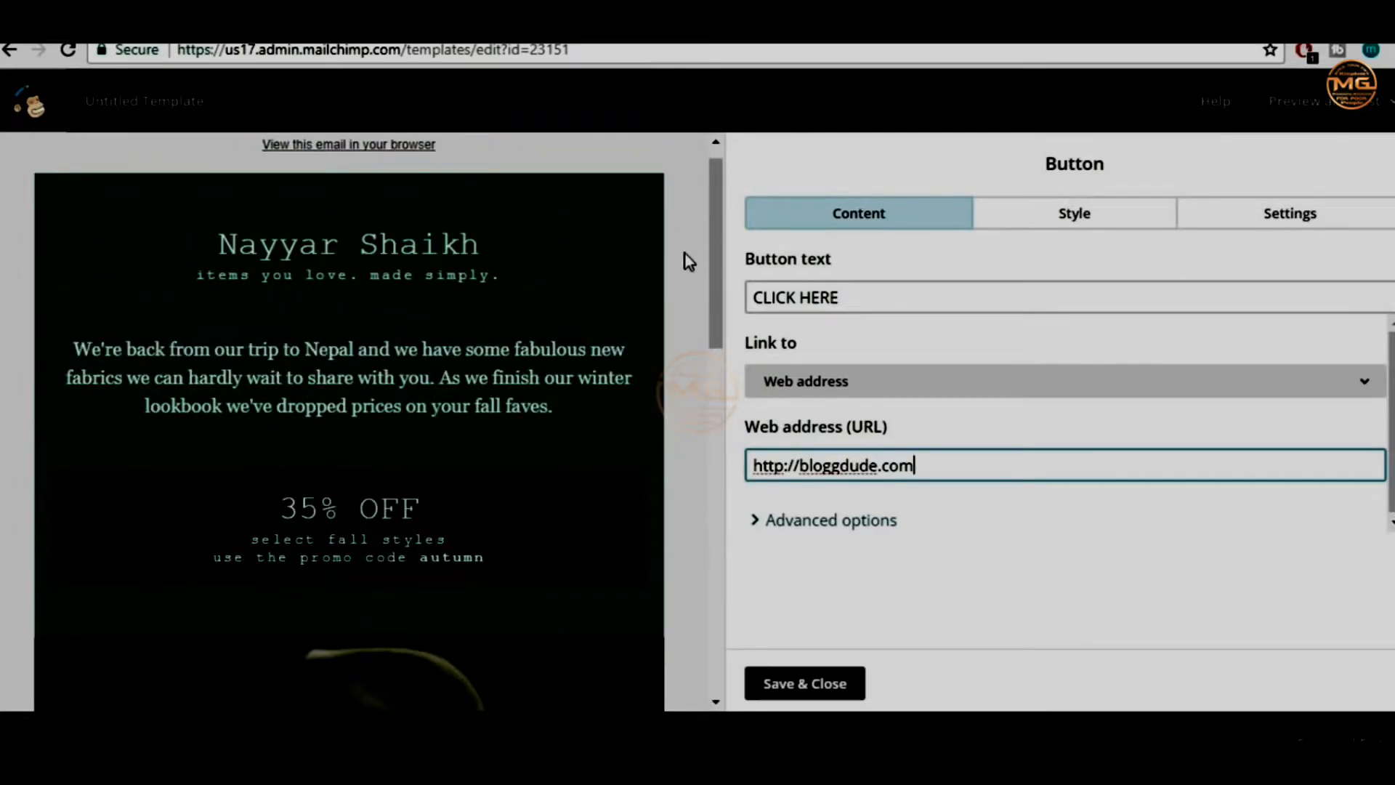
{"action": "left_click", "coordinate": [821, 690]}
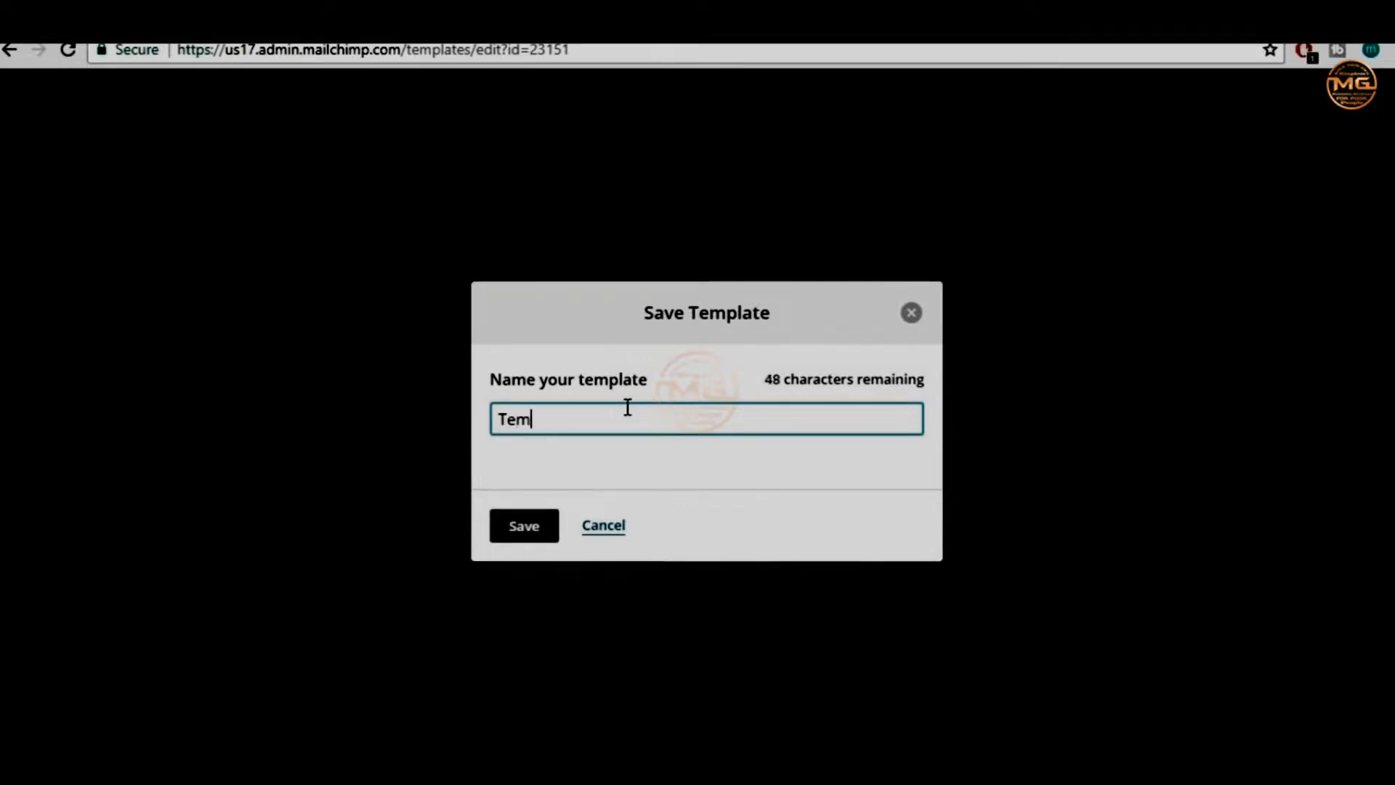
Save the design as Template1 and begin another new template
{"action": "type", "text": "te1"}
{"action": "left_click", "coordinate": [527, 524]}
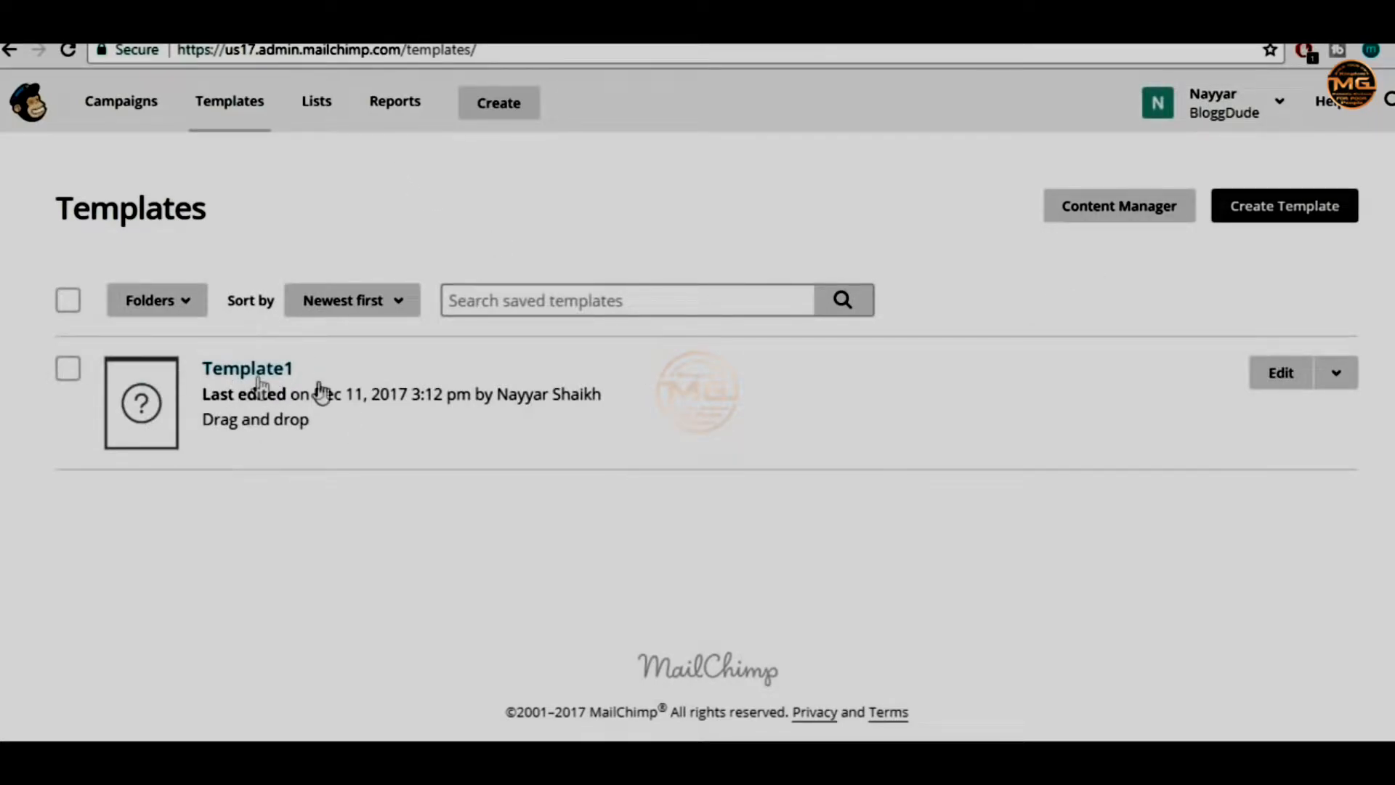
{"action": "left_click", "coordinate": [1257, 215]}
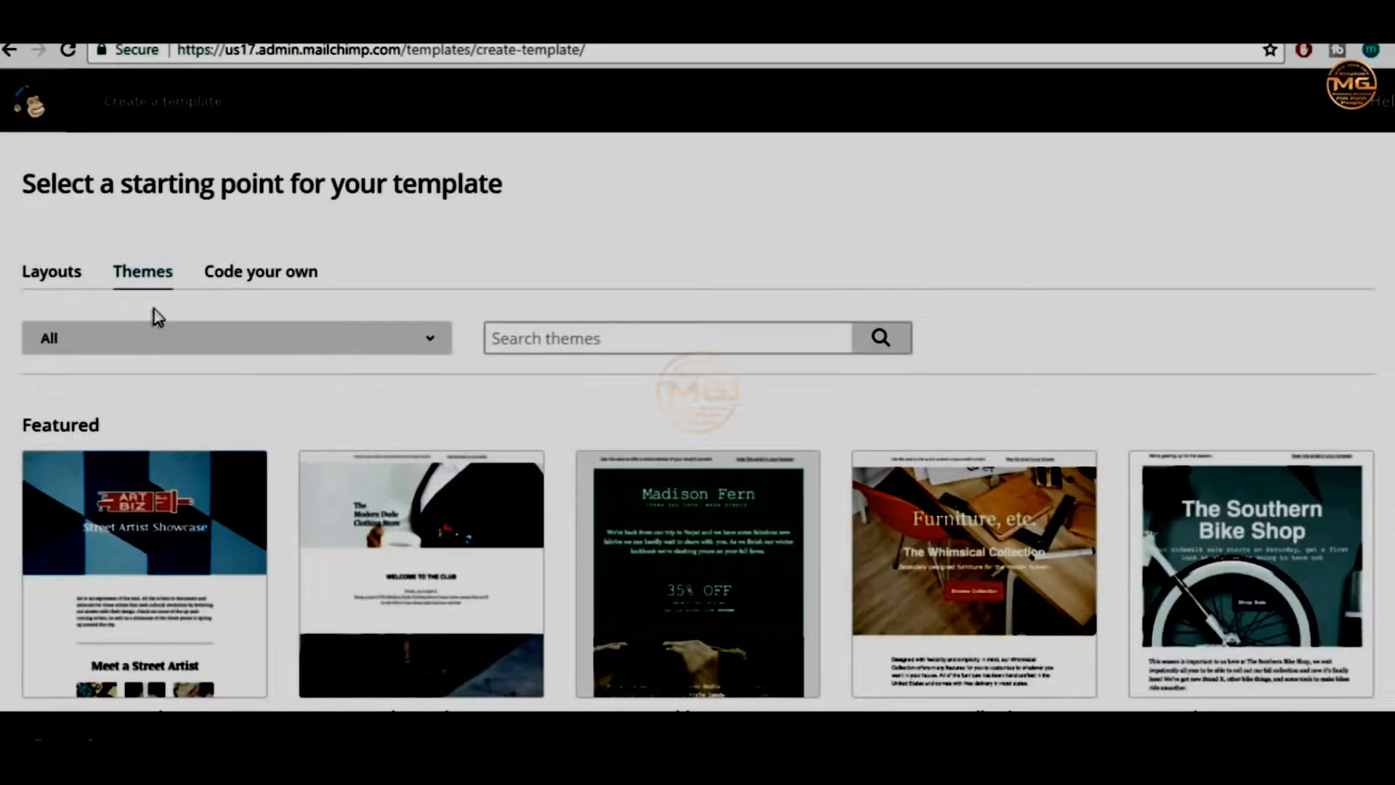
Switch to Layouts and scroll from Featured ones like Sell Products to Basic 1:2 Column
{"action": "scroll", "coordinate": [393, 283], "scroll_direction": "down", "scroll_amount": 2}
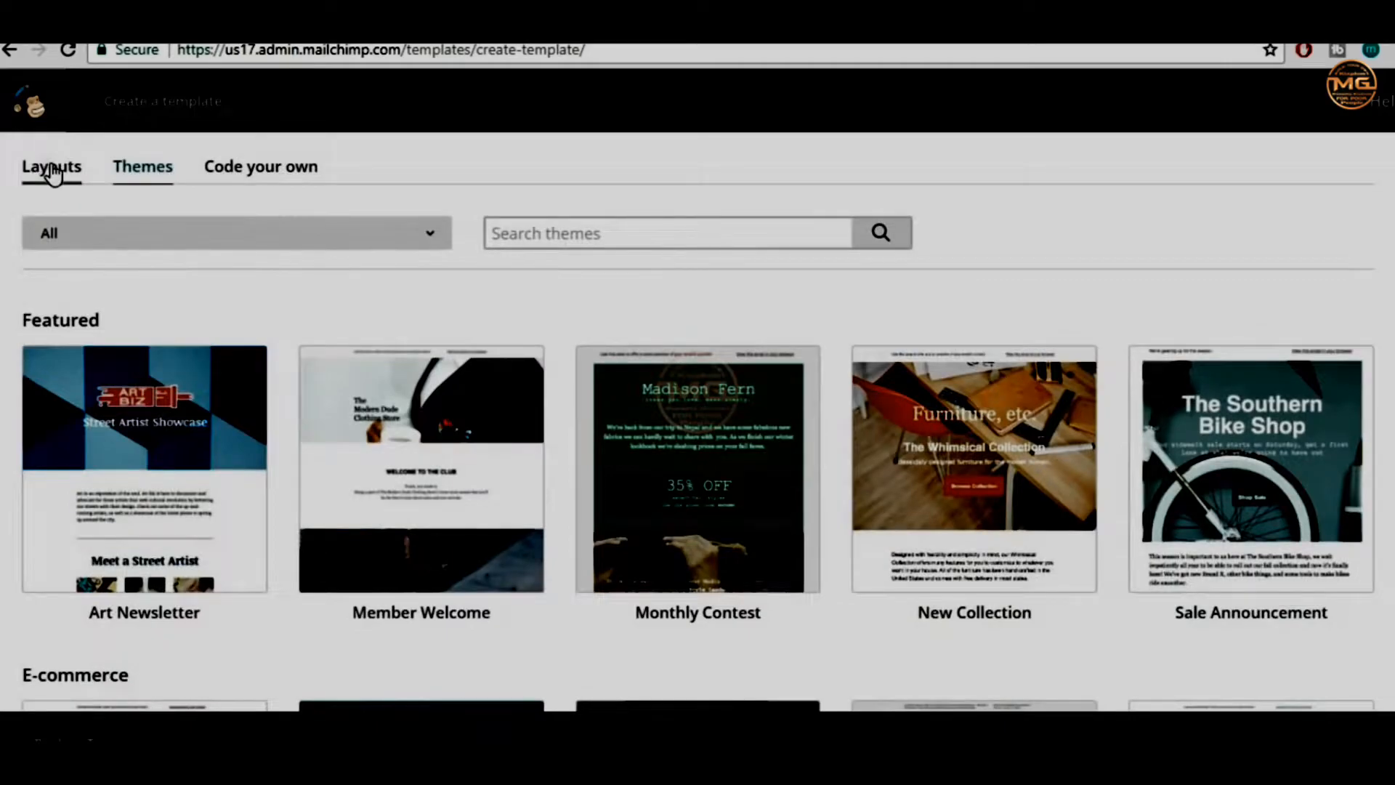
{"action": "left_click", "coordinate": [48, 172]}
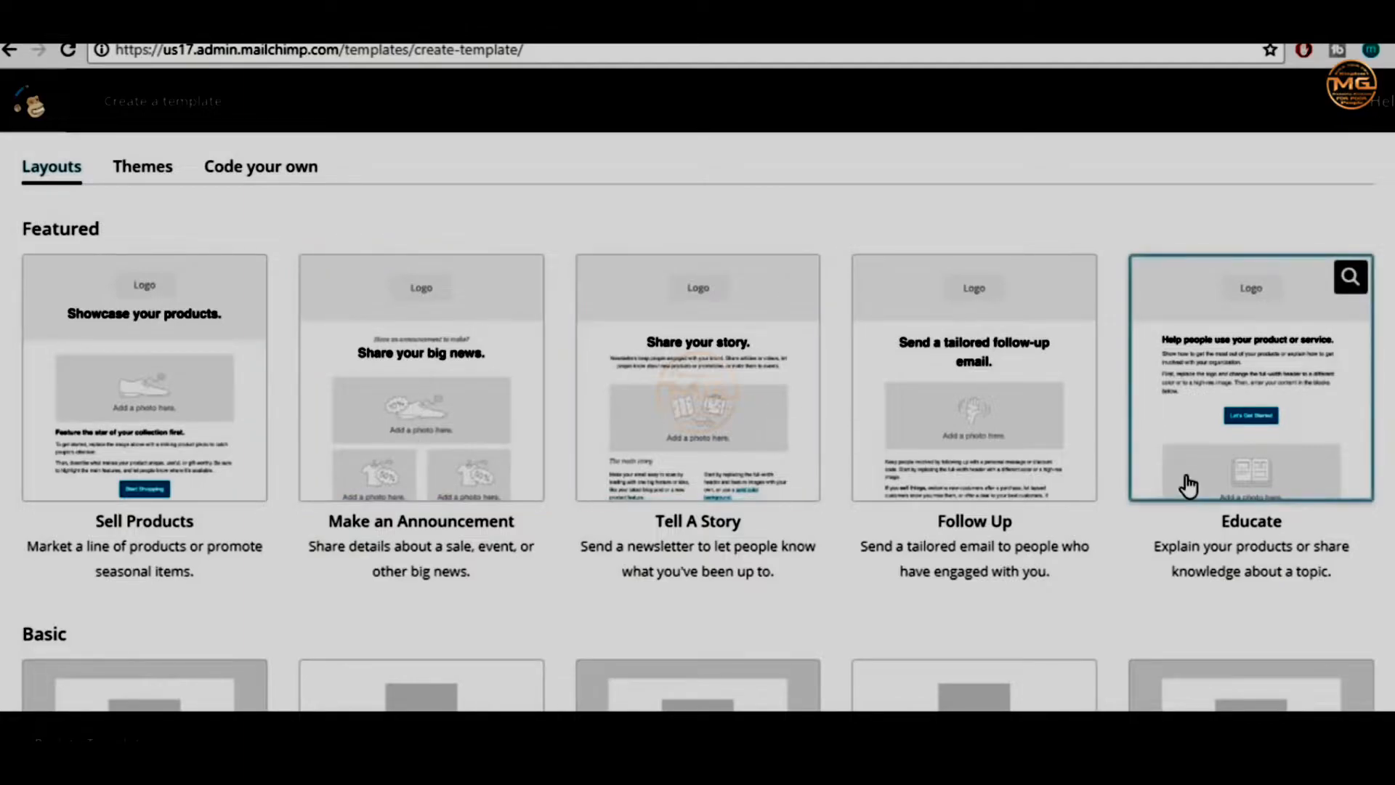
{"action": "scroll", "coordinate": [1187, 483], "scroll_direction": "down", "scroll_amount": 4}
{"action": "scroll", "coordinate": [1187, 483], "scroll_direction": "down", "scroll_amount": 2}
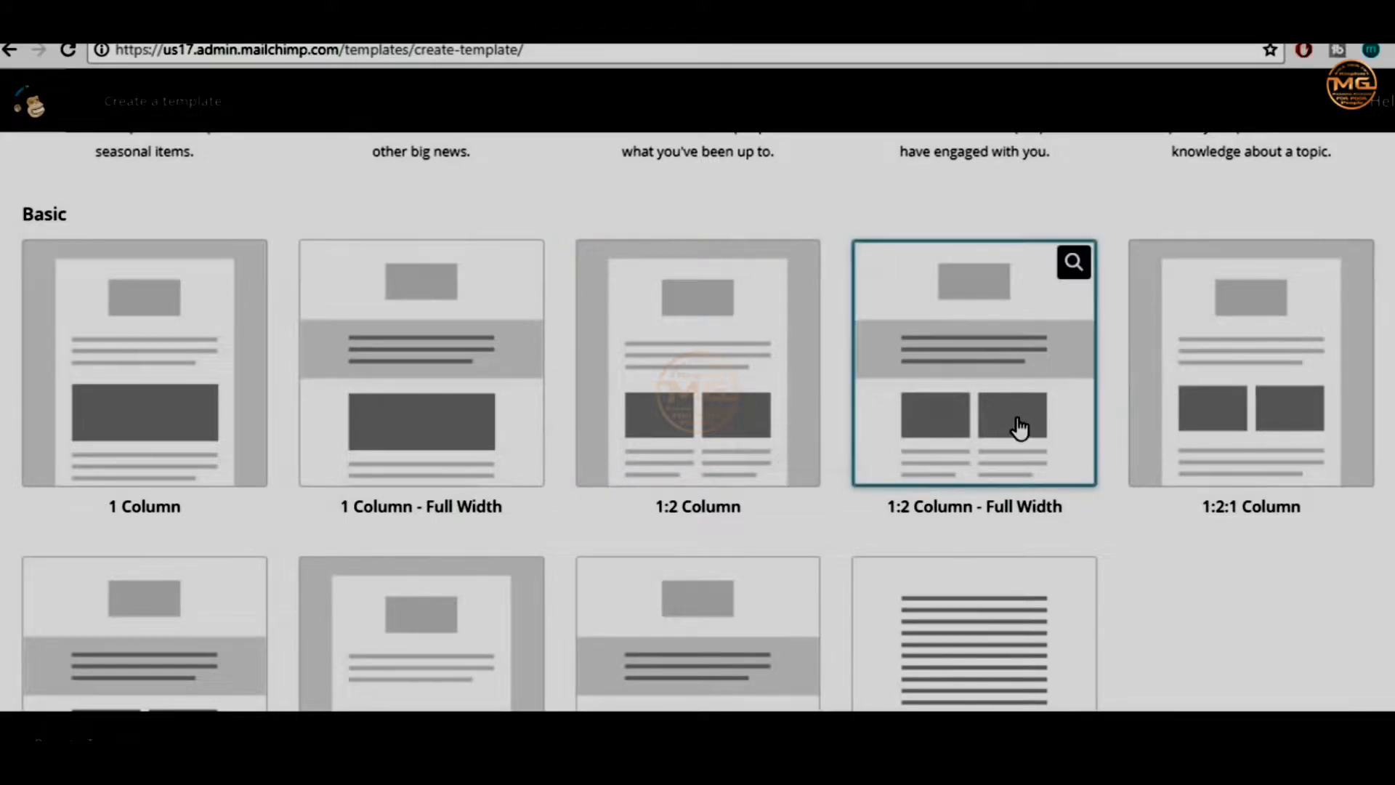
{"action": "scroll", "coordinate": [1105, 485], "scroll_direction": "down", "scroll_amount": 5}
{"action": "scroll", "coordinate": [1104, 489], "scroll_direction": "up", "scroll_amount": 6}
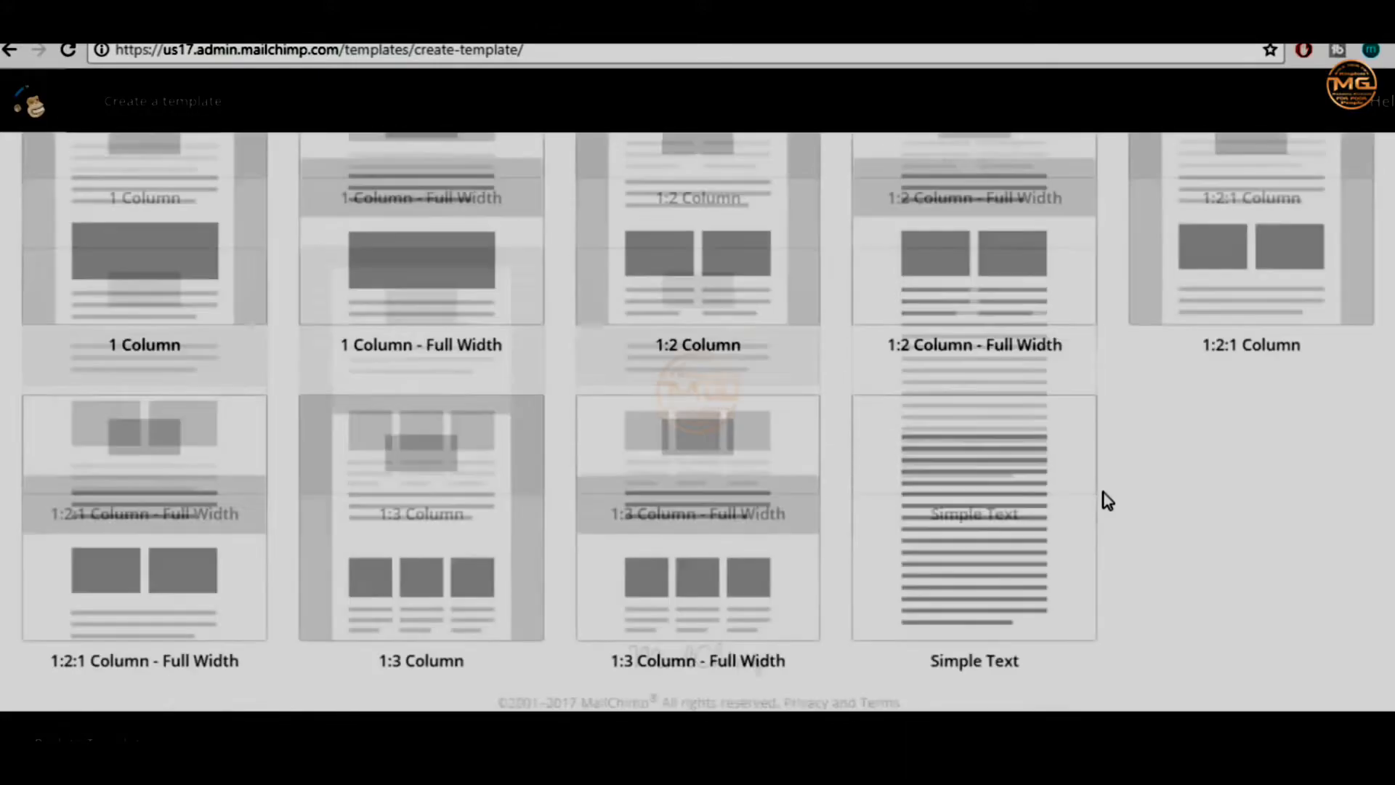
{"action": "scroll", "coordinate": [1105, 509], "scroll_direction": "up", "scroll_amount": 5}
{"action": "scroll", "coordinate": [1104, 508], "scroll_direction": "down", "scroll_amount": 2}
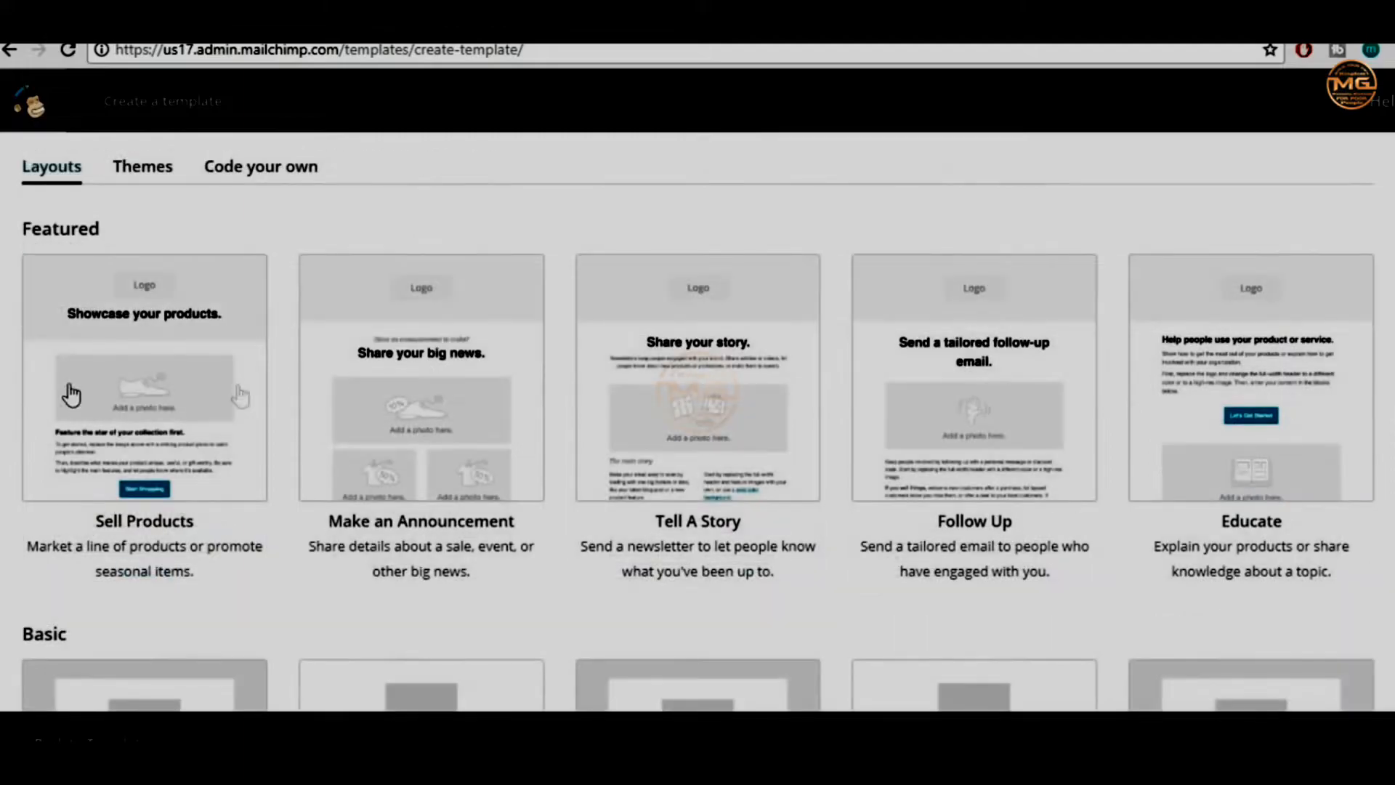
Open the Sell Products layout and look over its Logo spot, heading and photo placeholder
{"action": "left_click", "coordinate": [122, 321]}
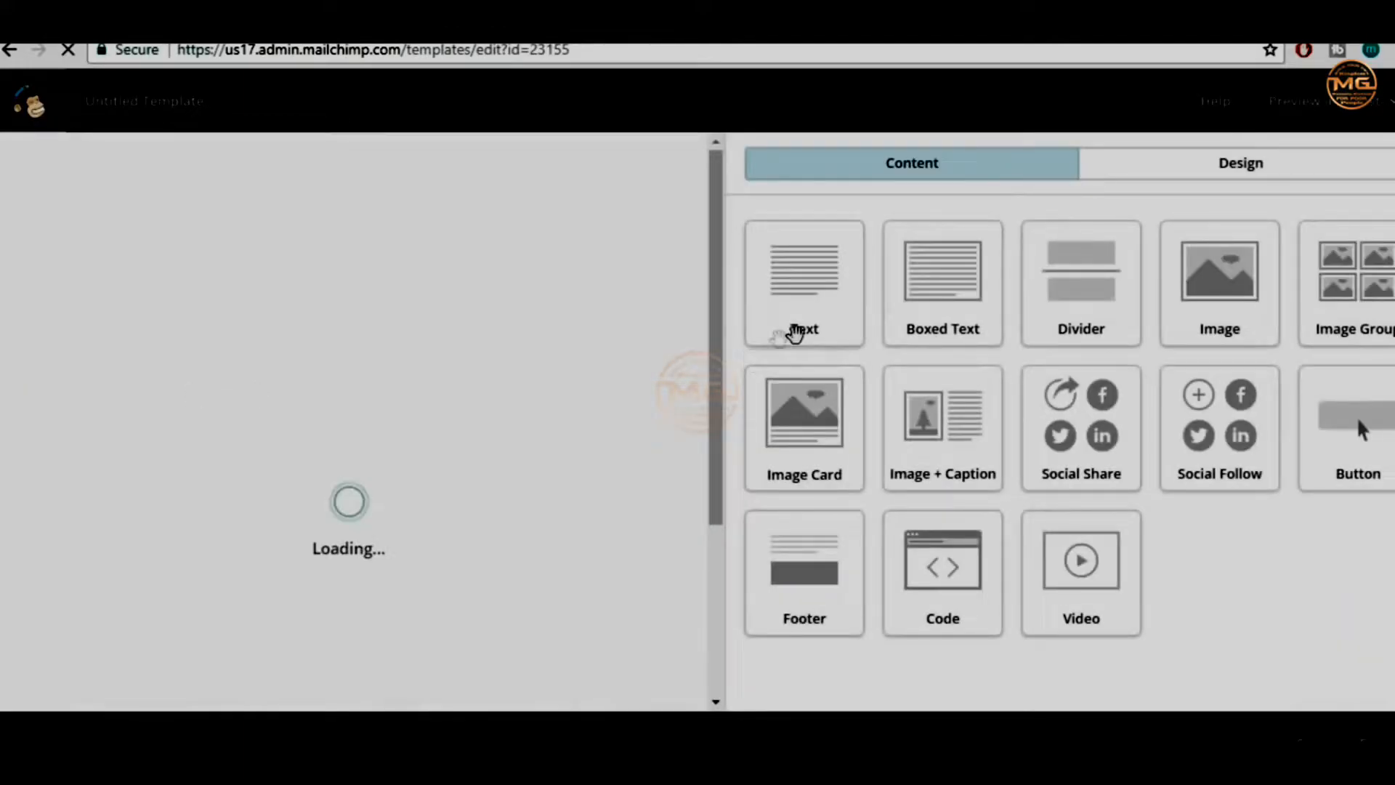
{"action": "scroll", "coordinate": [498, 414], "scroll_direction": "down", "scroll_amount": 15}
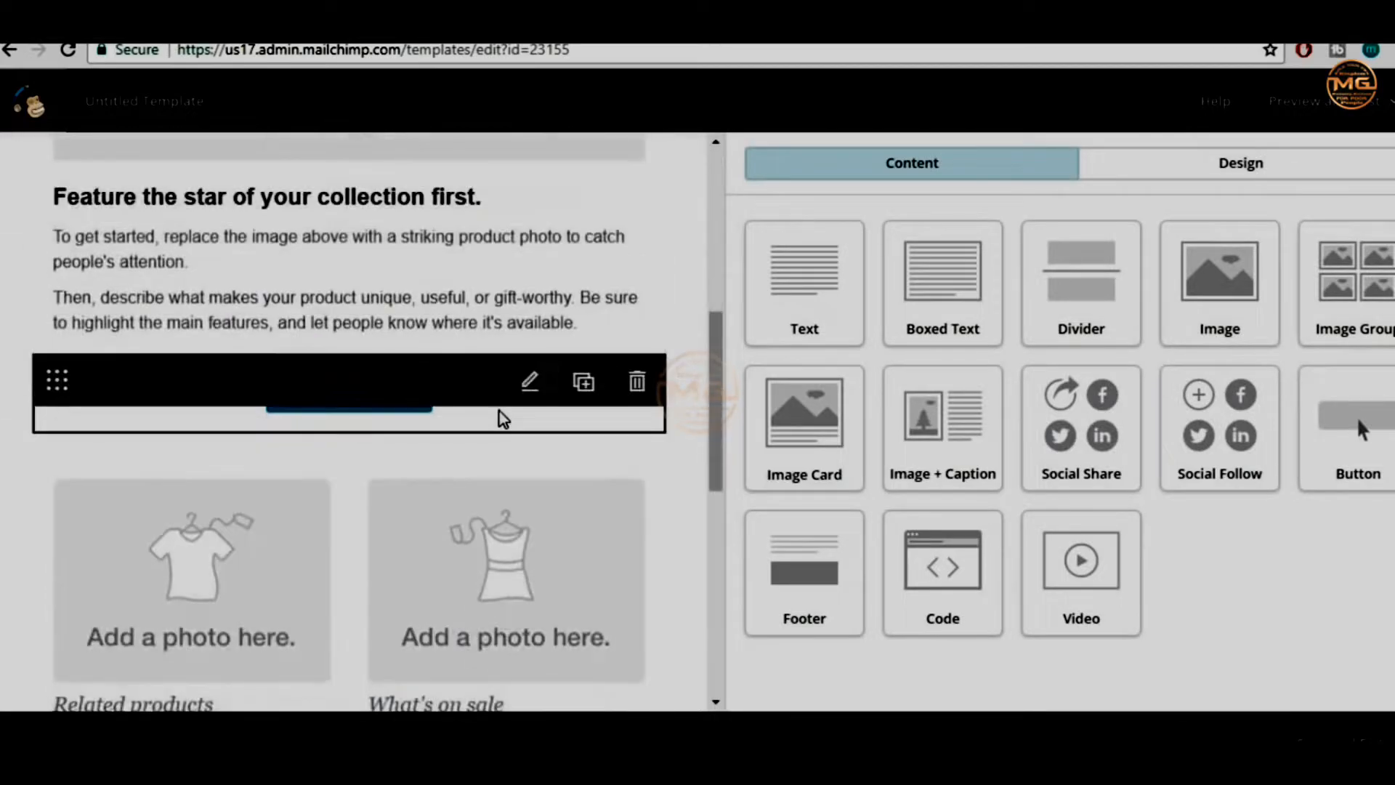
{"action": "scroll", "coordinate": [506, 462], "scroll_direction": "up", "scroll_amount": 8}
{"action": "scroll", "coordinate": [507, 462], "scroll_direction": "up", "scroll_amount": 10}
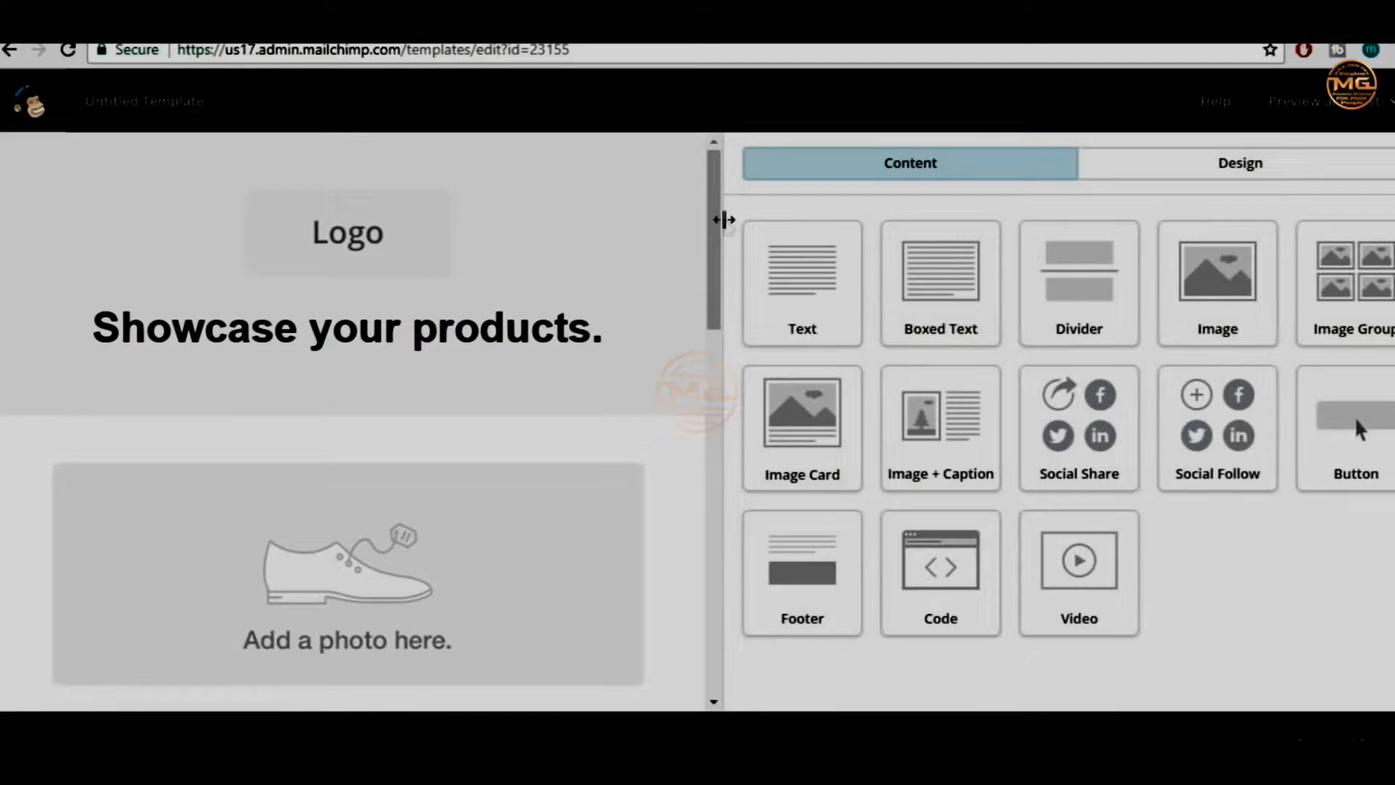
{"action": "left_click_drag", "start_coordinate": [712, 233], "coordinate": [728, 172]}
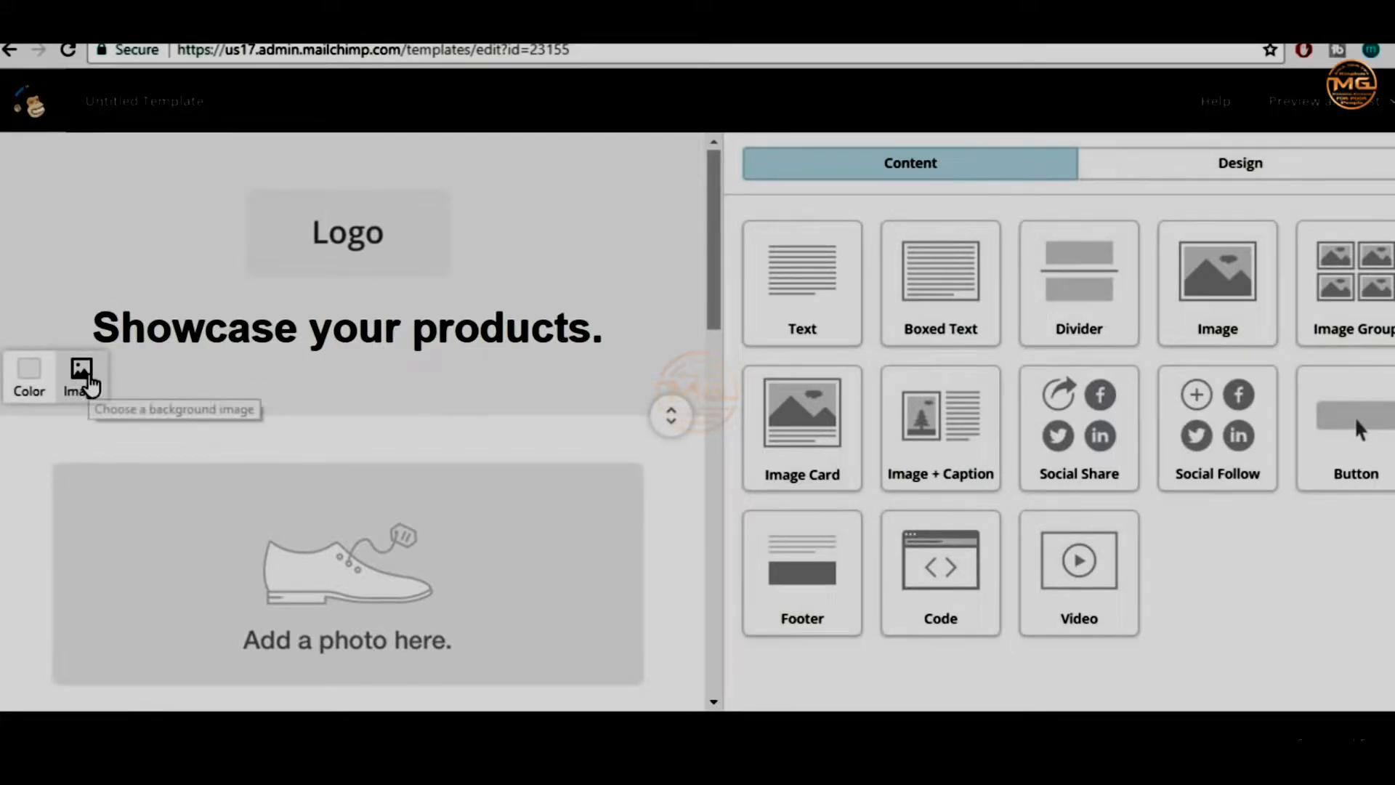
Pick an image background for the header section and start uploading a file in Content Manager
{"action": "left_click", "coordinate": [86, 382]}
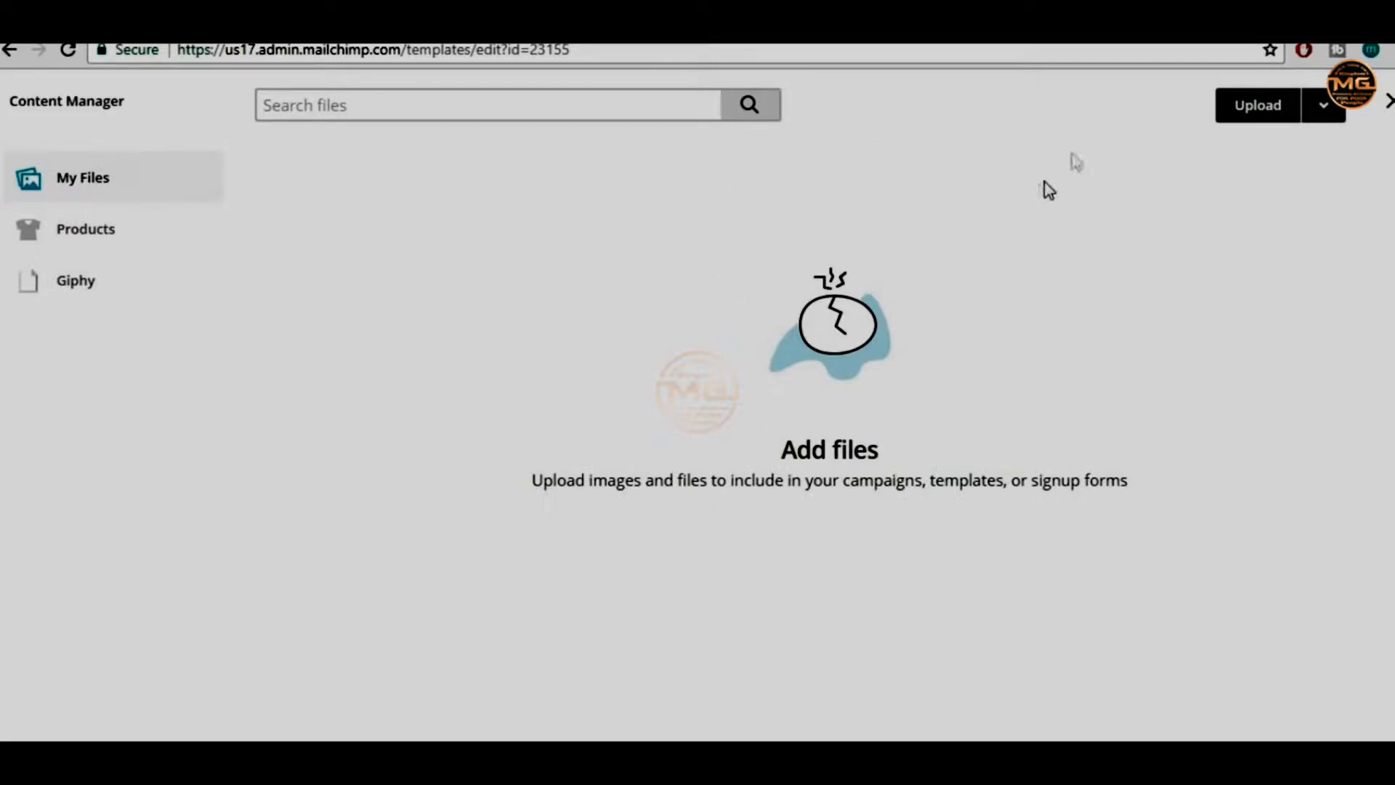
{"action": "left_click", "coordinate": [1243, 119]}
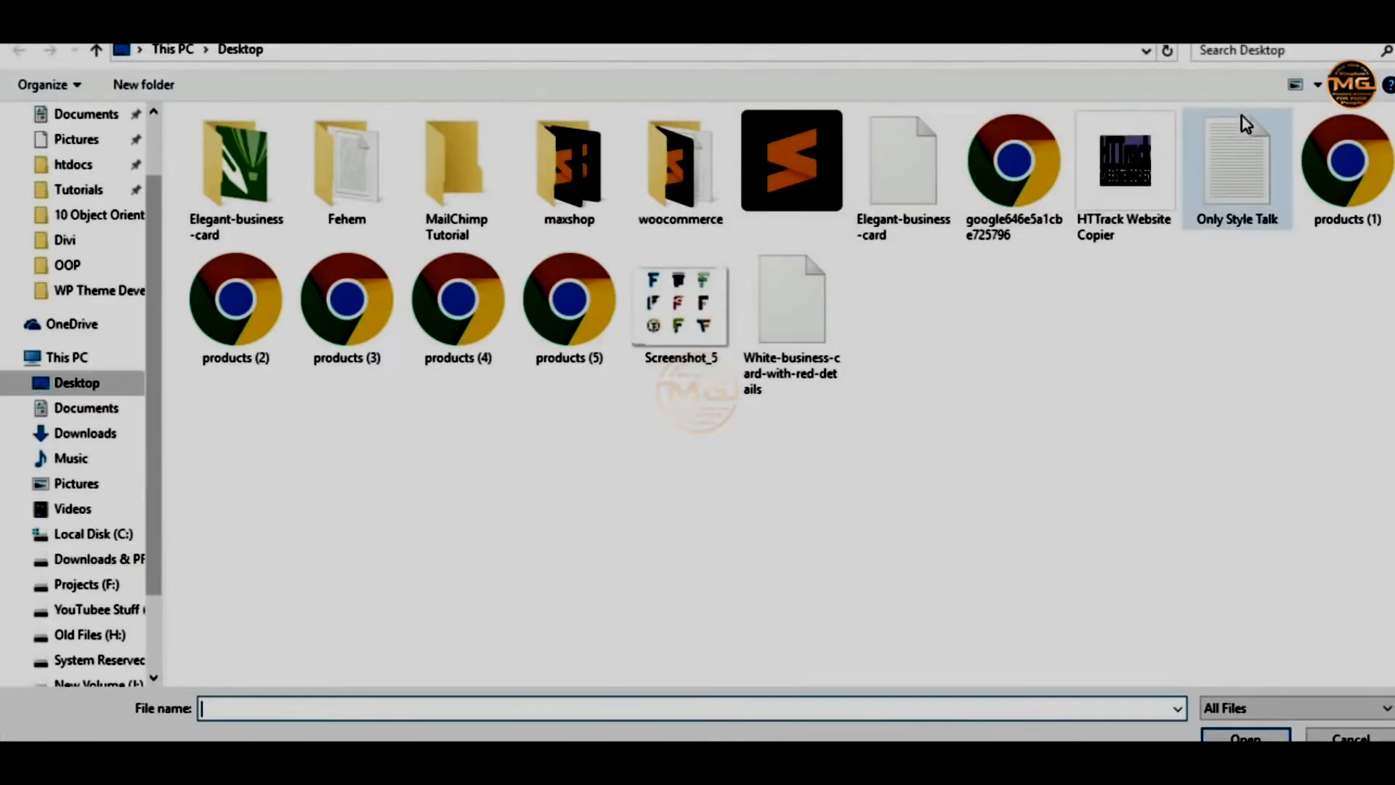
Upload elementor-page-builder from the MailChimp Tutorial folder as the header background
{"action": "double_click", "coordinate": [458, 182]}
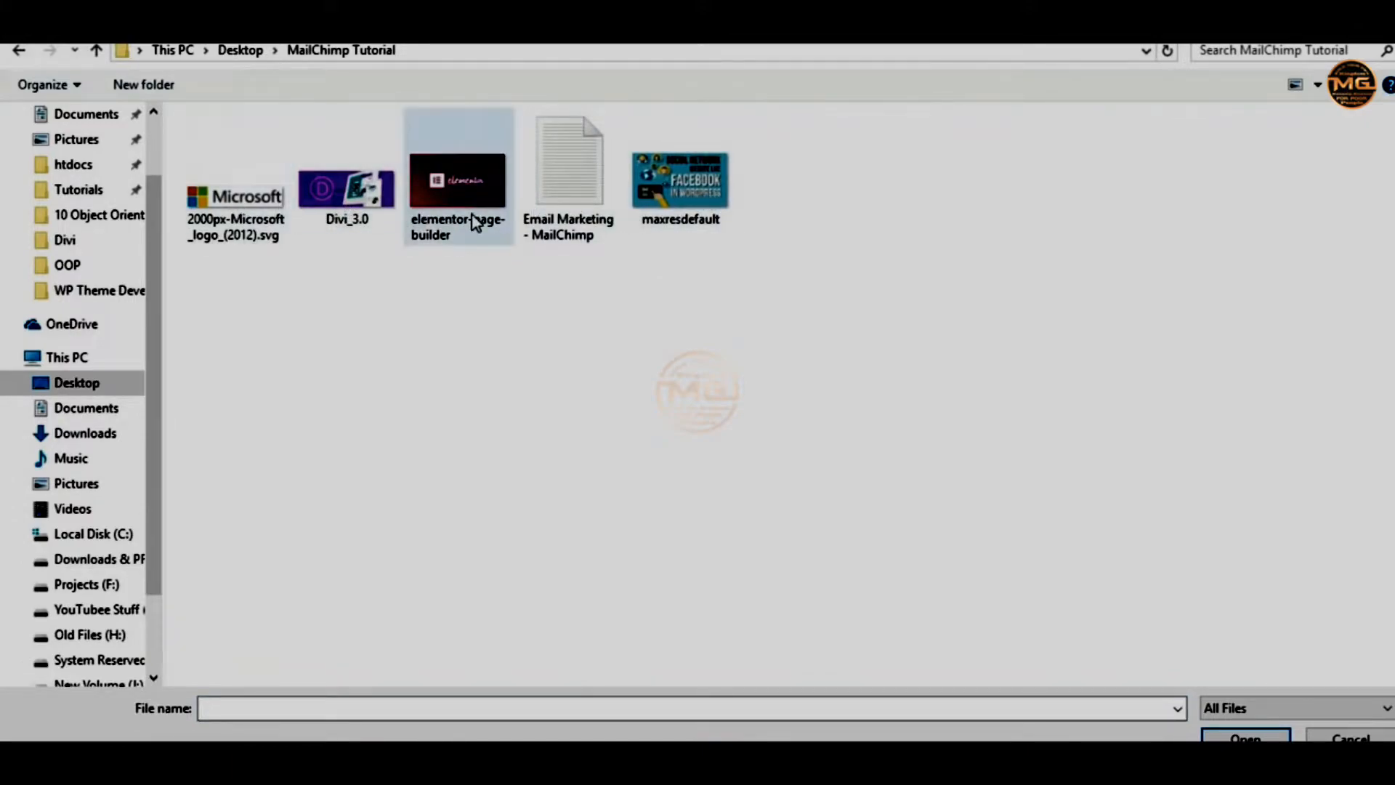
{"action": "left_click", "coordinate": [443, 214]}
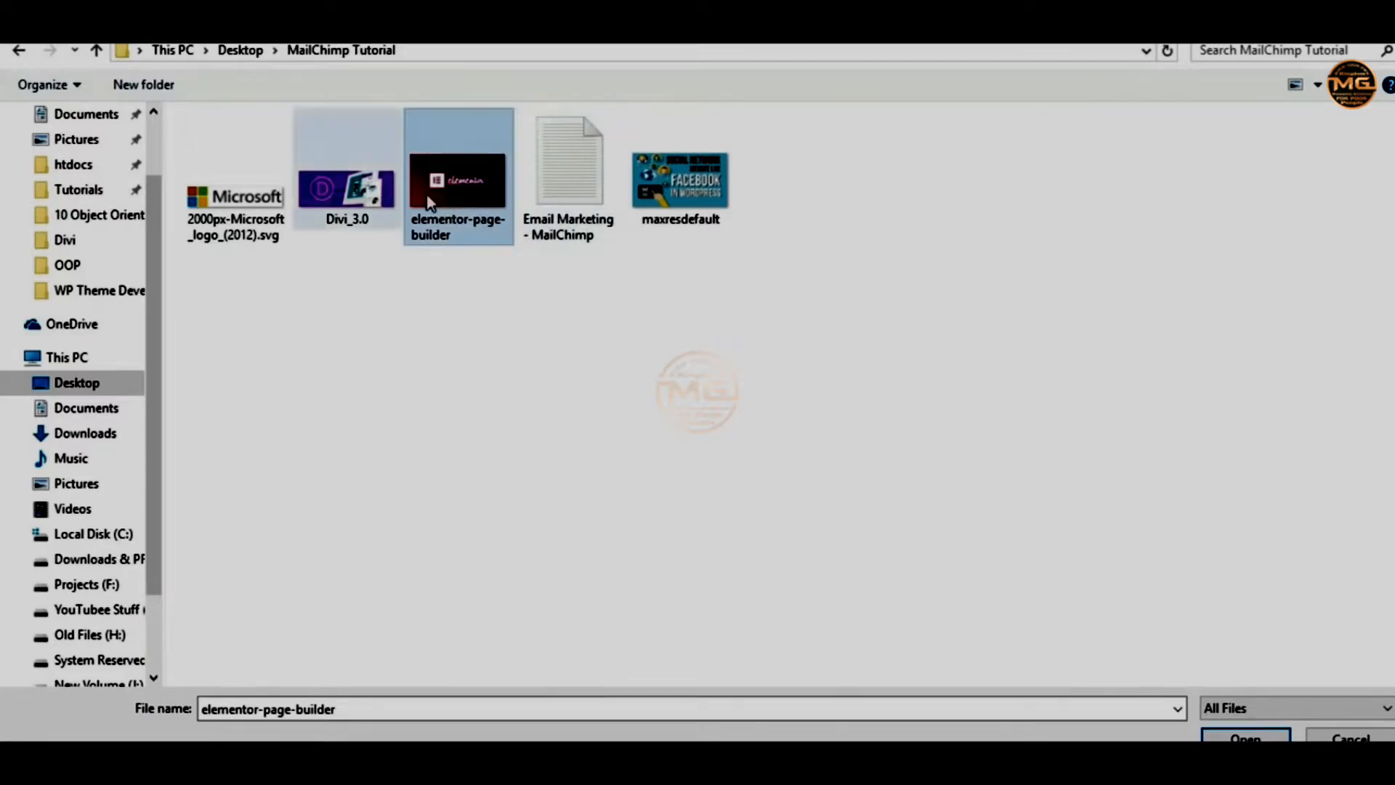
{"action": "left_click", "coordinate": [1242, 736]}
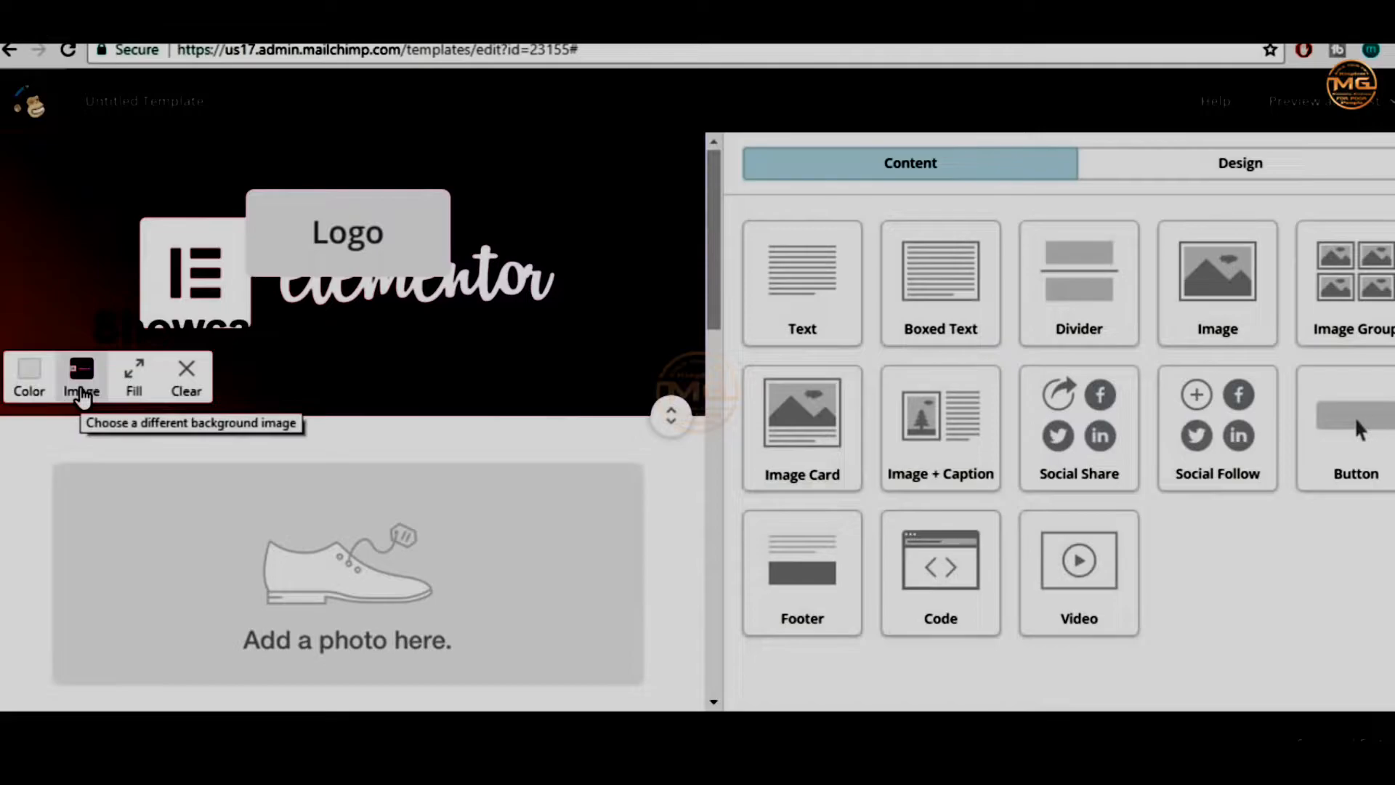
Dismiss the upload notice and close the Content Manager
{"action": "left_click", "coordinate": [81, 393]}
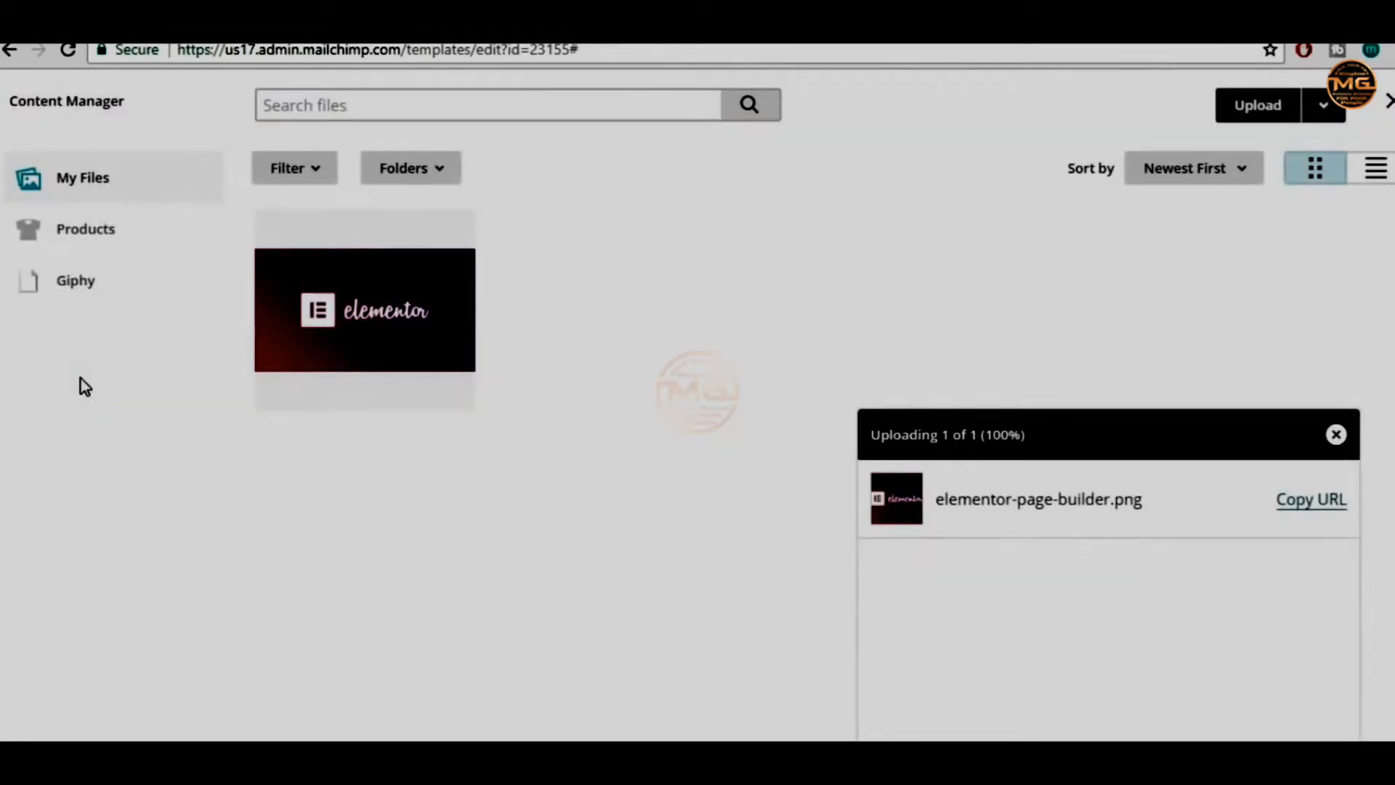
{"action": "left_click", "coordinate": [1334, 436]}
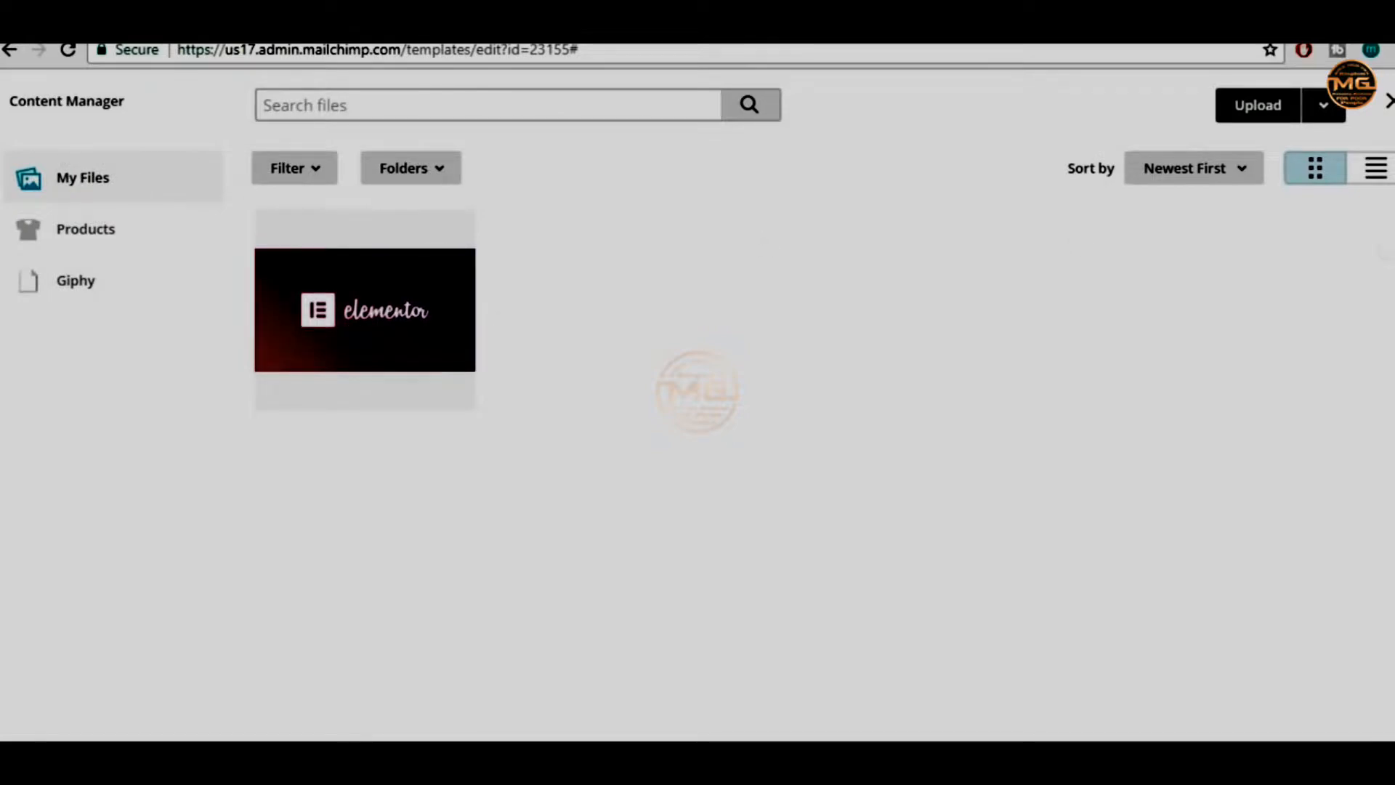
{"action": "left_click", "coordinate": [1386, 102]}
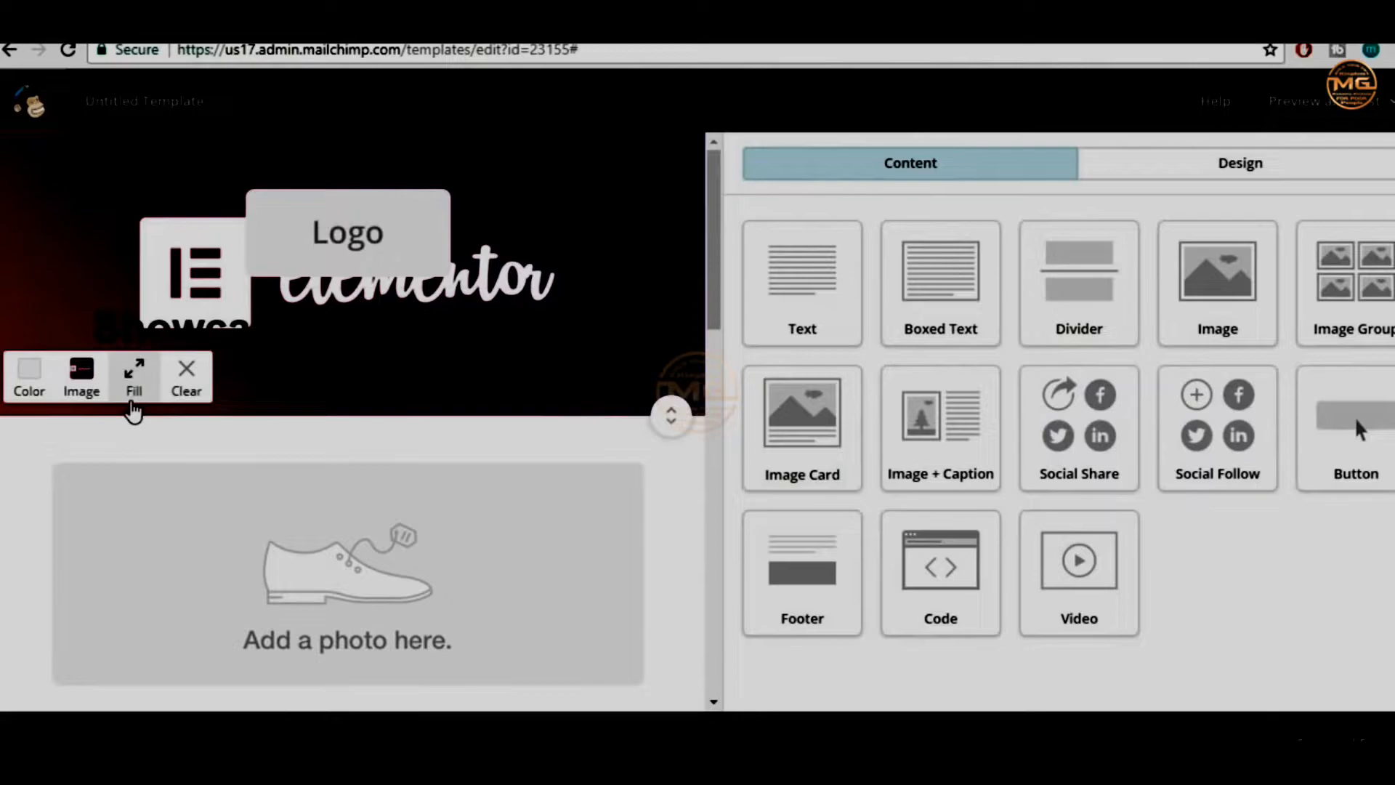
Clear the header's background image and give it a crimson background colour
{"action": "left_click", "coordinate": [188, 391]}
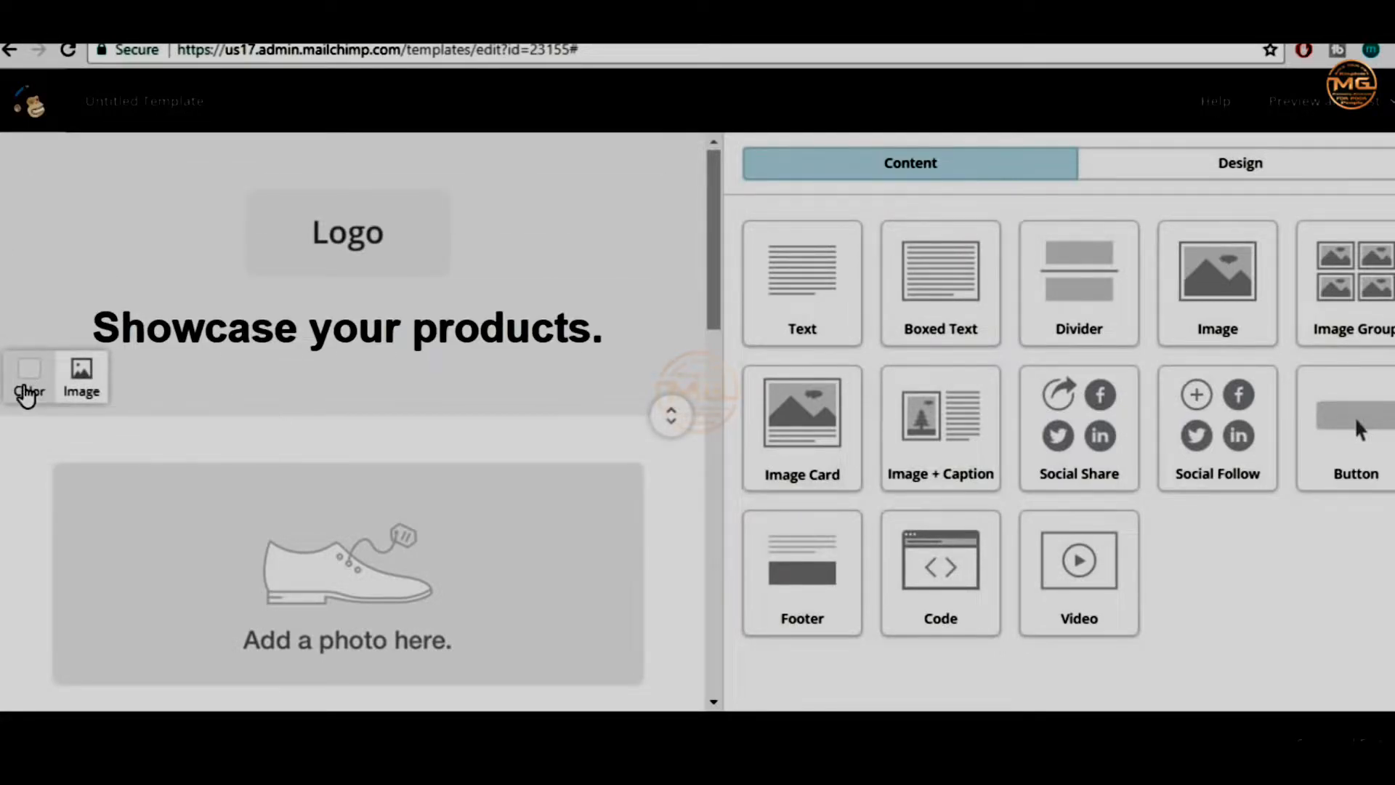
{"action": "left_click", "coordinate": [31, 391]}
{"action": "left_click", "coordinate": [77, 654]}
{"action": "left_click", "coordinate": [103, 654]}
{"action": "left_click", "coordinate": [129, 653]}
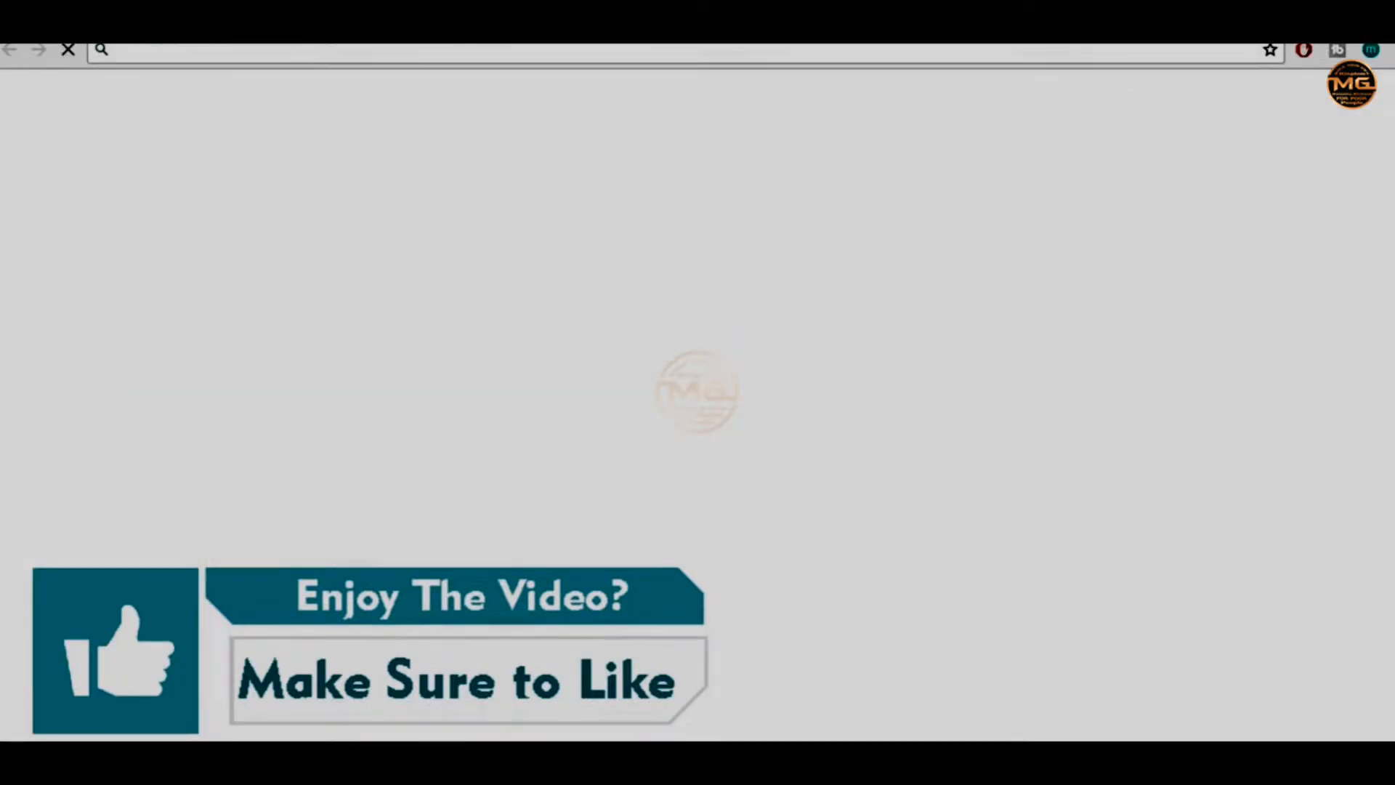
Load bloggdude.com and scroll through its posts for reference
{"action": "type", "text": "blo"}
{"action": "key", "text": "Return"}
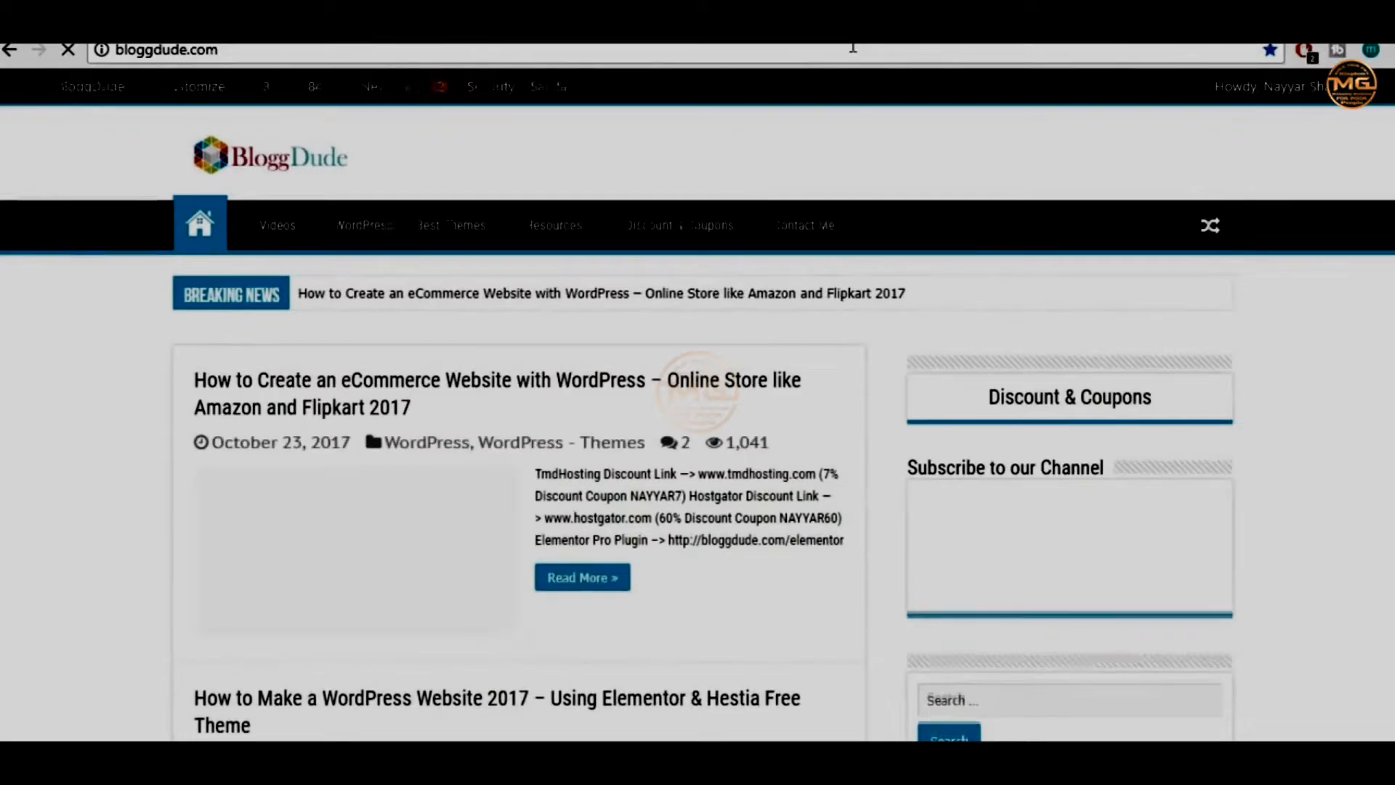
{"action": "scroll", "coordinate": [959, 361], "scroll_direction": "down", "scroll_amount": 4}
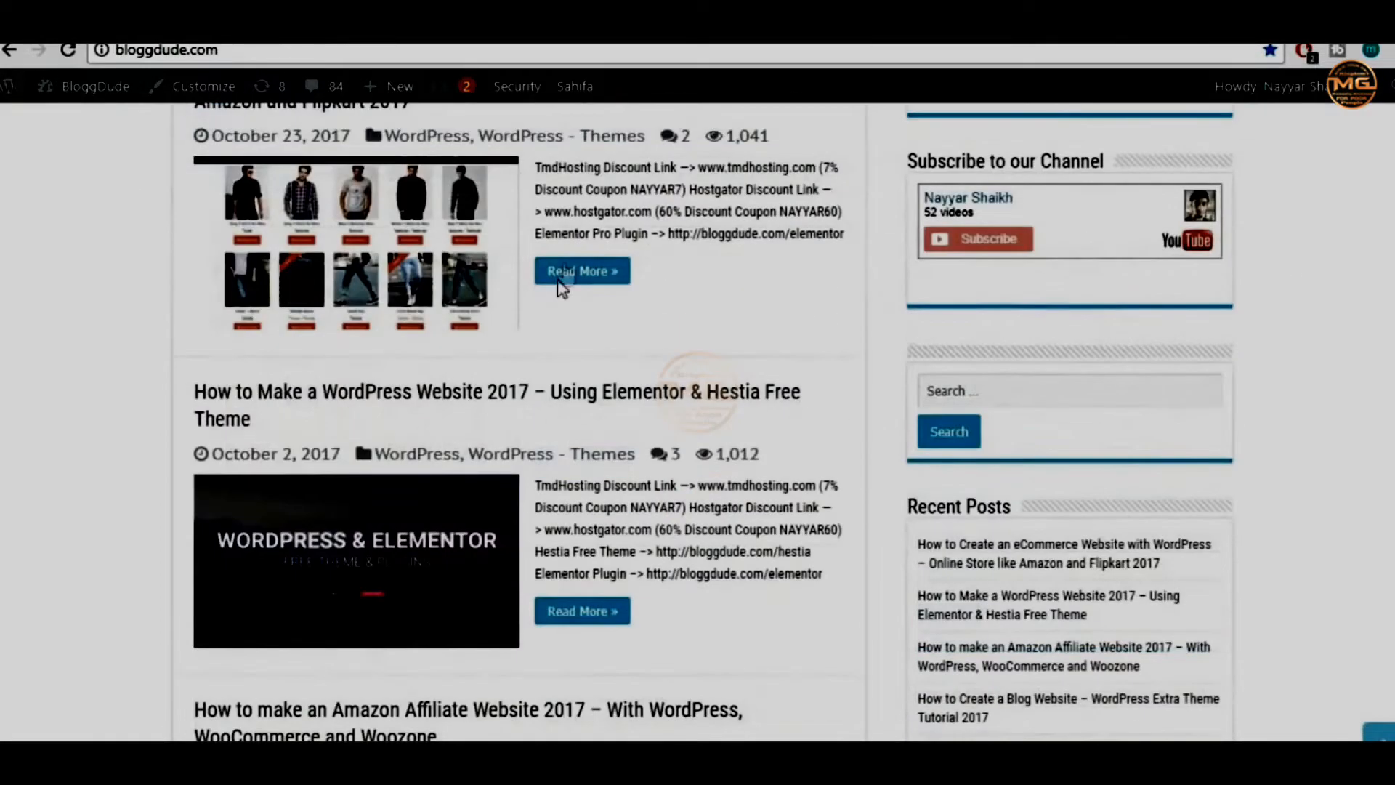
{"action": "scroll", "coordinate": [1005, 445], "scroll_direction": "down", "scroll_amount": 5}
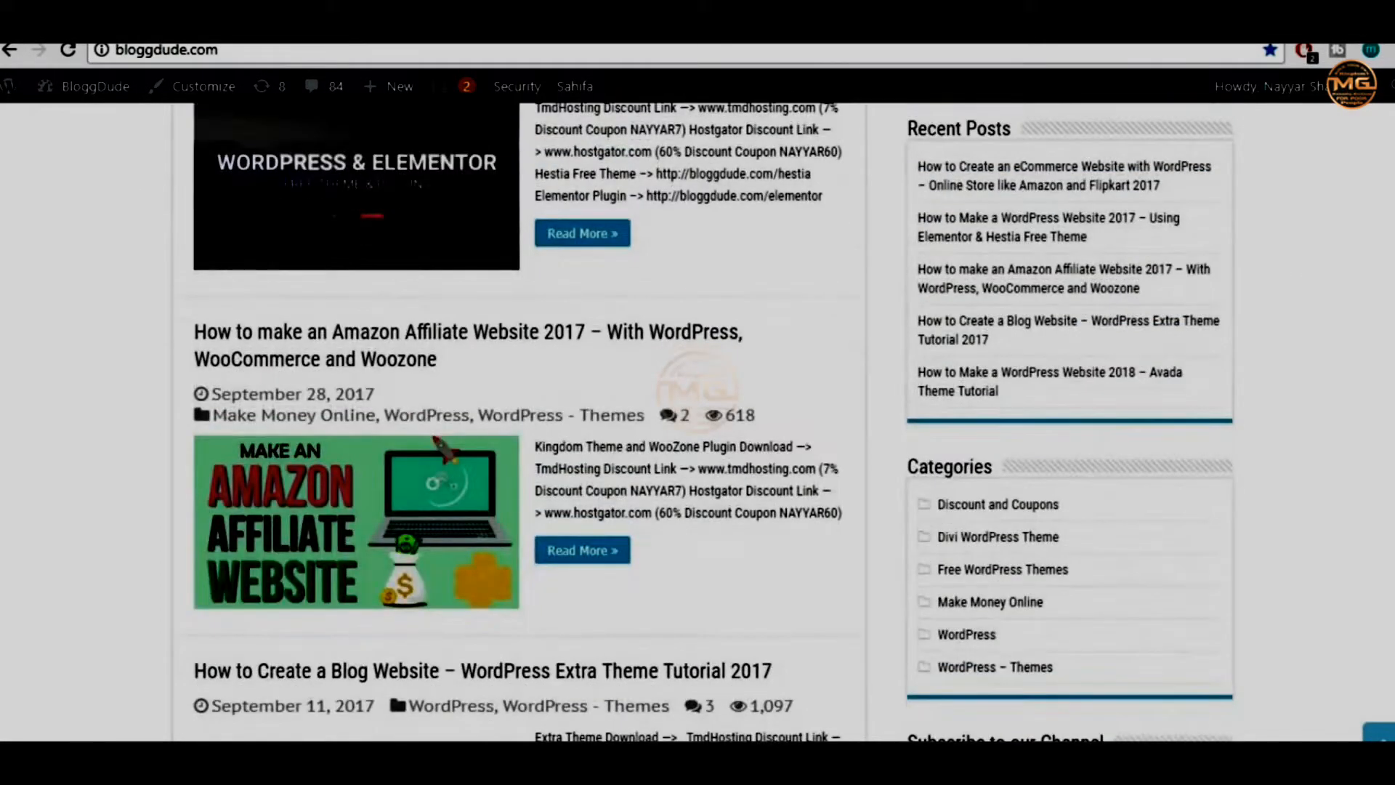
{"action": "scroll", "coordinate": [518, 422], "scroll_direction": "down", "scroll_amount": 20}
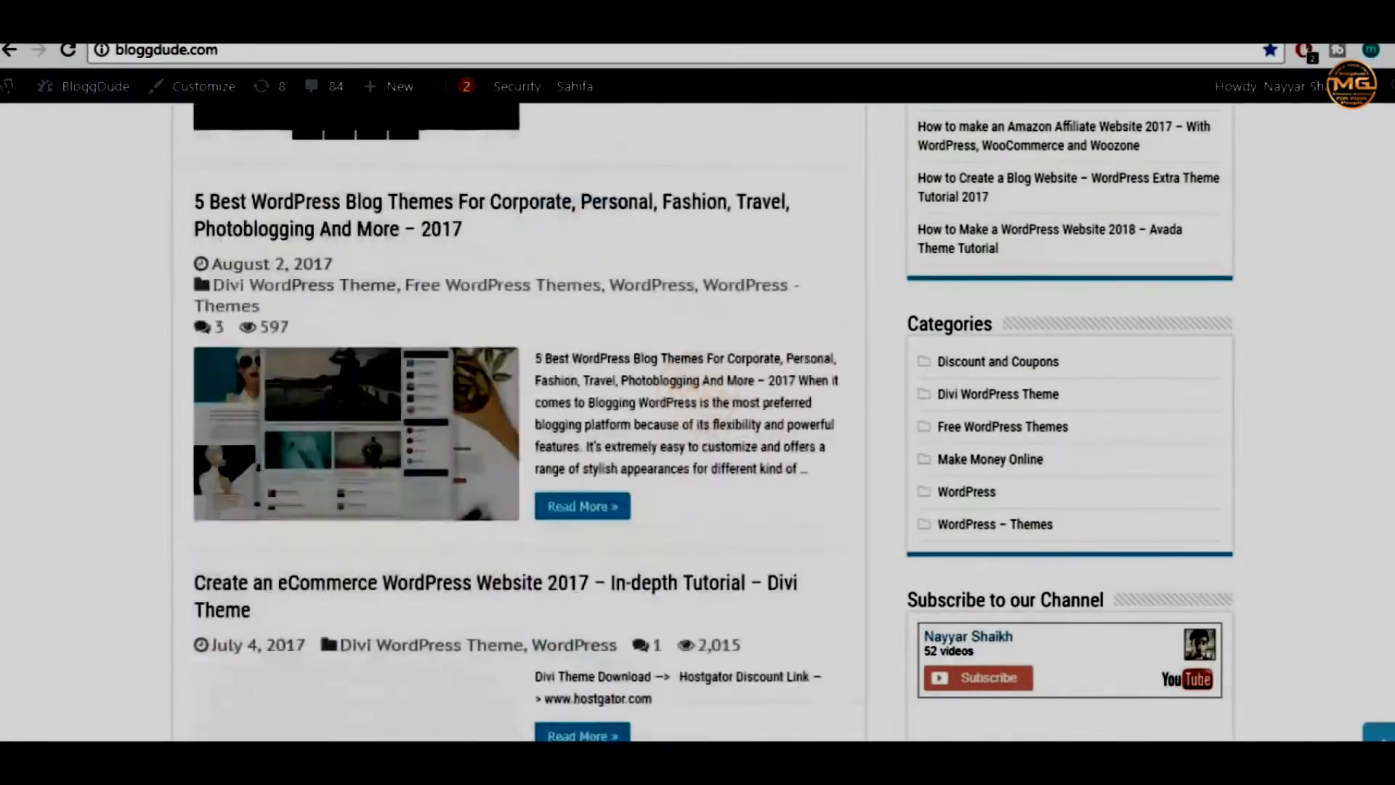
{"action": "scroll", "coordinate": [1090, 114], "scroll_direction": "up", "scroll_amount": 20}
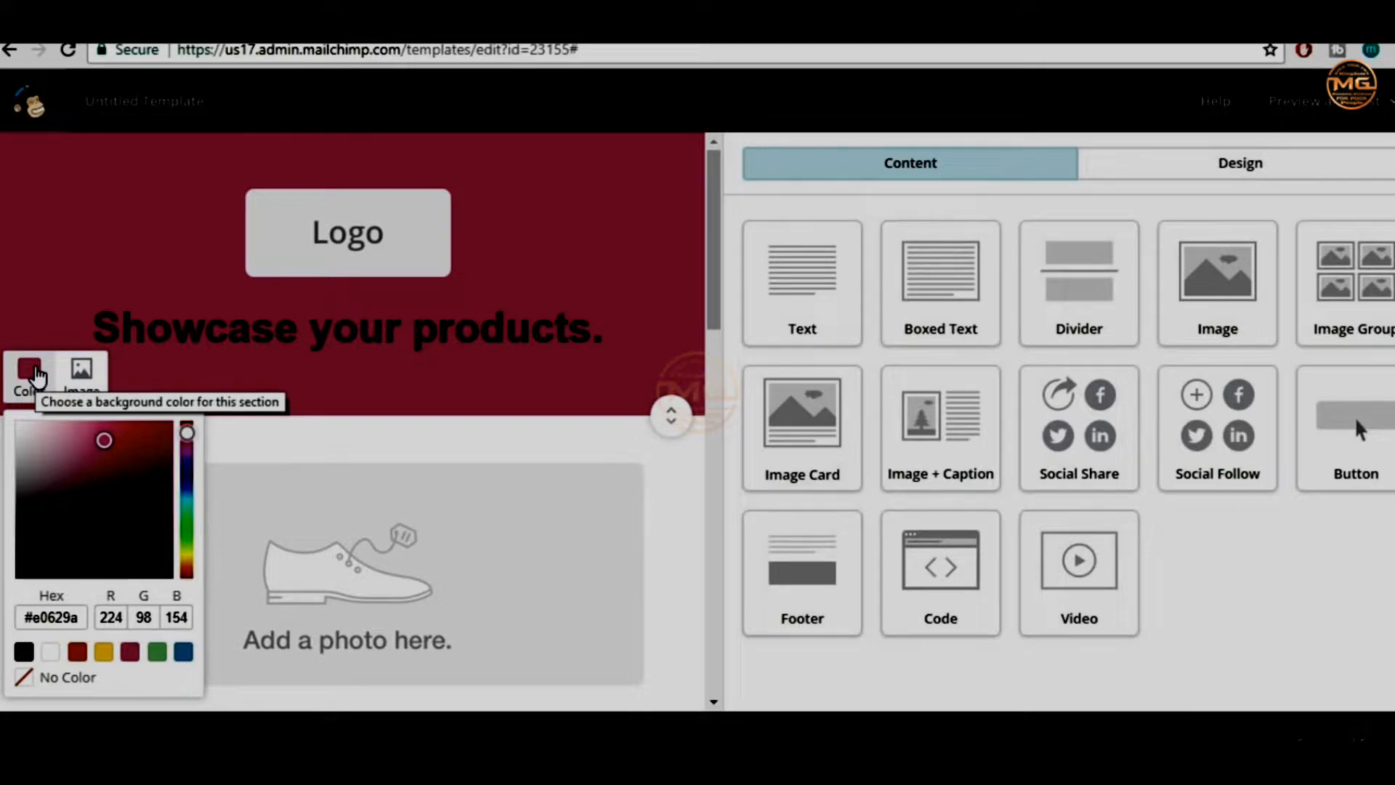
Replace the 'Showcase your products.' heading with 'BloggDude Inc.' and select the Logo image
{"action": "left_click", "coordinate": [37, 377]}
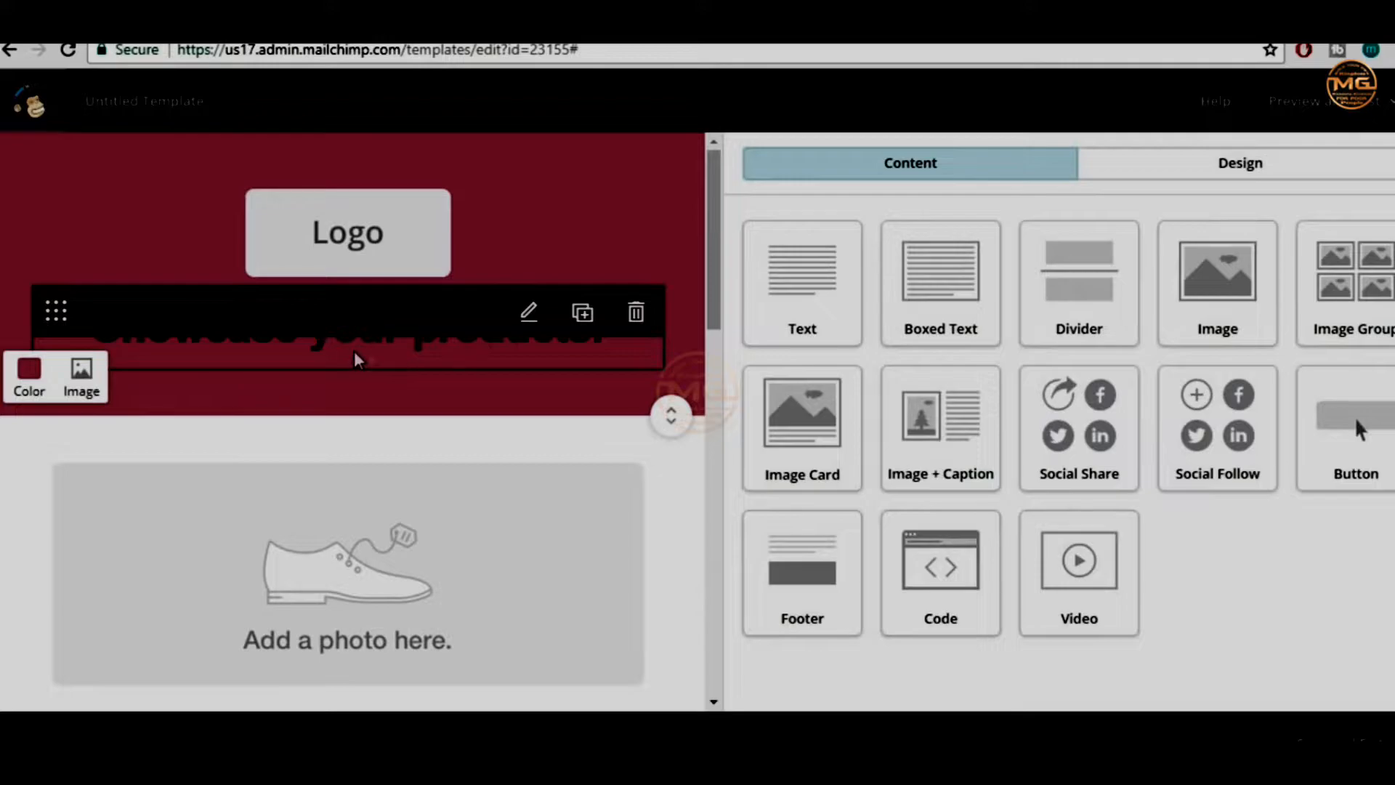
{"action": "left_click", "coordinate": [381, 335]}
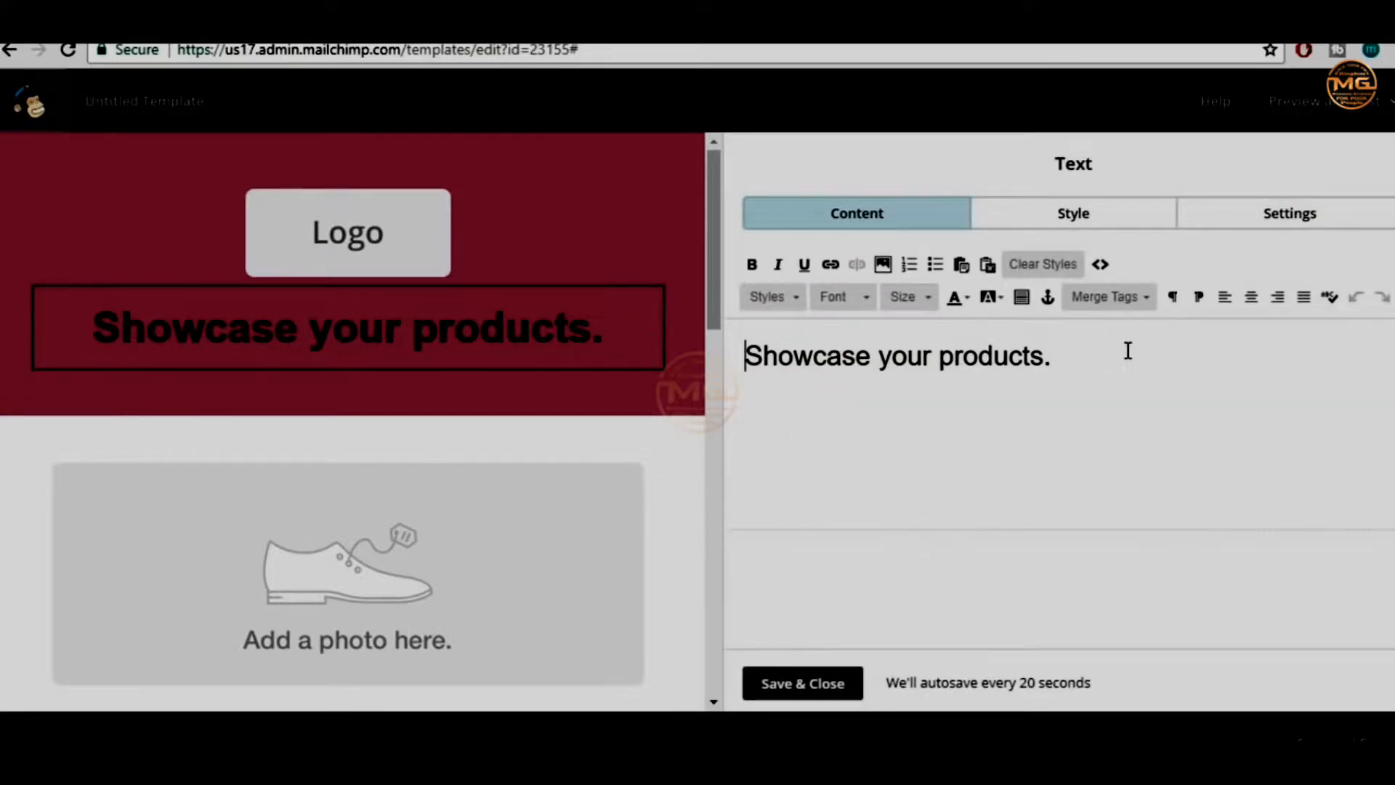
{"action": "key", "text": "ctrl+a"}
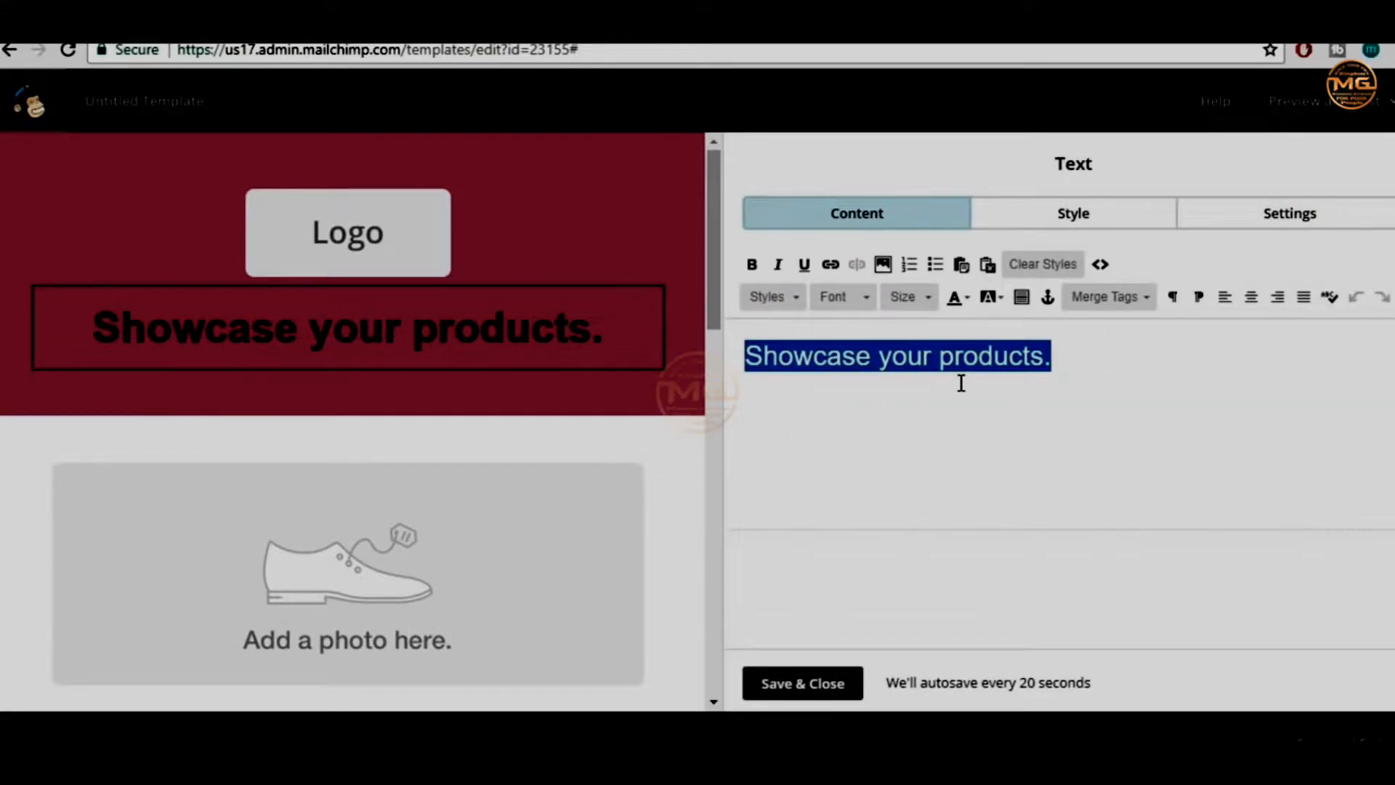
{"action": "type", "text": "BloggDude Inc"}
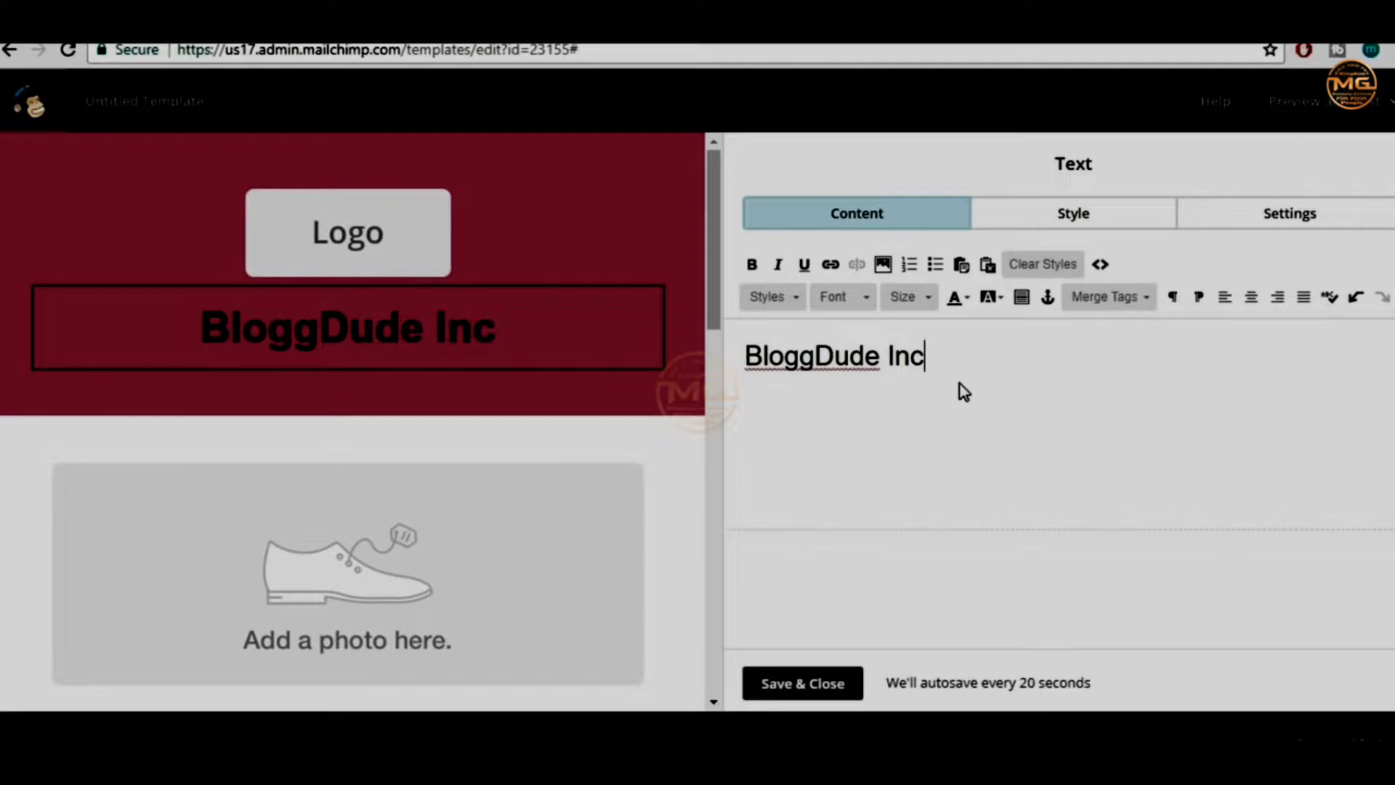
{"action": "type", "text": "."}
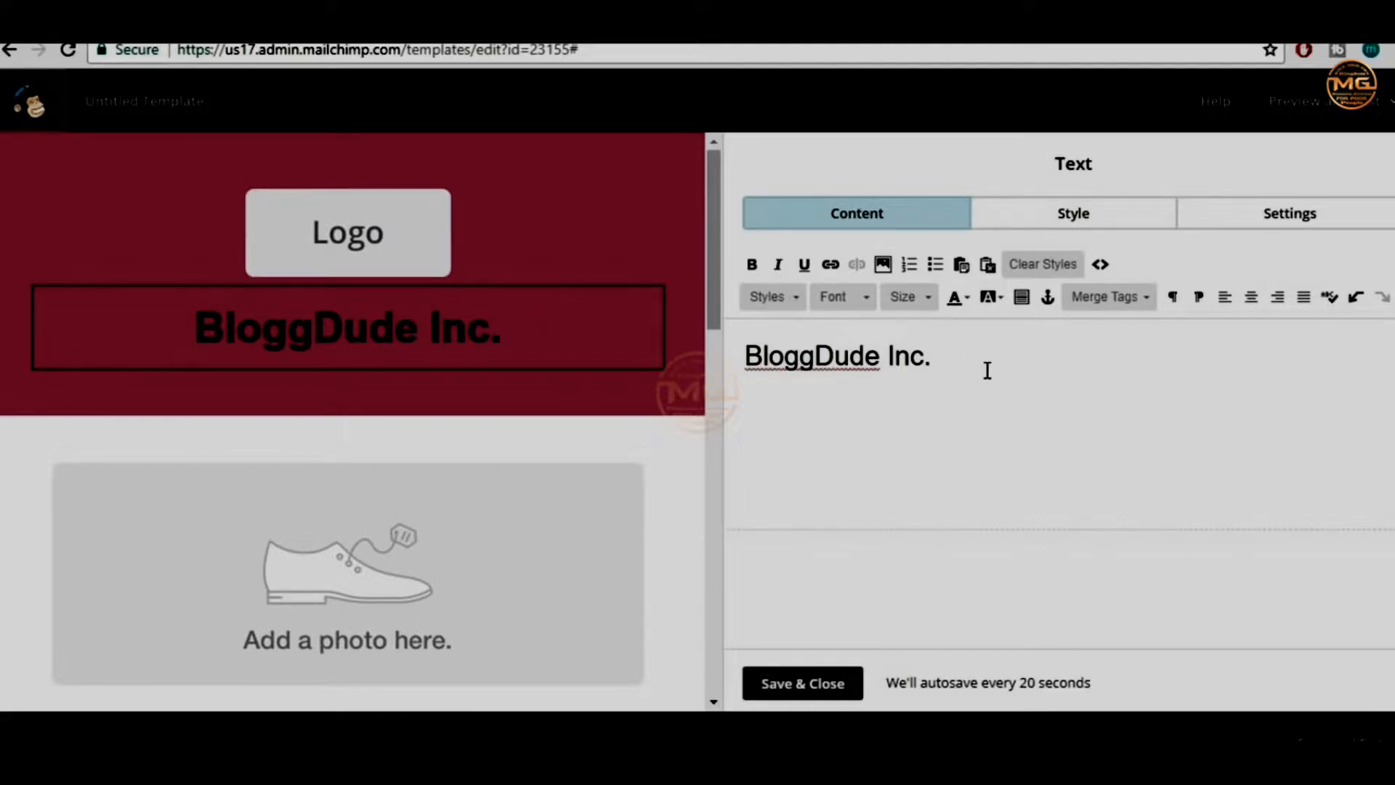
{"action": "left_click", "coordinate": [374, 240]}
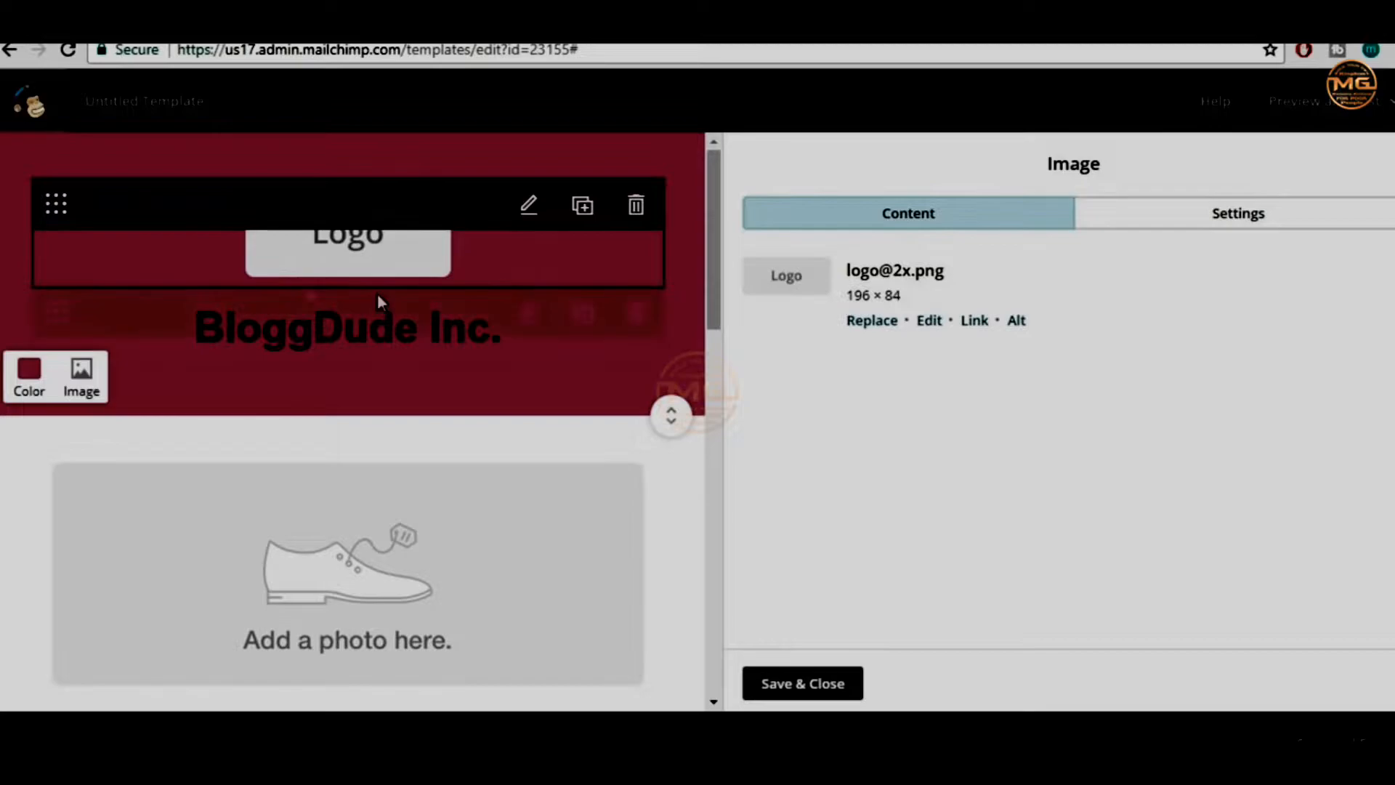
Upload 2000px-Microsoft_logo_(2012).svg from the MailChimp Tutorial folder to replace the logo
{"action": "left_click", "coordinate": [881, 322]}
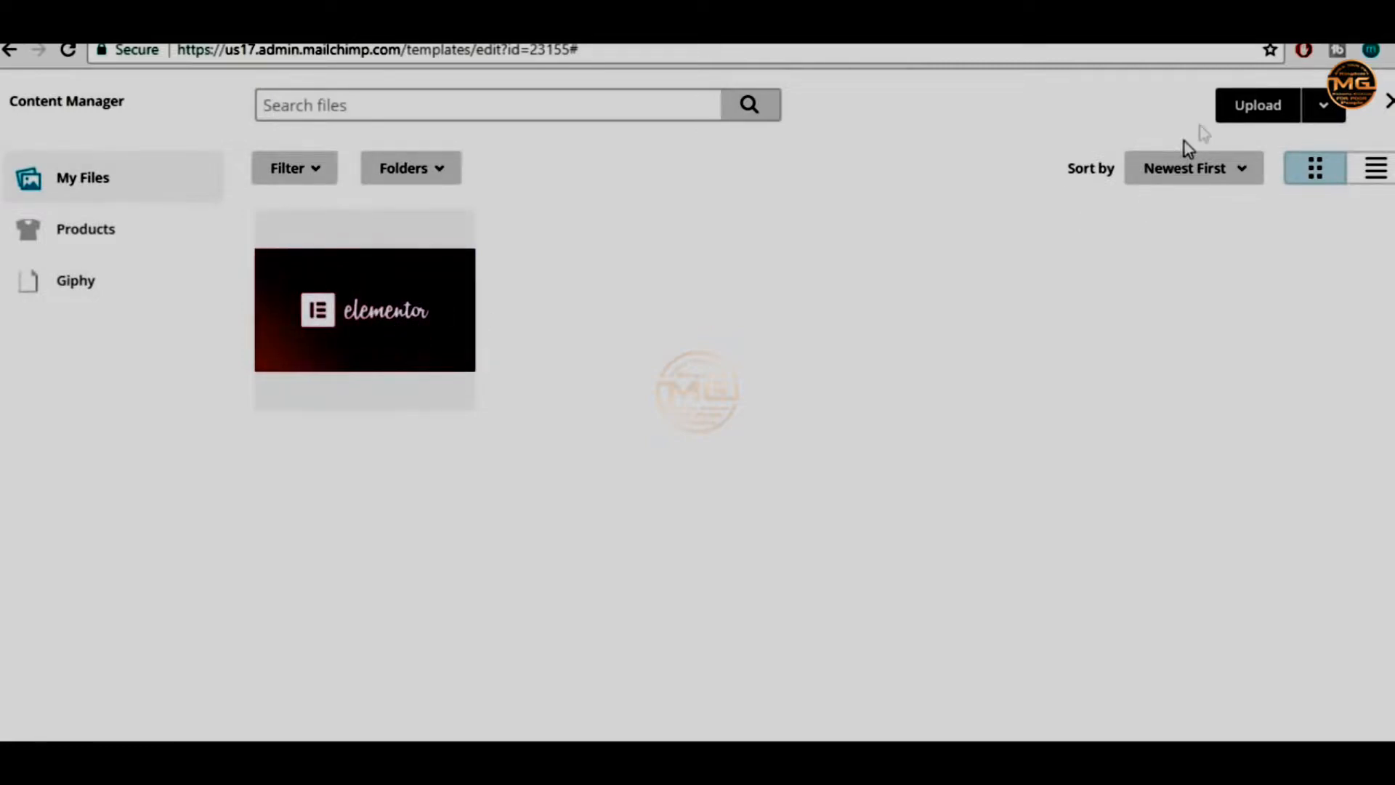
{"action": "left_click", "coordinate": [1264, 111]}
{"action": "left_click", "coordinate": [237, 218]}
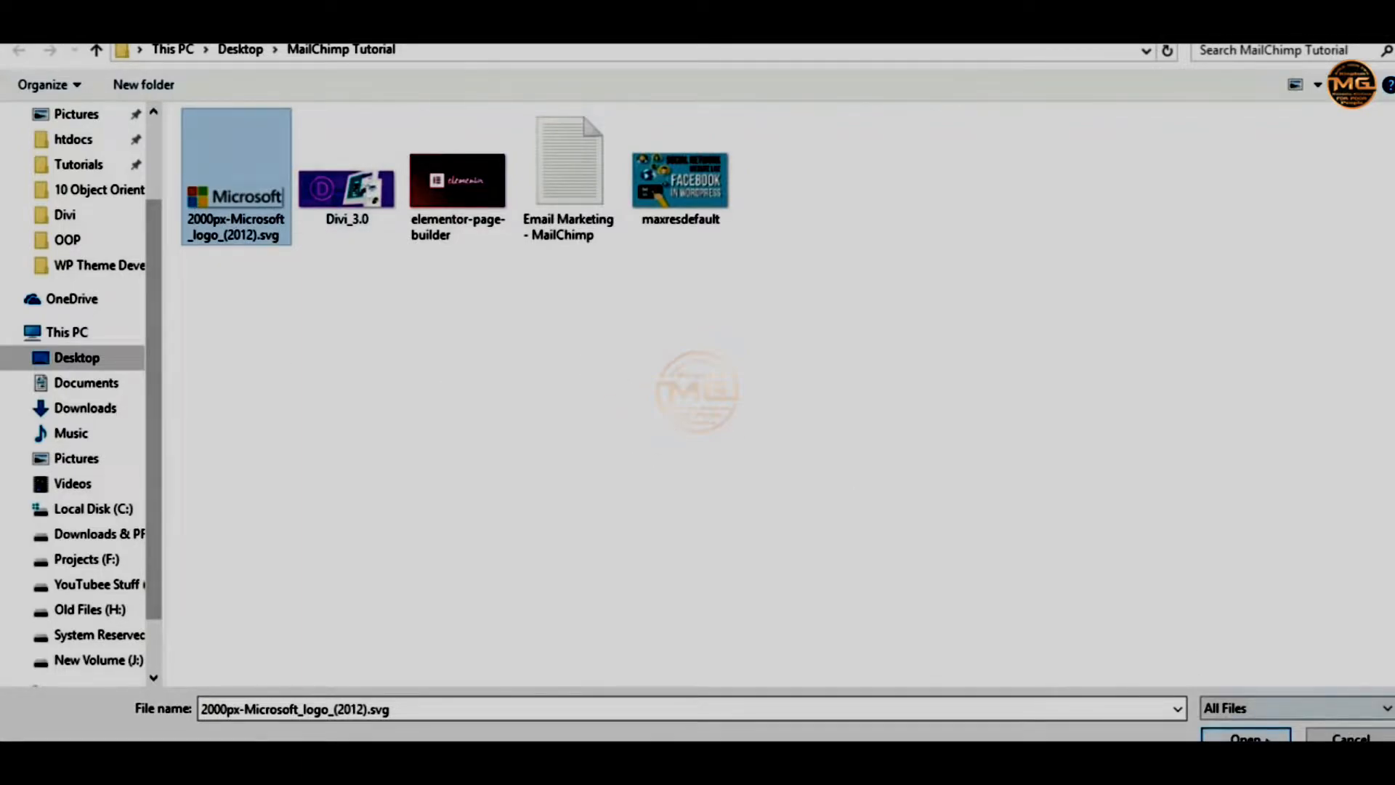
{"action": "left_click", "coordinate": [1246, 736]}
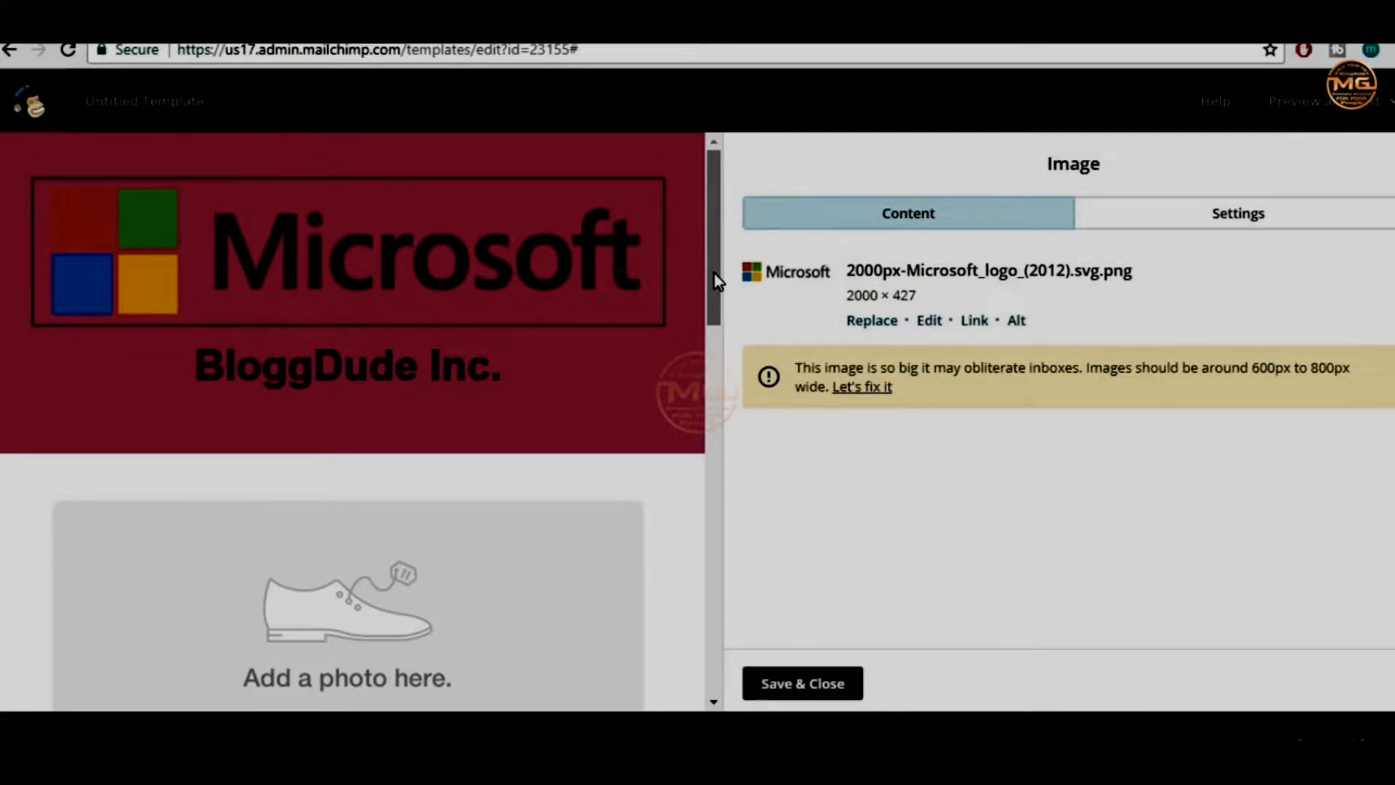
{"action": "left_click_drag", "start_coordinate": [713, 273], "coordinate": [709, 215]}
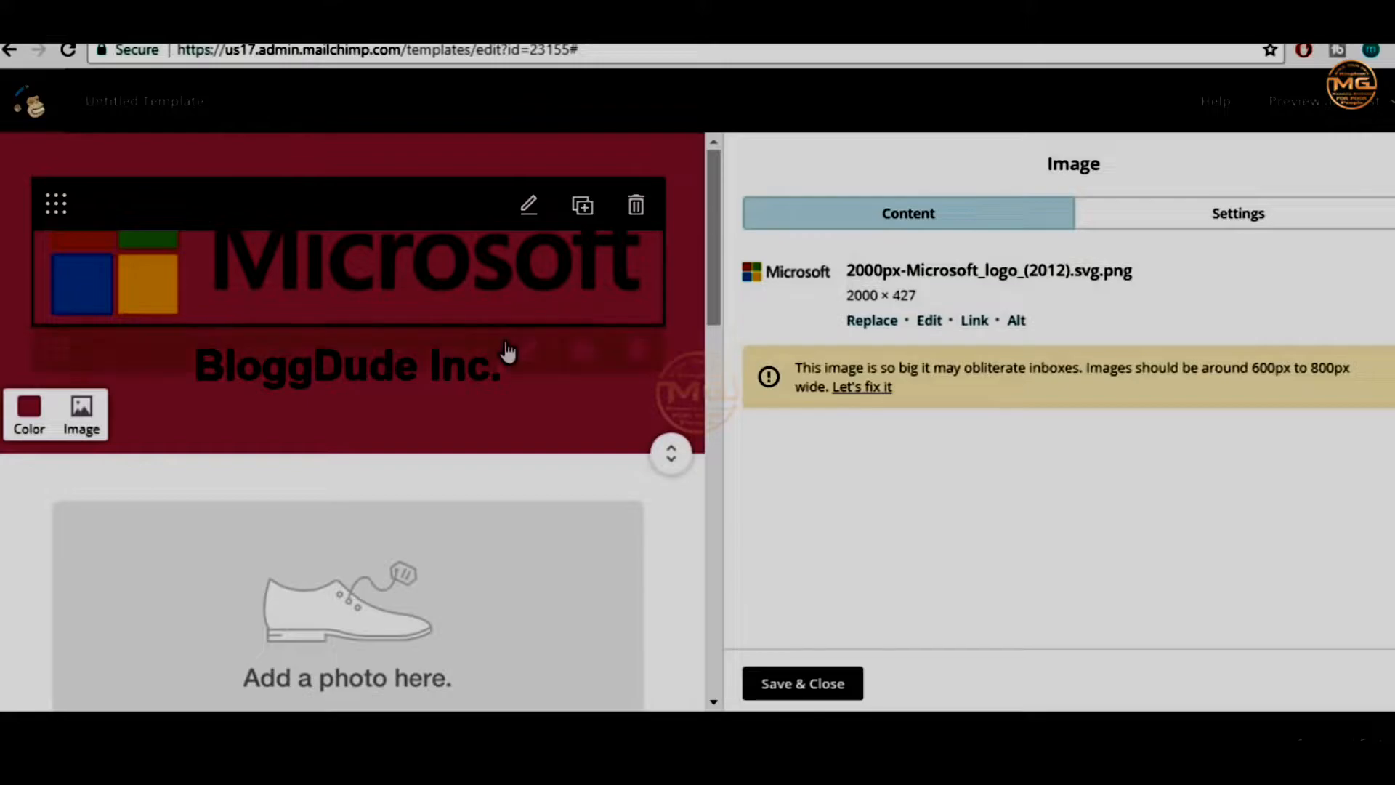
{"action": "mouse_move", "coordinate": [709, 203]}
{"action": "left_mouse_down"}
{"action": "mouse_move", "coordinate": [712, 236]}
{"action": "mouse_move", "coordinate": [710, 194]}
{"action": "left_mouse_up"}
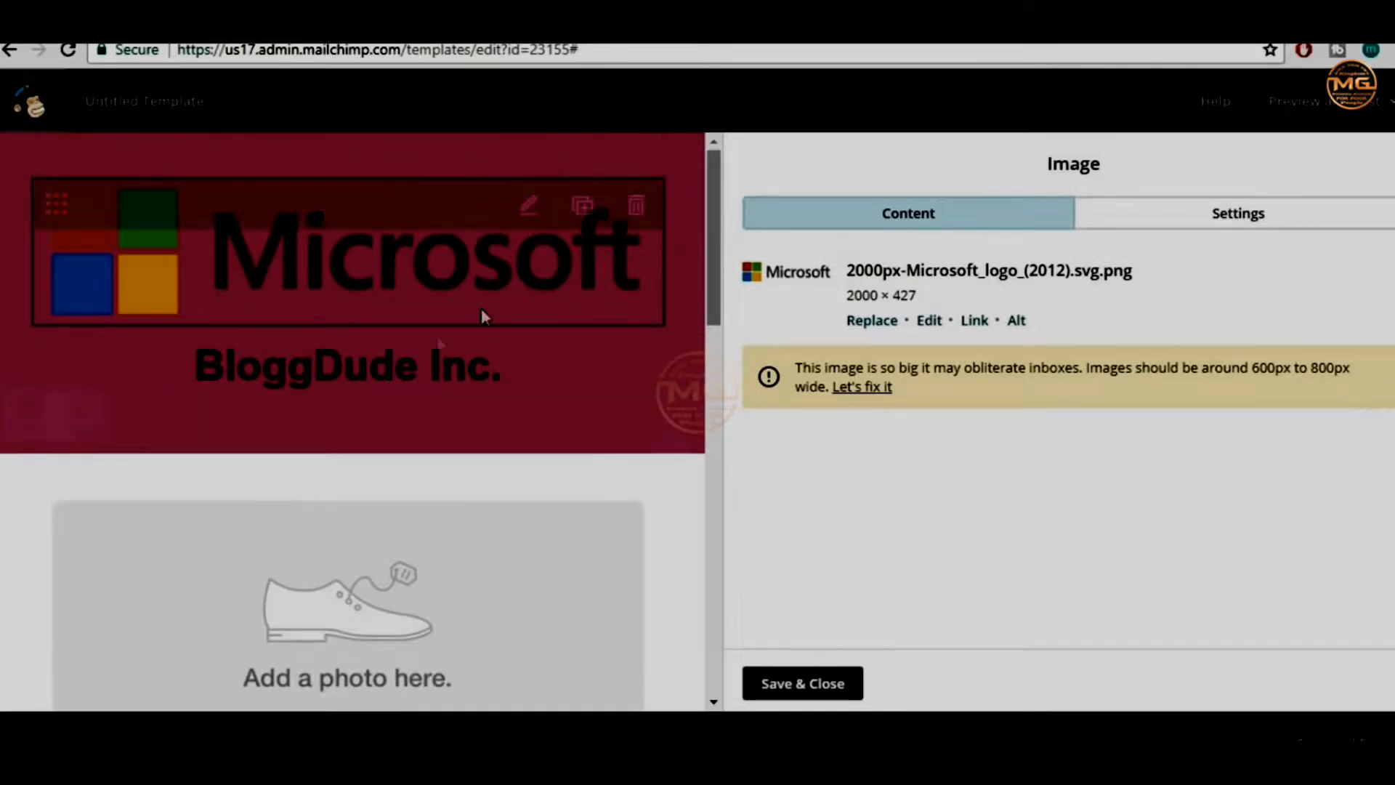
{"action": "scroll", "coordinate": [576, 552], "scroll_direction": "down", "scroll_amount": 3}
{"action": "scroll", "coordinate": [579, 563], "scroll_direction": "up", "scroll_amount": 3}
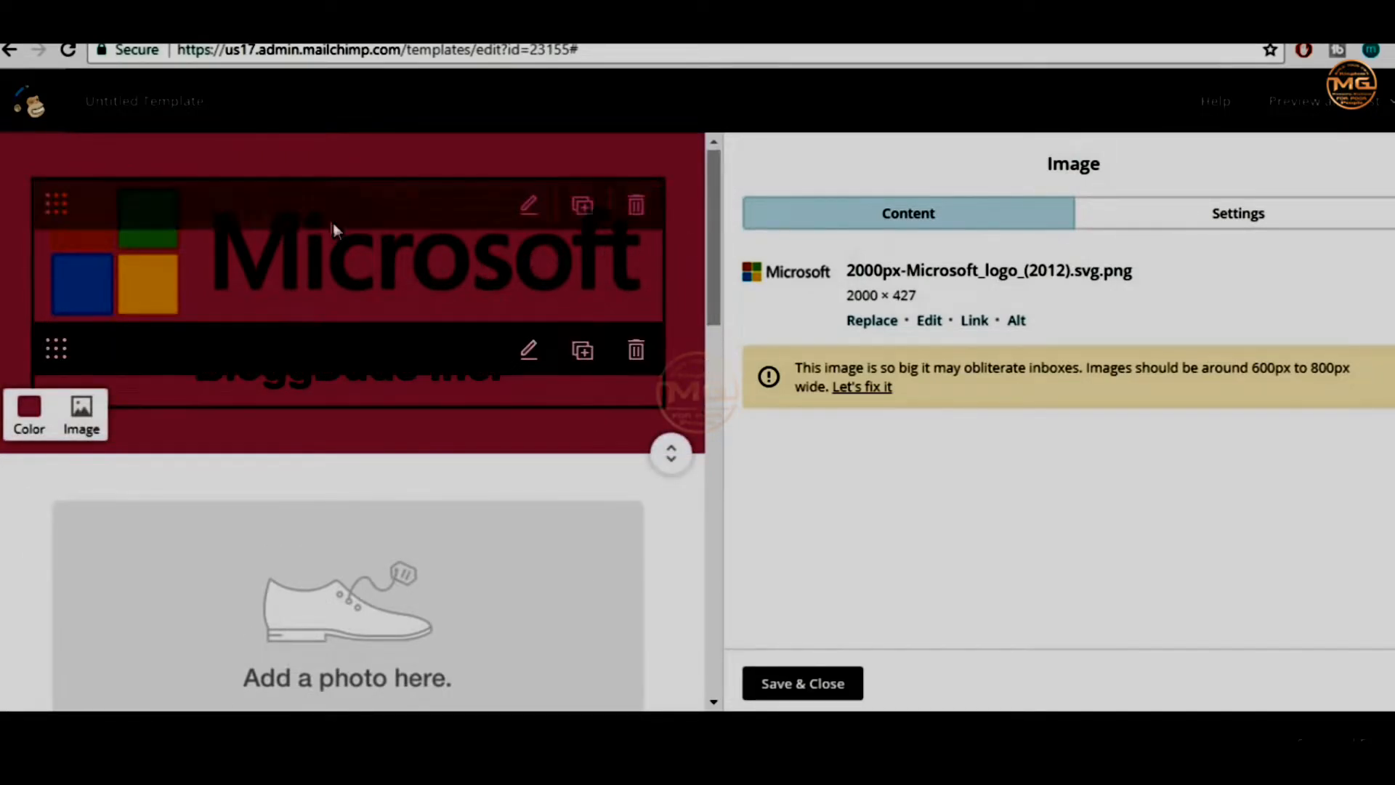
{"action": "left_click_drag", "start_coordinate": [716, 213], "coordinate": [727, 363]}
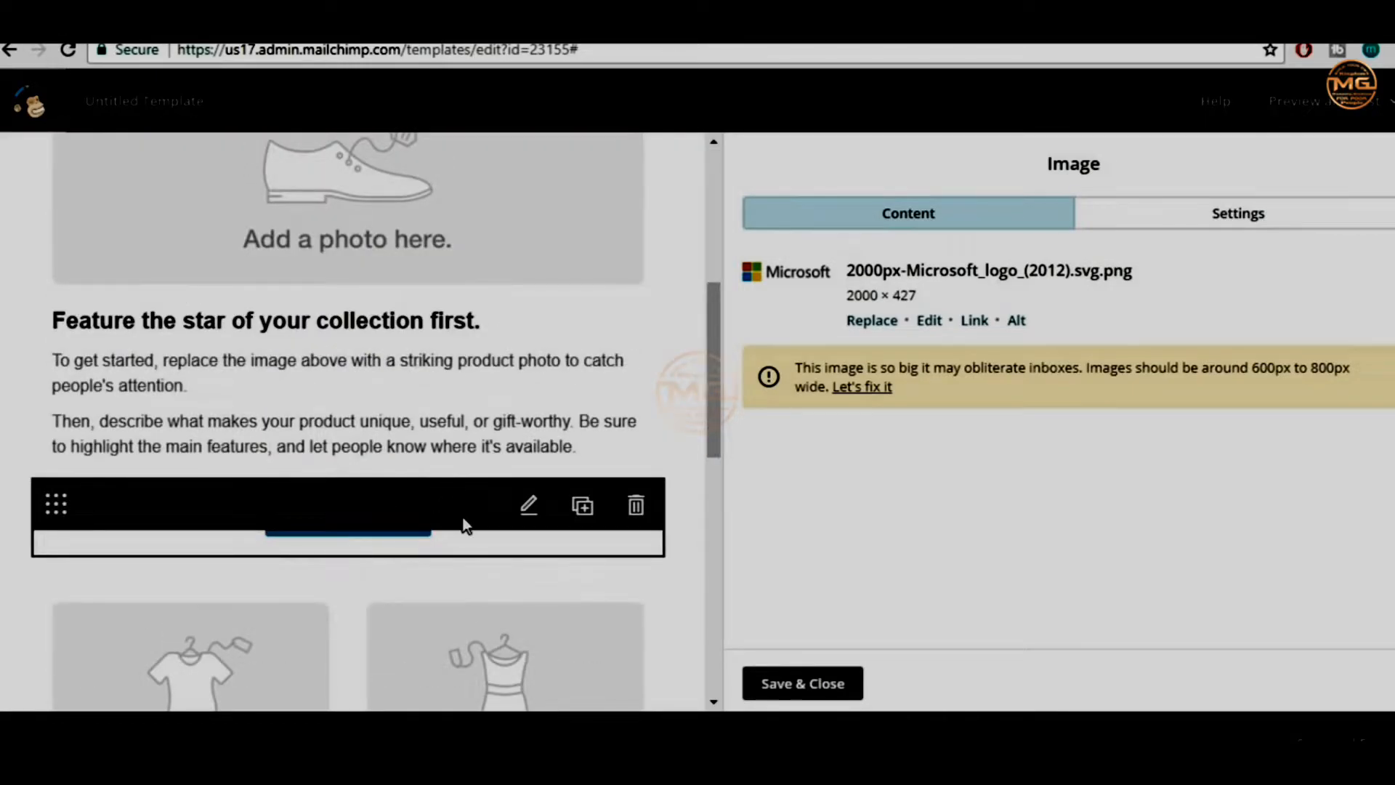
{"action": "left_click_drag", "start_coordinate": [722, 377], "coordinate": [722, 221]}
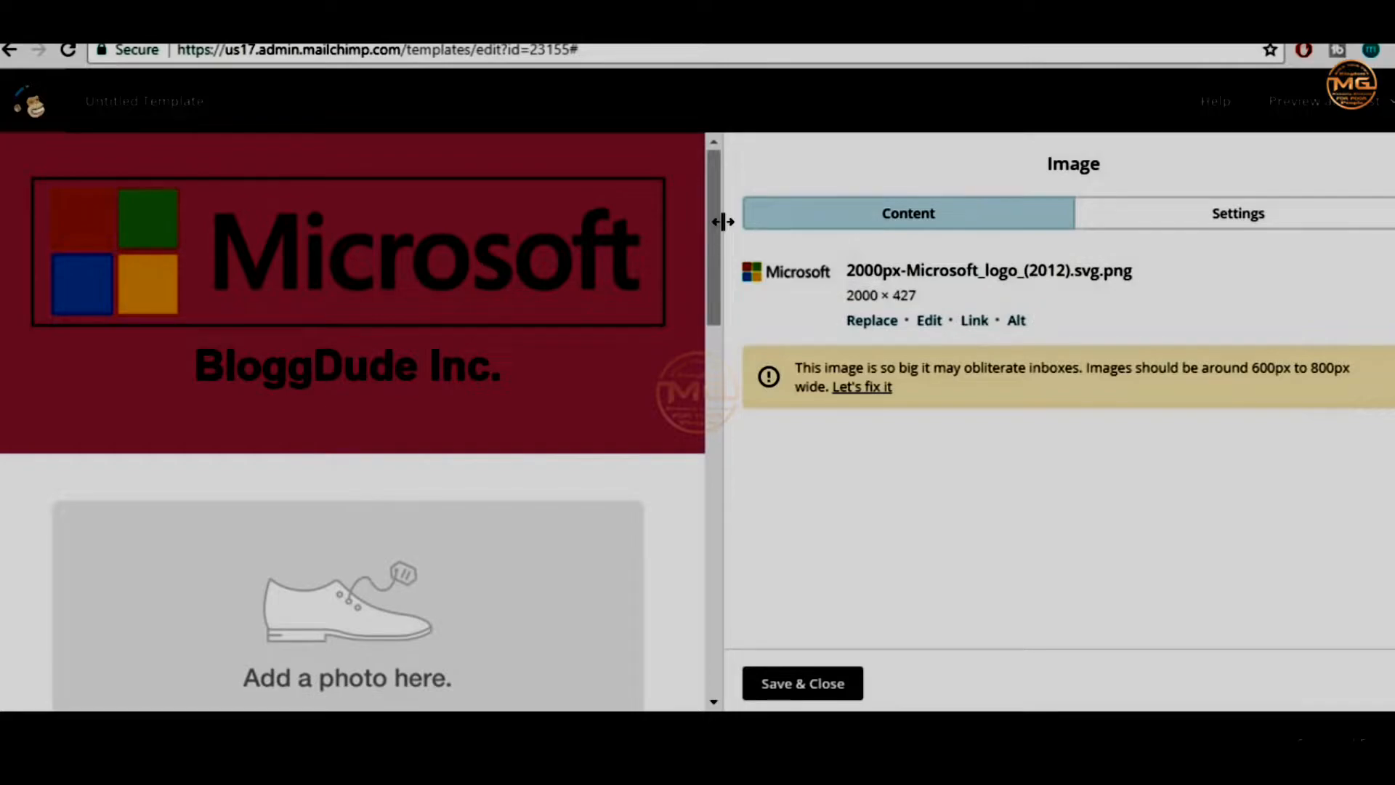
{"action": "left_click_drag", "start_coordinate": [713, 222], "coordinate": [742, 373]}
{"action": "mouse_move", "coordinate": [389, 442]}
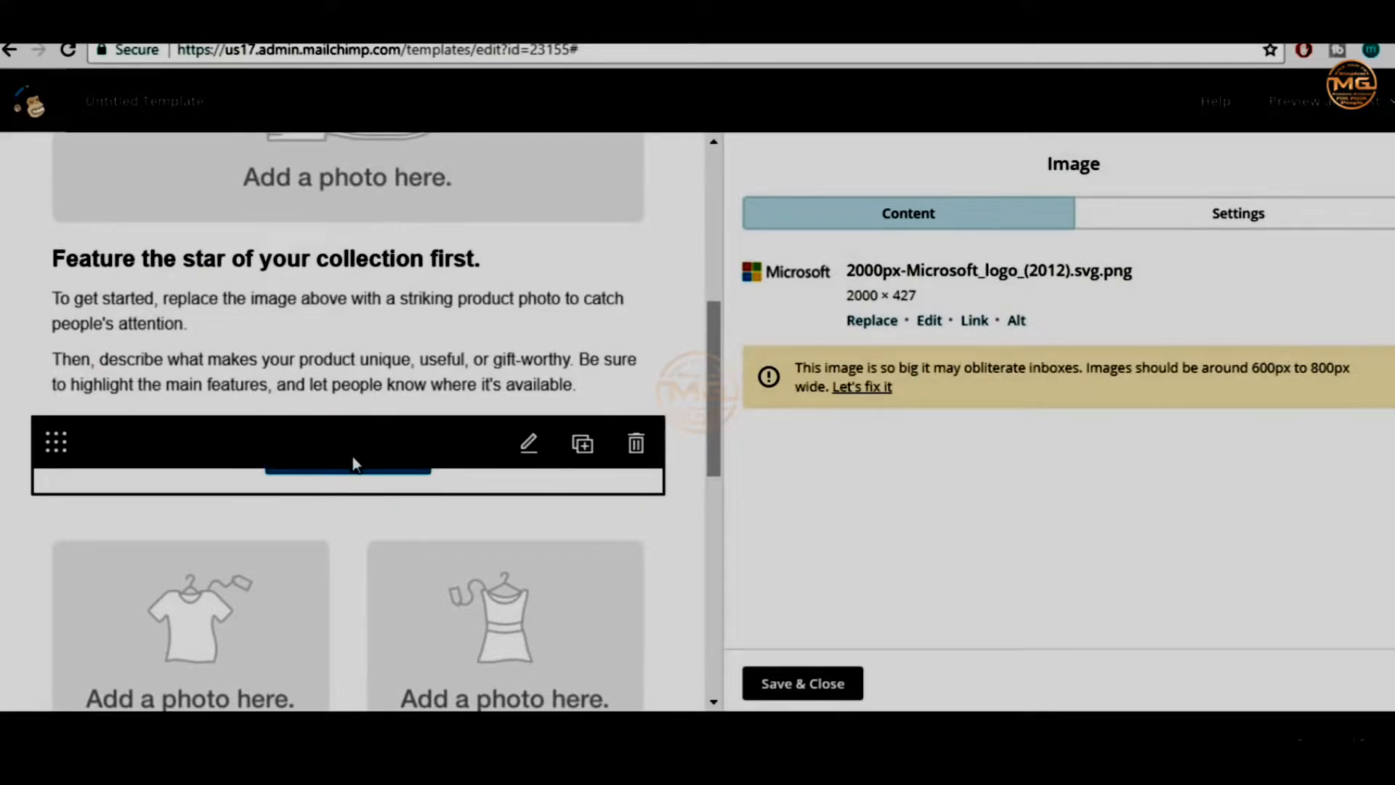
{"action": "left_click_drag", "start_coordinate": [713, 410], "coordinate": [735, 334]}
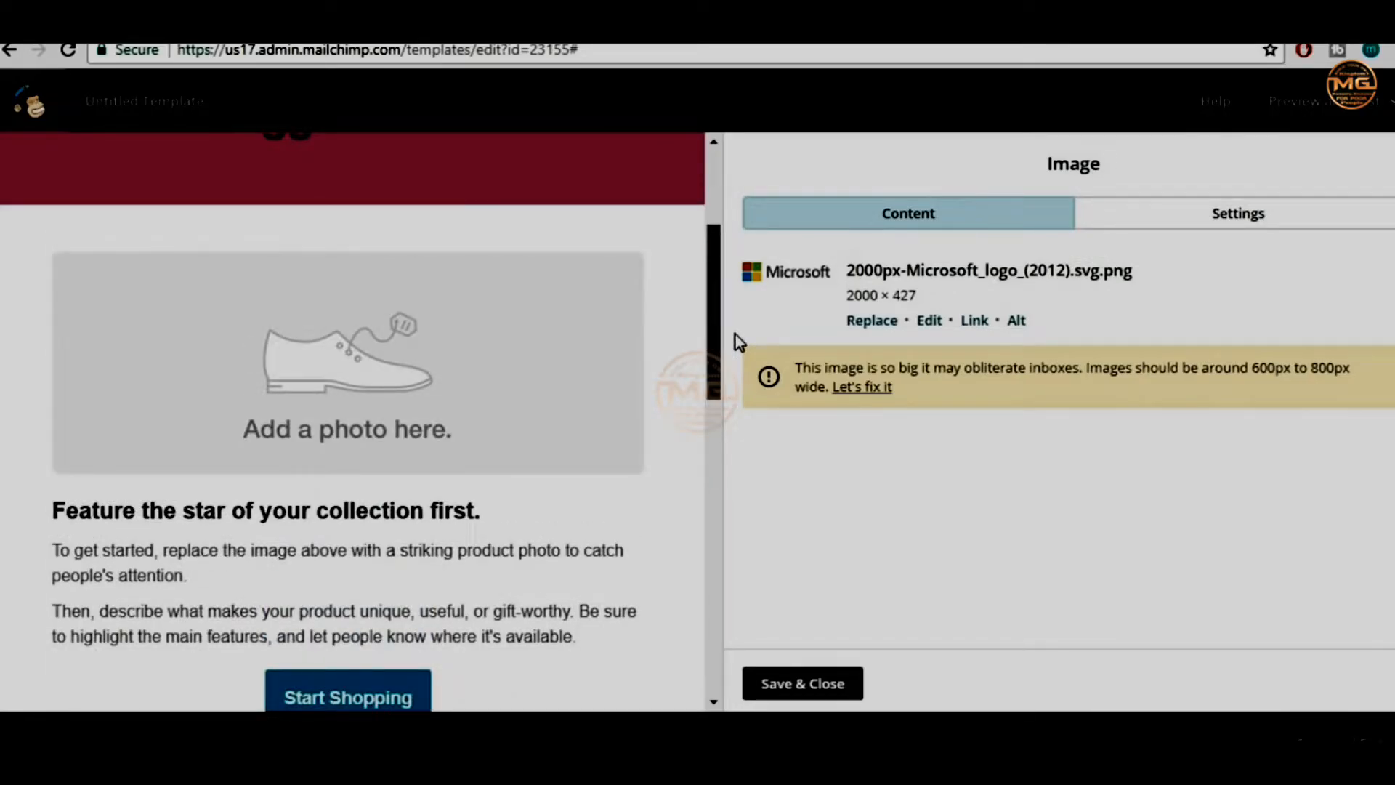
{"action": "mouse_move", "coordinate": [735, 335]}
{"action": "left_mouse_down"}
{"action": "mouse_move", "coordinate": [729, 252]}
{"action": "mouse_move", "coordinate": [758, 348]}
{"action": "left_mouse_up"}
{"action": "mouse_move", "coordinate": [502, 367]}
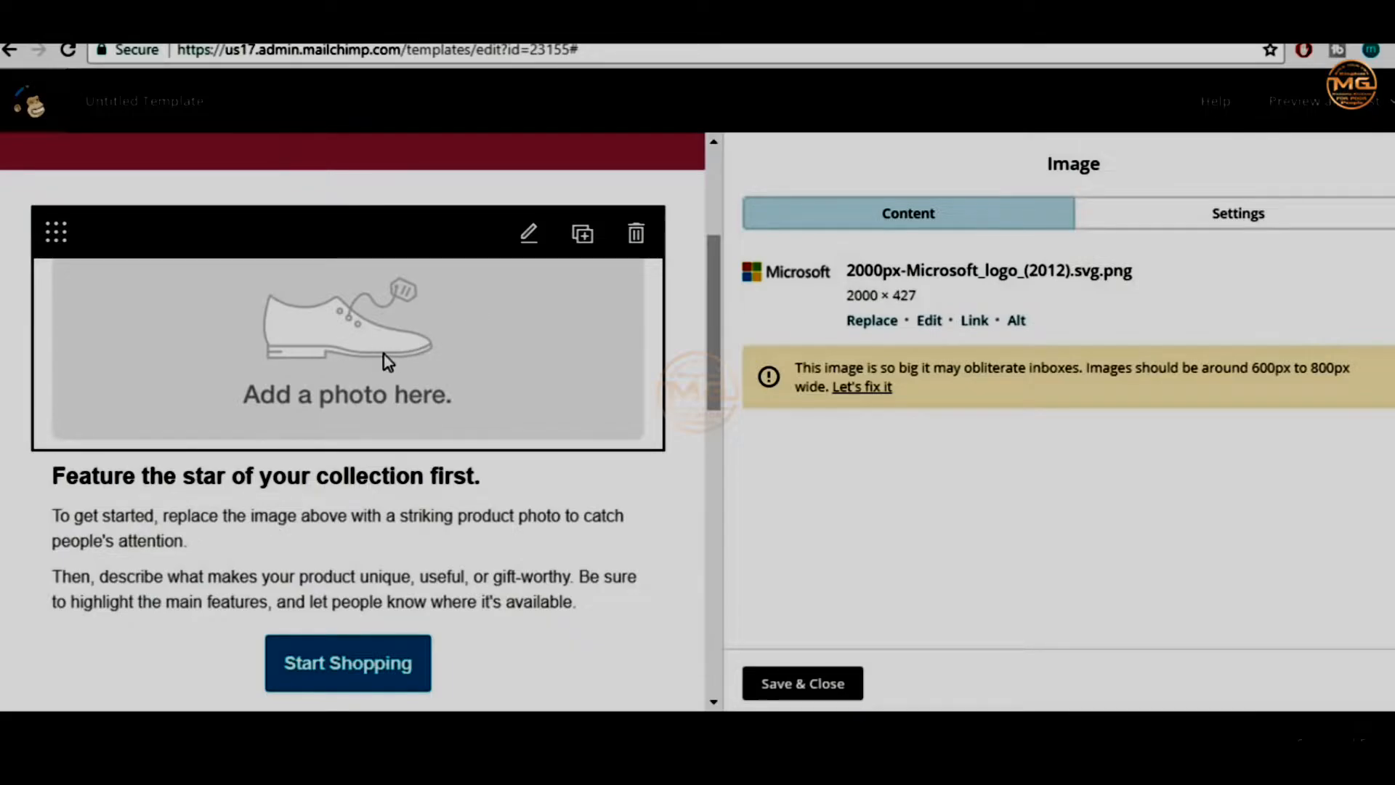
Replace the 'Add a photo here' placeholder with the uploaded Divi_3.0 image
{"action": "left_click", "coordinate": [367, 363]}
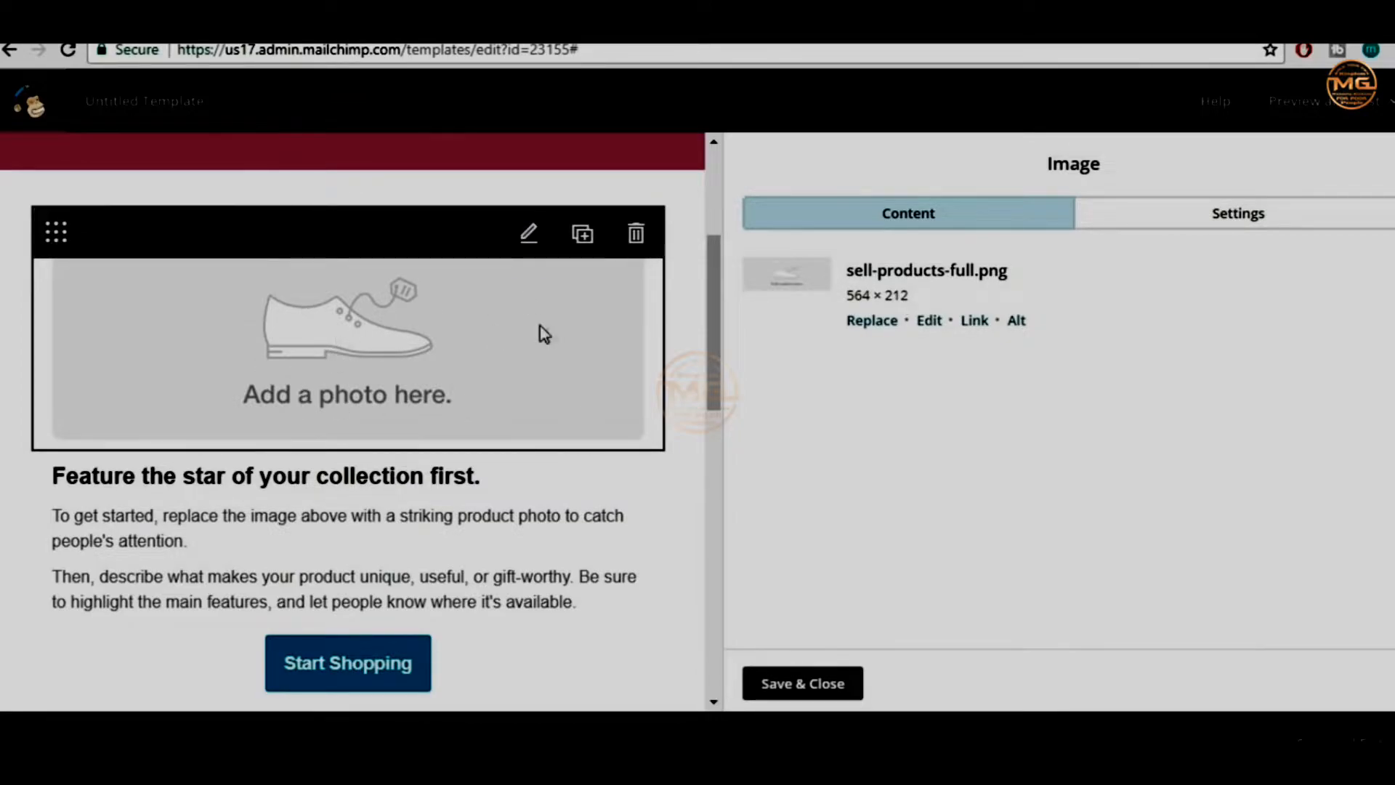
{"action": "left_click", "coordinate": [864, 324]}
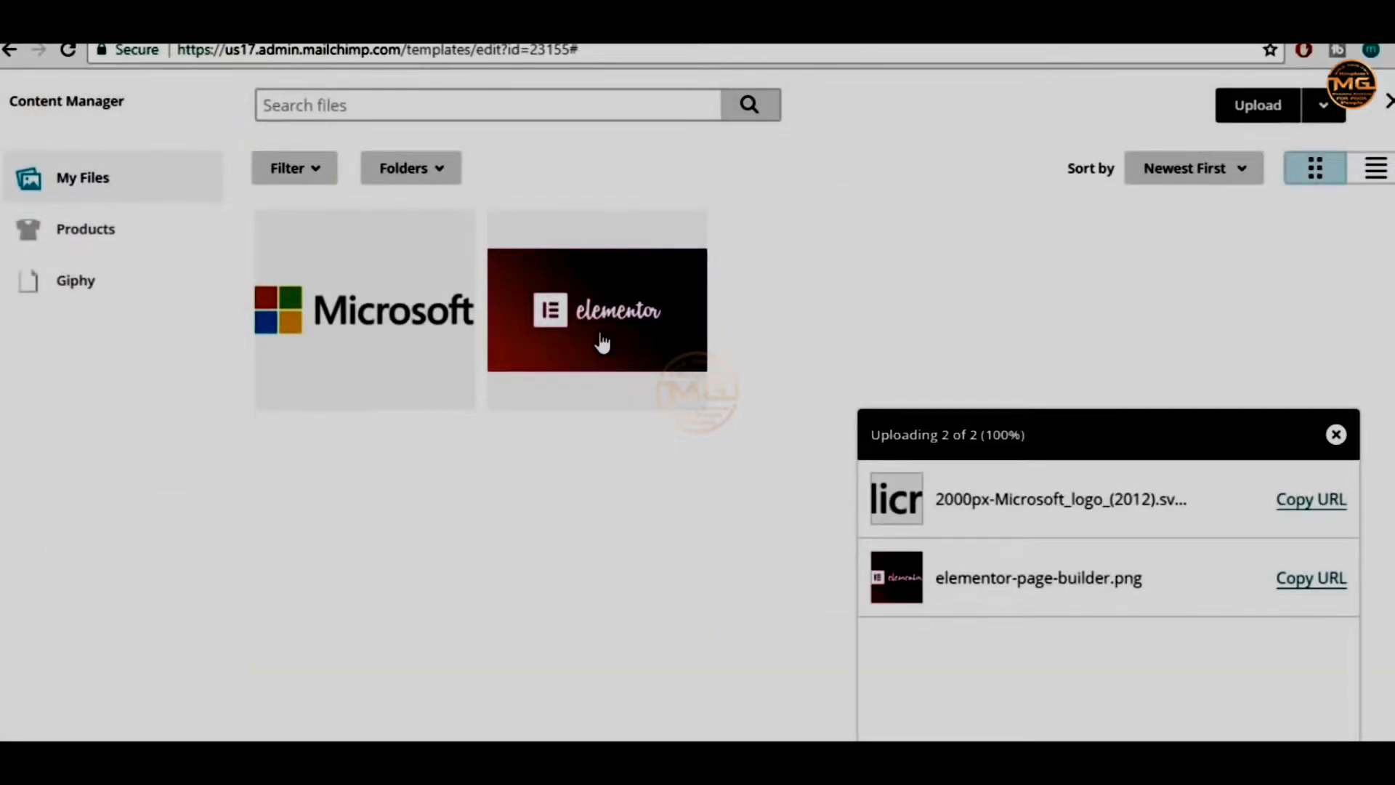
{"action": "left_click", "coordinate": [1254, 120]}
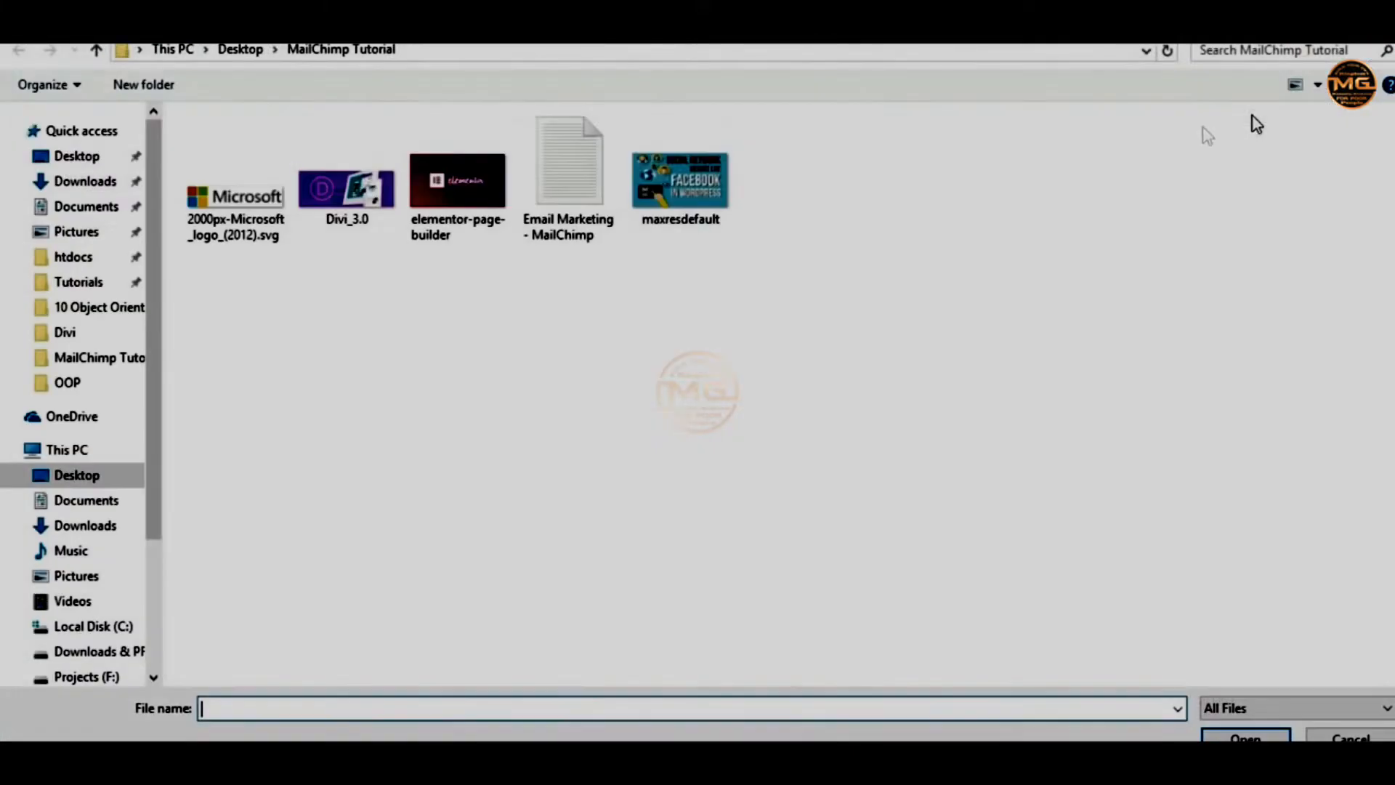
{"action": "left_click", "coordinate": [361, 198]}
{"action": "left_click", "coordinate": [1244, 735]}
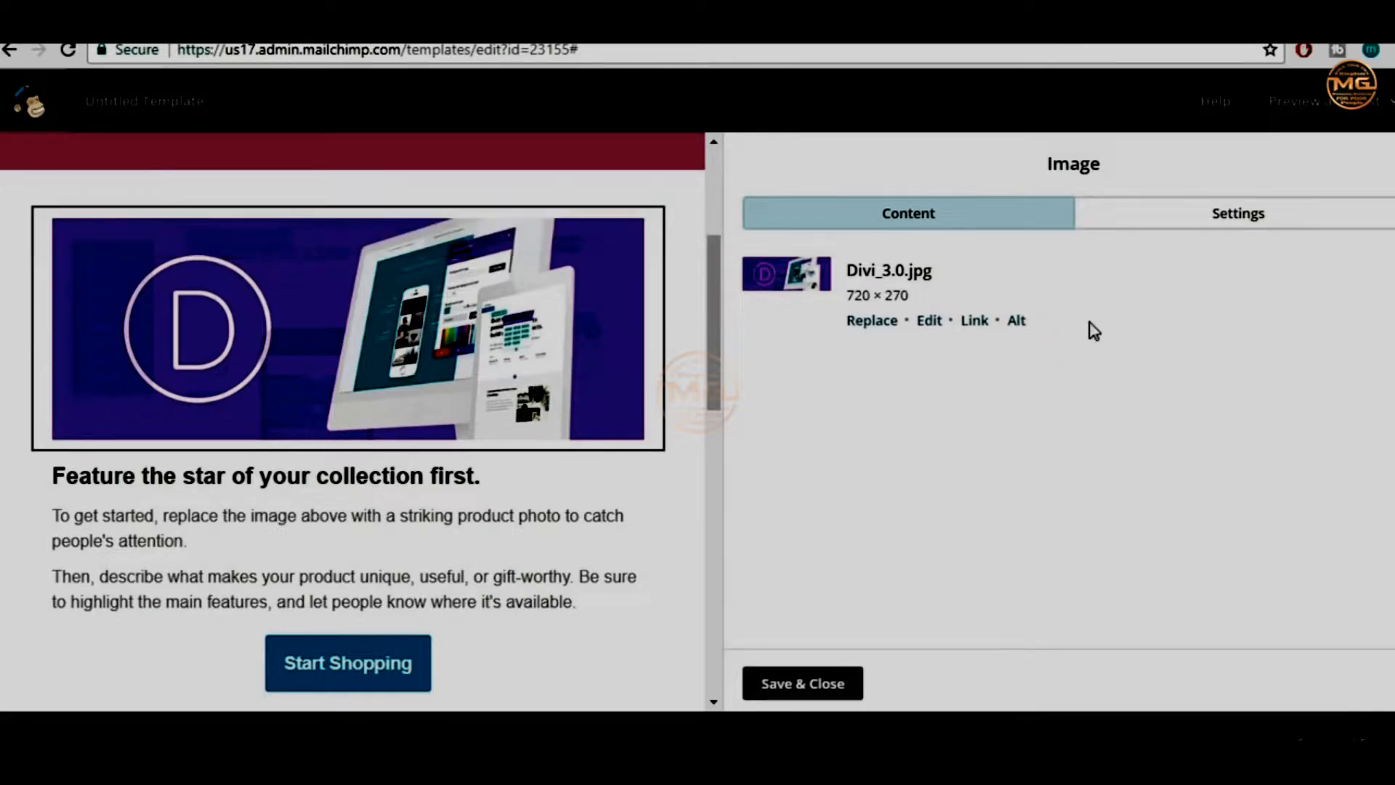
{"action": "left_click", "coordinate": [1208, 221]}
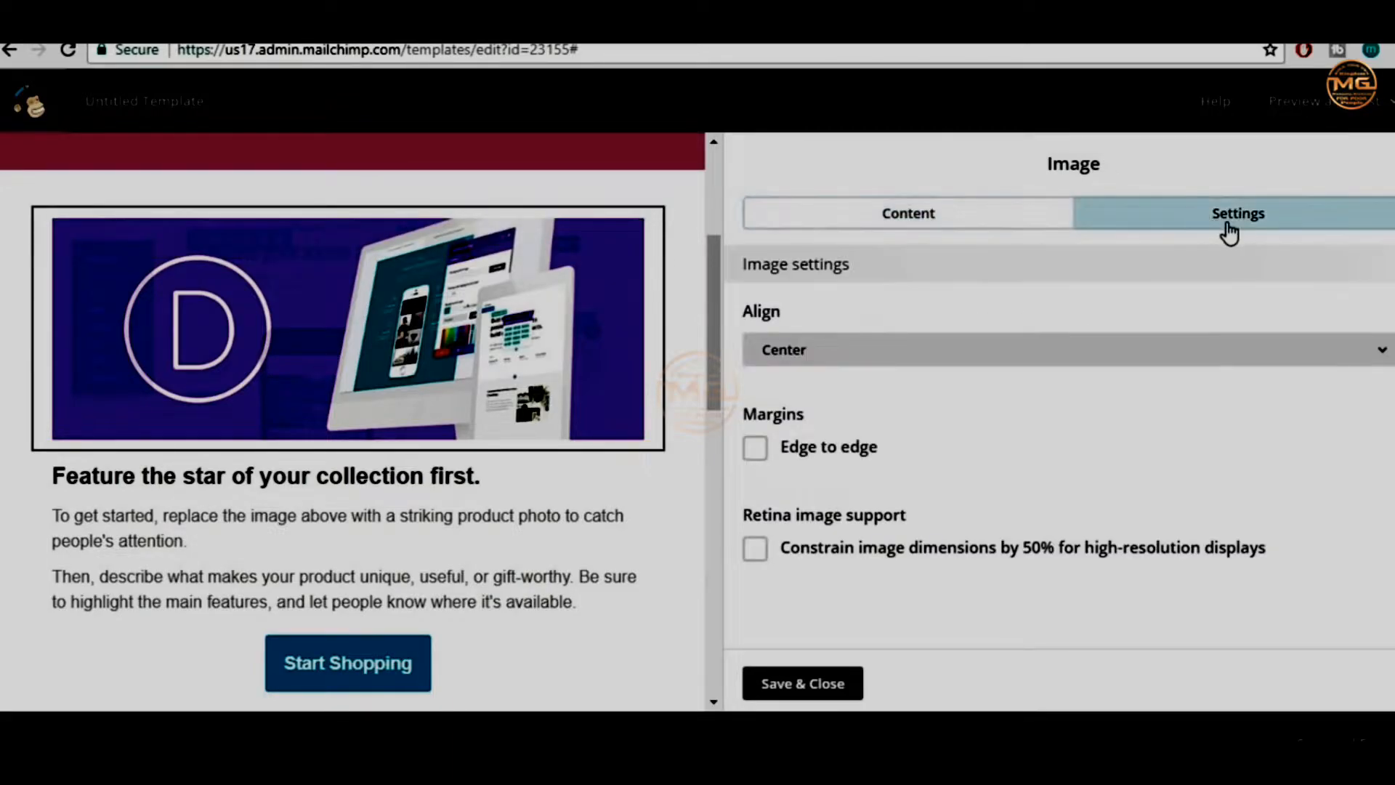
Turn on 'Edge to edge' margins for the Divi_3.0 image after comparing it with margins
{"action": "left_click", "coordinate": [828, 449]}
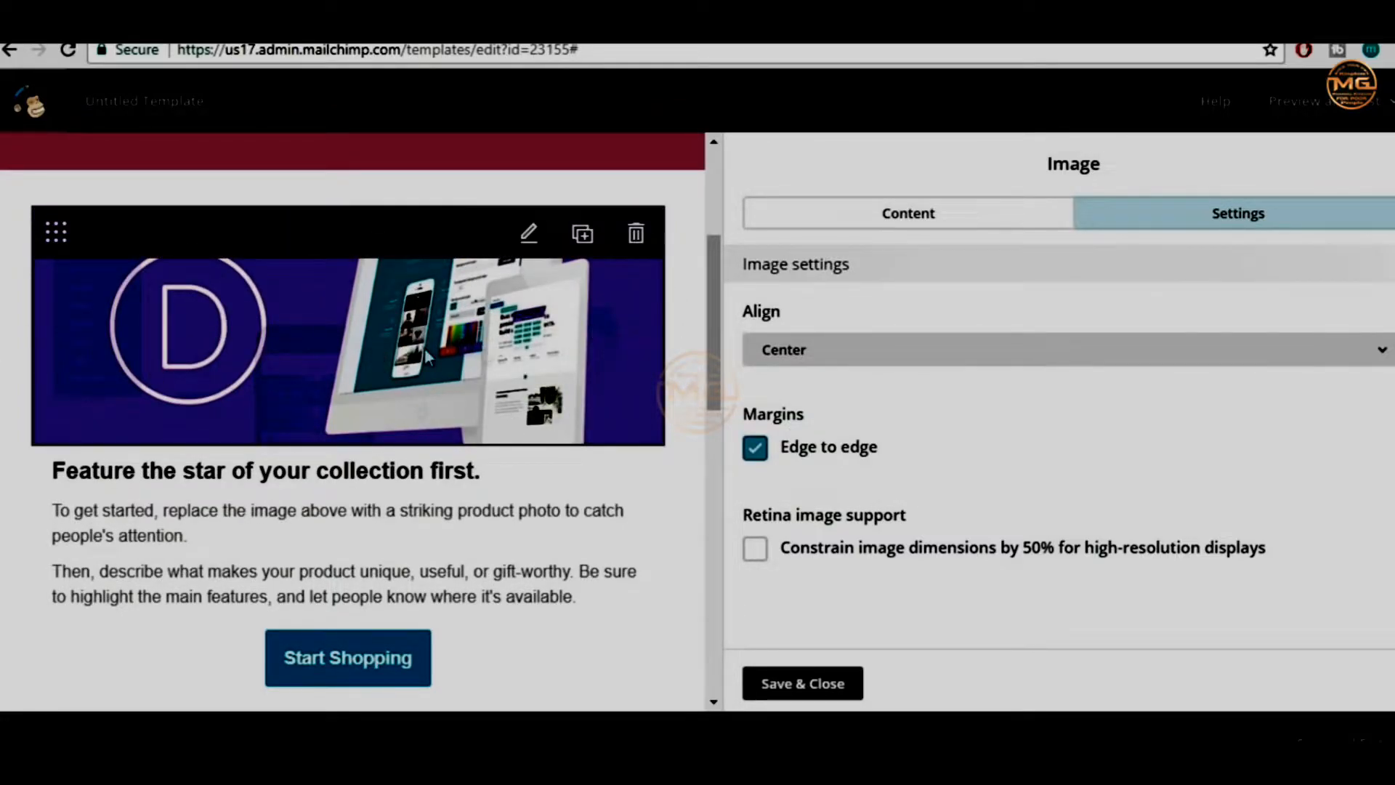
{"action": "left_click", "coordinate": [830, 450]}
{"action": "left_click", "coordinate": [830, 450]}
{"action": "left_click", "coordinate": [829, 451]}
{"action": "left_click", "coordinate": [830, 451]}
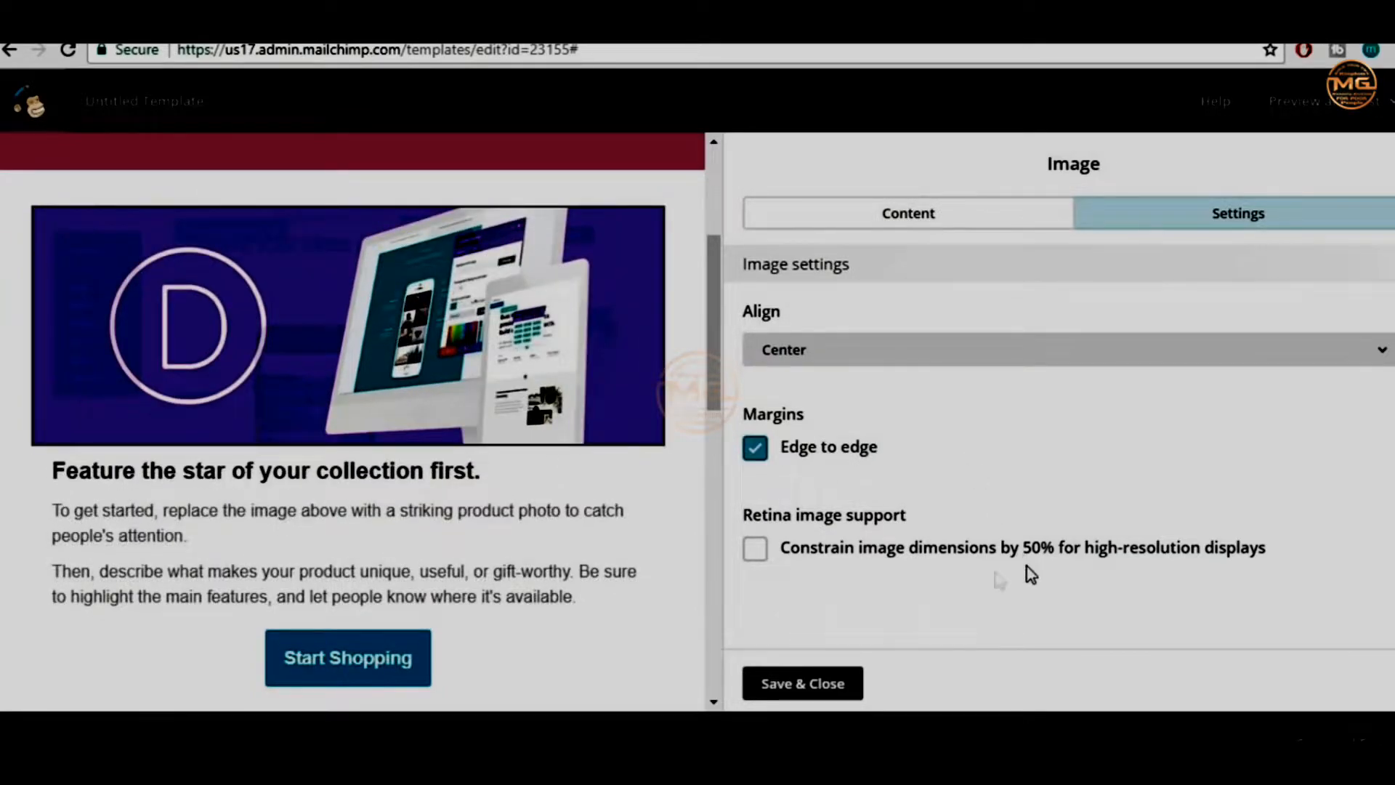
{"action": "scroll", "coordinate": [452, 520], "scroll_direction": "down", "scroll_amount": 2}
{"action": "scroll", "coordinate": [335, 417], "scroll_direction": "up", "scroll_amount": 4}
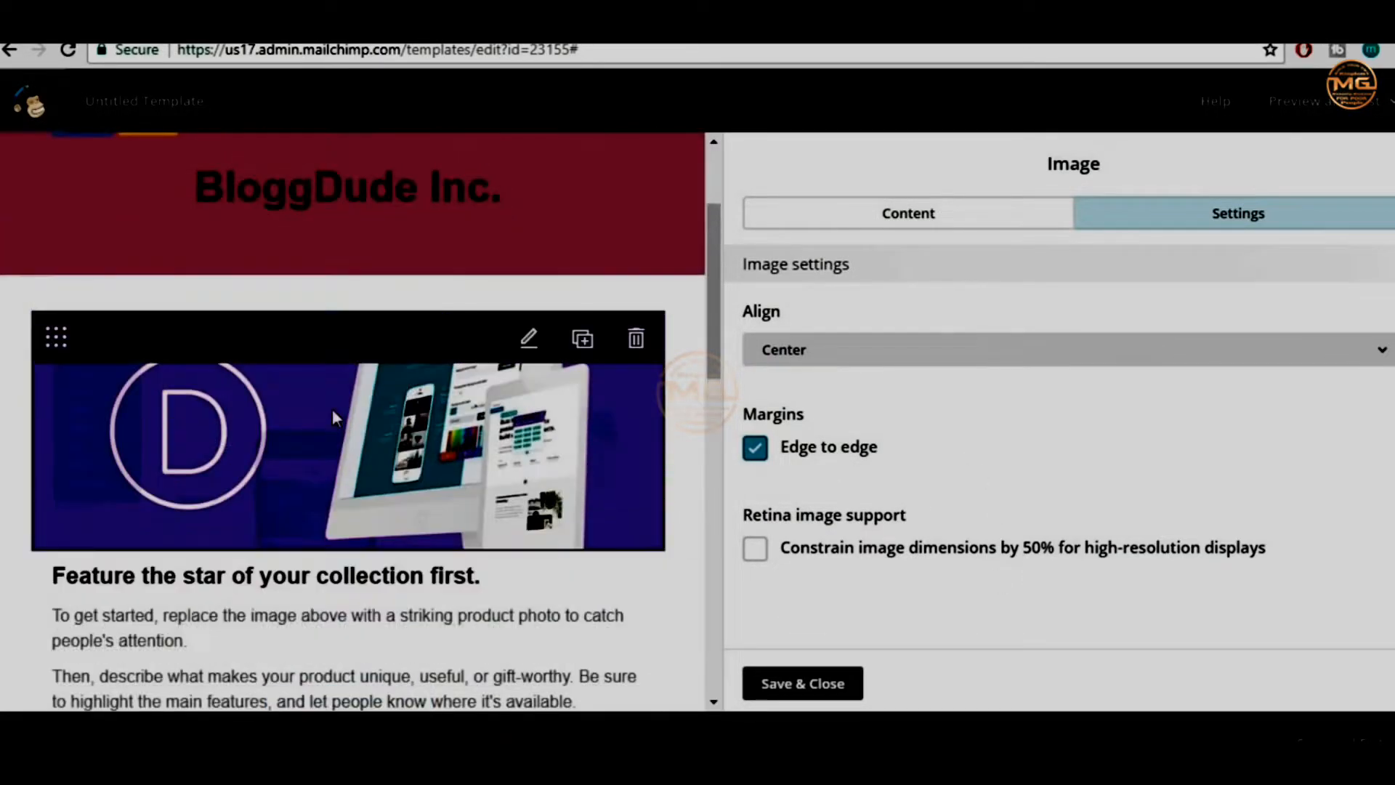
{"action": "scroll", "coordinate": [523, 439], "scroll_direction": "down", "scroll_amount": 2}
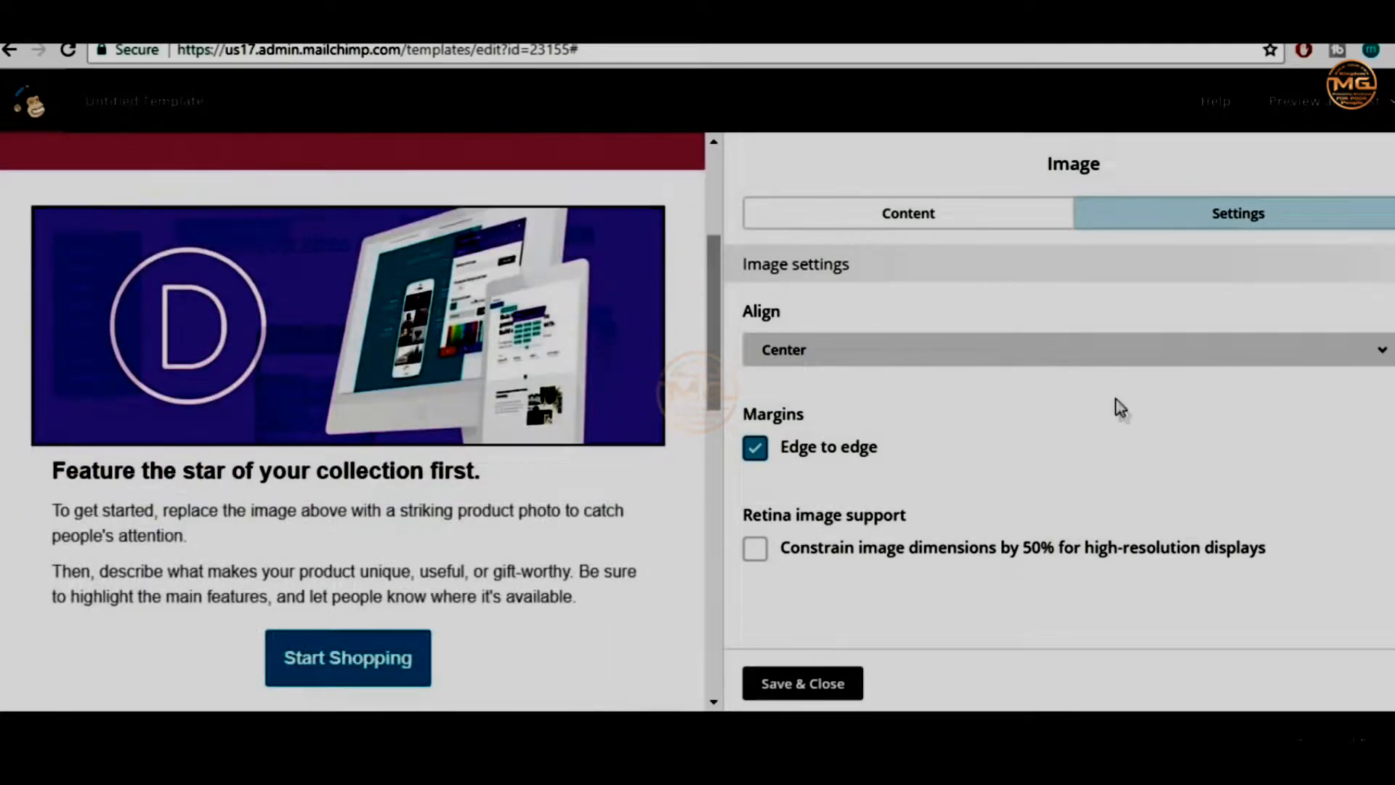
{"action": "left_click", "coordinate": [947, 230]}
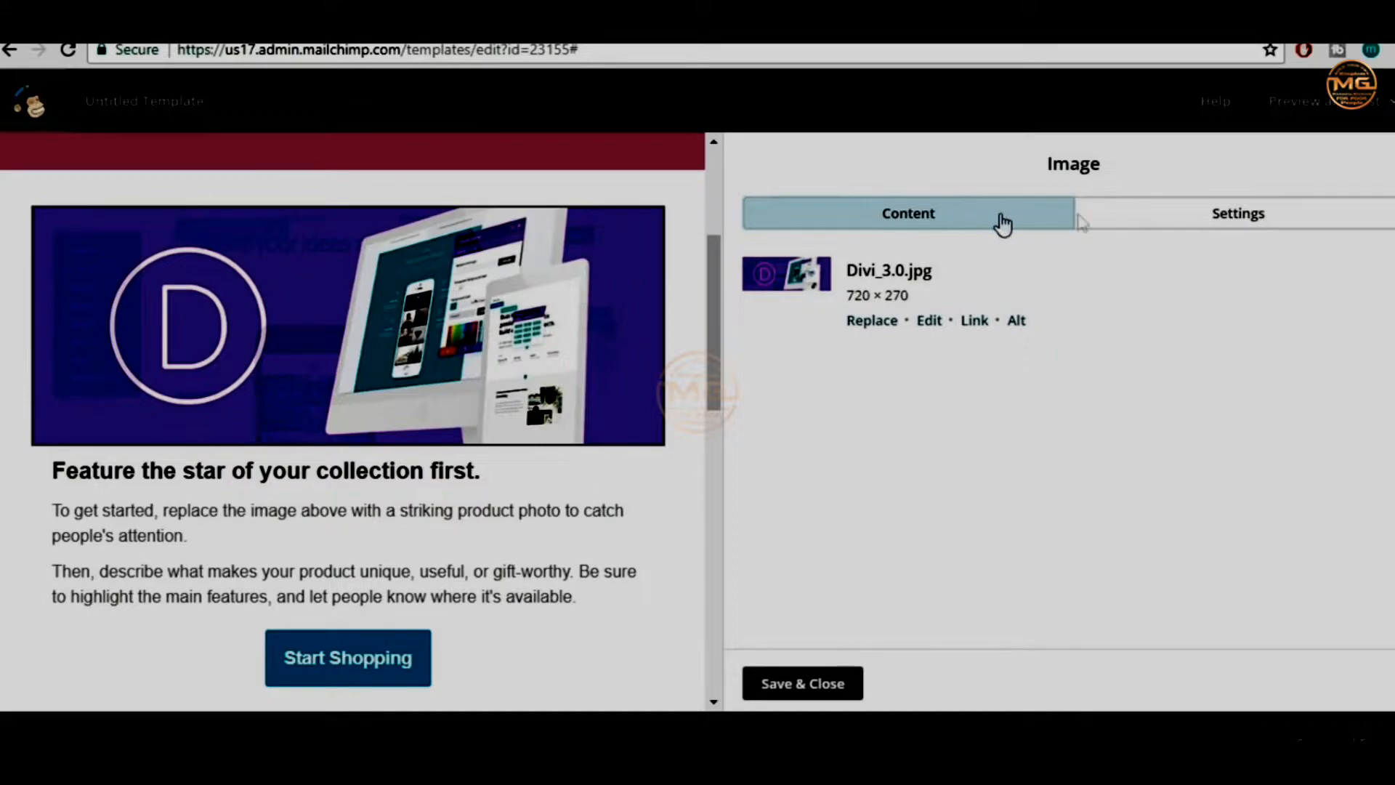
{"action": "left_click", "coordinate": [937, 324]}
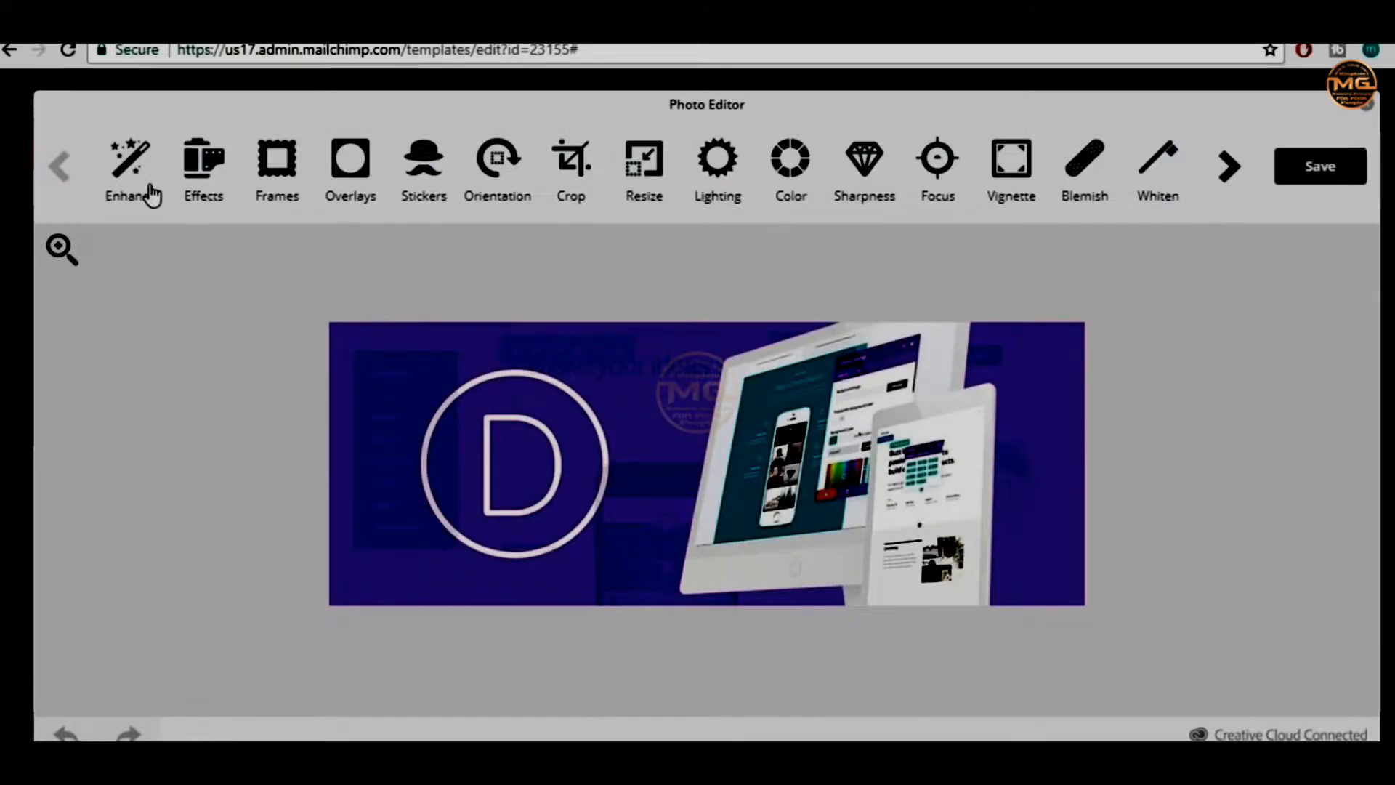
{"action": "left_click", "coordinate": [287, 177]}
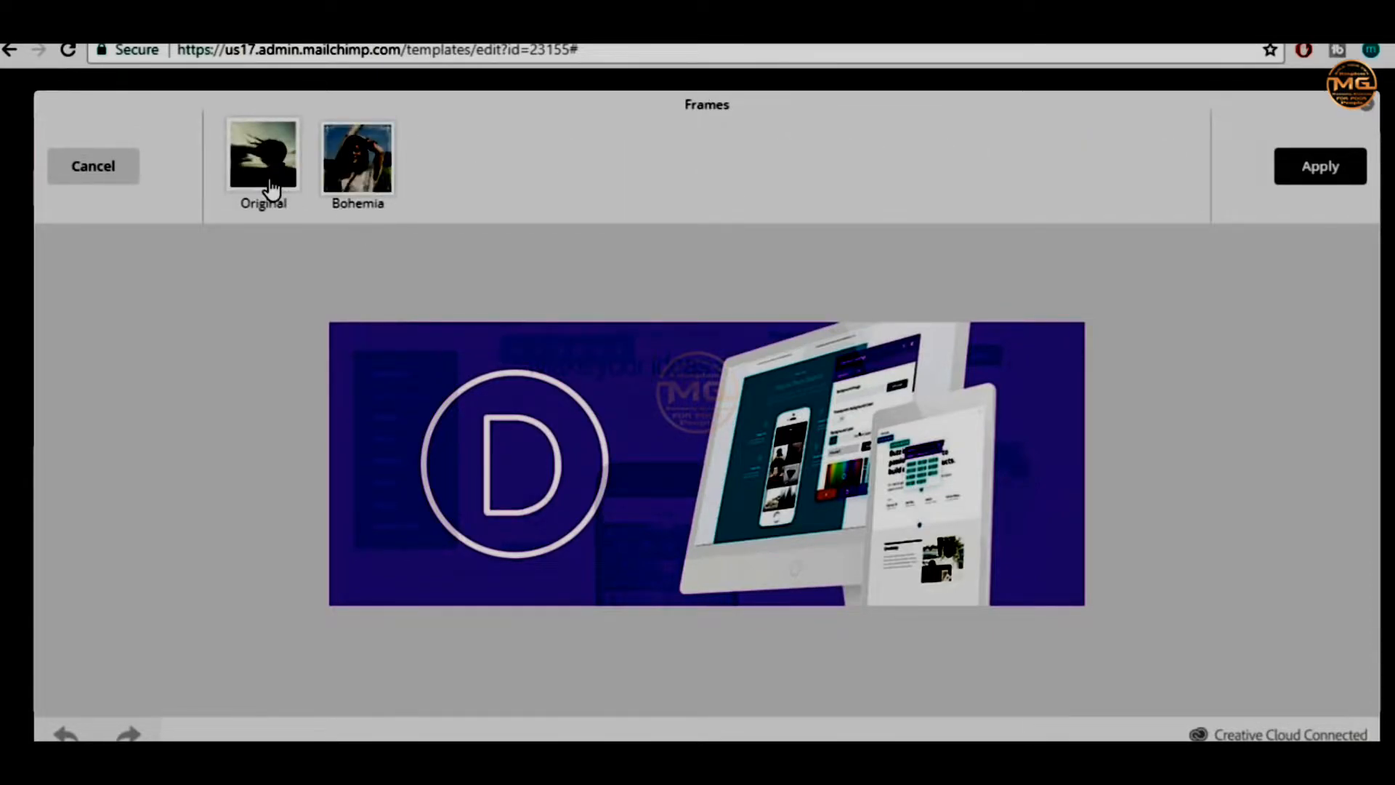
{"action": "left_click", "coordinate": [271, 188]}
{"action": "left_click", "coordinate": [595, 174]}
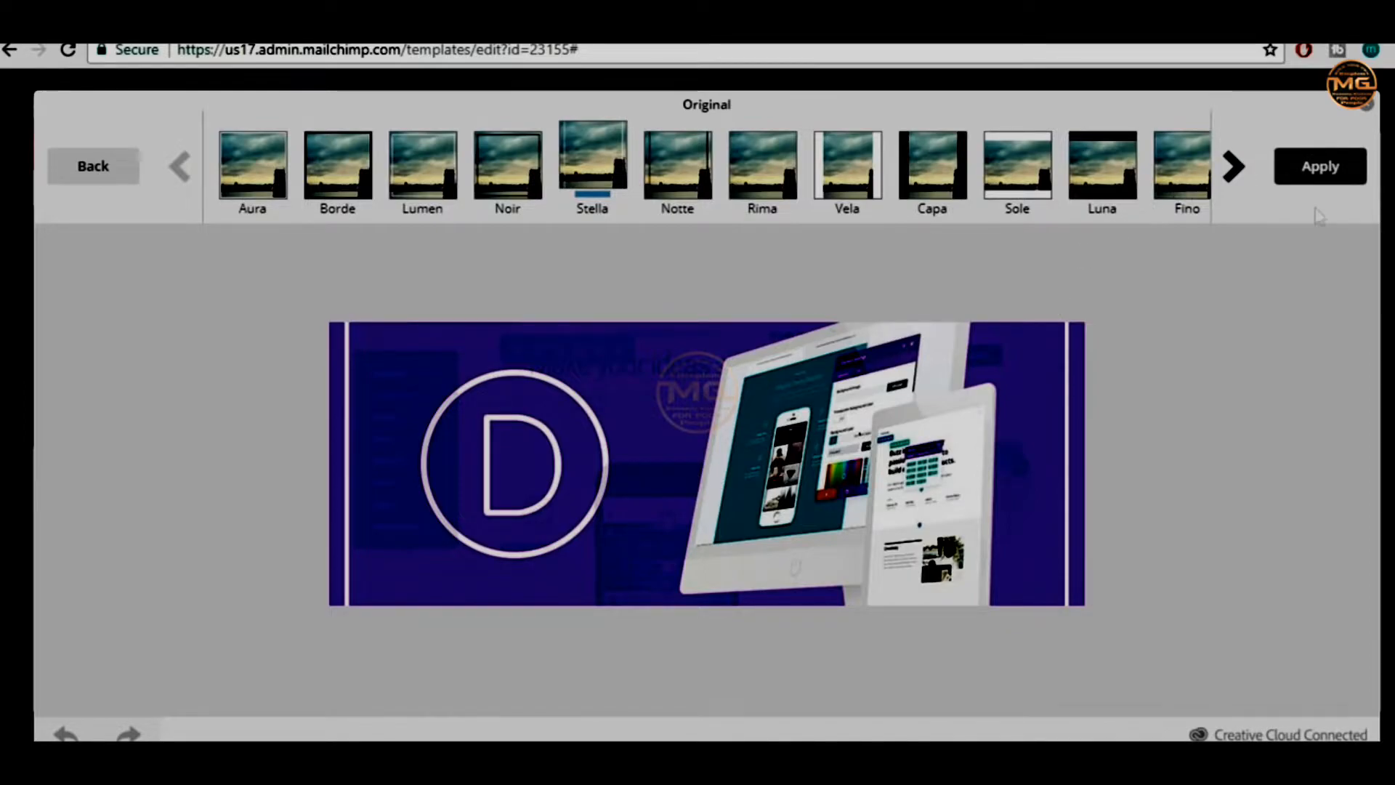
{"action": "left_click", "coordinate": [1373, 108]}
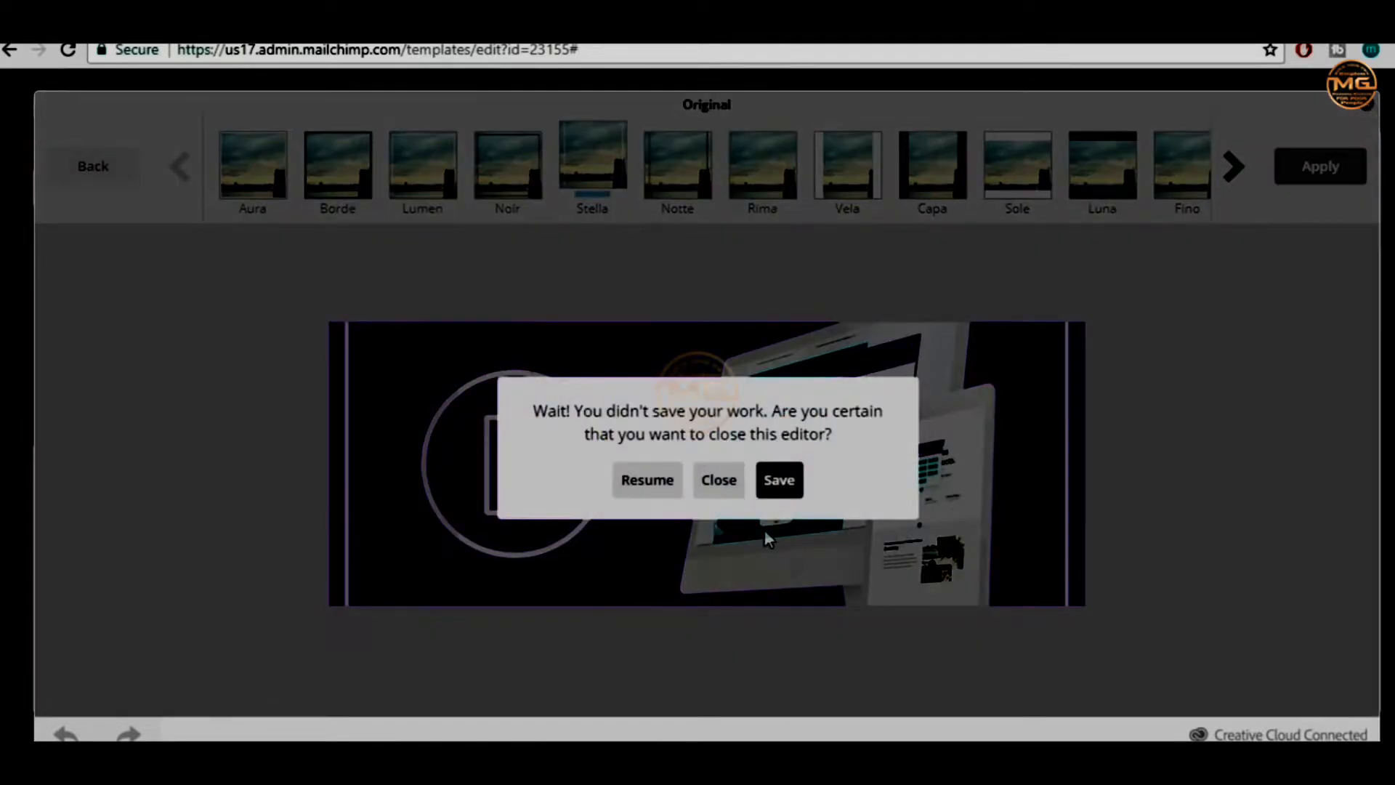
{"action": "left_click", "coordinate": [723, 482]}
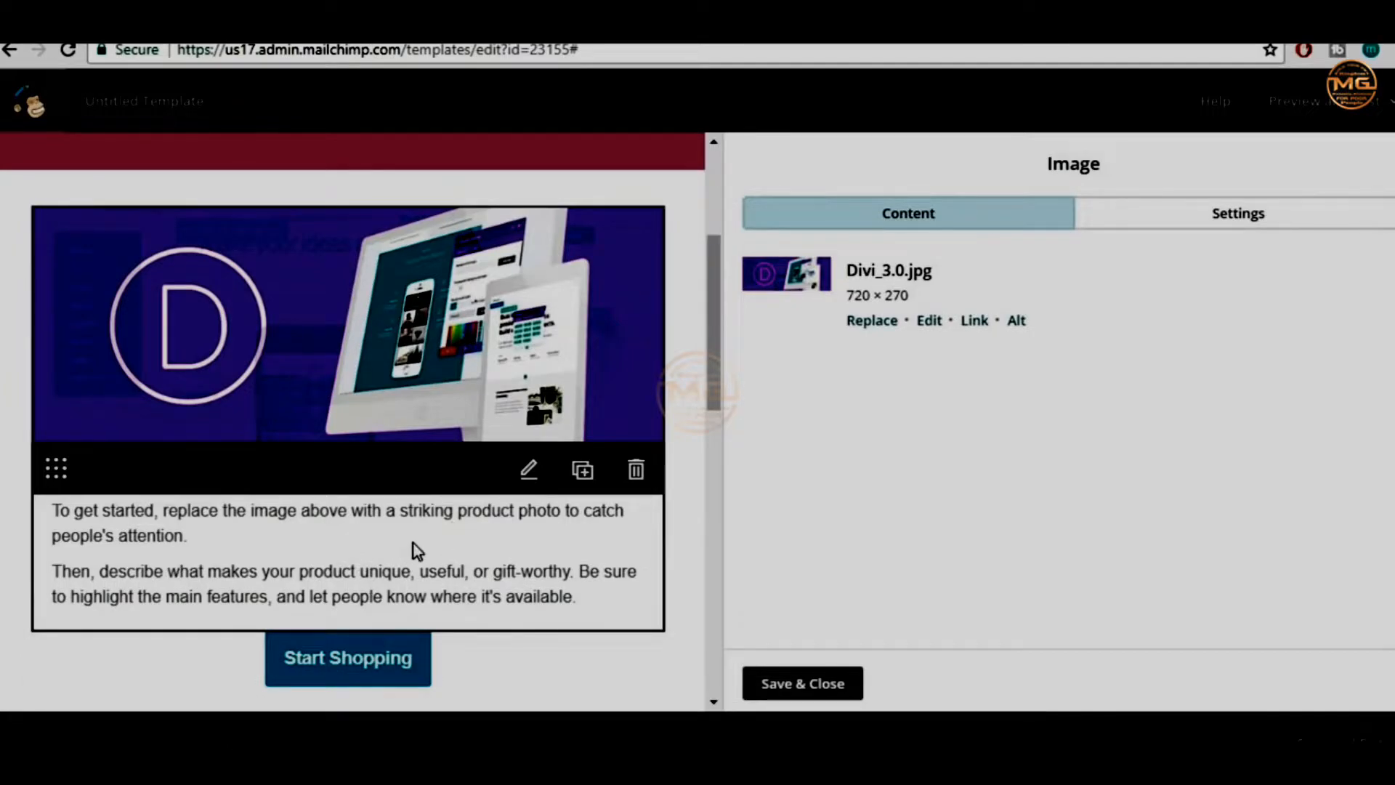
{"action": "left_click", "coordinate": [803, 683]}
Select the caption text block beneath the Divi image to edit it
{"action": "left_click", "coordinate": [617, 545]}
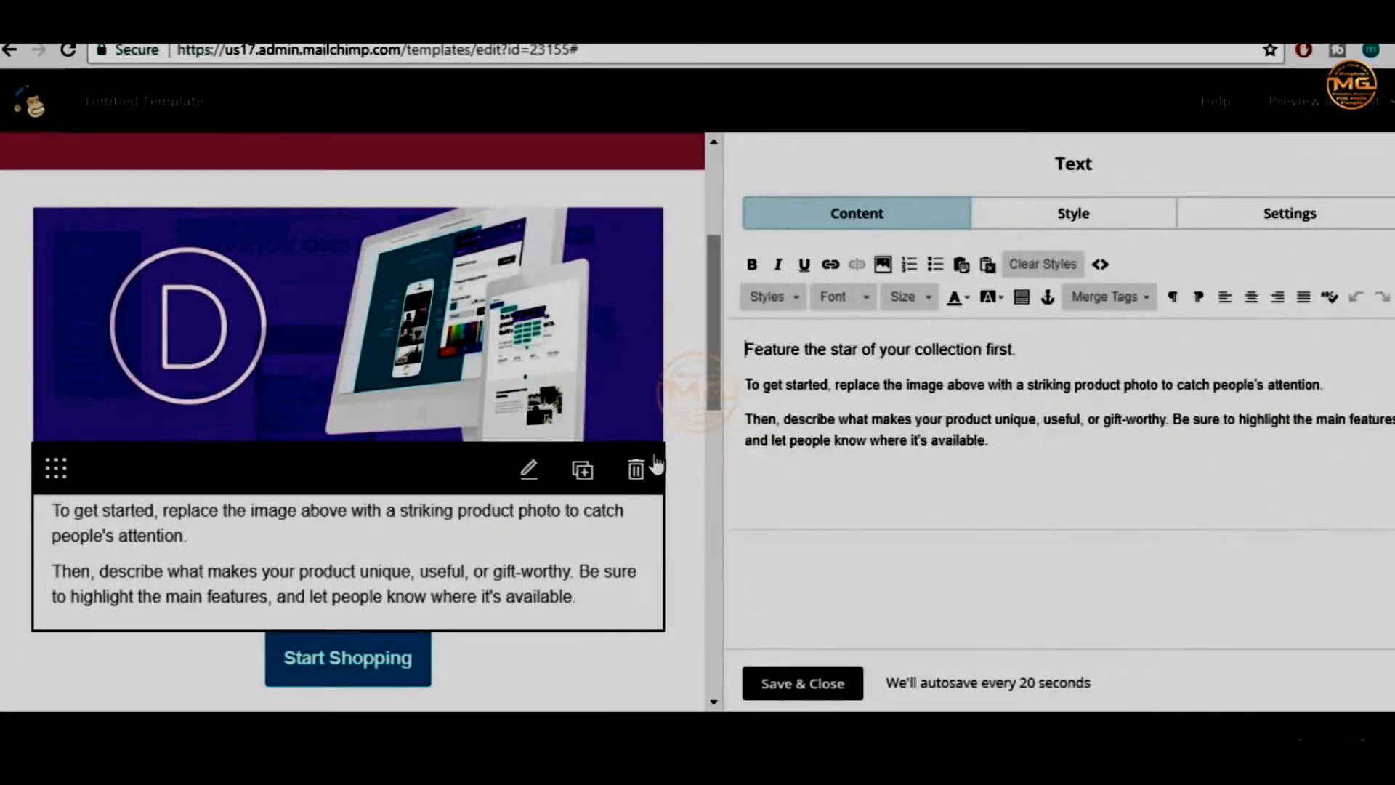
{"action": "scroll", "coordinate": [656, 463], "scroll_direction": "up", "scroll_amount": 3}
{"action": "scroll", "coordinate": [661, 465], "scroll_direction": "up", "scroll_amount": 1}
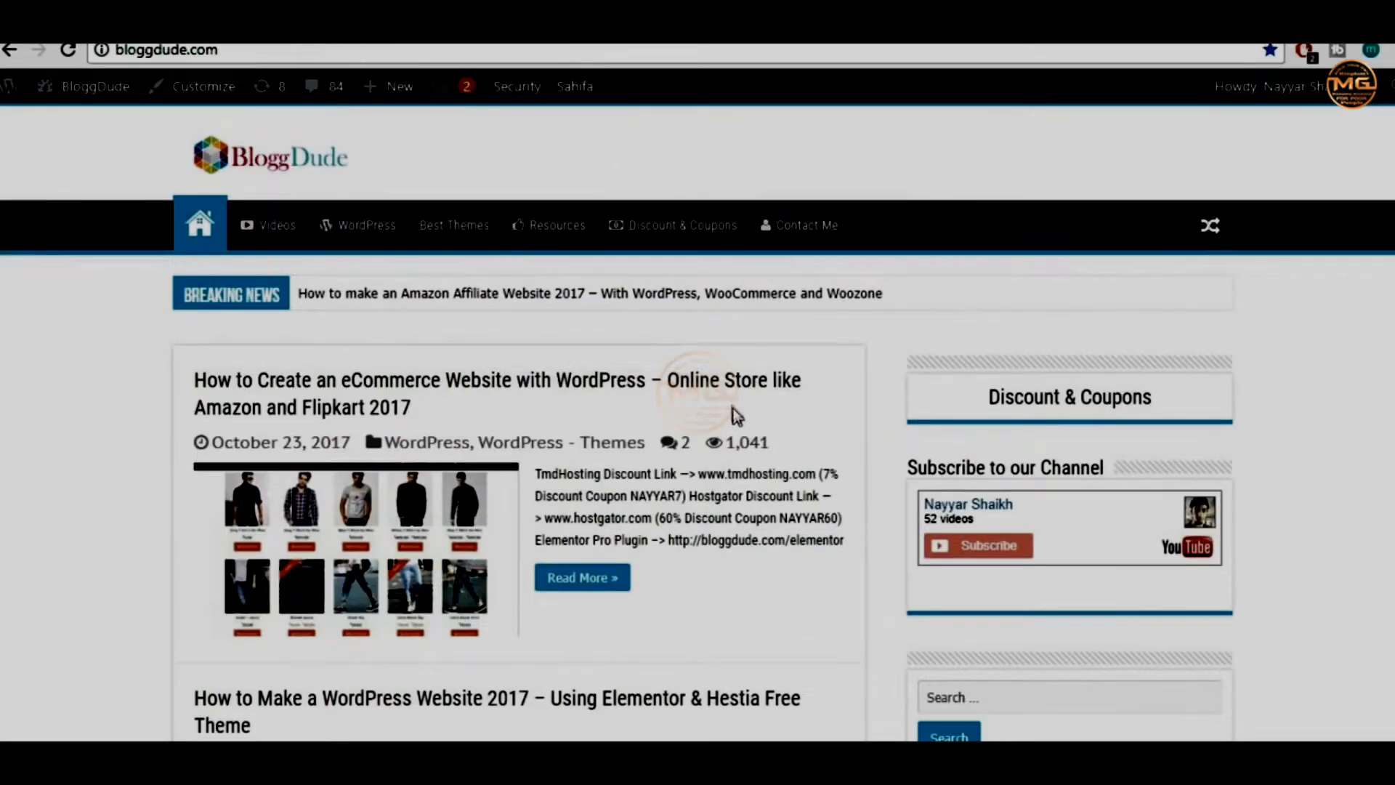
Open the eCommerce website post and scroll through its free downloads
{"action": "scroll", "coordinate": [733, 408], "scroll_direction": "down", "scroll_amount": 2}
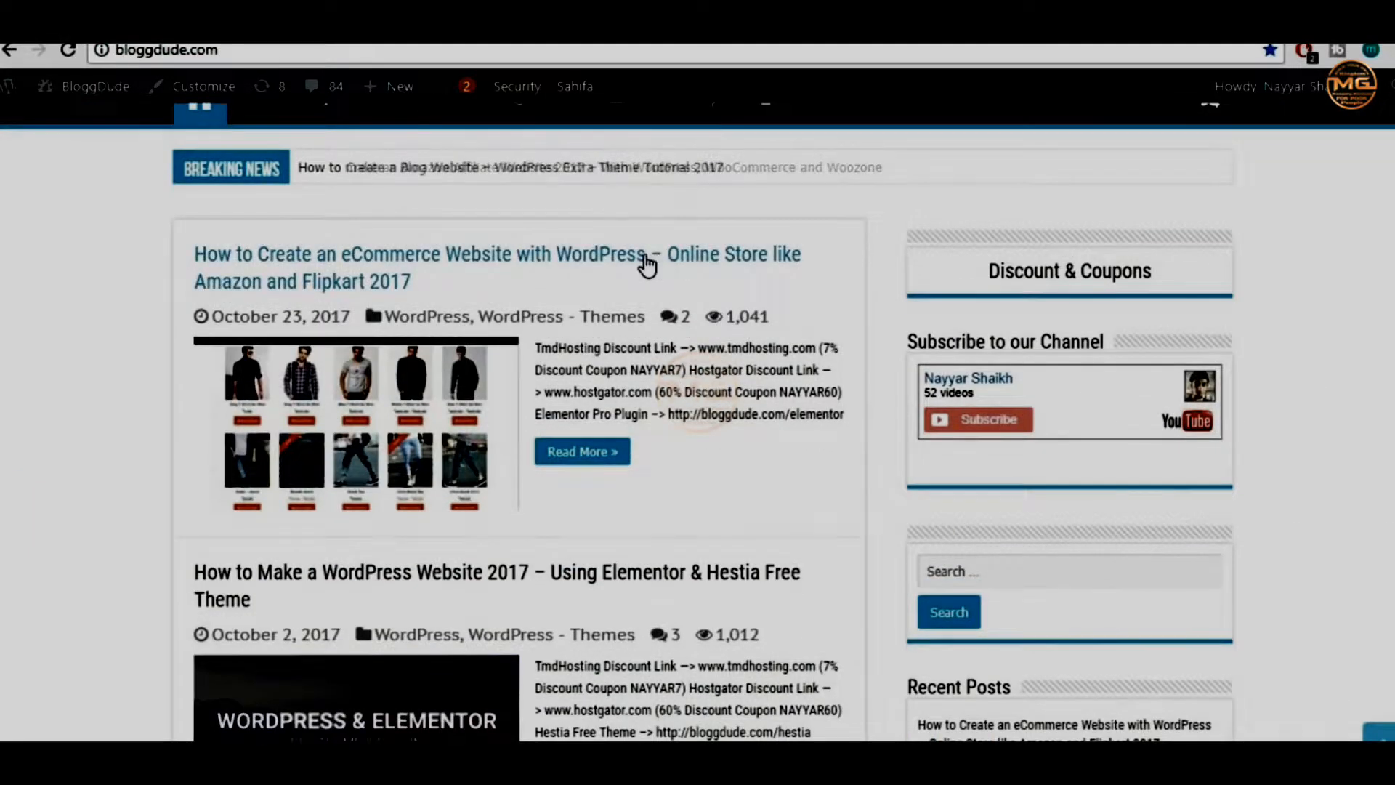
{"action": "left_click", "coordinate": [621, 259]}
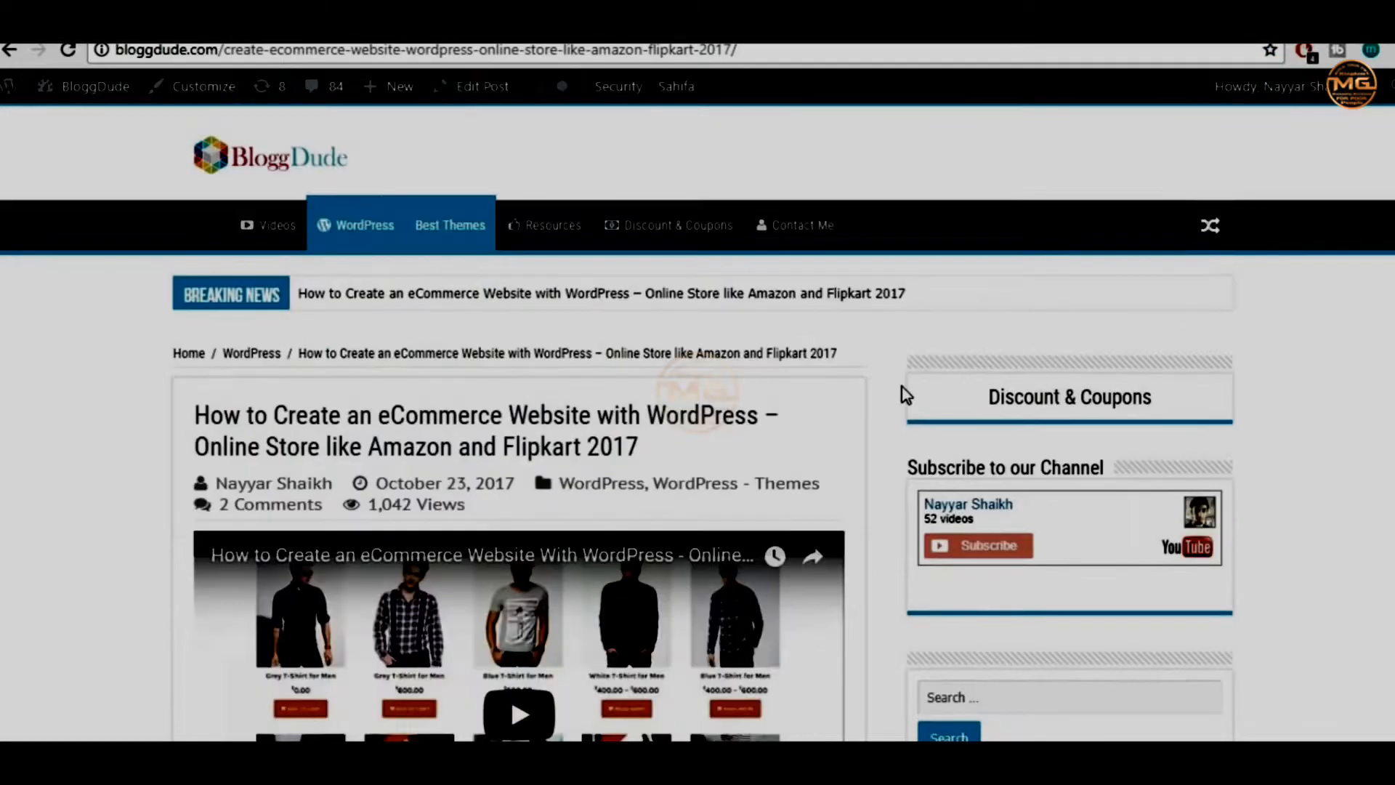
{"action": "scroll", "coordinate": [901, 392], "scroll_direction": "down", "scroll_amount": 5}
{"action": "scroll", "coordinate": [828, 422], "scroll_direction": "up", "scroll_amount": 2}
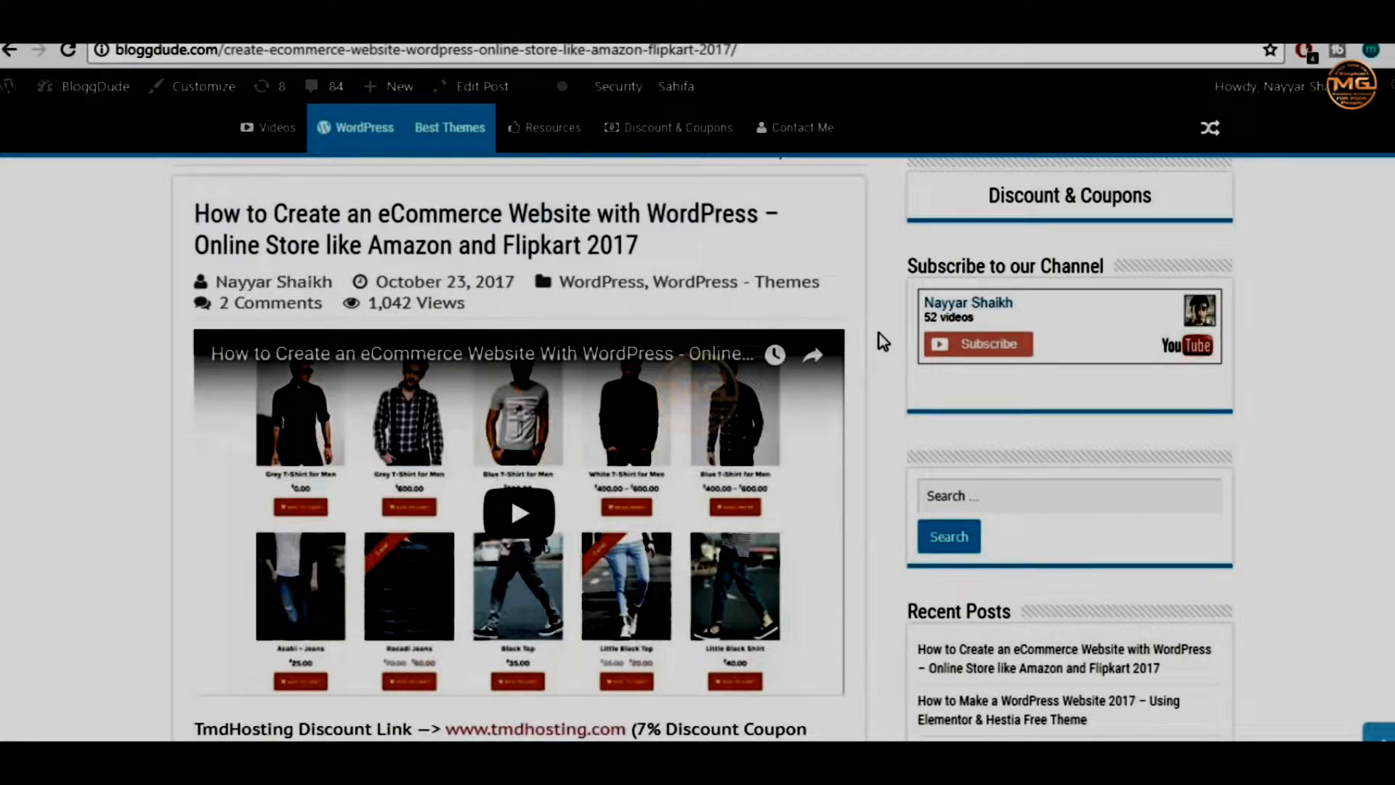
{"action": "scroll", "coordinate": [878, 380], "scroll_direction": "down", "scroll_amount": 5}
{"action": "scroll", "coordinate": [877, 379], "scroll_direction": "down", "scroll_amount": 2}
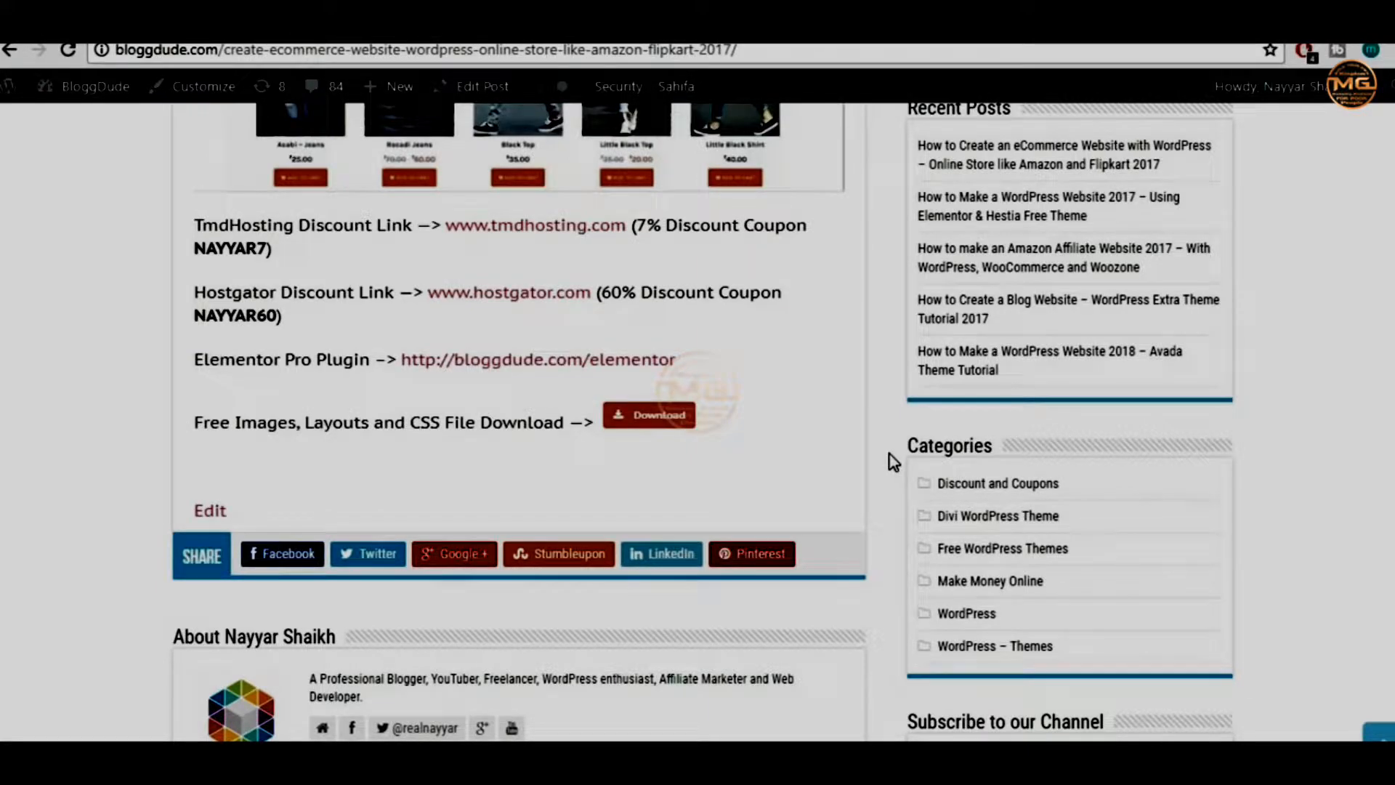
{"action": "scroll", "coordinate": [893, 462], "scroll_direction": "up", "scroll_amount": 5}
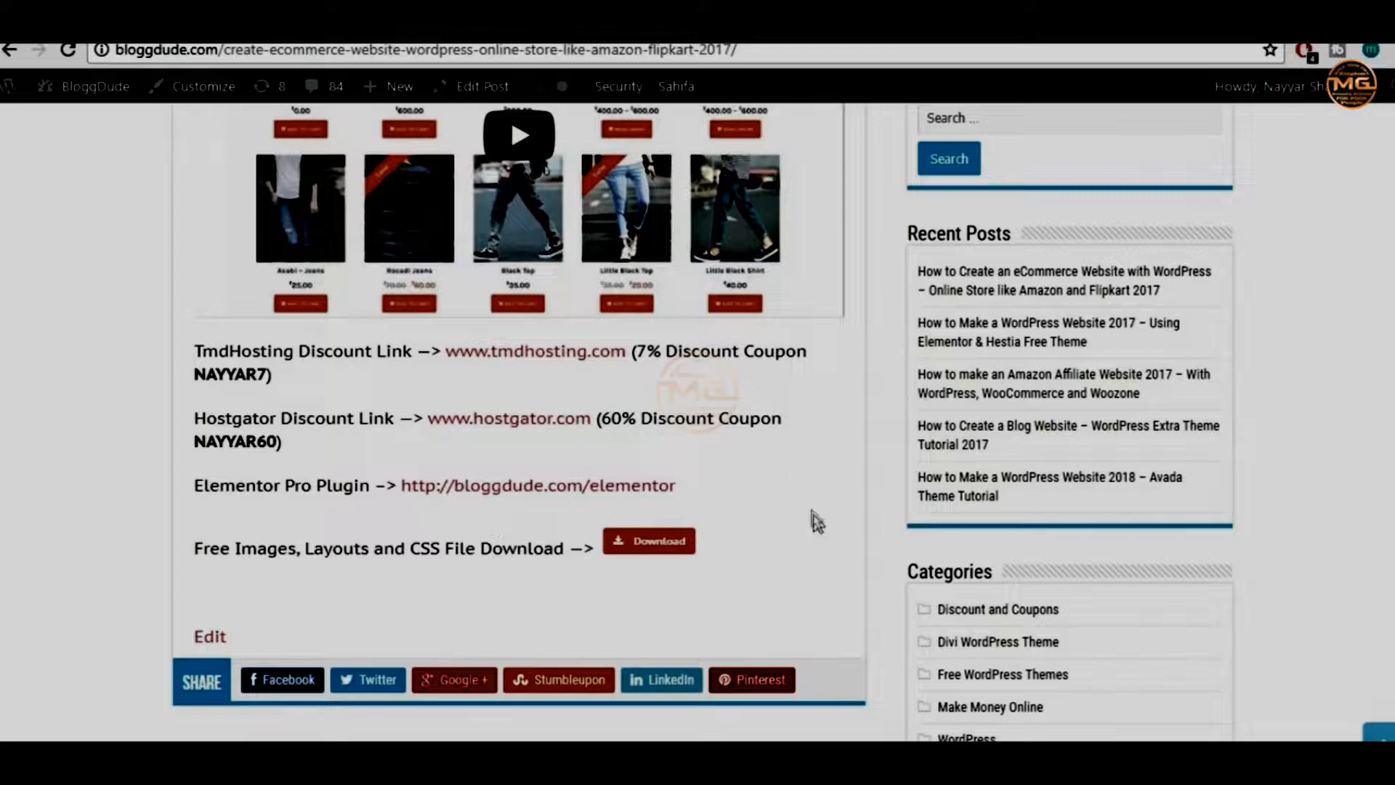
Load the copied post URL in a new Chrome incognito window
{"action": "left_click", "coordinate": [746, 48]}
{"action": "key", "text": "ctrl+c"}
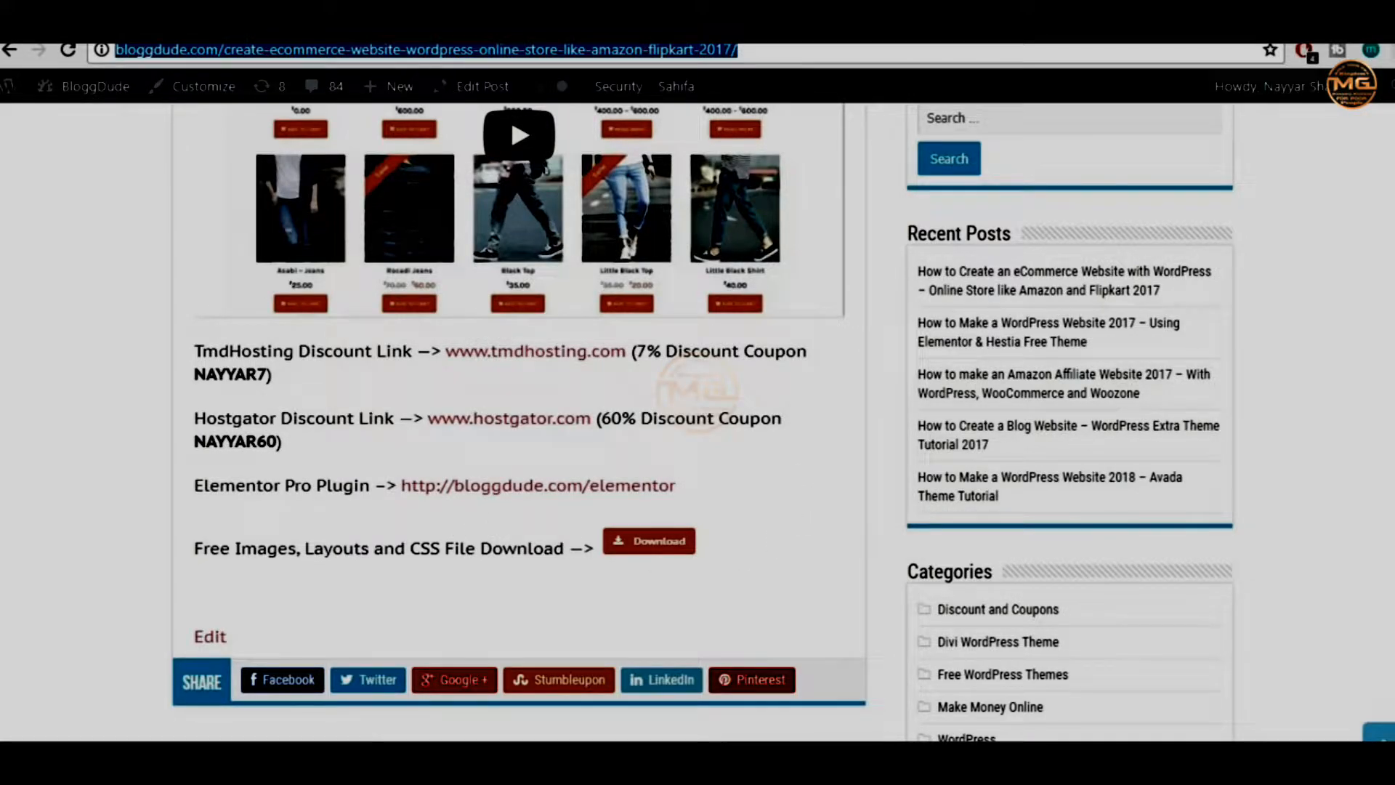
{"action": "left_click", "coordinate": [1387, 49]}
{"action": "left_click", "coordinate": [1294, 128]}
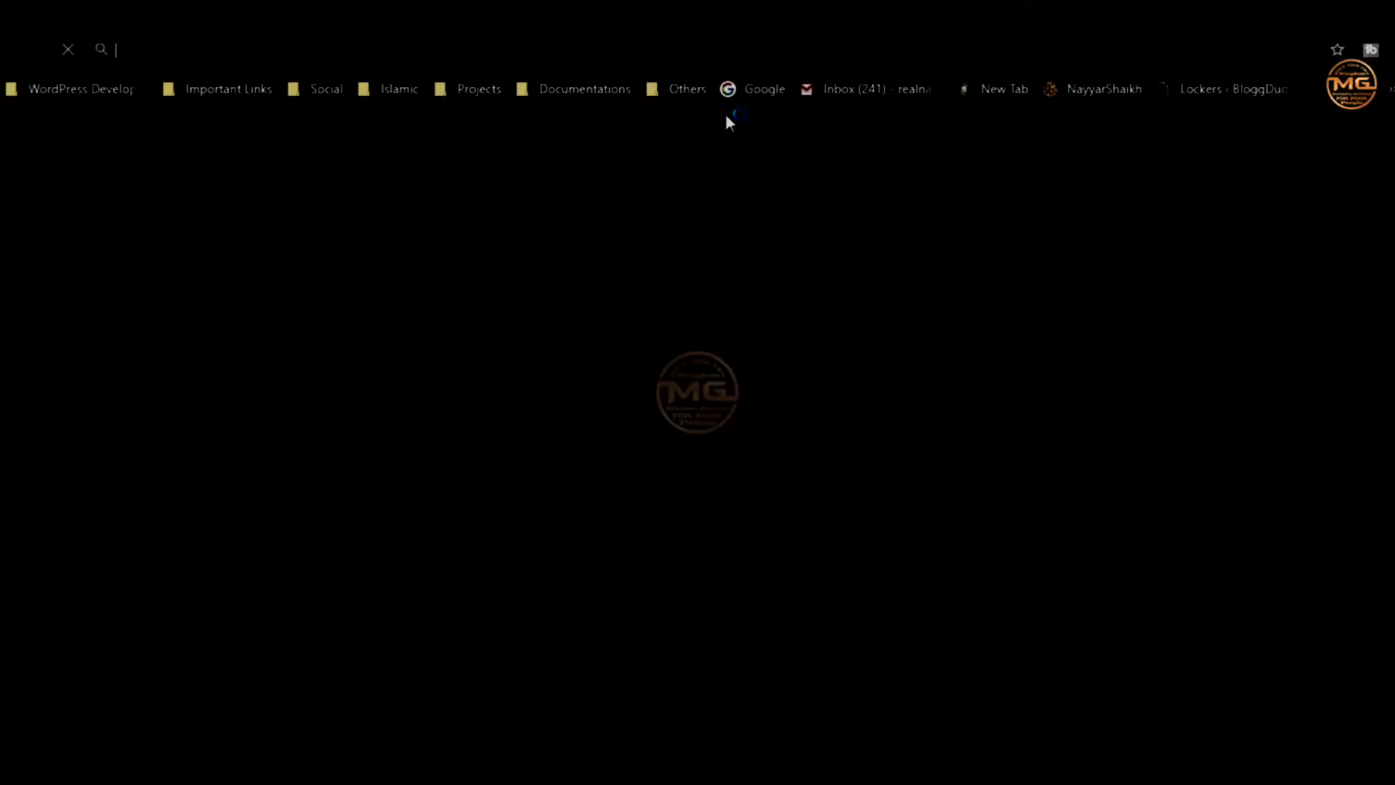
{"action": "key", "text": "ctrl+v"}
{"action": "key", "text": "Return"}
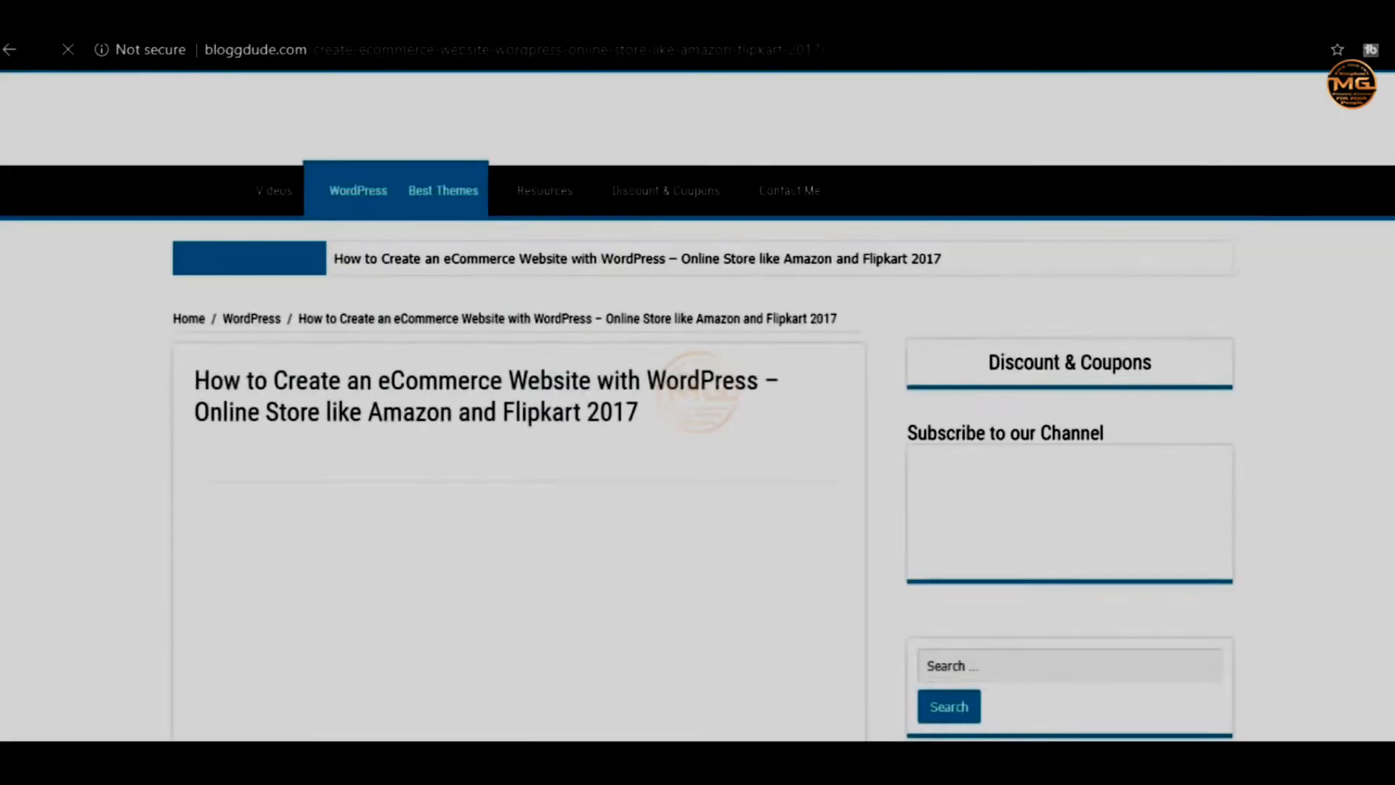
{"action": "scroll", "coordinate": [884, 337], "scroll_direction": "down", "scroll_amount": 10}
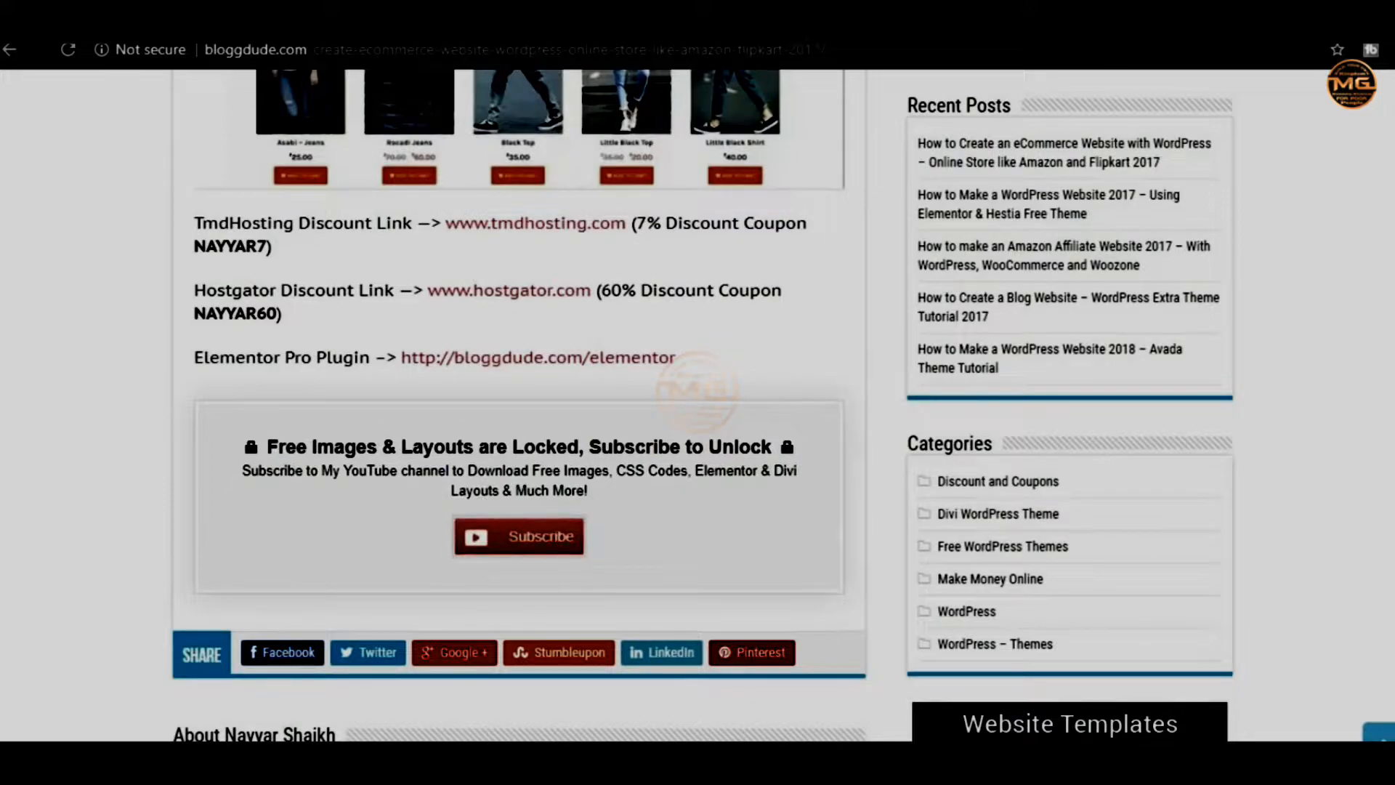
Compare the logged-in post window with the incognito one showing locked downloads
{"action": "mouse_move", "coordinate": [447, 734]}
{"action": "left_click", "coordinate": [195, 732]}
{"action": "left_click", "coordinate": [195, 733]}
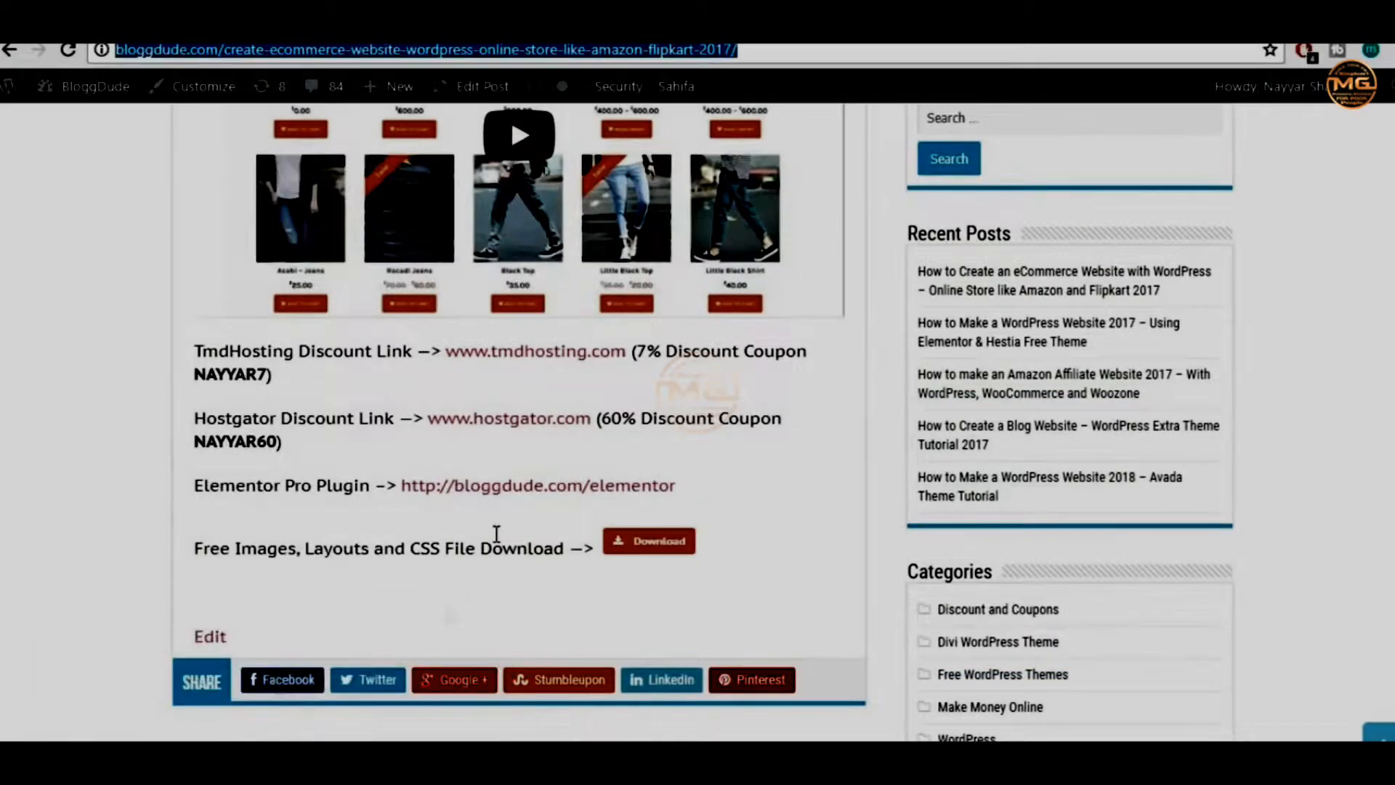
{"action": "left_click", "coordinate": [772, 448]}
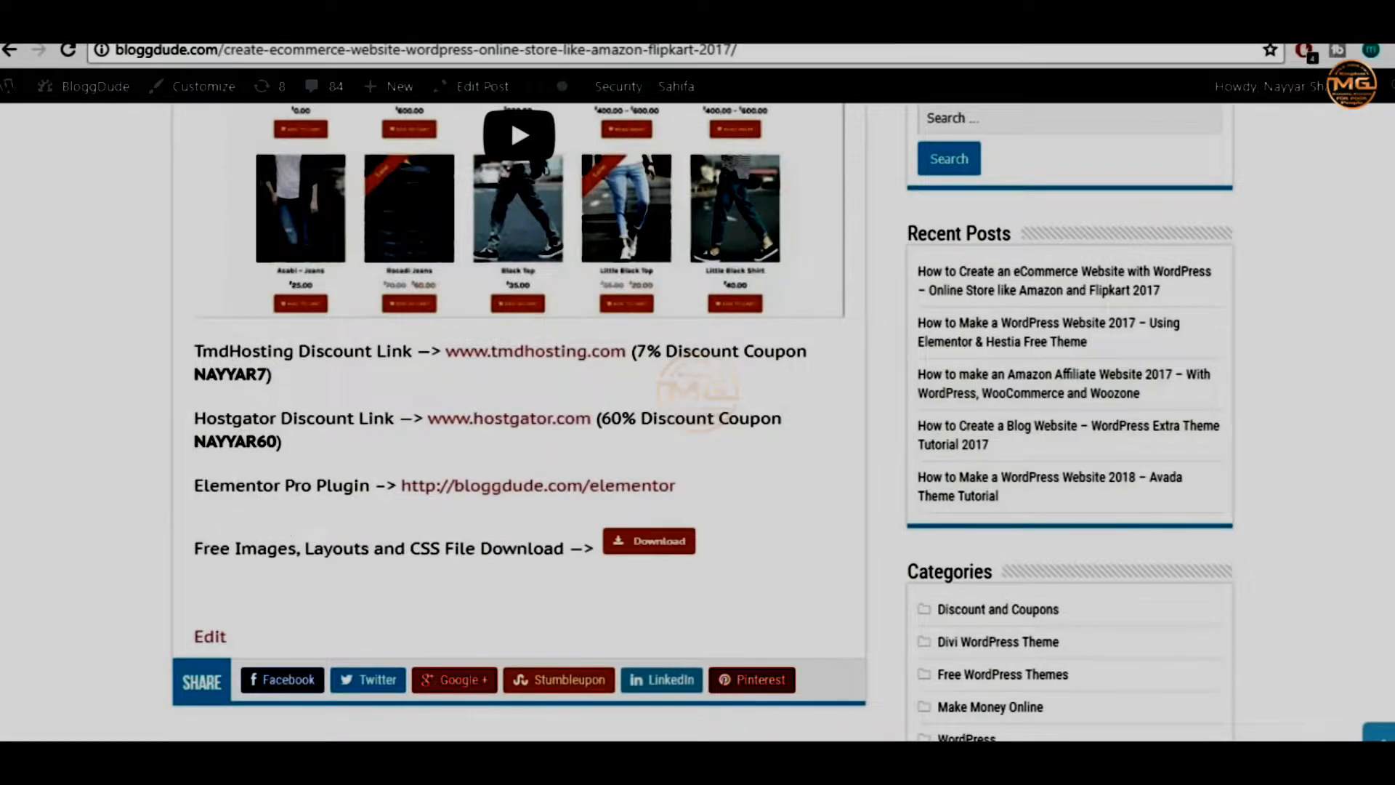
{"action": "left_click", "coordinate": [446, 727]}
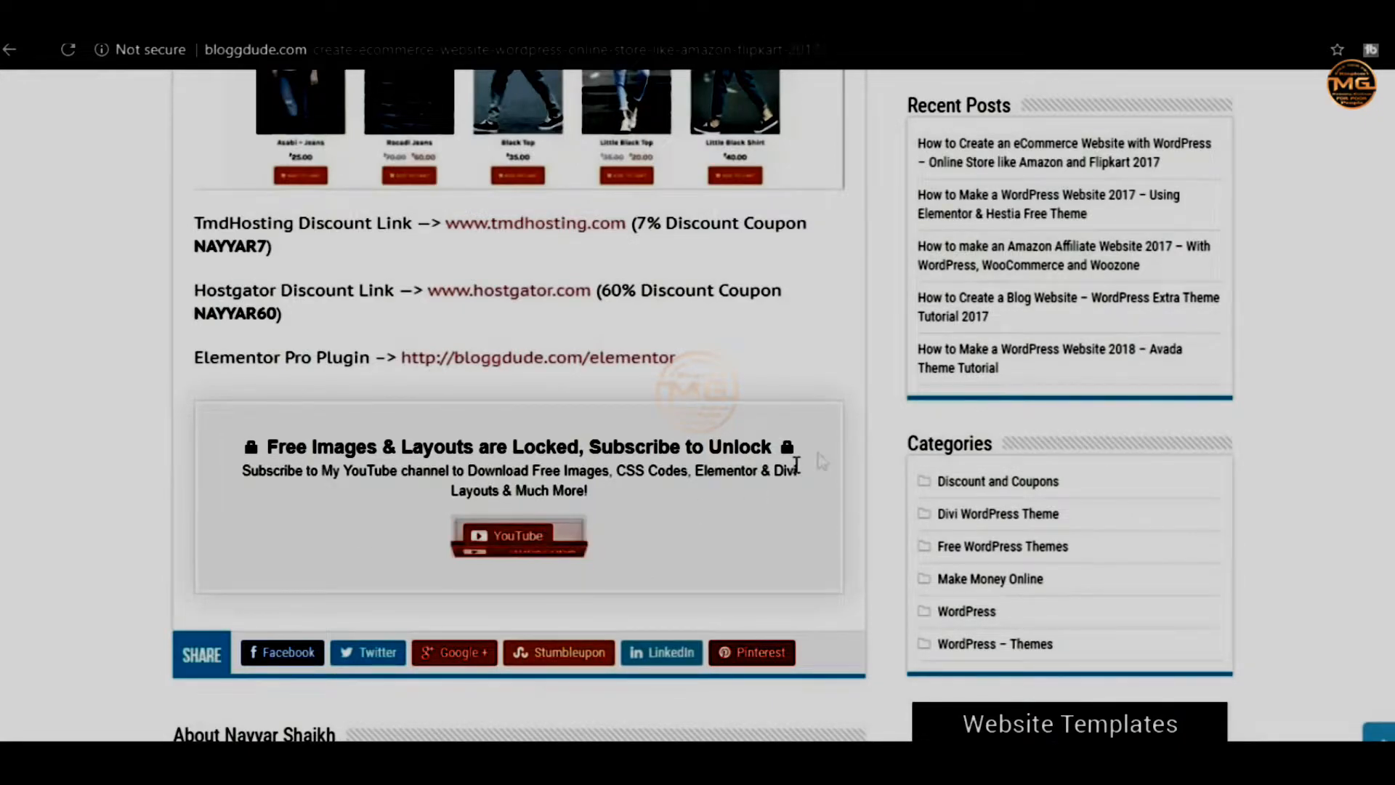
{"action": "mouse_move", "coordinate": [524, 541]}
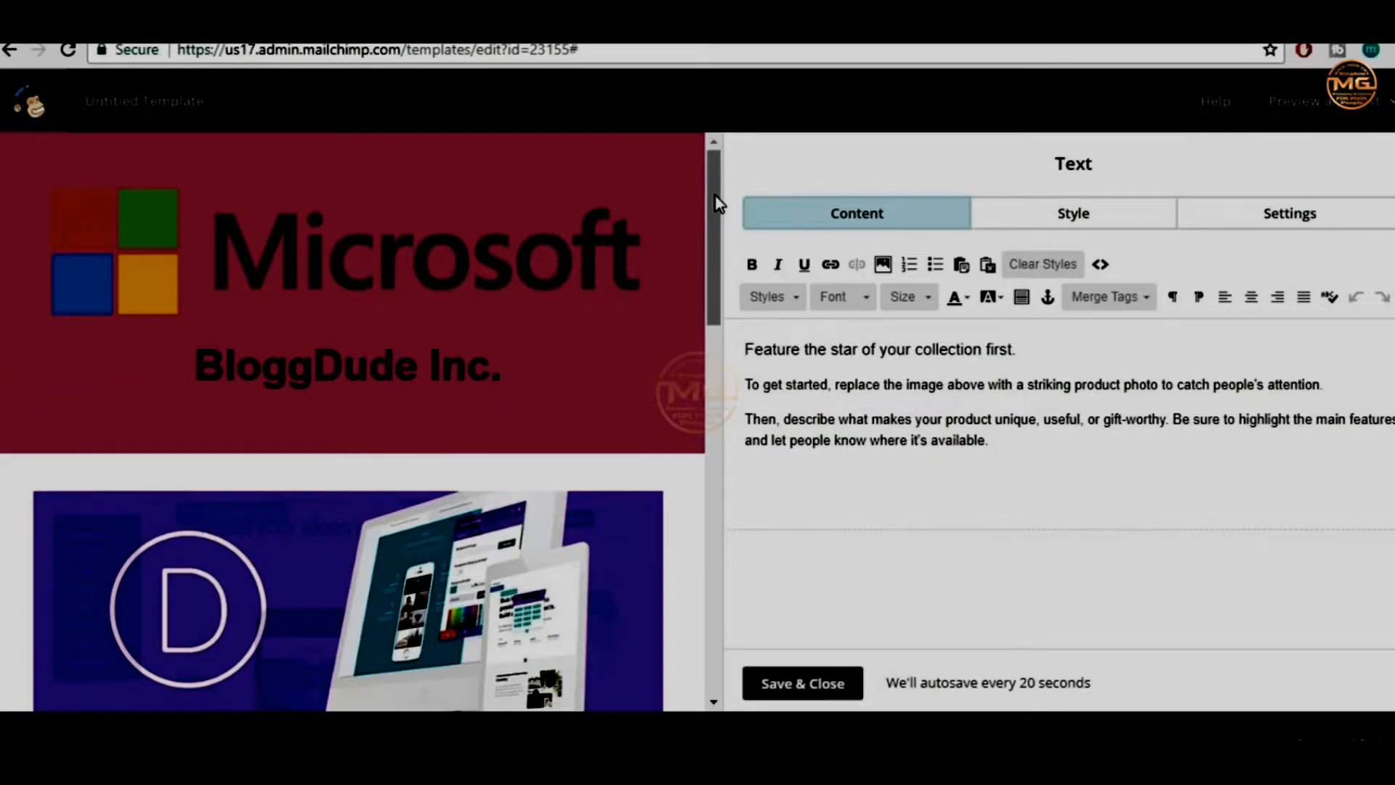
{"action": "left_click_drag", "start_coordinate": [717, 197], "coordinate": [719, 265]}
{"action": "scroll", "coordinate": [669, 349], "scroll_direction": "up", "scroll_amount": 3}
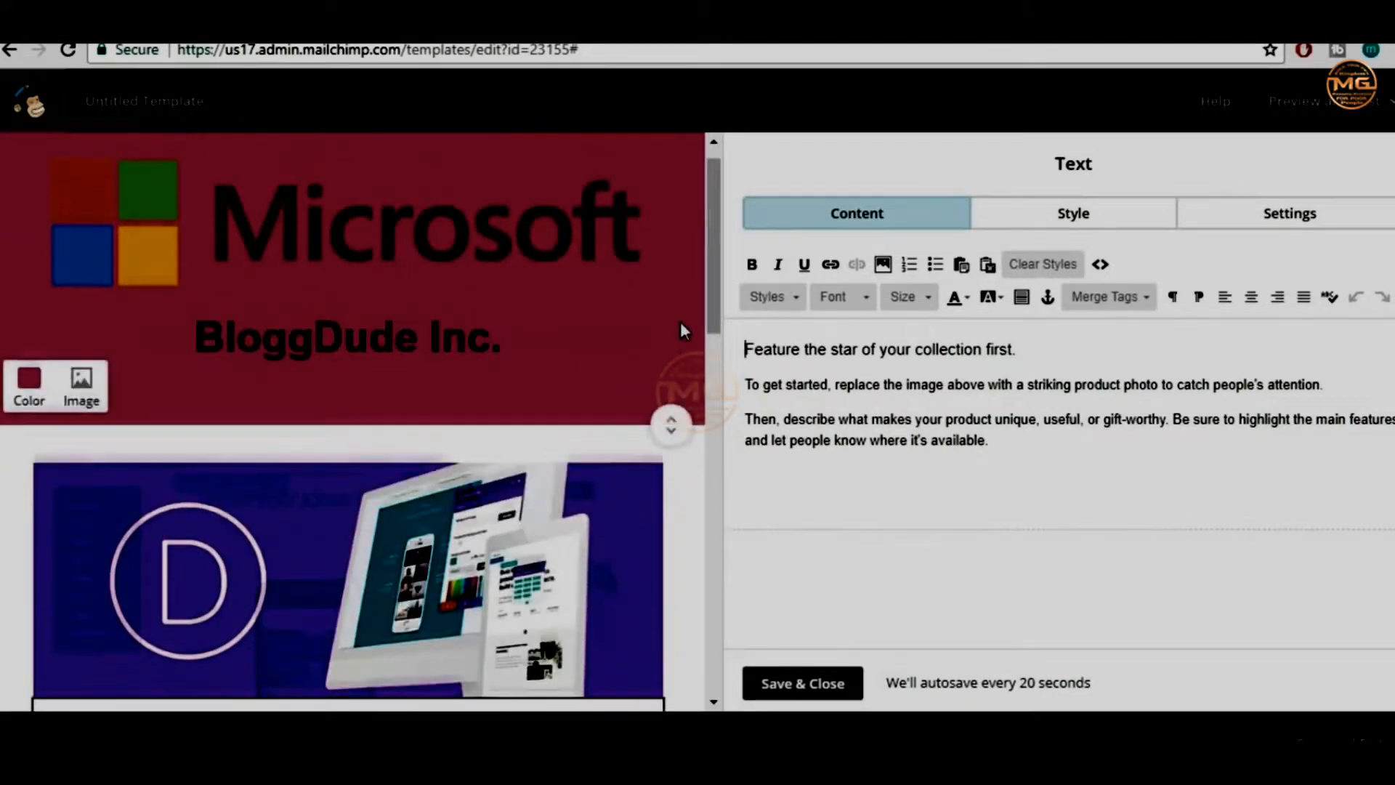
{"action": "scroll", "coordinate": [682, 327], "scroll_direction": "down", "scroll_amount": 3}
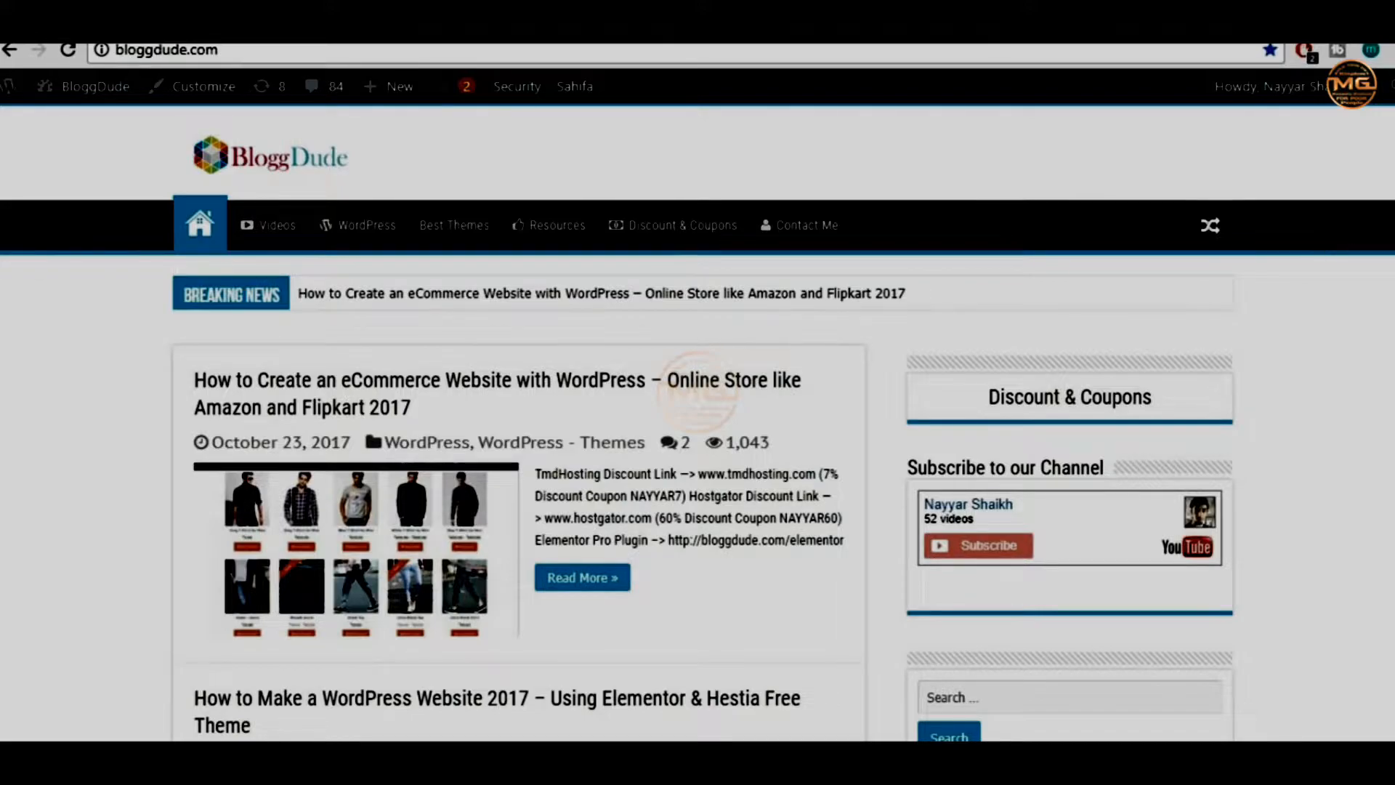
{"action": "scroll", "coordinate": [1312, 247], "scroll_direction": "down", "scroll_amount": 5}
{"action": "scroll", "coordinate": [697, 421], "scroll_direction": "down", "scroll_amount": 7}
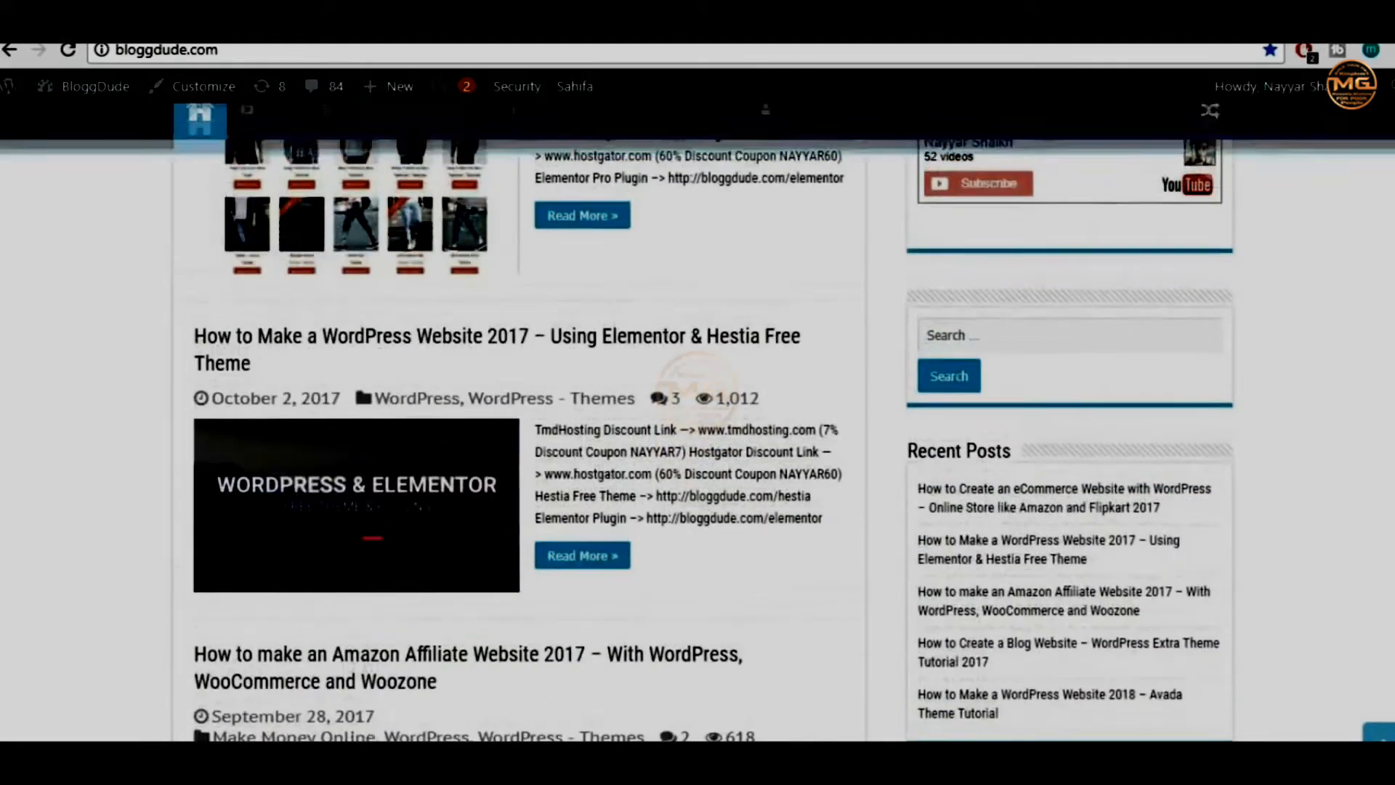
{"action": "scroll", "coordinate": [698, 421], "scroll_direction": "down", "scroll_amount": 7}
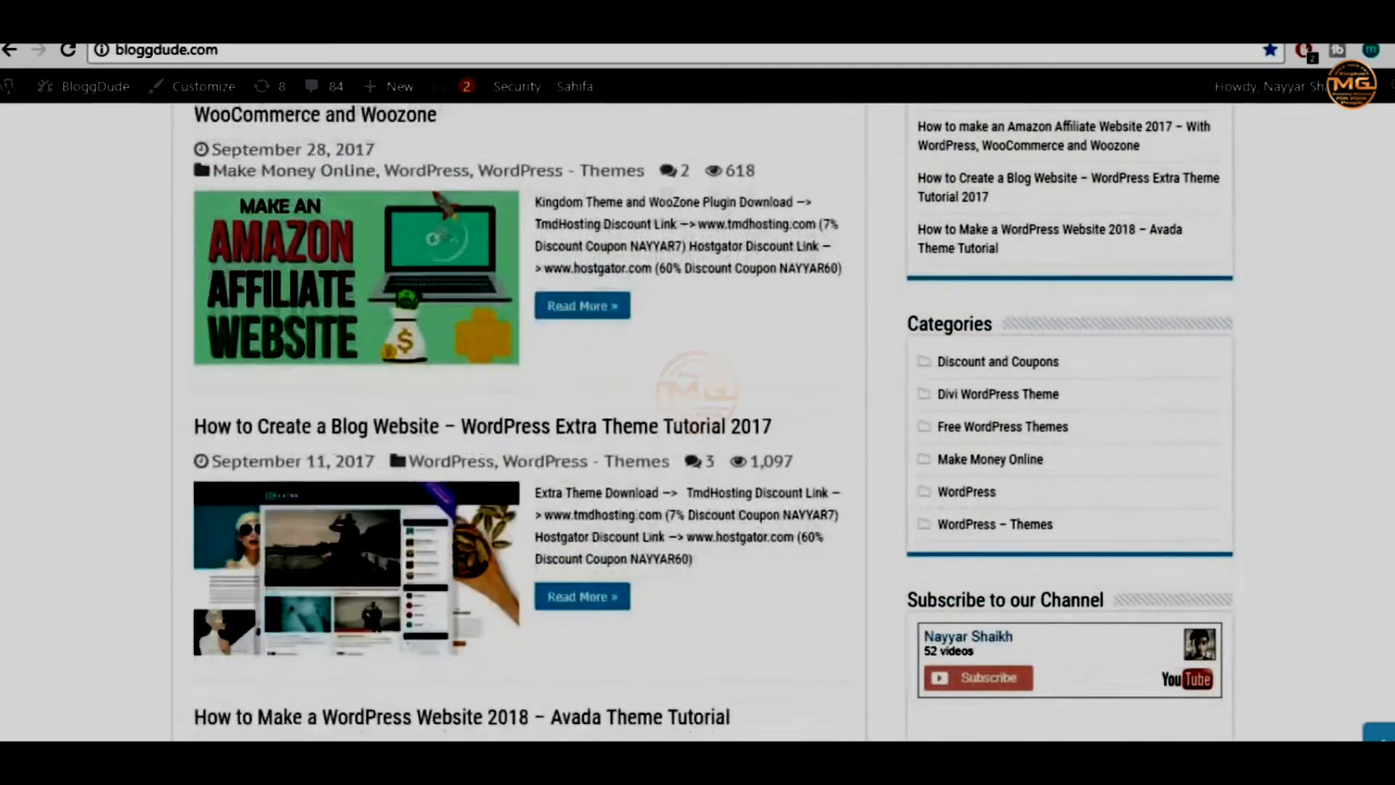
{"action": "scroll", "coordinate": [697, 422], "scroll_direction": "down", "scroll_amount": 9}
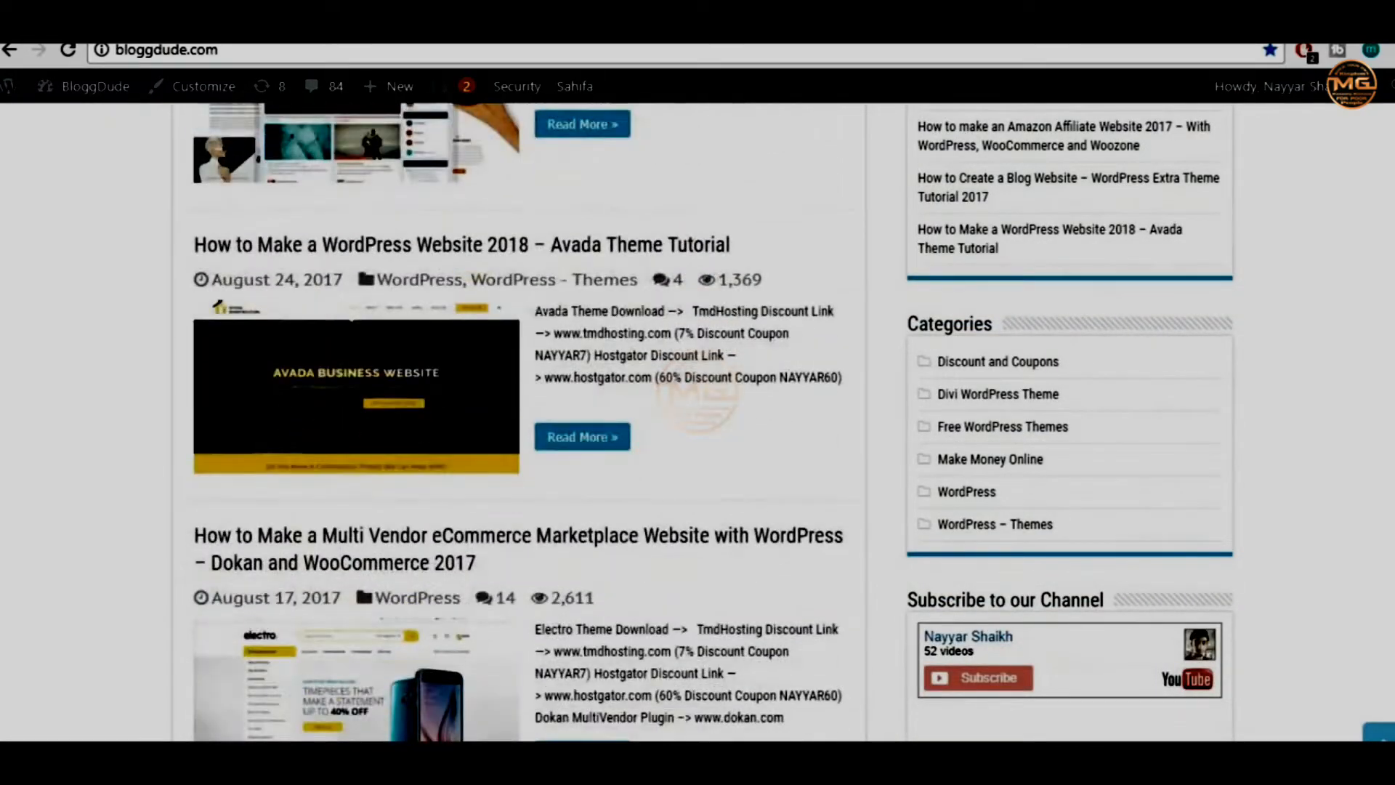
{"action": "scroll", "coordinate": [796, 174], "scroll_direction": "down", "scroll_amount": 1}
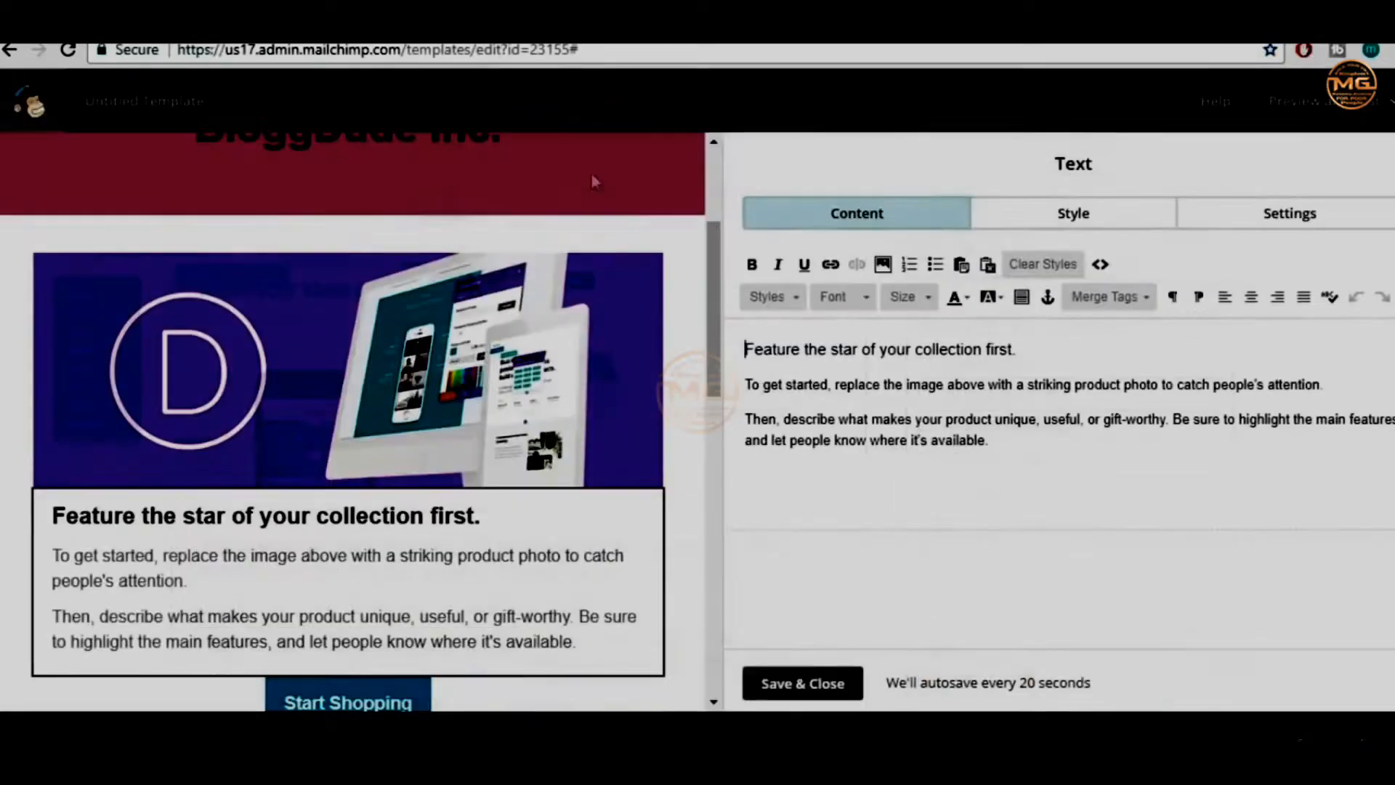
Retype the placeholder heading as 'Get Premium Divi Layouts for Free!!', fixing a false start
{"action": "mouse_move", "coordinate": [487, 325]}
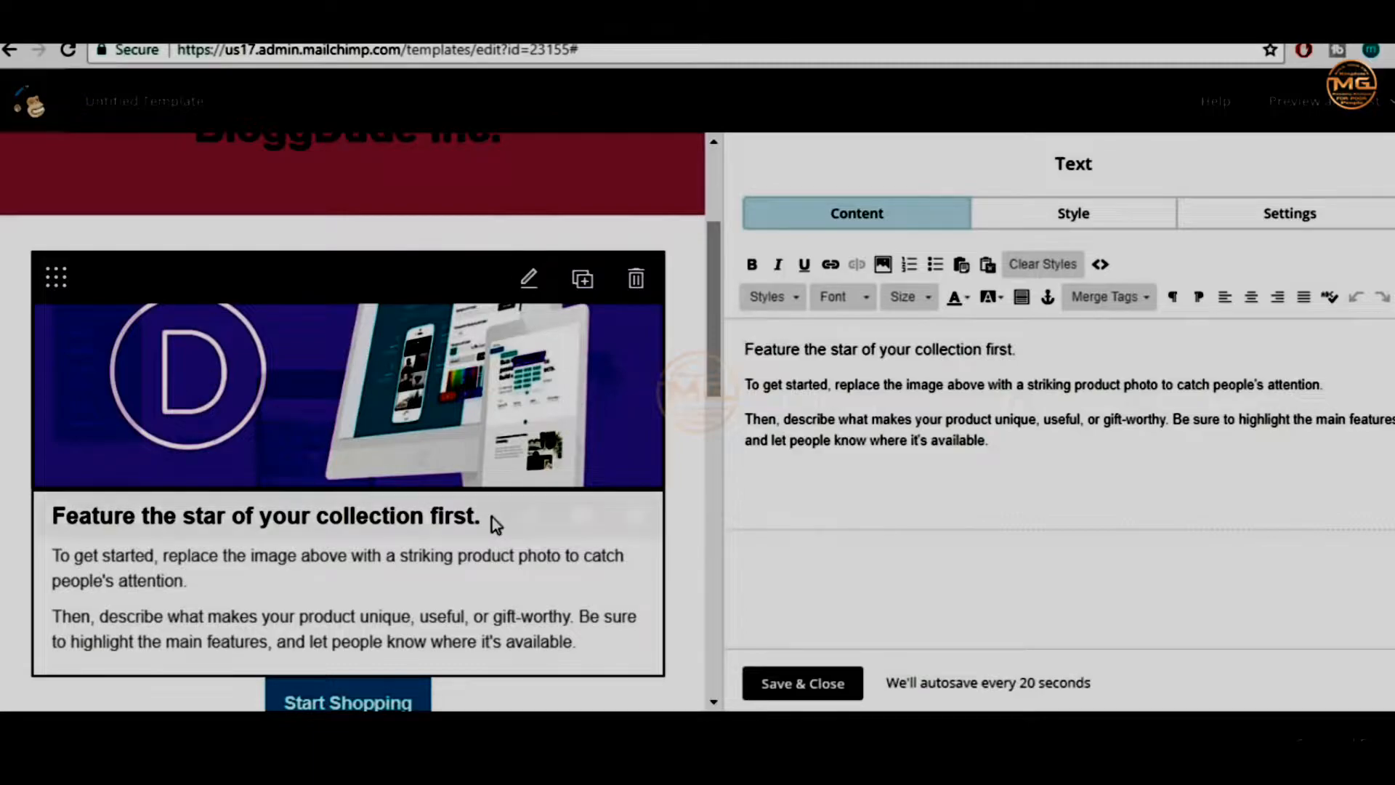
{"action": "mouse_move", "coordinate": [414, 574]}
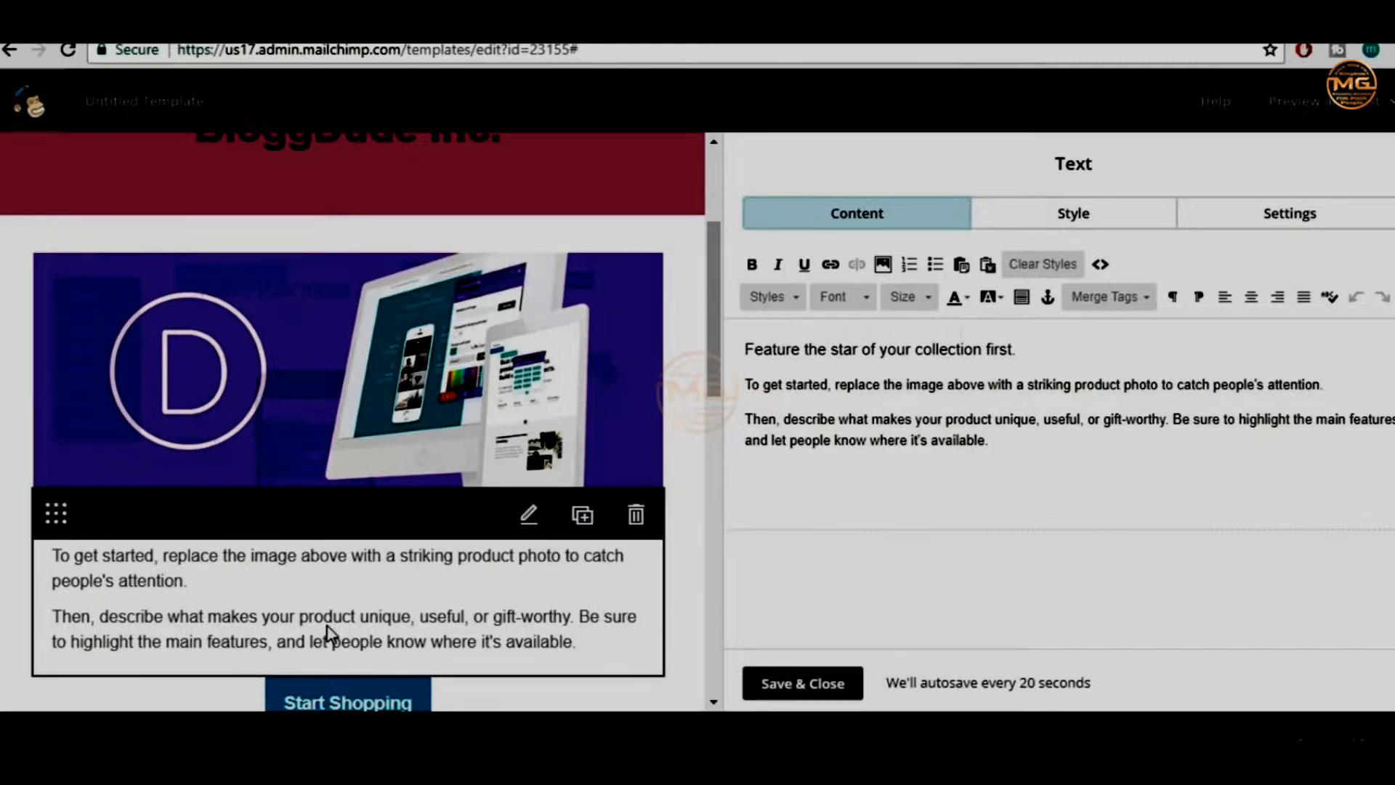
{"action": "left_click_drag", "start_coordinate": [1046, 340], "coordinate": [735, 329]}
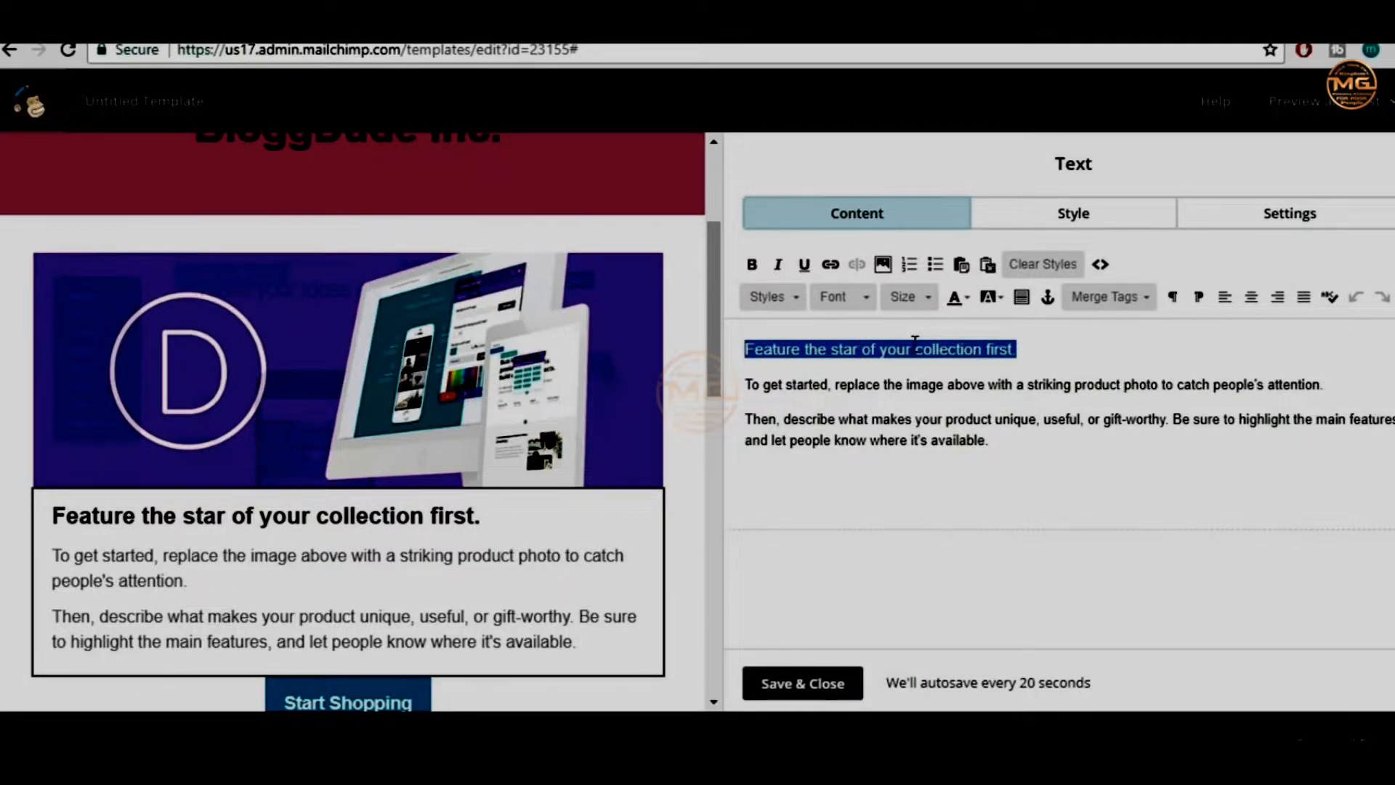
{"action": "type", "text": "Free Pre"}
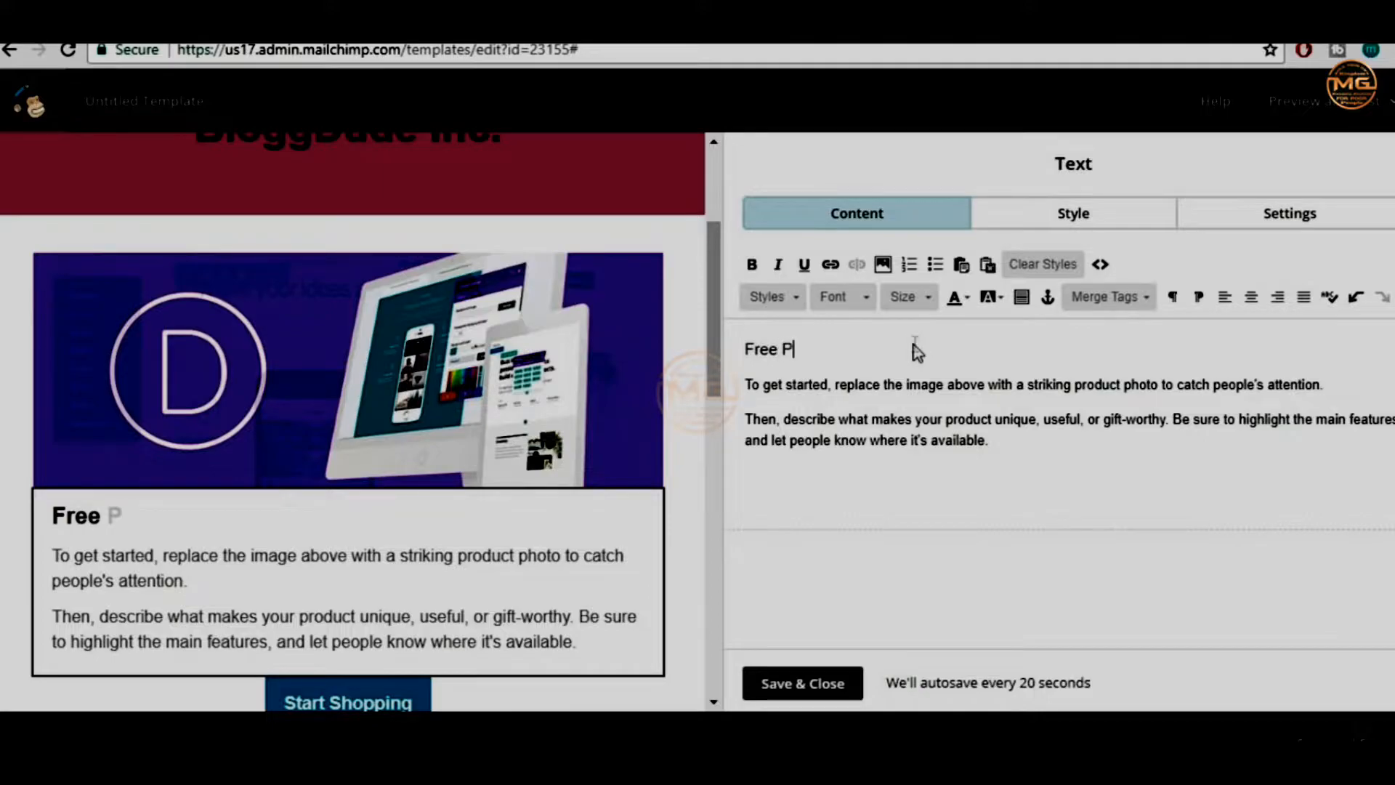
{"action": "key", "text": "BackSpace"}
{"action": "key", "text": "BackSpace"}
{"action": "key", "text": "BackSpace"}
{"action": "key", "text": "BackSpace"}
{"action": "key", "text": "BackSpace"}
{"action": "key", "text": "BackSpace"}
{"action": "key", "text": "BackSpace"}
{"action": "key", "text": "BackSpace"}
{"action": "type", "text": "Get "}
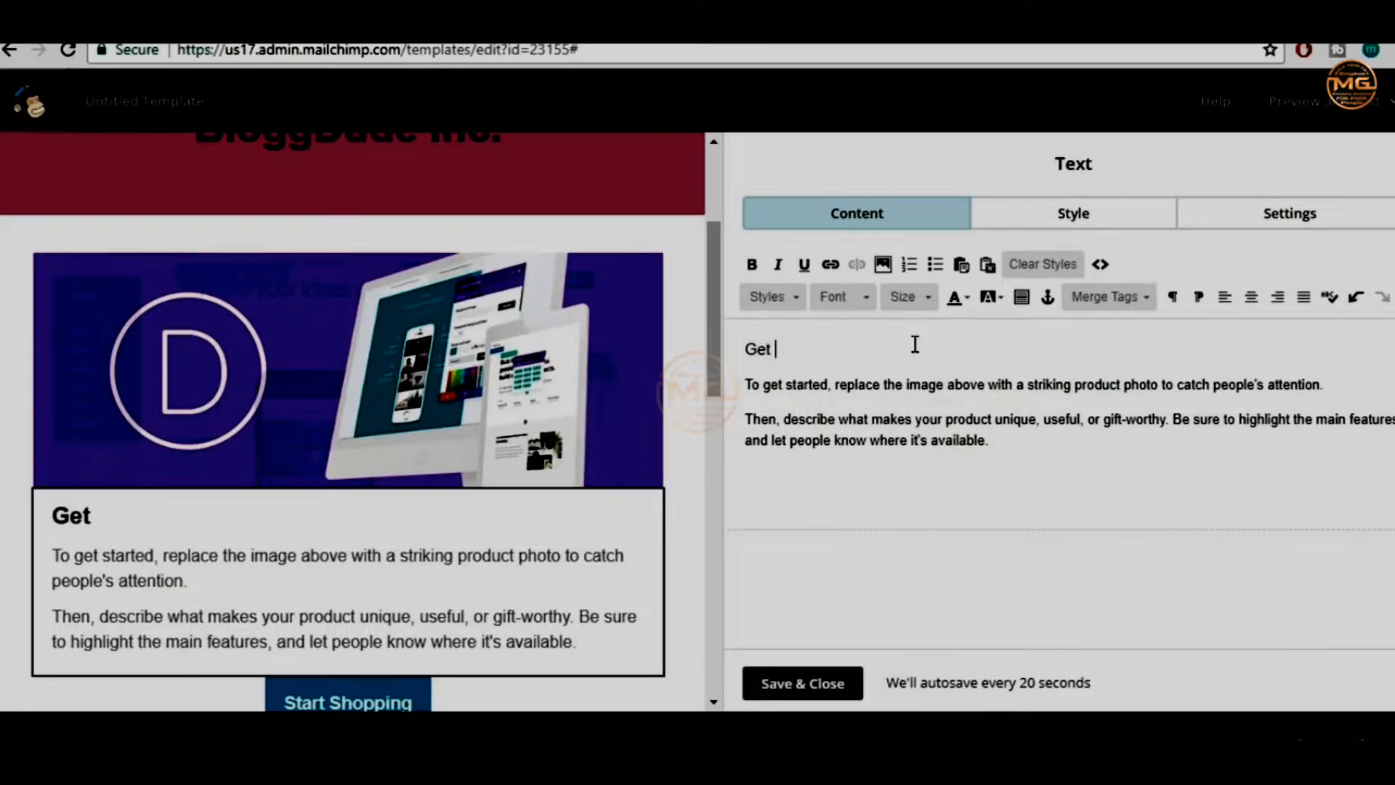
{"action": "type", "text": "Premium D"}
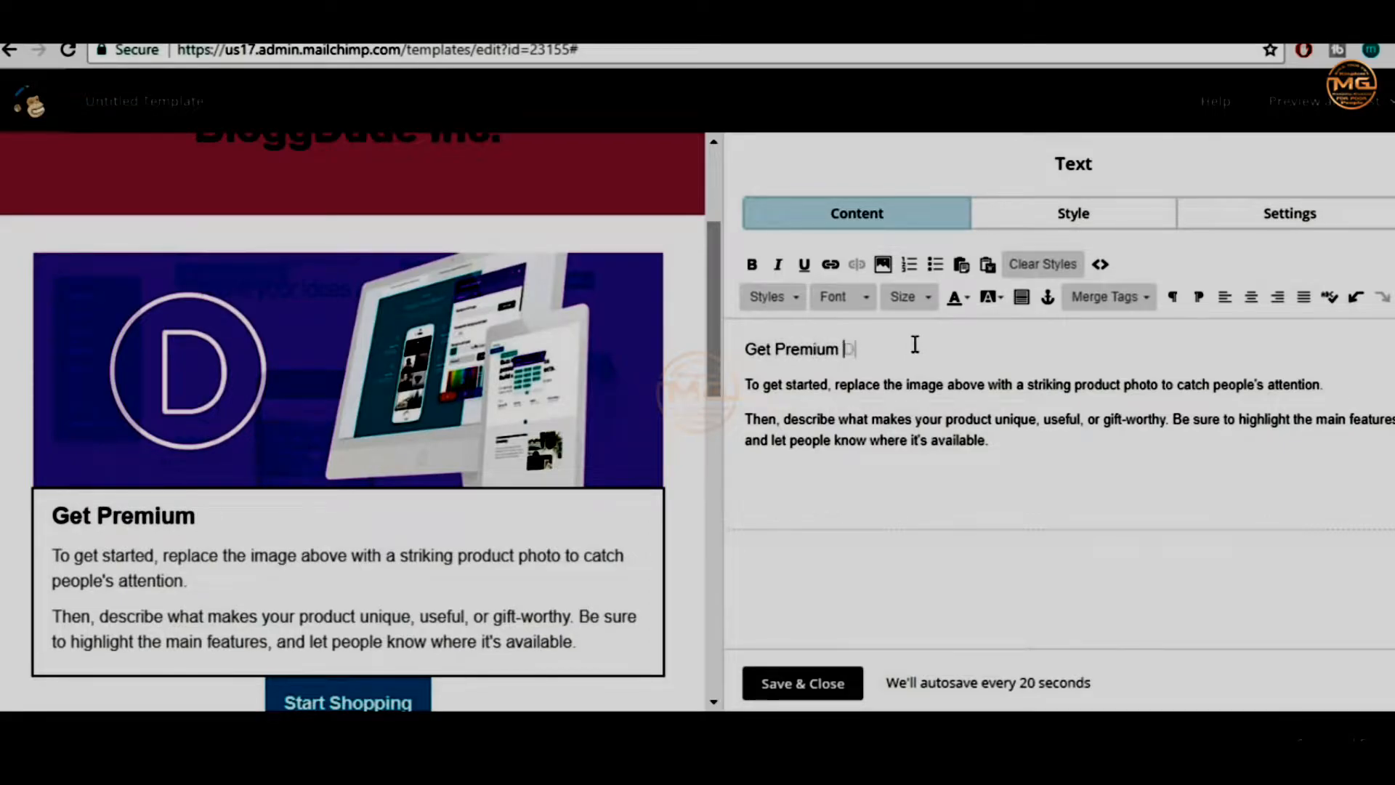
{"action": "type", "text": "ivi Layo"}
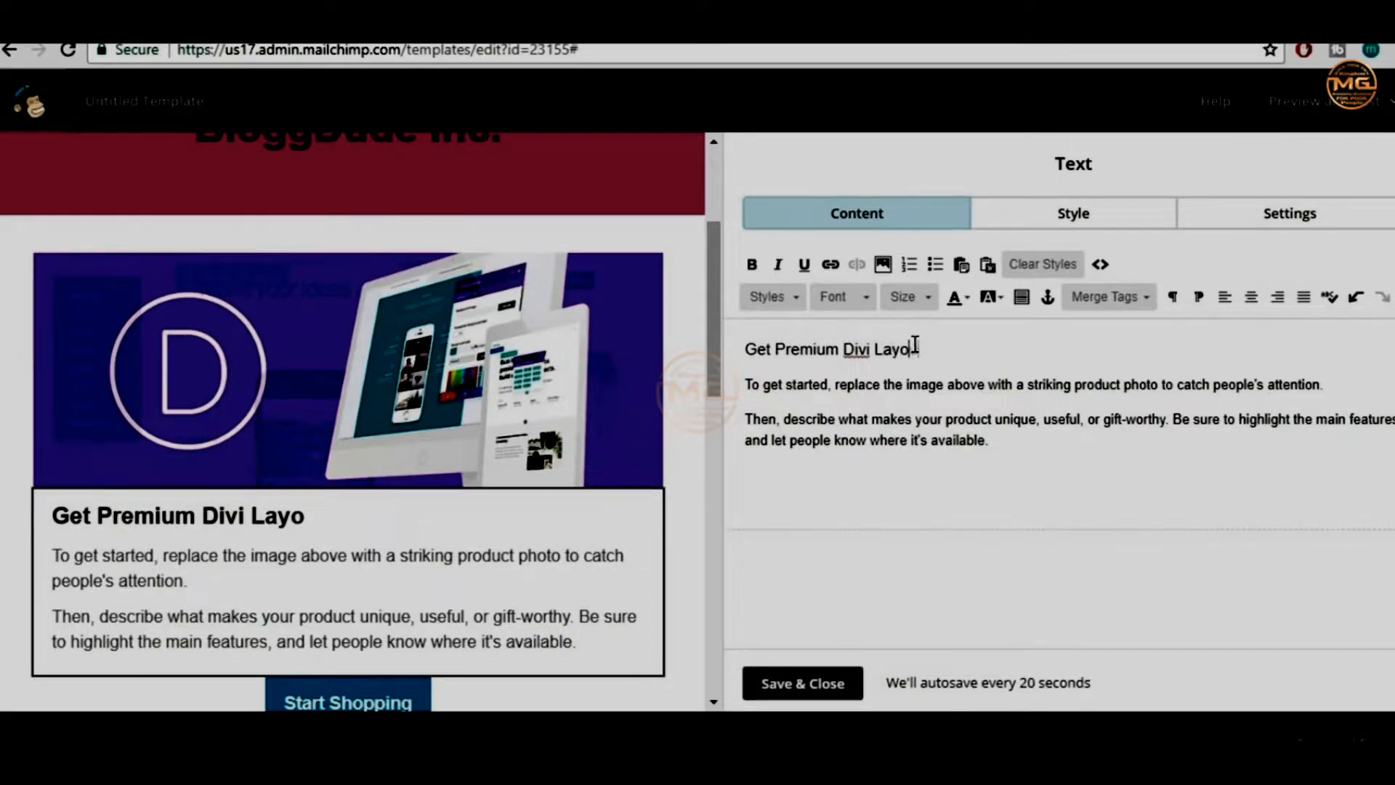
{"action": "type", "text": "uts for Free!!"}
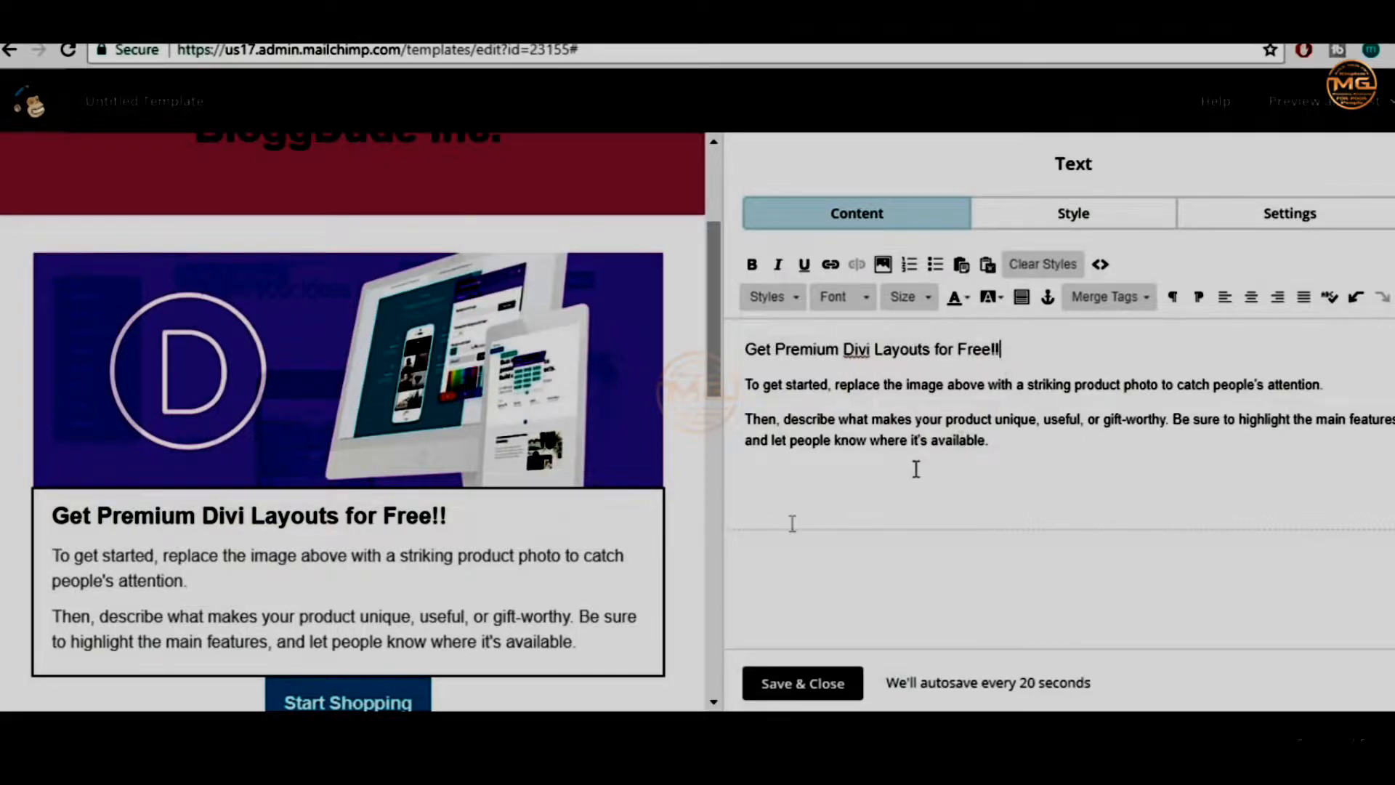
{"action": "mouse_move", "coordinate": [477, 489]}
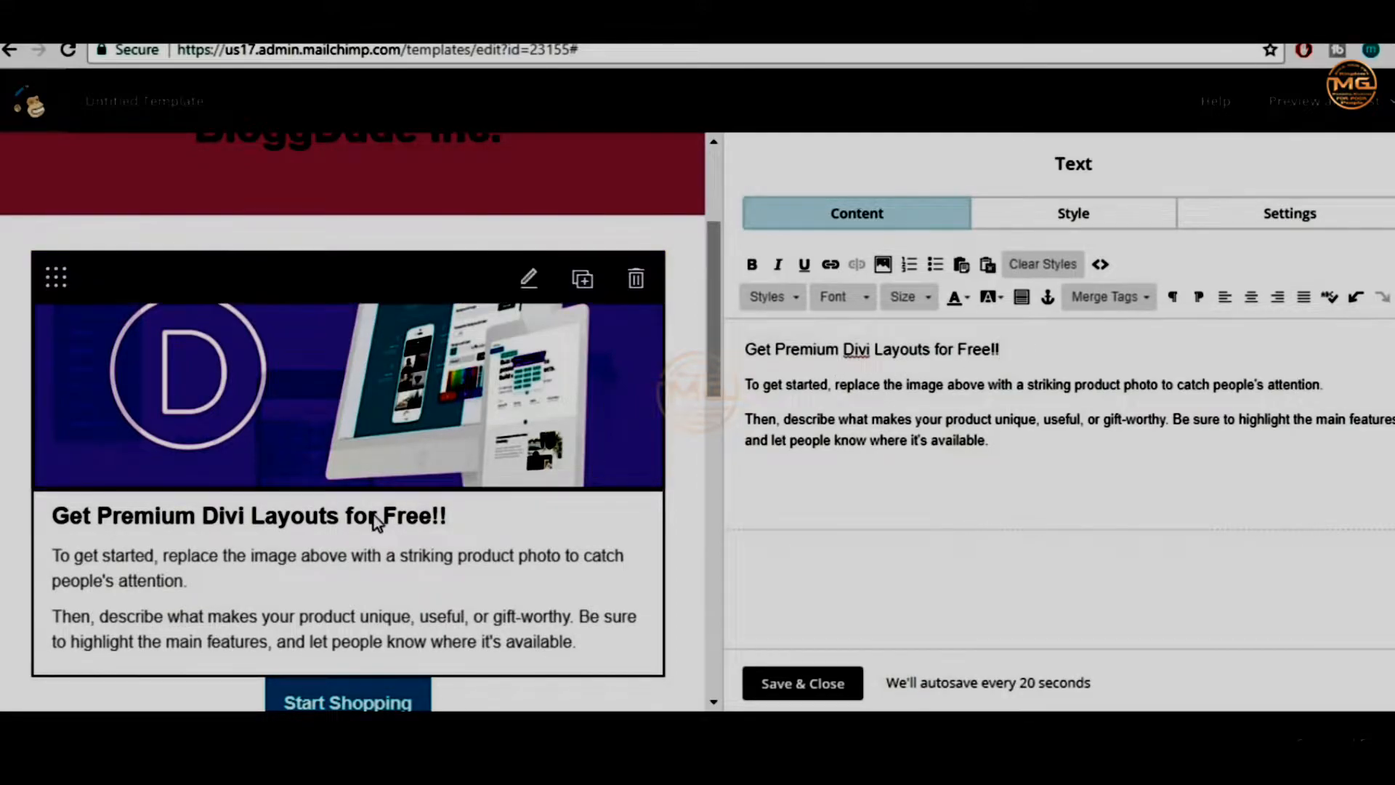
{"action": "left_click_drag", "start_coordinate": [774, 347], "coordinate": [941, 347]}
{"action": "left_click", "coordinate": [940, 347]}
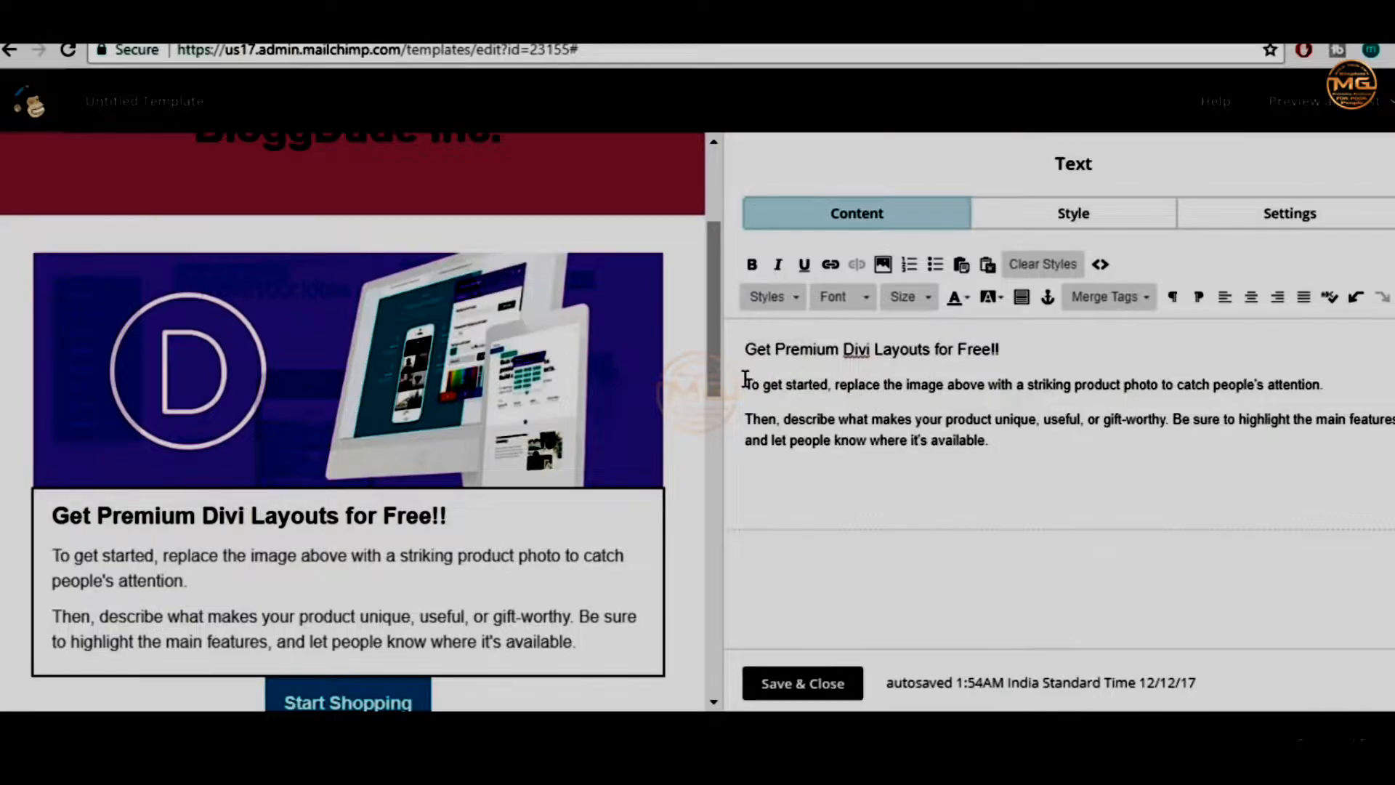
Delete both placeholder body paragraphs and type 'Get the', correcting the typo
{"action": "left_click_drag", "start_coordinate": [749, 379], "coordinate": [1032, 445]}
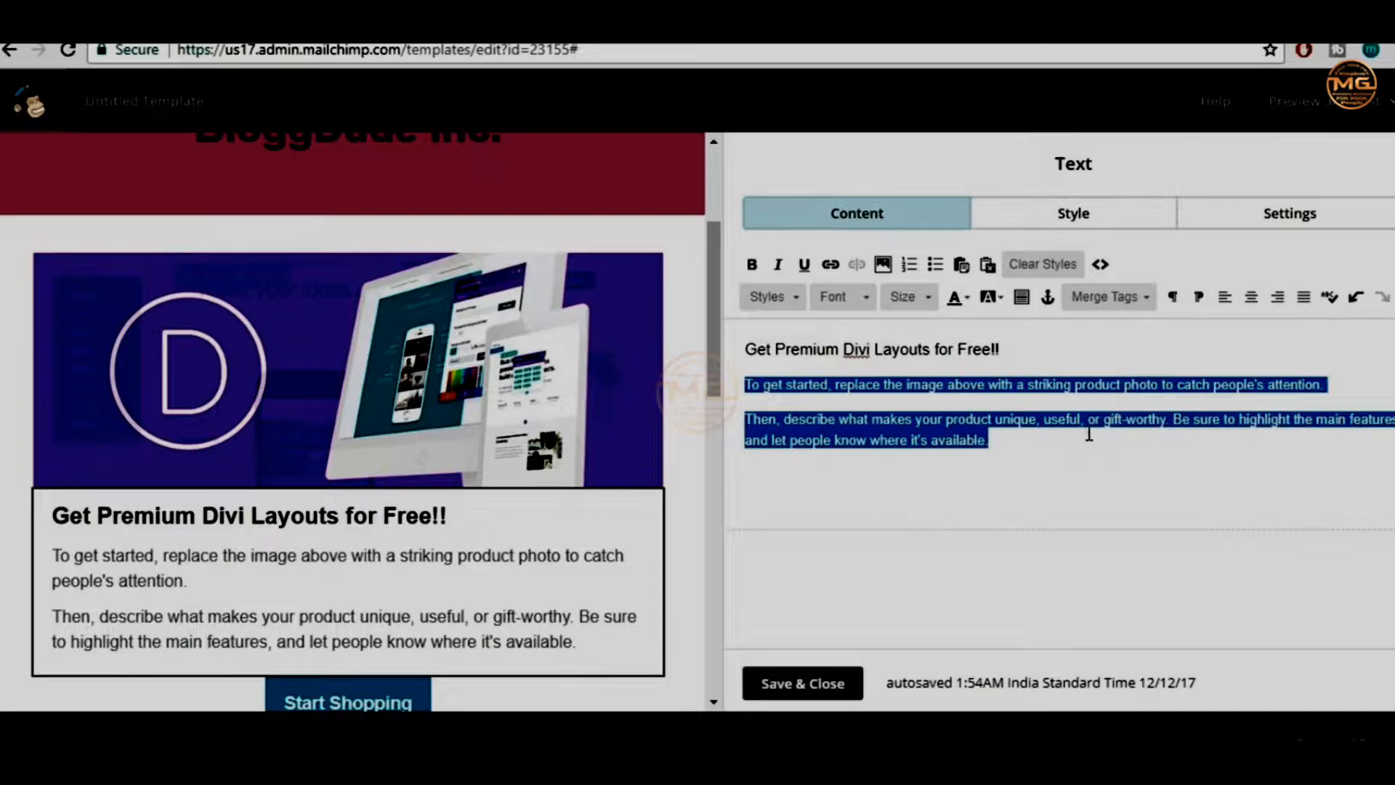
{"action": "key", "text": "Delete"}
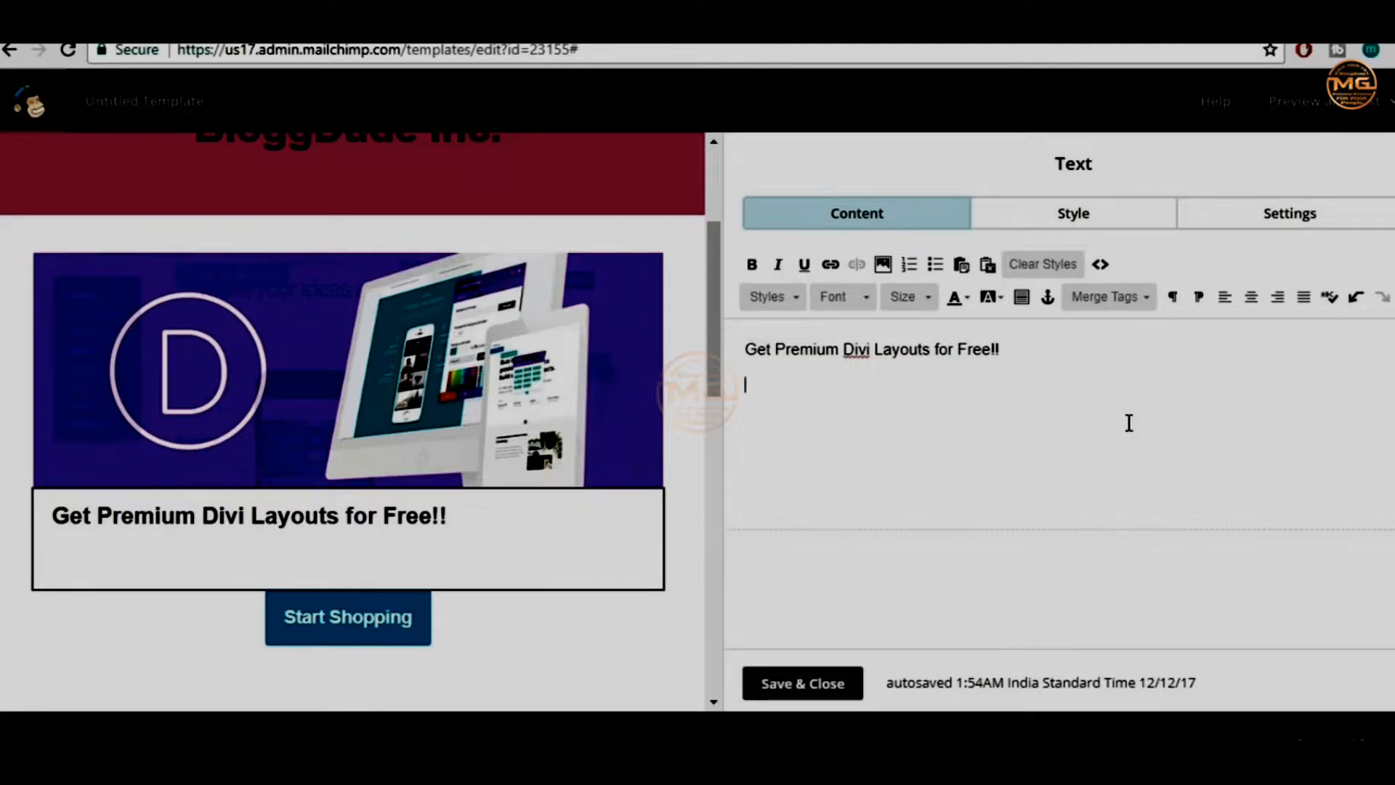
{"action": "type", "text": "Get teh"}
{"action": "key", "text": "BackSpace"}
{"action": "key", "text": "BackSpace"}
{"action": "type", "text": "he"}
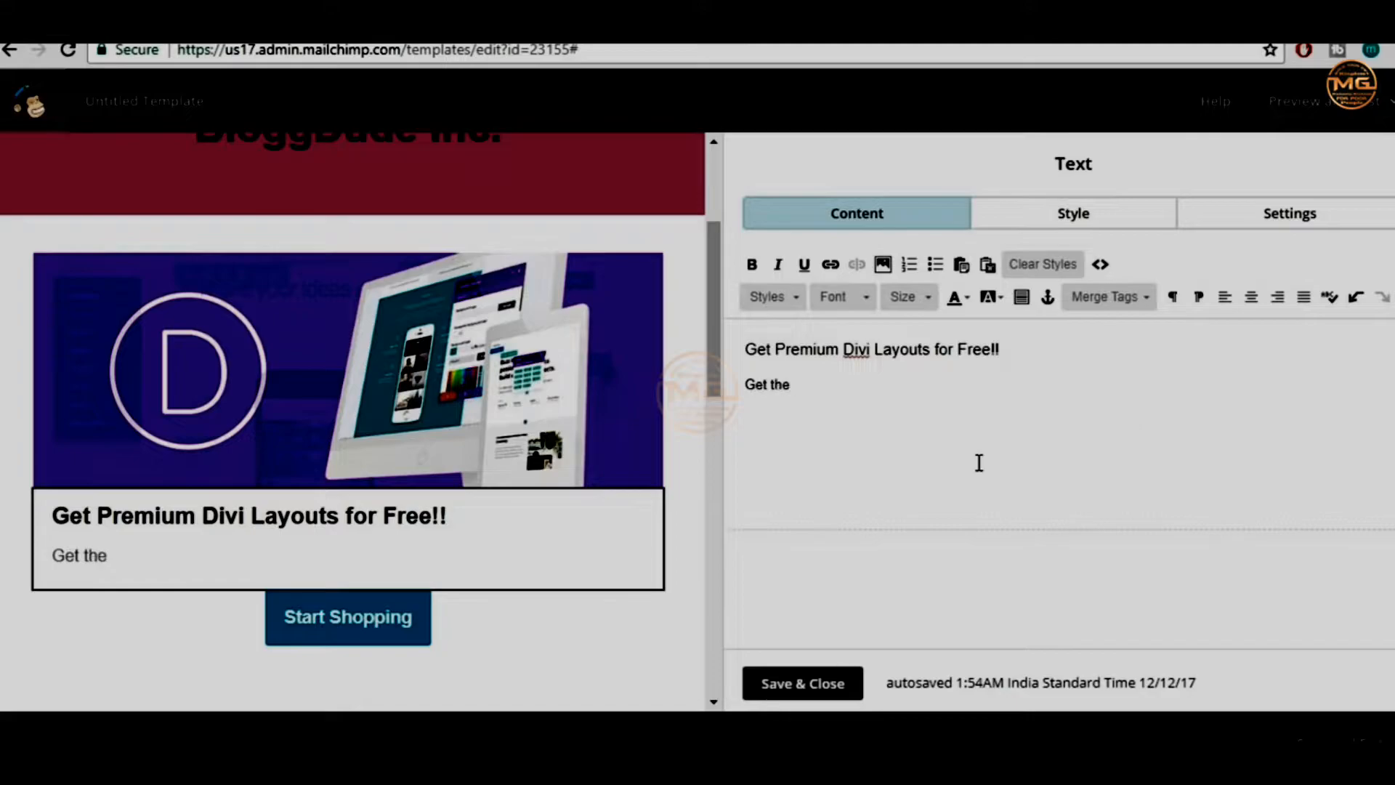
Open lipsum.com in a new tab, then select the heading and 'Get the' line
{"action": "key", "text": "ctrl+t"}
{"action": "type", "text": "lips"}
{"action": "key", "text": "Return"}
{"action": "left_click_drag", "start_coordinate": [1109, 357], "coordinate": [754, 322]}
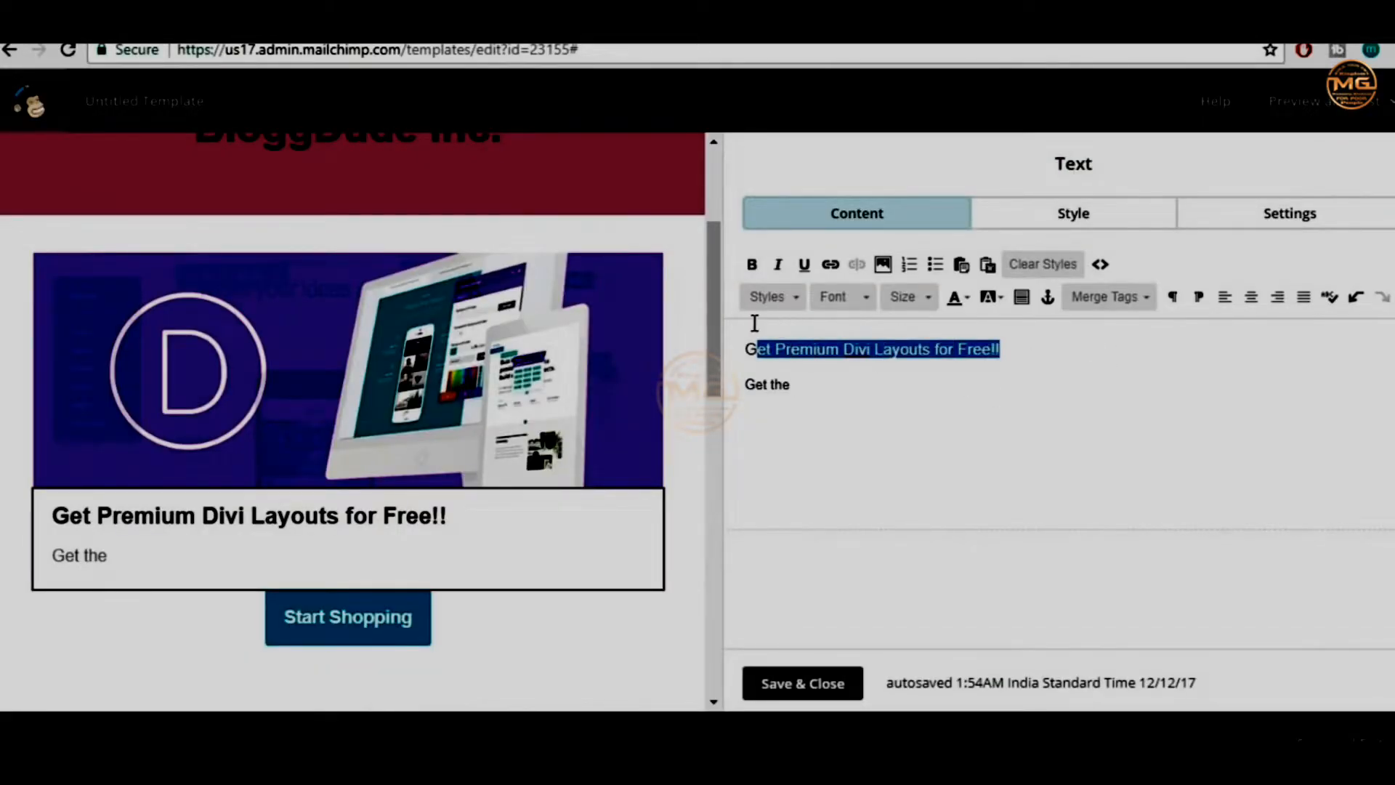
{"action": "left_click_drag", "start_coordinate": [796, 383], "coordinate": [748, 371]}
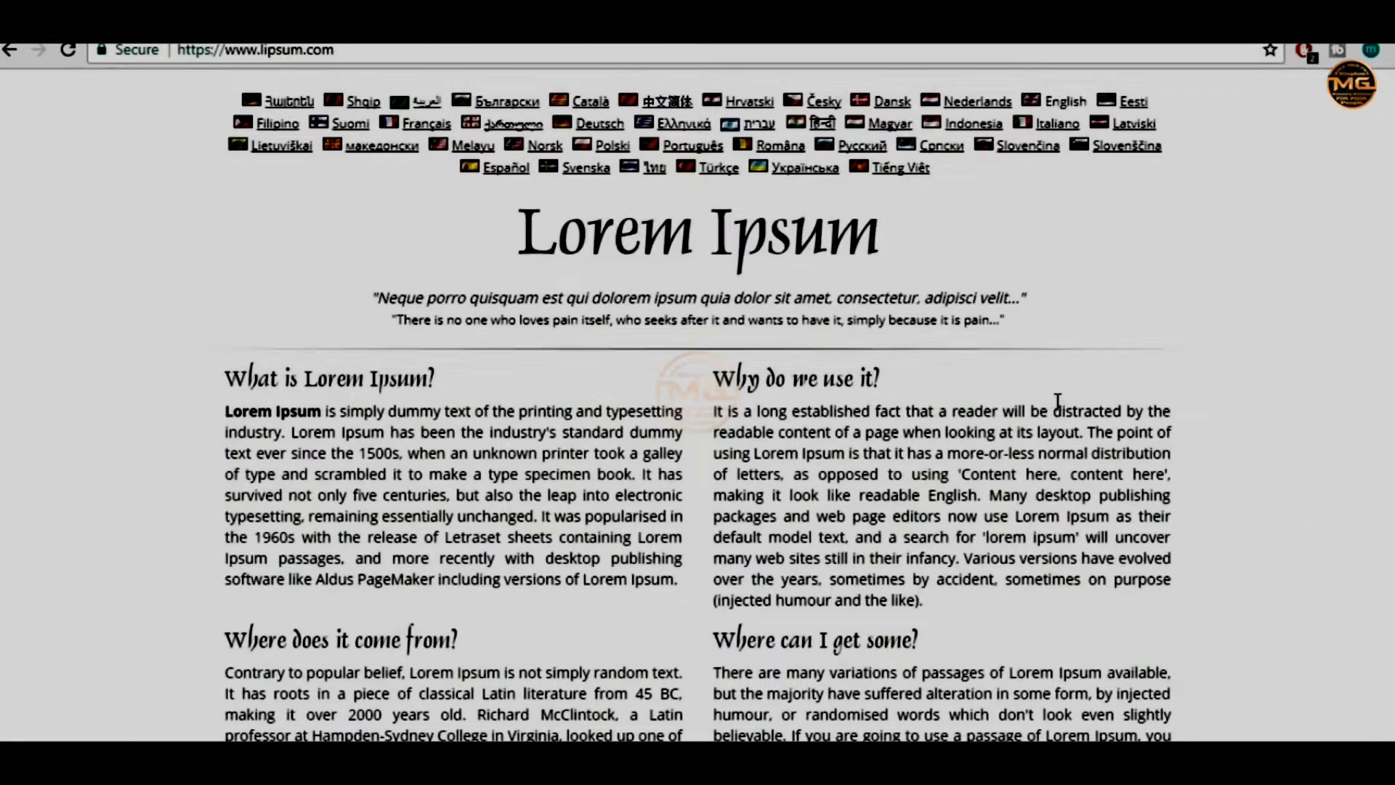
Generate Lorem Ipsum and paste the first paragraph's opening lines under the promo heading
{"action": "scroll", "coordinate": [1057, 401], "scroll_direction": "down", "scroll_amount": 7}
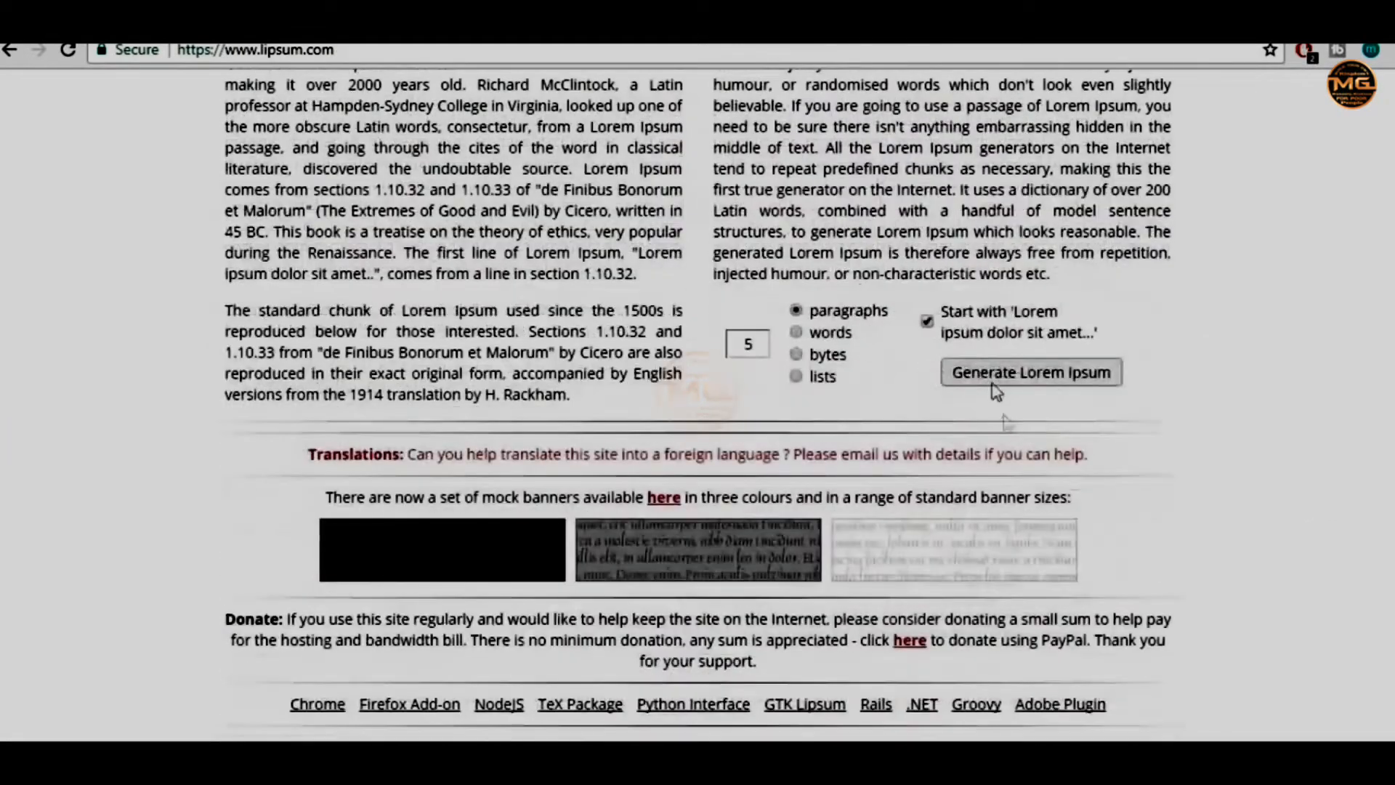
{"action": "left_click", "coordinate": [1015, 378]}
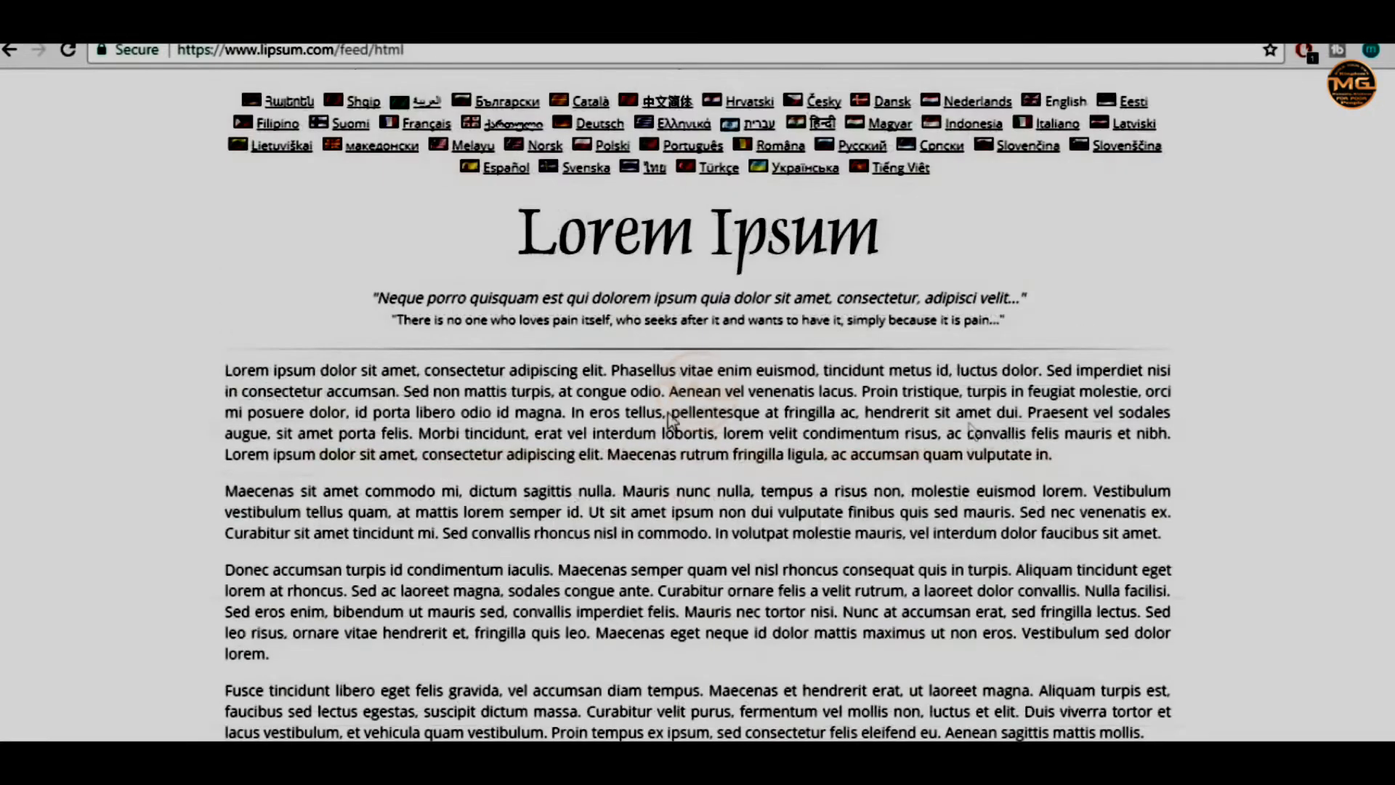
{"action": "left_click_drag", "start_coordinate": [227, 372], "coordinate": [401, 384]}
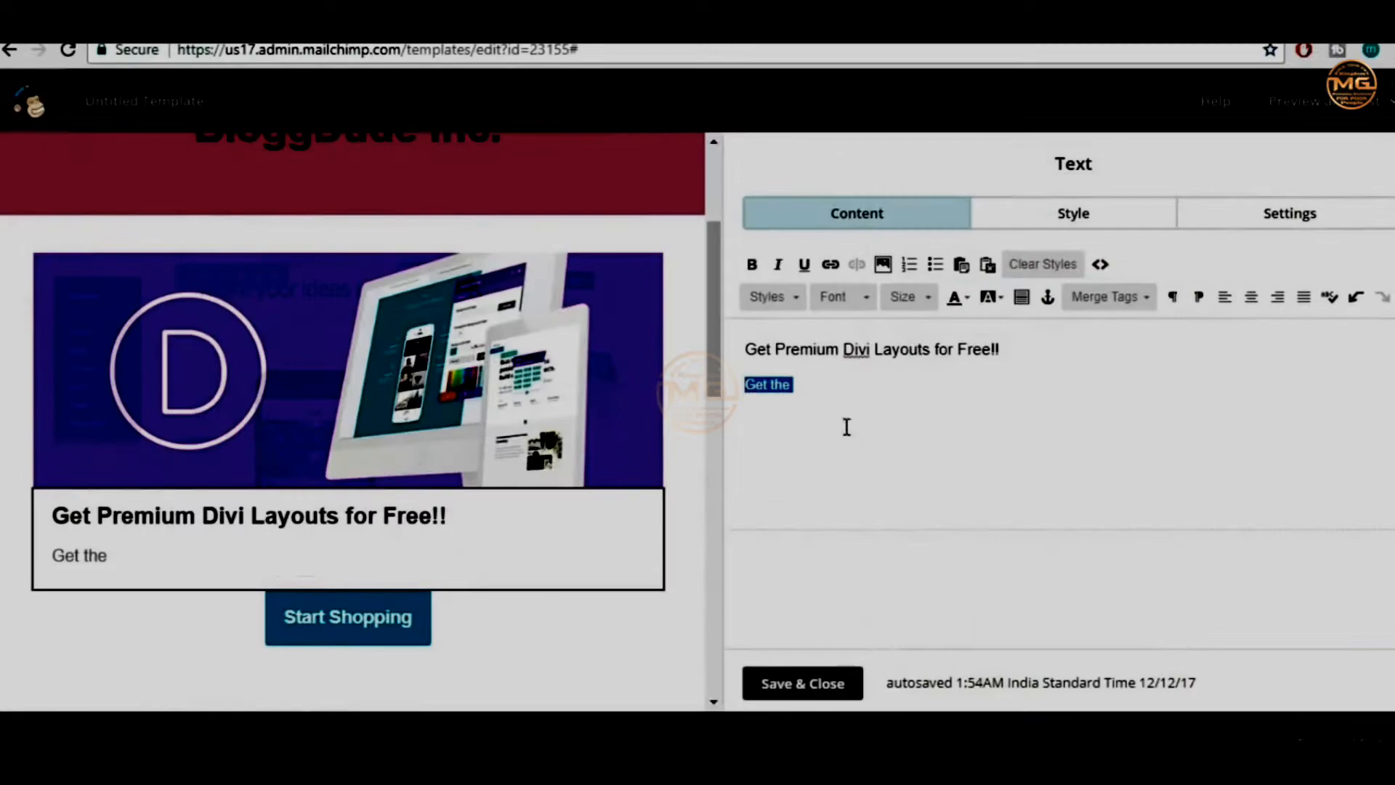
{"action": "type", "text": "Lorem ipsum dolor sit amet, consectetur adipiscing elit. Phasellus vitae enim euismod, tincidunt metus id, luctus dolor. Sed imperdiet nisi in consectetur accumsan."}
{"action": "mouse_move", "coordinate": [356, 613]}
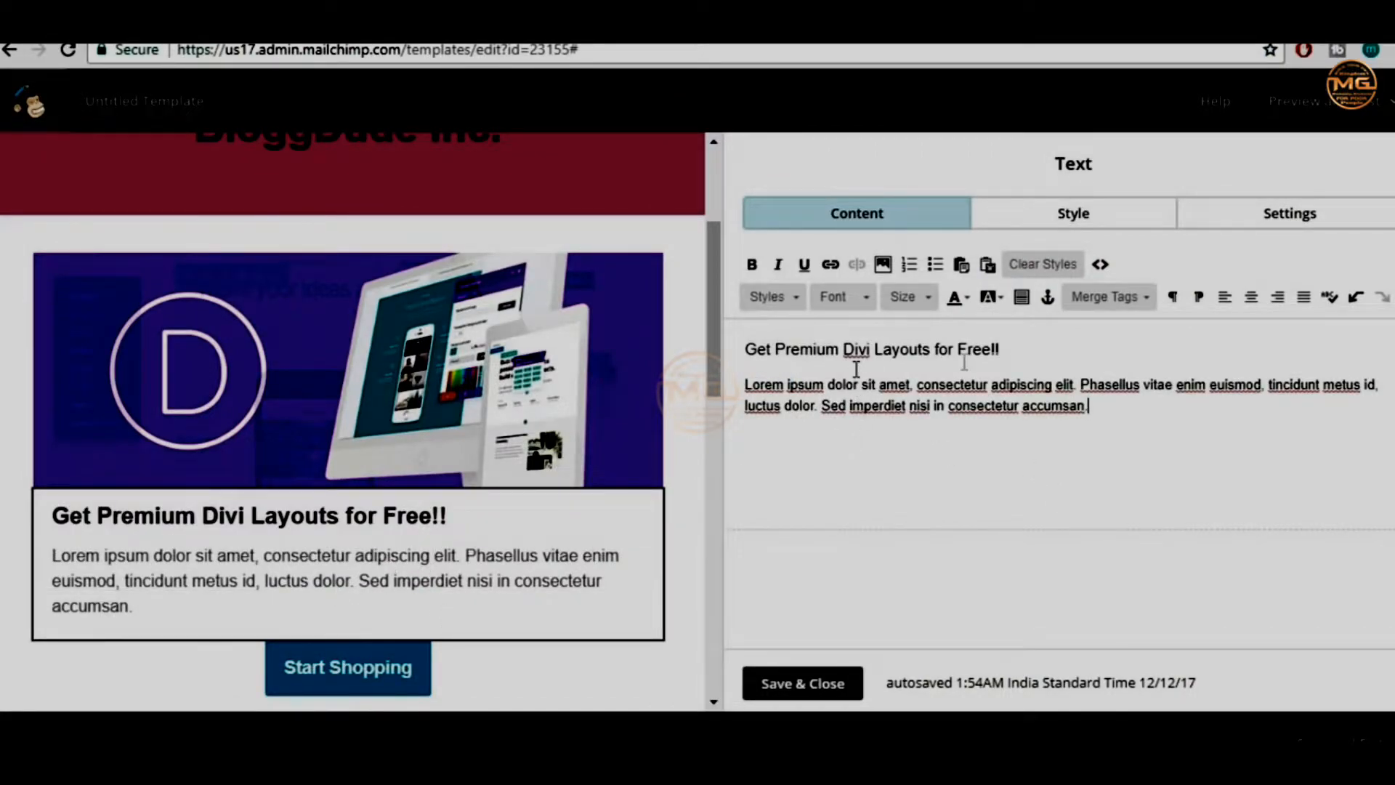
Relabel the promo button from 'Start Shopping' to 'Get it Now!!'
{"action": "mouse_move", "coordinate": [258, 601]}
{"action": "scroll", "coordinate": [391, 581], "scroll_direction": "down", "scroll_amount": 2}
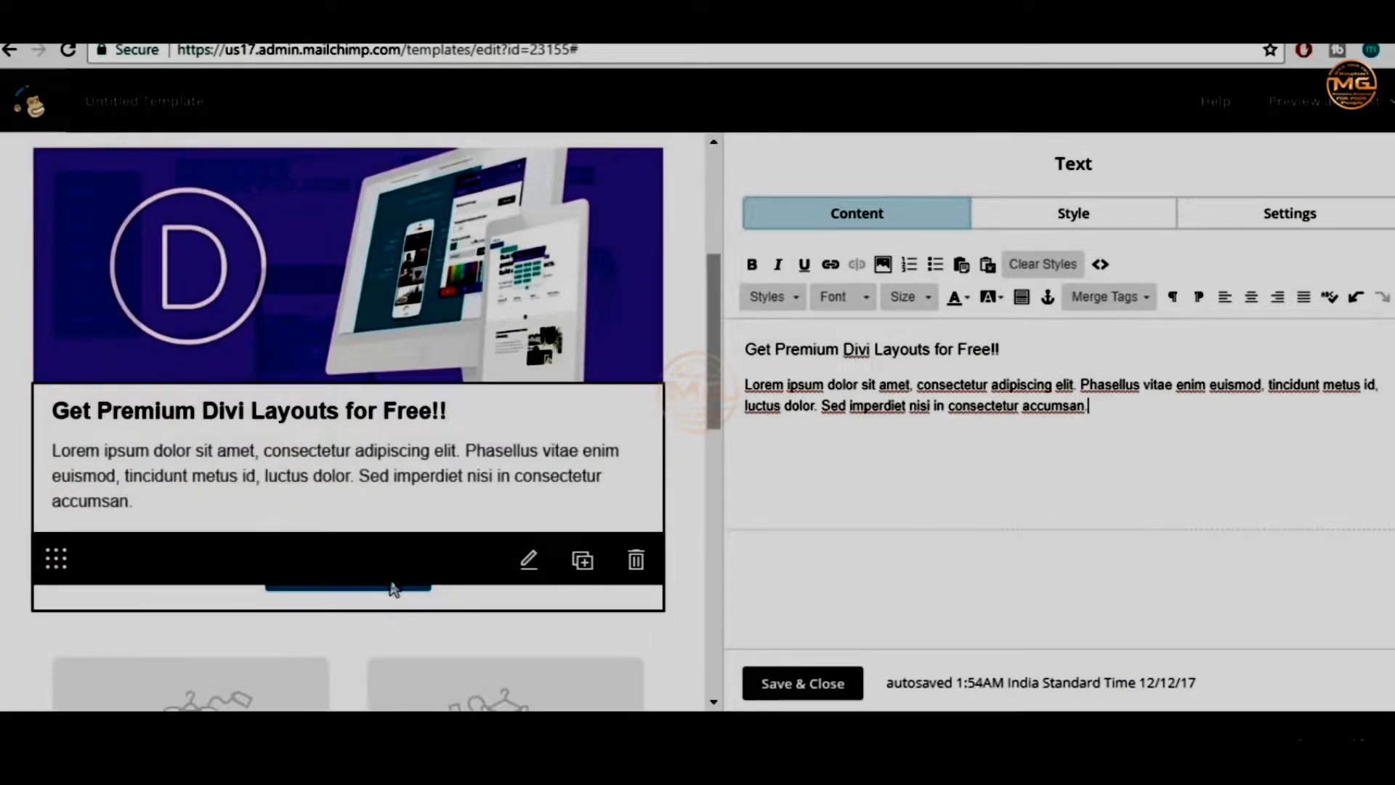
{"action": "left_click", "coordinate": [377, 573]}
{"action": "left_click", "coordinate": [906, 303]}
{"action": "left_click_drag", "start_coordinate": [894, 299], "coordinate": [728, 299]}
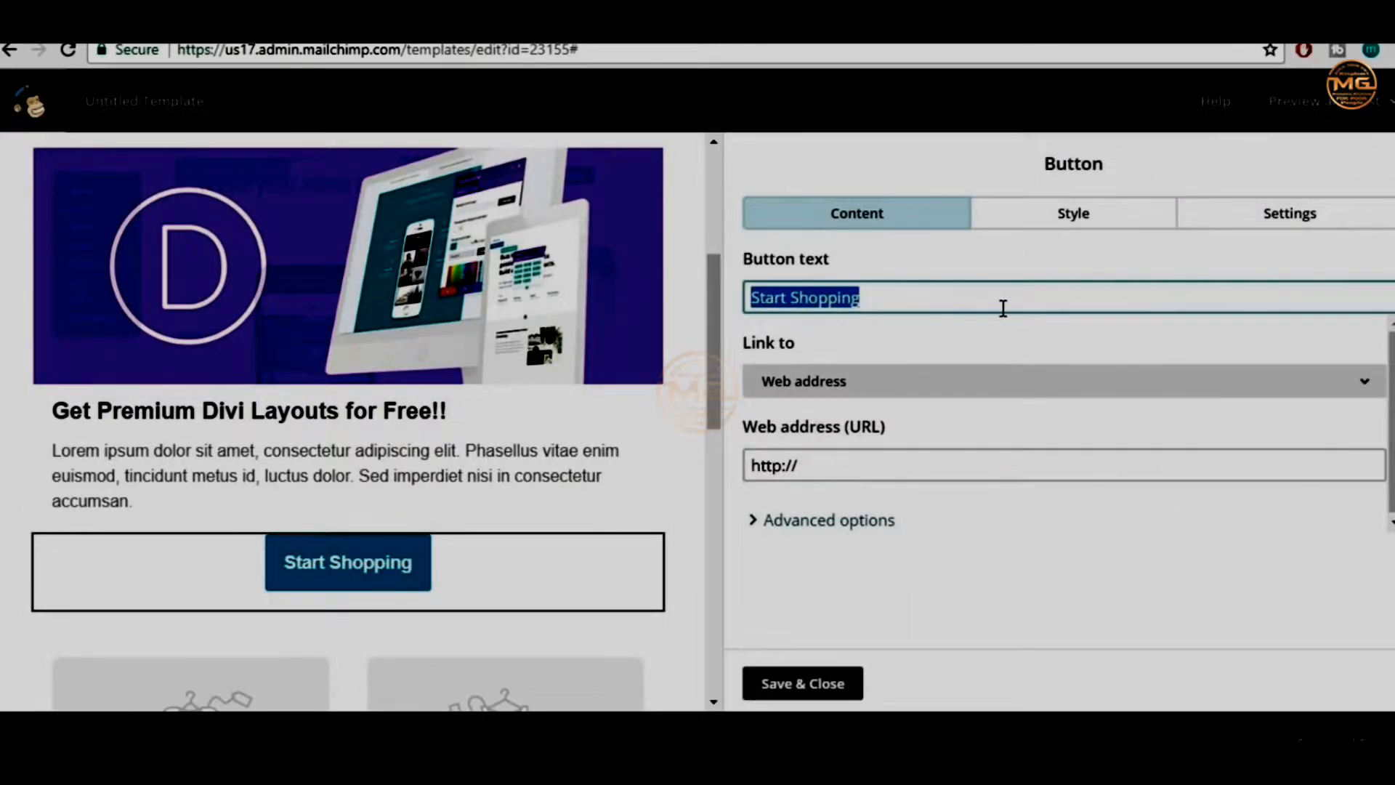
{"action": "type", "text": "Ge"}
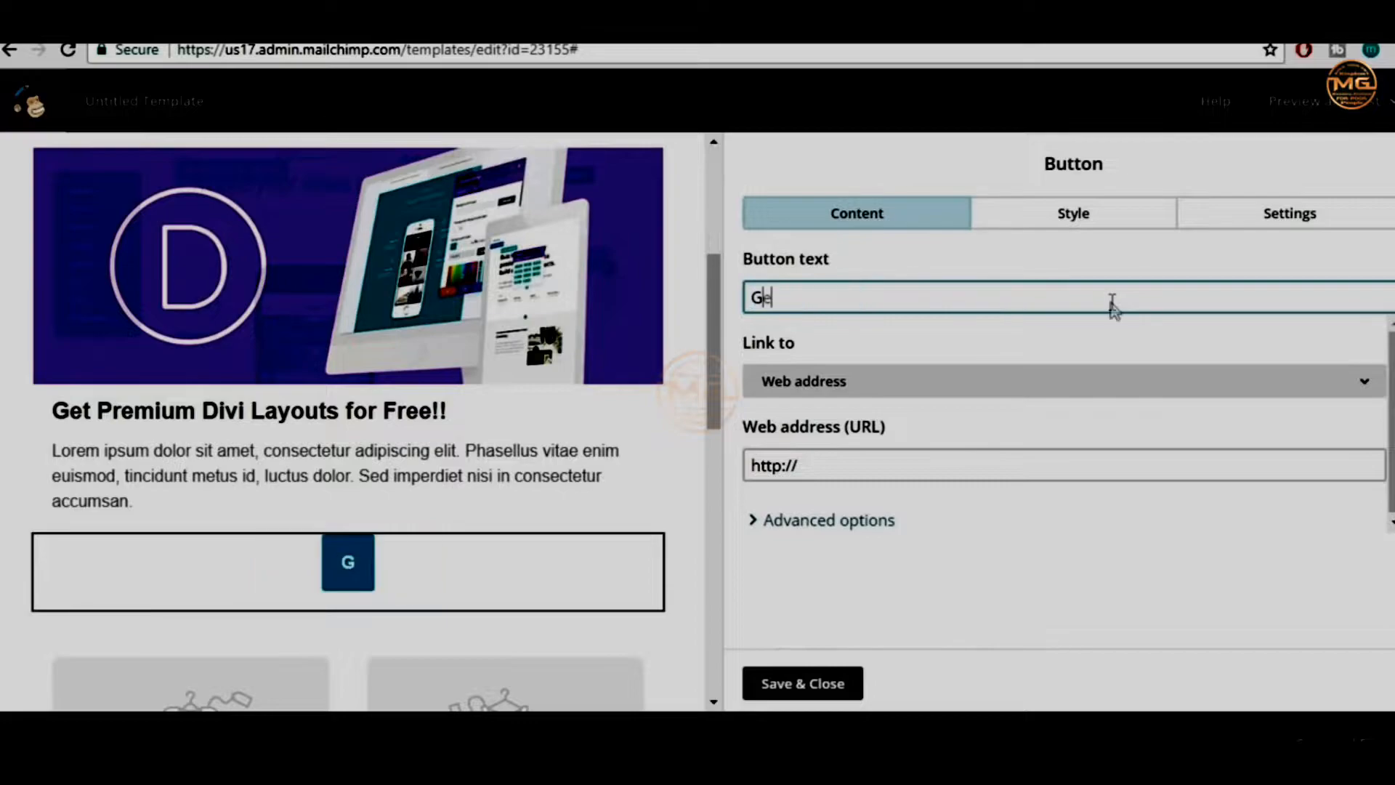
{"action": "type", "text": "t it Now!!"}
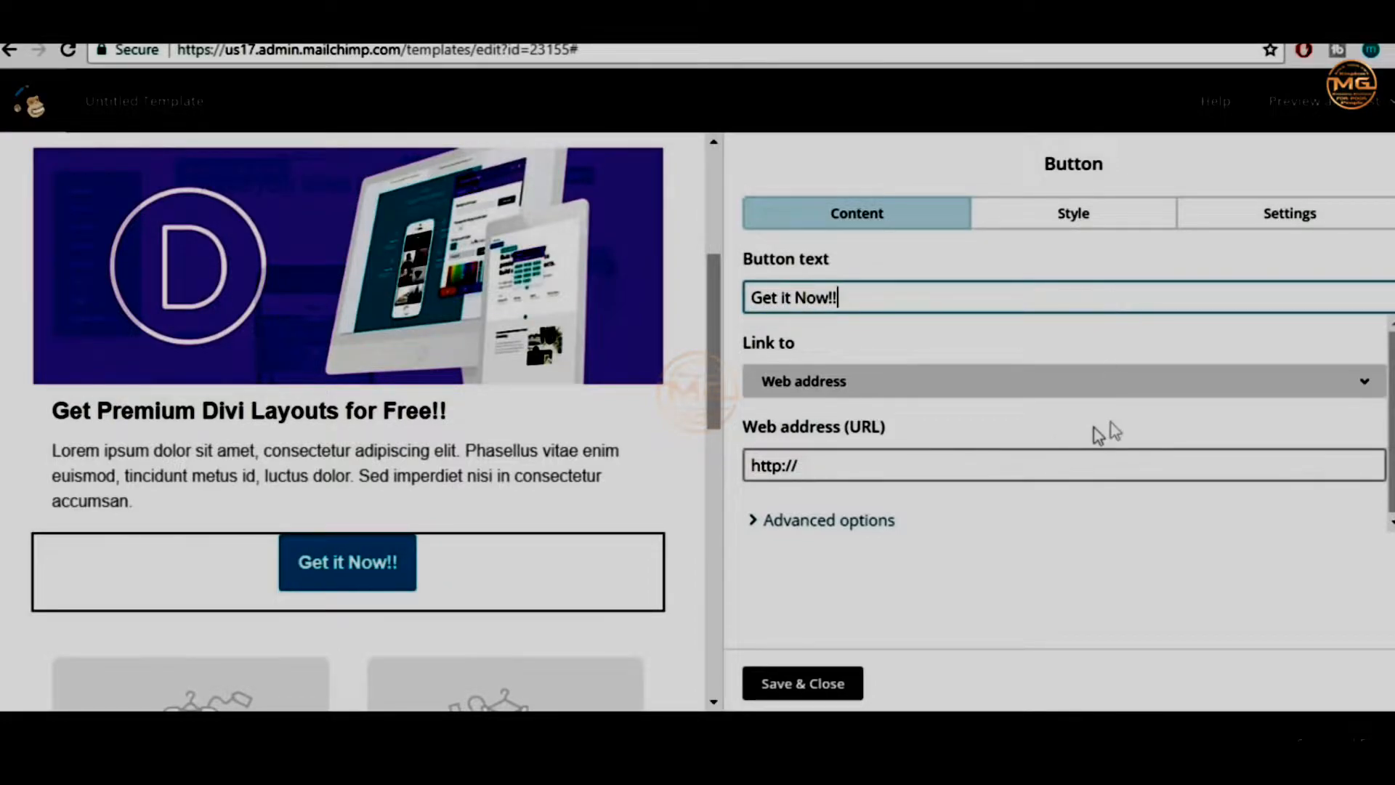
{"action": "left_click_drag", "start_coordinate": [965, 472], "coordinate": [738, 465]}
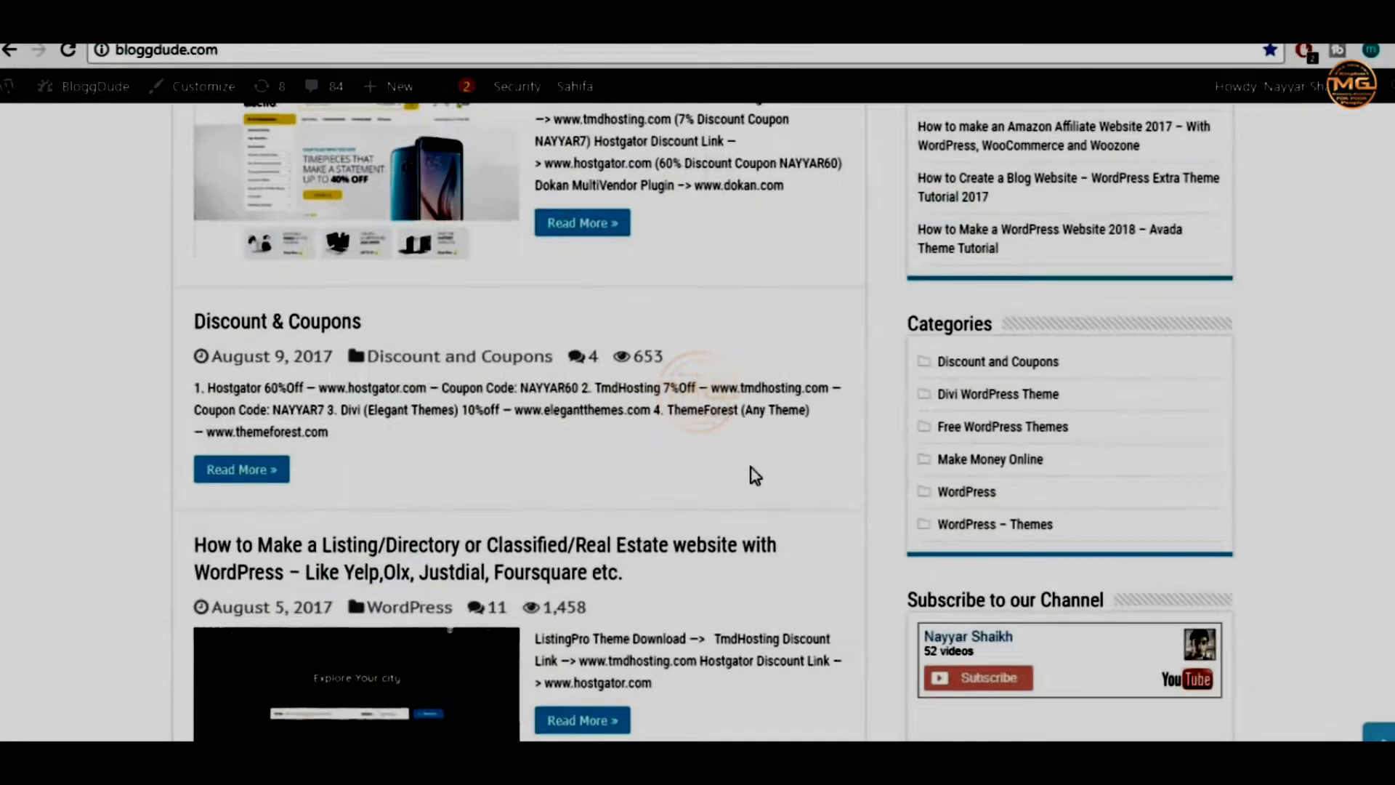
Open the 'How To Make A WordPress Website 2017 – Divi Tutorial' post and find its Images Download link
{"action": "scroll", "coordinate": [754, 474], "scroll_direction": "down", "scroll_amount": 8}
{"action": "scroll", "coordinate": [754, 474], "scroll_direction": "down", "scroll_amount": 5}
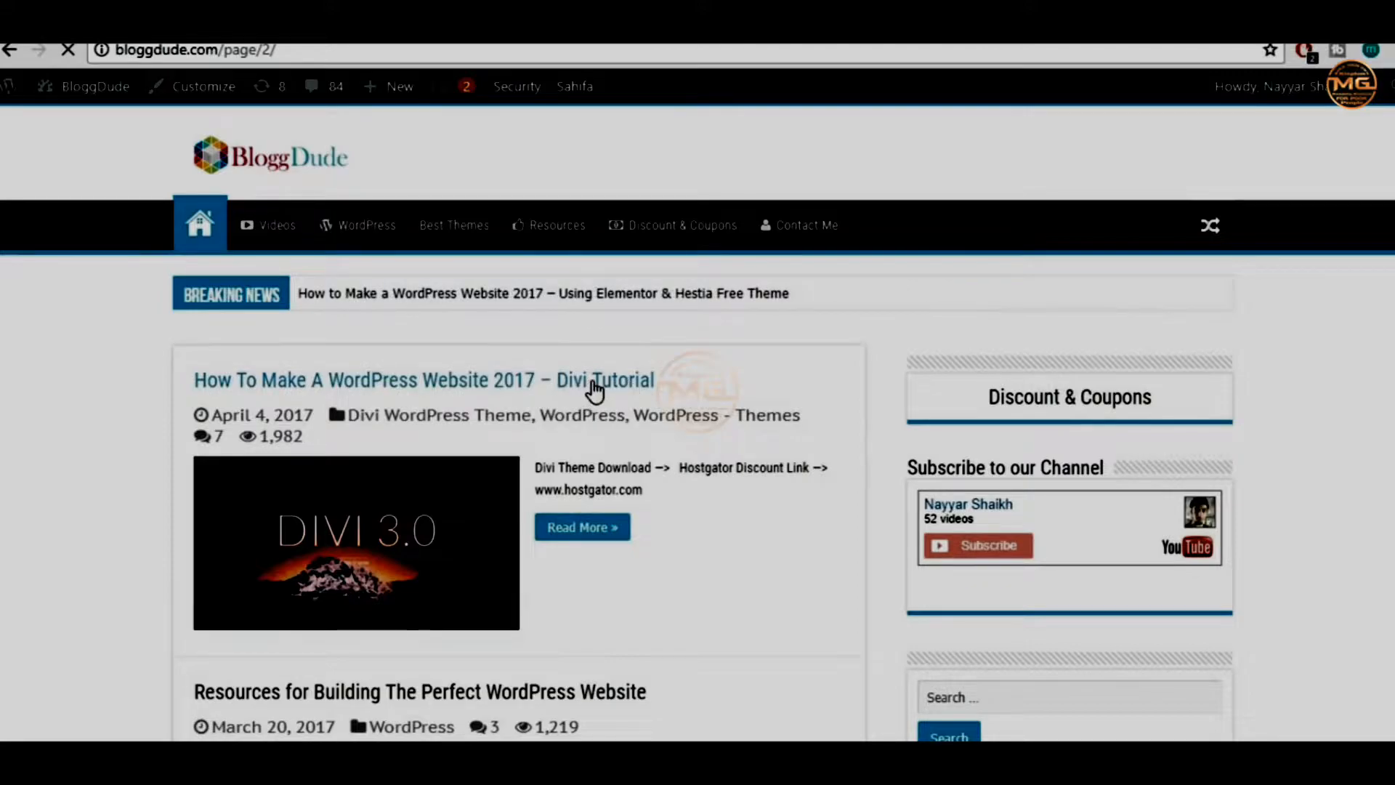
{"action": "left_click", "coordinate": [594, 385]}
{"action": "scroll", "coordinate": [899, 398], "scroll_direction": "down", "scroll_amount": 12}
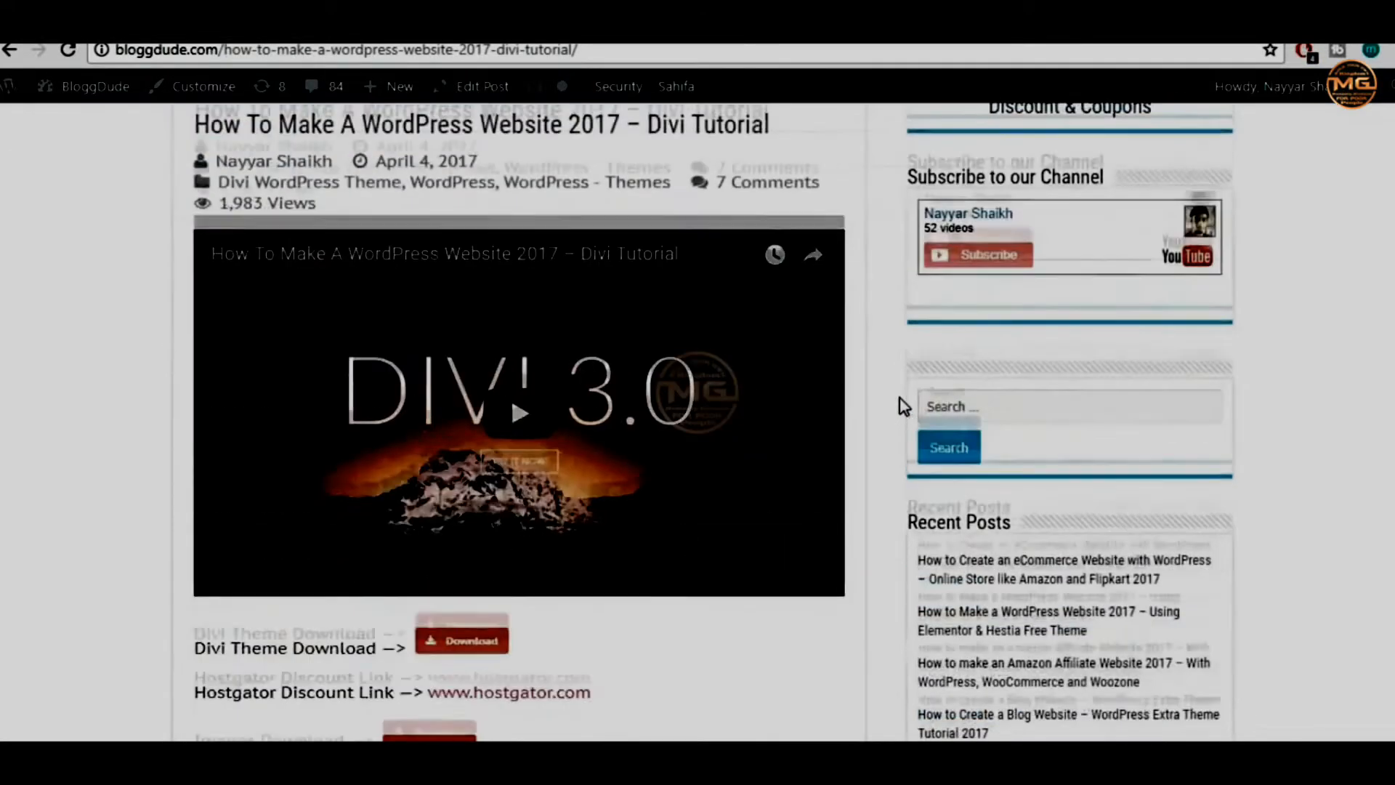
{"action": "scroll", "coordinate": [509, 428], "scroll_direction": "up", "scroll_amount": 4}
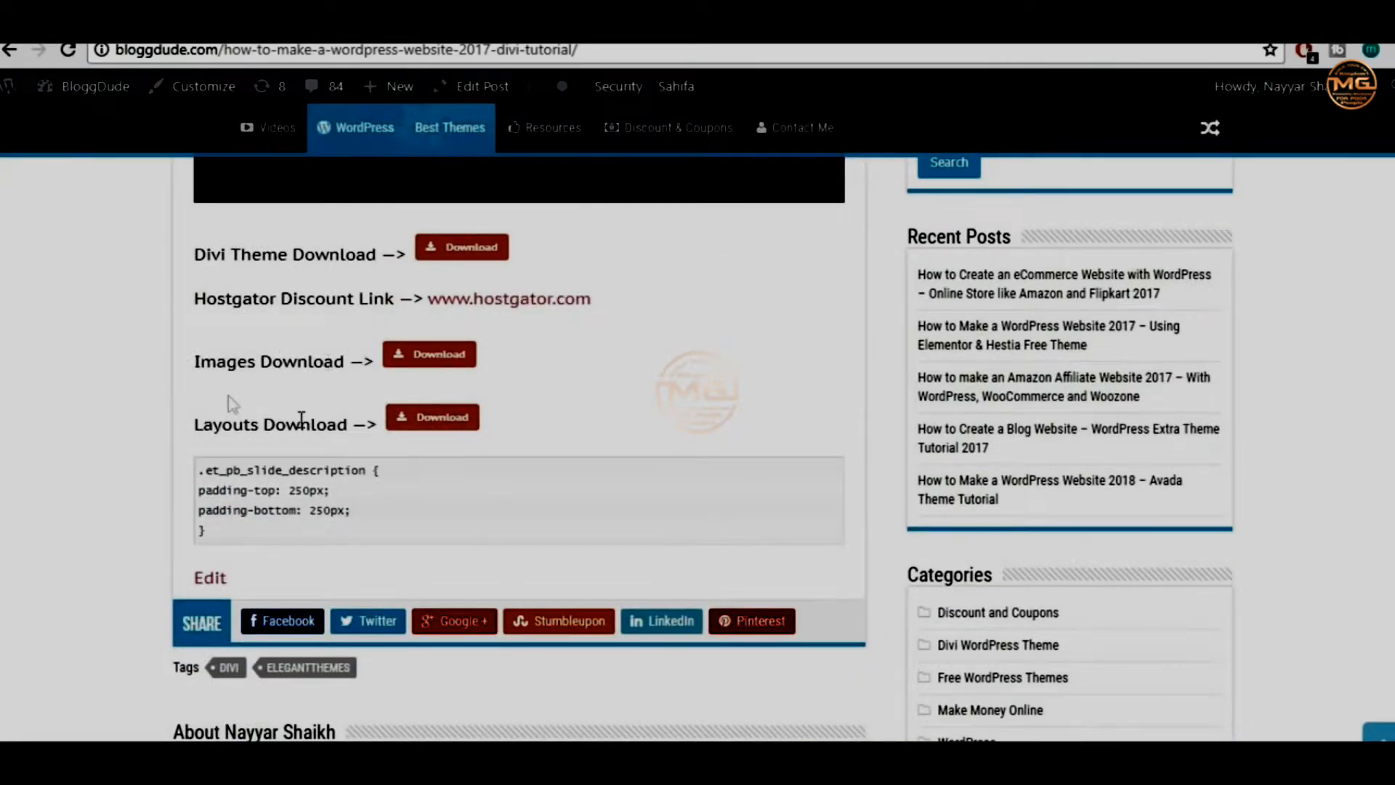
{"action": "left_click_drag", "start_coordinate": [183, 363], "coordinate": [582, 457]}
{"action": "left_click", "coordinate": [585, 422]}
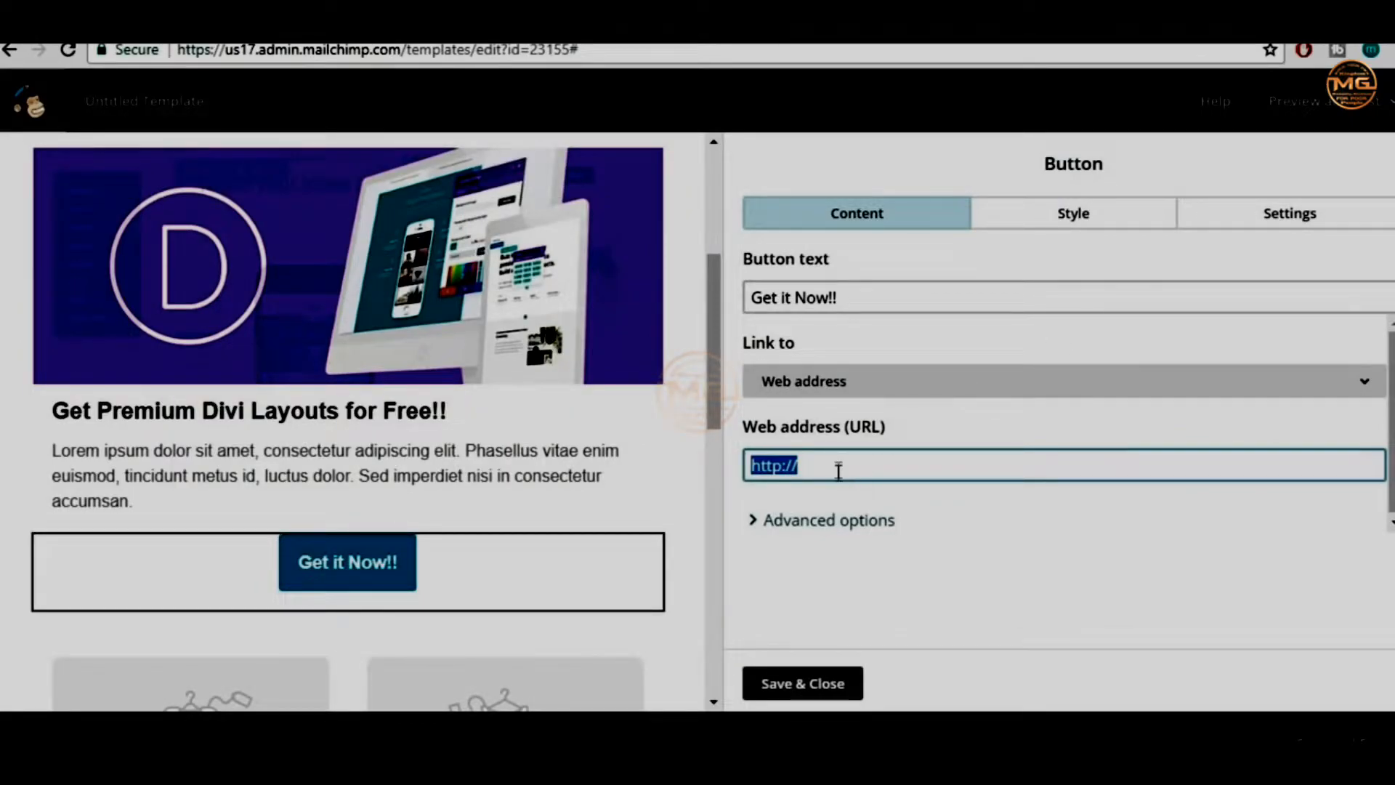
Paste the Images Download link (bloggdude.com/wp-content/uploads/2017/04/Images.zip) into the button's URL field
{"action": "left_click", "coordinate": [840, 477]}
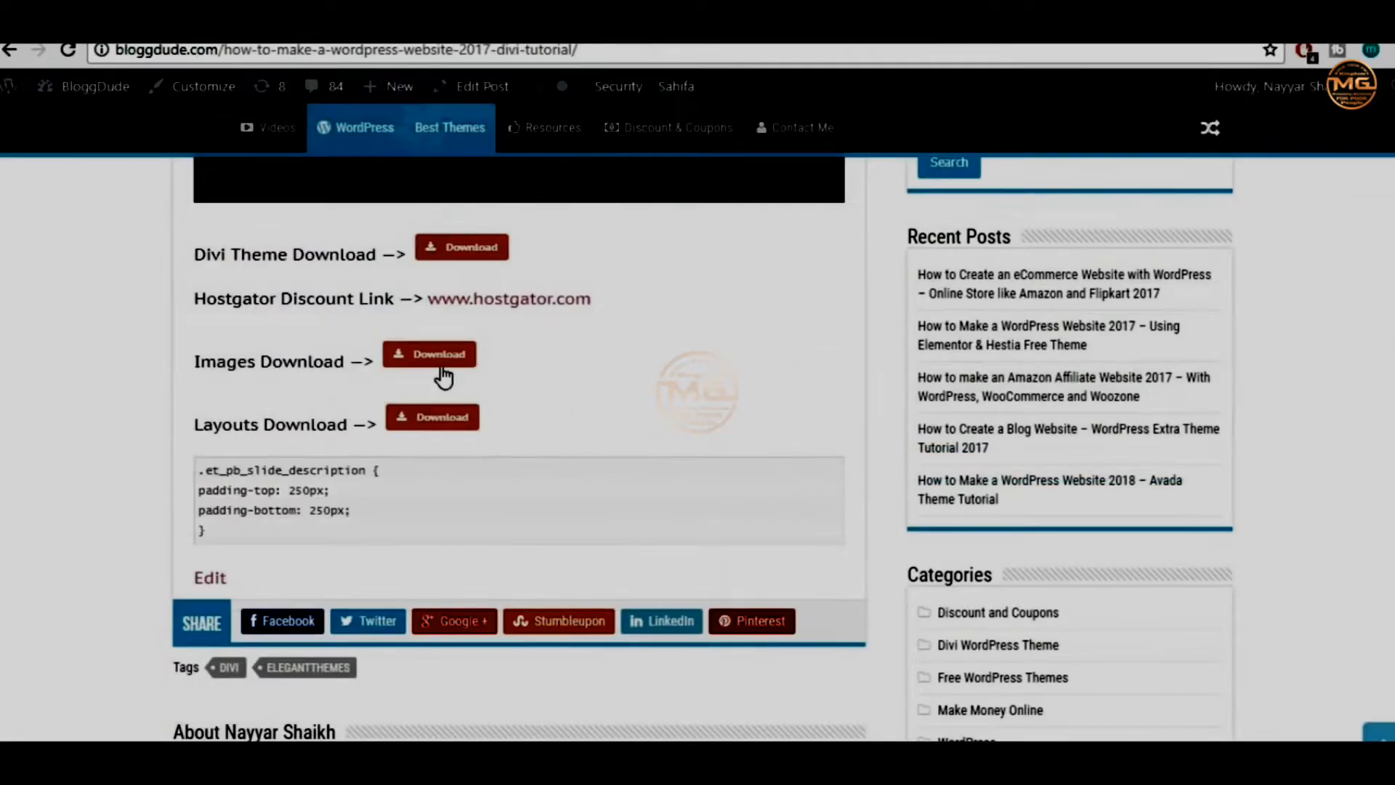
{"action": "right_click", "coordinate": [444, 370]}
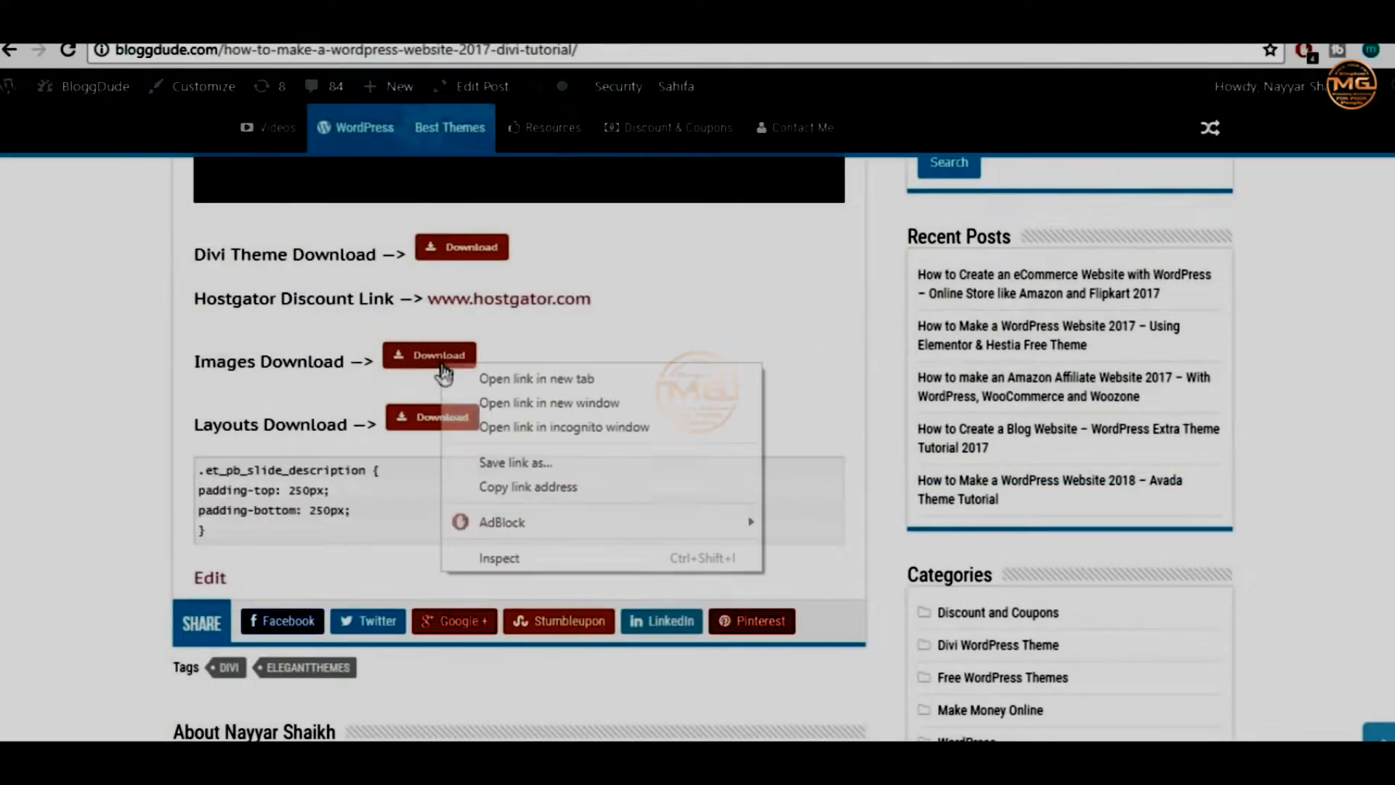
{"action": "left_click", "coordinate": [616, 500]}
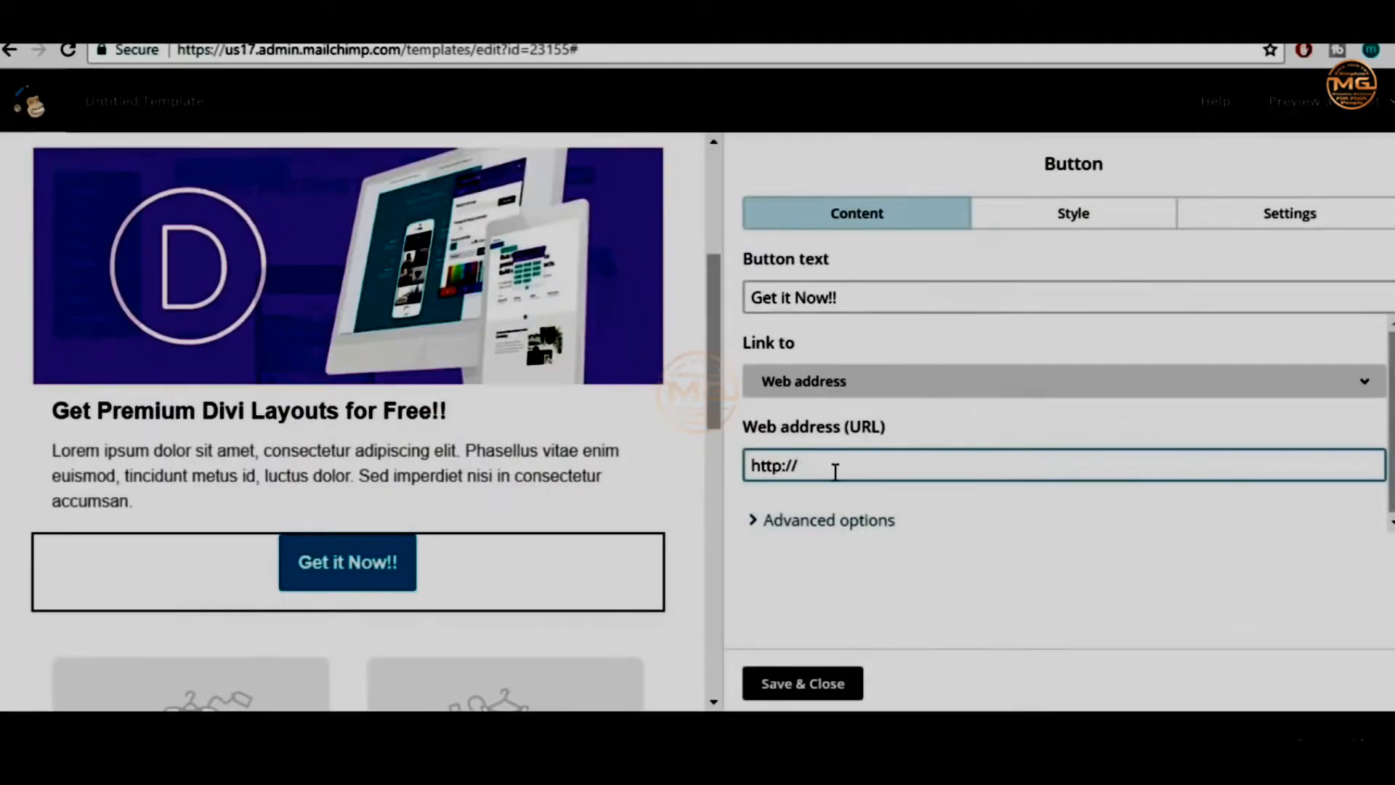
{"action": "triple_click", "coordinate": [836, 471]}
{"action": "key", "text": "ctrl+v"}
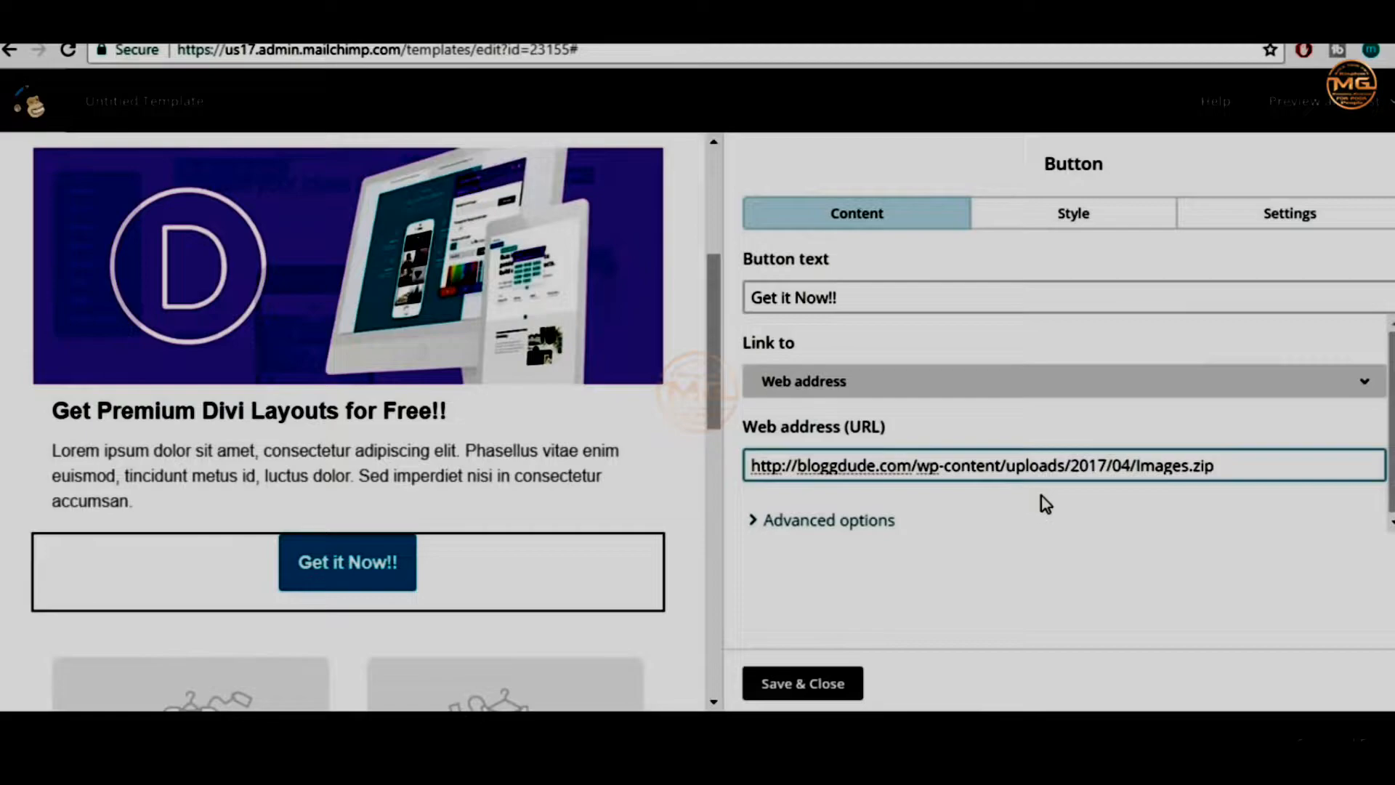
{"action": "left_click_drag", "start_coordinate": [917, 467], "coordinate": [993, 464]}
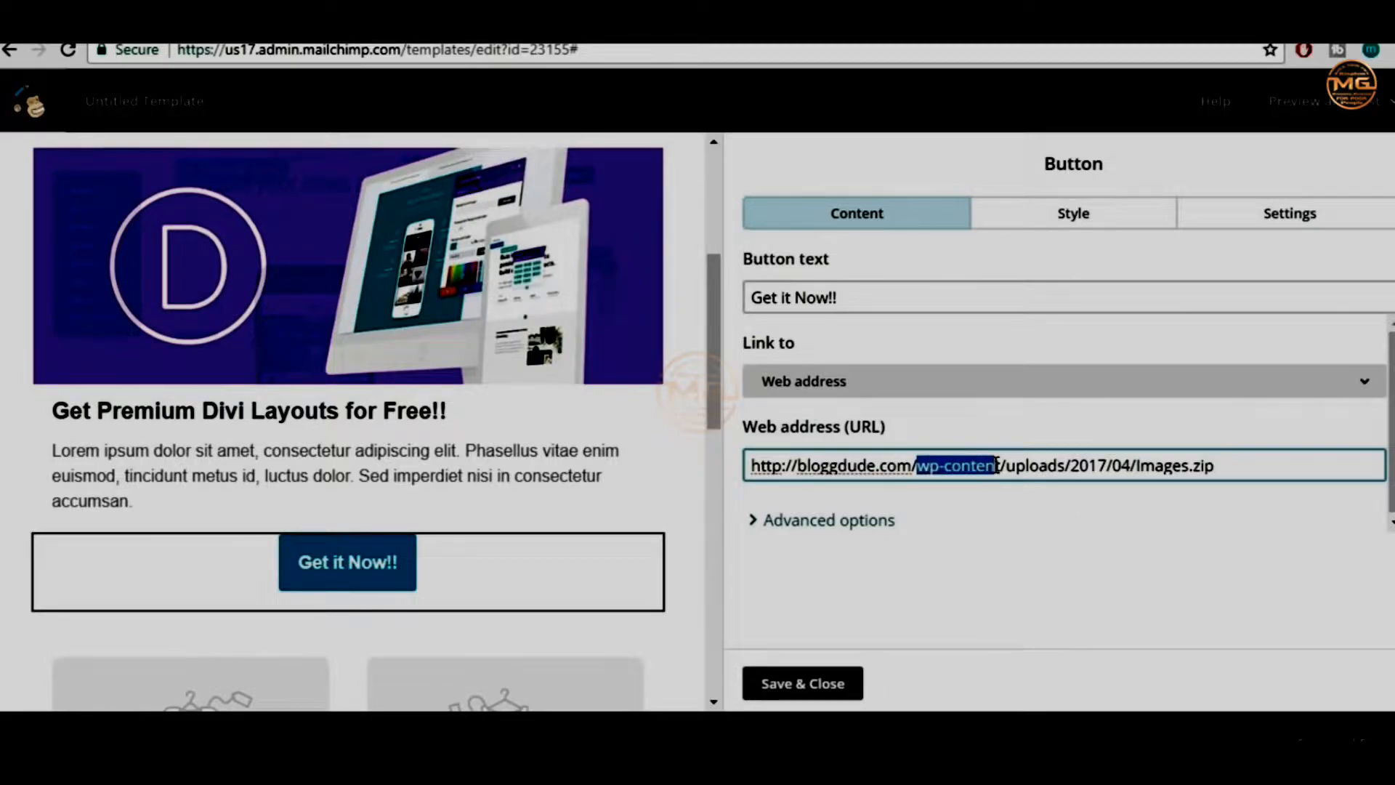
{"action": "left_click", "coordinate": [997, 465]}
{"action": "left_click_drag", "start_coordinate": [1009, 466], "coordinate": [1139, 464]}
{"action": "left_click", "coordinate": [1090, 514]}
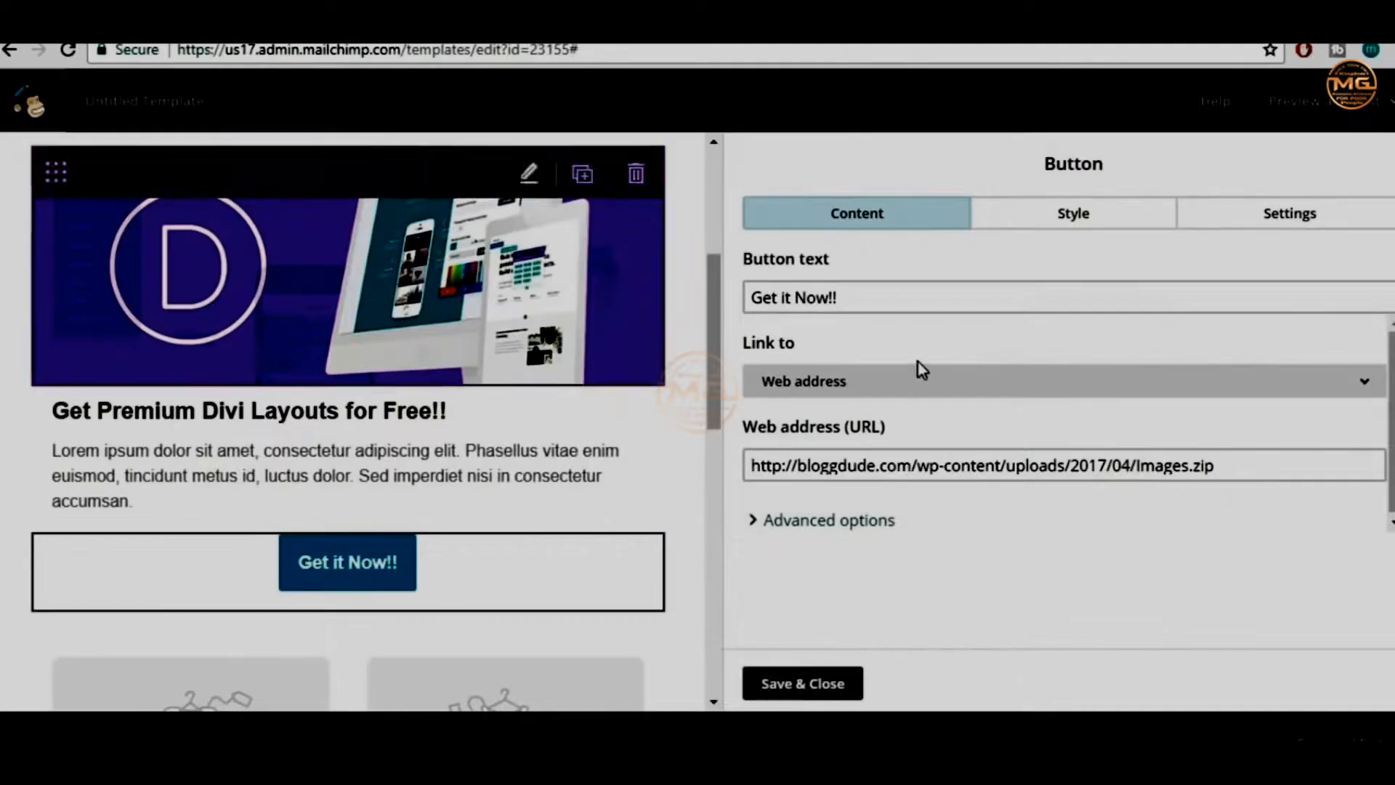
{"action": "left_click", "coordinate": [917, 379]}
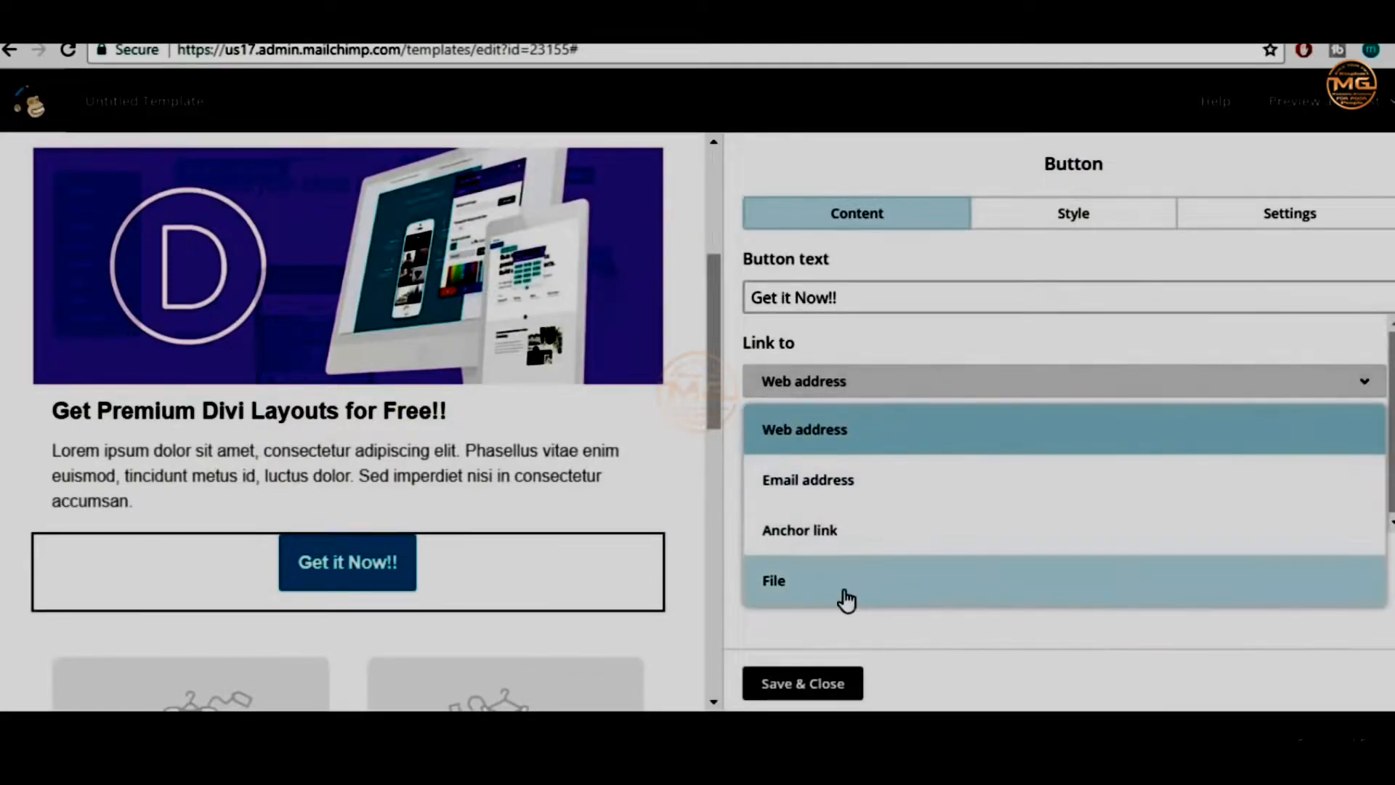
Switch the button link type to File and insert the elementor-page-builder.png image
{"action": "left_click", "coordinate": [831, 427]}
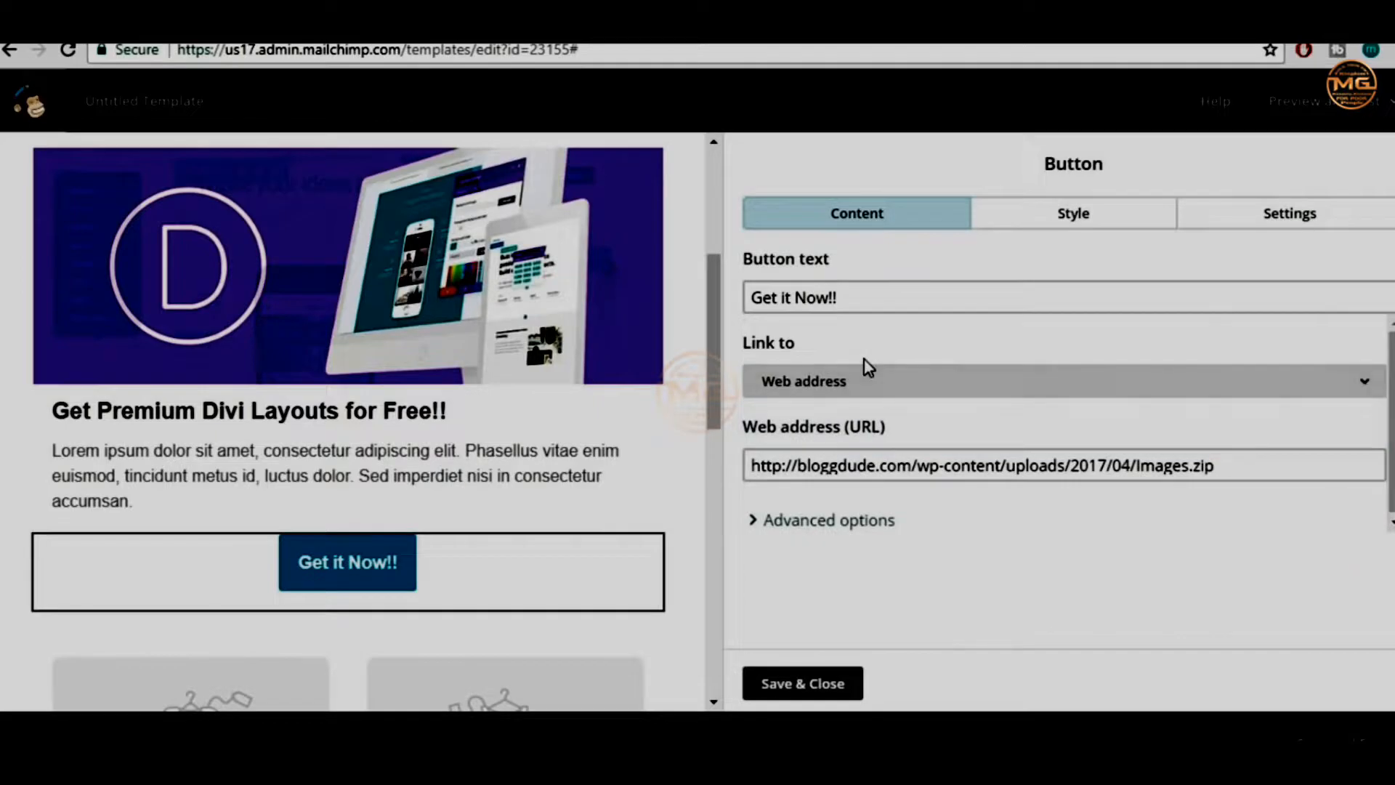
{"action": "left_click", "coordinate": [892, 387]}
{"action": "left_click", "coordinate": [836, 578]}
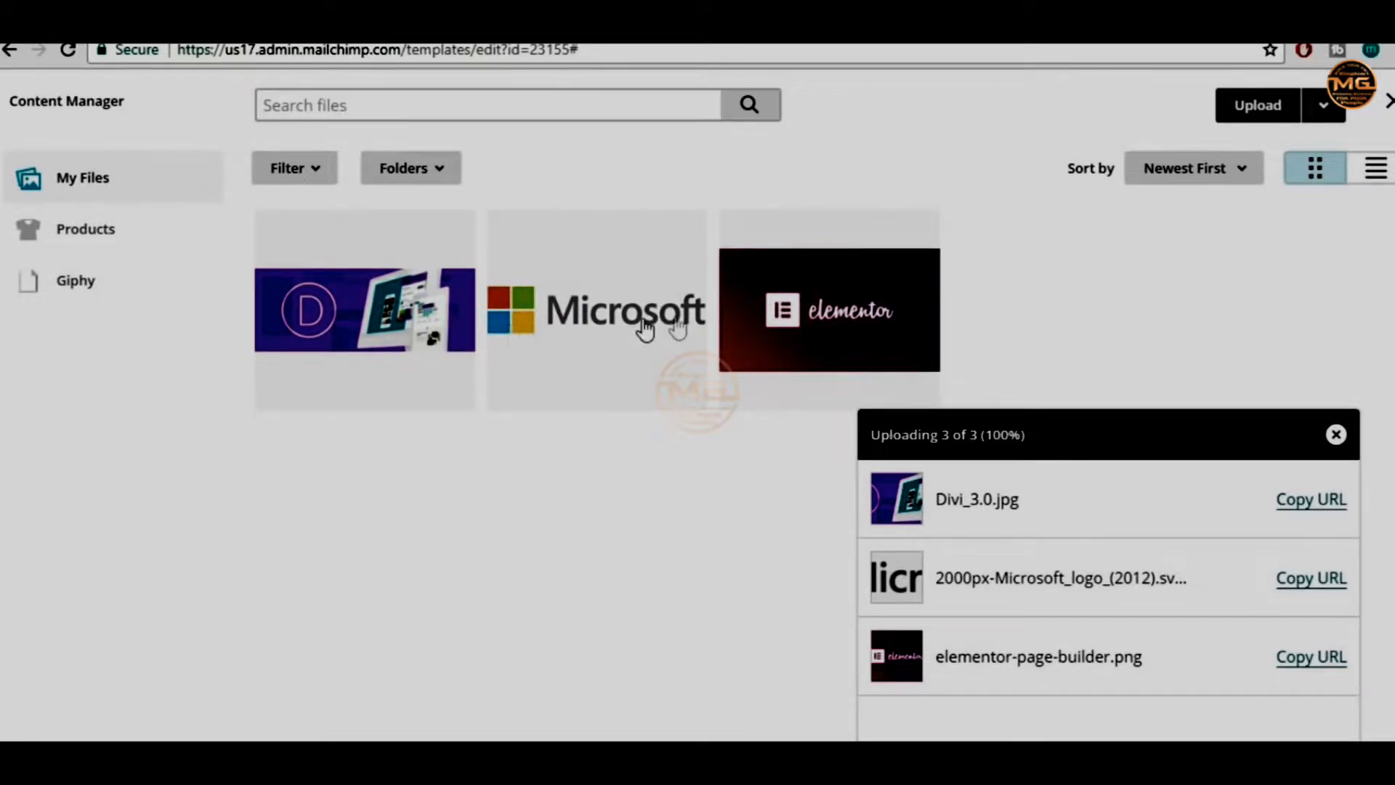
{"action": "left_click", "coordinate": [843, 316]}
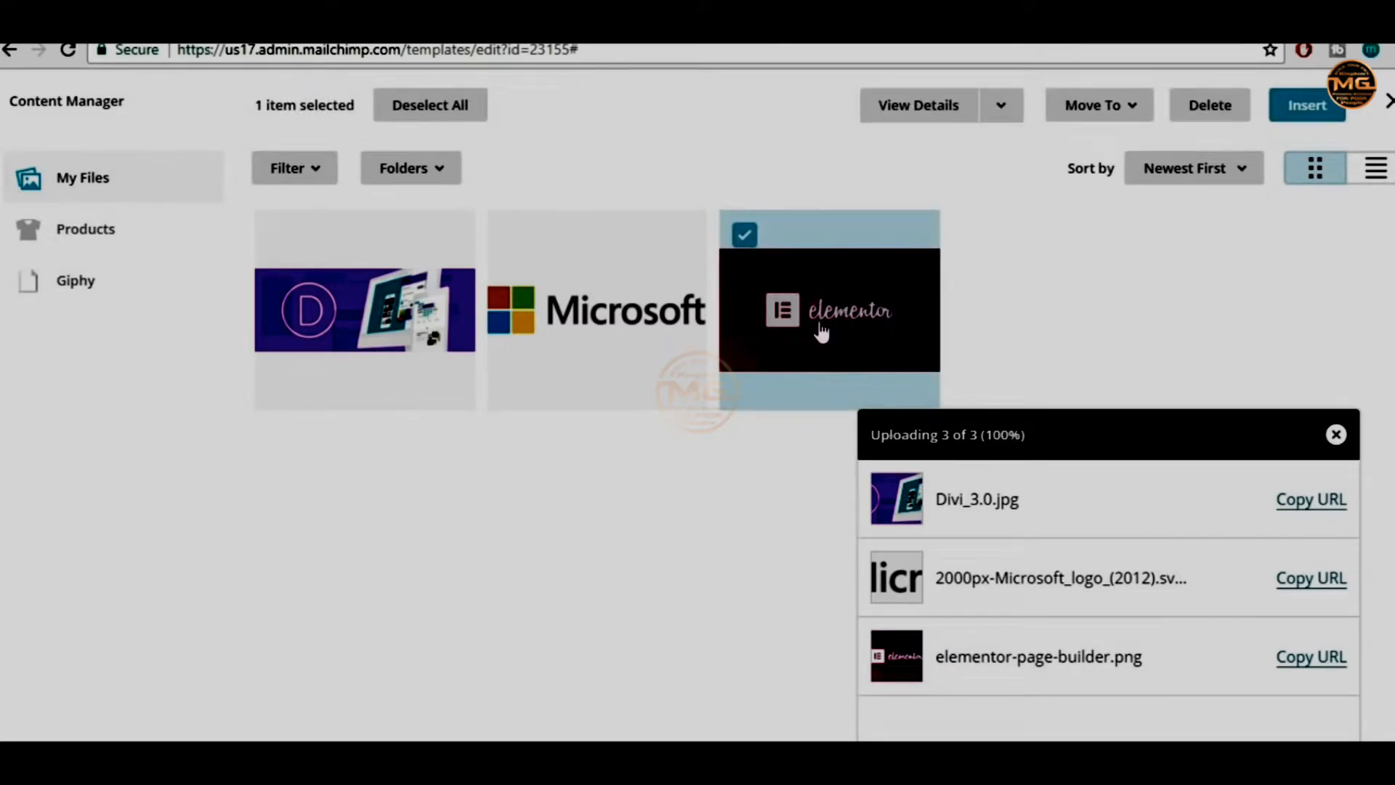
{"action": "left_click", "coordinate": [1297, 113]}
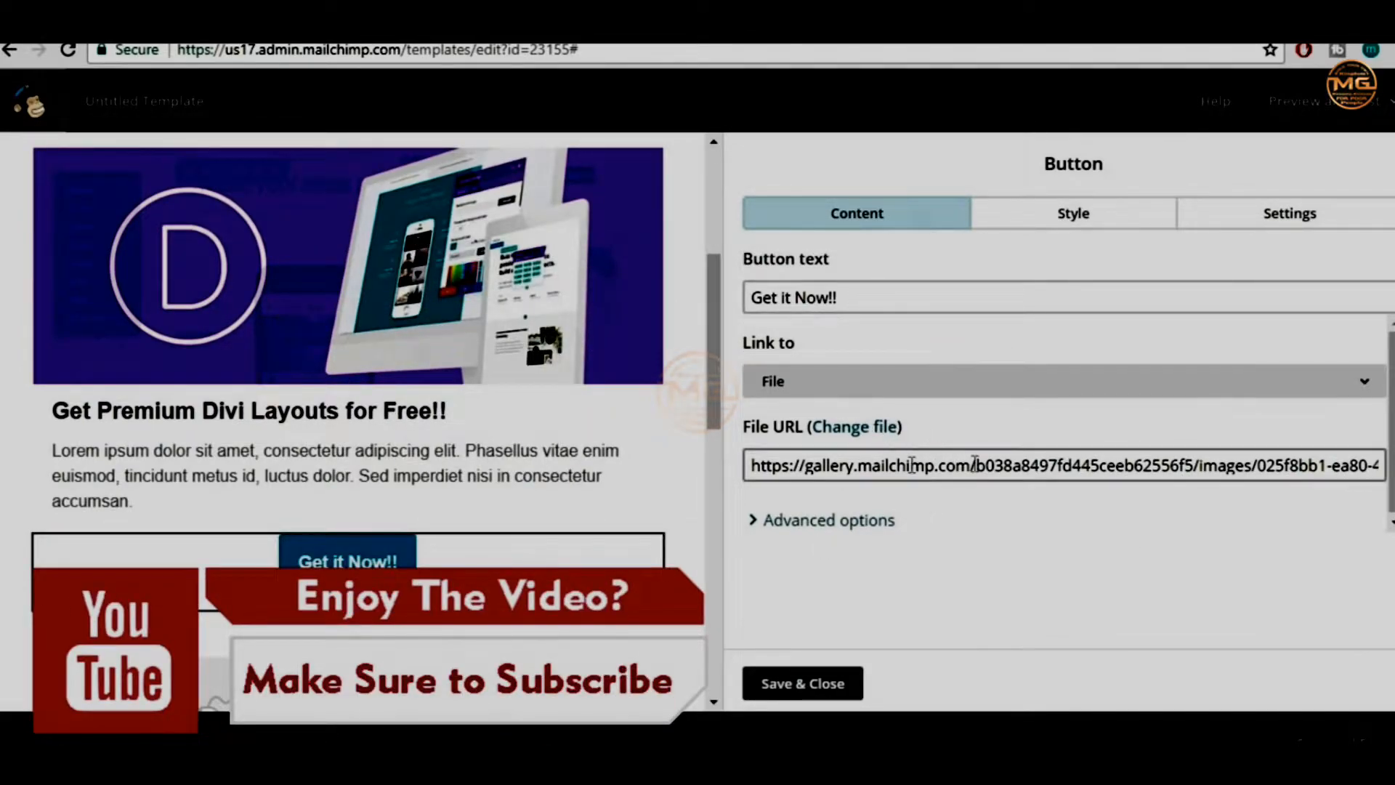
Try the Email link type, then set the button back to link to the elementor image file
{"action": "left_click", "coordinate": [890, 392]}
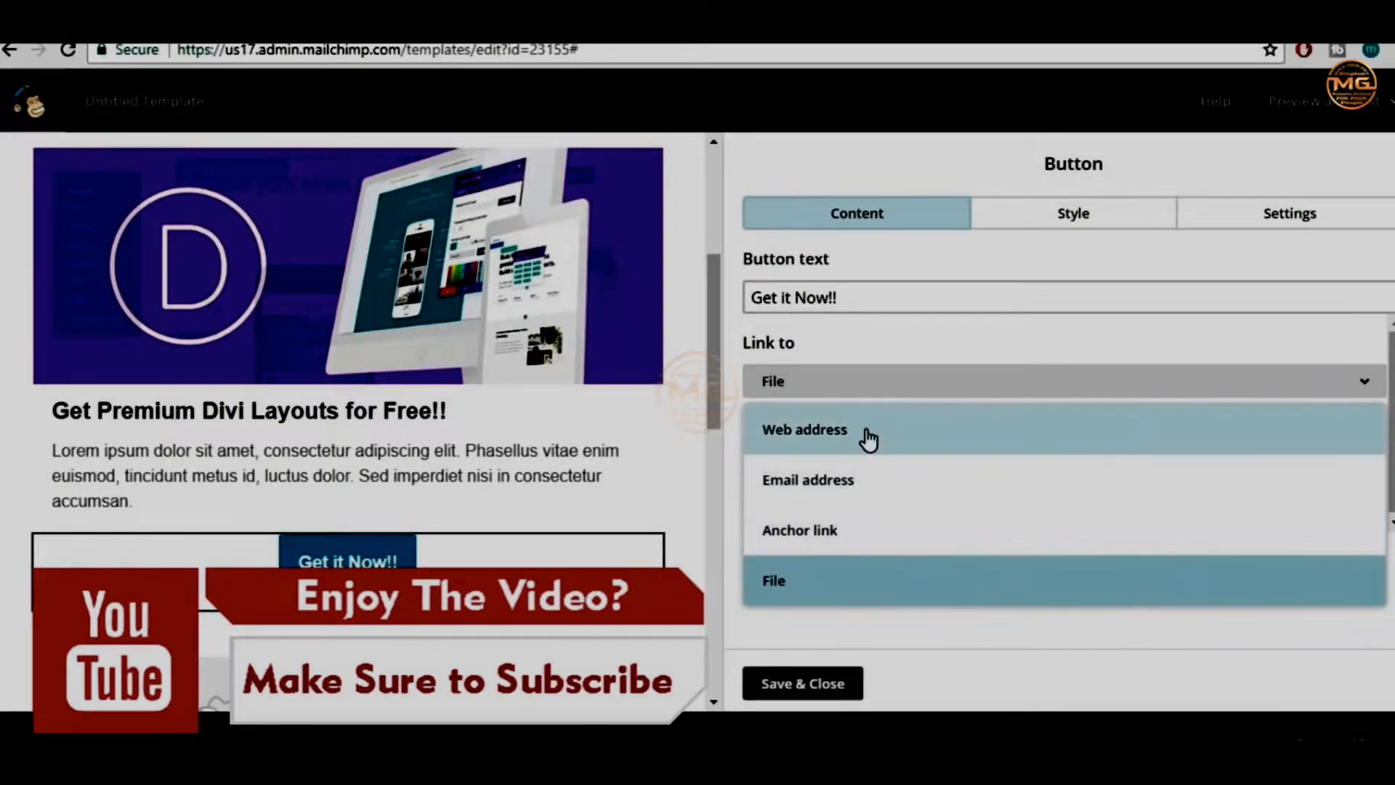
{"action": "left_click", "coordinate": [901, 377]}
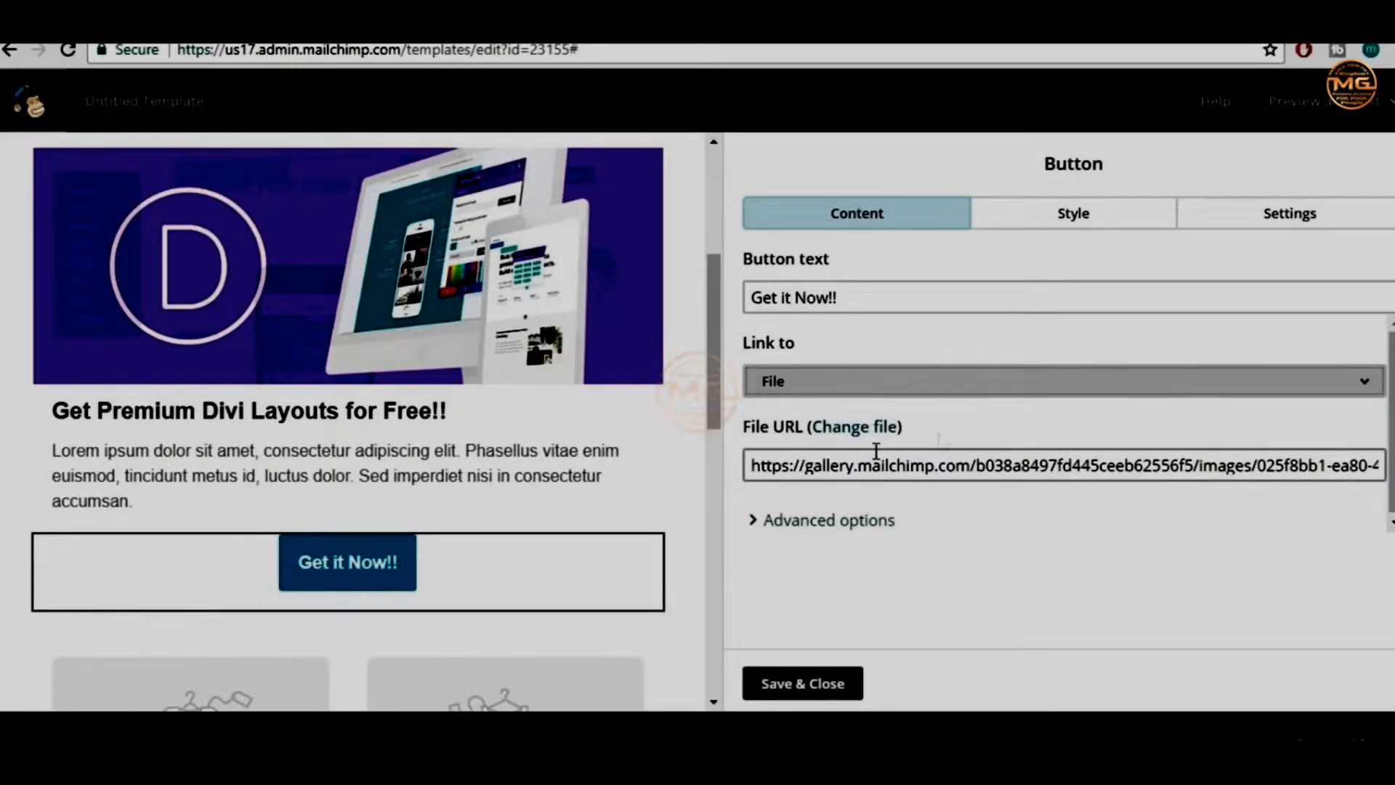
{"action": "left_click", "coordinate": [929, 395]}
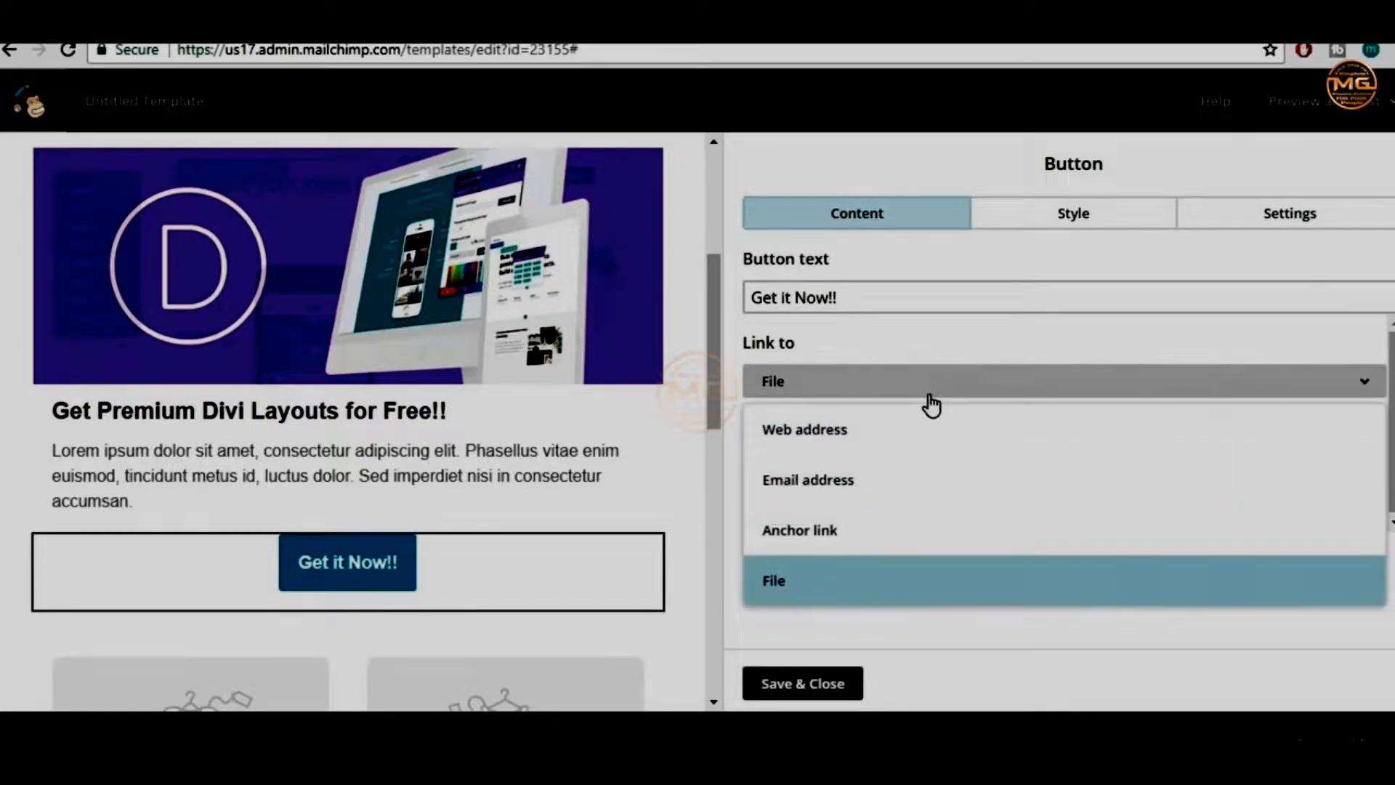
{"action": "left_click", "coordinate": [886, 502]}
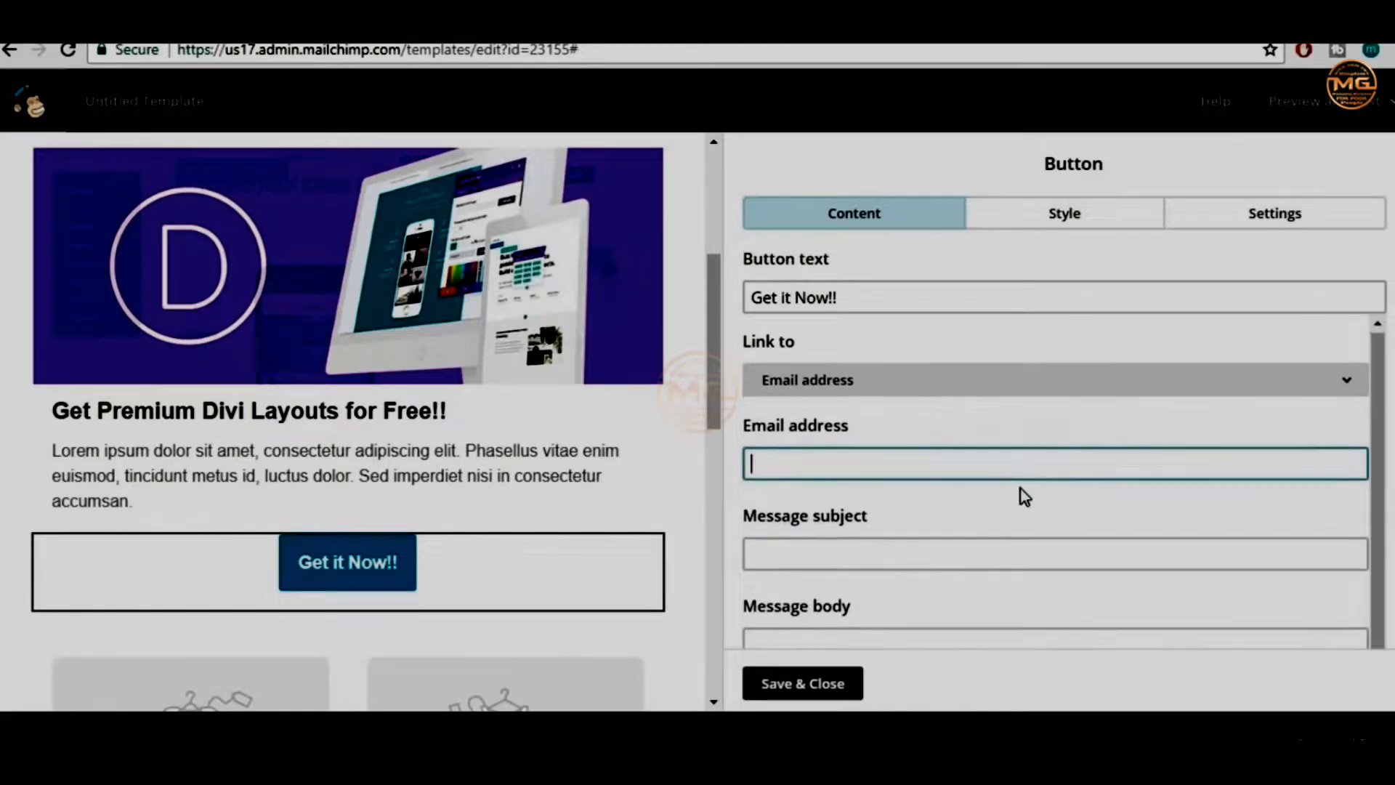
{"action": "scroll", "coordinate": [1025, 501], "scroll_direction": "down", "scroll_amount": 2}
{"action": "scroll", "coordinate": [1037, 533], "scroll_direction": "up", "scroll_amount": 2}
{"action": "left_click", "coordinate": [938, 385]}
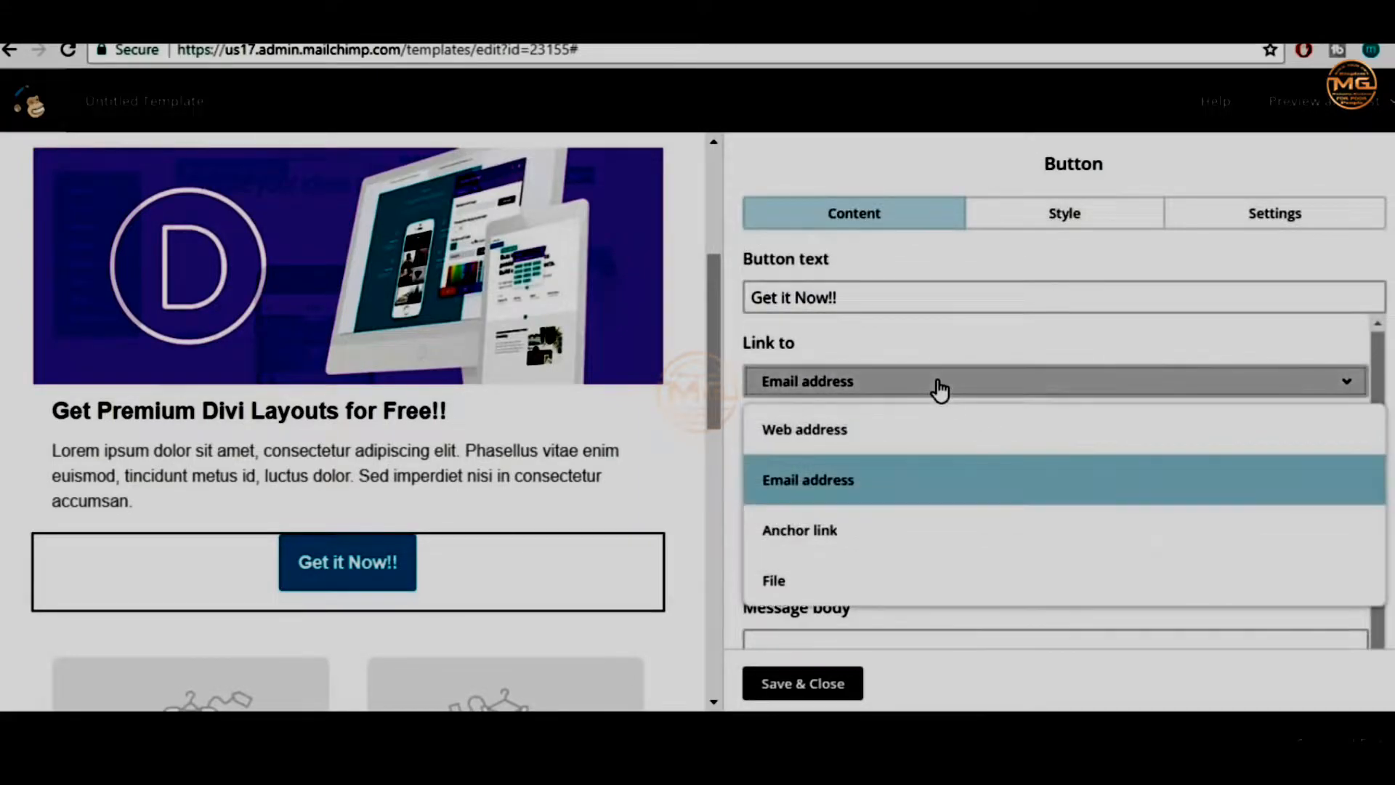
{"action": "left_click", "coordinate": [875, 582]}
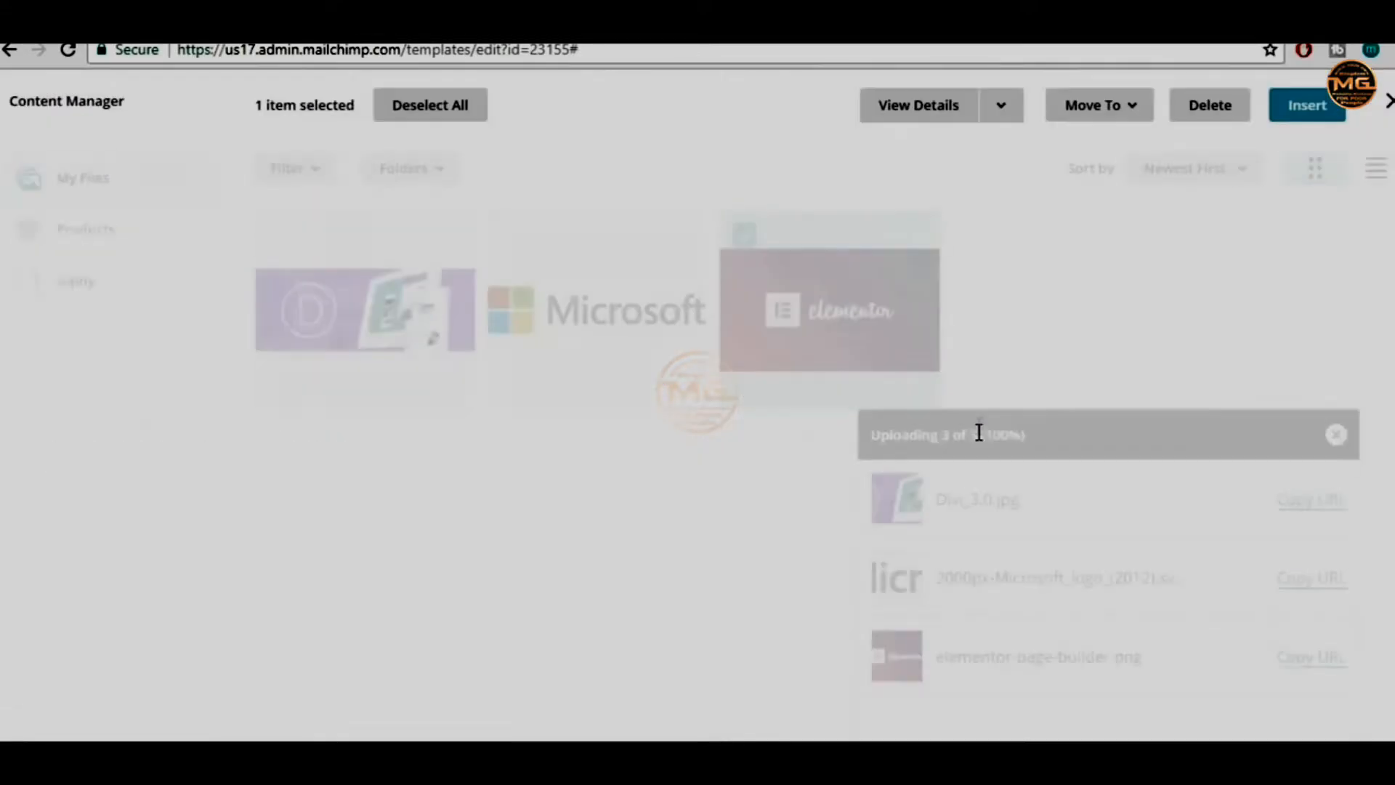
{"action": "left_click", "coordinate": [894, 367]}
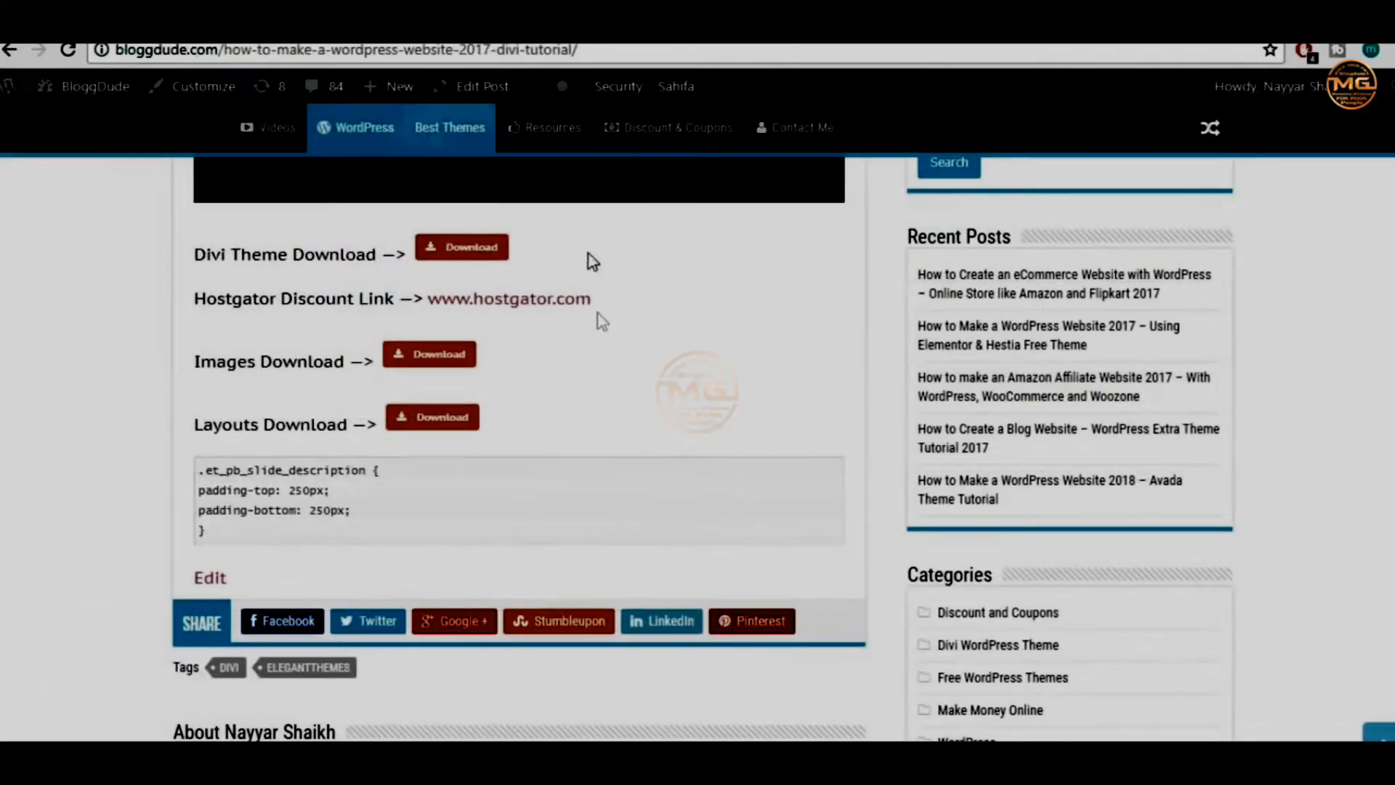
{"action": "scroll", "coordinate": [665, 428], "scroll_direction": "up", "scroll_amount": 10}
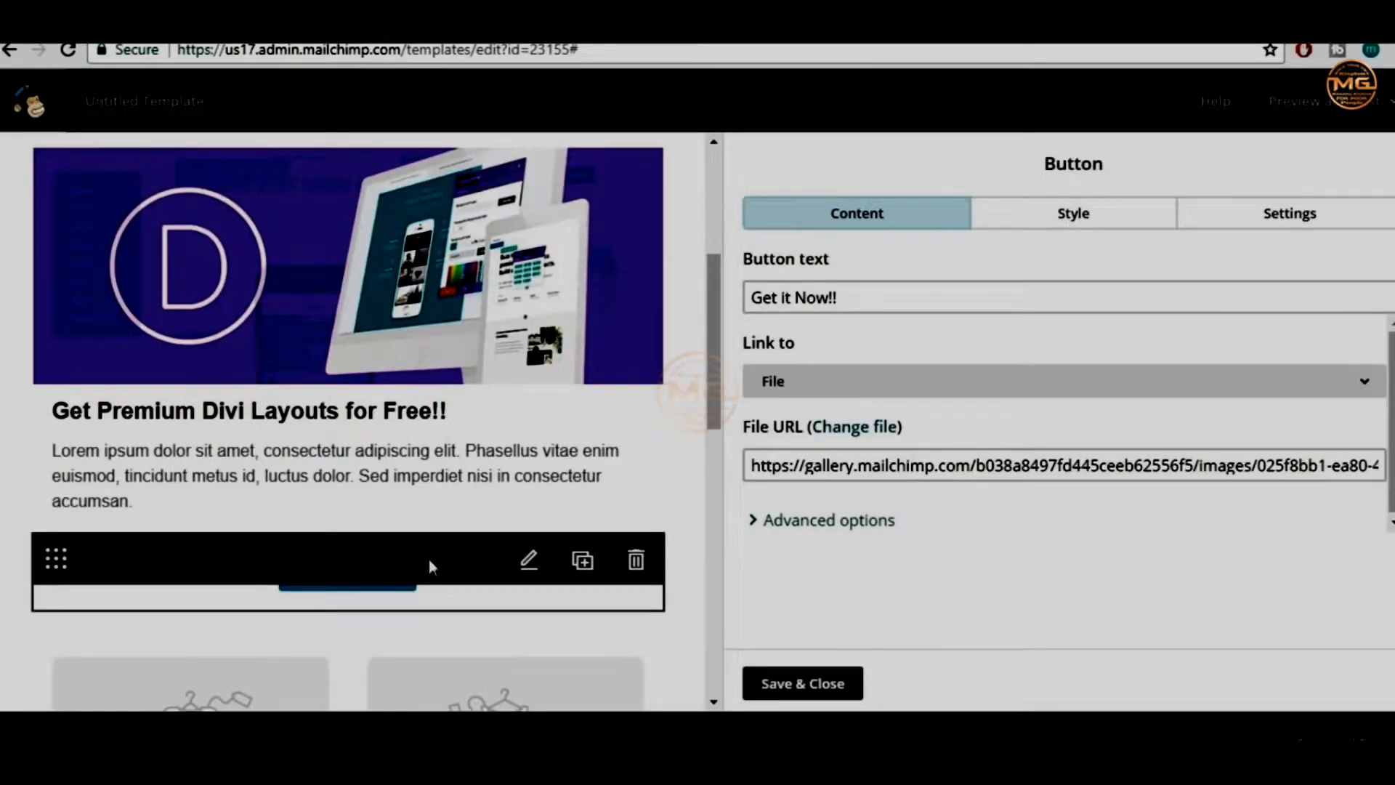
Save and close the button settings, then open the header's Microsoft logo image block
{"action": "left_click_drag", "start_coordinate": [752, 466], "coordinate": [1082, 465]}
{"action": "left_click", "coordinate": [1082, 466]}
{"action": "scroll", "coordinate": [557, 489], "scroll_direction": "up", "scroll_amount": 5}
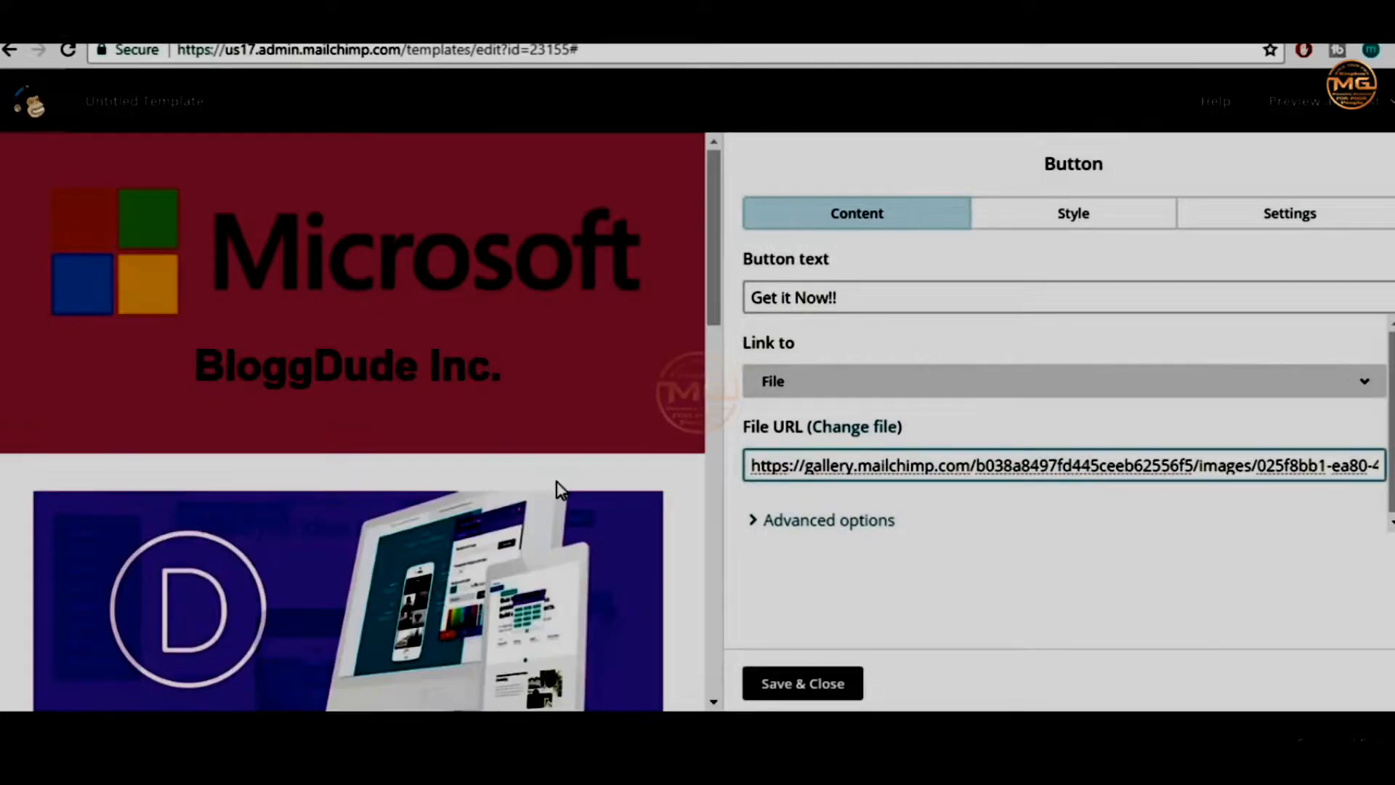
{"action": "mouse_move", "coordinate": [247, 243]}
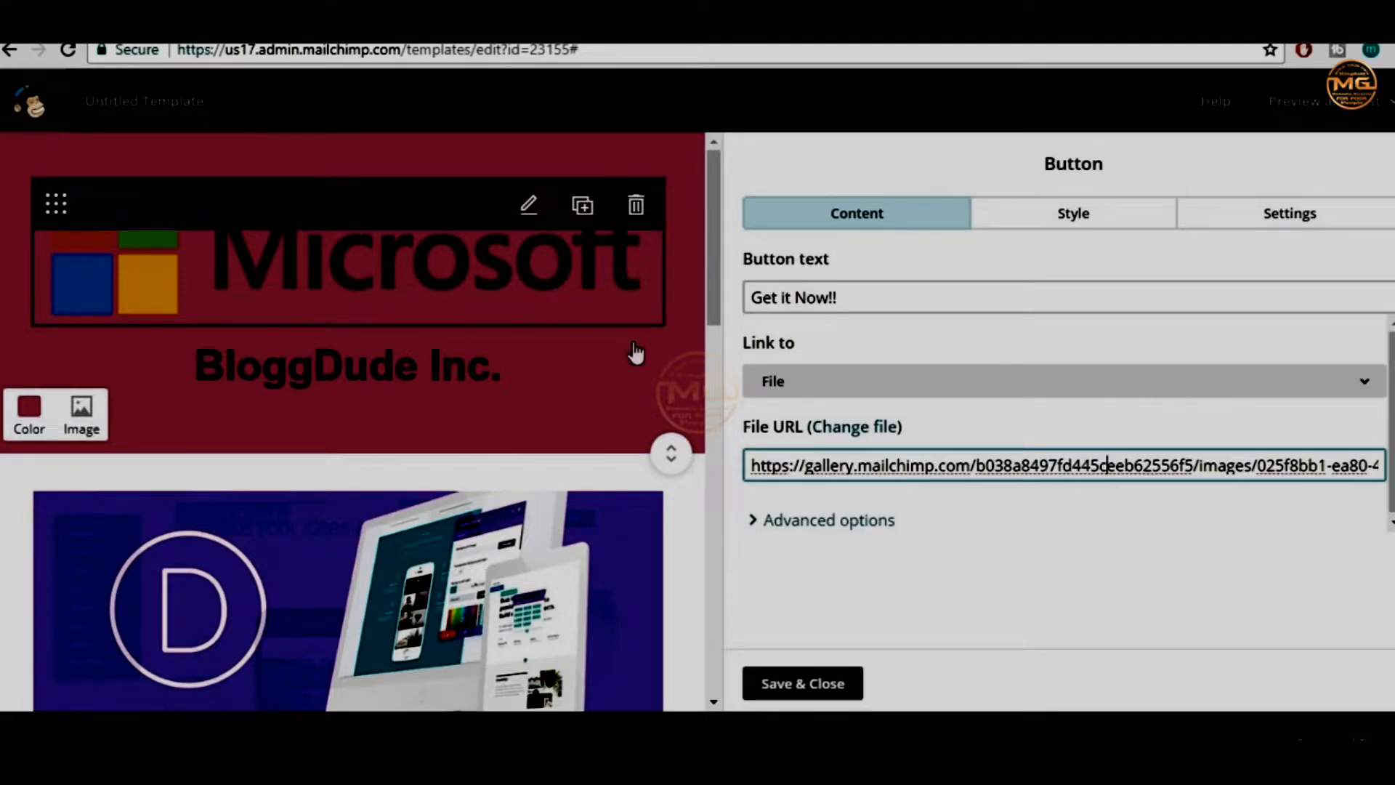
{"action": "left_click", "coordinate": [792, 684]}
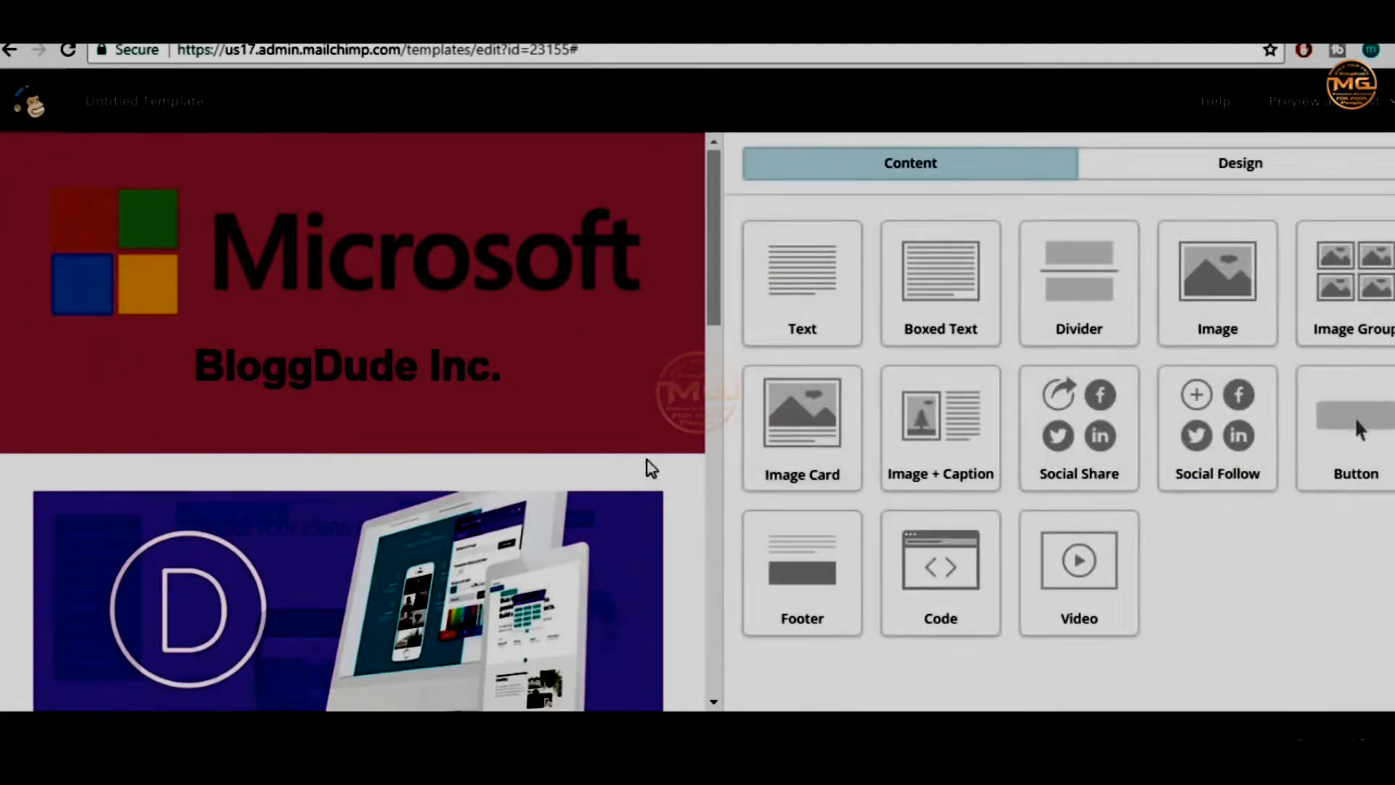
{"action": "mouse_move", "coordinate": [245, 233]}
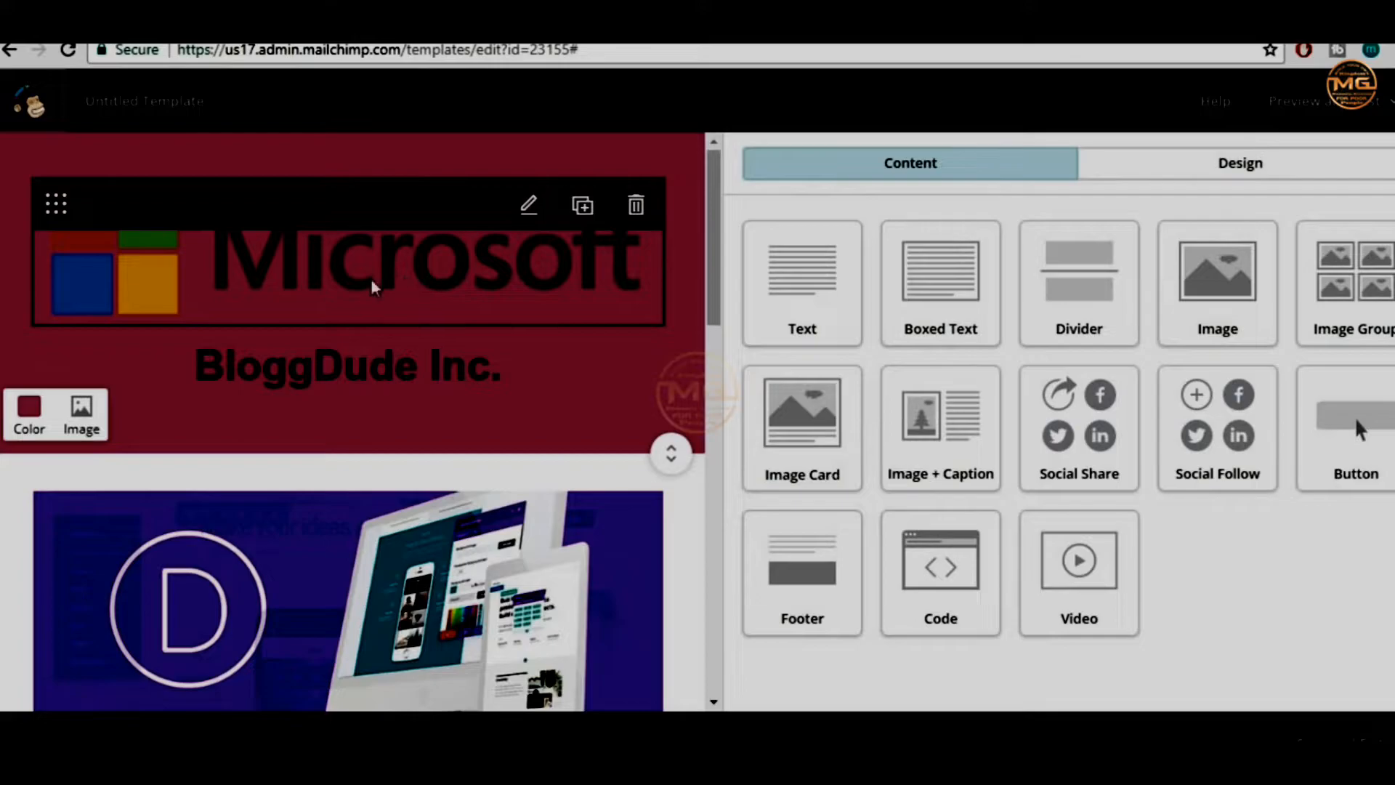
{"action": "left_click", "coordinate": [422, 276]}
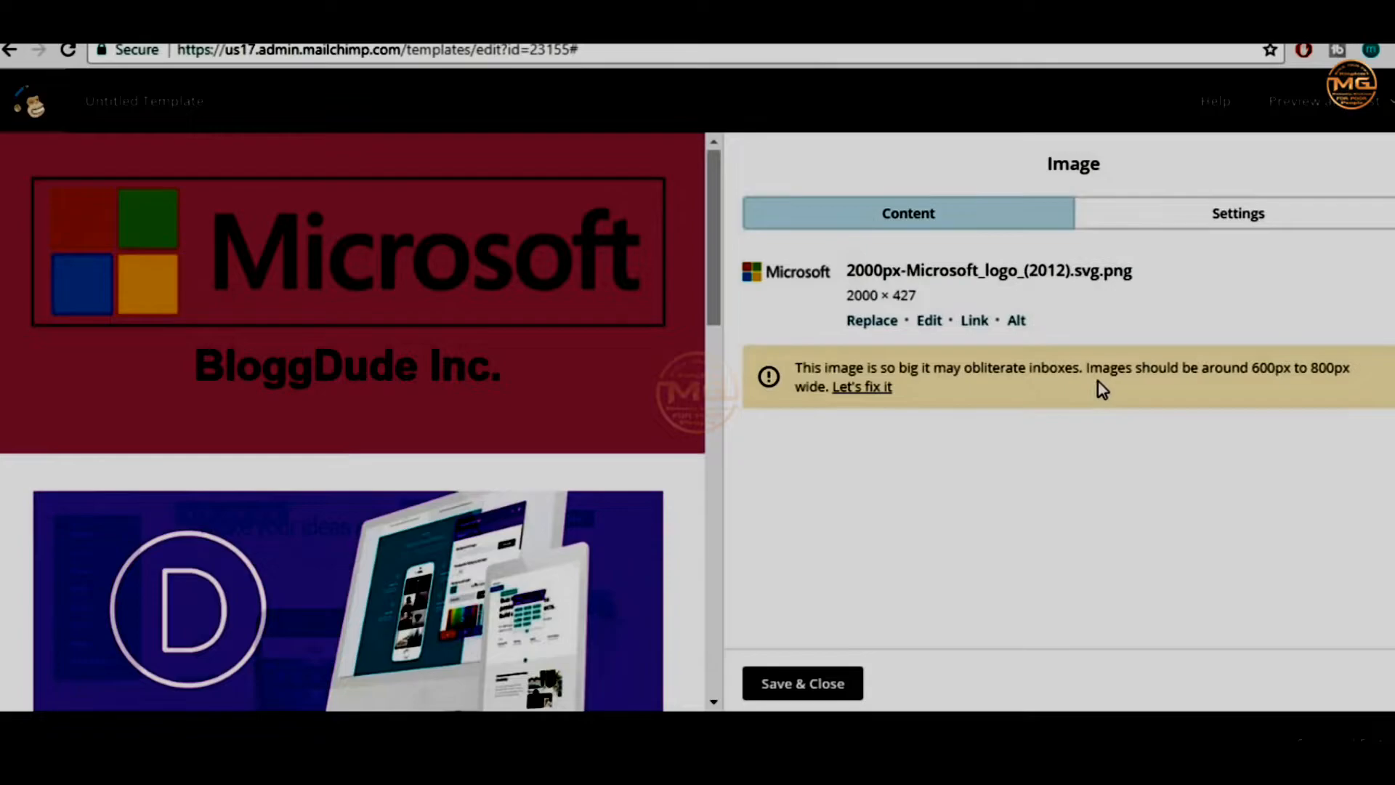
Resize the Microsoft logo to 200 px wide (200 × 42) and save it
{"action": "left_click", "coordinate": [877, 390]}
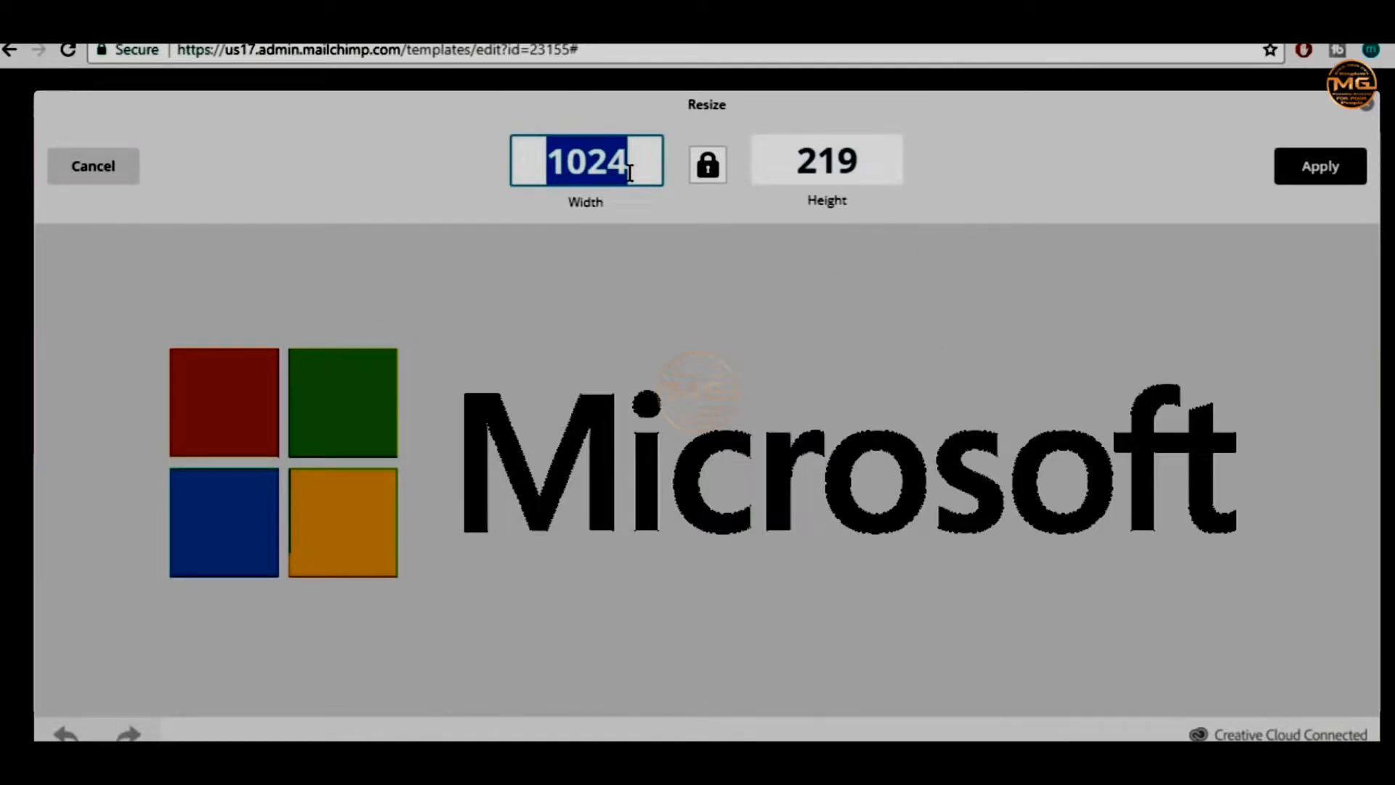
{"action": "type", "text": "200"}
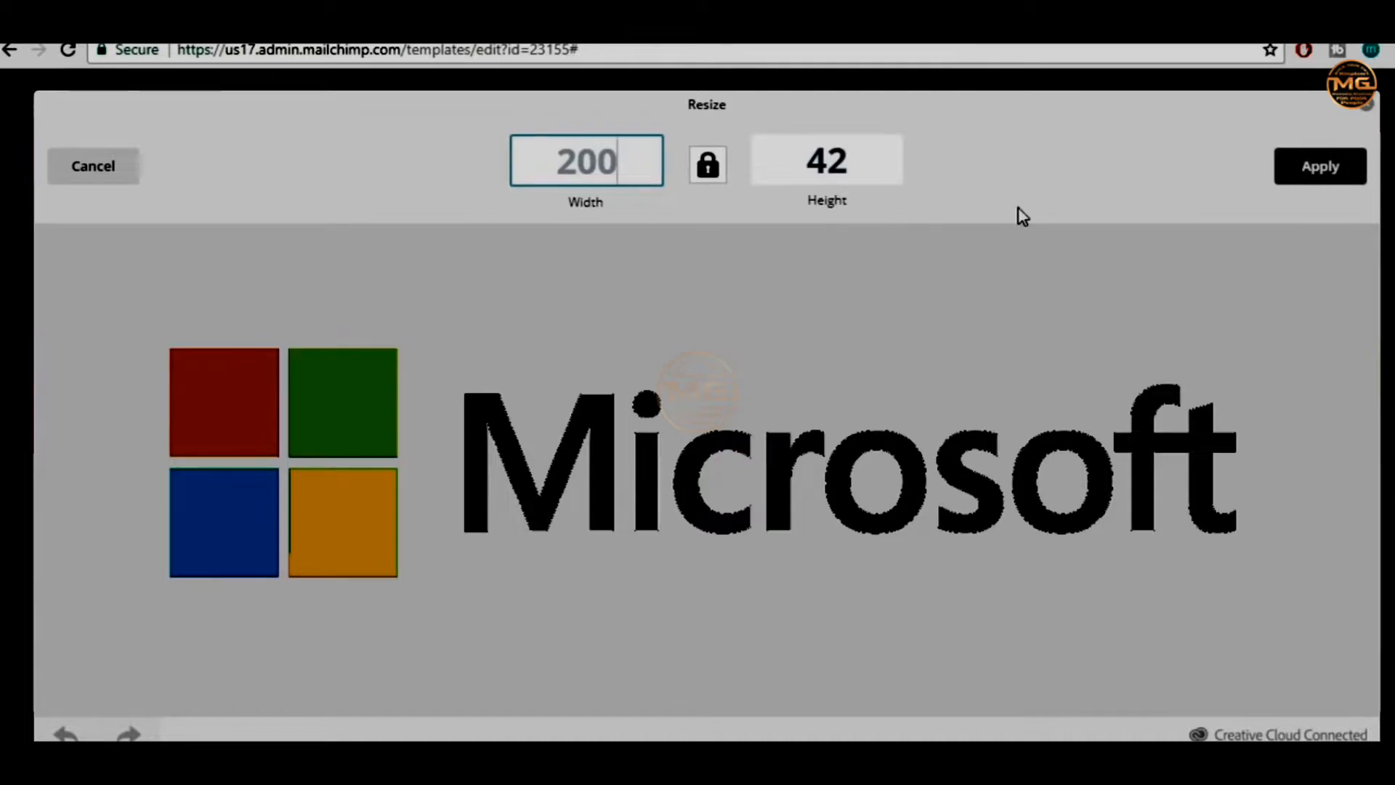
{"action": "left_click", "coordinate": [1351, 178]}
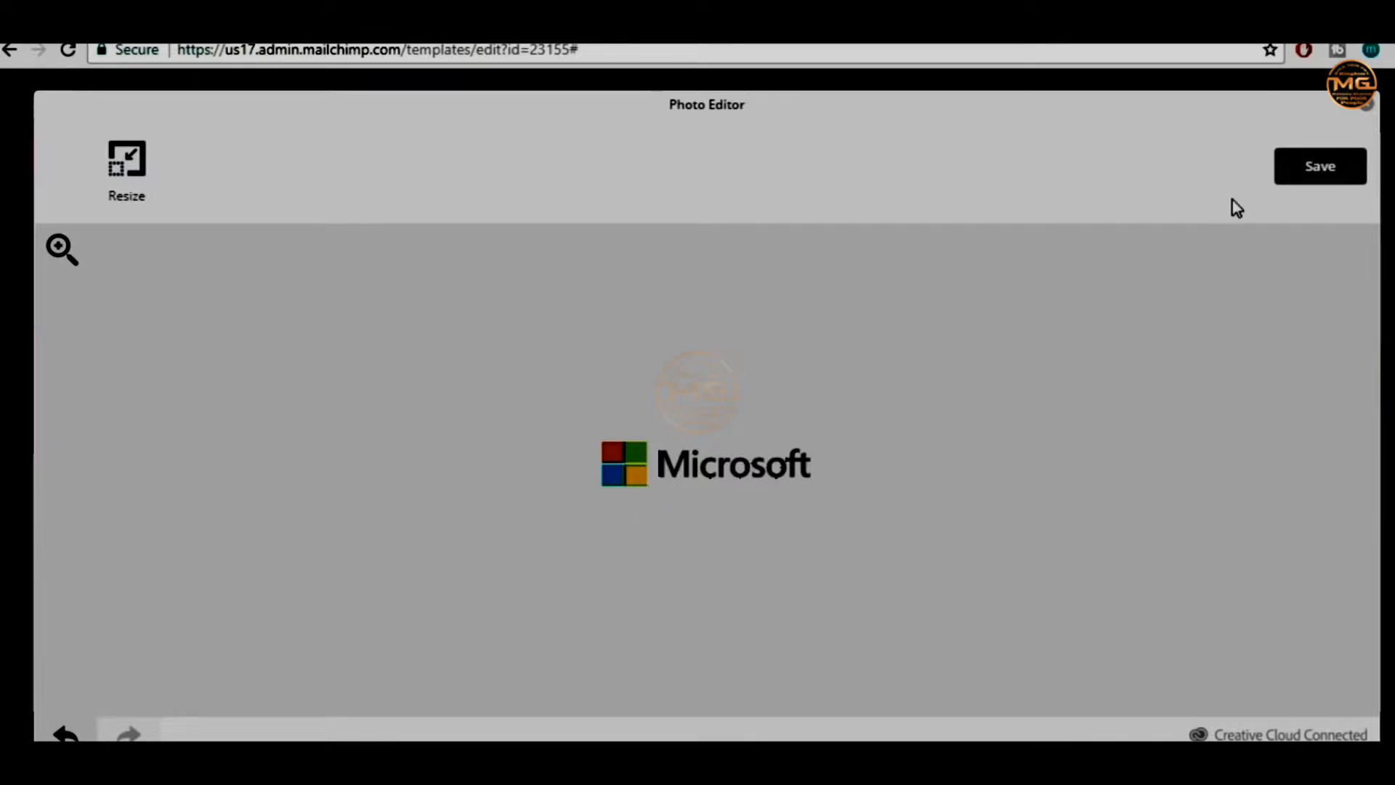
{"action": "left_click", "coordinate": [1321, 167]}
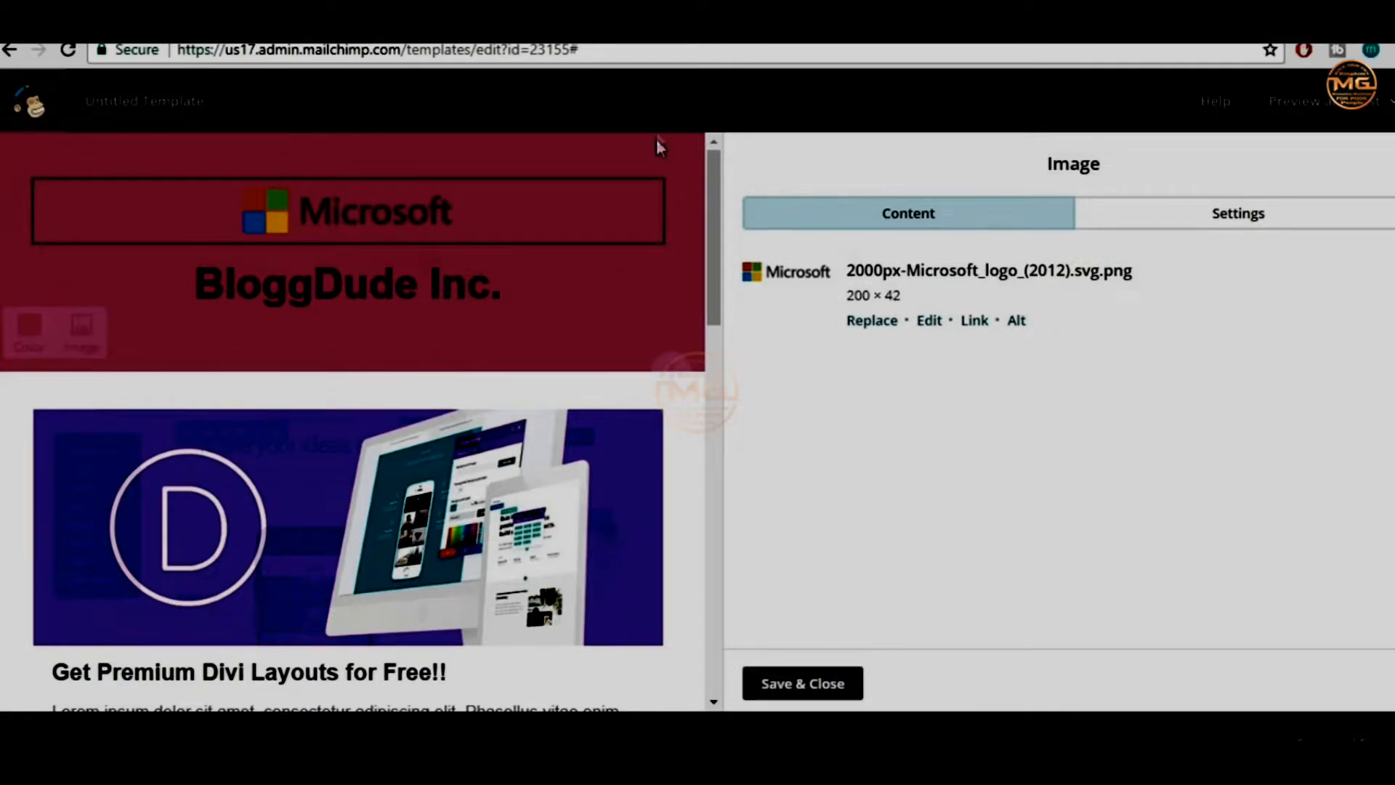
Set the header background colour to black and recolour the BloggDude Inc. heading text white
{"action": "left_click", "coordinate": [27, 336]}
{"action": "left_click", "coordinate": [23, 610]}
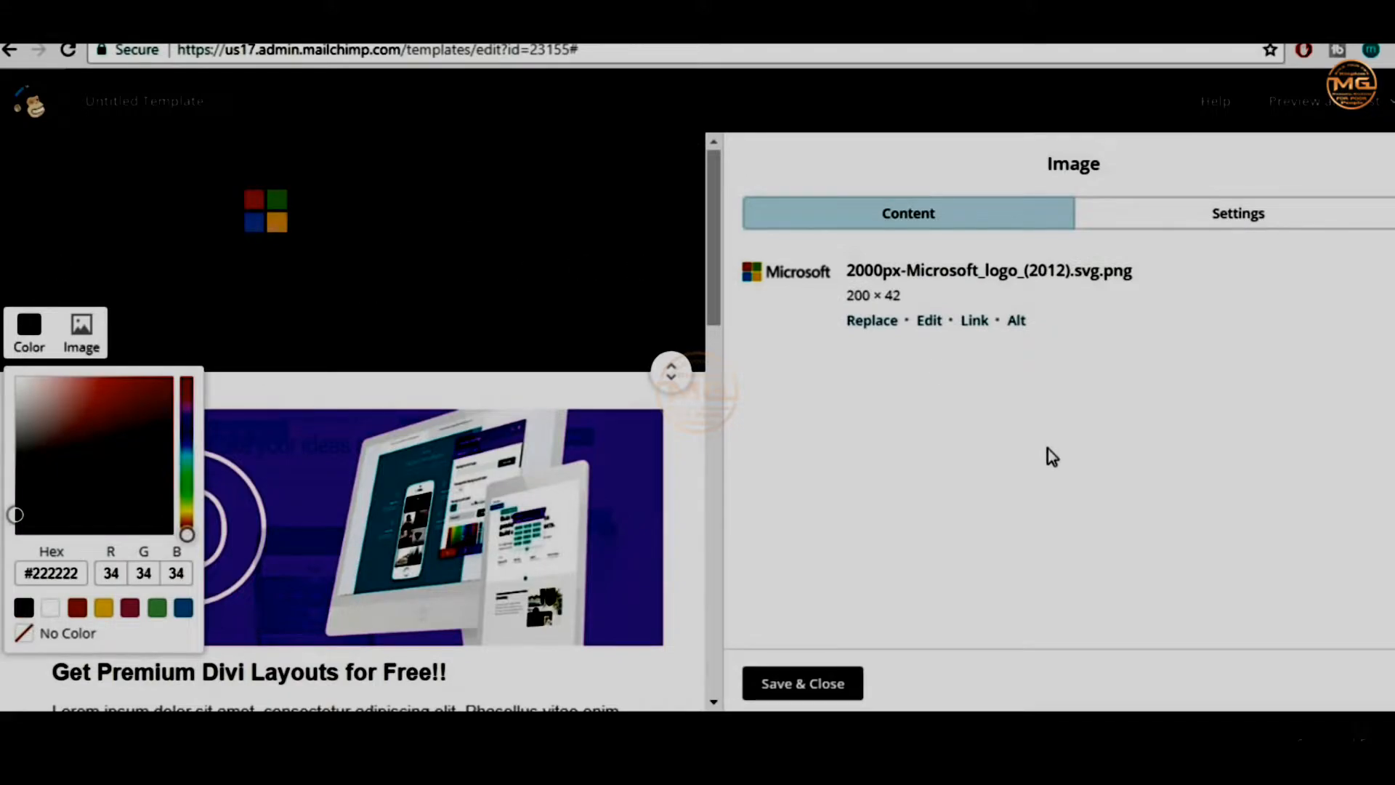
{"action": "left_click", "coordinate": [465, 309]}
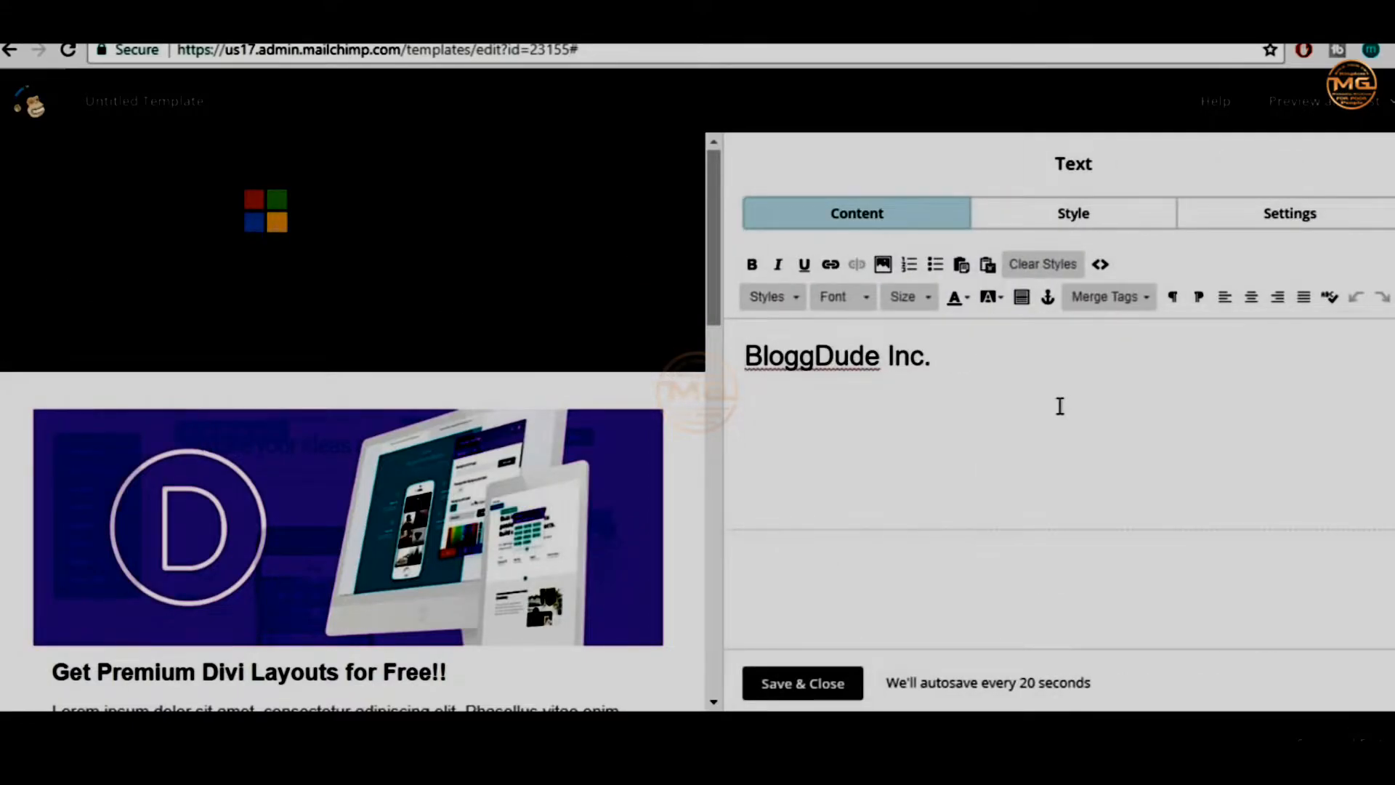
{"action": "left_click_drag", "start_coordinate": [990, 346], "coordinate": [716, 347]}
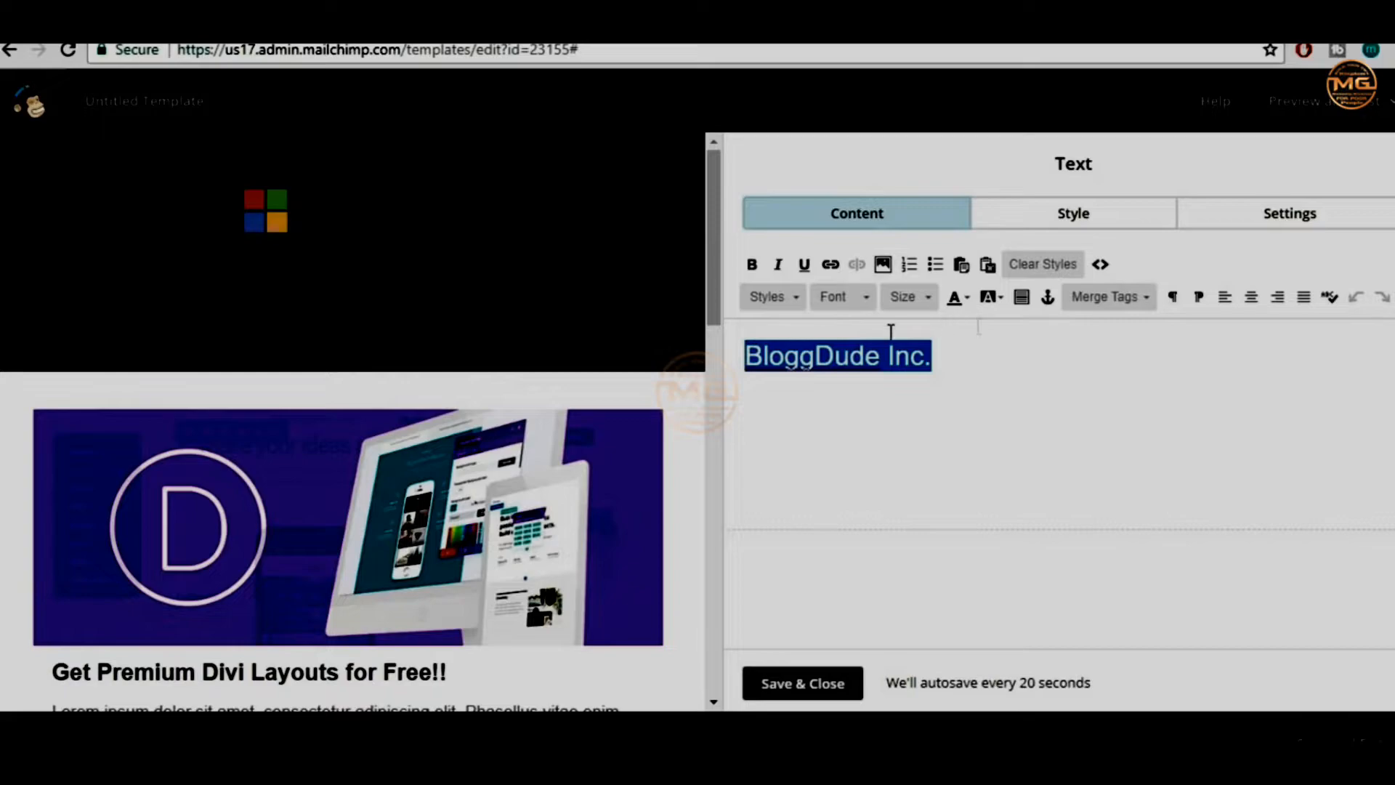
{"action": "left_click", "coordinate": [968, 299]}
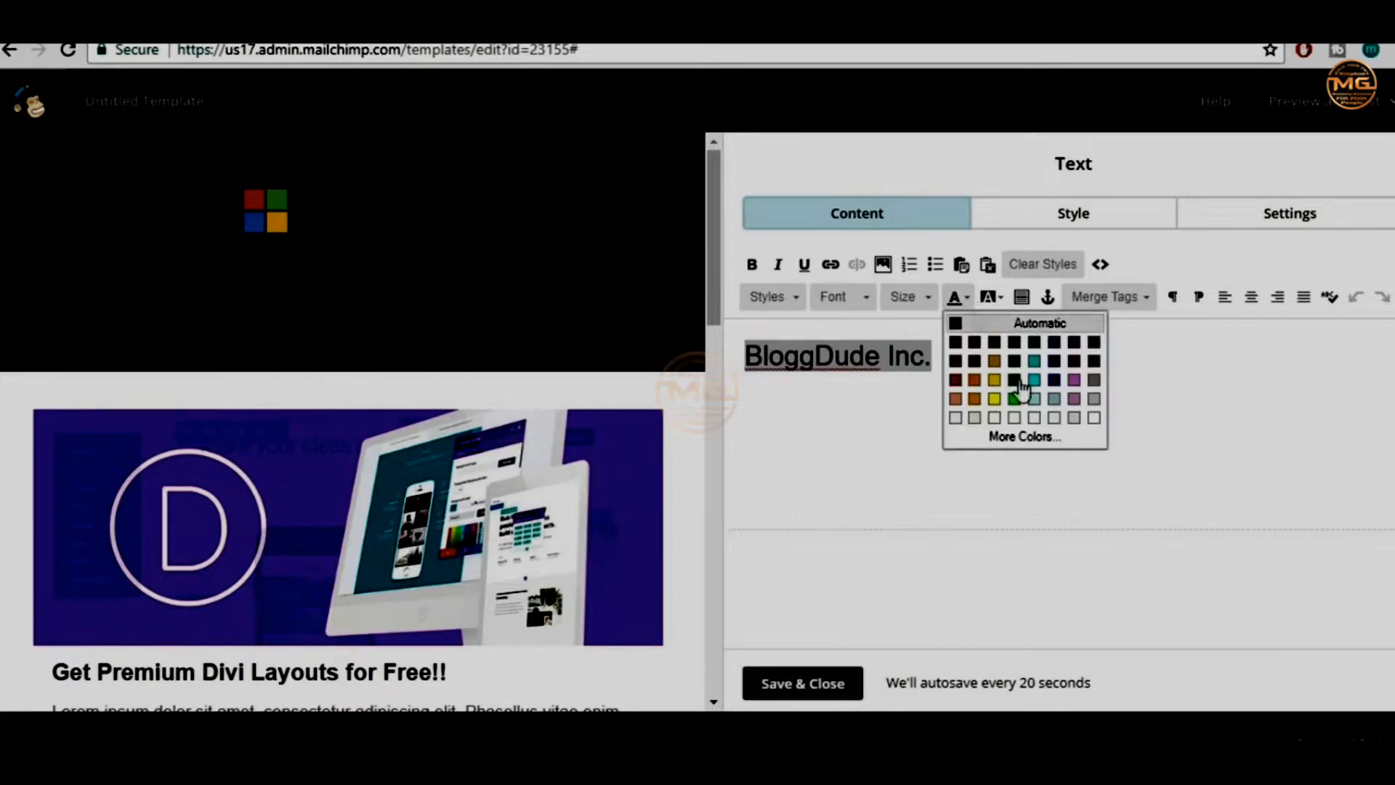
{"action": "left_click", "coordinate": [1093, 419]}
{"action": "mouse_move", "coordinate": [373, 218]}
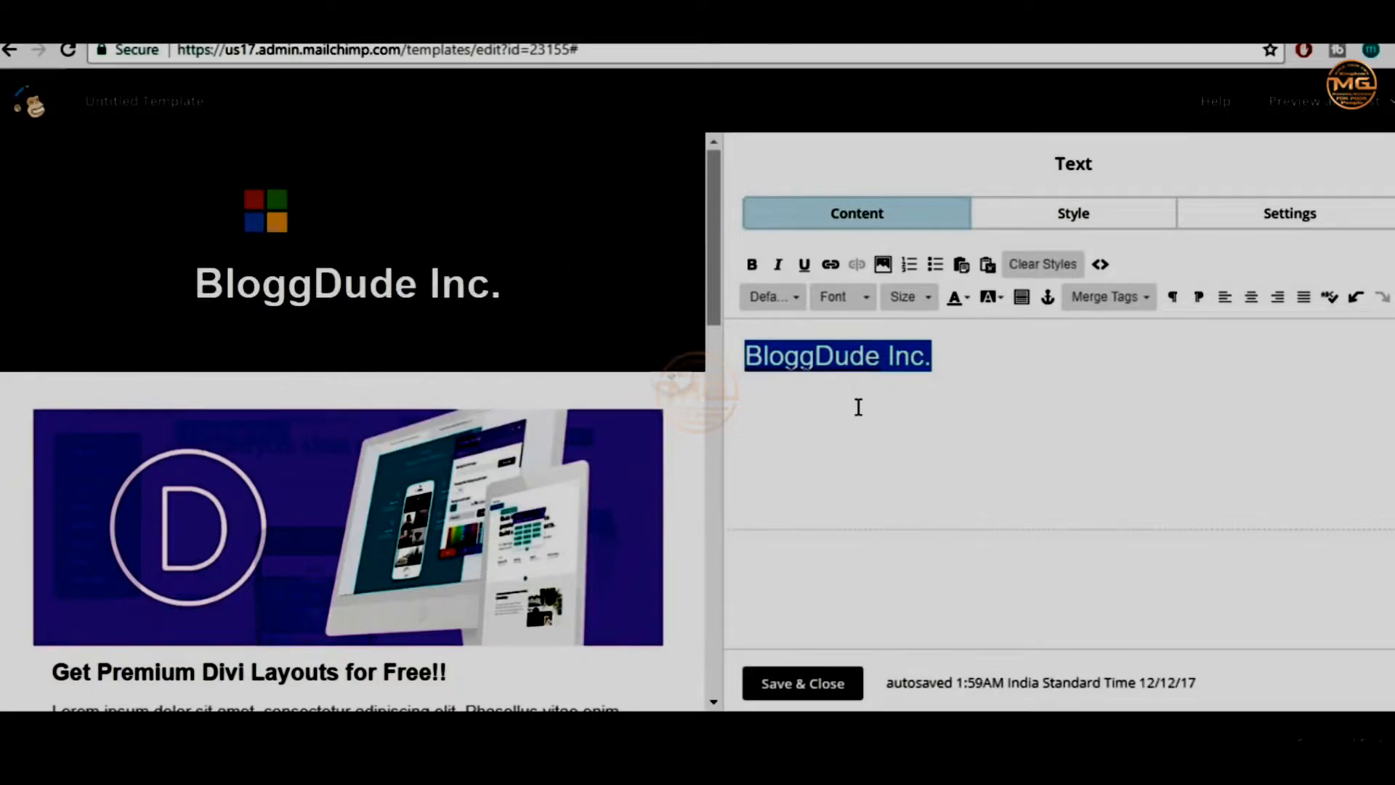
{"action": "left_click", "coordinate": [958, 369]}
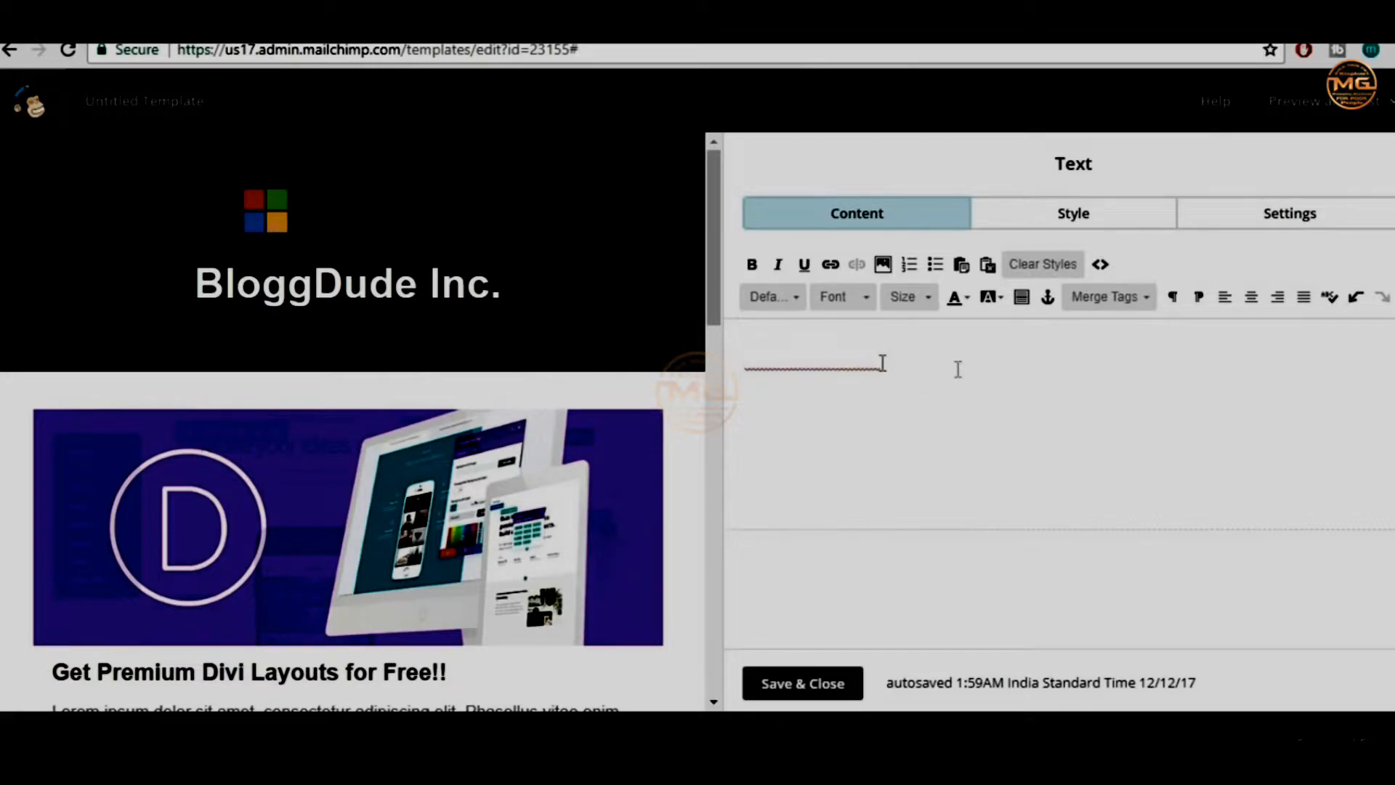
{"action": "left_click_drag", "start_coordinate": [980, 354], "coordinate": [646, 356]}
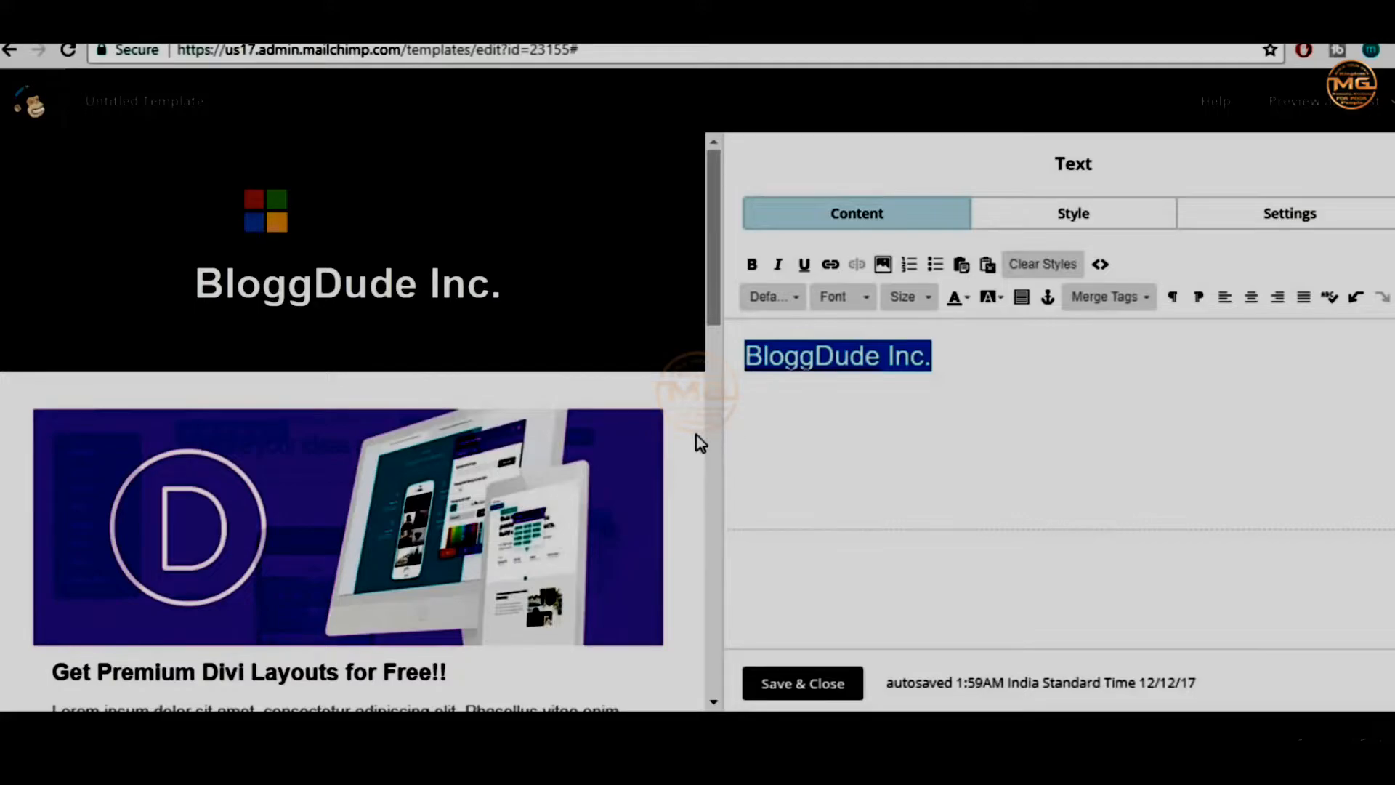
Open the Related products / What's on sale block in the Image + Caption editor
{"action": "scroll", "coordinate": [699, 442], "scroll_direction": "down", "scroll_amount": 9}
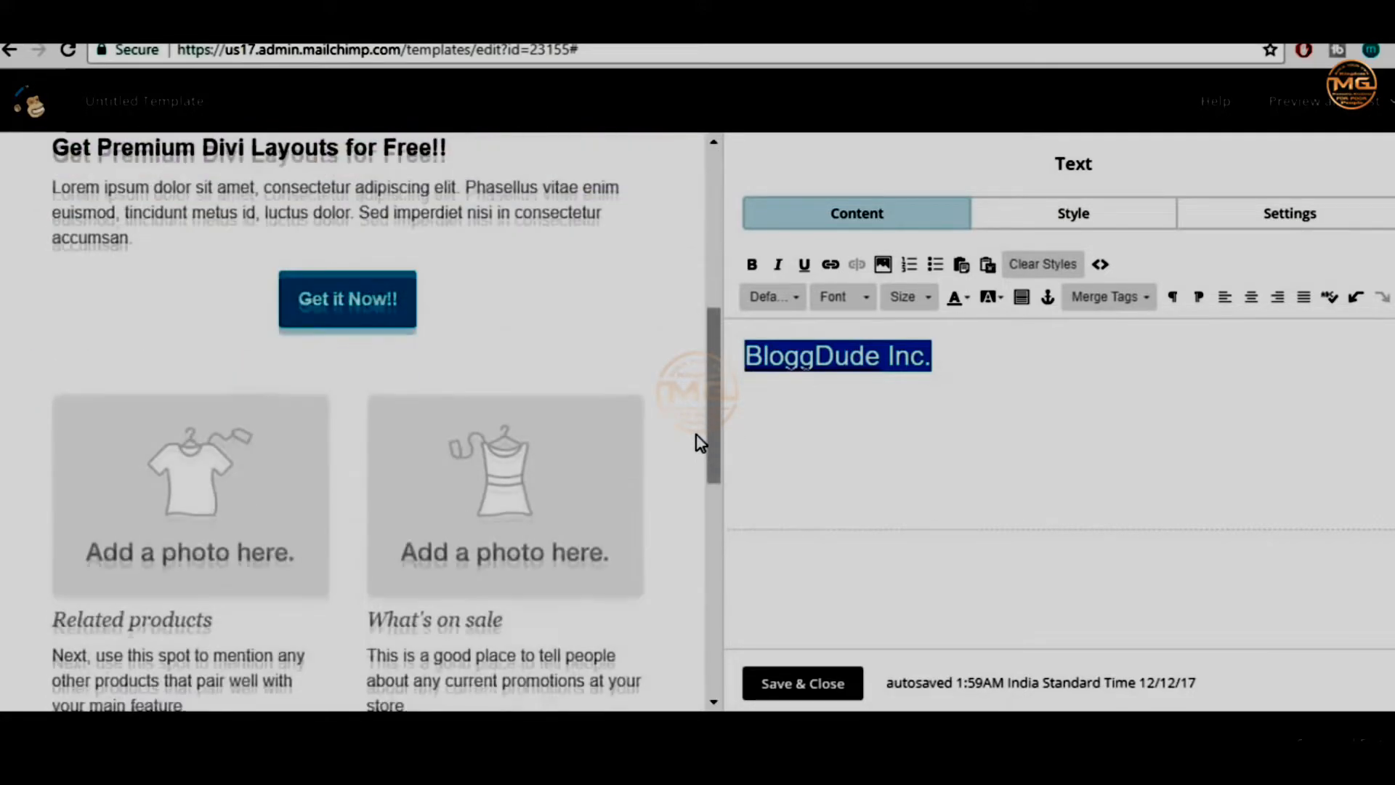
{"action": "scroll", "coordinate": [698, 442], "scroll_direction": "up", "scroll_amount": 7}
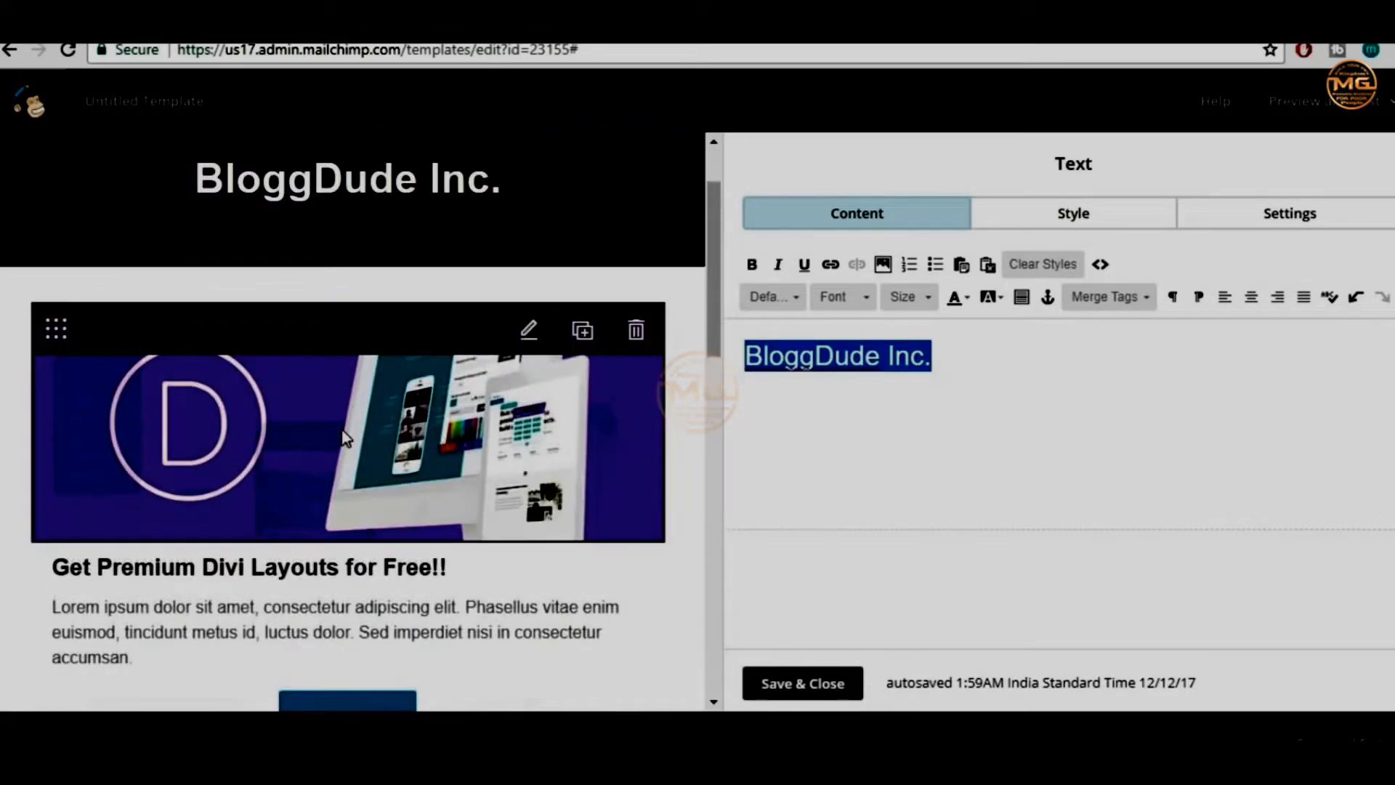
{"action": "scroll", "coordinate": [579, 416], "scroll_direction": "down", "scroll_amount": 2}
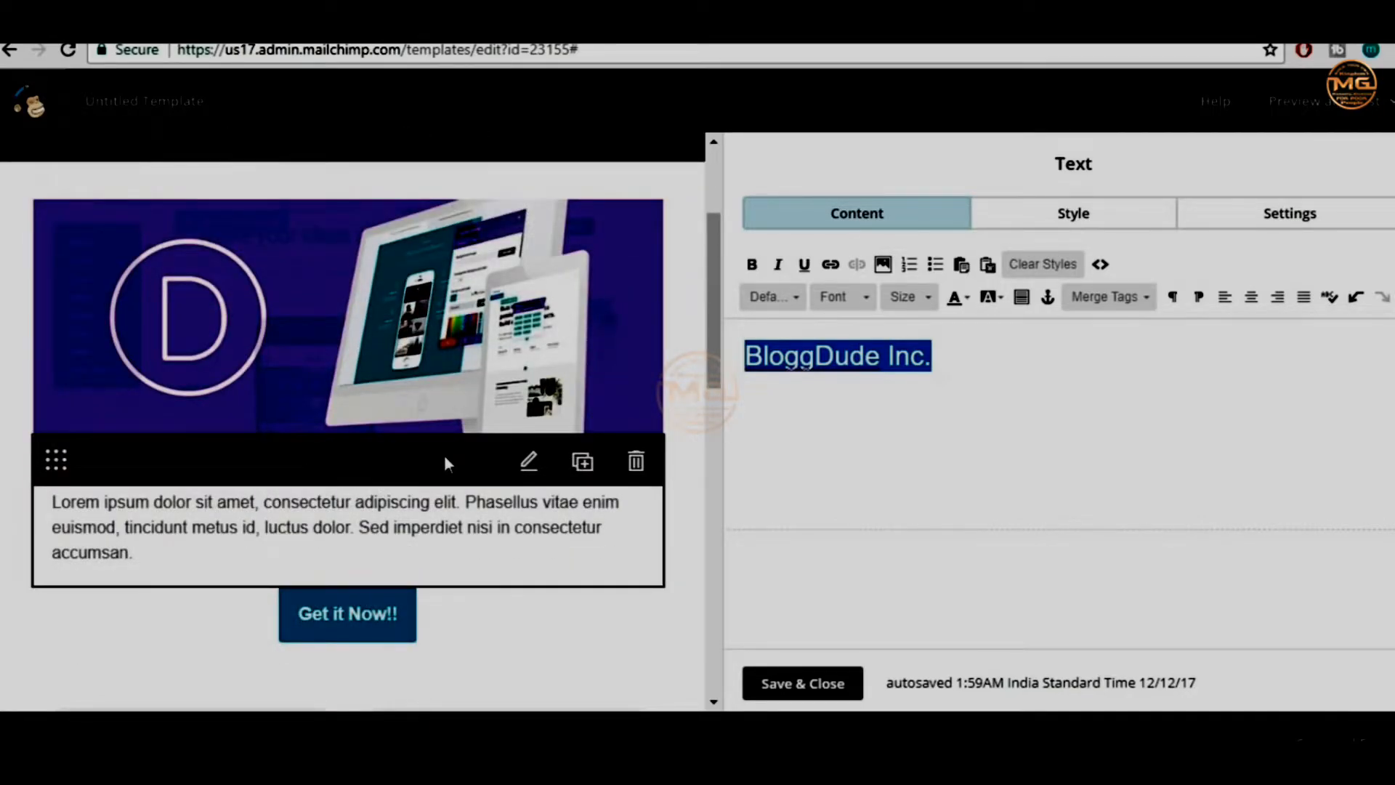
{"action": "scroll", "coordinate": [452, 457], "scroll_direction": "up", "scroll_amount": 3}
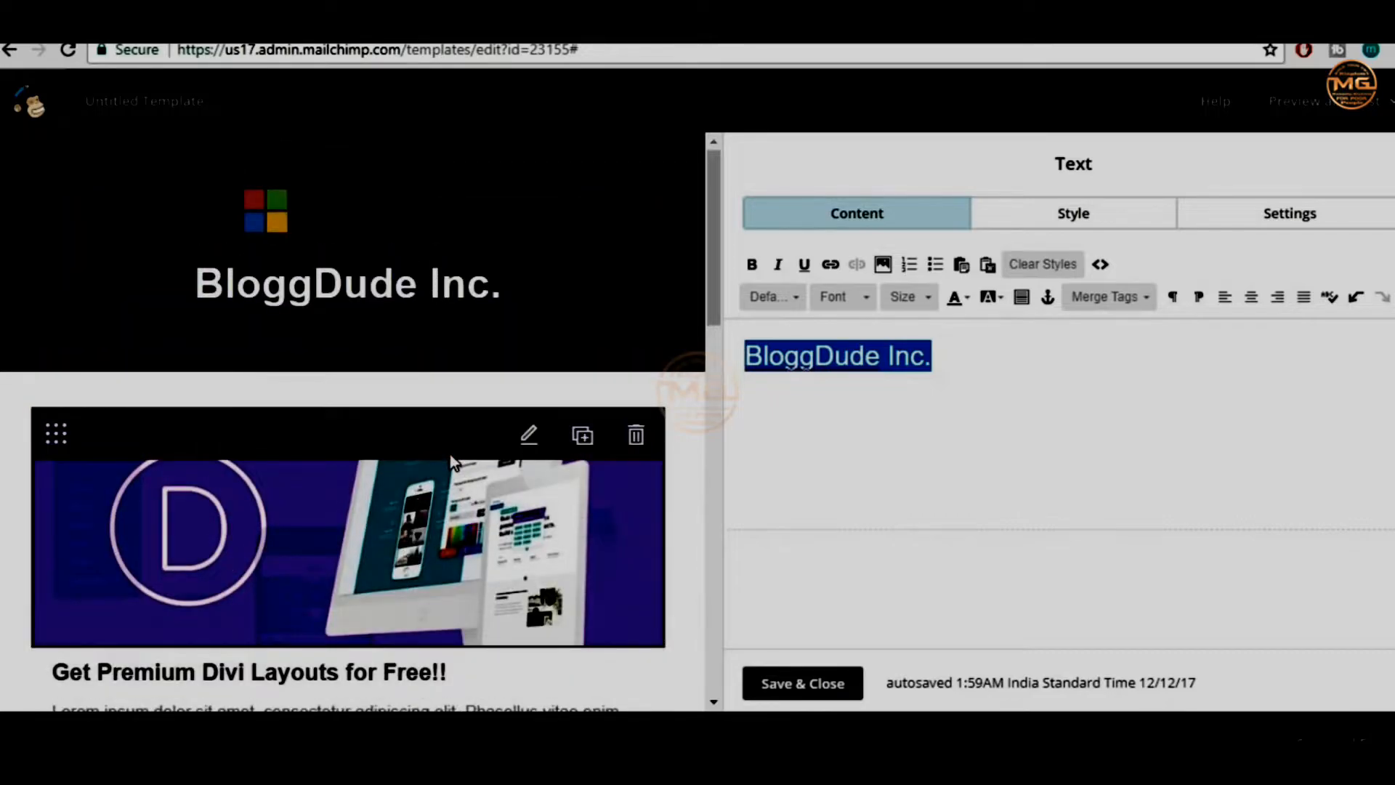
{"action": "scroll", "coordinate": [451, 456], "scroll_direction": "down", "scroll_amount": 3}
{"action": "scroll", "coordinate": [450, 455], "scroll_direction": "up", "scroll_amount": 3}
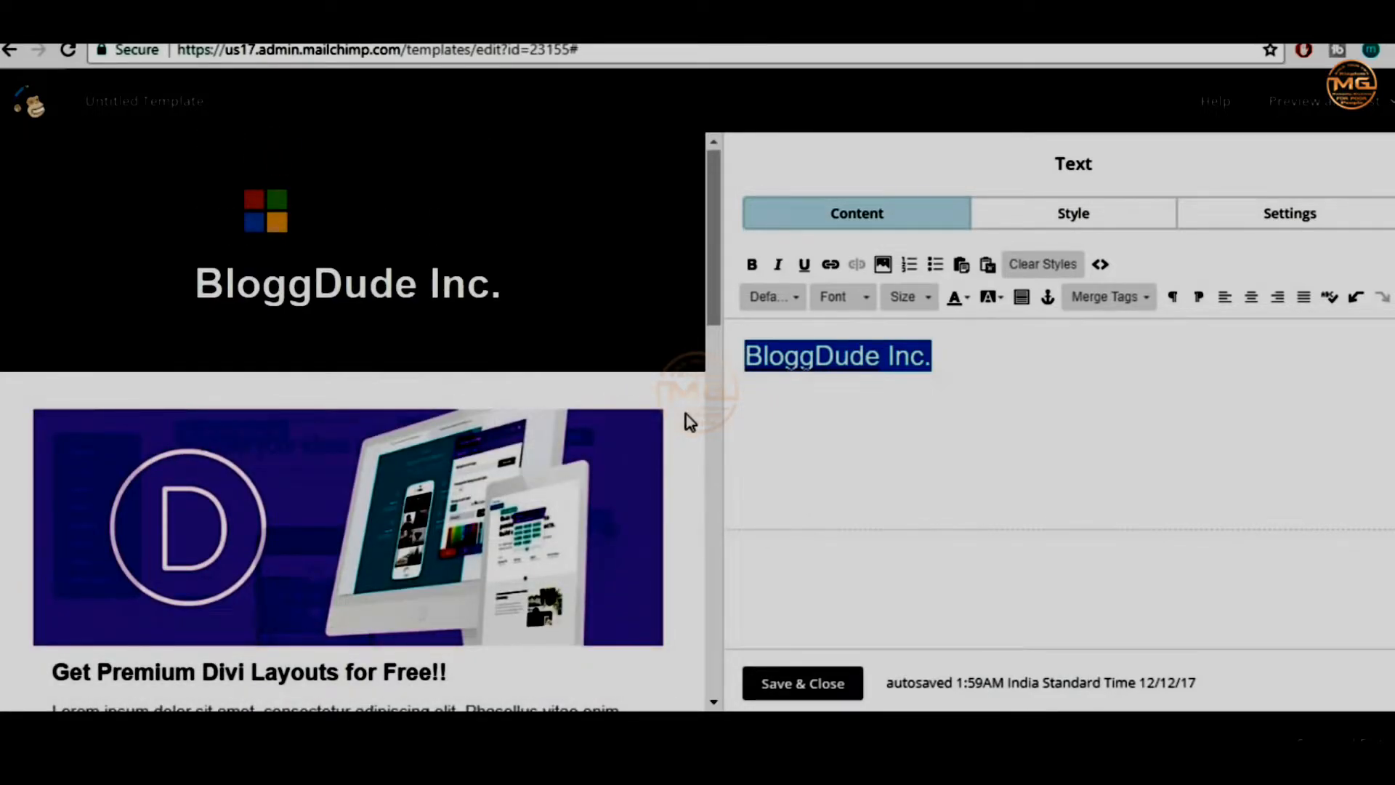
{"action": "scroll", "coordinate": [685, 415], "scroll_direction": "down", "scroll_amount": 5}
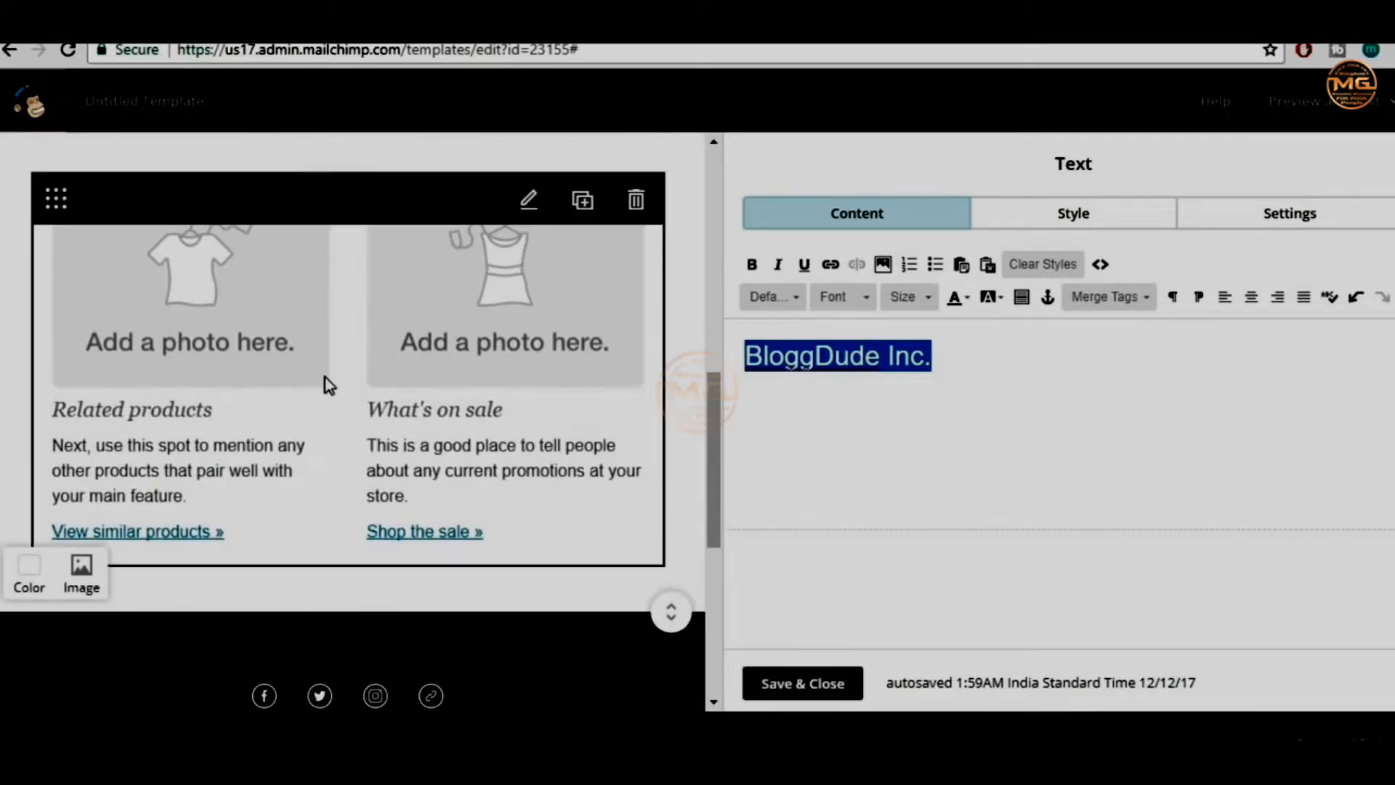
{"action": "left_click", "coordinate": [234, 327]}
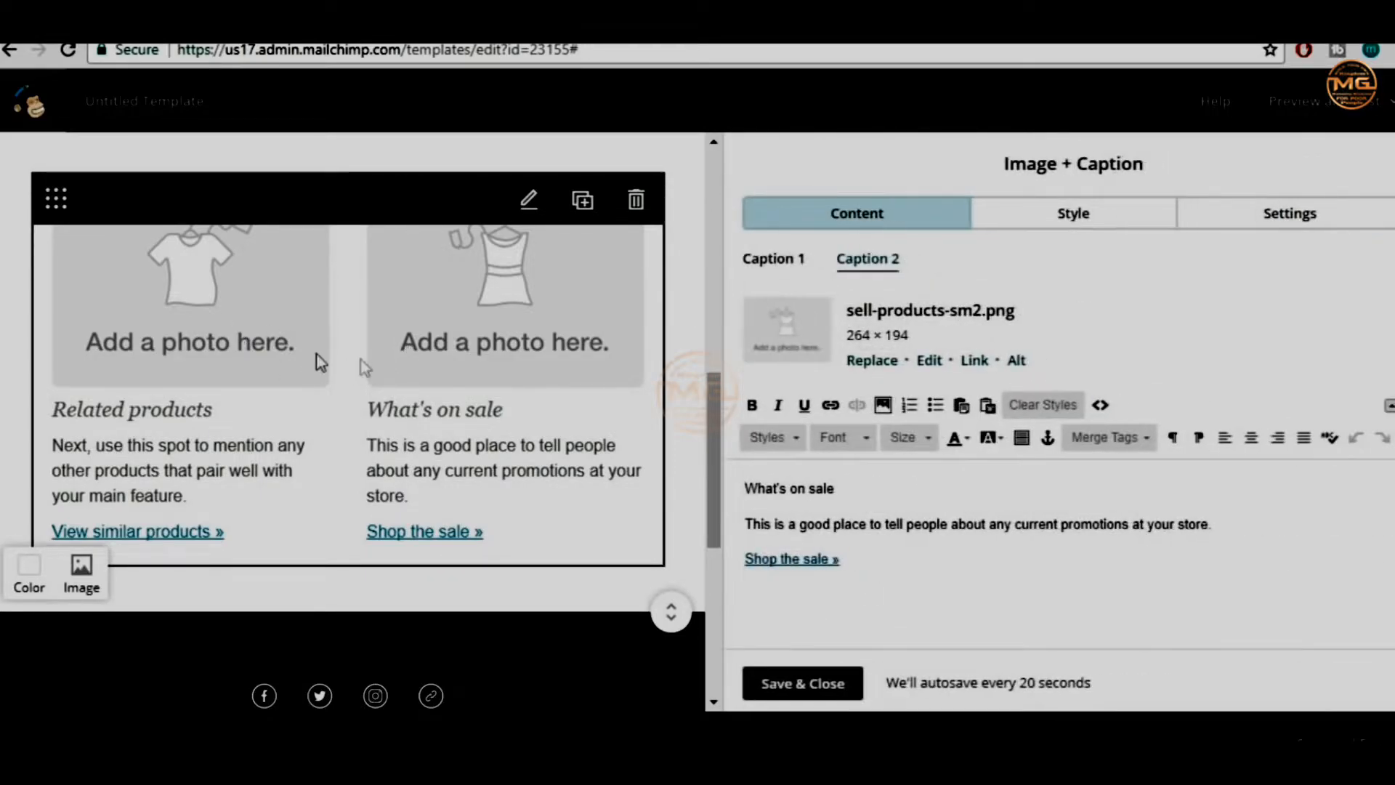
Swap the Related products caption photo for elementor-page-builder.png from the Content Manager
{"action": "left_click", "coordinate": [769, 260]}
{"action": "left_click", "coordinate": [868, 260]}
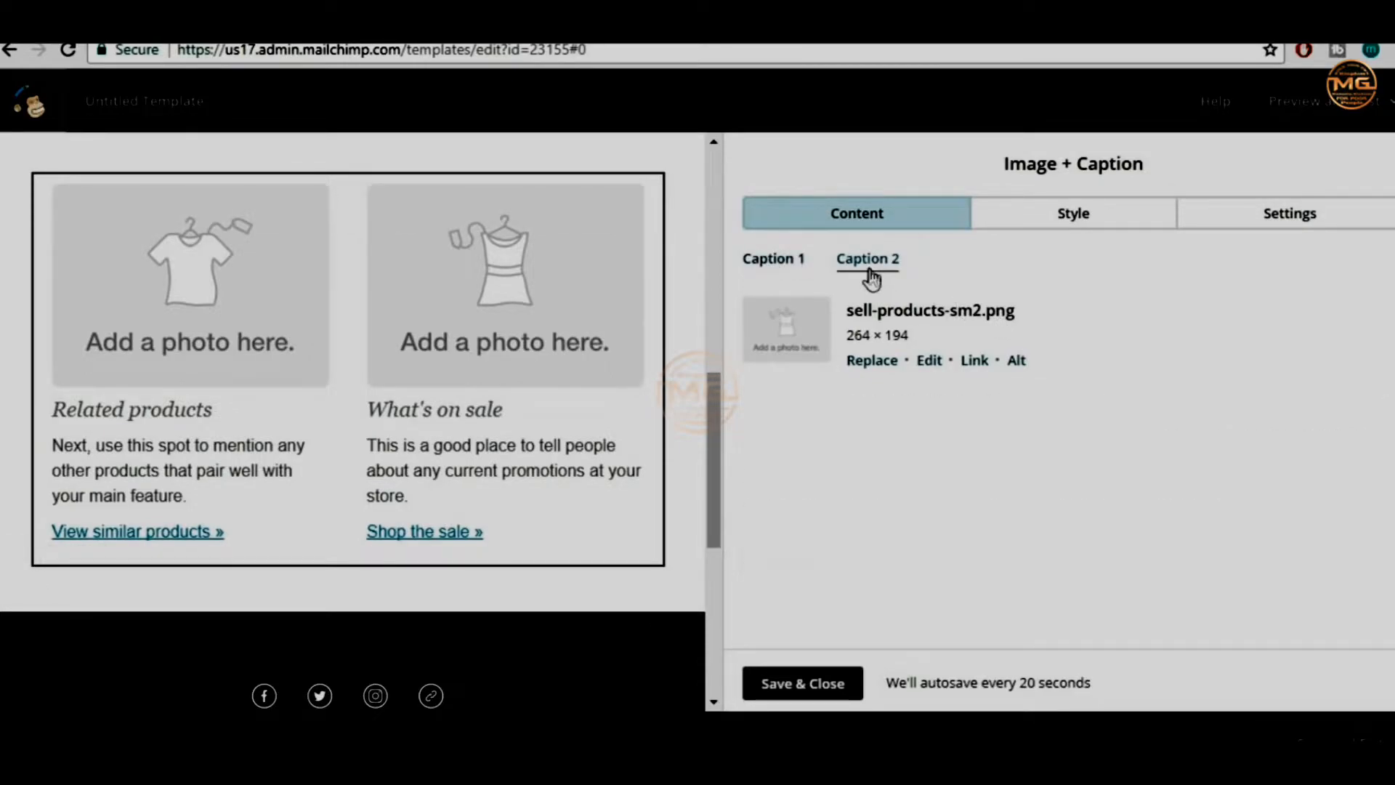
{"action": "left_click", "coordinate": [770, 263]}
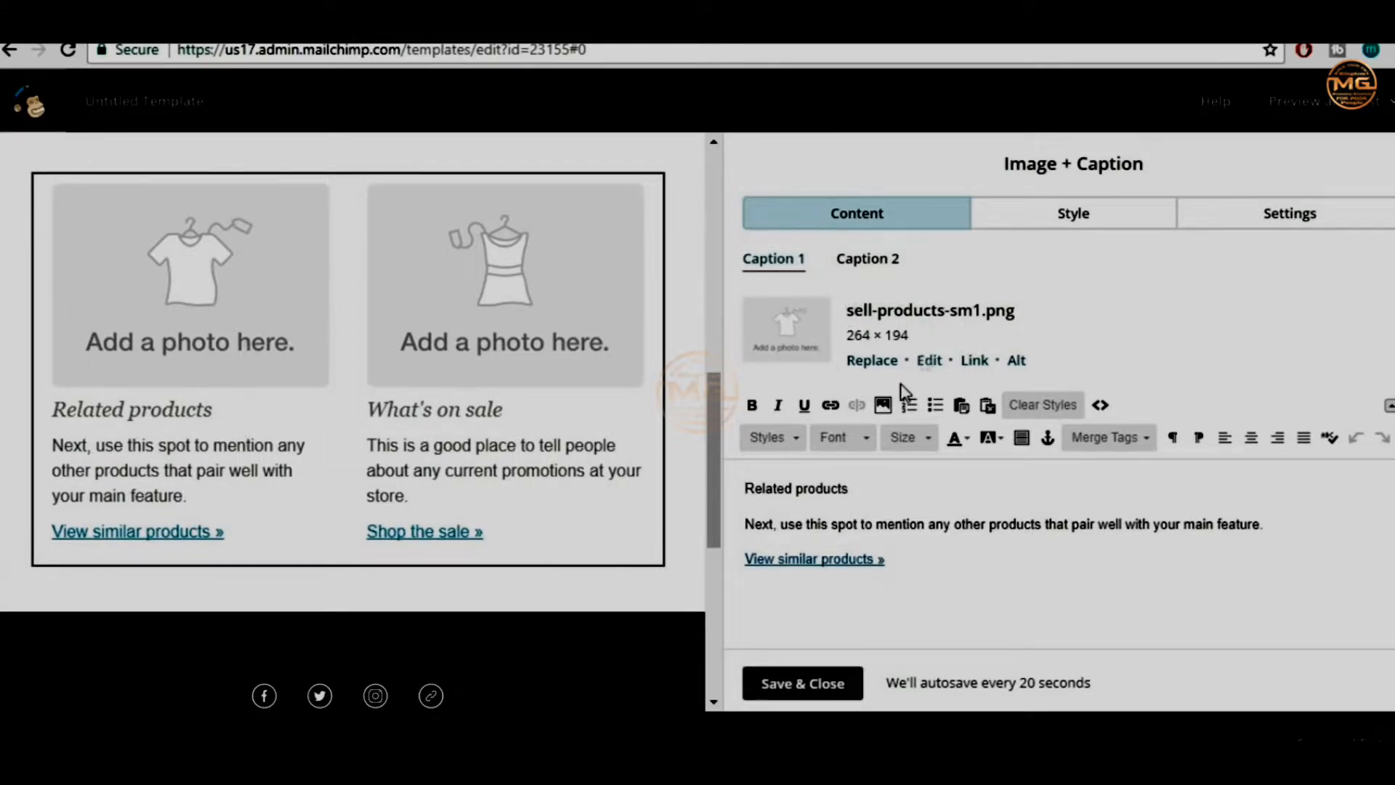
{"action": "left_click", "coordinate": [875, 363]}
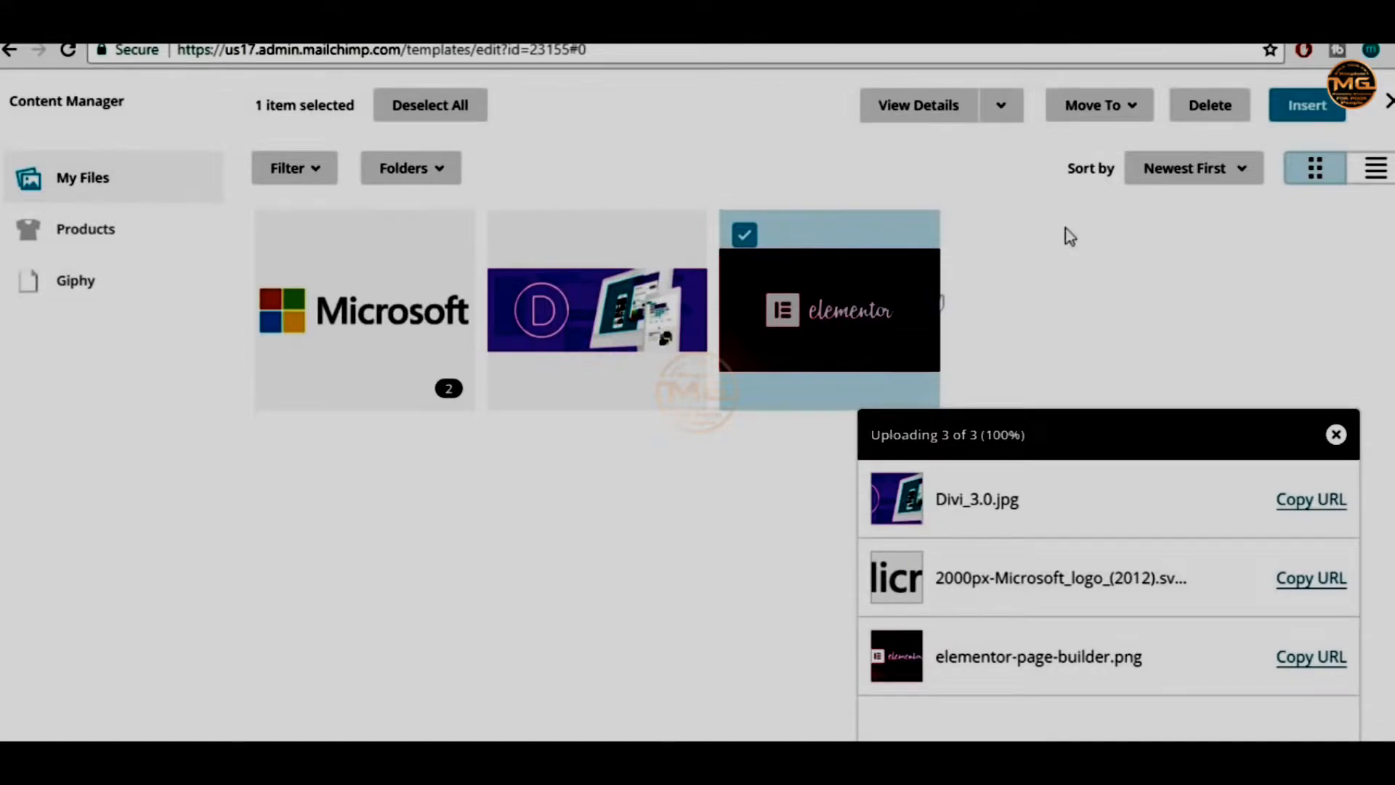
{"action": "left_click", "coordinate": [1306, 105]}
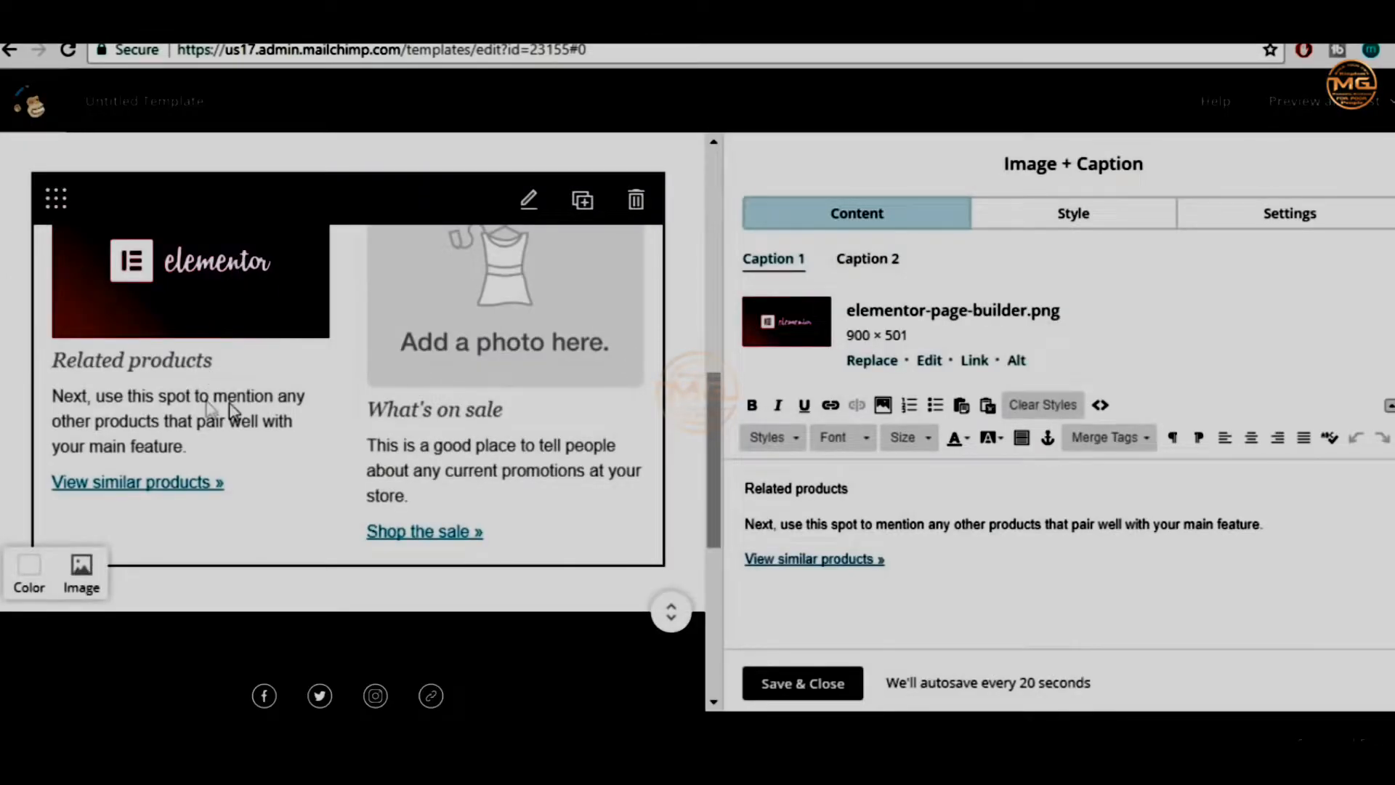
Retitle the caption 'Free Elementor Layouts' and paste the first Lorem ipsum sentence as its body
{"action": "left_click_drag", "start_coordinate": [884, 487], "coordinate": [741, 485]}
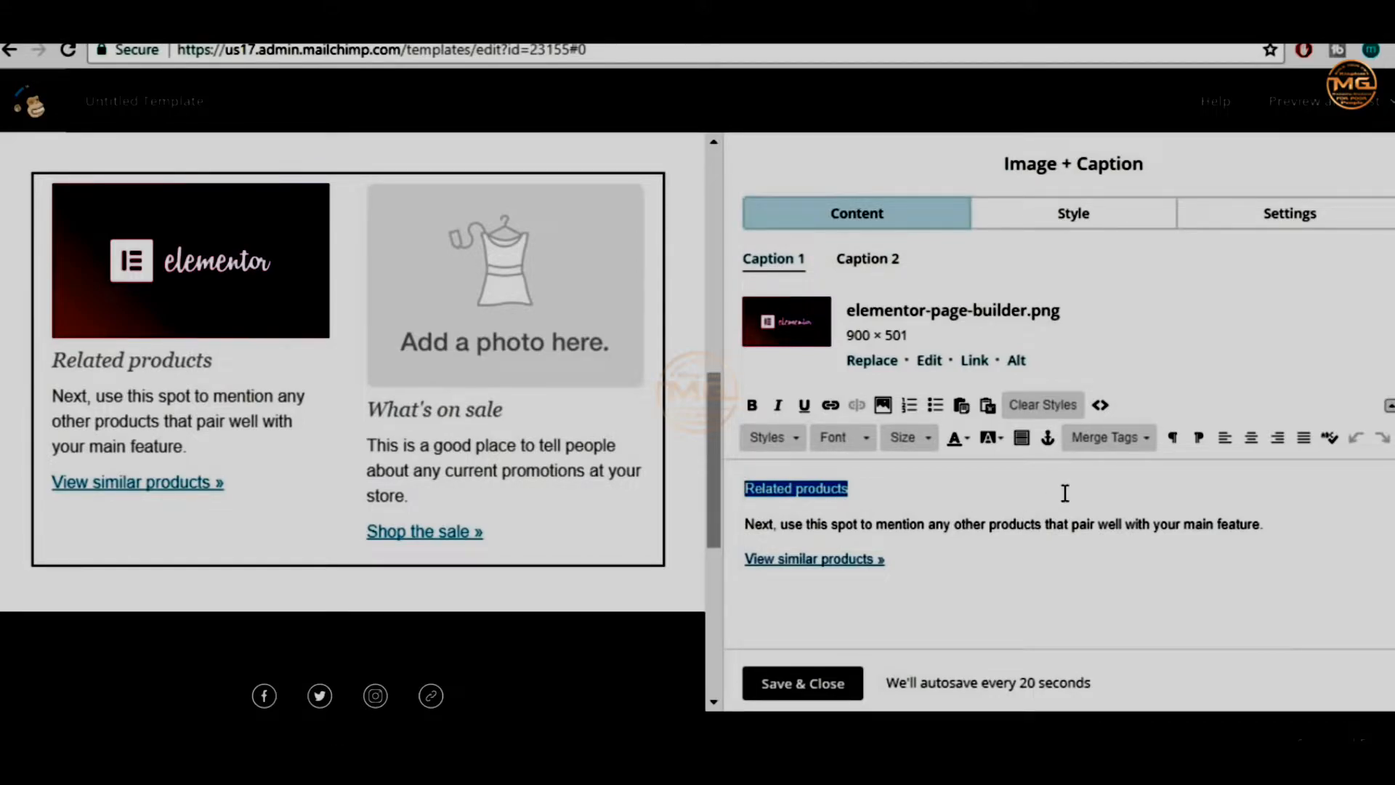
{"action": "type", "text": "Free"}
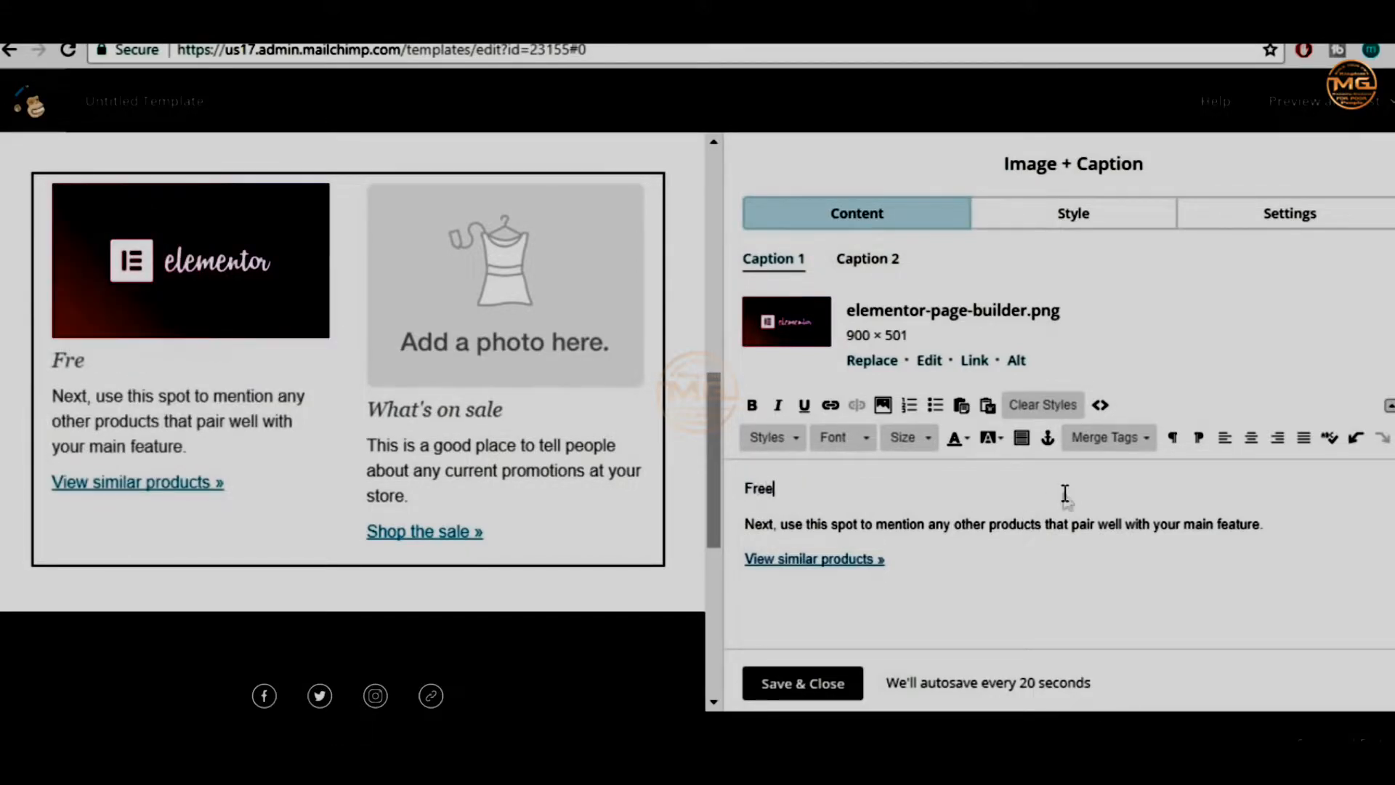
{"action": "type", "text": " Elementor"}
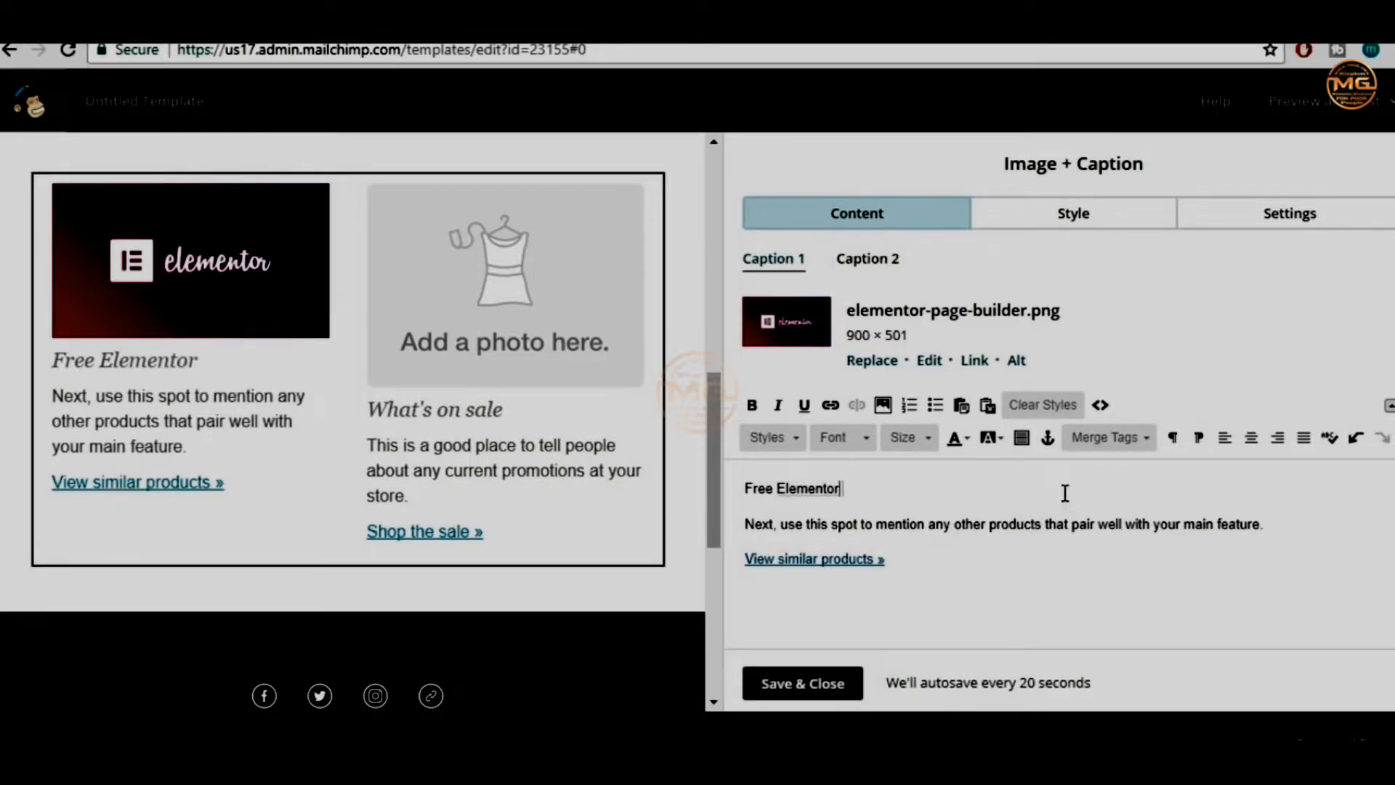
{"action": "type", "text": " Layouts!"}
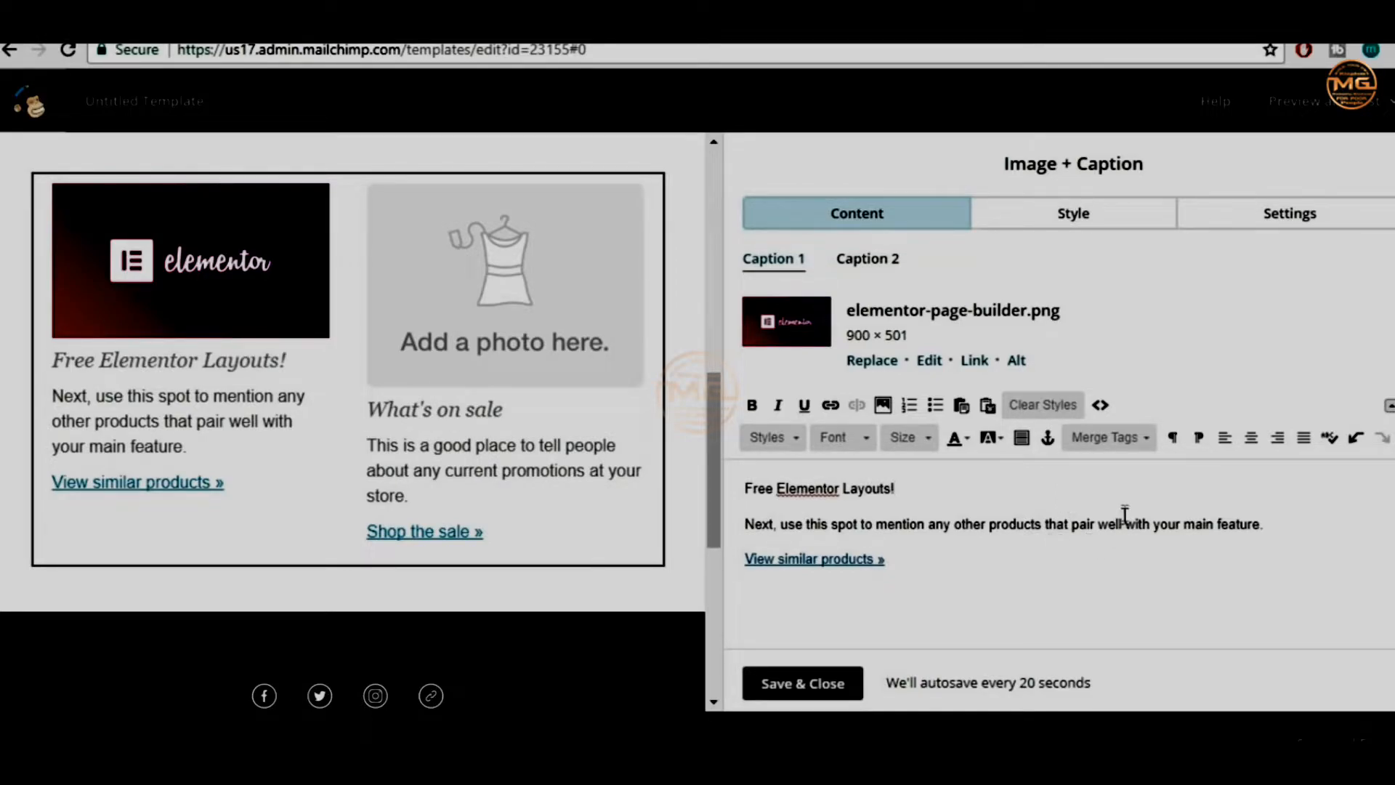
{"action": "left_click_drag", "start_coordinate": [744, 522], "coordinate": [1276, 520]}
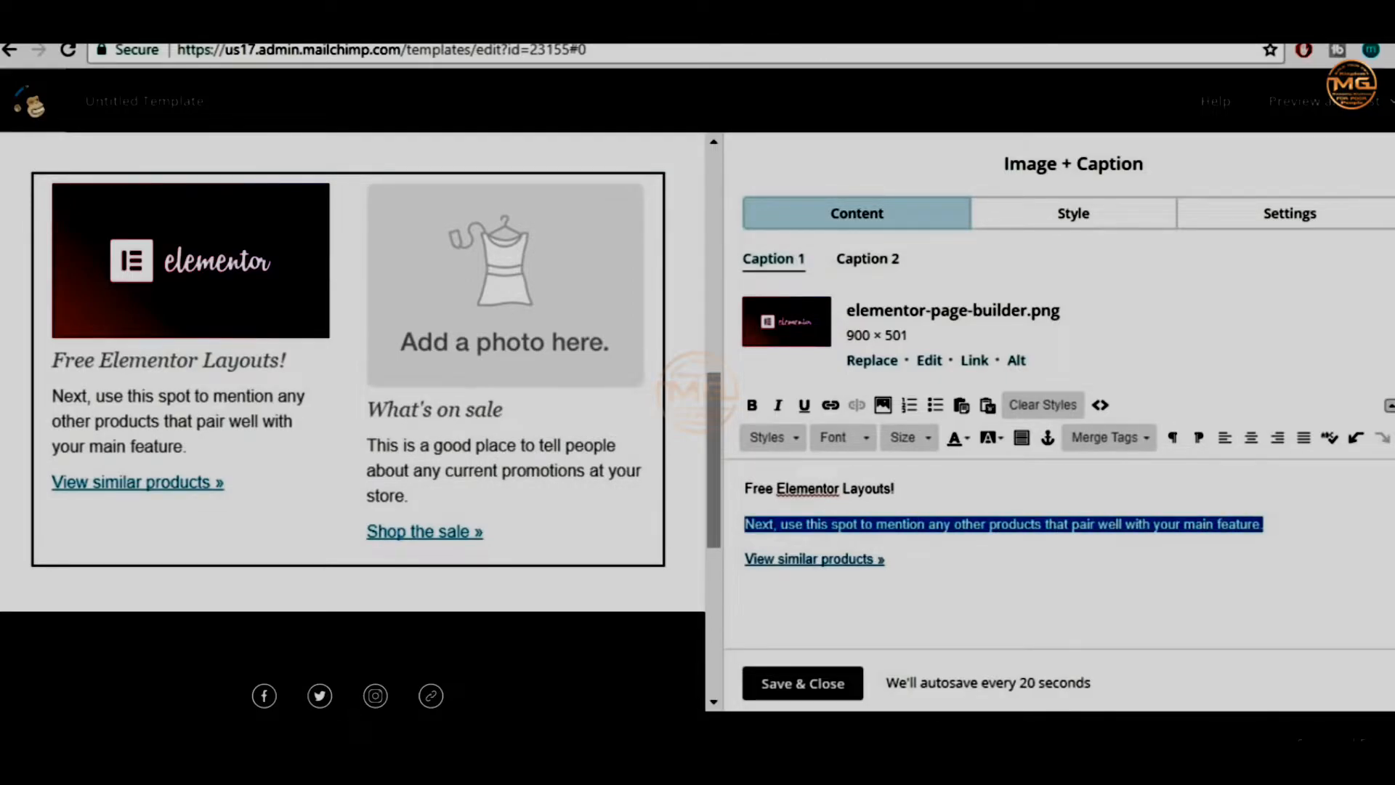
{"action": "key", "text": "ctrl+Tab"}
{"action": "left_click", "coordinate": [639, 442]}
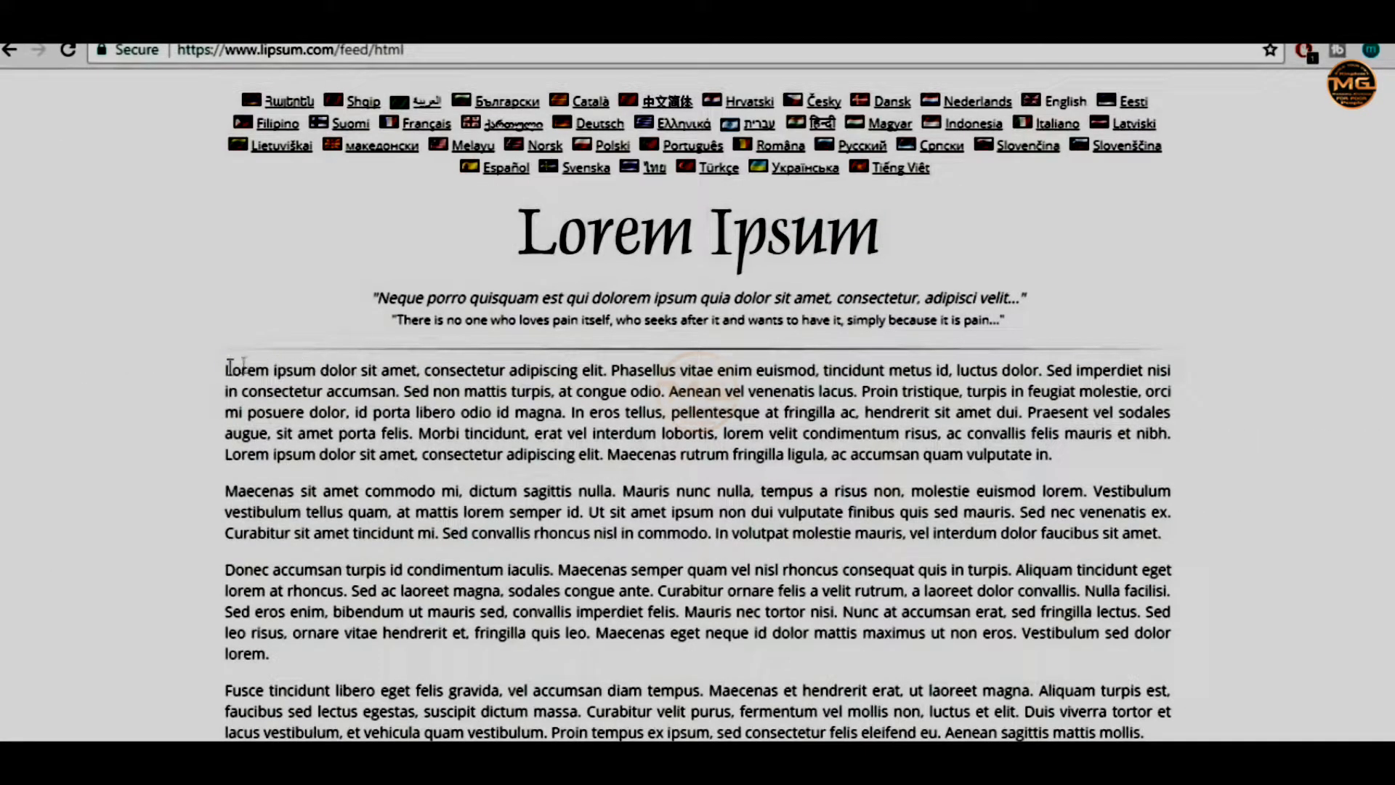
{"action": "left_click_drag", "start_coordinate": [223, 374], "coordinate": [611, 376]}
{"action": "key", "text": "ctrl+c"}
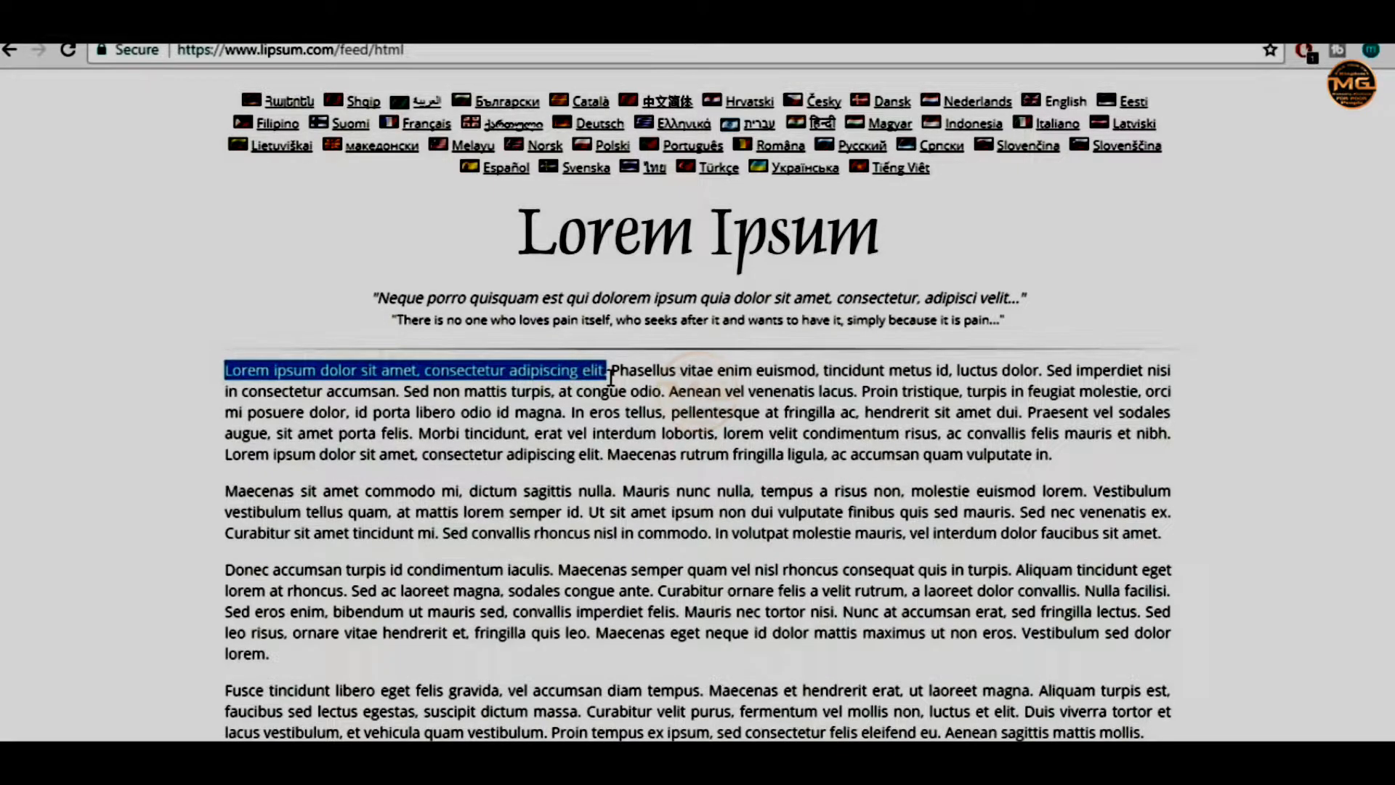
{"action": "left_click", "coordinate": [450, 21]}
{"action": "left_click", "coordinate": [316, 22]}
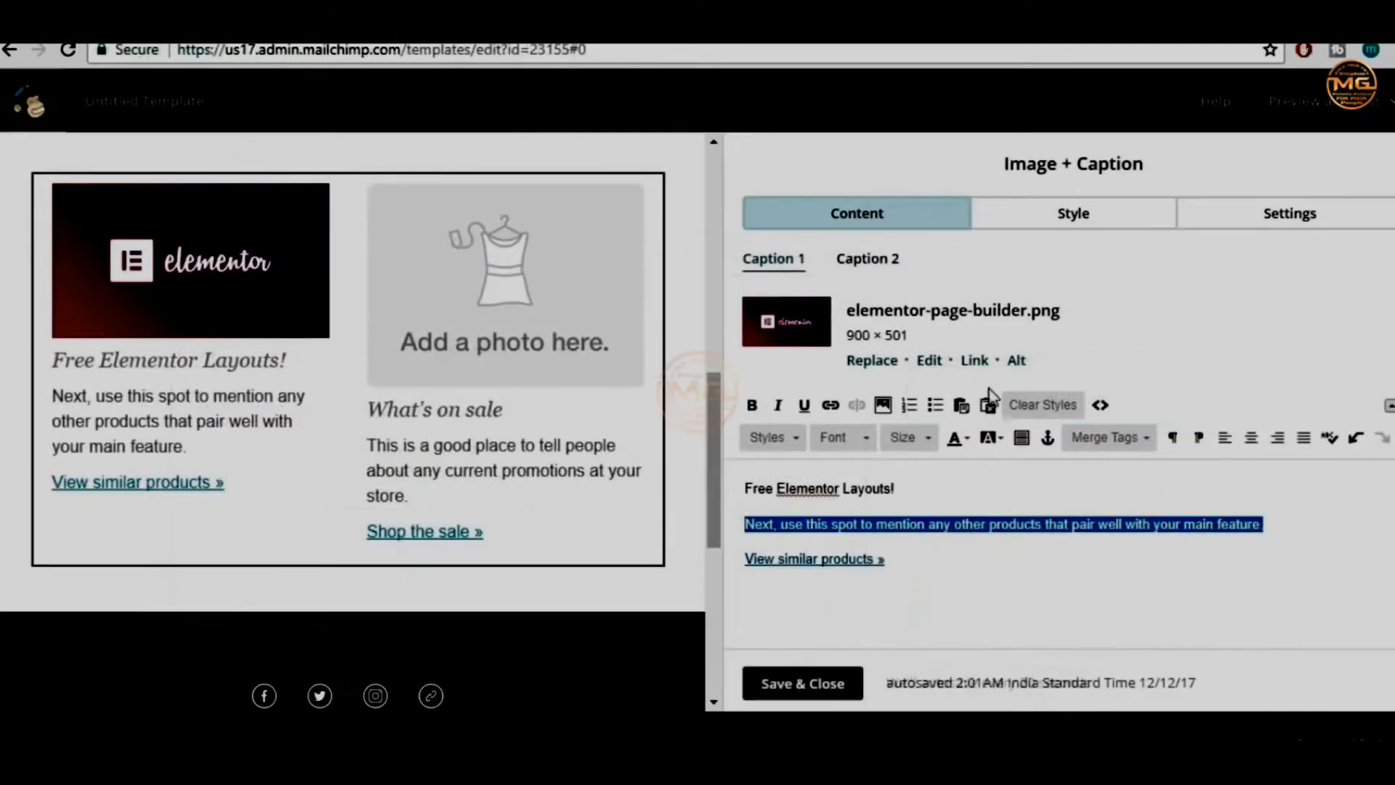
{"action": "key", "text": "ctrl+v"}
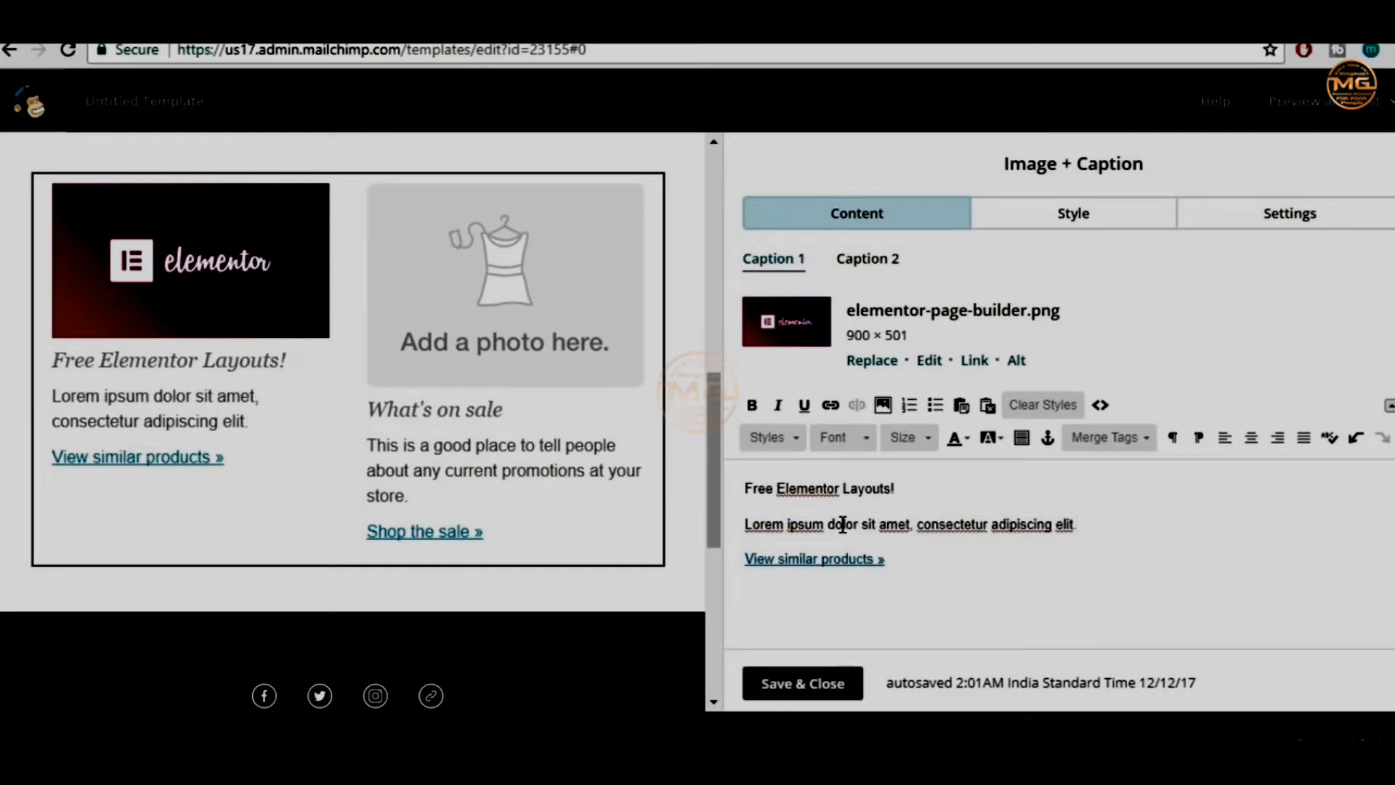
{"action": "left_click", "coordinate": [847, 561]}
Open link settings for the 'View similar products »' line, then reload the BloggDude page
{"action": "left_click_drag", "start_coordinate": [922, 560], "coordinate": [761, 568]}
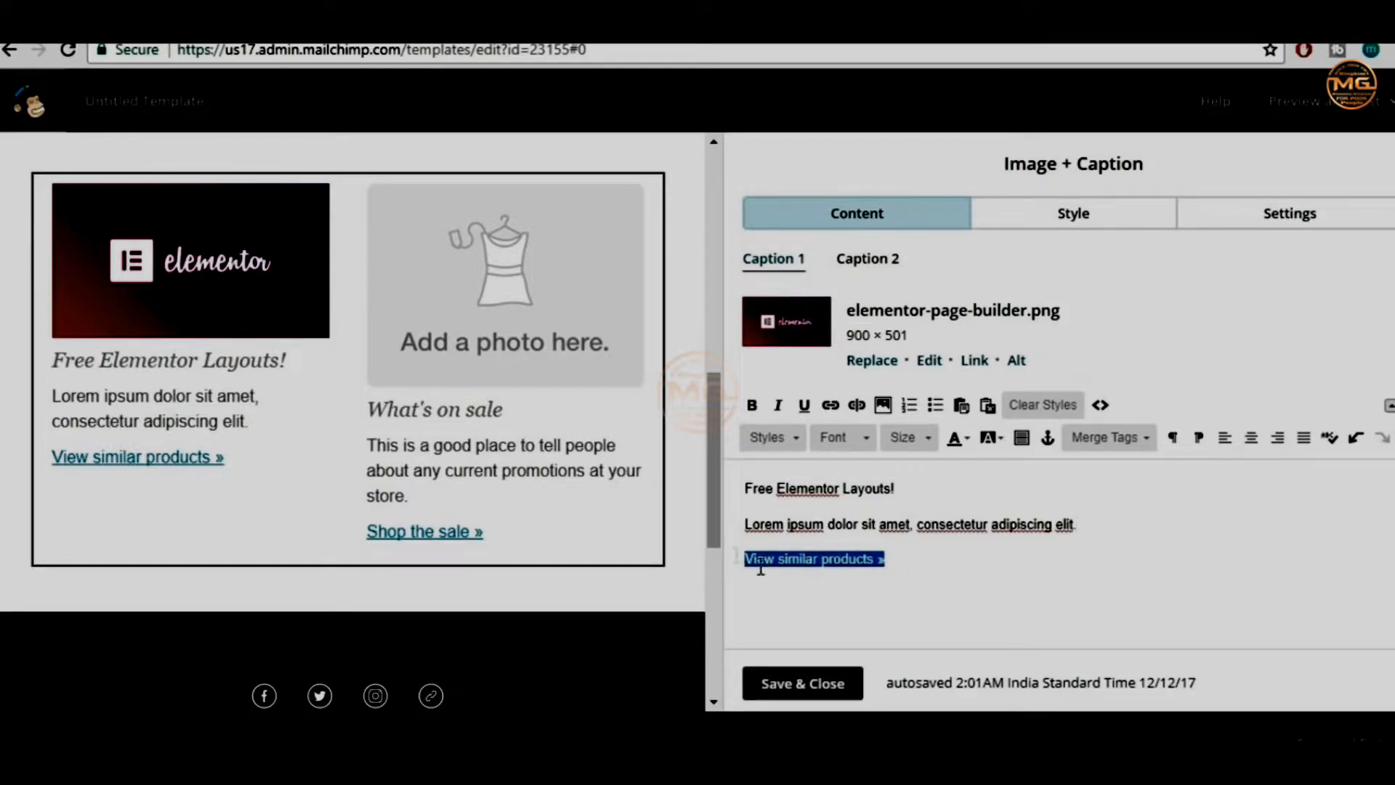
{"action": "left_click", "coordinate": [913, 556]}
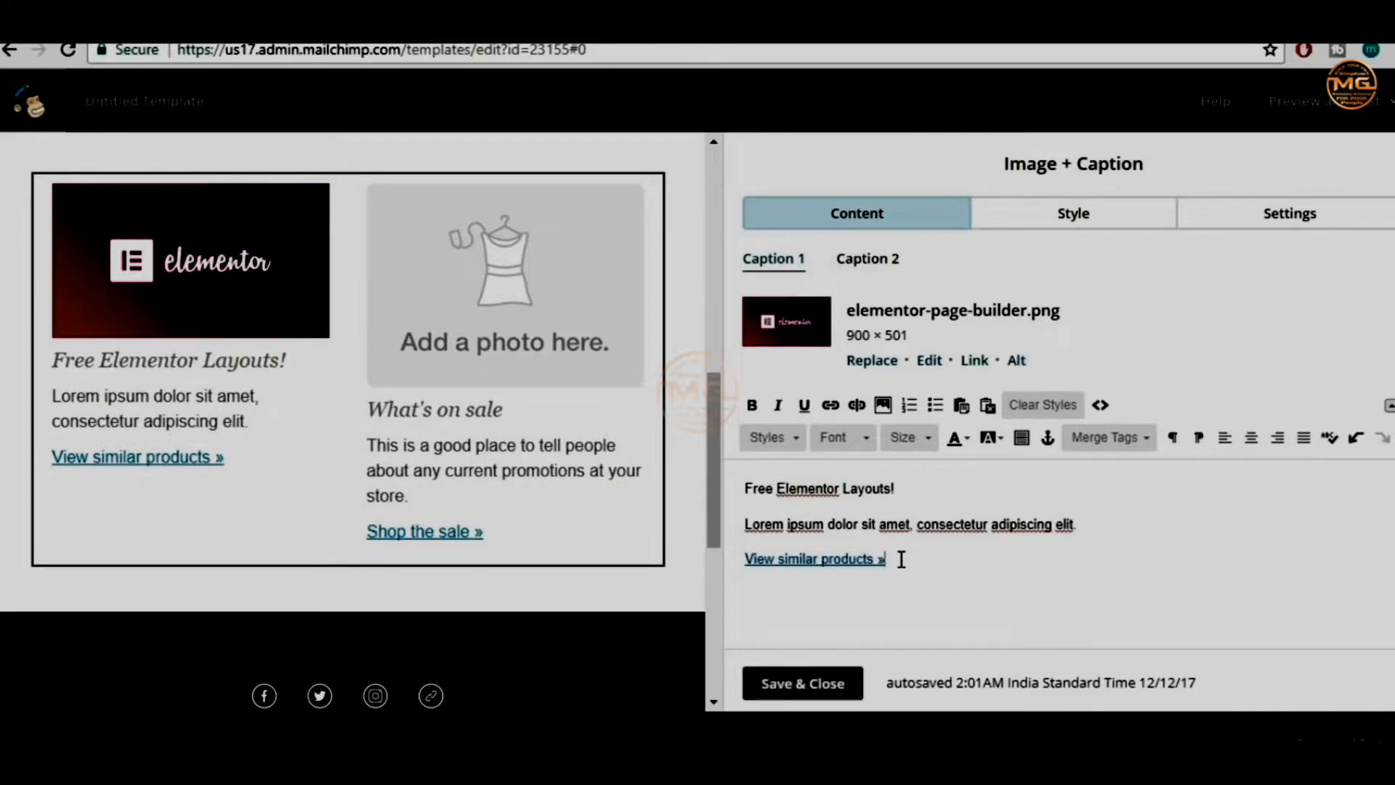
{"action": "left_click_drag", "start_coordinate": [901, 559], "coordinate": [741, 561]}
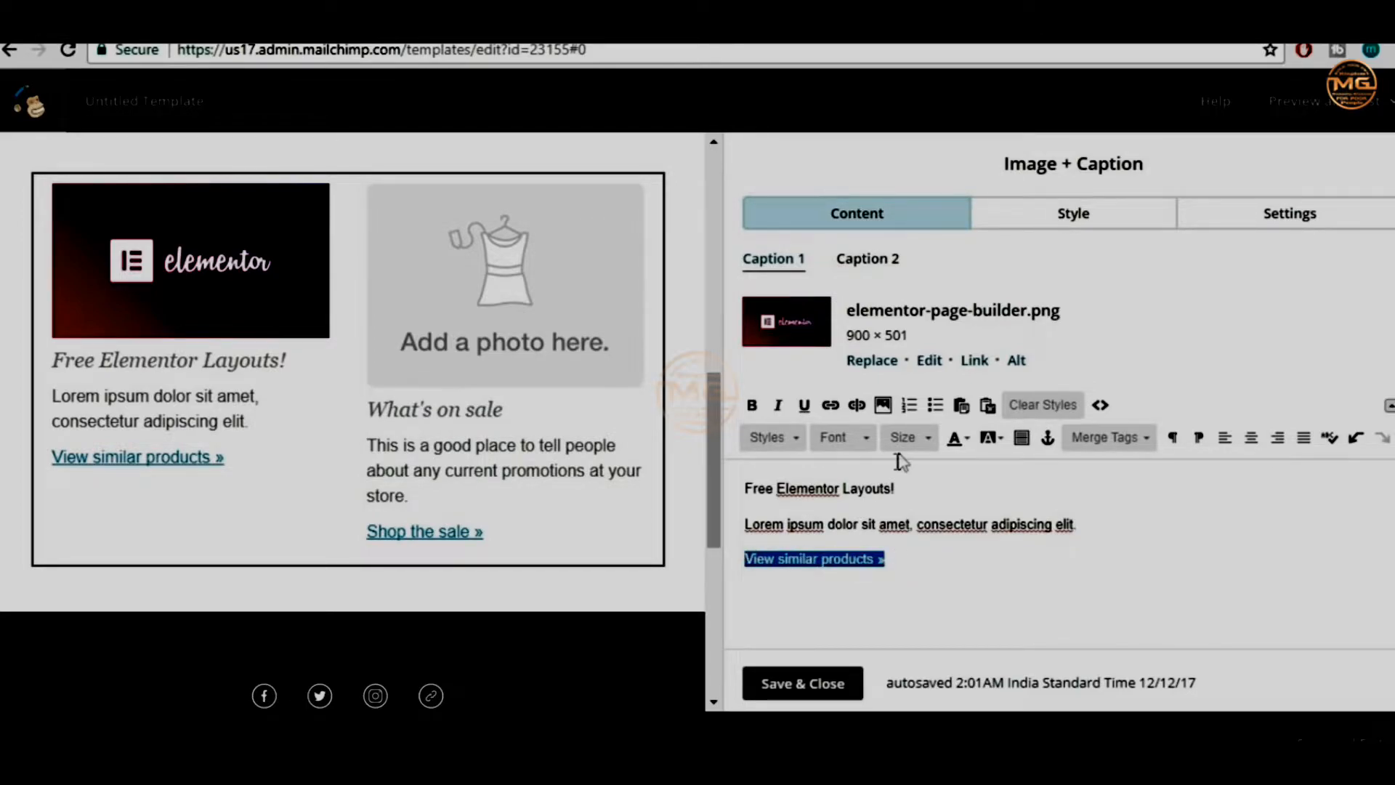
{"action": "left_click", "coordinate": [833, 414]}
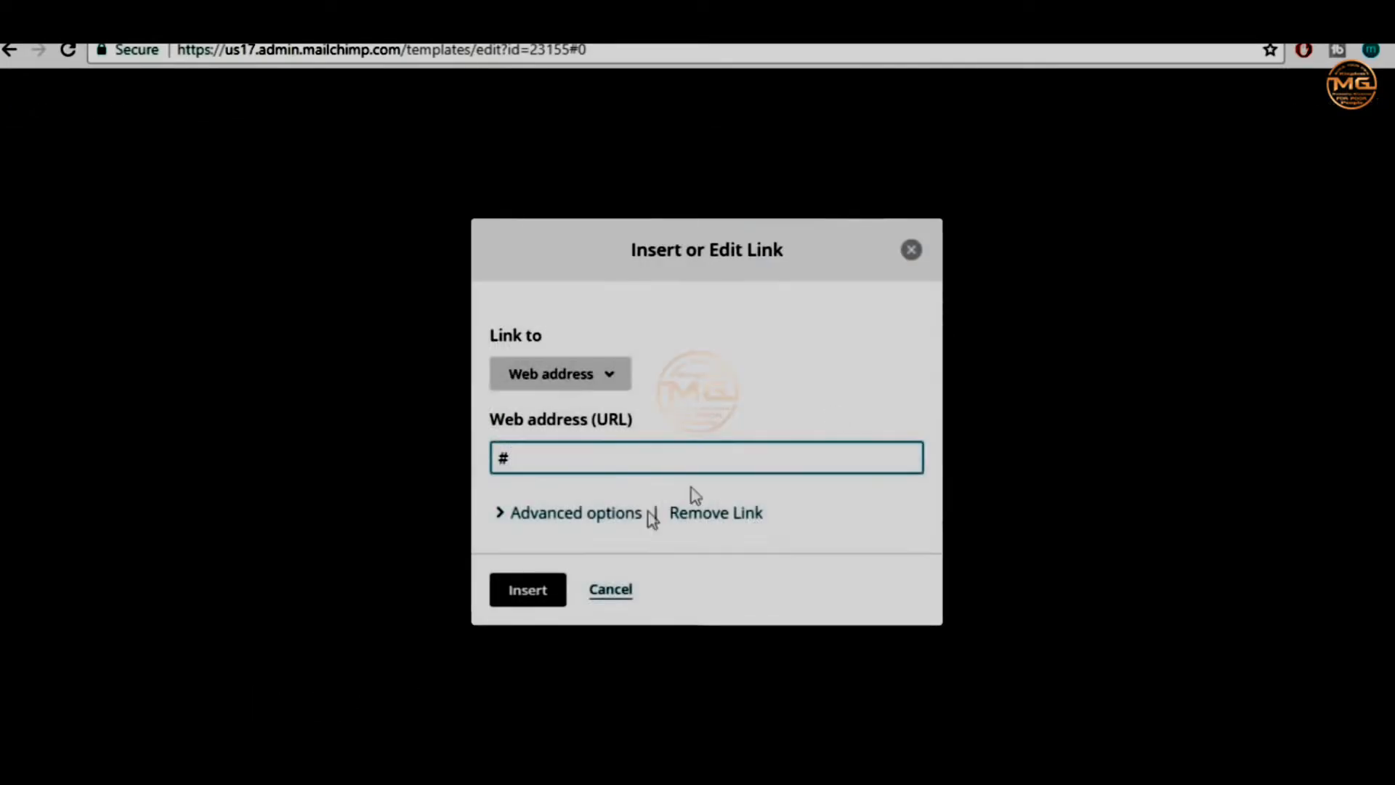
{"action": "left_click_drag", "start_coordinate": [566, 457], "coordinate": [478, 457]}
{"action": "key", "text": "ctrl+Tab"}
{"action": "key", "text": "F5"}
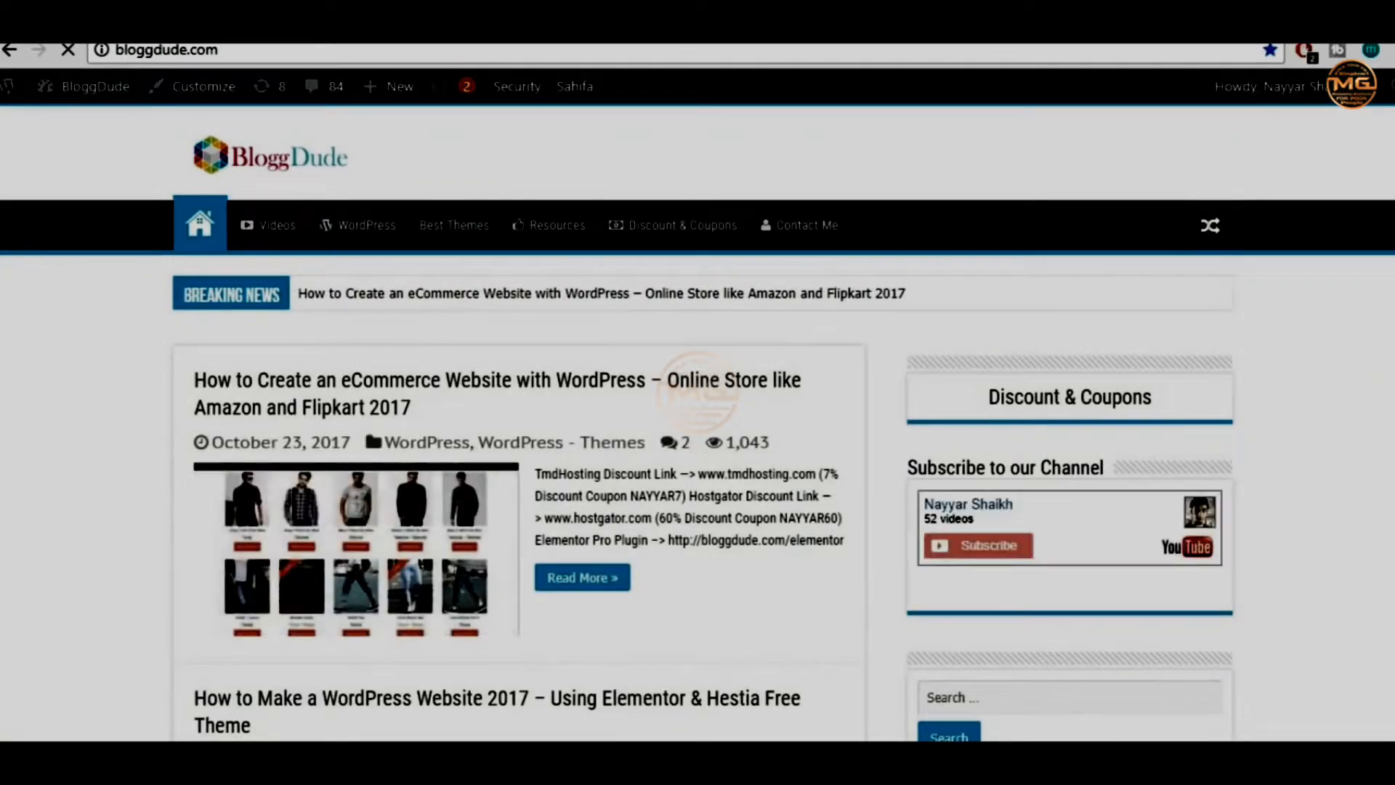
Copy the web address of BloggDude's eCommerce website with WordPress post and return to MailChimp
{"action": "scroll", "coordinate": [556, 398], "scroll_direction": "down", "scroll_amount": 4}
{"action": "scroll", "coordinate": [556, 397], "scroll_direction": "up", "scroll_amount": 4}
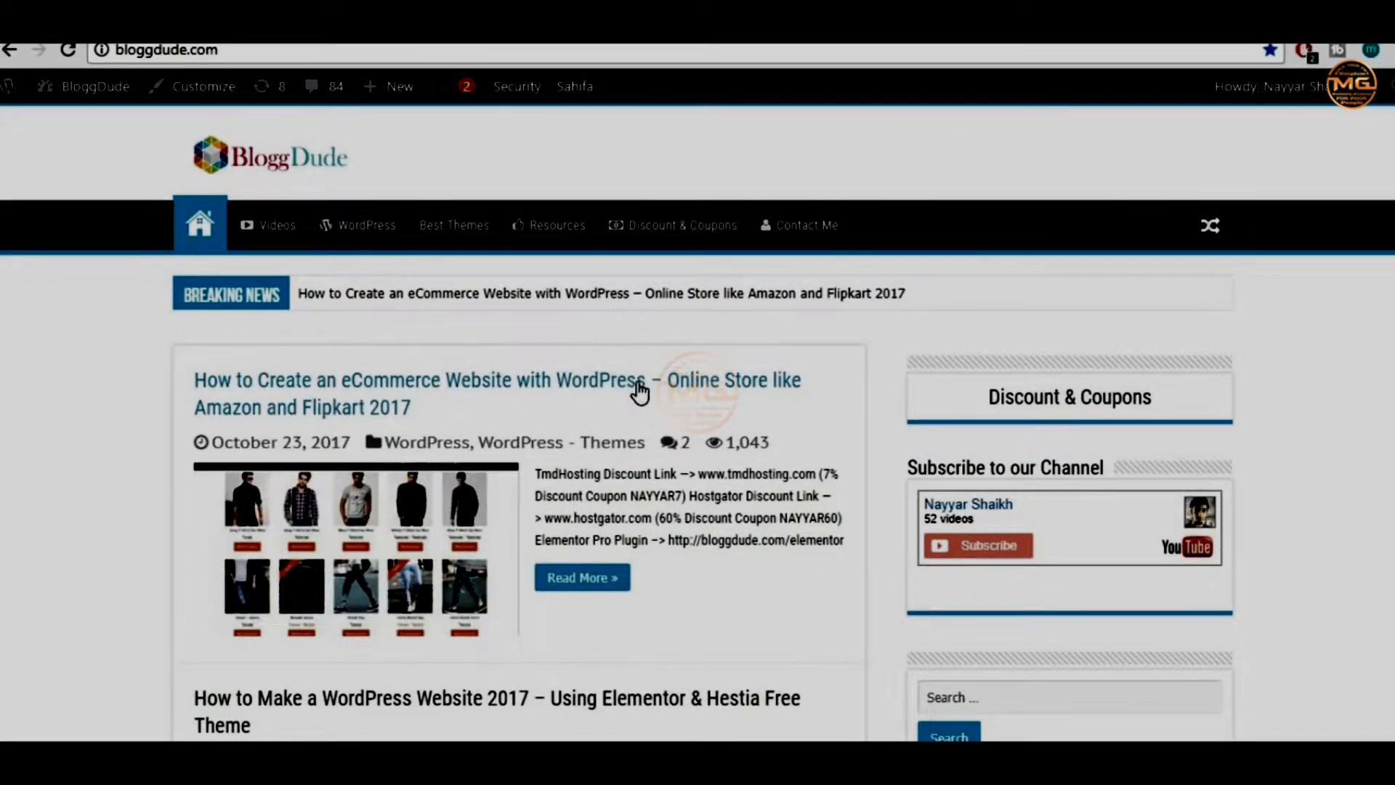
{"action": "left_click", "coordinate": [561, 391]}
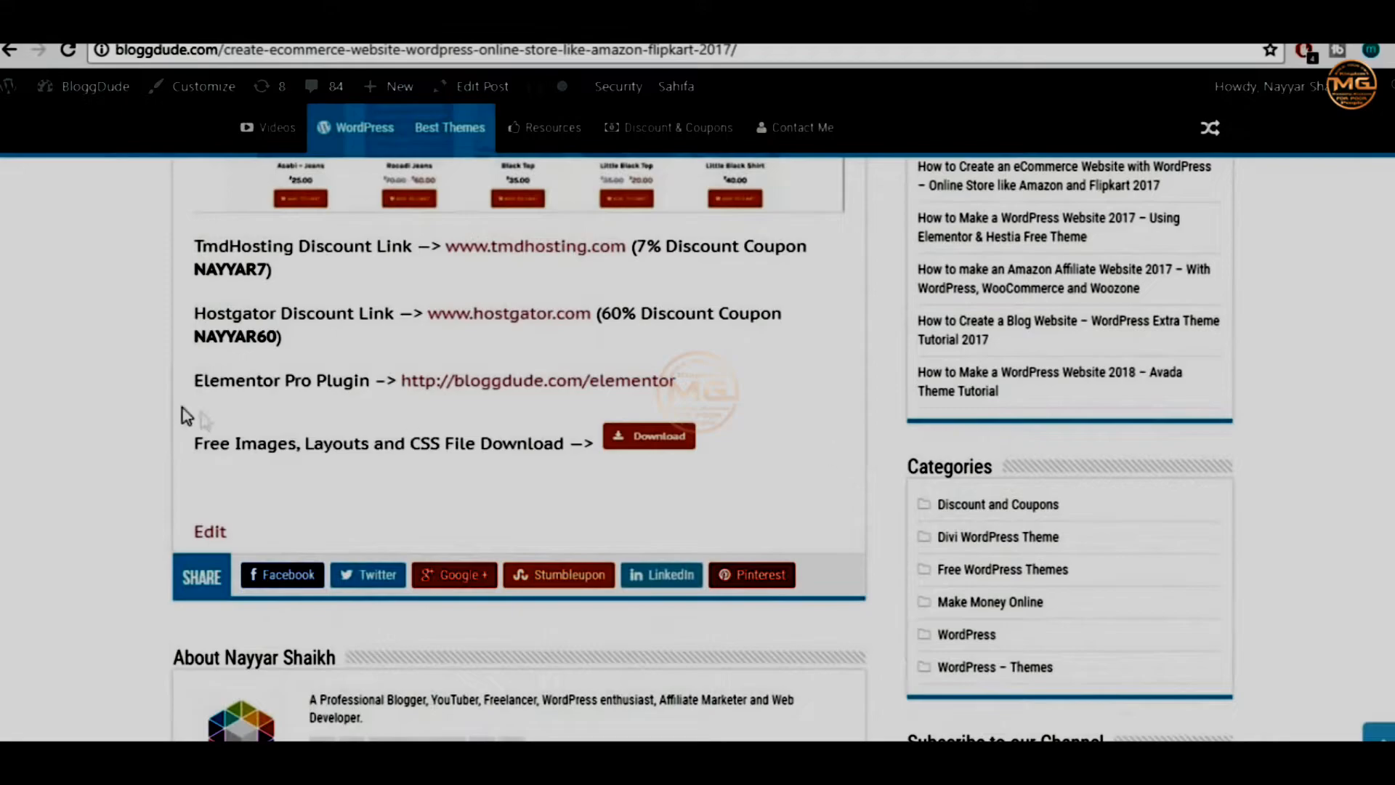
{"action": "left_click_drag", "start_coordinate": [193, 381], "coordinate": [302, 377]}
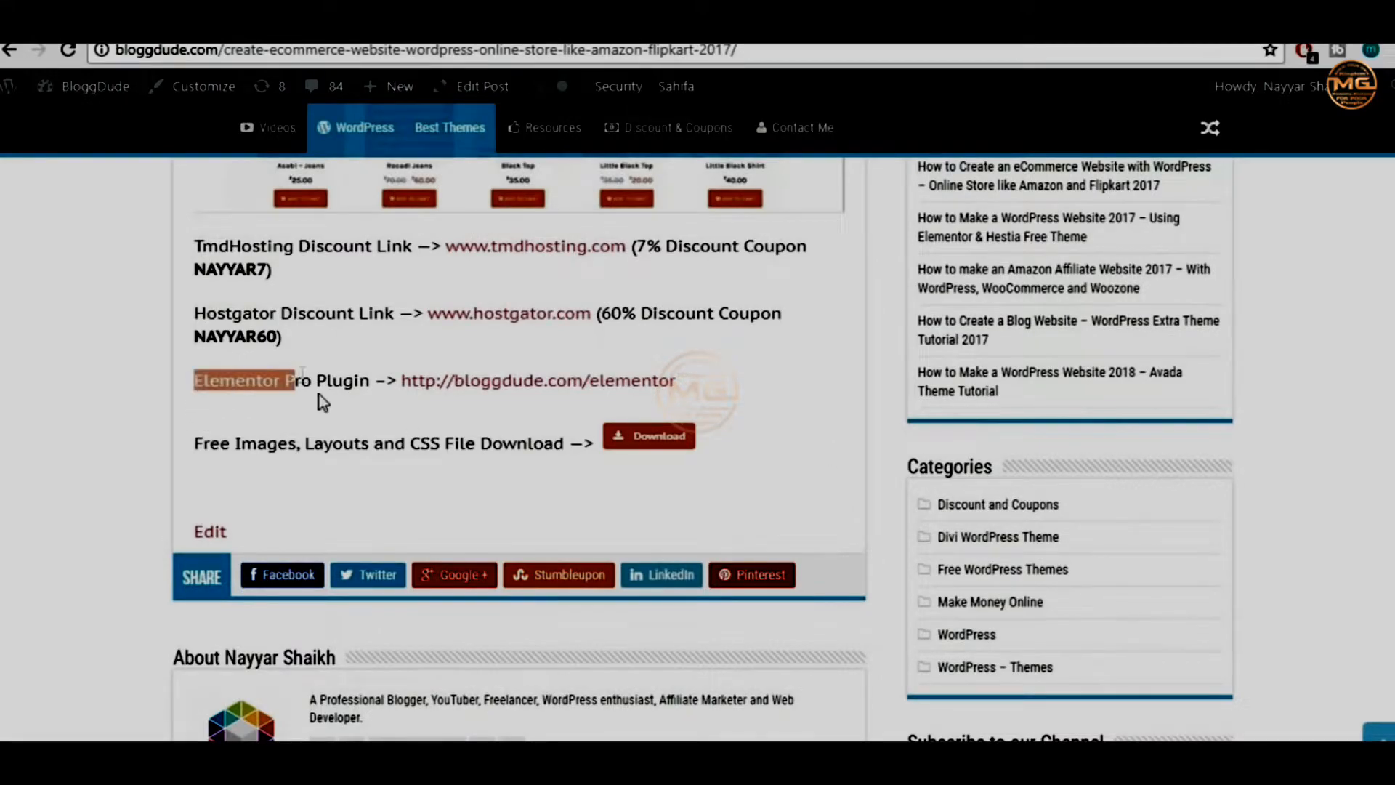
{"action": "scroll", "coordinate": [324, 403], "scroll_direction": "up", "scroll_amount": 15}
{"action": "left_click", "coordinate": [727, 51]}
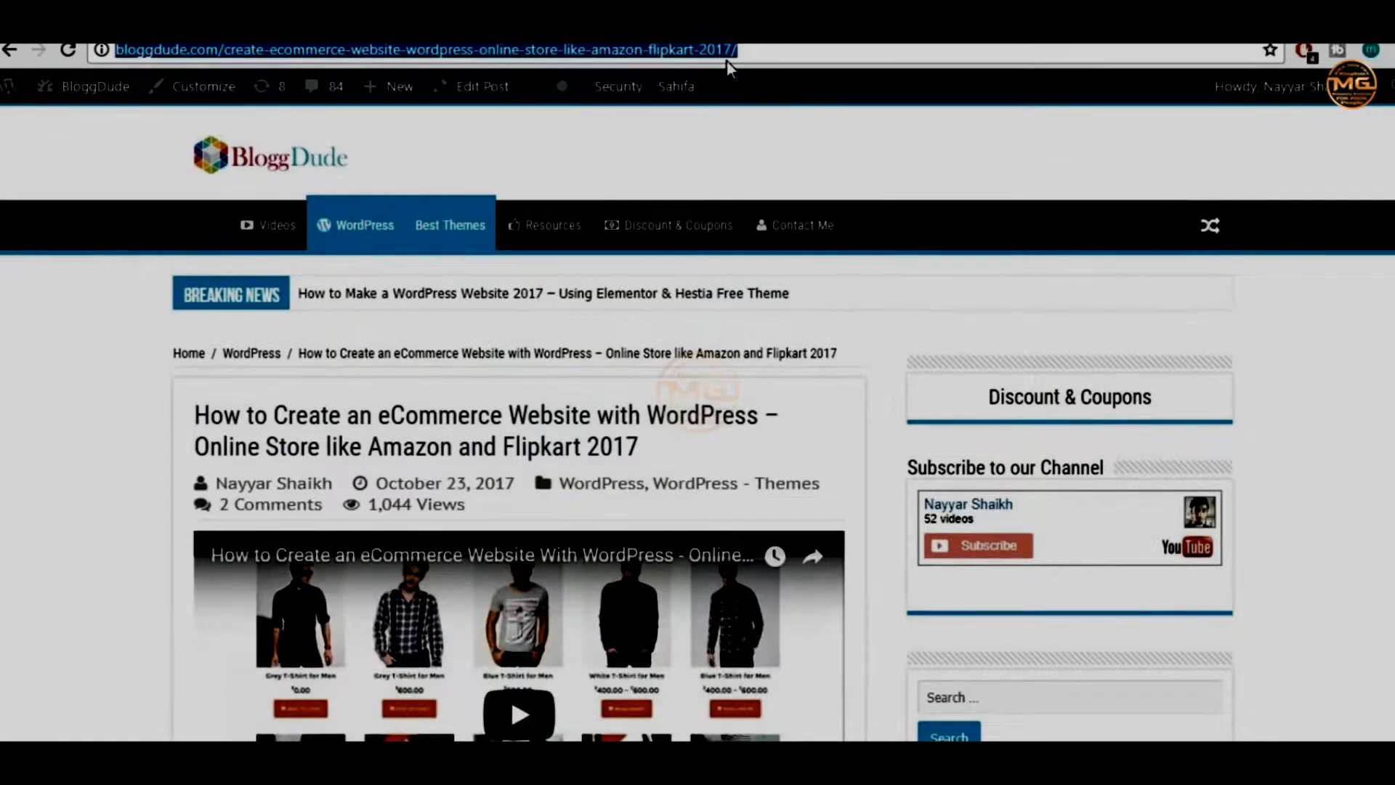
{"action": "key", "text": "ctrl+c"}
{"action": "key", "text": "ctrl+Tab"}
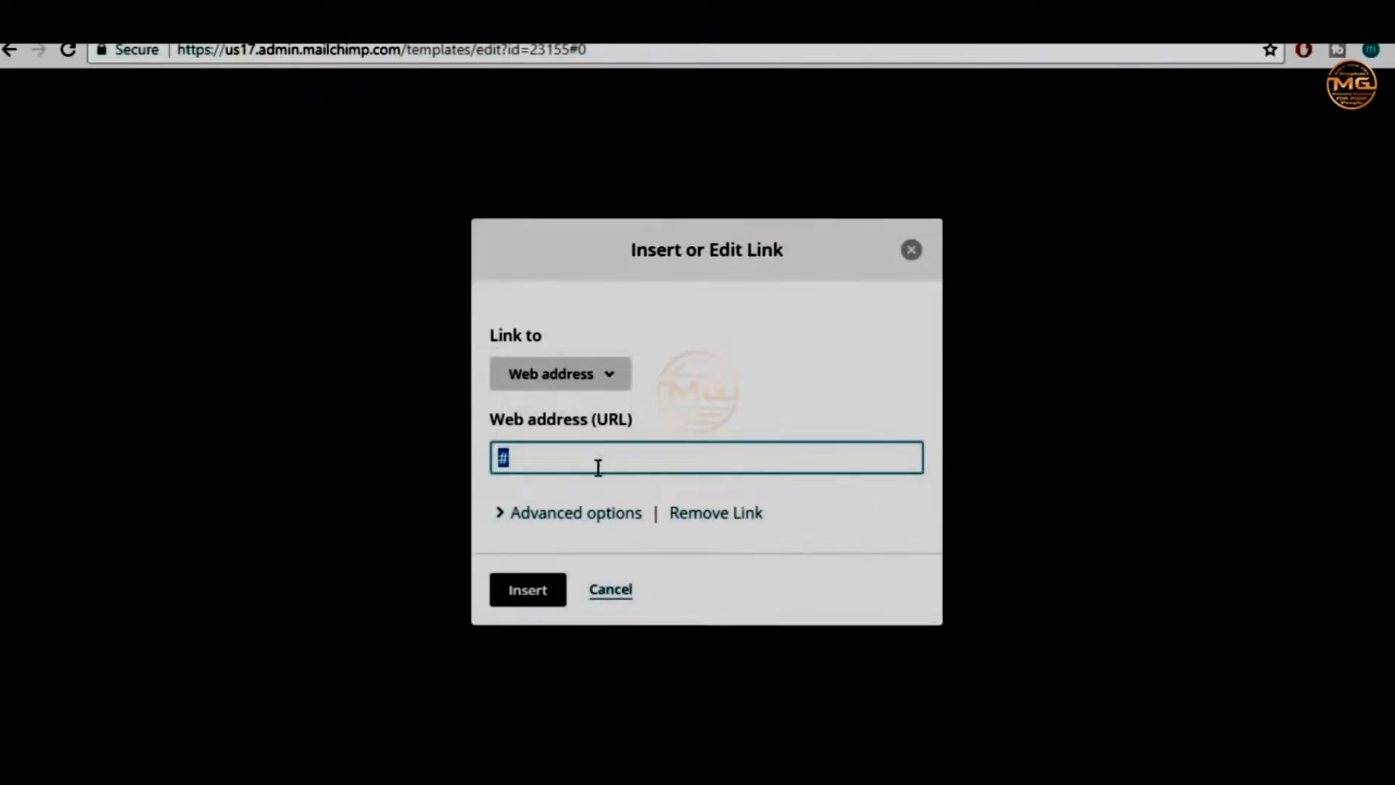
Apply the pasted link, then rewrite the 'View similar products »' text as 'Click Here!'
{"action": "key", "text": "ctrl+v"}
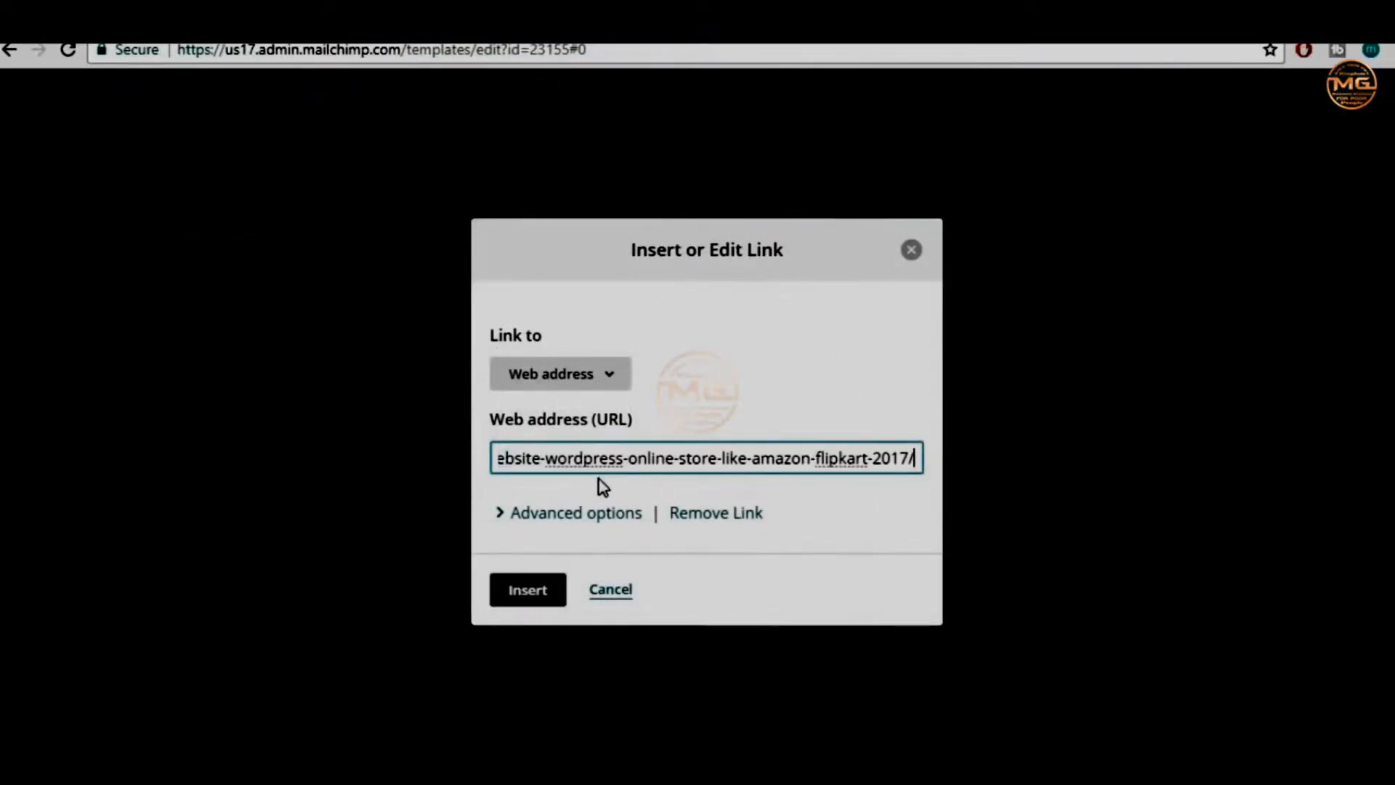
{"action": "left_click", "coordinate": [531, 592]}
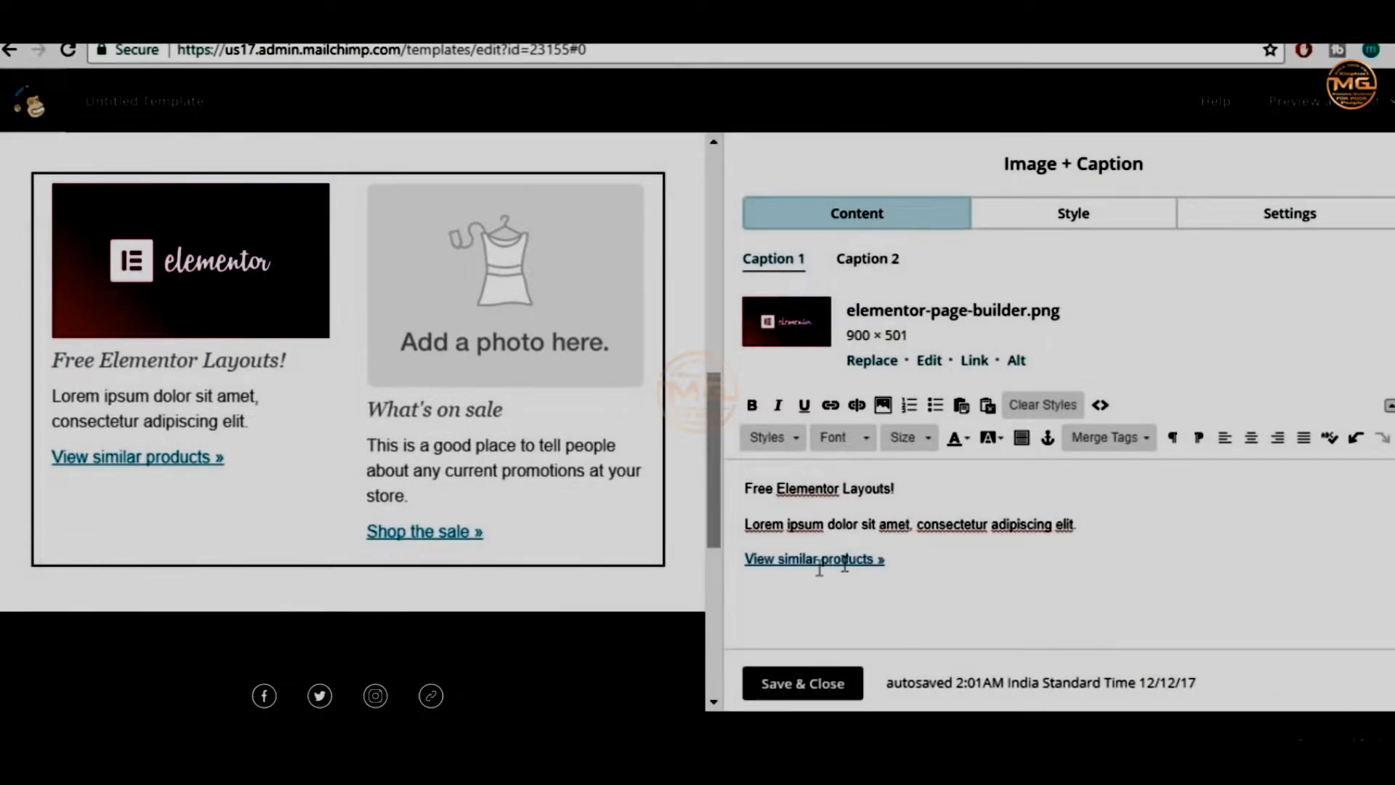
{"action": "left_click_drag", "start_coordinate": [749, 561], "coordinate": [886, 558]}
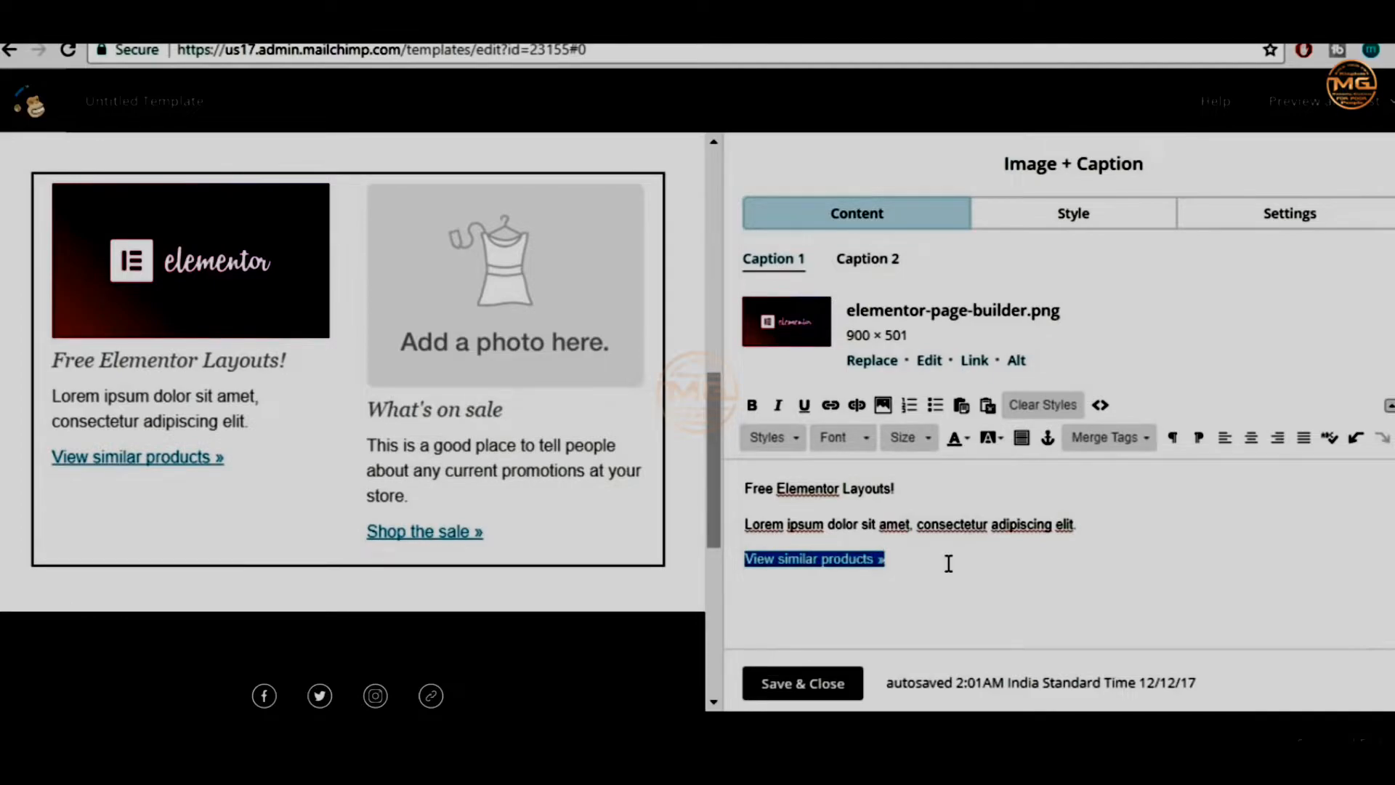
{"action": "type", "text": "Ge"}
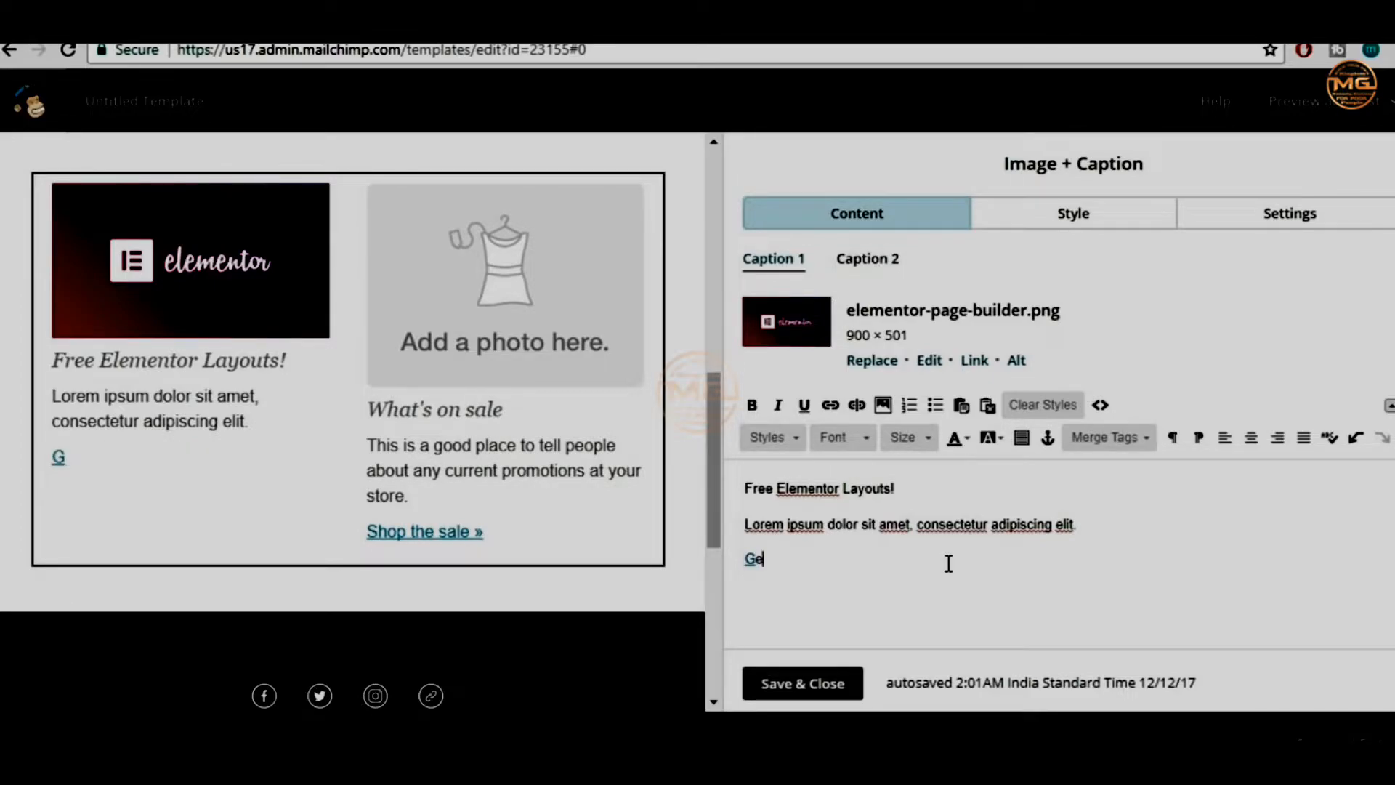
{"action": "type", "text": "t Elemeno"}
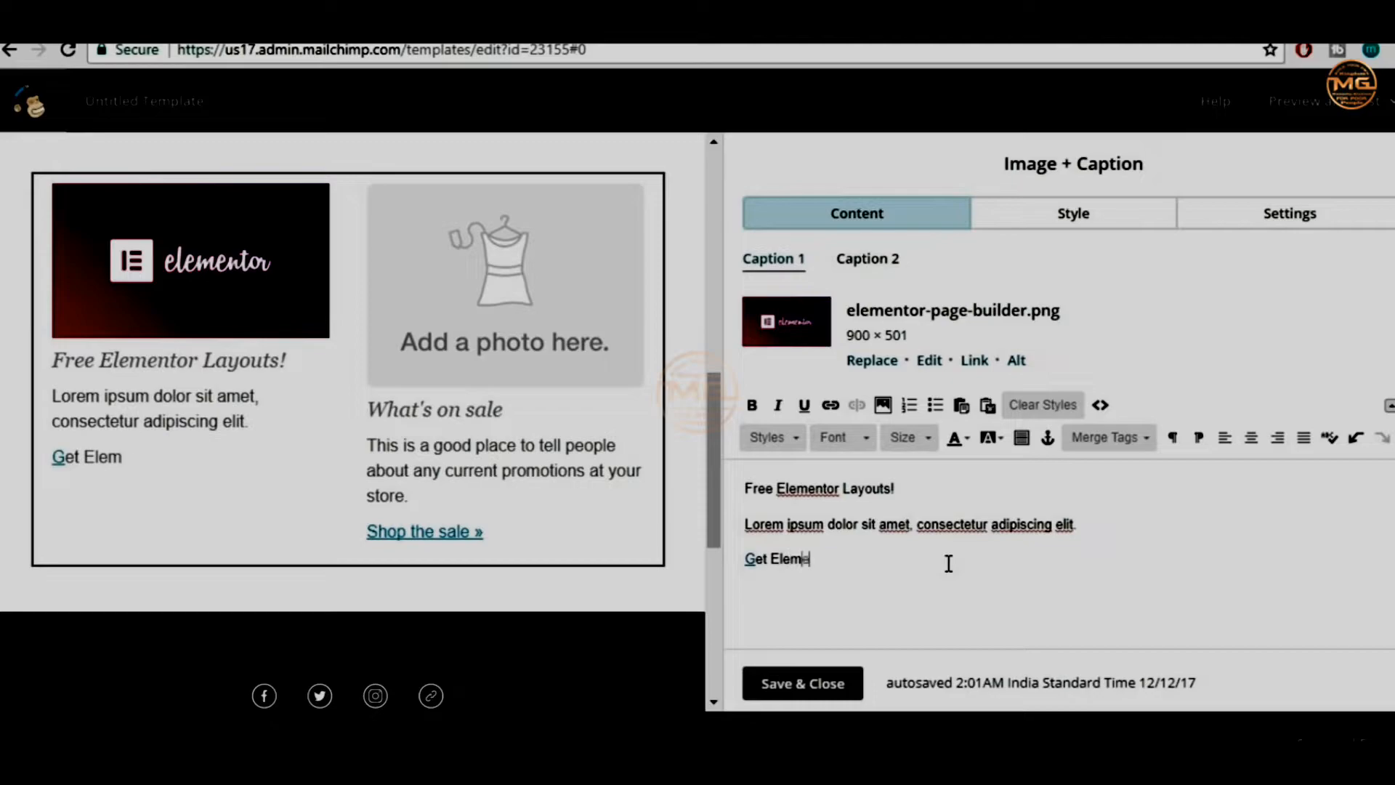
{"action": "key", "text": "BackSpace"}
{"action": "key", "text": "BackSpace"}
{"action": "key", "text": "BackSpace"}
{"action": "key", "text": "BackSpace"}
{"action": "key", "text": "BackSpace"}
{"action": "key", "text": "BackSpace"}
{"action": "key", "text": "BackSpace"}
{"action": "key", "text": "BackSpace"}
{"action": "key", "text": "BackSpace"}
{"action": "key", "text": "BackSpace"}
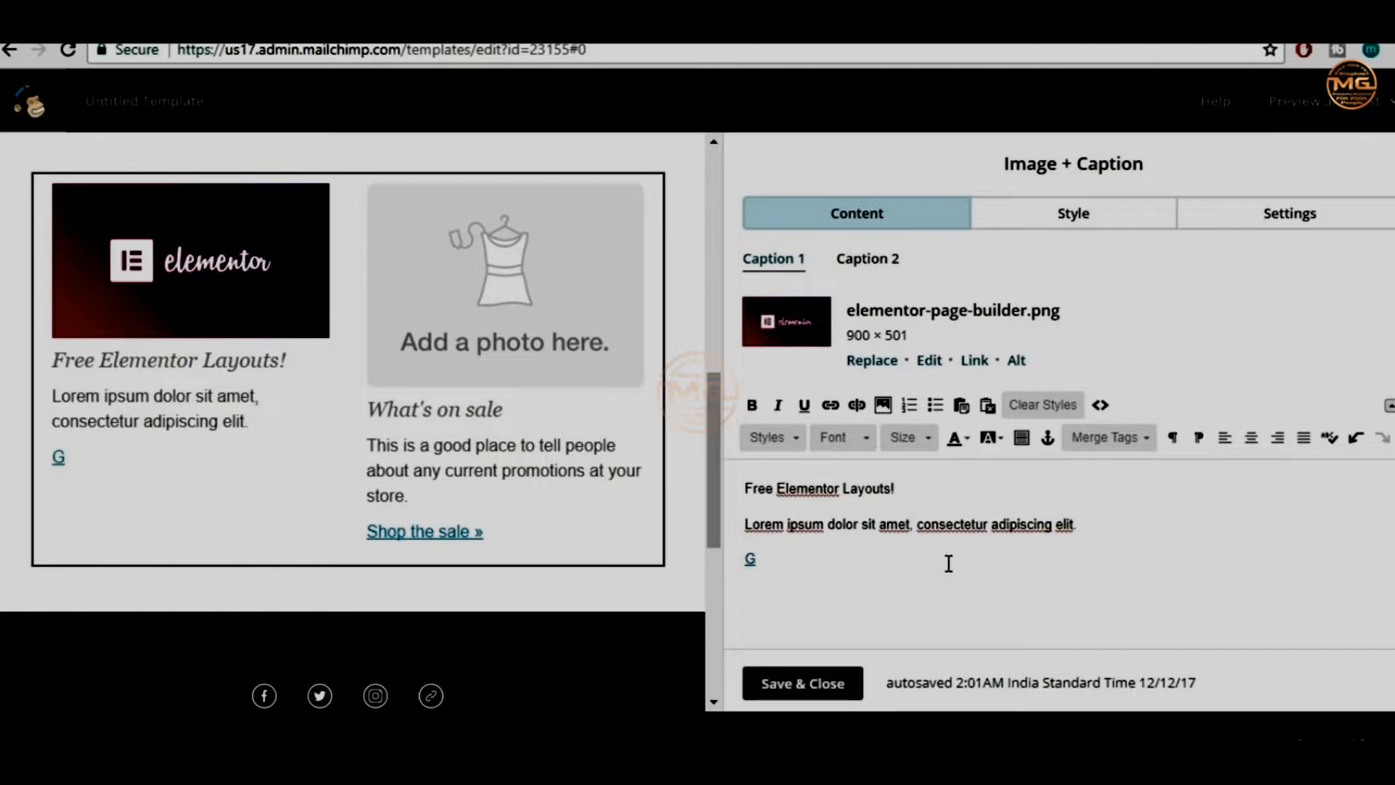
{"action": "key", "text": "BackSpace"}
{"action": "type", "text": "Click Here!"}
Link the 'Click Here!' text to the BloggDude eCommerce post as a web address
{"action": "left_click_drag", "start_coordinate": [836, 561], "coordinate": [748, 558]}
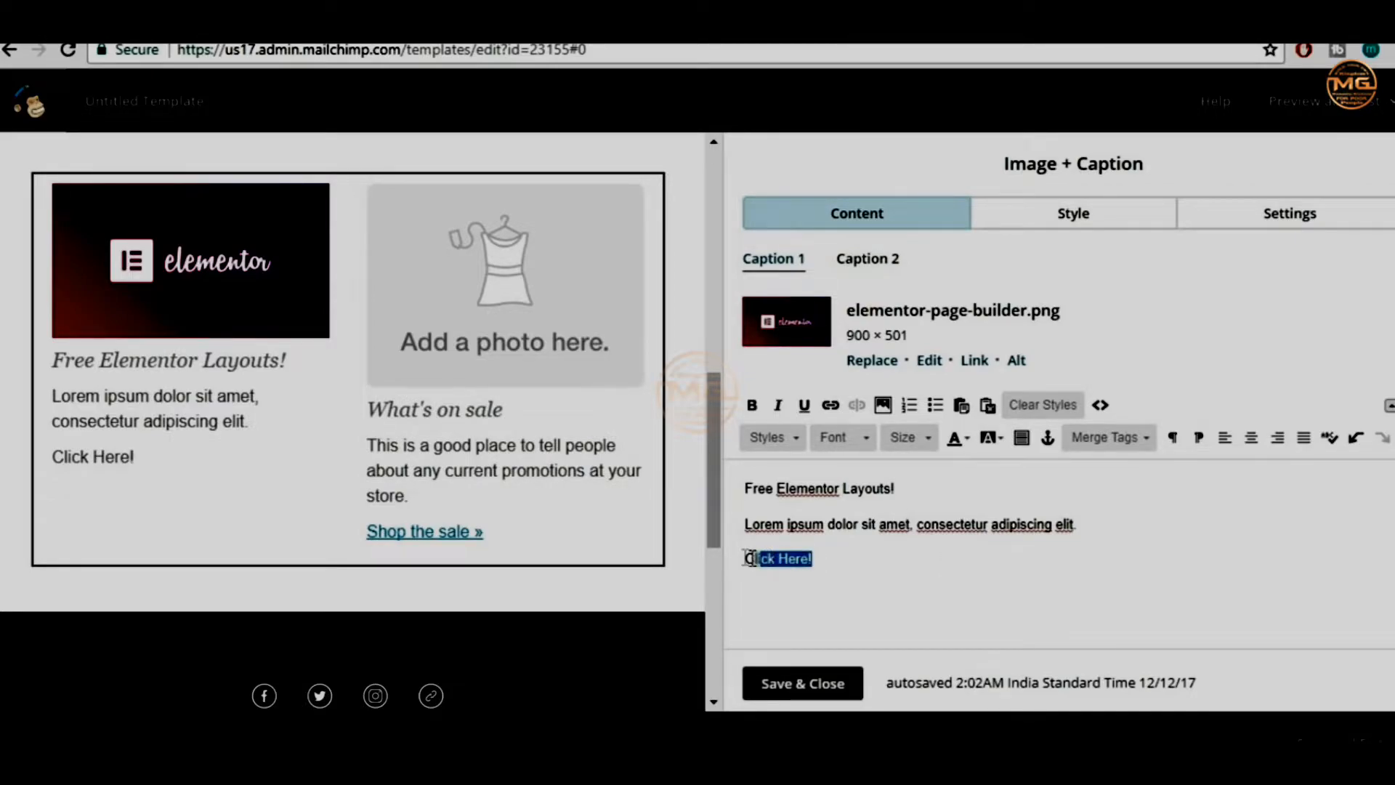
{"action": "left_click", "coordinate": [833, 411]}
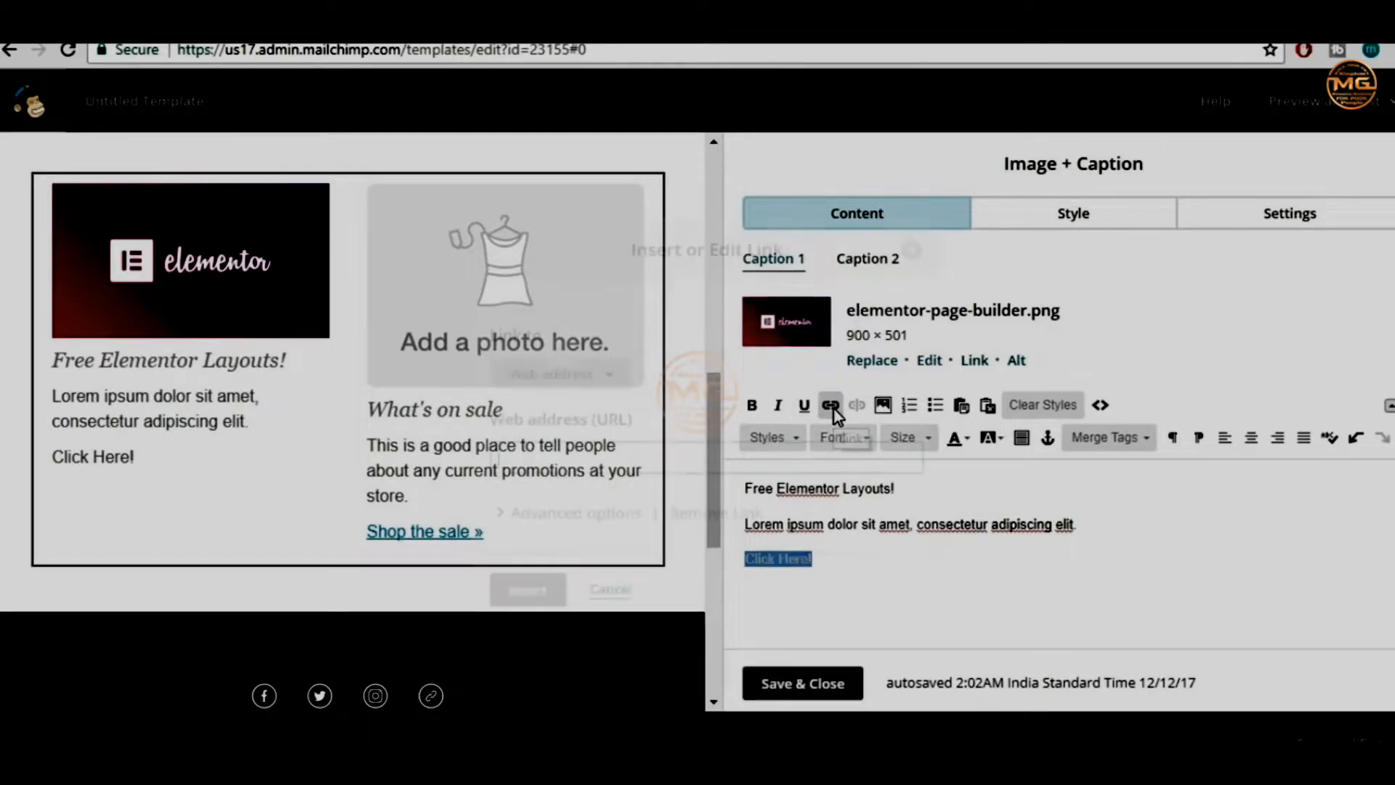
{"action": "key", "text": "ctrl+v"}
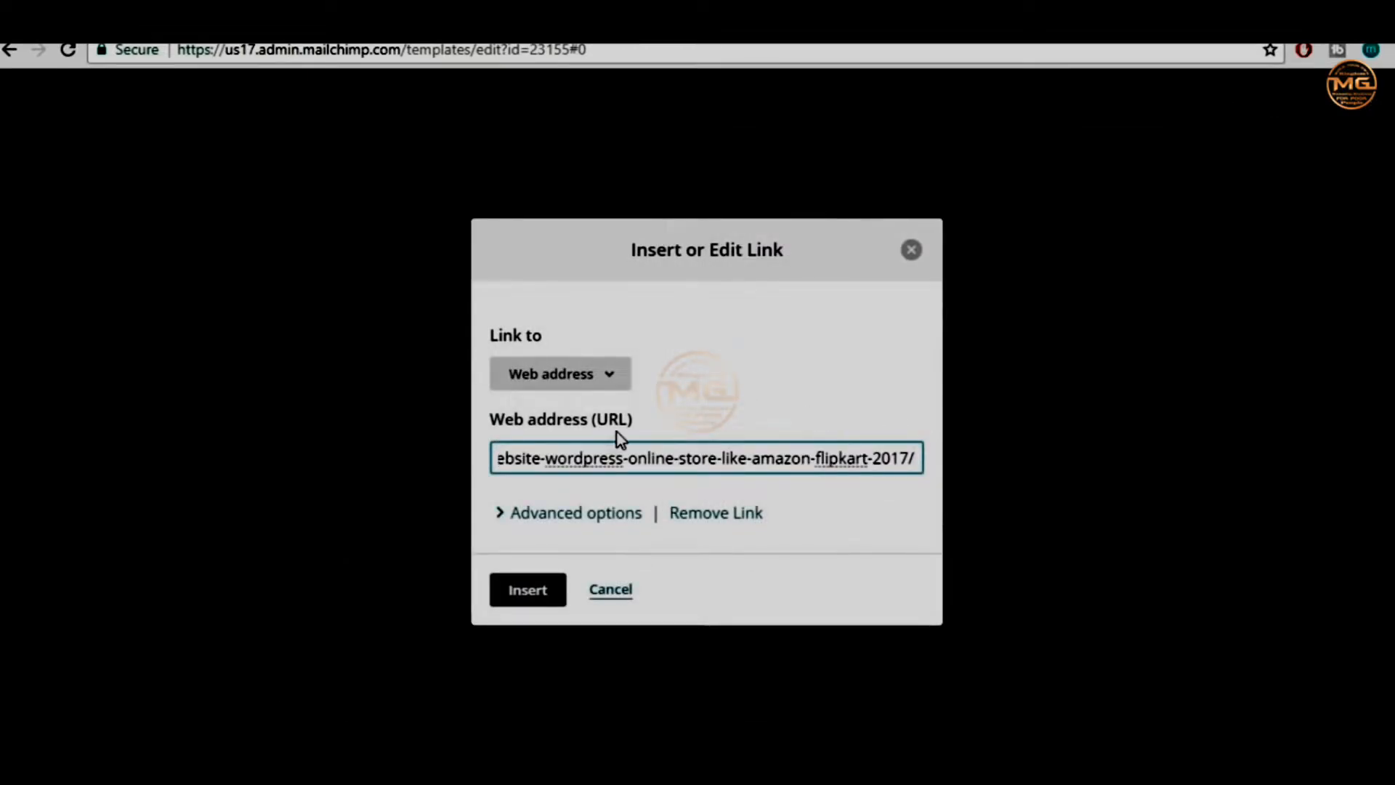
{"action": "left_click", "coordinate": [585, 380]}
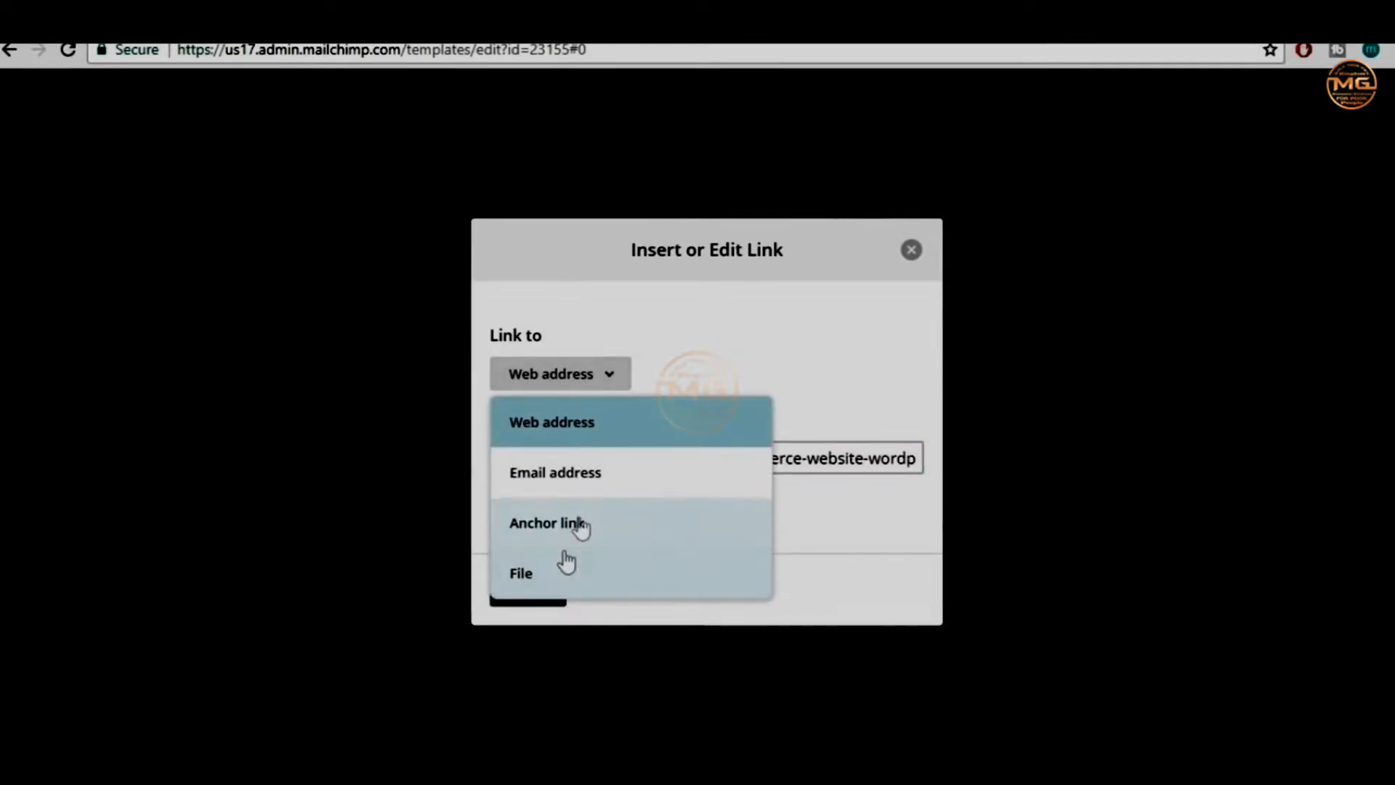
{"action": "left_click", "coordinate": [818, 367]}
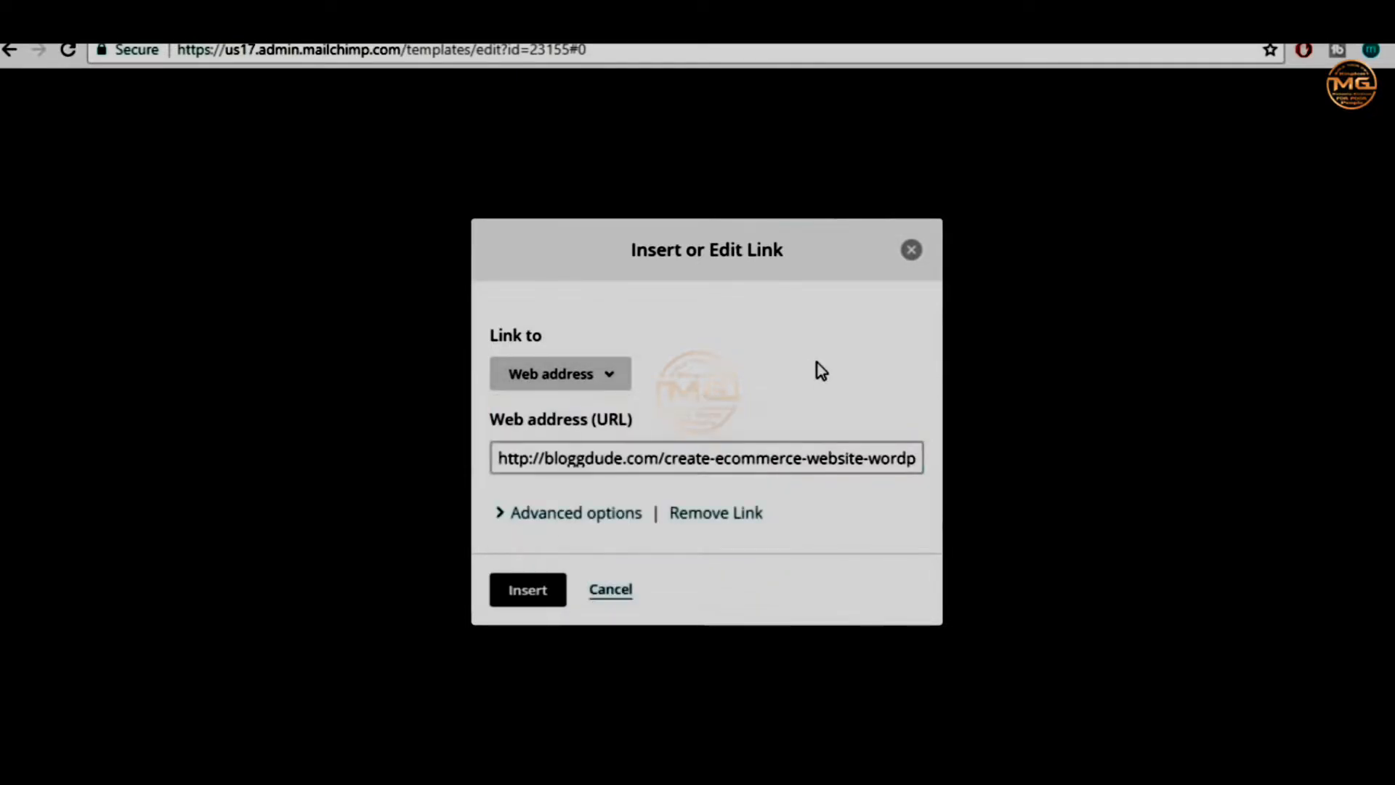
{"action": "left_click", "coordinate": [553, 597]}
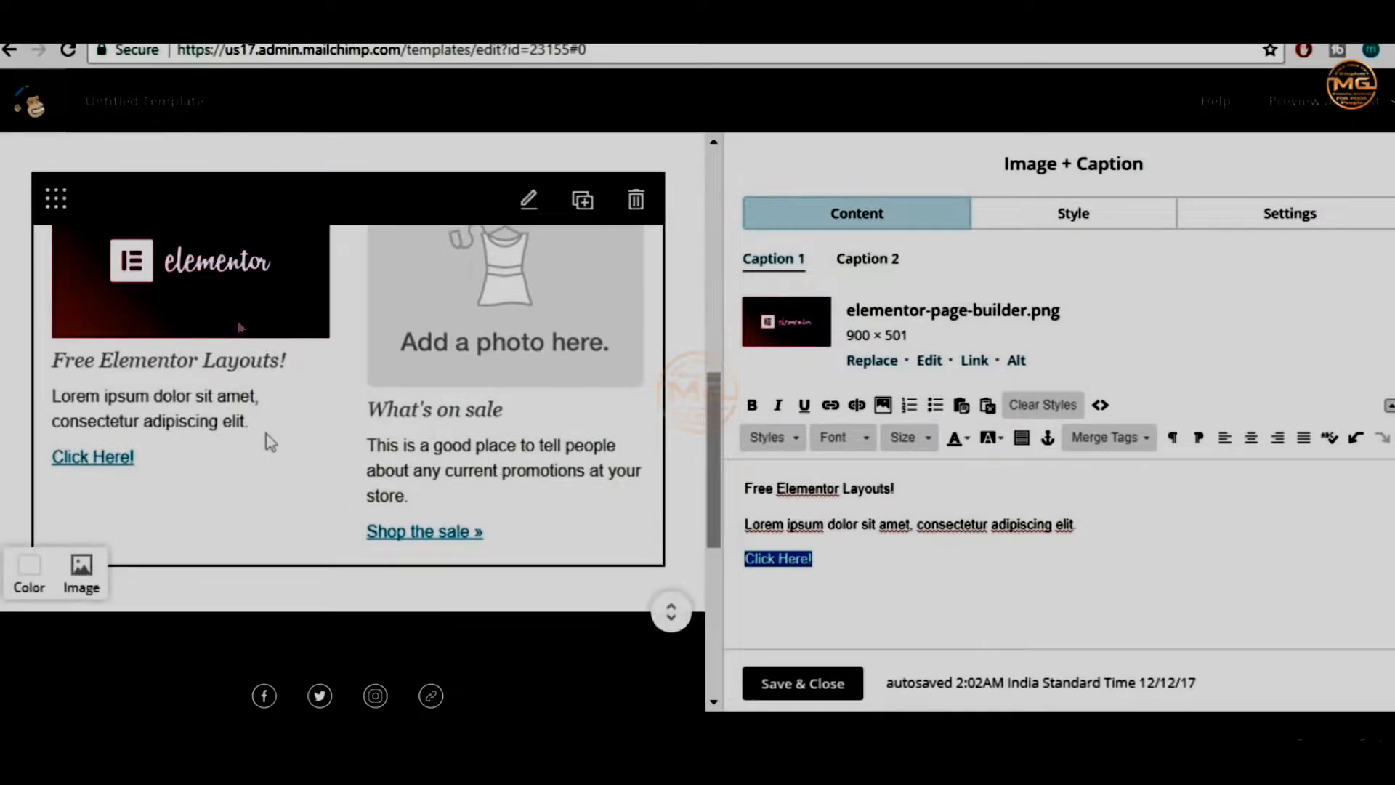
{"action": "left_click", "coordinate": [892, 260]}
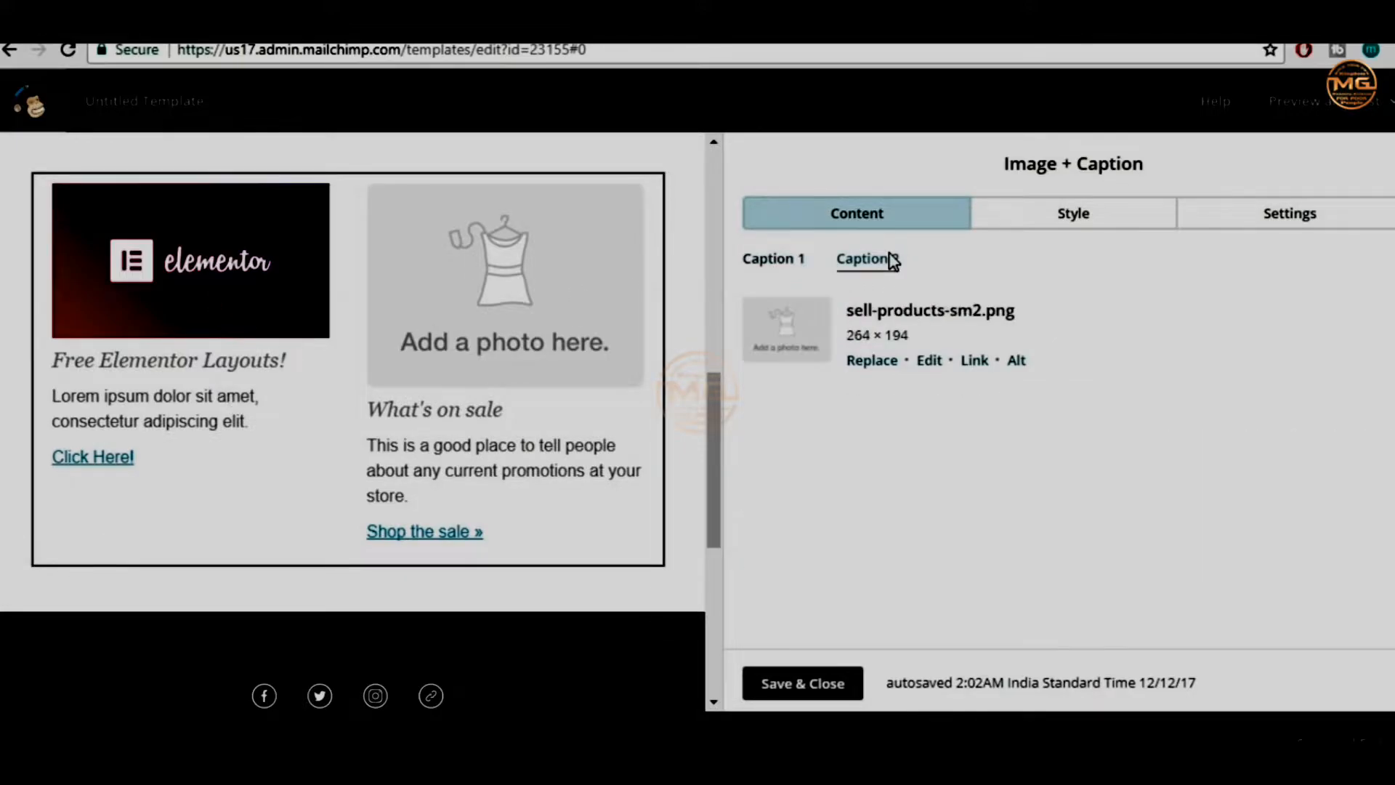
Upload maxresdefault.jpg from the computer to replace the What's on sale photo
{"action": "left_click", "coordinate": [874, 361]}
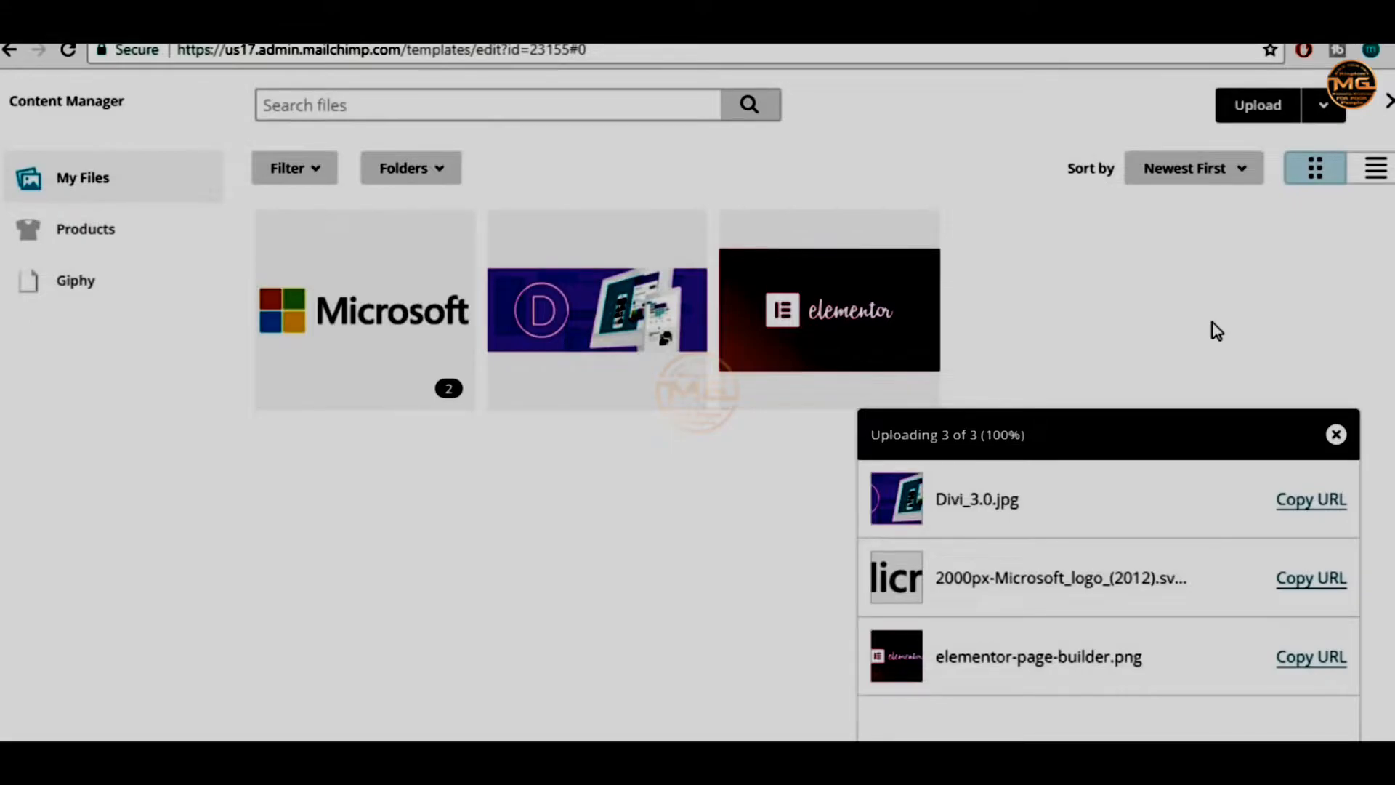
{"action": "left_click", "coordinate": [1260, 102]}
{"action": "left_click", "coordinate": [703, 195]}
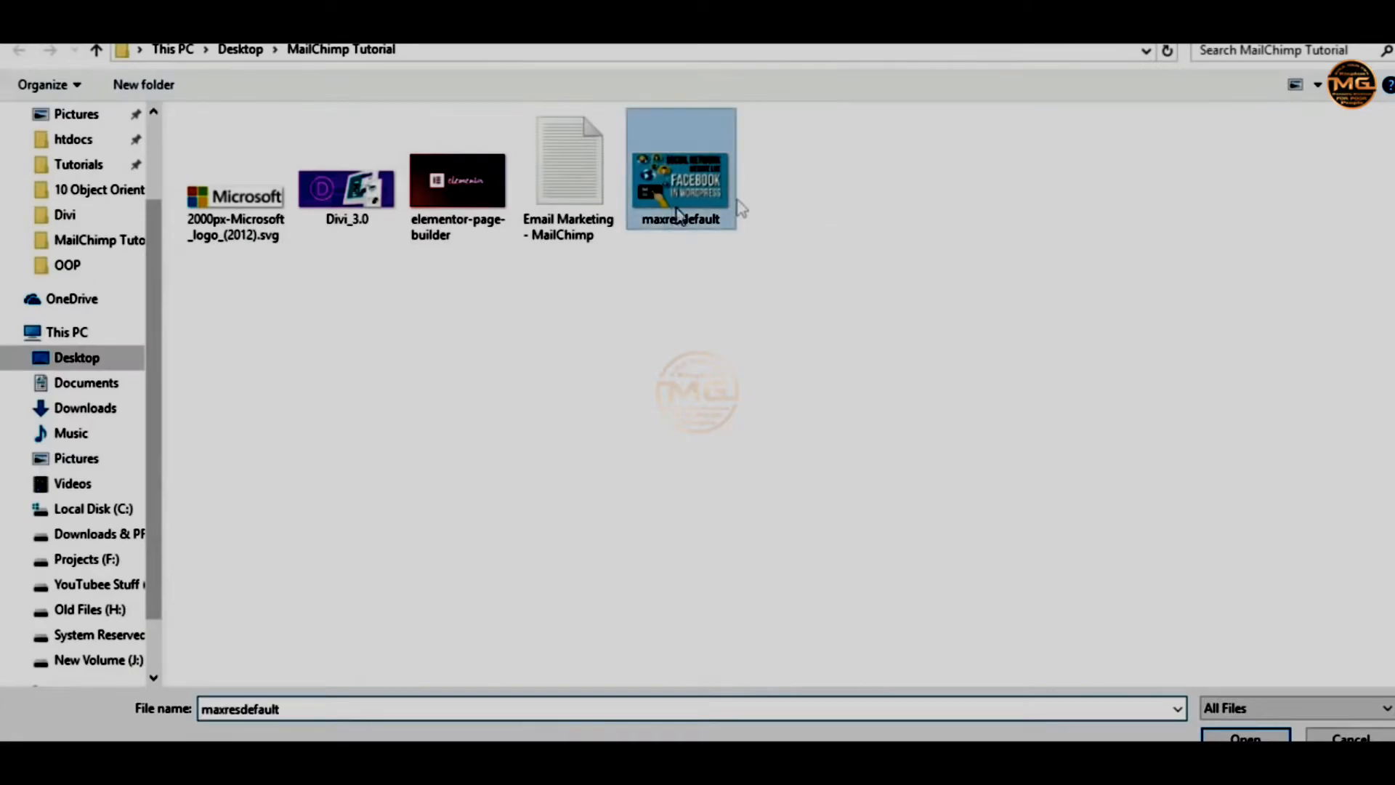
{"action": "left_click", "coordinate": [1235, 734]}
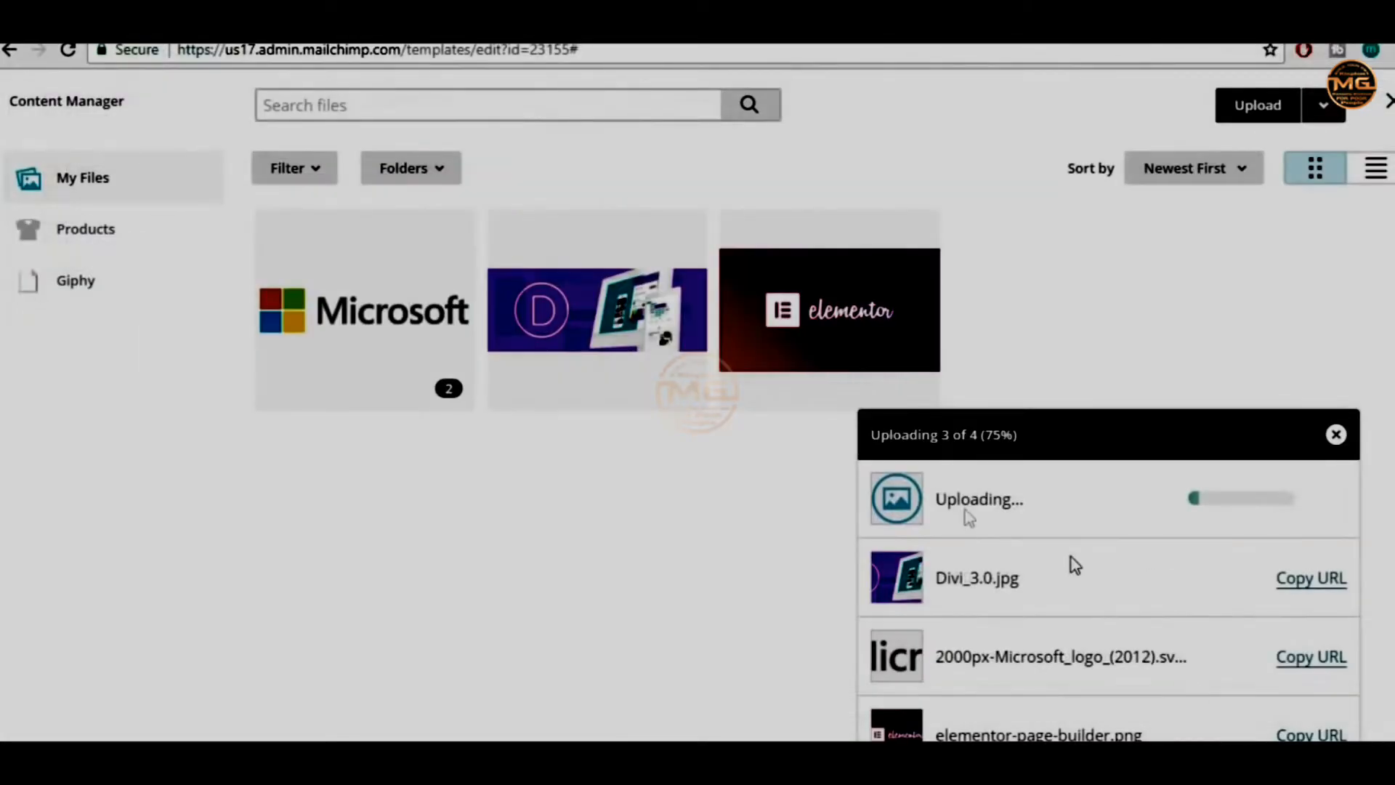
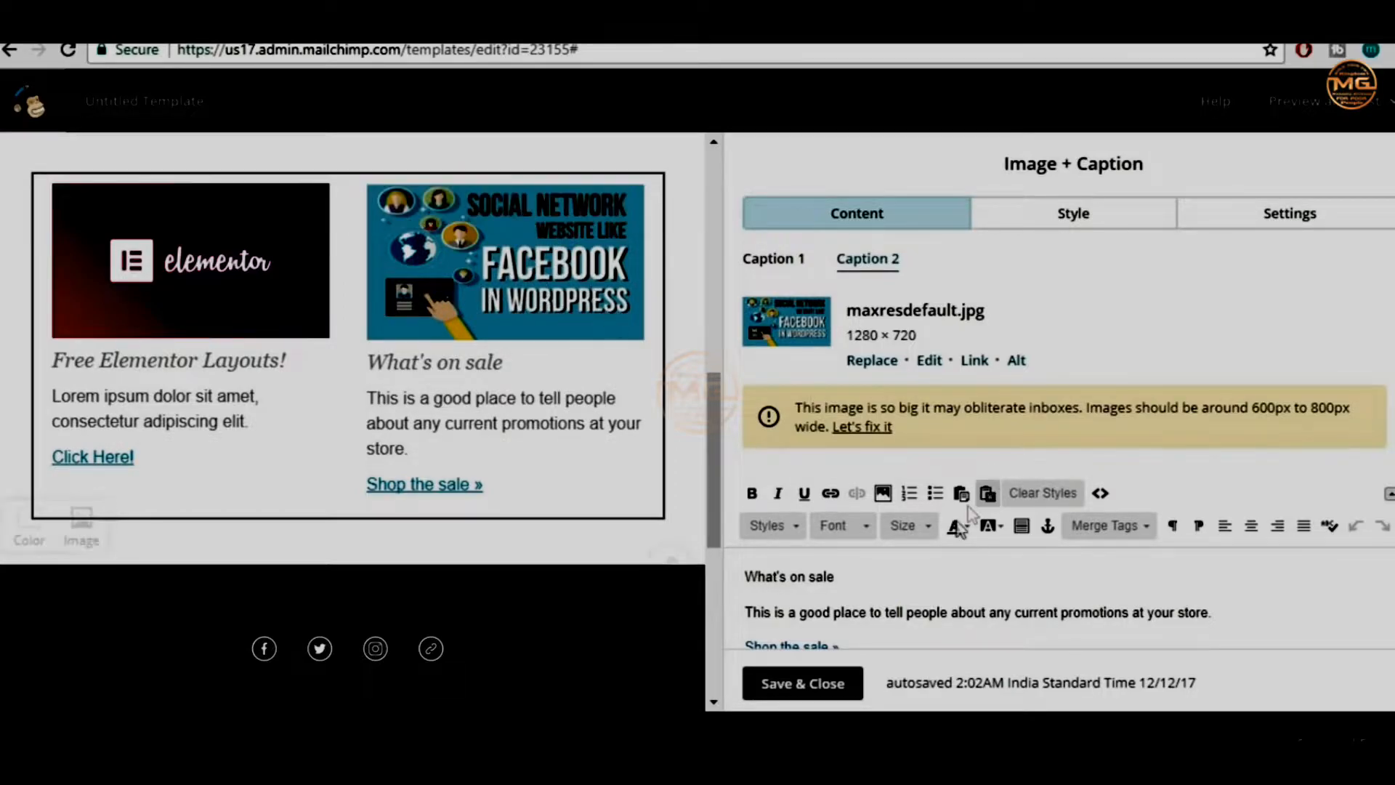
Retitle the 'What's on sale' heading to 'Create a Website Like Facebook!' and switch to the Lorem ipsum tab
{"action": "left_click_drag", "start_coordinate": [863, 578], "coordinate": [734, 577]}
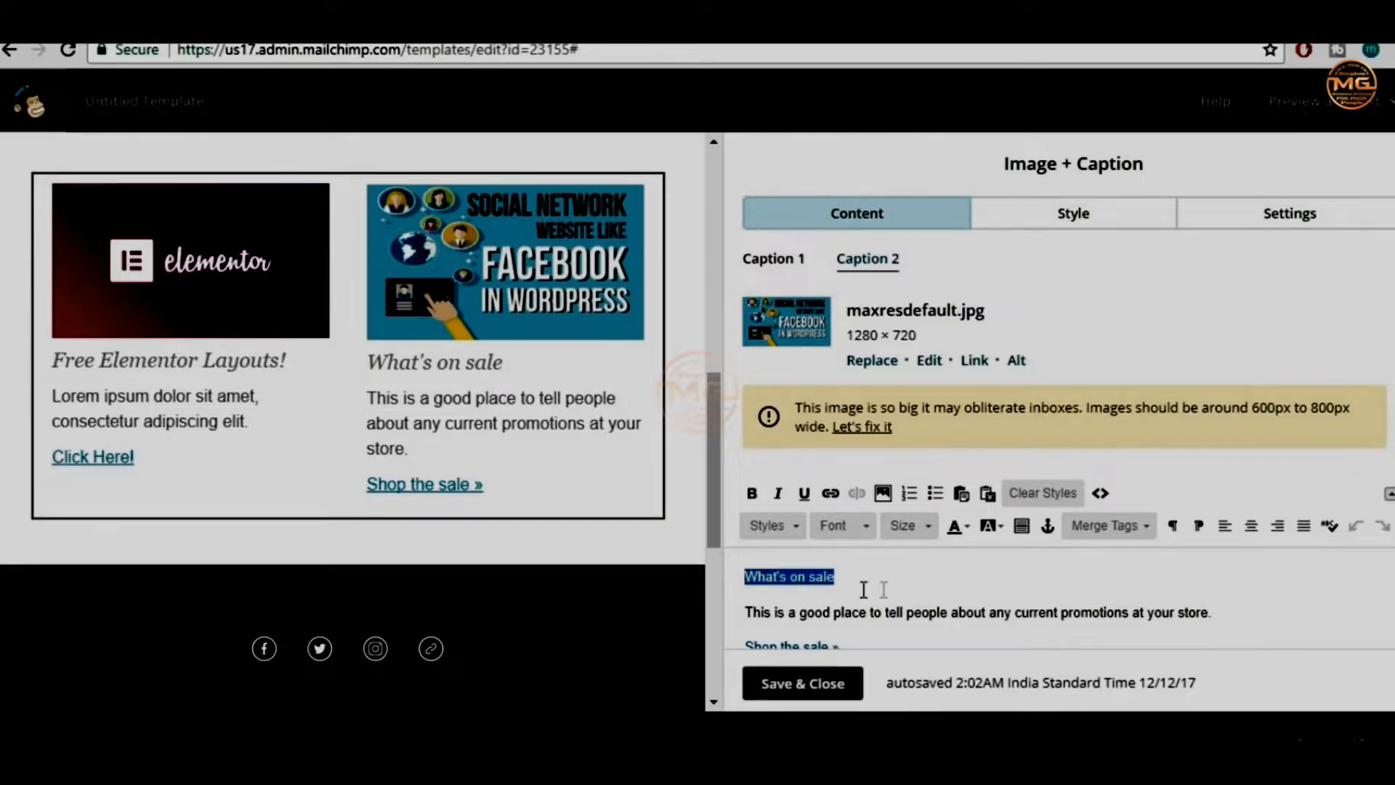
{"action": "scroll", "coordinate": [902, 577], "scroll_direction": "down", "scroll_amount": 2}
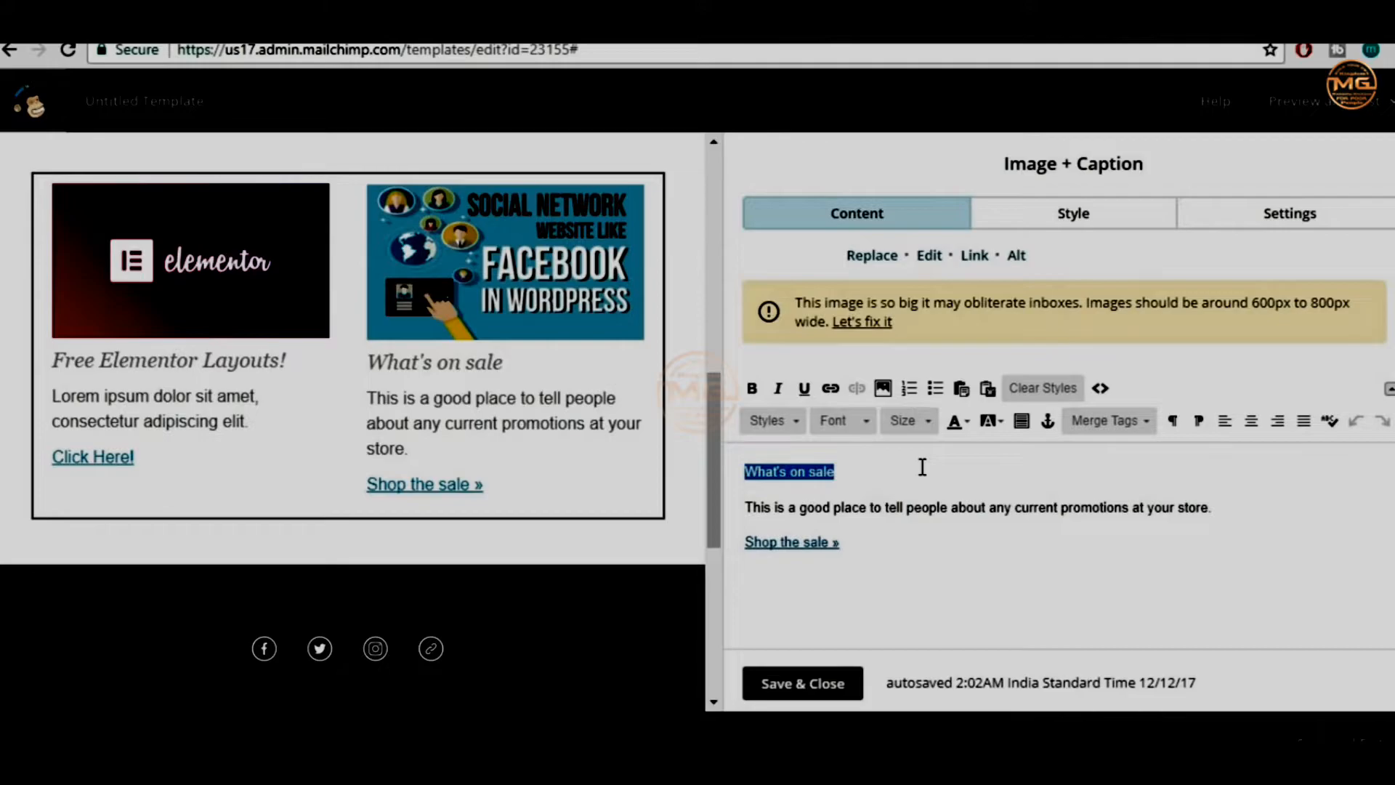
{"action": "type", "text": "Cre"}
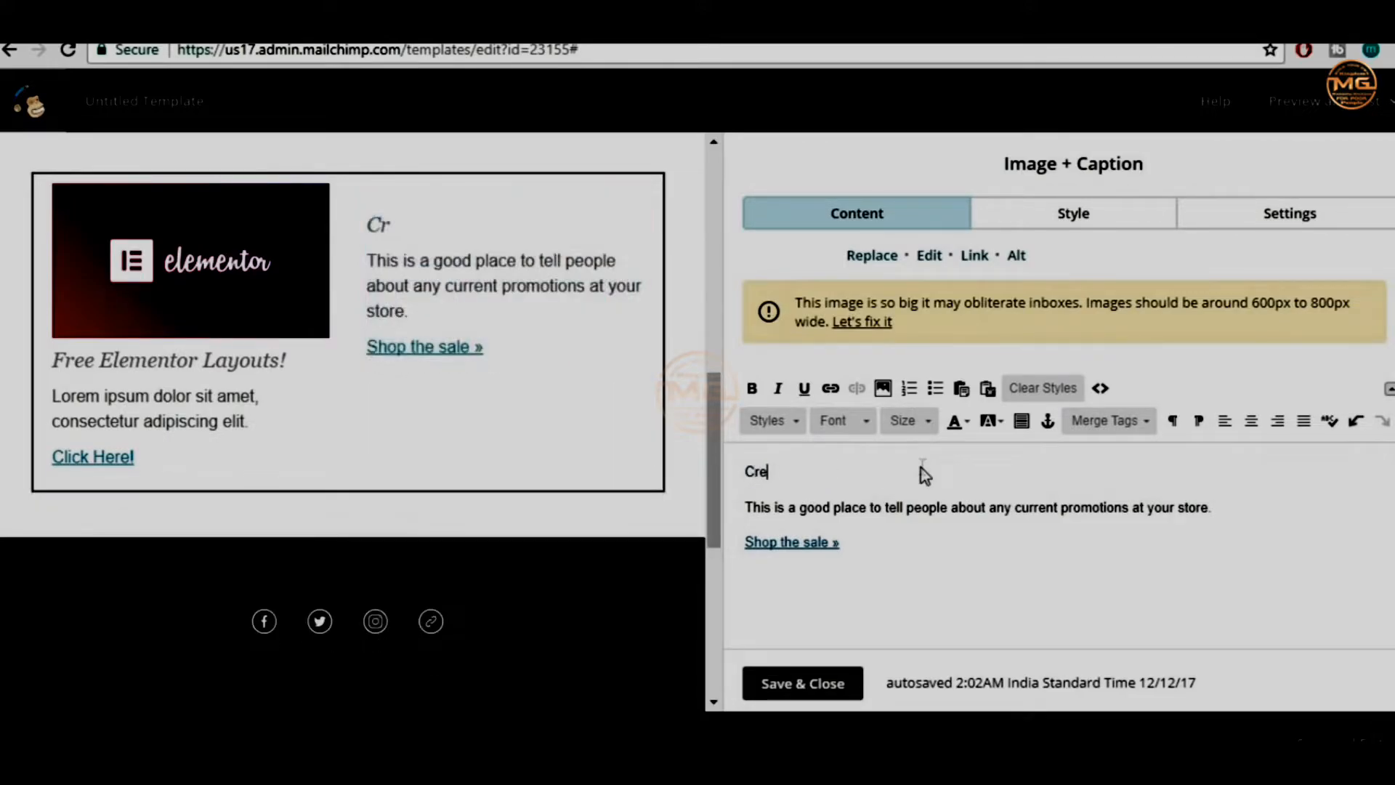
{"action": "type", "text": "ate a Website Like Fac"}
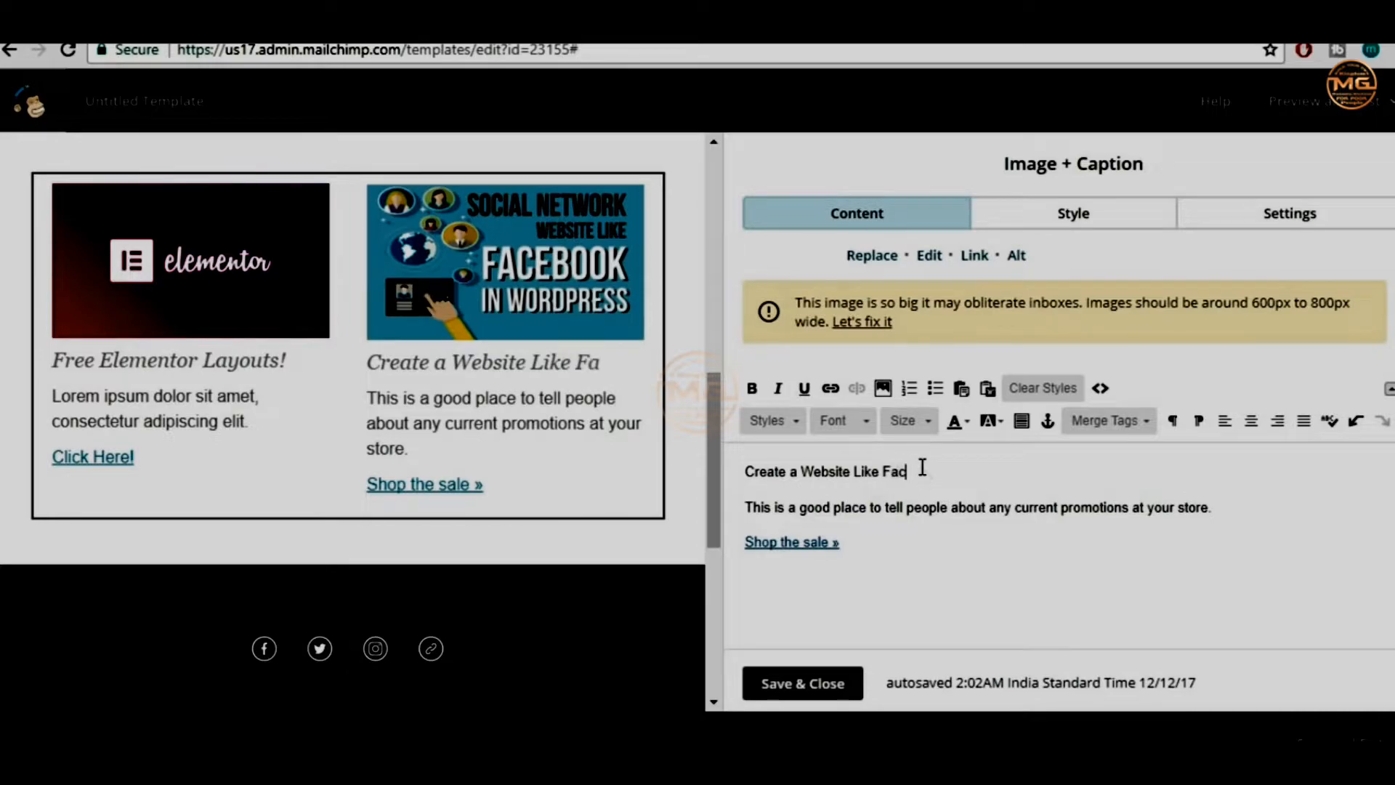
{"action": "type", "text": "ebook!"}
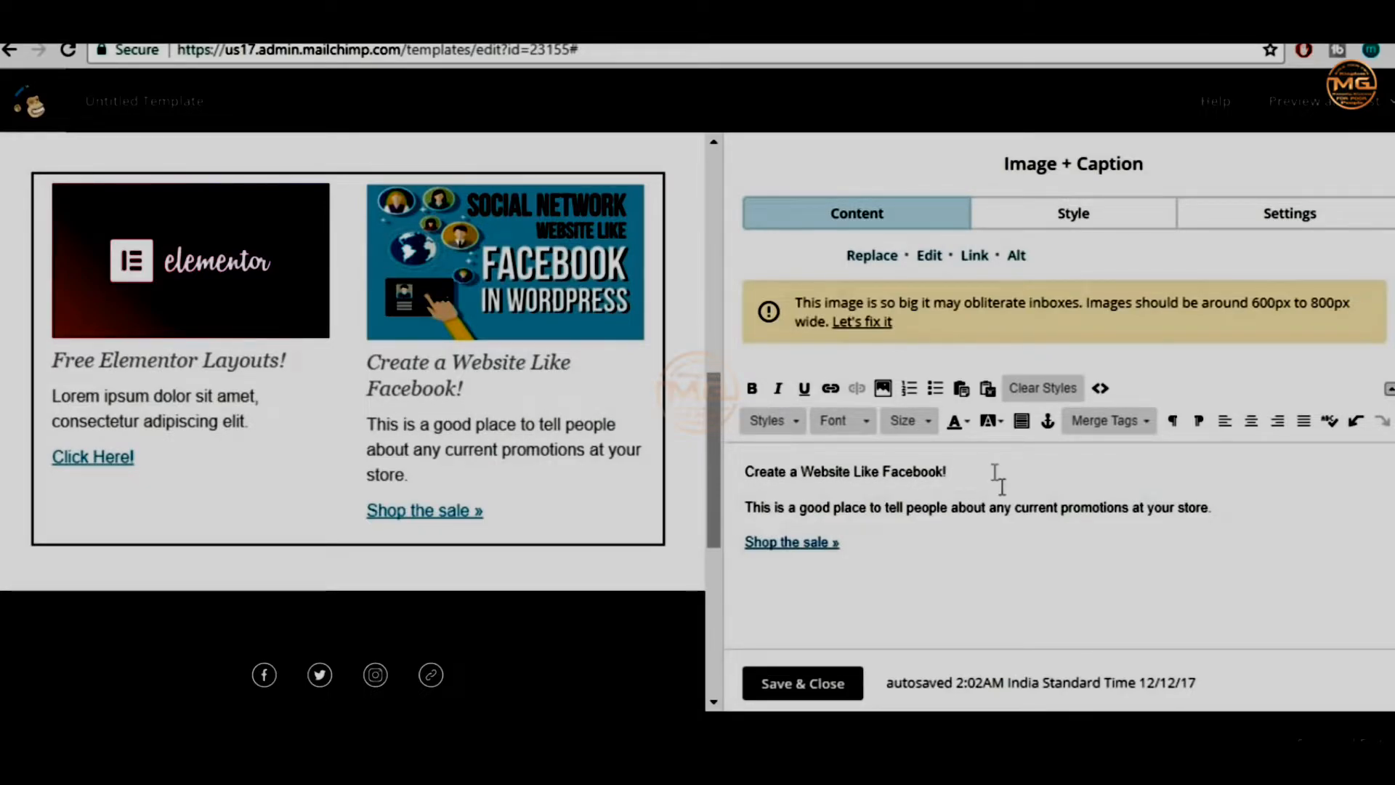
{"action": "mouse_move", "coordinate": [438, 405]}
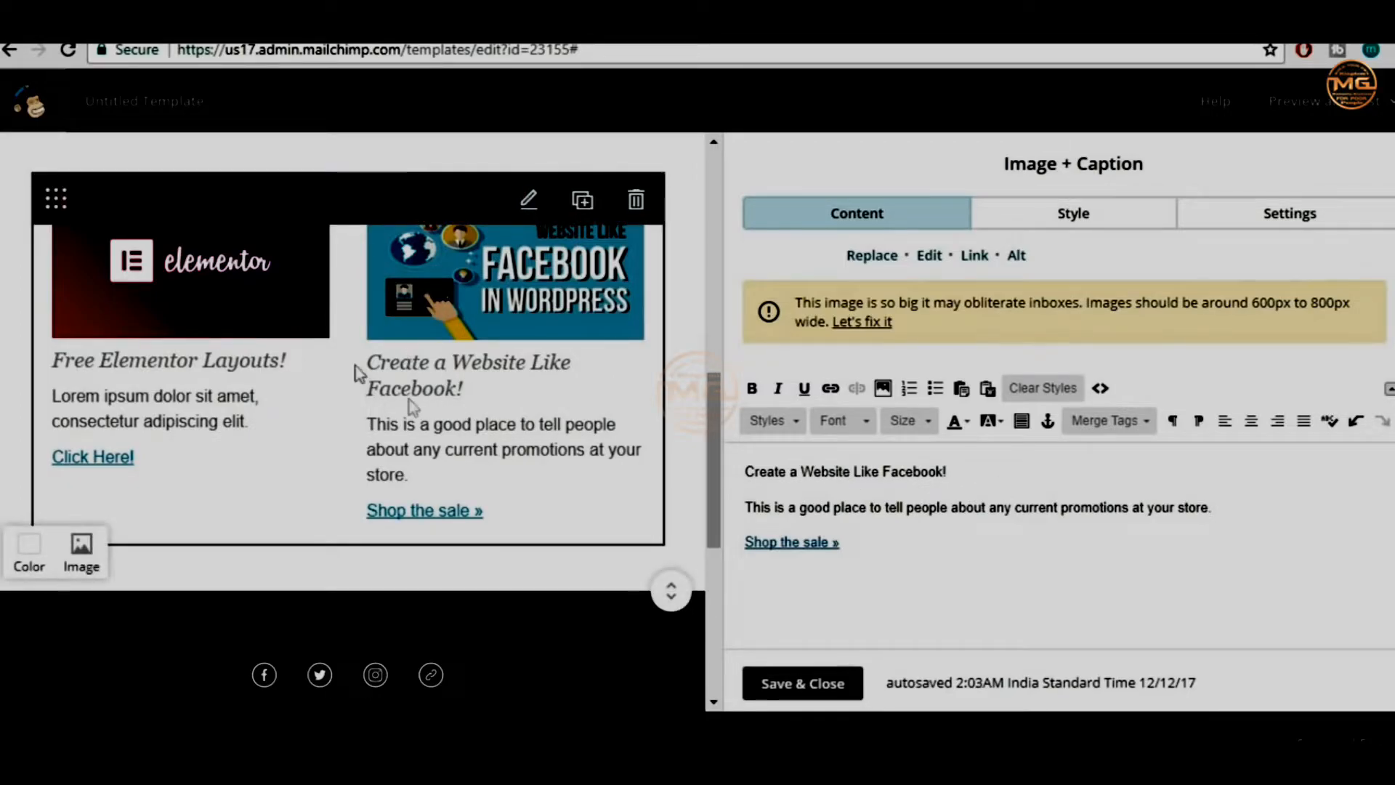
{"action": "left_click", "coordinate": [673, 16]}
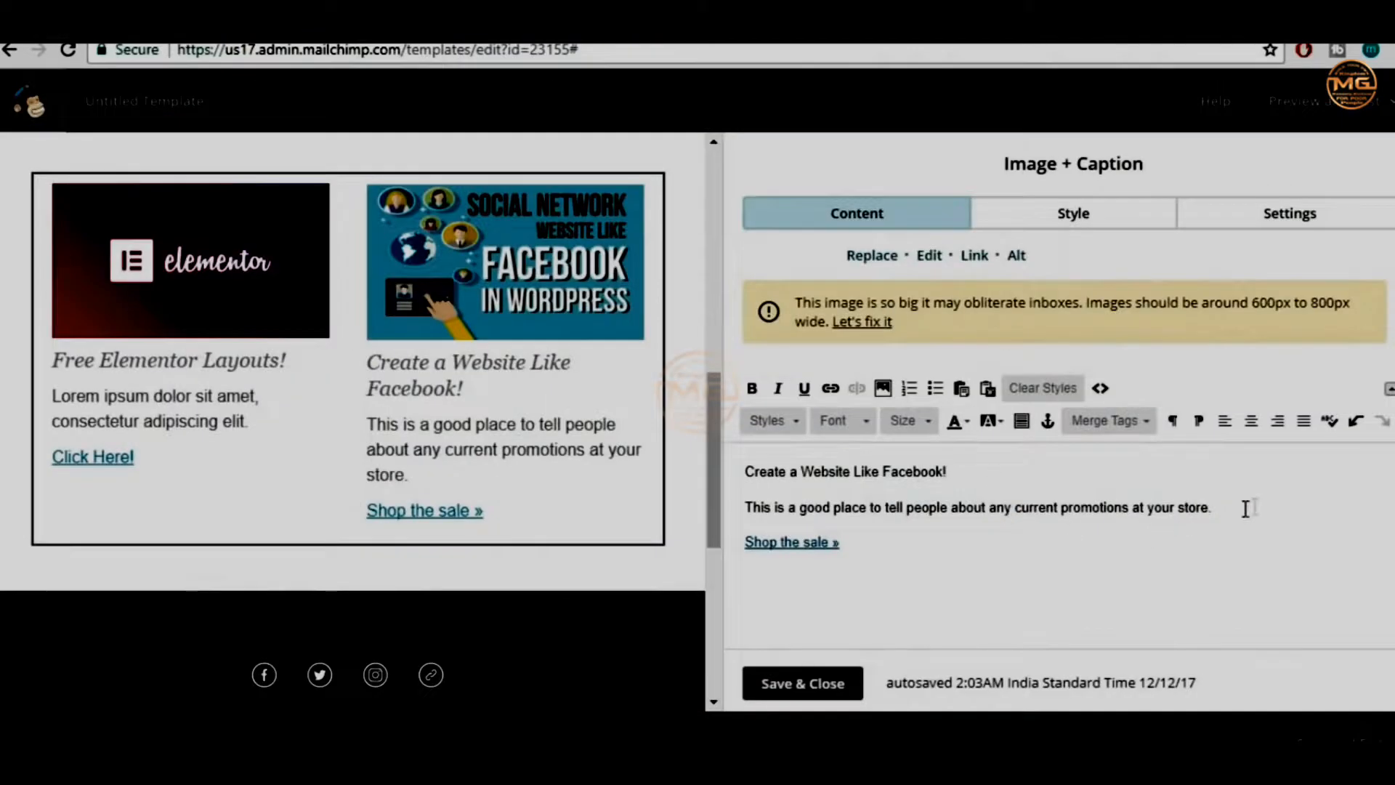
Paste Lorem ipsum over the promotion paragraph and change 'Shop the sale »' to 'Watch Video!'
{"action": "left_click_drag", "start_coordinate": [1246, 509], "coordinate": [745, 502]}
{"action": "type", "text": "Lorem ipsum dolor sit amet, consectetur adipiscing elit."}
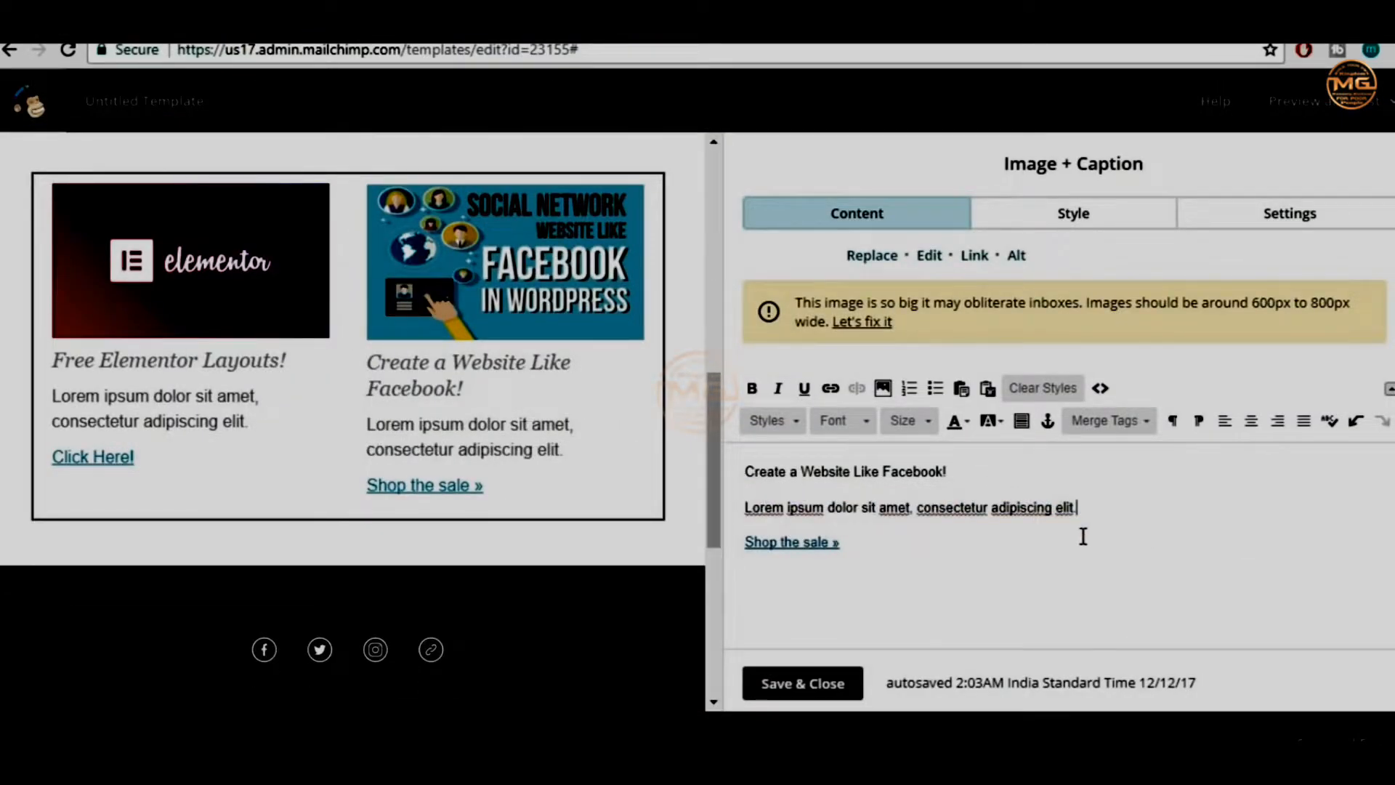
{"action": "triple_click", "coordinate": [789, 537]}
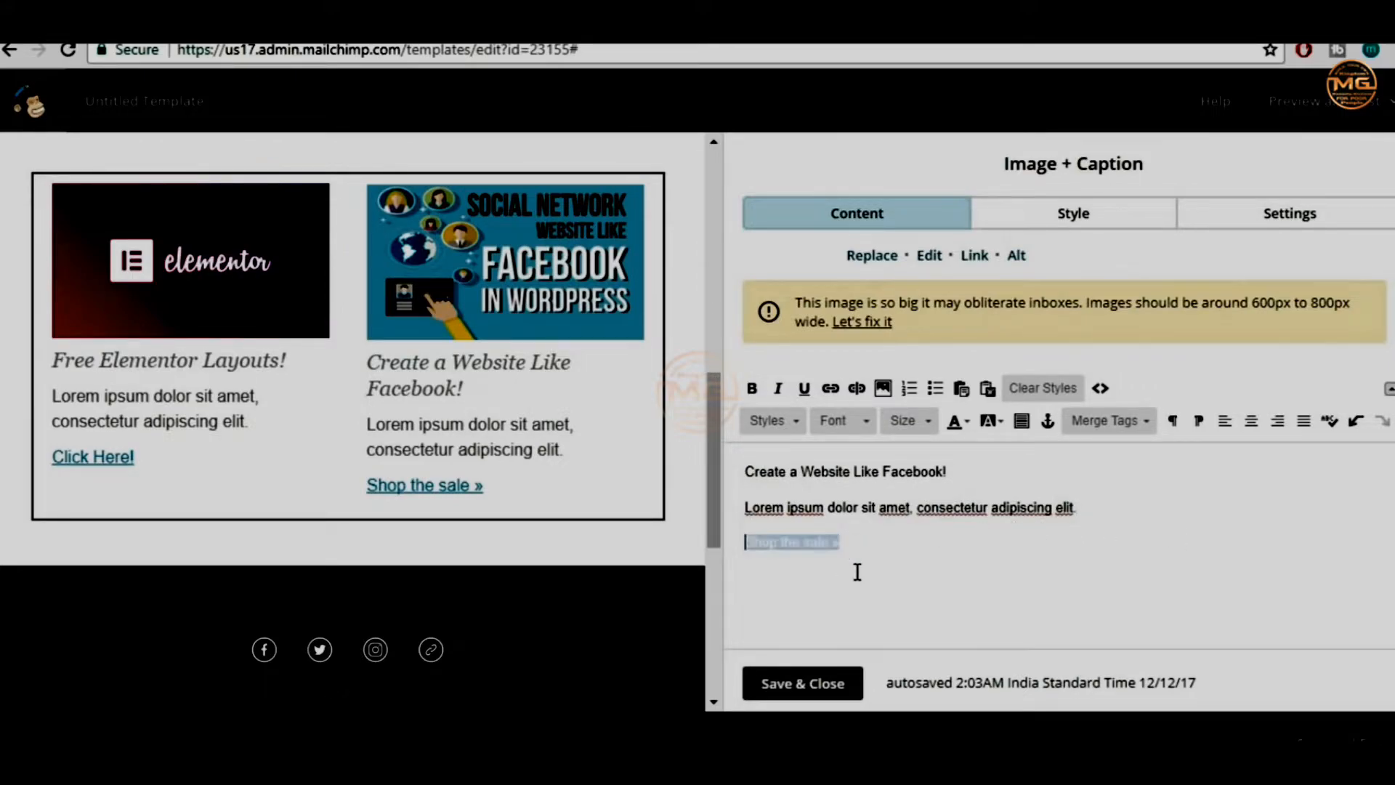
{"action": "key", "text": "BackSpace"}
{"action": "type", "text": "Watch "}
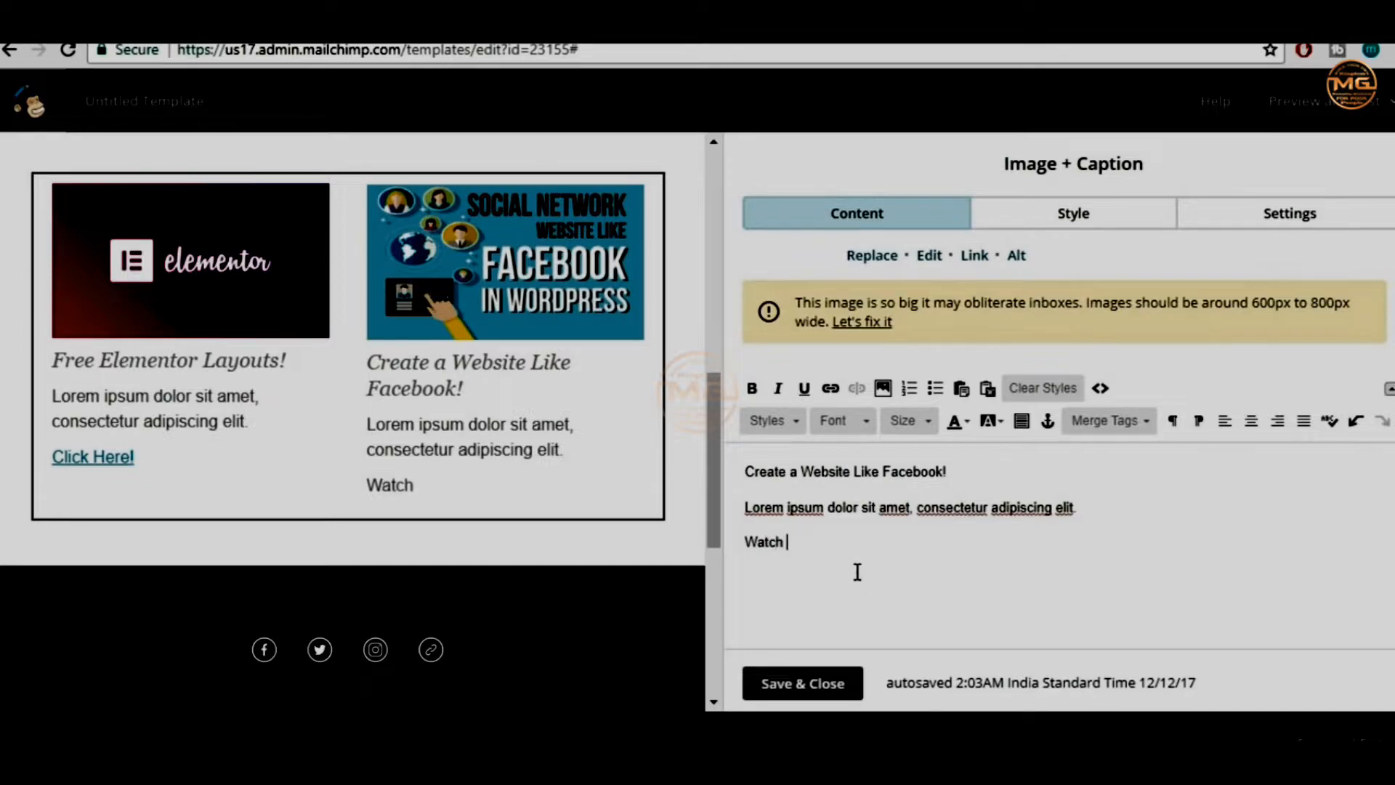
{"action": "type", "text": "Video!"}
{"action": "left_click_drag", "start_coordinate": [852, 530], "coordinate": [749, 536]}
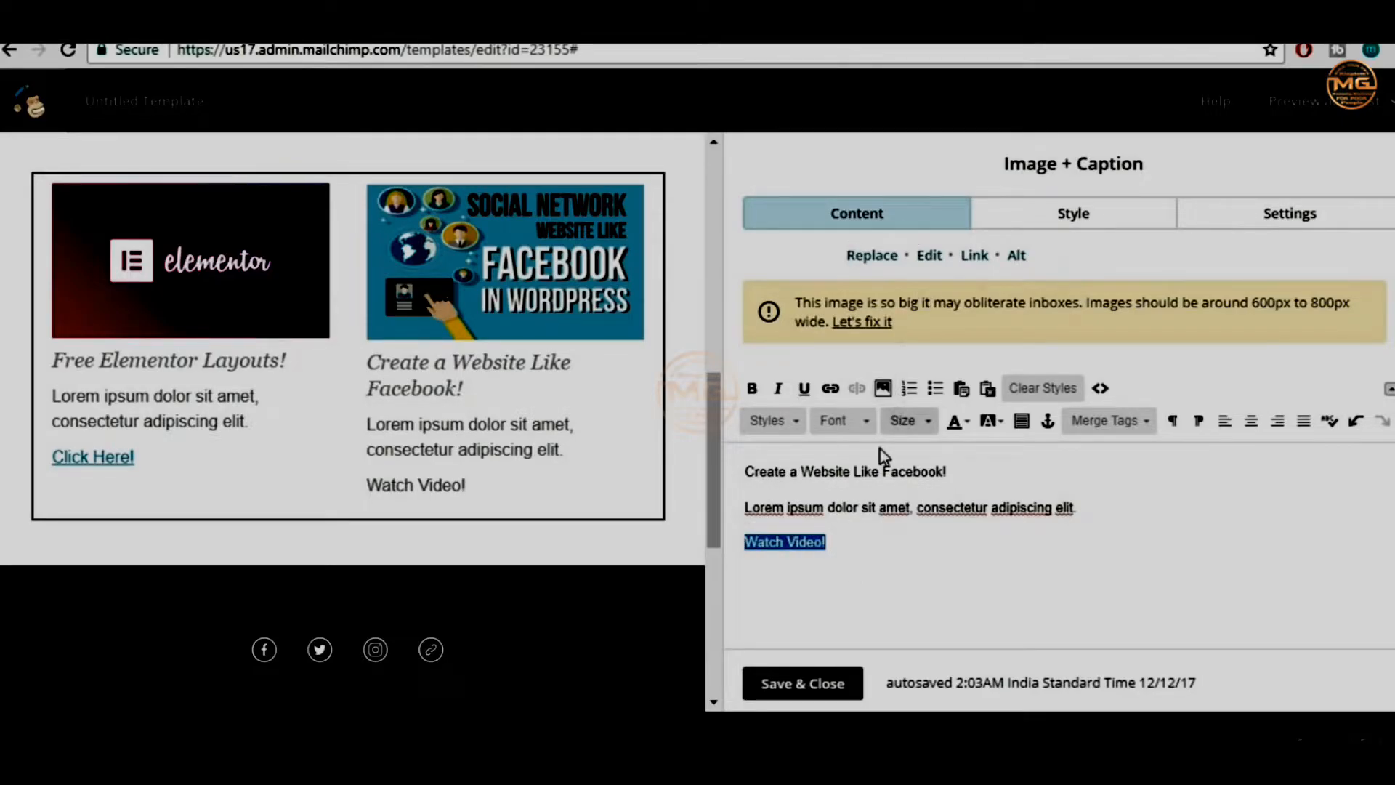
{"action": "scroll", "coordinate": [872, 508], "scroll_direction": "up", "scroll_amount": 2}
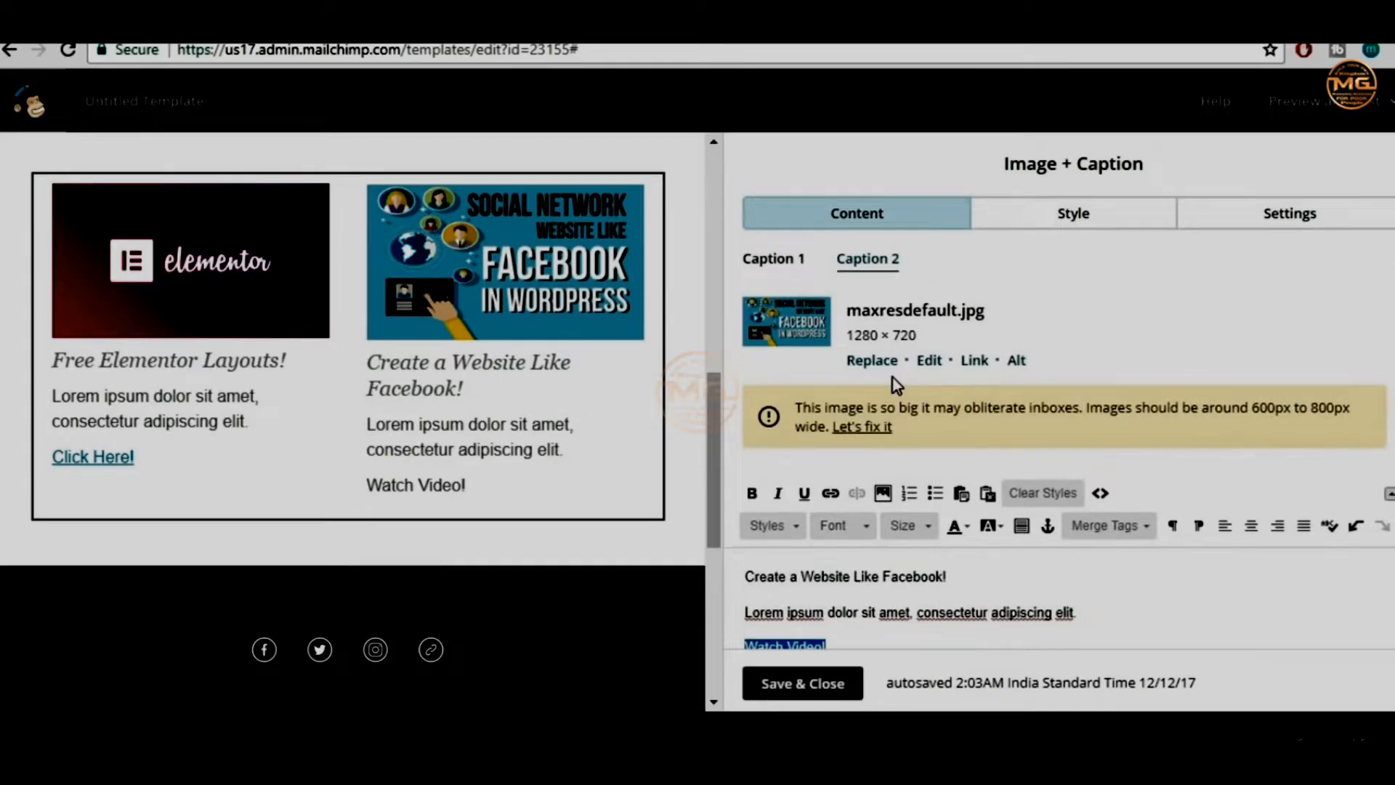
{"action": "scroll", "coordinate": [872, 487], "scroll_direction": "down", "scroll_amount": 2}
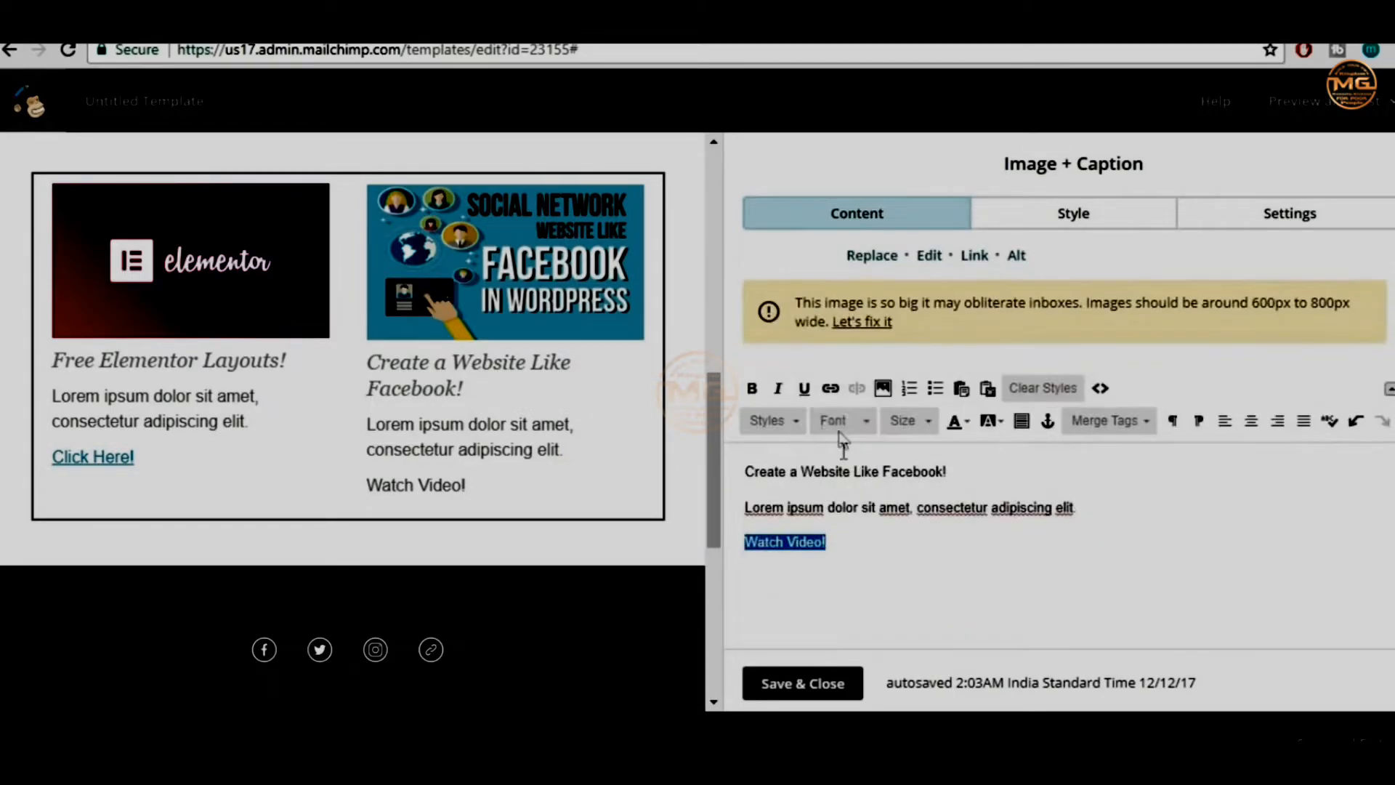
Link 'Watch Video!' to the copied YouTube URL of the Facebook-like website video
{"action": "left_click", "coordinate": [831, 388]}
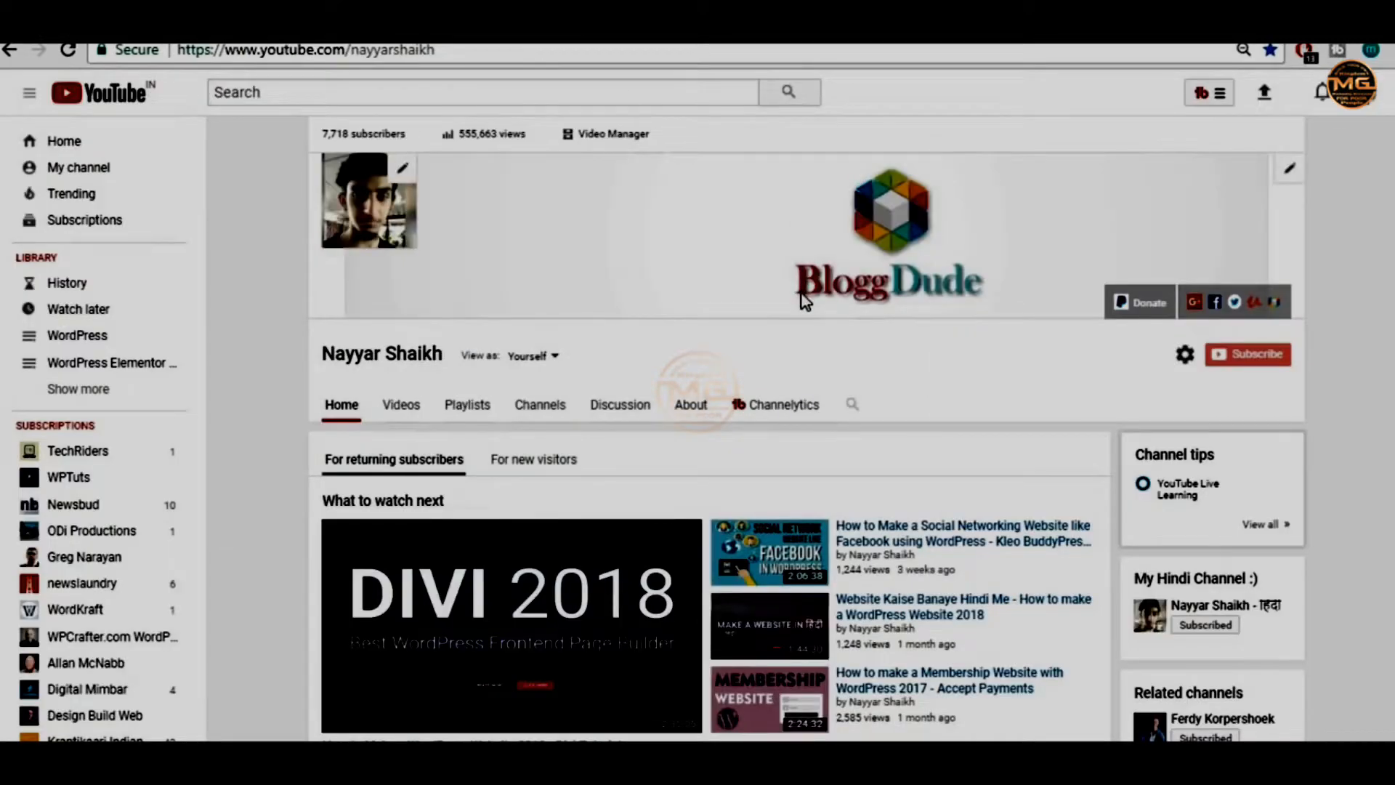
{"action": "scroll", "coordinate": [803, 299], "scroll_direction": "down", "scroll_amount": 5}
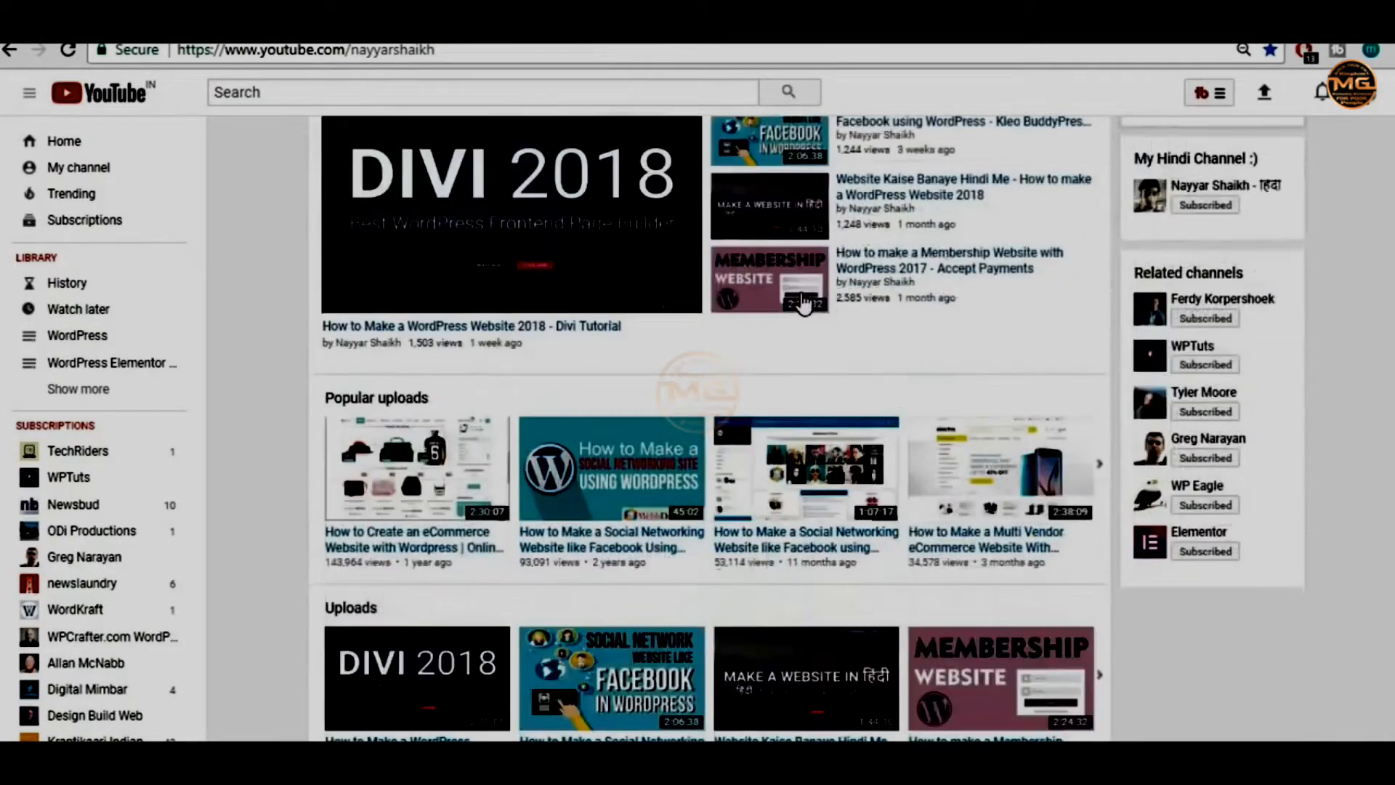
{"action": "scroll", "coordinate": [804, 300], "scroll_direction": "down", "scroll_amount": 3}
{"action": "right_click", "coordinate": [594, 543]}
{"action": "left_click", "coordinate": [756, 677]}
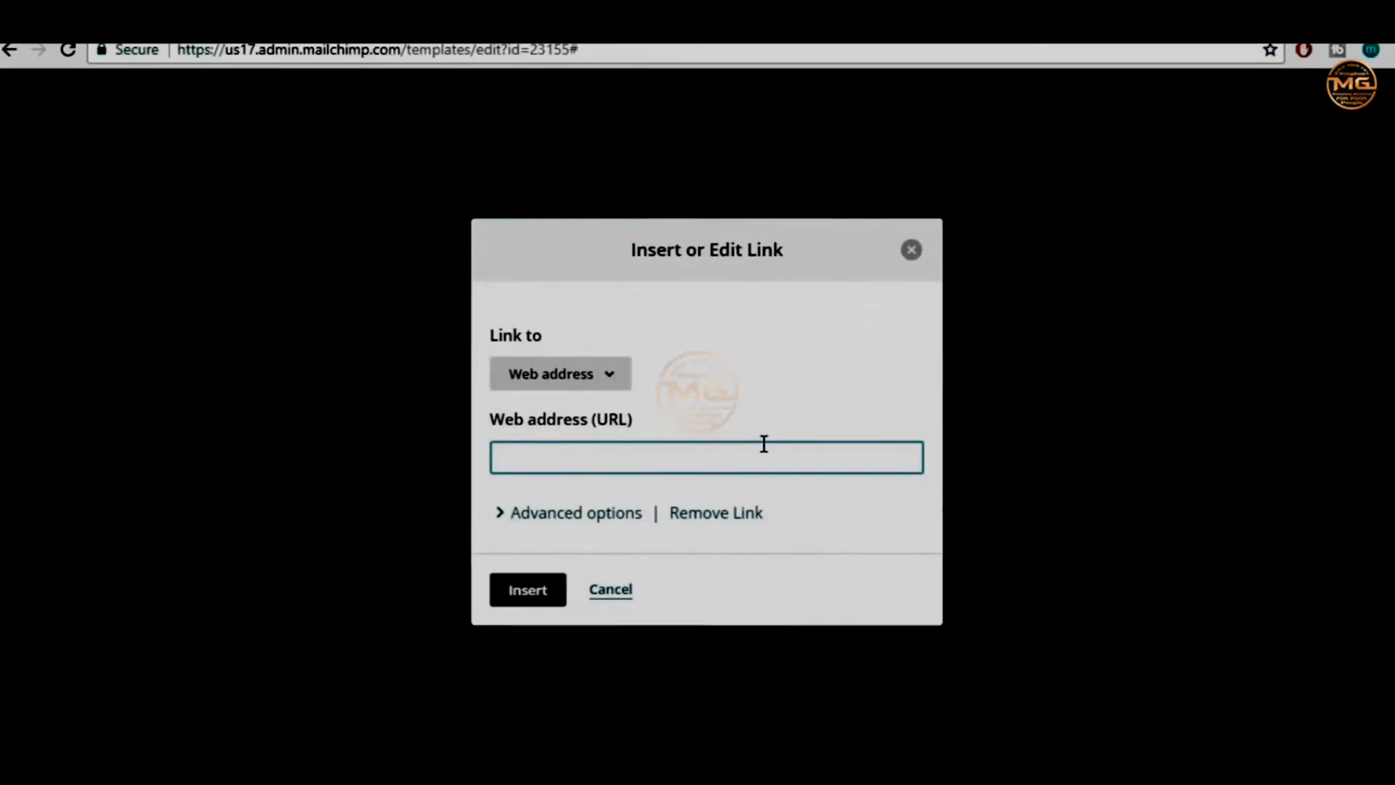
{"action": "key", "text": "ctrl+v"}
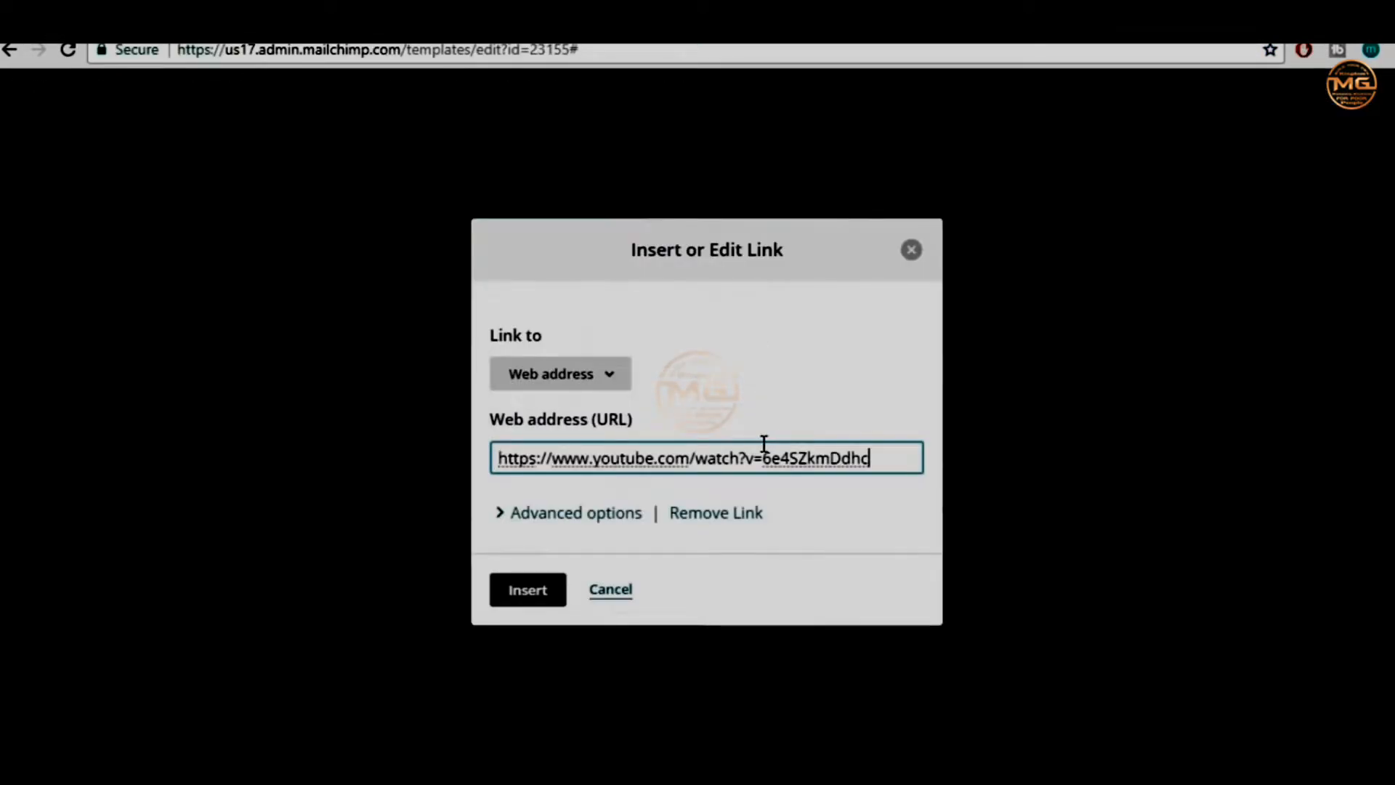
{"action": "left_click", "coordinate": [548, 603]}
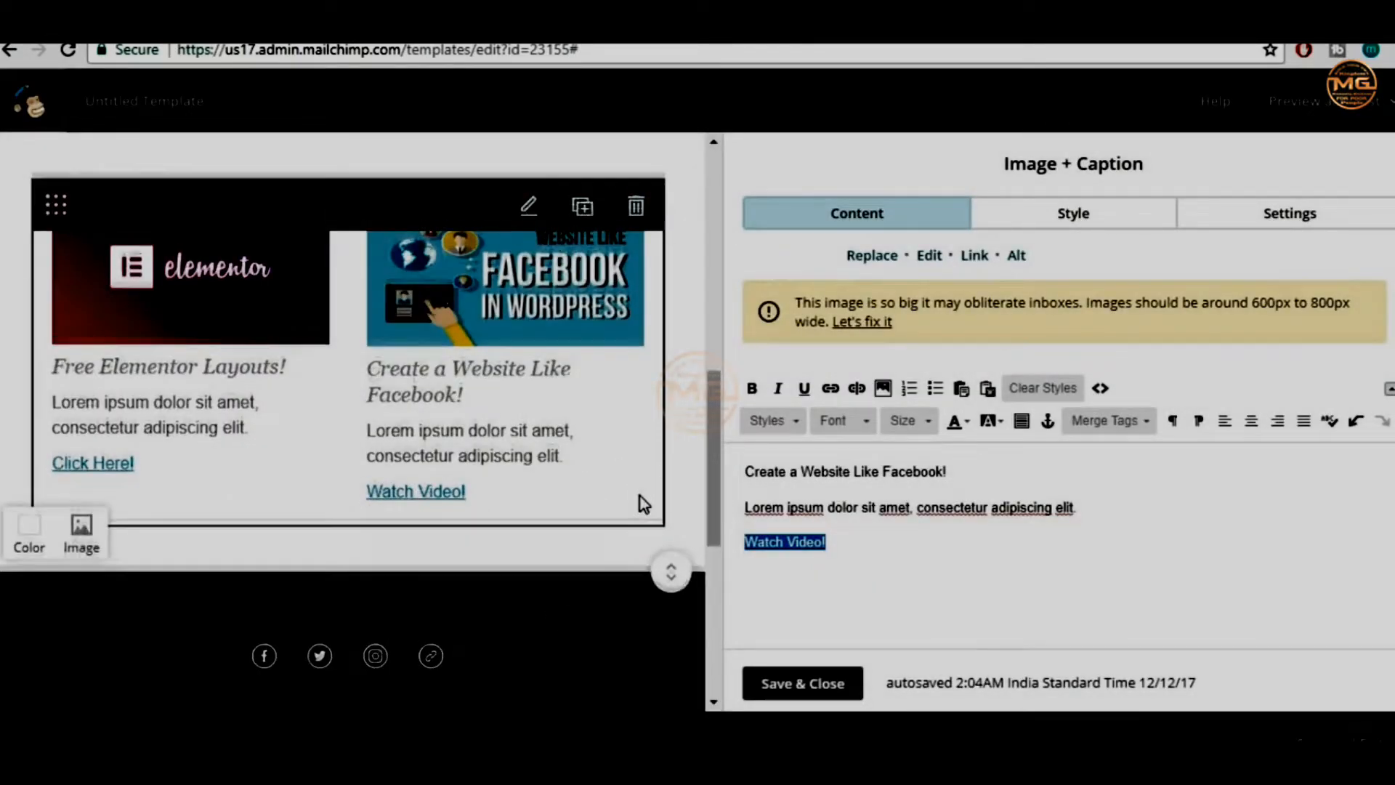
{"action": "scroll", "coordinate": [640, 496], "scroll_direction": "up", "scroll_amount": 10}
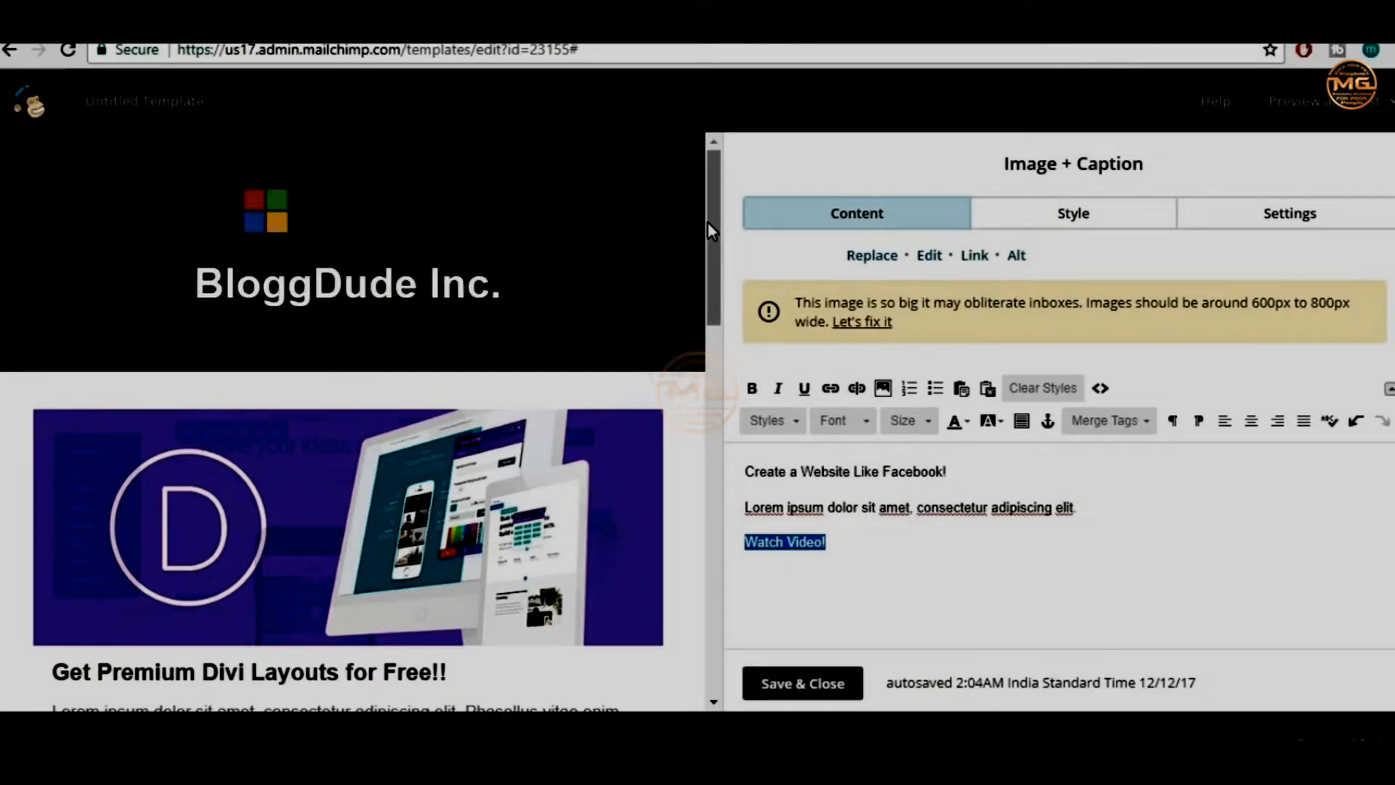
Change the footer background from #333333 to the dark #222222 swatch
{"action": "left_click_drag", "start_coordinate": [709, 224], "coordinate": [715, 323]}
{"action": "scroll", "coordinate": [492, 473], "scroll_direction": "down", "scroll_amount": 4}
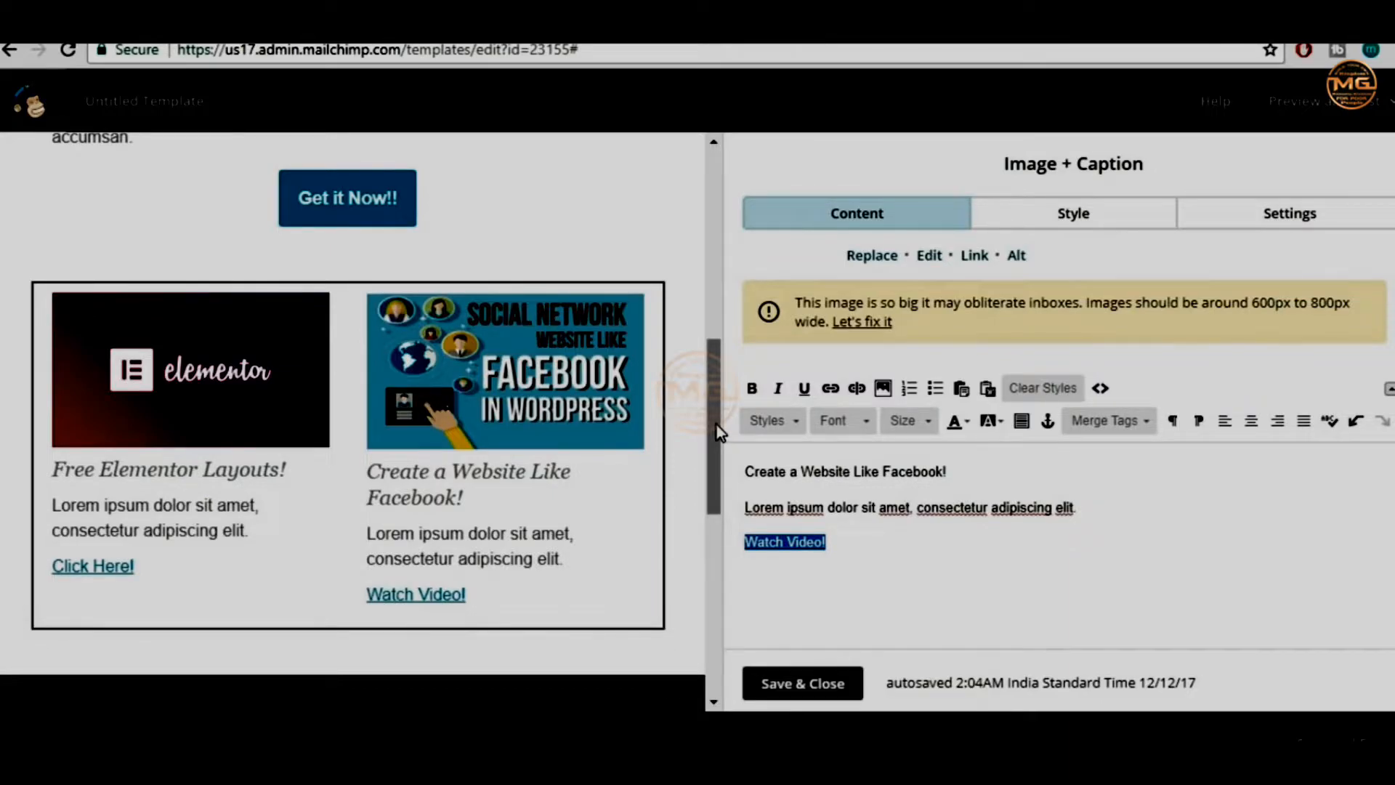
{"action": "left_click_drag", "start_coordinate": [717, 425], "coordinate": [719, 541]}
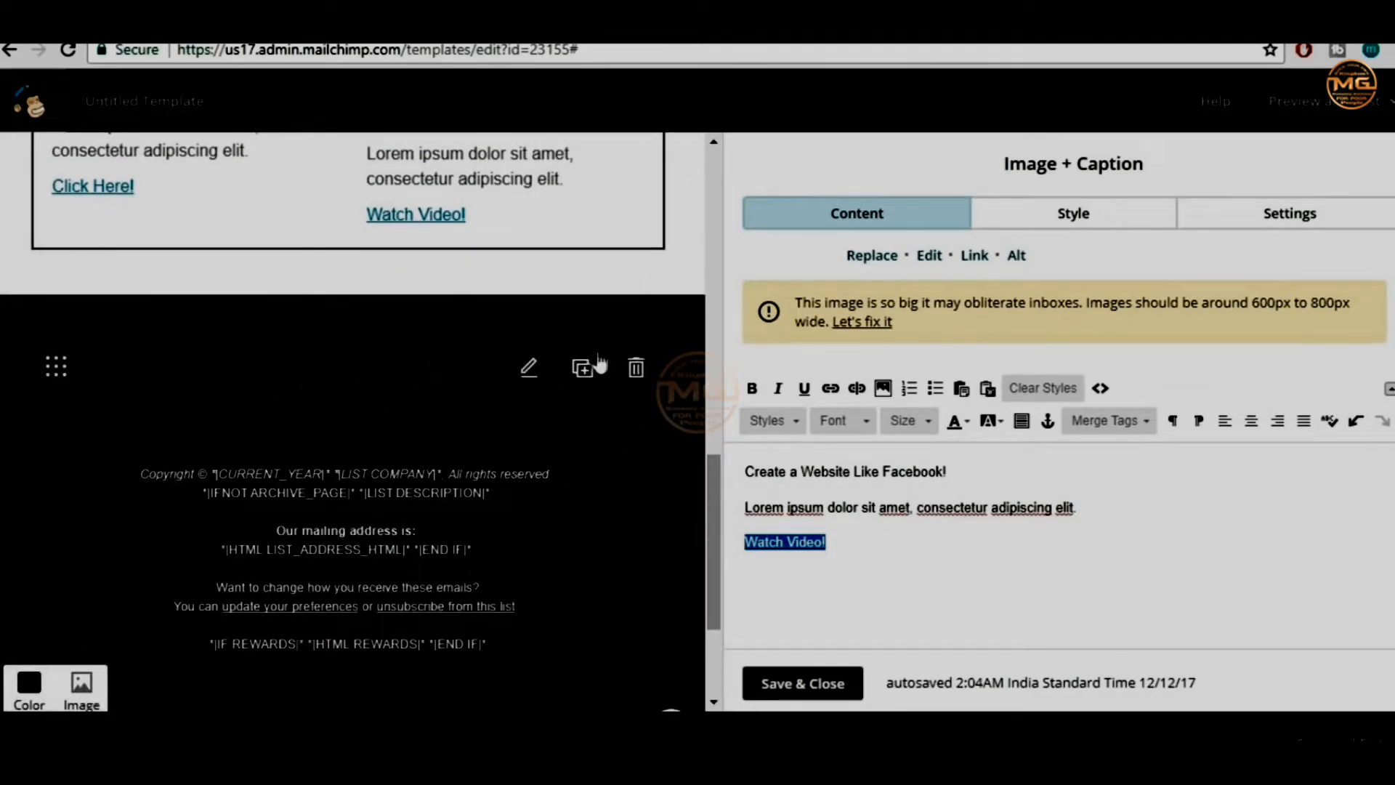
{"action": "scroll", "coordinate": [547, 618], "scroll_direction": "up", "scroll_amount": 7}
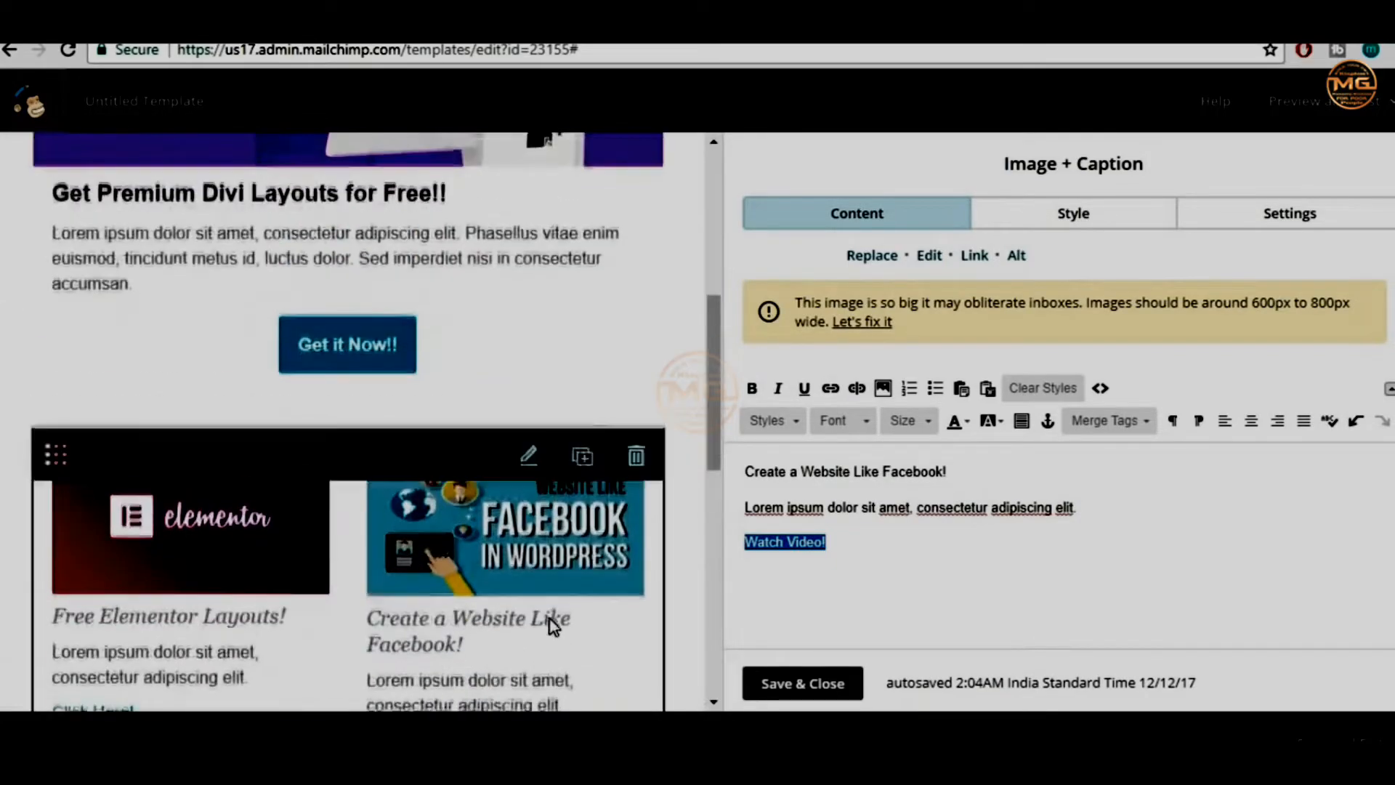
{"action": "scroll", "coordinate": [551, 619], "scroll_direction": "up", "scroll_amount": 5}
{"action": "scroll", "coordinate": [550, 619], "scroll_direction": "down", "scroll_amount": 15}
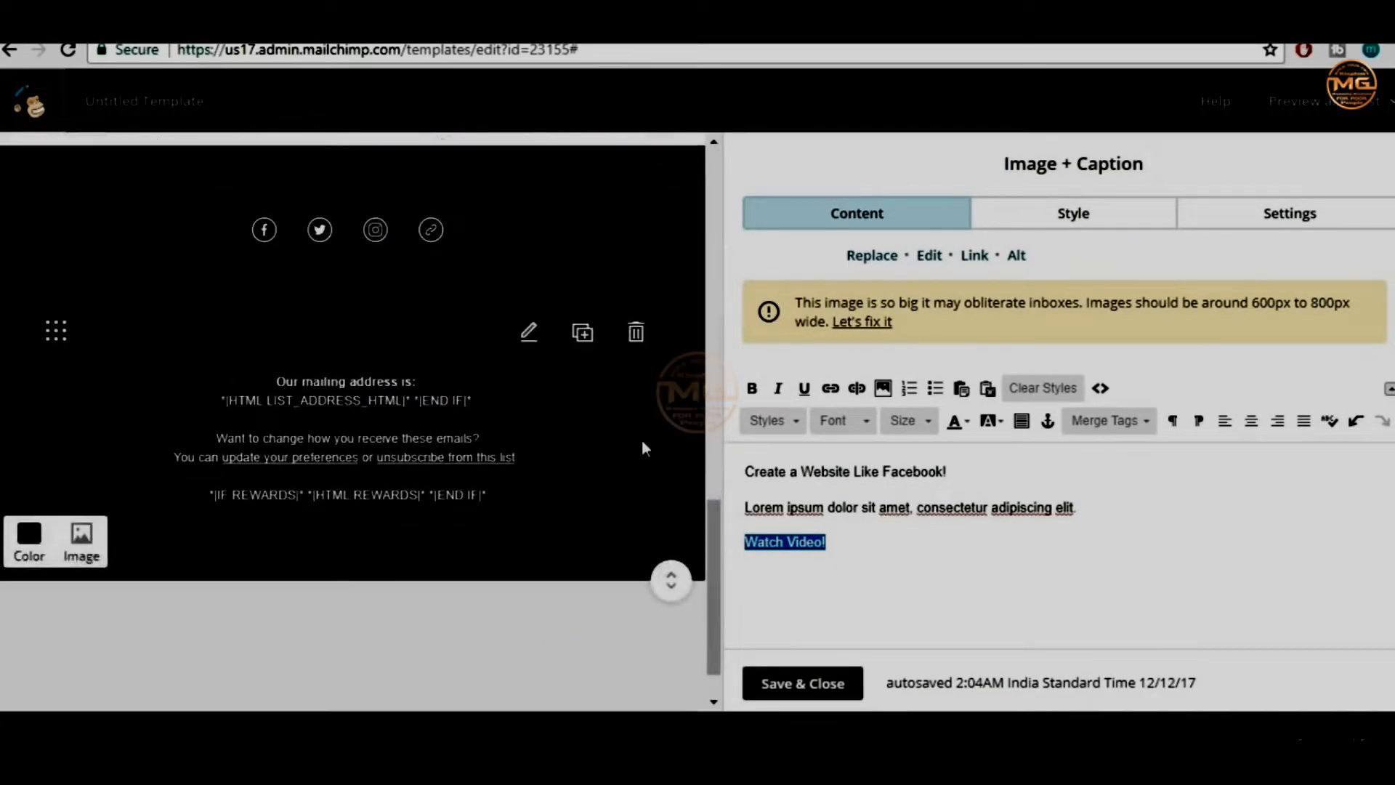
{"action": "scroll", "coordinate": [642, 439], "scroll_direction": "up", "scroll_amount": 3}
{"action": "scroll", "coordinate": [468, 499], "scroll_direction": "down", "scroll_amount": 2}
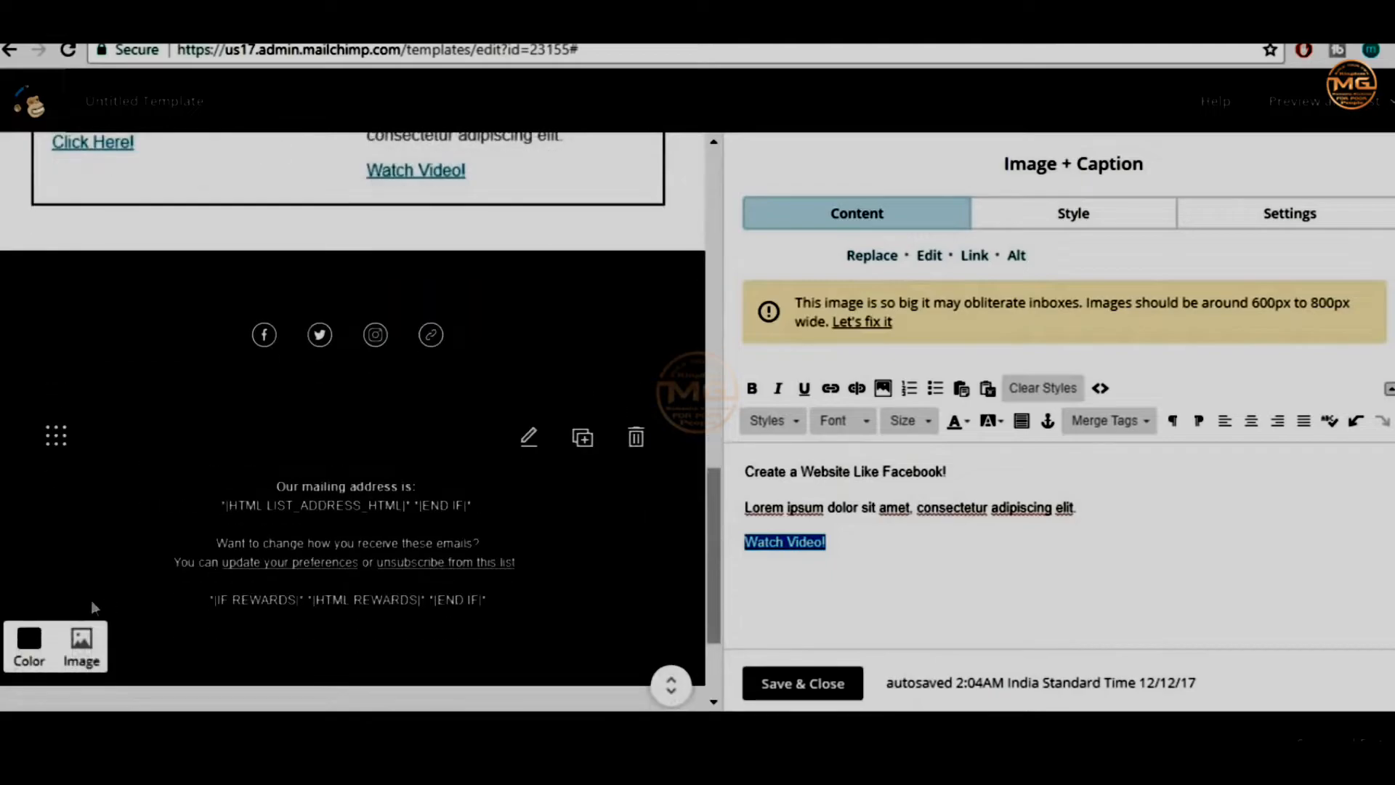
{"action": "left_click", "coordinate": [44, 649]}
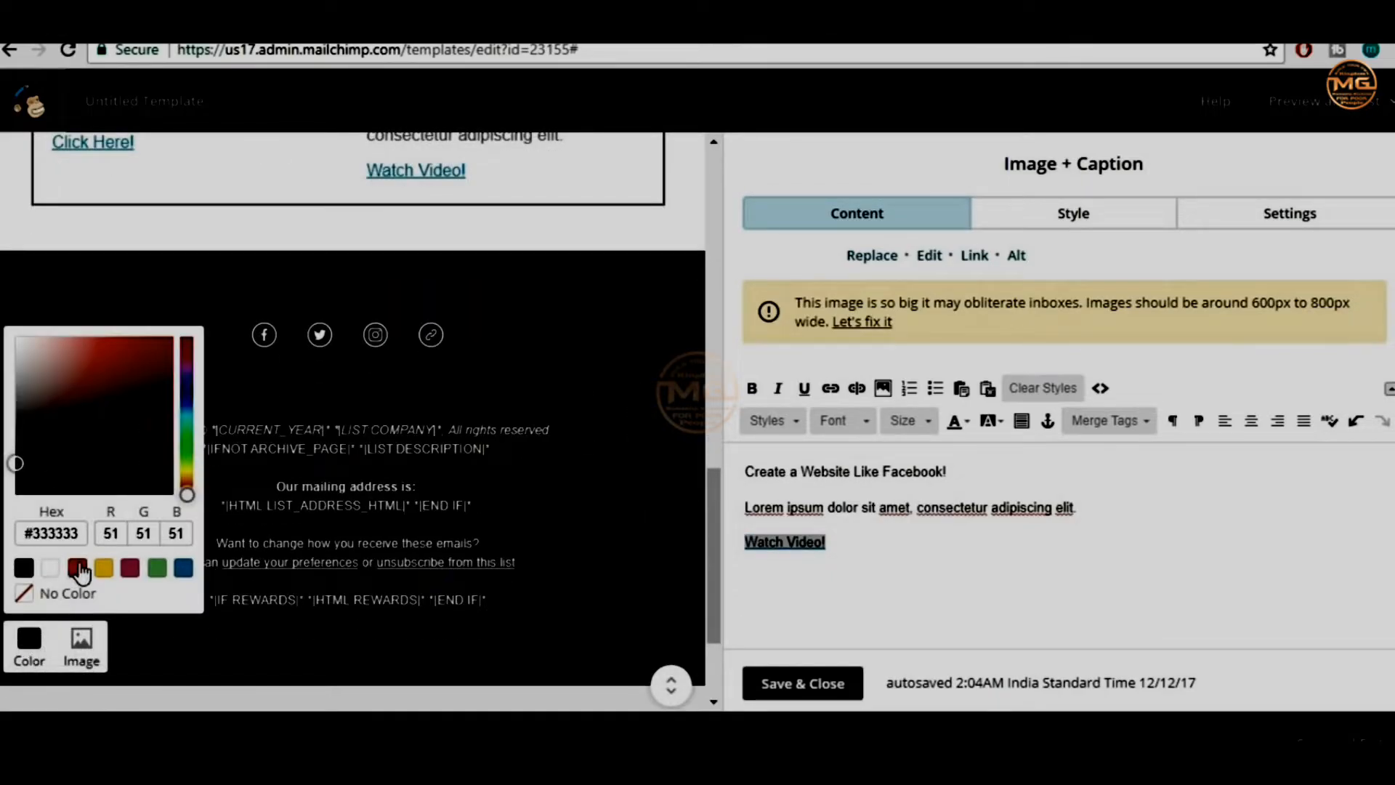
{"action": "left_click", "coordinate": [78, 568]}
{"action": "left_click", "coordinate": [24, 568]}
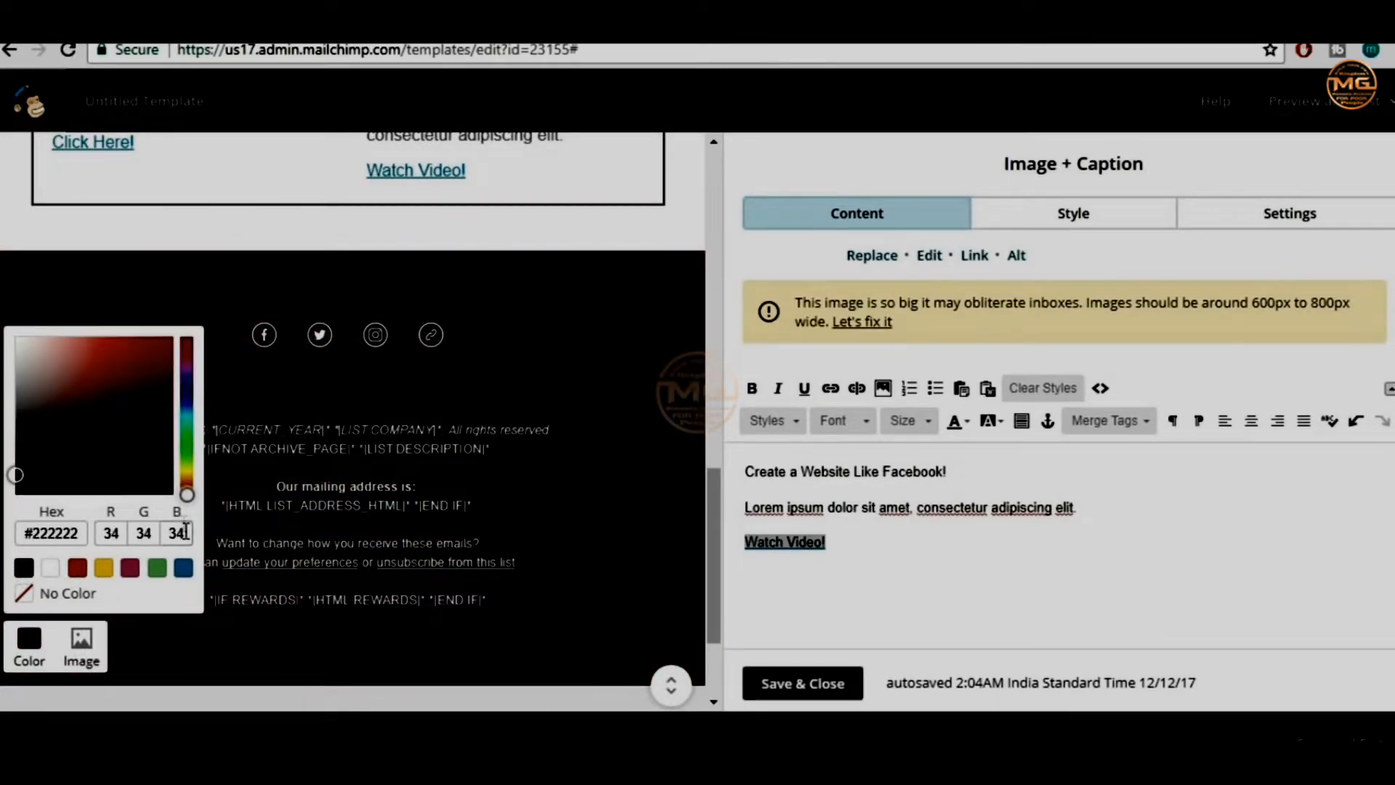
{"action": "left_click", "coordinate": [678, 279]}
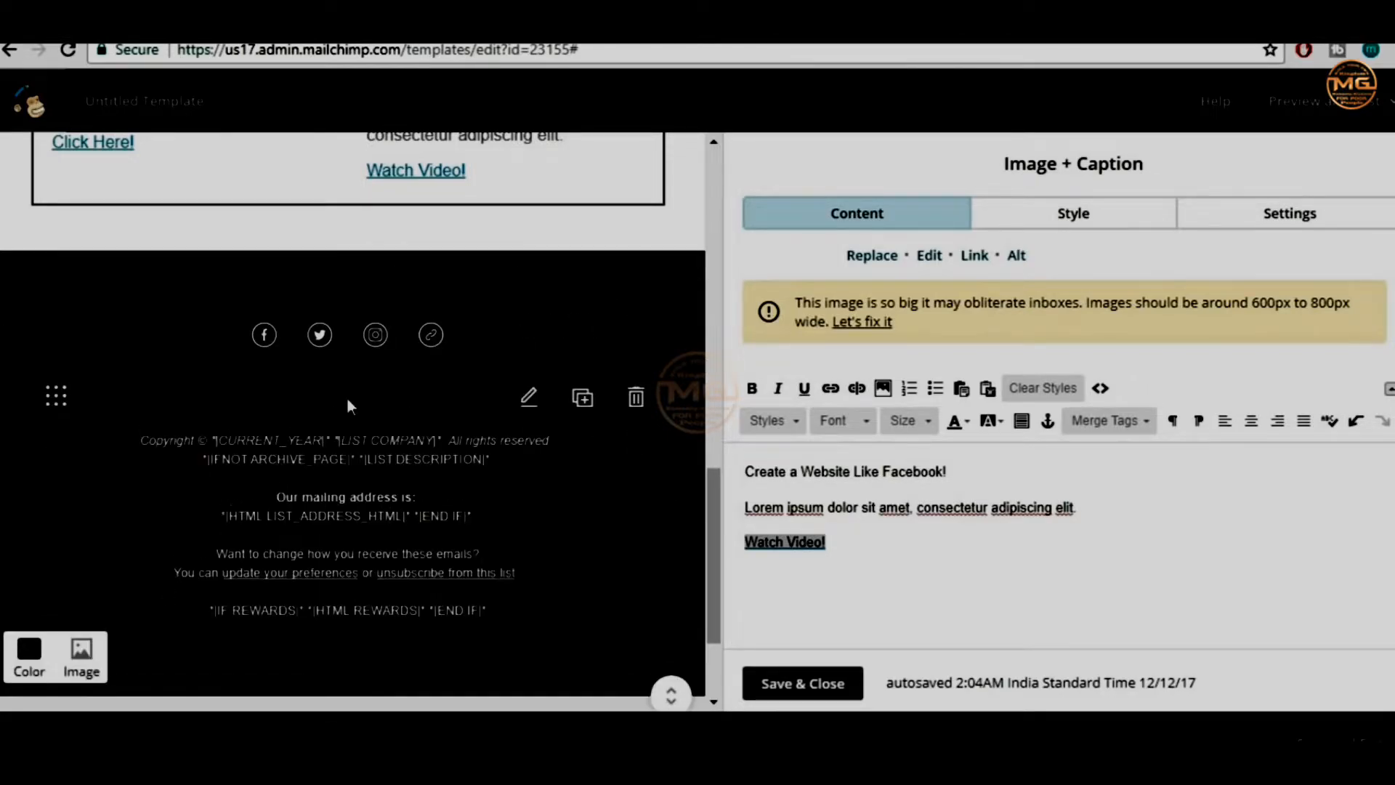
{"action": "scroll", "coordinate": [348, 400], "scroll_direction": "down", "scroll_amount": 1}
Point the Facebook link to the BloggDude page and the Twitter link to the owner's profile
{"action": "left_click", "coordinate": [434, 342]}
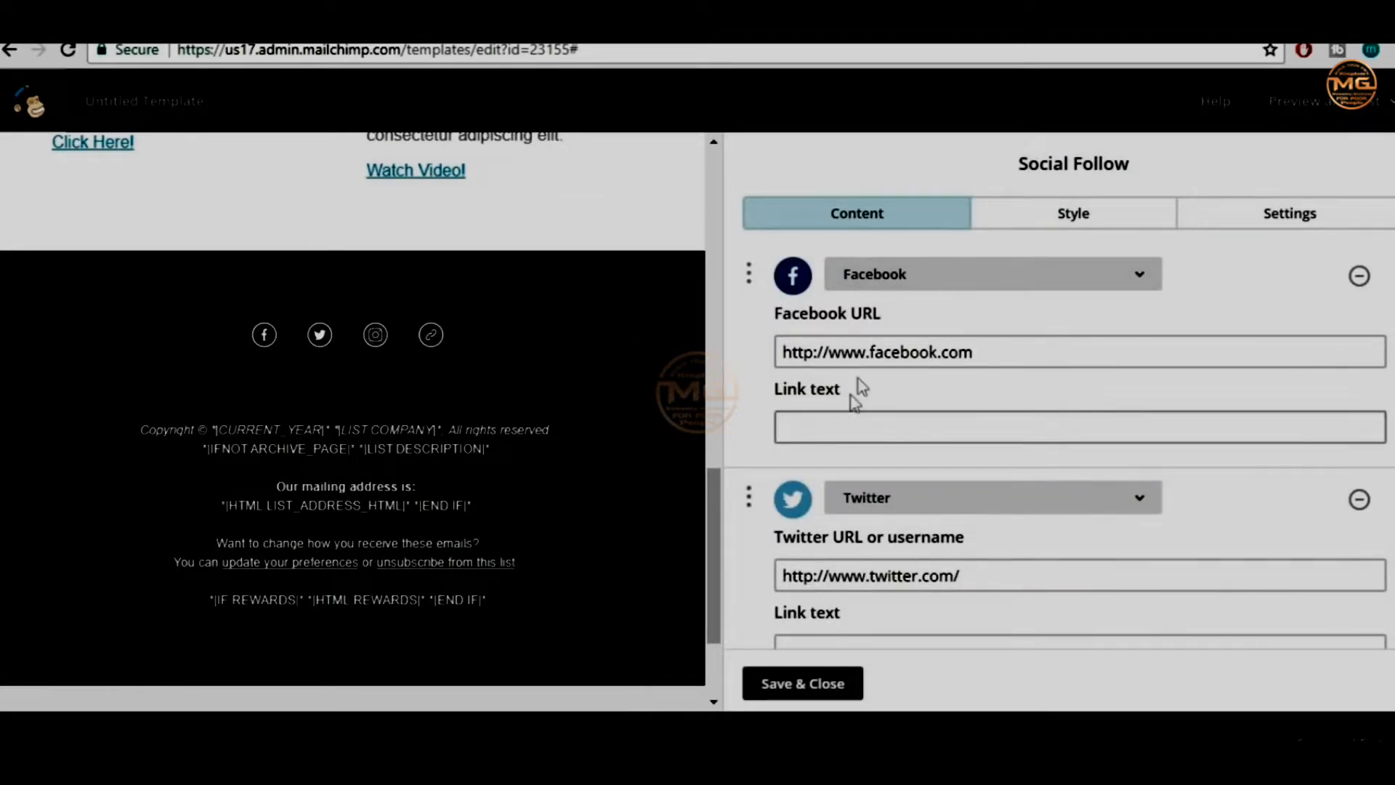
{"action": "left_click", "coordinate": [814, 354]}
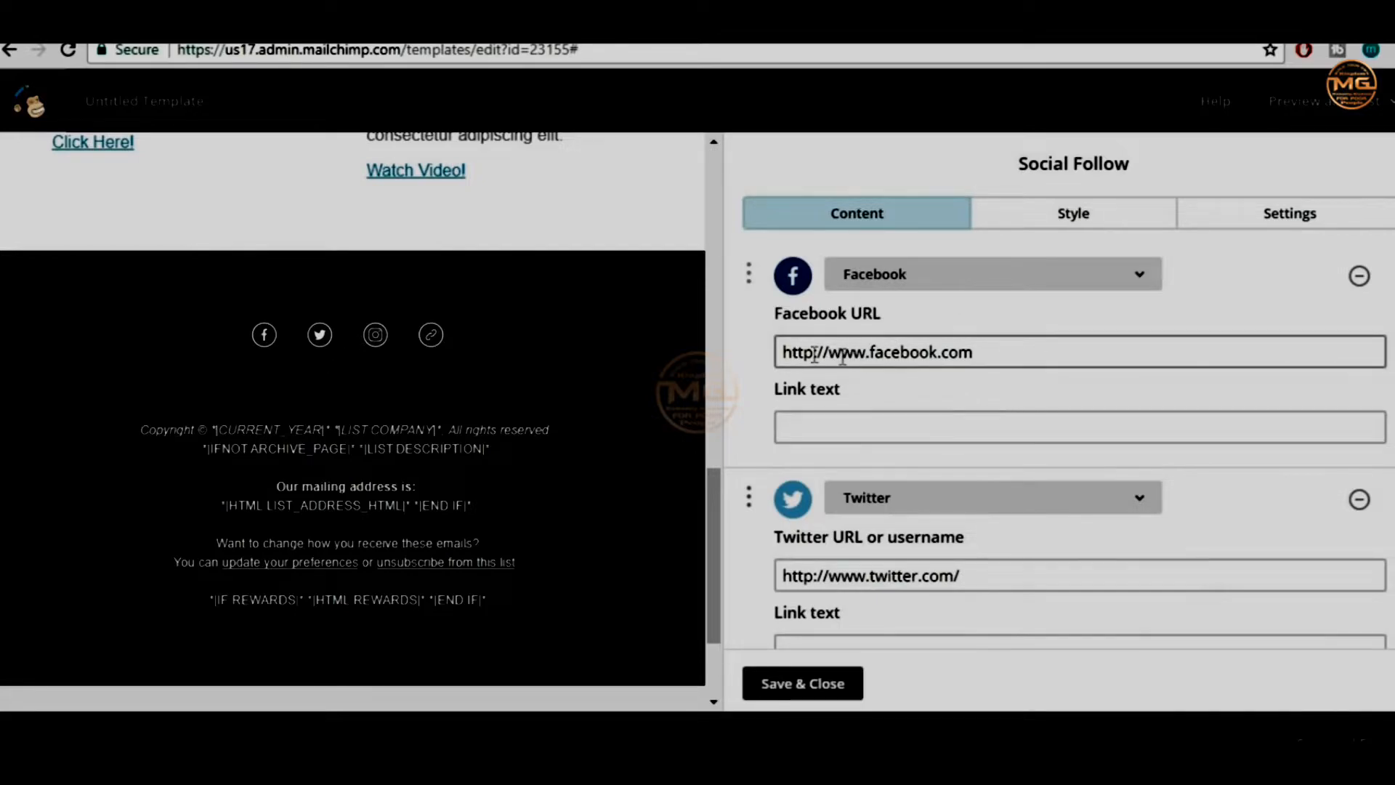
{"action": "left_click", "coordinate": [1021, 350]}
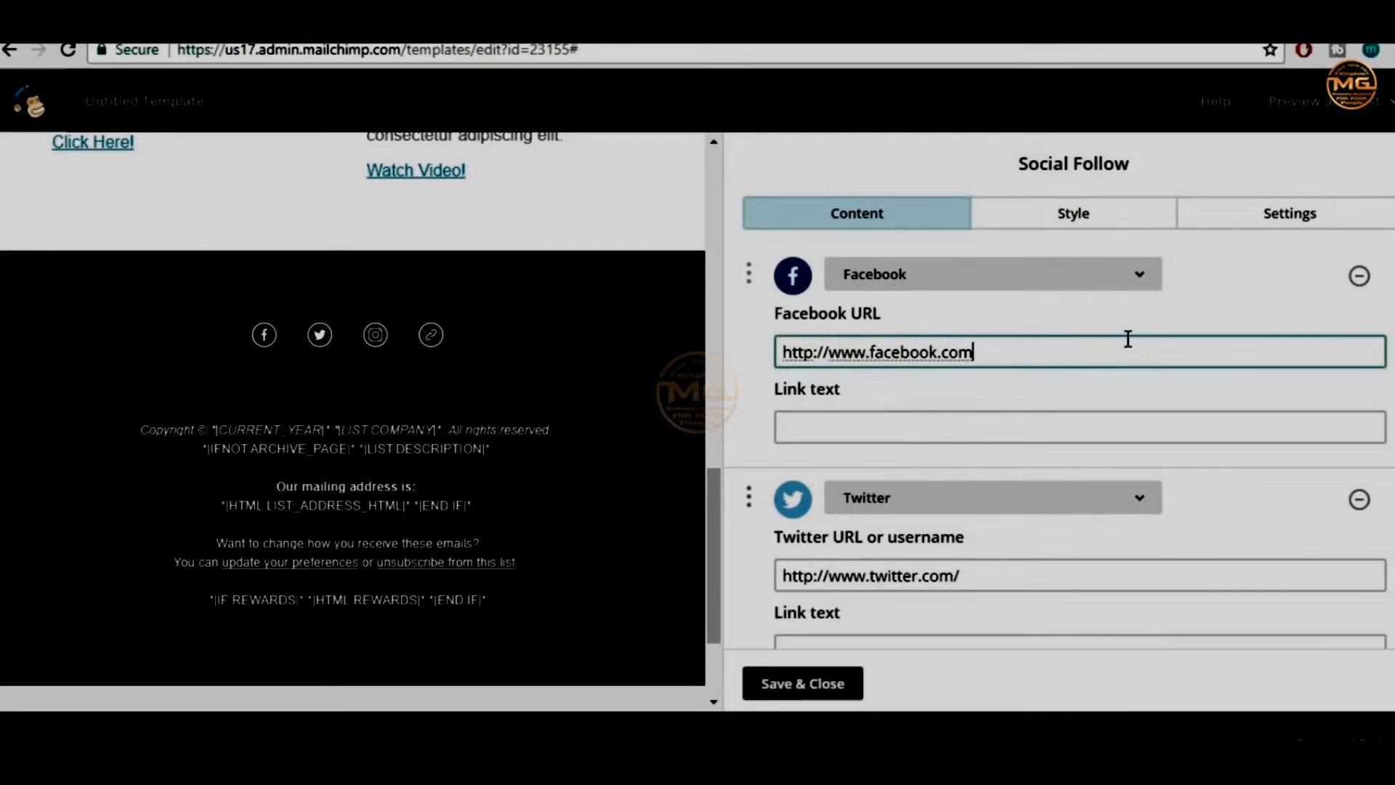
{"action": "type", "text": "bloggdude"}
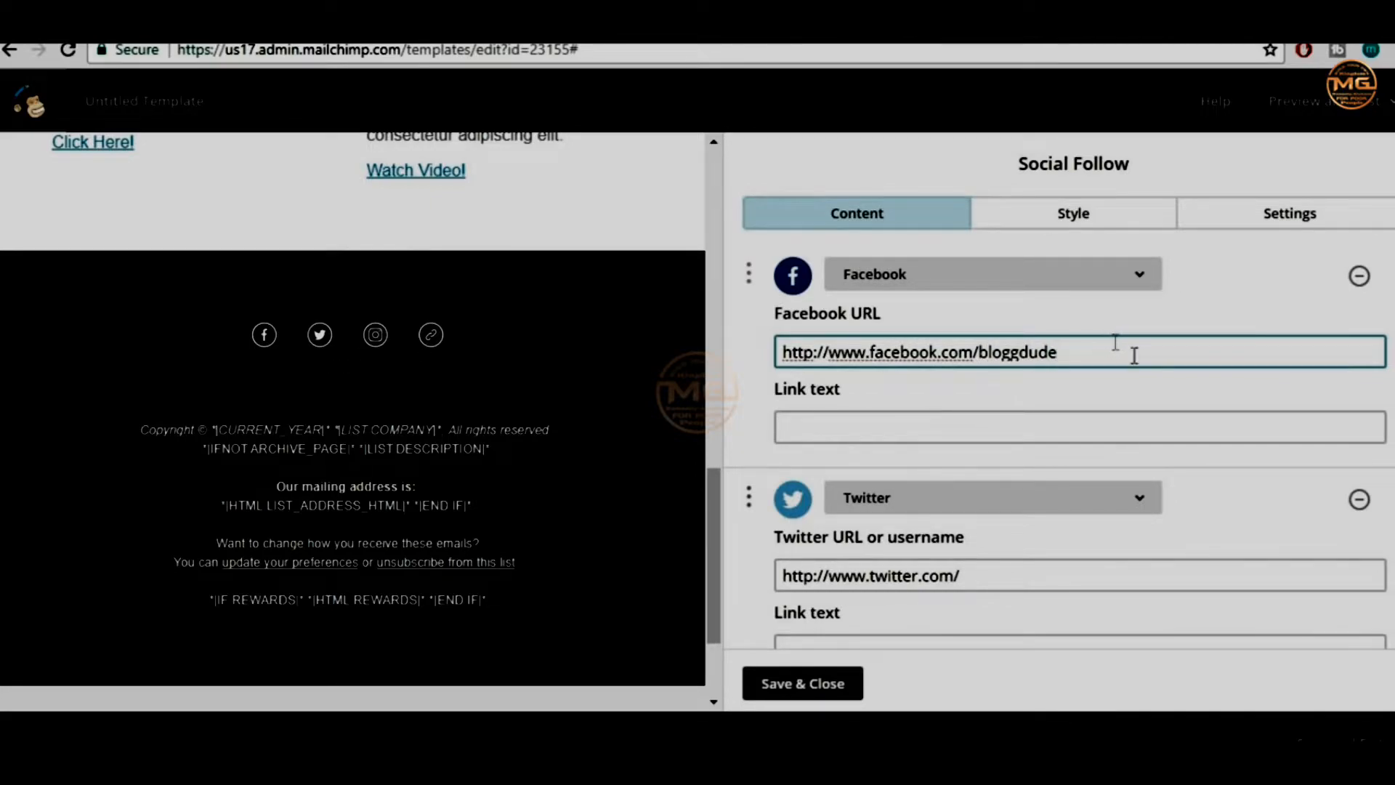
{"action": "left_click", "coordinate": [1053, 578]}
{"action": "type", "text": "realnayyar"}
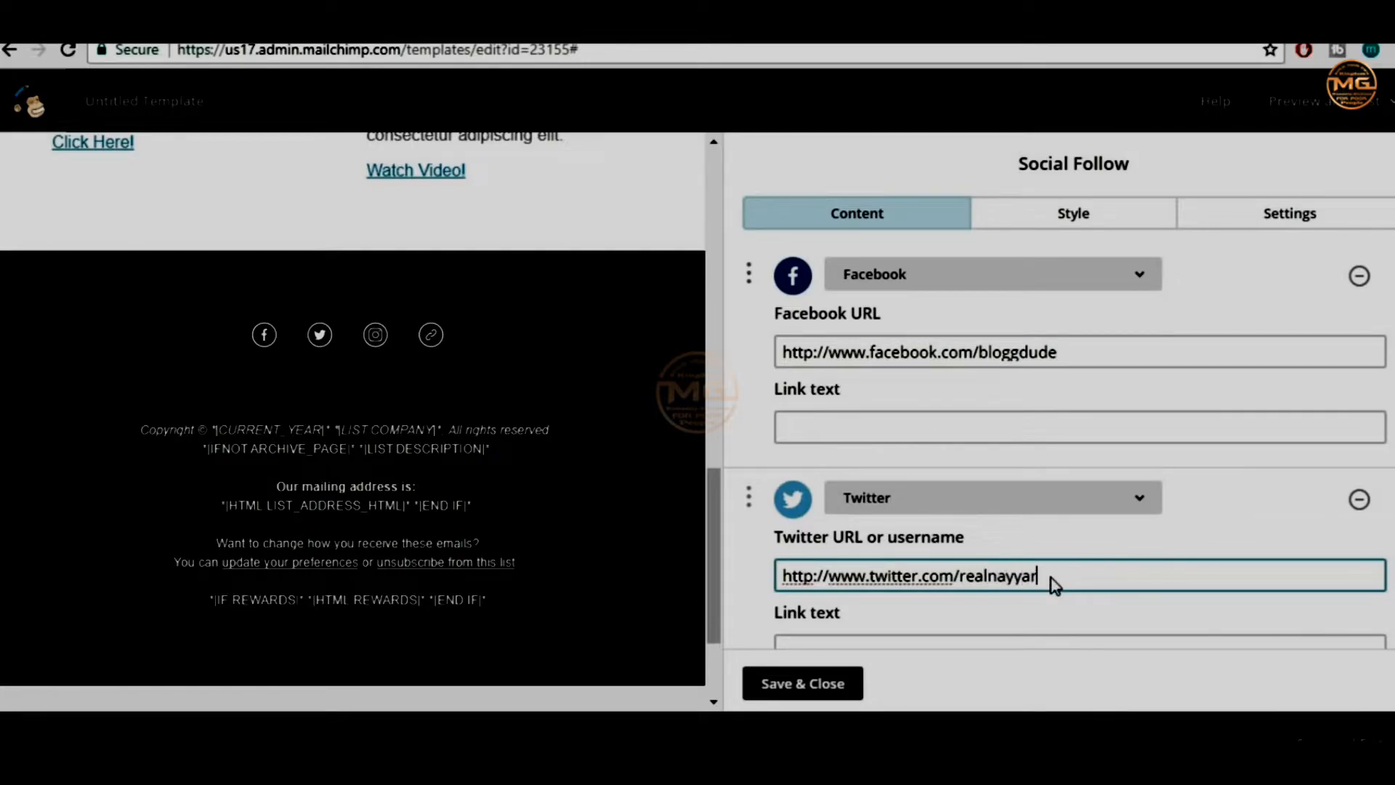
{"action": "scroll", "coordinate": [1061, 559], "scroll_direction": "down", "scroll_amount": 2}
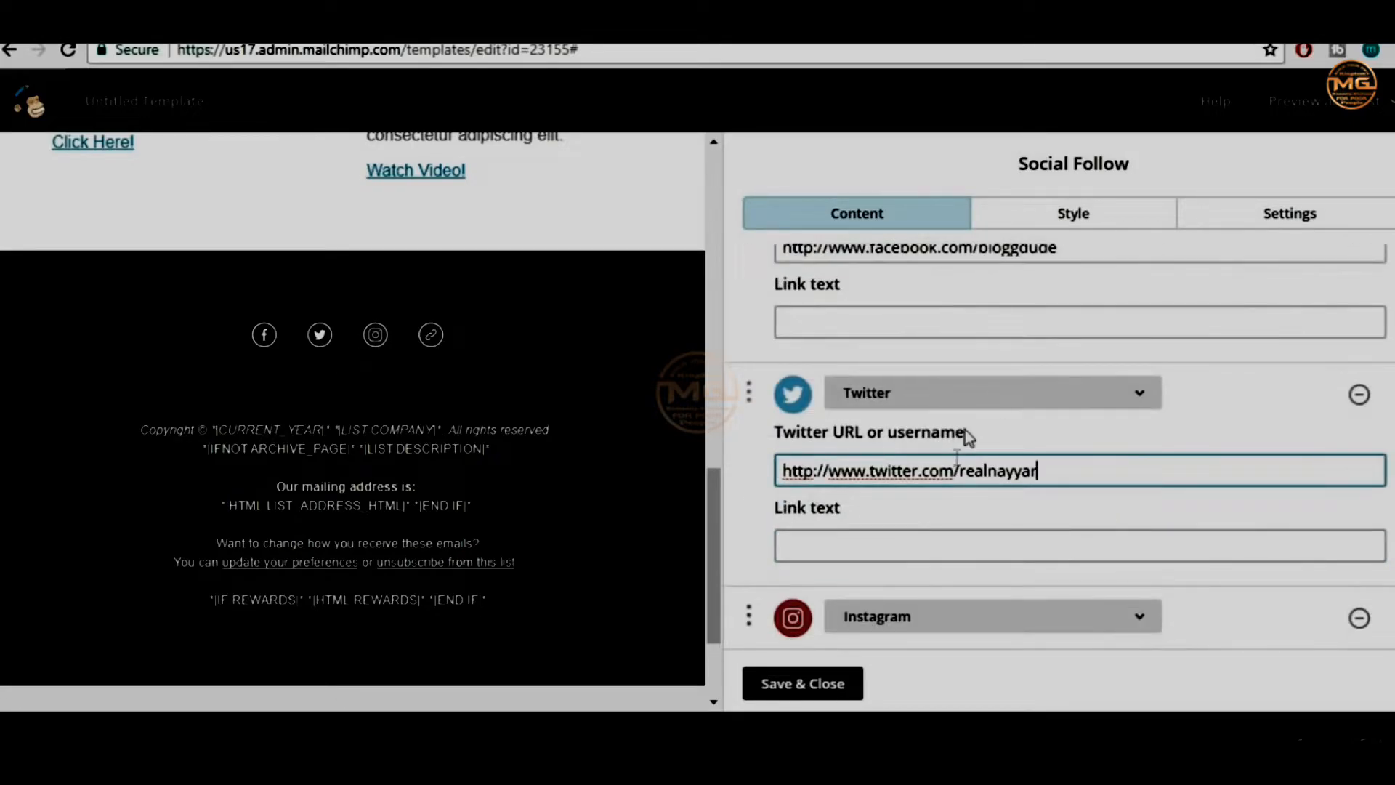
{"action": "left_click", "coordinate": [898, 330]}
{"action": "type", "text": "Facebook"}
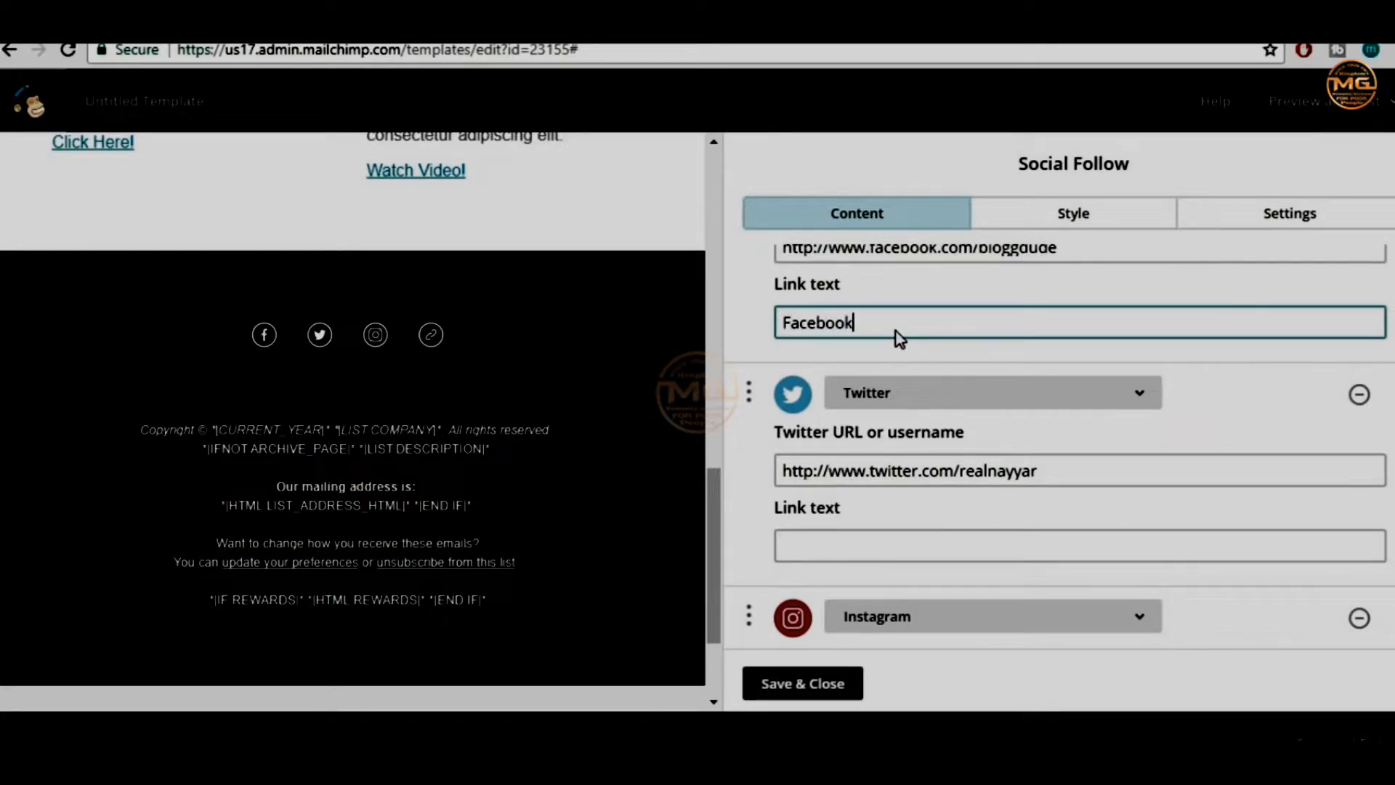
{"action": "left_click", "coordinate": [1240, 386]}
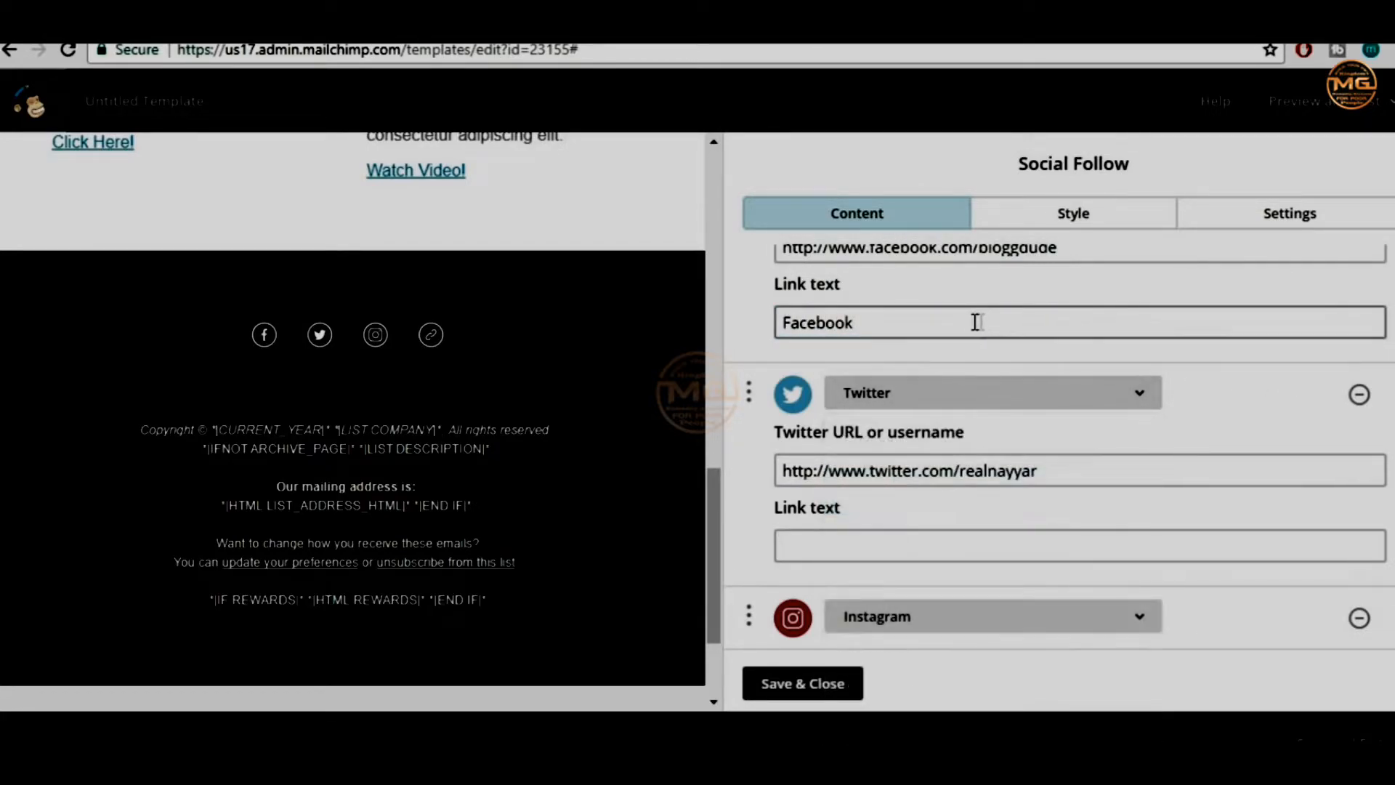
{"action": "double_click", "coordinate": [971, 322]}
{"action": "key", "text": "BackSpace"}
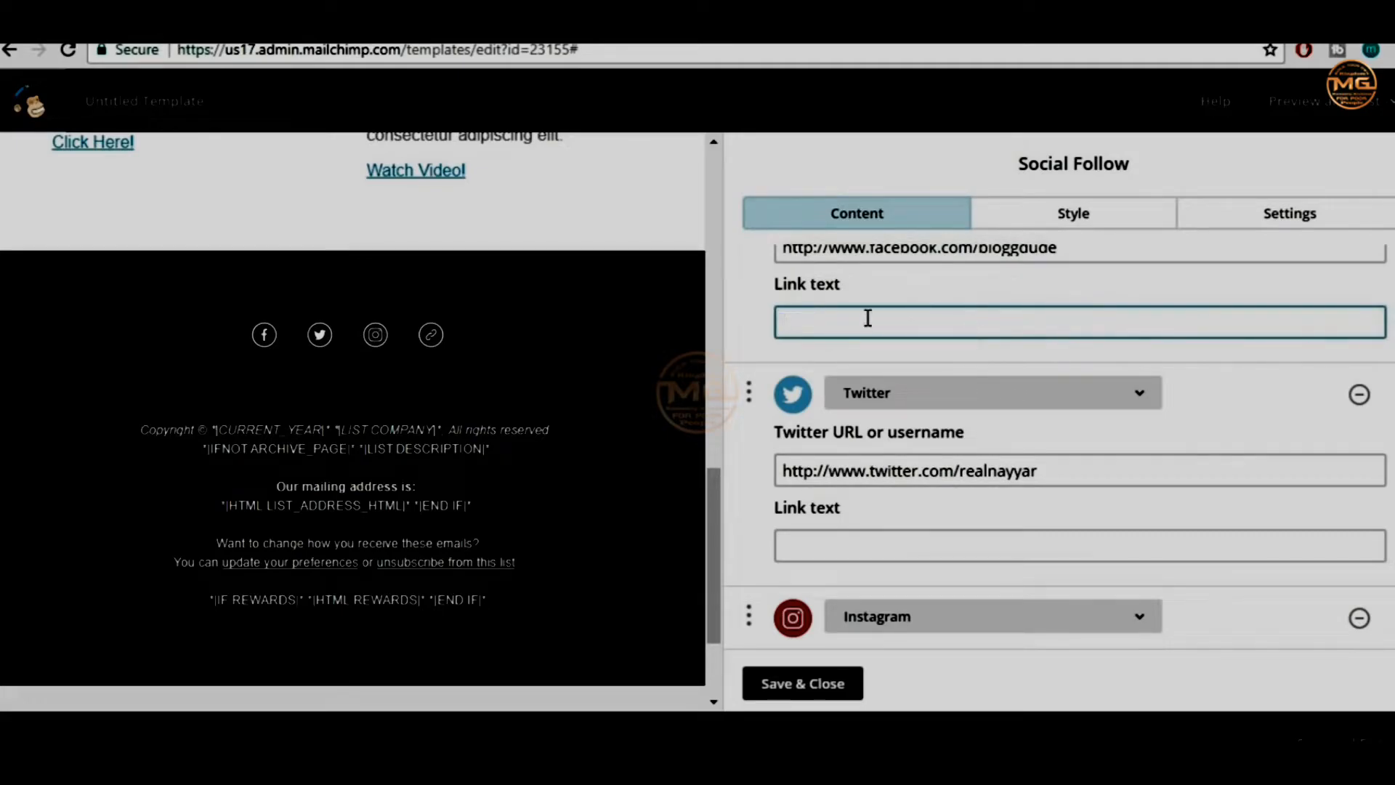
{"action": "scroll", "coordinate": [867, 317], "scroll_direction": "up", "scroll_amount": 1}
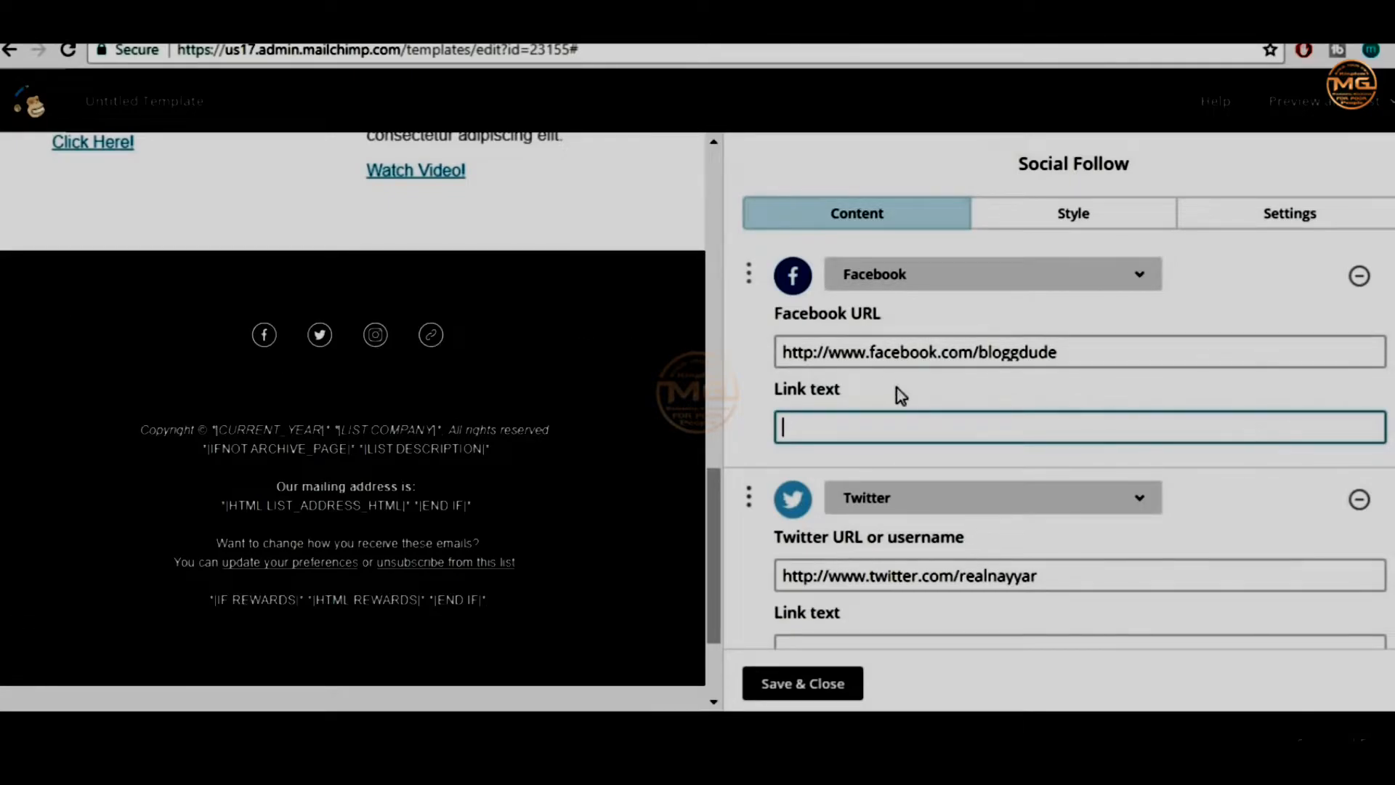
{"action": "scroll", "coordinate": [1123, 430], "scroll_direction": "down", "scroll_amount": 4}
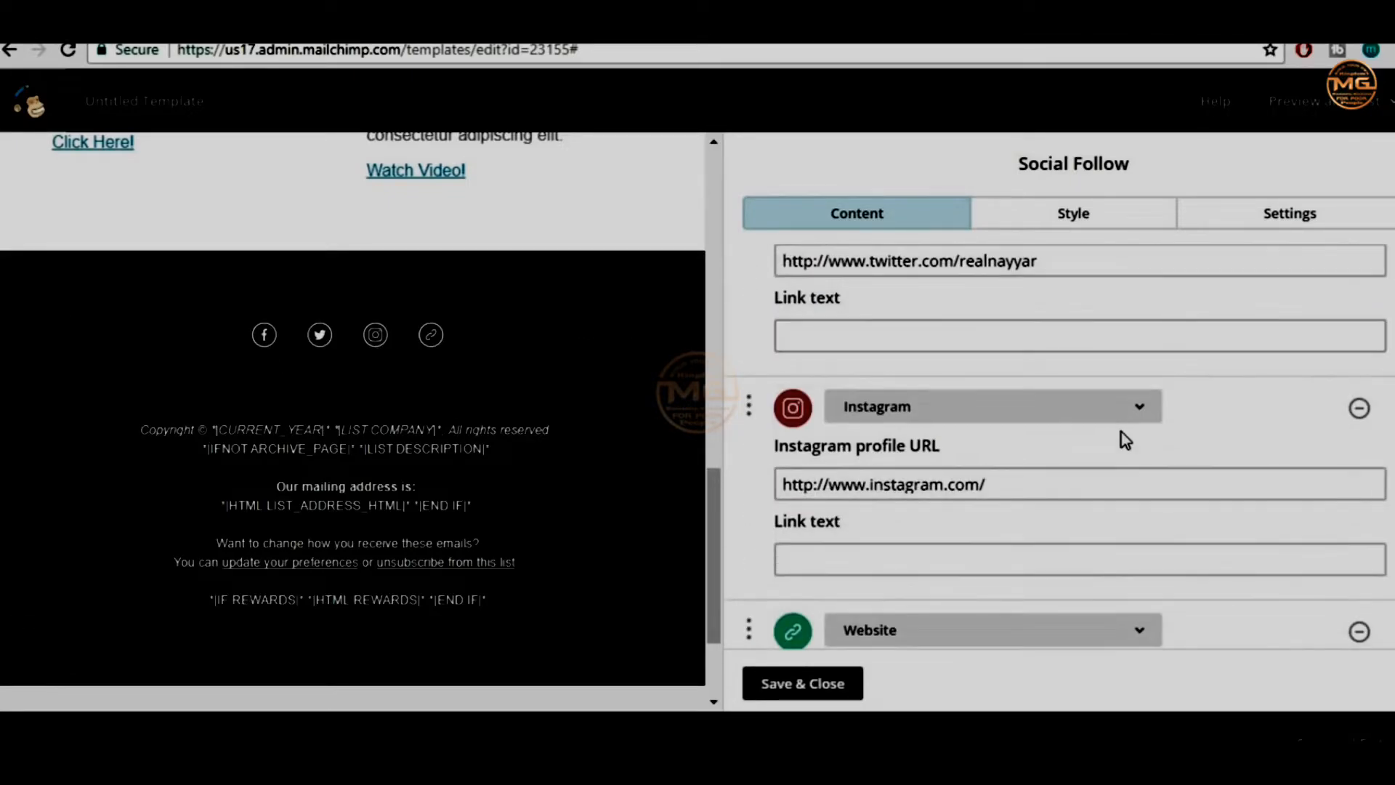
{"action": "scroll", "coordinate": [1155, 430], "scroll_direction": "up", "scroll_amount": 3}
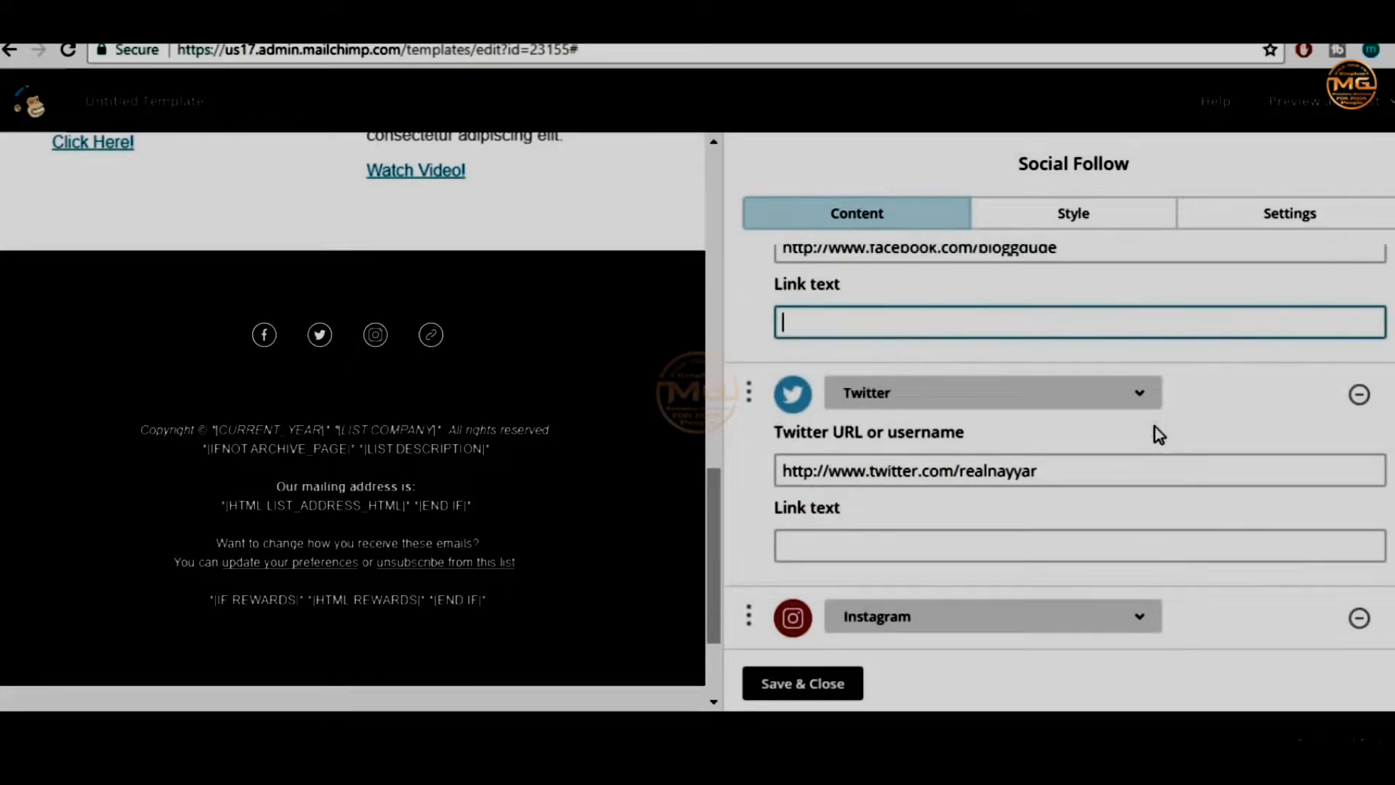
{"action": "scroll", "coordinate": [1155, 430], "scroll_direction": "down", "scroll_amount": 3}
{"action": "scroll", "coordinate": [1149, 436], "scroll_direction": "down", "scroll_amount": 3}
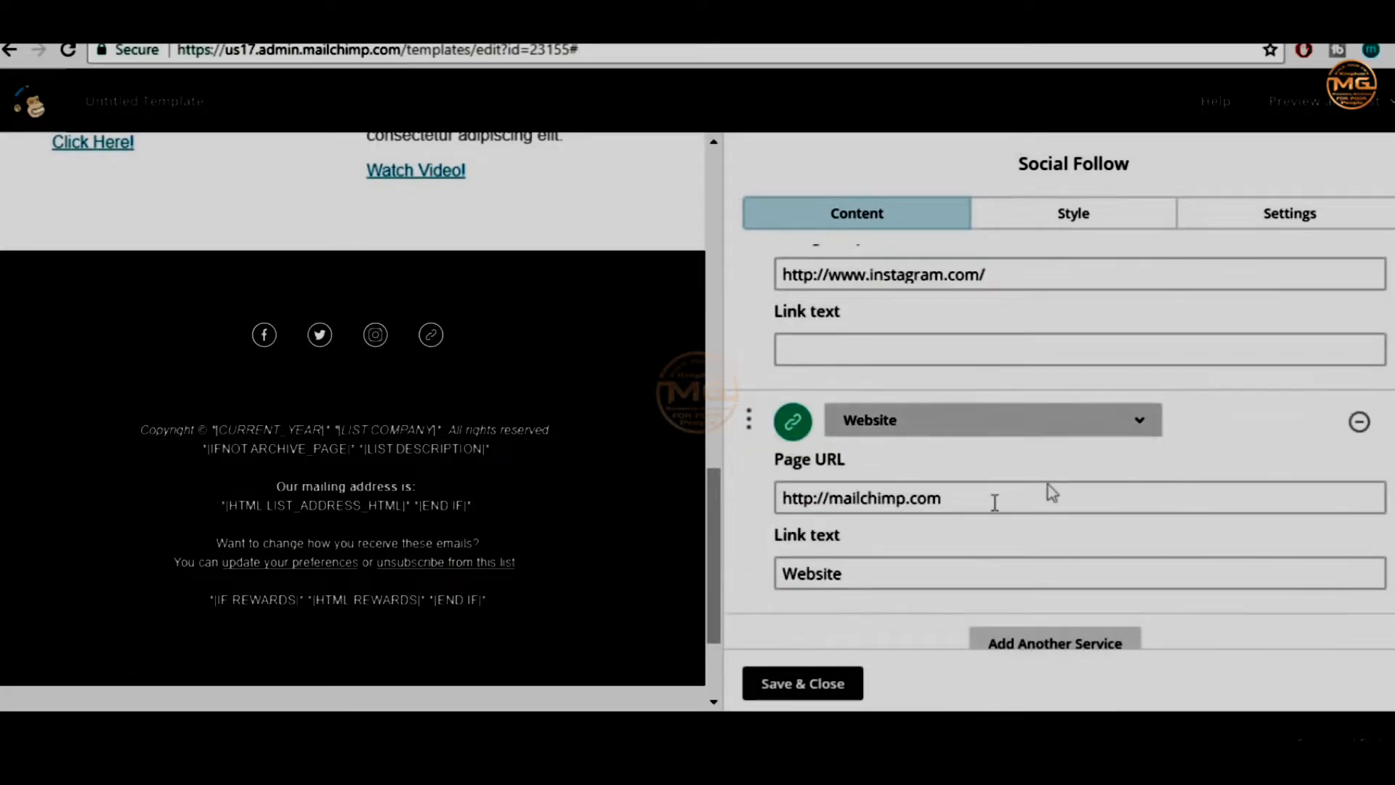
{"action": "left_click_drag", "start_coordinate": [944, 497], "coordinate": [831, 498]}
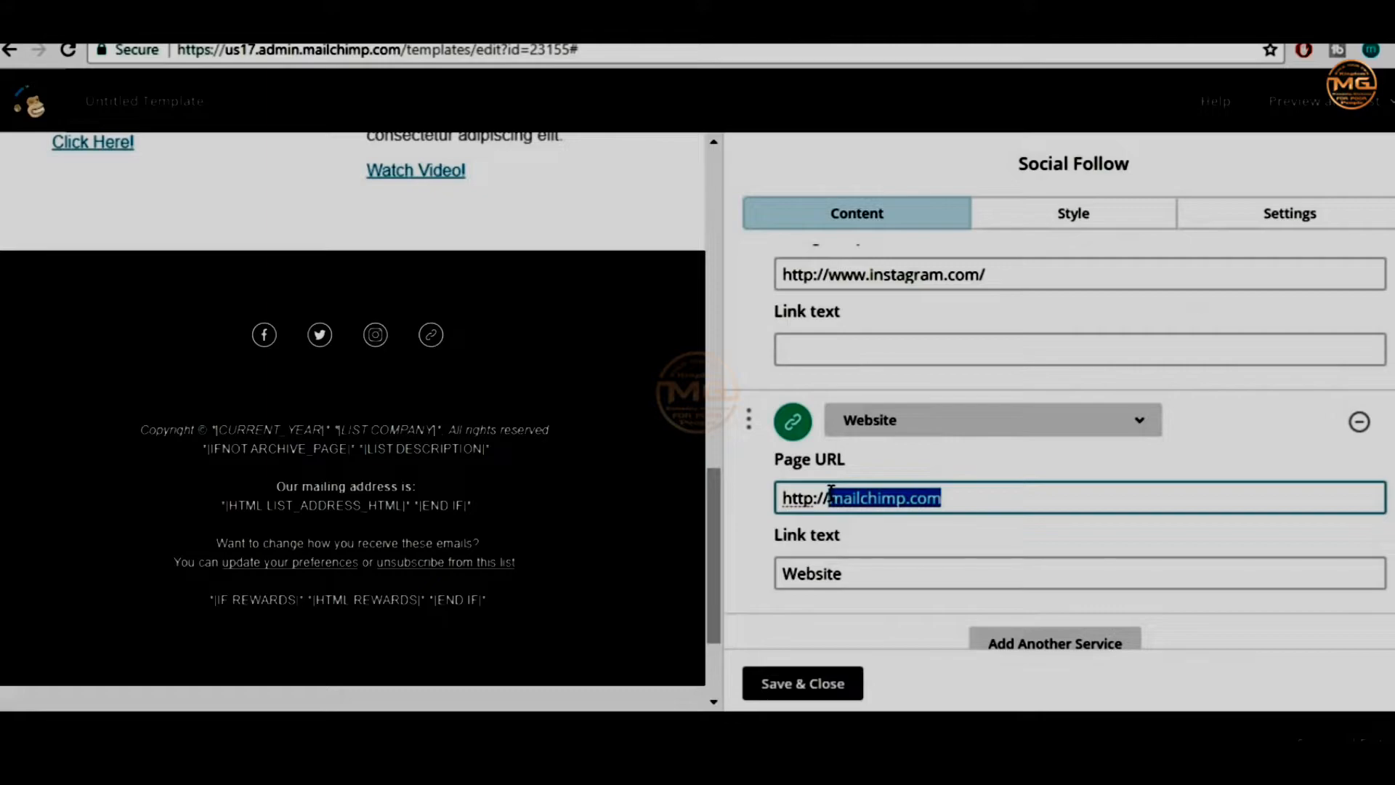
{"action": "key", "text": "BackSpace"}
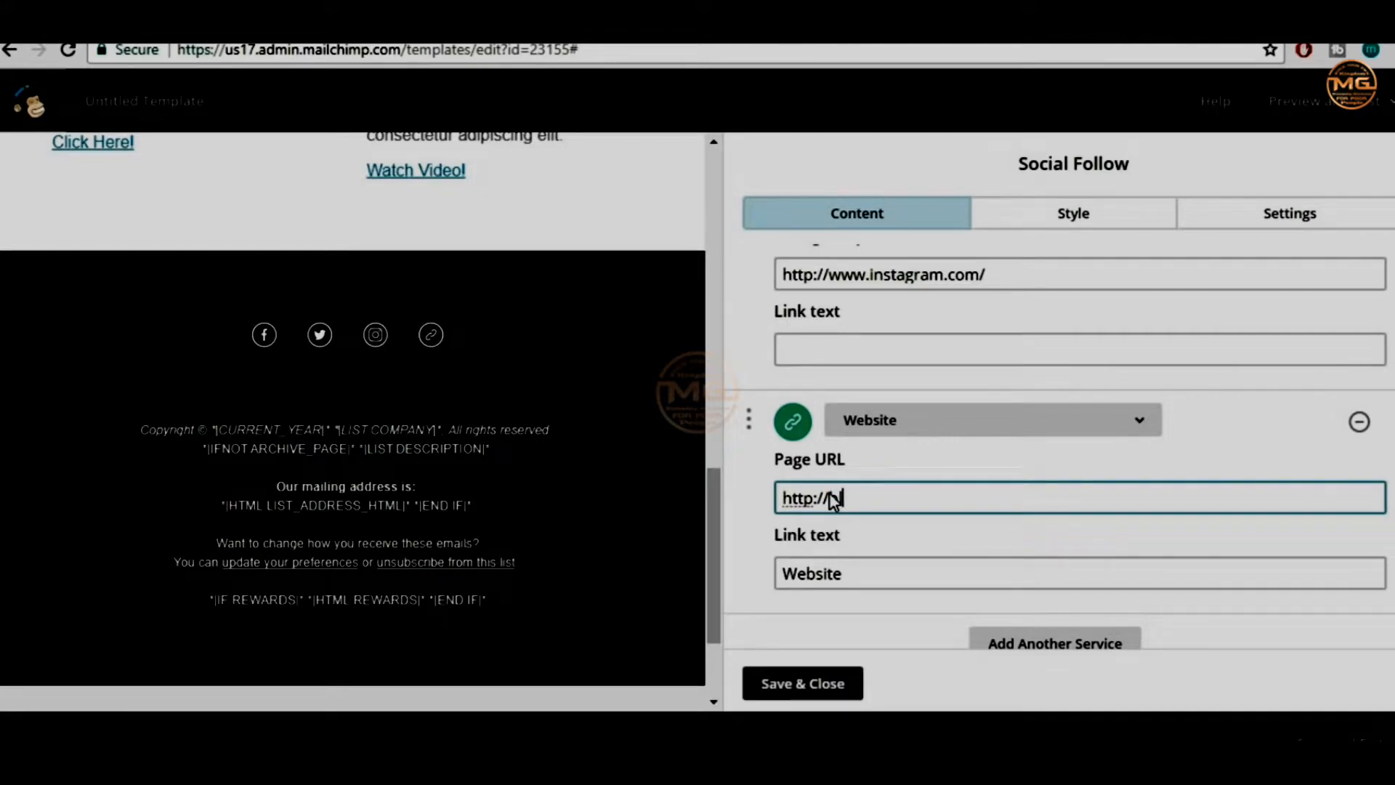
{"action": "type", "text": "bloggdude.com"}
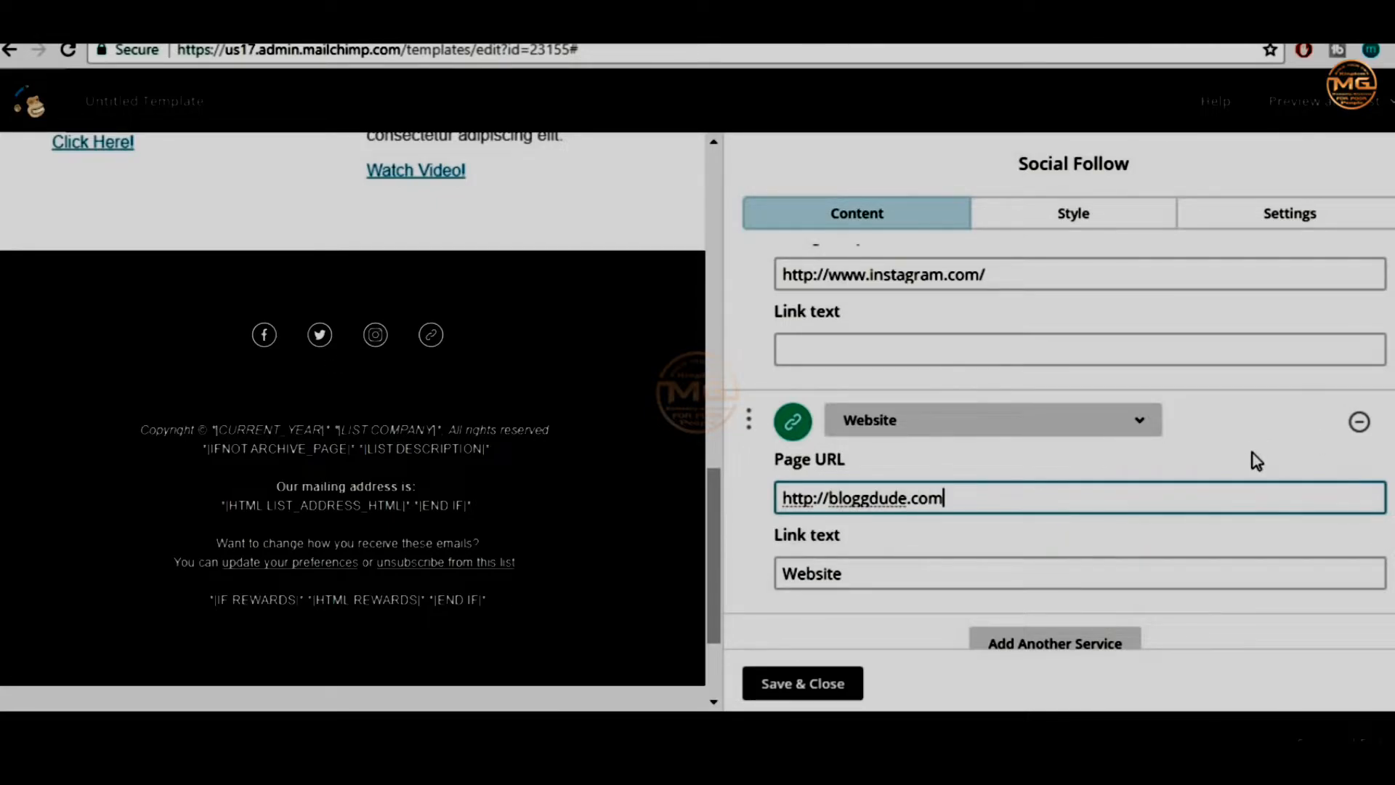
{"action": "scroll", "coordinate": [1253, 453], "scroll_direction": "up", "scroll_amount": 7}
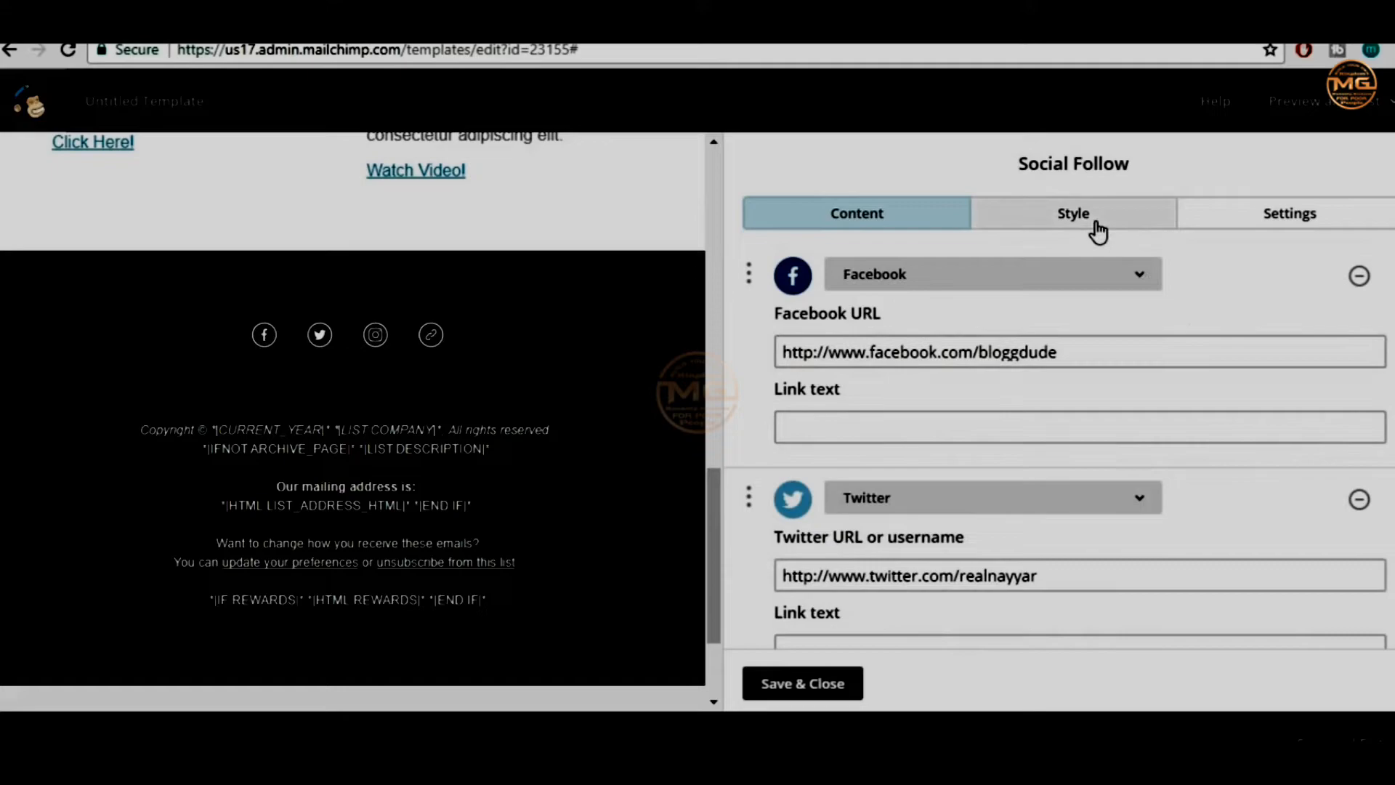
{"action": "left_click", "coordinate": [1097, 231]}
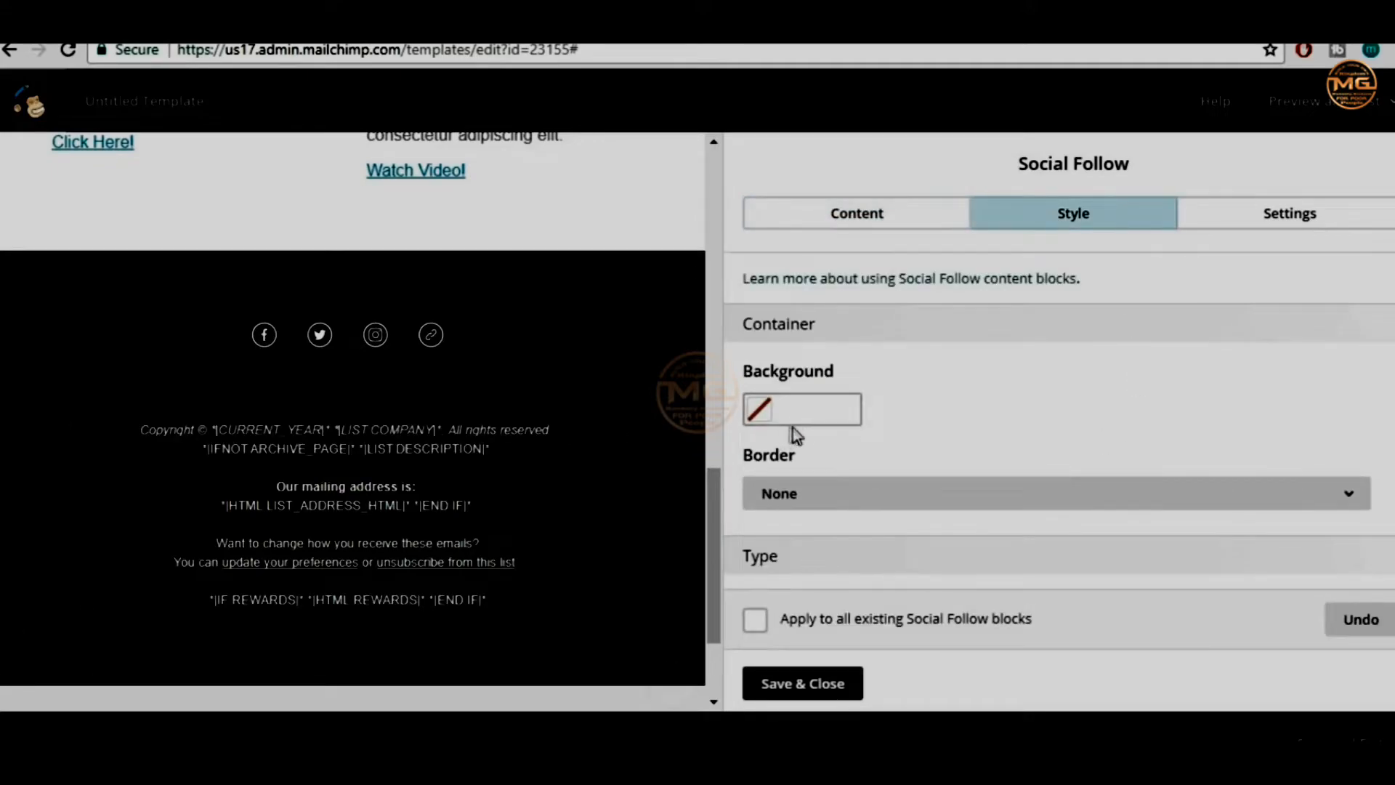
{"action": "scroll", "coordinate": [1097, 386], "scroll_direction": "down", "scroll_amount": 2}
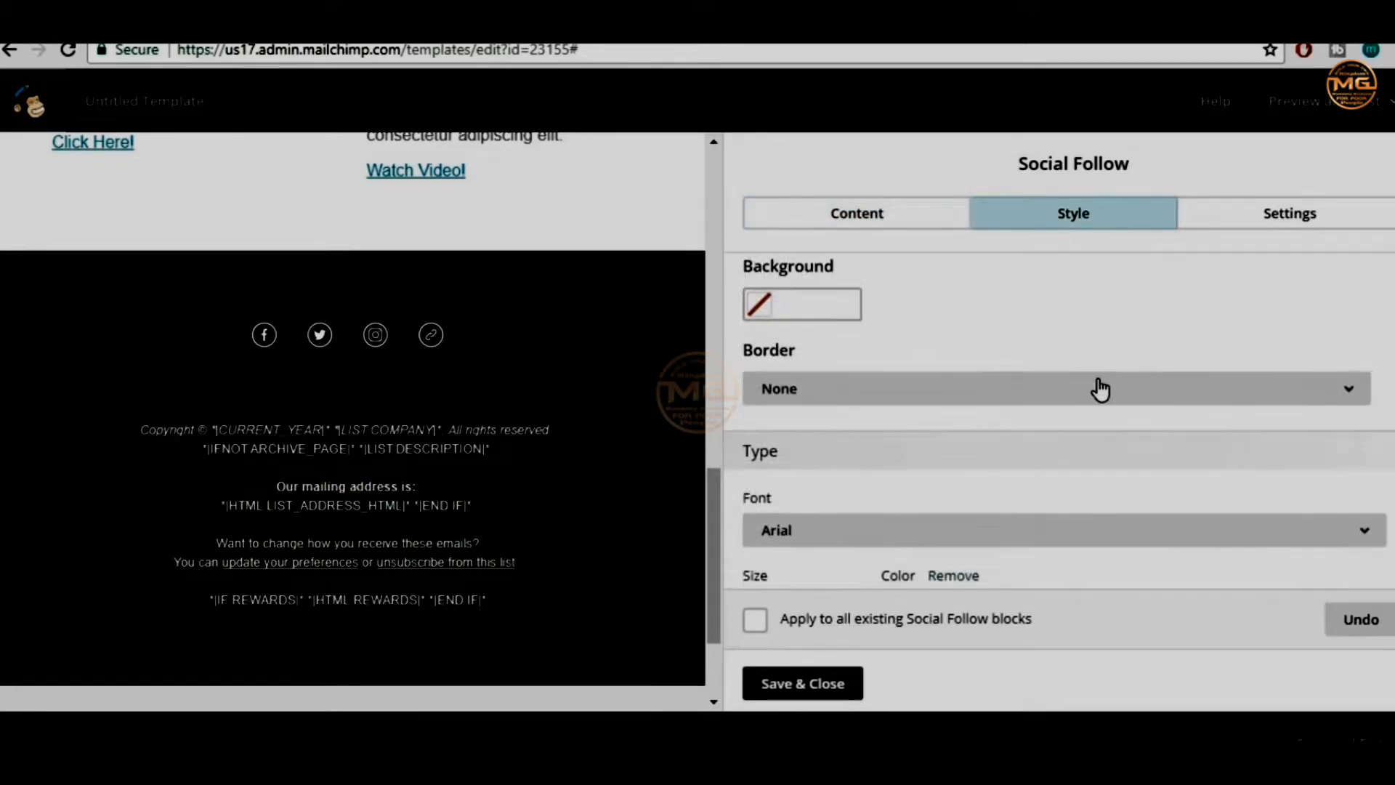
{"action": "left_click", "coordinate": [838, 312]}
{"action": "left_click", "coordinate": [816, 507]}
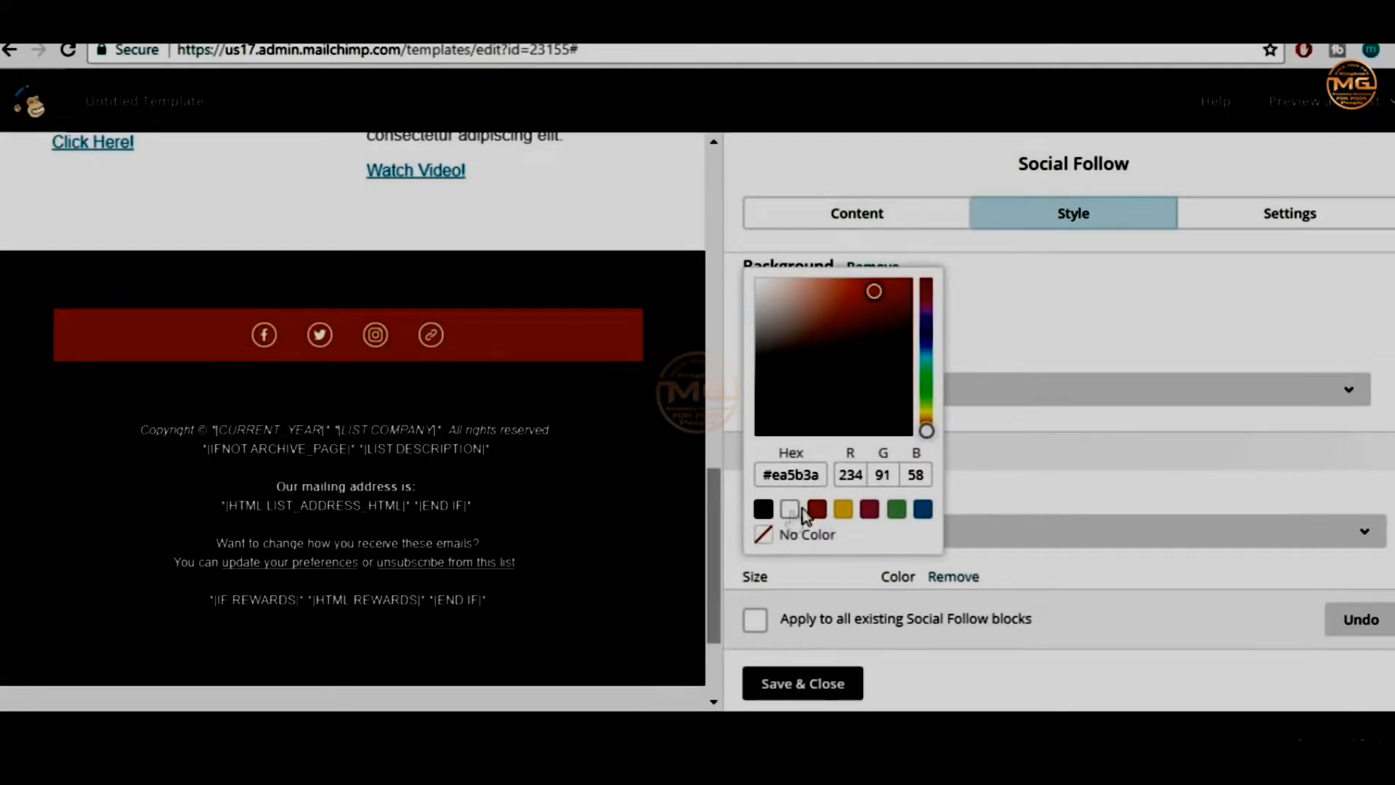
{"action": "left_click", "coordinate": [797, 536]}
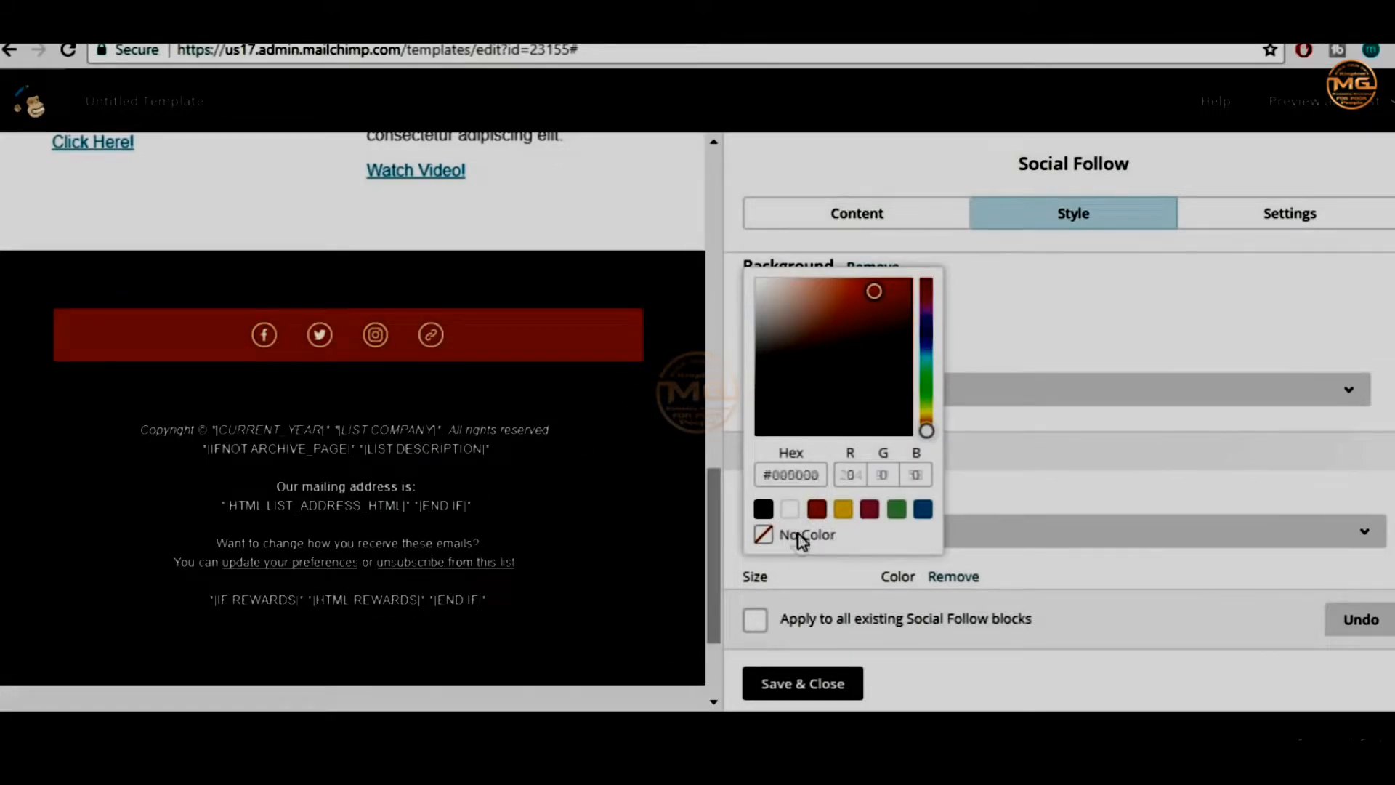
{"action": "left_click", "coordinate": [1135, 347]}
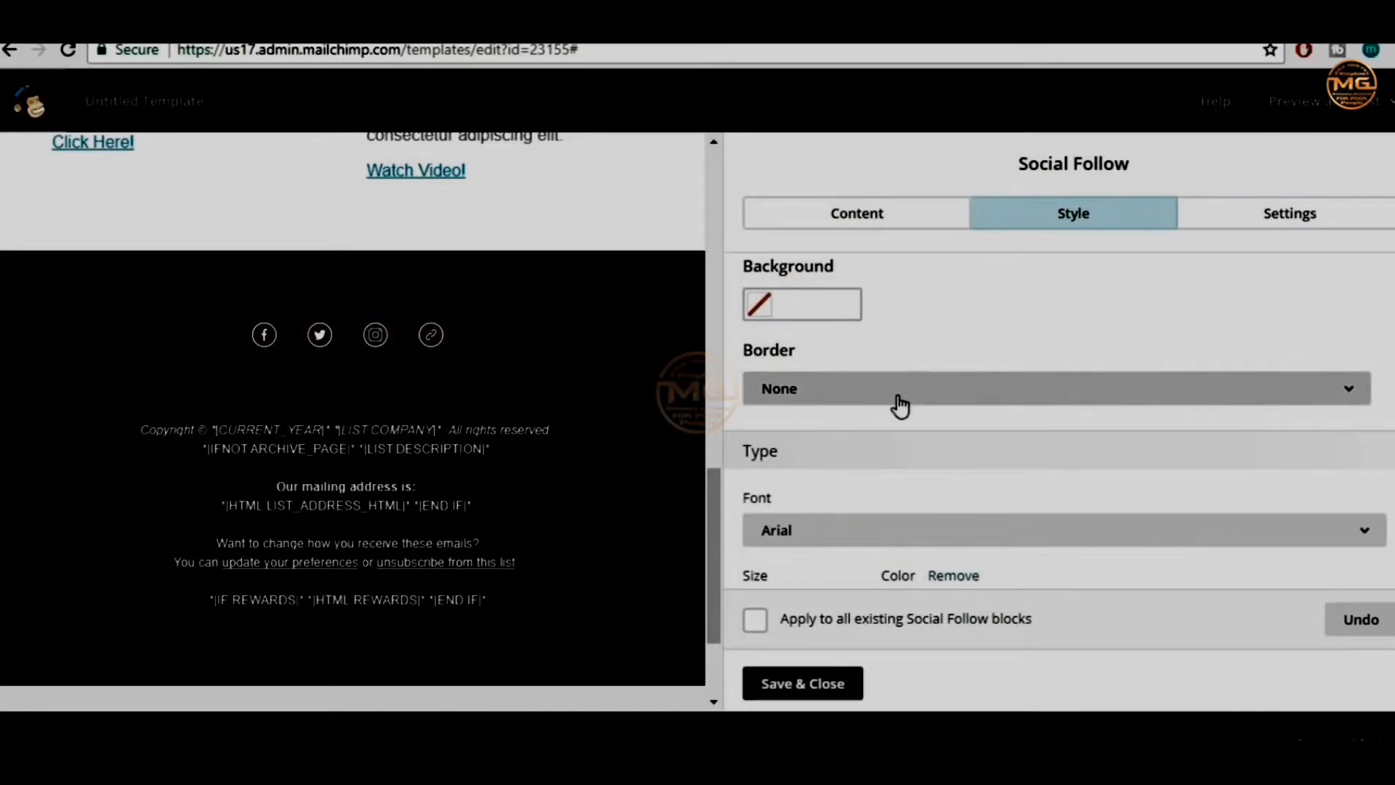
{"action": "left_click", "coordinate": [921, 396]}
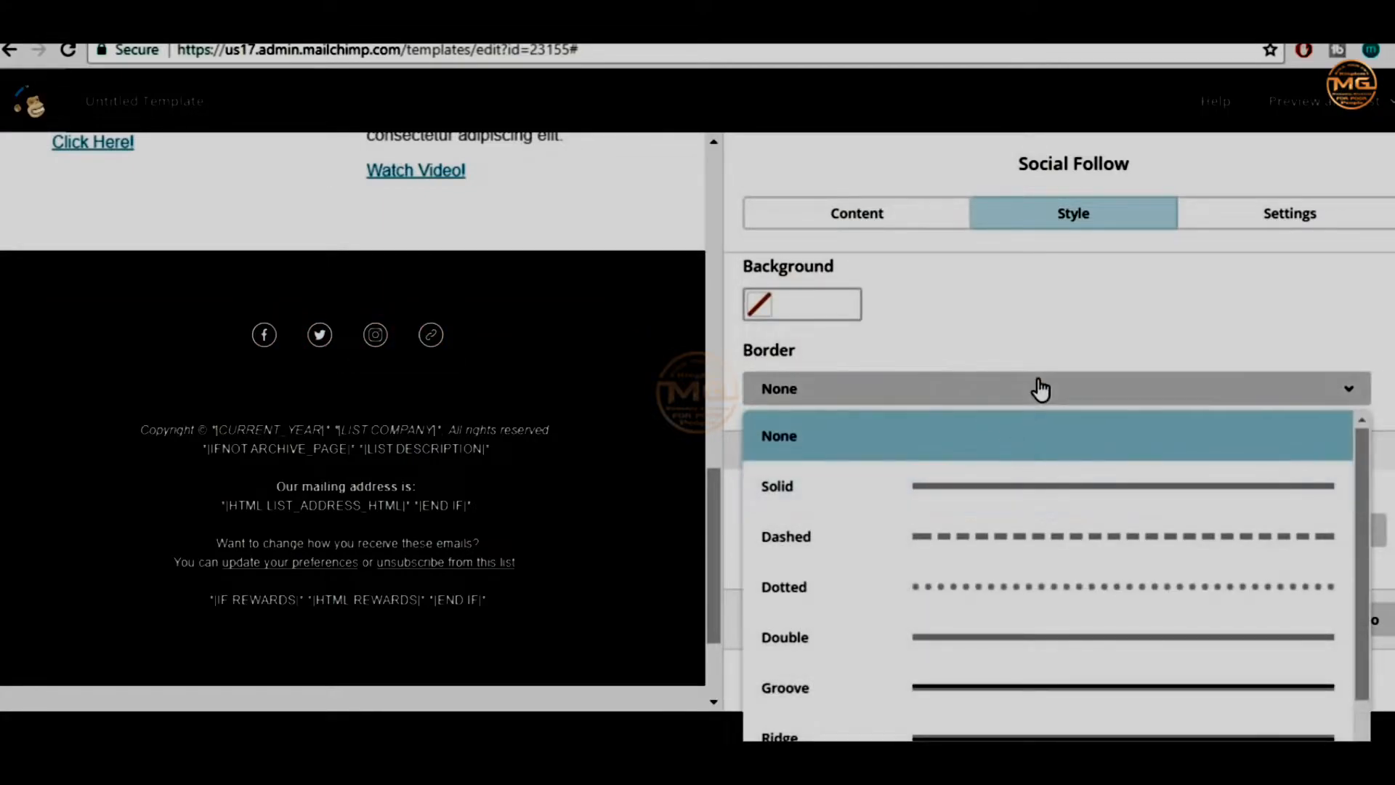
{"action": "left_click", "coordinate": [1083, 350]}
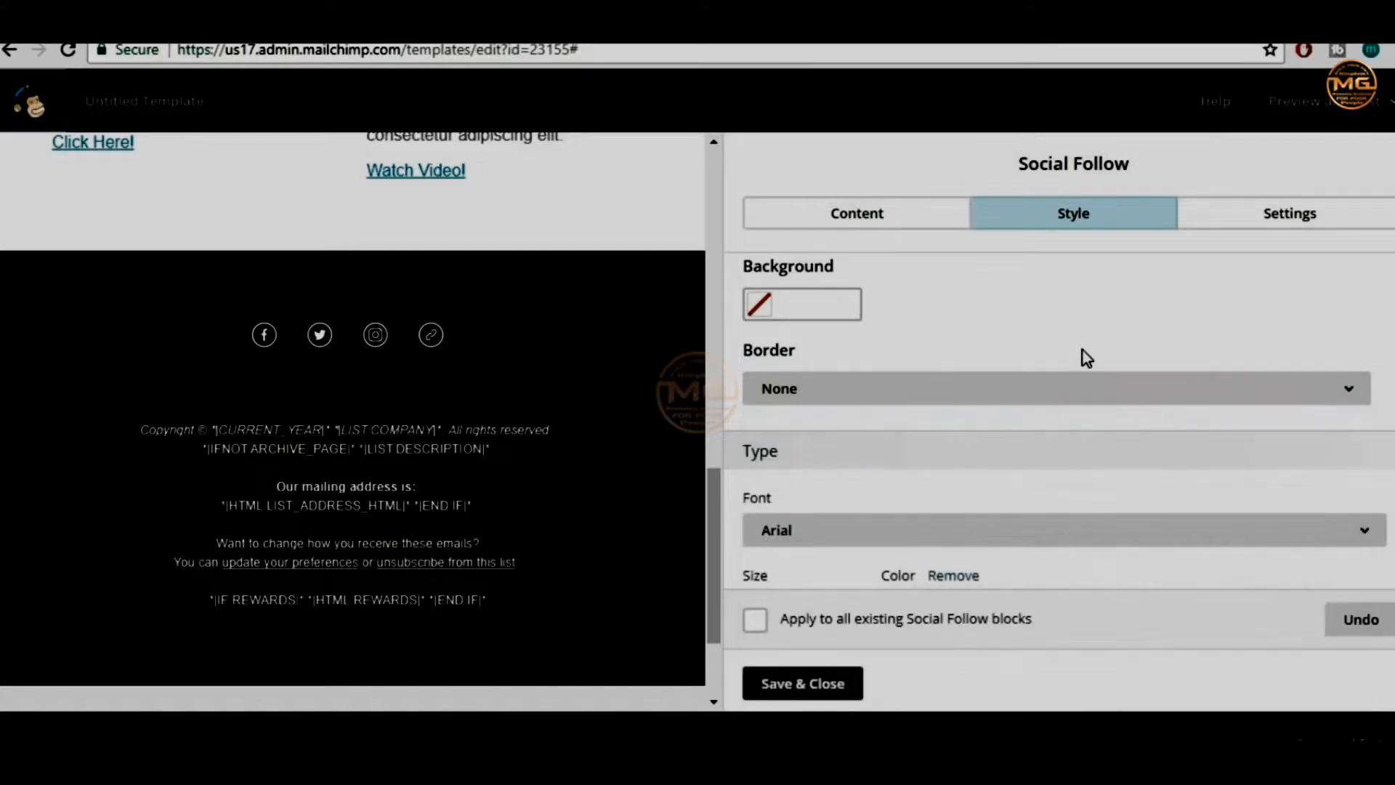
{"action": "scroll", "coordinate": [1106, 372], "scroll_direction": "up", "scroll_amount": 2}
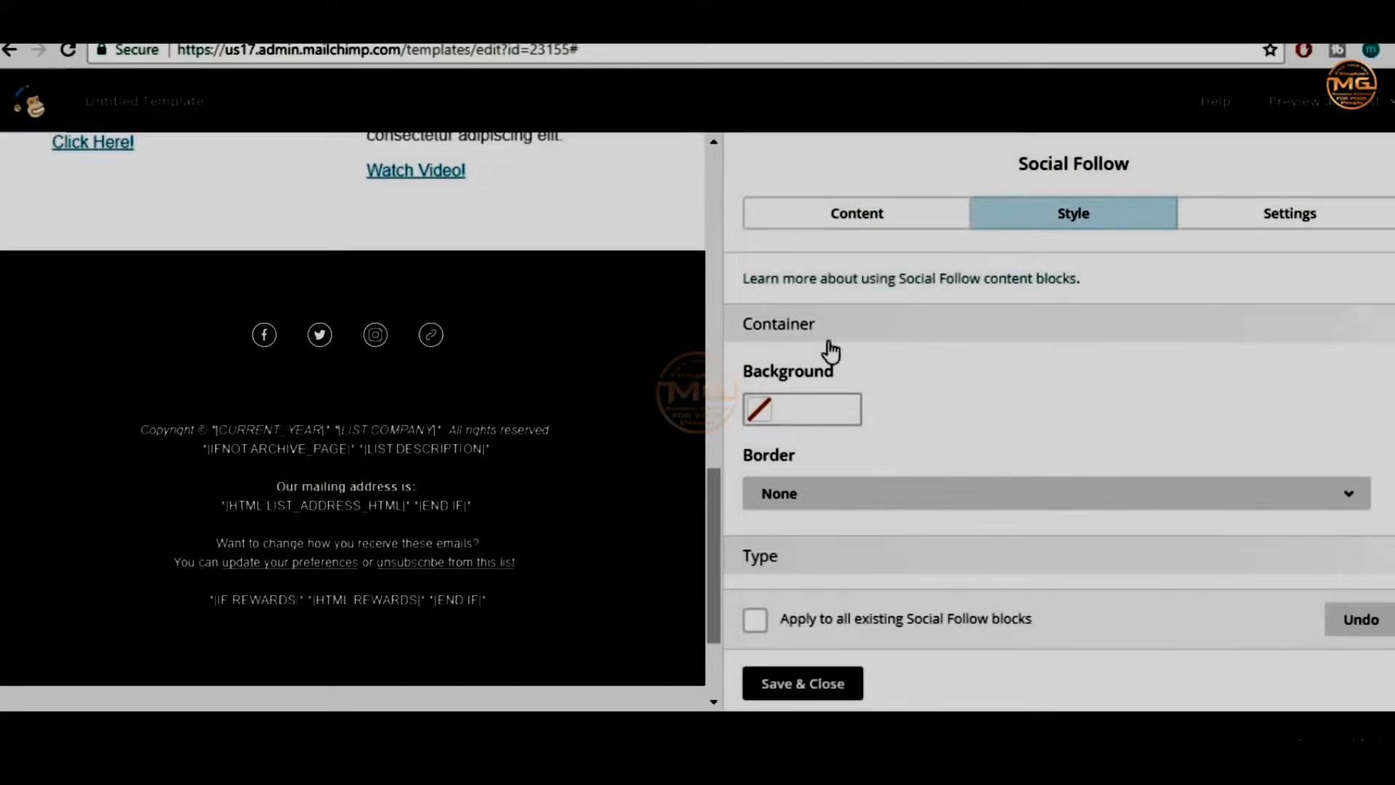
{"action": "double_click", "coordinate": [749, 329]}
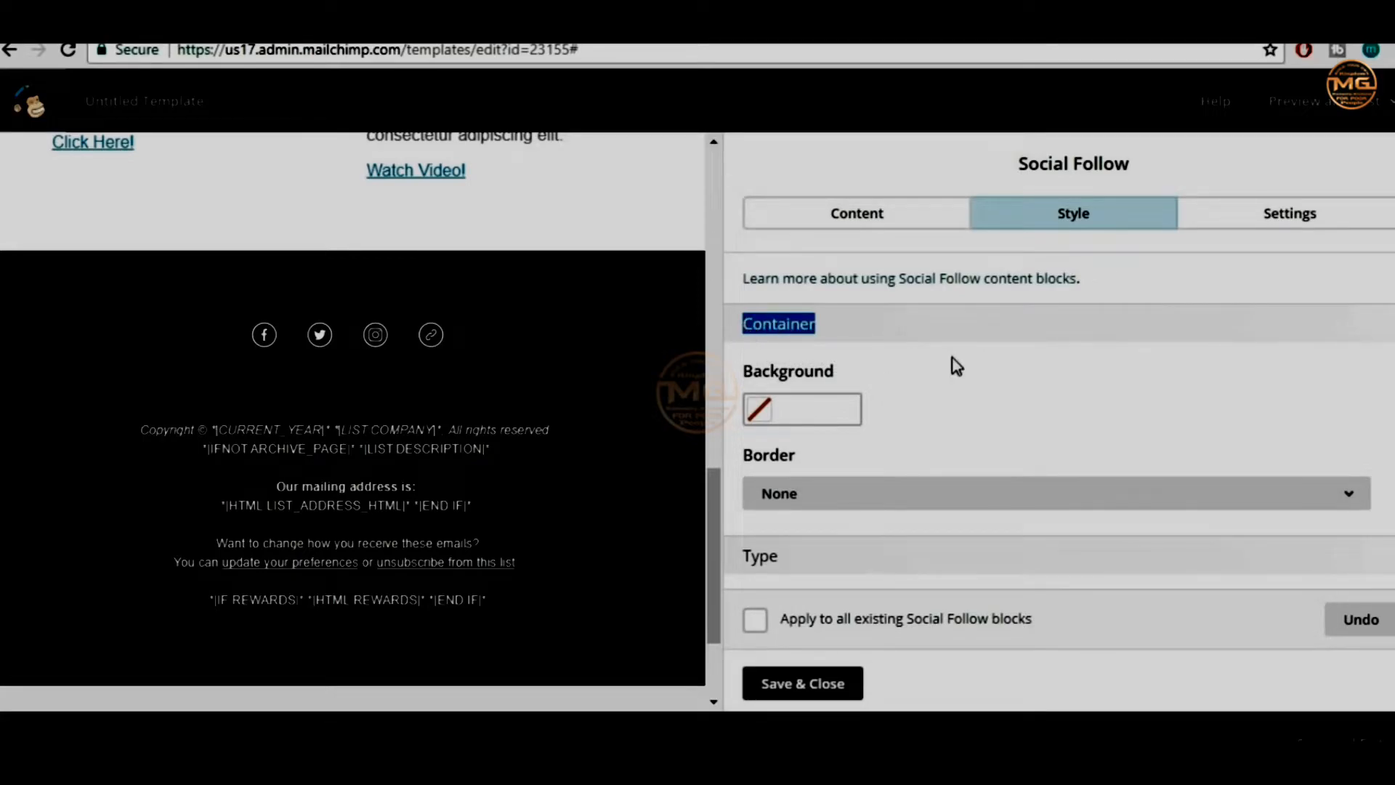
{"action": "left_click", "coordinate": [792, 328]}
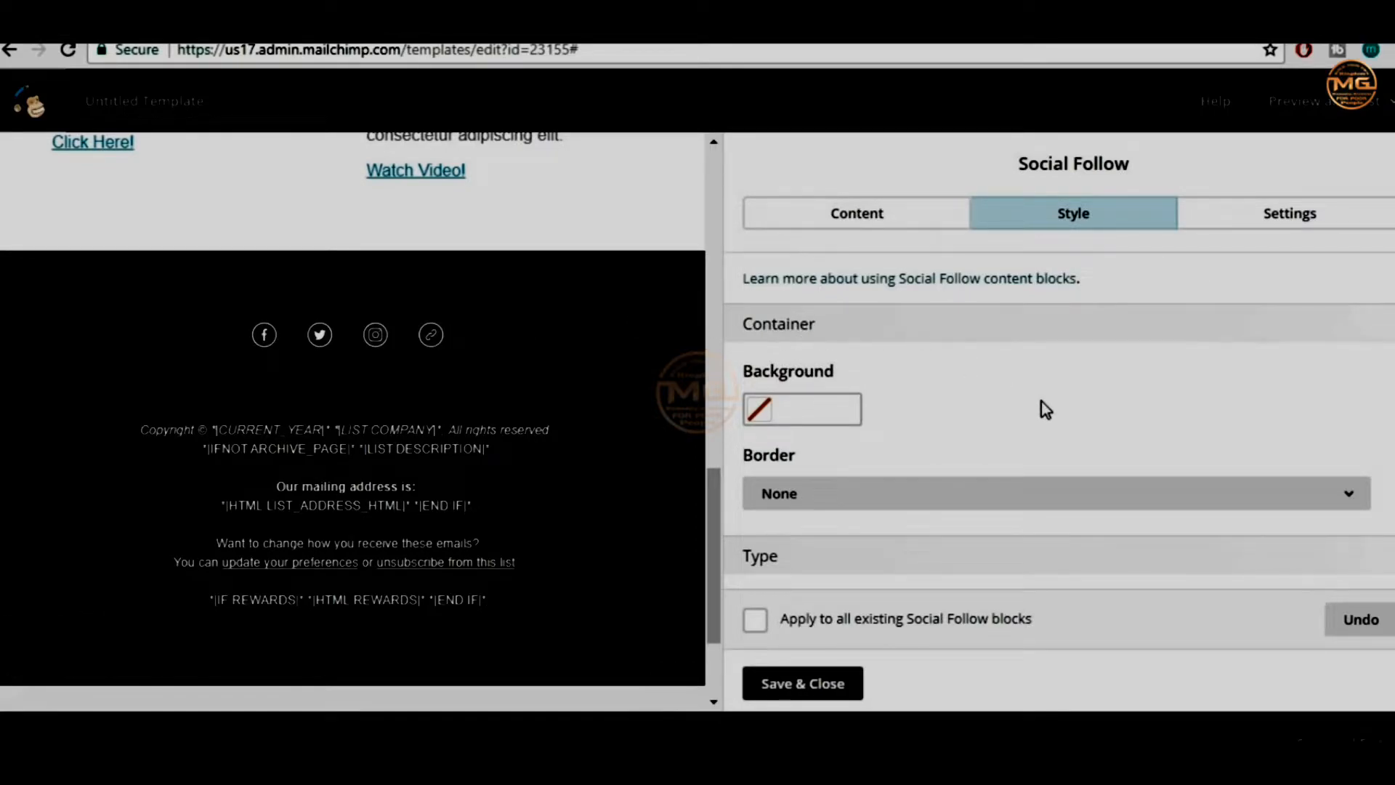
{"action": "scroll", "coordinate": [1041, 401], "scroll_direction": "down", "scroll_amount": 3}
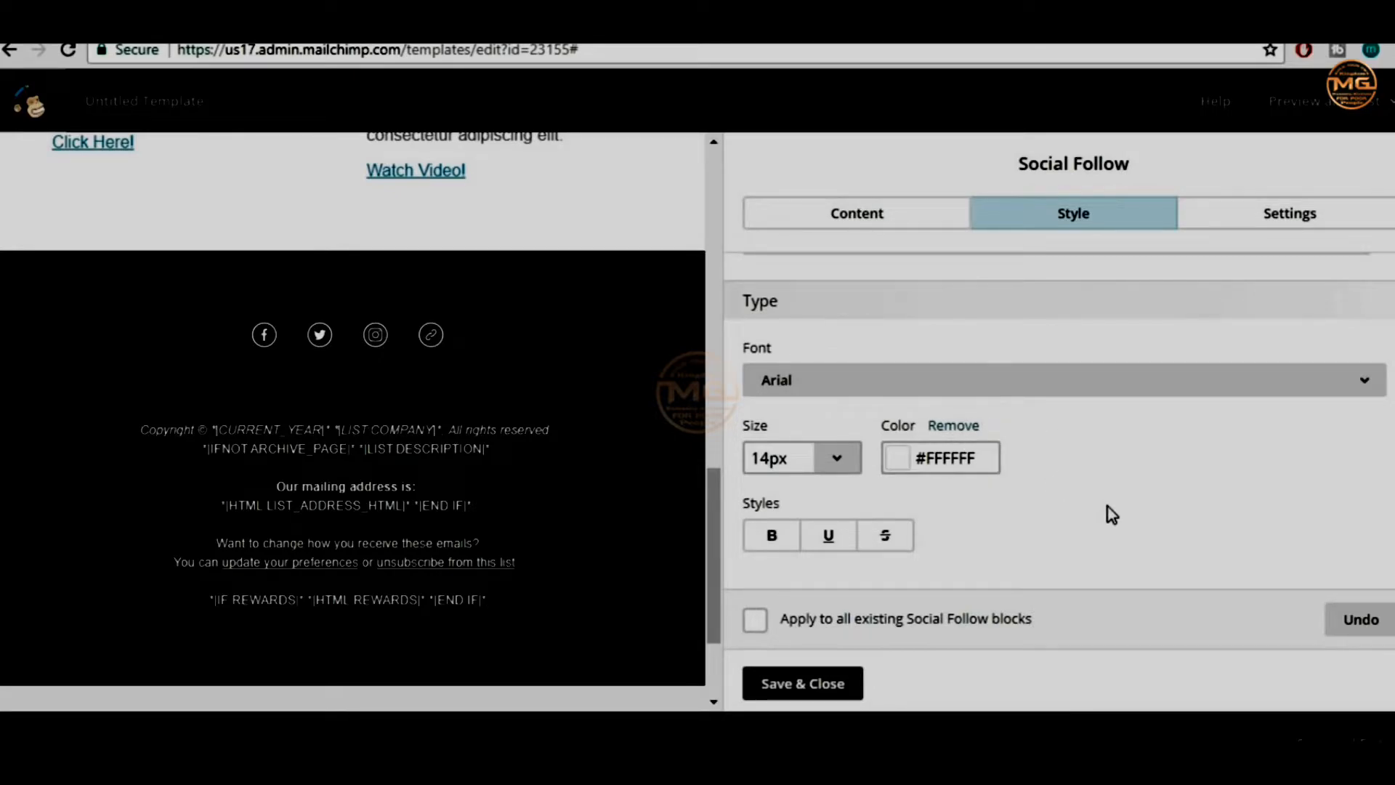
{"action": "scroll", "coordinate": [1111, 514], "scroll_direction": "up", "scroll_amount": 3}
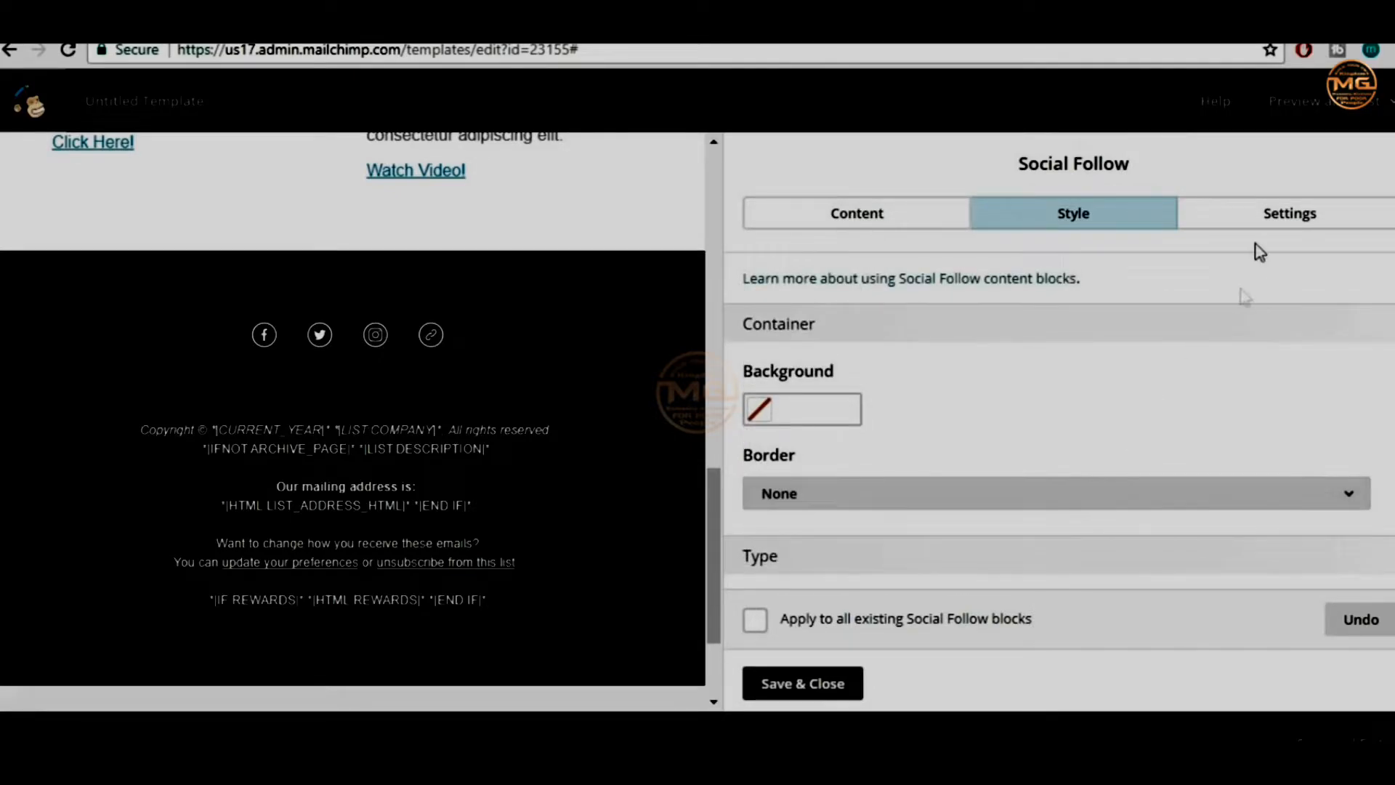
Show both icons and text labels, using the large horizontal icon layout
{"action": "left_click", "coordinate": [1284, 227]}
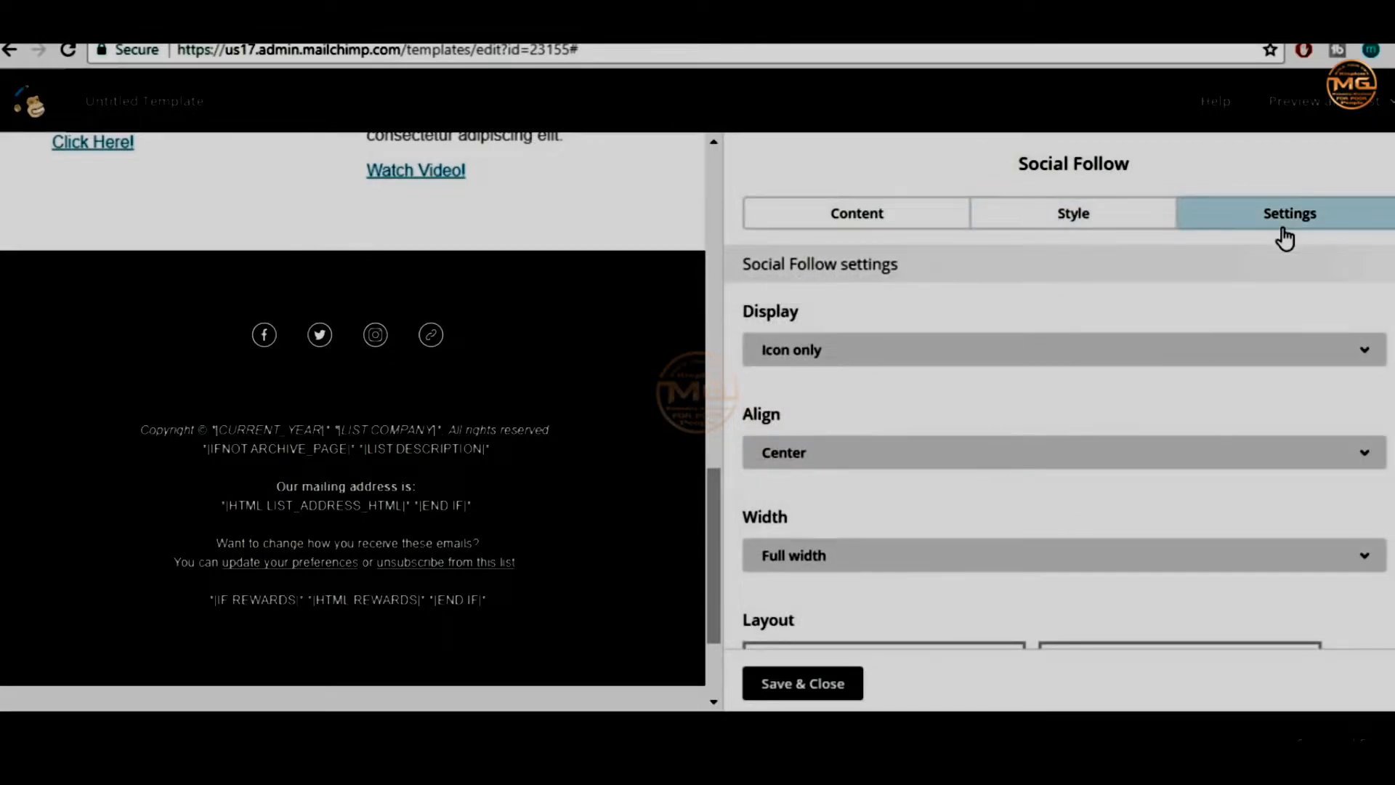
{"action": "left_click", "coordinate": [889, 361]}
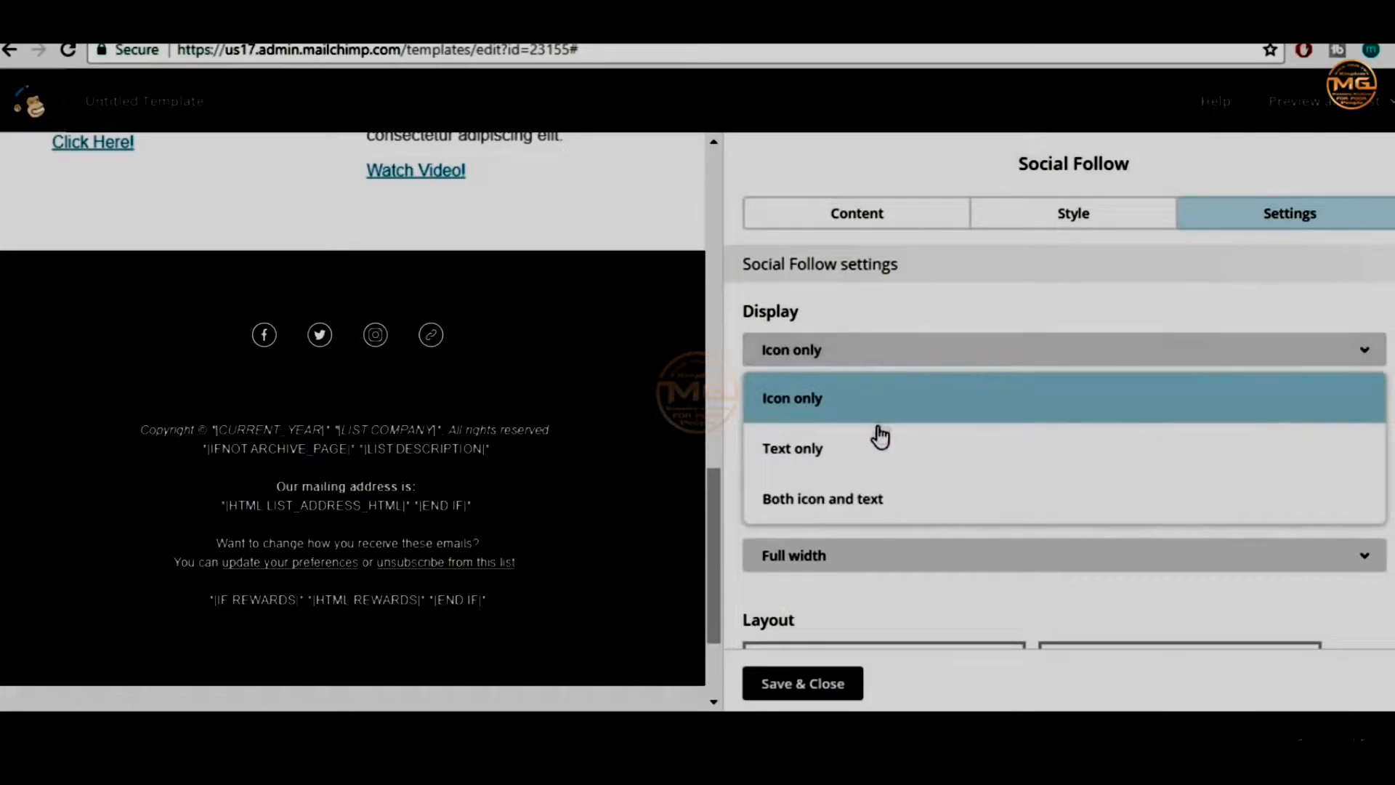
{"action": "left_click", "coordinate": [905, 506]}
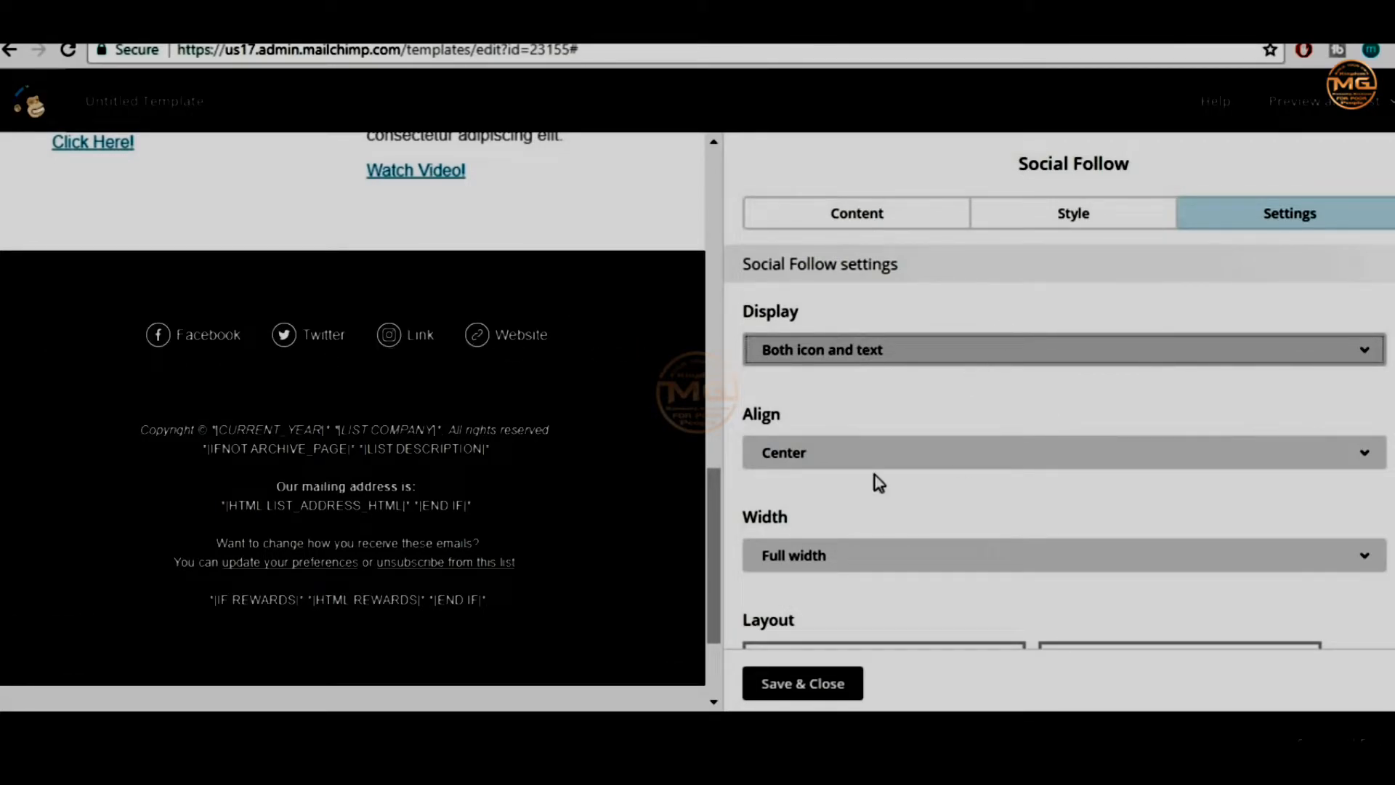
{"action": "scroll", "coordinate": [944, 451], "scroll_direction": "down", "scroll_amount": 3}
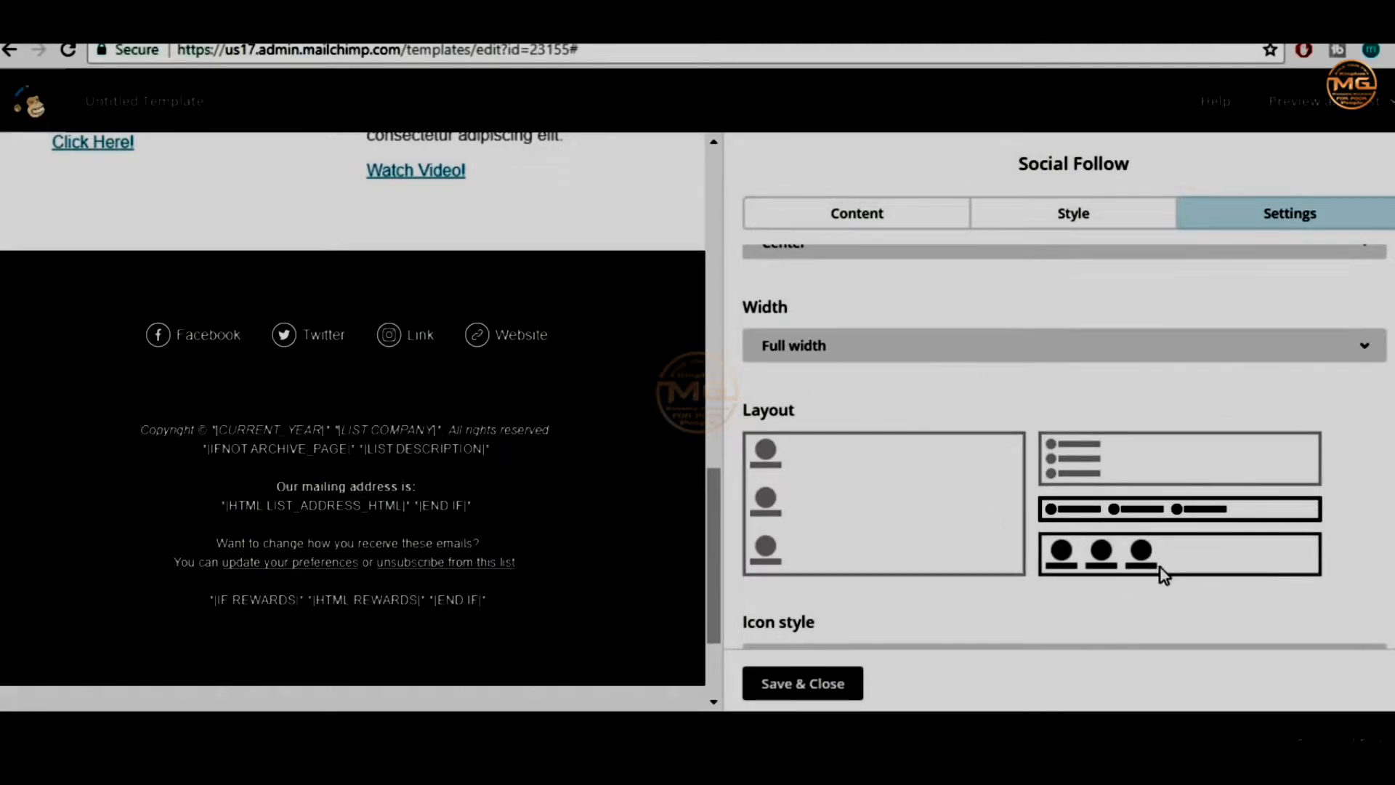
{"action": "left_click", "coordinate": [1161, 572]}
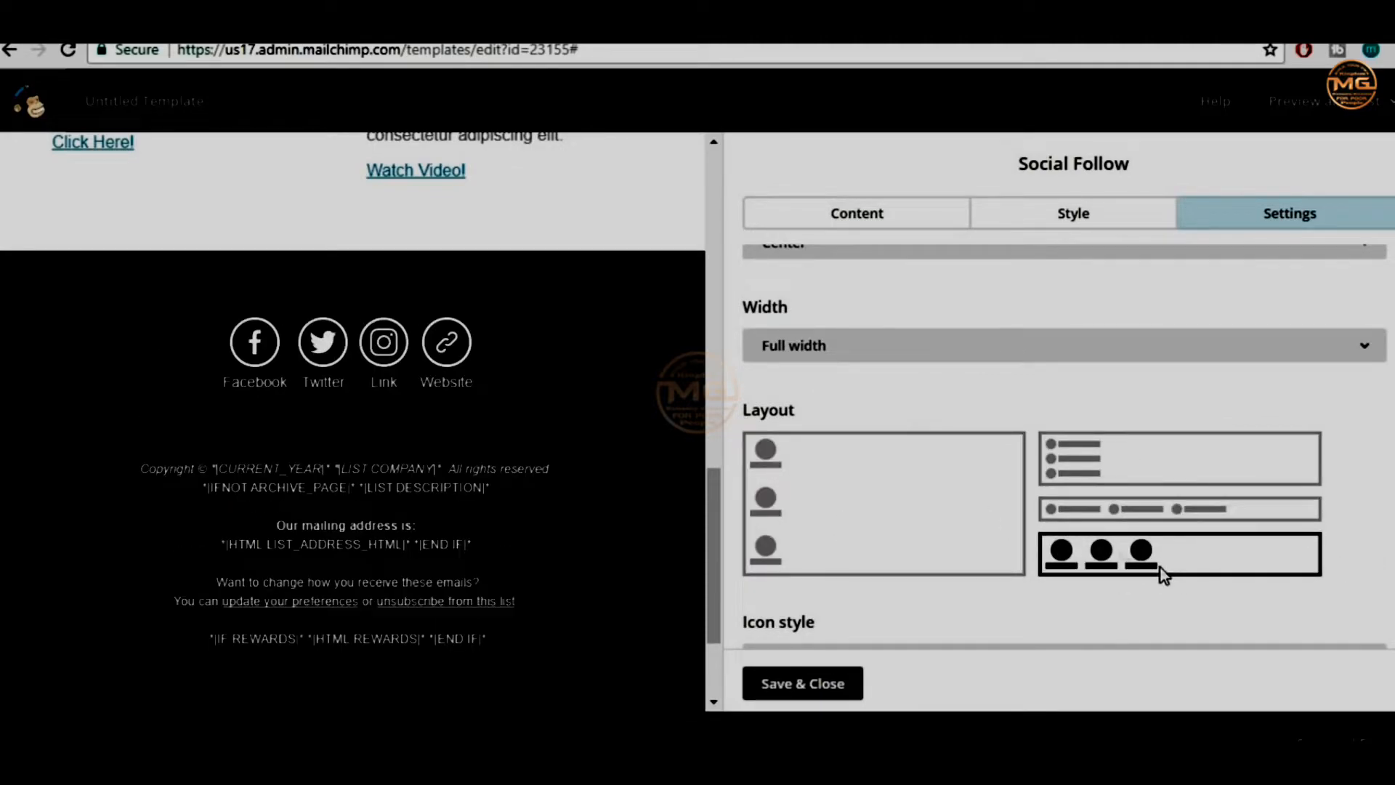
{"action": "left_click", "coordinate": [1163, 481]}
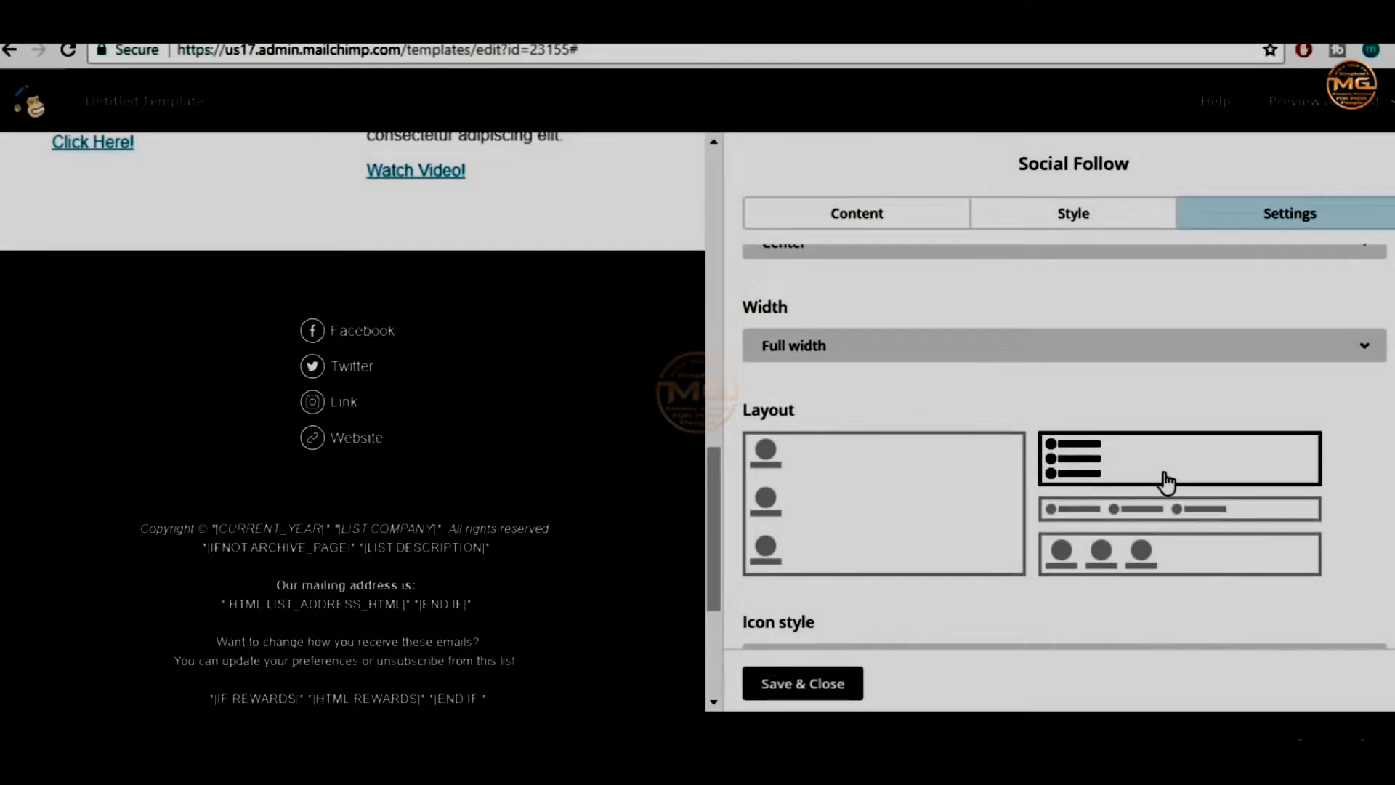
{"action": "left_click", "coordinate": [1146, 561]}
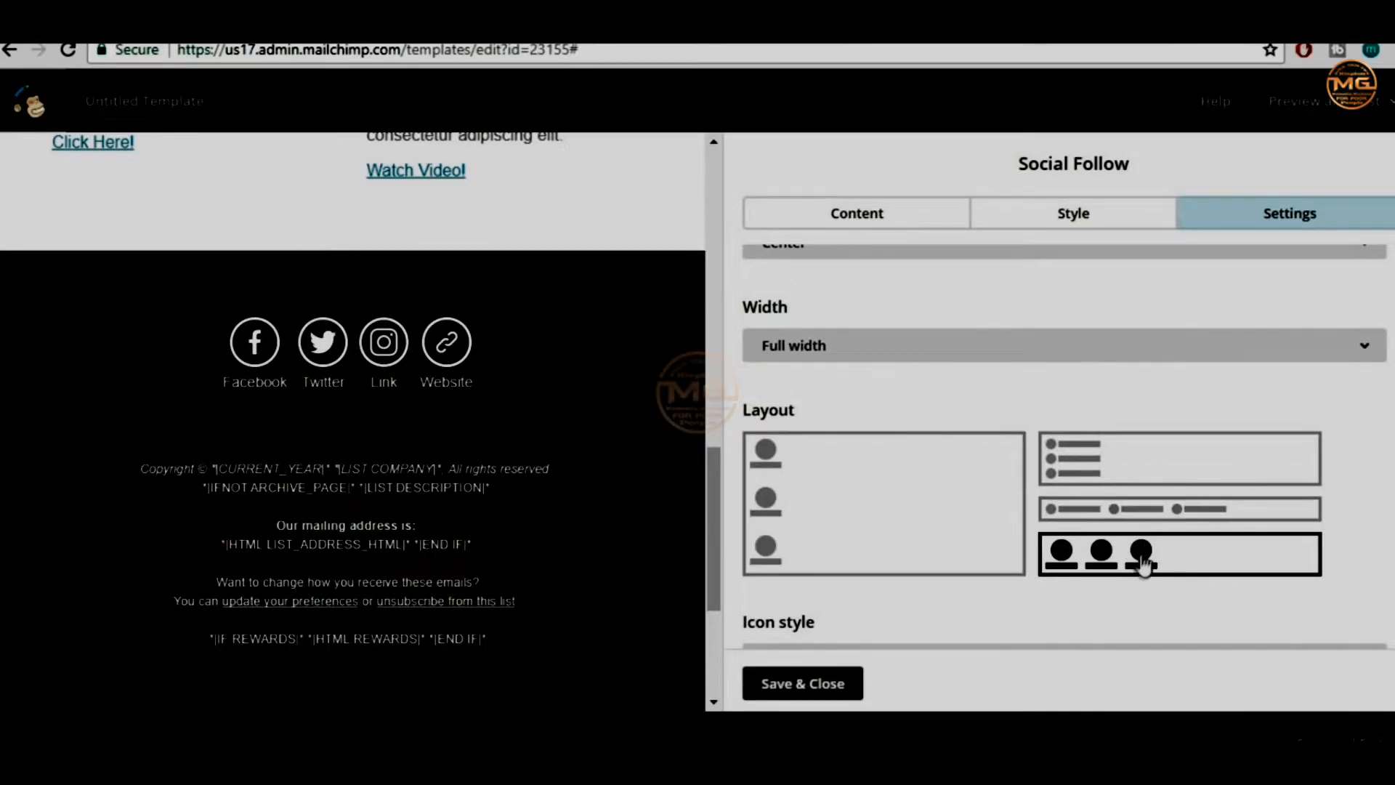
Choose the coloured outlined icon style and save the Social Follow block
{"action": "scroll", "coordinate": [1205, 569], "scroll_direction": "down", "scroll_amount": 3}
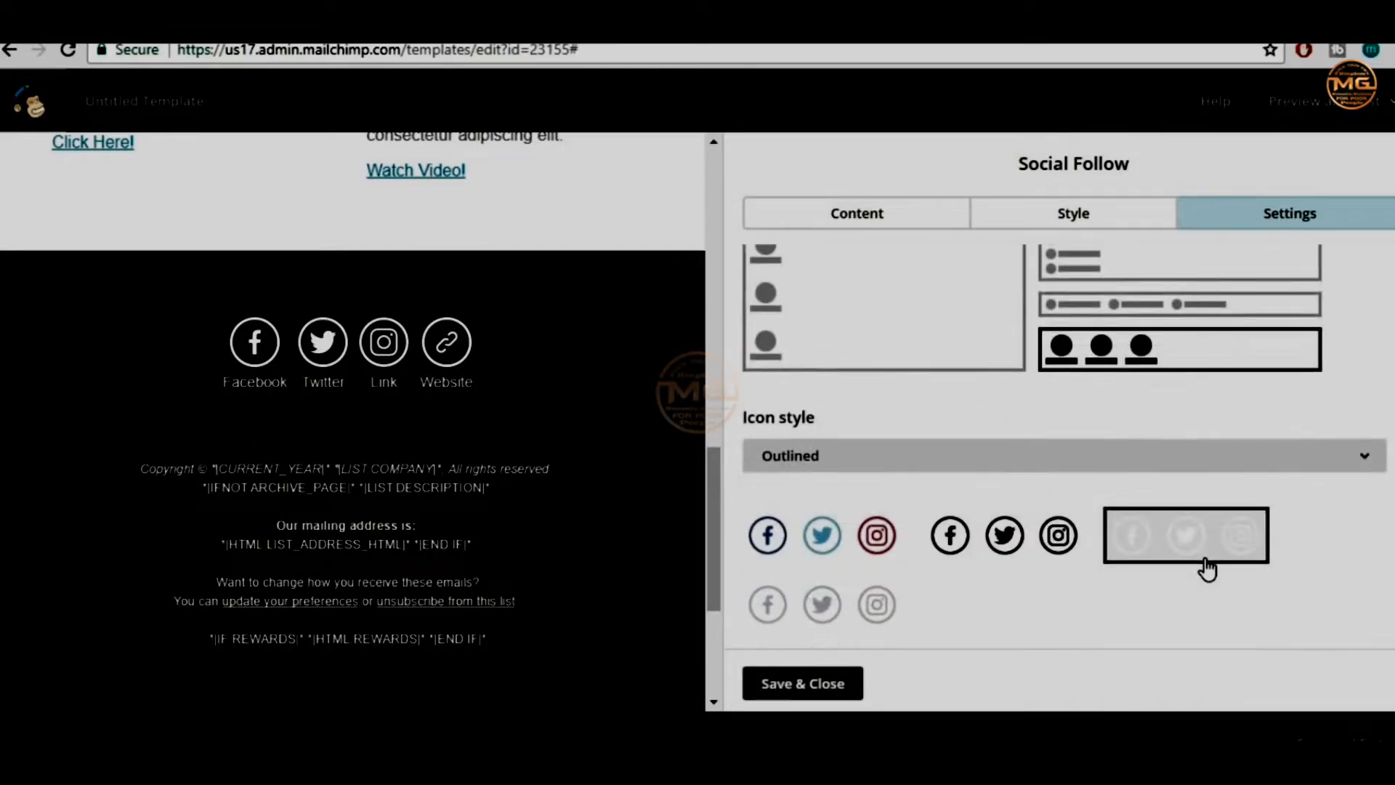
{"action": "left_click", "coordinate": [860, 543]}
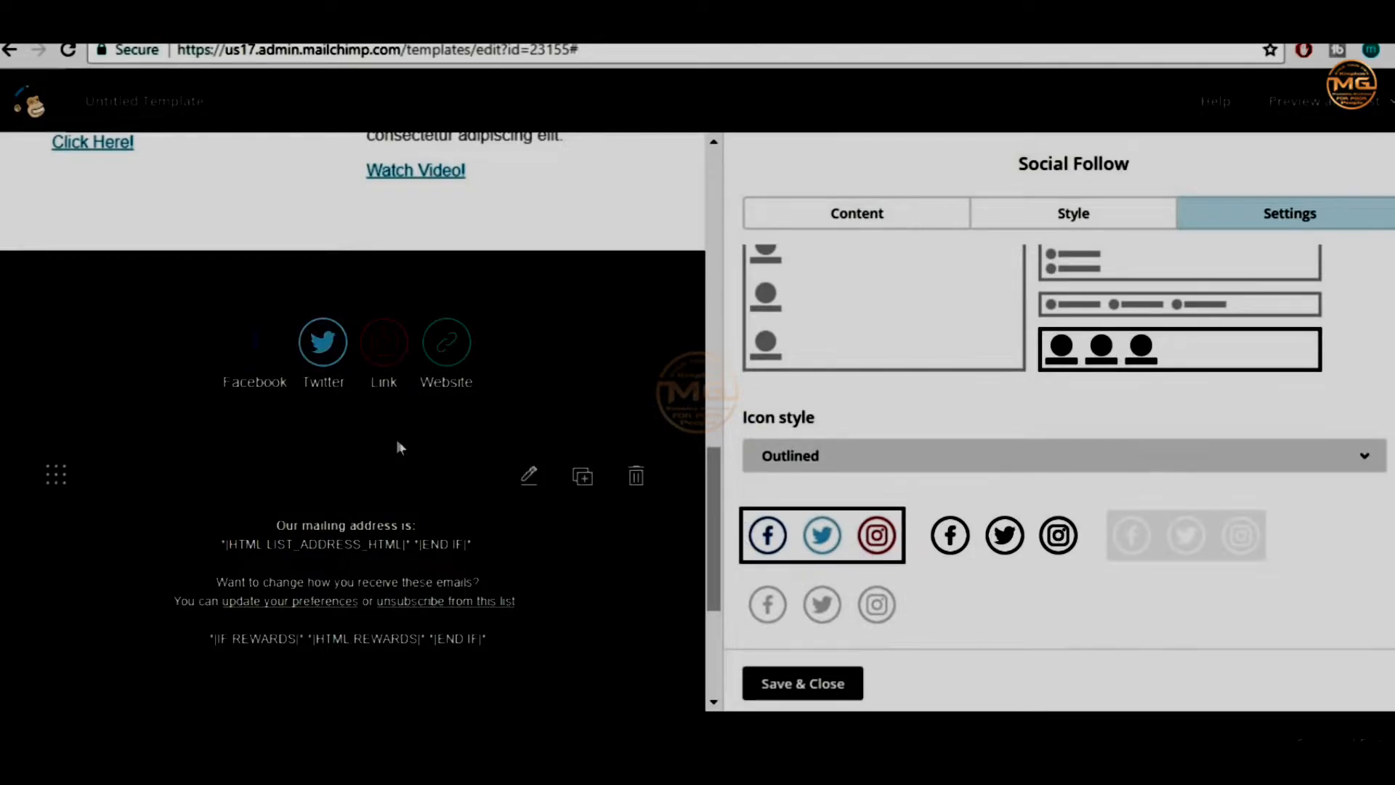
{"action": "left_click", "coordinate": [1006, 537]}
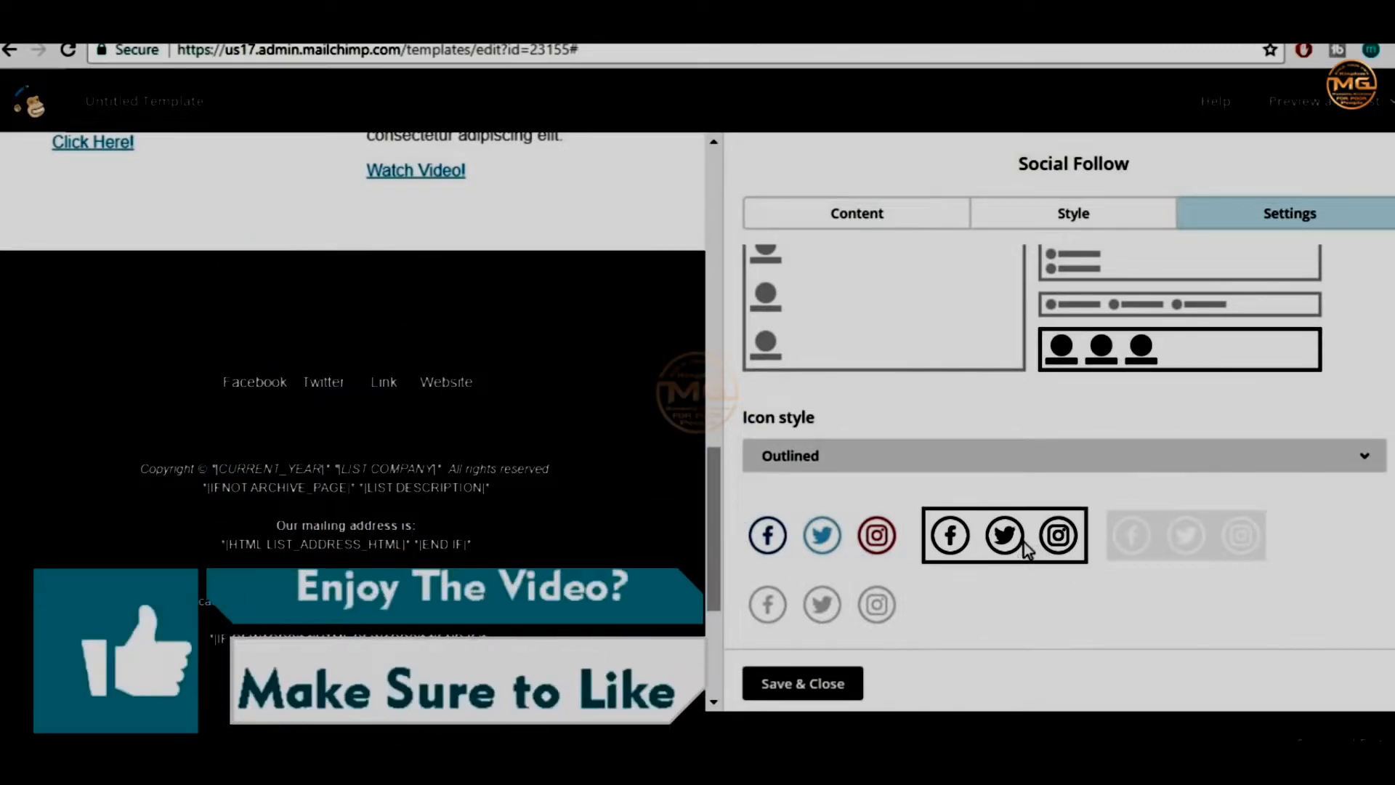
{"action": "left_click", "coordinate": [1257, 537]}
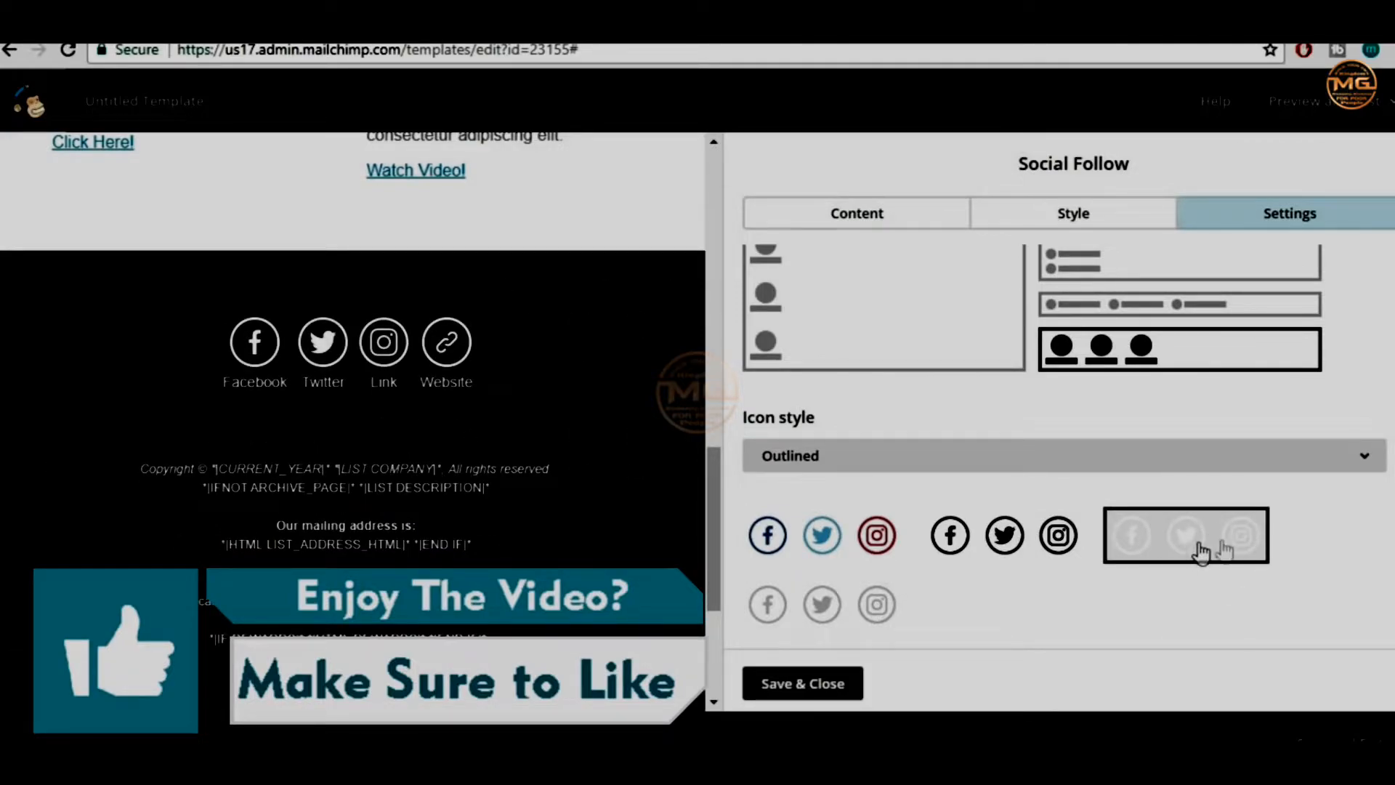
{"action": "left_click", "coordinate": [899, 559]}
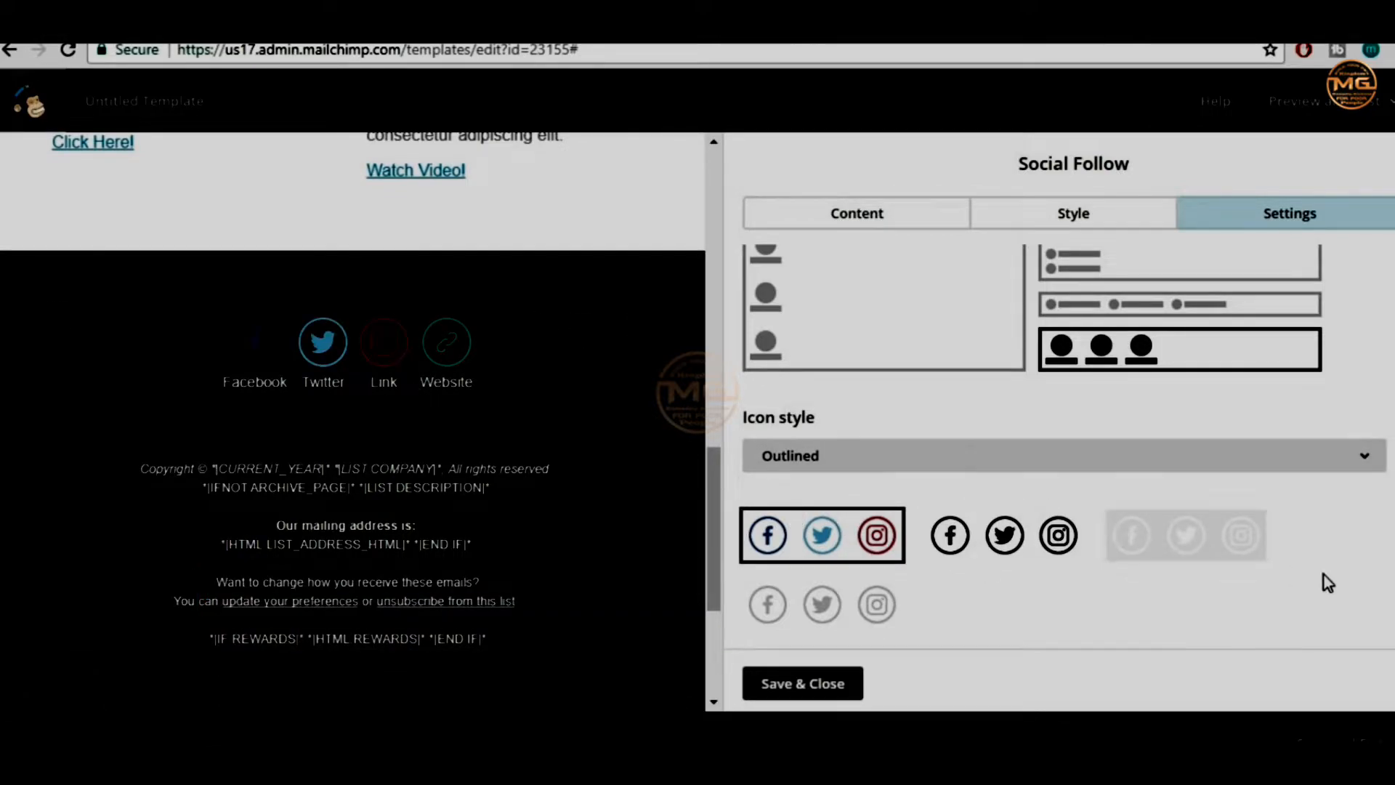
{"action": "left_click", "coordinate": [799, 683]}
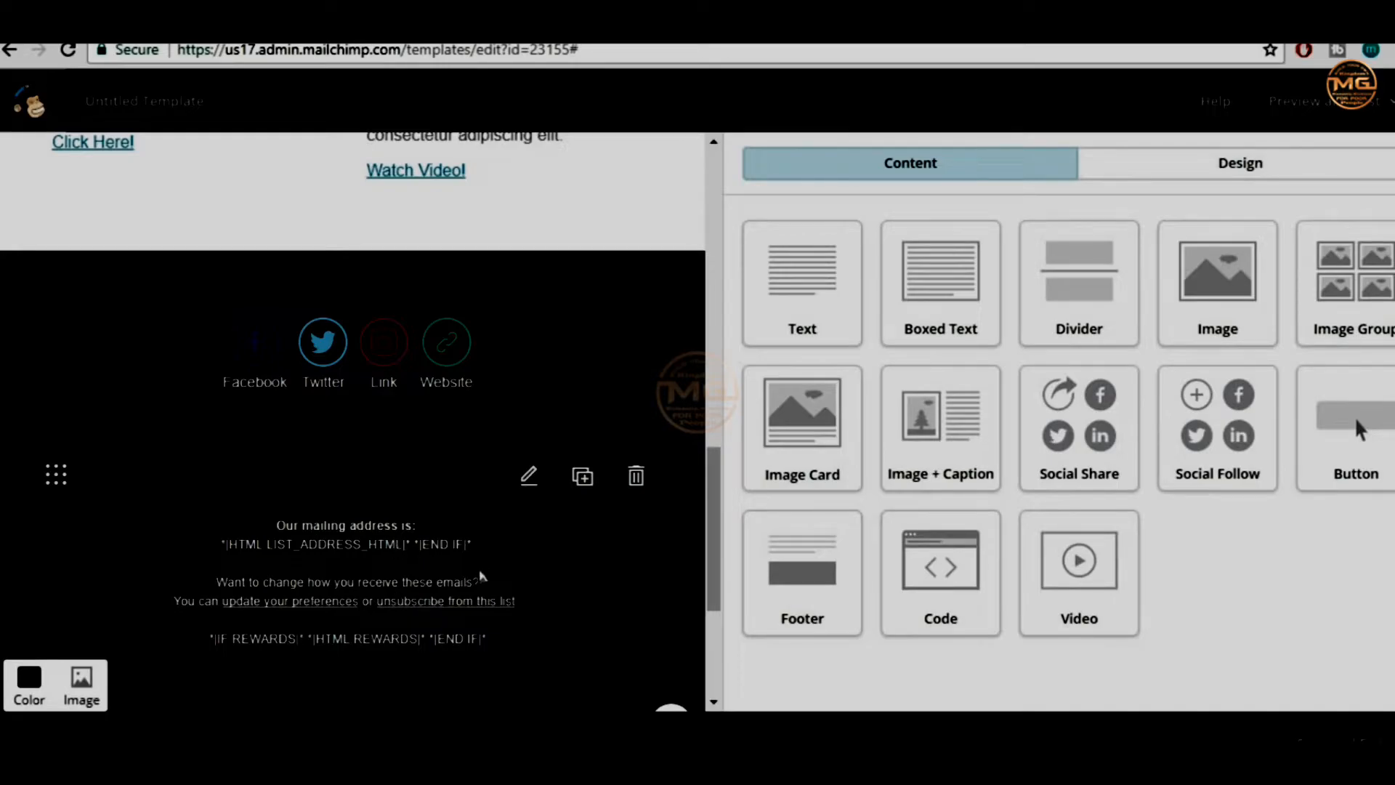
{"action": "left_click", "coordinate": [366, 550]}
{"action": "left_click_drag", "start_coordinate": [835, 432], "coordinate": [942, 421]}
{"action": "left_click", "coordinate": [1249, 478]}
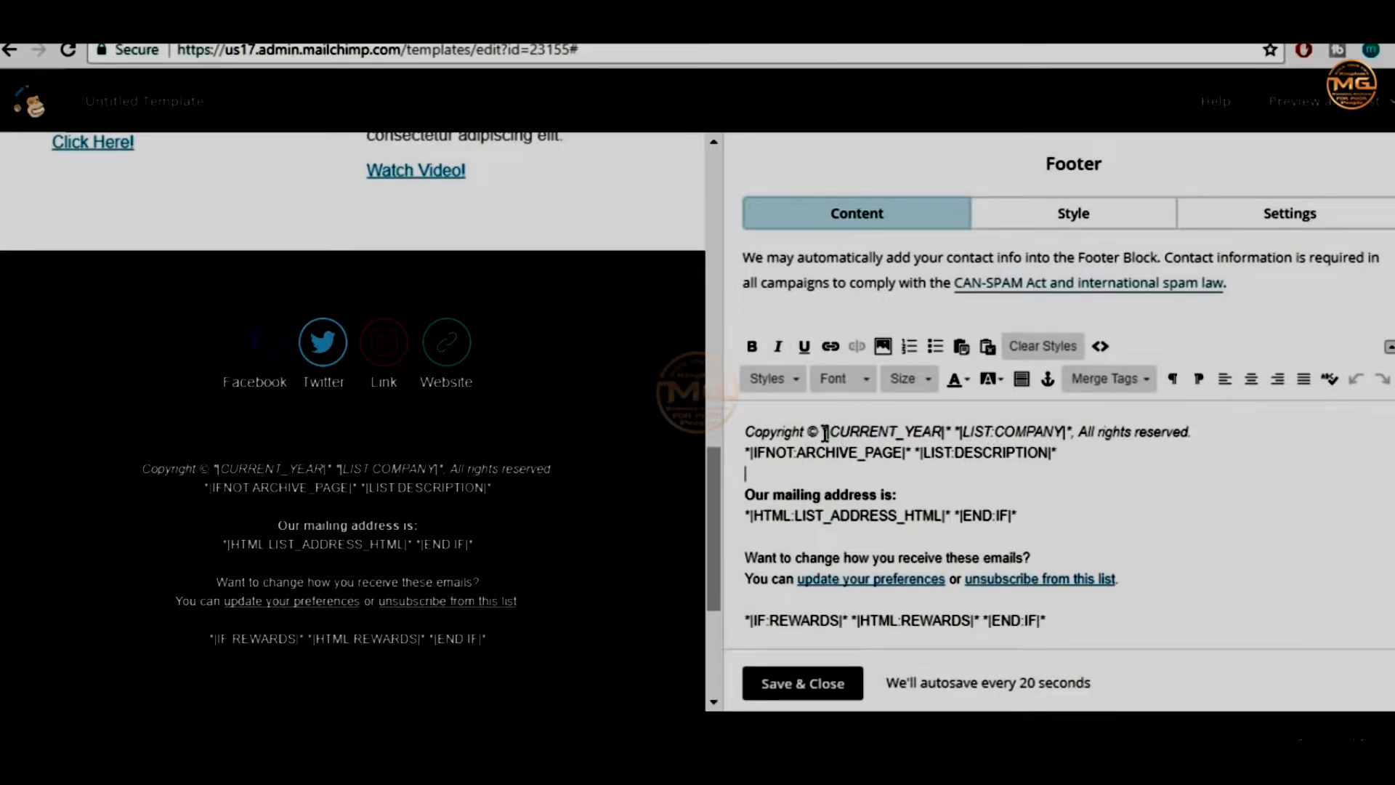
{"action": "left_click_drag", "start_coordinate": [970, 434], "coordinate": [1063, 425]}
{"action": "left_click", "coordinate": [1168, 518]}
{"action": "scroll", "coordinate": [1023, 457], "scroll_direction": "down", "scroll_amount": 1}
{"action": "left_click_drag", "start_coordinate": [1052, 470], "coordinate": [753, 470]}
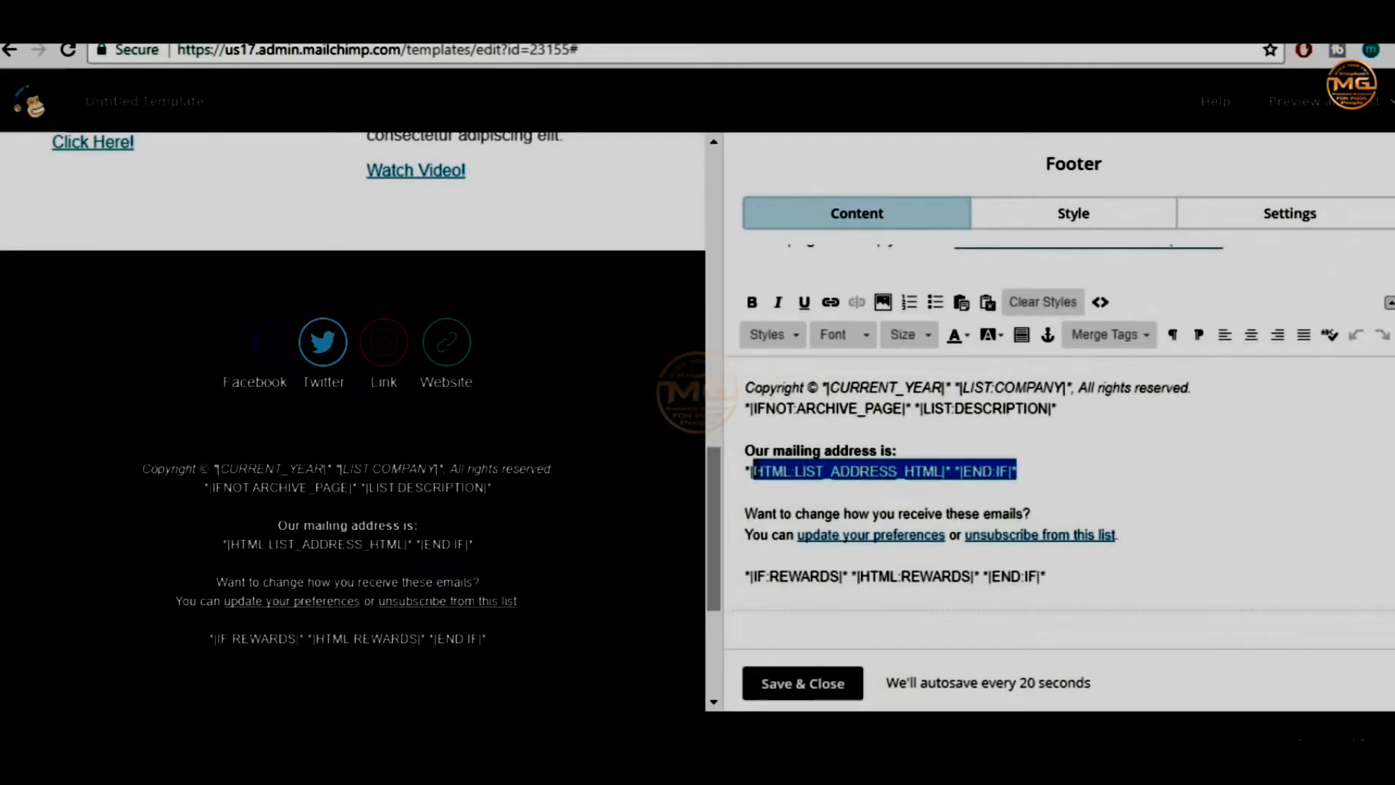
{"action": "left_click", "coordinate": [1027, 475]}
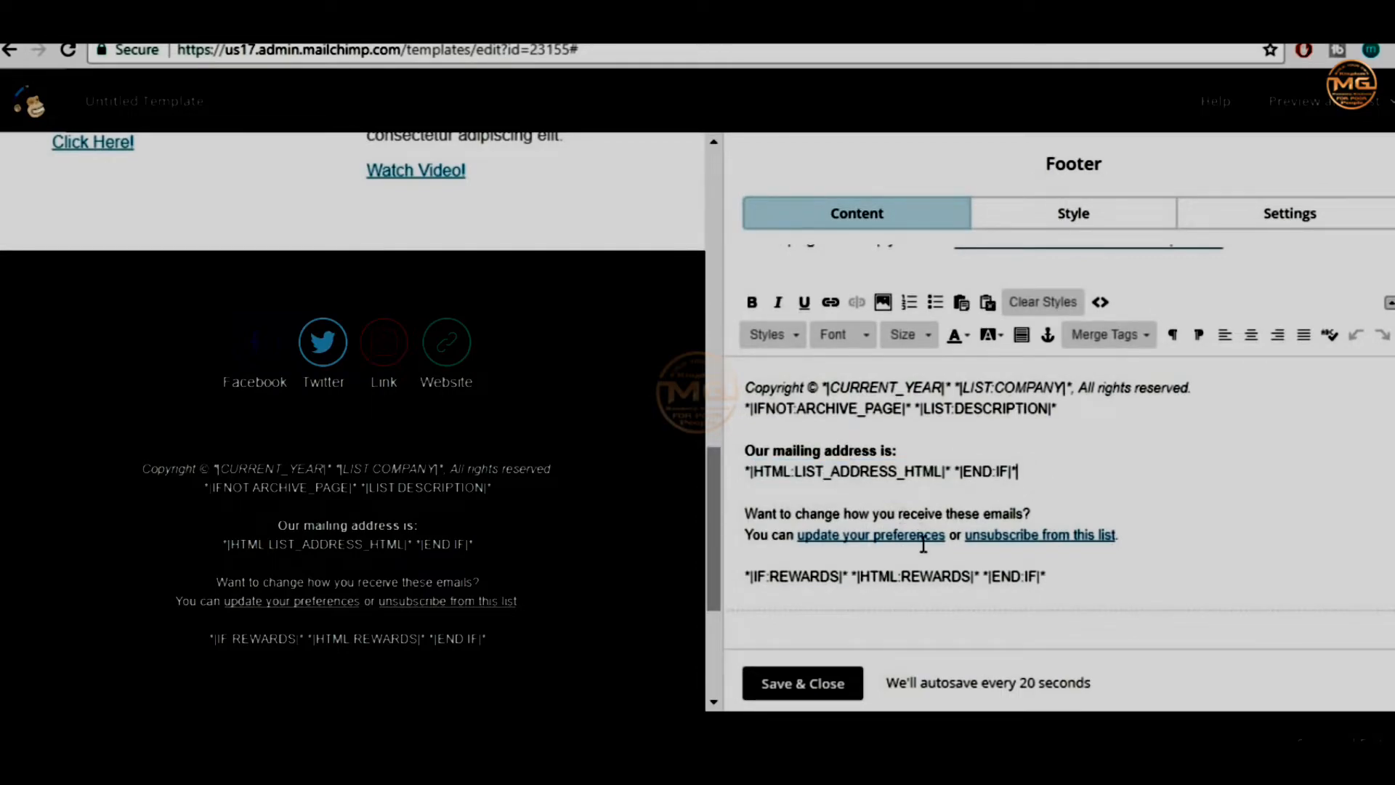
{"action": "left_click_drag", "start_coordinate": [1120, 537], "coordinate": [971, 529]}
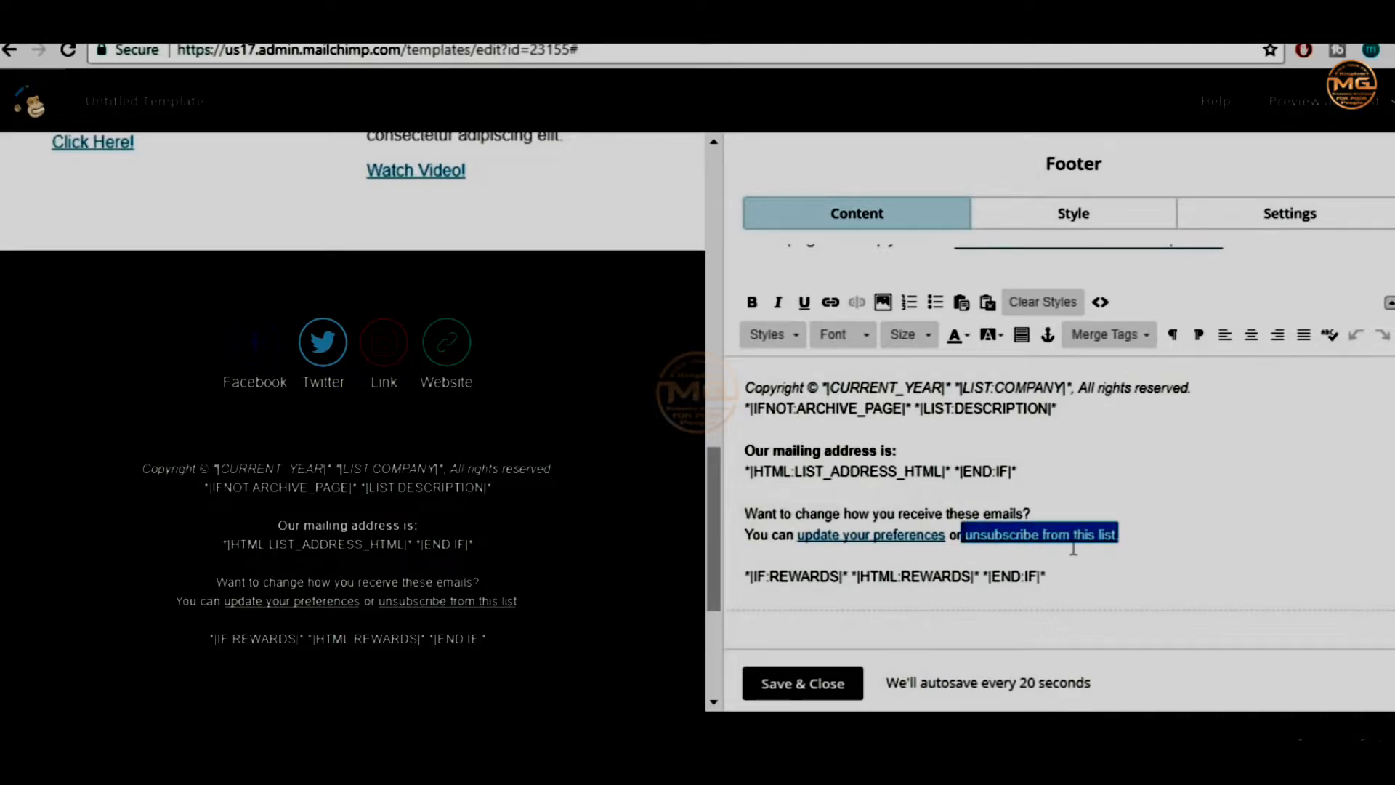
{"action": "left_click", "coordinate": [1131, 546]}
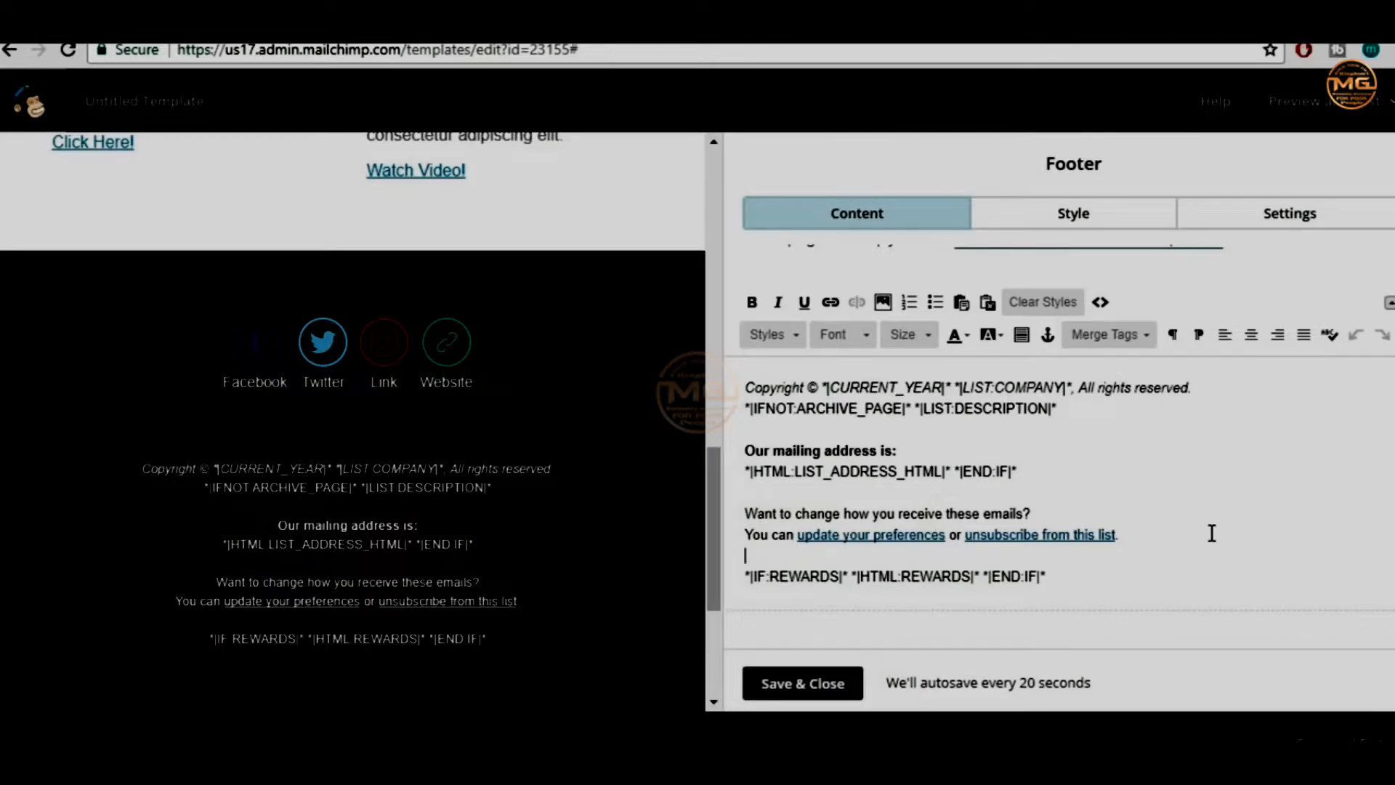
{"action": "scroll", "coordinate": [535, 474], "scroll_direction": "up", "scroll_amount": 15}
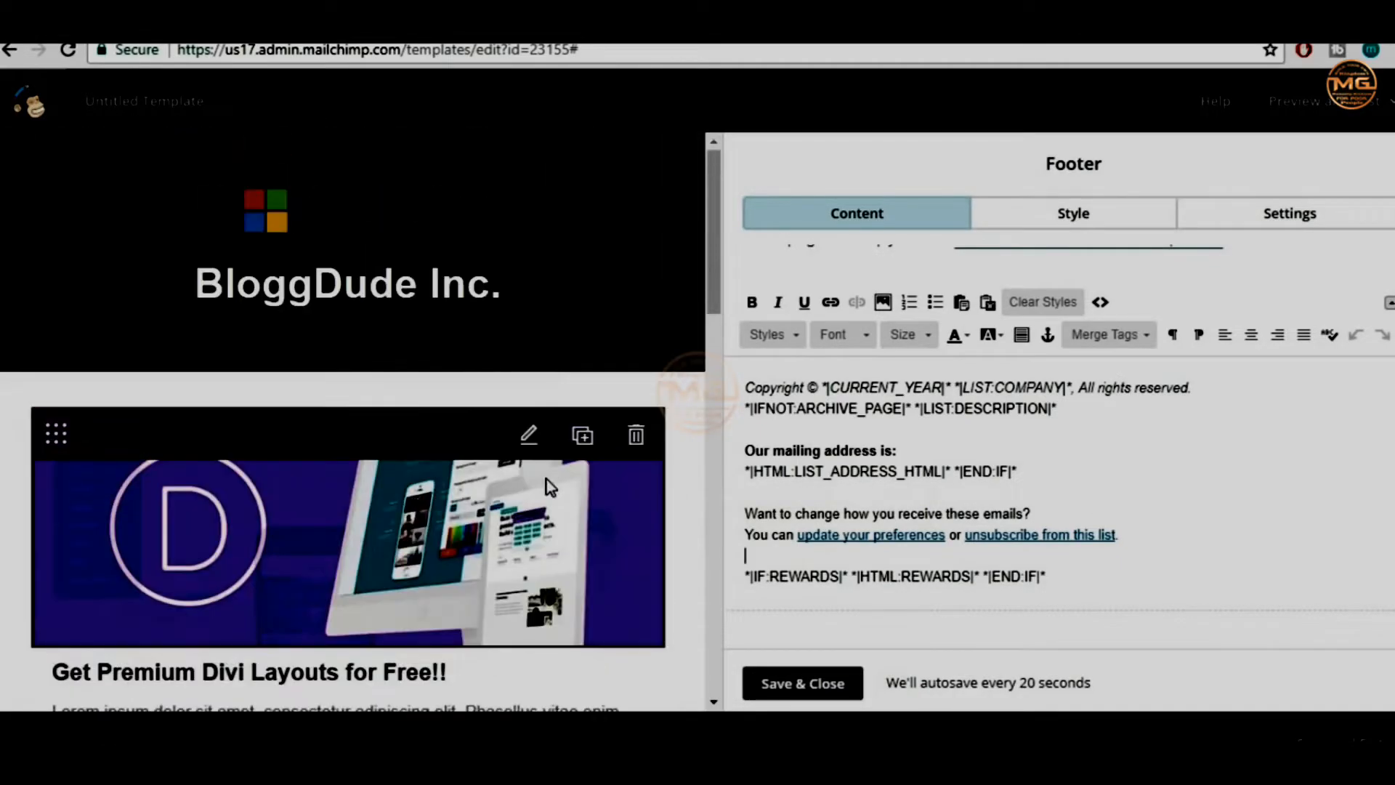
{"action": "scroll", "coordinate": [586, 456], "scroll_direction": "down", "scroll_amount": 3}
{"action": "scroll", "coordinate": [708, 198], "scroll_direction": "up", "scroll_amount": 3}
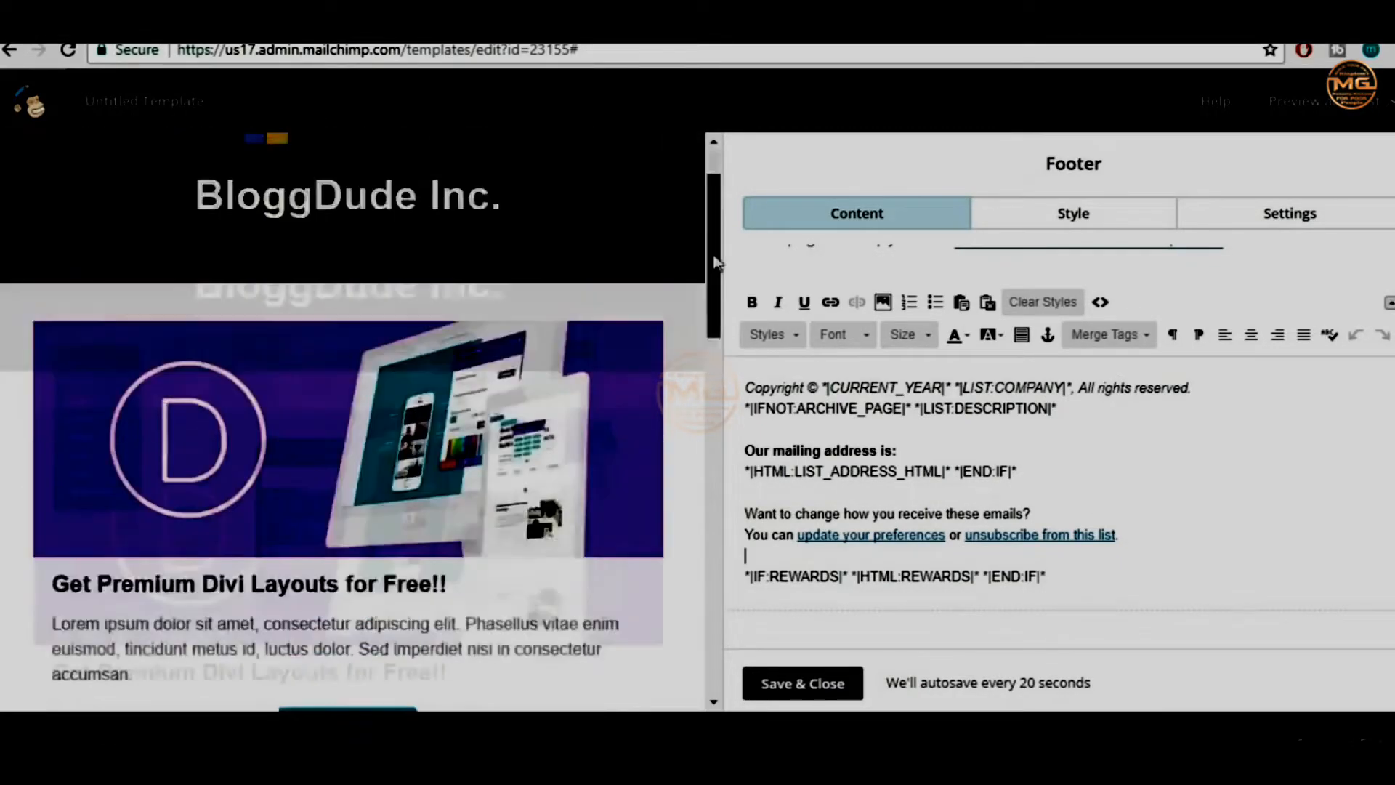
{"action": "left_click_drag", "start_coordinate": [715, 243], "coordinate": [735, 605]}
{"action": "left_click", "coordinate": [836, 687]}
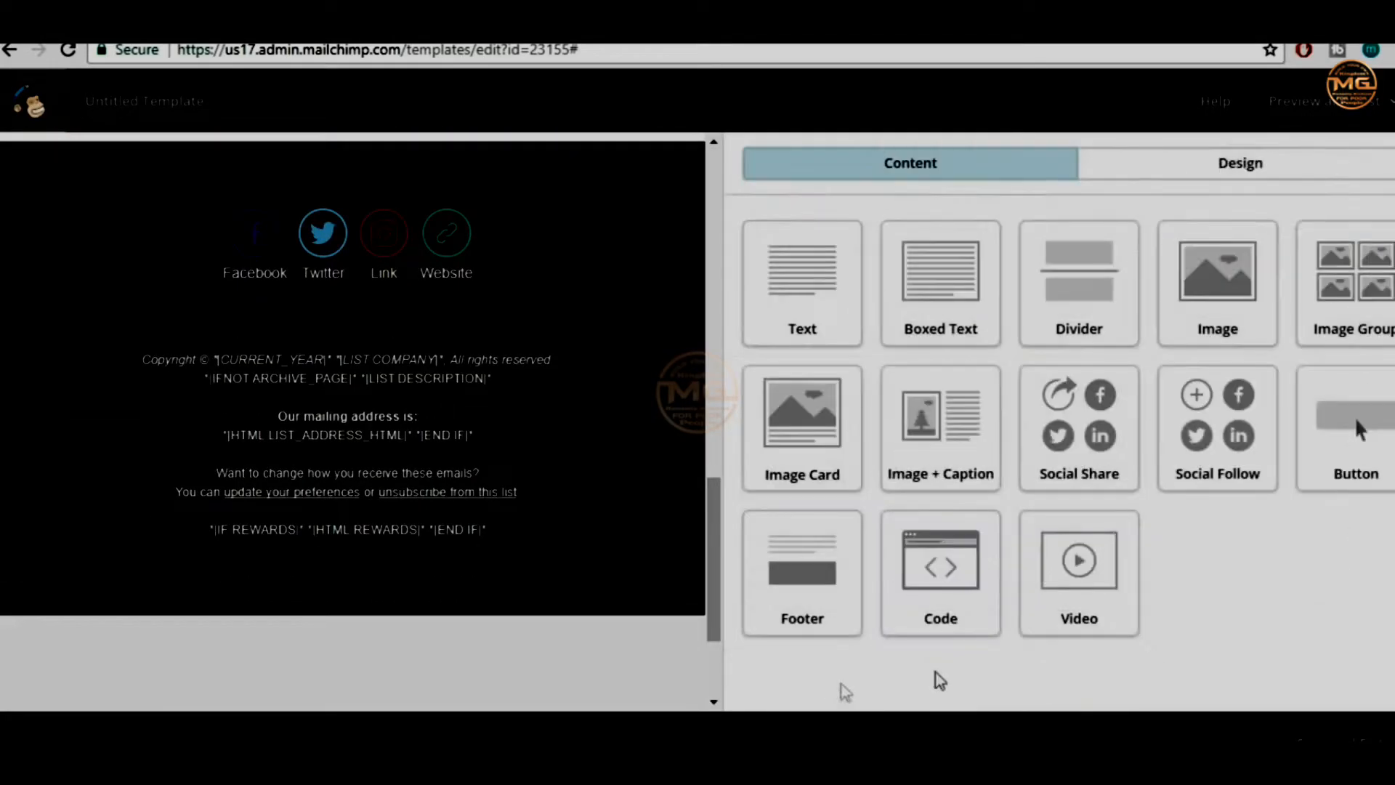
Open the Preview and Test menu at the top of the template editor
{"action": "scroll", "coordinate": [313, 463], "scroll_direction": "up", "scroll_amount": 15}
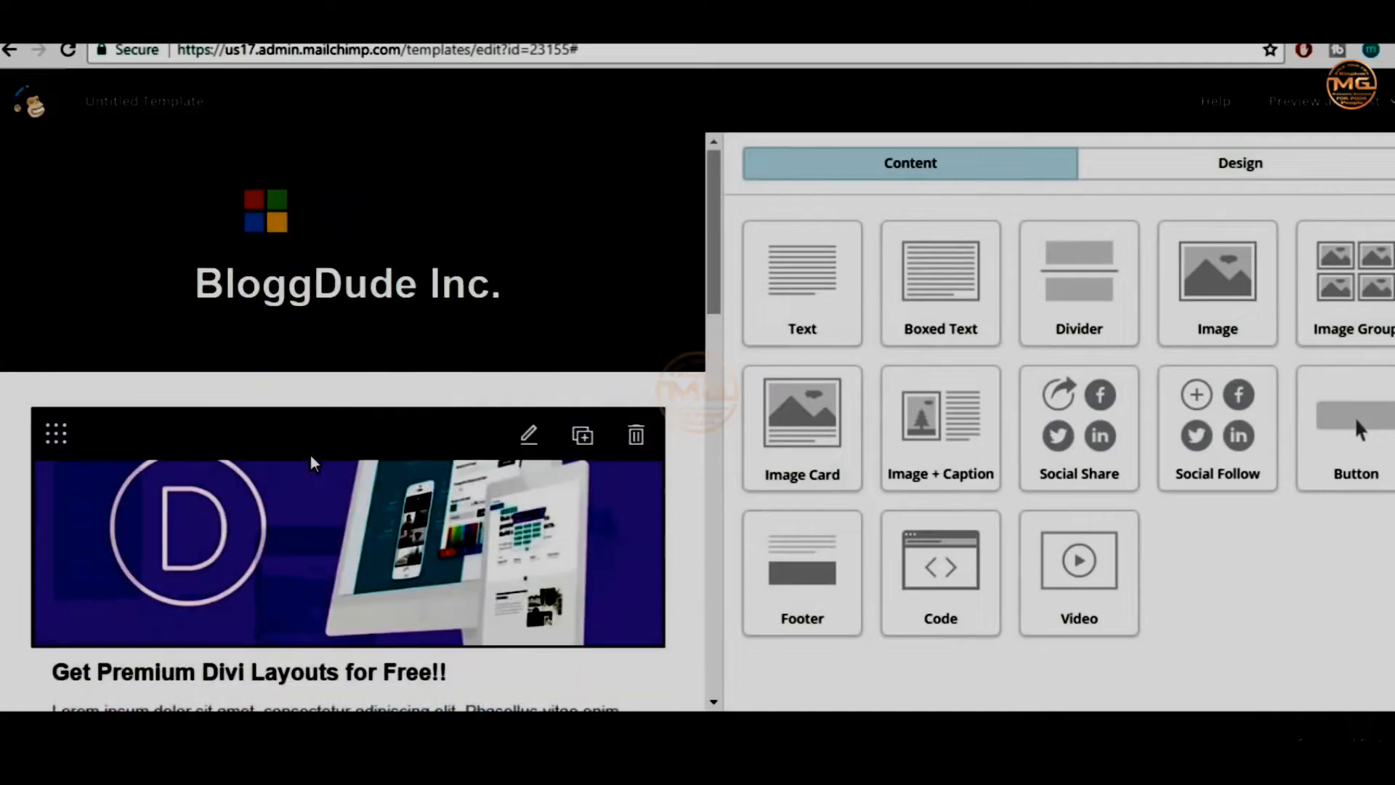
{"action": "left_click", "coordinate": [1305, 119]}
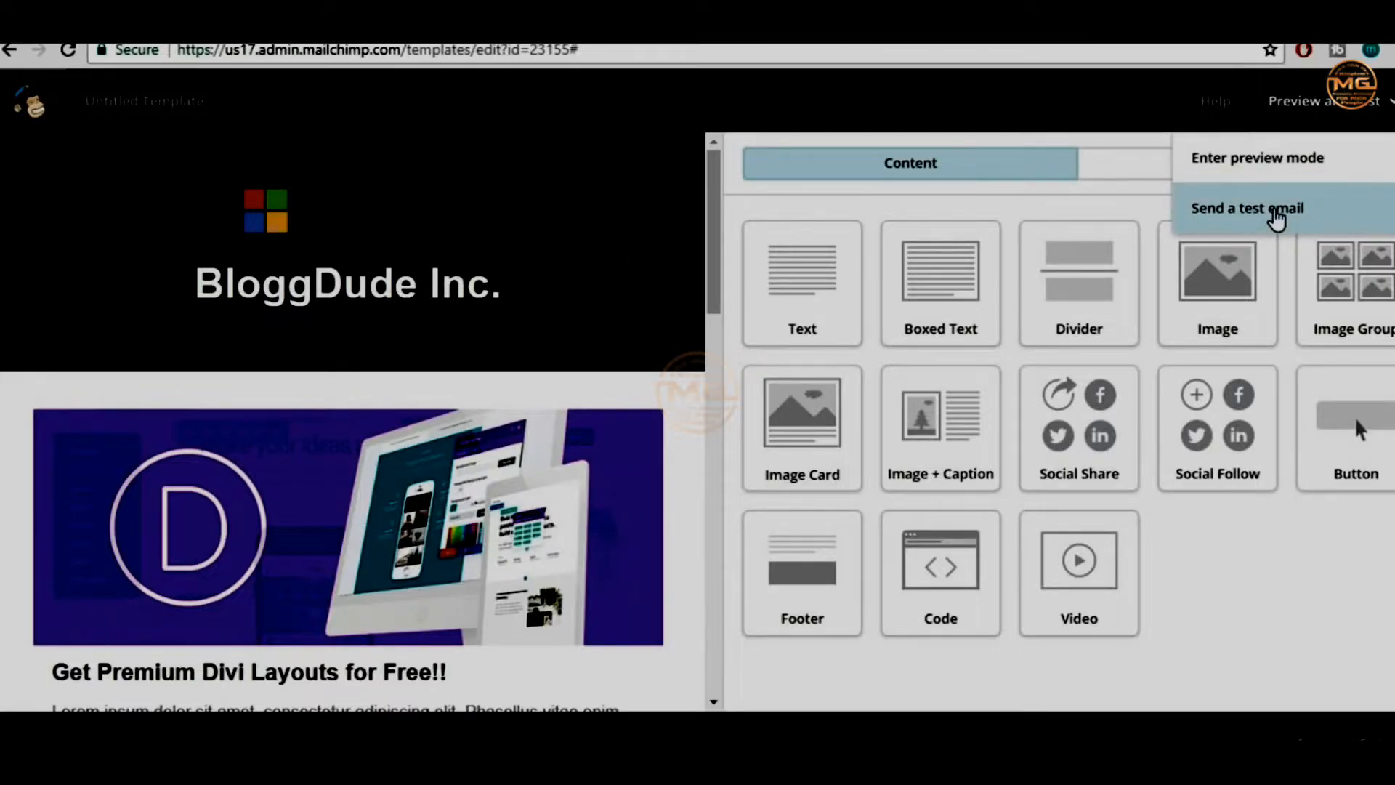
Send a test email of the template to the Gmail address and open the Gmail inbox
{"action": "left_click", "coordinate": [1275, 215]}
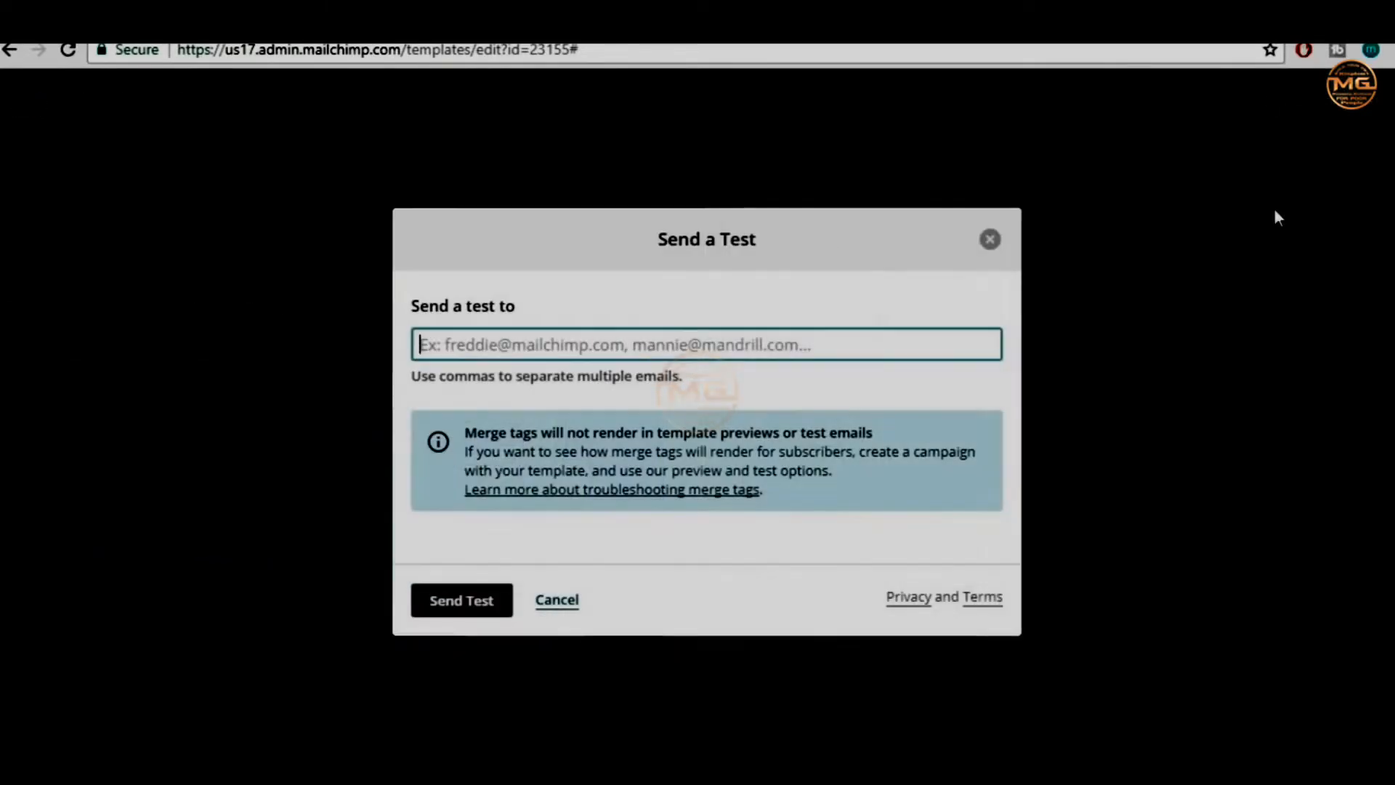
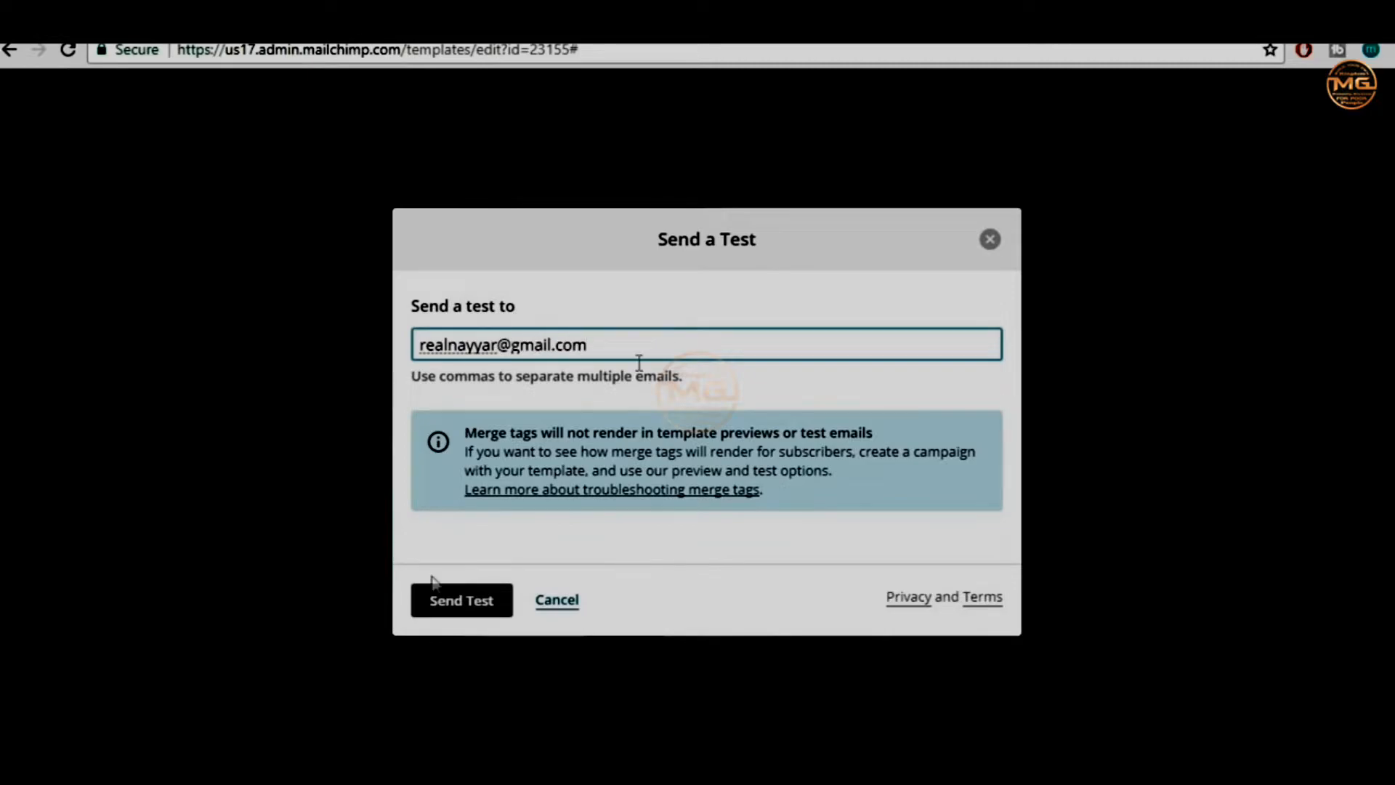
{"action": "left_click", "coordinate": [463, 602]}
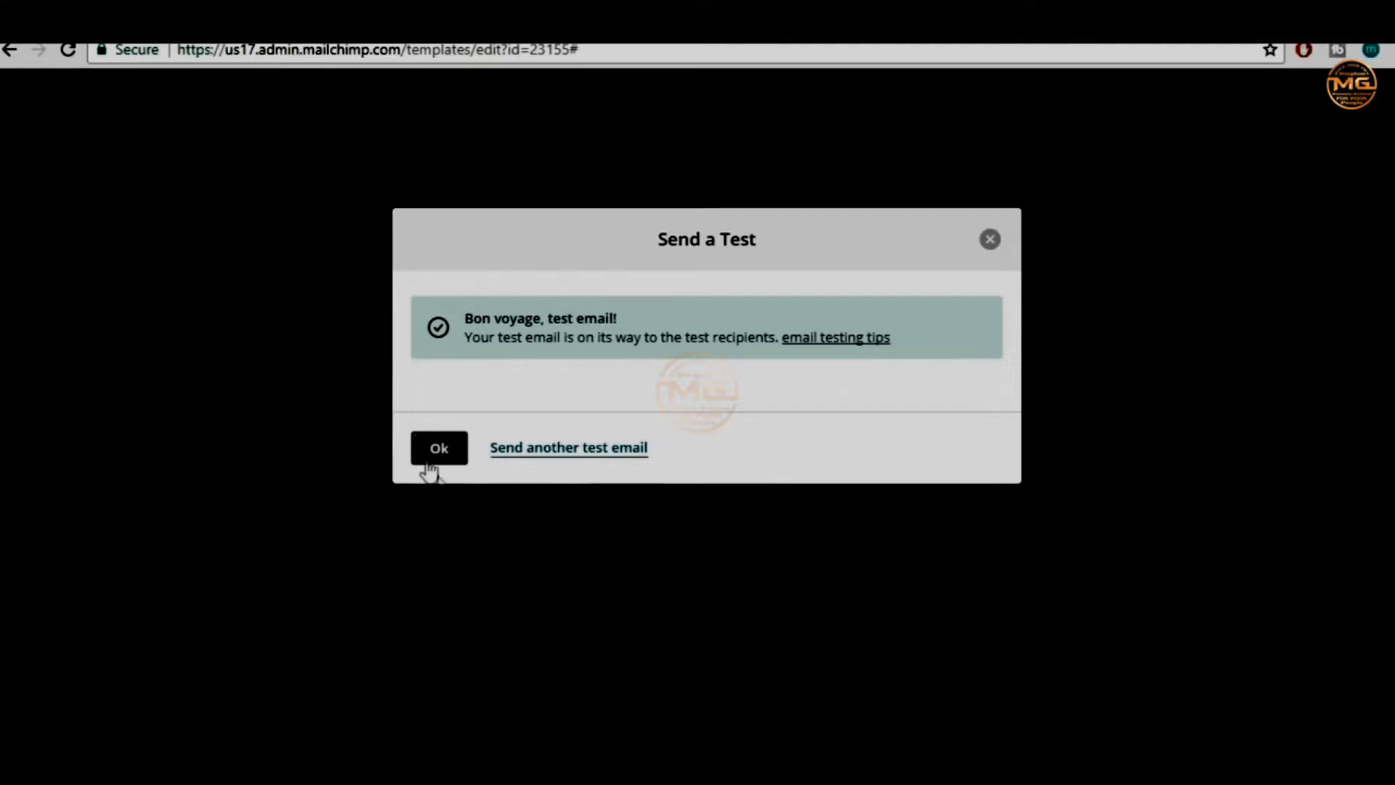
{"action": "left_click", "coordinate": [439, 450]}
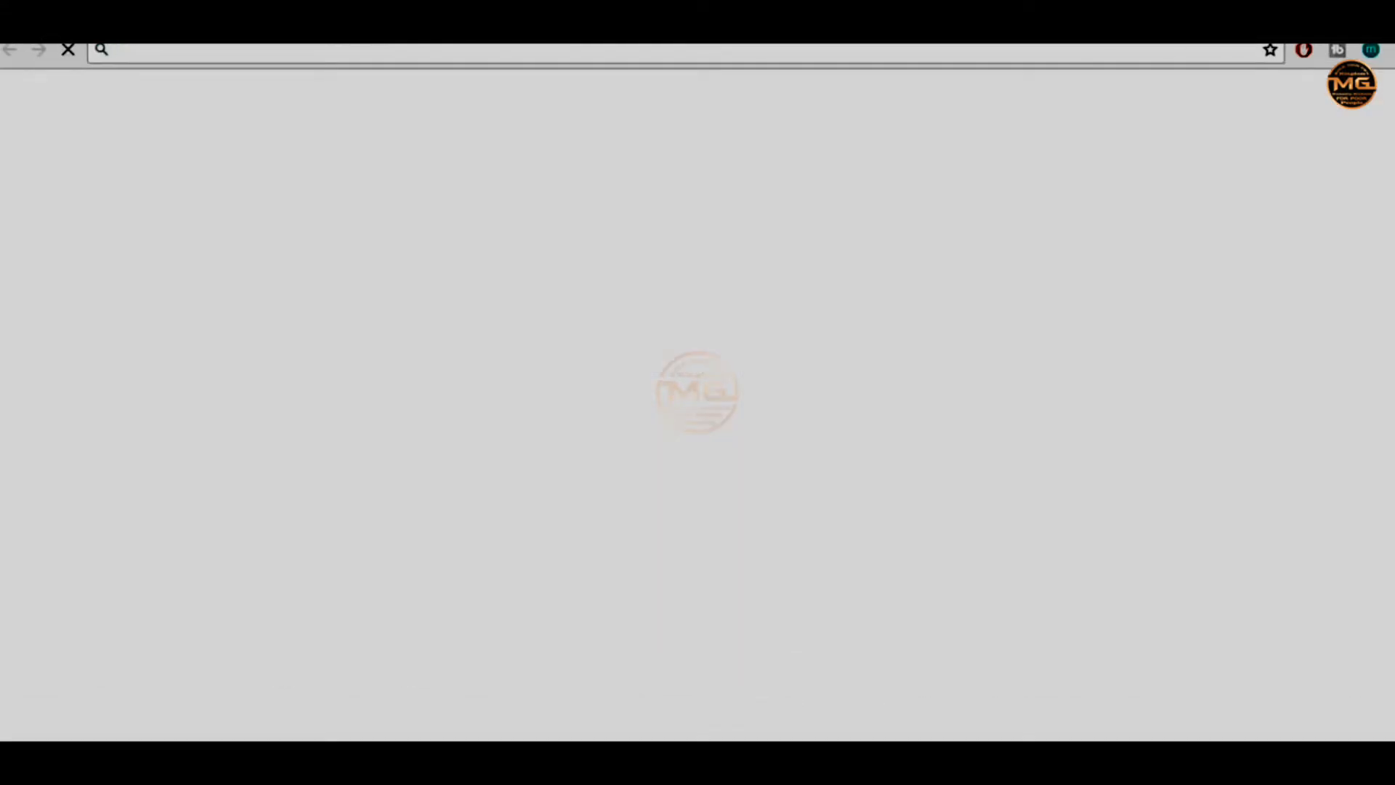
{"action": "left_click", "coordinate": [885, 82]}
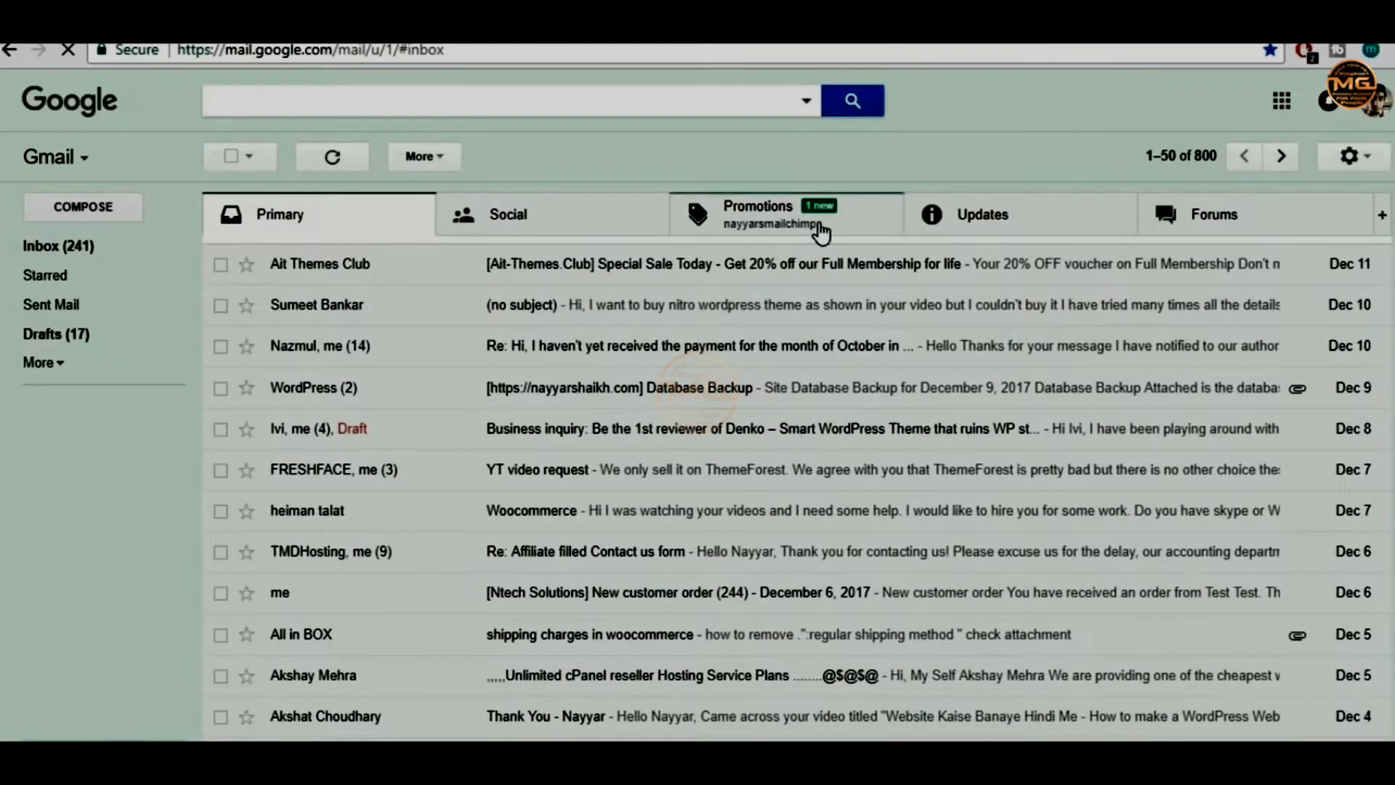
Open the MailChimp test email under Promotions and scroll through its content
{"action": "left_click", "coordinate": [821, 233]}
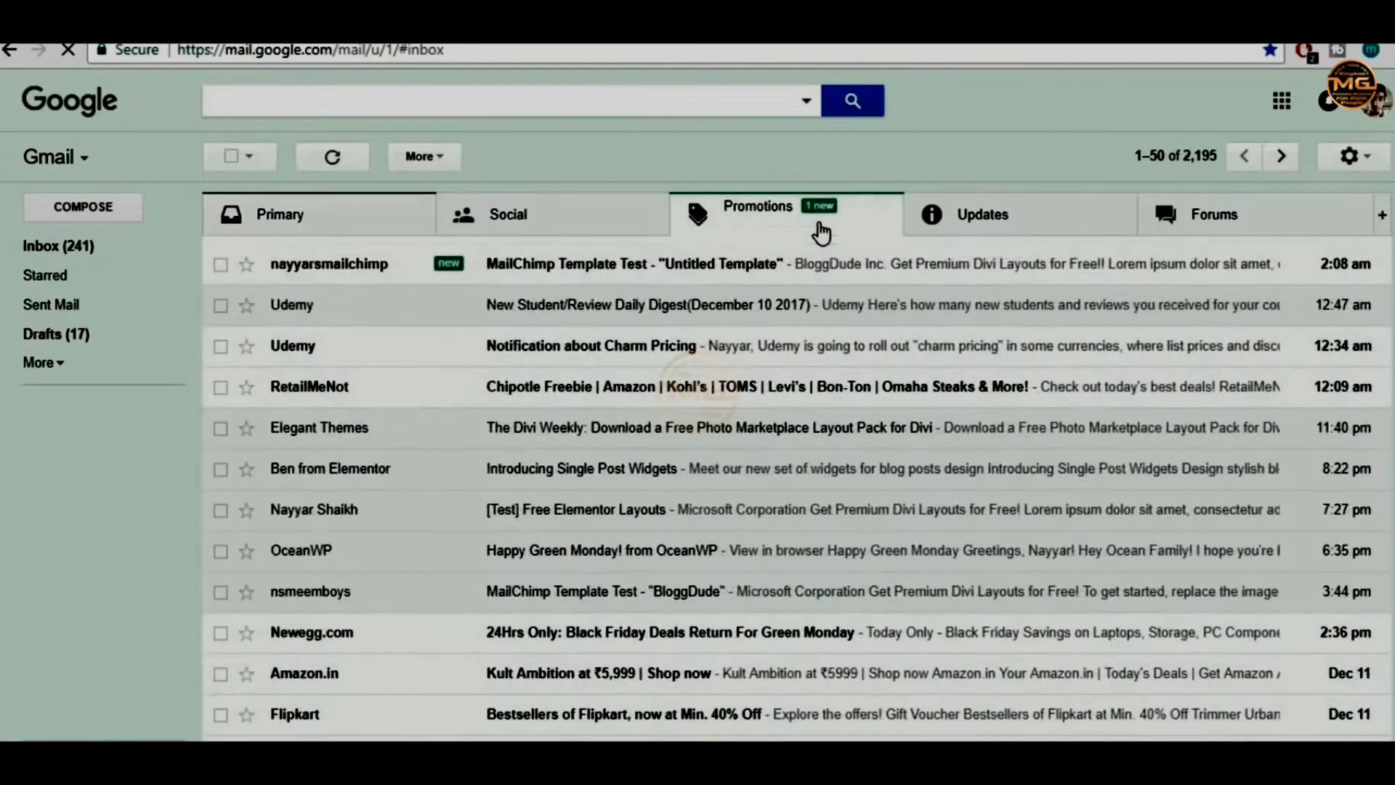
{"action": "left_click", "coordinate": [759, 271]}
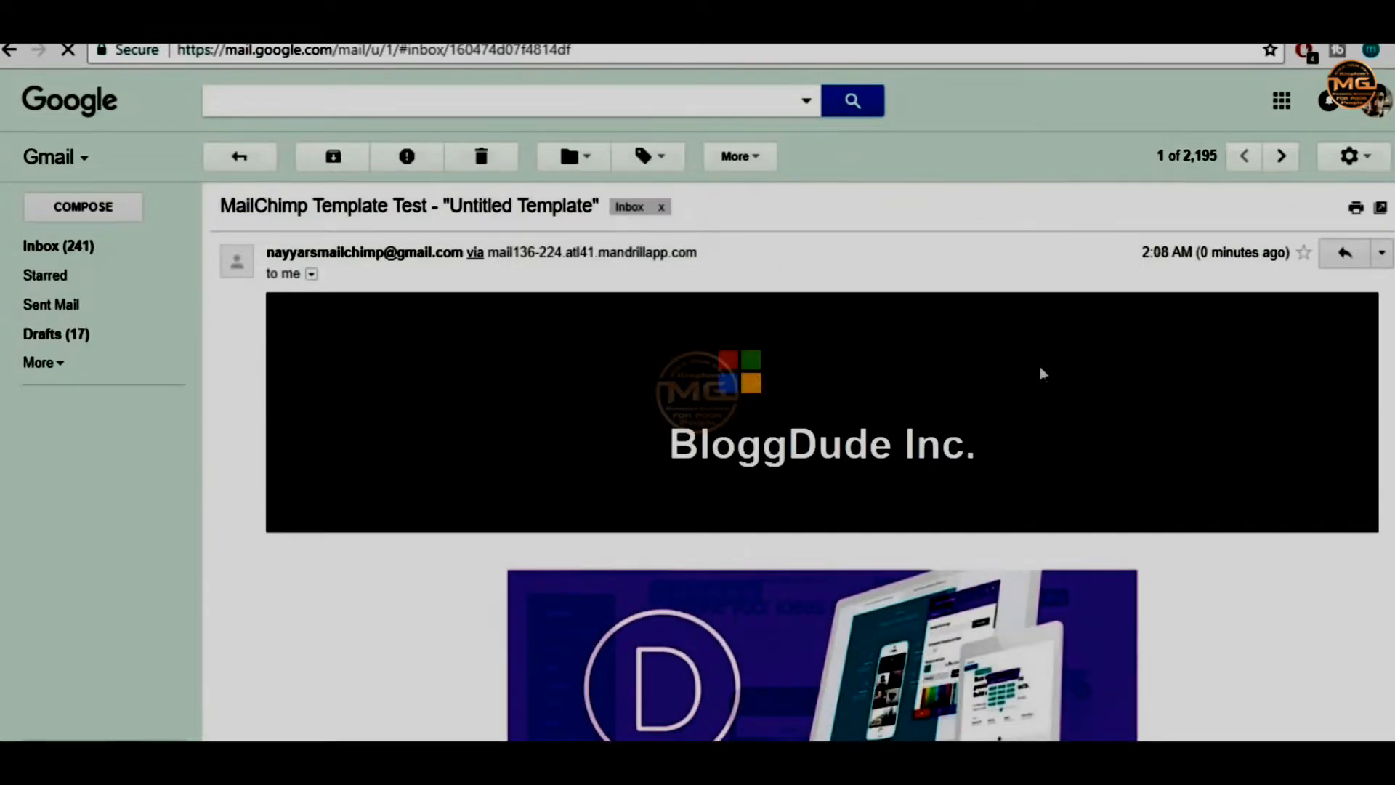
{"action": "scroll", "coordinate": [1282, 436], "scroll_direction": "down", "scroll_amount": 7}
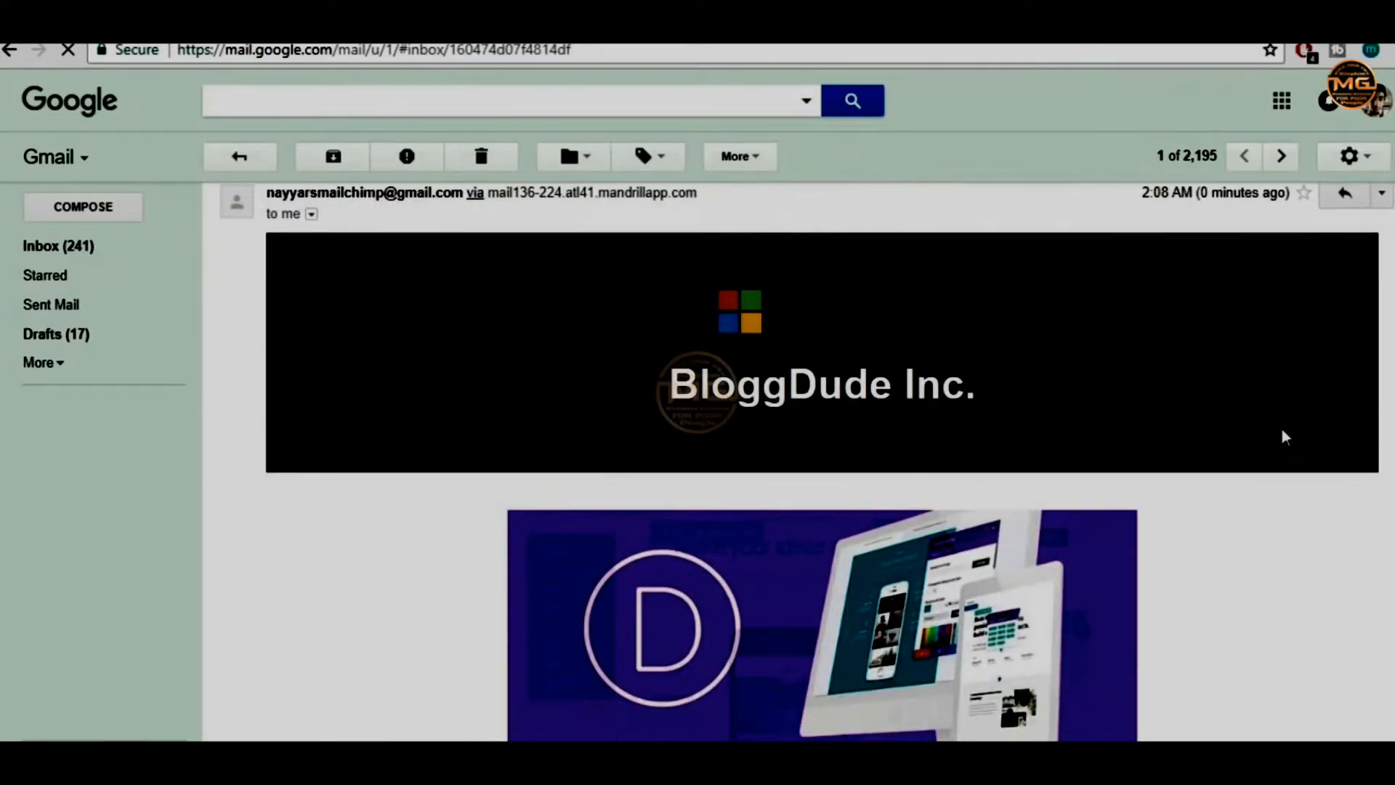
{"action": "scroll", "coordinate": [1286, 436], "scroll_direction": "up", "scroll_amount": 6}
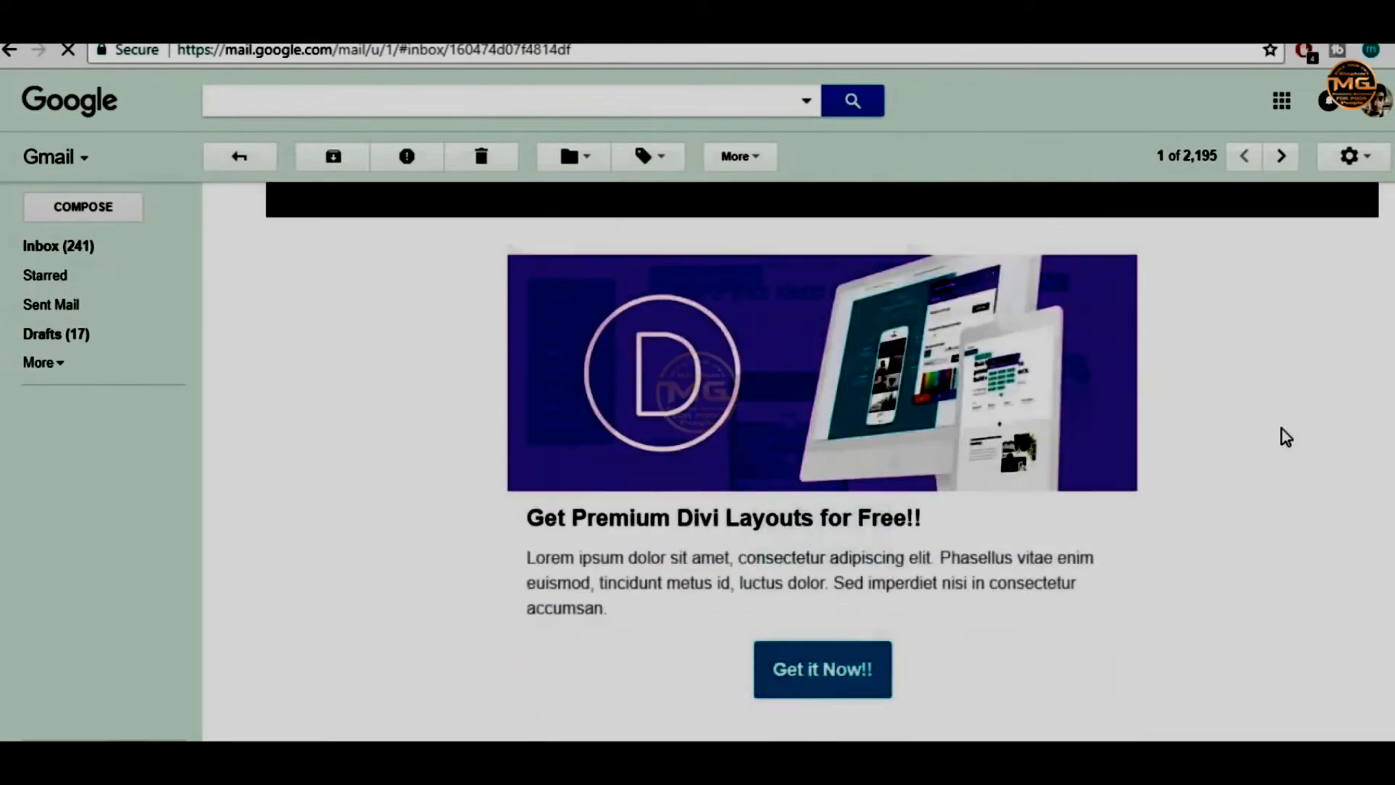
{"action": "scroll", "coordinate": [1286, 436], "scroll_direction": "up", "scroll_amount": 2}
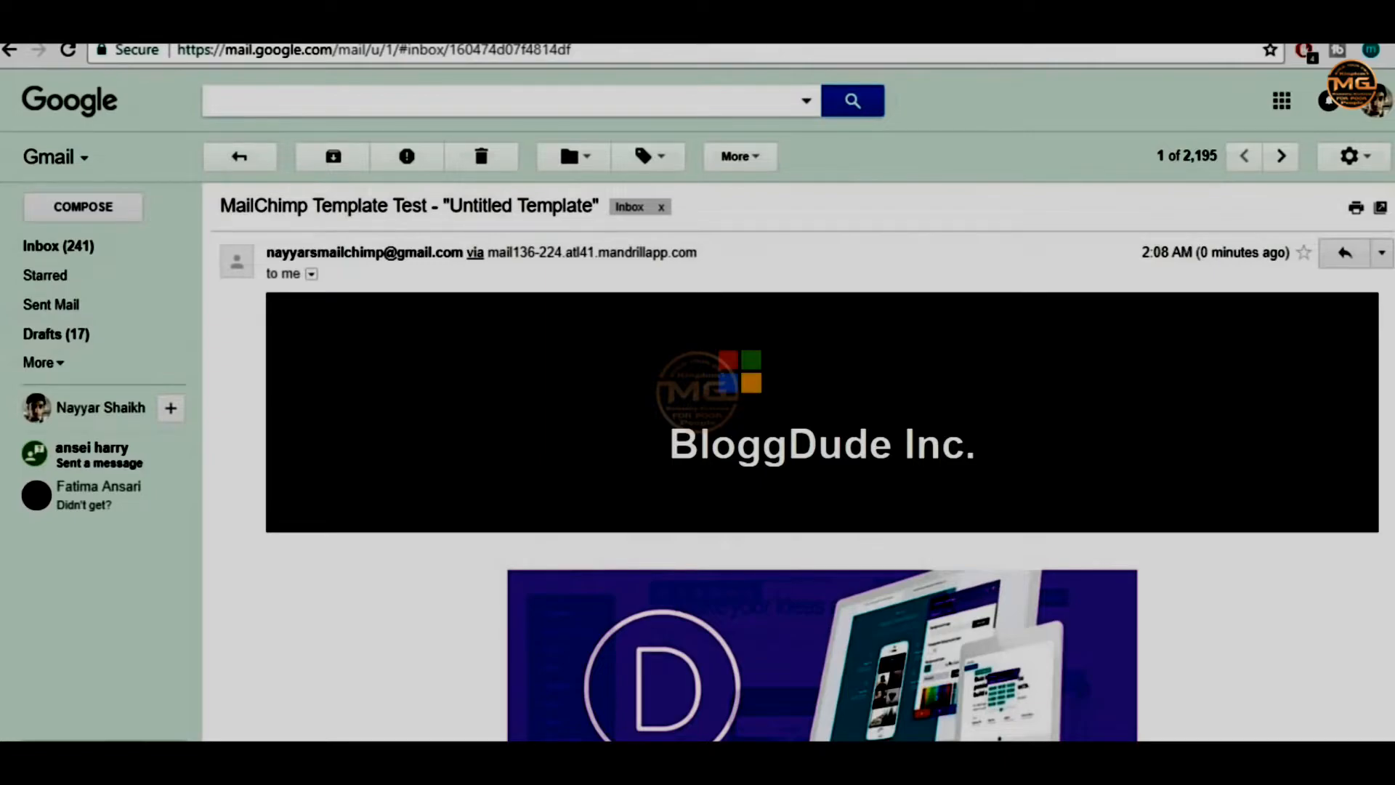
{"action": "scroll", "coordinate": [821, 462], "scroll_direction": "down", "scroll_amount": 4}
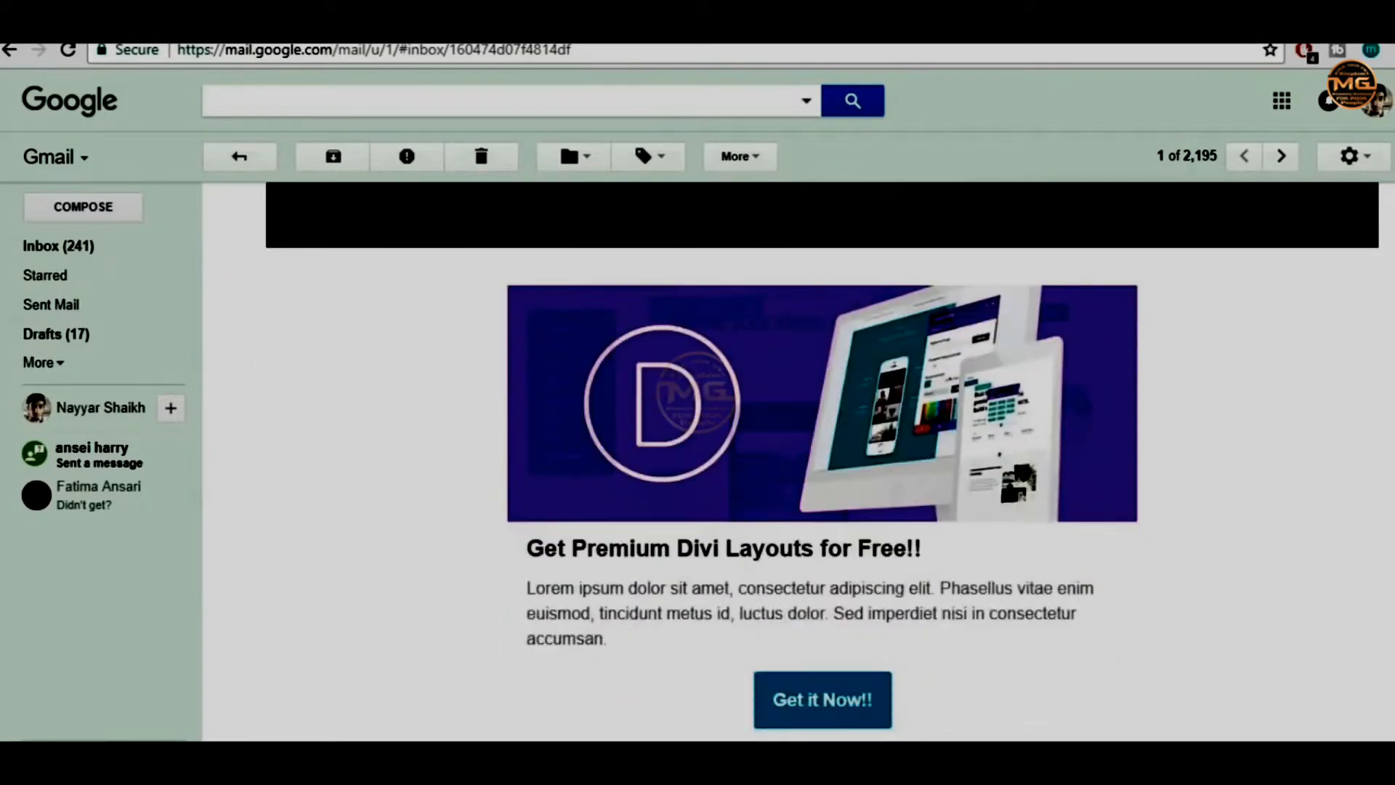
{"action": "scroll", "coordinate": [971, 538], "scroll_direction": "down", "scroll_amount": 1}
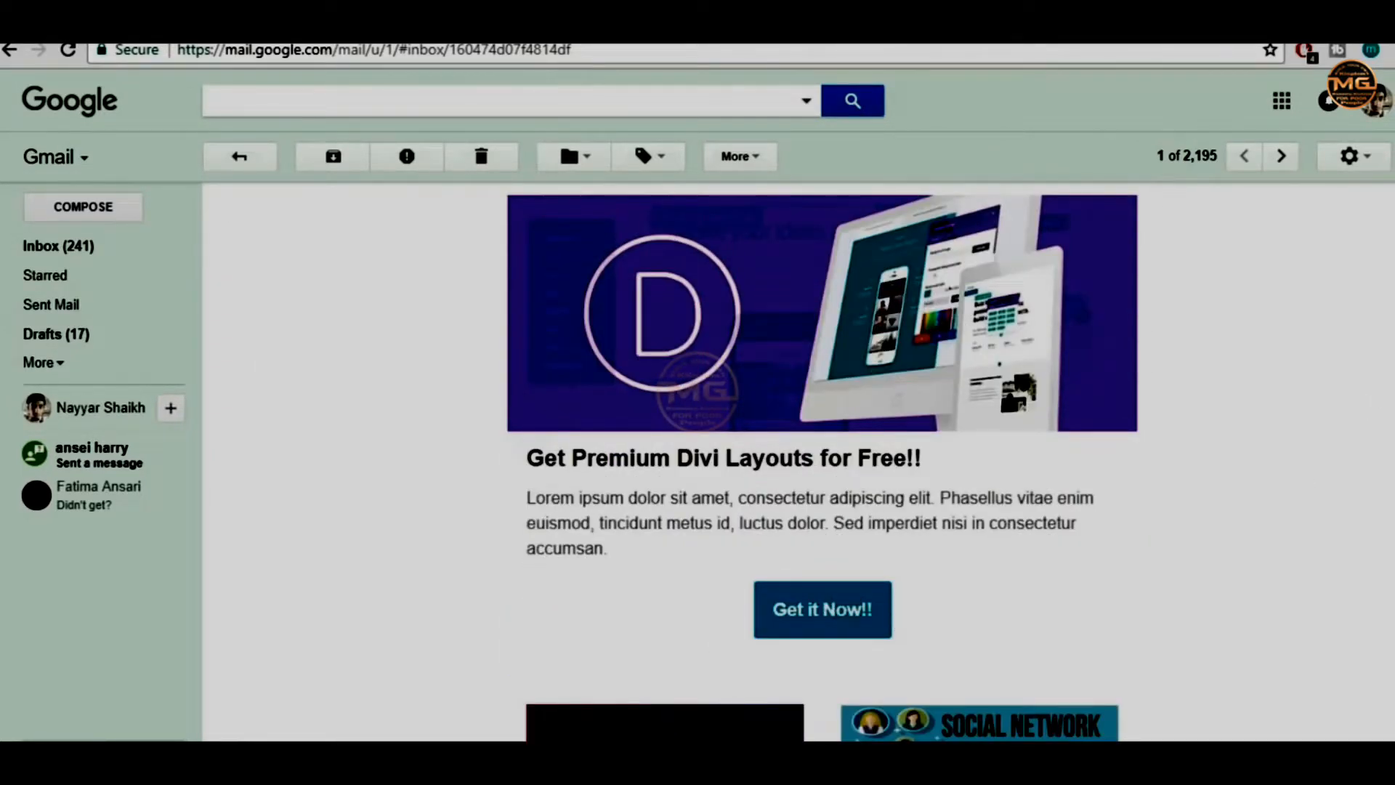
{"action": "scroll", "coordinate": [821, 462], "scroll_direction": "down", "scroll_amount": 10}
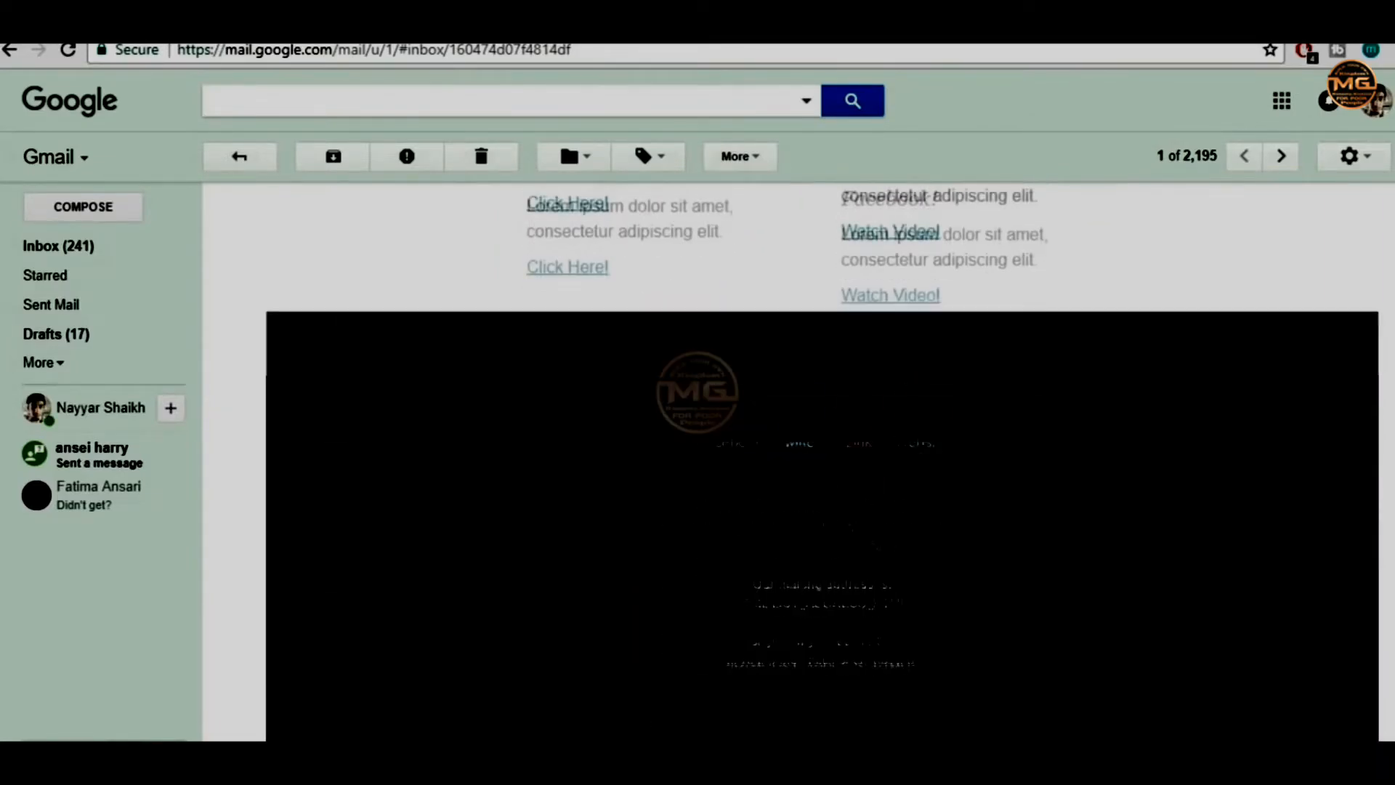
{"action": "scroll", "coordinate": [924, 506], "scroll_direction": "down", "scroll_amount": 1}
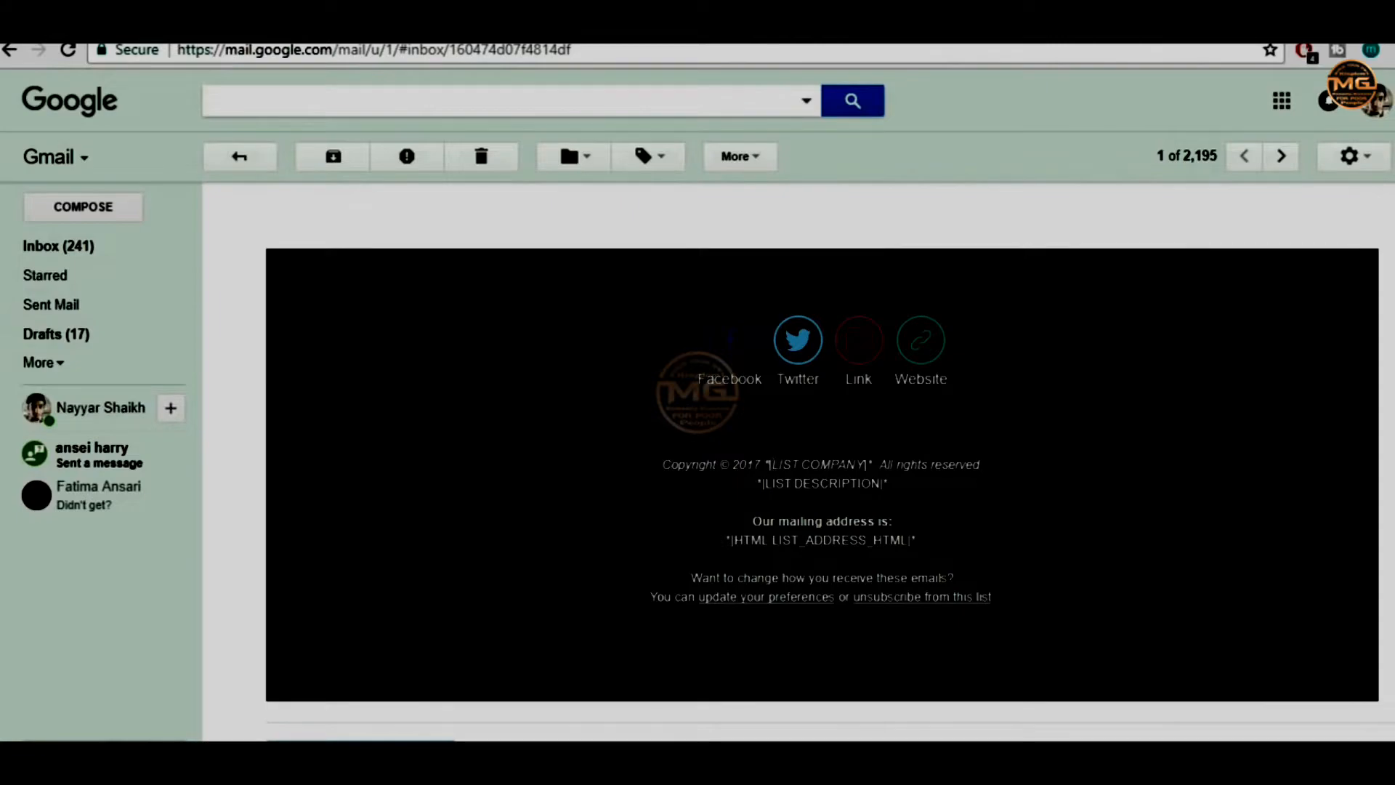
Check the footer's LIST COMPANY placeholder, then return to MailChimp's Save Template dialog
{"action": "left_click_drag", "start_coordinate": [768, 465], "coordinate": [847, 465]}
{"action": "left_click", "coordinate": [932, 499]}
{"action": "scroll", "coordinate": [1027, 560], "scroll_direction": "up", "scroll_amount": 20}
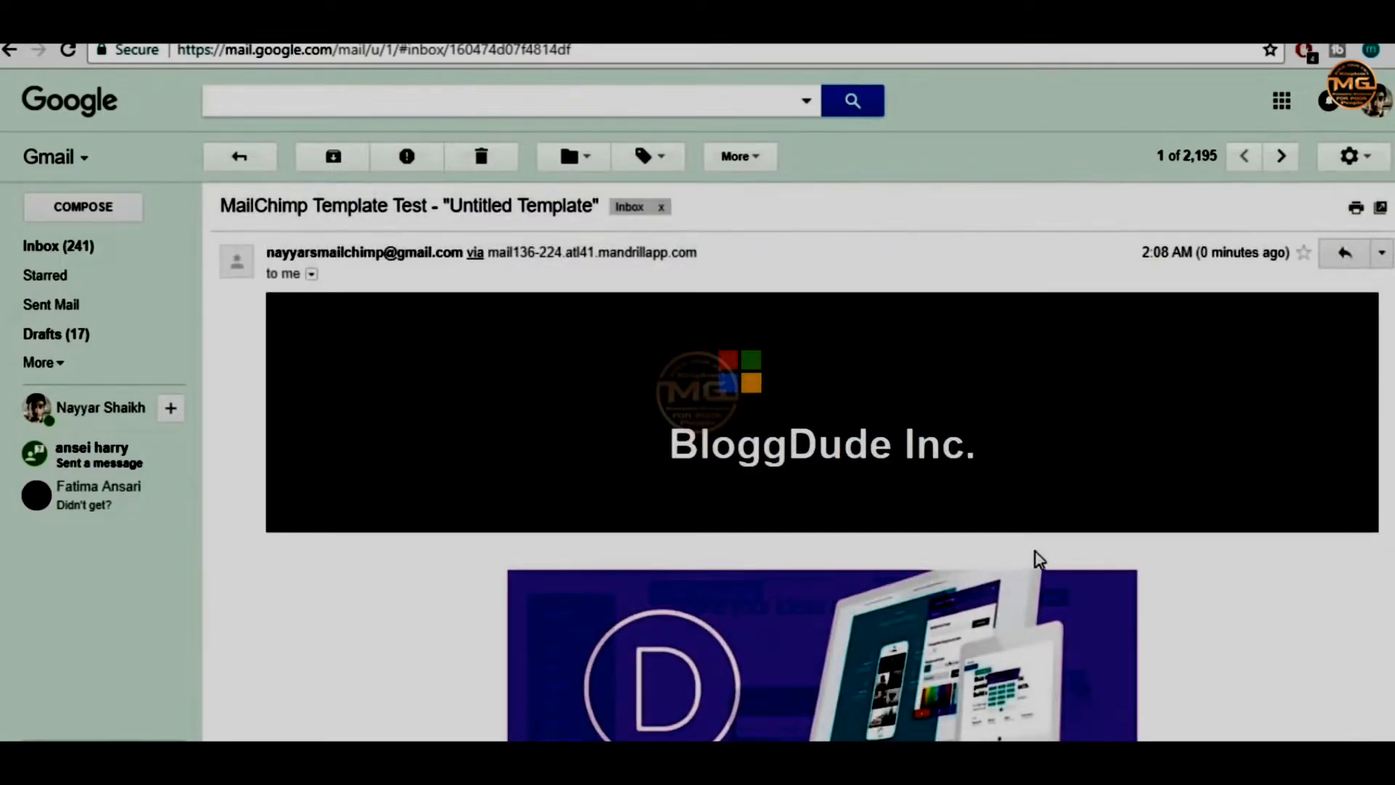
{"action": "scroll", "coordinate": [1037, 560], "scroll_direction": "down", "scroll_amount": 6}
{"action": "scroll", "coordinate": [1037, 560], "scroll_direction": "up", "scroll_amount": 1}
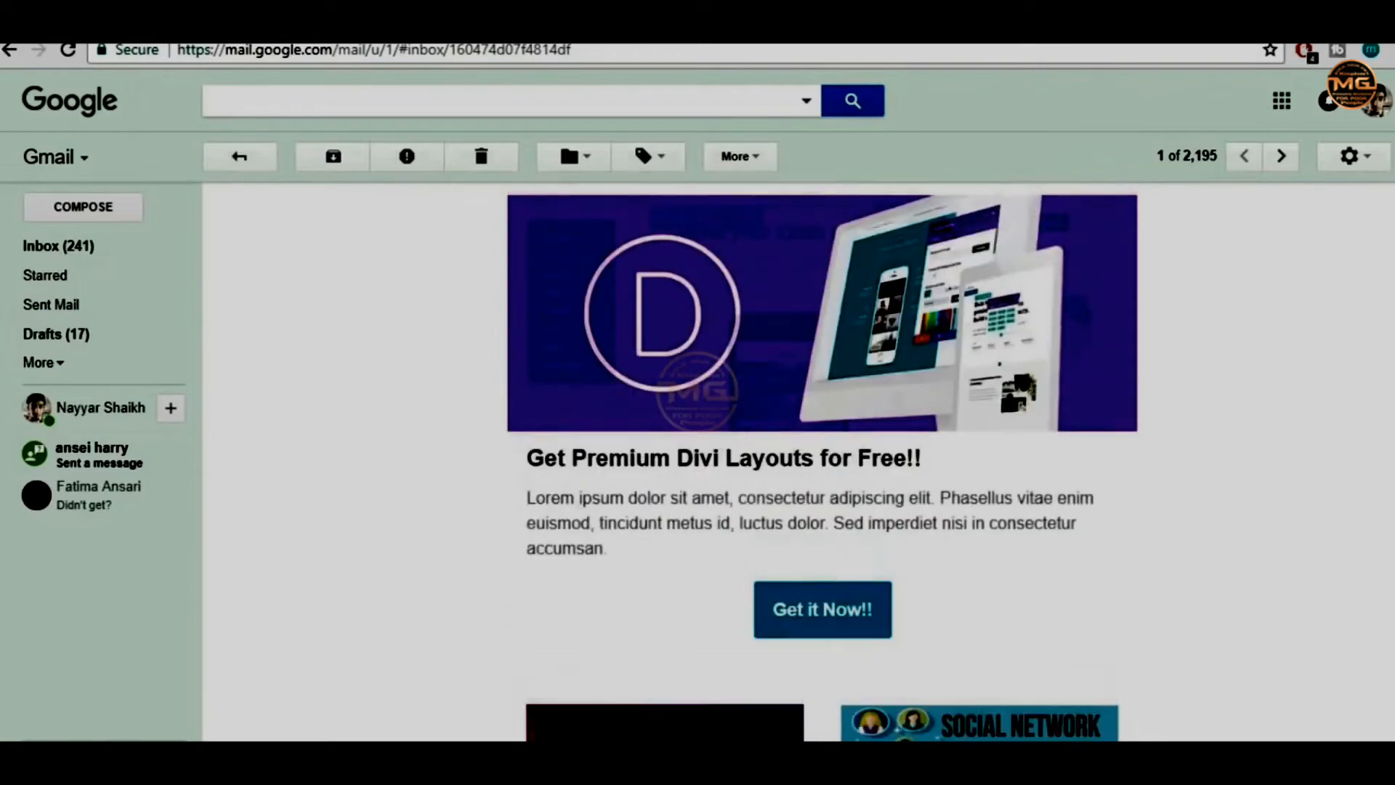
{"action": "scroll", "coordinate": [803, 465], "scroll_direction": "up", "scroll_amount": 5}
{"action": "scroll", "coordinate": [822, 462], "scroll_direction": "down", "scroll_amount": 15}
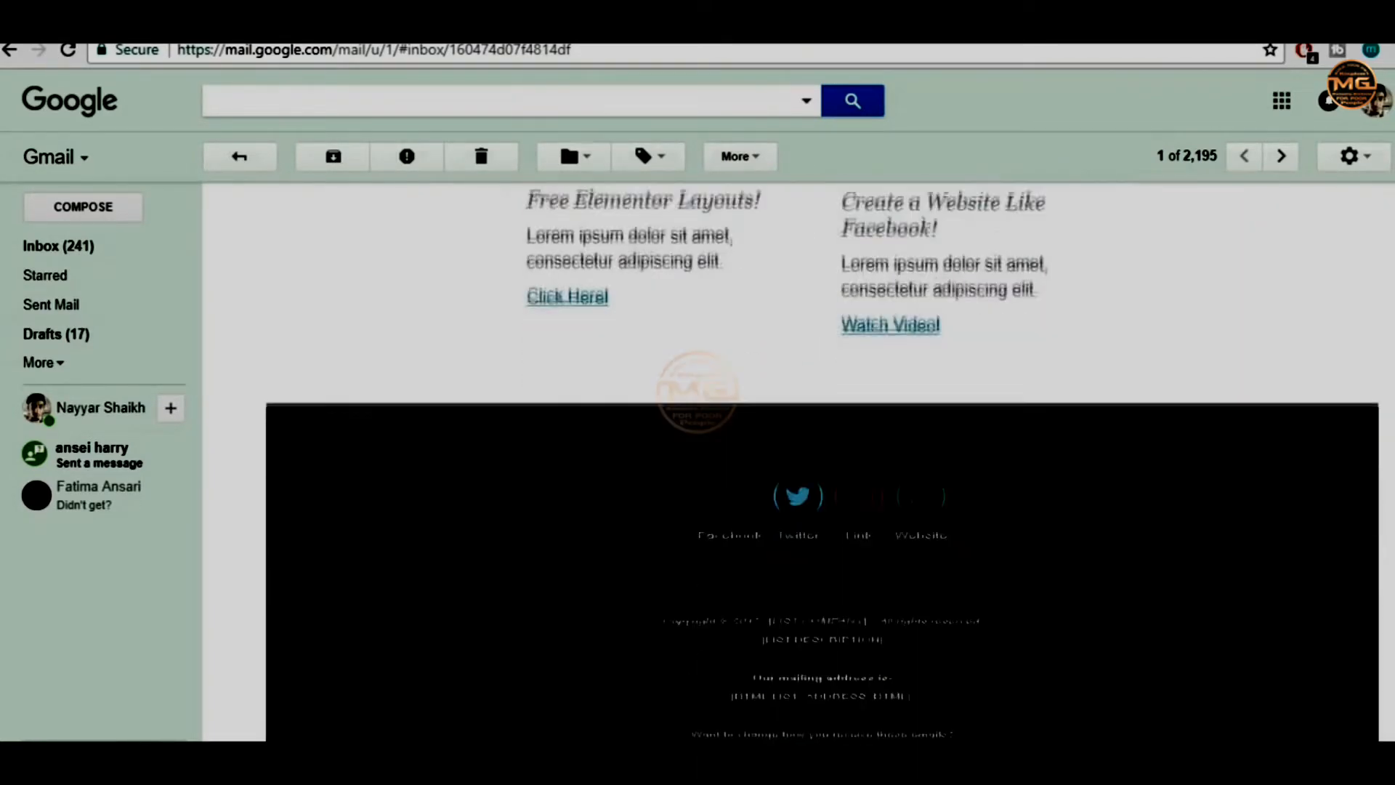
{"action": "left_click_drag", "start_coordinate": [1391, 566], "coordinate": [1380, 262]}
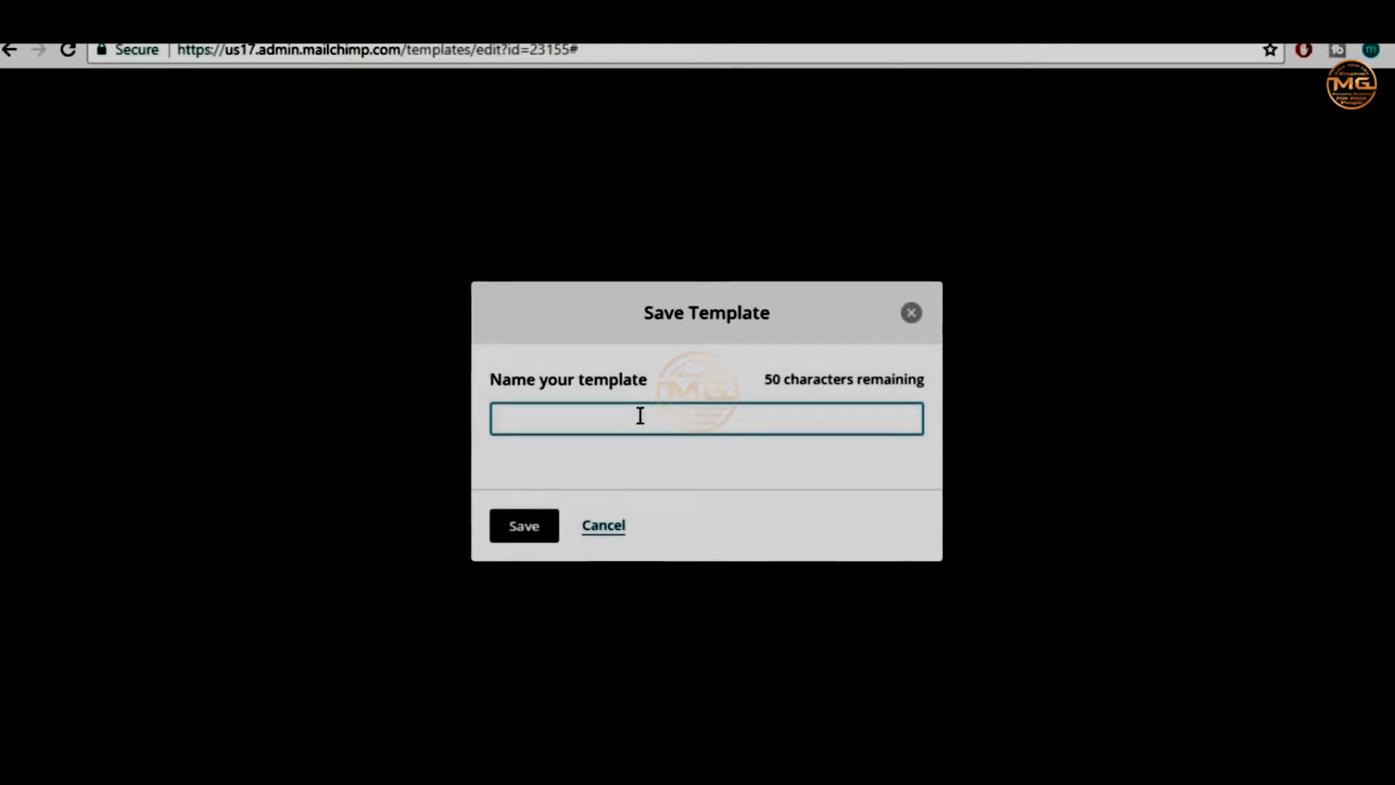
Name the template 'Real Template' and save it
{"action": "key", "text": "BackSpace"}
{"action": "type", "text": "Real "}
{"action": "type", "text": "RT"}
{"action": "key", "text": "BackSpace"}
{"action": "key", "text": "BackSpace"}
{"action": "type", "text": "Templa"}
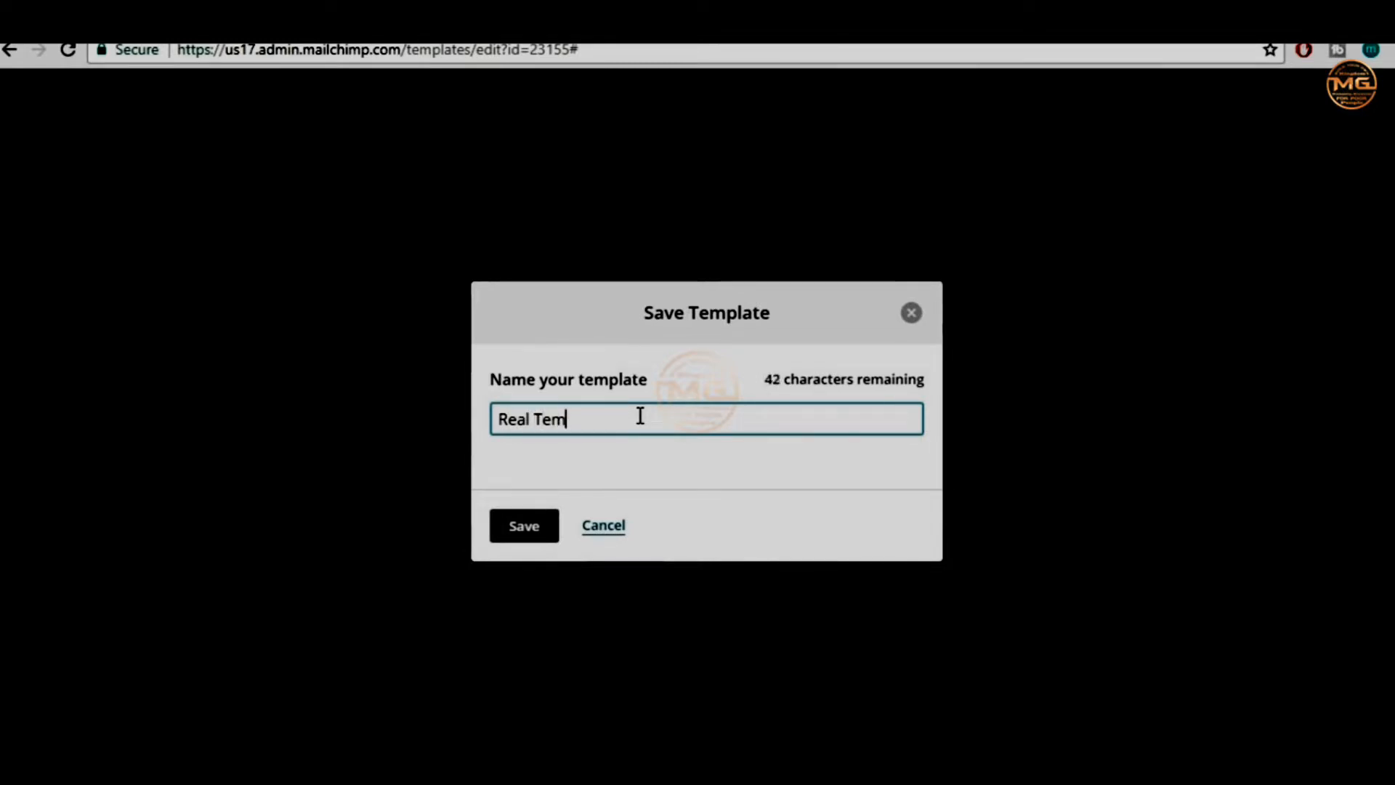
{"action": "type", "text": "te"}
{"action": "left_click", "coordinate": [508, 542]}
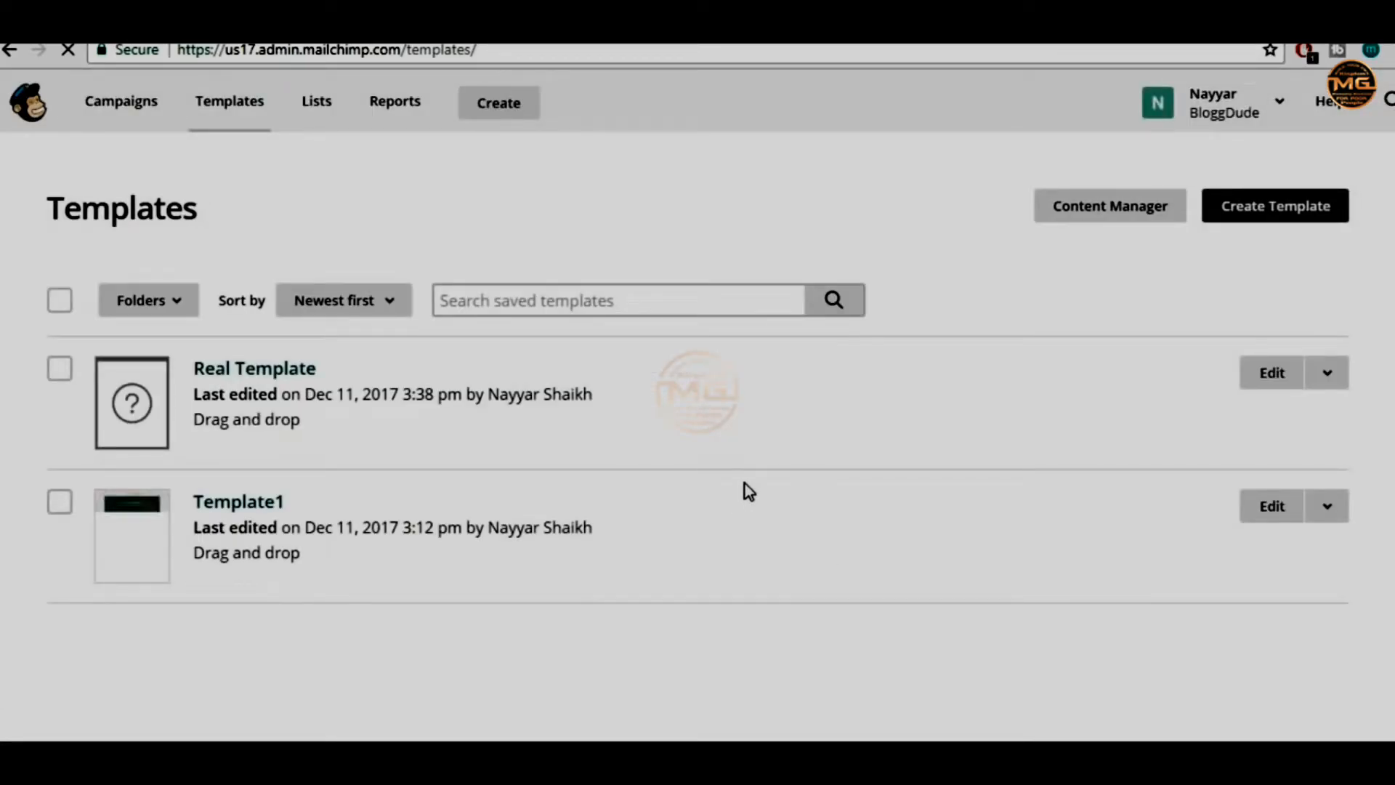
Delete Template1 after confirming with the word DELETE, then reload the Templates page
{"action": "left_click", "coordinate": [1327, 508]}
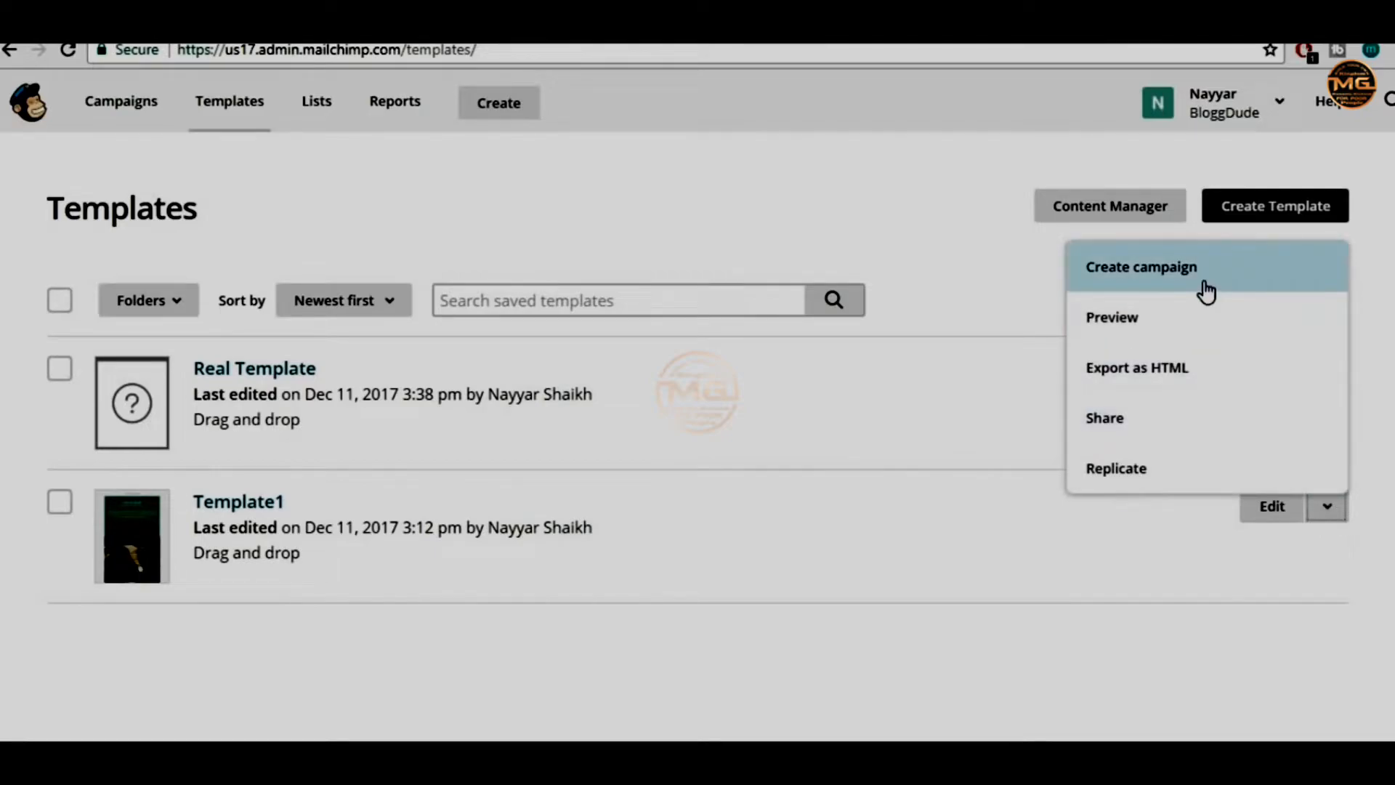
{"action": "left_click", "coordinate": [60, 505]}
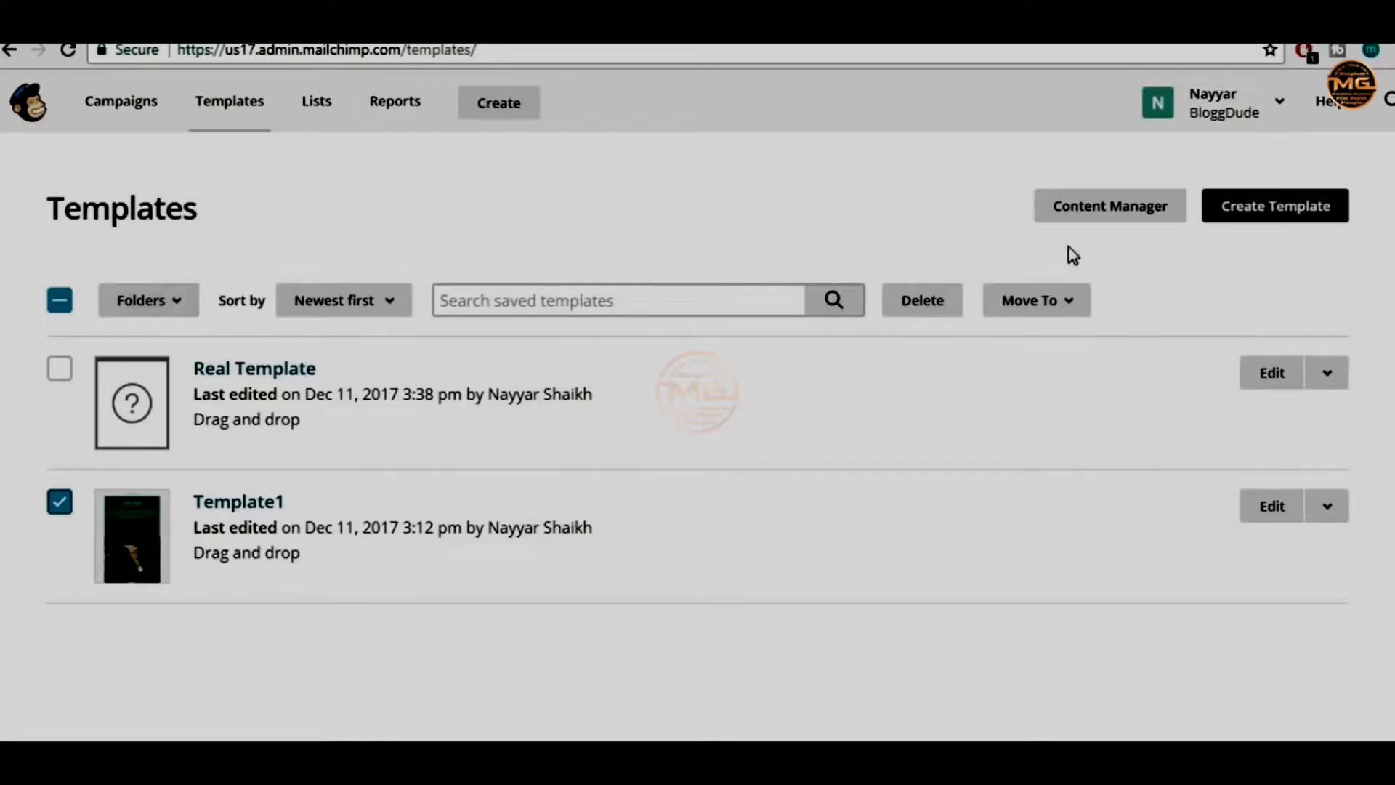
{"action": "left_click", "coordinate": [949, 311]}
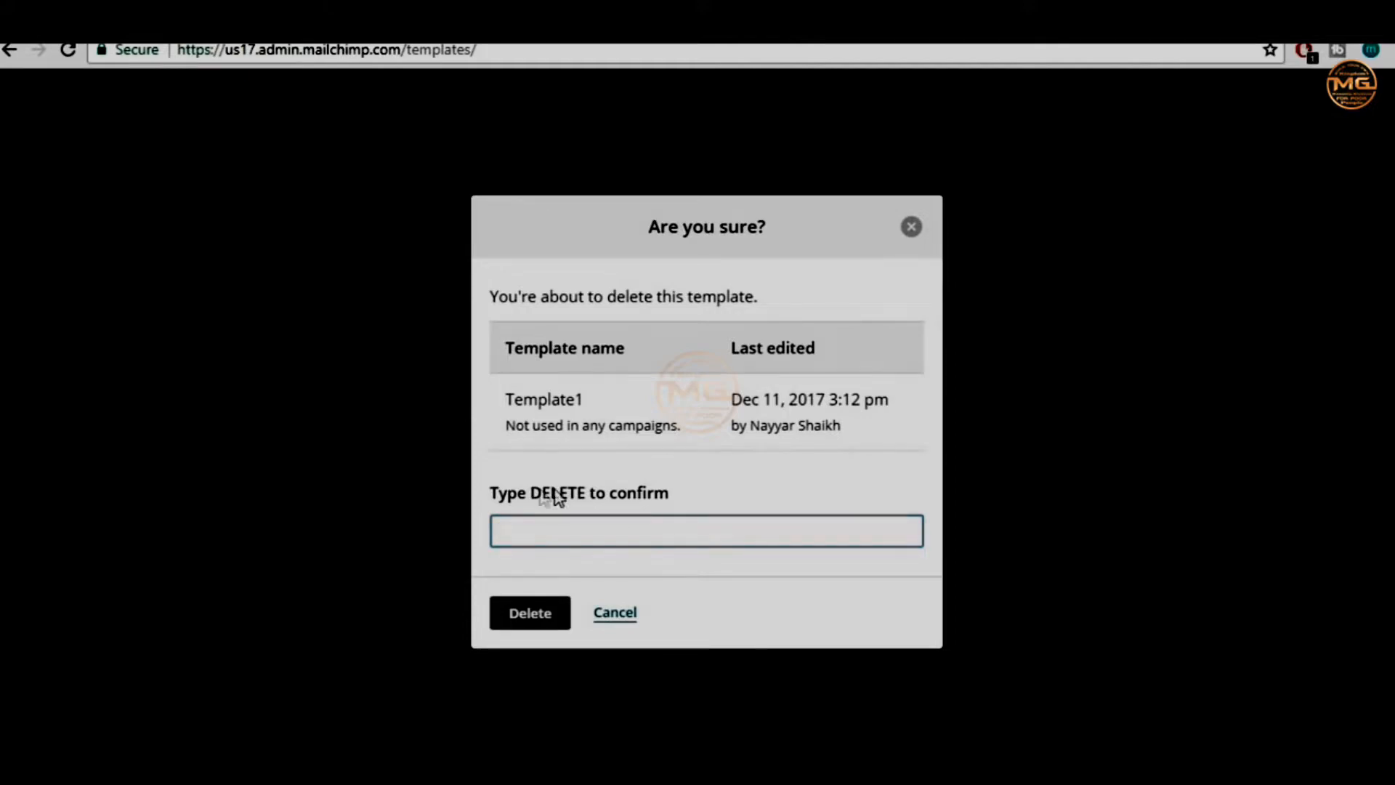
{"action": "left_click", "coordinate": [604, 534]}
{"action": "type", "text": "DLETE"}
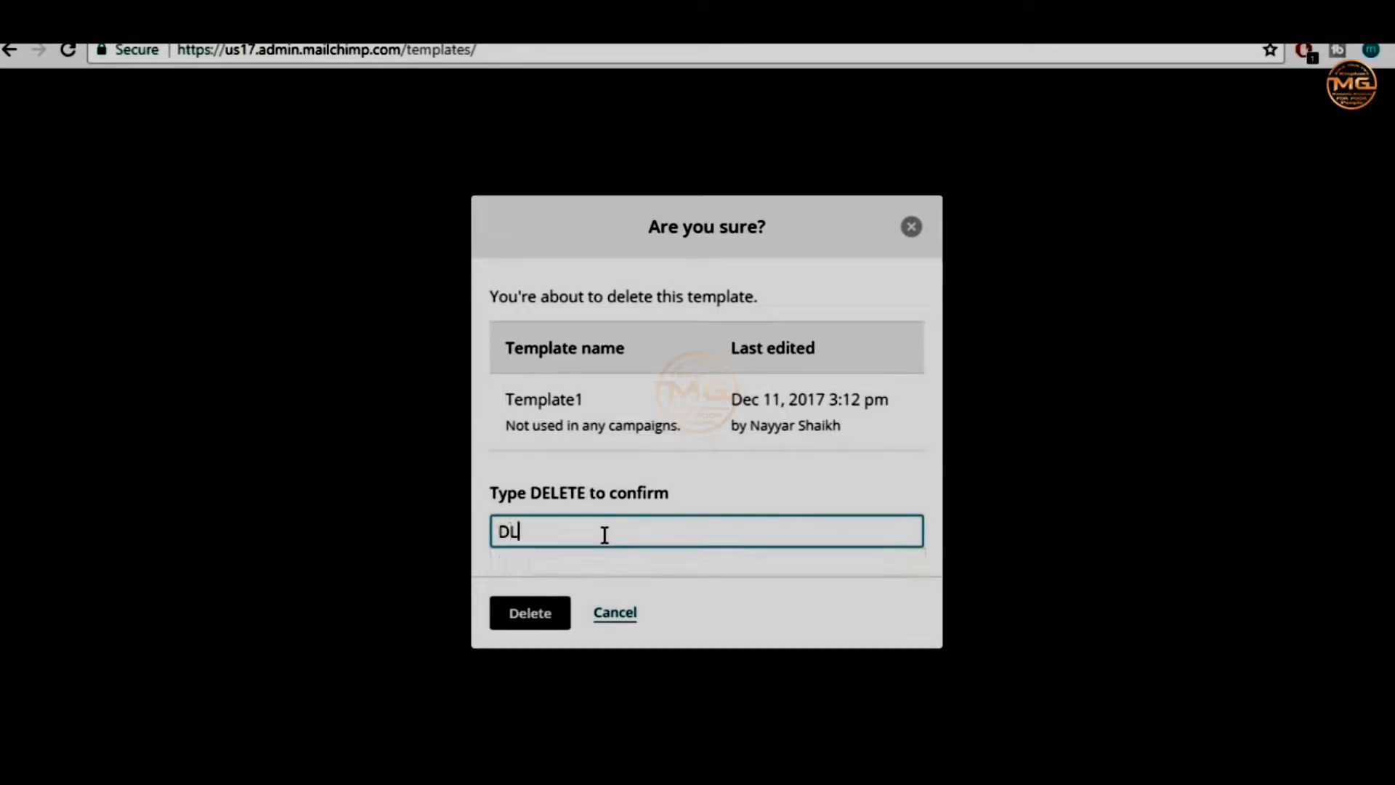
{"action": "key", "text": "Left"}
{"action": "key", "text": "Left"}
{"action": "key", "text": "Left"}
{"action": "key", "text": "Left"}
{"action": "type", "text": "E"}
{"action": "left_click", "coordinate": [564, 615]}
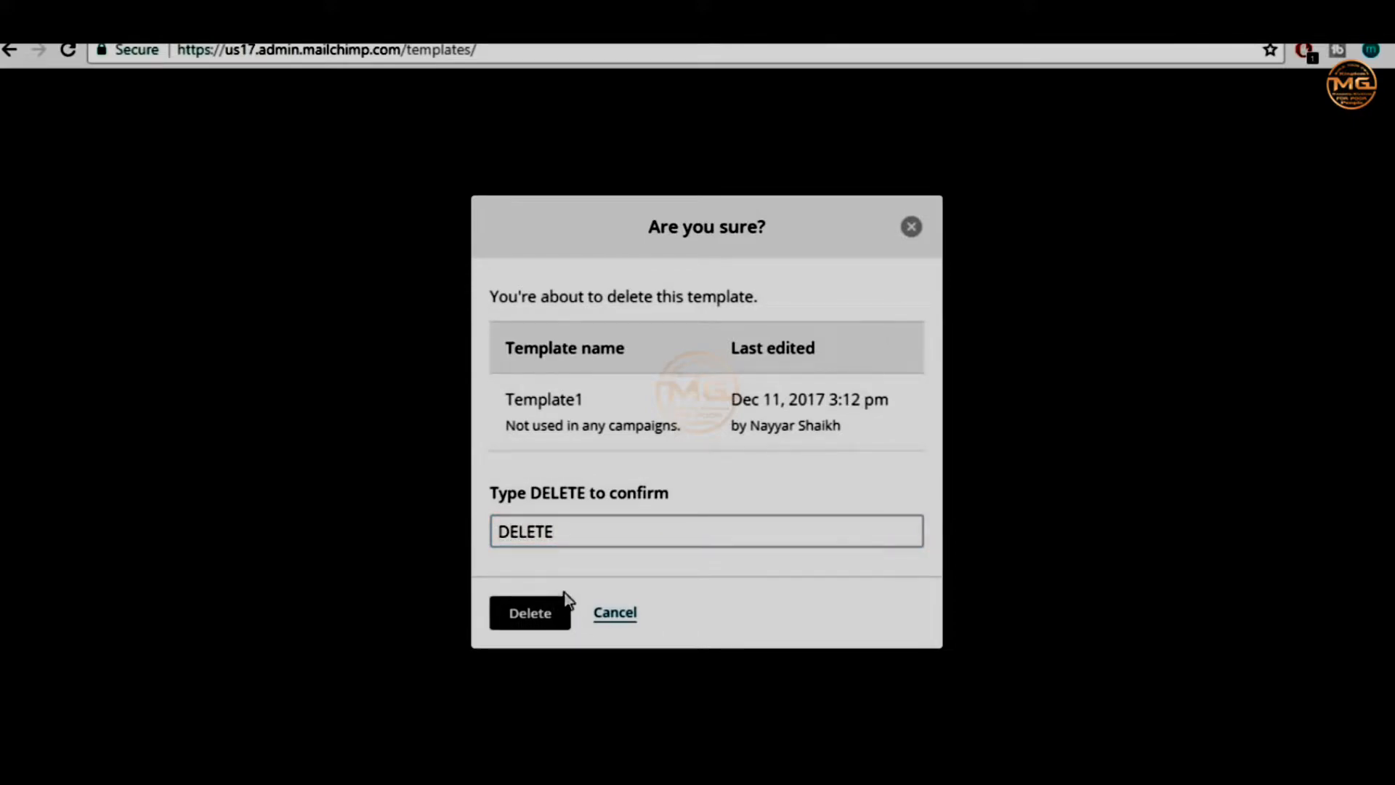
{"action": "left_click", "coordinate": [534, 623]}
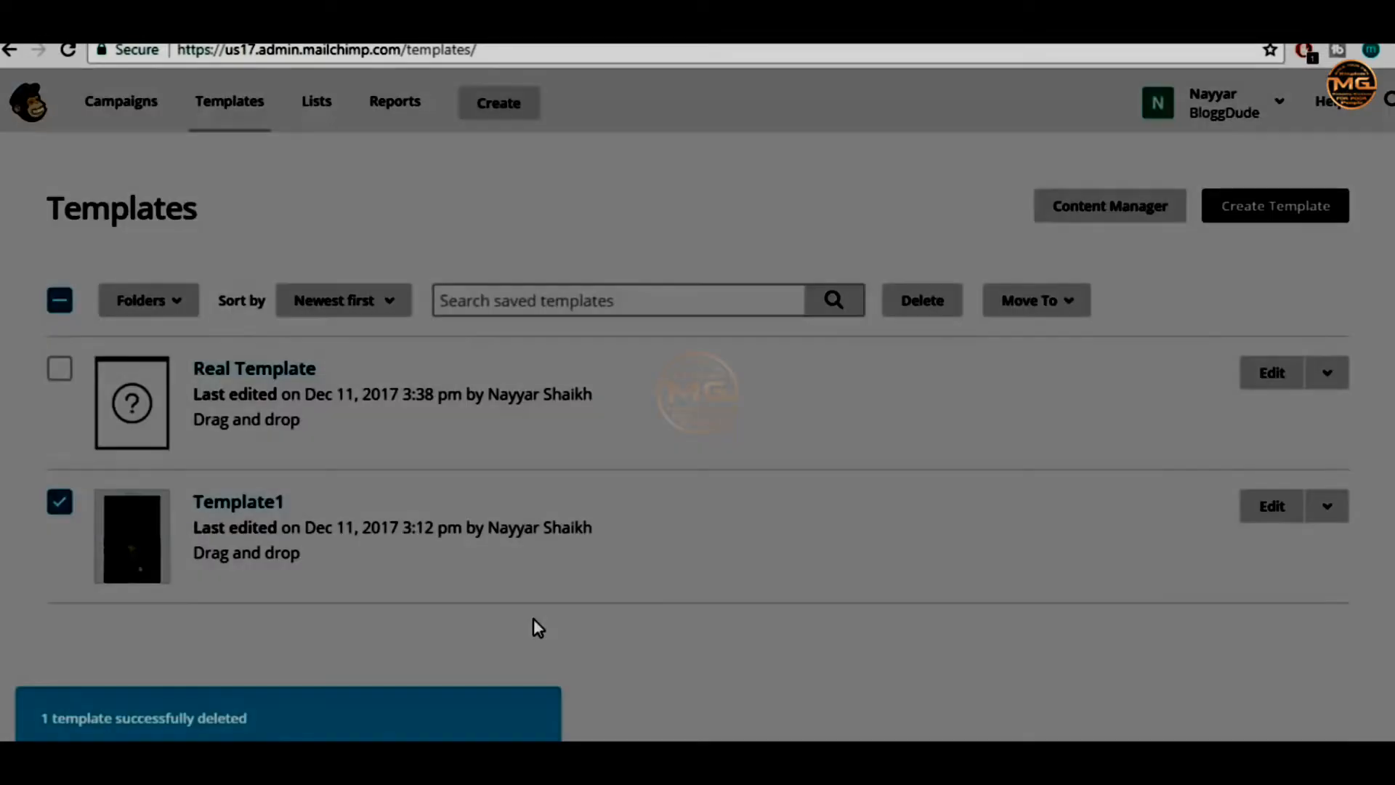
{"action": "left_click", "coordinate": [64, 49]}
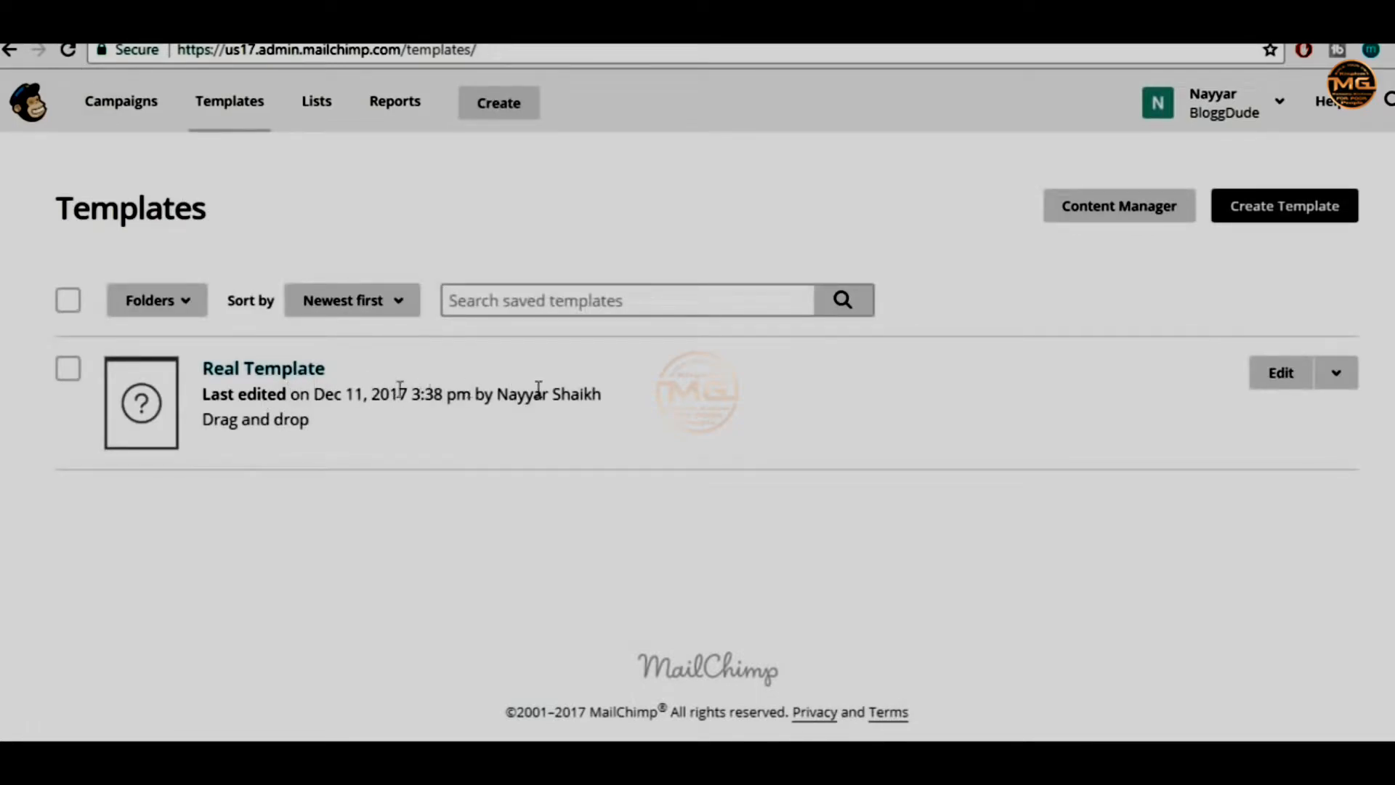
From Lists, choose Create List and pick a new list rather than groups
{"action": "left_click", "coordinate": [305, 122]}
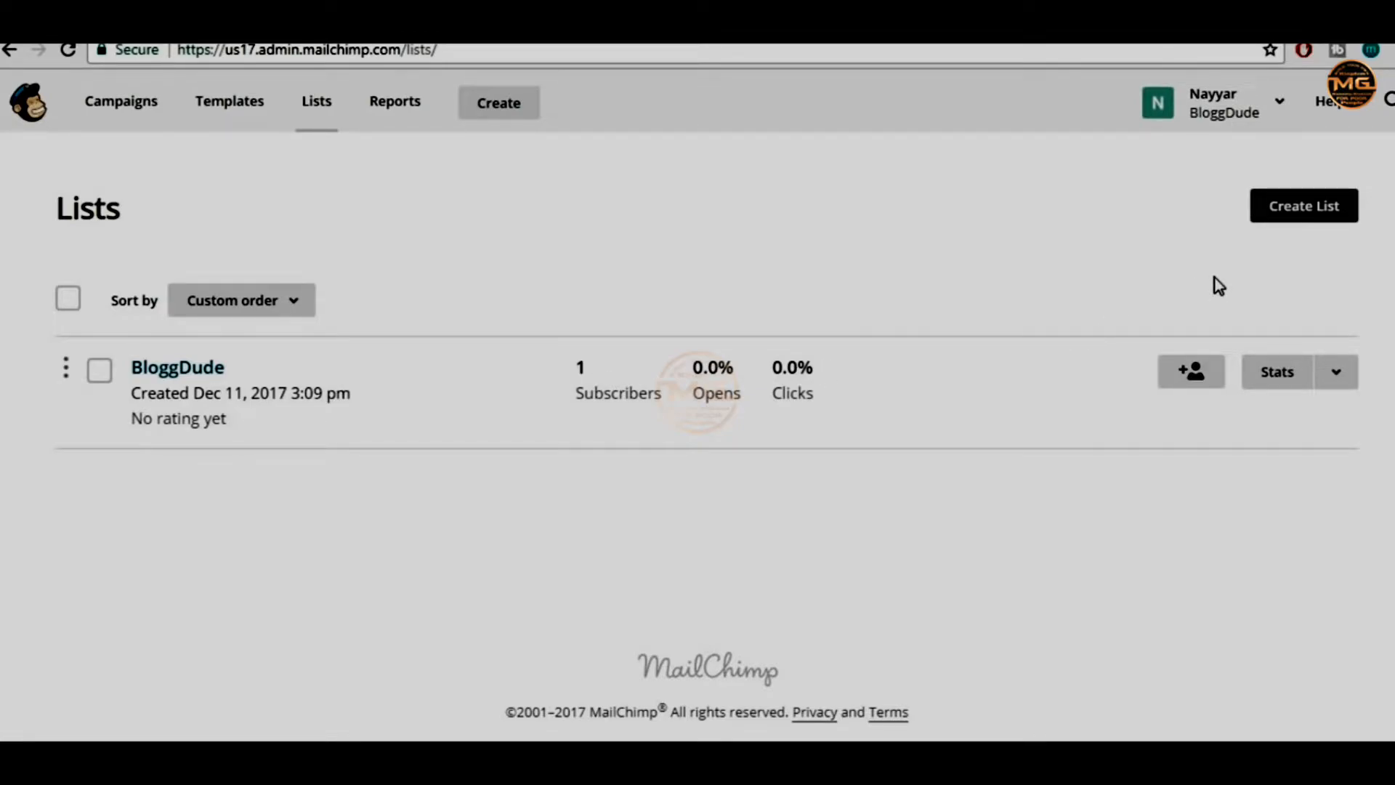
{"action": "left_click", "coordinate": [1292, 218]}
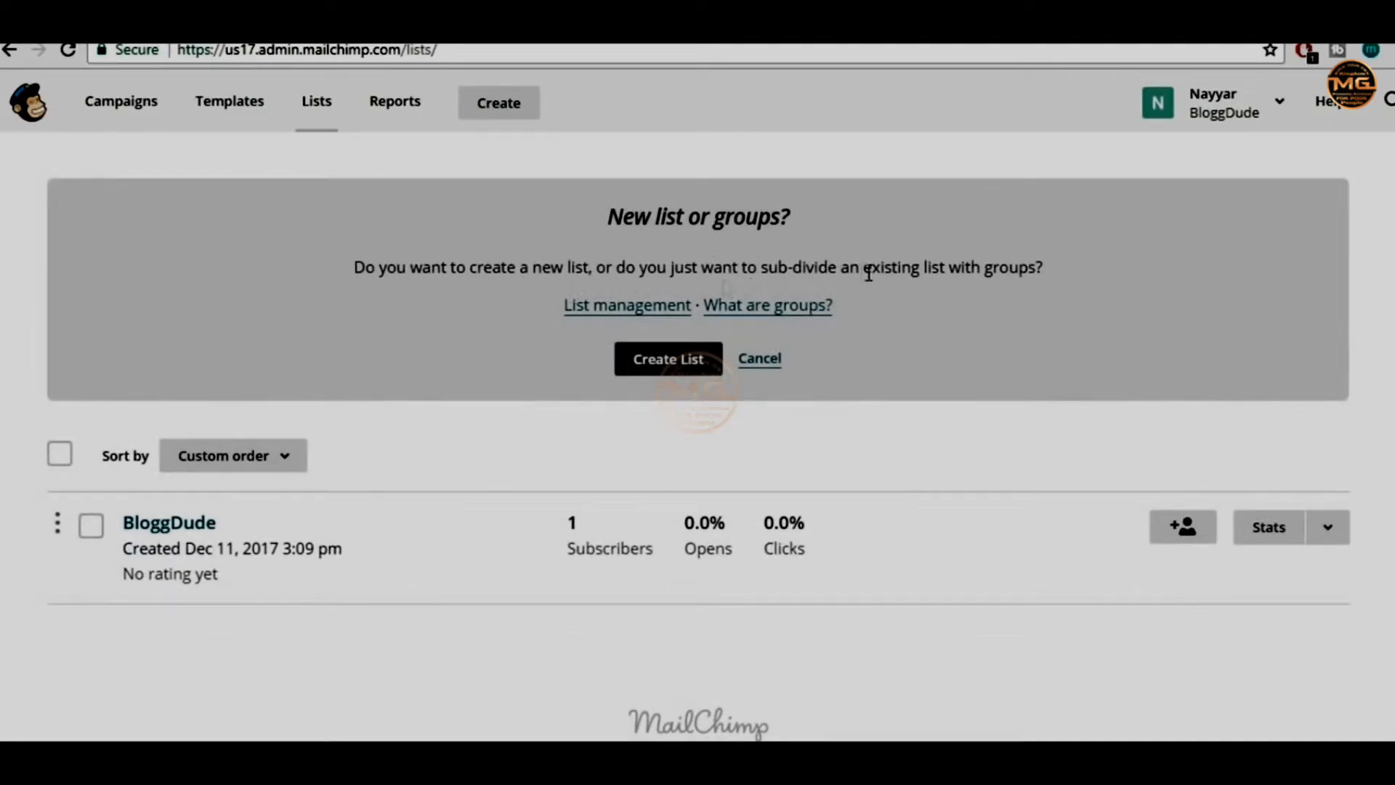
{"action": "left_click", "coordinate": [680, 370]}
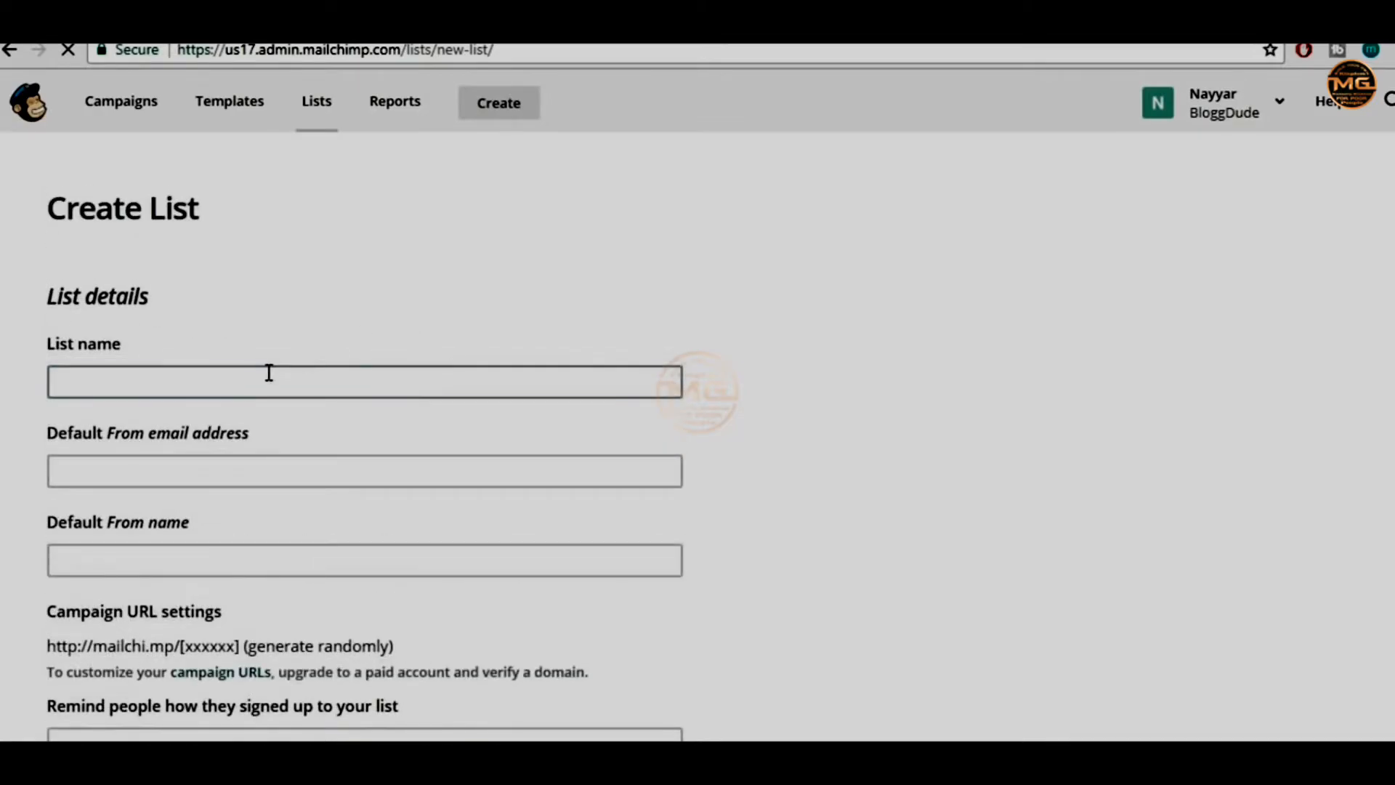
Name the new list 'BloggDude Company Newsletter'
{"action": "left_click", "coordinate": [267, 373]}
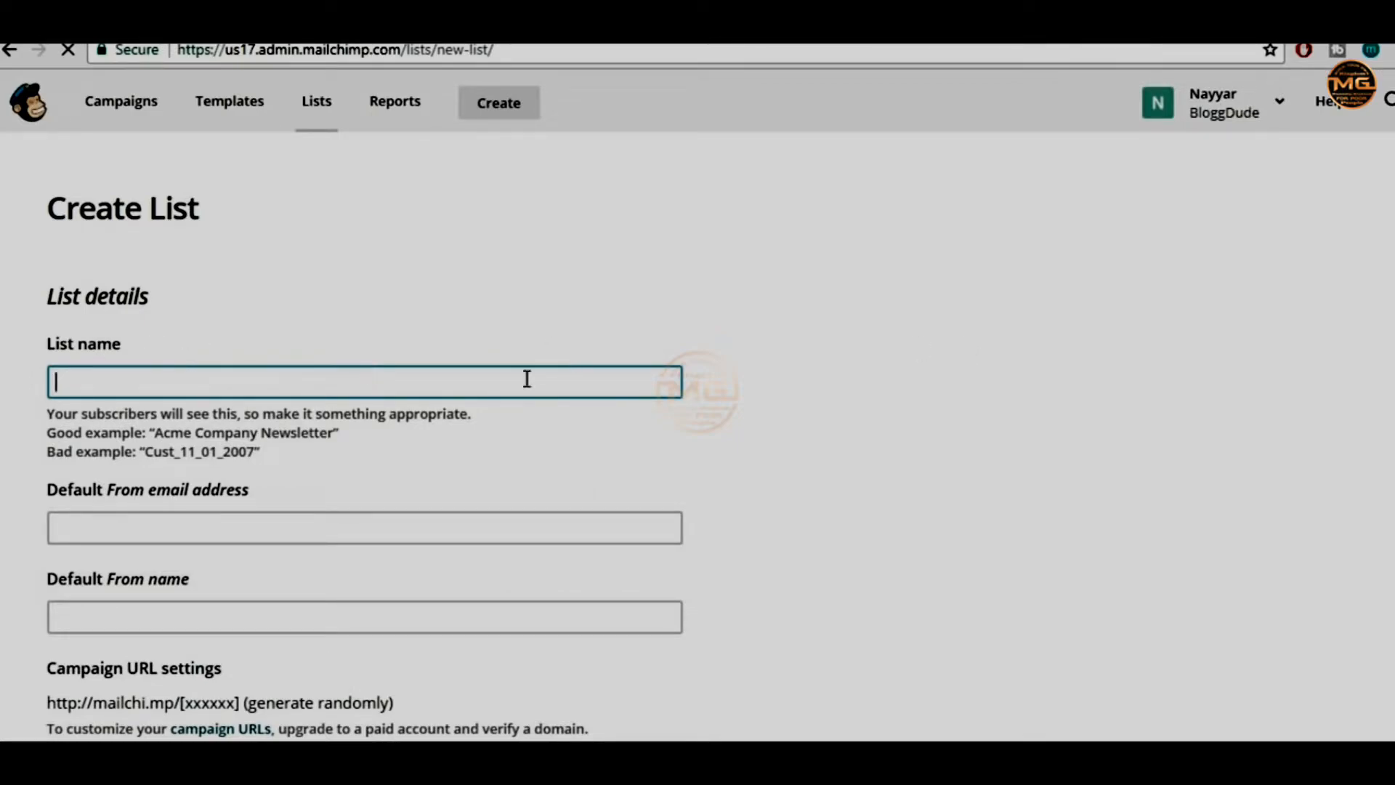
{"action": "left_click", "coordinate": [50, 423]}
{"action": "left_click", "coordinate": [146, 383]}
{"action": "type", "text": "BloggDude"}
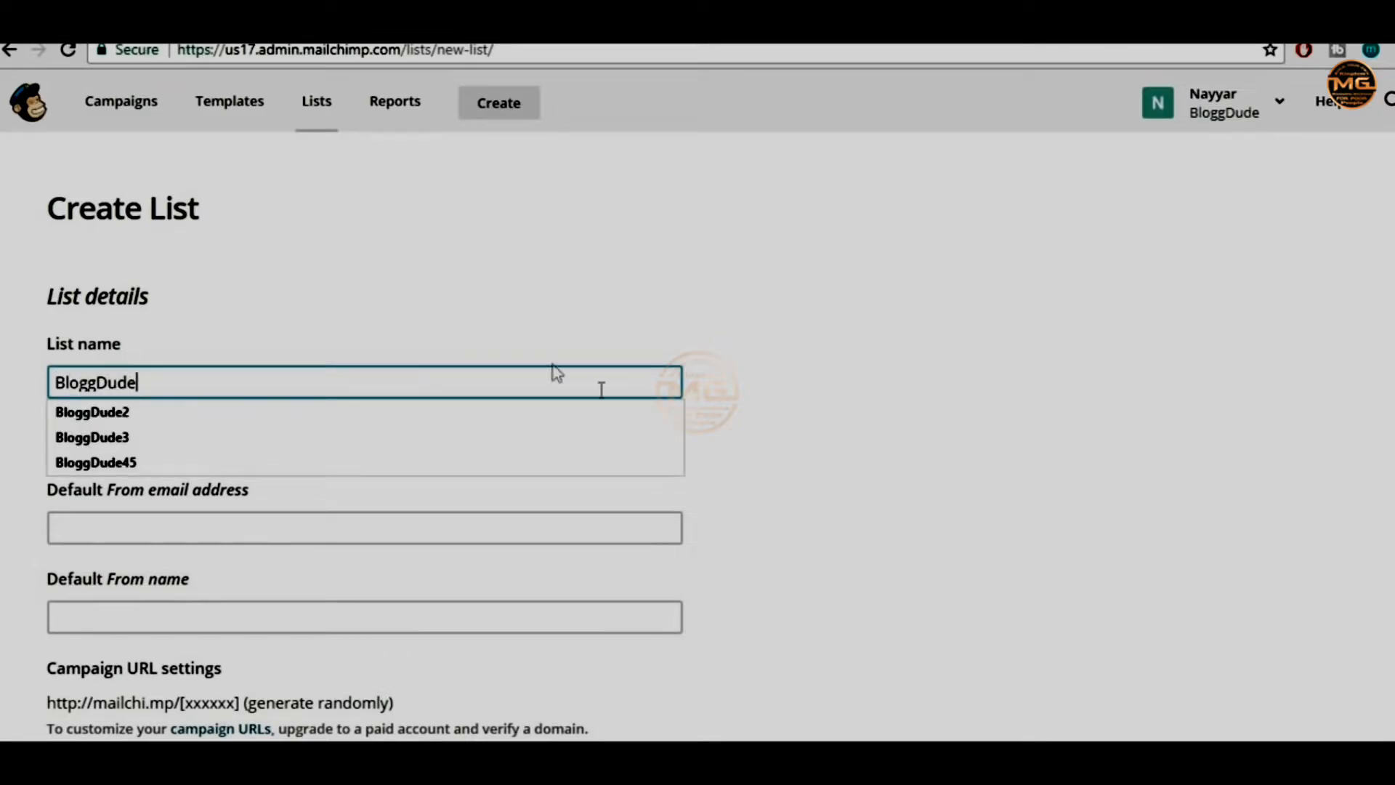
{"action": "type", "text": " Comp"}
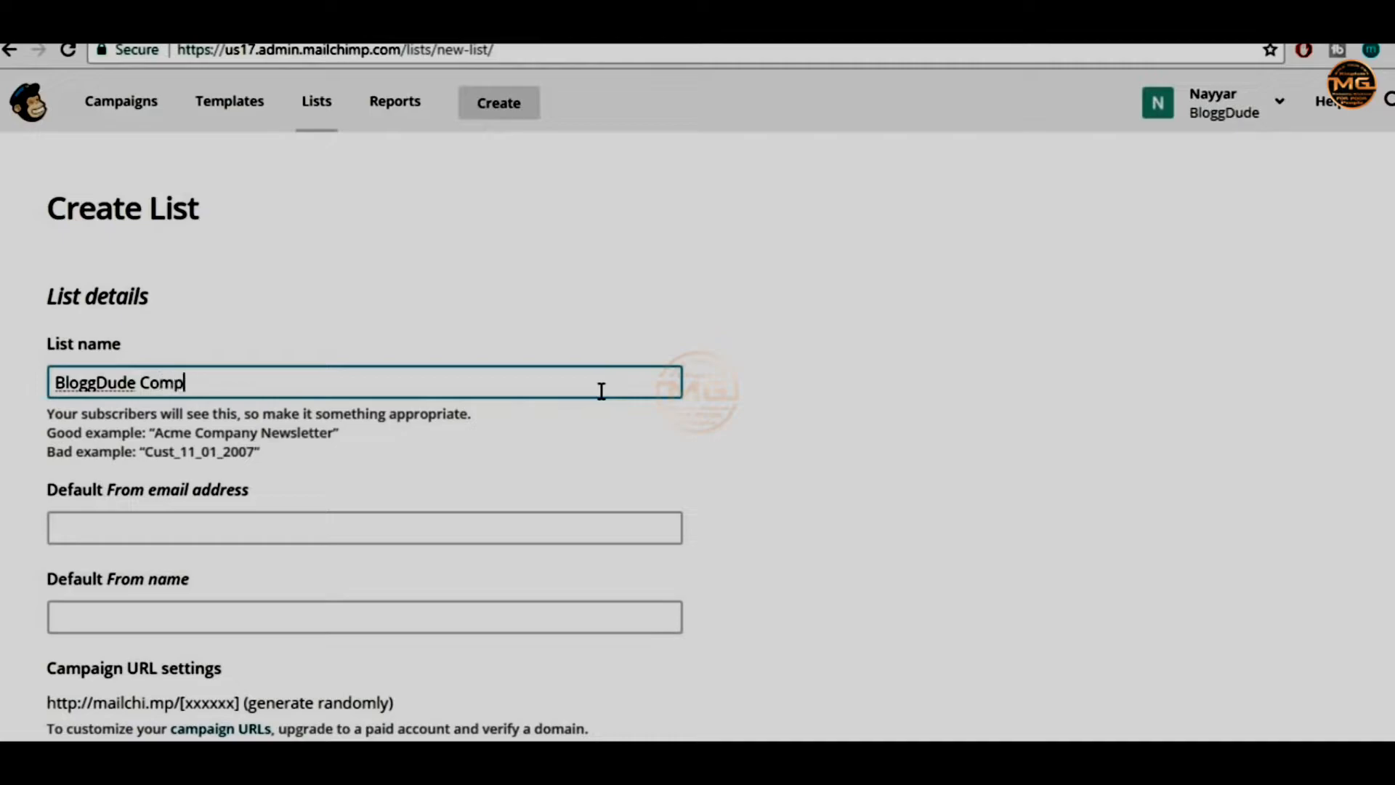
{"action": "type", "text": "nayany Newsletter"}
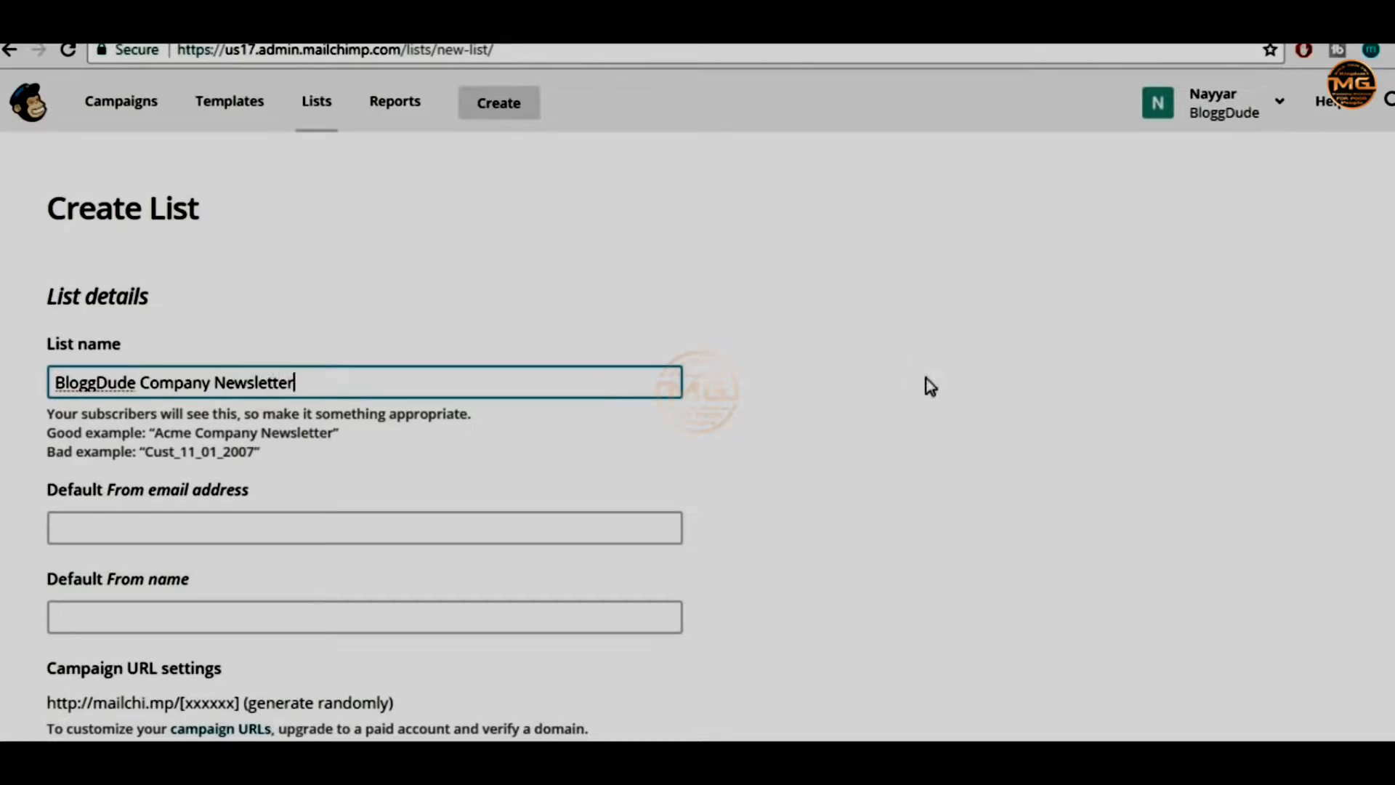
{"action": "left_click", "coordinate": [879, 411]}
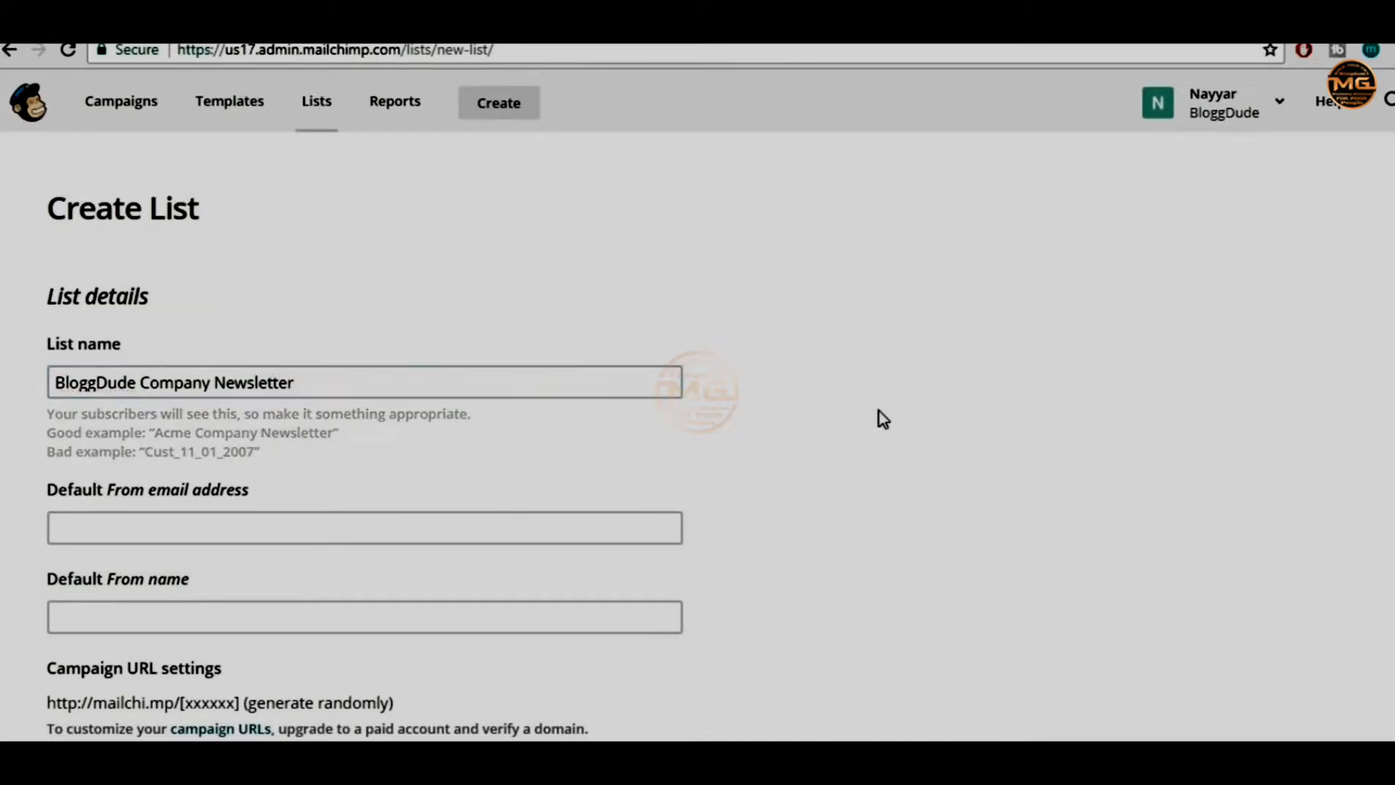
{"action": "scroll", "coordinate": [901, 420], "scroll_direction": "down", "scroll_amount": 3}
Fill the default From email with the suggested sender address, leaving it unchanged
{"action": "left_click", "coordinate": [268, 267]}
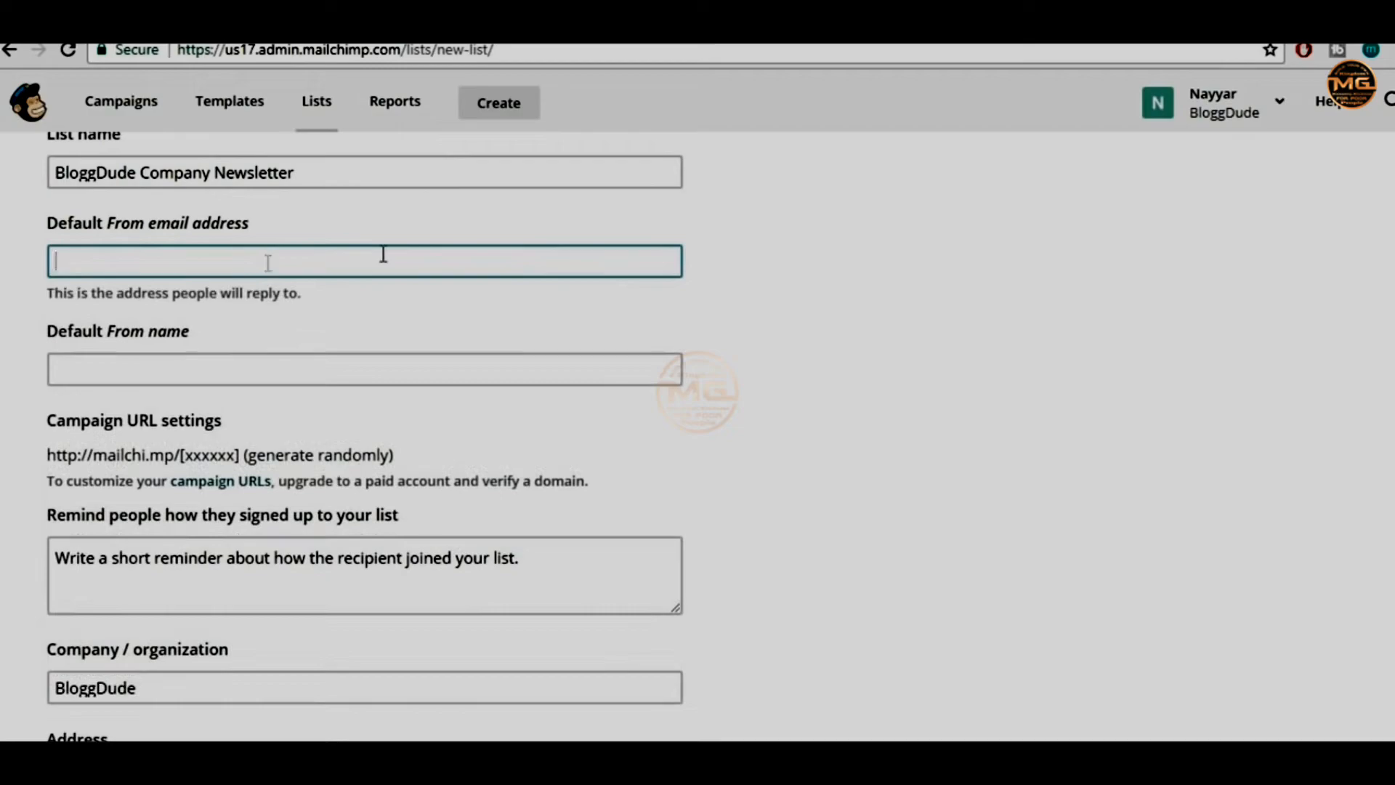
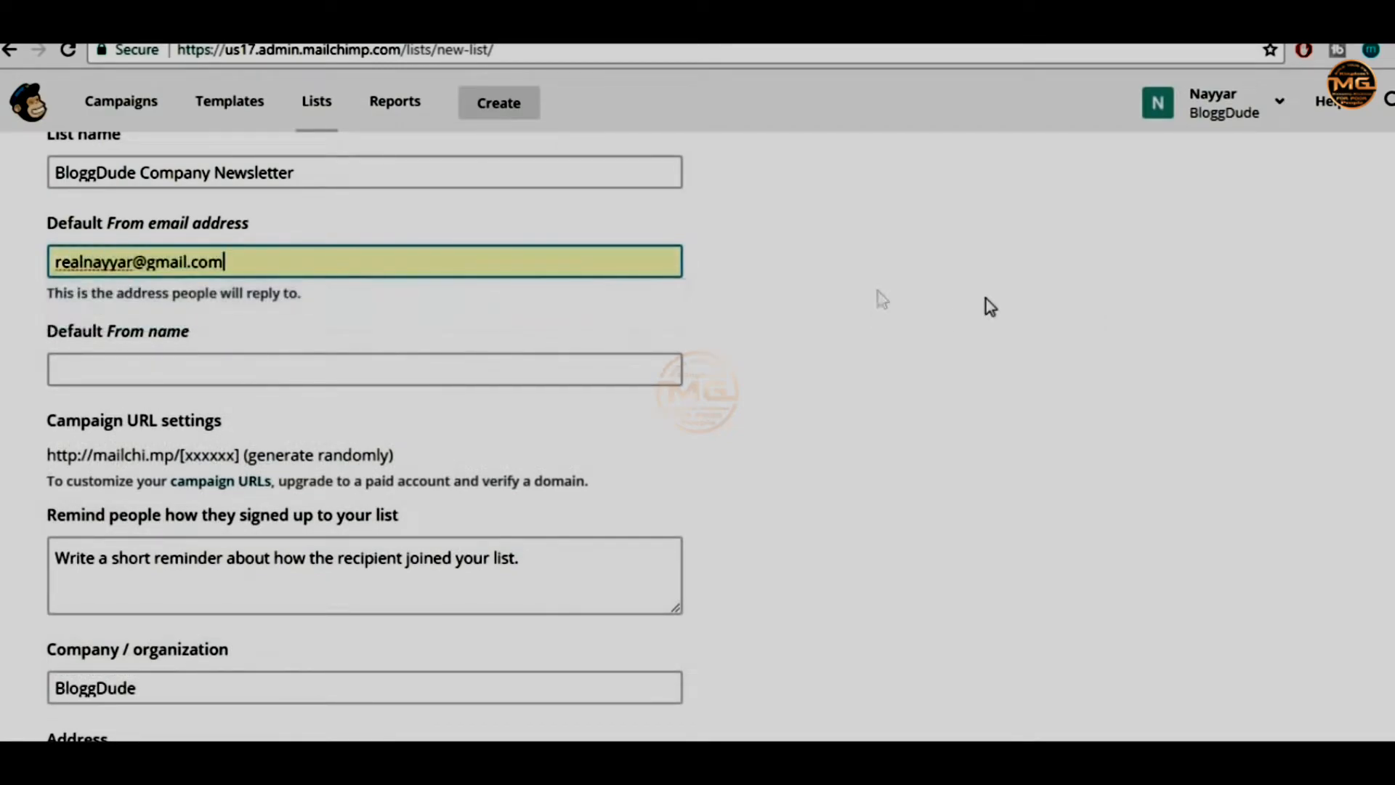
{"action": "left_click", "coordinate": [985, 298]}
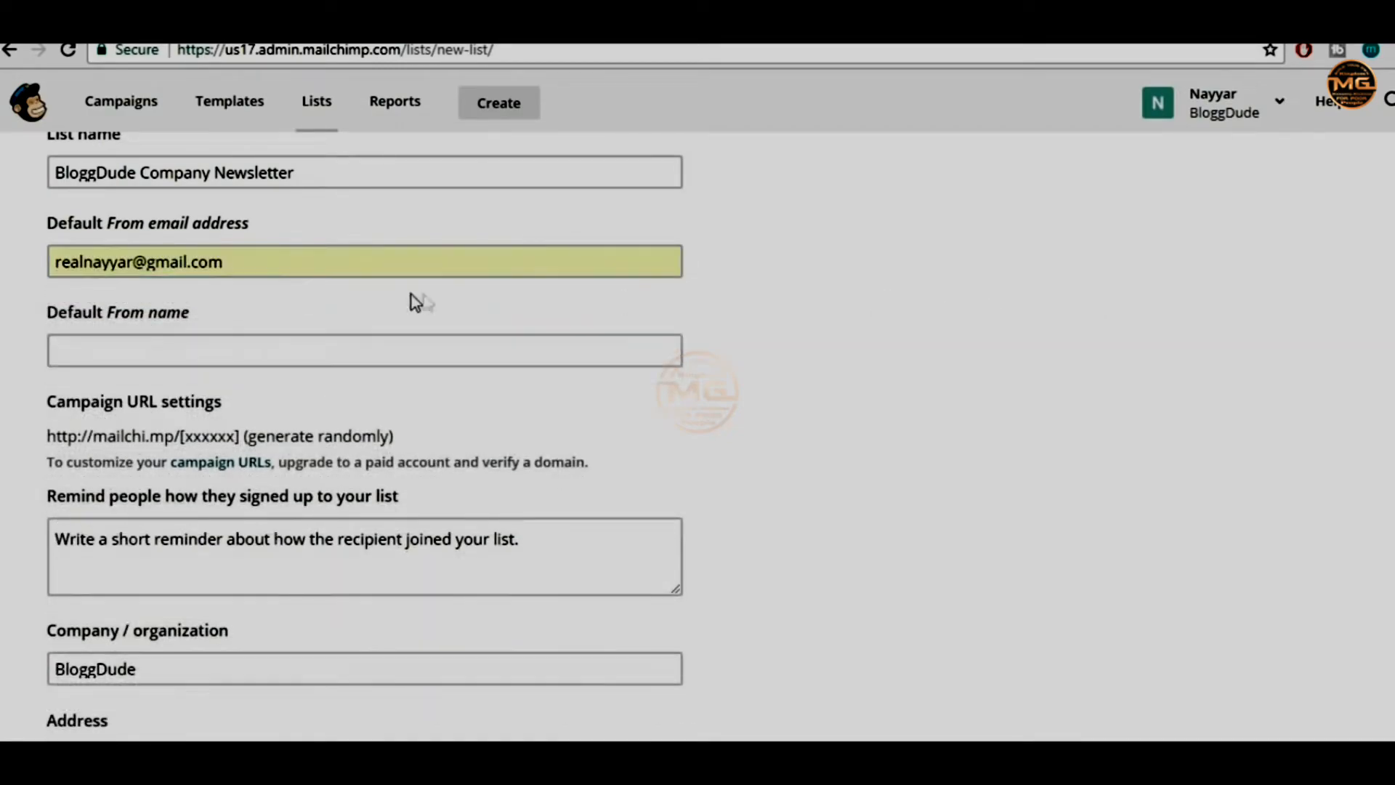
{"action": "left_click", "coordinate": [302, 260]}
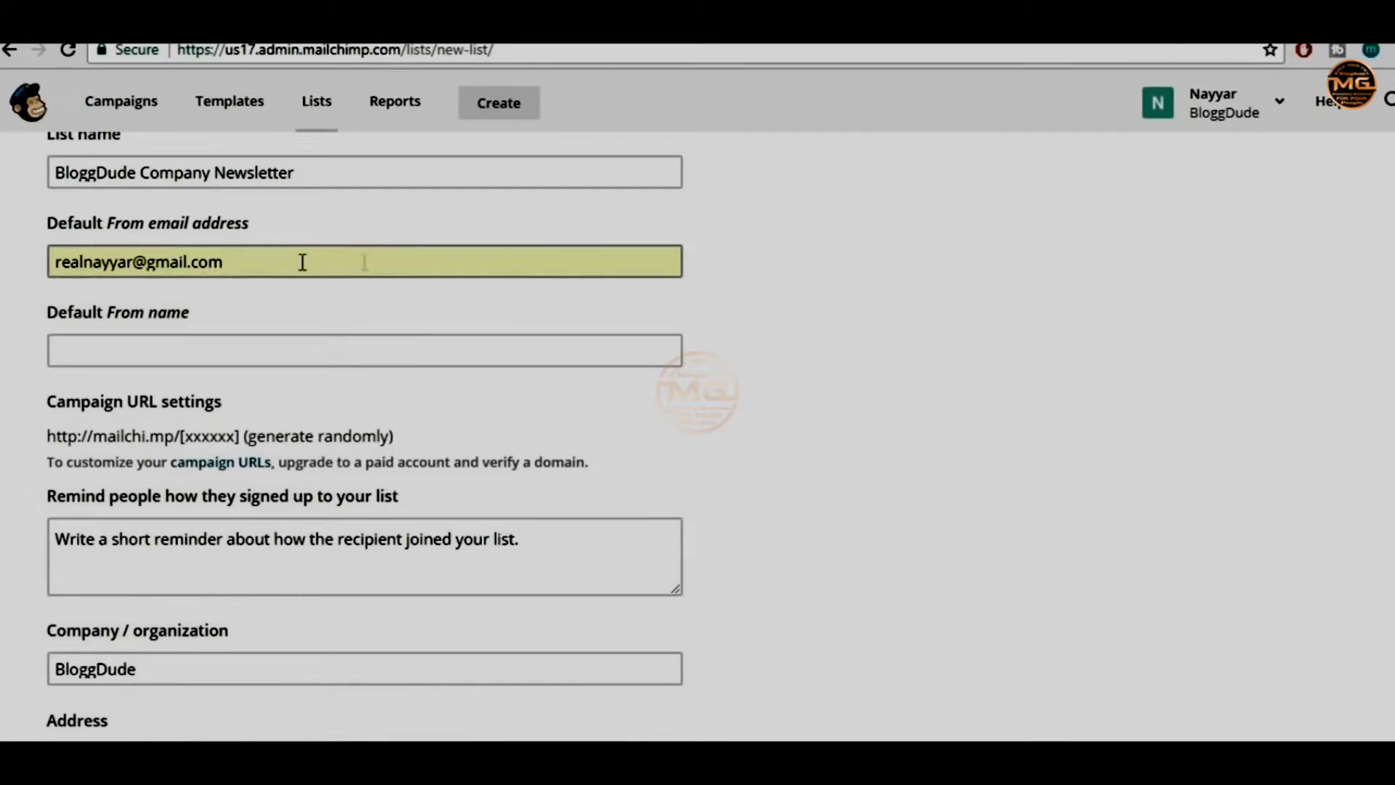
{"action": "left_click", "coordinate": [940, 294]}
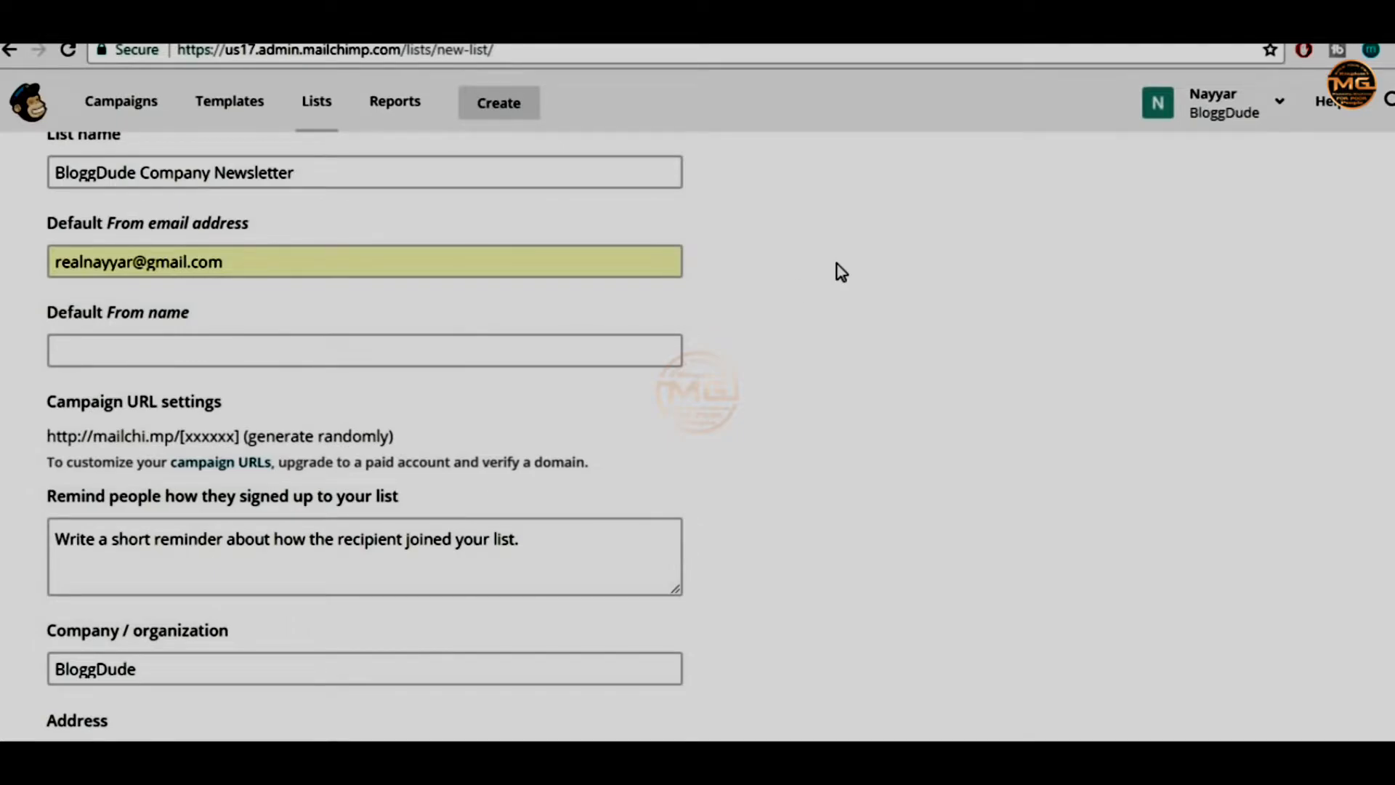
{"action": "left_click_drag", "start_coordinate": [249, 260], "coordinate": [24, 261]}
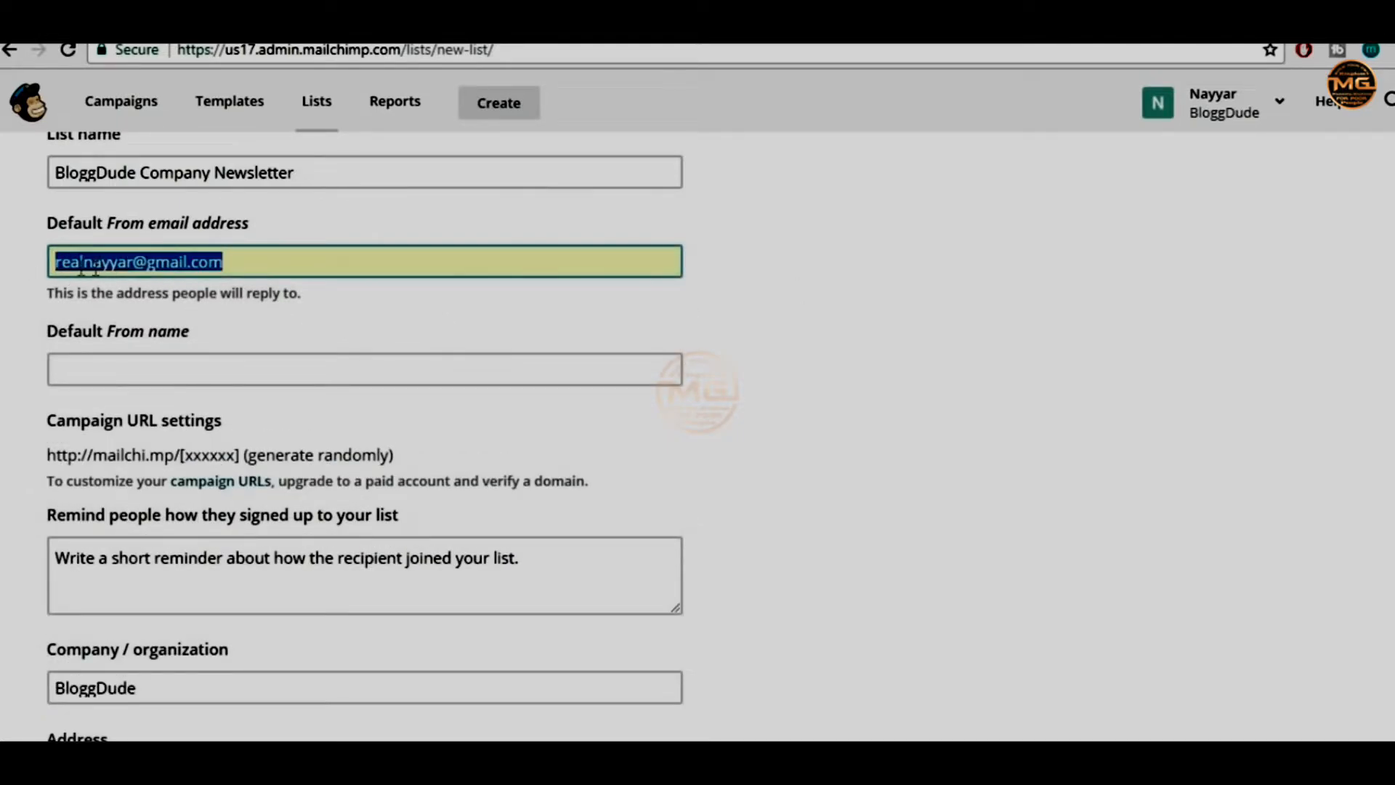
{"action": "left_click", "coordinate": [944, 319]}
{"action": "scroll", "coordinate": [944, 320], "scroll_direction": "down", "scroll_amount": 2}
Enter the sender's full name as the default From name
{"action": "left_click", "coordinate": [231, 244]}
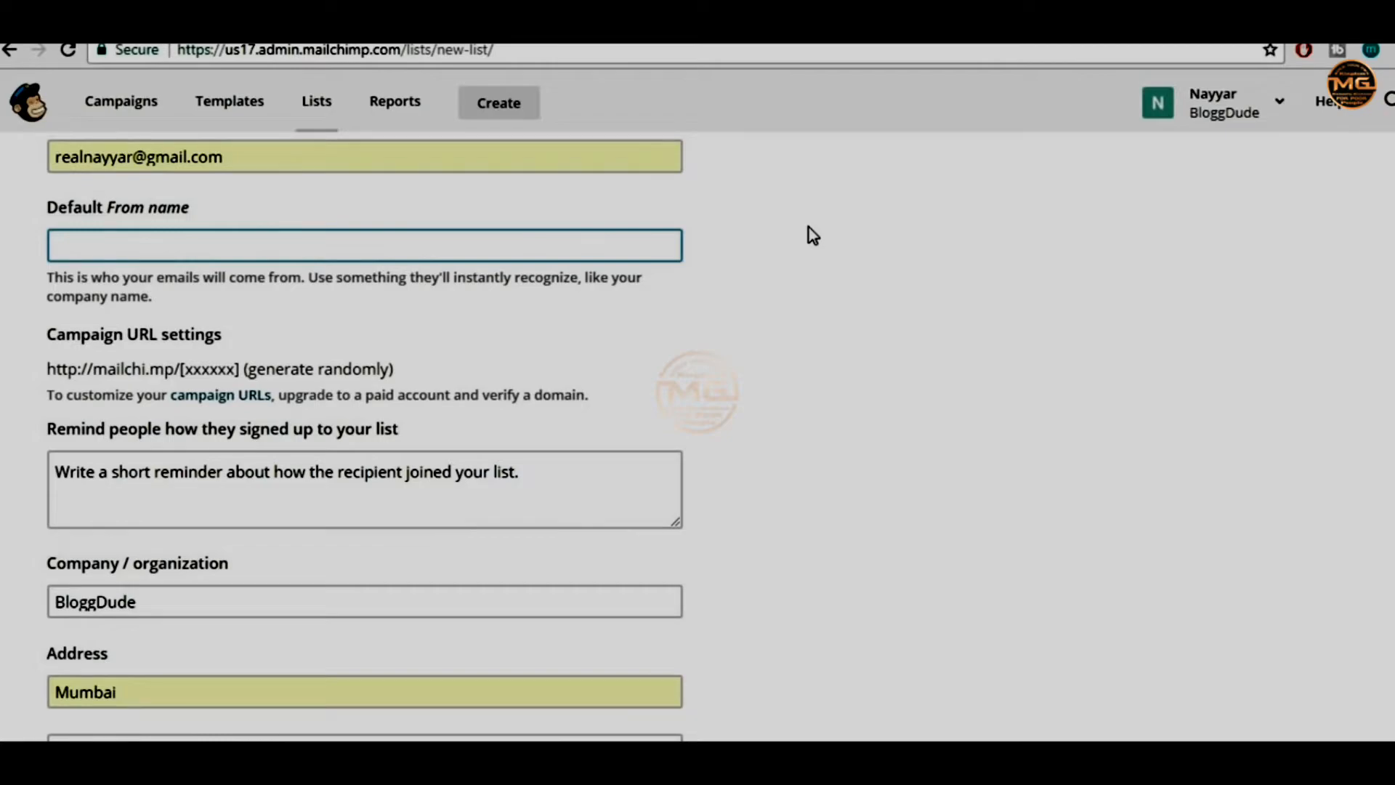
{"action": "type", "text": "Nayyar Hi"}
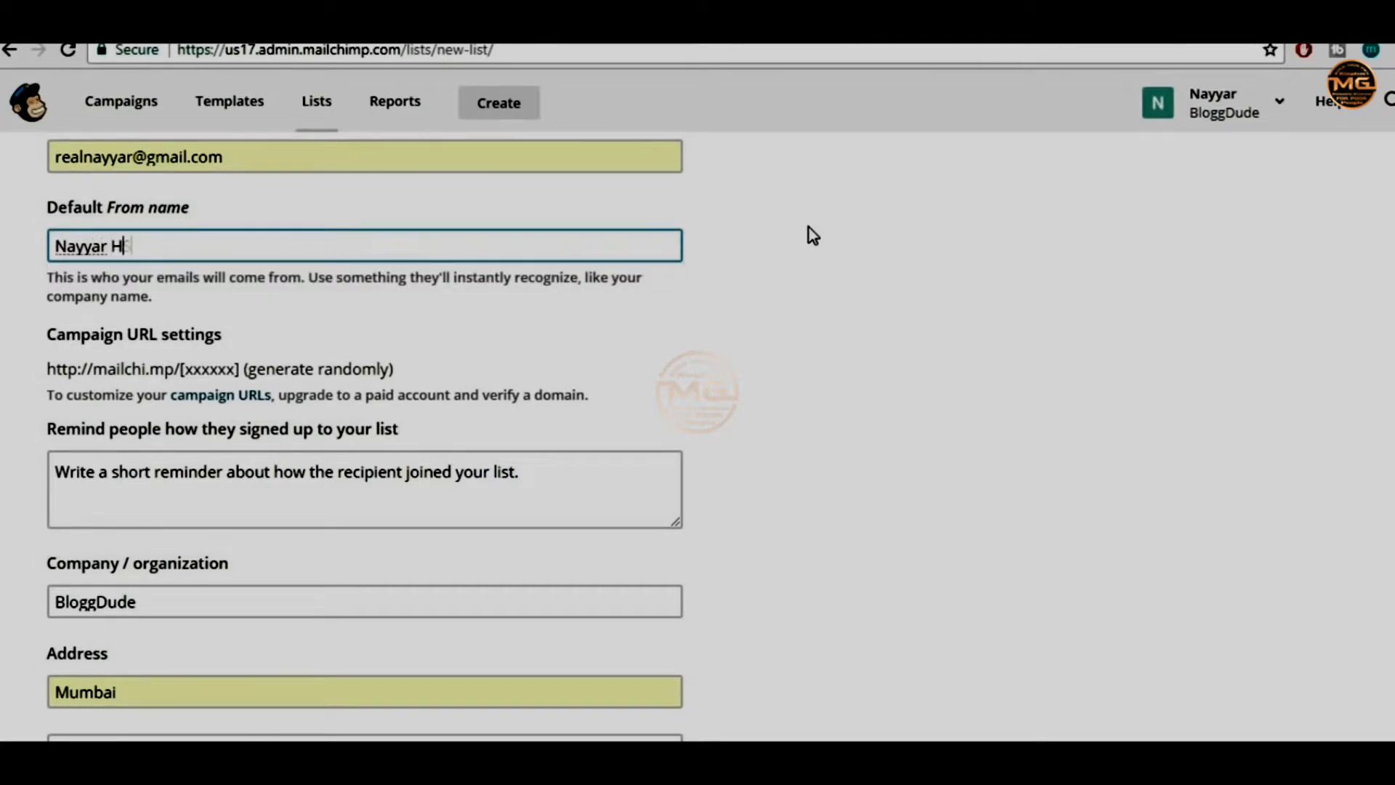
{"action": "key", "text": "BackSpace"}
{"action": "key", "text": "BackSpace"}
{"action": "key", "text": "BackSpace"}
{"action": "type", "text": "Shaikh"}
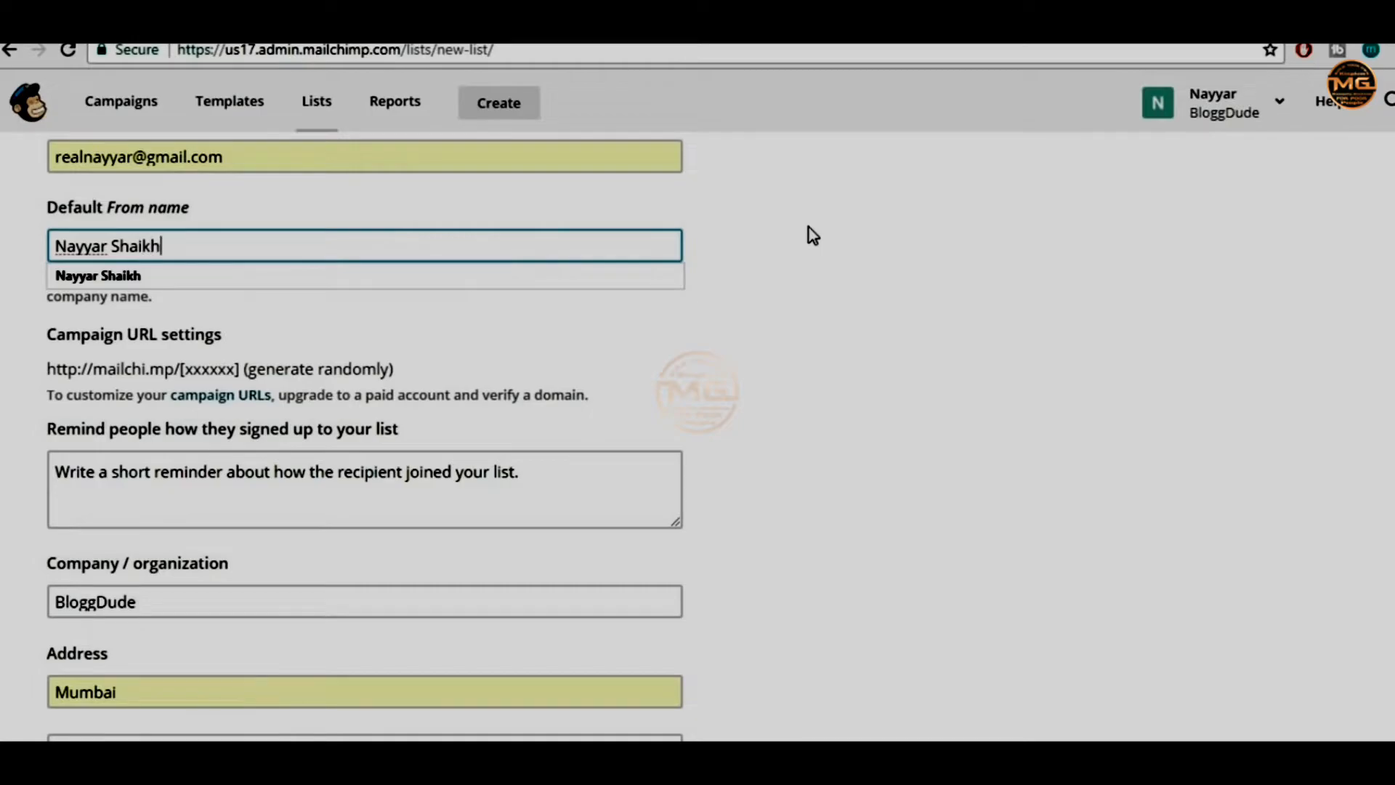
{"action": "left_click", "coordinate": [996, 359]}
{"action": "scroll", "coordinate": [981, 363], "scroll_direction": "down", "scroll_amount": 2}
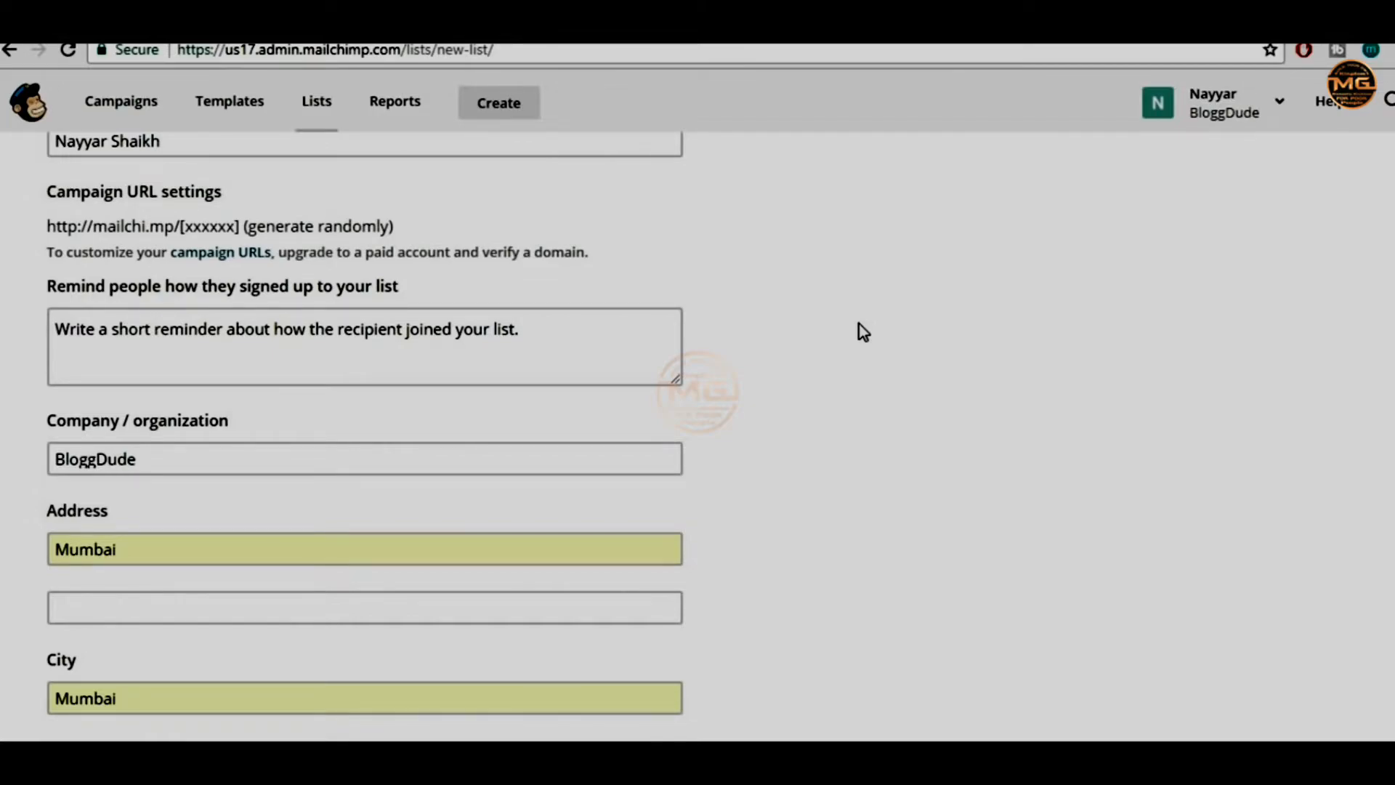
Write the reminder: thanks for signing up, we will send free Divi and Elementor Layouts
{"action": "left_click", "coordinate": [571, 339]}
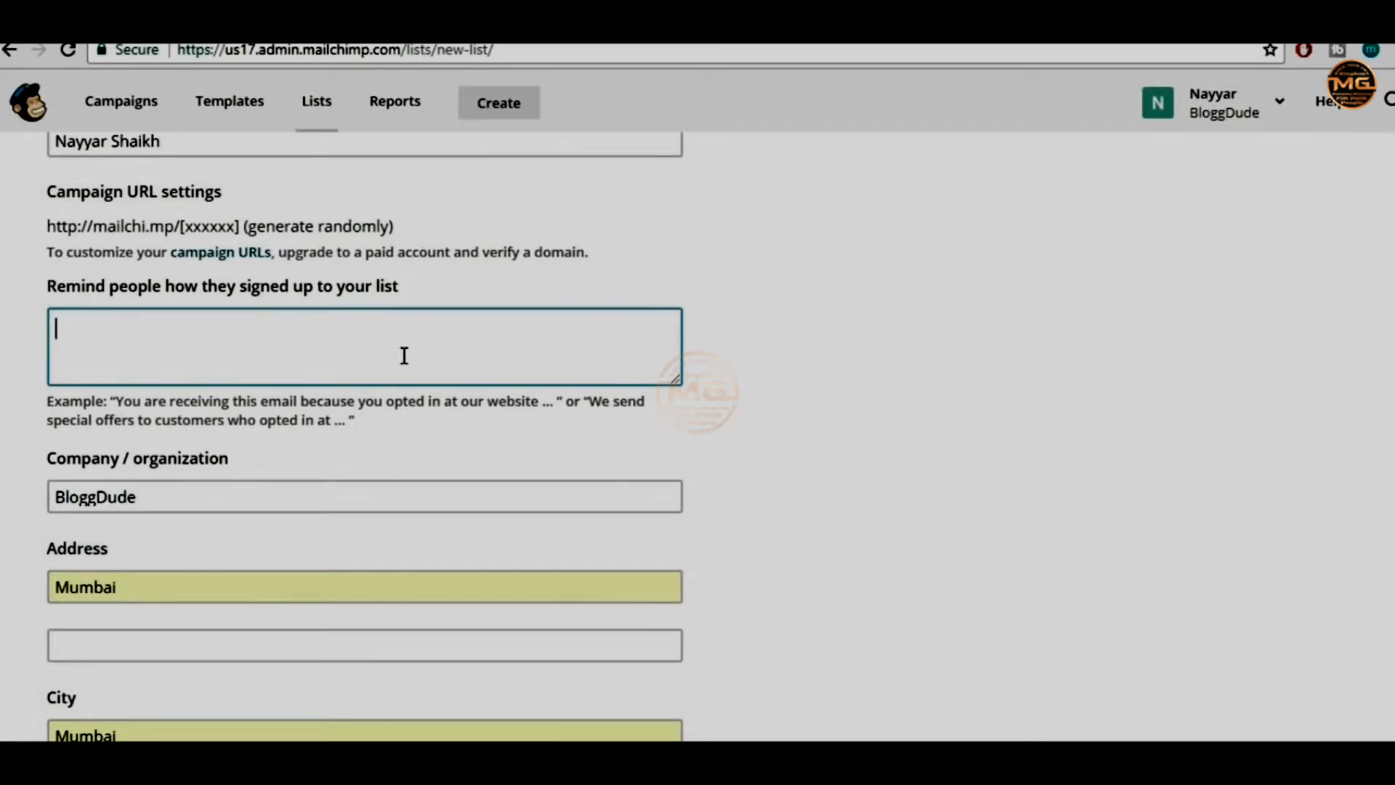
{"action": "type", "text": "Thank You for S"}
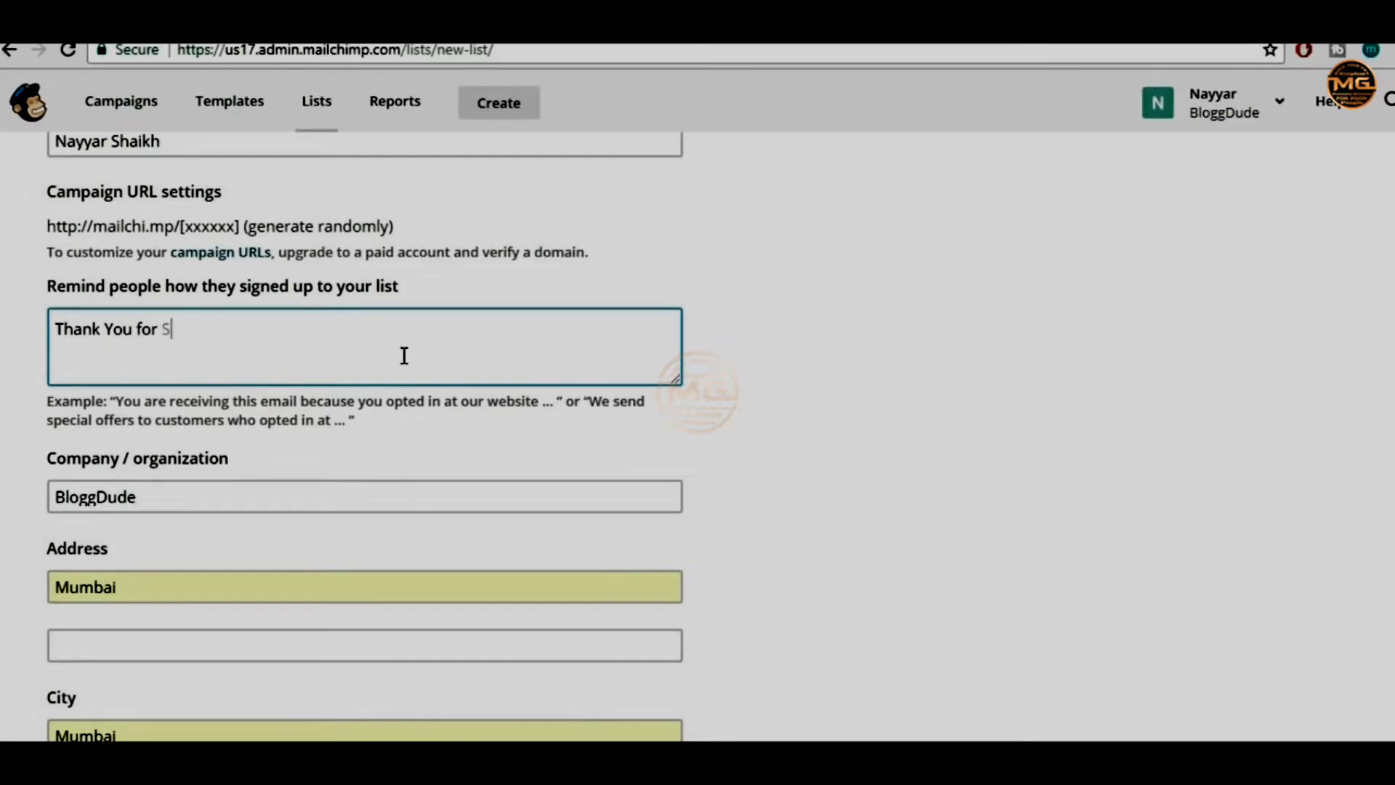
{"action": "type", "text": "igning up for "}
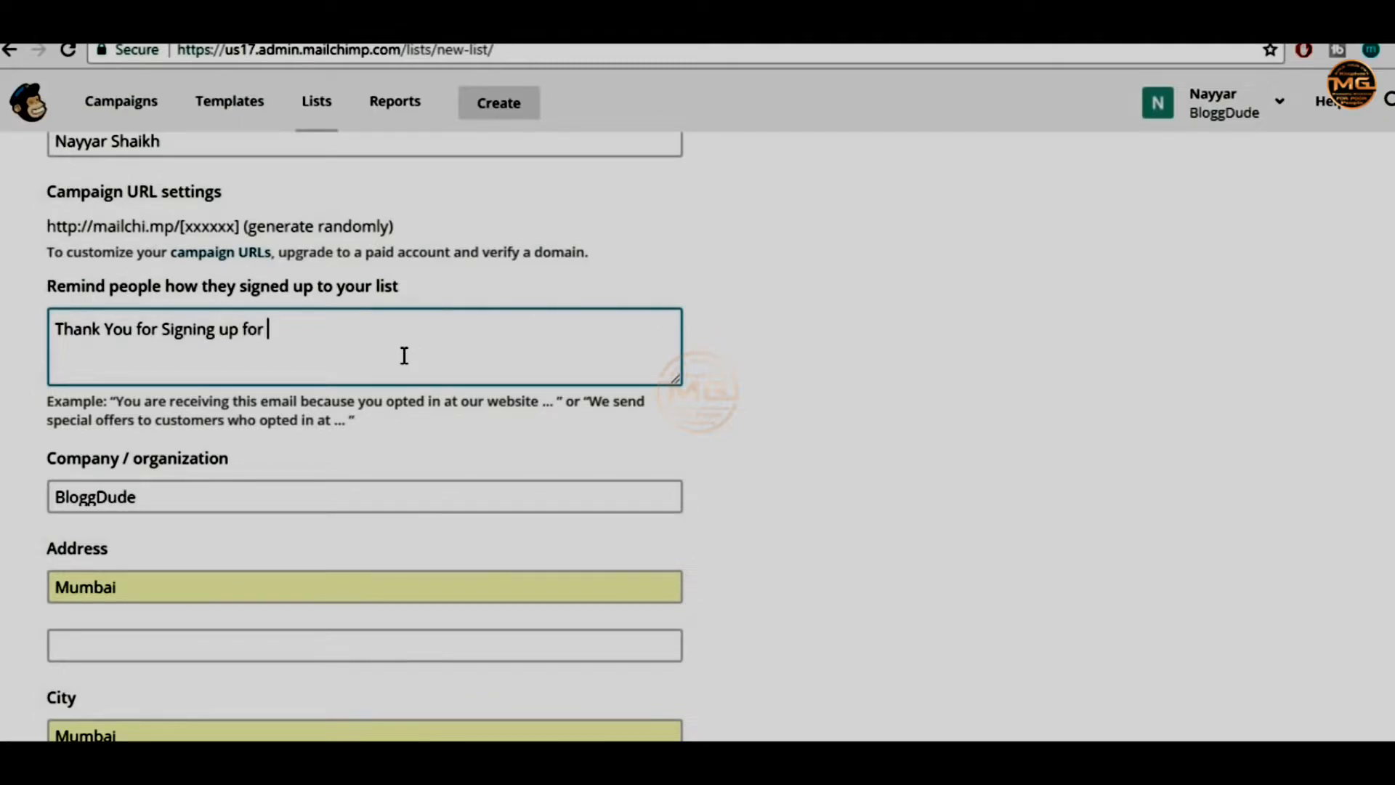
{"action": "type", "text": "Newsletter from Bl"}
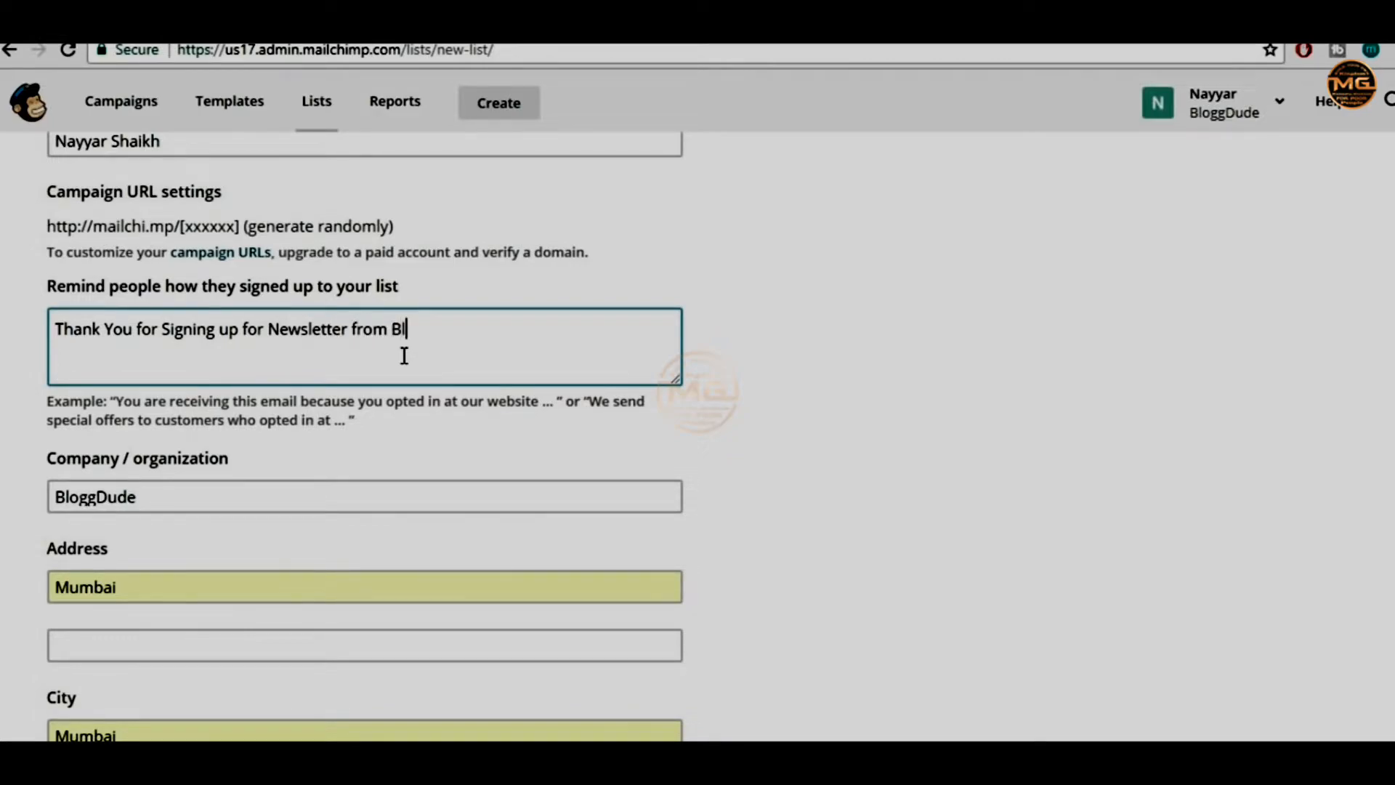
{"action": "type", "text": "oggDude.com"}
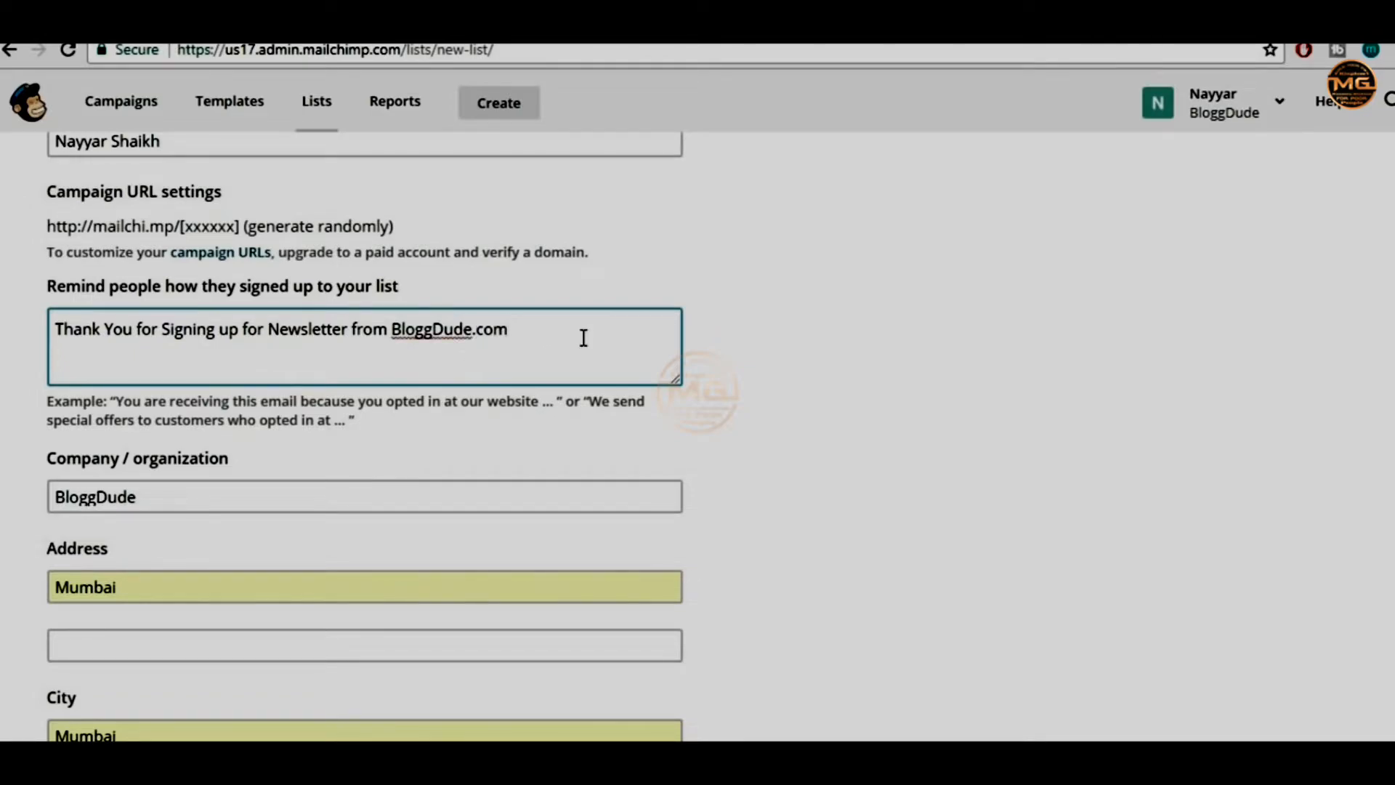
{"action": "type", "text": ", You will re"}
{"action": "left_click_drag", "start_coordinate": [516, 331], "coordinate": [627, 331]}
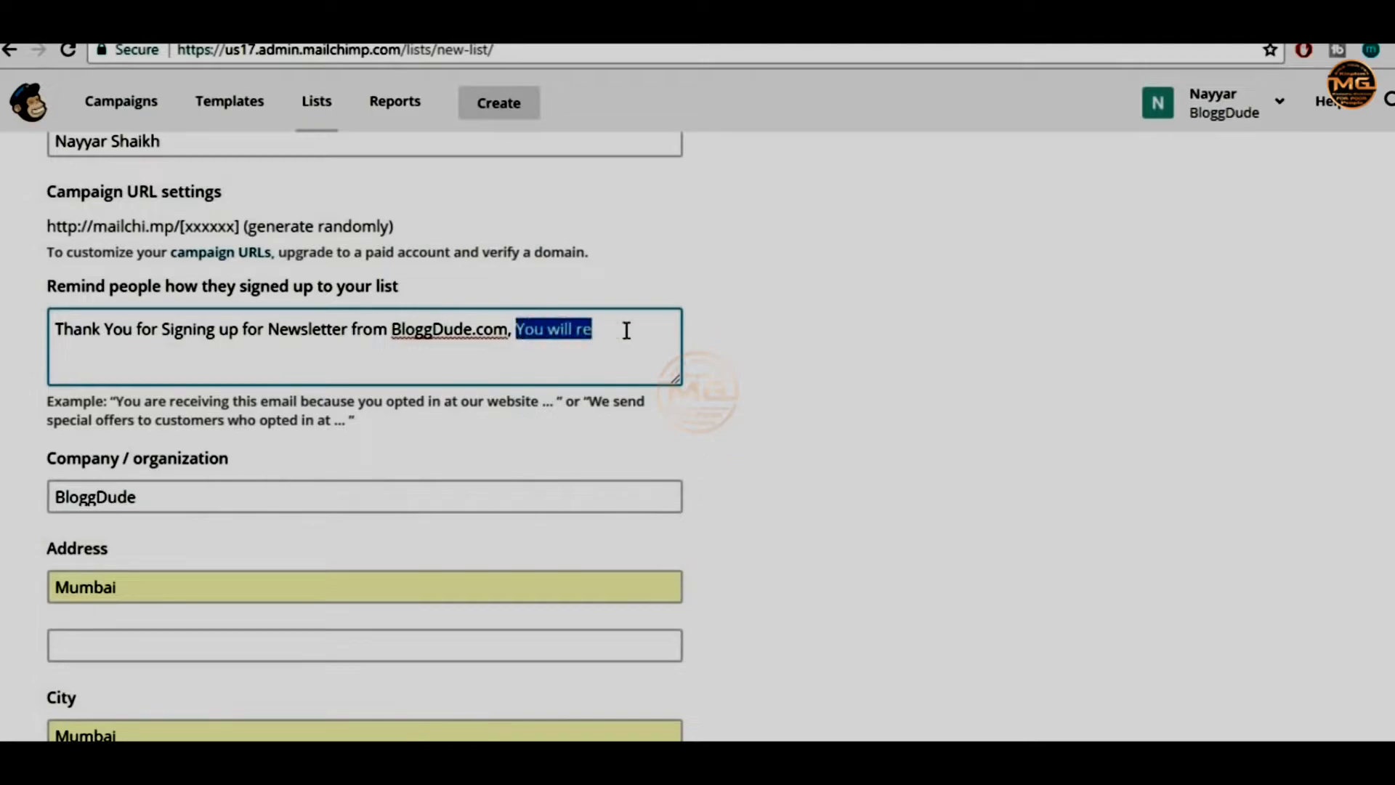
{"action": "type", "text": "we willl"}
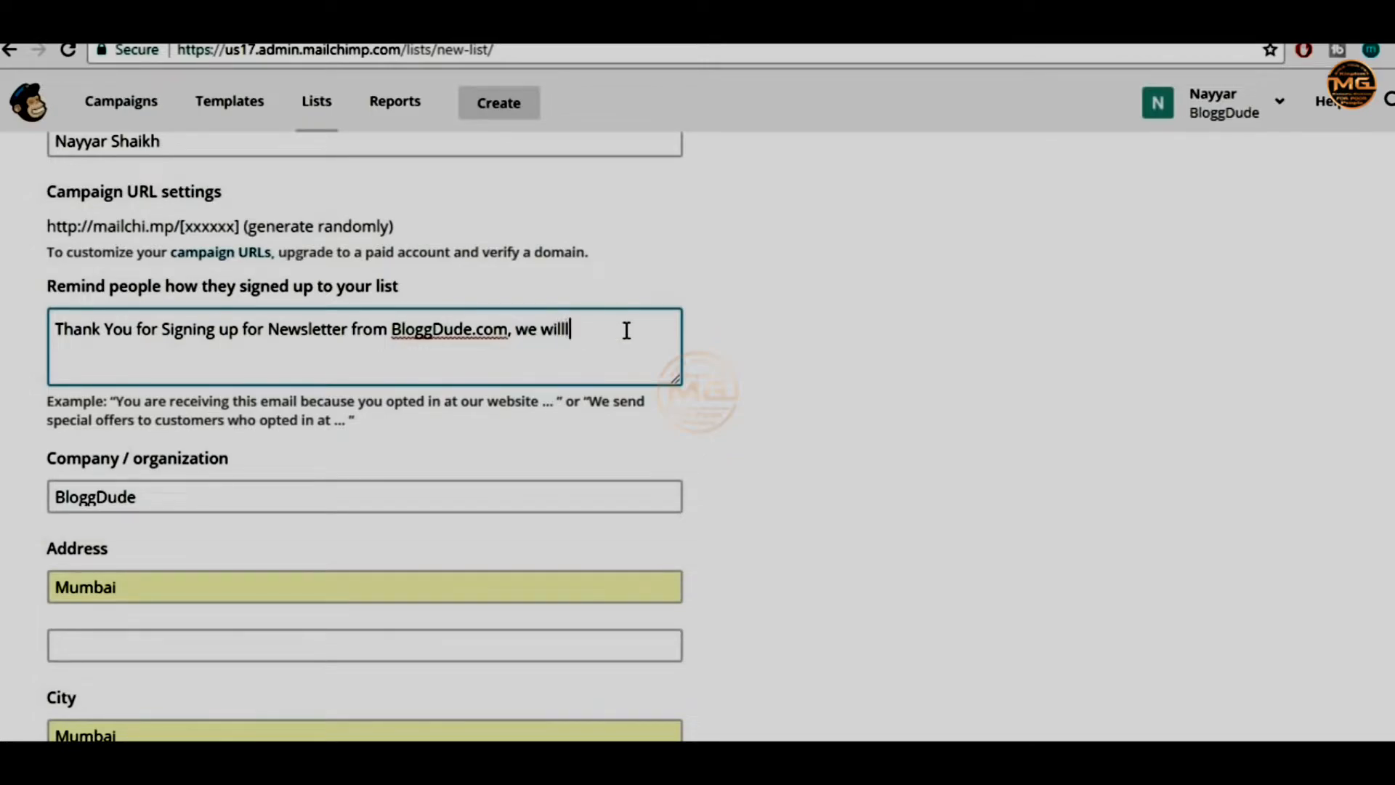
{"action": "key", "text": "BackSpace"}
{"action": "type", "text": "send you free Divi and "}
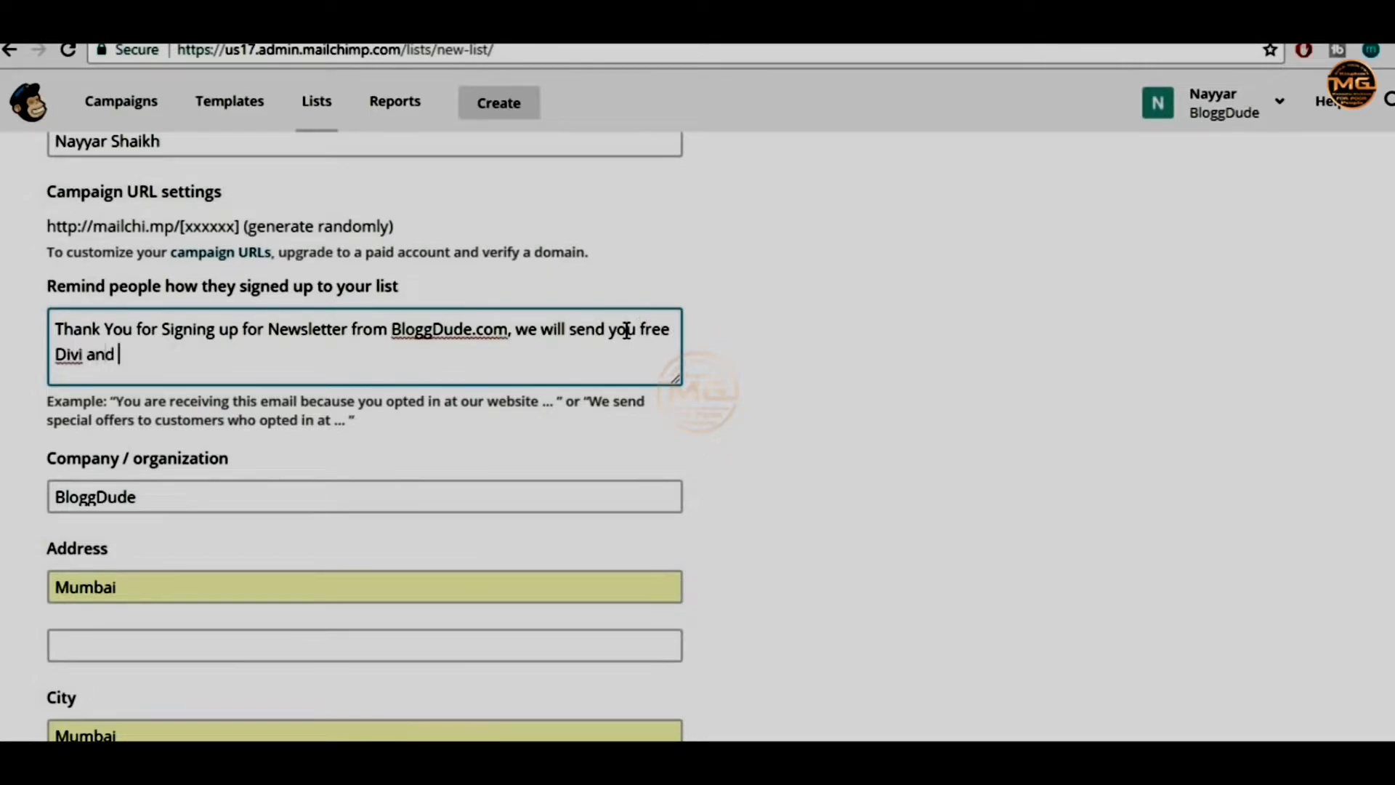
{"action": "type", "text": "Elke"}
{"action": "key", "text": "BackSpace"}
{"action": "key", "text": "BackSpace"}
{"action": "type", "text": "ementor "}
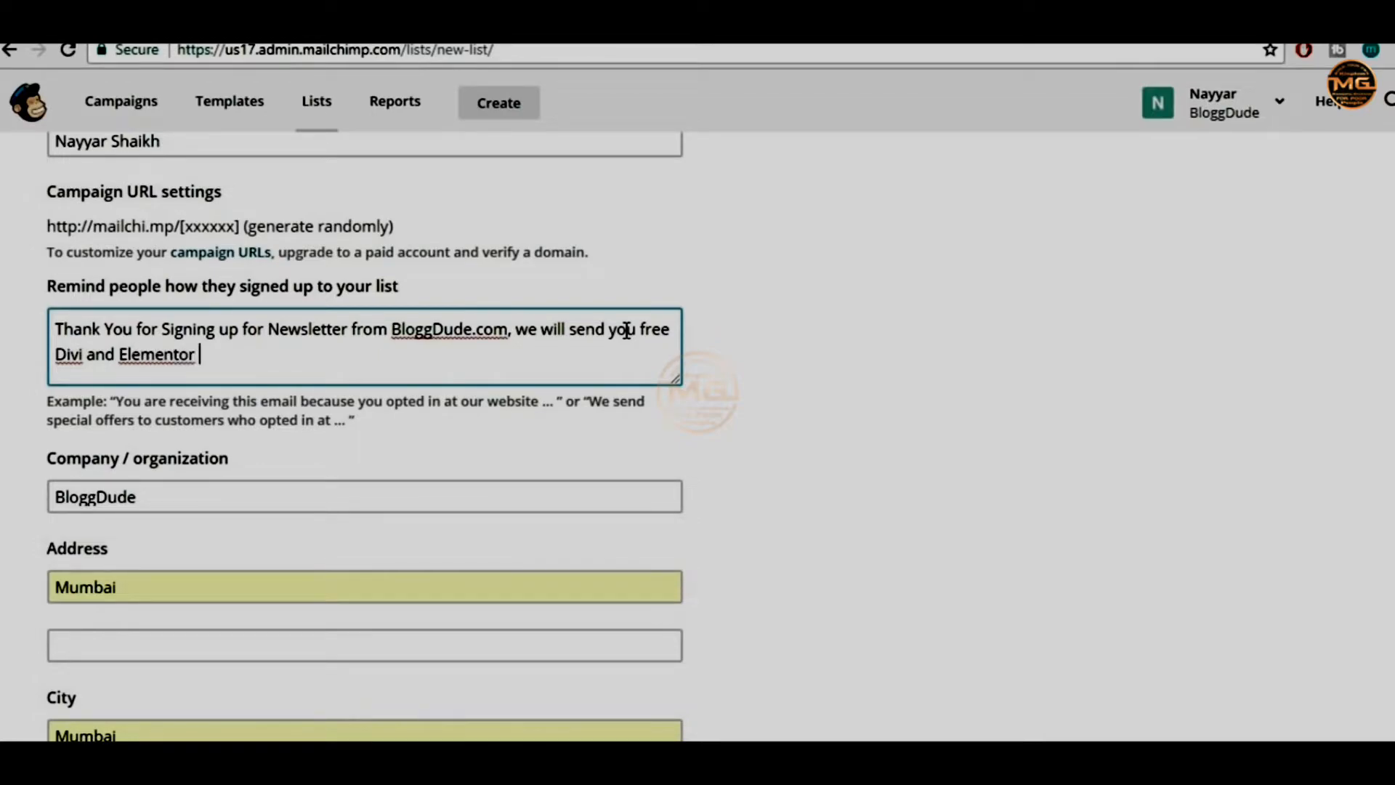
{"action": "type", "text": "Layouts./"}
{"action": "key", "text": "BackSpace"}
Proofread the reminder message by selecting its sentence, BloggDude.com and the closing phrase
{"action": "left_click_drag", "start_coordinate": [56, 327], "coordinate": [509, 320]}
{"action": "left_click", "coordinate": [523, 345]}
{"action": "left_click", "coordinate": [399, 332]}
{"action": "left_click", "coordinate": [518, 336]}
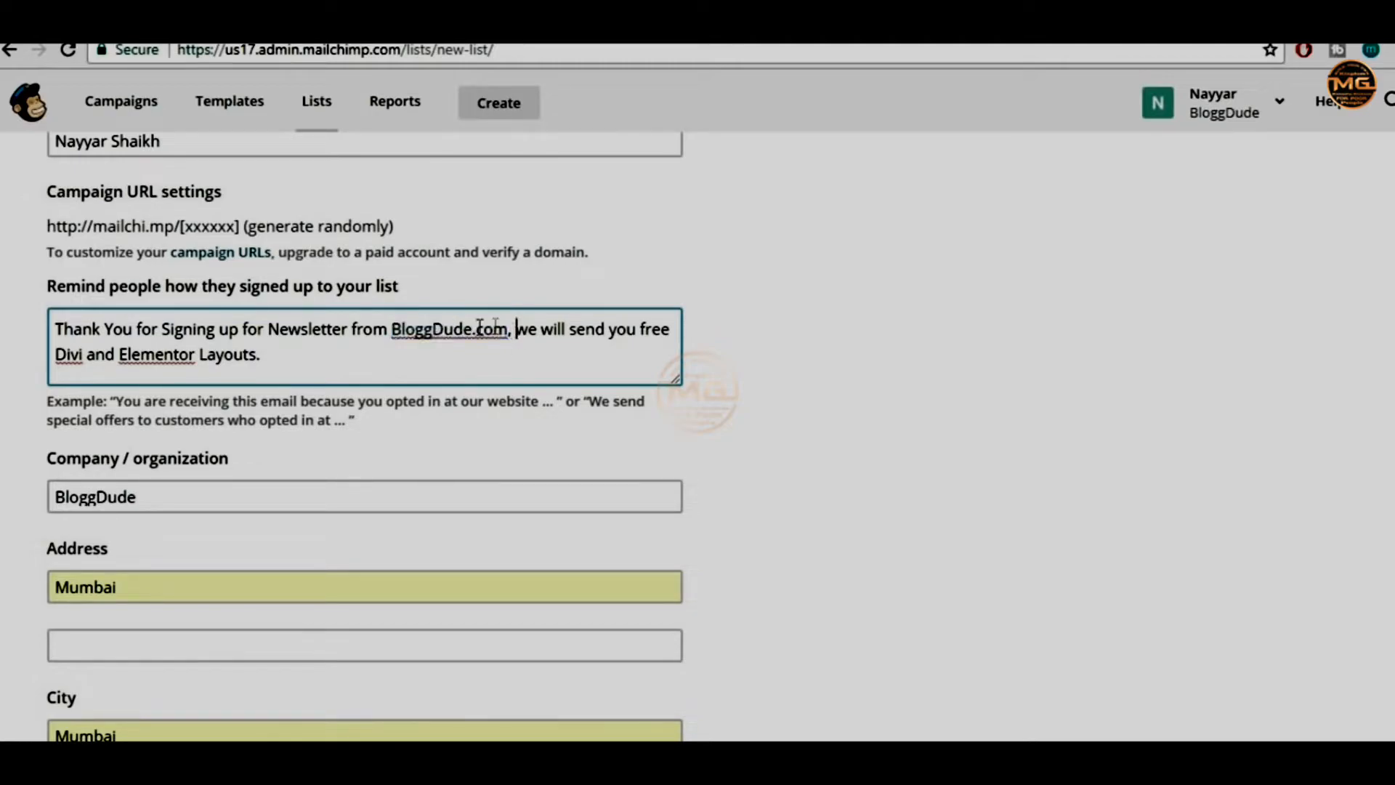
{"action": "left_click_drag", "start_coordinate": [399, 334], "coordinate": [541, 347]}
{"action": "left_click", "coordinate": [520, 341]}
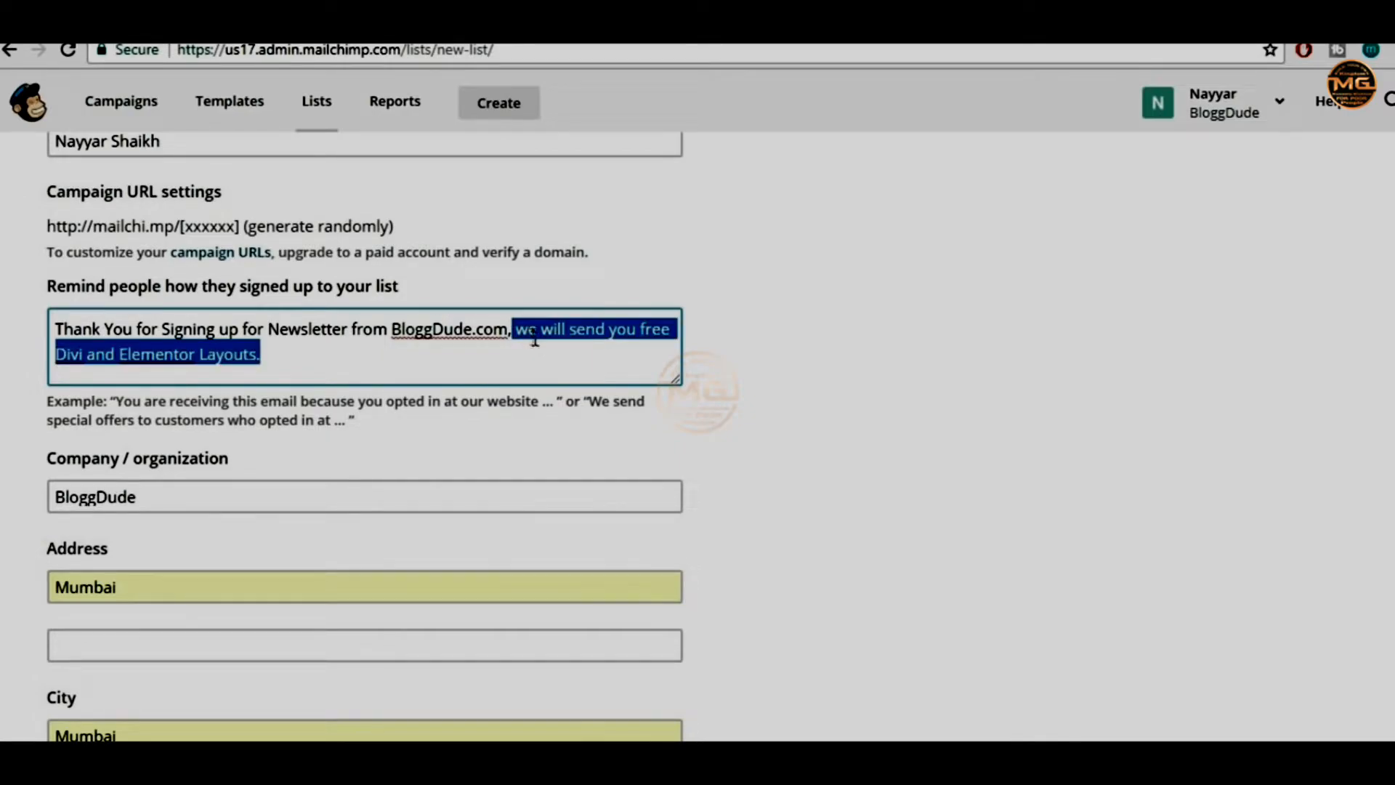
{"action": "left_click", "coordinate": [516, 334]}
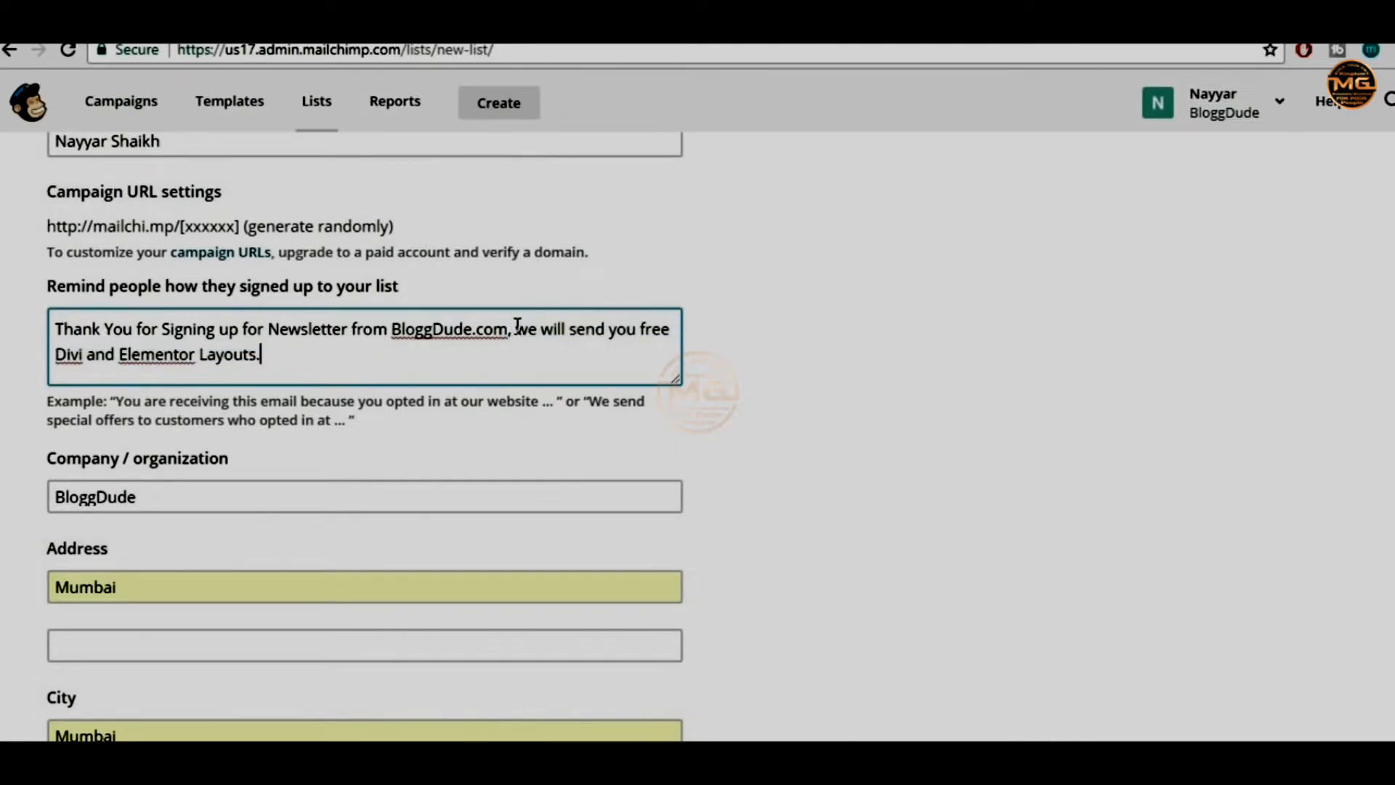
{"action": "left_click_drag", "start_coordinate": [516, 334], "coordinate": [540, 350]}
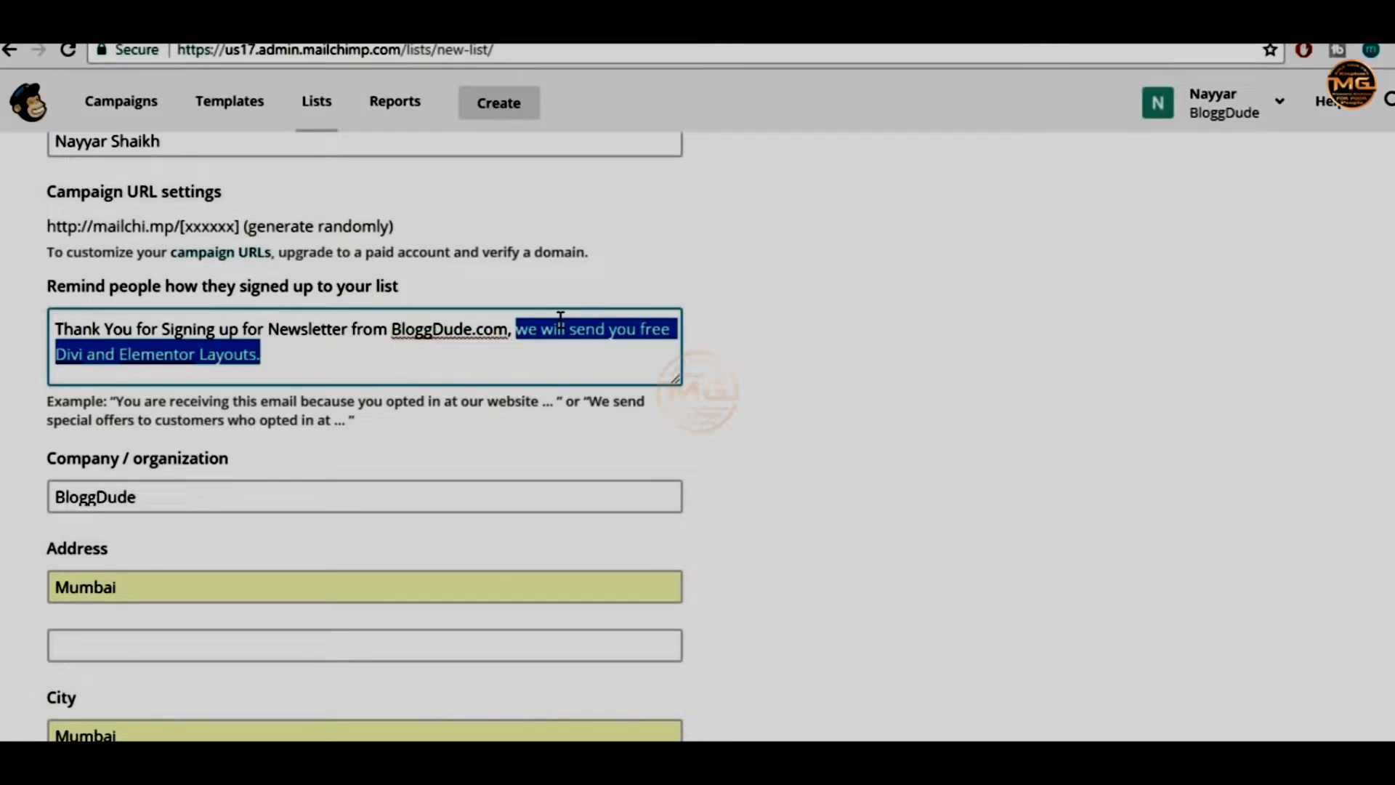
{"action": "left_click", "coordinate": [660, 327]}
{"action": "left_click", "coordinate": [905, 311]}
Check company BloggDude and address, turn on Daily summary notifications, and save the list
{"action": "left_click", "coordinate": [194, 450]}
{"action": "left_click", "coordinate": [151, 537]}
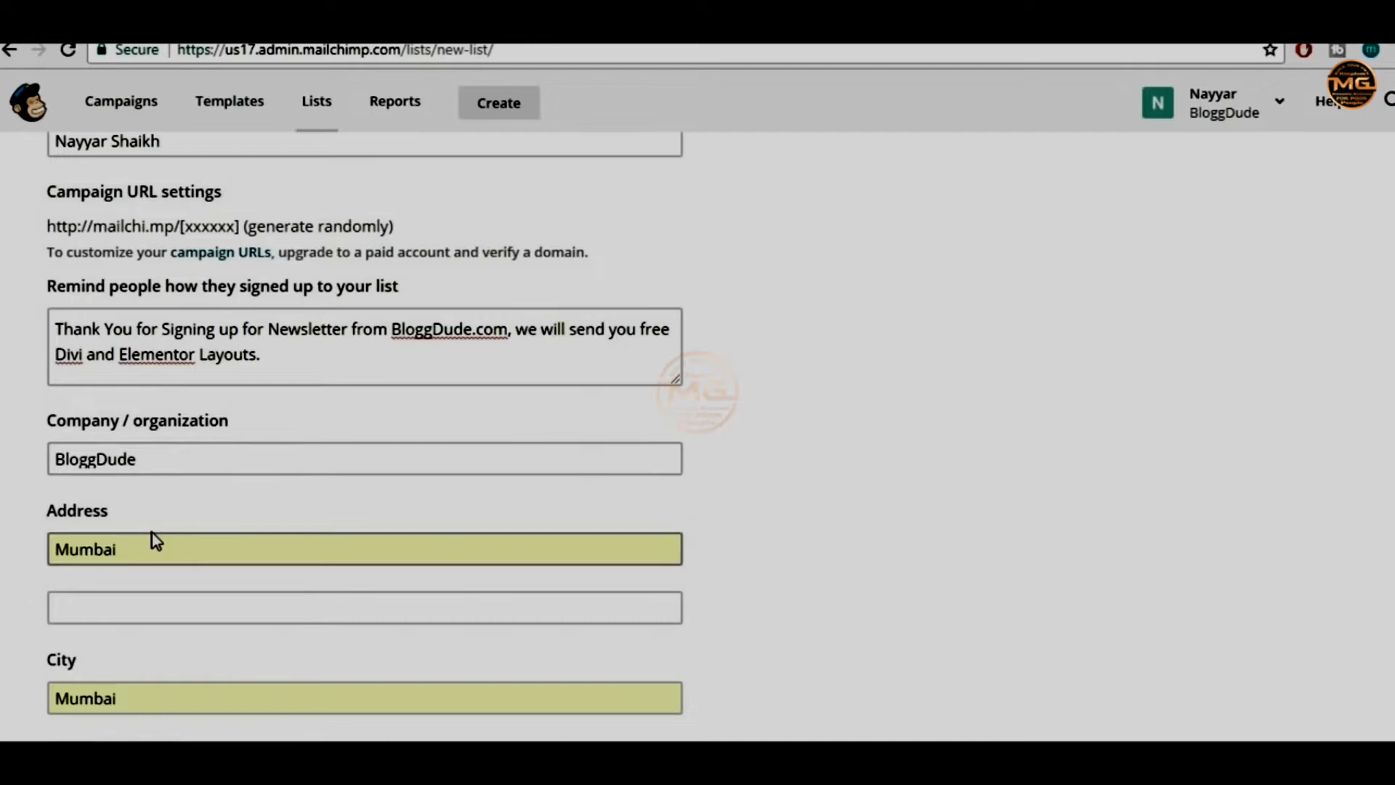
{"action": "left_click", "coordinate": [196, 610]}
{"action": "left_click", "coordinate": [699, 572]}
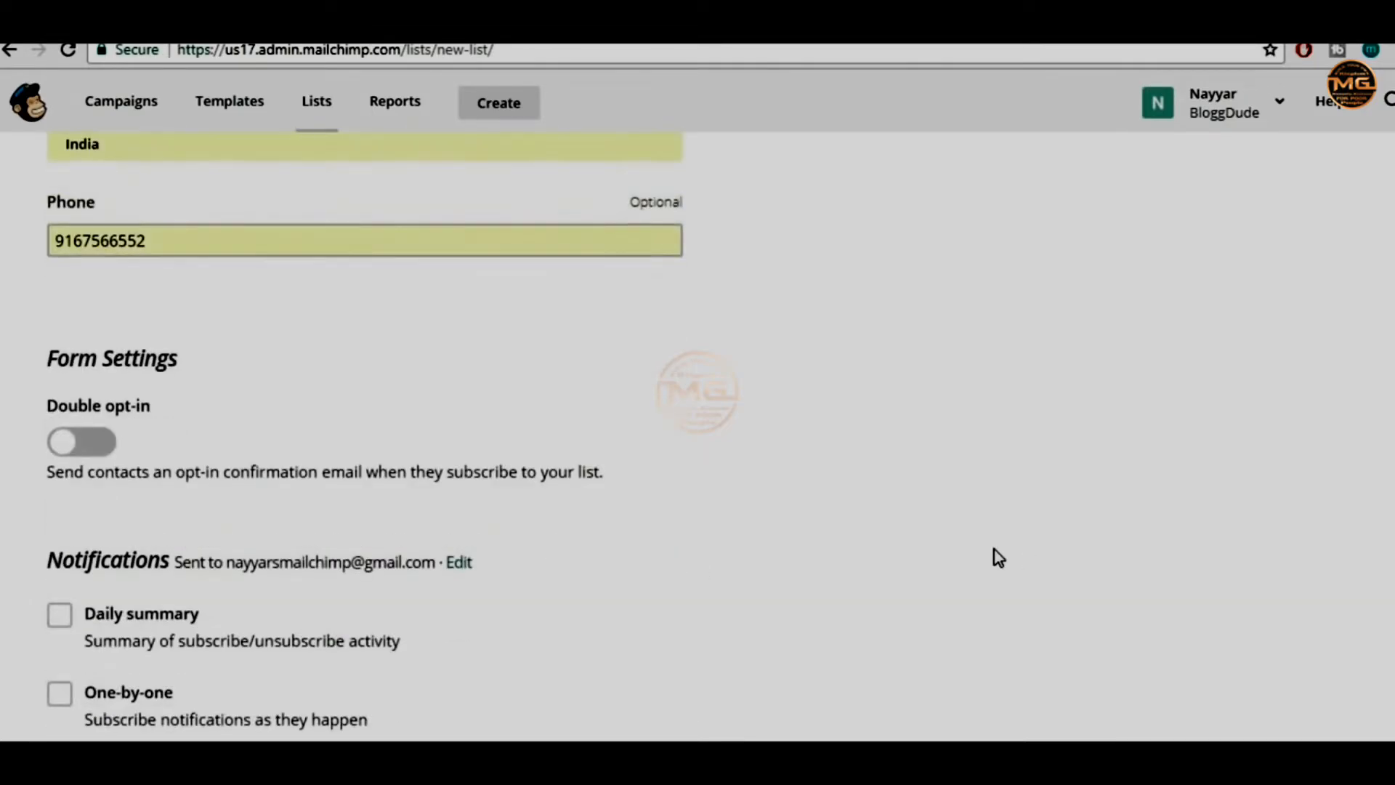
{"action": "scroll", "coordinate": [995, 552], "scroll_direction": "down", "scroll_amount": 3}
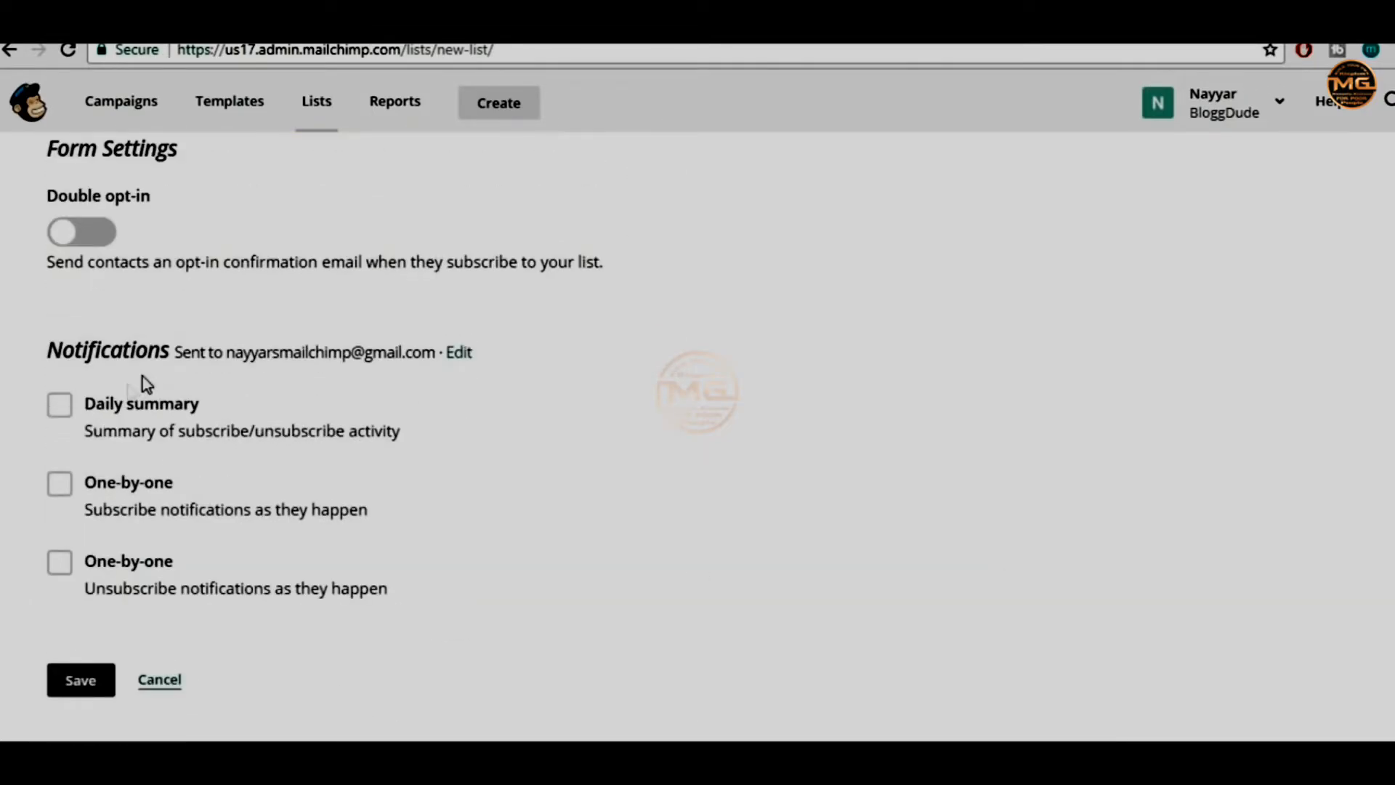
{"action": "left_click", "coordinate": [118, 413]}
{"action": "left_click", "coordinate": [77, 699]}
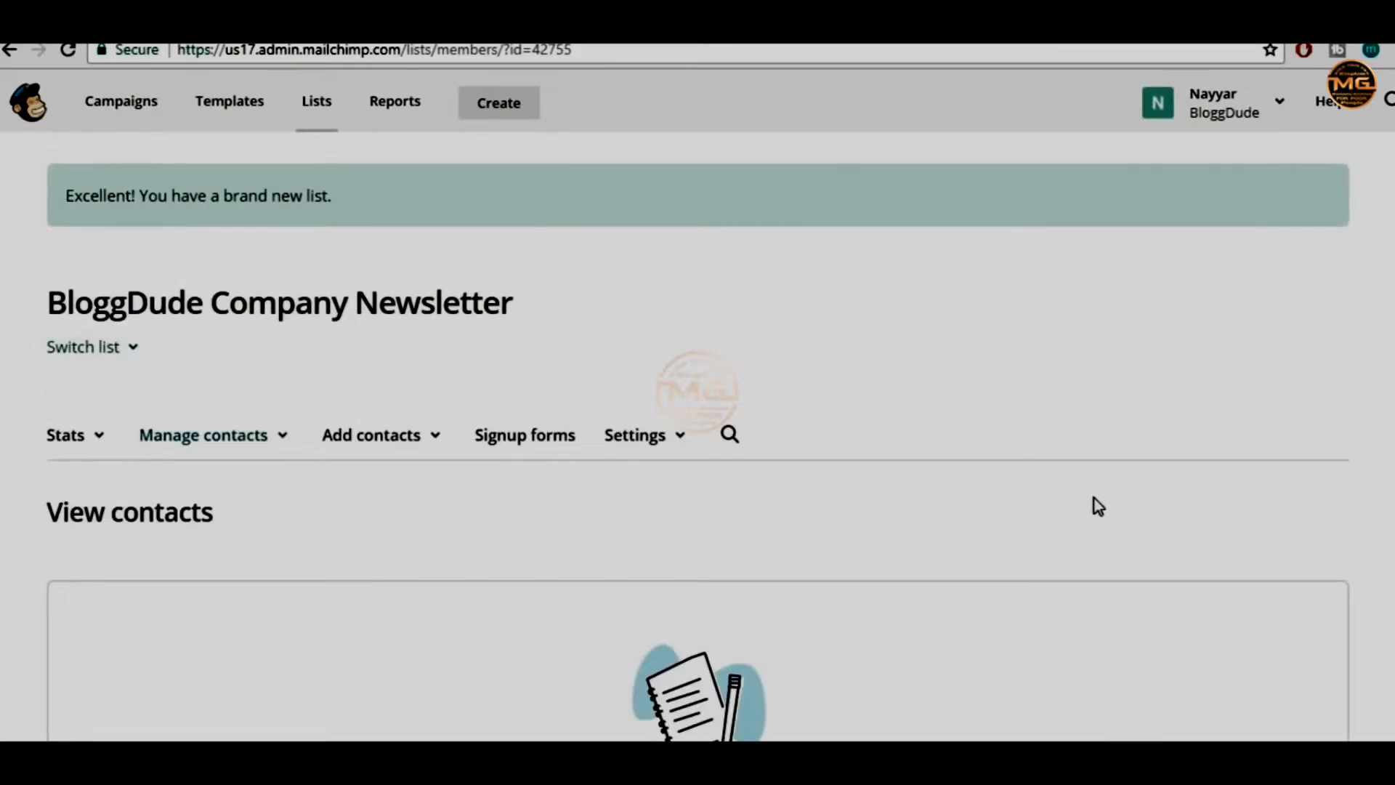
Open the BloggDude Company Newsletter list's Signup forms and choose General forms
{"action": "scroll", "coordinate": [1241, 454], "scroll_direction": "down", "scroll_amount": 5}
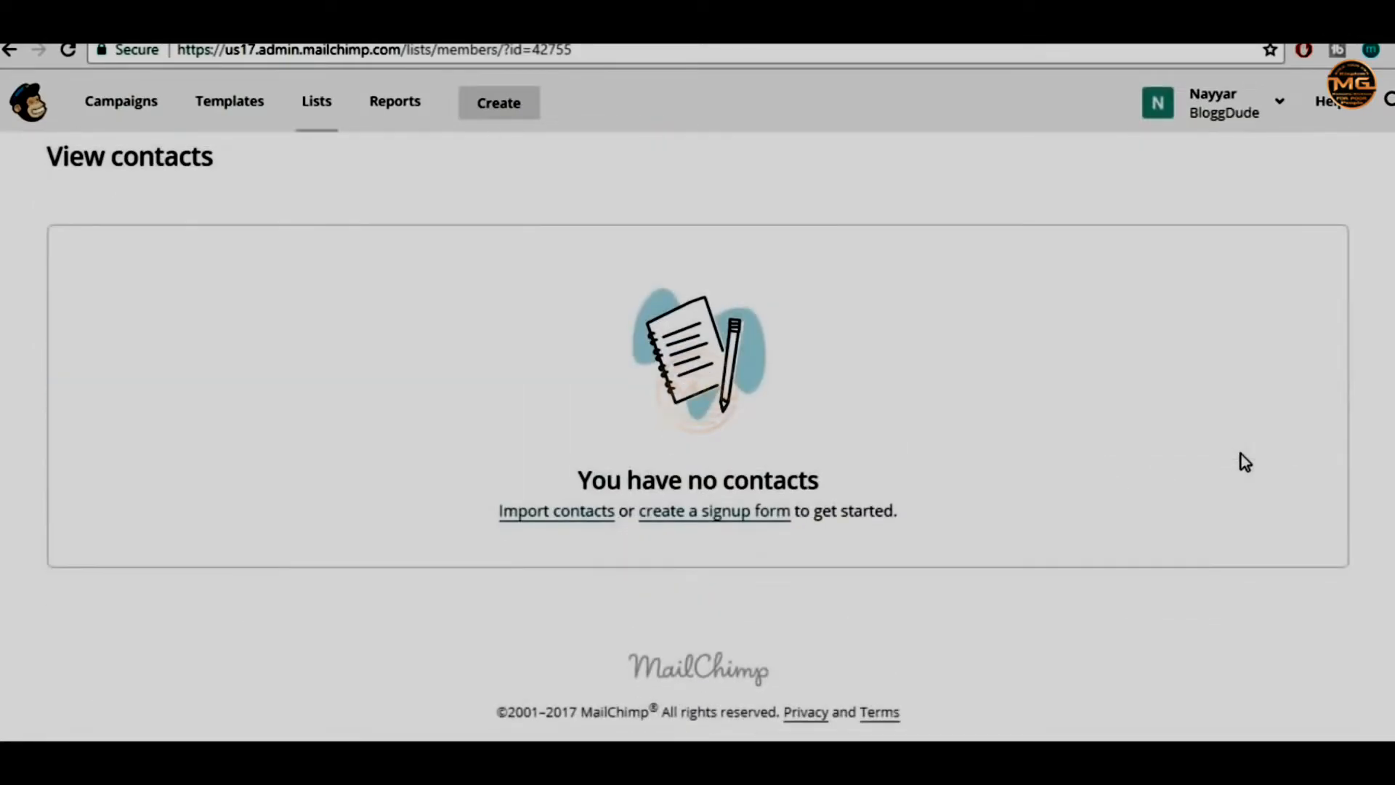
{"action": "scroll", "coordinate": [1241, 455], "scroll_direction": "up", "scroll_amount": 3}
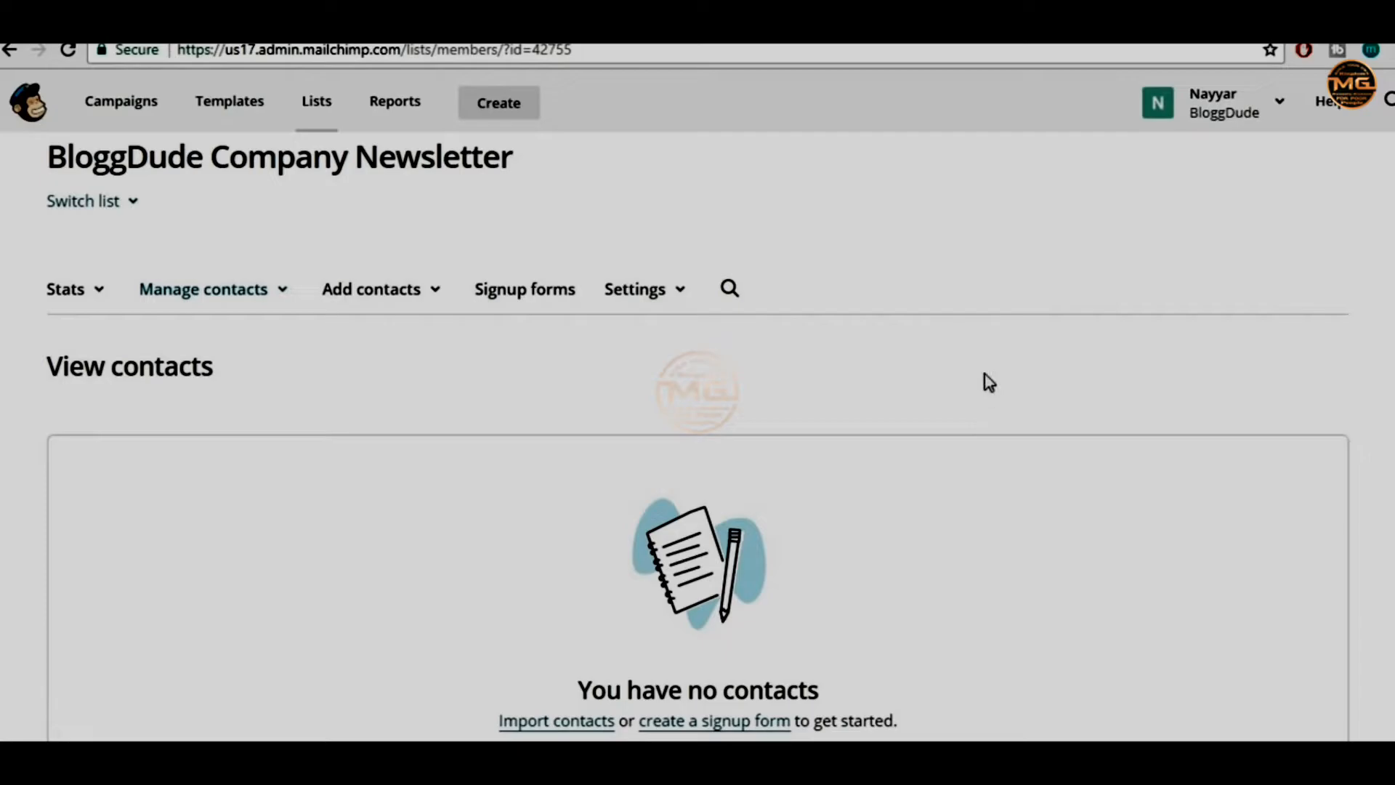
{"action": "left_click", "coordinate": [524, 298]}
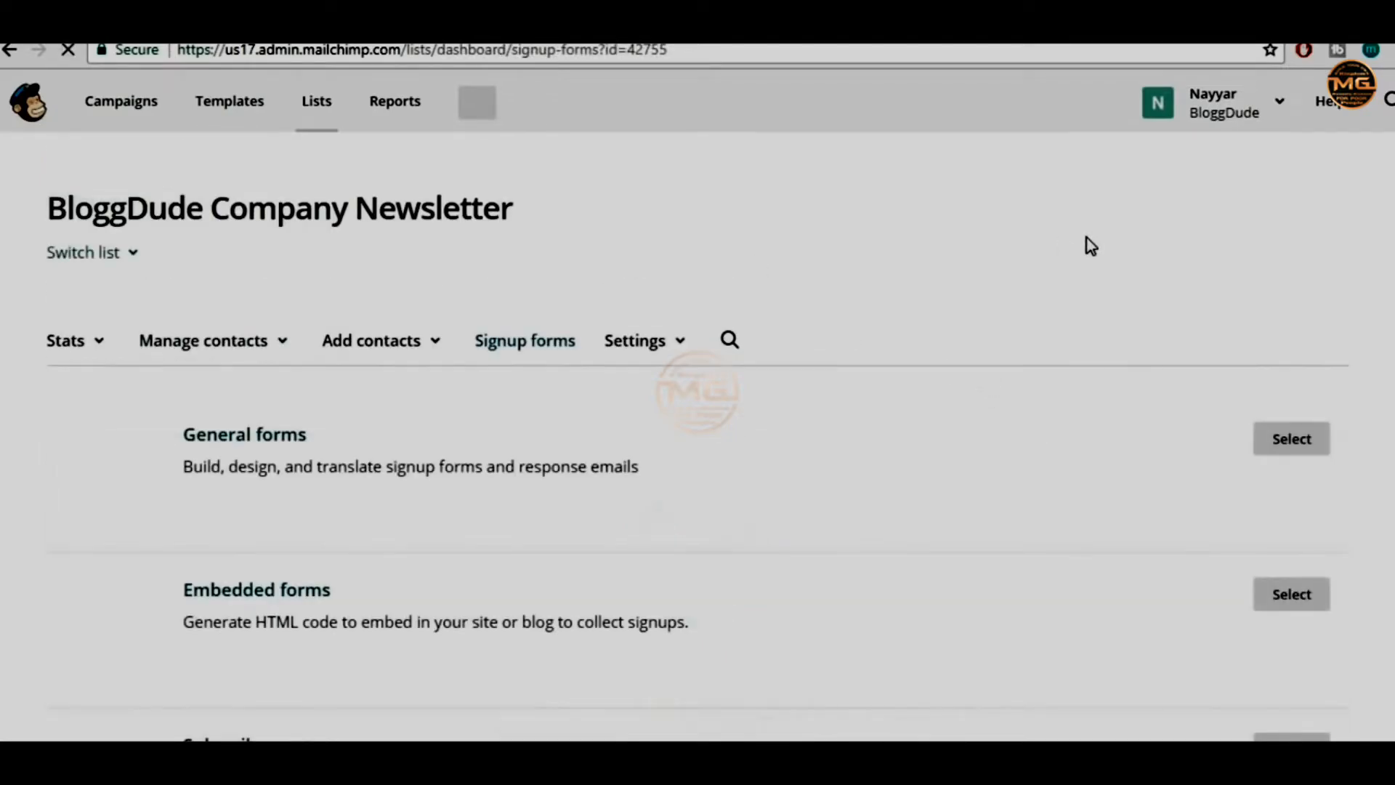
{"action": "scroll", "coordinate": [1077, 430], "scroll_direction": "down", "scroll_amount": 5}
{"action": "scroll", "coordinate": [1076, 430], "scroll_direction": "up", "scroll_amount": 3}
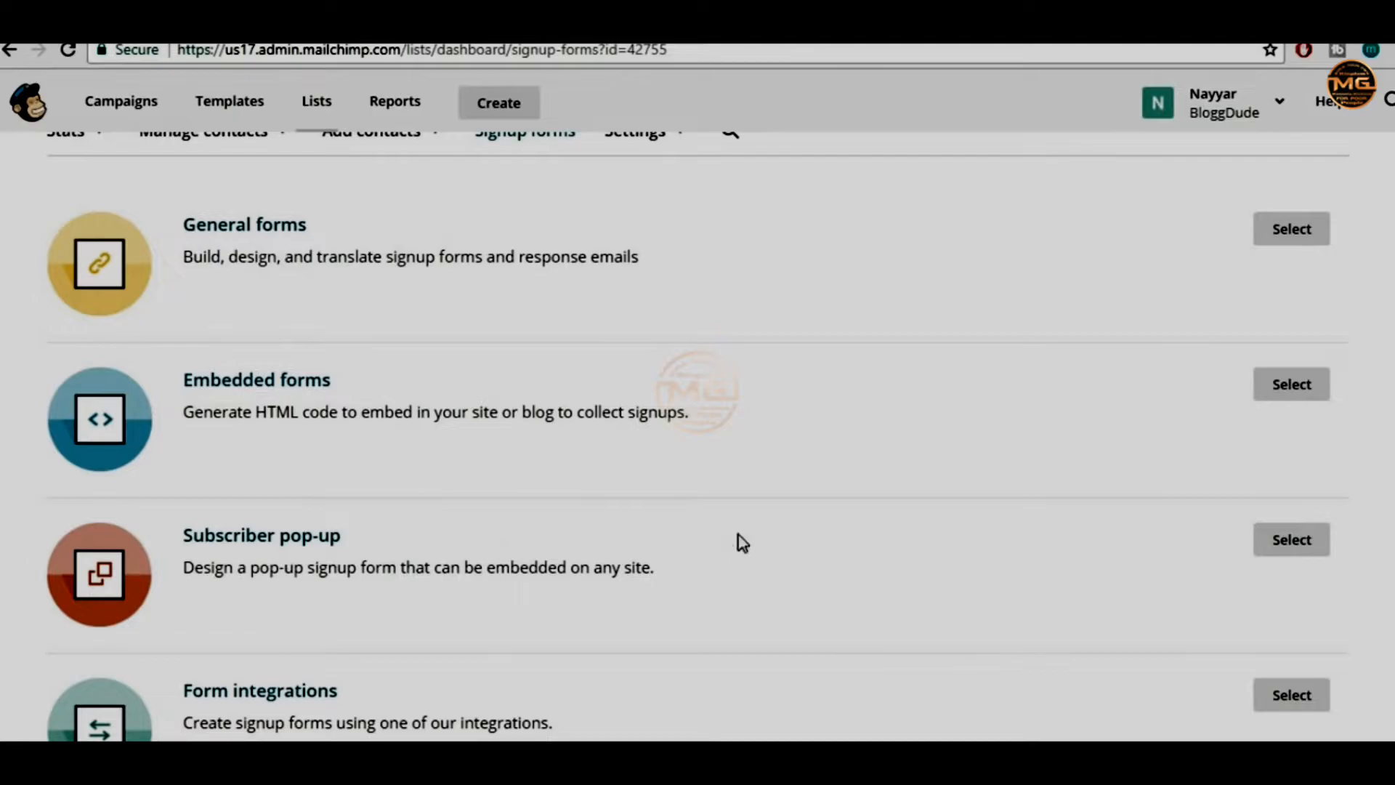
{"action": "scroll", "coordinate": [790, 532], "scroll_direction": "down", "scroll_amount": 2}
{"action": "scroll", "coordinate": [364, 589], "scroll_direction": "up", "scroll_amount": 5}
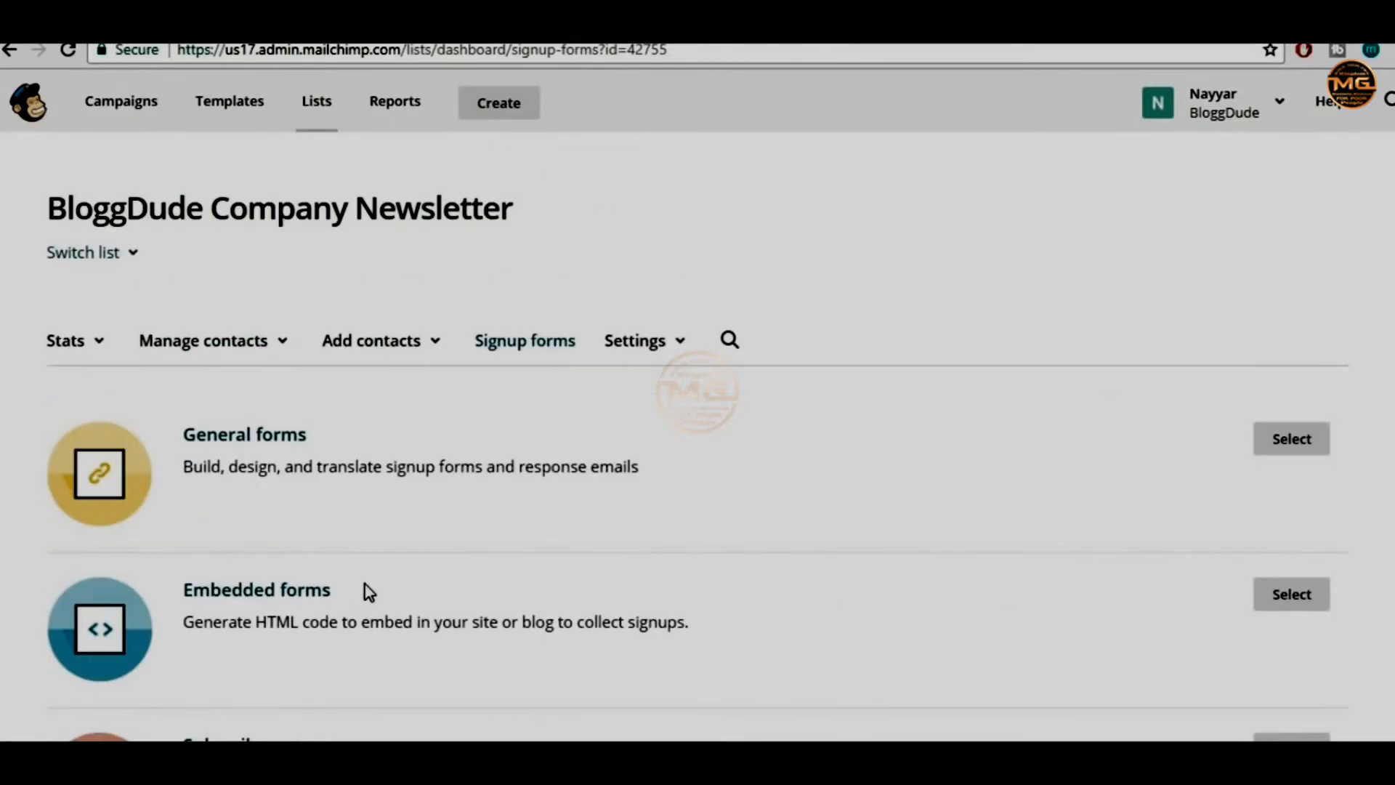
{"action": "scroll", "coordinate": [459, 448], "scroll_direction": "down", "scroll_amount": 2}
{"action": "left_click", "coordinate": [249, 332]}
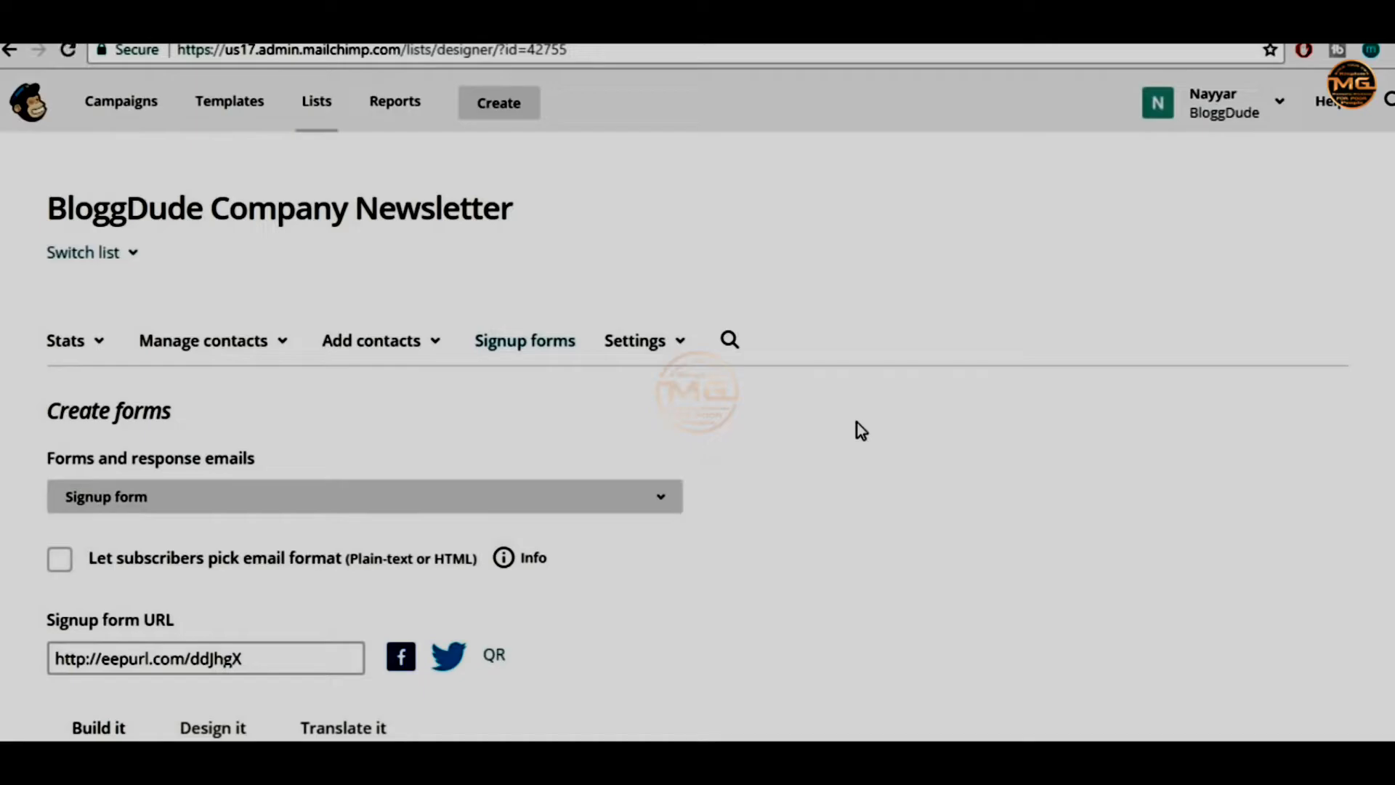
Put 'Newsletter' in the form's intro message box and Save & Close the editor
{"action": "scroll", "coordinate": [966, 447], "scroll_direction": "down", "scroll_amount": 3}
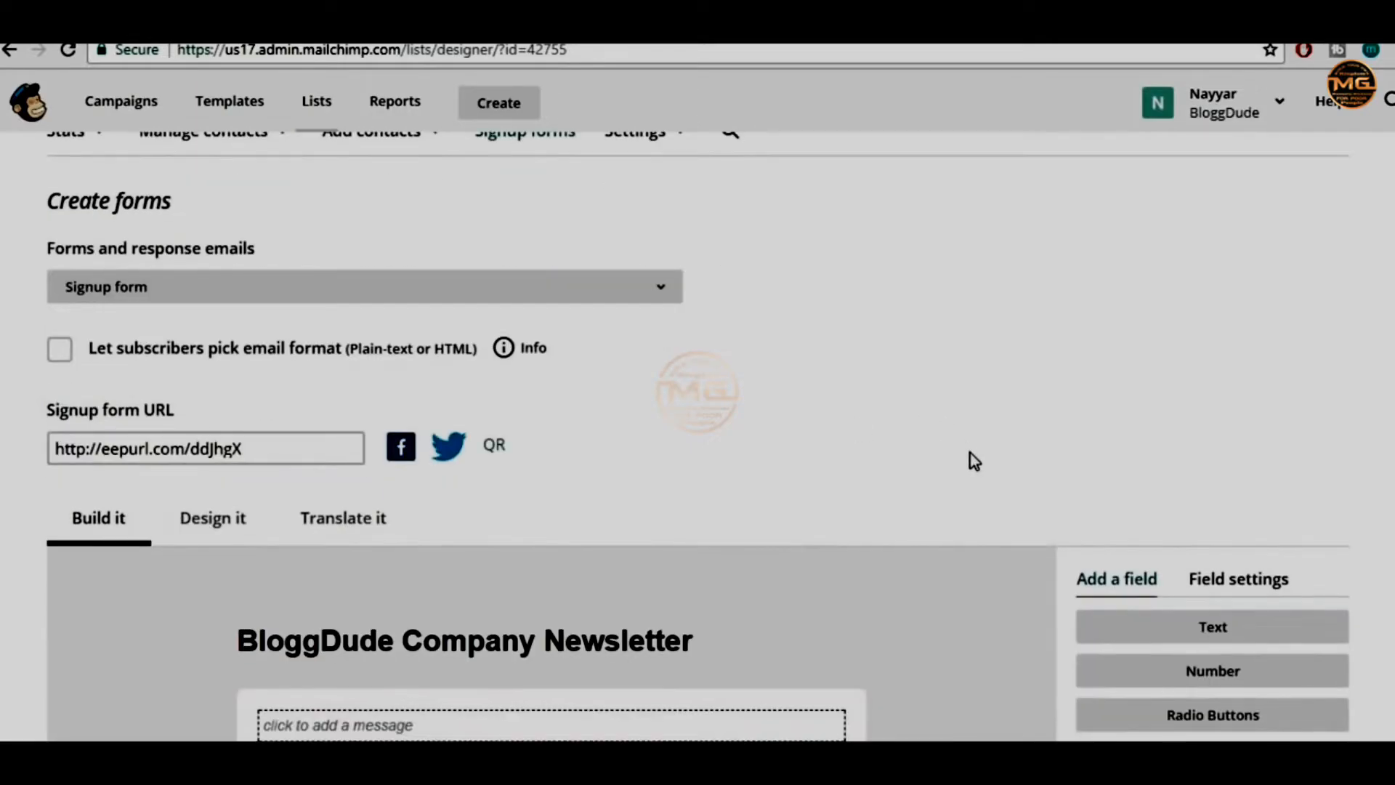
{"action": "scroll", "coordinate": [1236, 427], "scroll_direction": "down", "scroll_amount": 3}
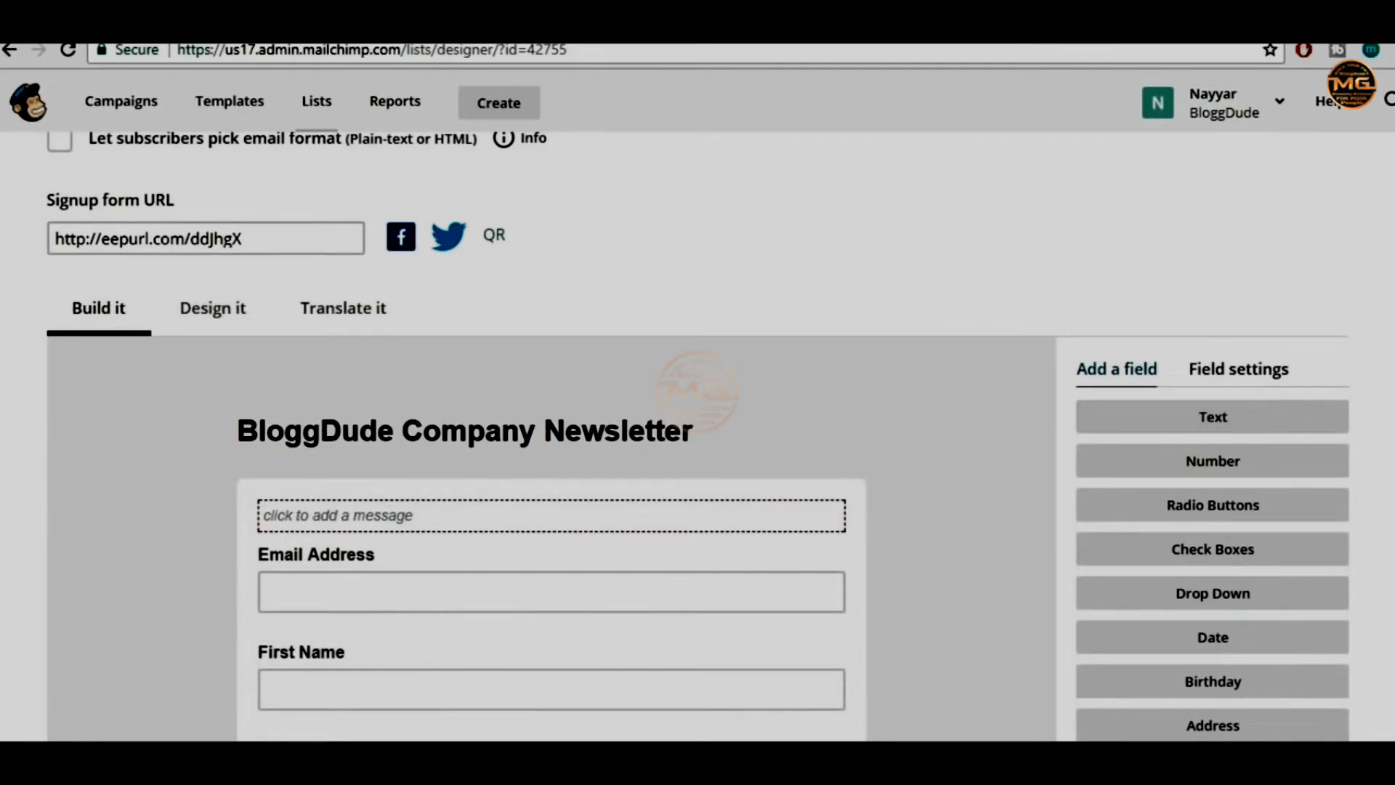
{"action": "scroll", "coordinate": [1192, 407], "scroll_direction": "down", "scroll_amount": 3}
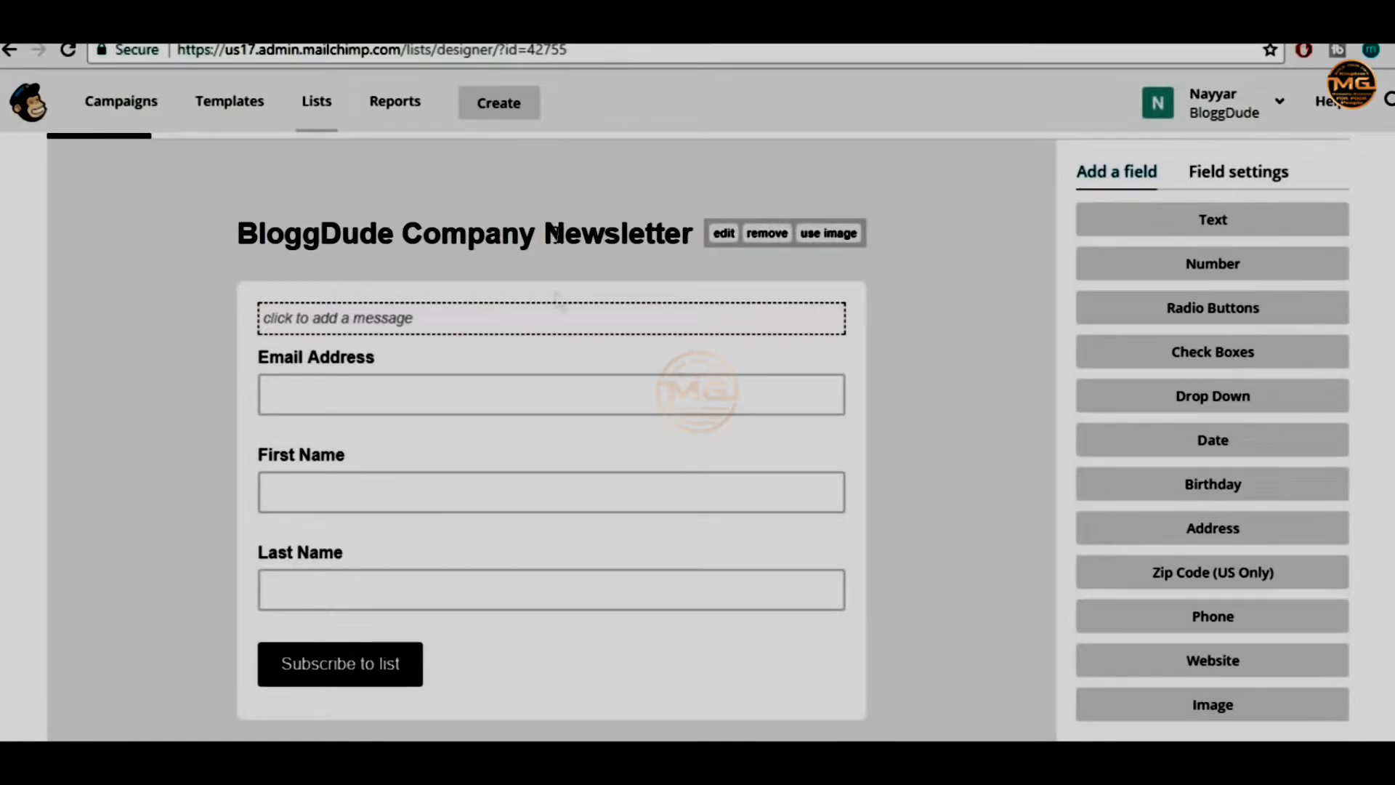
{"action": "scroll", "coordinate": [560, 332], "scroll_direction": "down", "scroll_amount": 2}
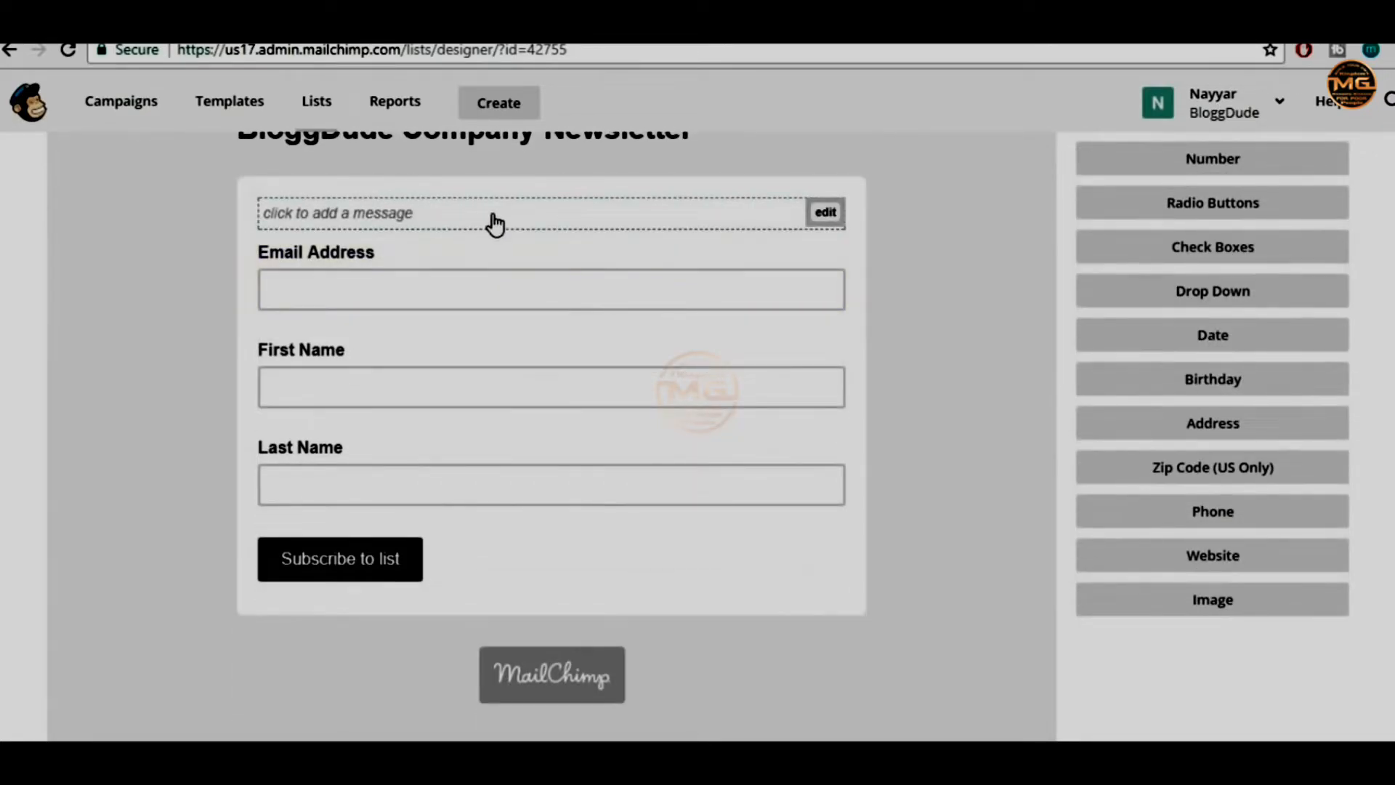
{"action": "left_click", "coordinate": [419, 215]}
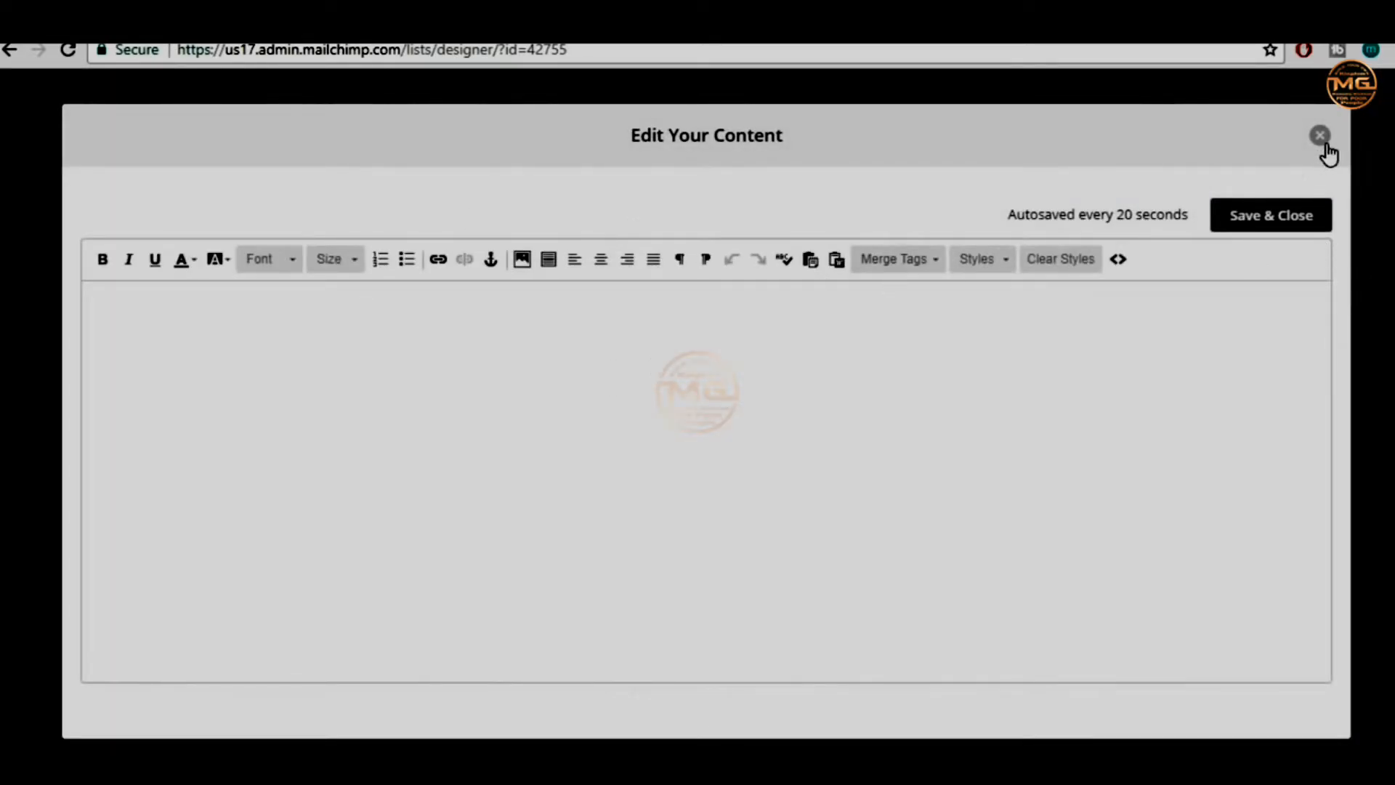
{"action": "left_click", "coordinate": [706, 437]}
{"action": "left_click", "coordinate": [1270, 215]}
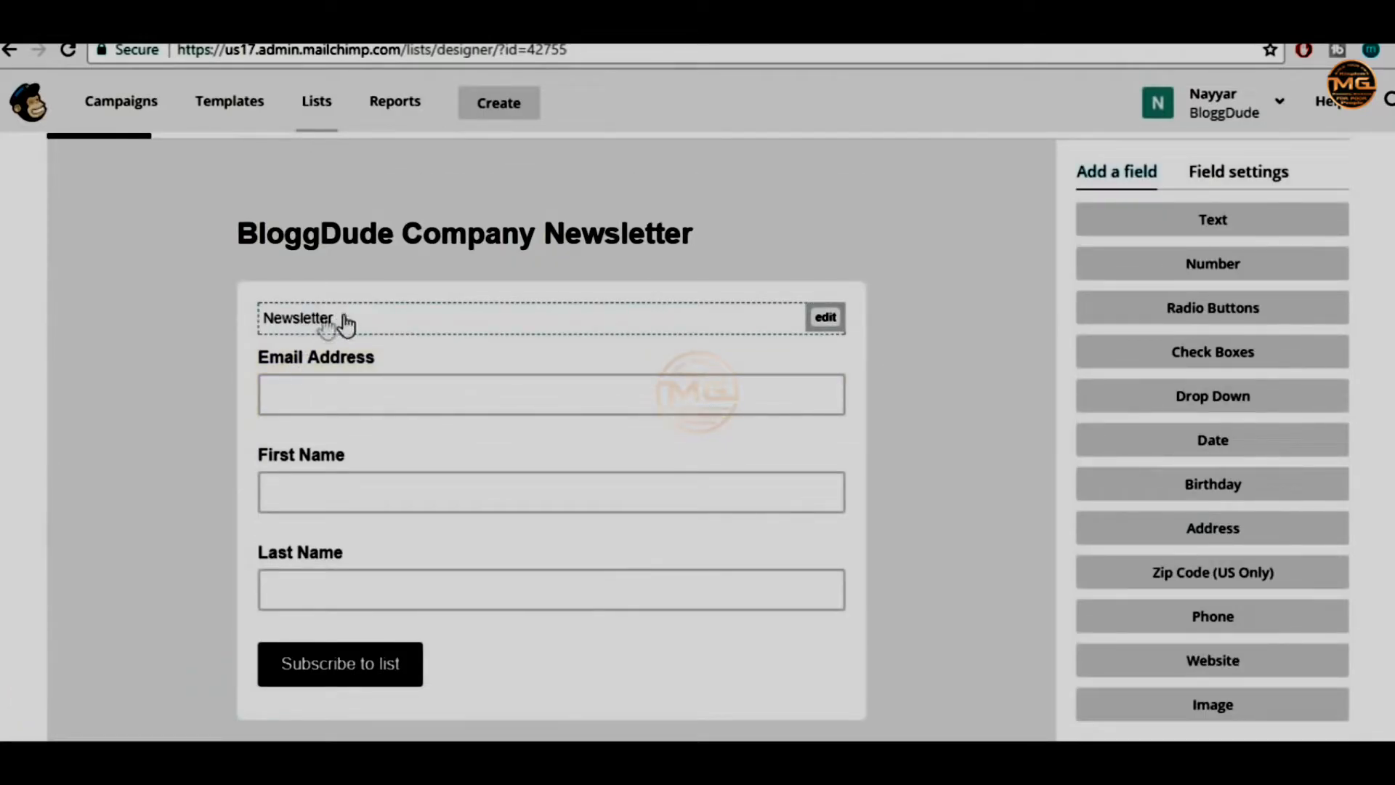
{"action": "scroll", "coordinate": [565, 345], "scroll_direction": "down", "scroll_amount": 2}
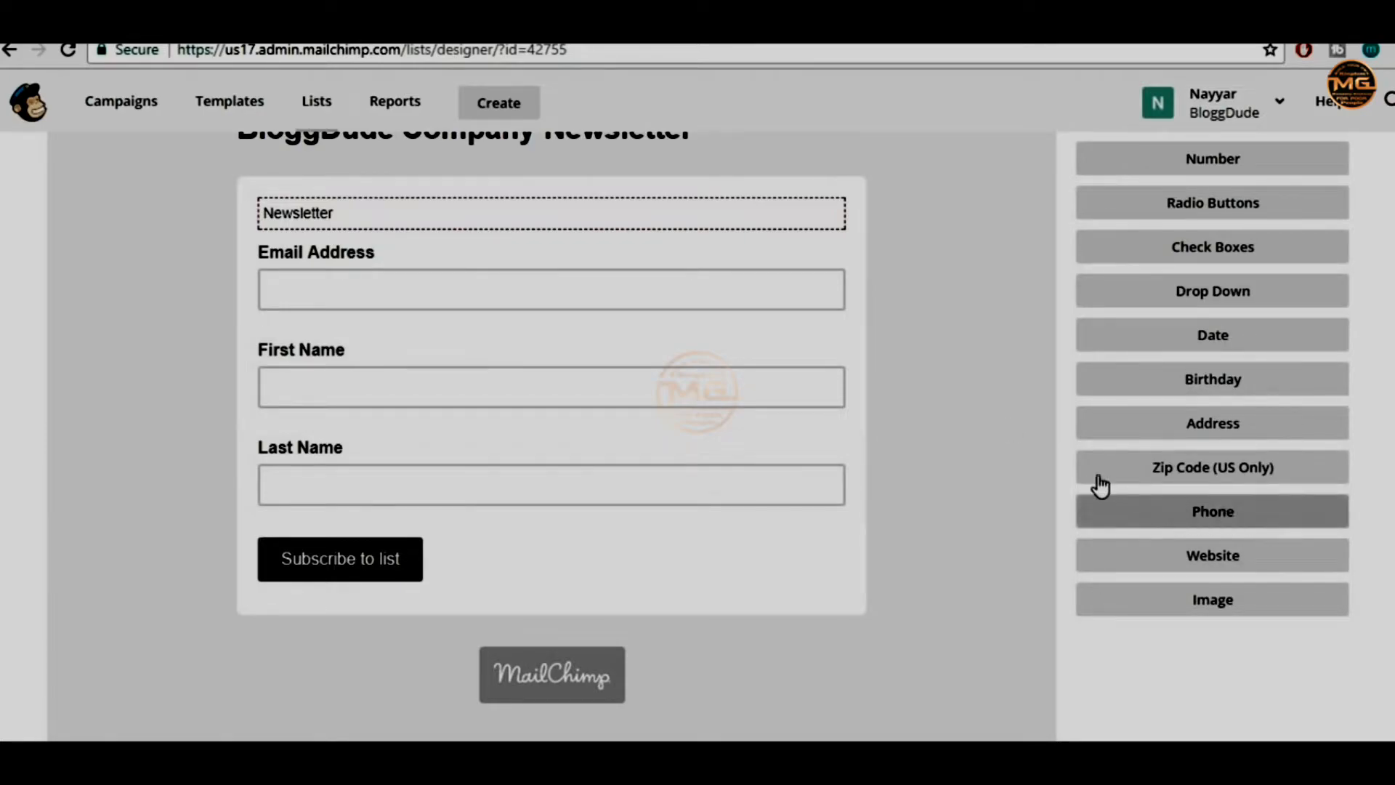
Add a Phone field to the signup form
{"action": "left_click", "coordinate": [1244, 519]}
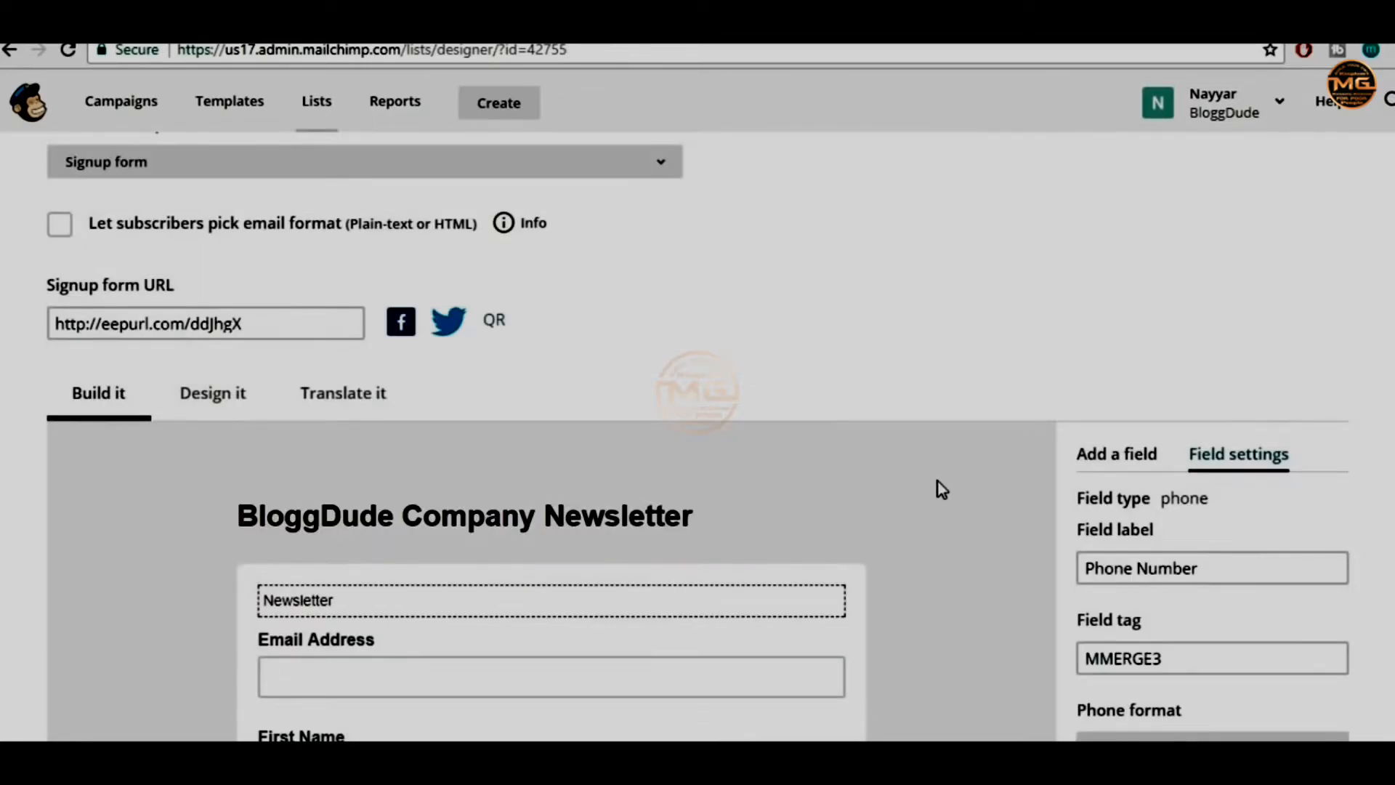
{"action": "scroll", "coordinate": [937, 481], "scroll_direction": "down", "scroll_amount": 5}
{"action": "scroll", "coordinate": [937, 481], "scroll_direction": "up", "scroll_amount": 1}
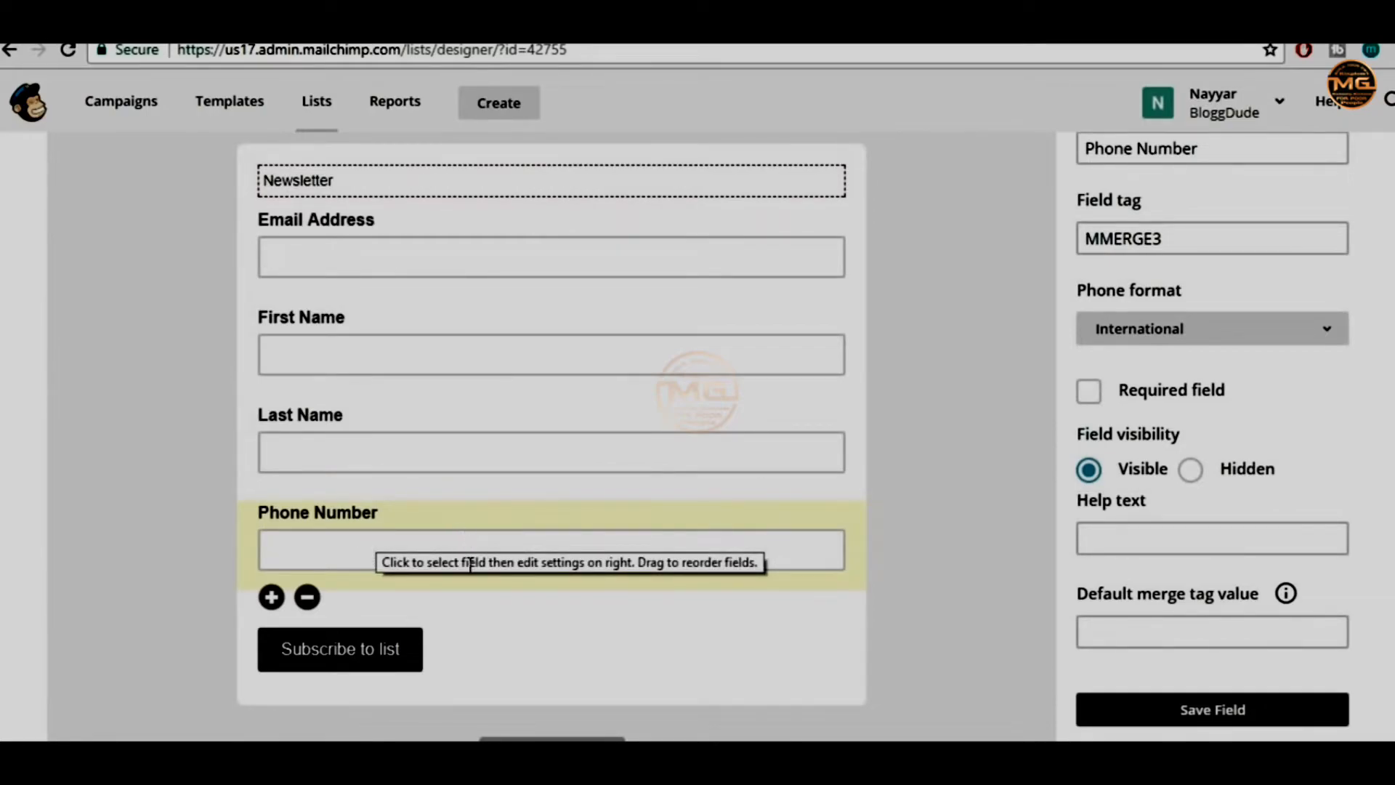
{"action": "scroll", "coordinate": [1230, 498], "scroll_direction": "up", "scroll_amount": 4}
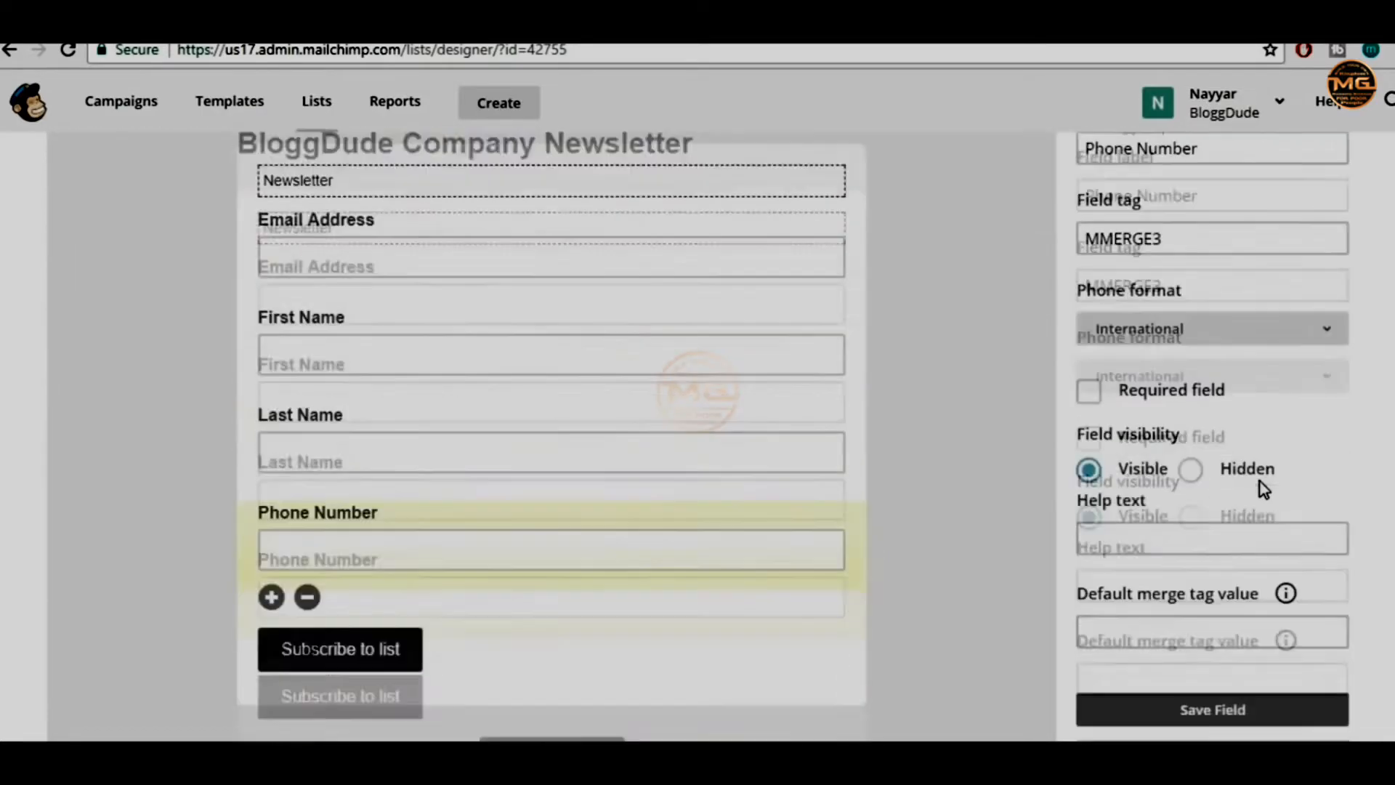
{"action": "scroll", "coordinate": [908, 509], "scroll_direction": "up", "scroll_amount": 3}
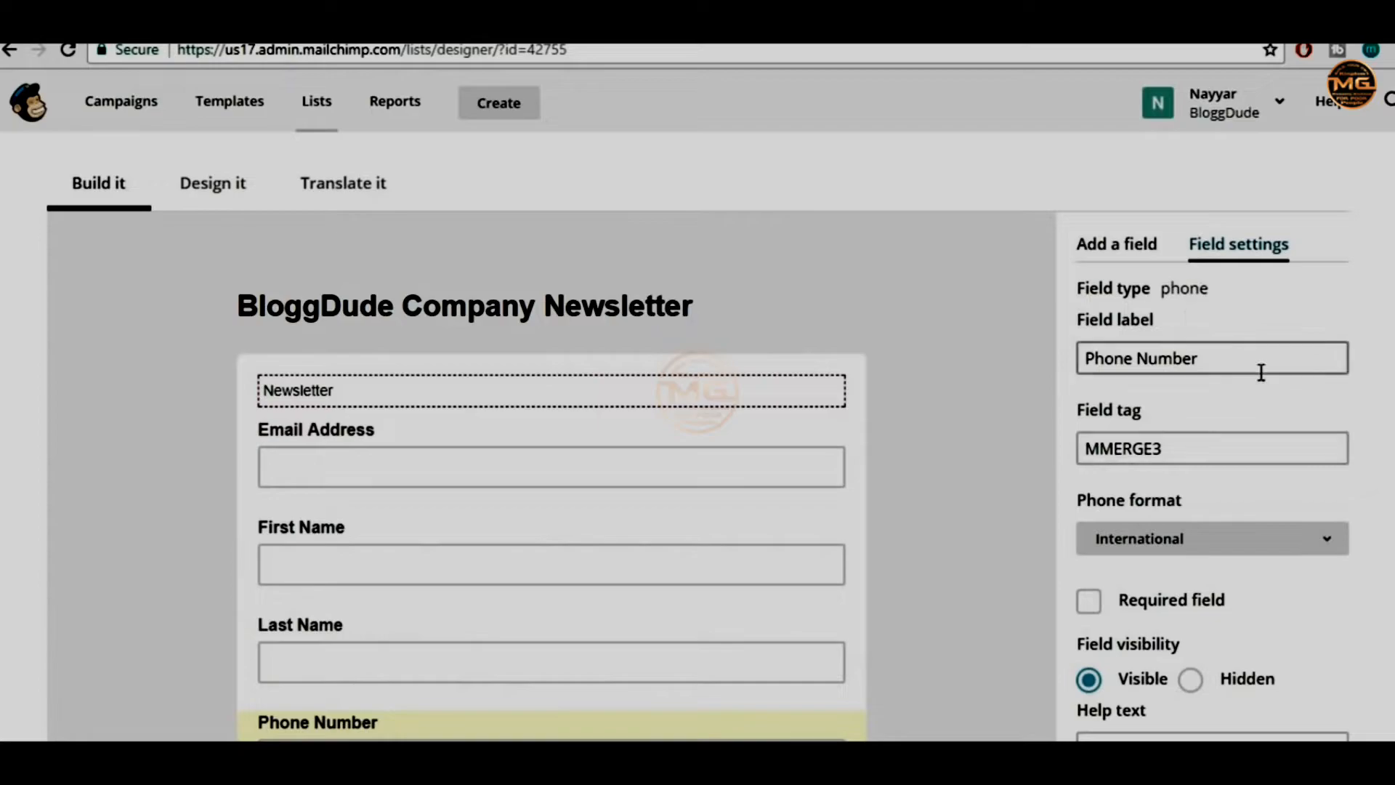
{"action": "left_click_drag", "start_coordinate": [1223, 296], "coordinate": [1161, 289]}
{"action": "left_click", "coordinate": [1185, 291]}
{"action": "scroll", "coordinate": [800, 509], "scroll_direction": "down", "scroll_amount": 1}
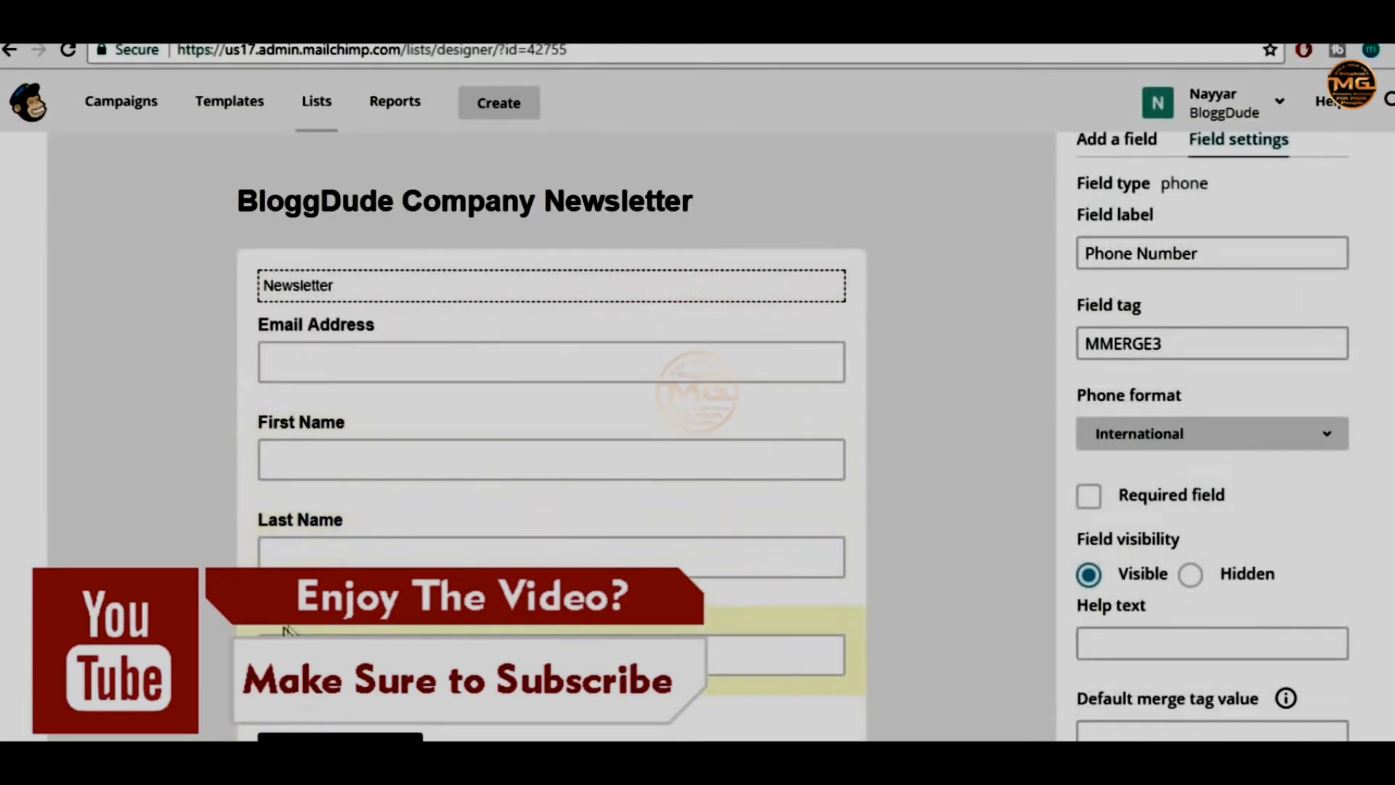
Relabel it Mobile Number, make it required, save, and drag Email Address below it
{"action": "left_click", "coordinate": [1132, 254]}
{"action": "double_click", "coordinate": [1132, 256]}
{"action": "type", "text": "Mo"}
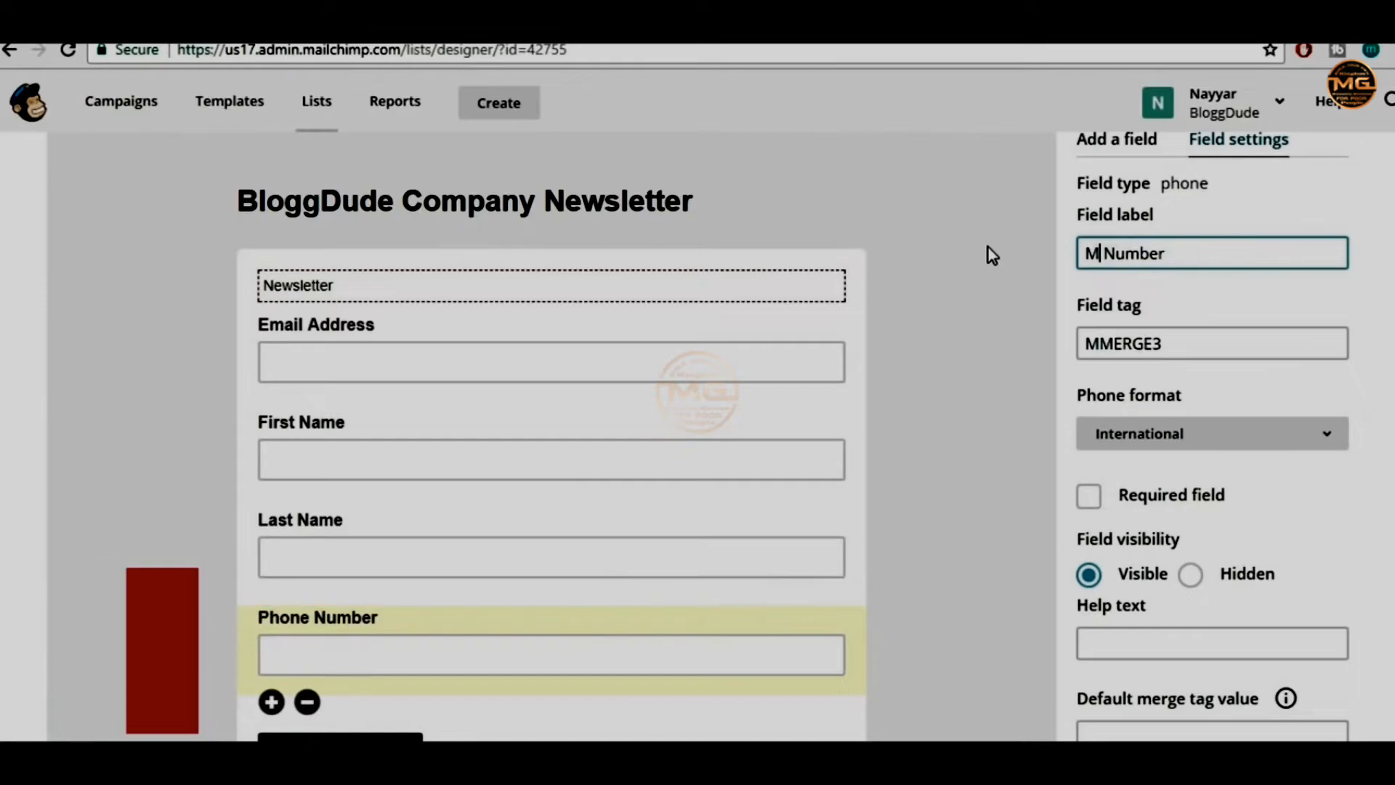
{"action": "type", "text": "bile"}
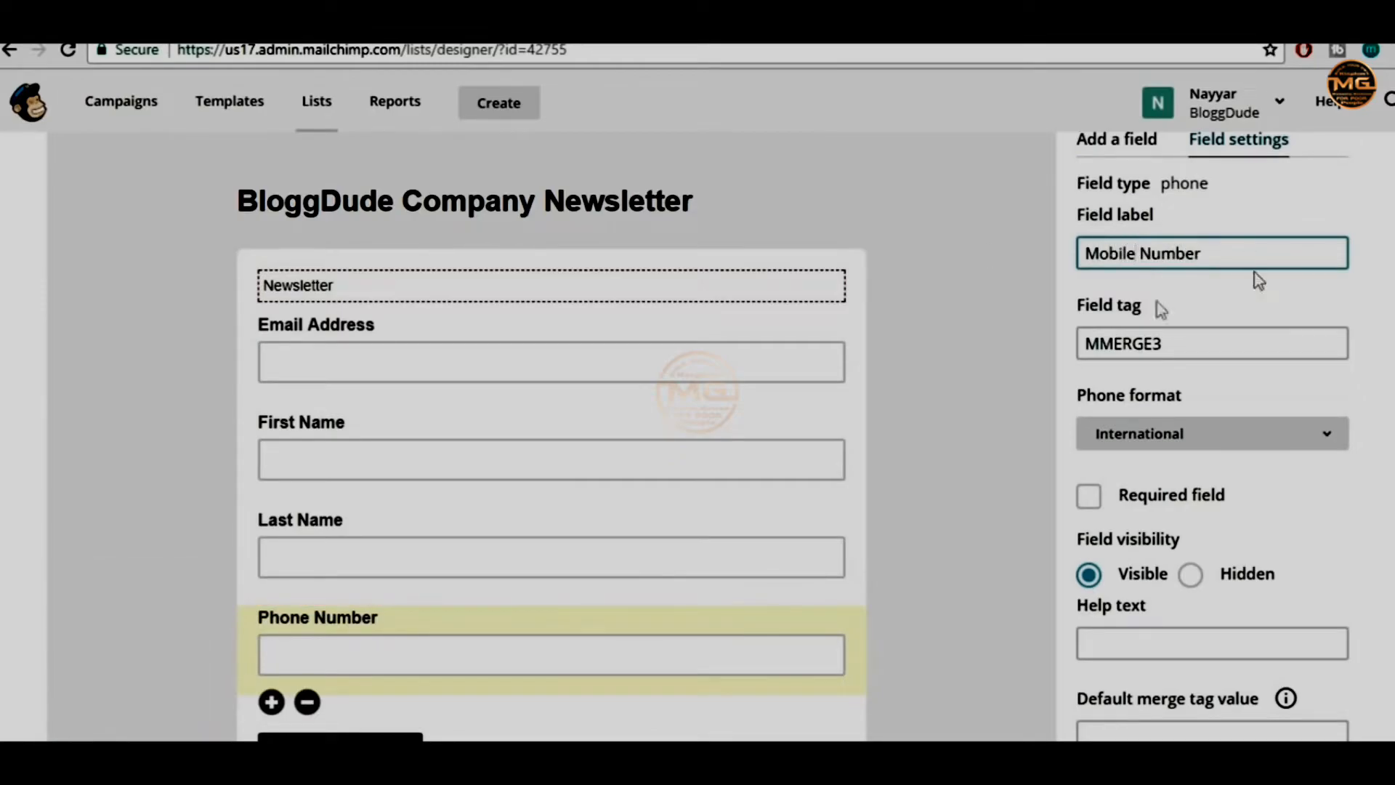
{"action": "scroll", "coordinate": [1245, 319], "scroll_direction": "down", "scroll_amount": 2}
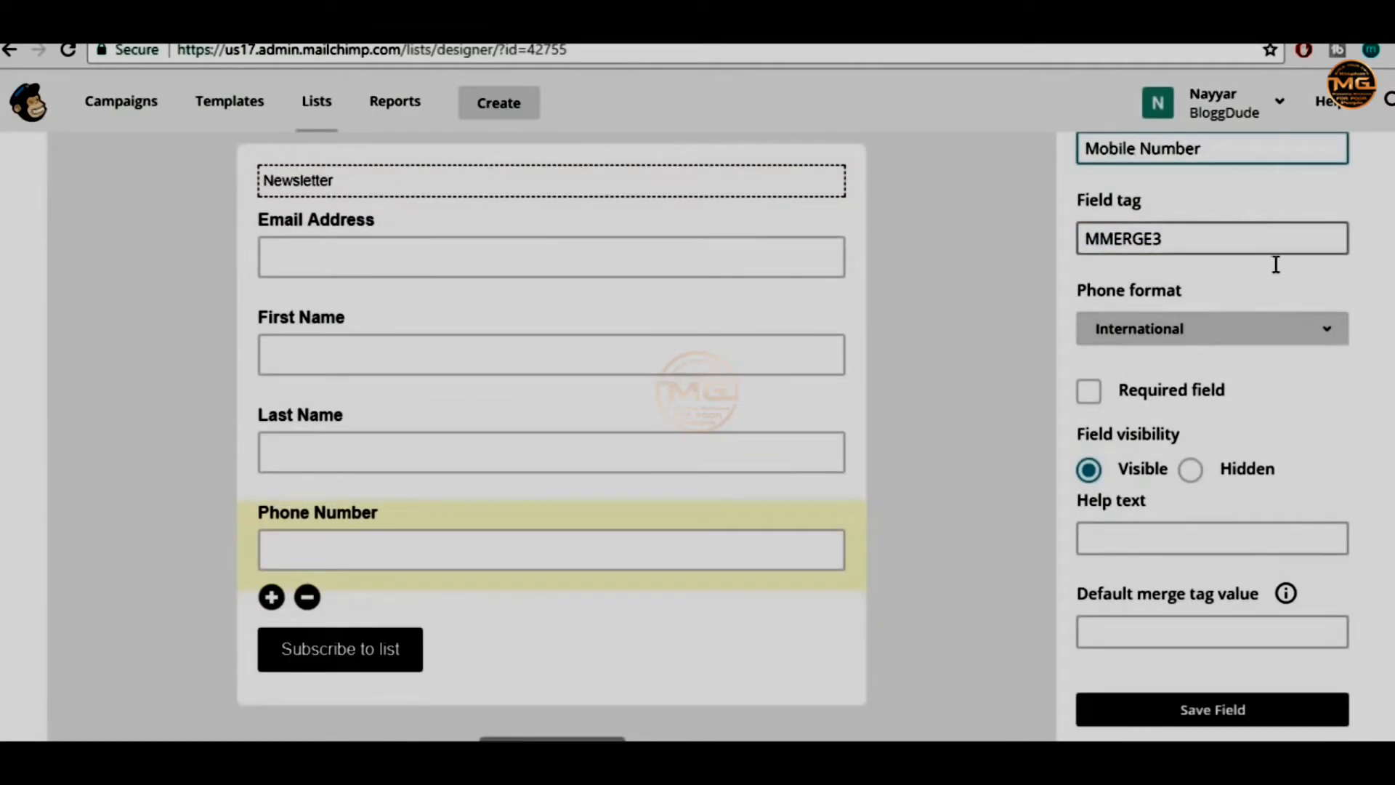
{"action": "scroll", "coordinate": [1333, 374], "scroll_direction": "down", "scroll_amount": 2}
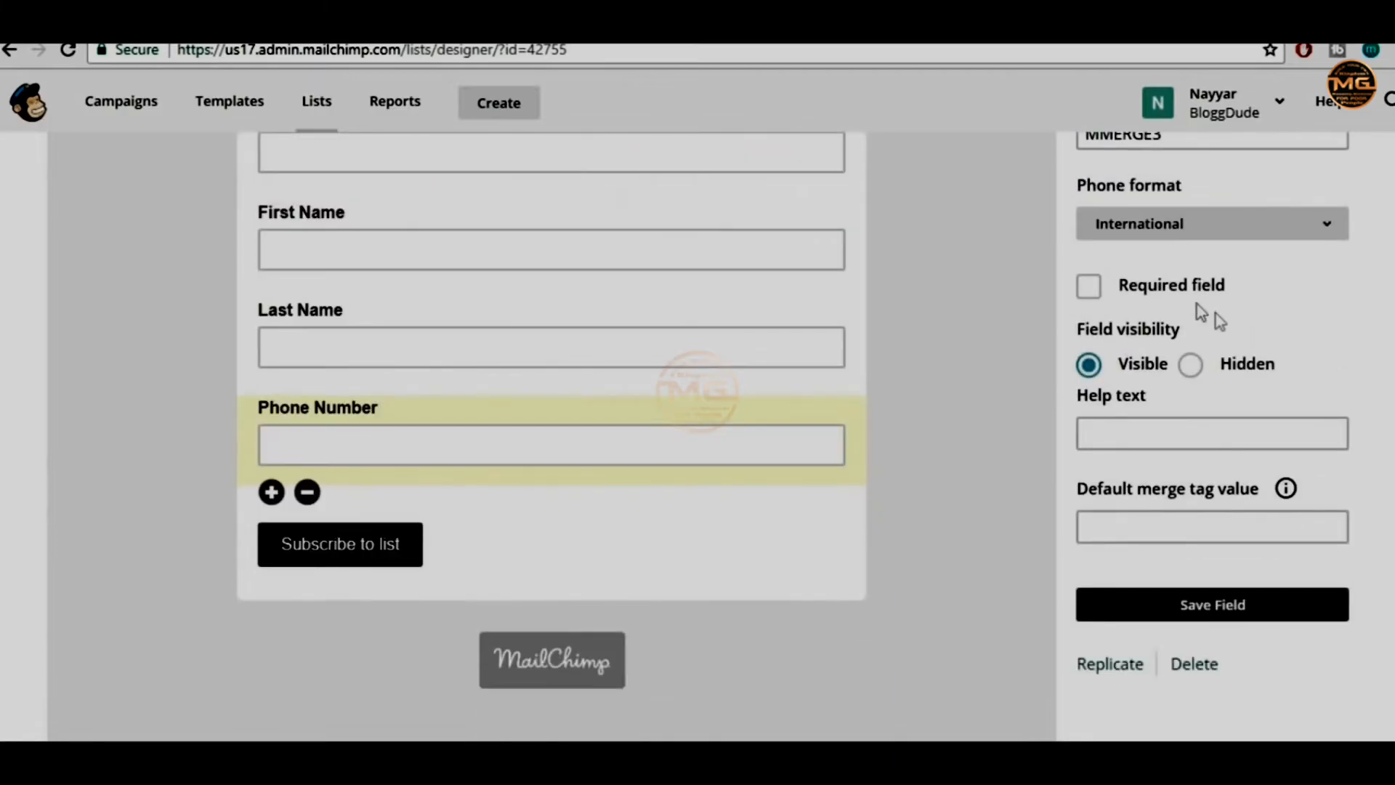
{"action": "left_click", "coordinate": [1145, 289]}
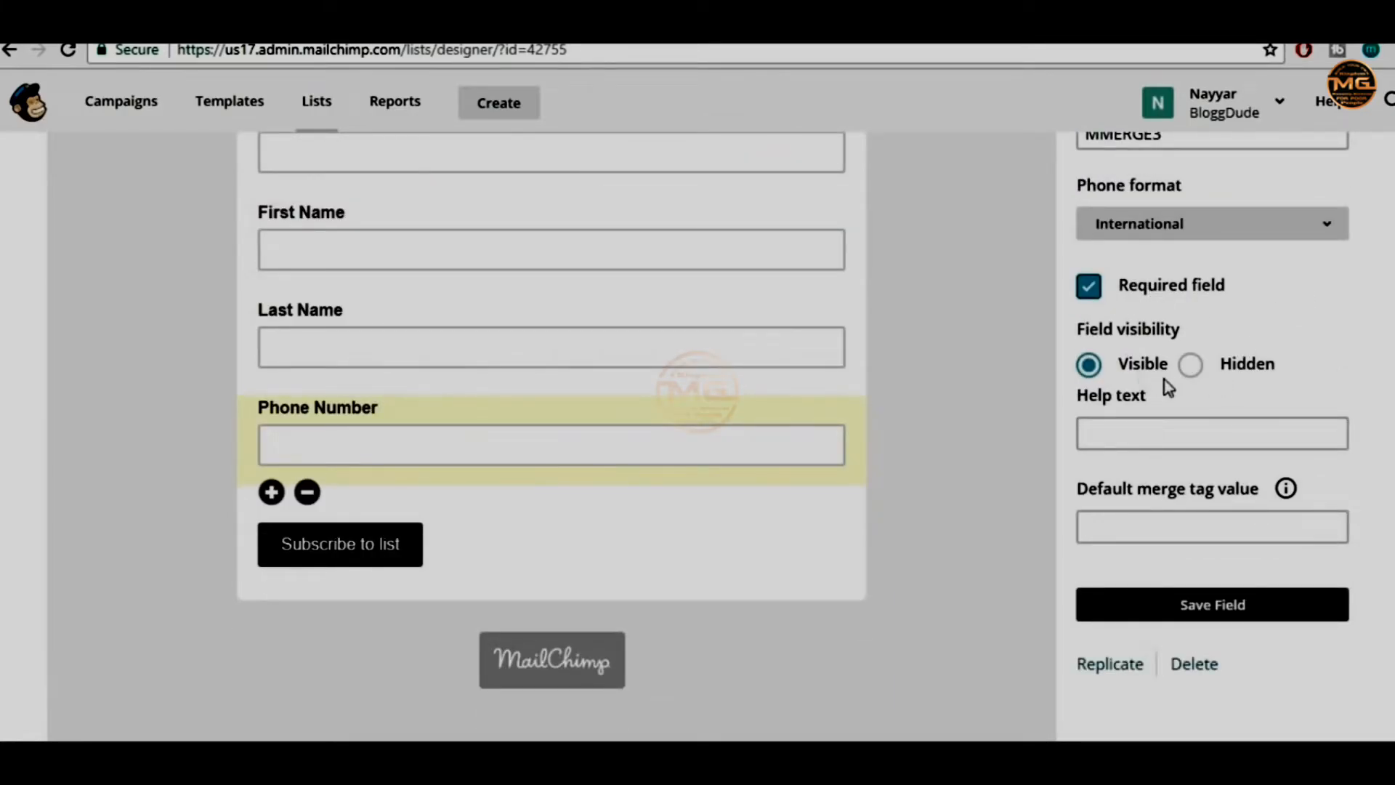
{"action": "left_click", "coordinate": [1233, 626]}
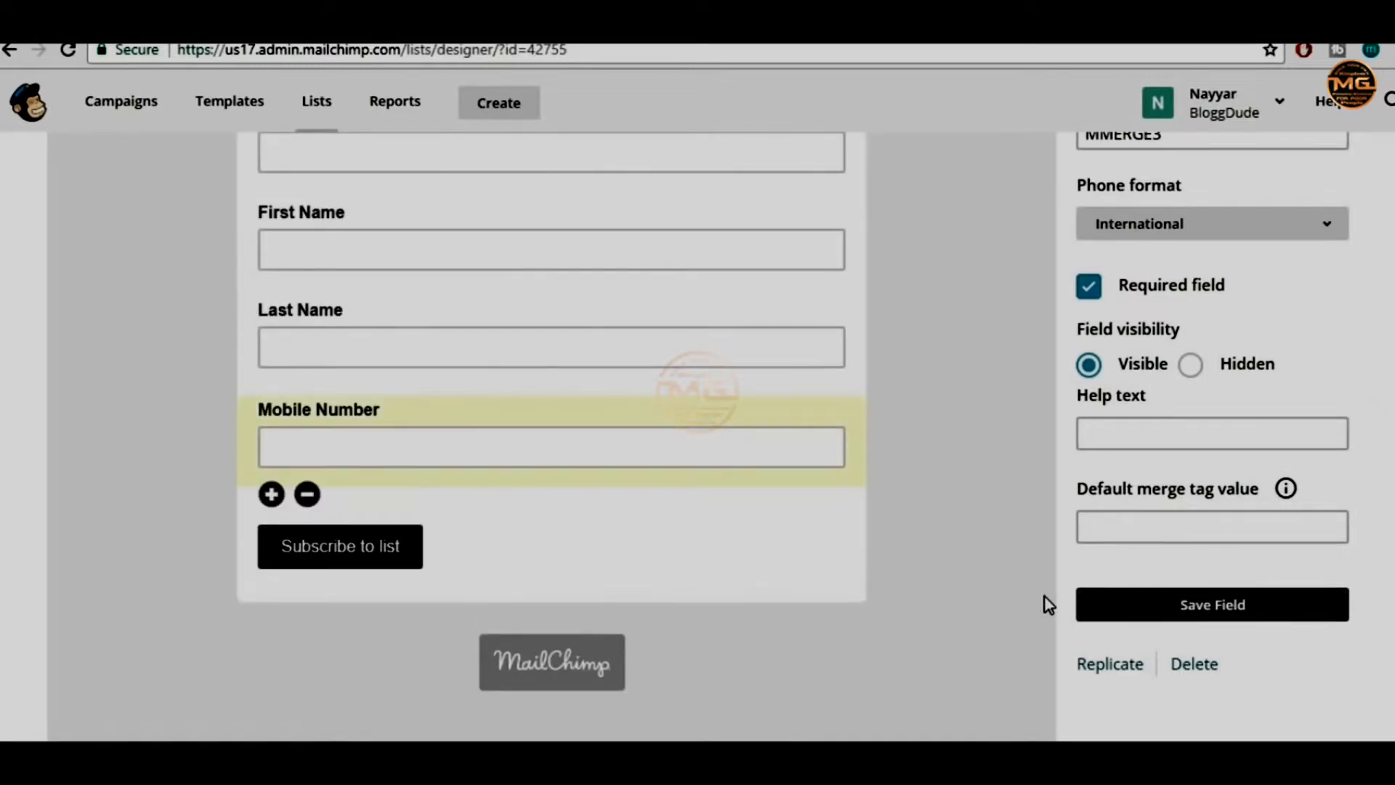
{"action": "scroll", "coordinate": [1013, 590], "scroll_direction": "up", "scroll_amount": 2}
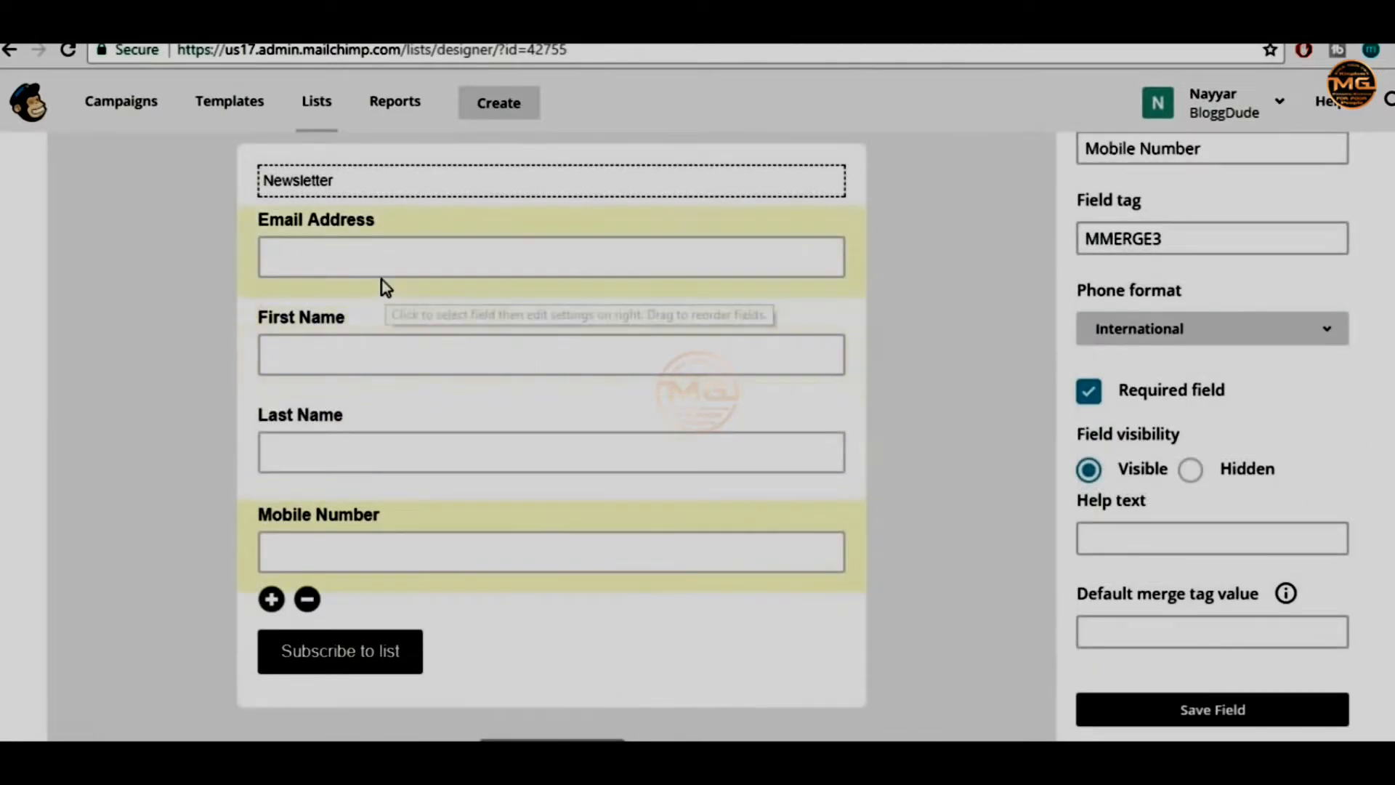
{"action": "left_click_drag", "start_coordinate": [367, 250], "coordinate": [342, 581]}
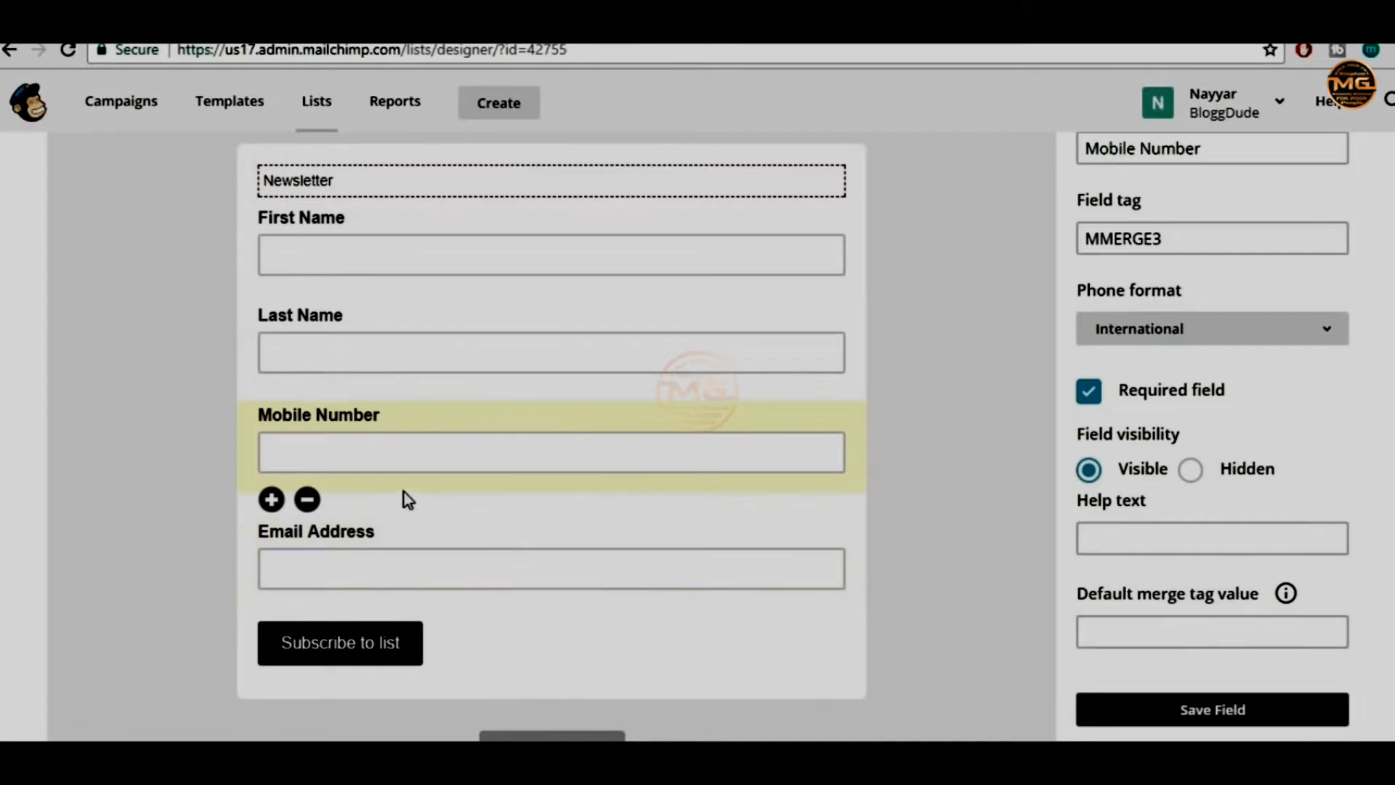
Delete the First Name field, confirming with DELETE
{"action": "left_click", "coordinate": [470, 247]}
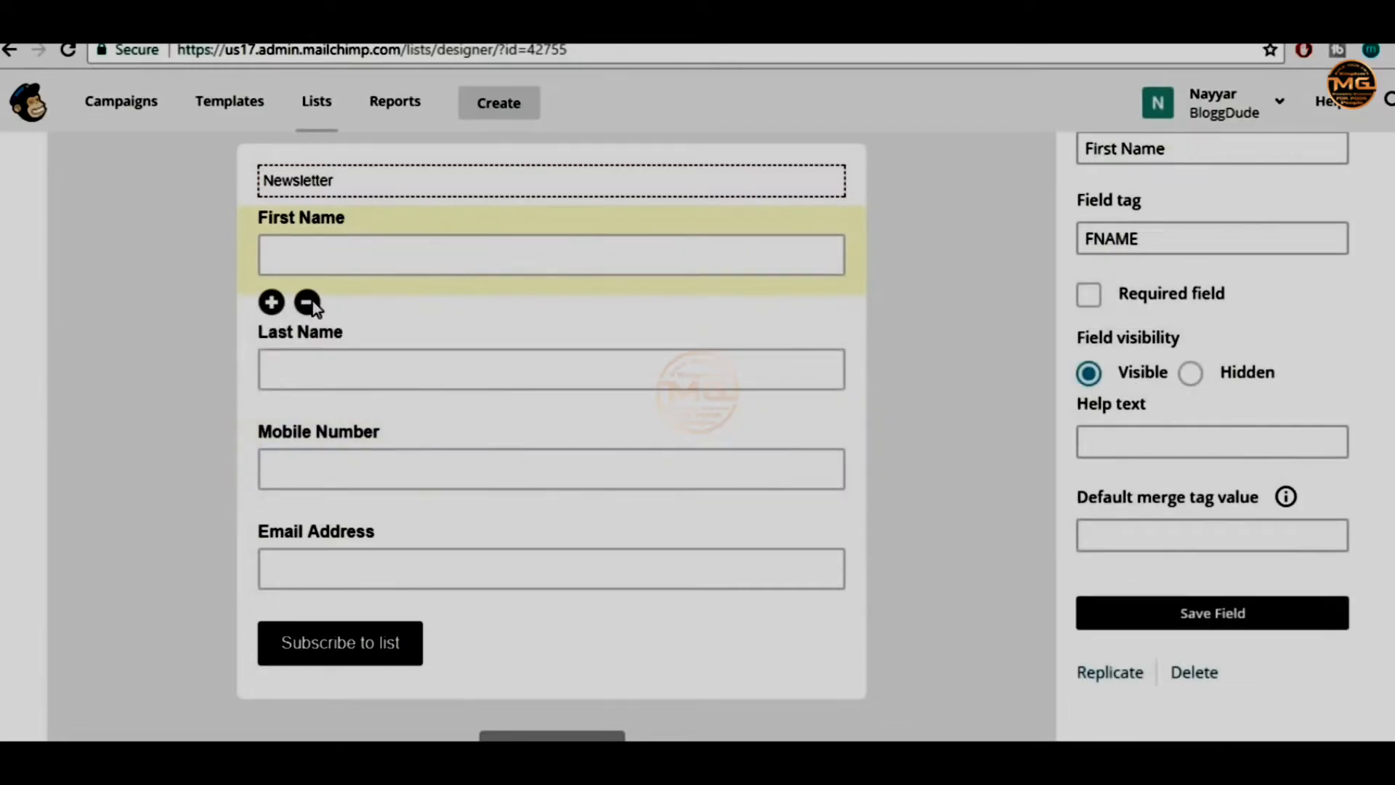
{"action": "left_click", "coordinate": [307, 302]}
{"action": "left_click", "coordinate": [549, 453]}
{"action": "type", "text": "DELETE"}
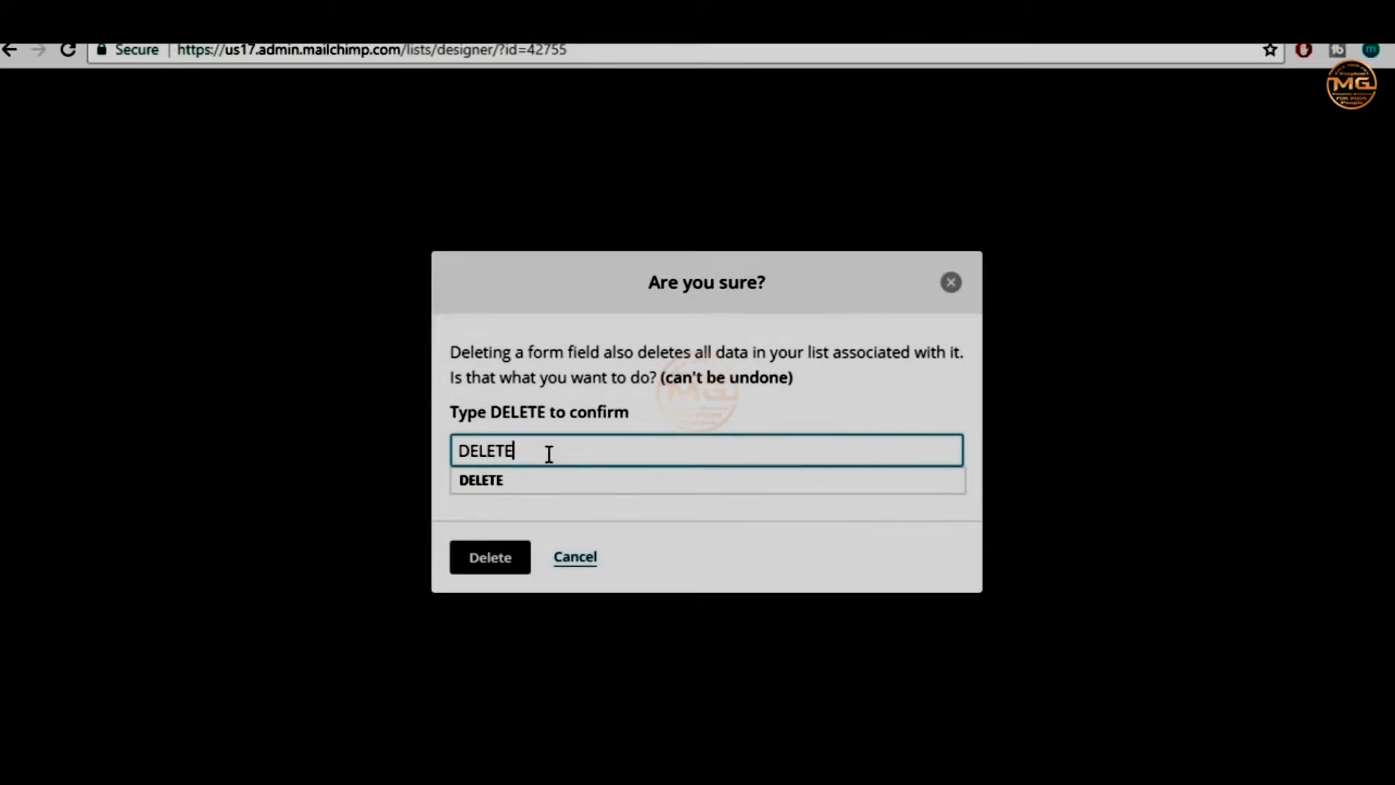
{"action": "left_click", "coordinate": [520, 565]}
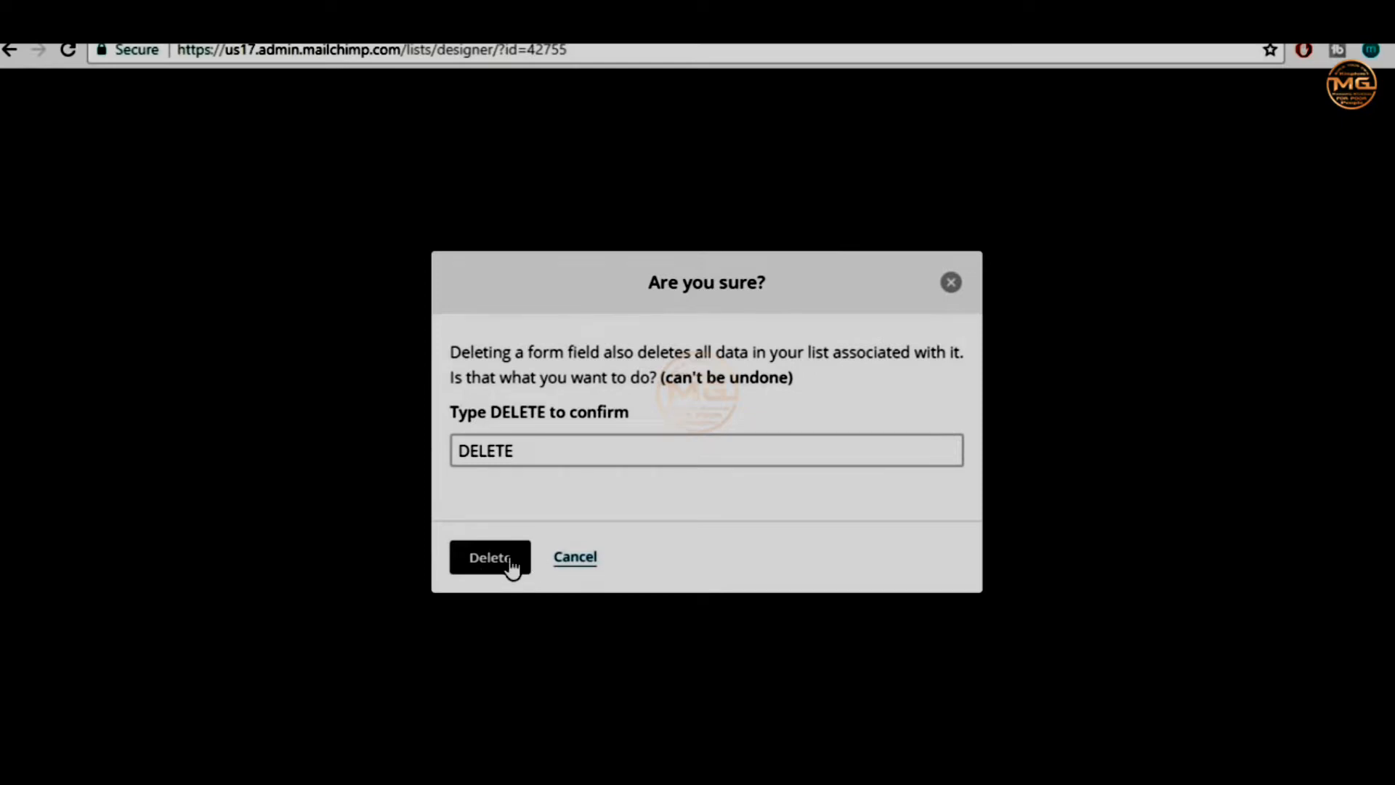
{"action": "left_click", "coordinate": [491, 558]}
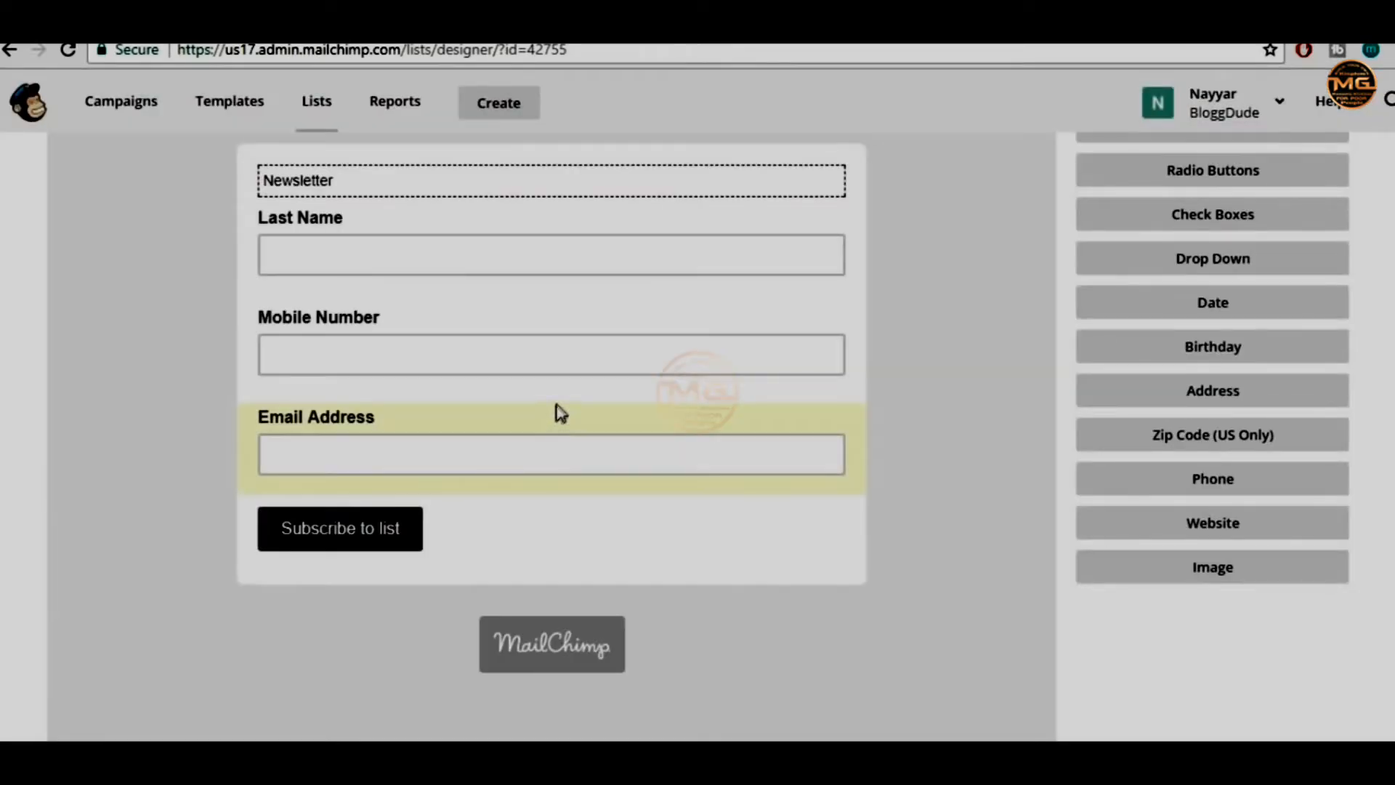
Delete the Last Name field, confirming with DELETE
{"action": "left_click", "coordinate": [347, 254]}
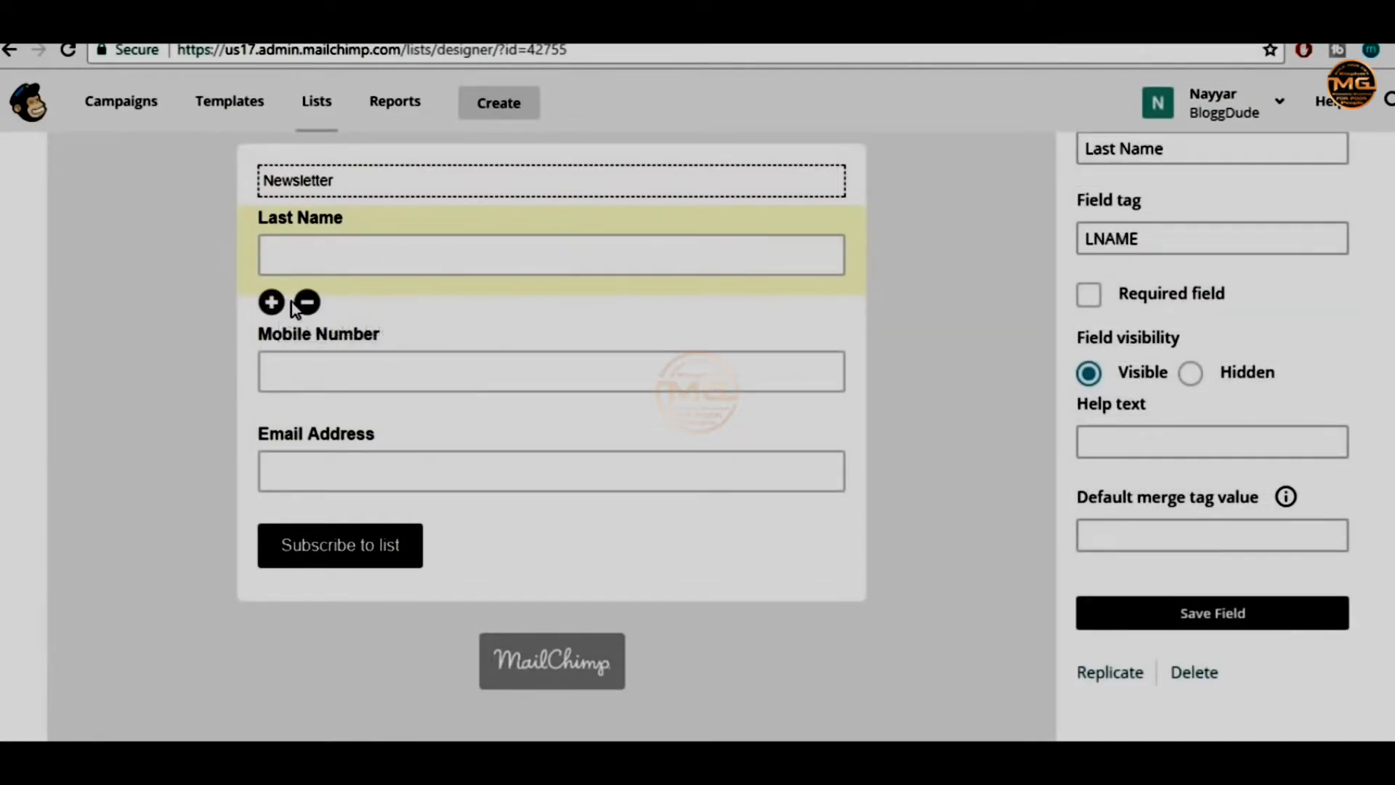
{"action": "left_click", "coordinate": [1206, 676]}
{"action": "left_click", "coordinate": [526, 450]}
{"action": "type", "text": "DELET"}
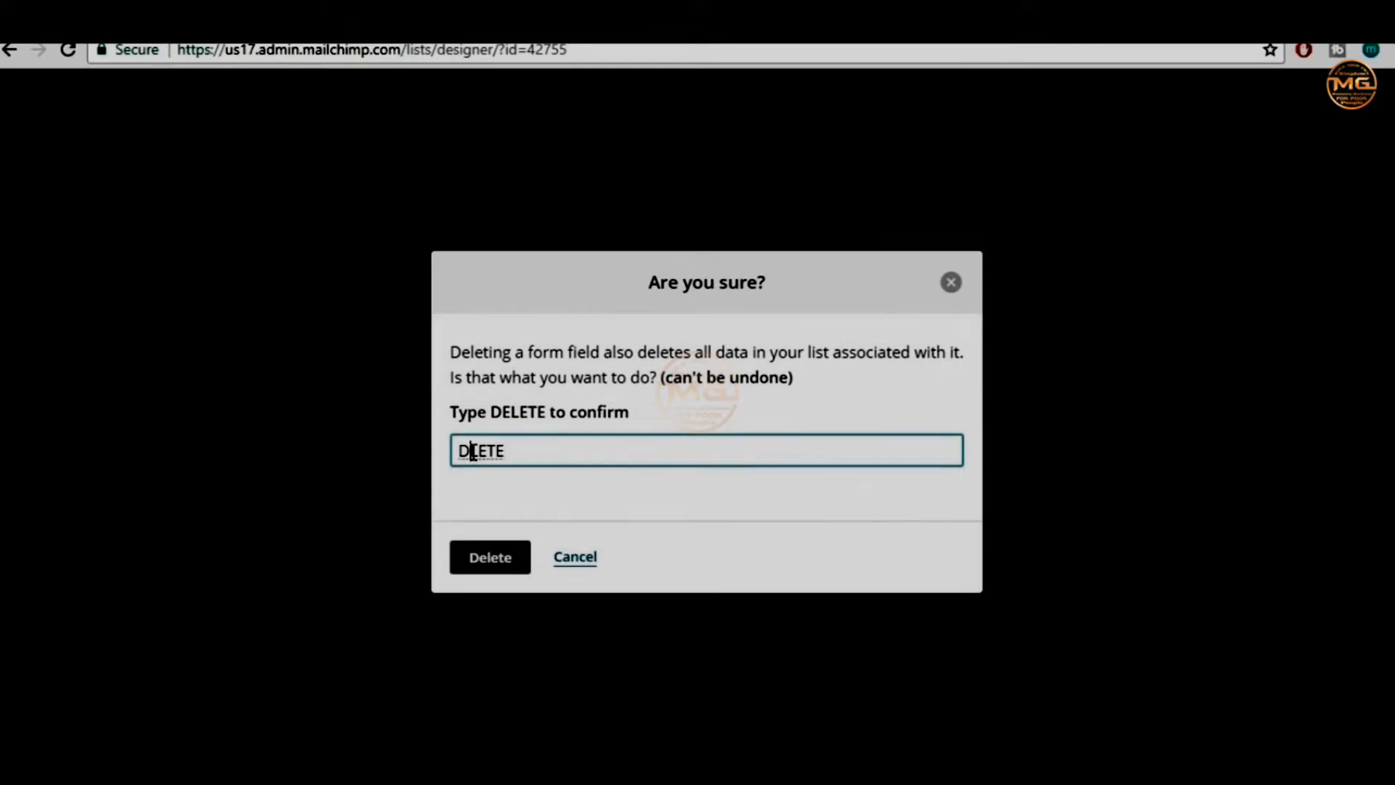
{"action": "type", "text": "E"}
{"action": "left_click", "coordinate": [494, 565]}
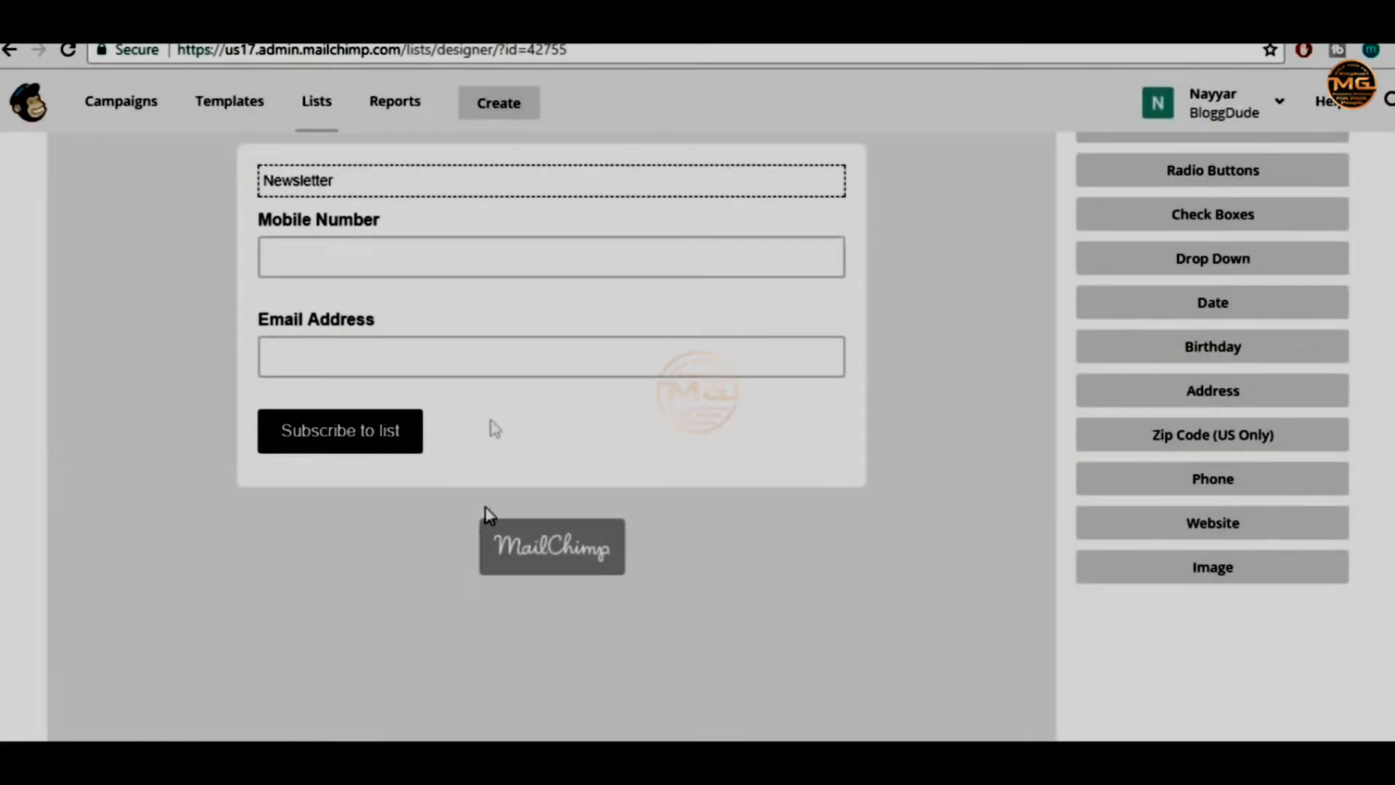
Start deleting the Mobile Number field and enter the confirmation word
{"action": "left_click", "coordinate": [403, 251]}
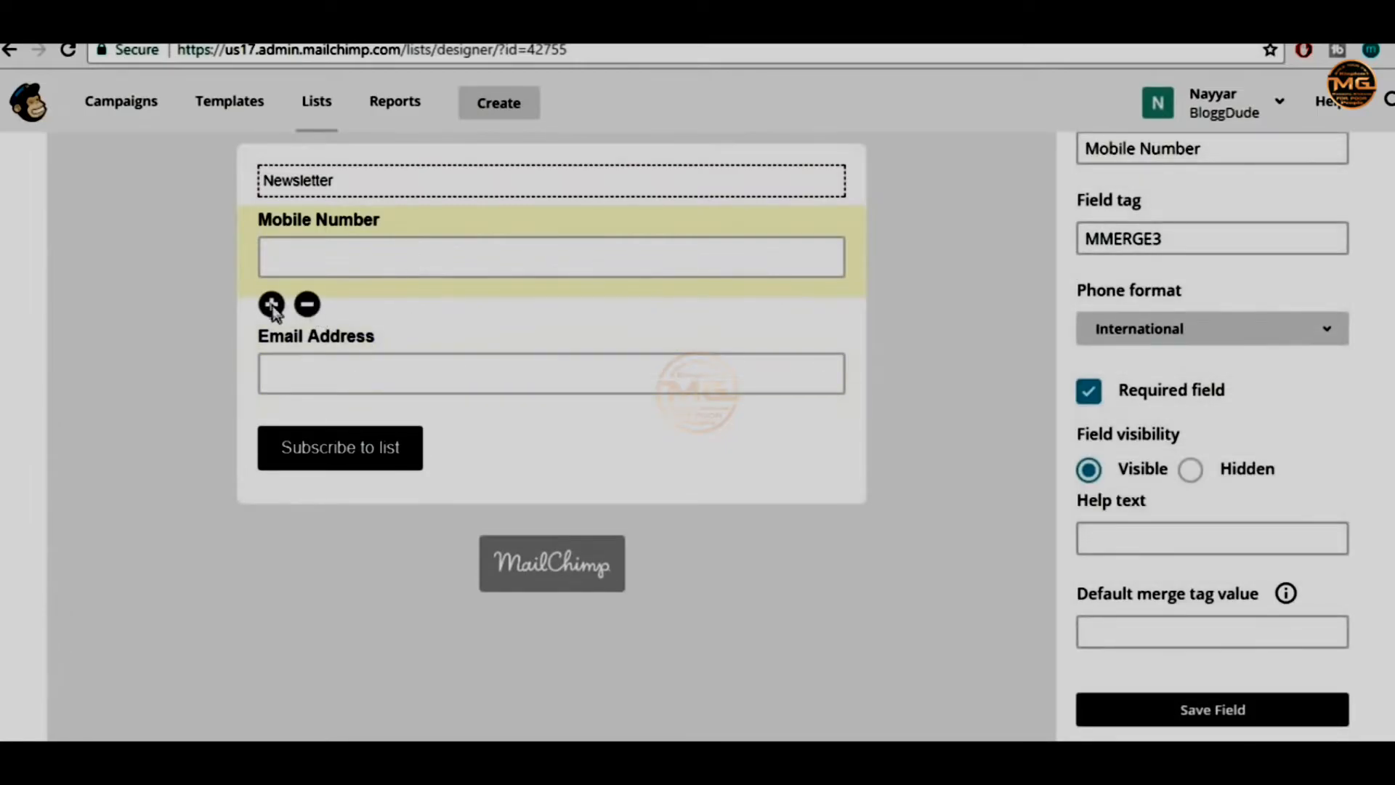
{"action": "left_click", "coordinate": [308, 304]}
{"action": "left_click", "coordinate": [568, 449]}
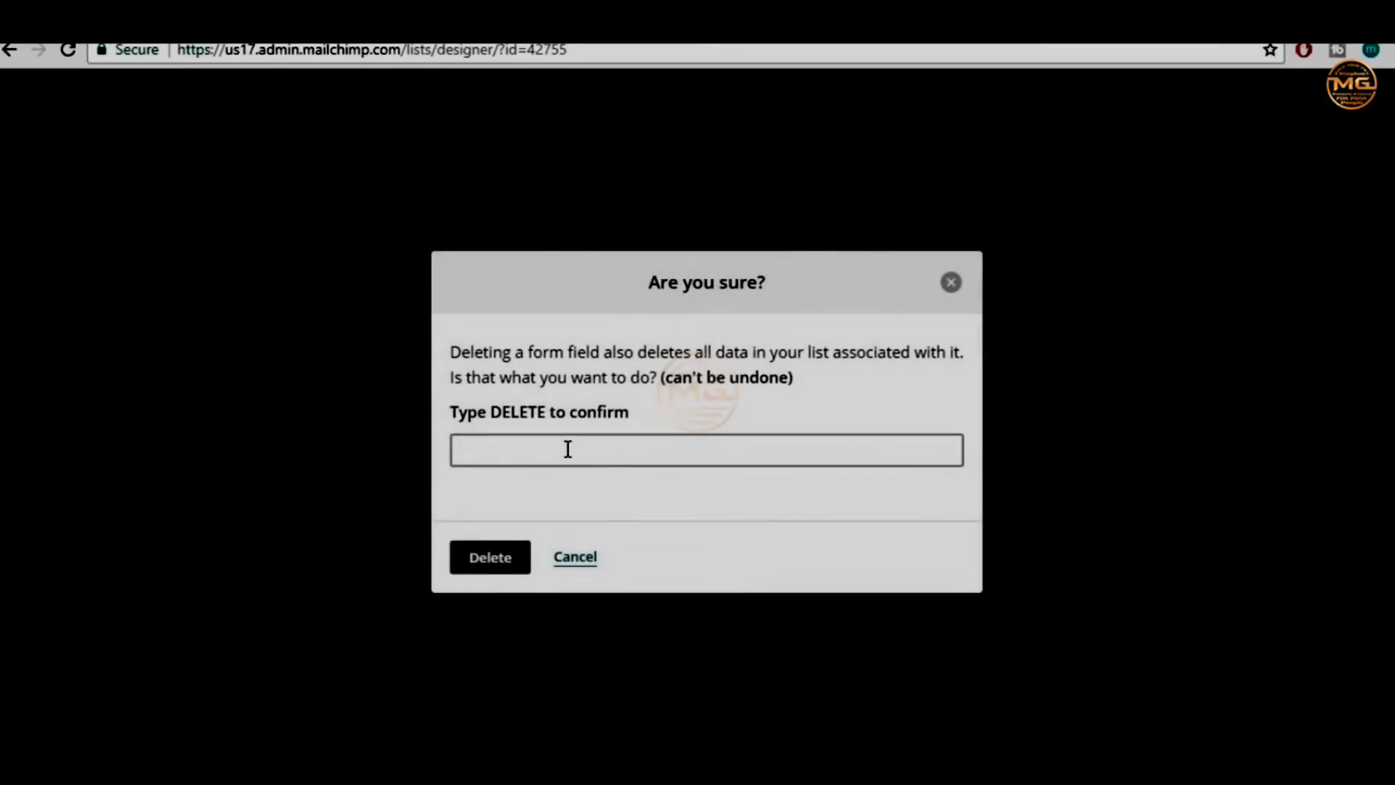
{"action": "type", "text": "DELET"}
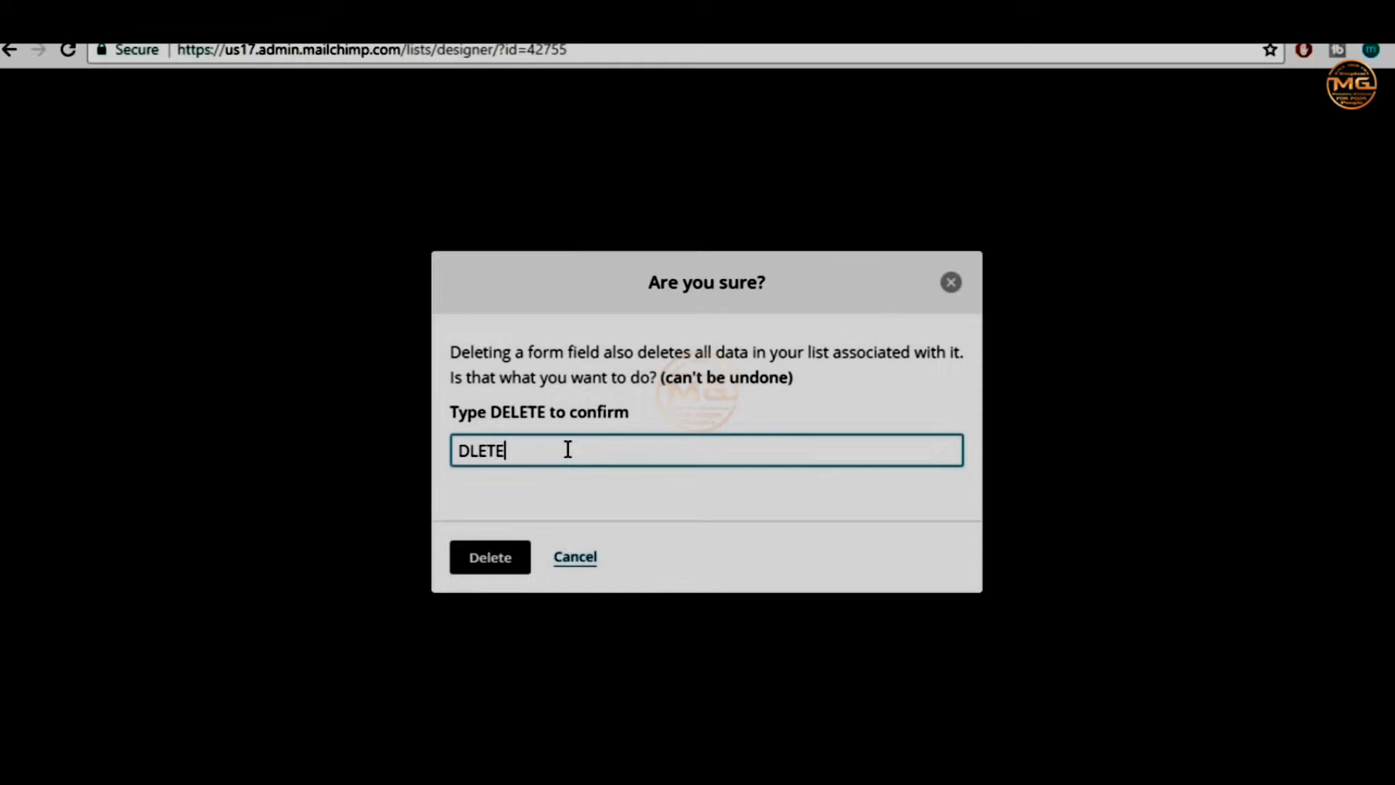
{"action": "type", "text": "E"}
Confirm the Mobile Number deletion and erase the Newsletter text in the message editor
{"action": "left_click", "coordinate": [509, 561]}
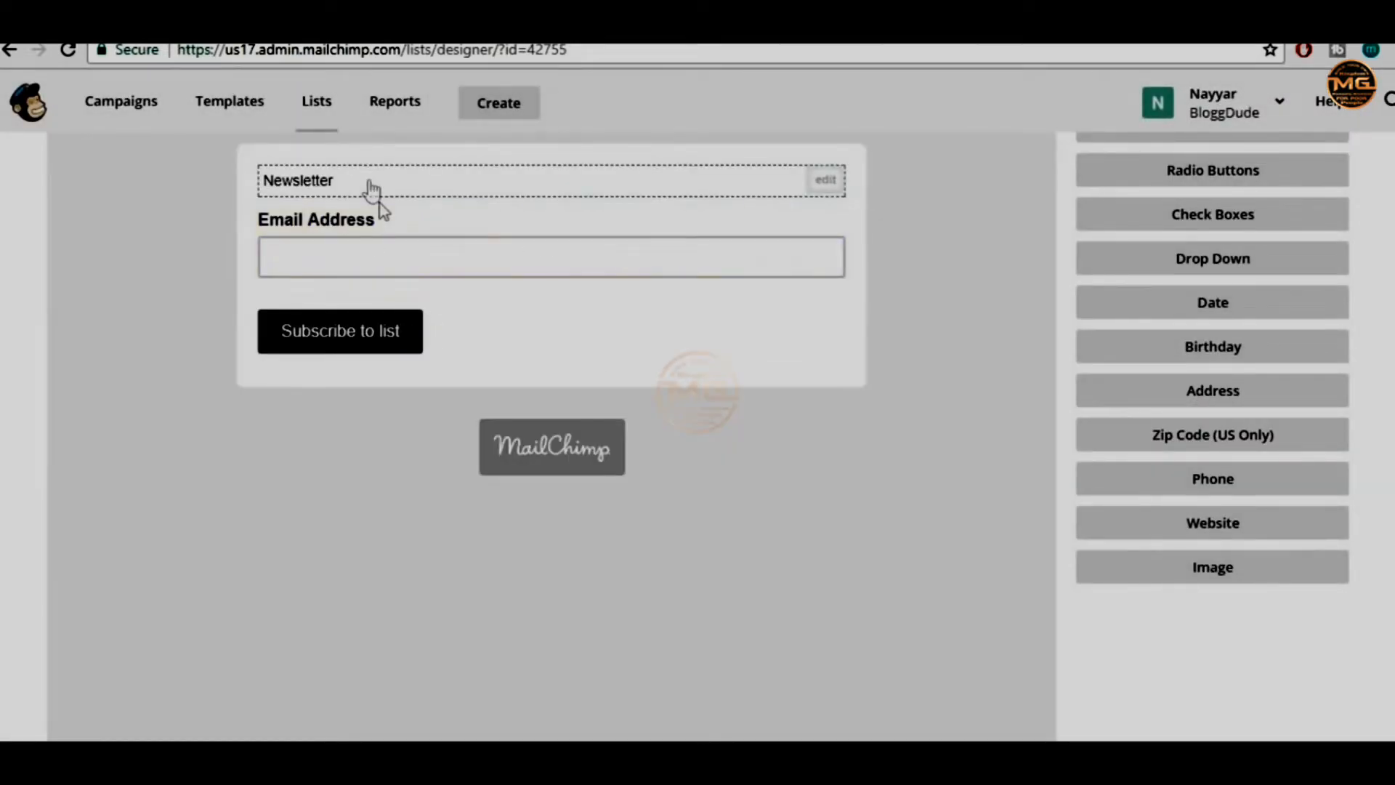
{"action": "left_click", "coordinate": [347, 184]}
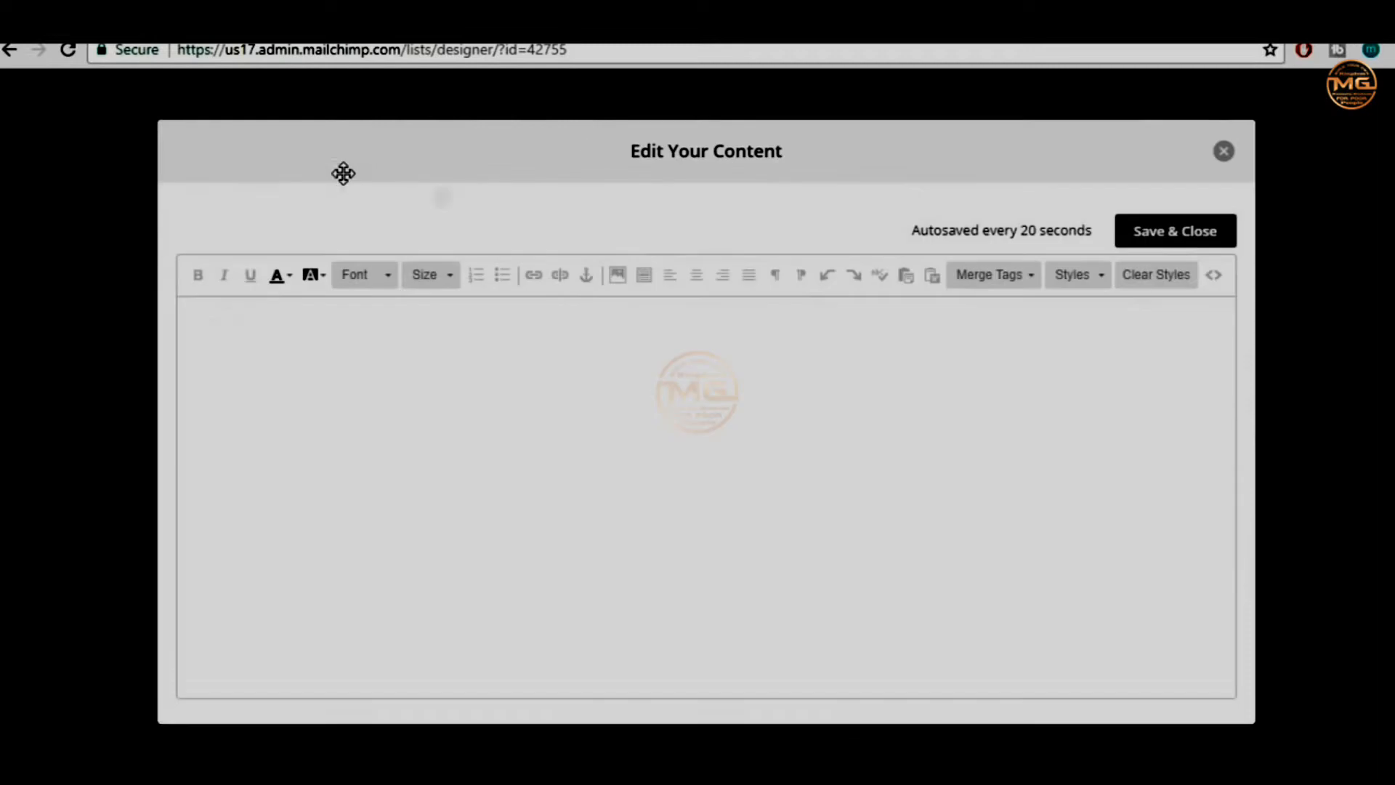
{"action": "left_click_drag", "start_coordinate": [325, 331], "coordinate": [164, 321]}
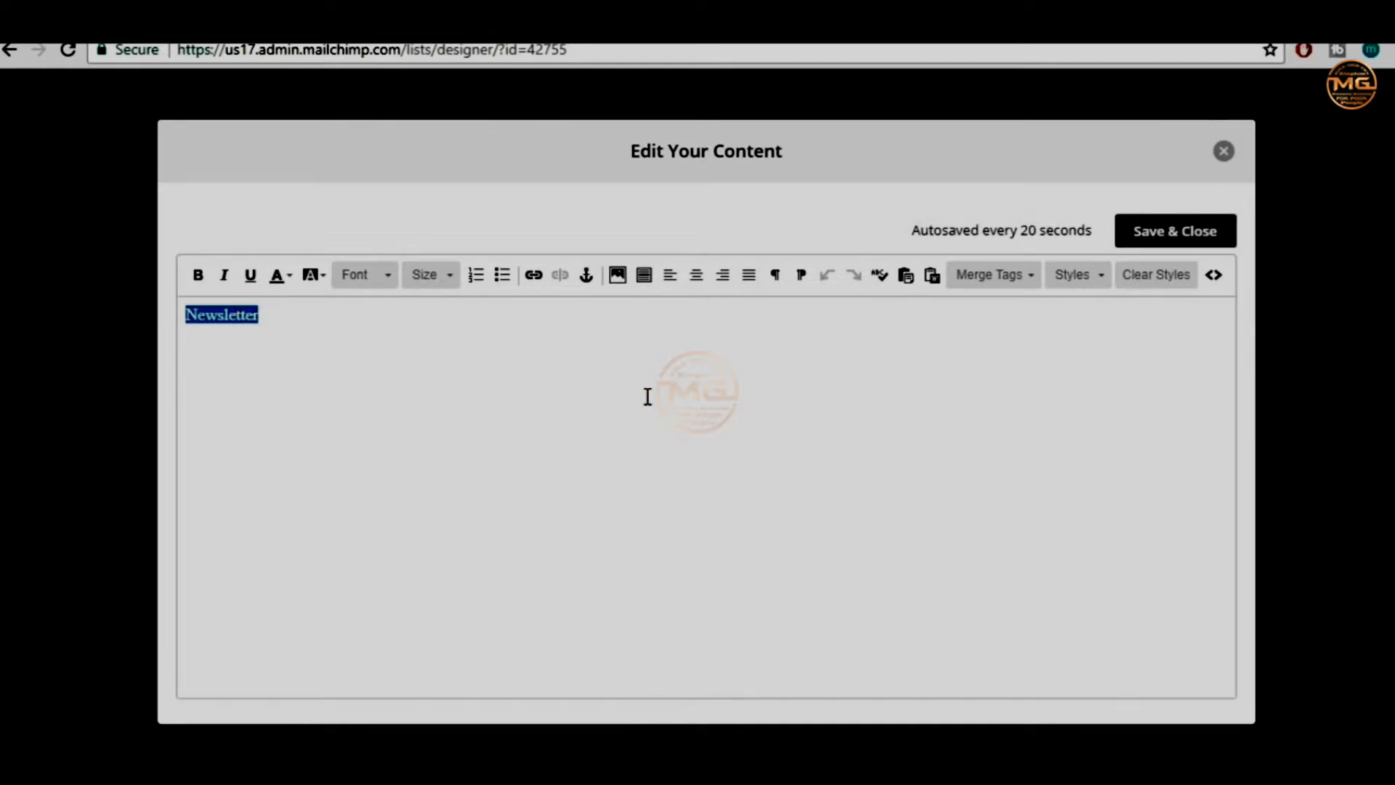
{"action": "key", "text": "BackSpace"}
{"action": "left_click", "coordinate": [1228, 153]}
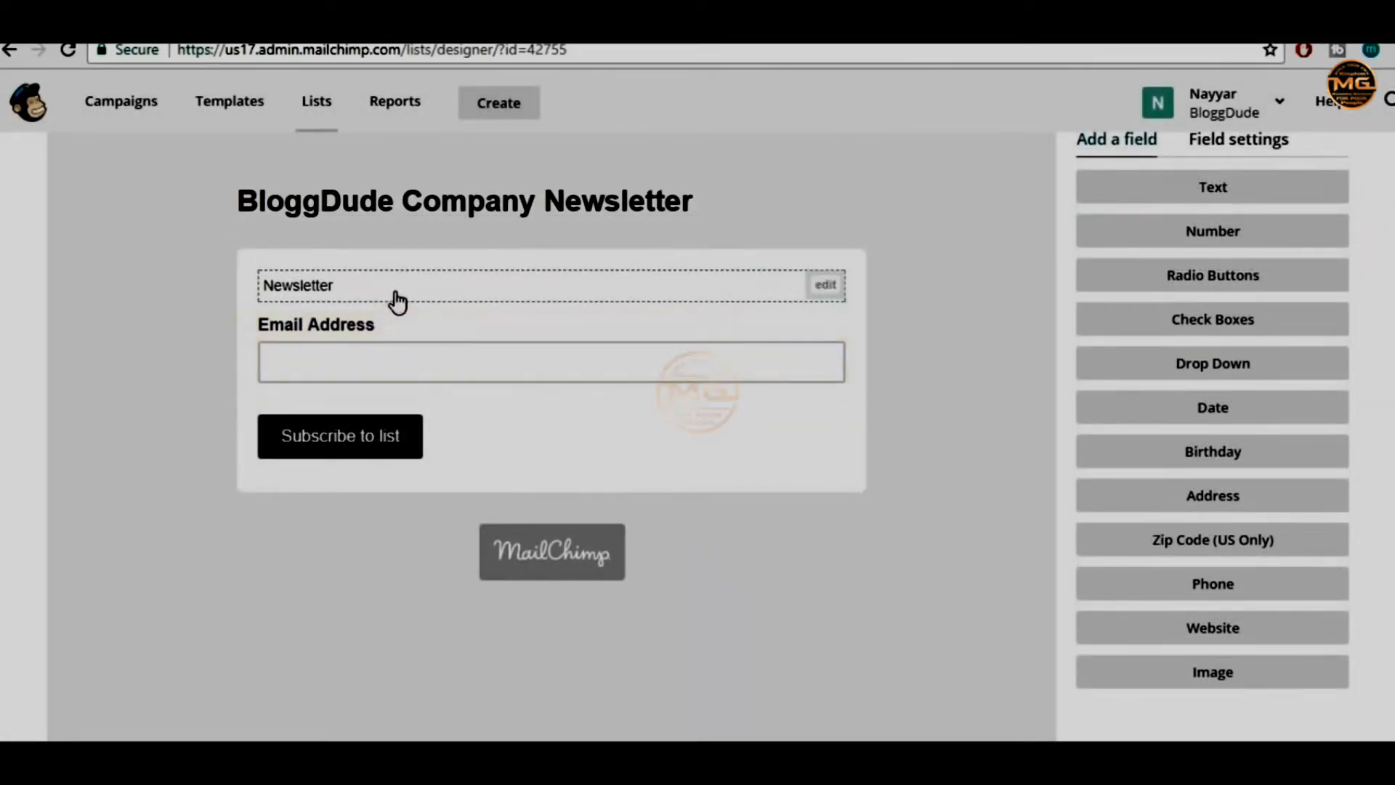
Erase the Newsletter text again and save the now-empty message
{"action": "left_click_drag", "start_coordinate": [262, 299], "coordinate": [164, 301]}
{"action": "key", "text": "BackSpace"}
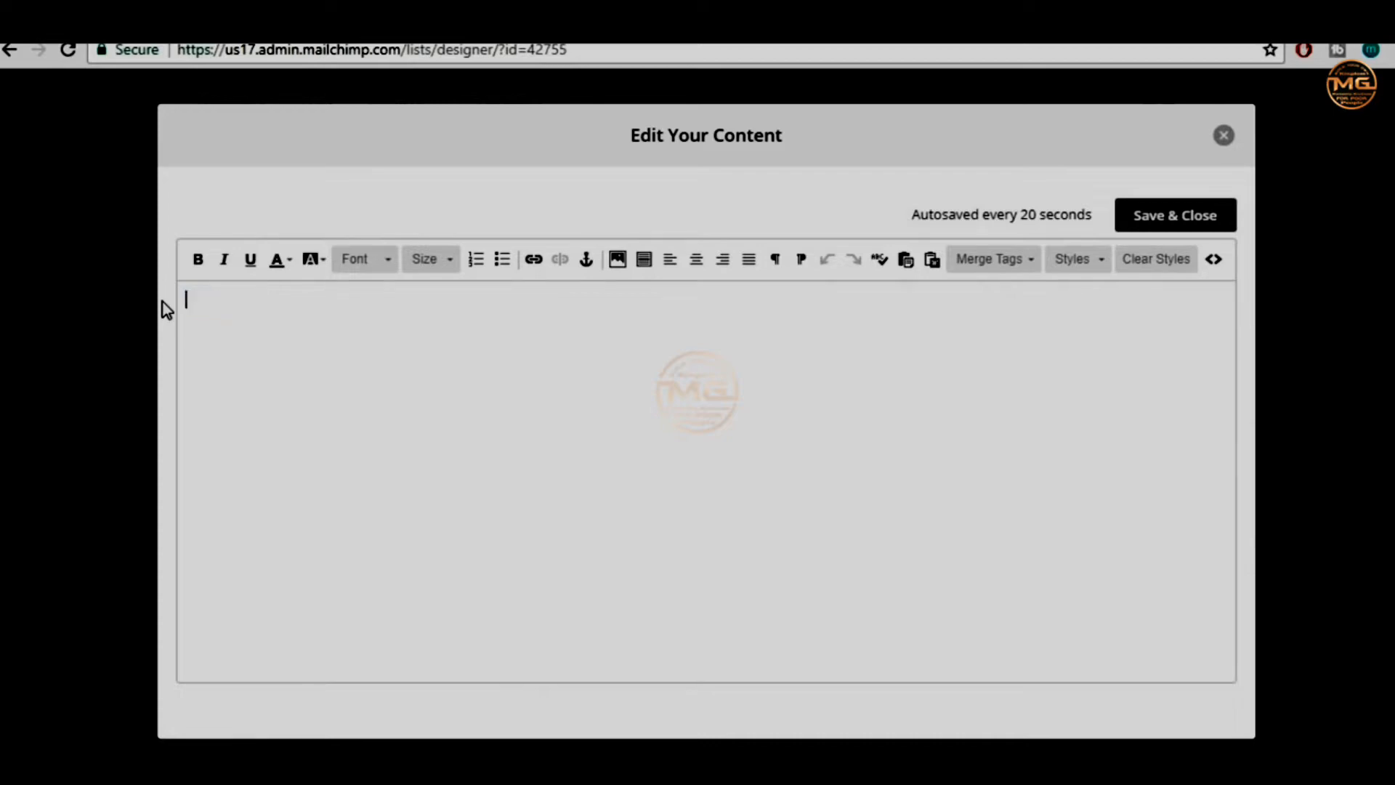
{"action": "left_click", "coordinate": [1156, 216]}
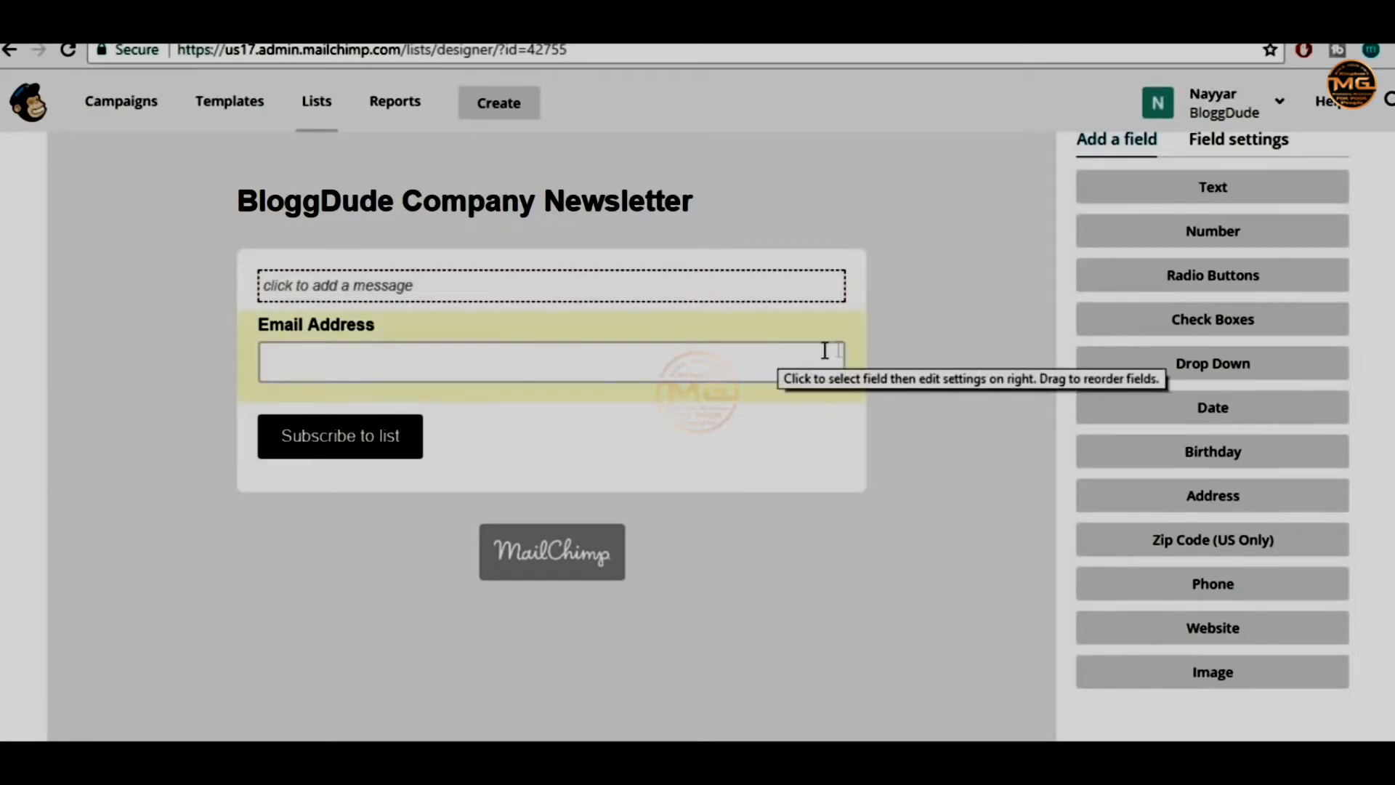
{"action": "mouse_move", "coordinate": [688, 195]}
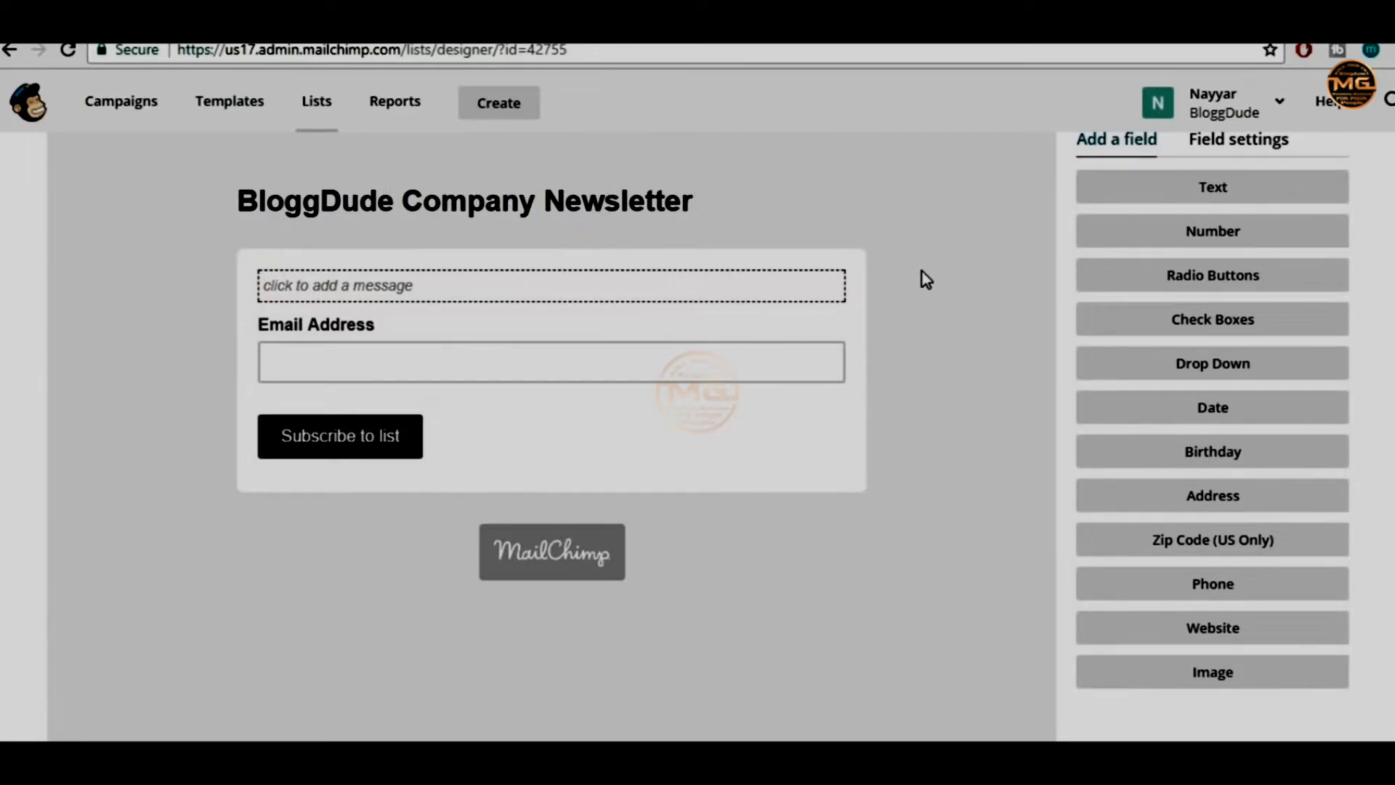
{"action": "scroll", "coordinate": [1005, 582], "scroll_direction": "up", "scroll_amount": 3}
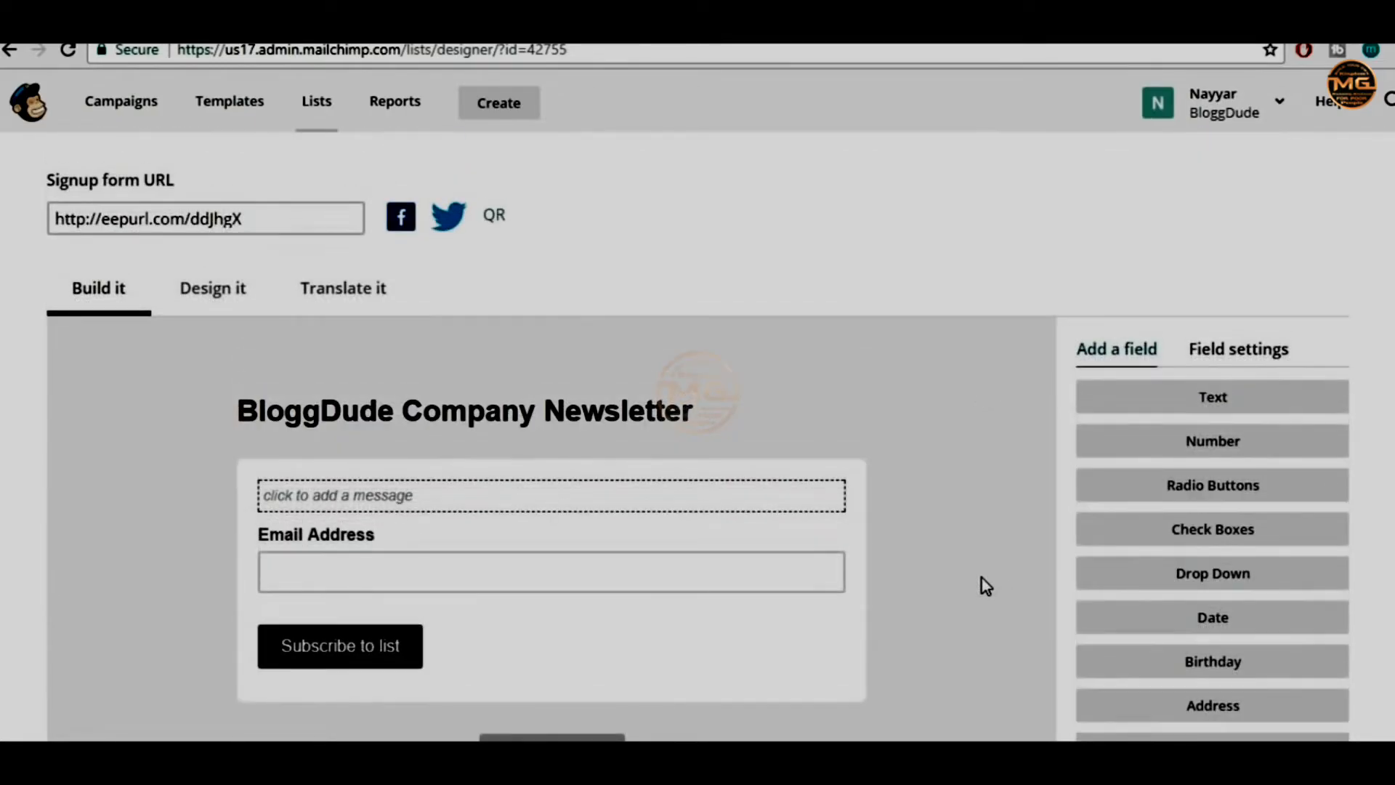
{"action": "scroll", "coordinate": [982, 578], "scroll_direction": "down", "scroll_amount": 7}
{"action": "scroll", "coordinate": [982, 577], "scroll_direction": "up", "scroll_amount": 5}
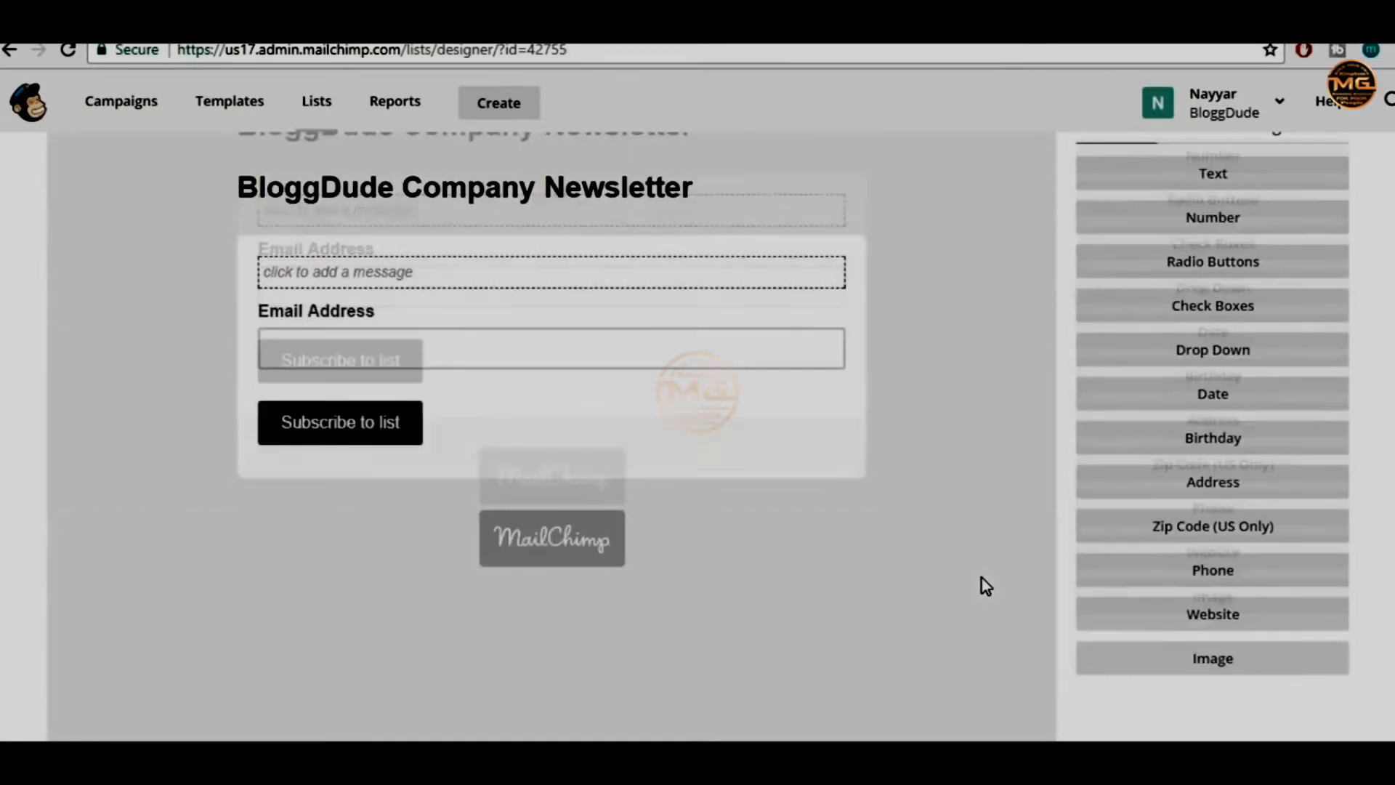
{"action": "scroll", "coordinate": [982, 577], "scroll_direction": "up", "scroll_amount": 4}
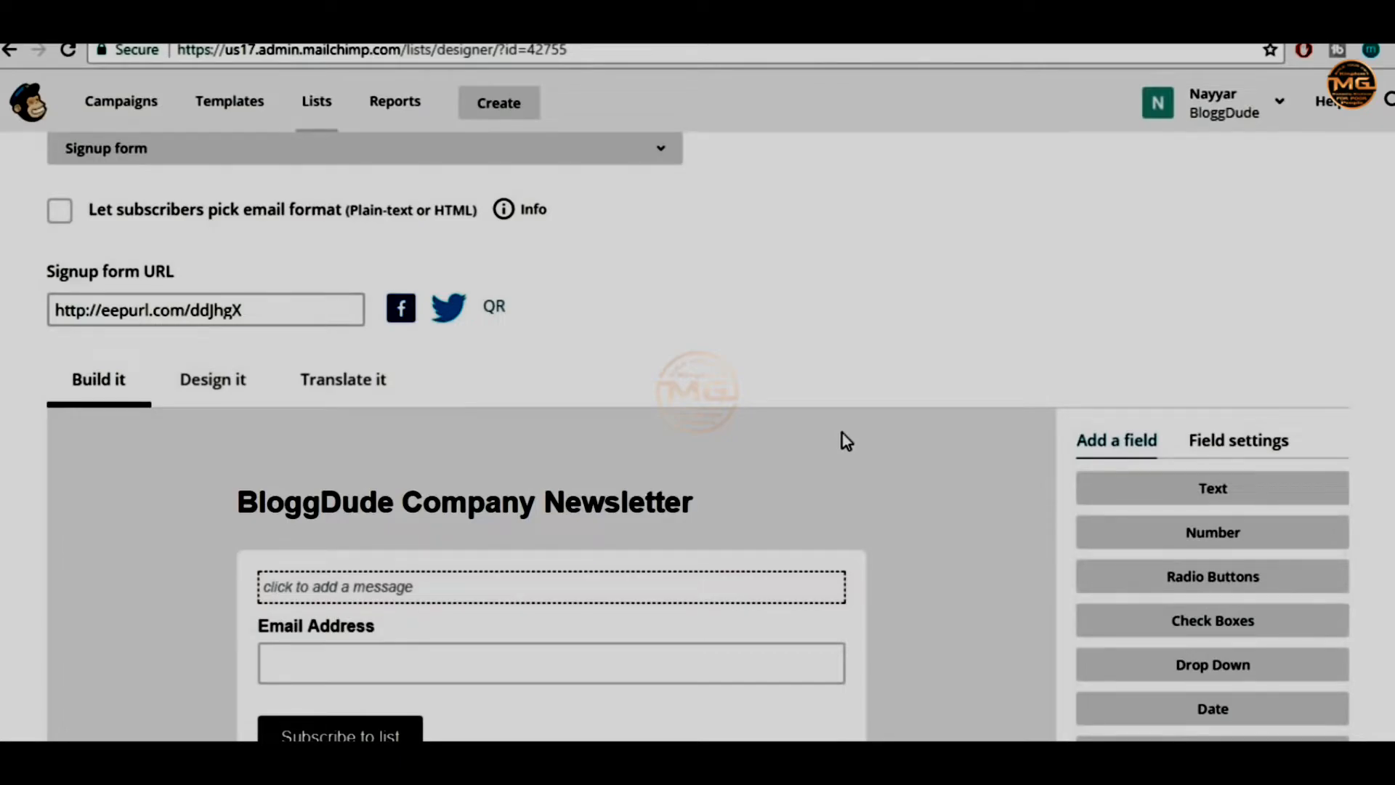
{"action": "scroll", "coordinate": [843, 433], "scroll_direction": "up", "scroll_amount": 3}
{"action": "scroll", "coordinate": [843, 433], "scroll_direction": "down", "scroll_amount": 1}
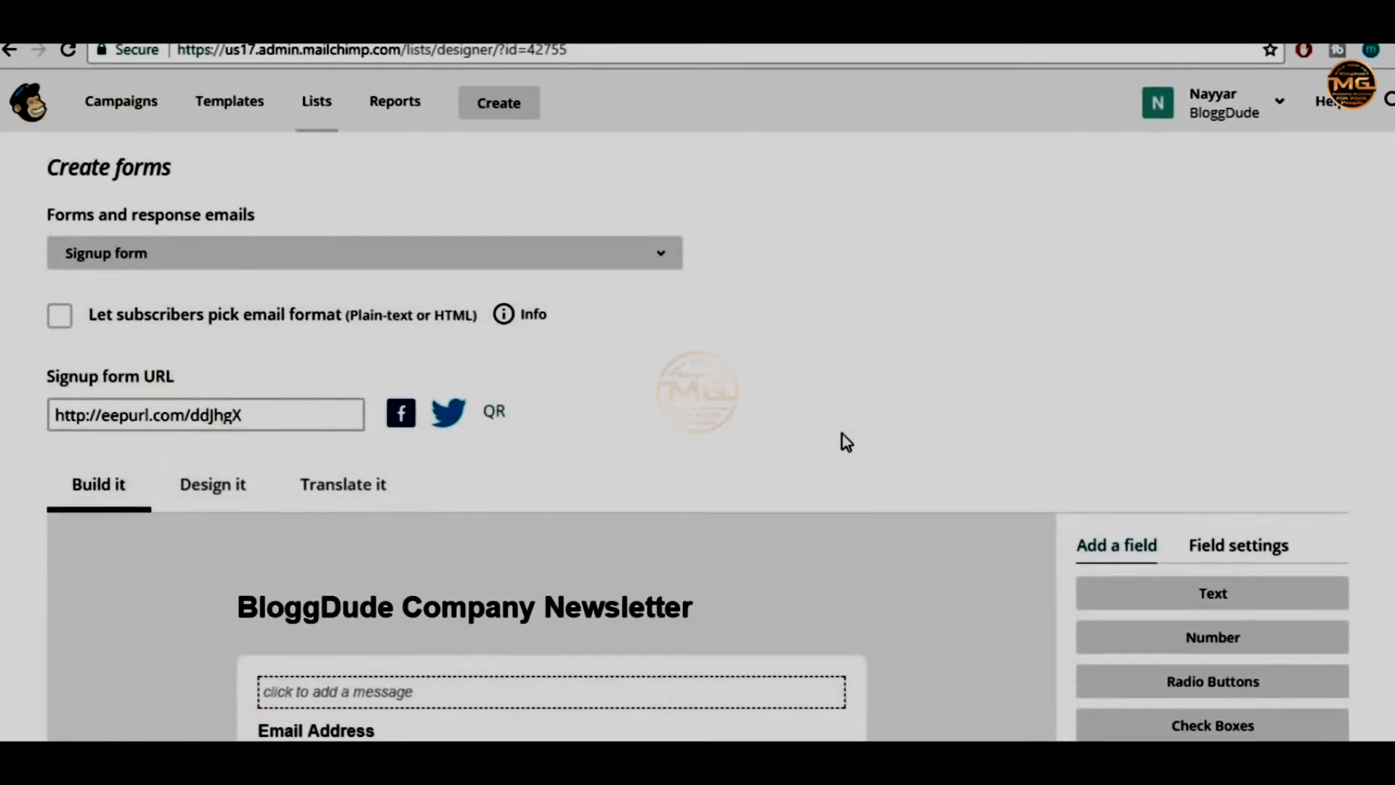
{"action": "left_click", "coordinate": [351, 263]}
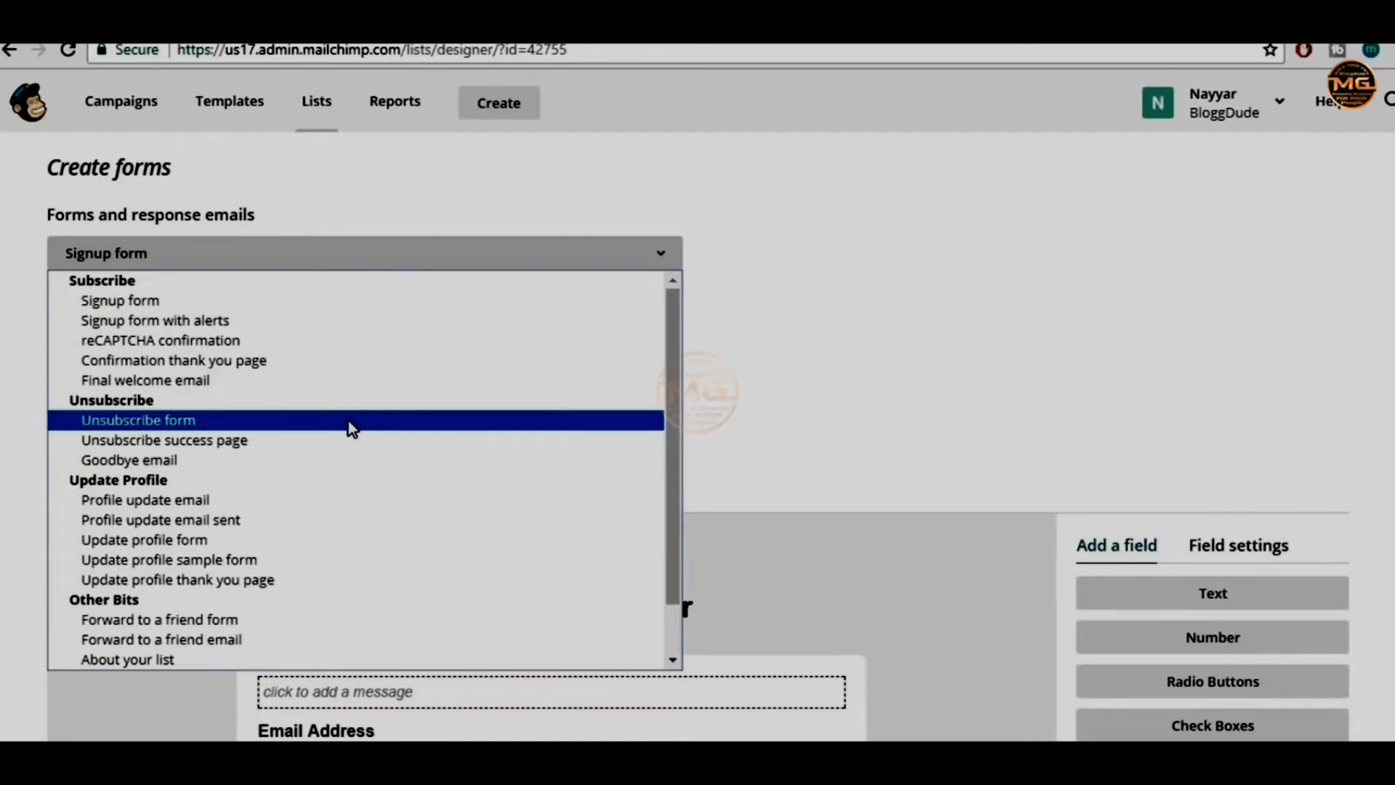
{"action": "left_click", "coordinate": [844, 369]}
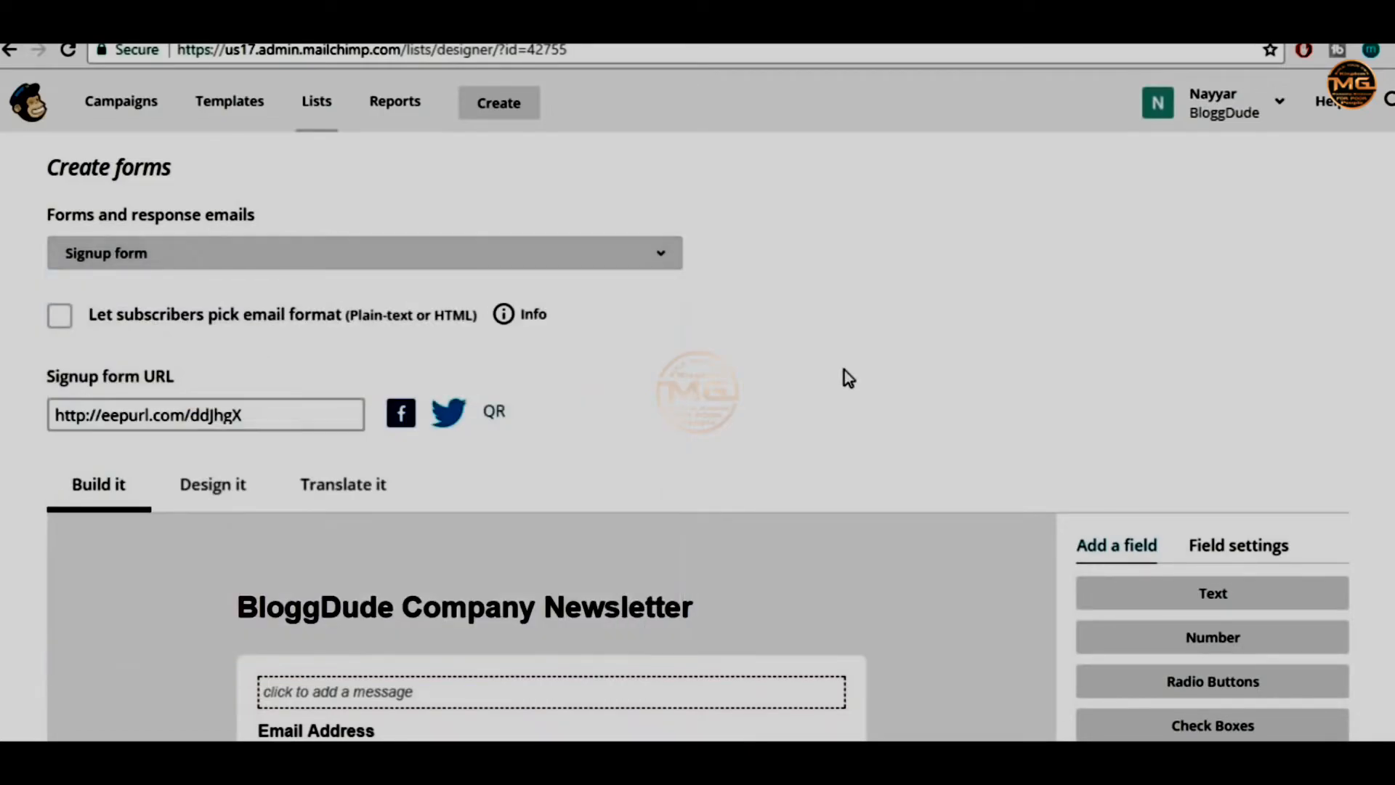
{"action": "left_click", "coordinate": [632, 270]}
{"action": "left_click", "coordinate": [1043, 279]}
{"action": "scroll", "coordinate": [940, 346], "scroll_direction": "down", "scroll_amount": 3}
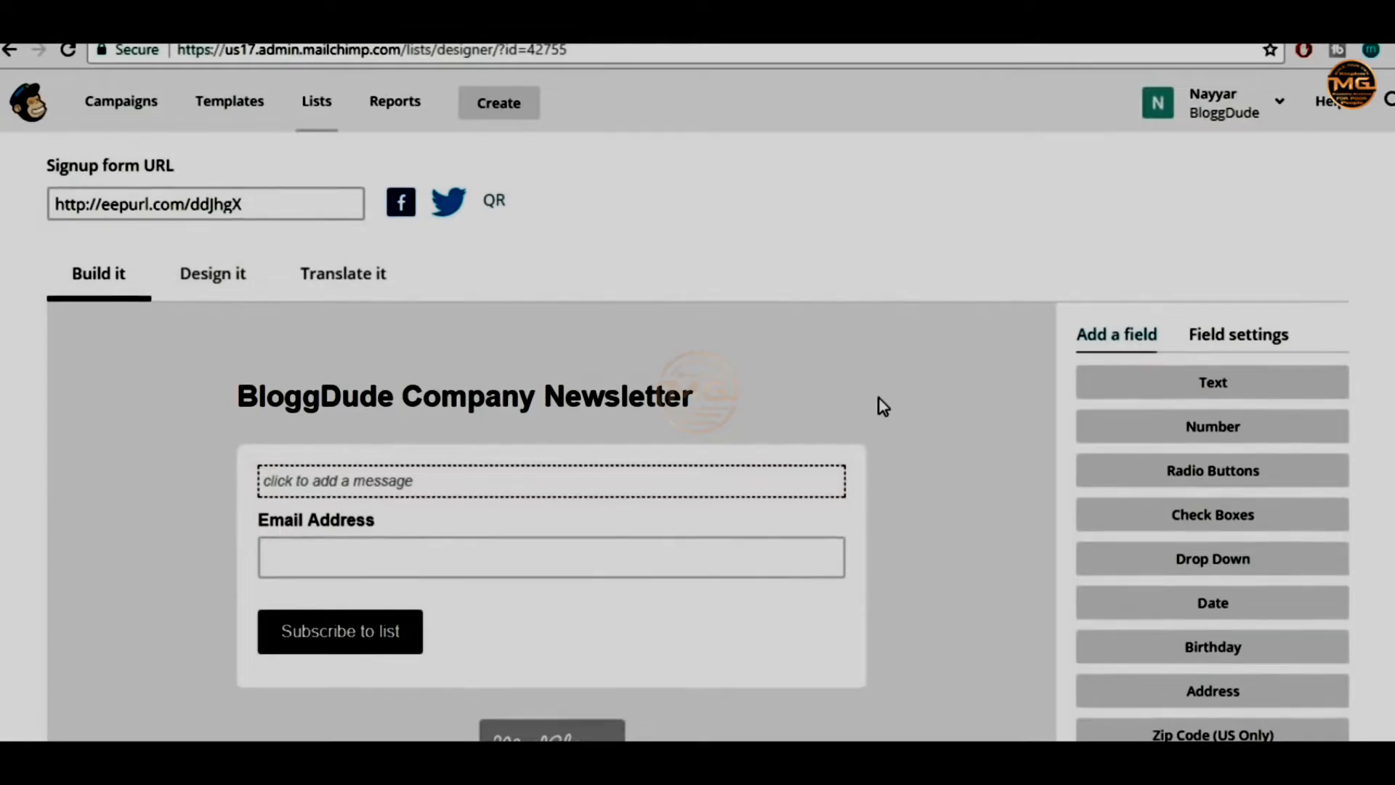
{"action": "scroll", "coordinate": [879, 401], "scroll_direction": "down", "scroll_amount": 3}
{"action": "scroll", "coordinate": [644, 437], "scroll_direction": "up", "scroll_amount": 6}
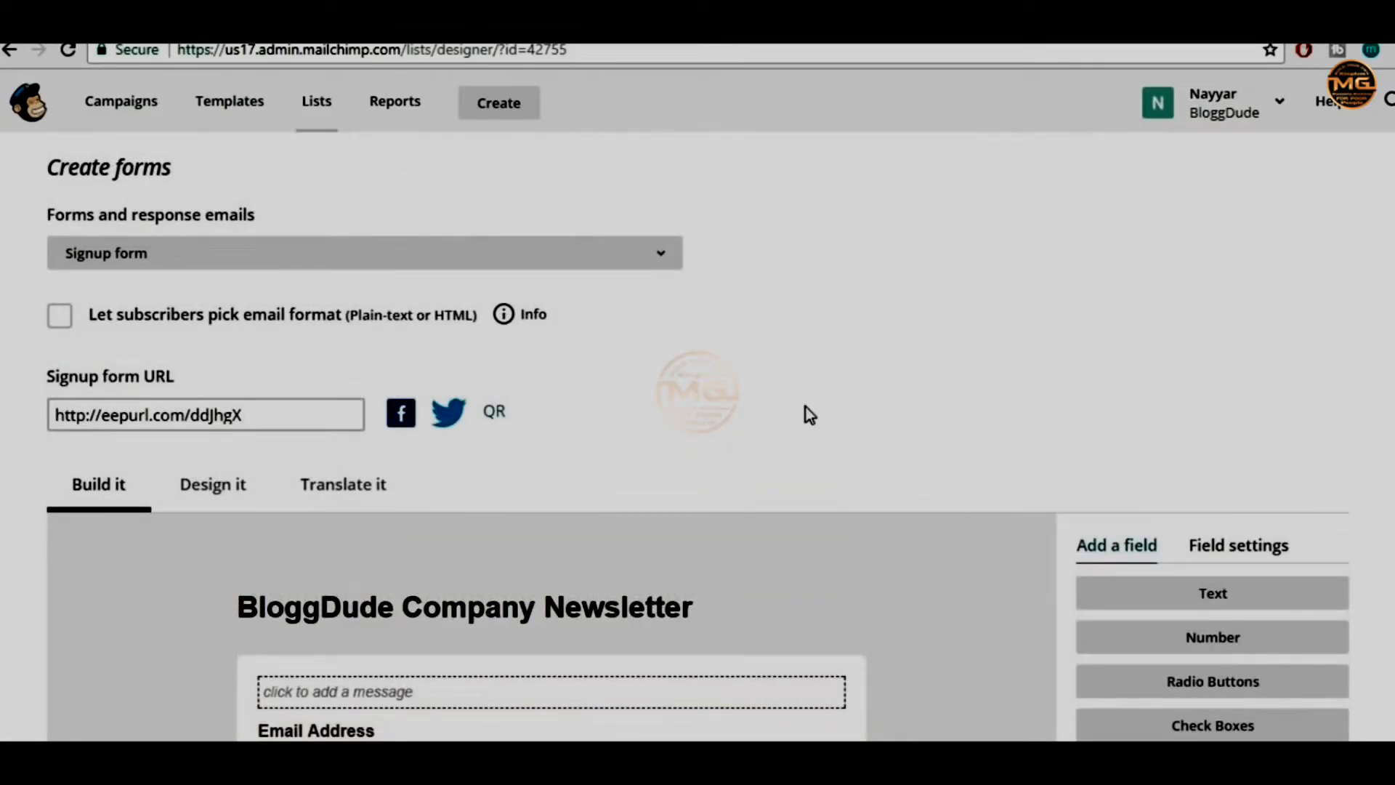
{"action": "scroll", "coordinate": [808, 414], "scroll_direction": "down", "scroll_amount": 12}
{"action": "scroll", "coordinate": [809, 418], "scroll_direction": "up", "scroll_amount": 6}
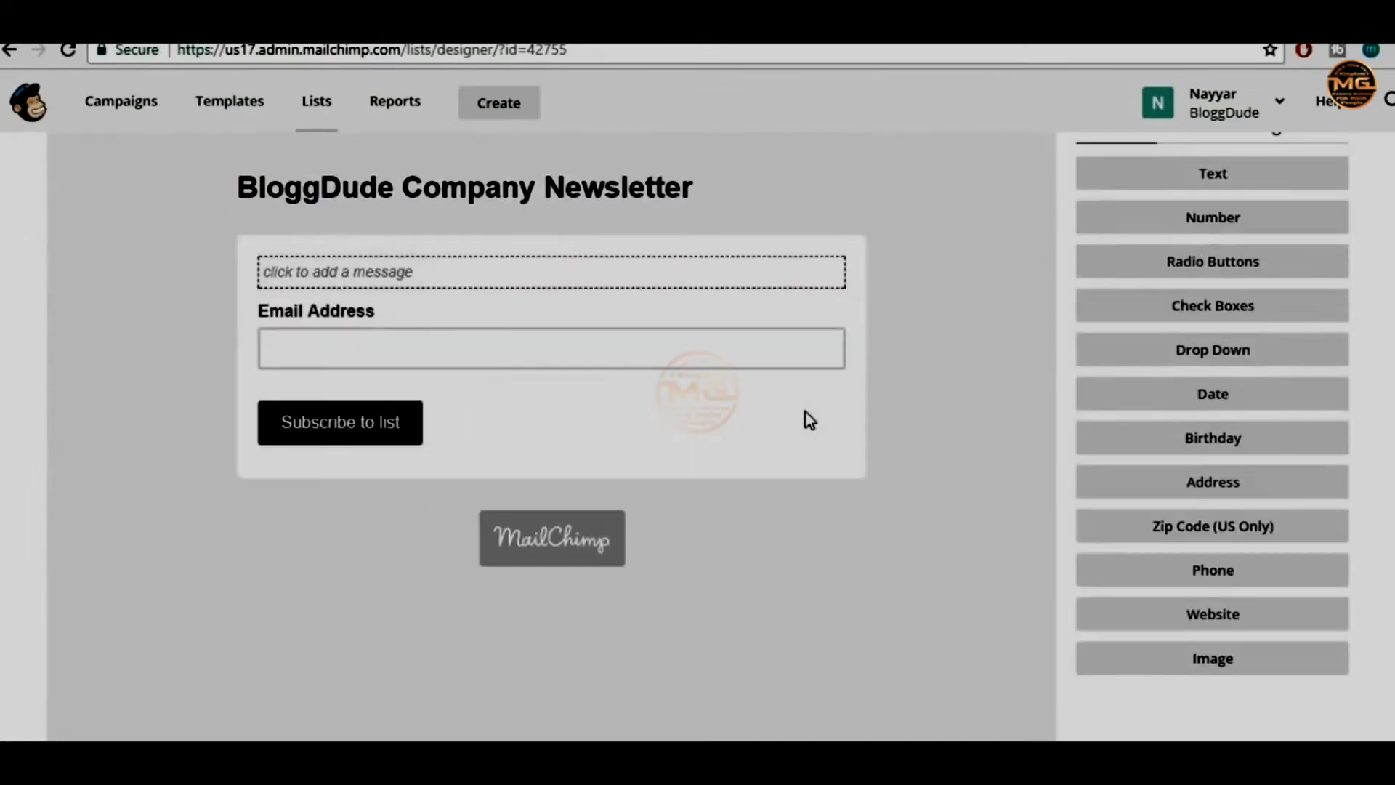
{"action": "scroll", "coordinate": [807, 418], "scroll_direction": "up", "scroll_amount": 9}
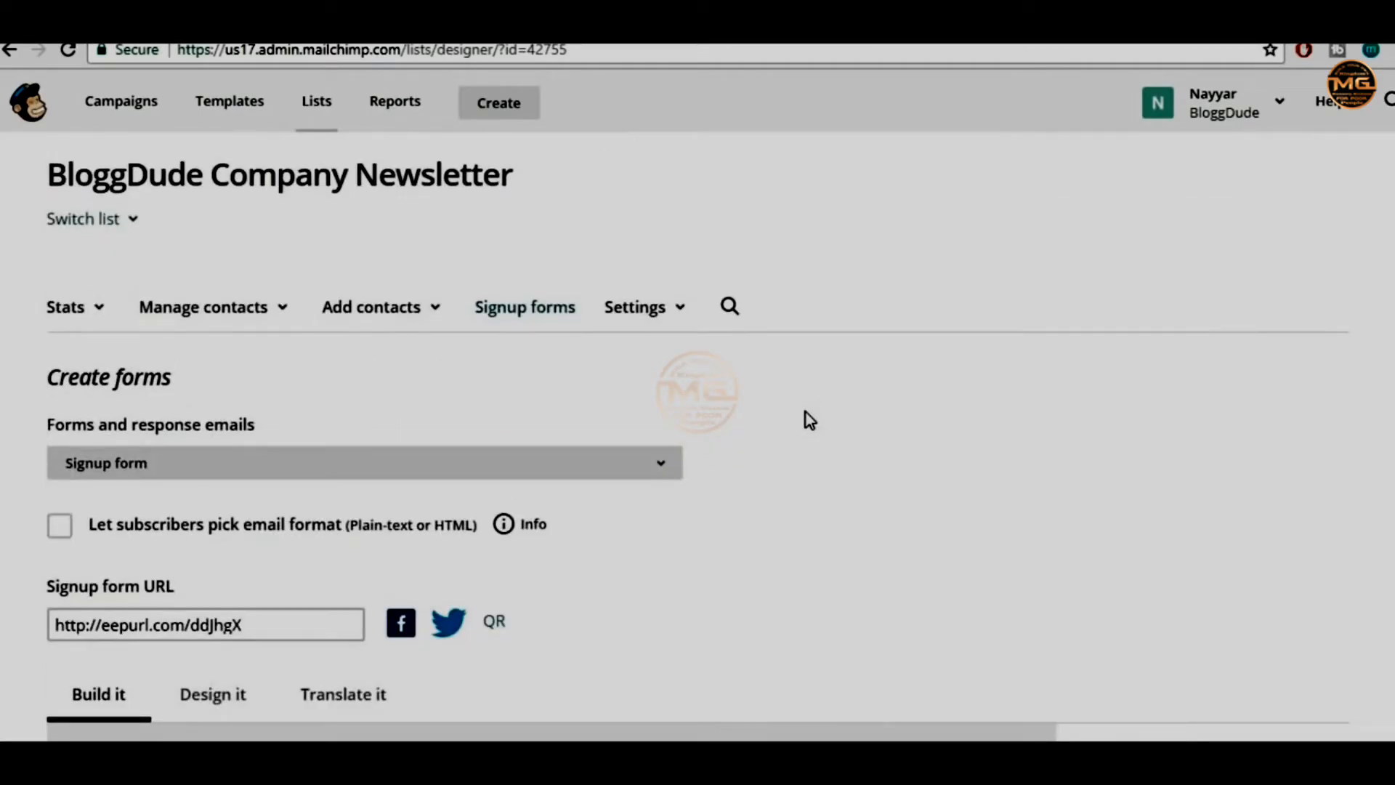
{"action": "scroll", "coordinate": [809, 420], "scroll_direction": "down", "scroll_amount": 2}
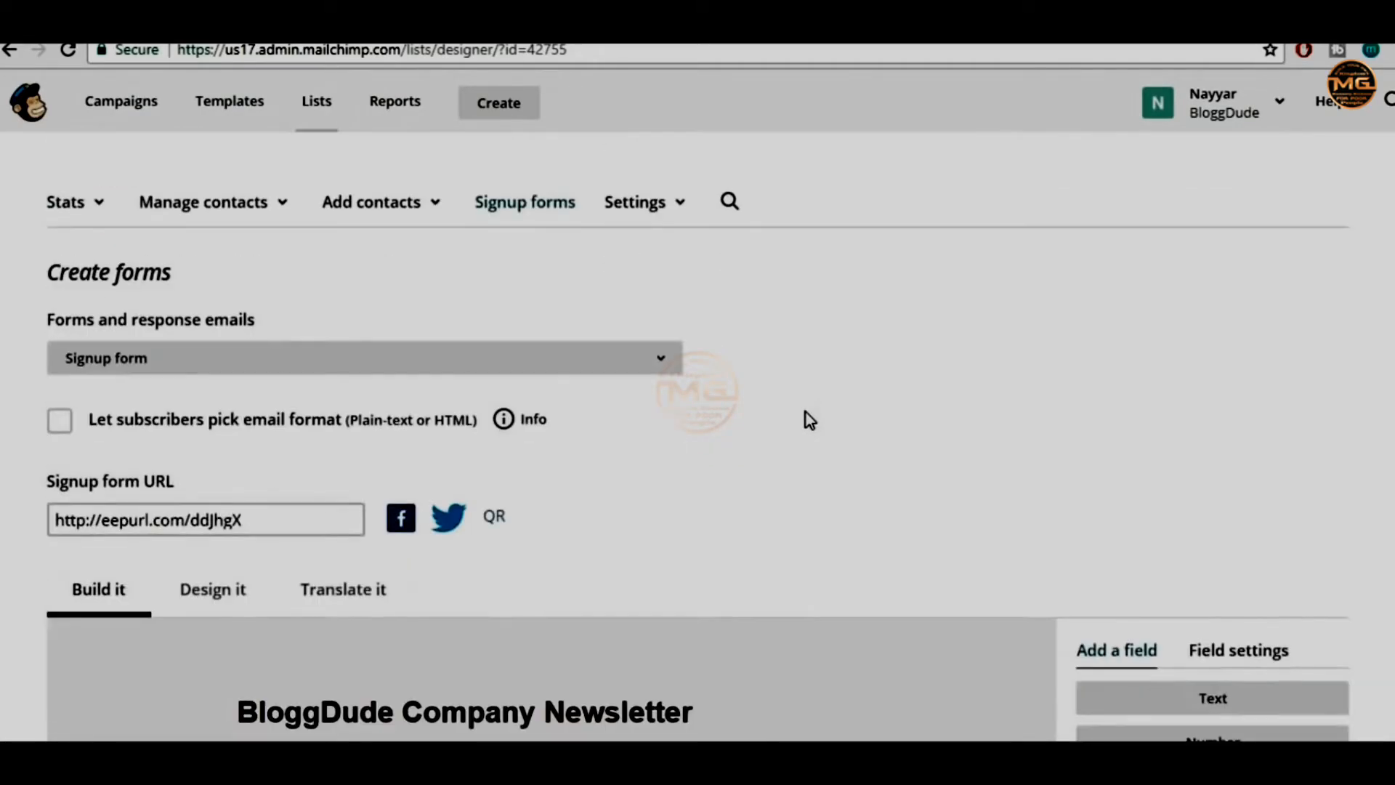
Load the eepurl signup link in a new tab, check its Email Address field, and return to MailChimp
{"action": "left_click", "coordinate": [291, 520]}
{"action": "key", "text": "ctrl+c"}
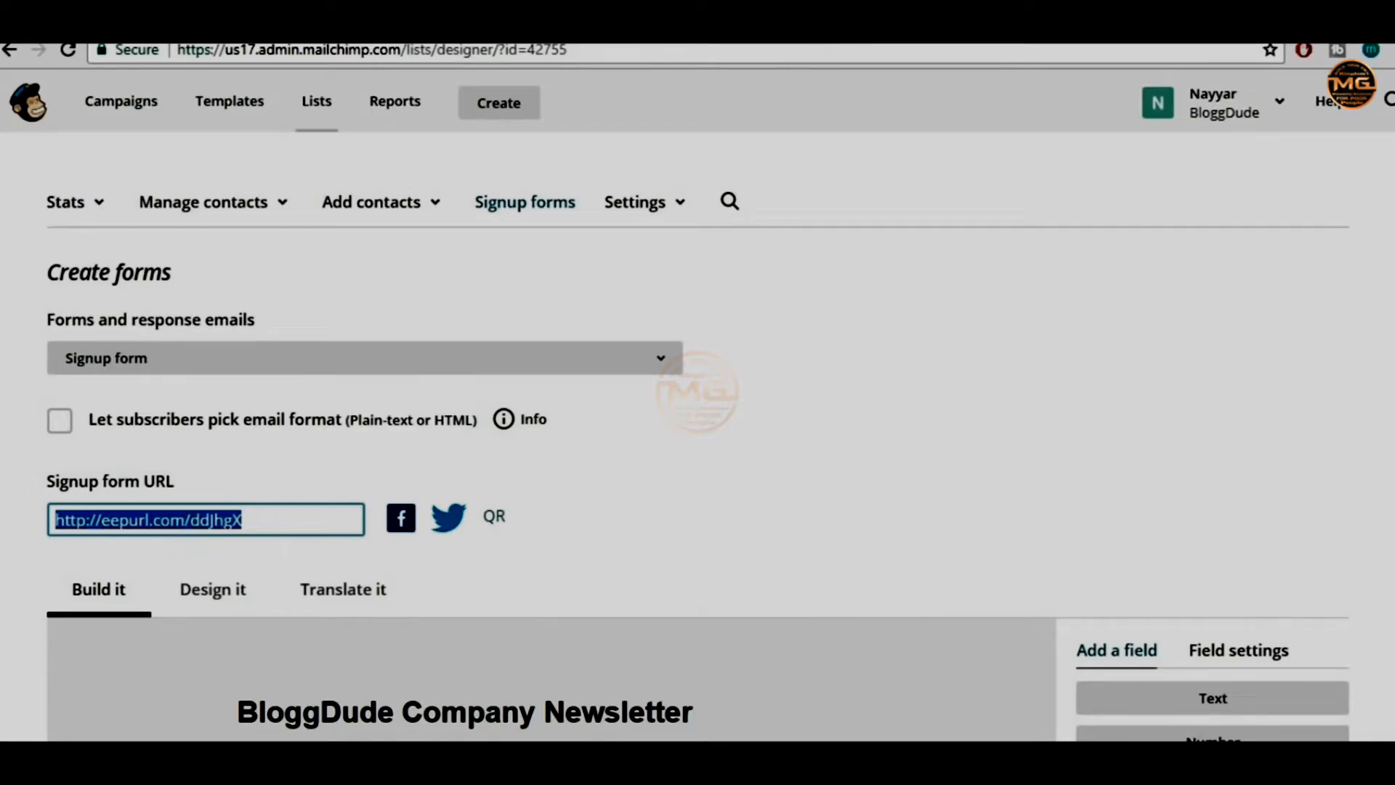
{"action": "left_click", "coordinate": [930, 48]}
{"action": "key", "text": "ctrl+v"}
{"action": "key", "text": "Return"}
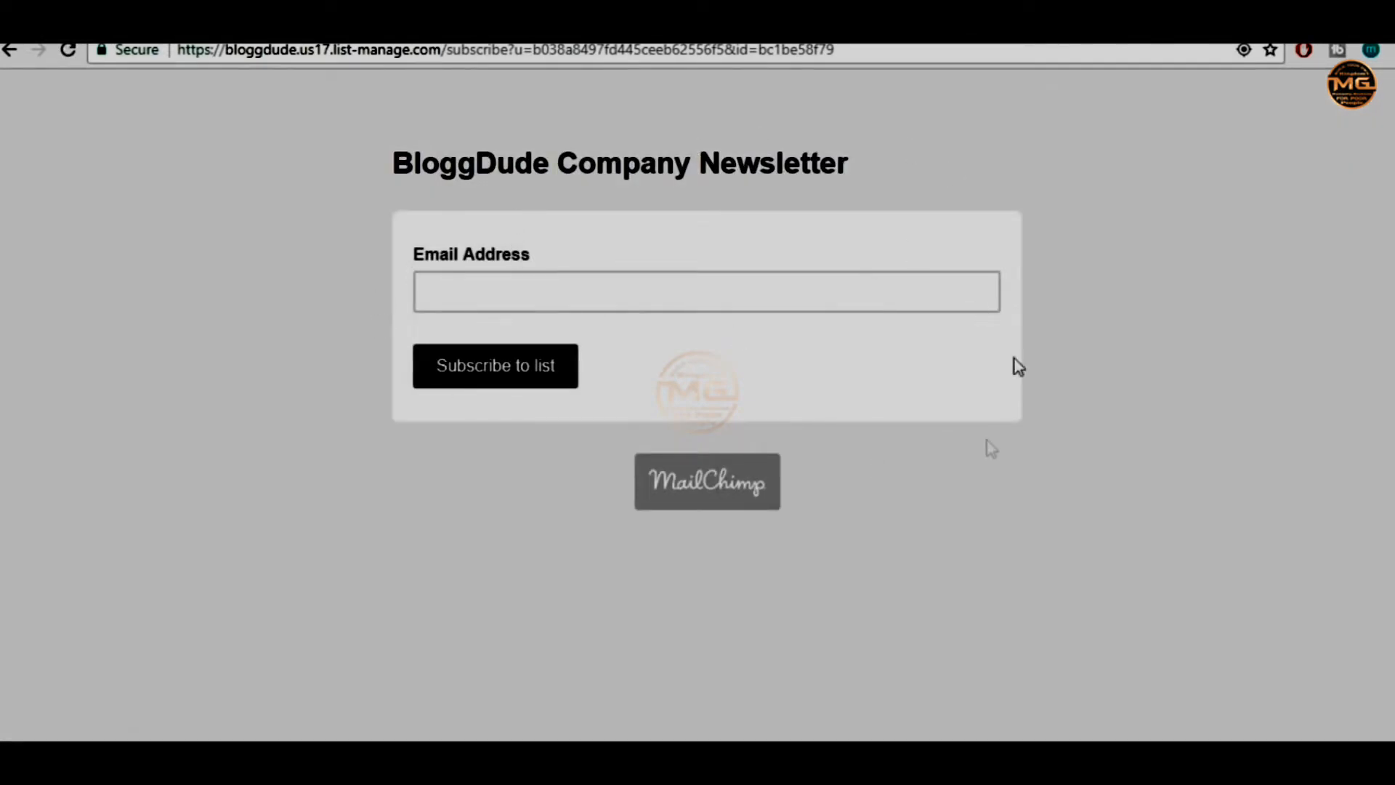
{"action": "left_click", "coordinate": [556, 304]}
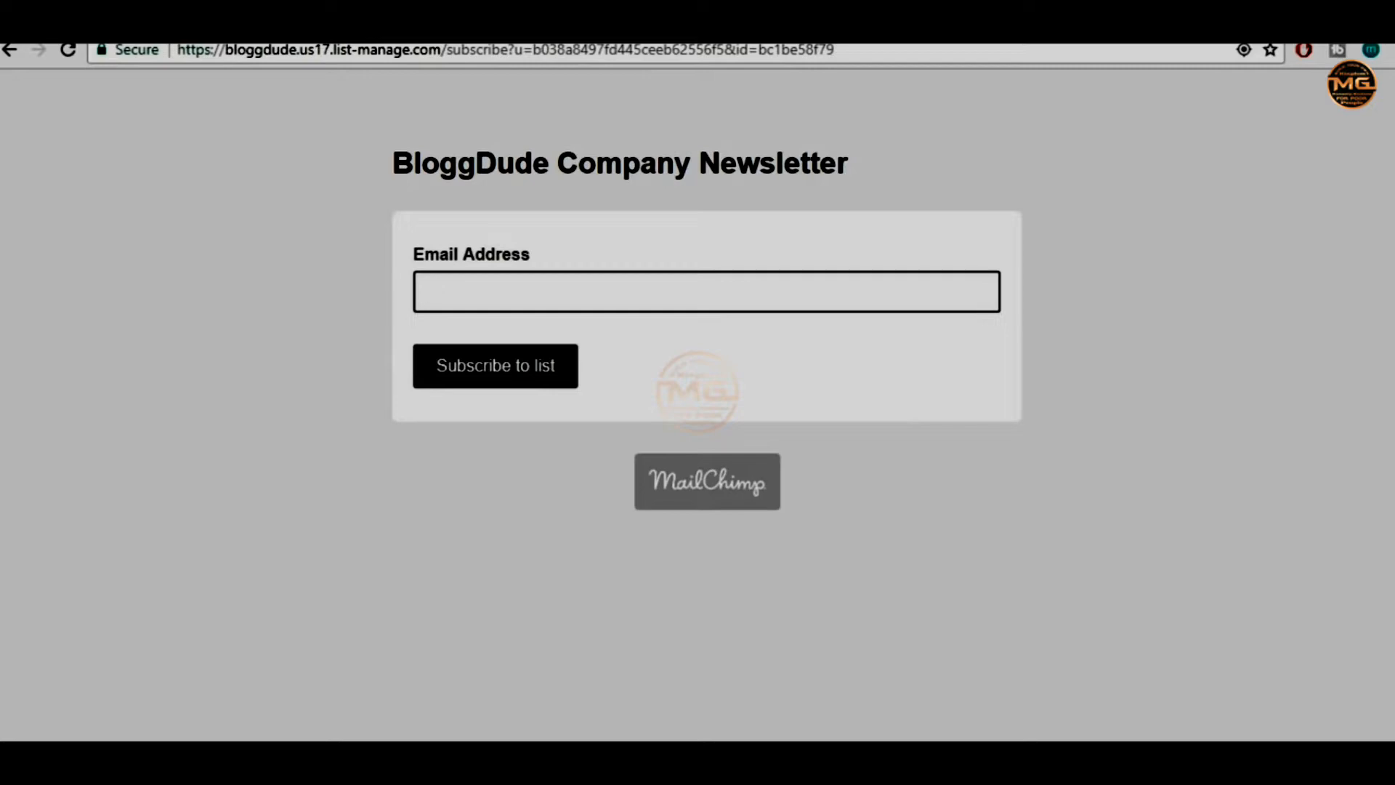
{"action": "left_click", "coordinate": [269, 24]}
Review the signup form's design settings, including the form header styling
{"action": "scroll", "coordinate": [831, 362], "scroll_direction": "down", "scroll_amount": 1}
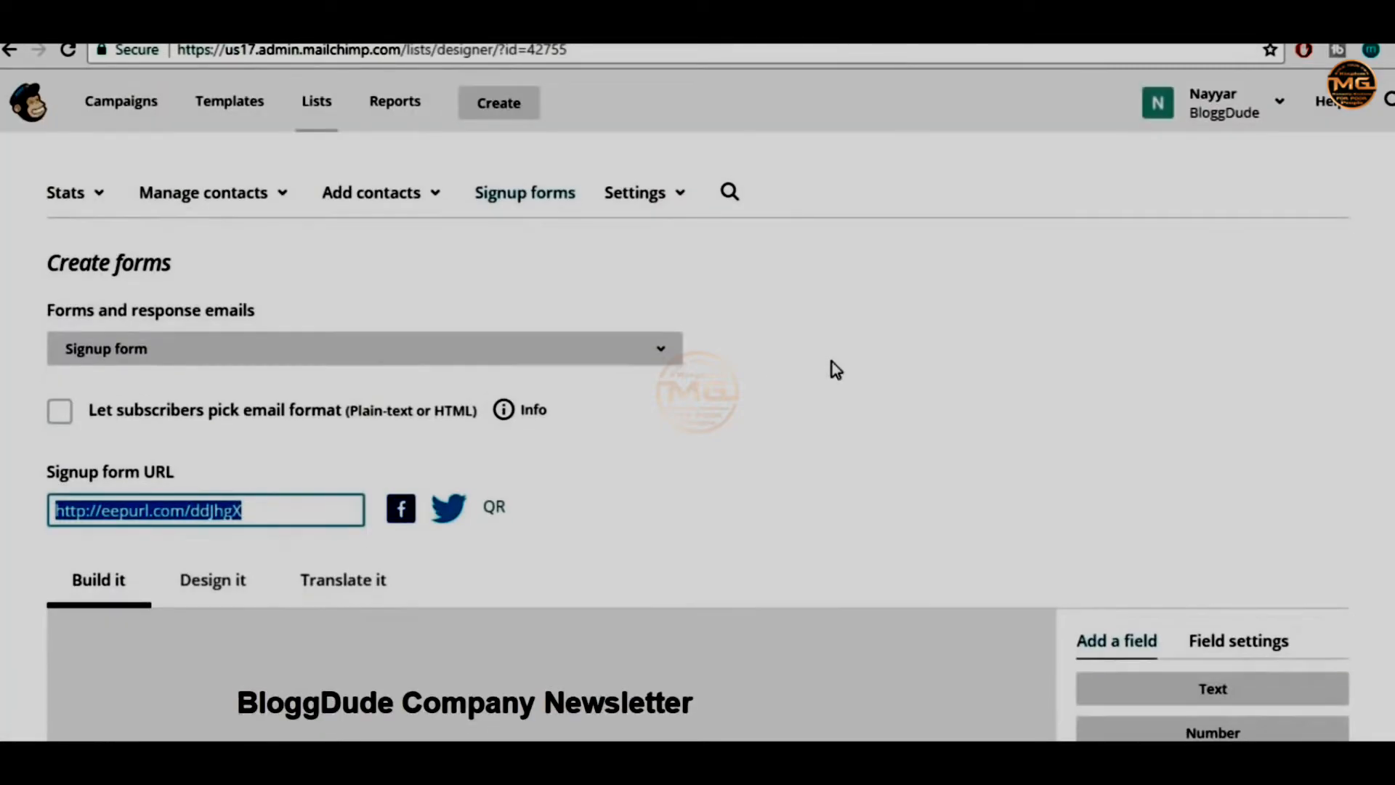
{"action": "scroll", "coordinate": [831, 361], "scroll_direction": "down", "scroll_amount": 3}
{"action": "scroll", "coordinate": [831, 362], "scroll_direction": "down", "scroll_amount": 3}
{"action": "scroll", "coordinate": [831, 370], "scroll_direction": "down", "scroll_amount": 2}
{"action": "scroll", "coordinate": [831, 370], "scroll_direction": "up", "scroll_amount": 2}
{"action": "left_click", "coordinate": [183, 171]}
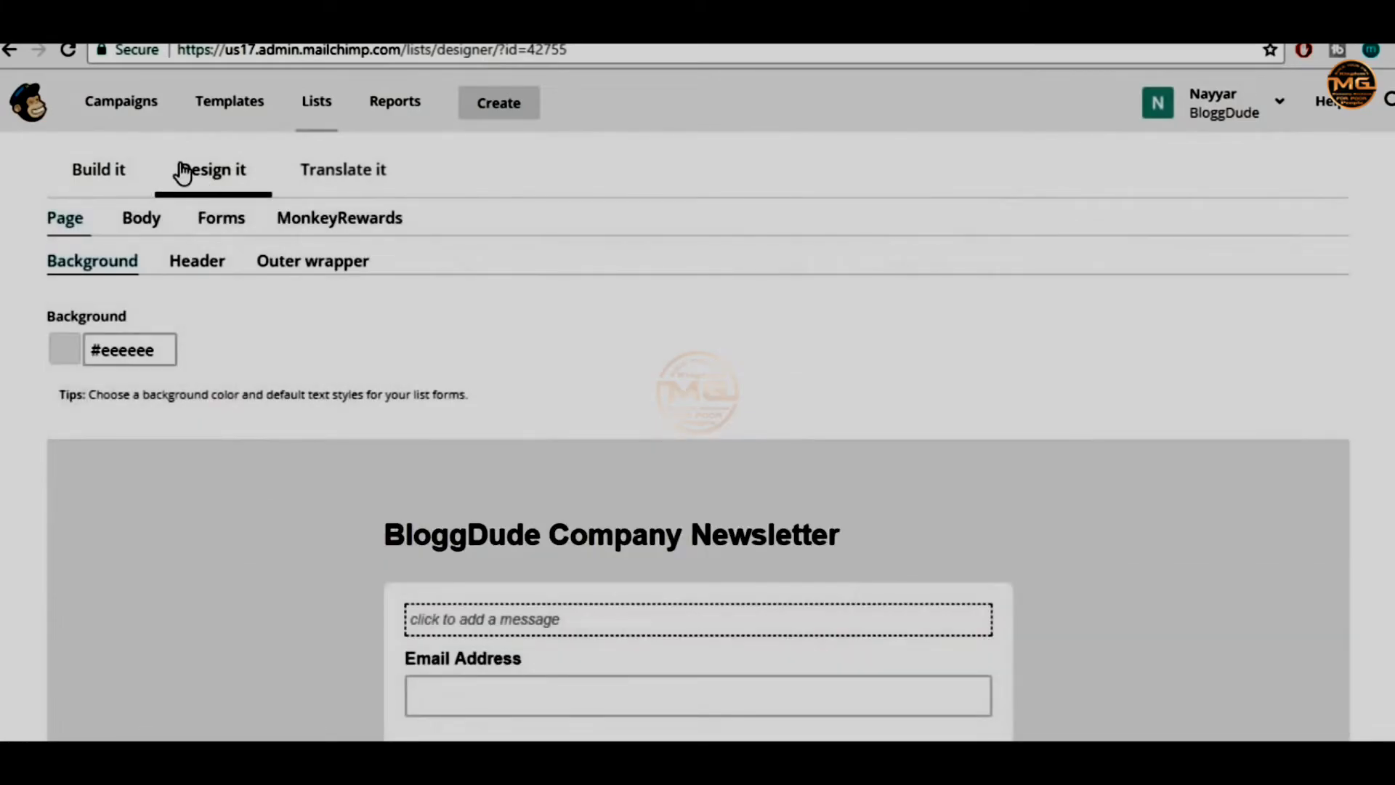
{"action": "scroll", "coordinate": [917, 316], "scroll_direction": "down", "scroll_amount": 3}
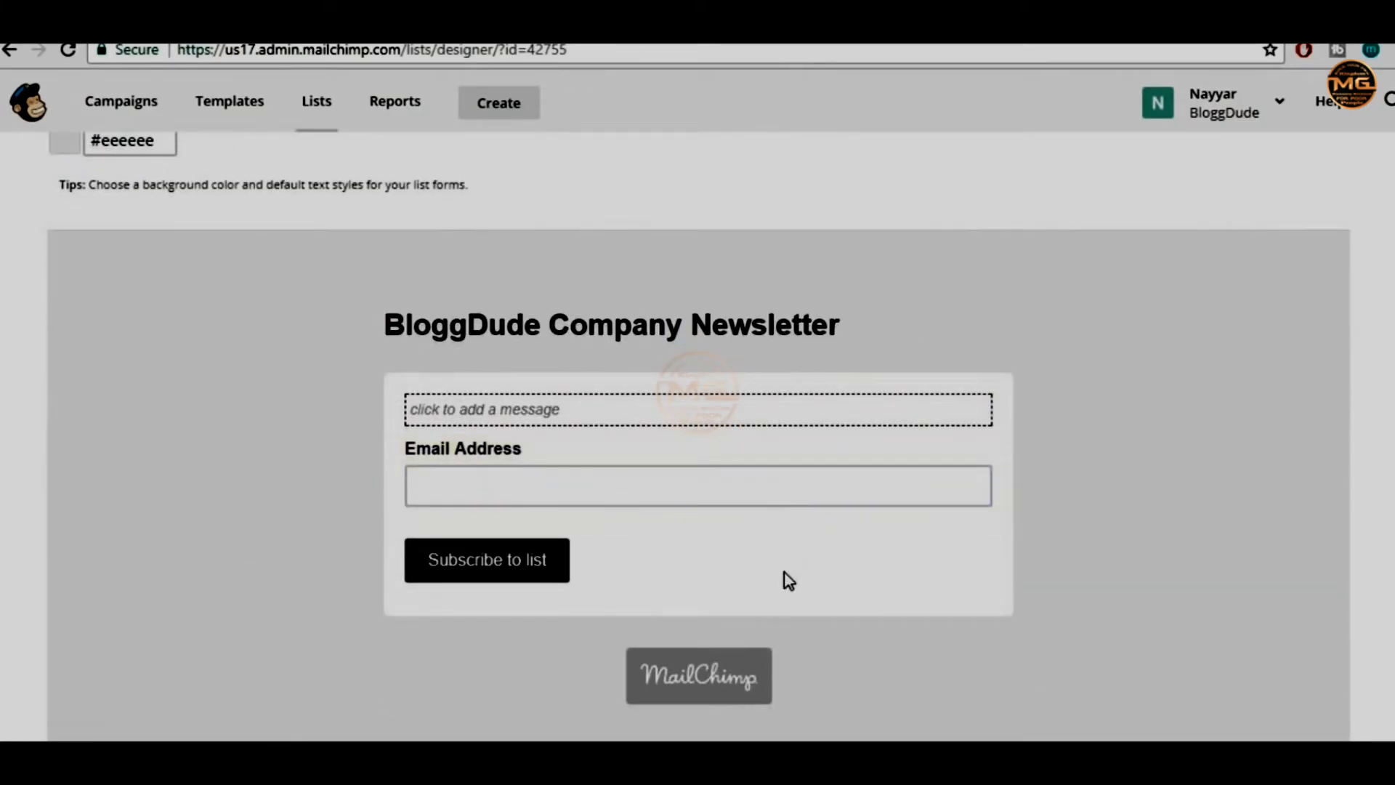
{"action": "scroll", "coordinate": [785, 579], "scroll_direction": "up", "scroll_amount": 2}
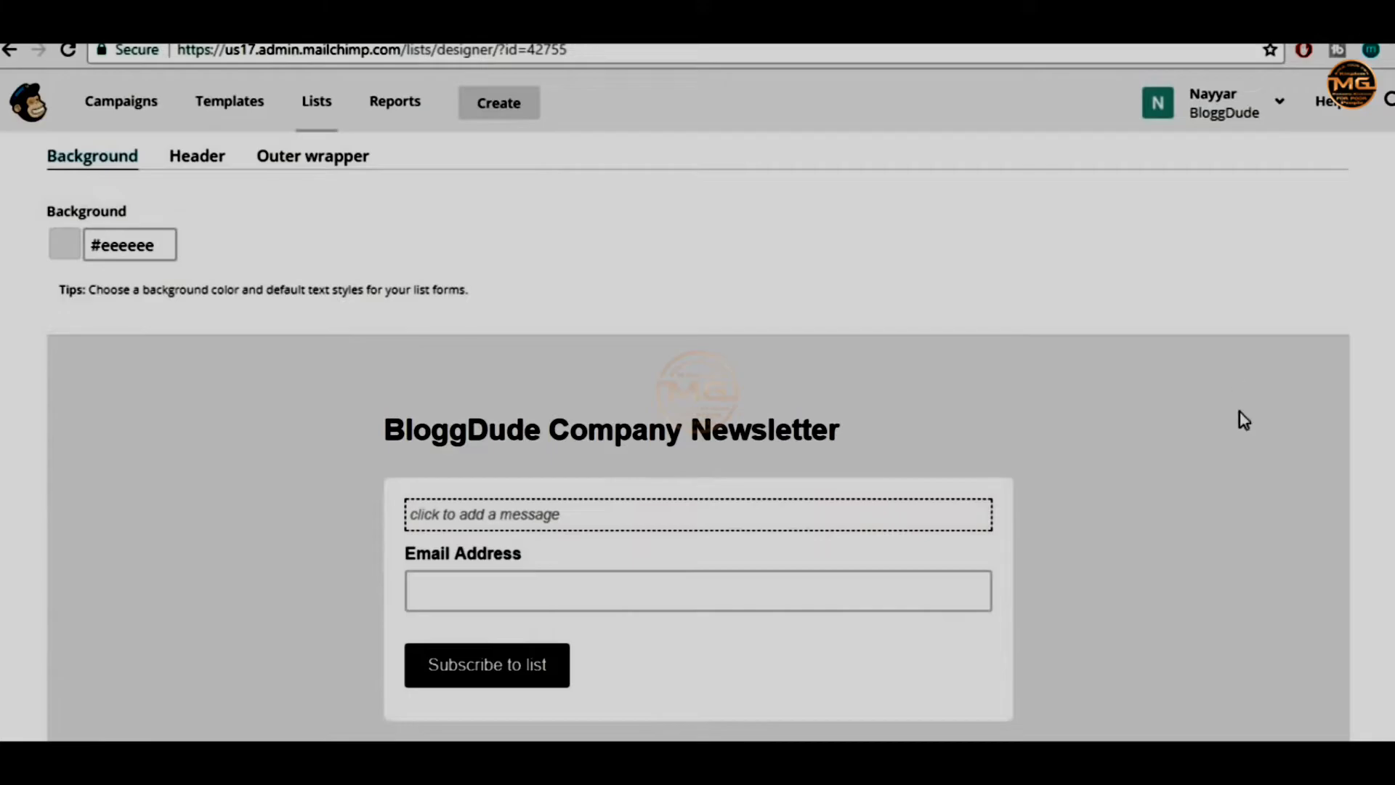
{"action": "scroll", "coordinate": [269, 312], "scroll_direction": "up", "scroll_amount": 3}
{"action": "left_click", "coordinate": [189, 367]}
{"action": "scroll", "coordinate": [763, 371], "scroll_direction": "down", "scroll_amount": 4}
{"action": "mouse_move", "coordinate": [762, 330]}
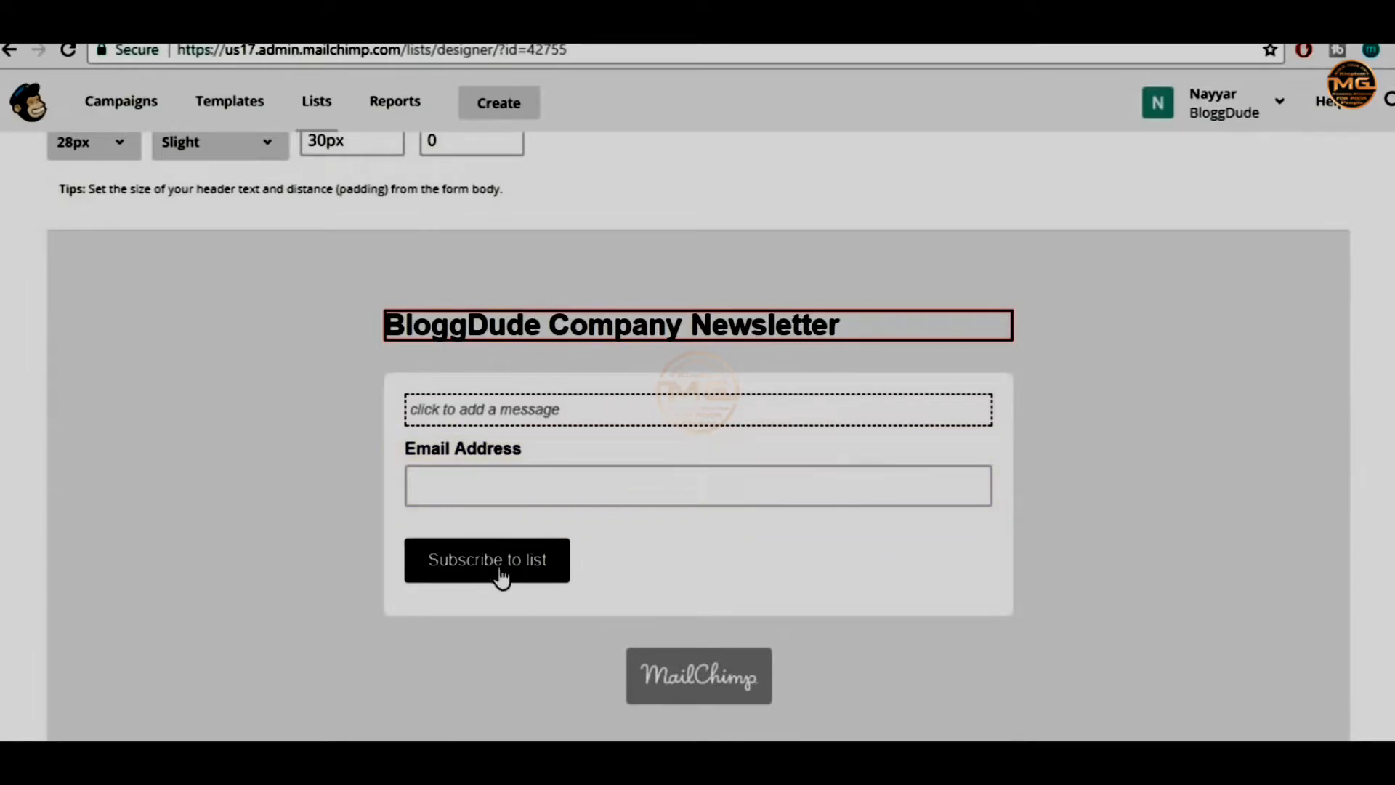
{"action": "scroll", "coordinate": [494, 577], "scroll_direction": "up", "scroll_amount": 2}
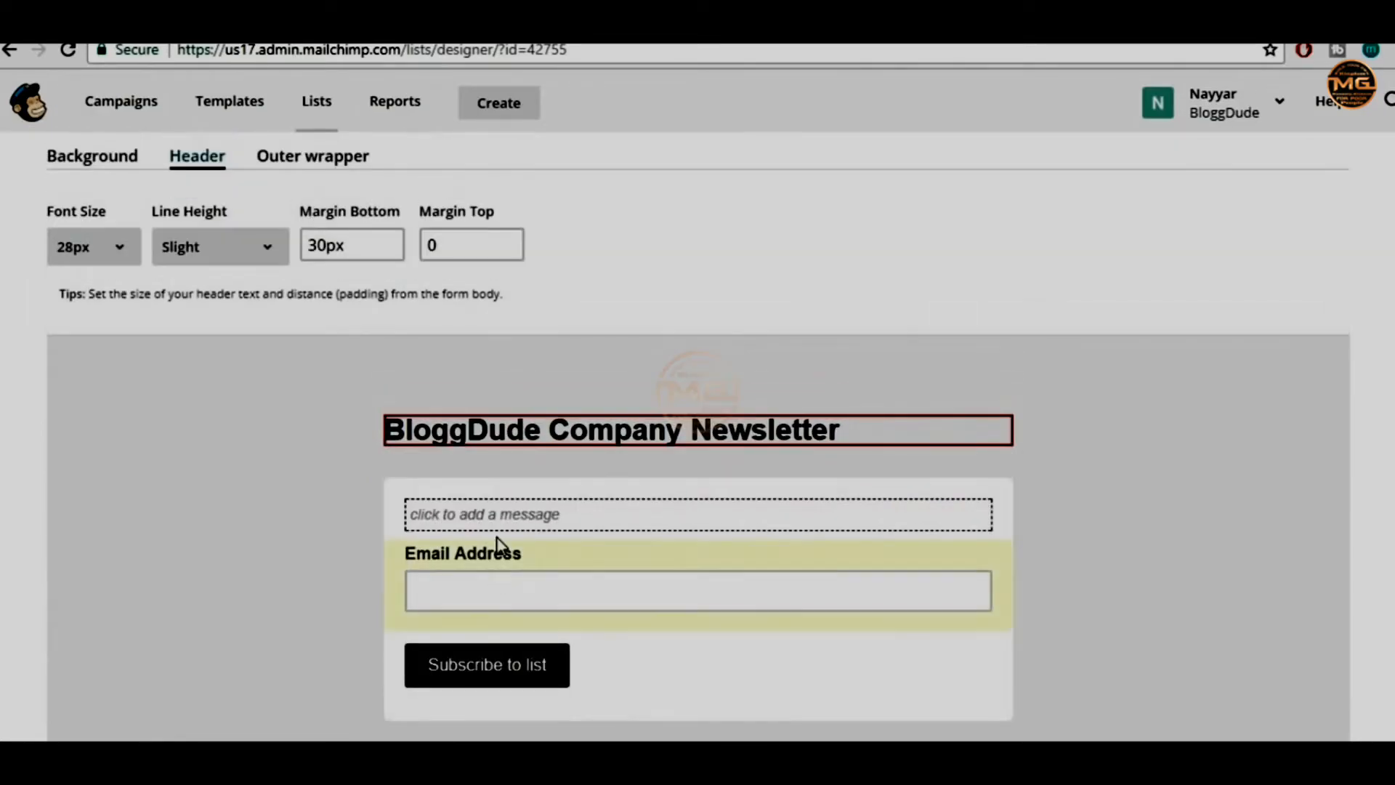
{"action": "scroll", "coordinate": [341, 283], "scroll_direction": "up", "scroll_amount": 2}
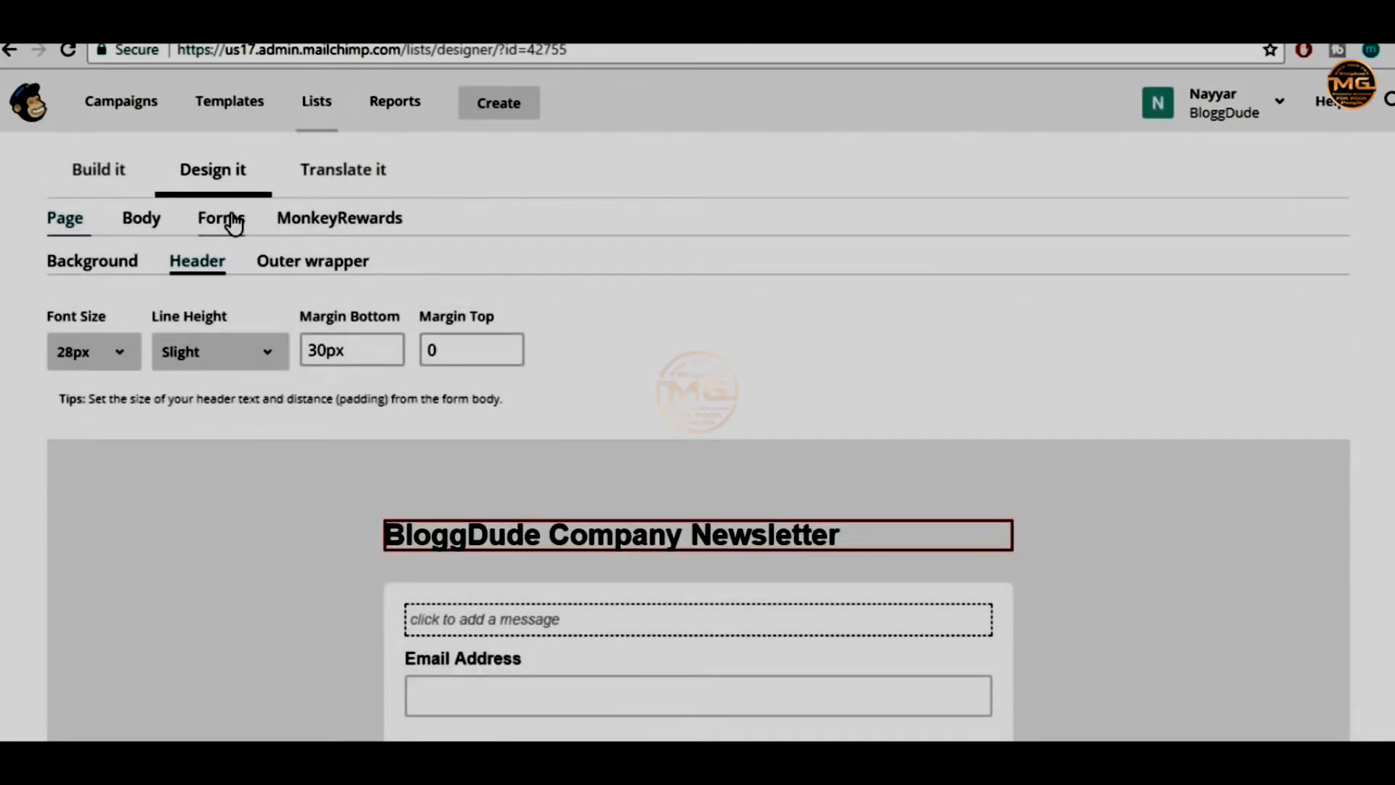
Inspect the form elements styling, comparing the hover and normal button colours
{"action": "left_click", "coordinate": [223, 227]}
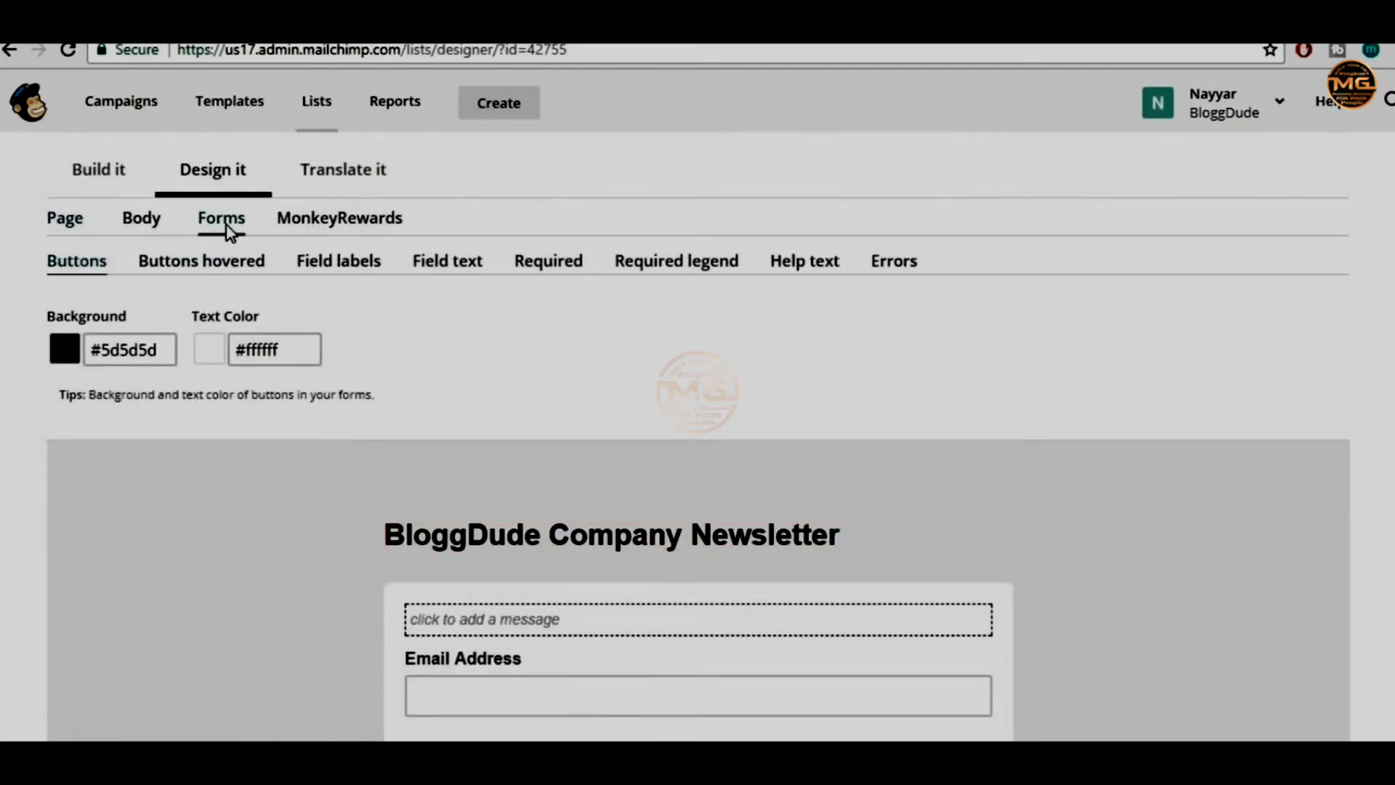
{"action": "left_click", "coordinate": [232, 276]}
{"action": "left_click", "coordinate": [76, 262]}
{"action": "scroll", "coordinate": [595, 358], "scroll_direction": "down", "scroll_amount": 3}
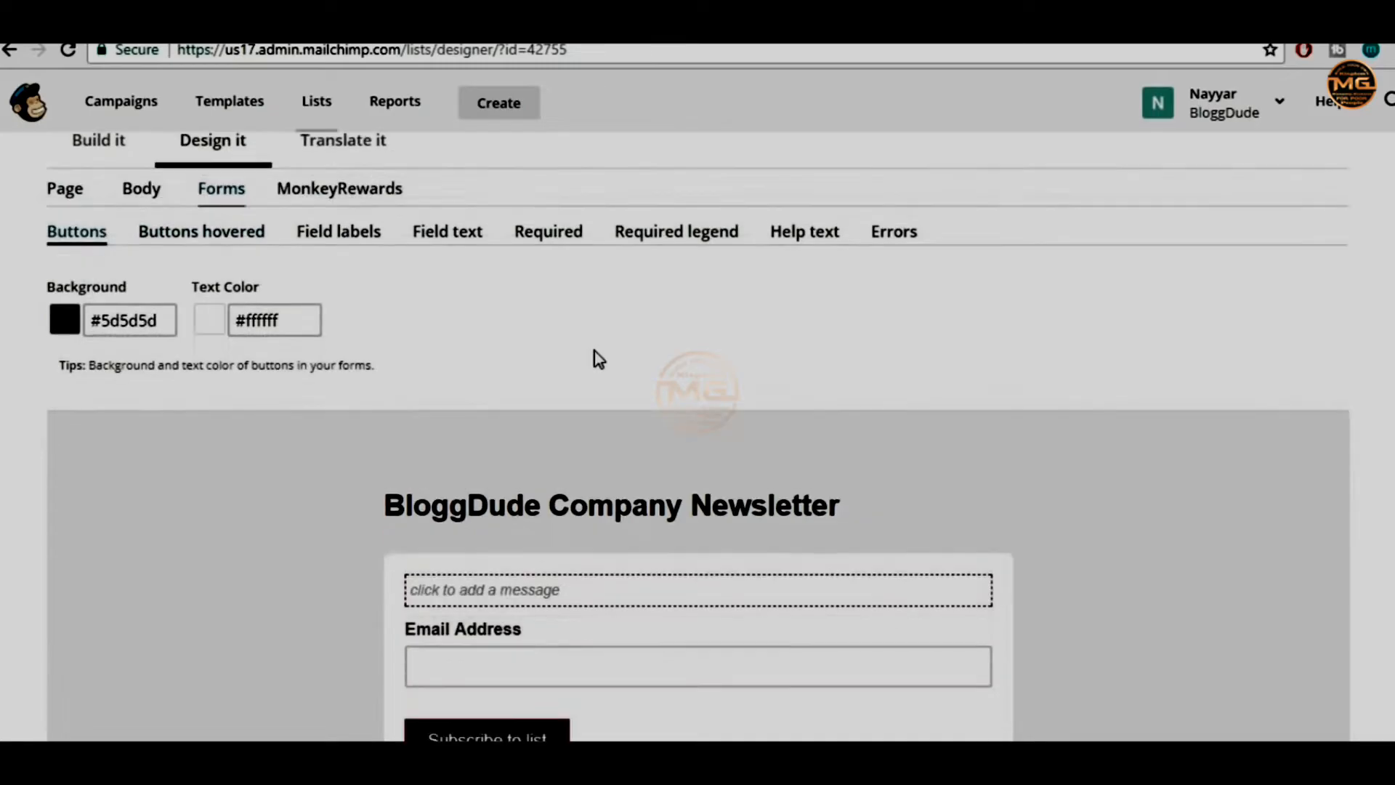
{"action": "scroll", "coordinate": [521, 598], "scroll_direction": "up", "scroll_amount": 6}
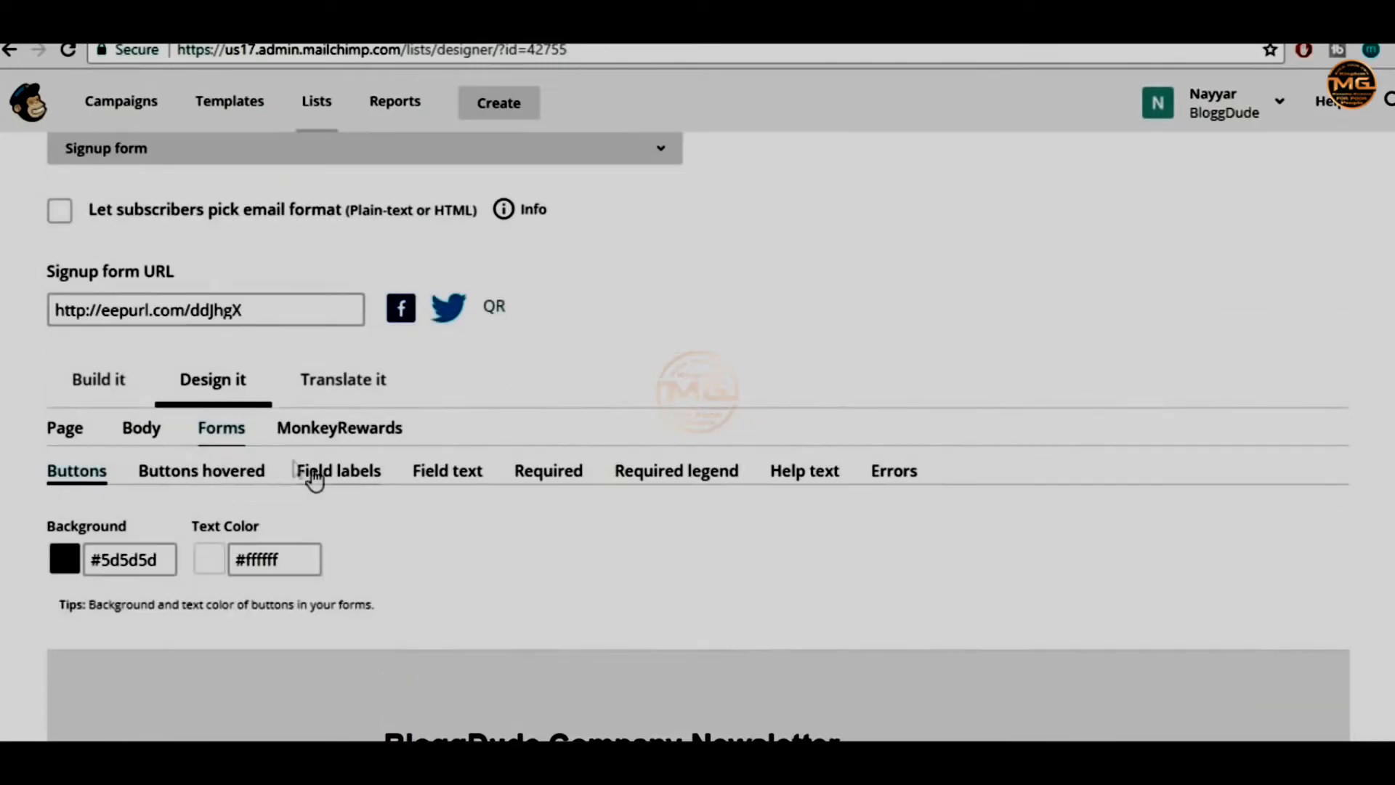
Return to Build it, scroll through the form's fields, then go to the signup forms page
{"action": "left_click", "coordinate": [118, 385]}
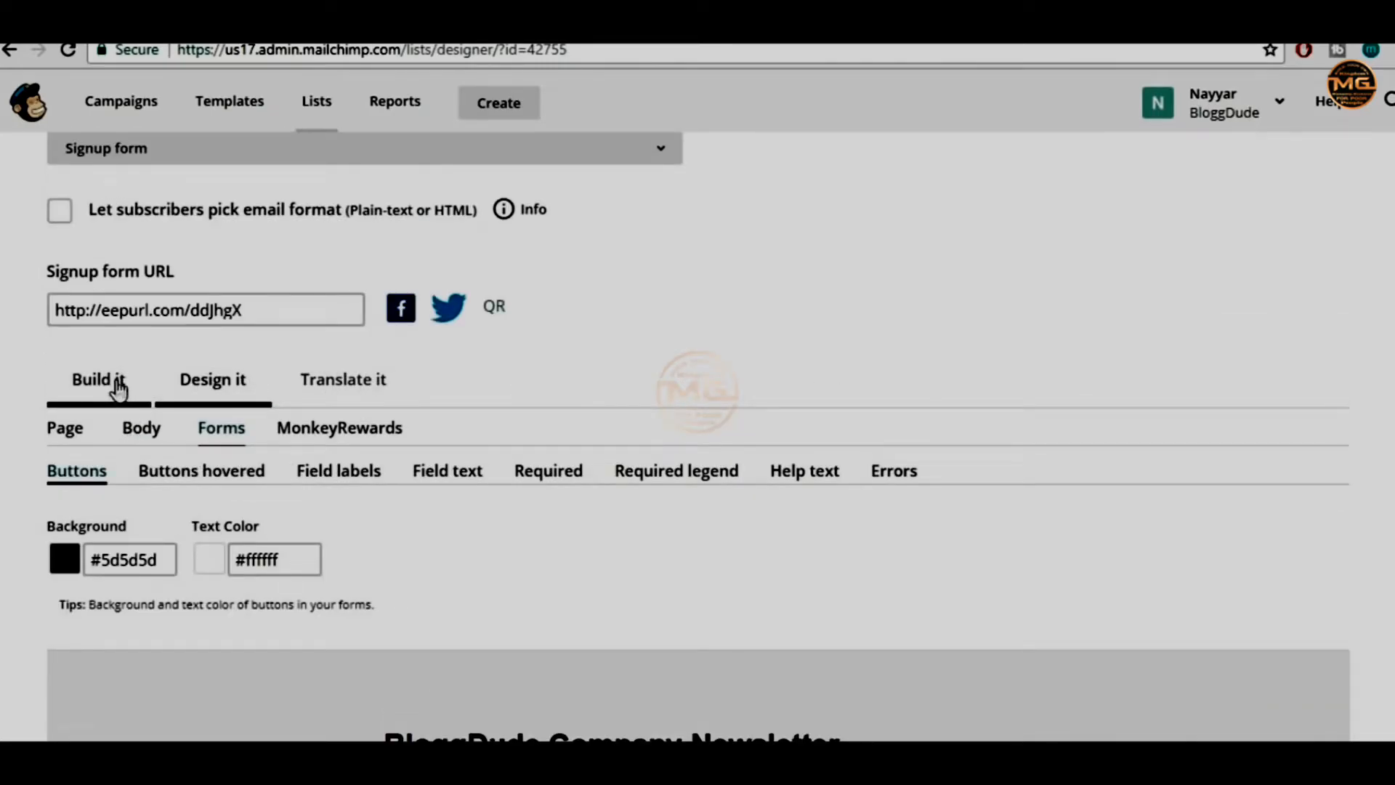
{"action": "scroll", "coordinate": [1027, 364], "scroll_direction": "up", "scroll_amount": 4}
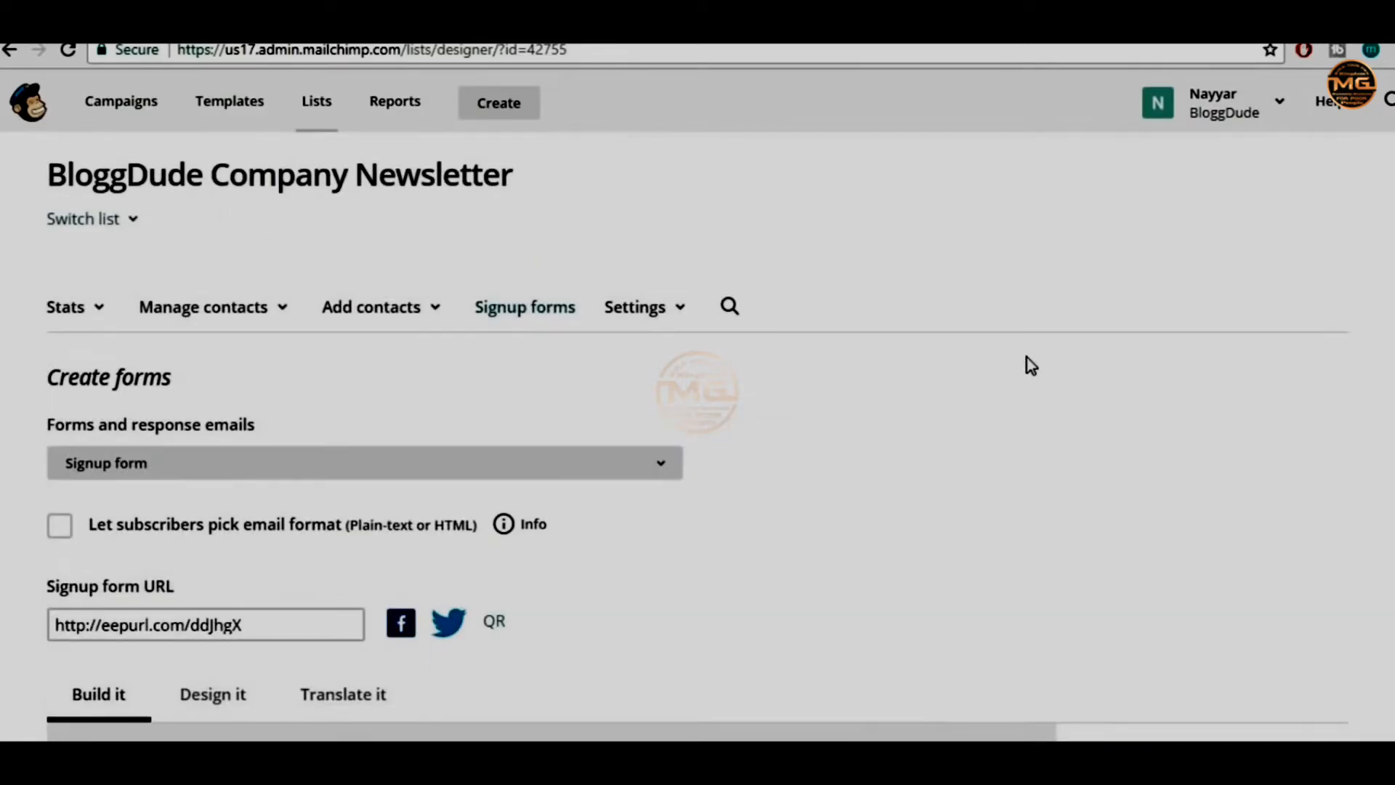
{"action": "scroll", "coordinate": [763, 442], "scroll_direction": "down", "scroll_amount": 2}
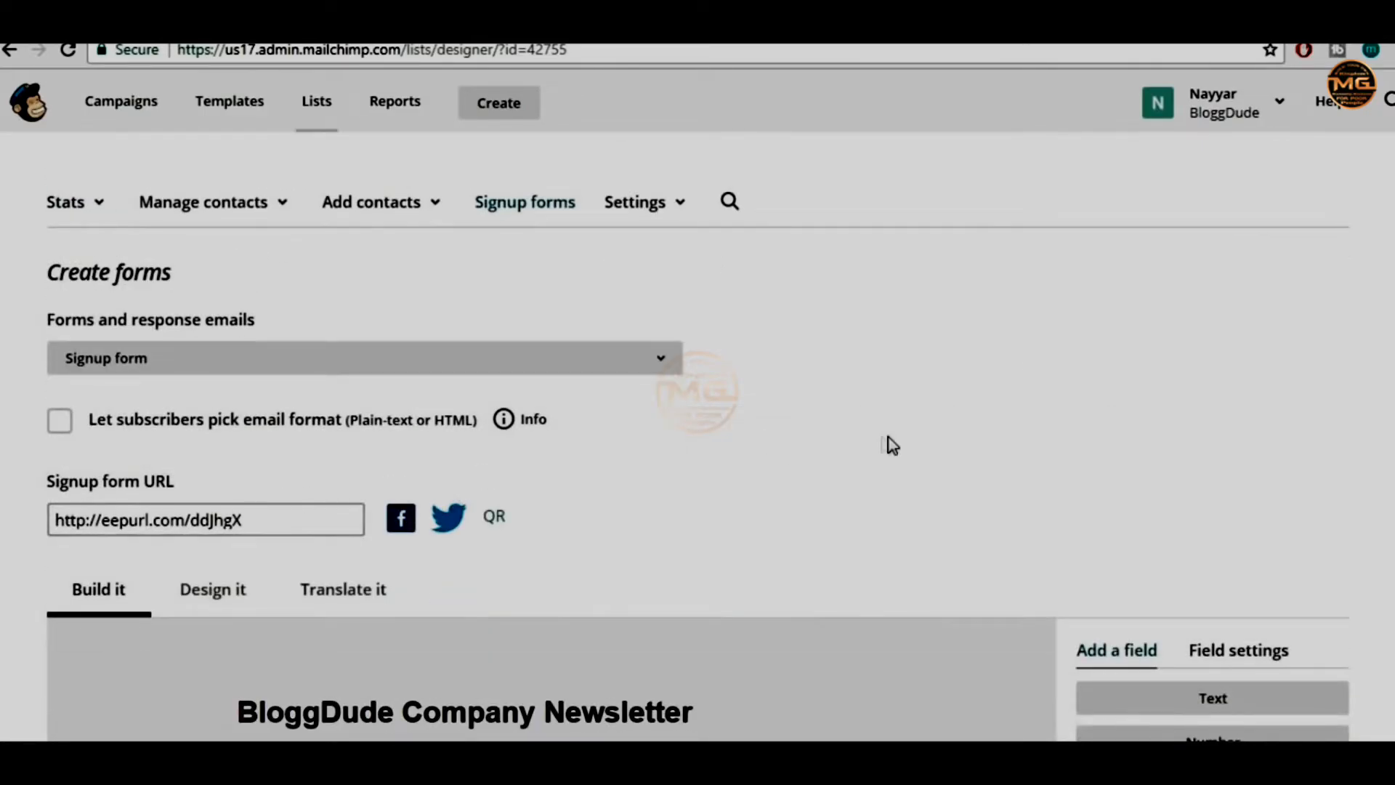
{"action": "scroll", "coordinate": [888, 442], "scroll_direction": "down", "scroll_amount": 8}
{"action": "scroll", "coordinate": [893, 447], "scroll_direction": "down", "scroll_amount": 3}
{"action": "scroll", "coordinate": [895, 454], "scroll_direction": "up", "scroll_amount": 12}
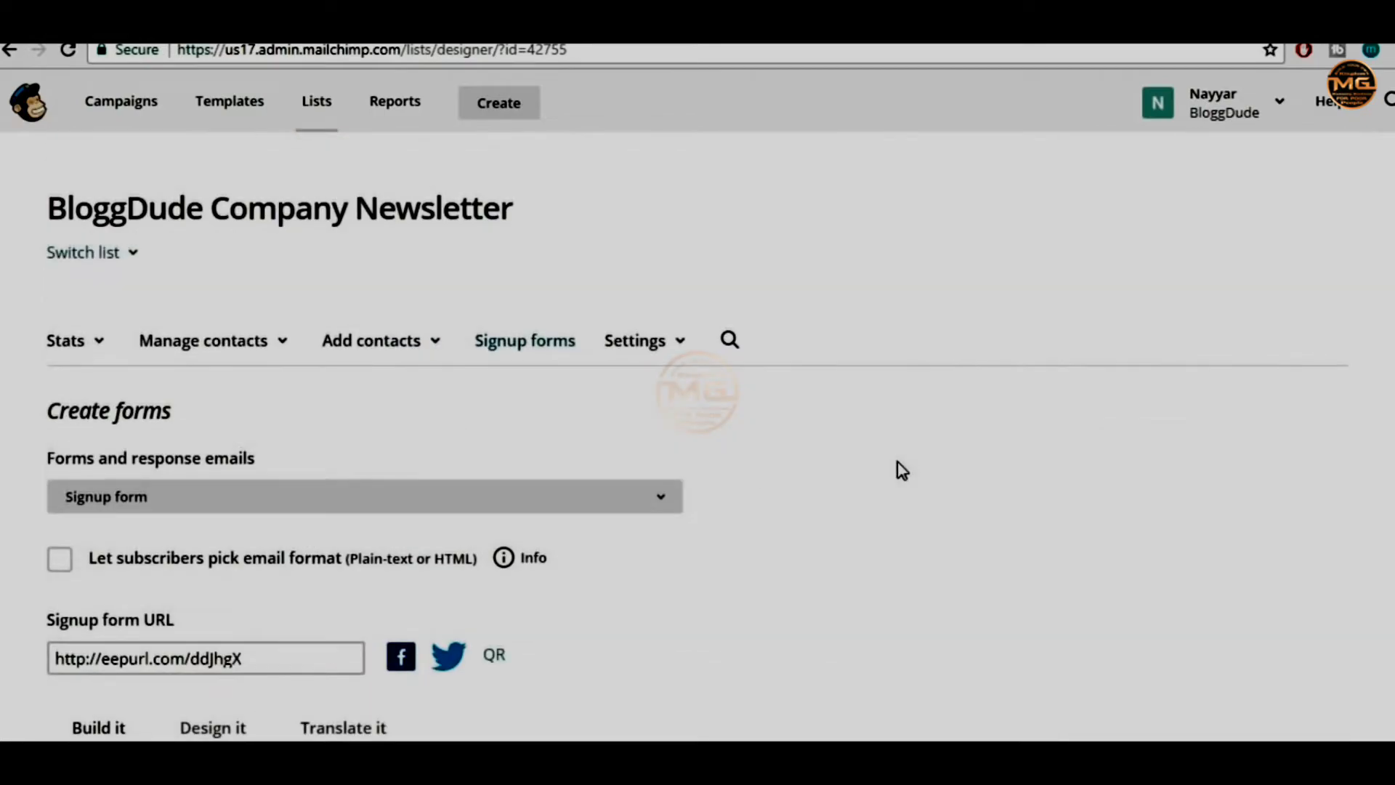
{"action": "left_click", "coordinate": [539, 347]}
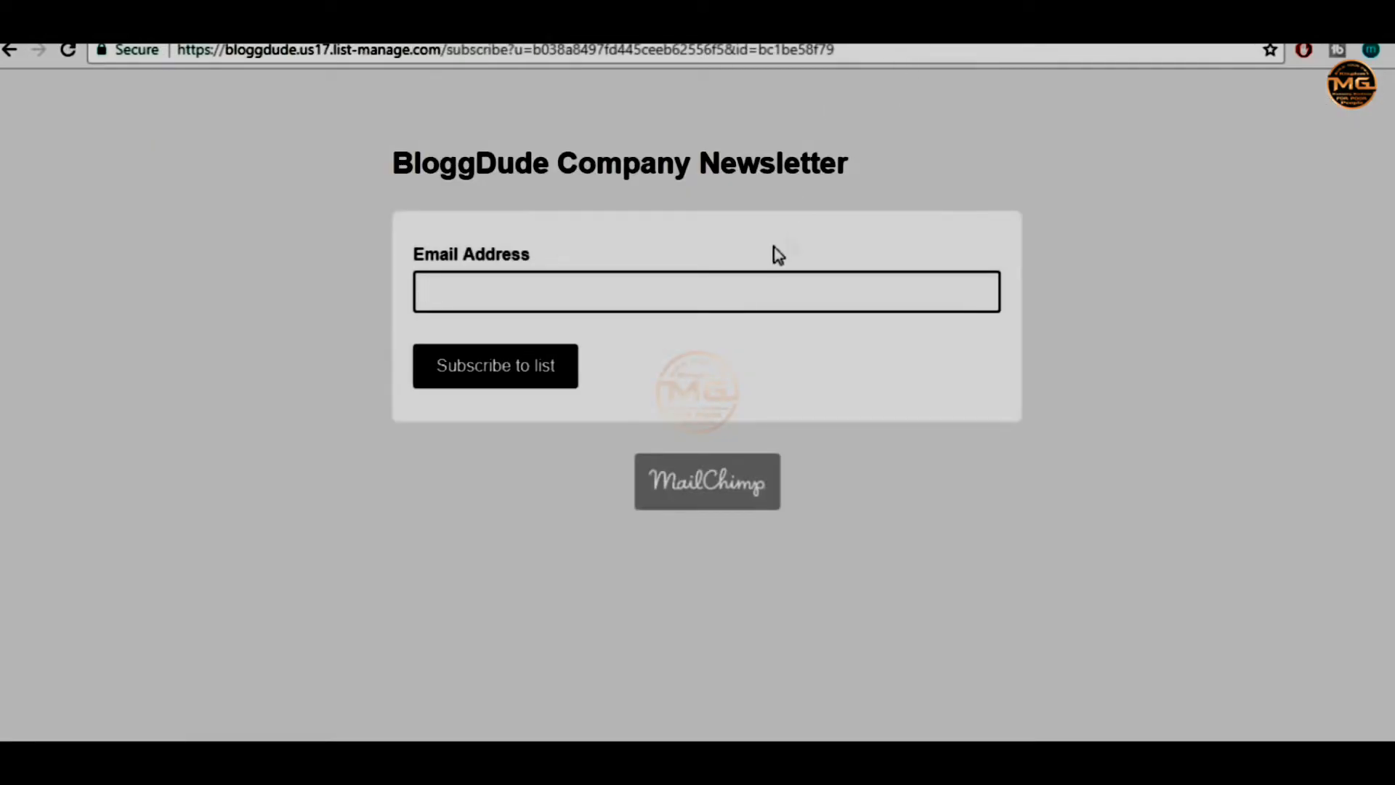
{"action": "left_click", "coordinate": [661, 51]}
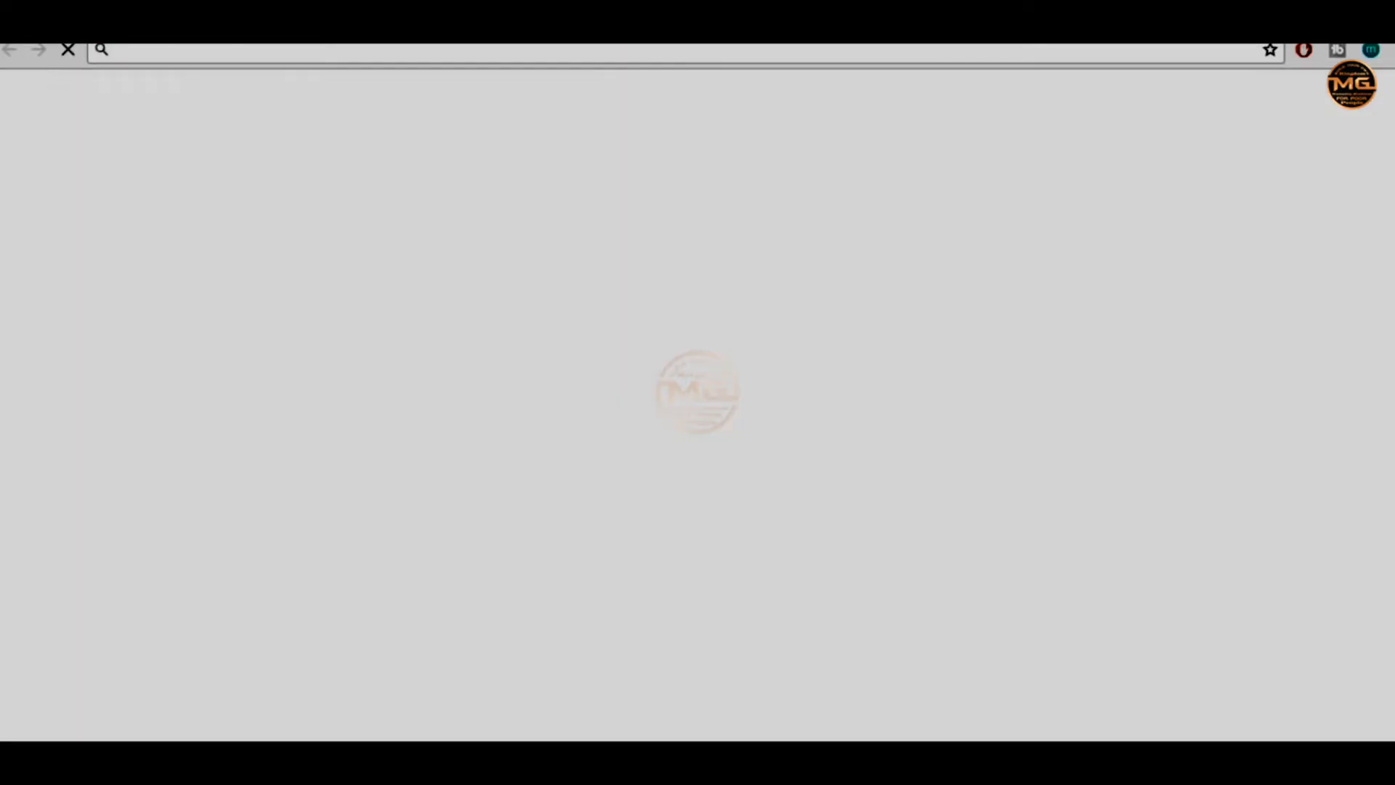
{"action": "type", "text": "http://eepurl.com/ddJhgX"}
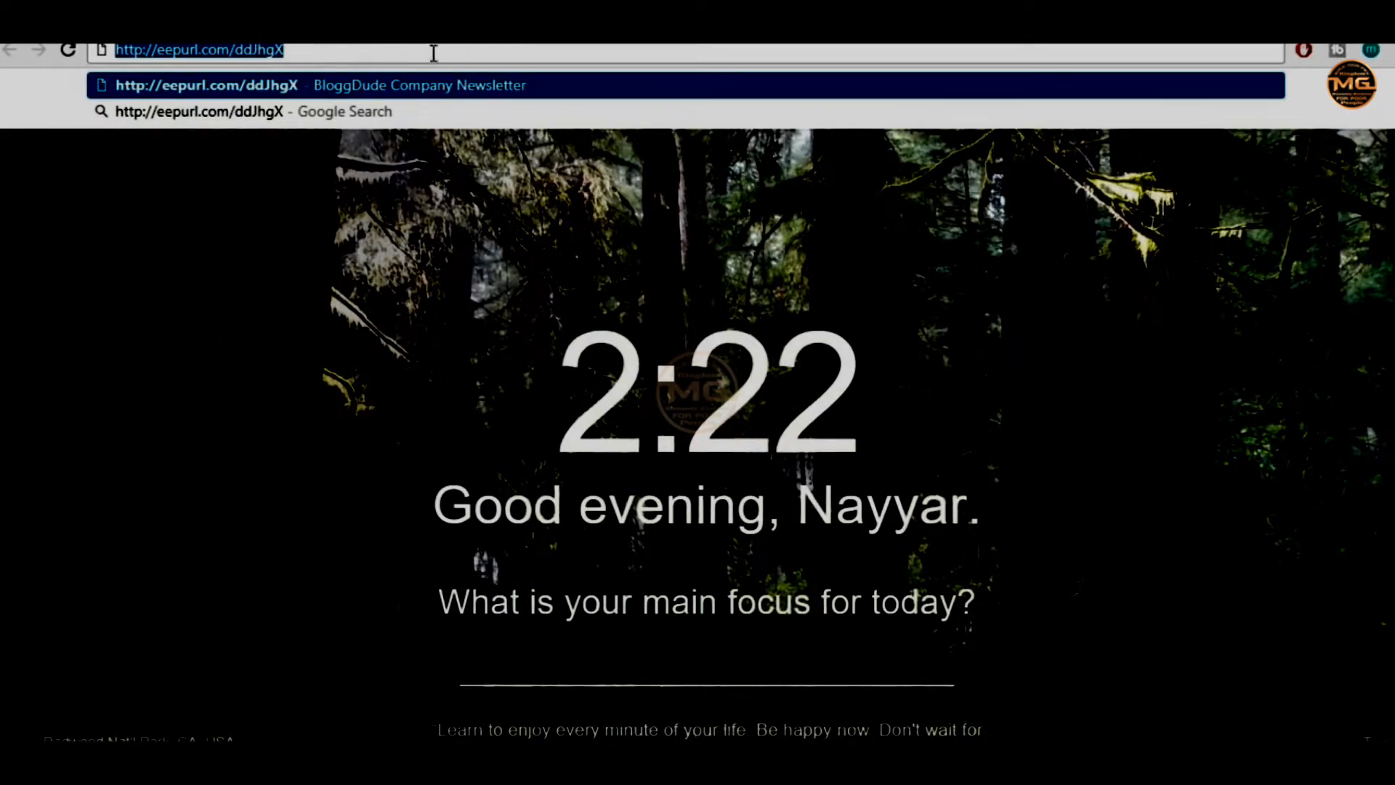
{"action": "key", "text": "Return"}
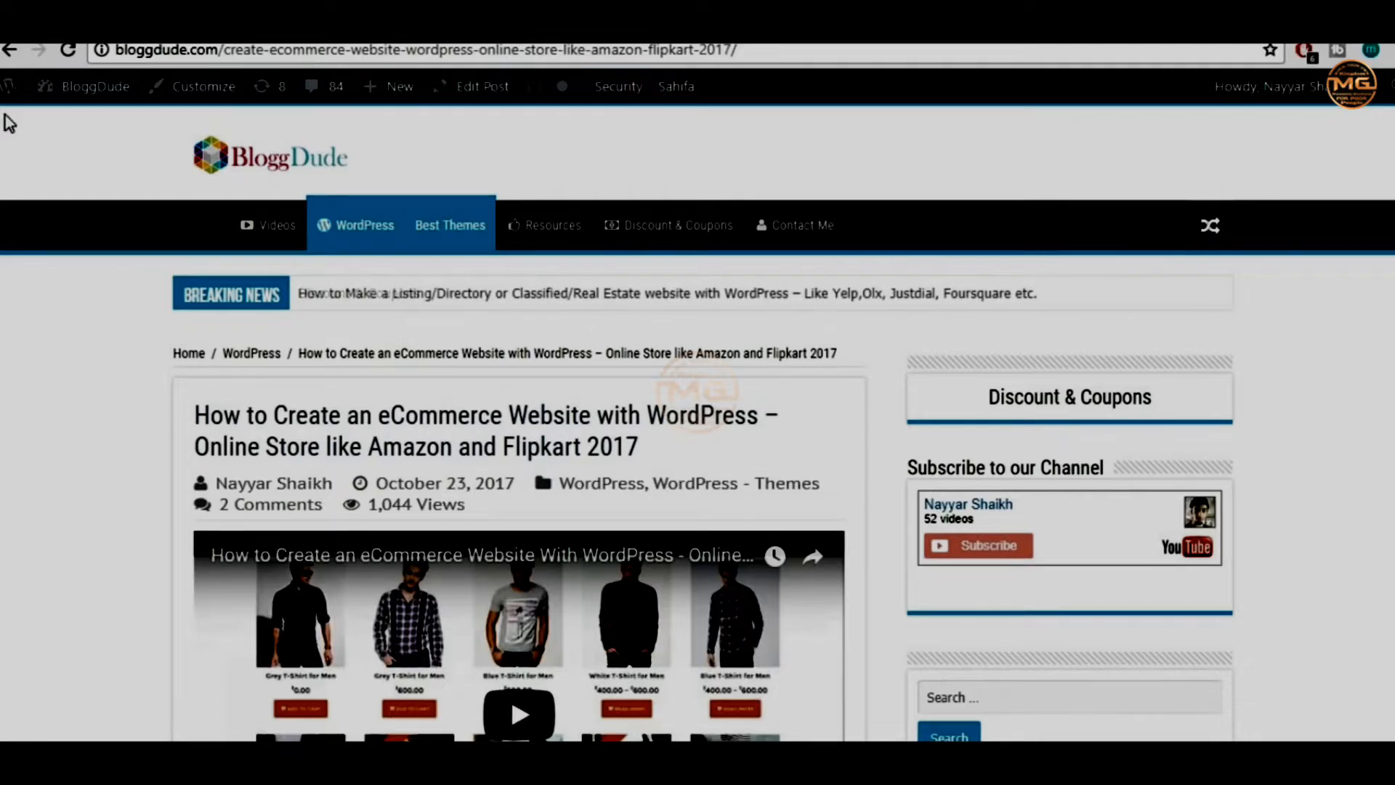
Go to Appearance > Menus and view the Main Menu structure
{"action": "mouse_move", "coordinate": [93, 104]}
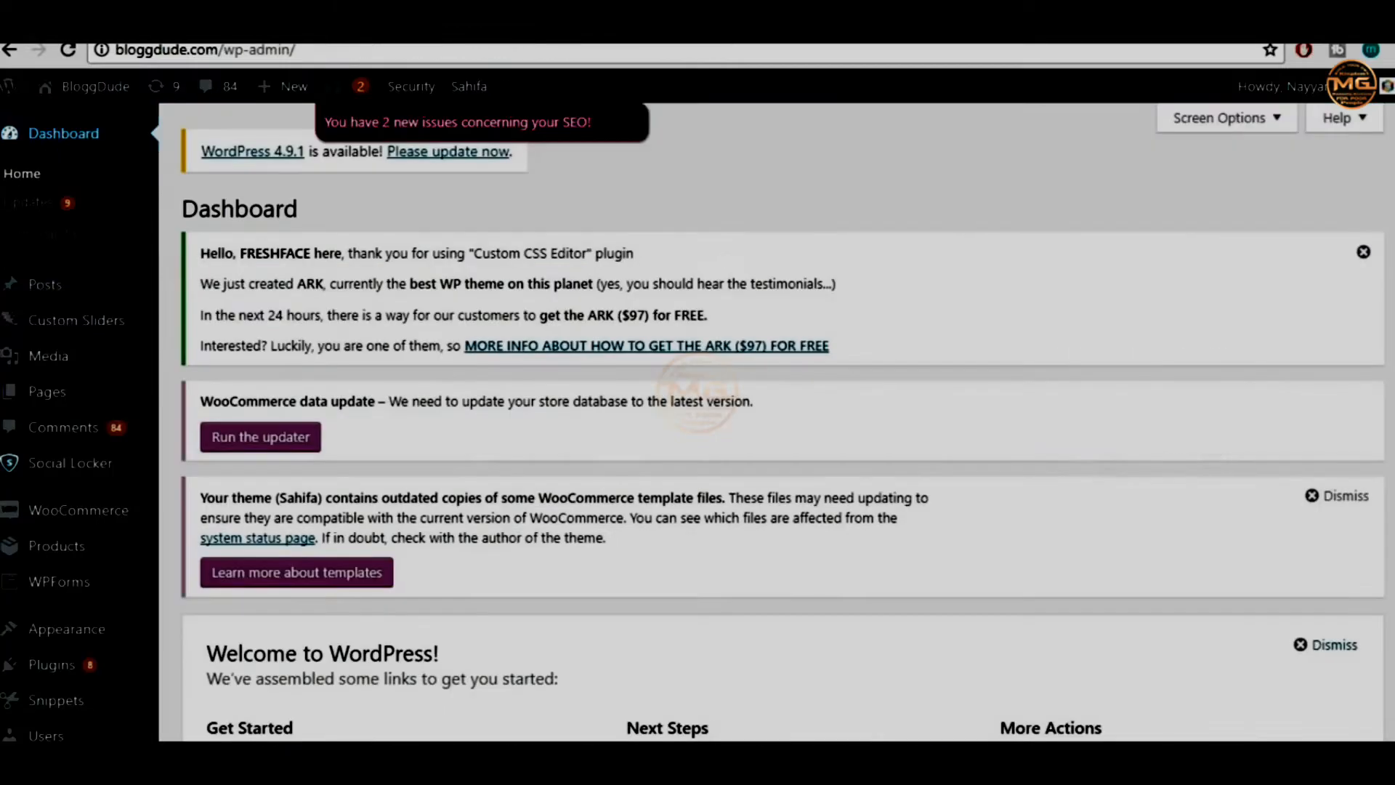
{"action": "scroll", "coordinate": [53, 382], "scroll_direction": "down", "scroll_amount": 3}
{"action": "mouse_move", "coordinate": [91, 434]}
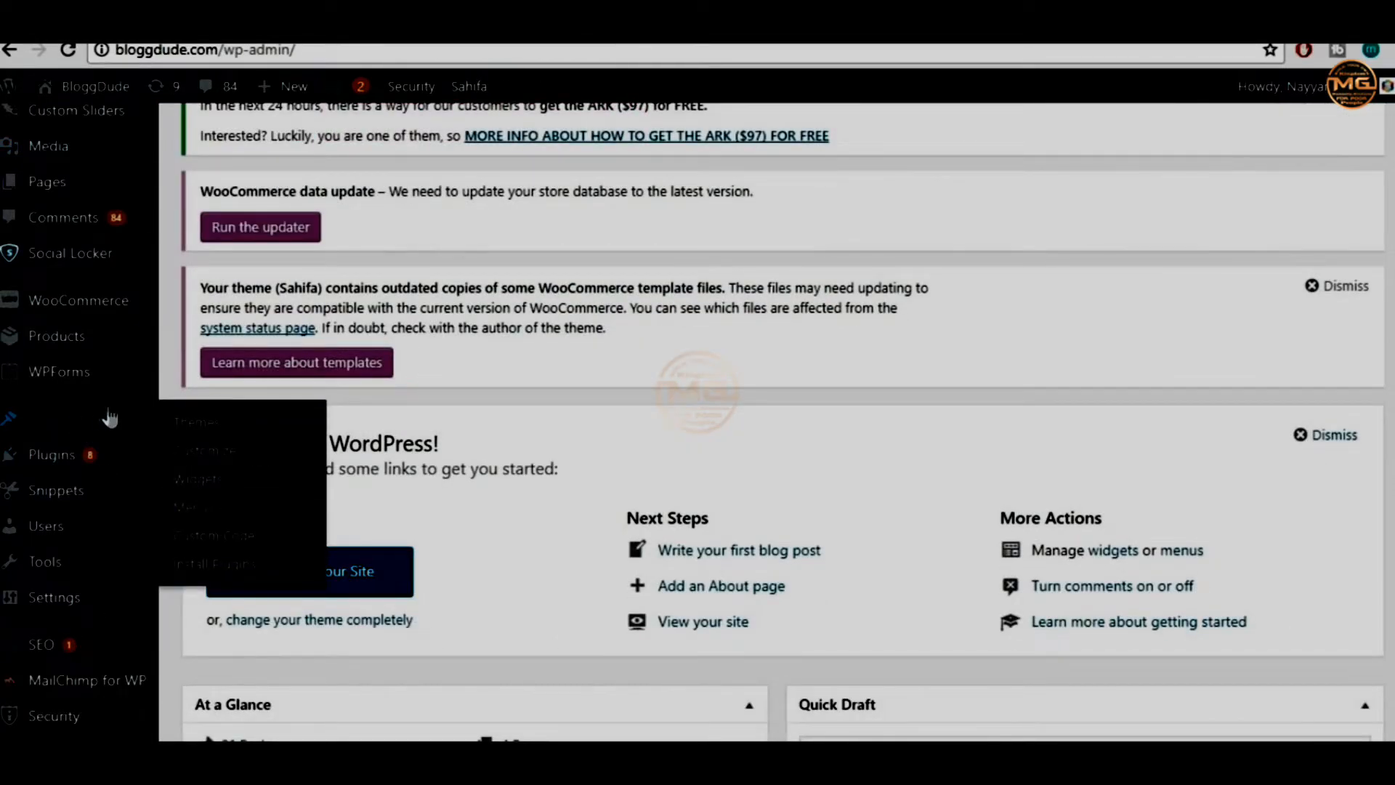
{"action": "left_click", "coordinate": [204, 502]}
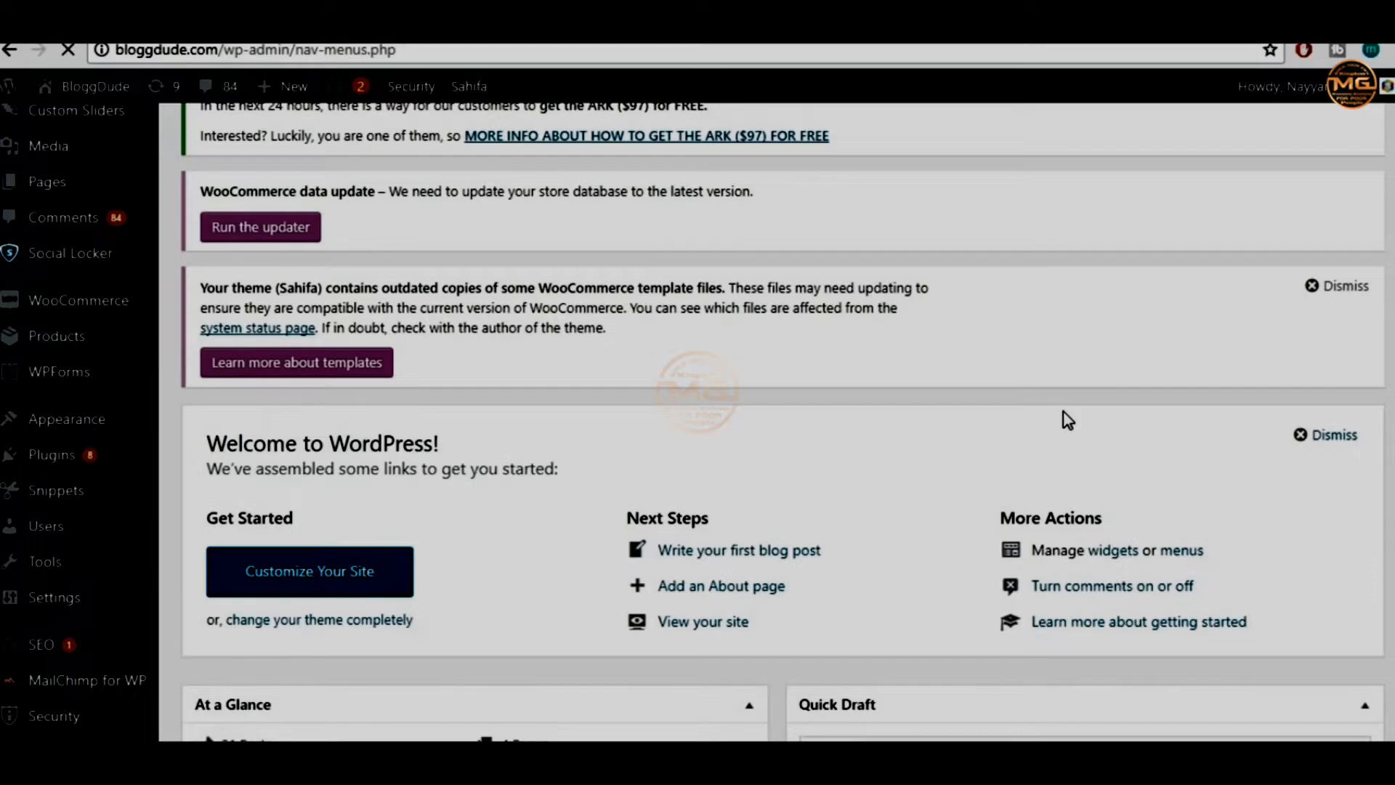
{"action": "scroll", "coordinate": [1063, 415], "scroll_direction": "down", "scroll_amount": 8}
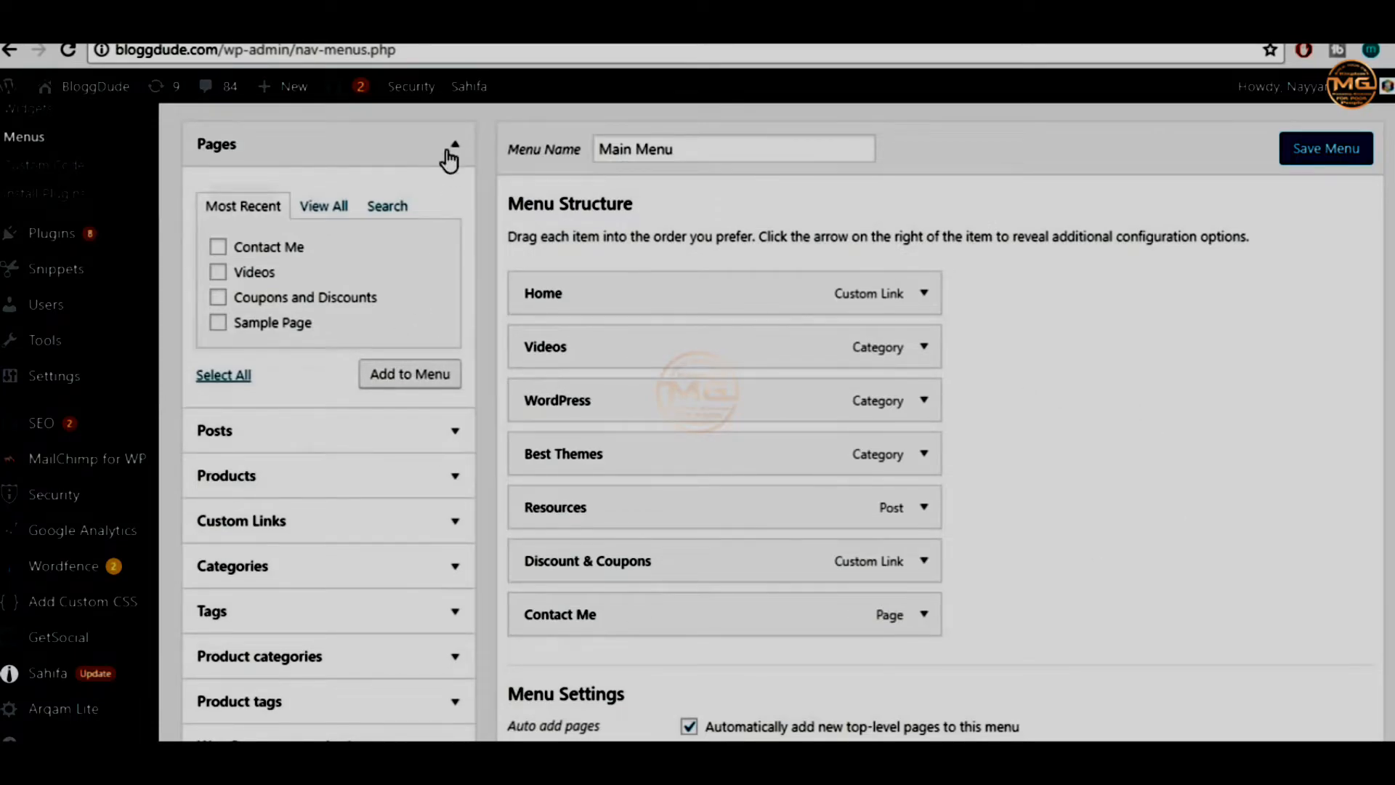
{"action": "left_click", "coordinate": [452, 146]}
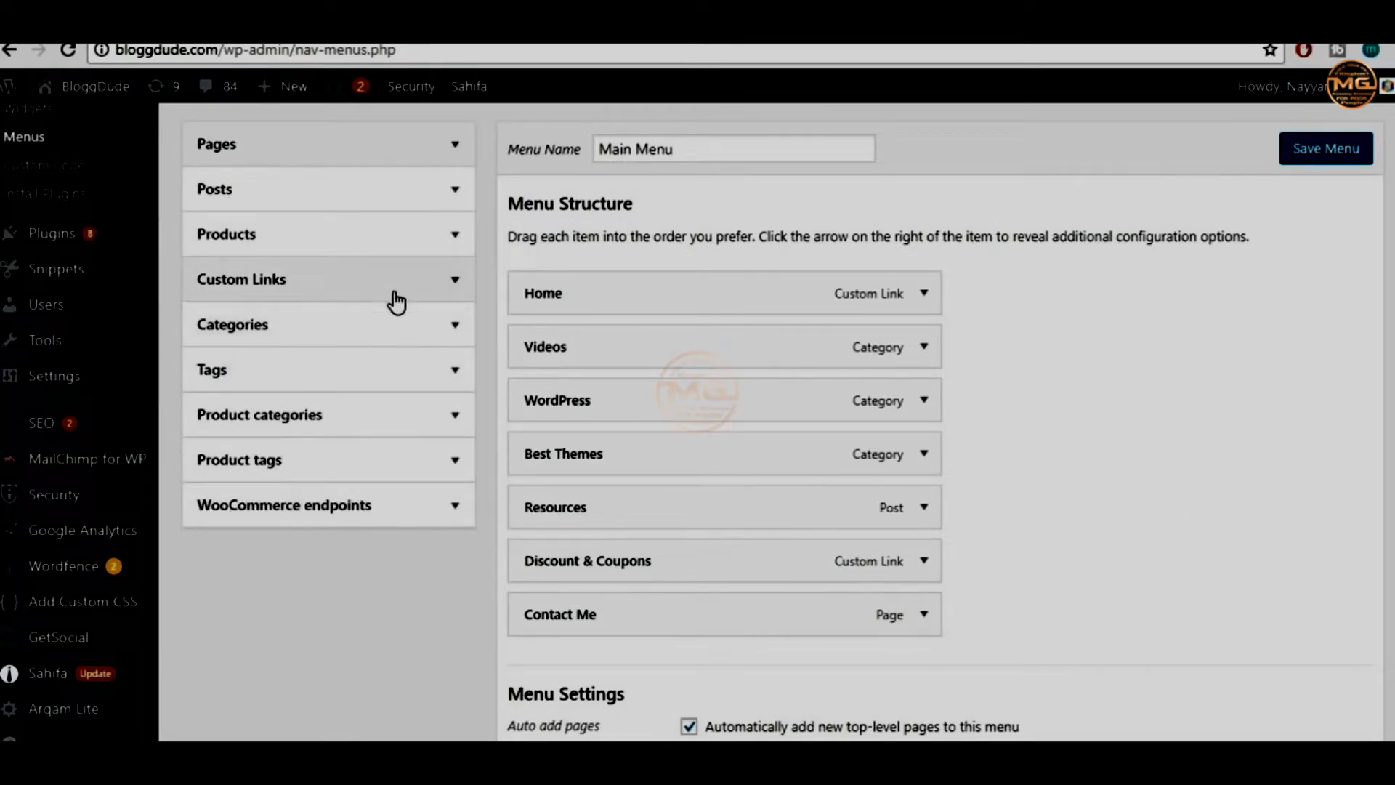
{"action": "left_click", "coordinate": [410, 291]}
{"action": "left_click", "coordinate": [307, 341]}
{"action": "left_click_drag", "start_coordinate": [335, 348], "coordinate": [228, 329]}
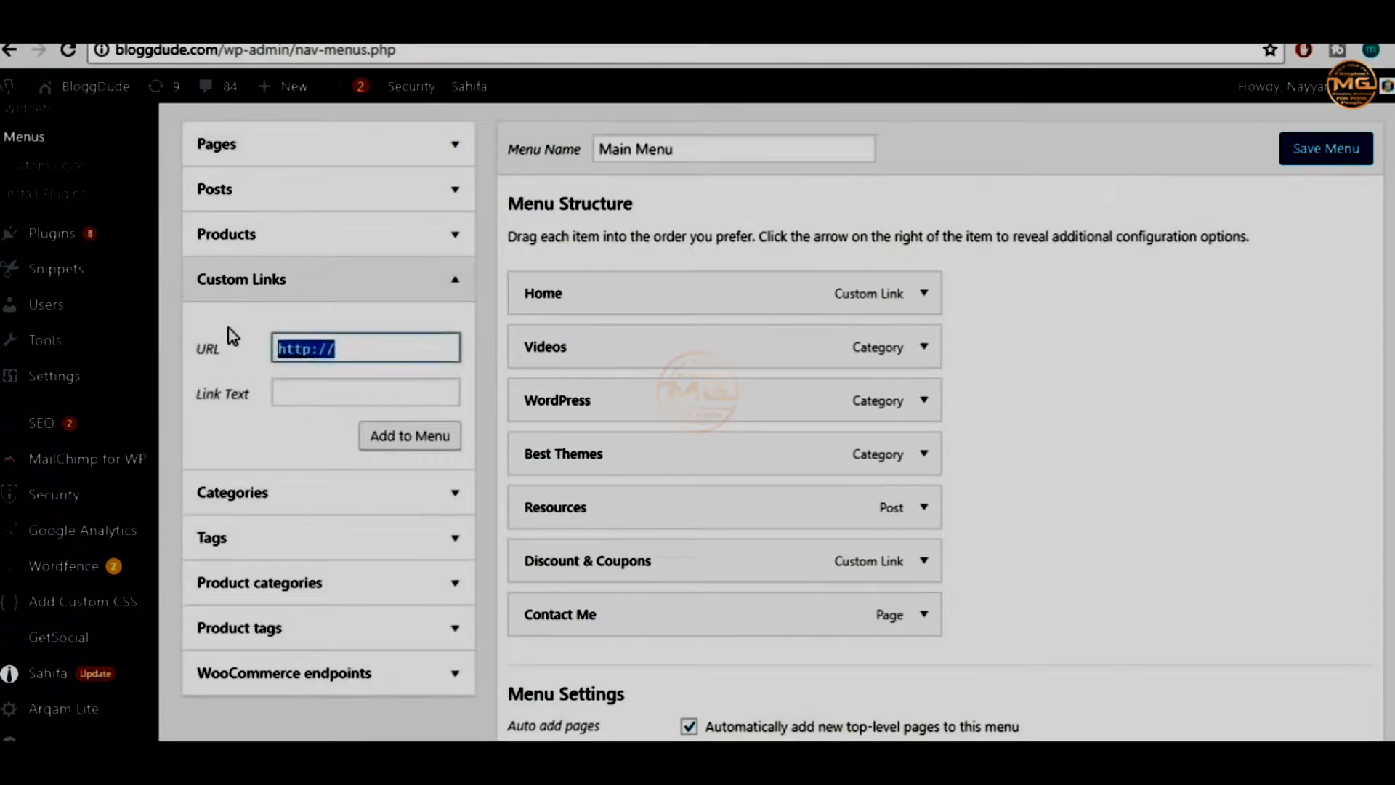
{"action": "type", "text": "http://eepurl.com/ddJhgX"}
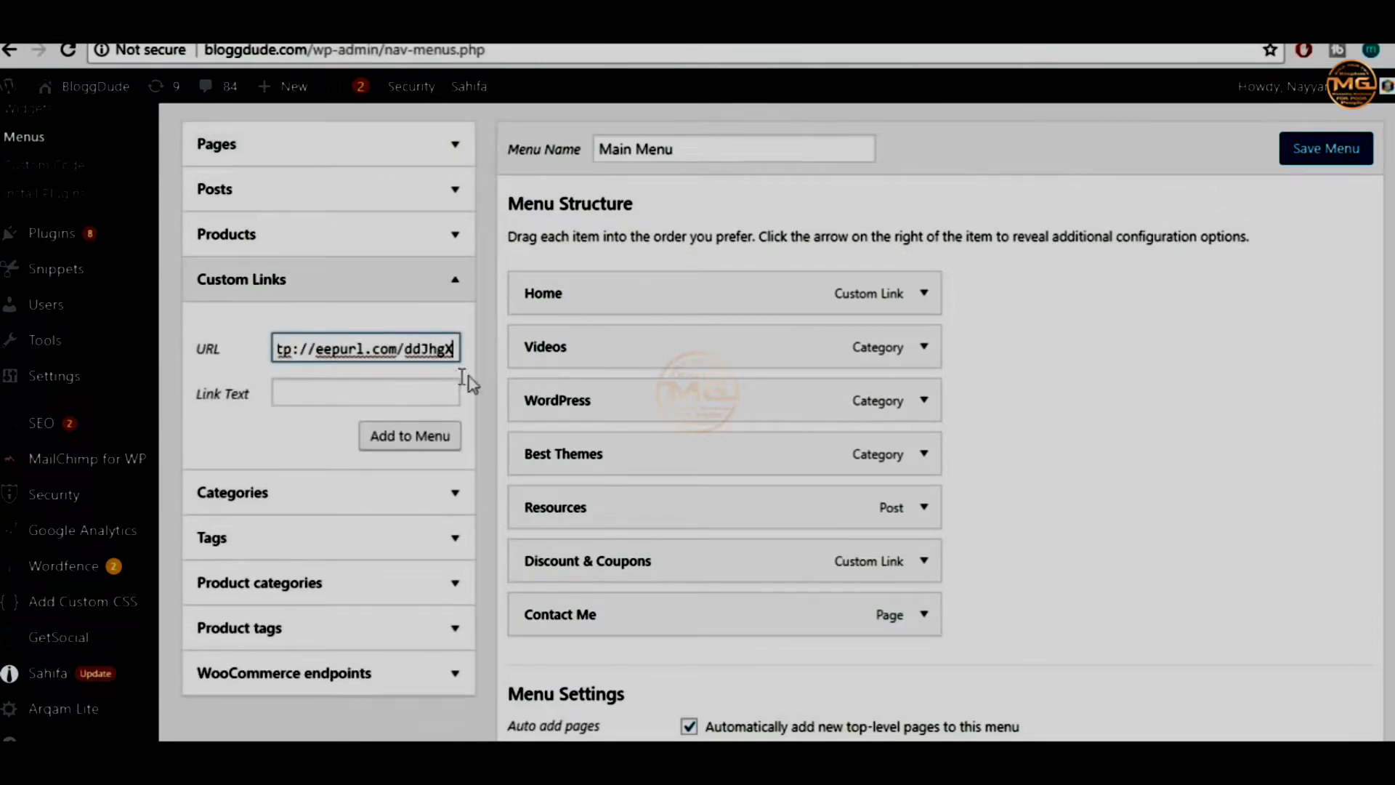
{"action": "left_click", "coordinate": [361, 396]}
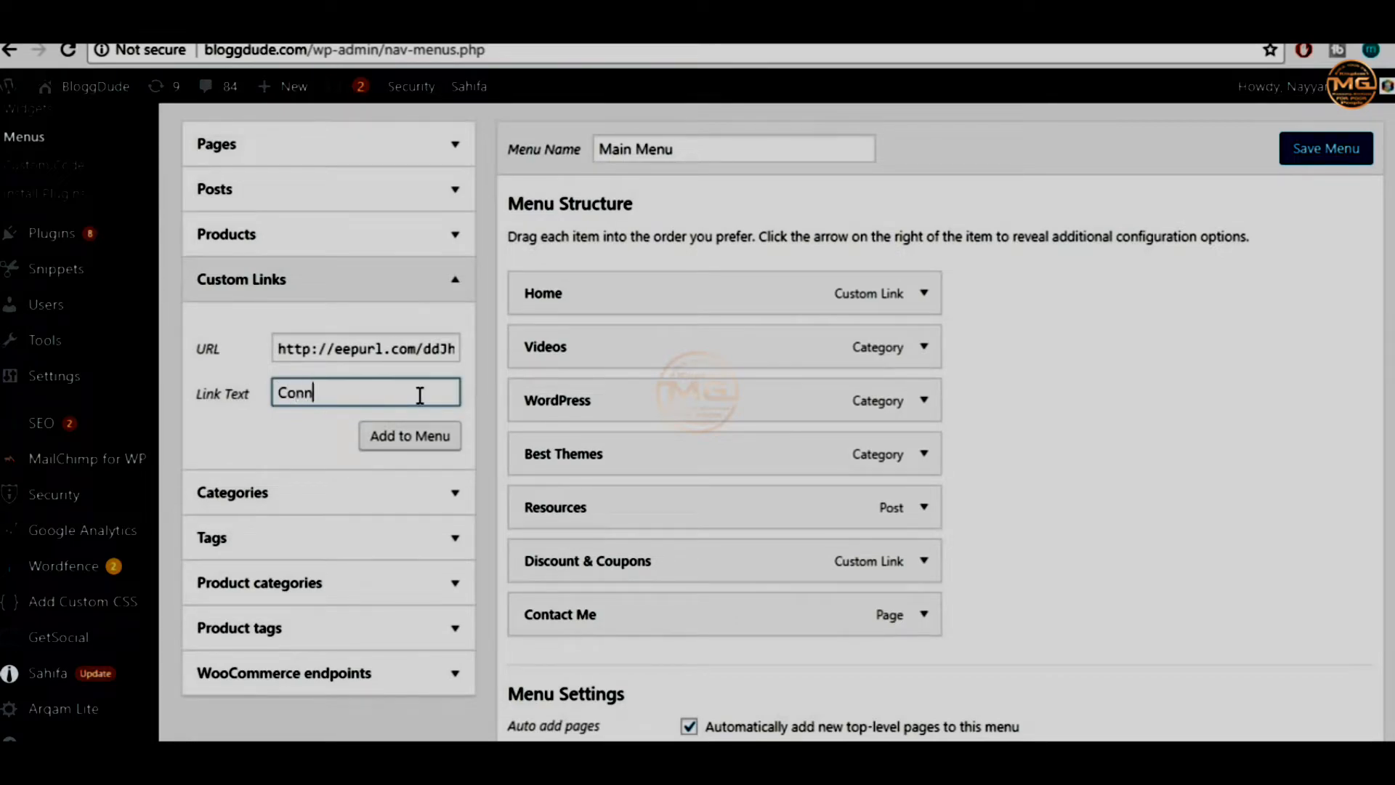
Add the Connect link to the Main Menu and save the menu
{"action": "left_click", "coordinate": [445, 435]}
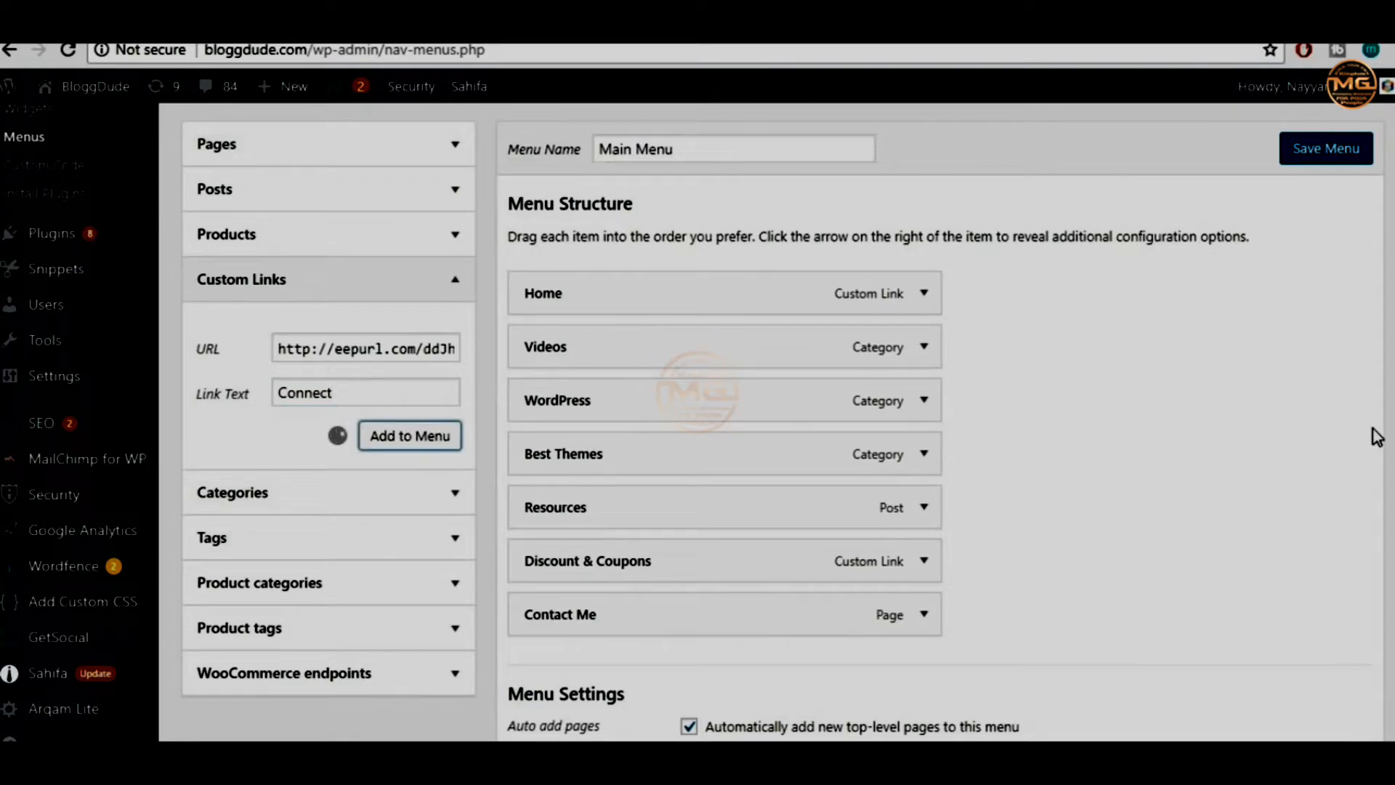
{"action": "scroll", "coordinate": [1365, 437], "scroll_direction": "down", "scroll_amount": 2}
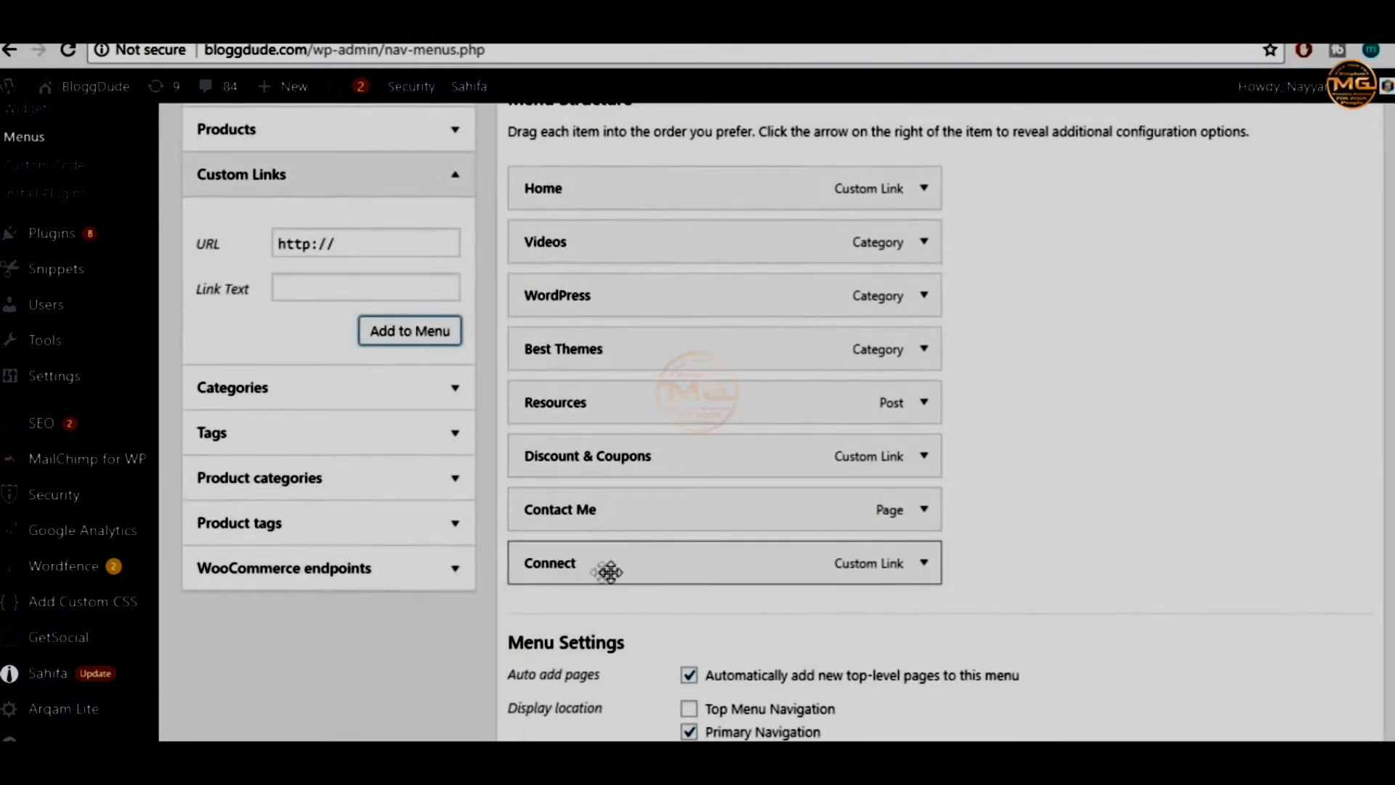
{"action": "scroll", "coordinate": [962, 555], "scroll_direction": "up", "scroll_amount": 5}
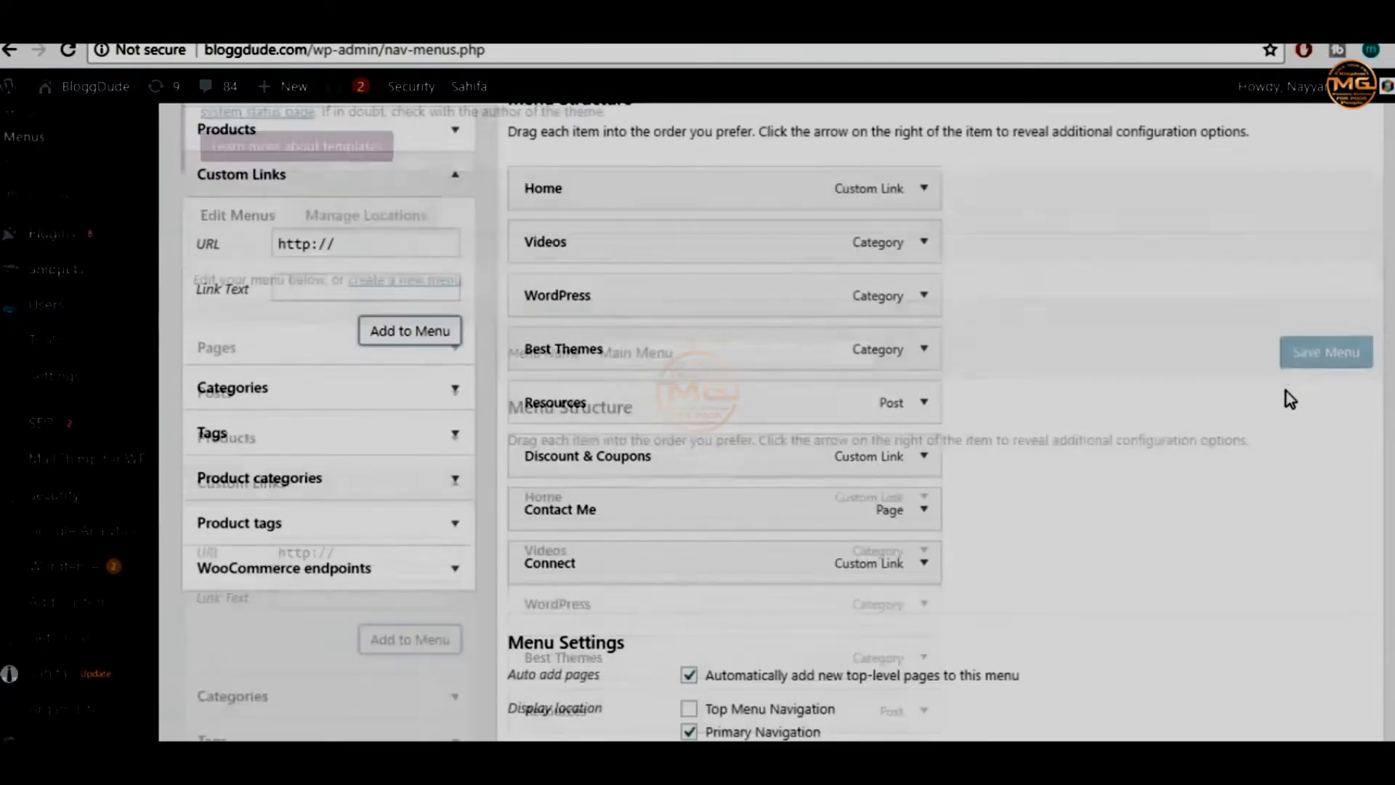
{"action": "scroll", "coordinate": [1077, 564], "scroll_direction": "up", "scroll_amount": 3}
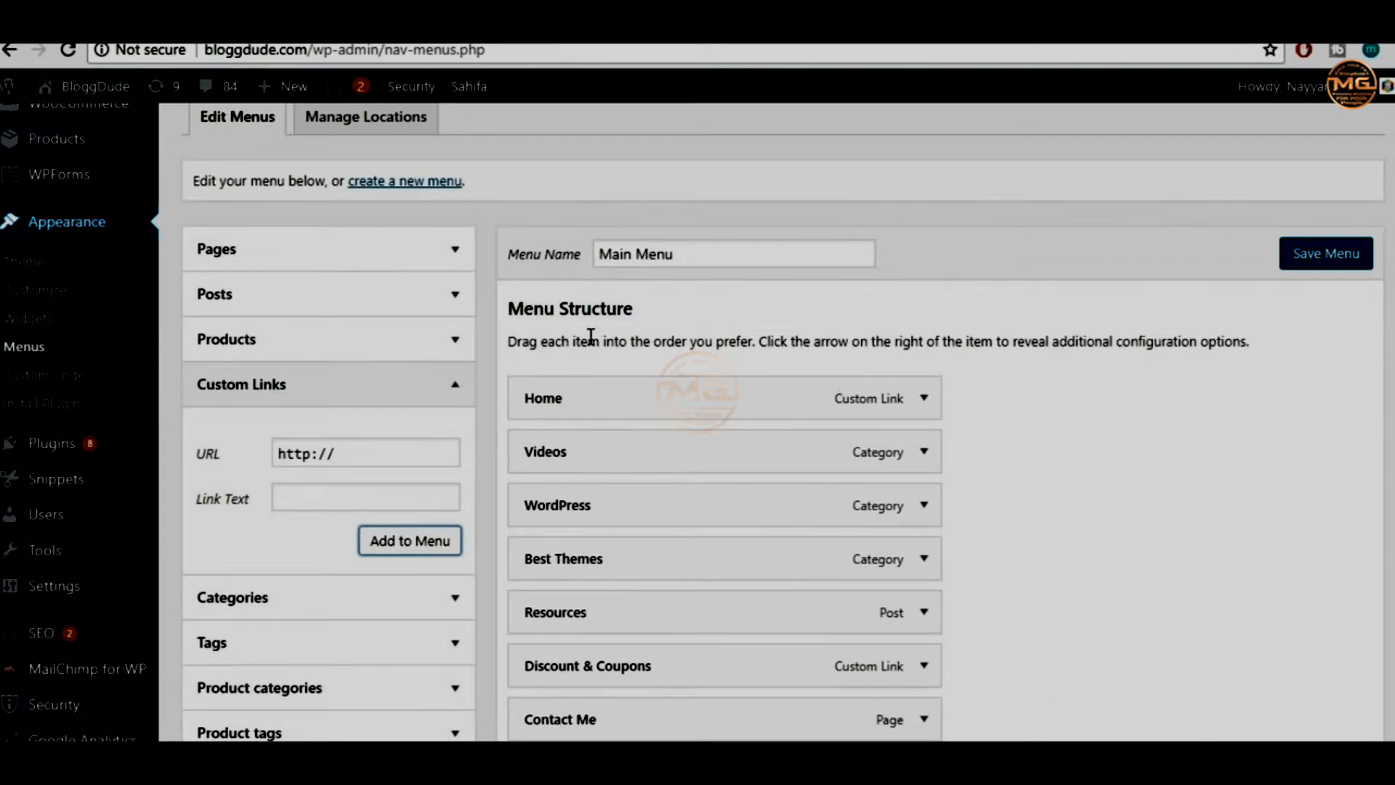
{"action": "left_click", "coordinate": [1317, 257]}
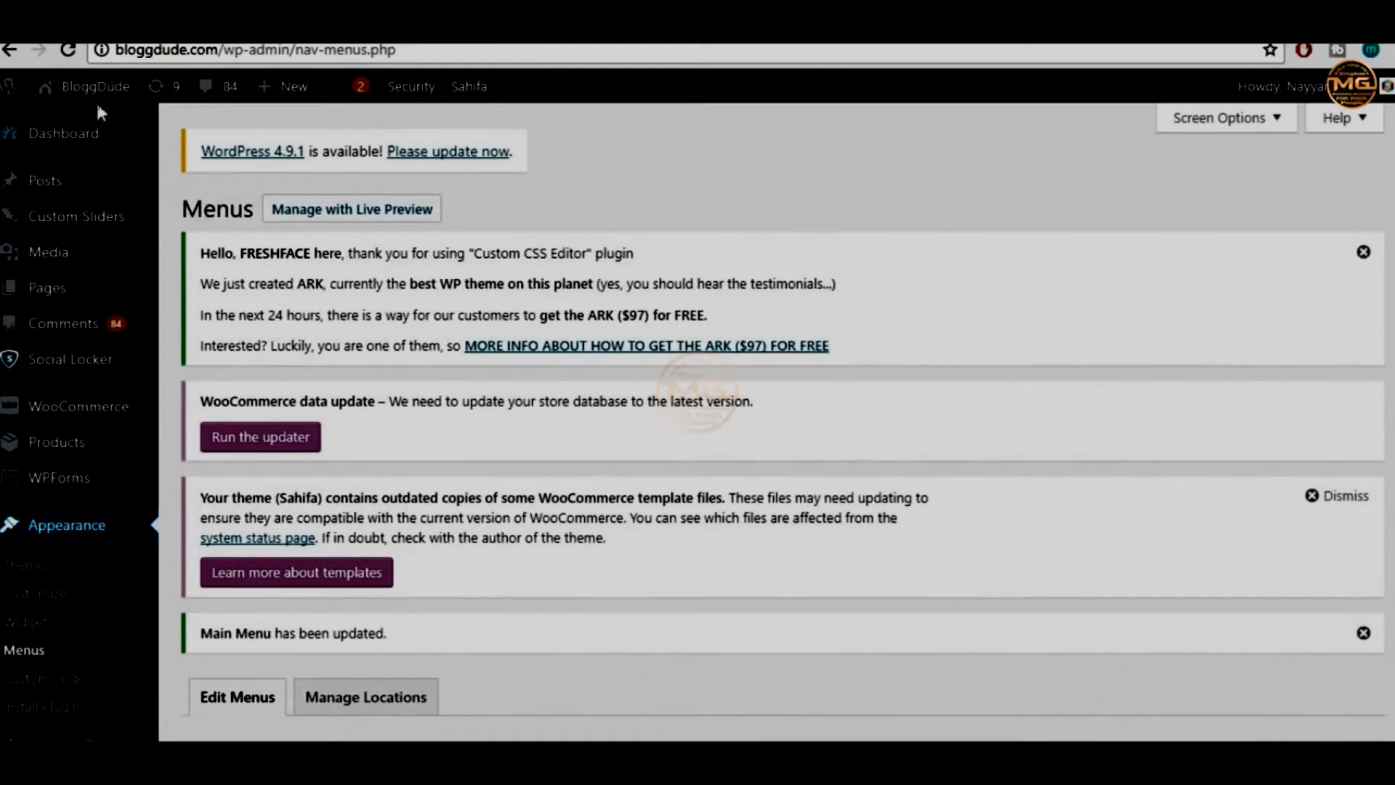
On the live BloggDude site, follow Connect and try the signup form's Email Address field
{"action": "left_click", "coordinate": [92, 90]}
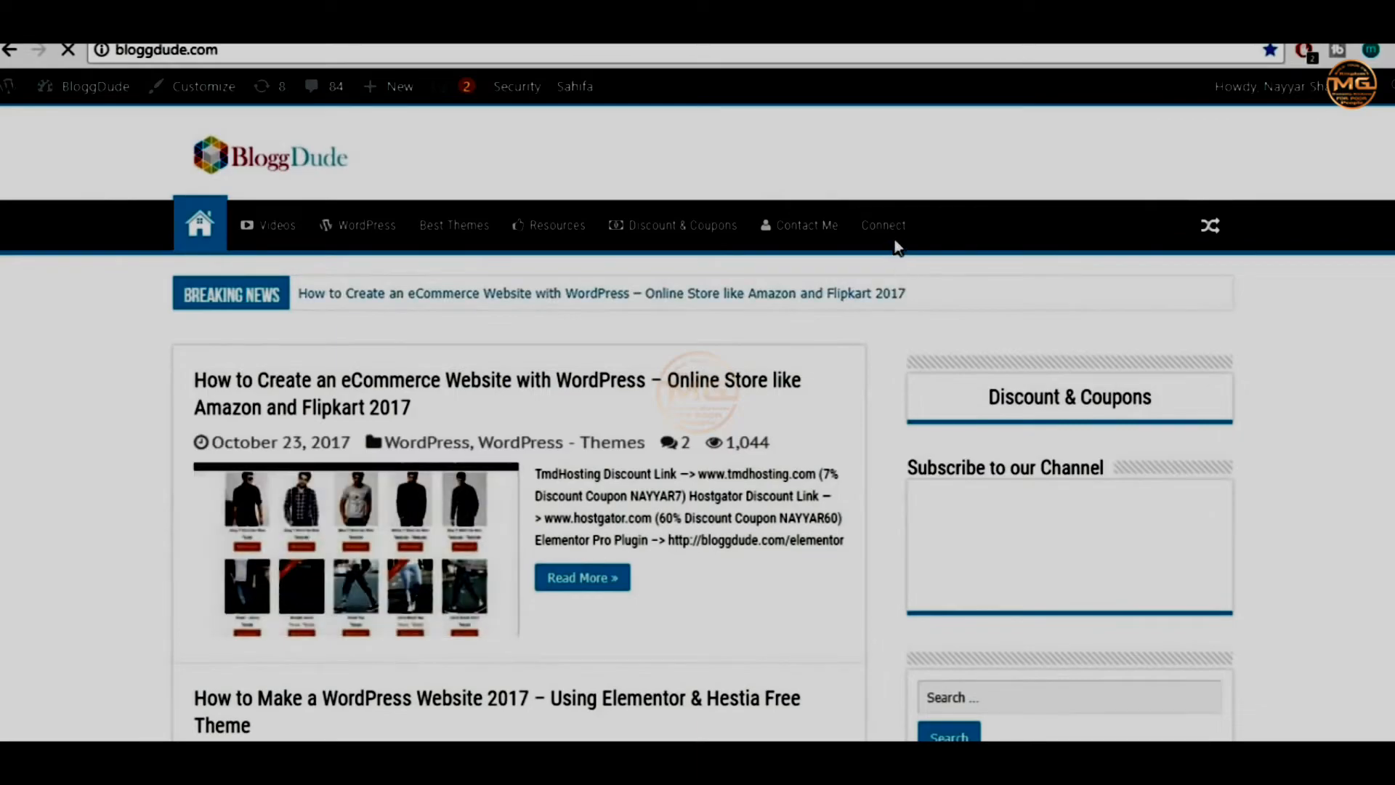
{"action": "left_click", "coordinate": [892, 230]}
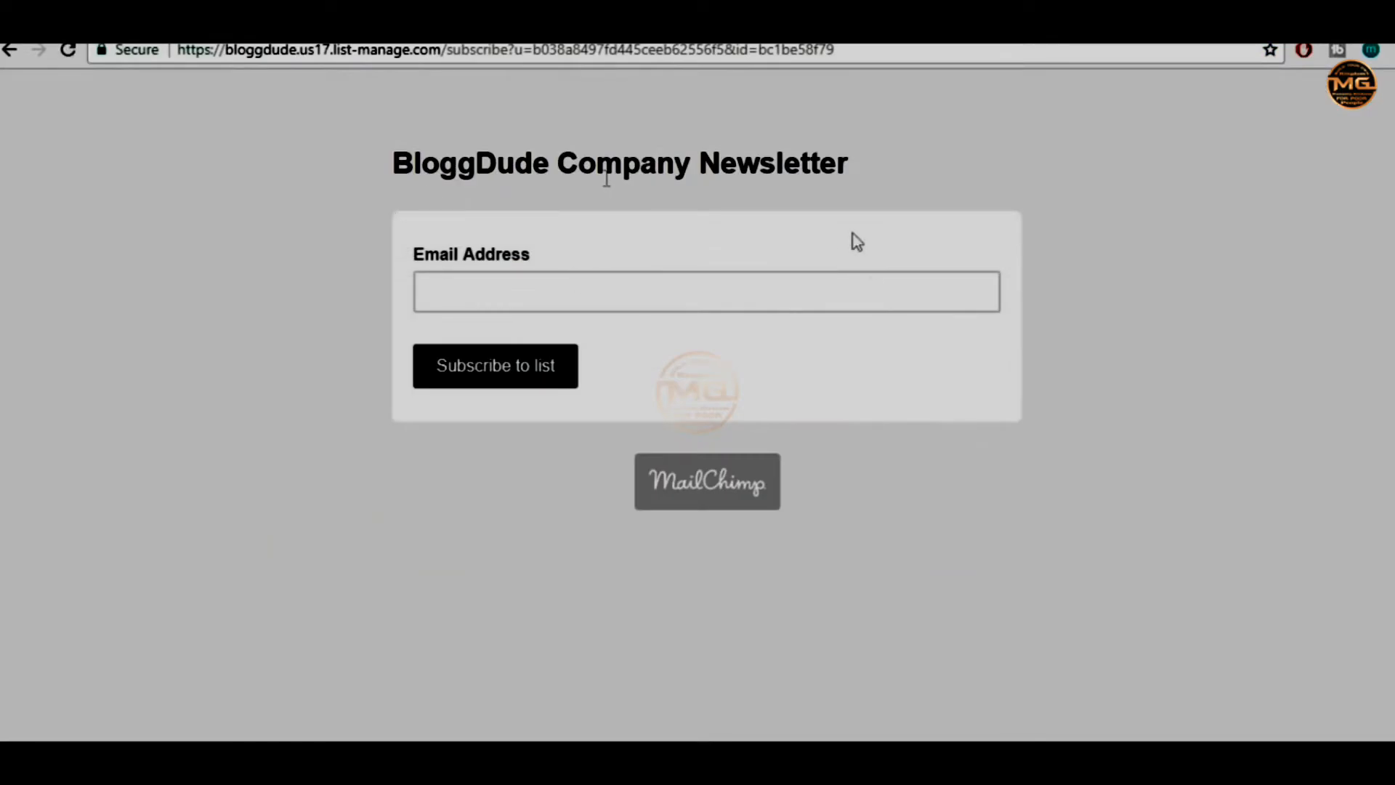
{"action": "left_click", "coordinate": [486, 296]}
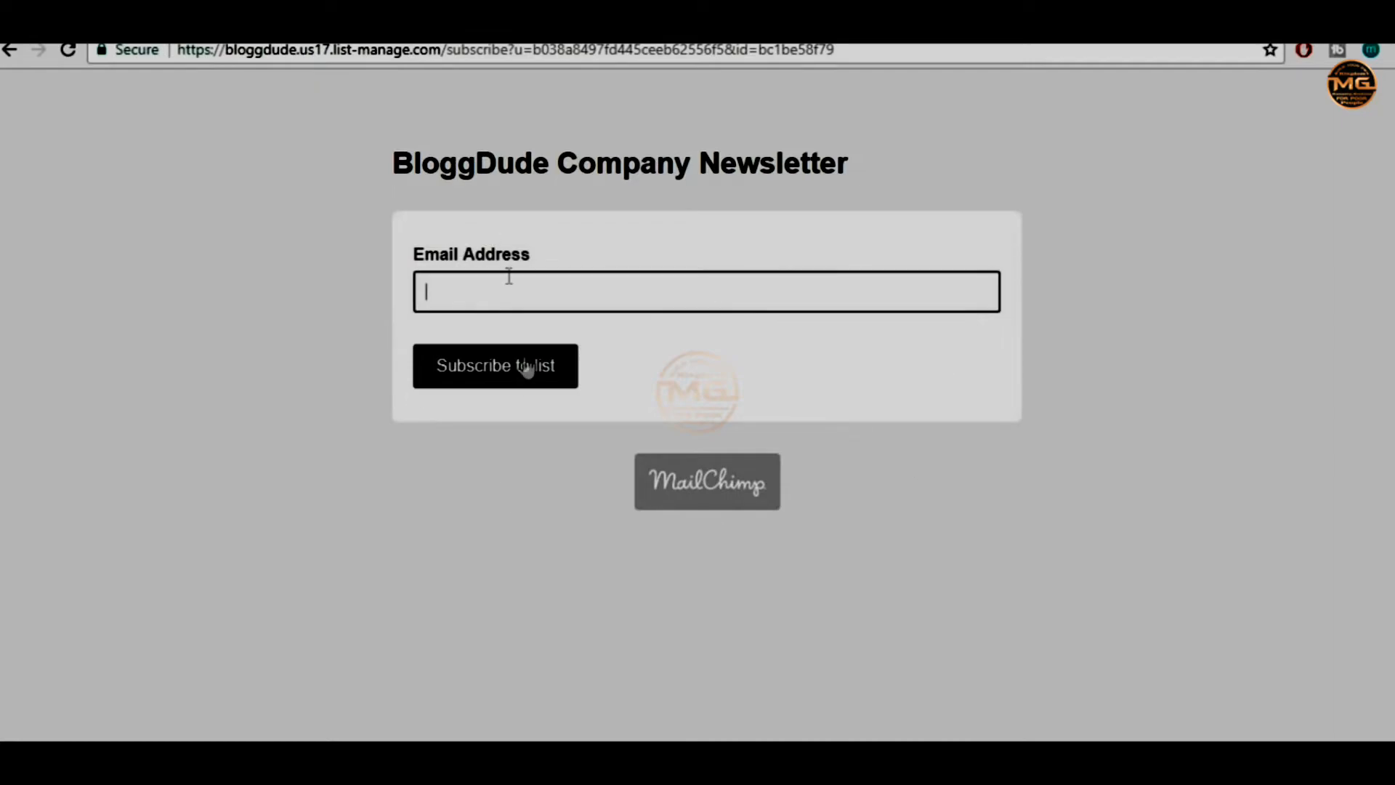
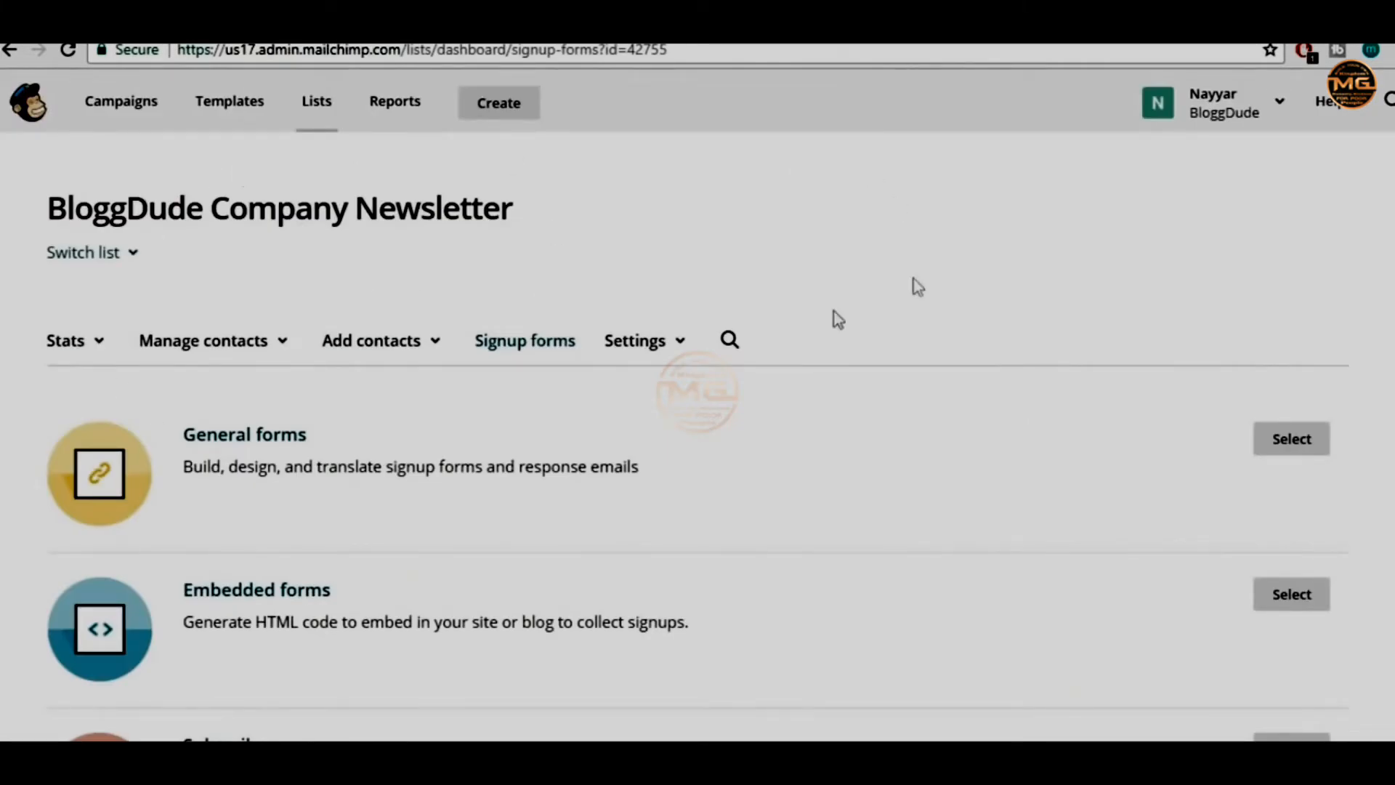
Open the BloggDude Company Newsletter's classic embedded signup form and select its embed code
{"action": "scroll", "coordinate": [775, 330], "scroll_direction": "down", "scroll_amount": 2}
{"action": "scroll", "coordinate": [485, 465], "scroll_direction": "down", "scroll_amount": 2}
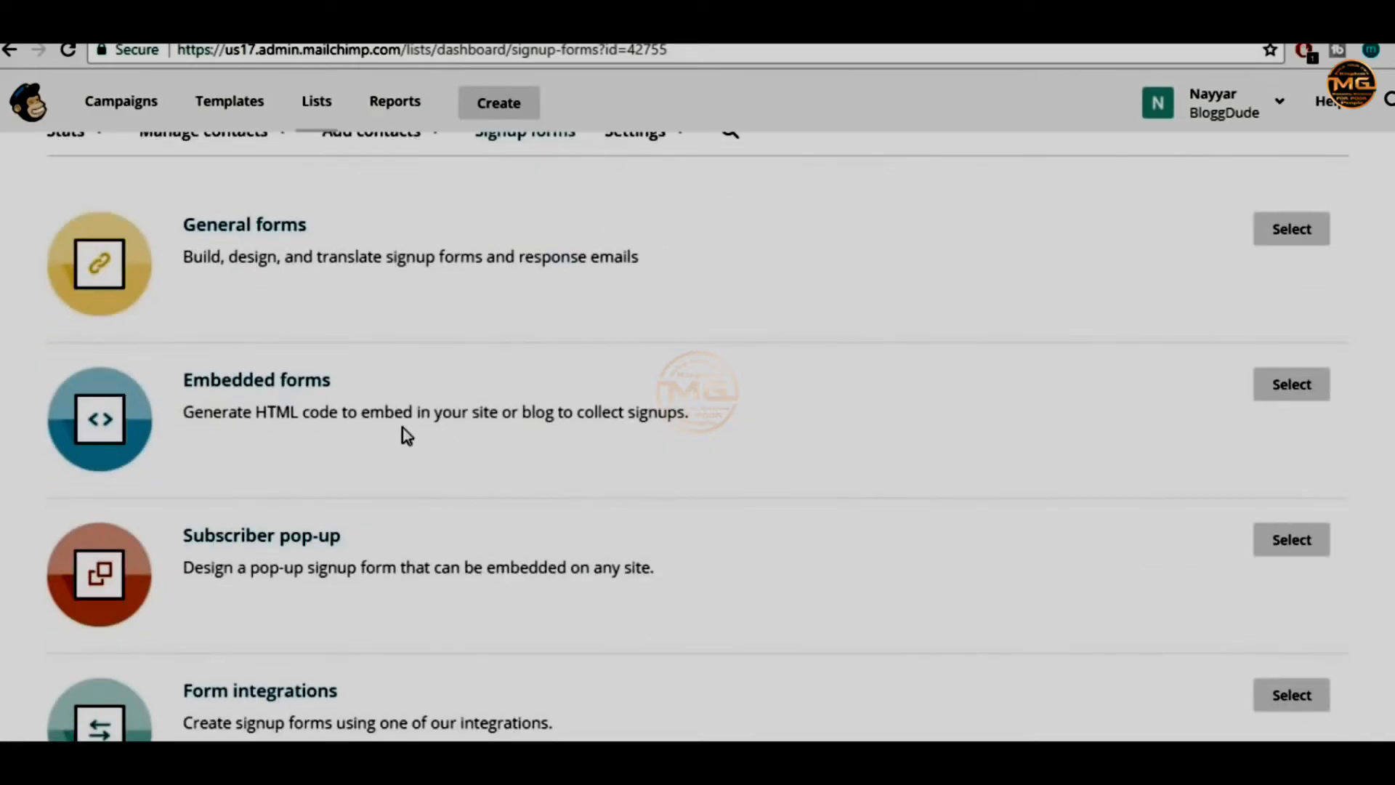
{"action": "left_click", "coordinate": [302, 389]}
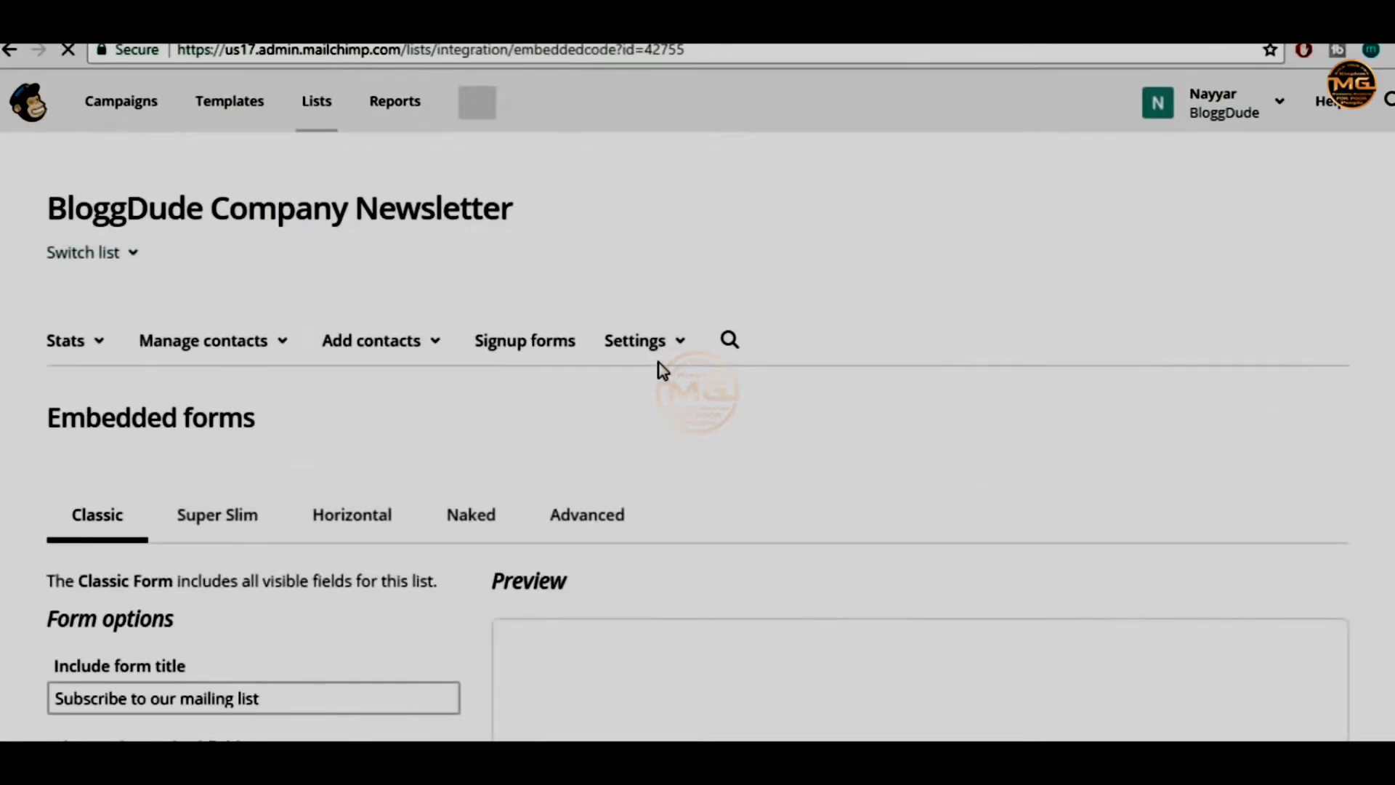
{"action": "scroll", "coordinate": [1216, 476], "scroll_direction": "down", "scroll_amount": 4}
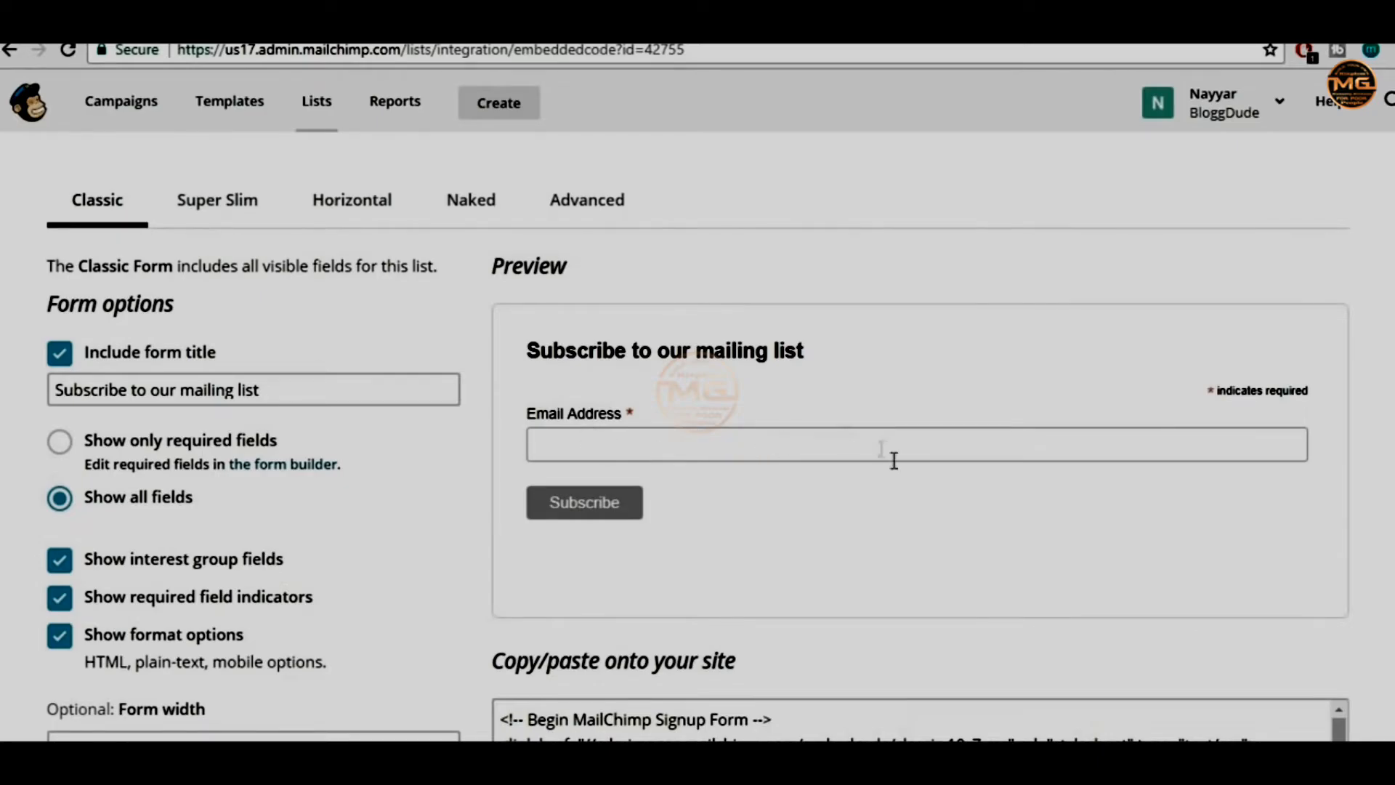
{"action": "scroll", "coordinate": [886, 457], "scroll_direction": "down", "scroll_amount": 3}
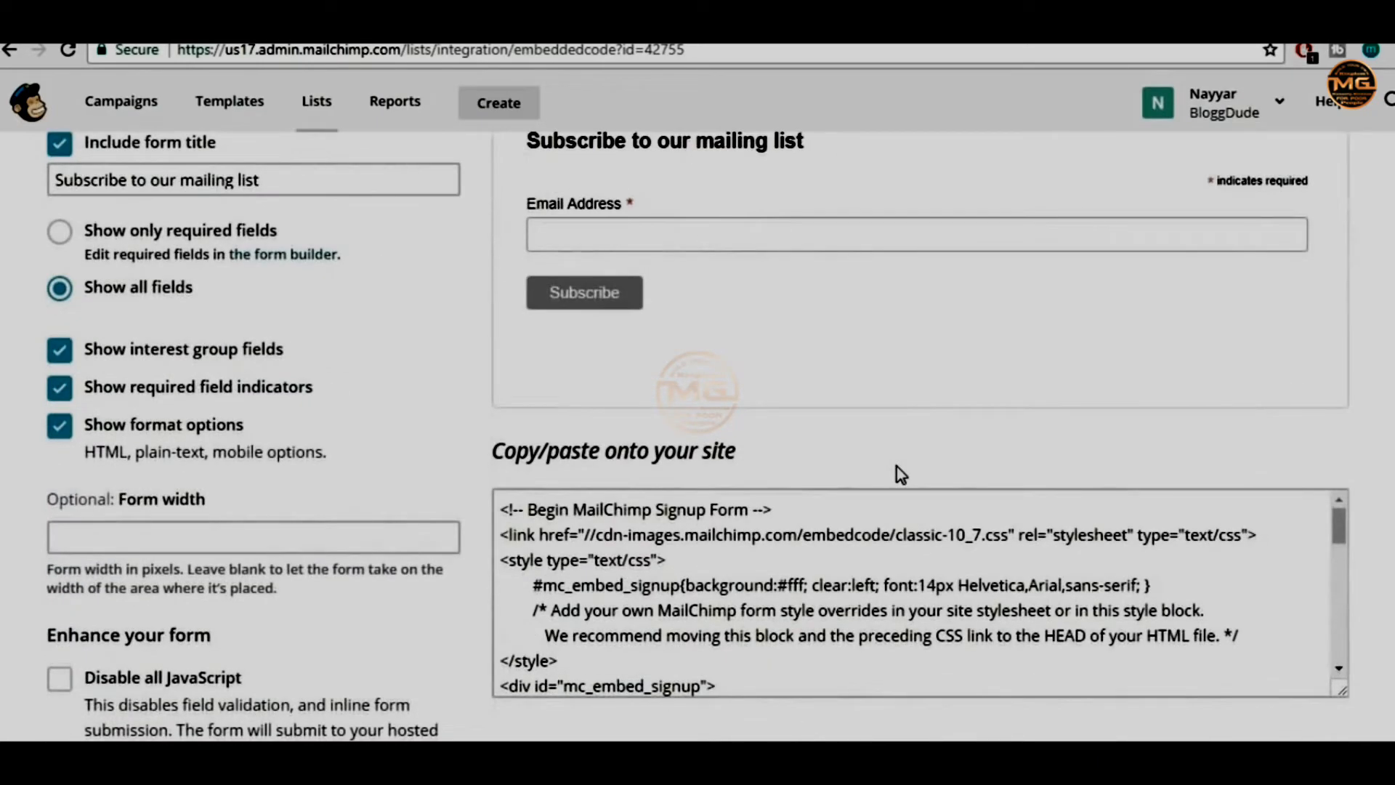
{"action": "left_click", "coordinate": [753, 626]}
{"action": "scroll", "coordinate": [675, 565], "scroll_direction": "down", "scroll_amount": 3}
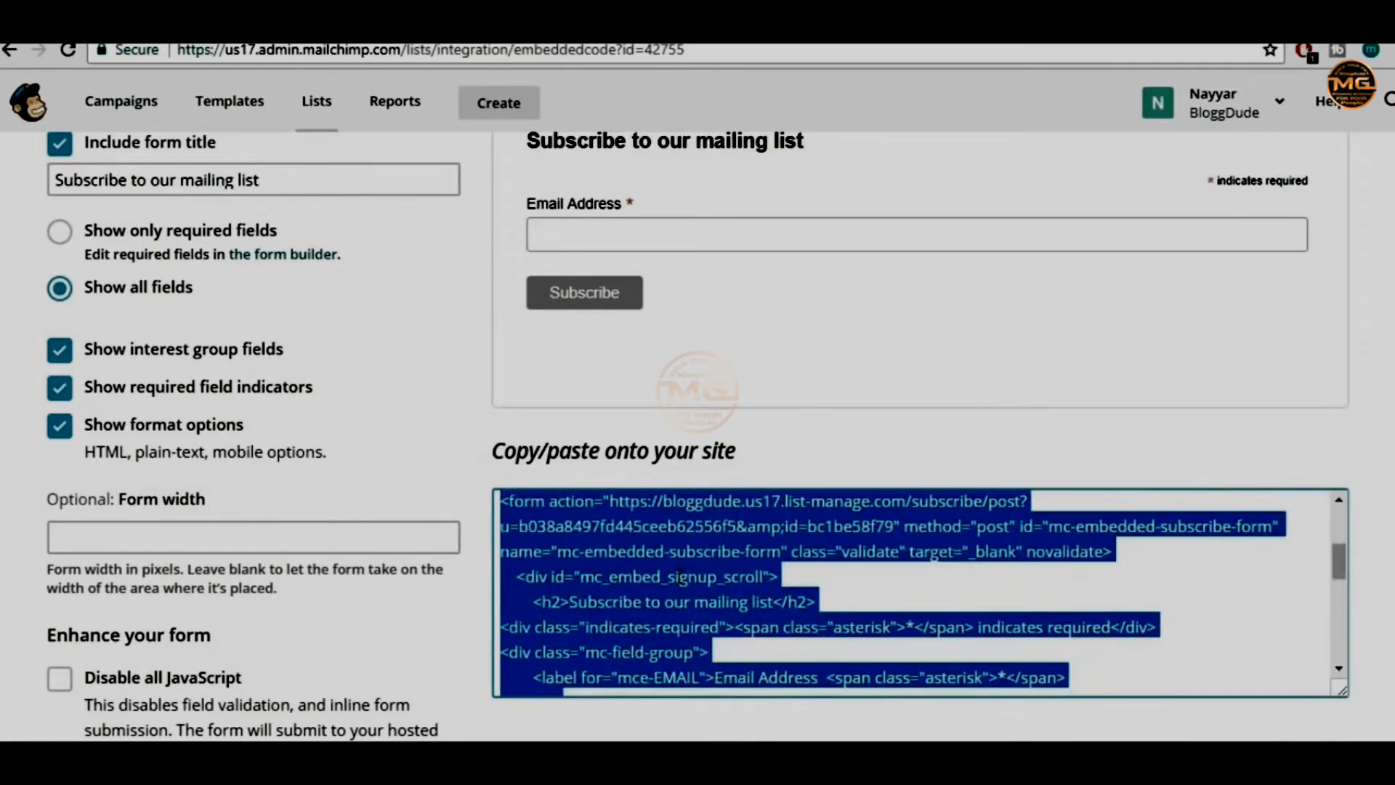
{"action": "scroll", "coordinate": [679, 574], "scroll_direction": "up", "scroll_amount": 3}
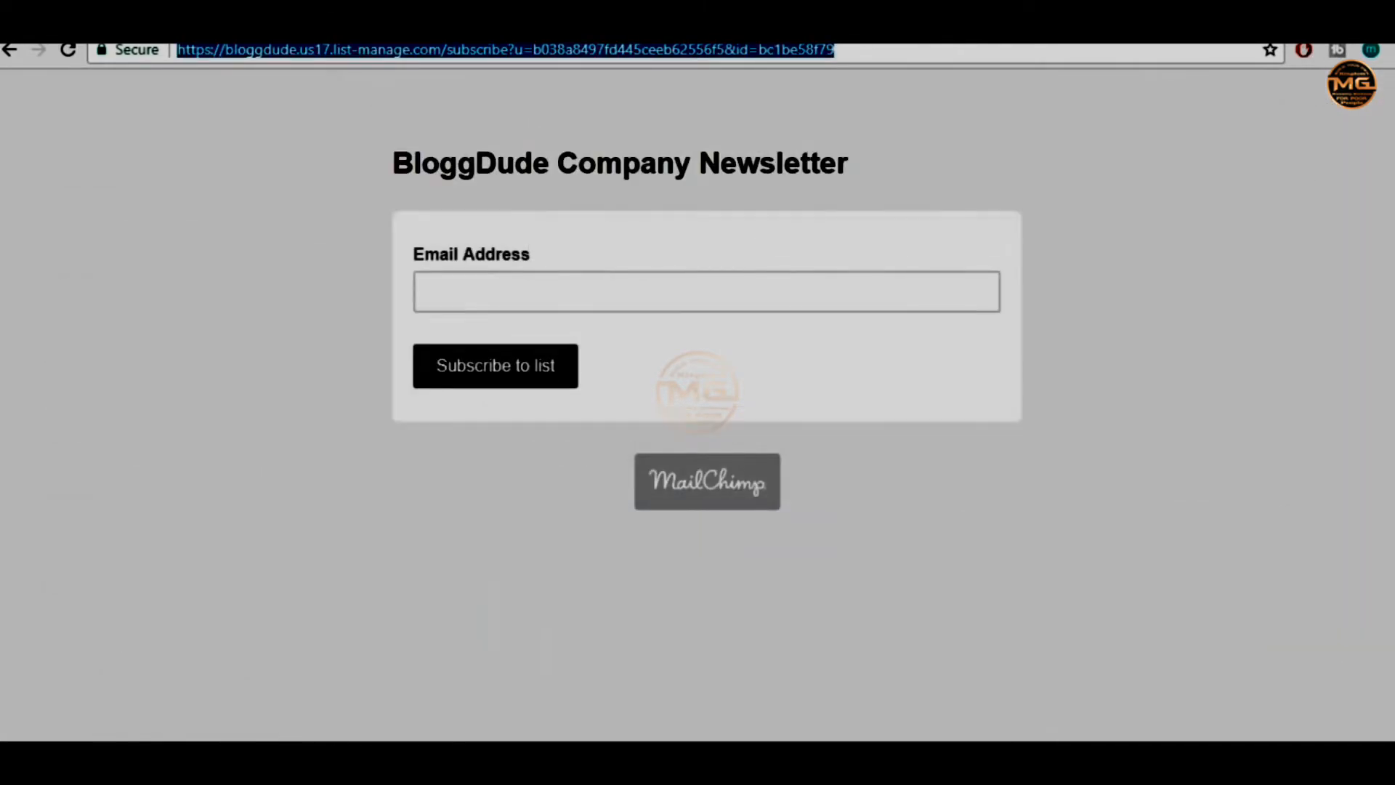
Load bloggdude.com's WordPress admin and go to the Widgets screen
{"action": "left_click", "coordinate": [10, 50]}
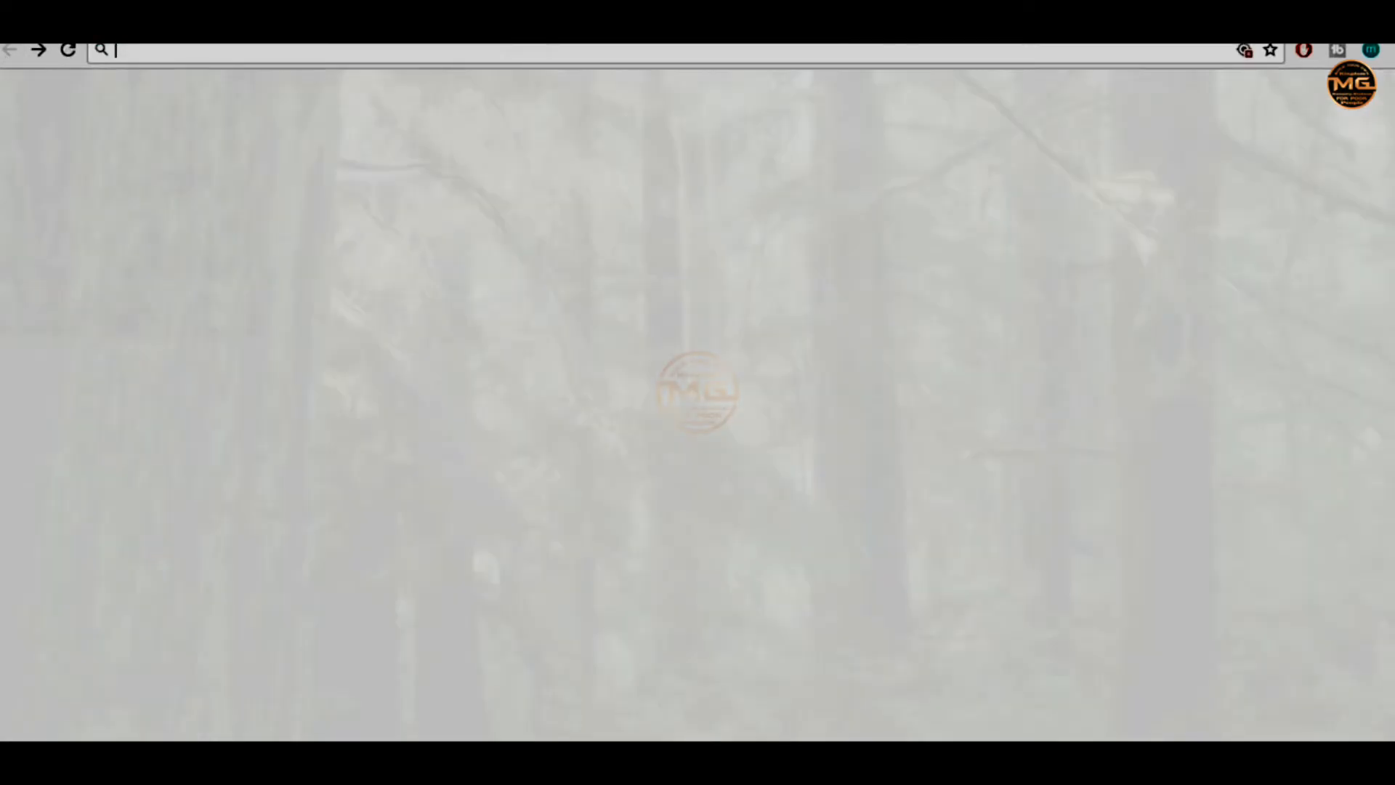
{"action": "type", "text": "bloggdude.com"}
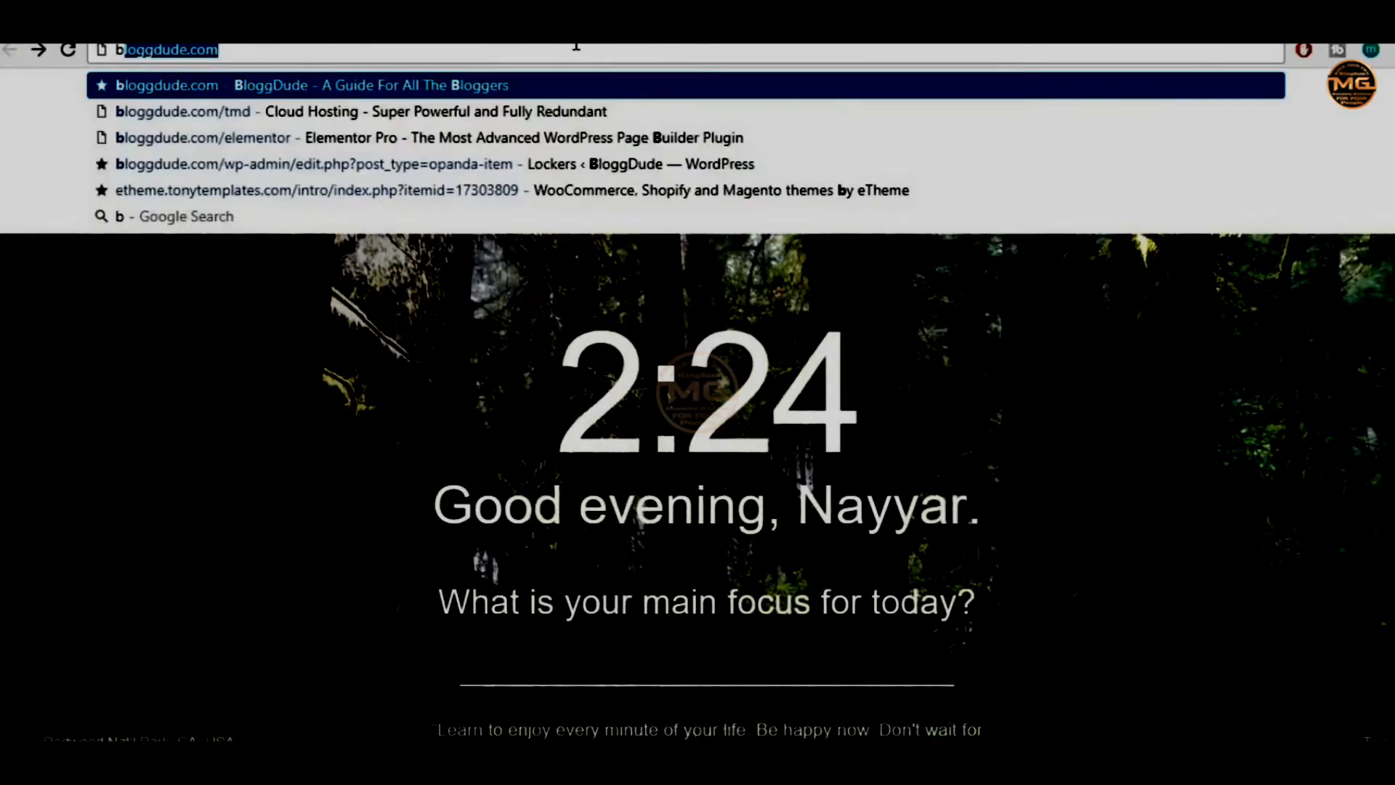
{"action": "key", "text": "Return"}
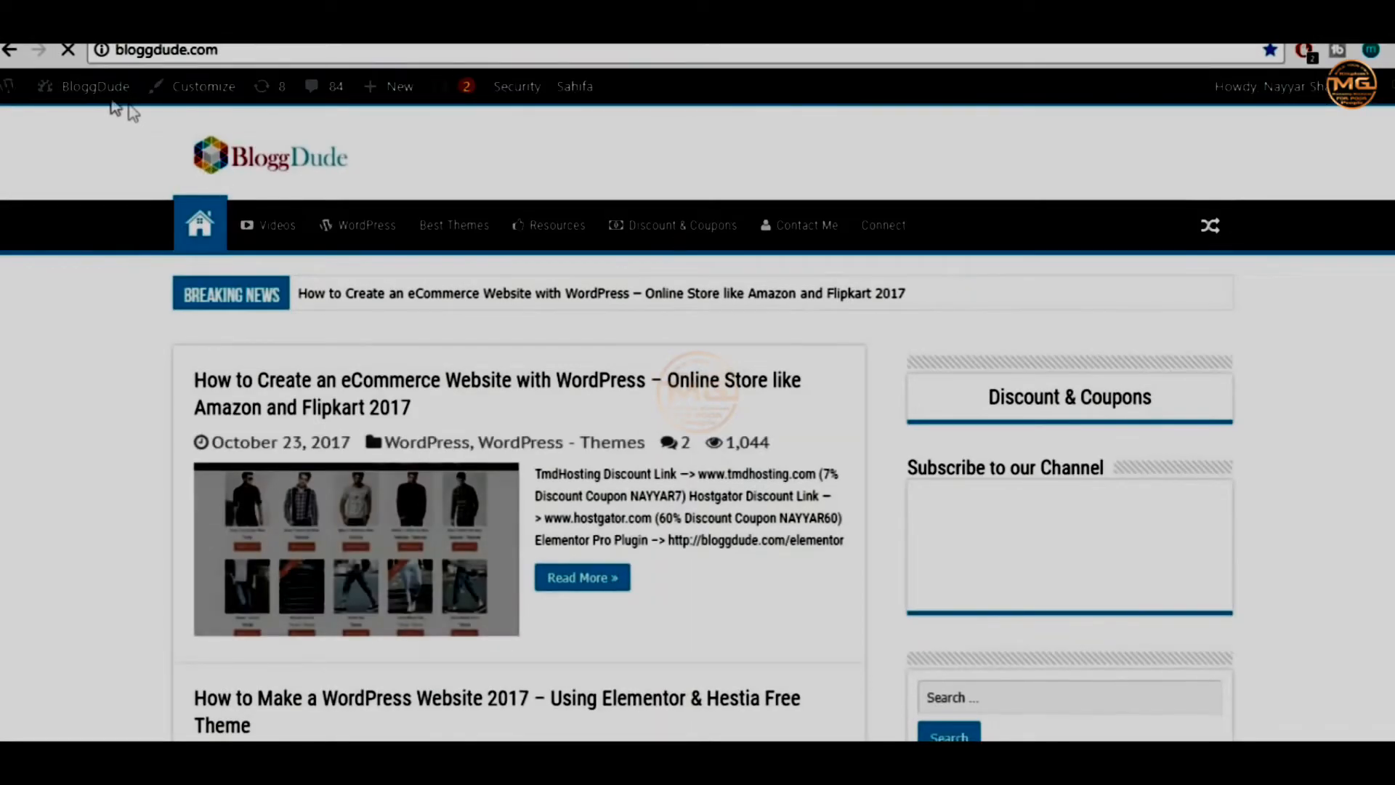
{"action": "mouse_move", "coordinate": [84, 93]}
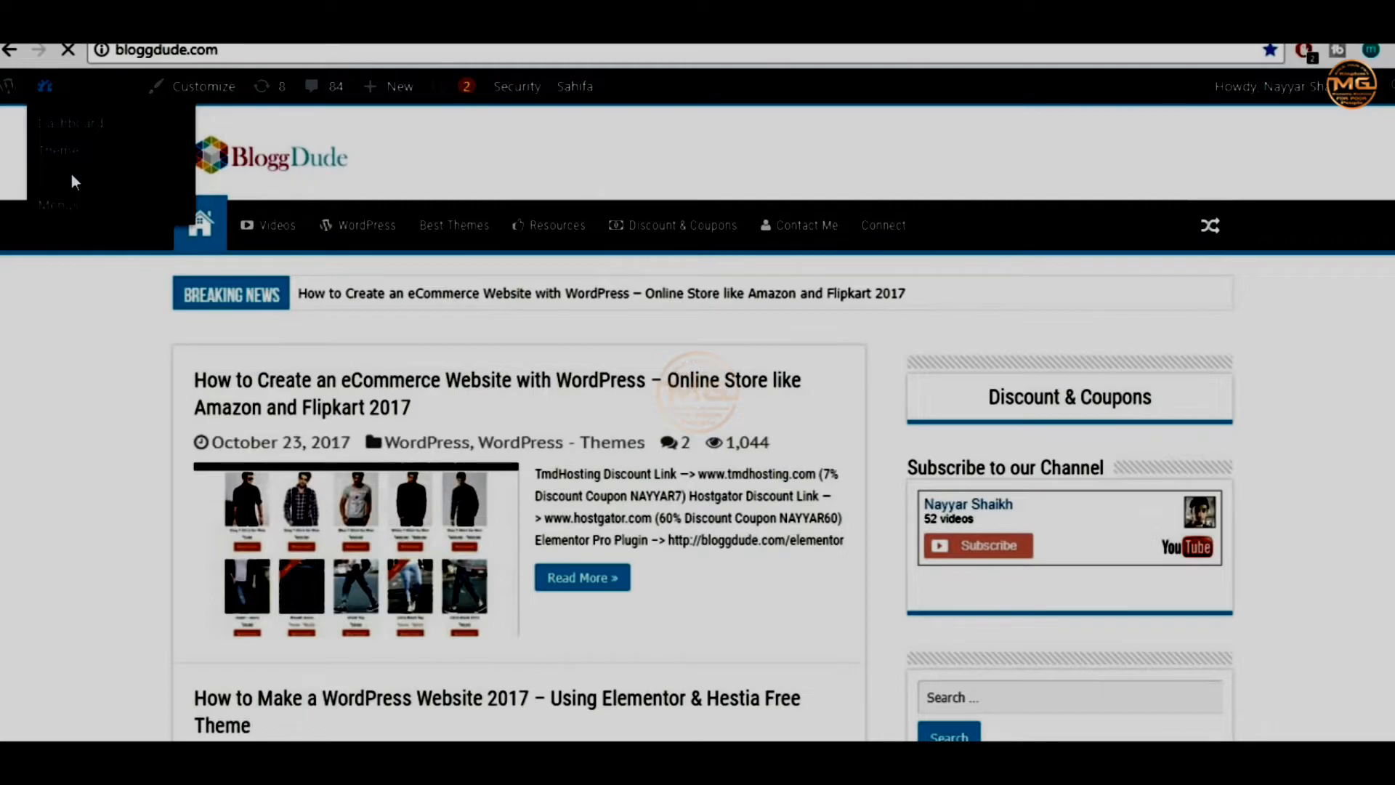
{"action": "scroll", "coordinate": [1165, 465], "scroll_direction": "down", "scroll_amount": 6}
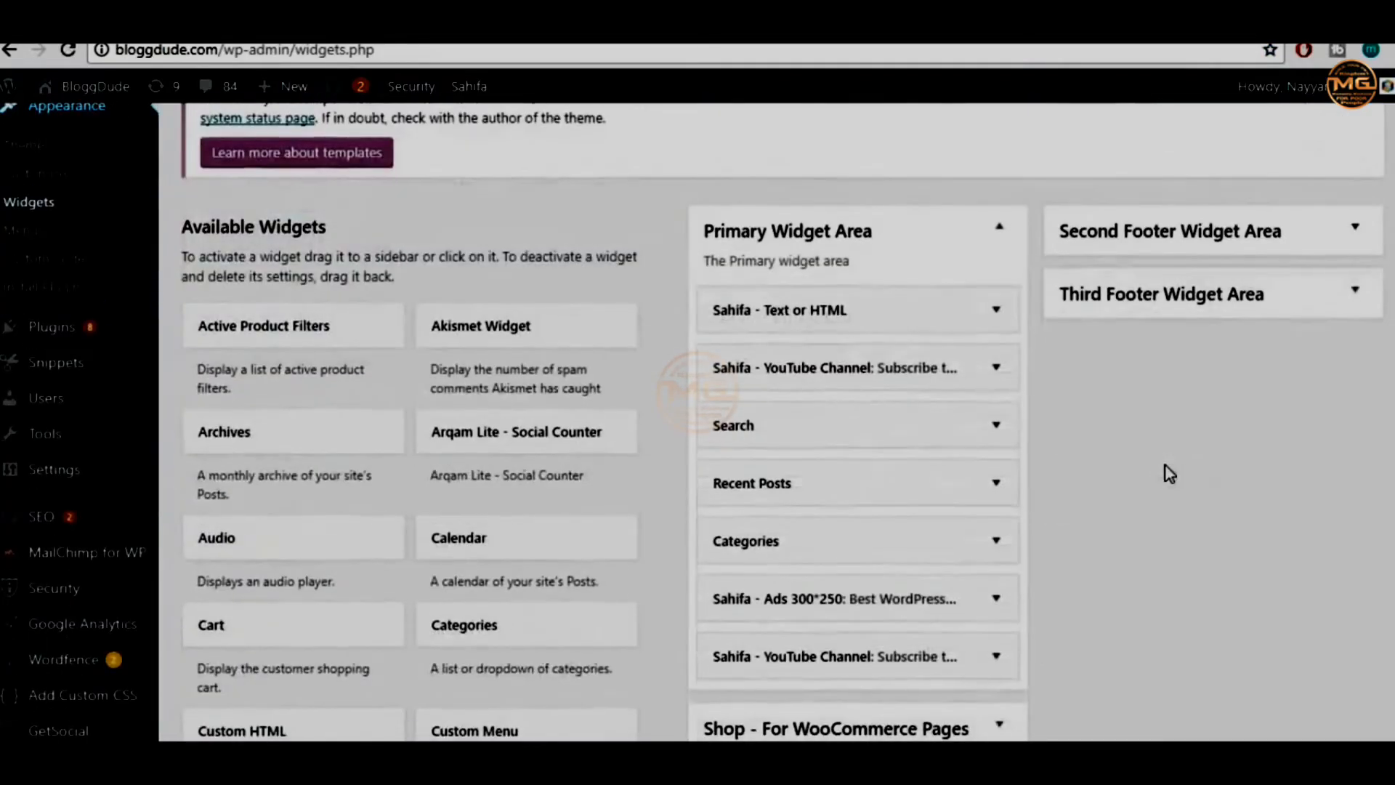
{"action": "scroll", "coordinate": [1167, 476], "scroll_direction": "down", "scroll_amount": 3}
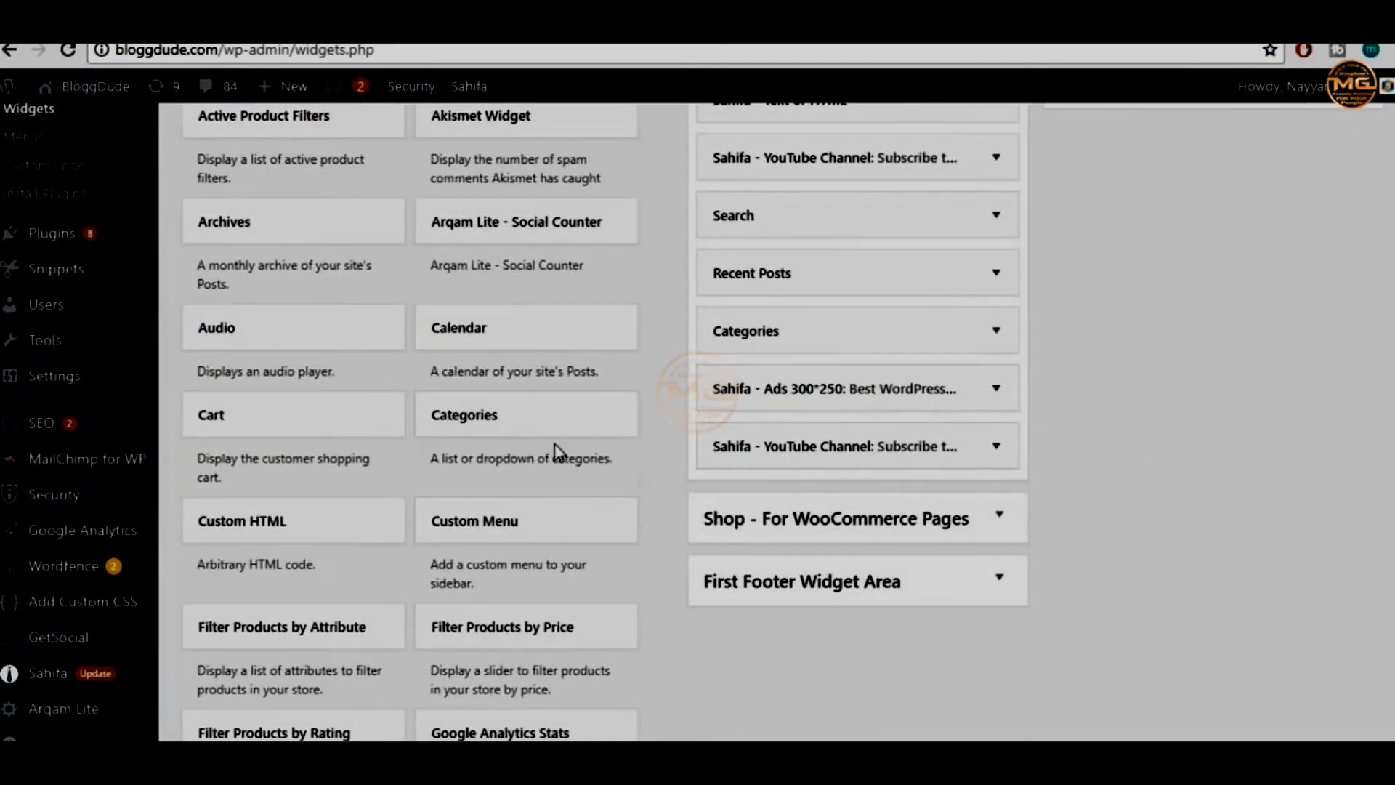
{"action": "scroll", "coordinate": [727, 553], "scroll_direction": "down", "scroll_amount": 1}
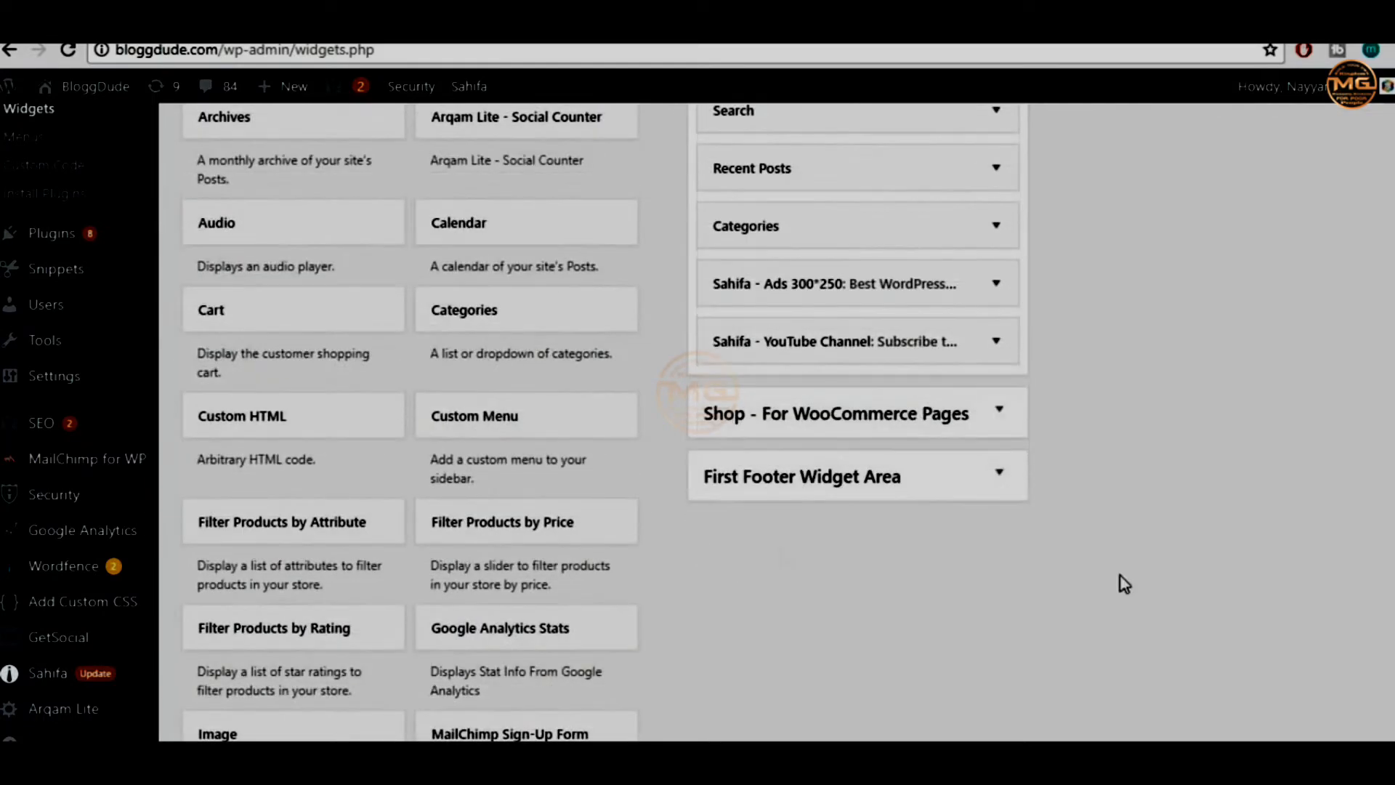
Add a Custom HTML widget with the pasted MailChimp embed code to the Primary Widget Area and save it
{"action": "left_click", "coordinate": [299, 434]}
{"action": "scroll", "coordinate": [327, 480], "scroll_direction": "down", "scroll_amount": 1}
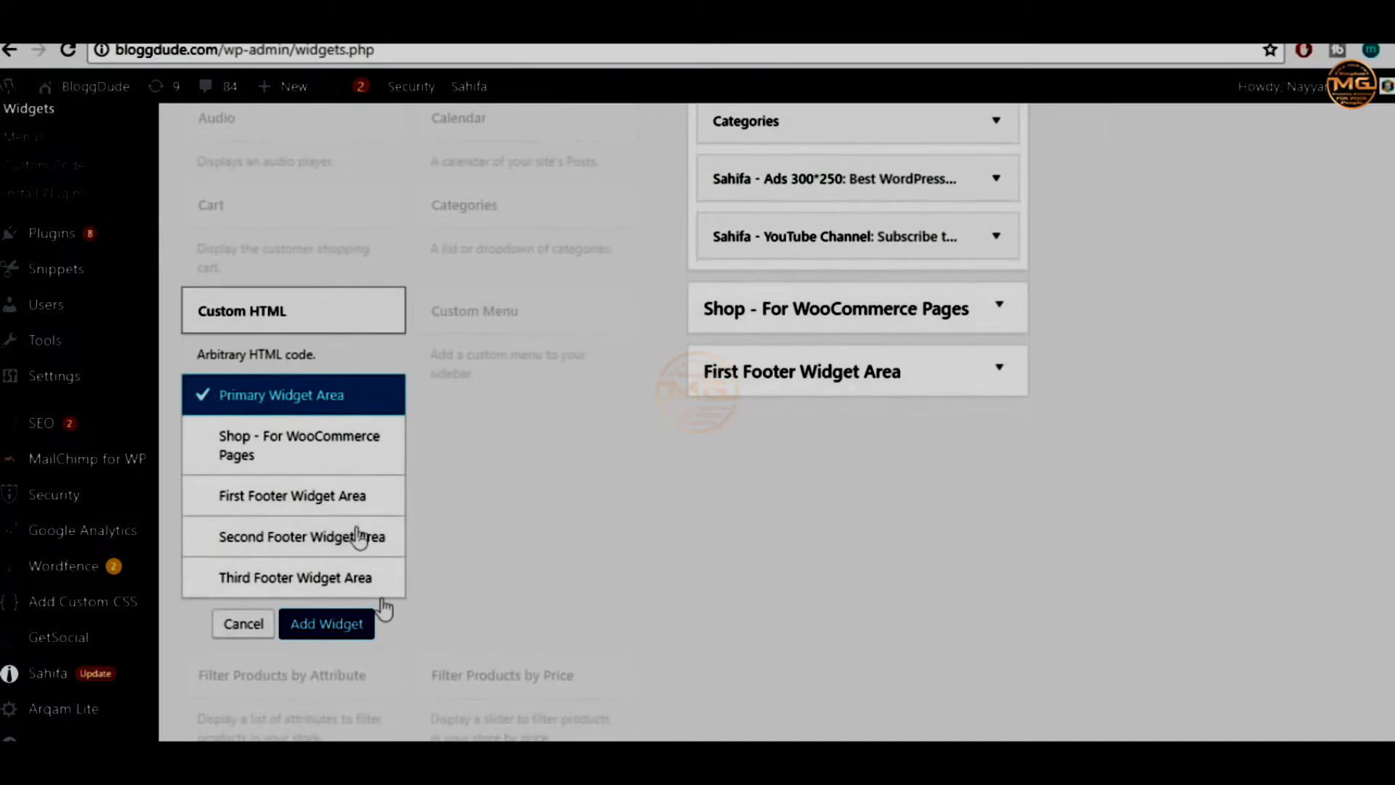
{"action": "left_click", "coordinate": [331, 625]}
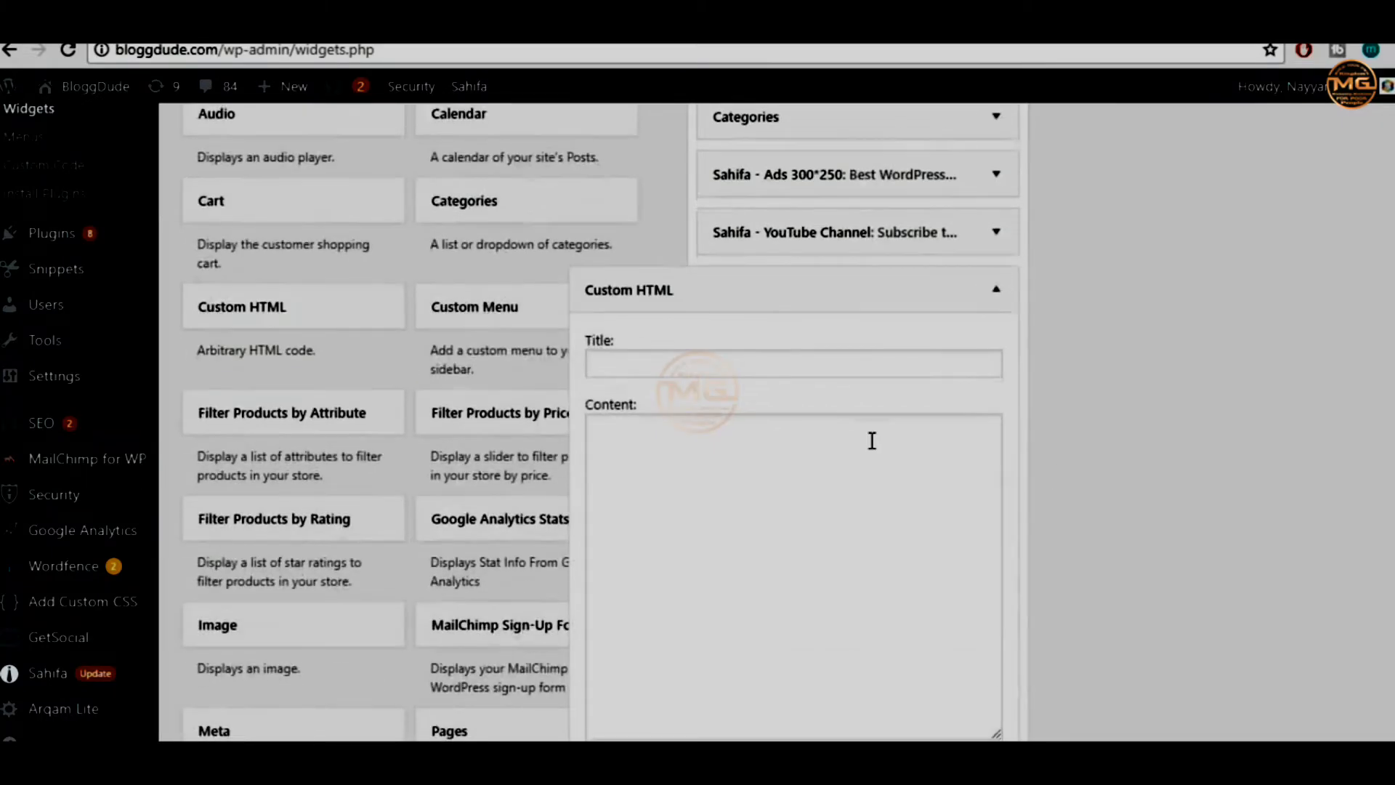
{"action": "scroll", "coordinate": [872, 439], "scroll_direction": "down", "scroll_amount": 1}
{"action": "left_click", "coordinate": [812, 462]}
{"action": "key", "text": "ctrl+v"}
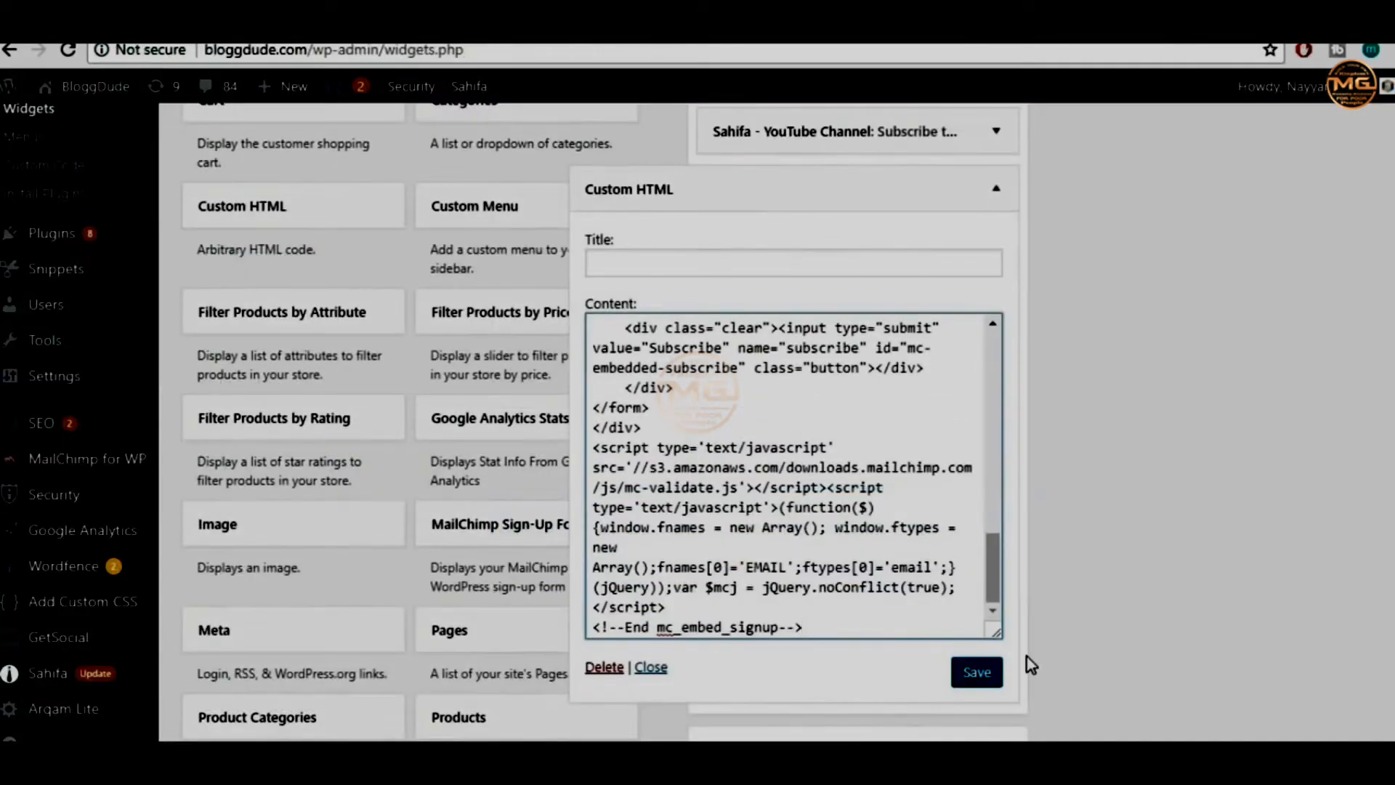
{"action": "left_click", "coordinate": [966, 683]}
{"action": "left_click", "coordinate": [996, 189]}
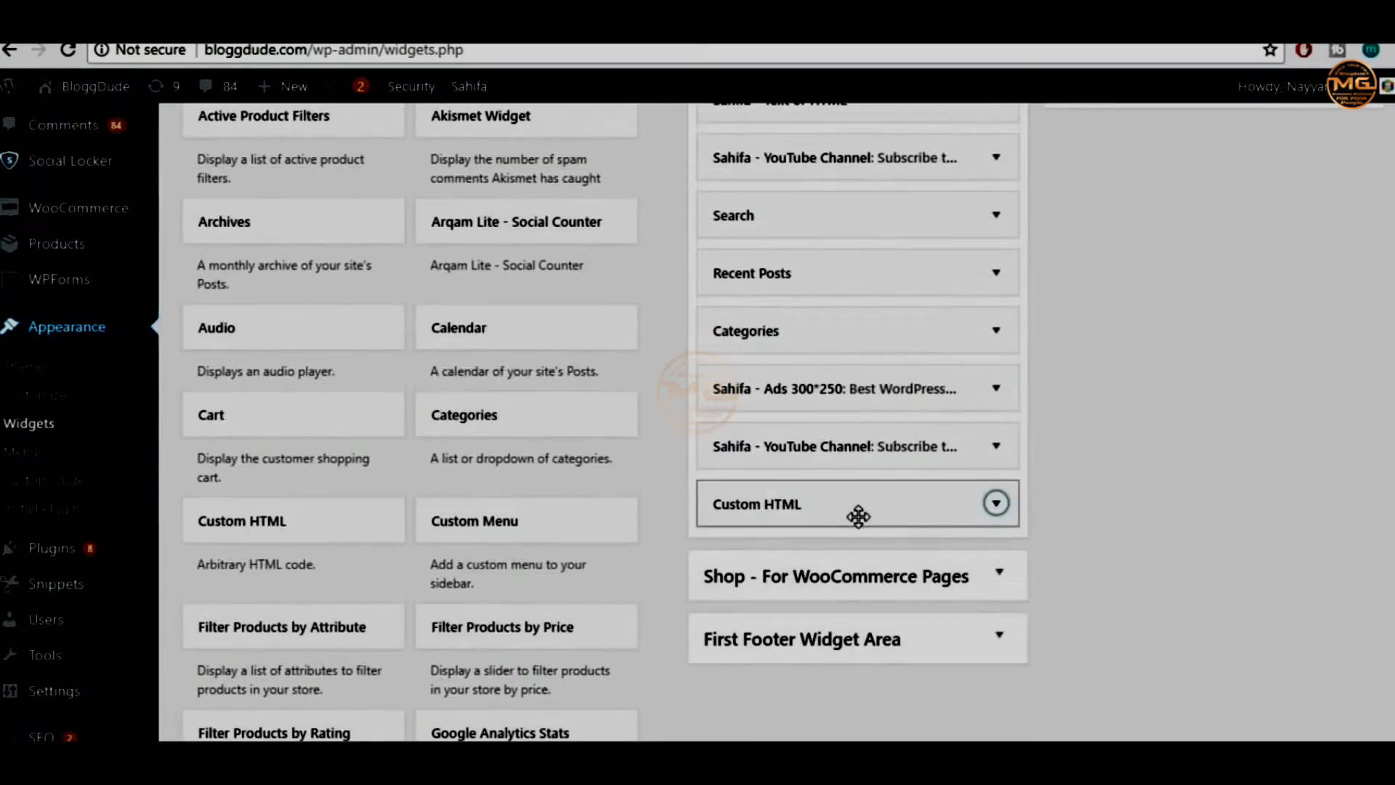
Move the Custom HTML widget to the top of the Primary Widget Area and view the live site
{"action": "scroll", "coordinate": [945, 552], "scroll_direction": "up", "scroll_amount": 2}
{"action": "left_click_drag", "start_coordinate": [893, 596], "coordinate": [891, 191]}
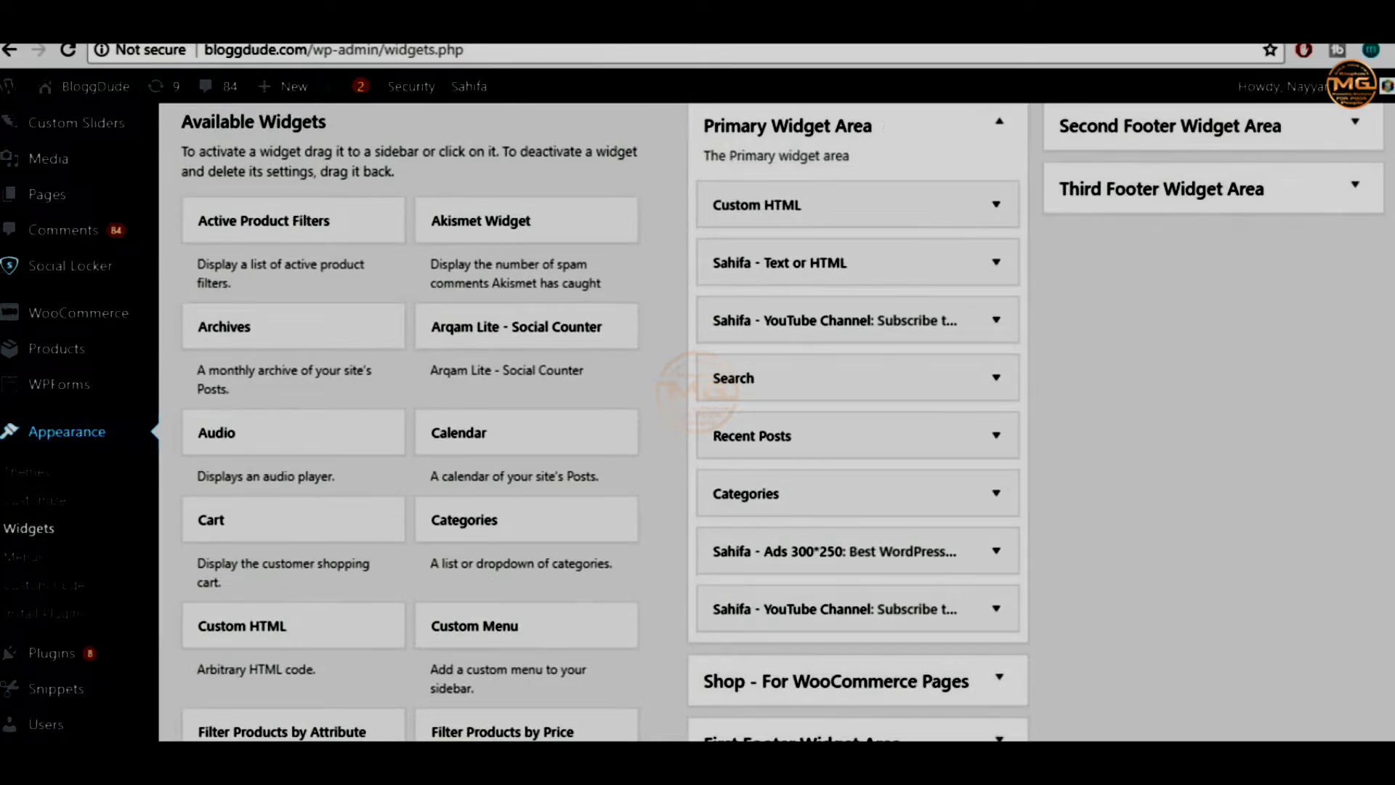
{"action": "mouse_move", "coordinate": [81, 88]}
{"action": "right_click", "coordinate": [86, 131]}
{"action": "left_click", "coordinate": [86, 131]}
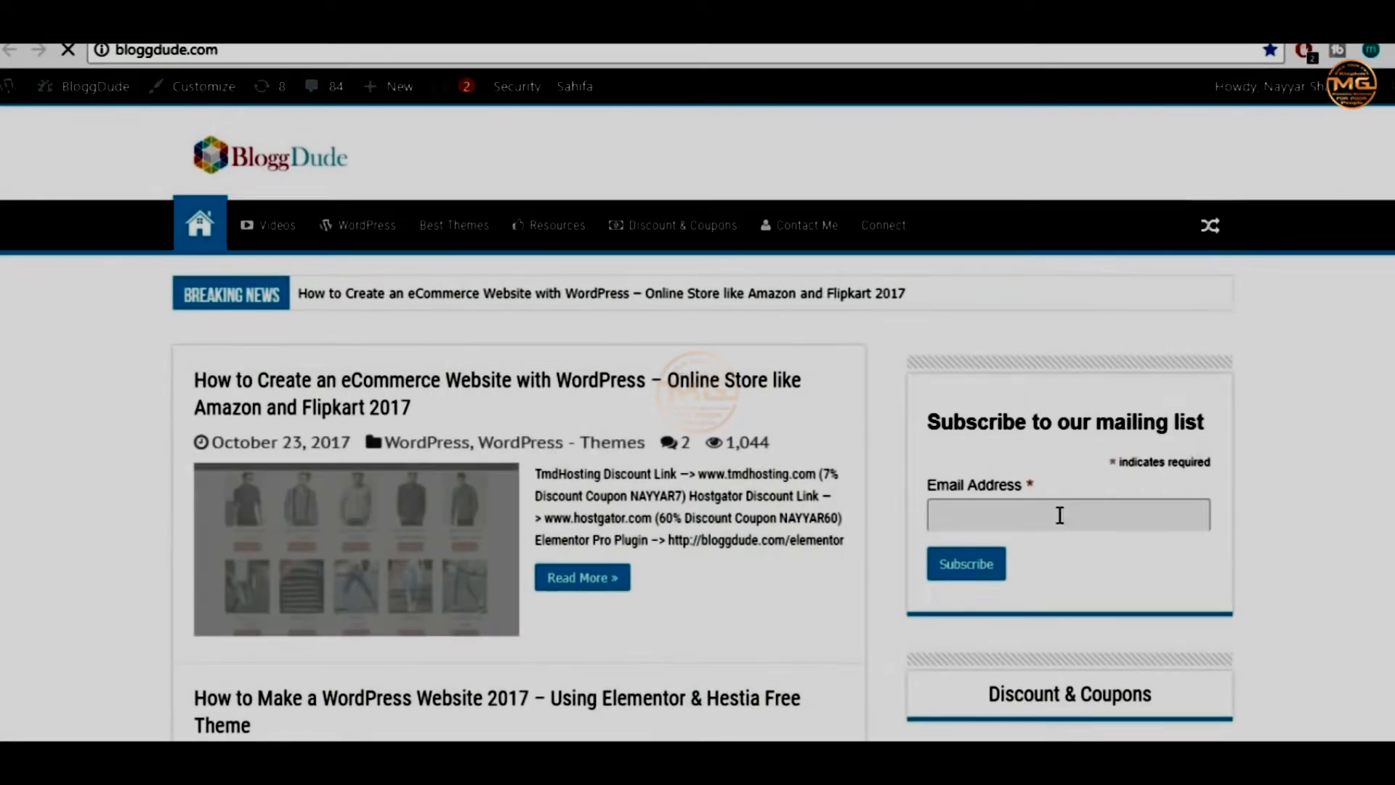
Submit the sidebar form with an empty Email Address to trigger 'This field is required.'
{"action": "left_click", "coordinate": [1032, 515]}
{"action": "left_click", "coordinate": [990, 579]}
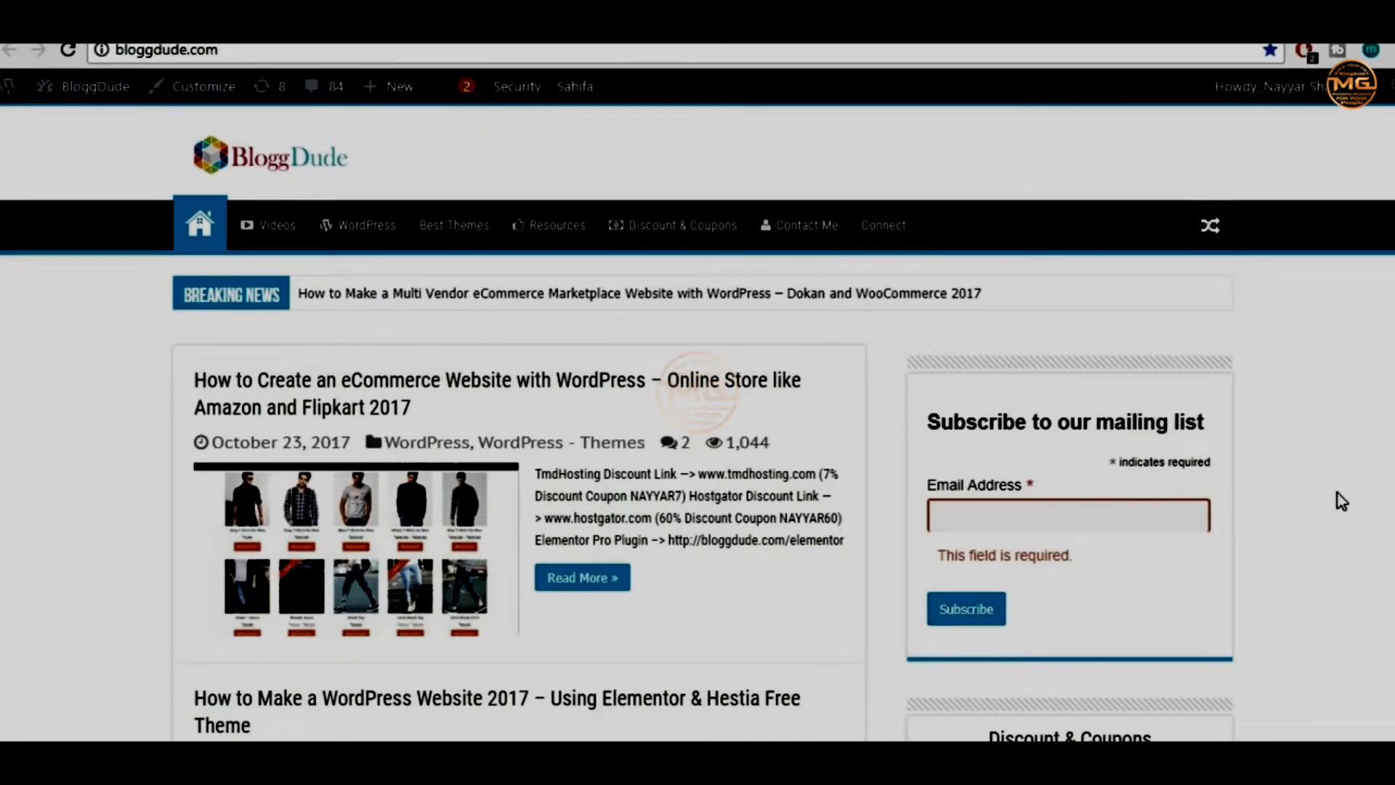
{"action": "scroll", "coordinate": [1341, 500], "scroll_direction": "down", "scroll_amount": 2}
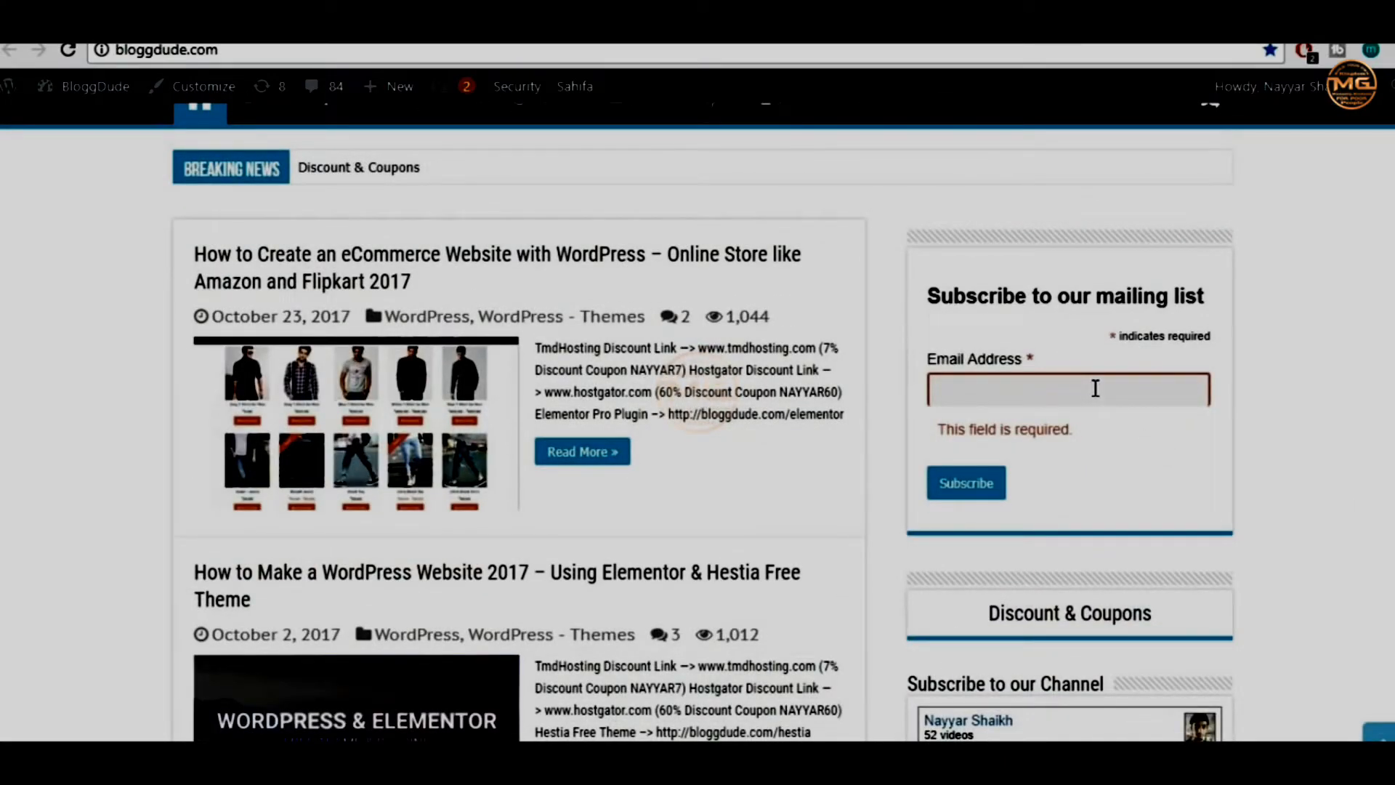
{"action": "scroll", "coordinate": [1267, 436], "scroll_direction": "up", "scroll_amount": 1}
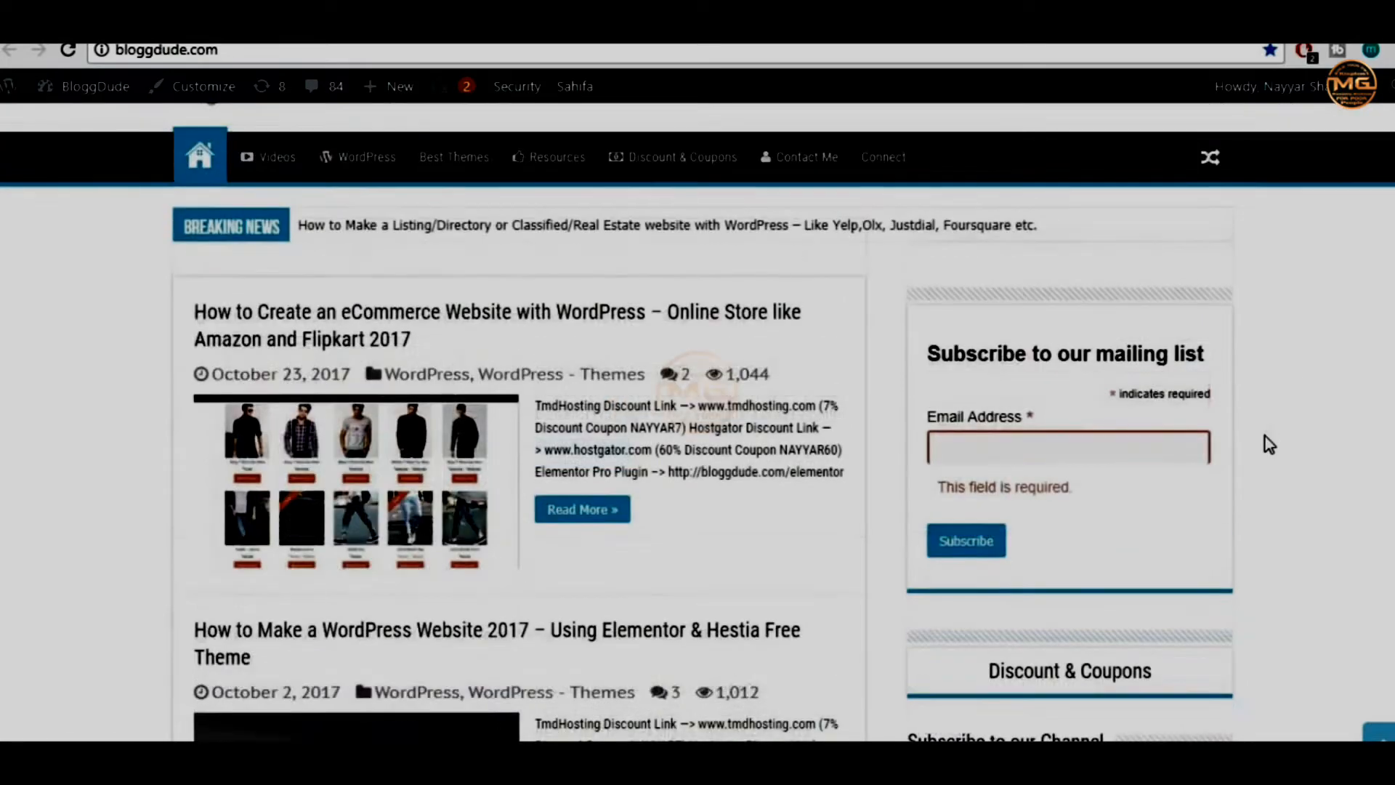
{"action": "scroll", "coordinate": [1268, 444], "scroll_direction": "up", "scroll_amount": 1}
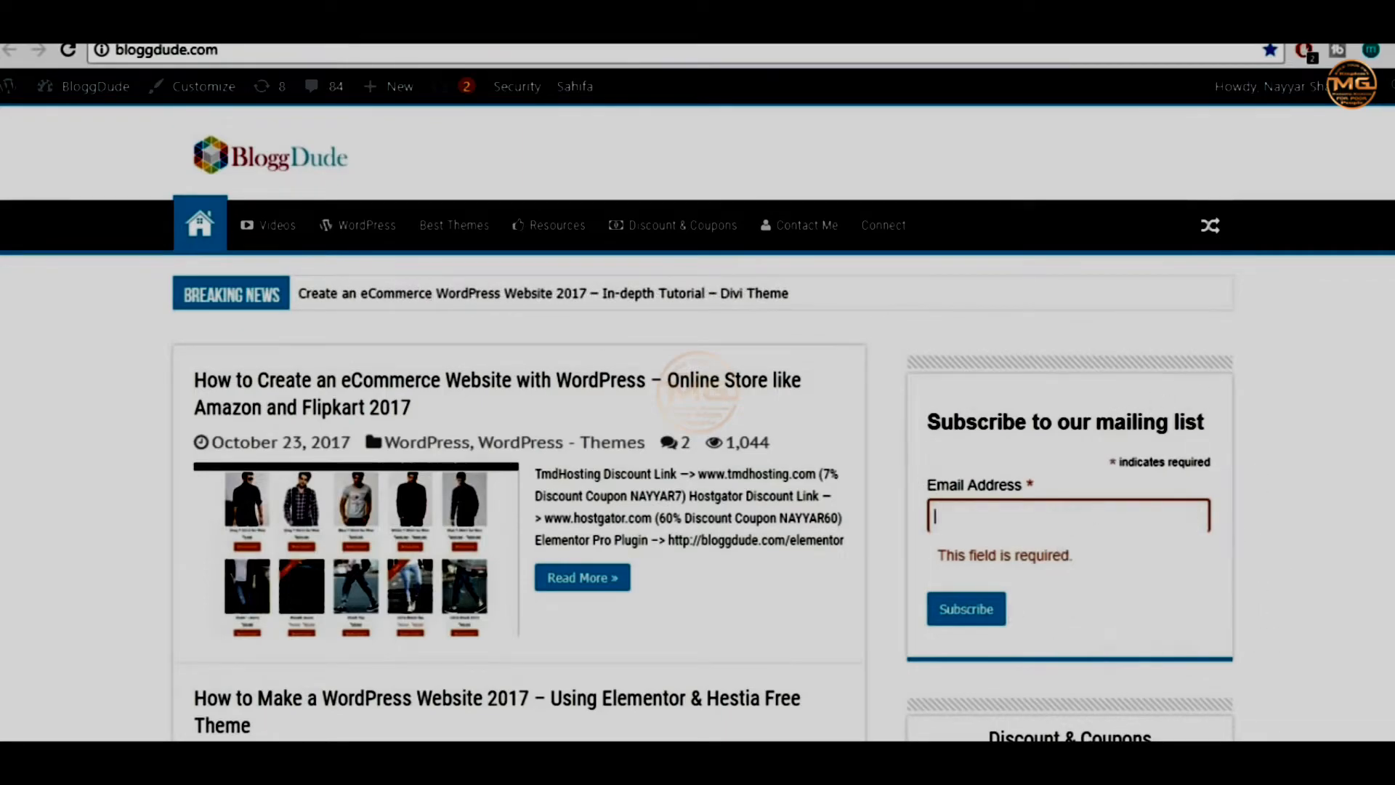
{"action": "left_click", "coordinate": [1053, 507]}
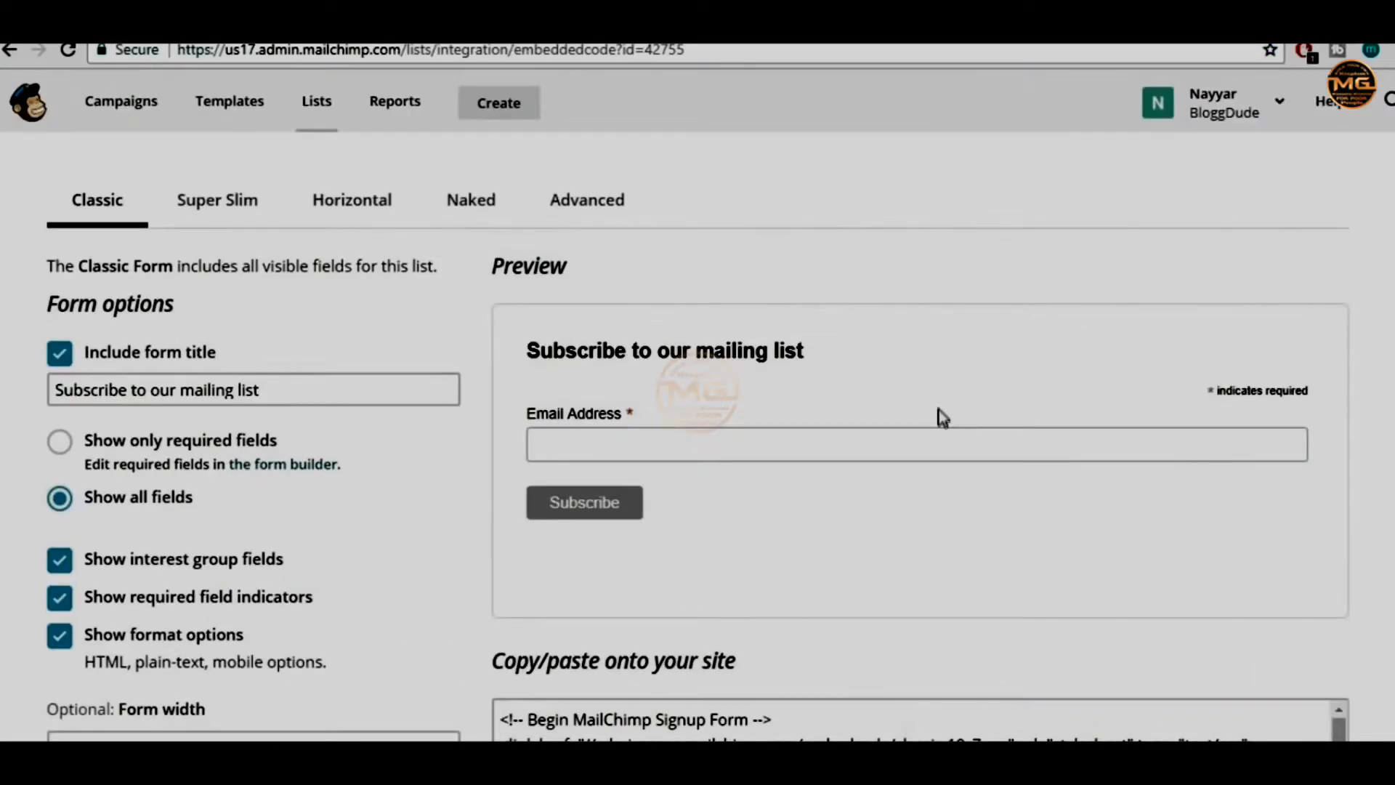
Return to the newsletter's signup form types and review the Pop-up Form builder's default modal preview
{"action": "scroll", "coordinate": [939, 411], "scroll_direction": "down", "scroll_amount": 3}
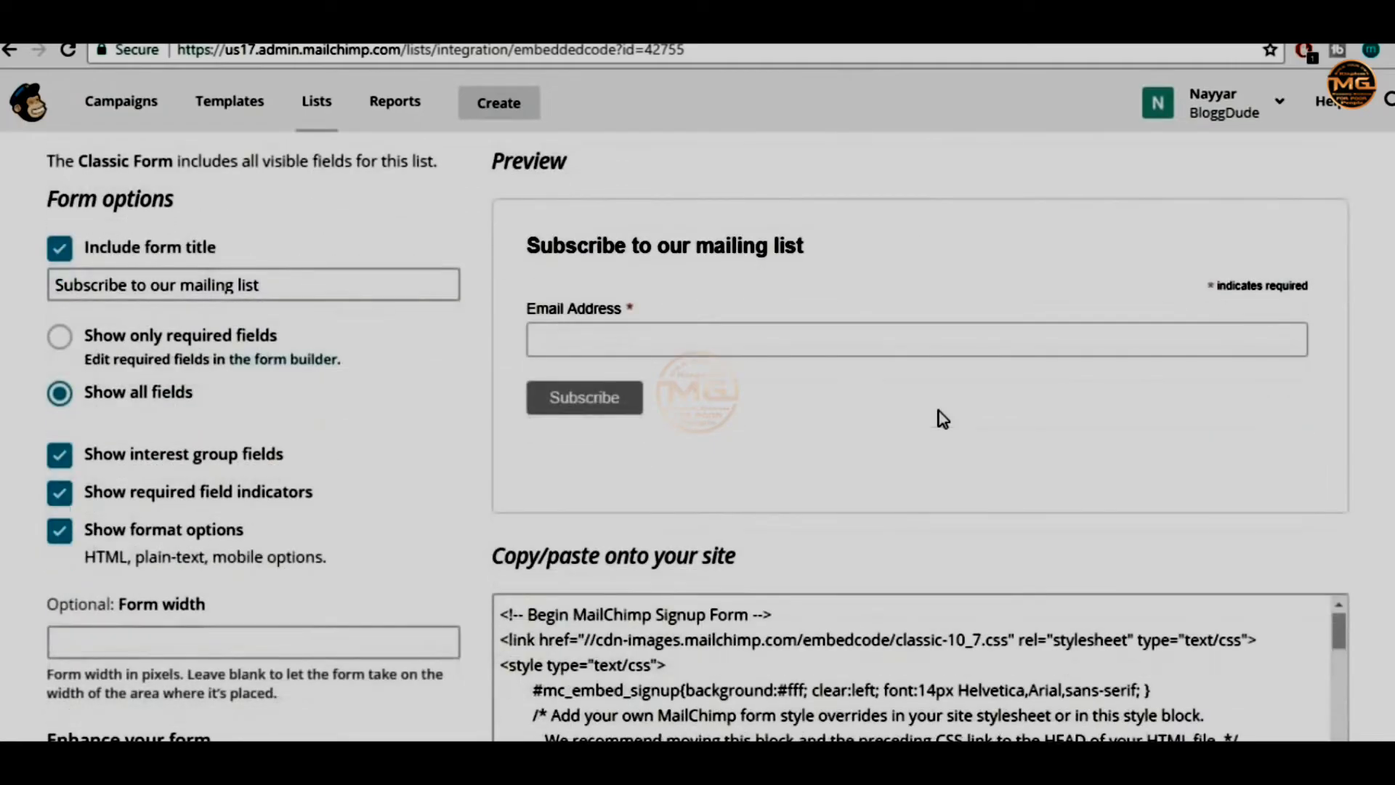
{"action": "scroll", "coordinate": [943, 429], "scroll_direction": "up", "scroll_amount": 5}
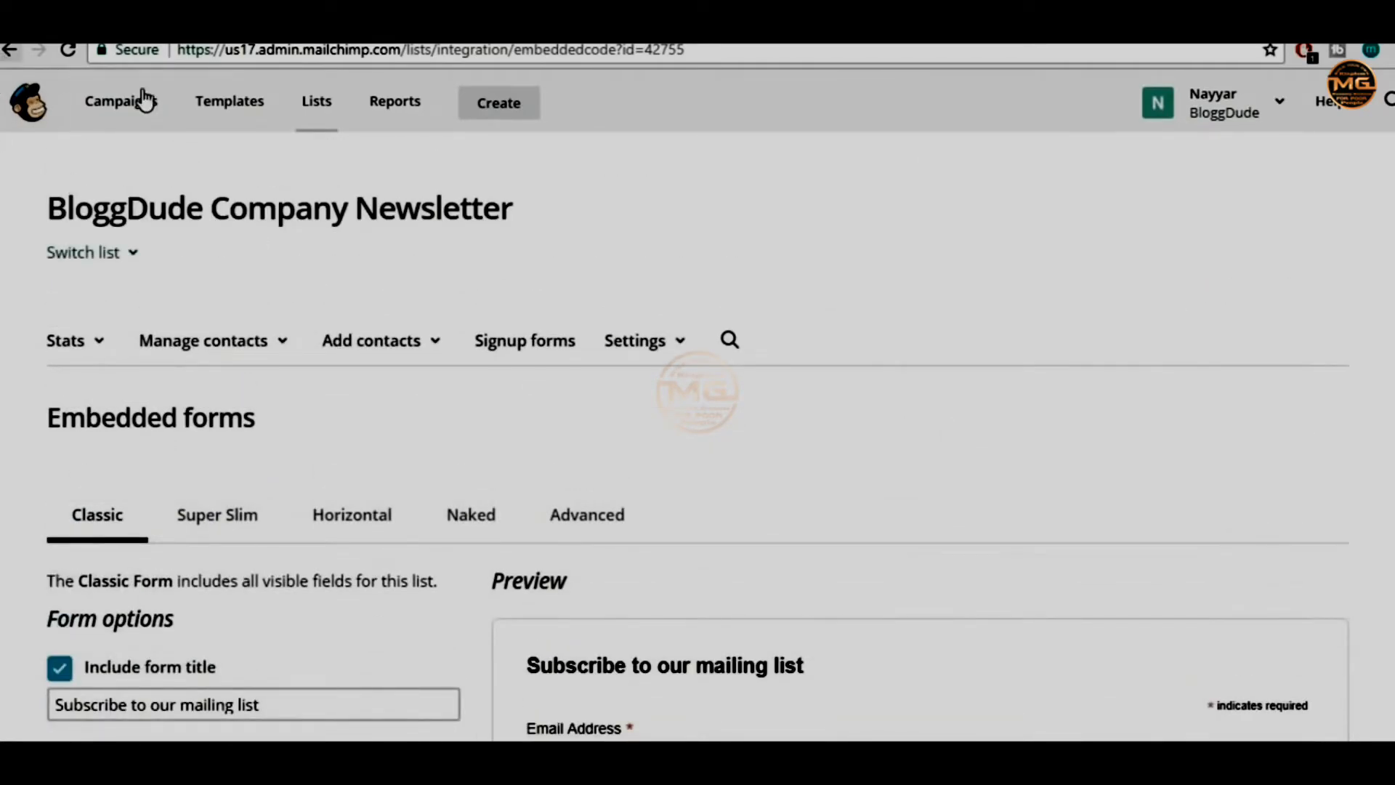
{"action": "left_click", "coordinate": [542, 346]}
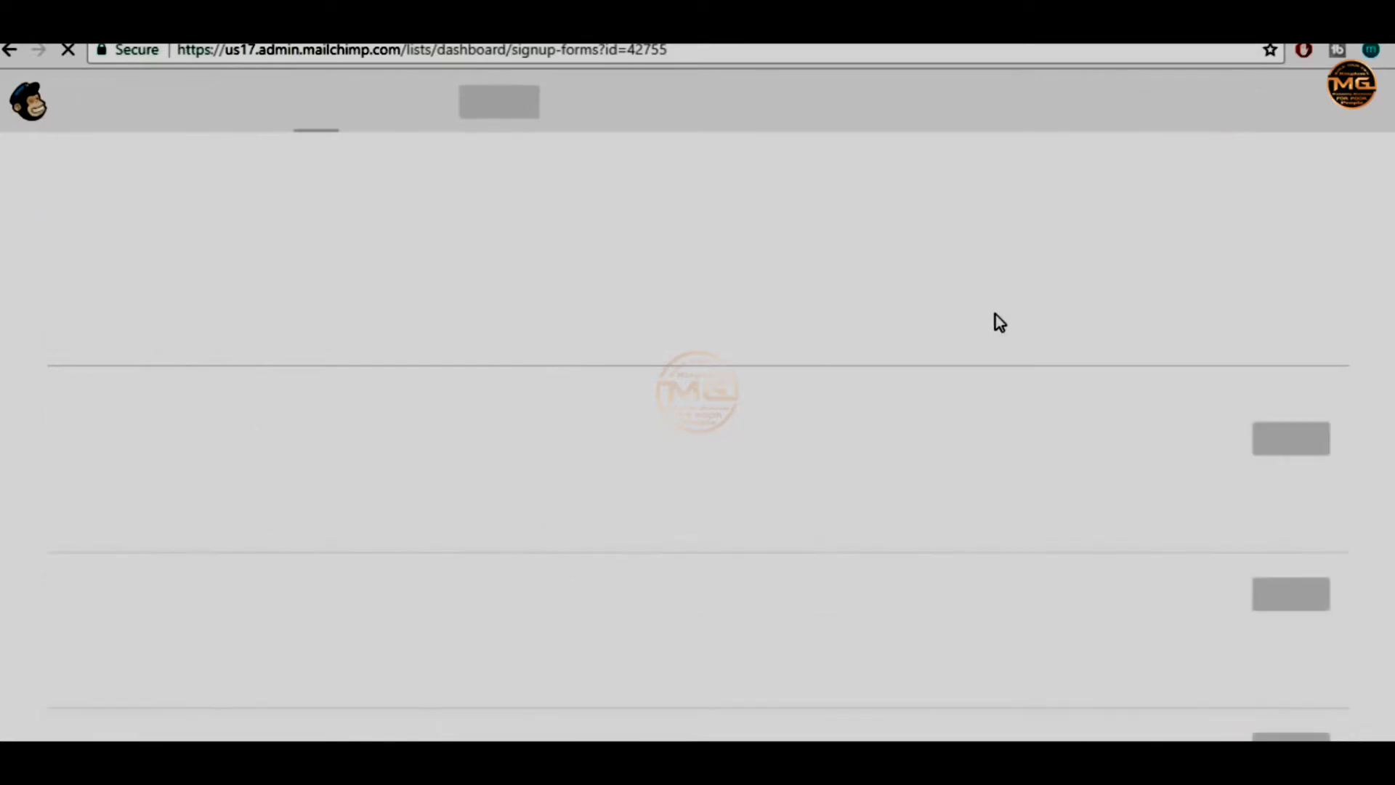
{"action": "scroll", "coordinate": [988, 367], "scroll_direction": "down", "scroll_amount": 3}
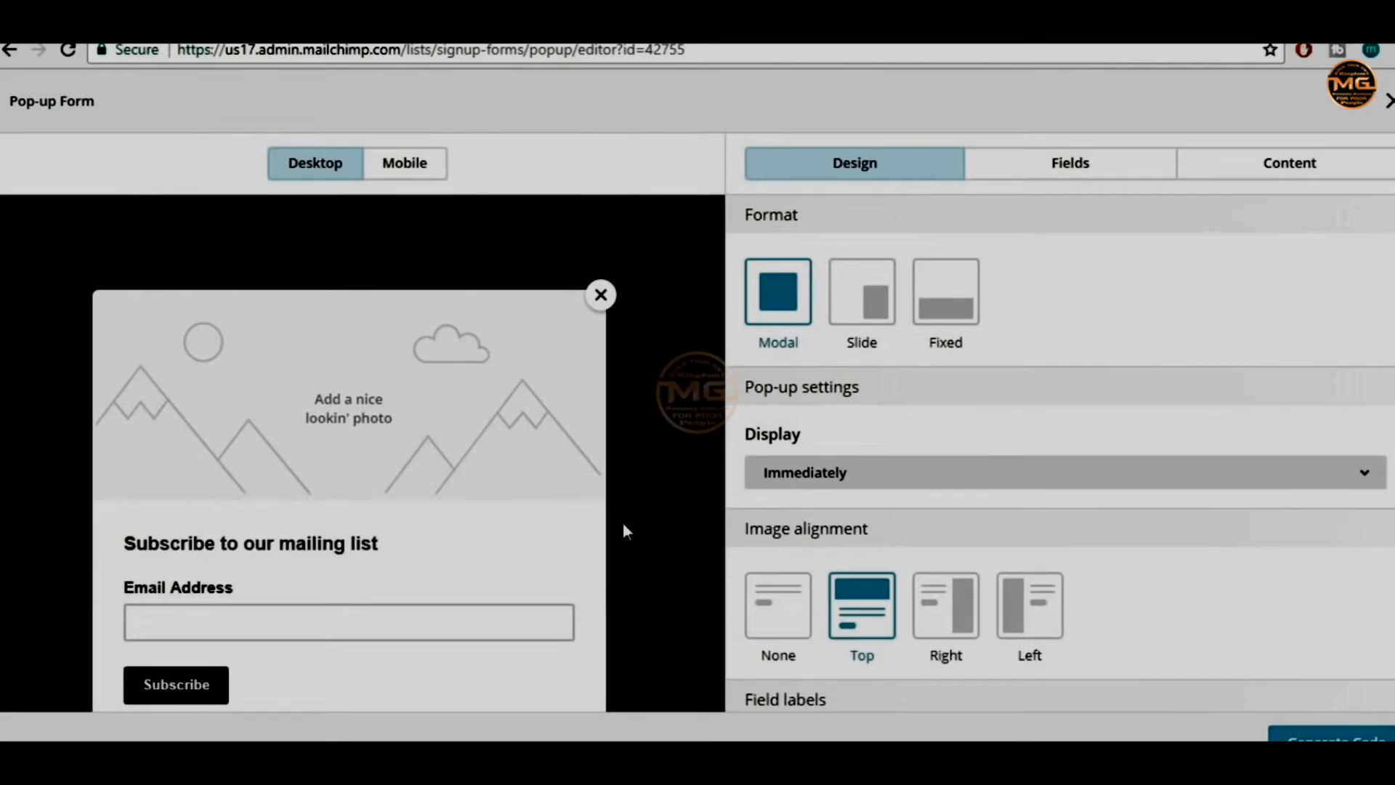
{"action": "scroll", "coordinate": [564, 545], "scroll_direction": "down", "scroll_amount": 2}
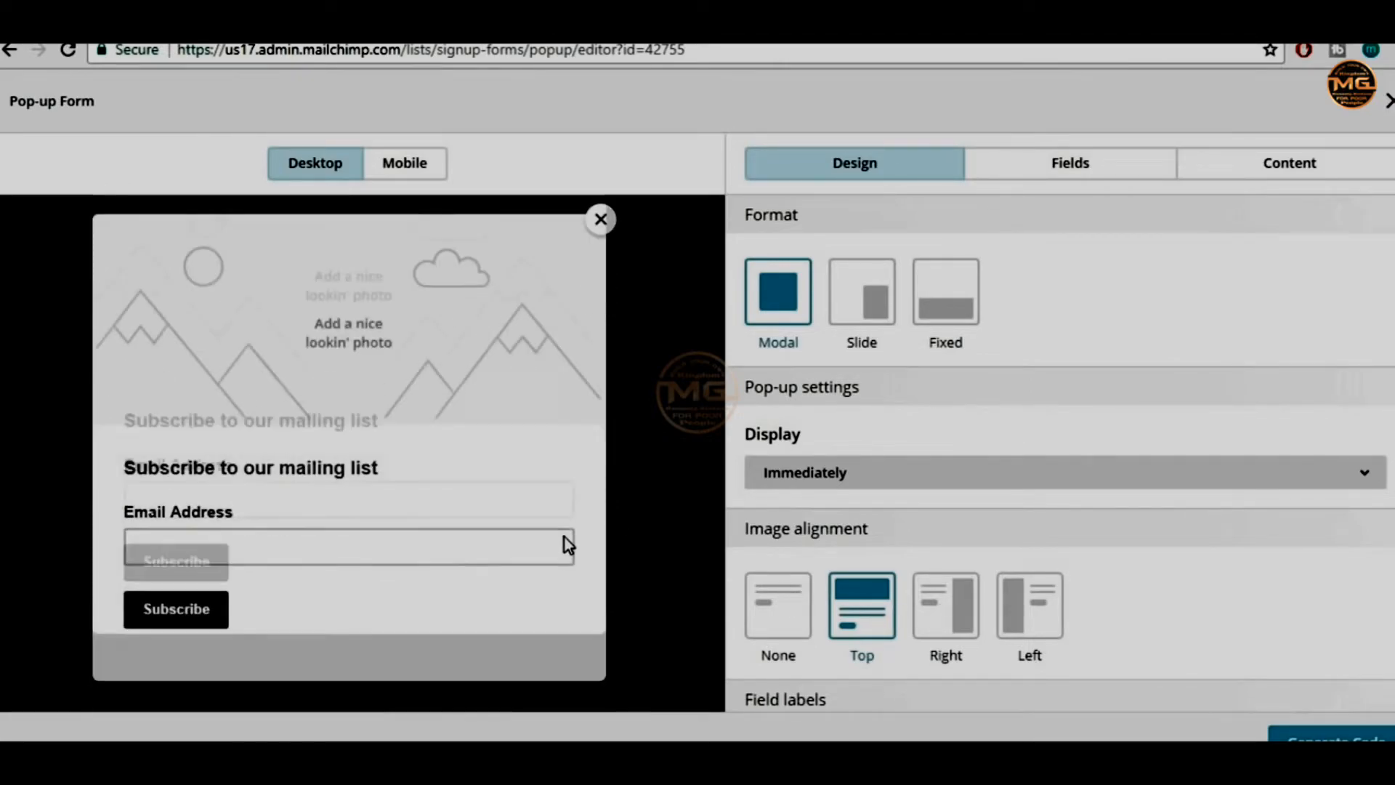
{"action": "scroll", "coordinate": [568, 544], "scroll_direction": "up", "scroll_amount": 2}
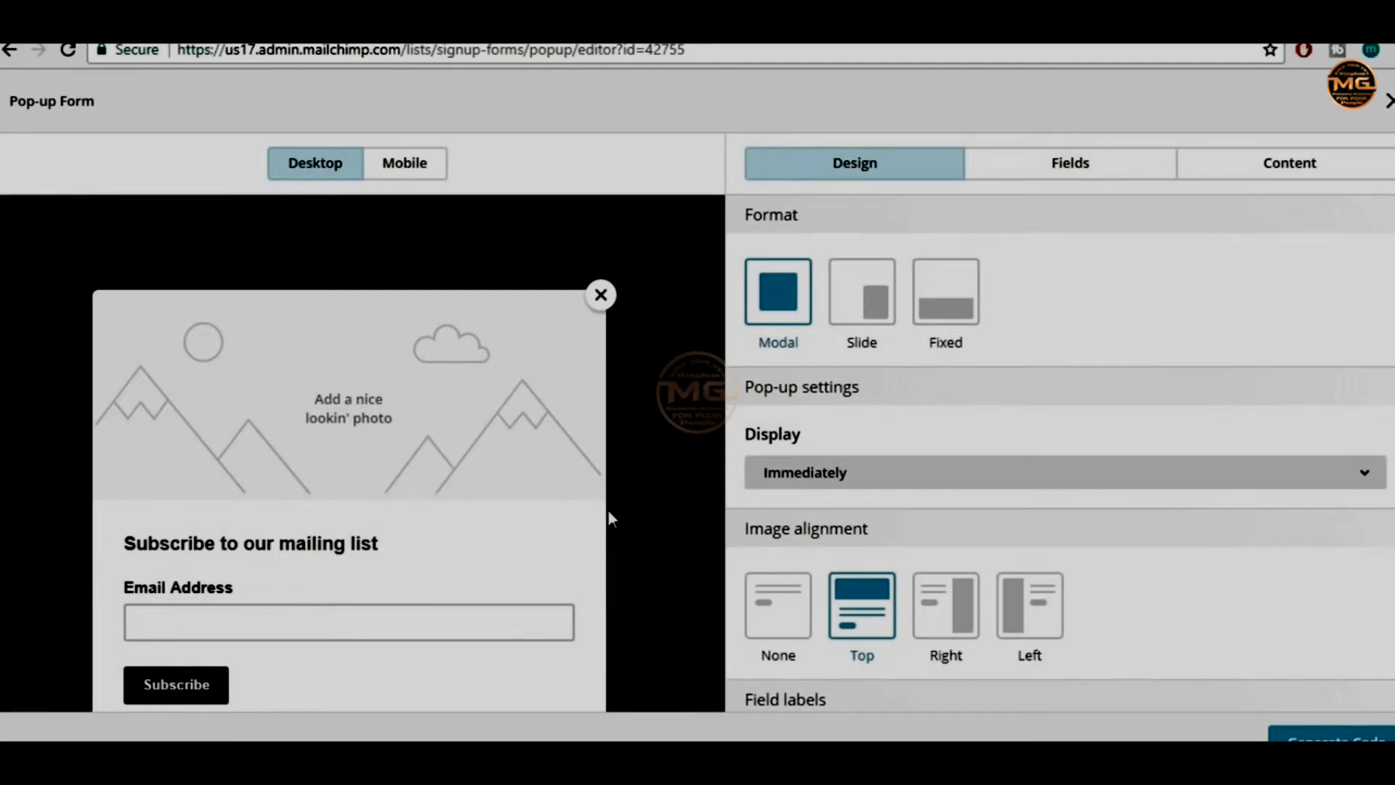
{"action": "scroll", "coordinate": [549, 531], "scroll_direction": "down", "scroll_amount": 2}
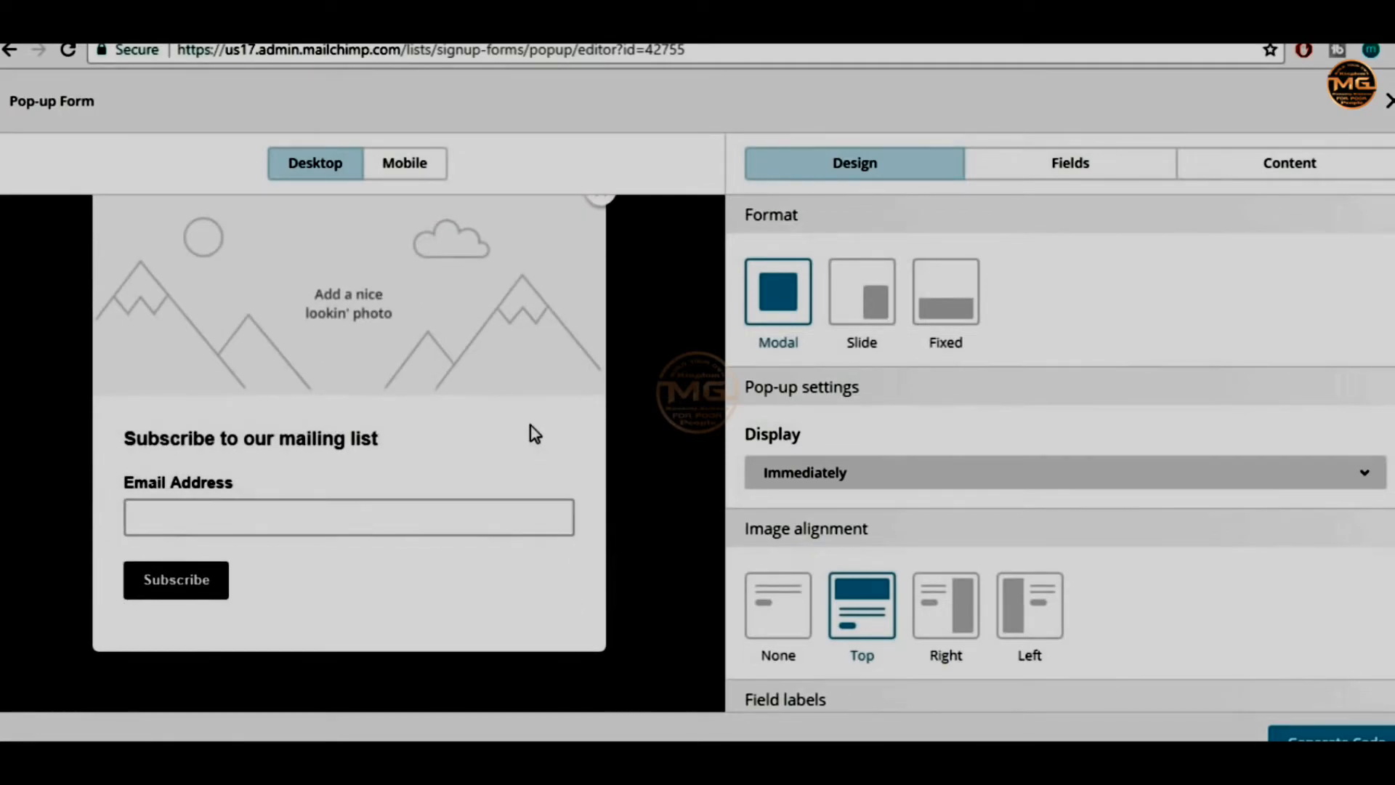
{"action": "scroll", "coordinate": [521, 378], "scroll_direction": "up", "scroll_amount": 2}
{"action": "scroll", "coordinate": [520, 378], "scroll_direction": "down", "scroll_amount": 2}
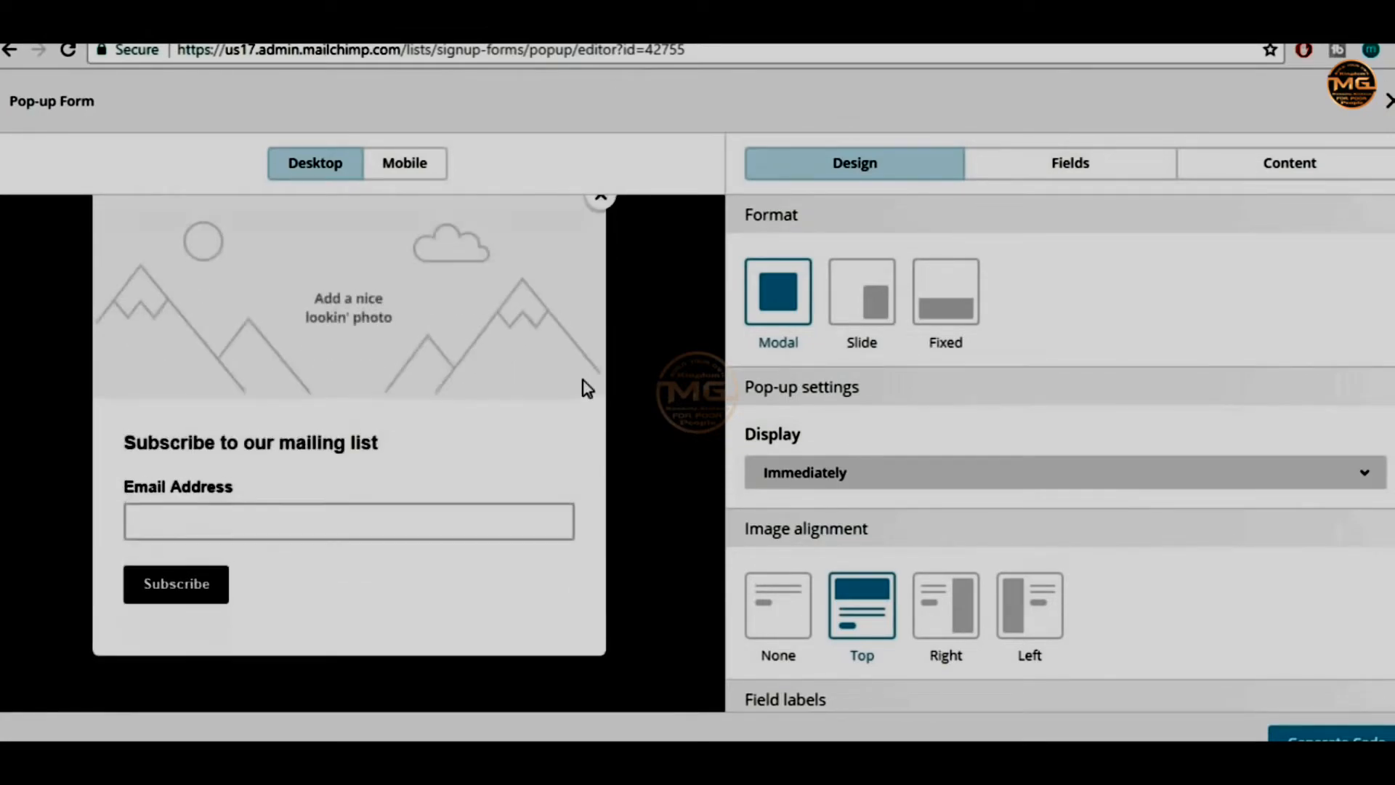
{"action": "scroll", "coordinate": [578, 390], "scroll_direction": "up", "scroll_amount": 2}
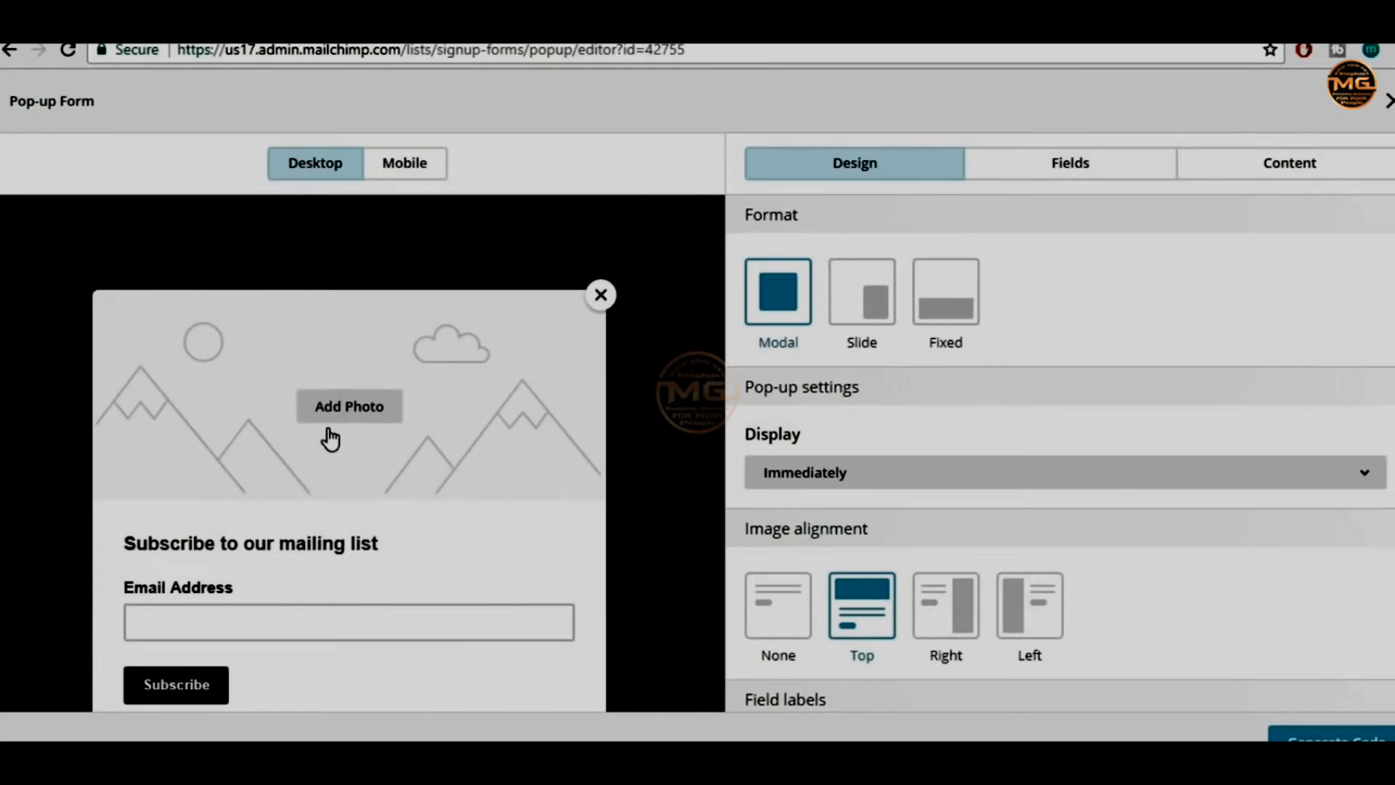
Insert the Elementor image from the Content Manager as the pop-up's header photo
{"action": "mouse_move", "coordinate": [364, 436]}
{"action": "left_click", "coordinate": [362, 415]}
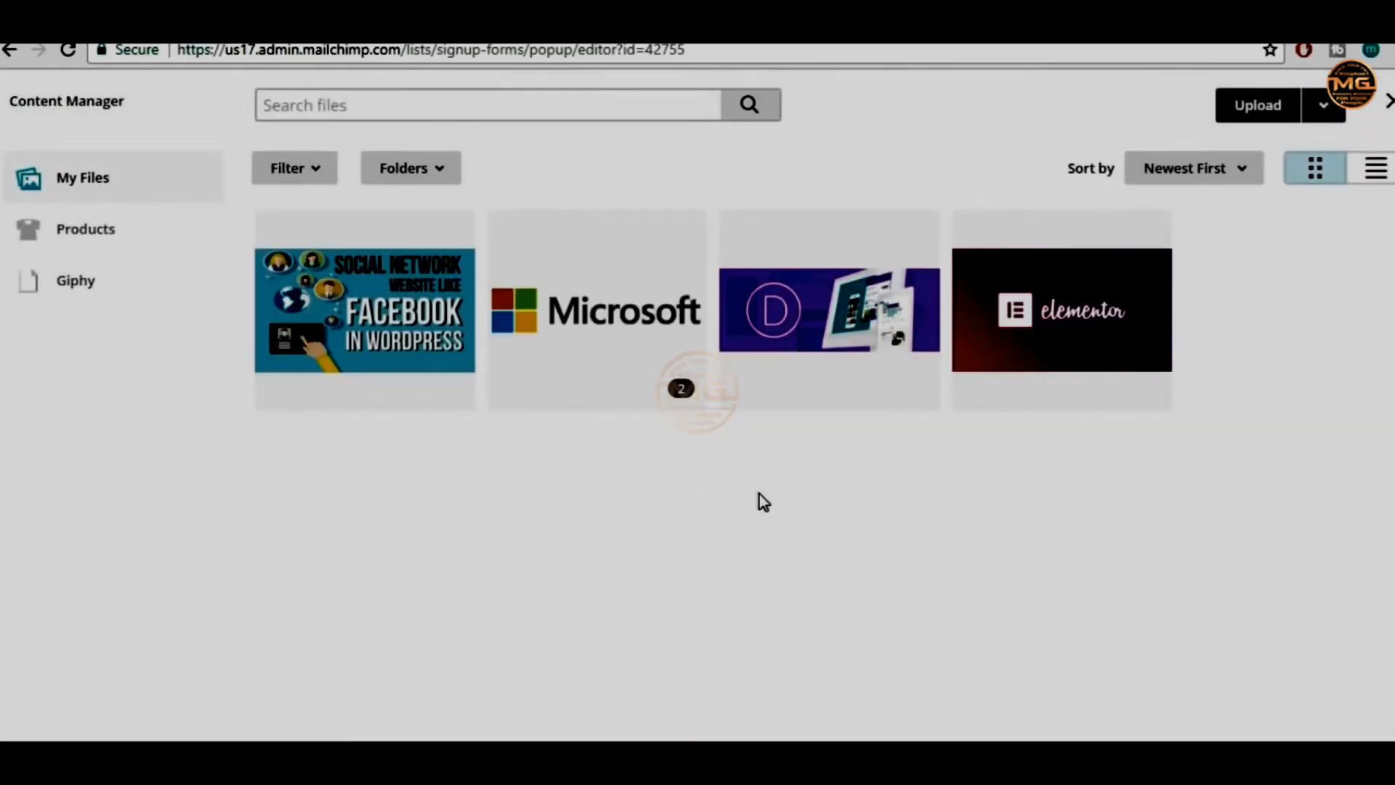
{"action": "left_click", "coordinate": [1073, 331]}
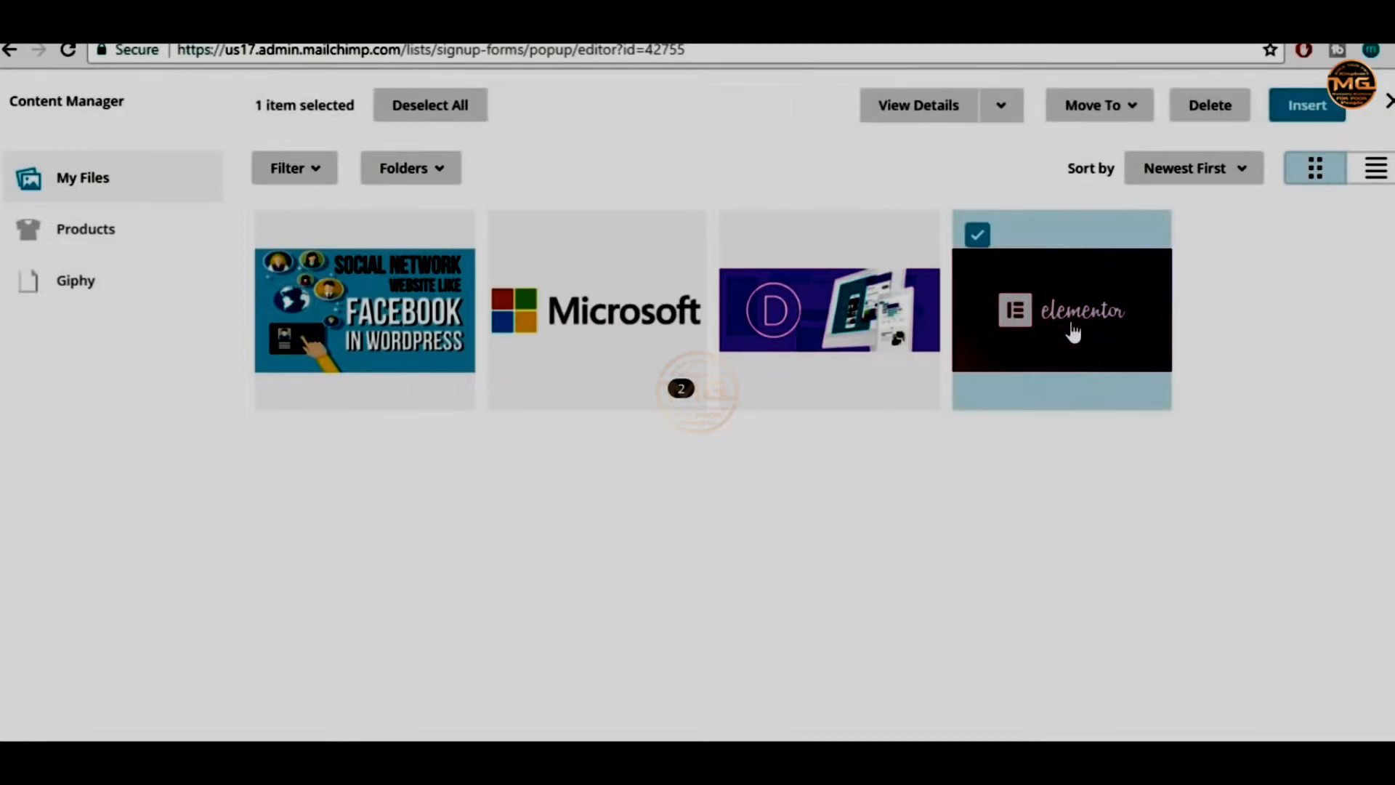
{"action": "left_click", "coordinate": [1328, 118]}
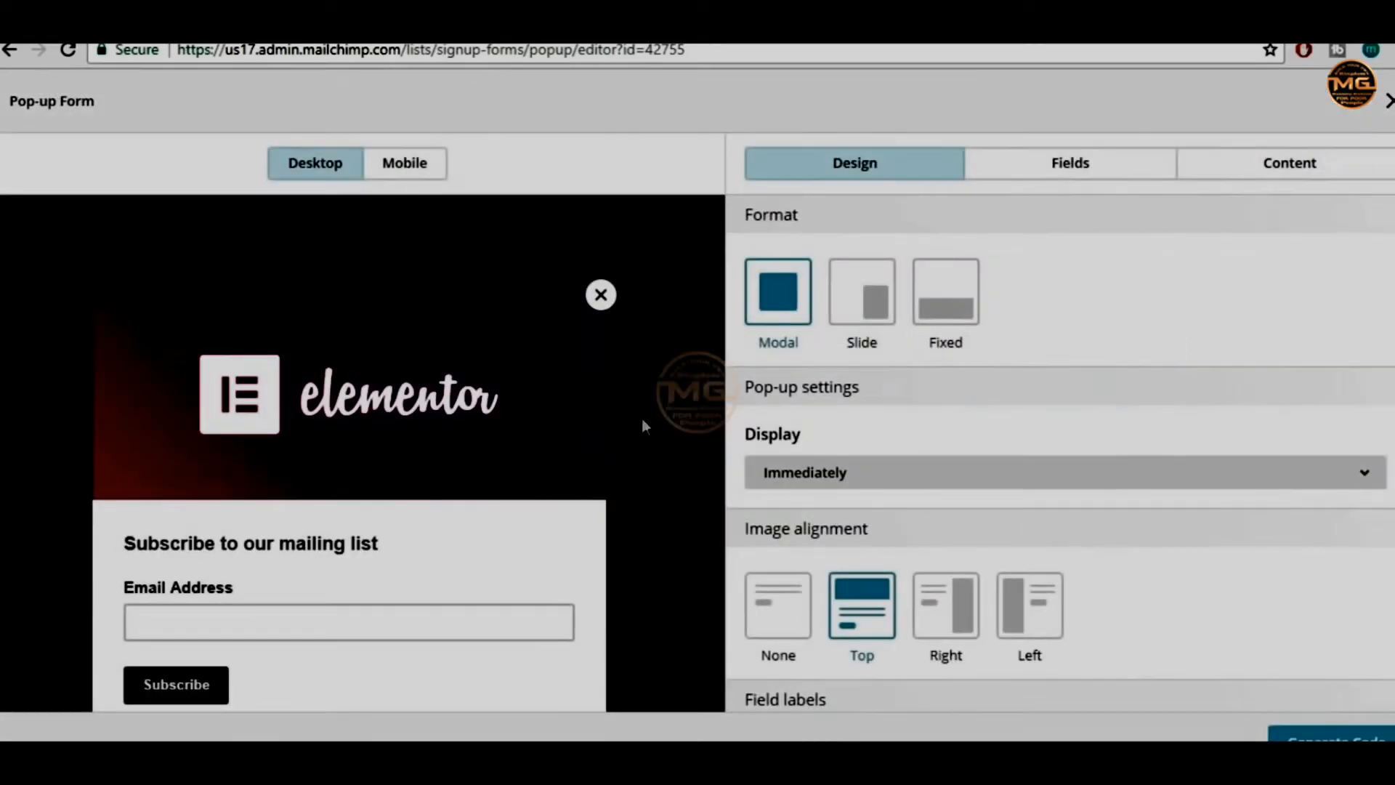
{"action": "scroll", "coordinate": [507, 439], "scroll_direction": "down", "scroll_amount": 2}
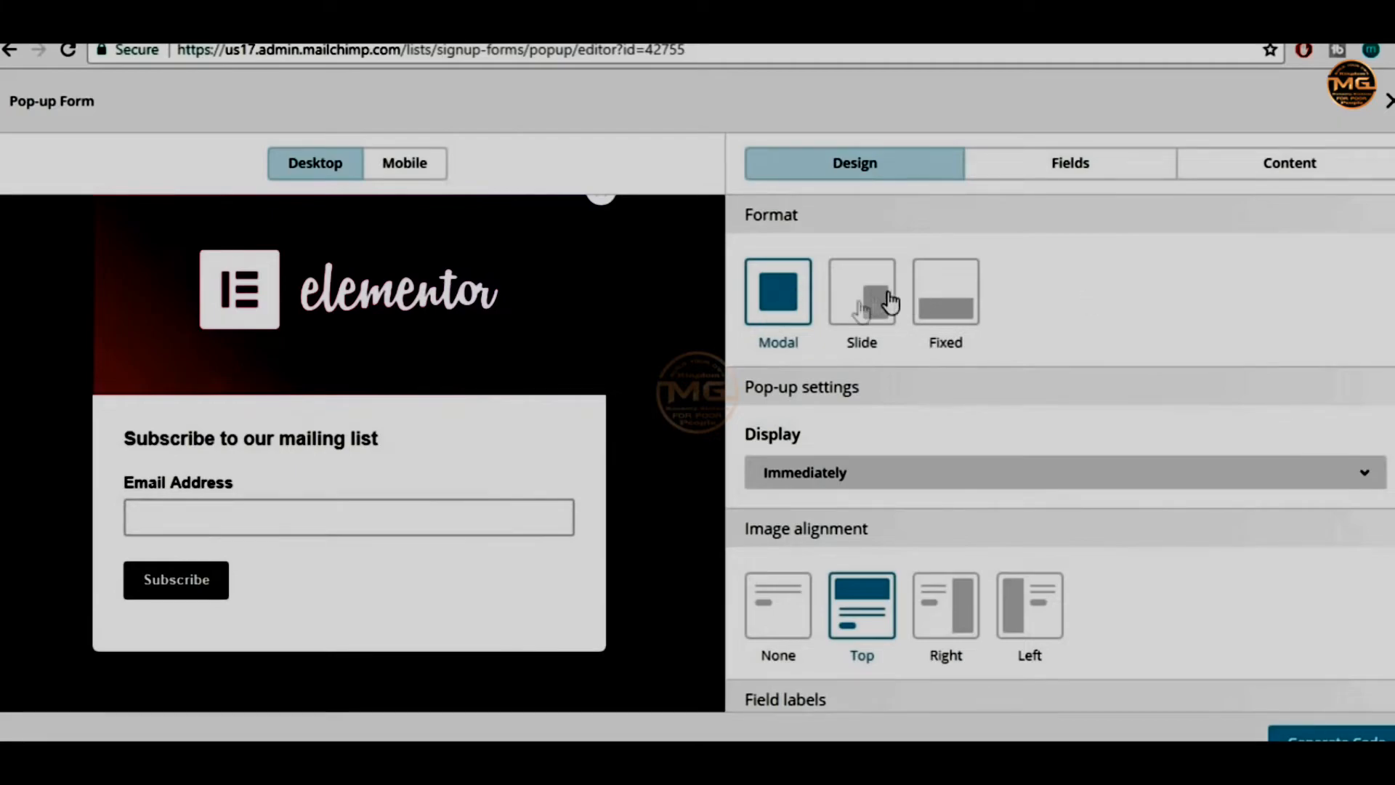
Preview the Slide and Fixed formats, then keep the pop-up as a Modal
{"action": "left_click", "coordinate": [877, 329]}
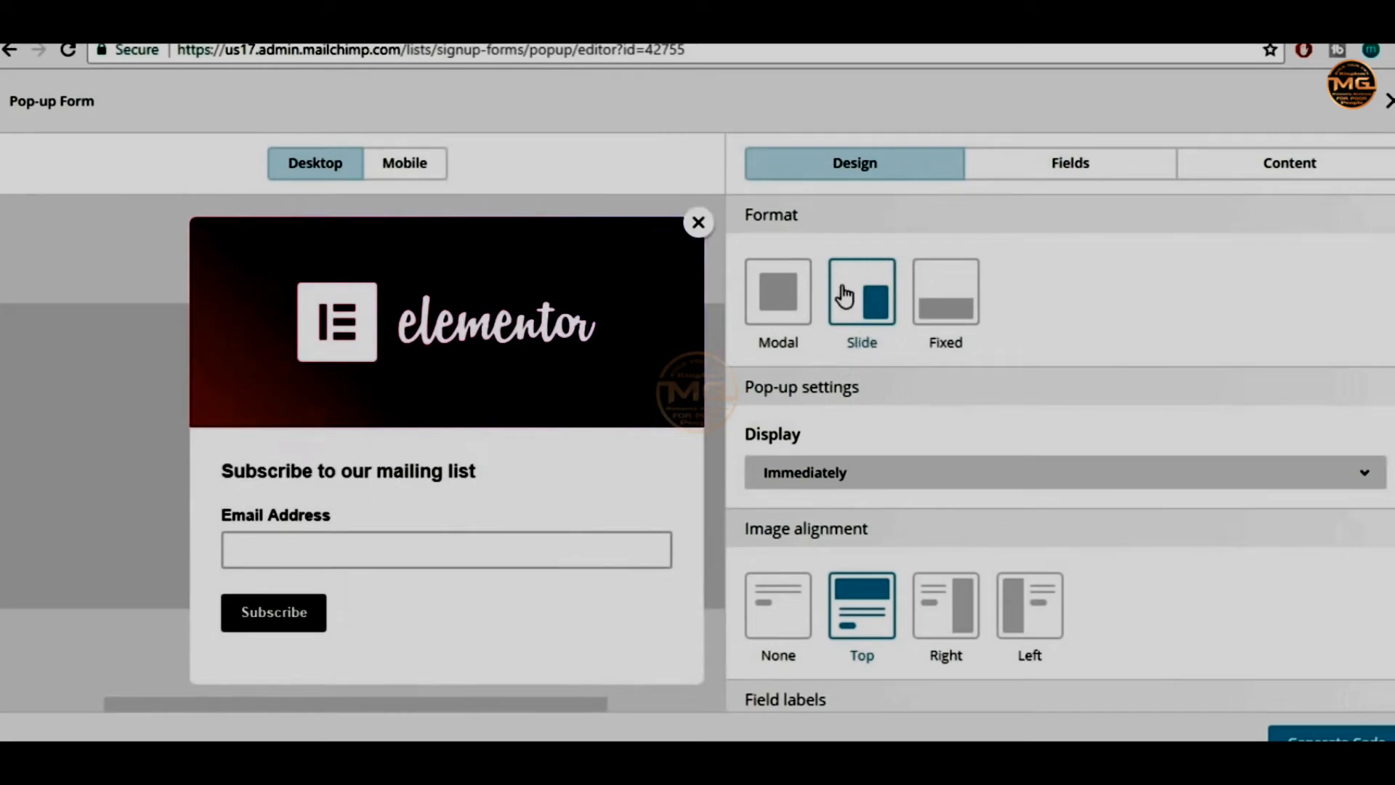
{"action": "left_click", "coordinate": [866, 288]}
{"action": "left_click", "coordinate": [959, 305]}
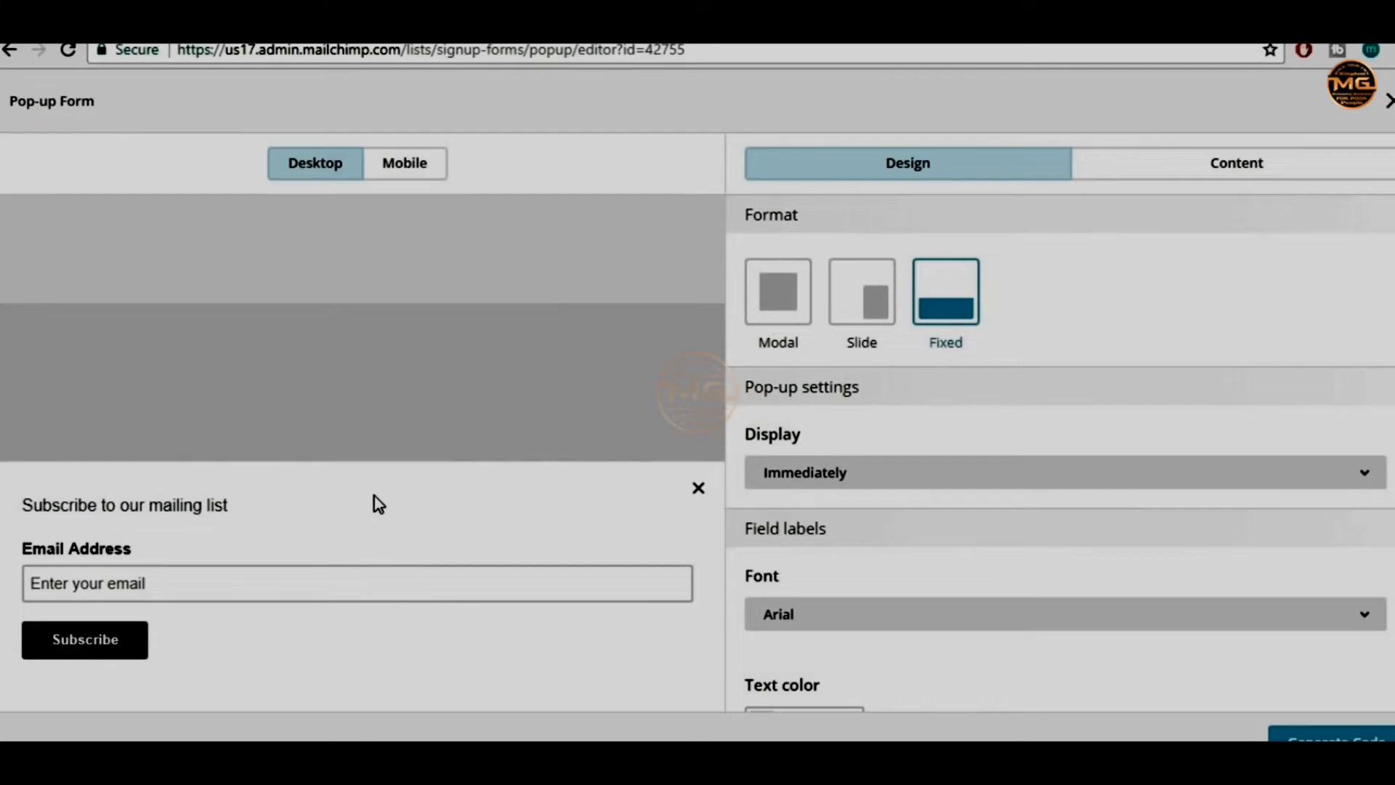
{"action": "left_click", "coordinate": [787, 295]}
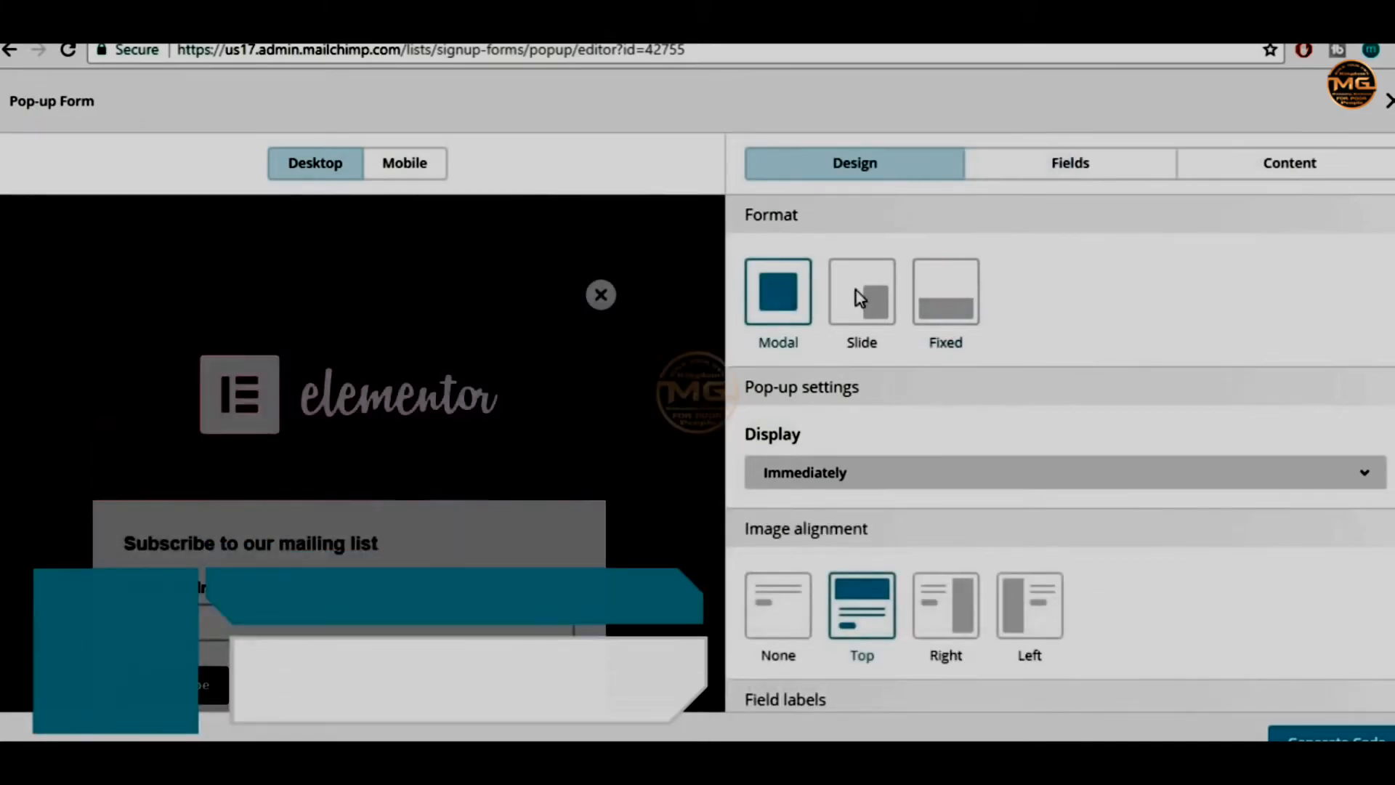
{"action": "scroll", "coordinate": [1199, 382], "scroll_direction": "down", "scroll_amount": 2}
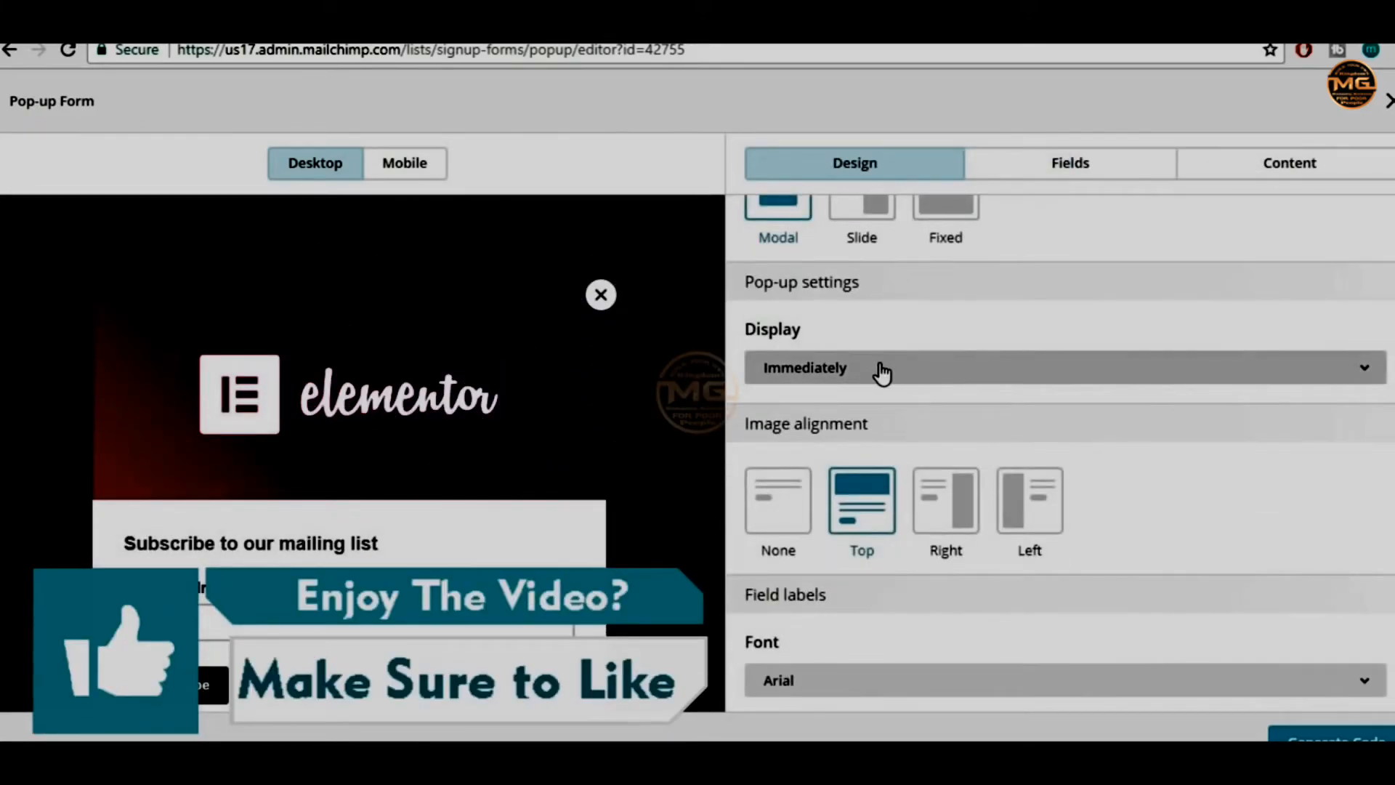
Set the pop-up to display after 5 seconds
{"action": "left_click", "coordinate": [879, 369]}
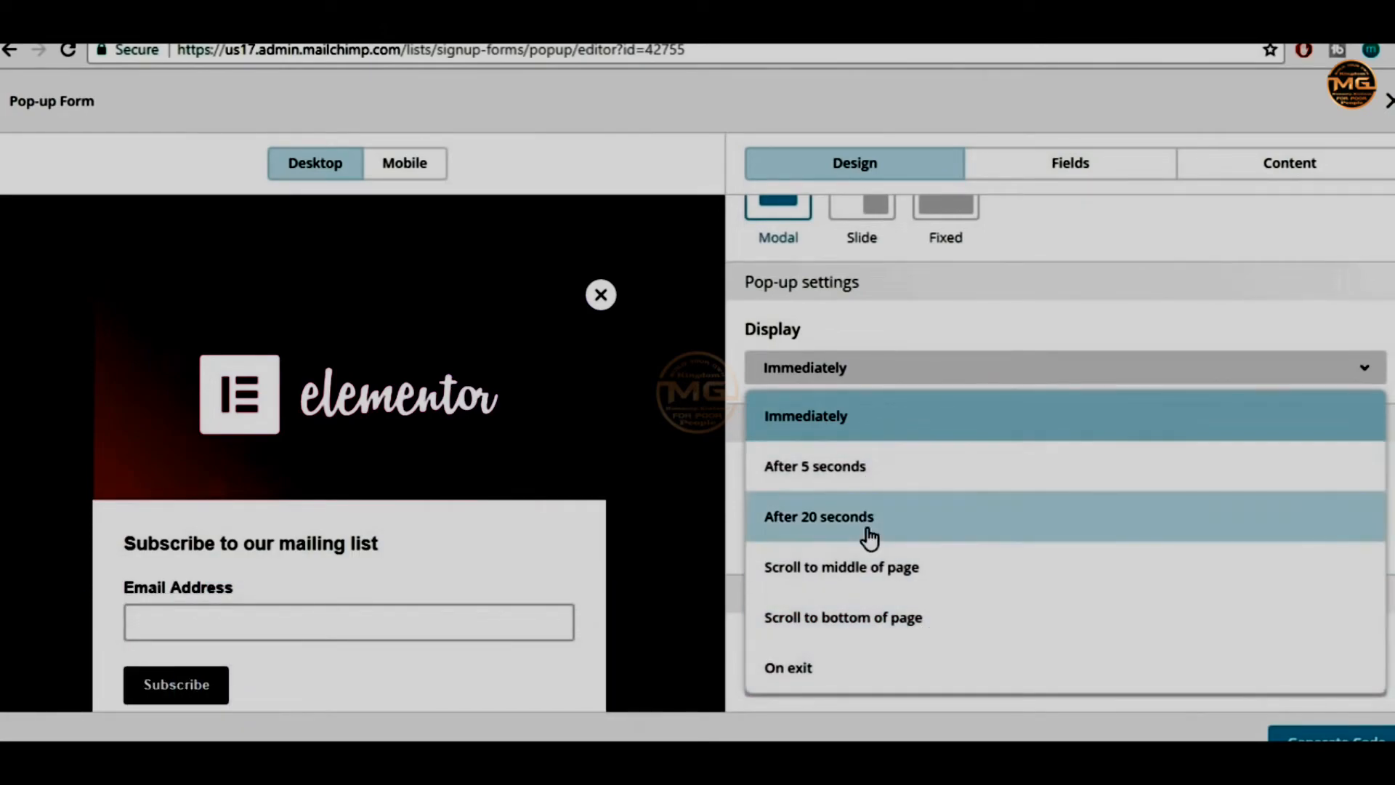
{"action": "left_click", "coordinate": [866, 525]}
{"action": "left_click", "coordinate": [880, 369]}
{"action": "left_click", "coordinate": [888, 465]}
Try right and left image placement, then keep the image at the Top
{"action": "scroll", "coordinate": [1210, 369], "scroll_direction": "down", "scroll_amount": 2}
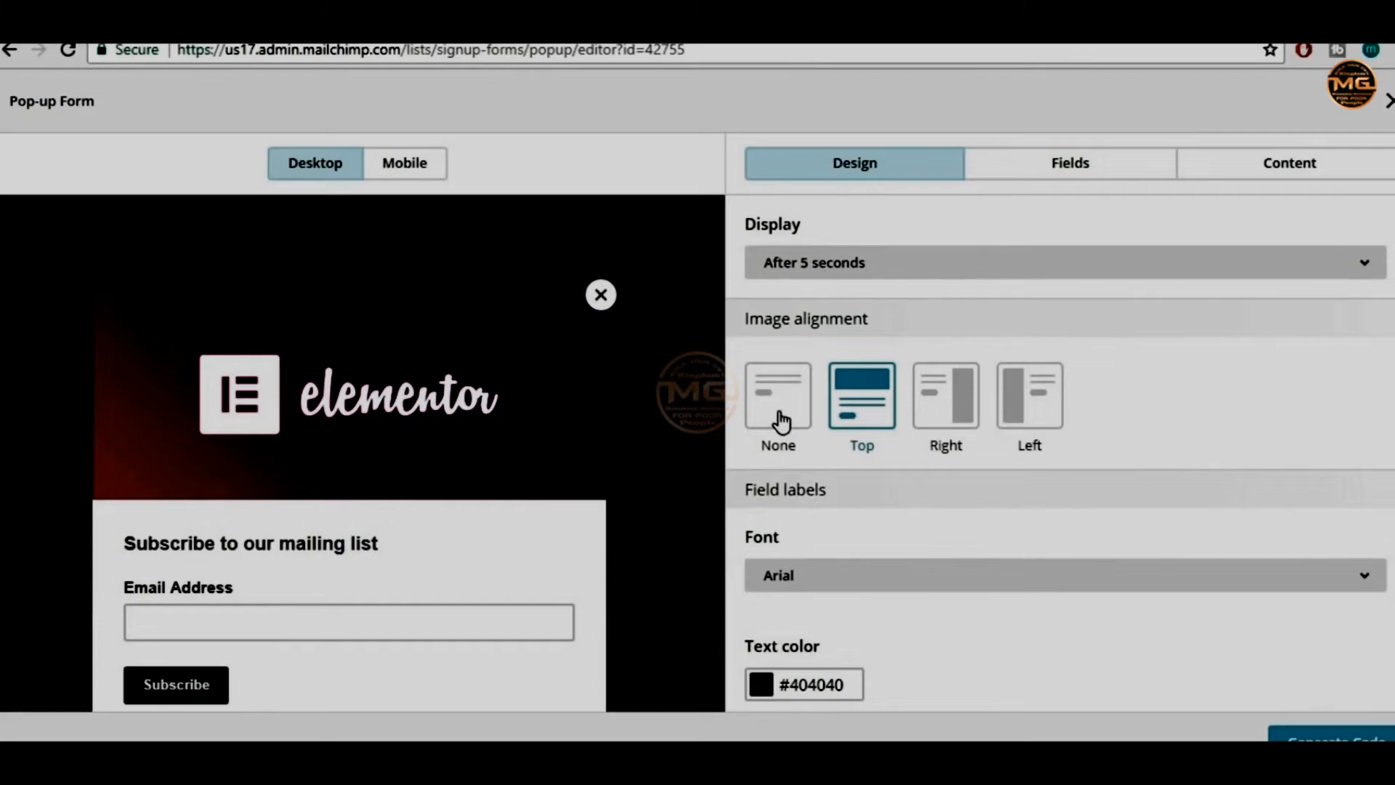
{"action": "left_click", "coordinate": [947, 406]}
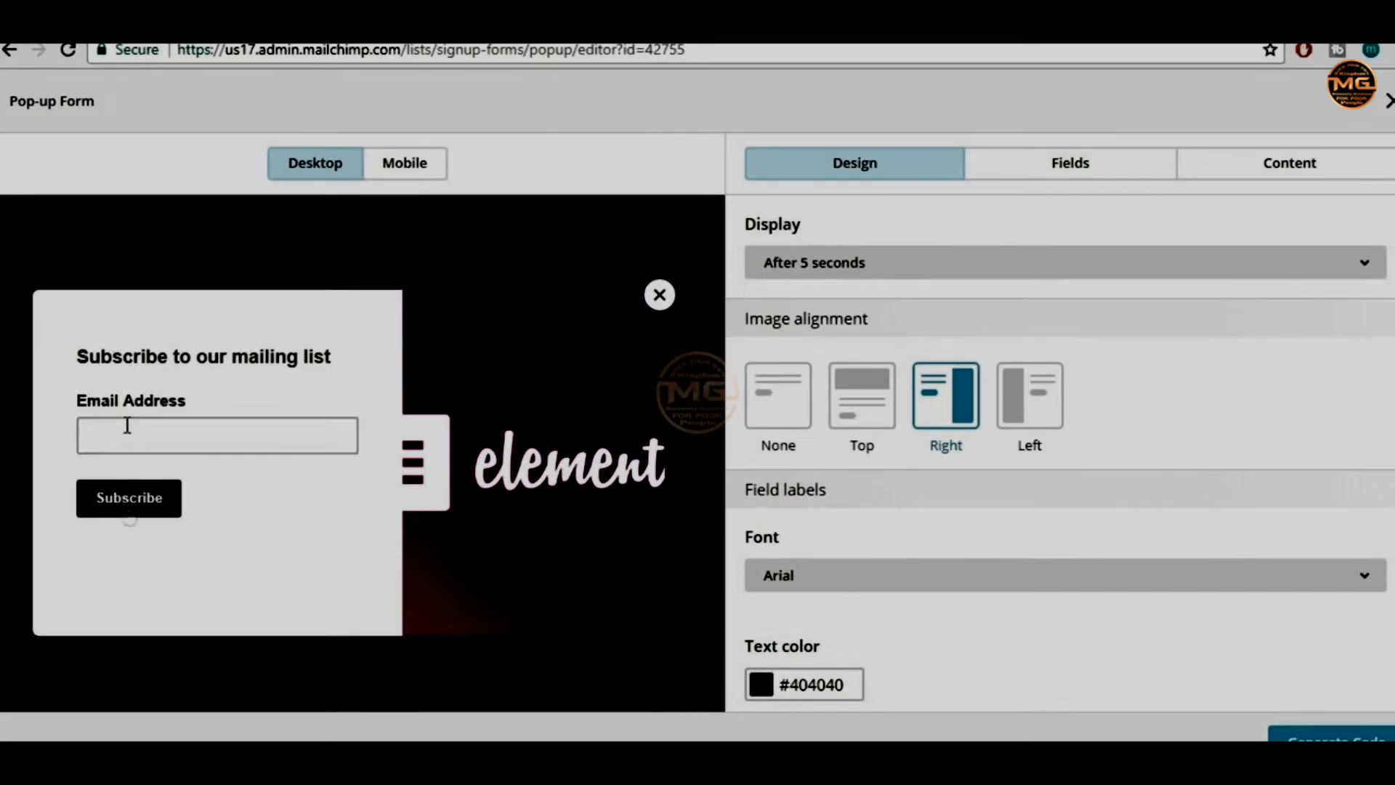
{"action": "left_click", "coordinate": [1035, 398]}
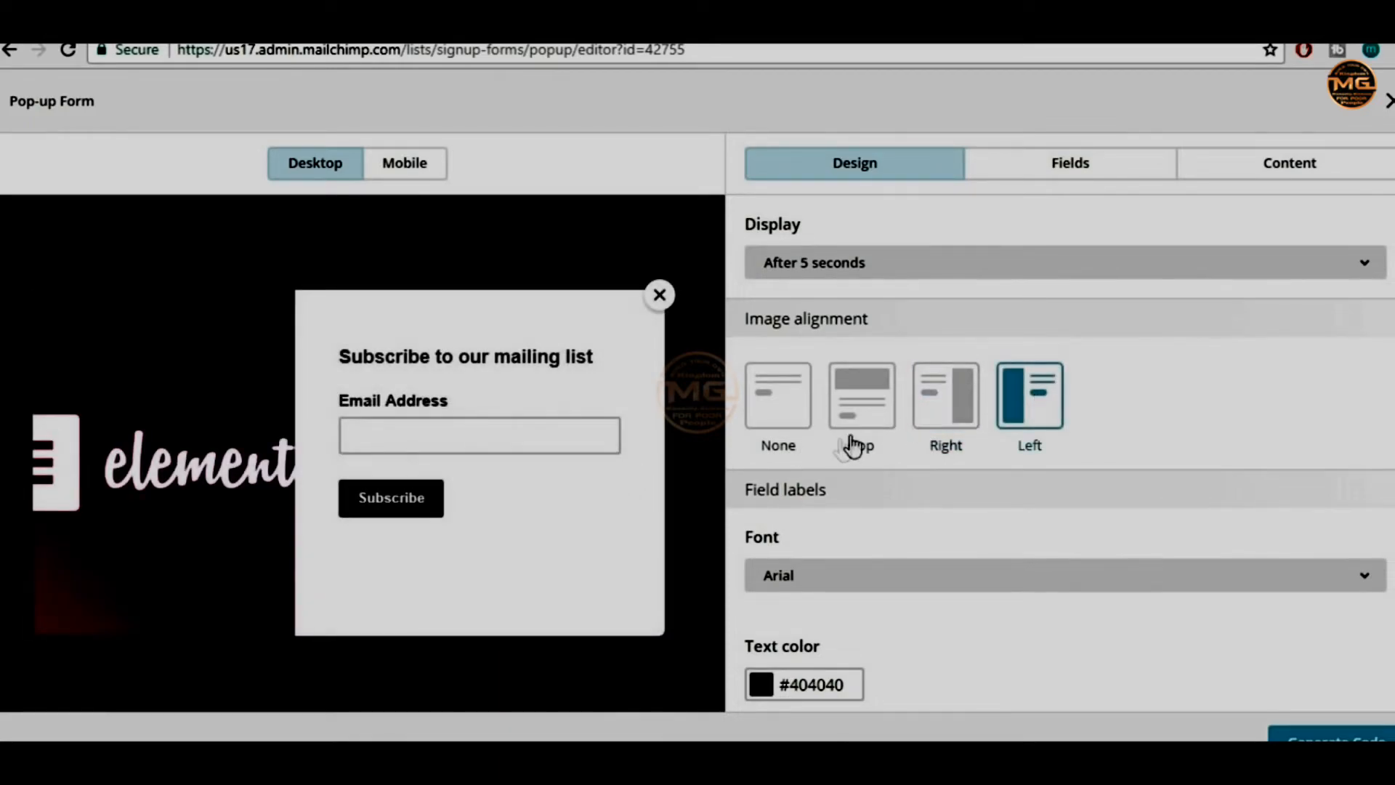
{"action": "left_click", "coordinate": [880, 394]}
Make the Subscribe button full width
{"action": "scroll", "coordinate": [1264, 480], "scroll_direction": "down", "scroll_amount": 3}
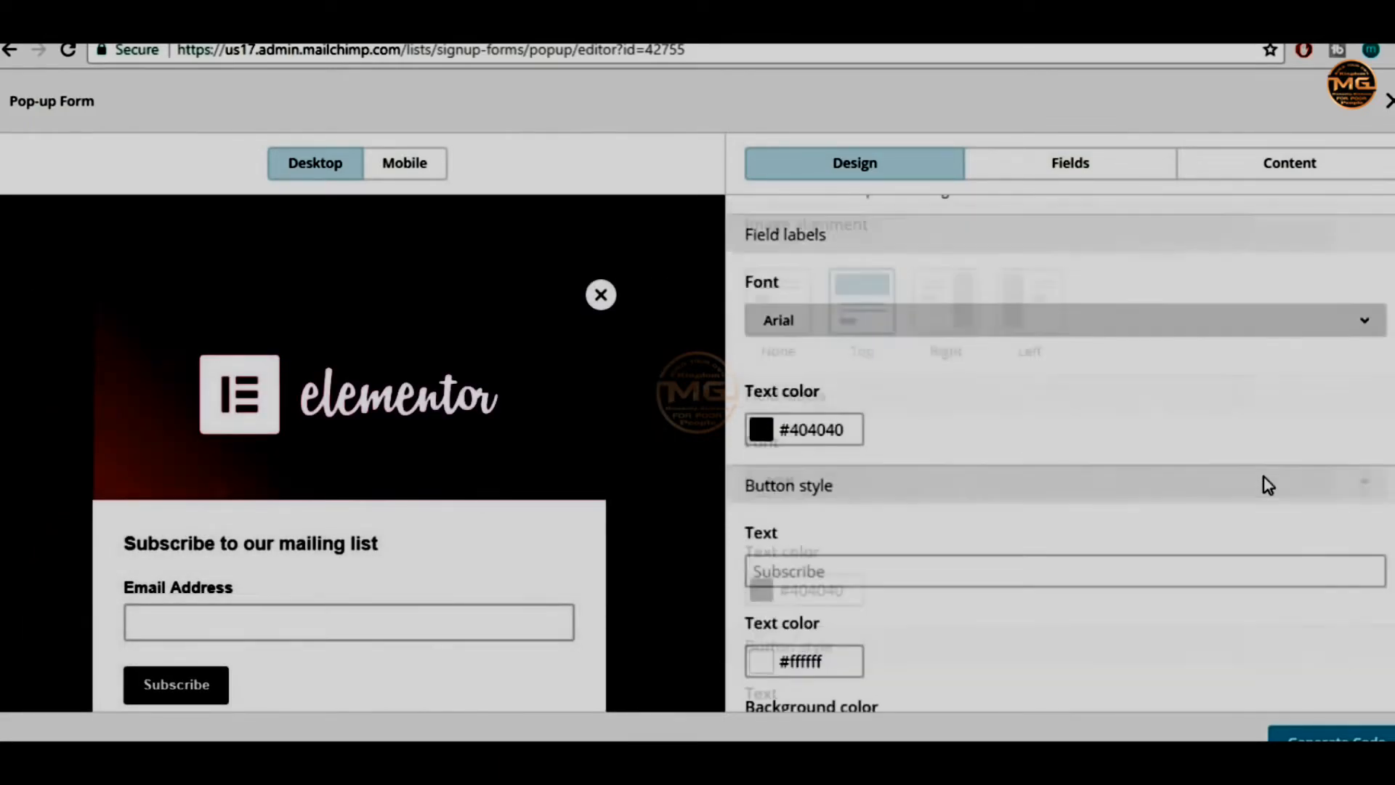
{"action": "scroll", "coordinate": [552, 487], "scroll_direction": "down", "scroll_amount": 2}
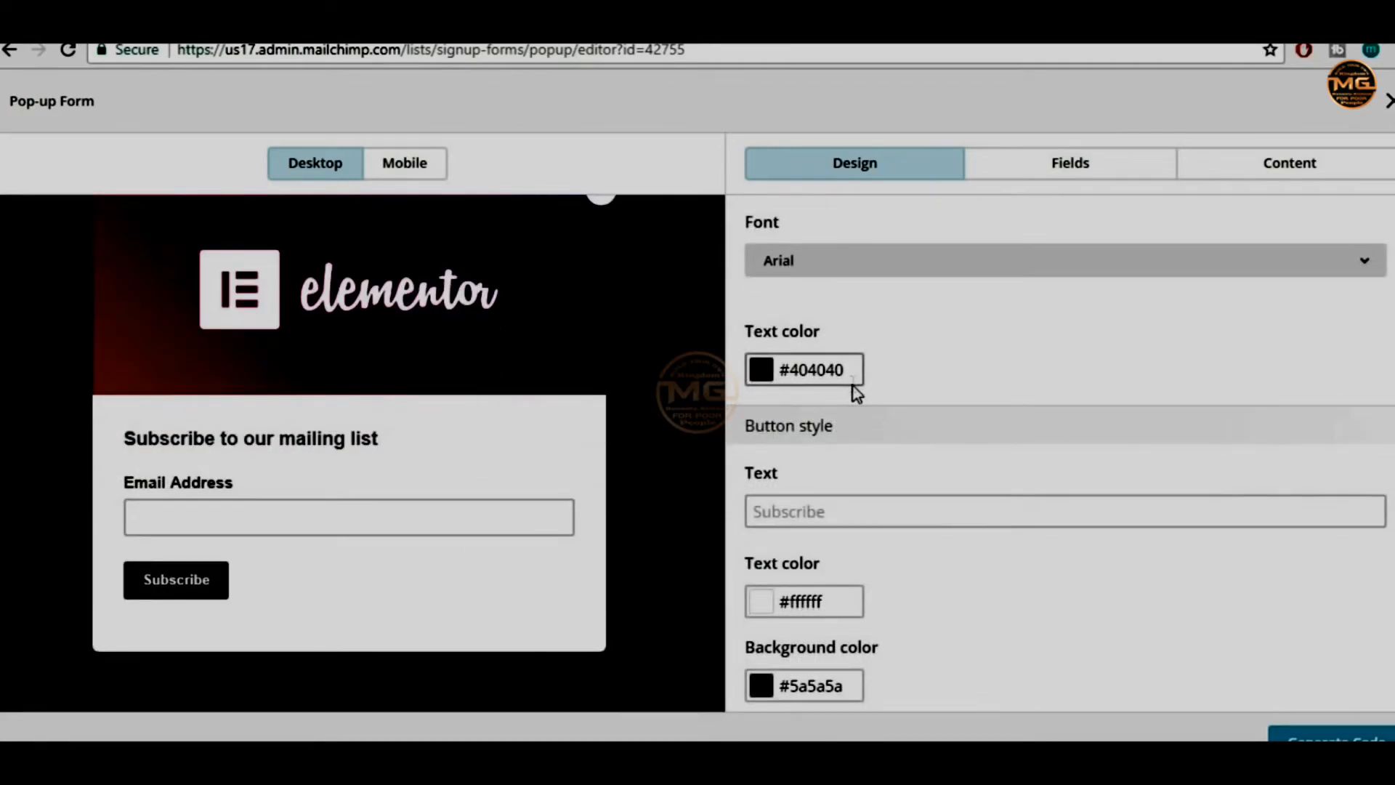
{"action": "scroll", "coordinate": [857, 395], "scroll_direction": "down", "scroll_amount": 2}
{"action": "scroll", "coordinate": [870, 554], "scroll_direction": "down", "scroll_amount": 4}
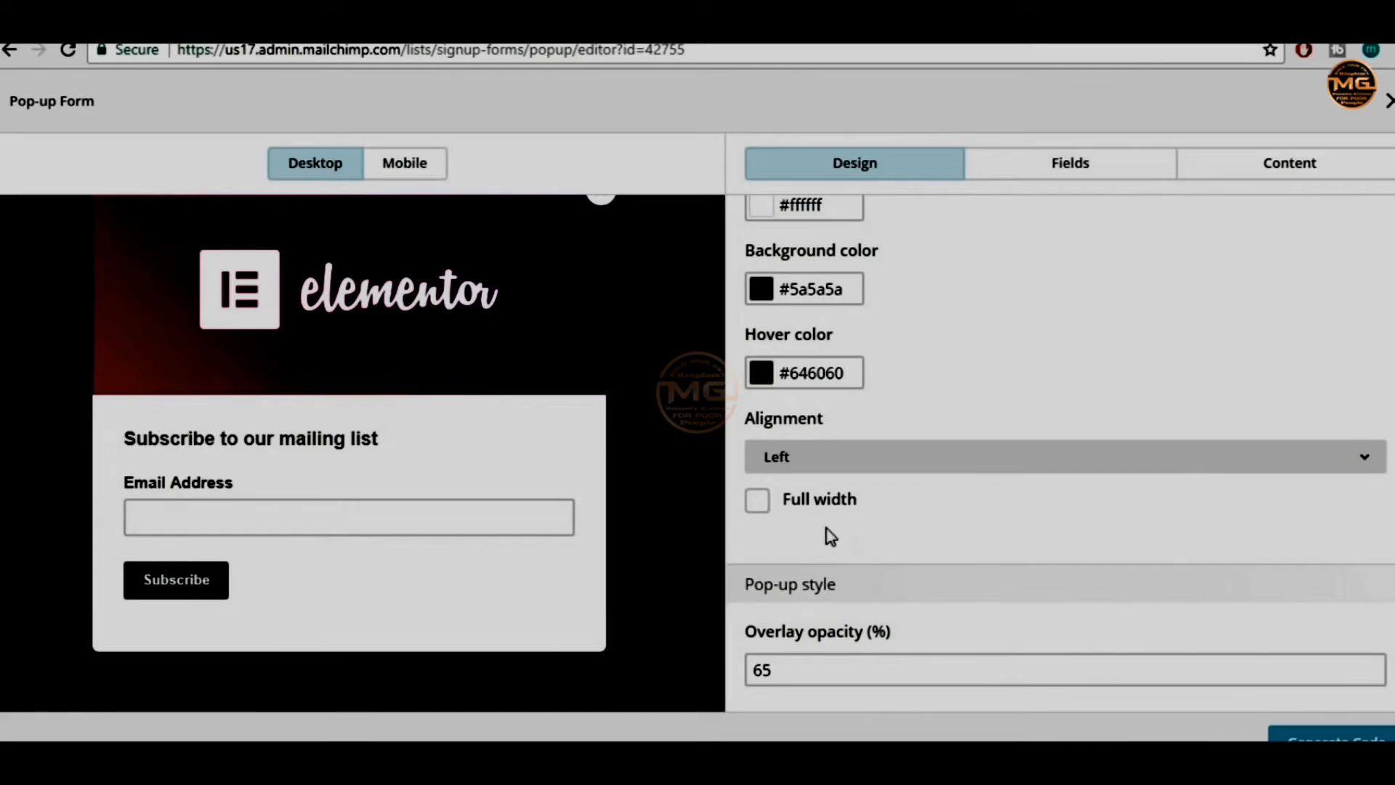
{"action": "left_click", "coordinate": [761, 505]}
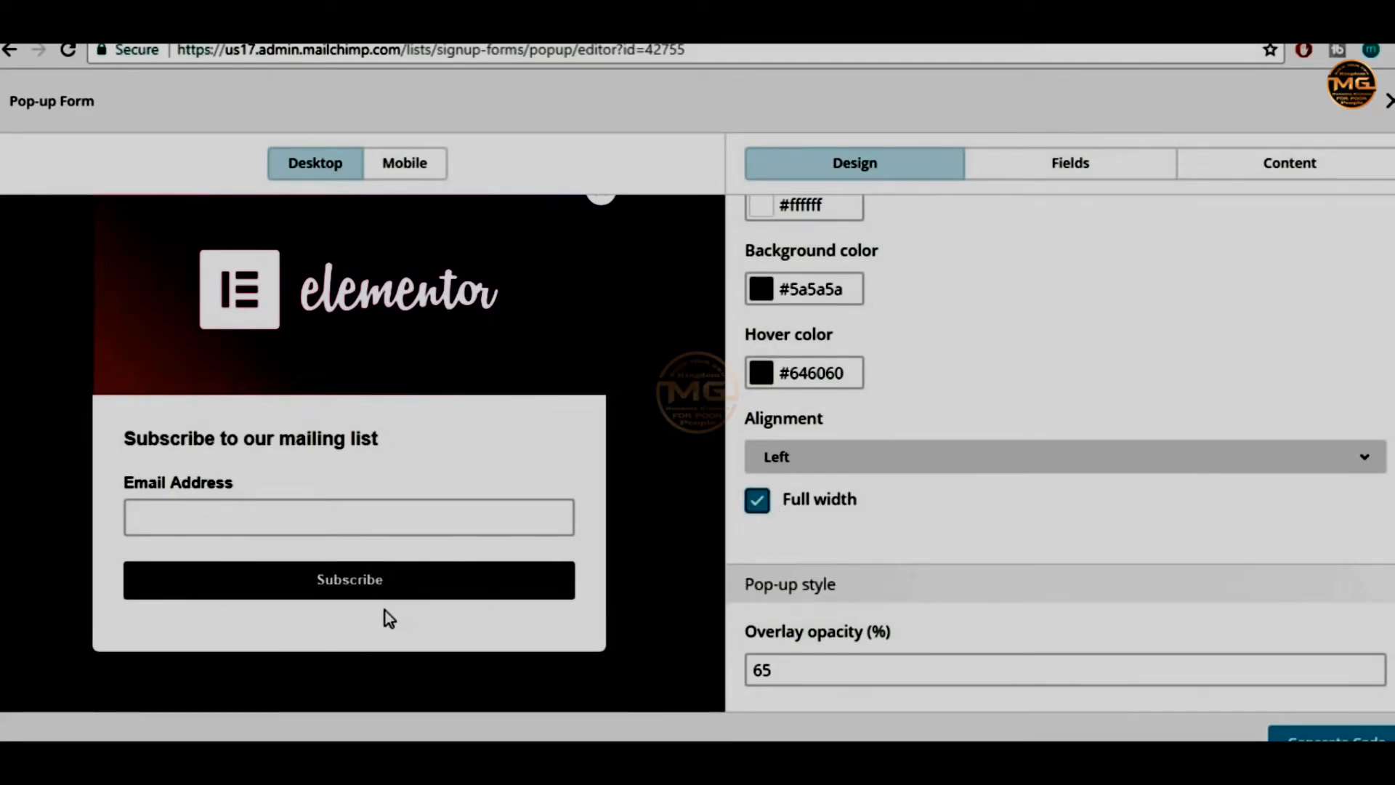
{"action": "left_click", "coordinate": [757, 500]}
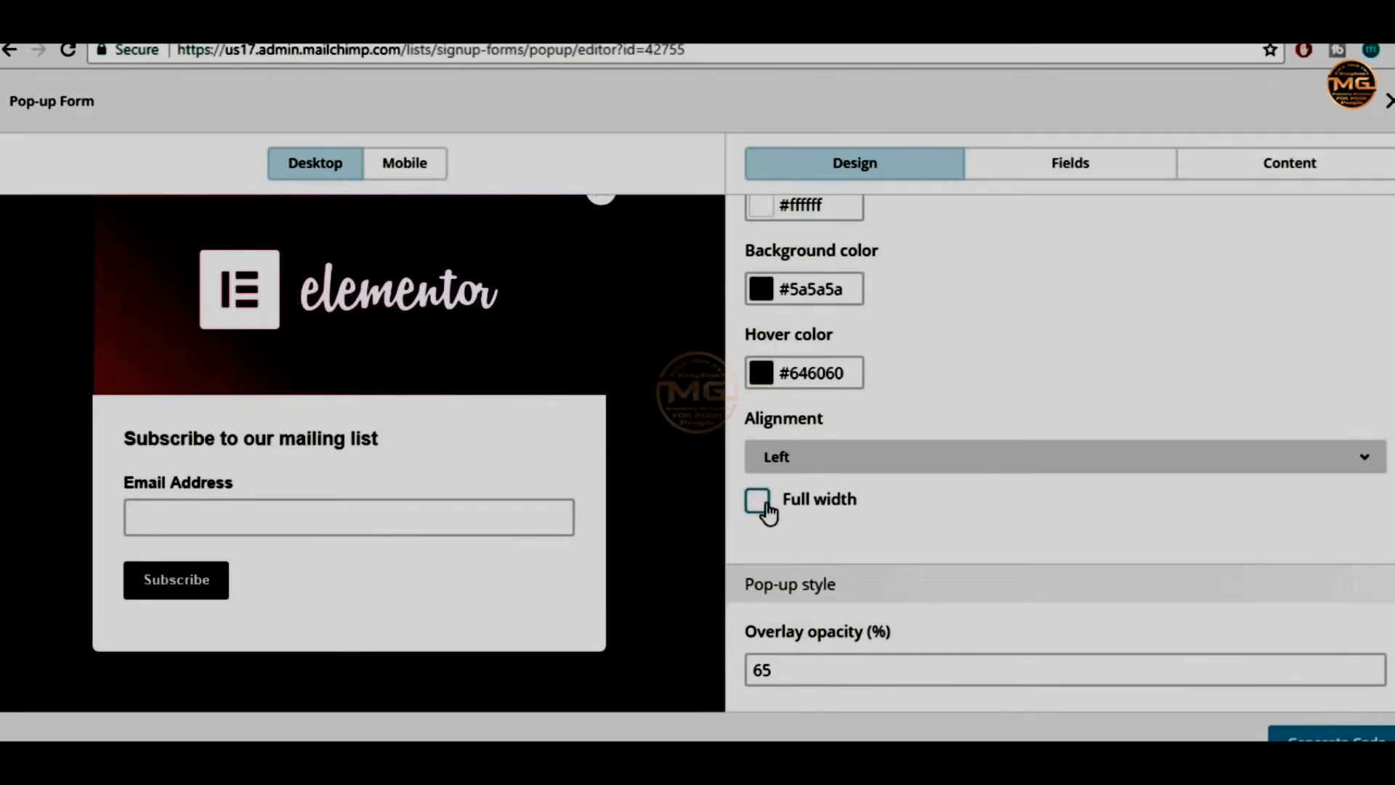
{"action": "left_click", "coordinate": [762, 502]}
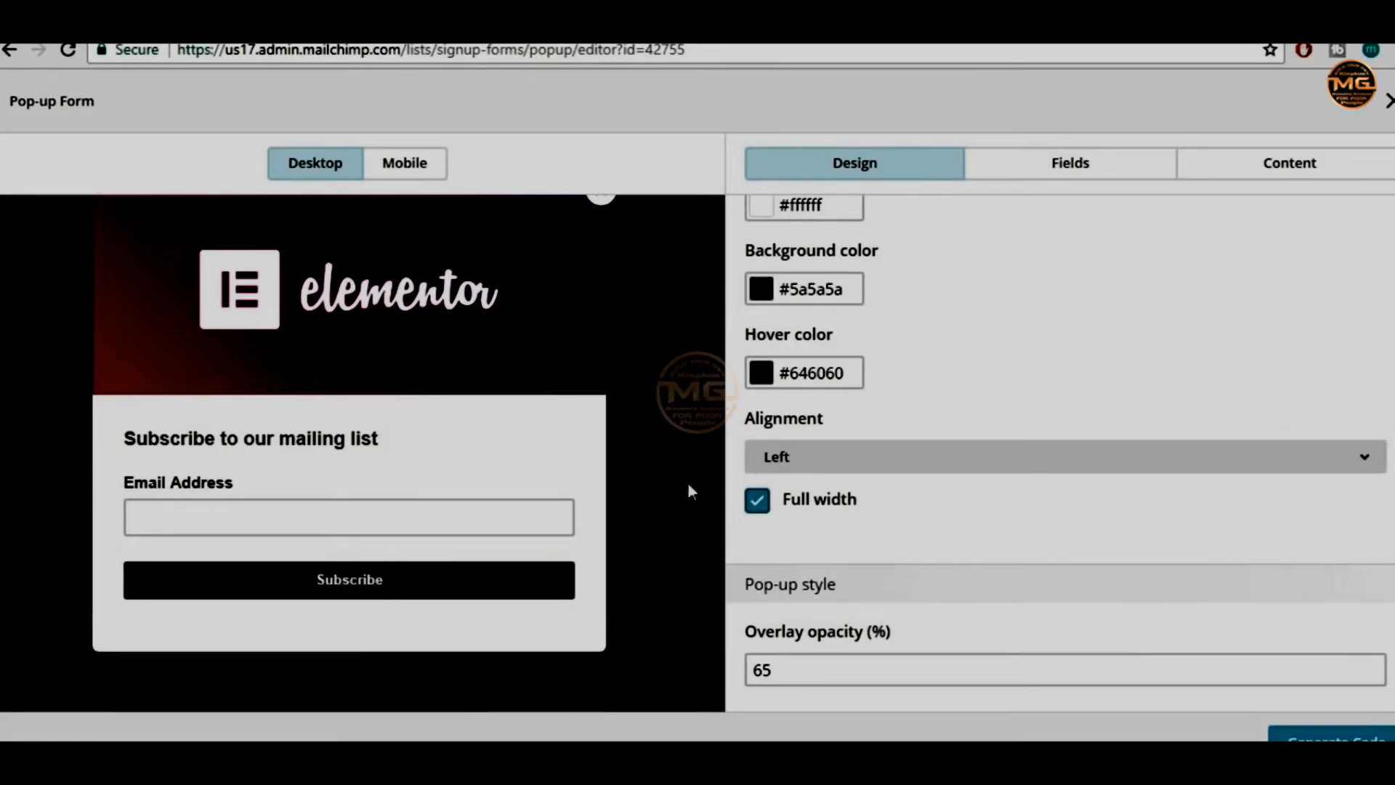
Generate the pop-up's embed code and select all of it
{"action": "scroll", "coordinate": [1344, 603], "scroll_direction": "up", "scroll_amount": 5}
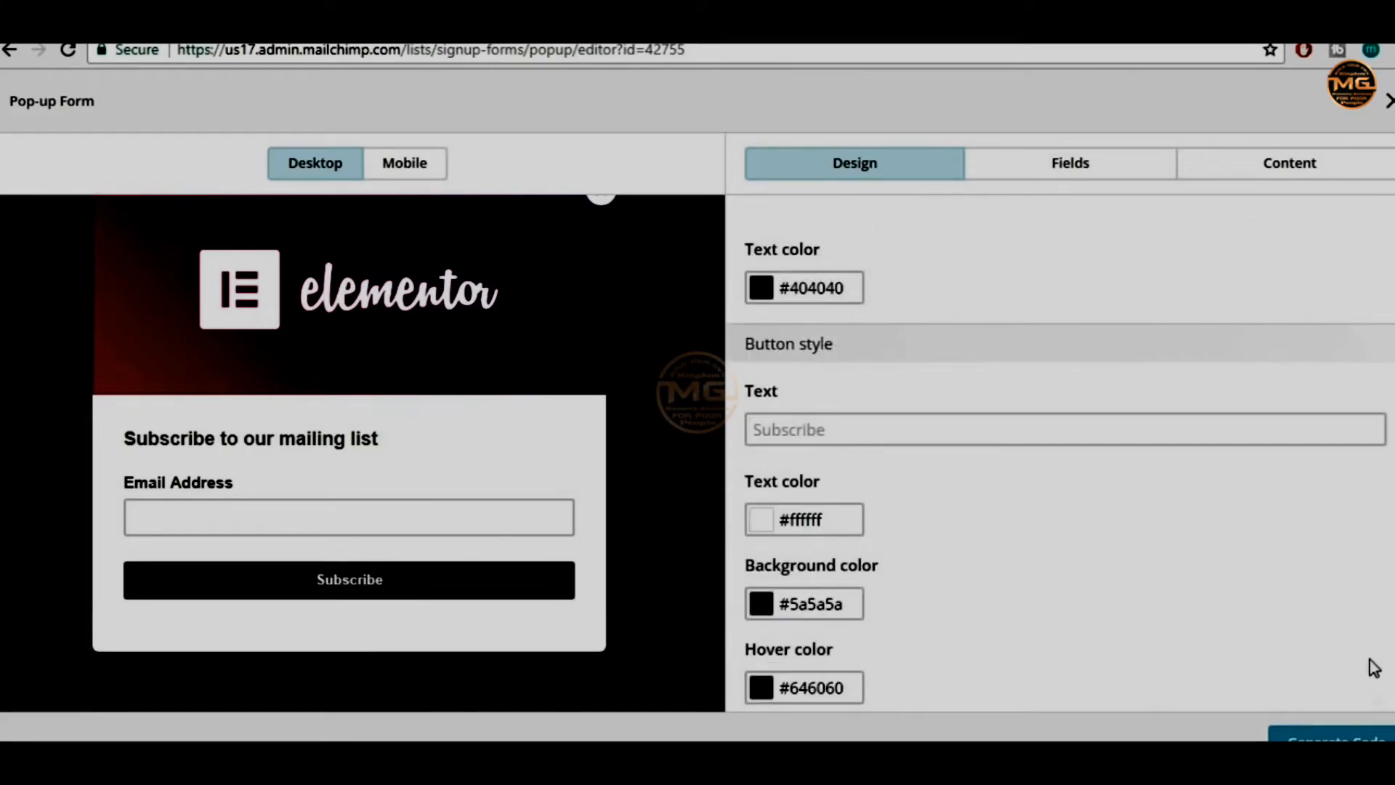
{"action": "scroll", "coordinate": [1375, 698], "scroll_direction": "up", "scroll_amount": 7}
{"action": "left_click", "coordinate": [1330, 735]}
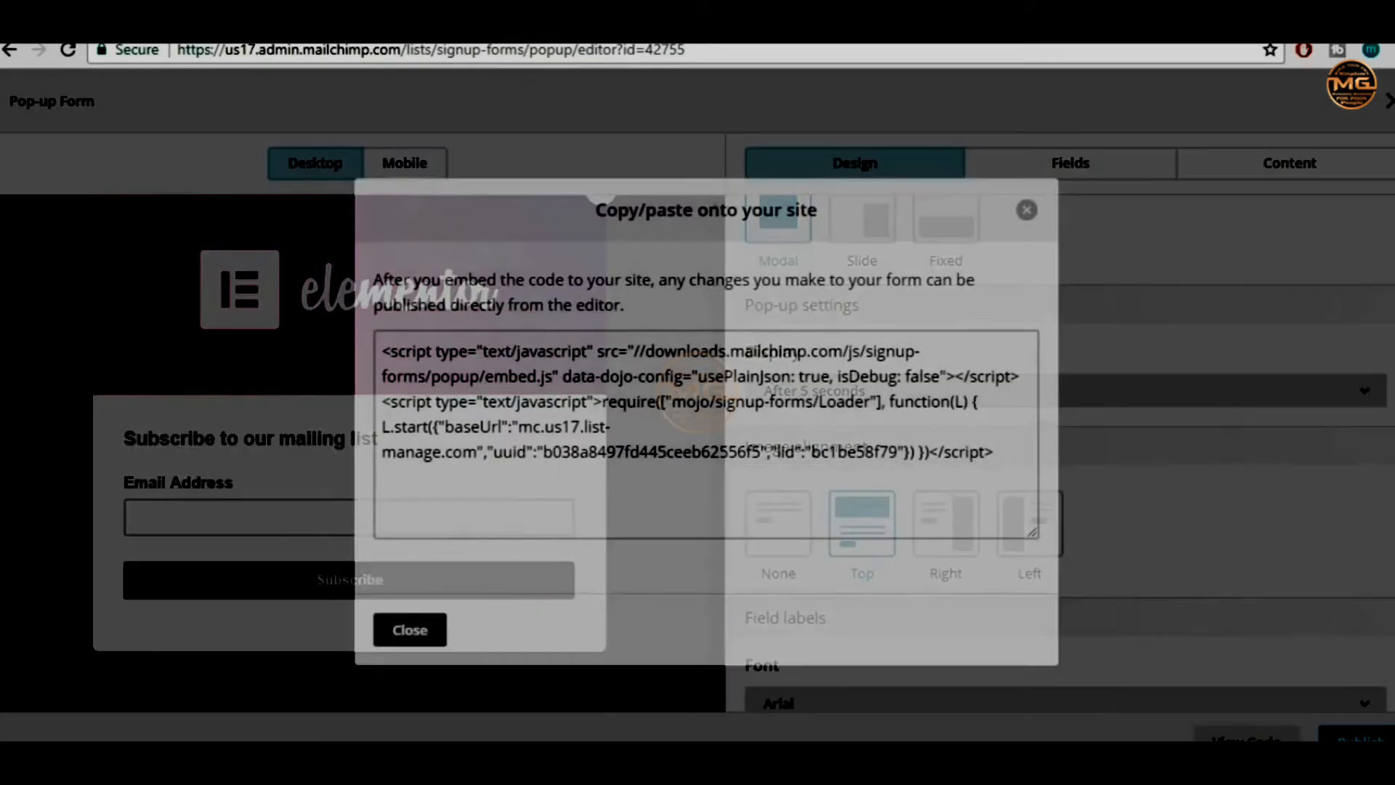
{"action": "left_click", "coordinate": [705, 444]}
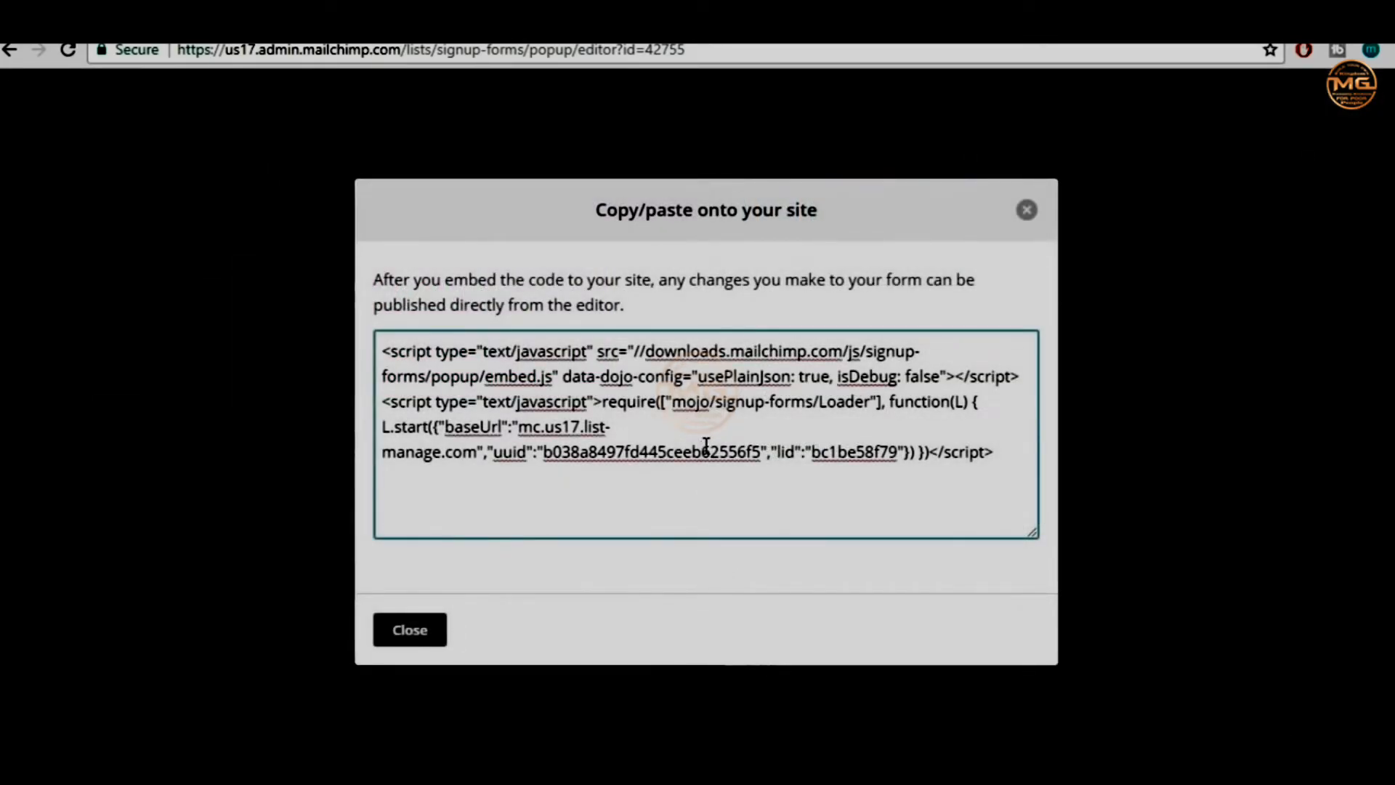
{"action": "key", "text": "ctrl+a"}
{"action": "key", "text": "ctrl+c"}
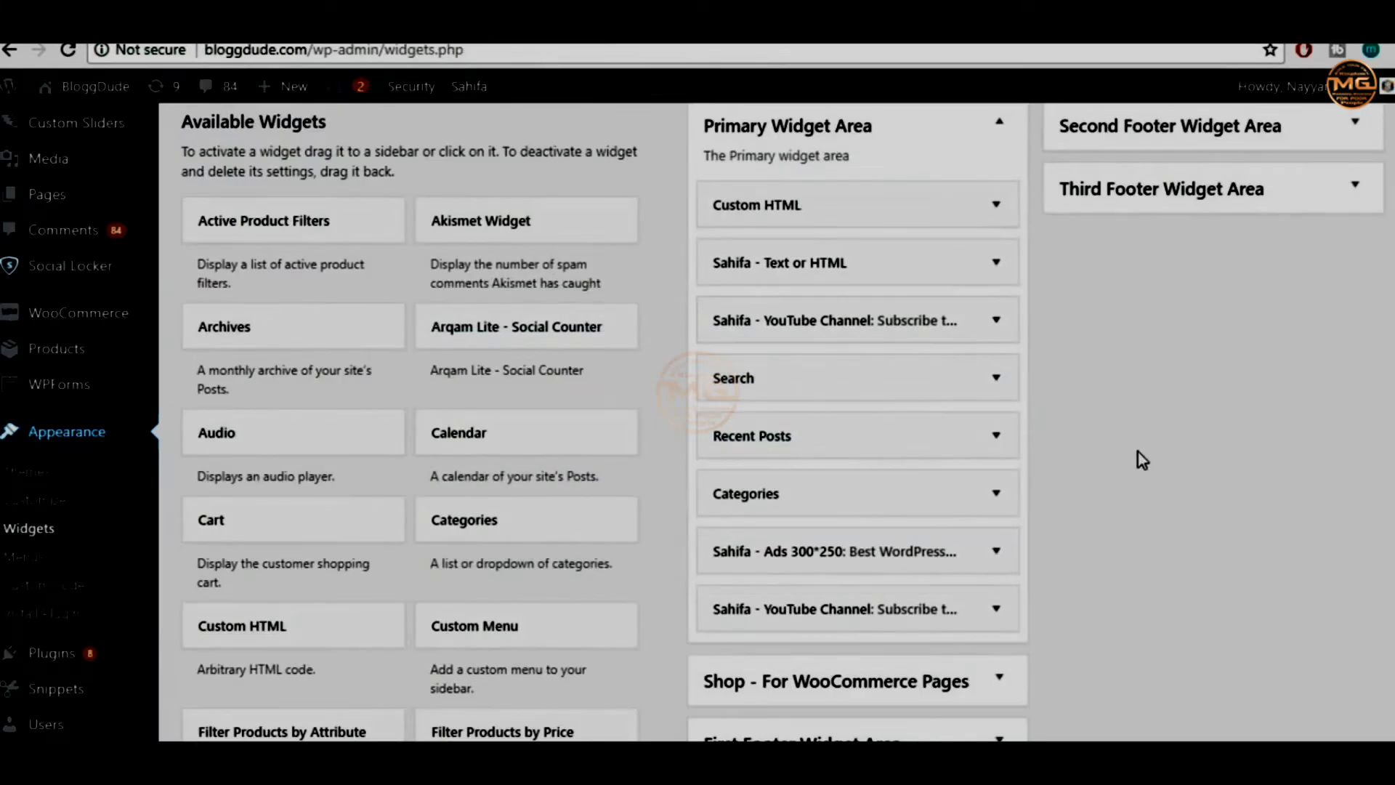
Replace the Custom HTML widget's old form code with the pop-up script and save it
{"action": "left_click", "coordinate": [996, 204]}
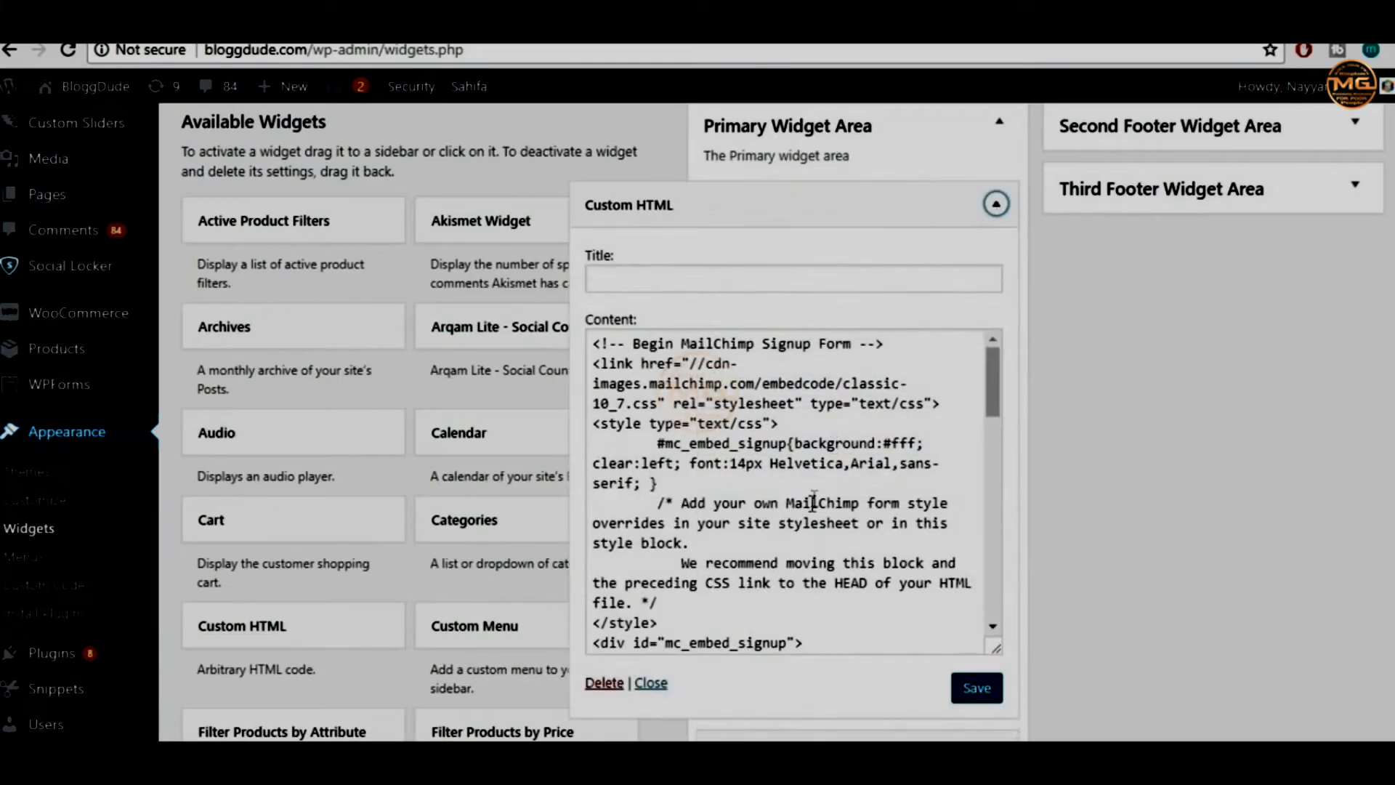
{"action": "key", "text": "ctrl+a"}
{"action": "key", "text": "Delete"}
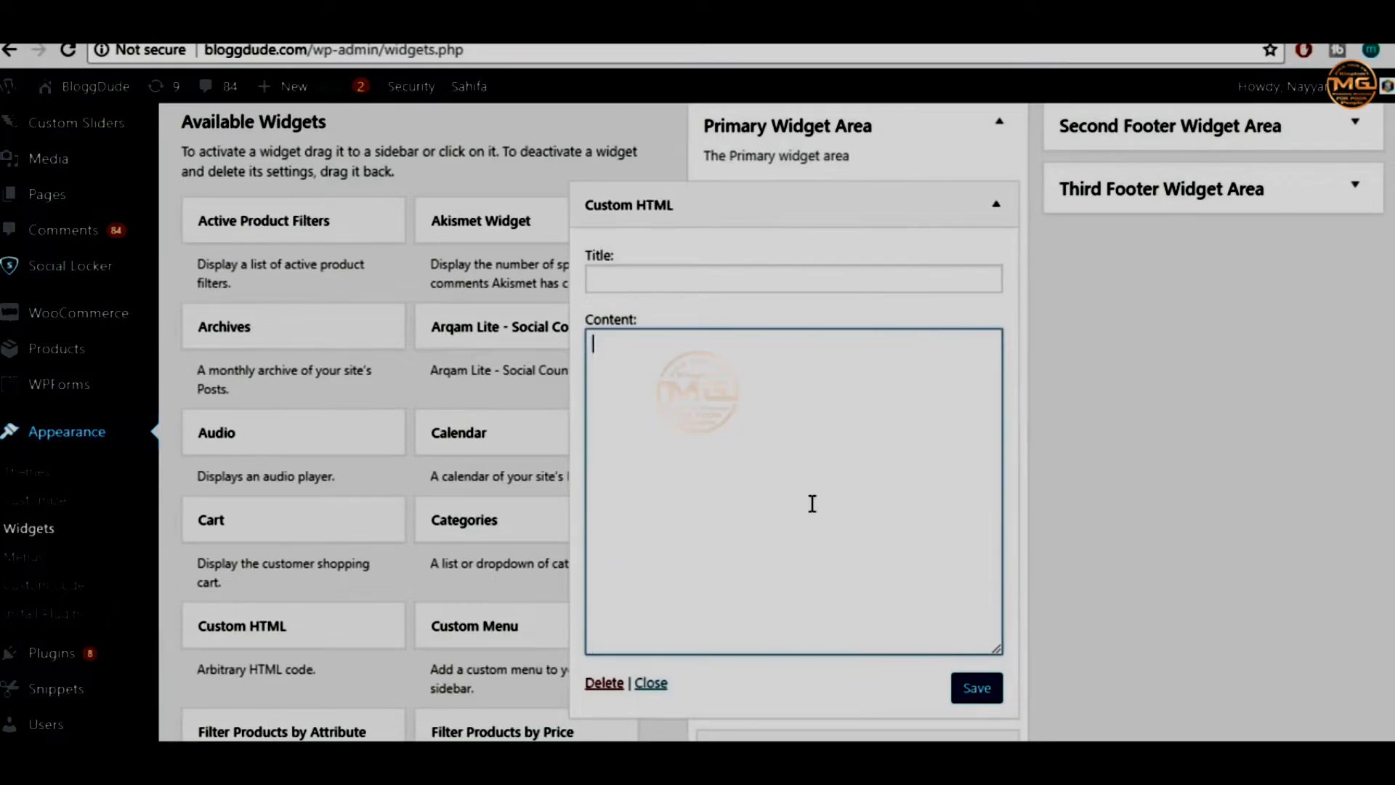
{"action": "key", "text": "ctrl+v"}
{"action": "left_click", "coordinate": [981, 687]}
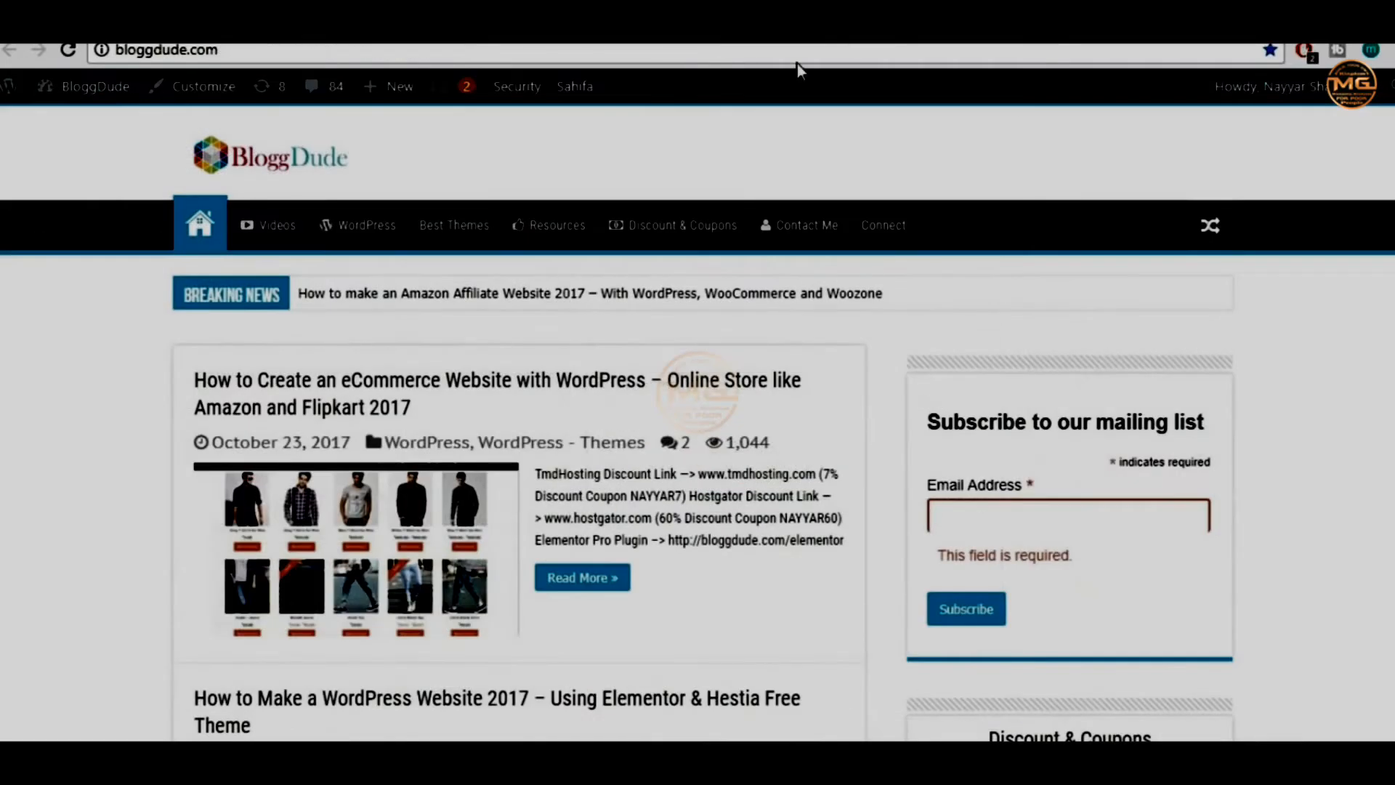
{"action": "left_click", "coordinate": [793, 50]}
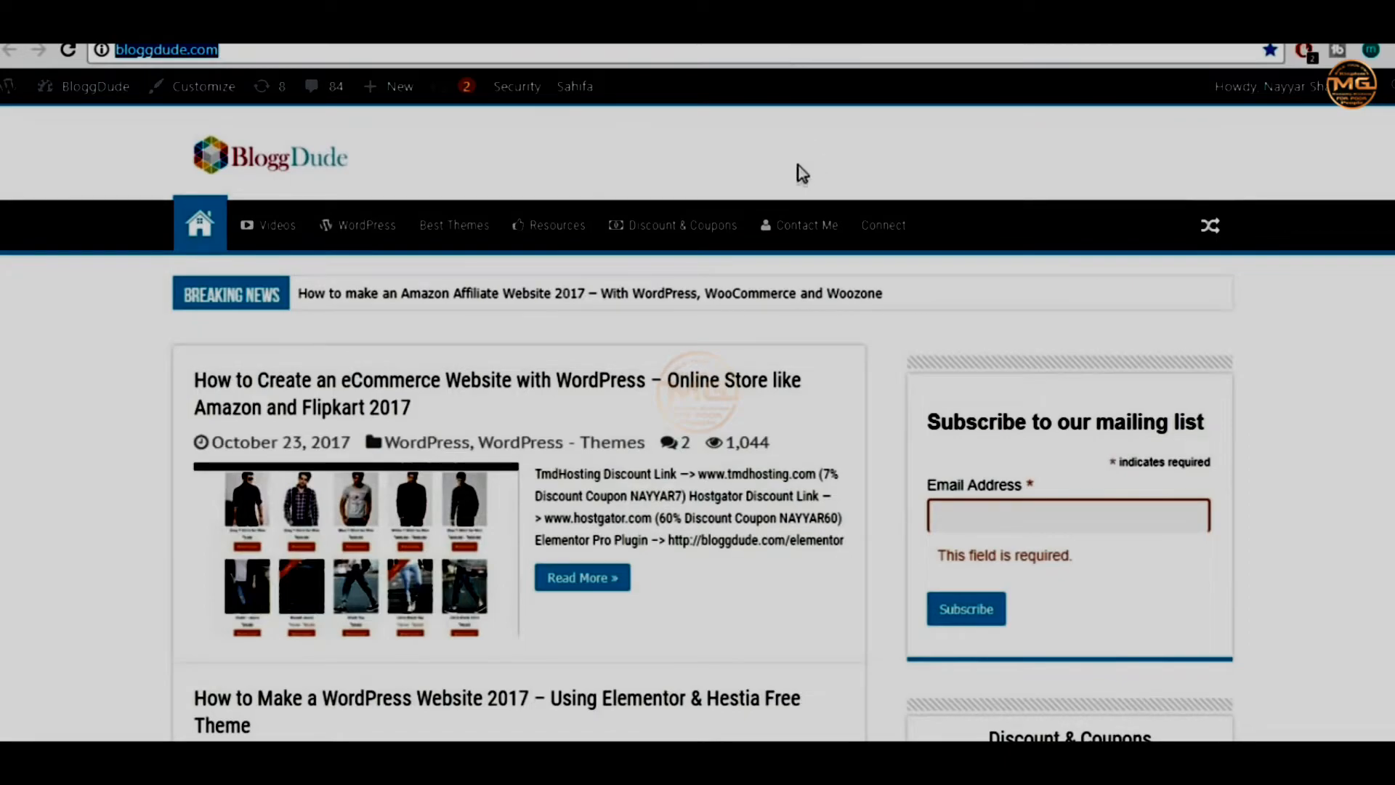
Open bloggdude.com in a new incognito window
{"action": "left_click", "coordinate": [1386, 49]}
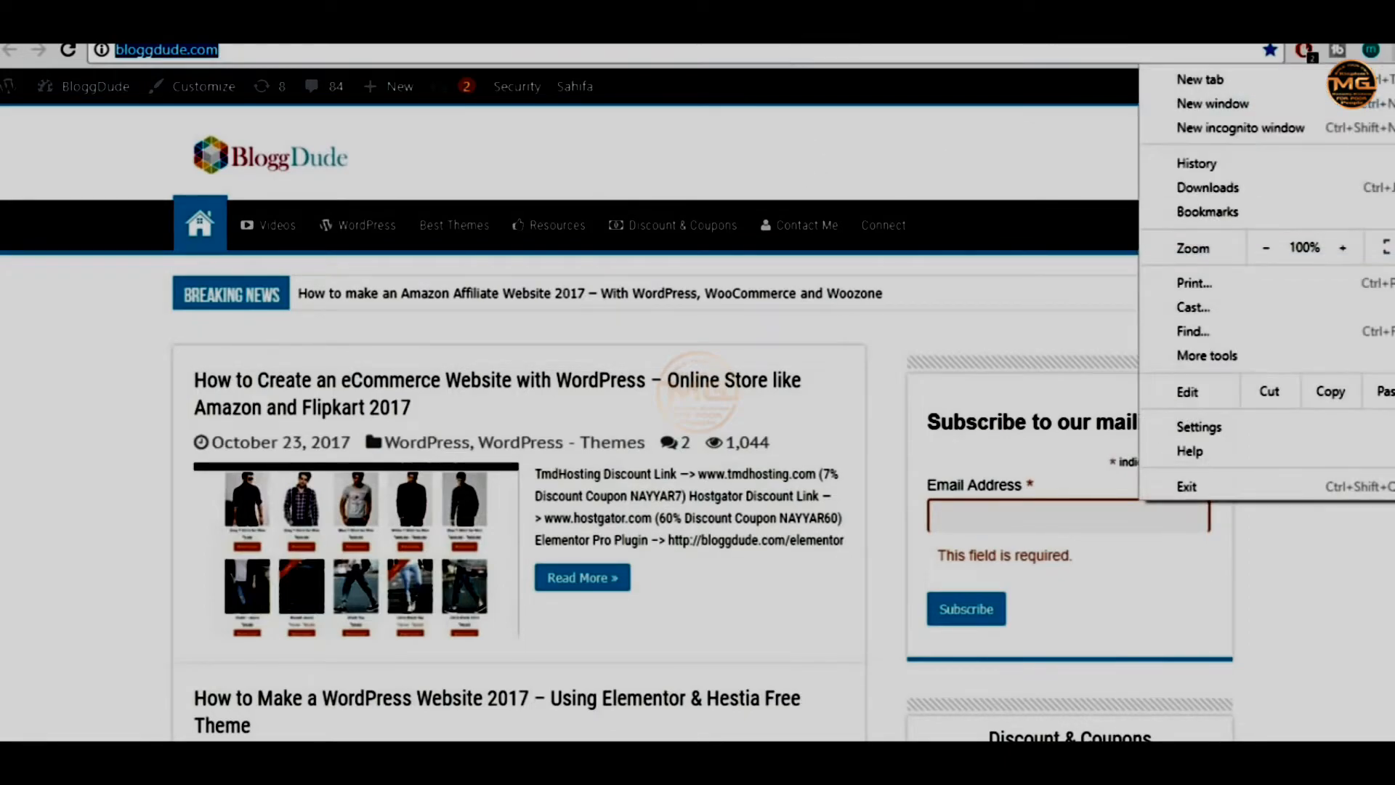
{"action": "left_click", "coordinate": [1320, 127]}
{"action": "type", "text": "bloggdude.com"}
{"action": "key", "text": "Return"}
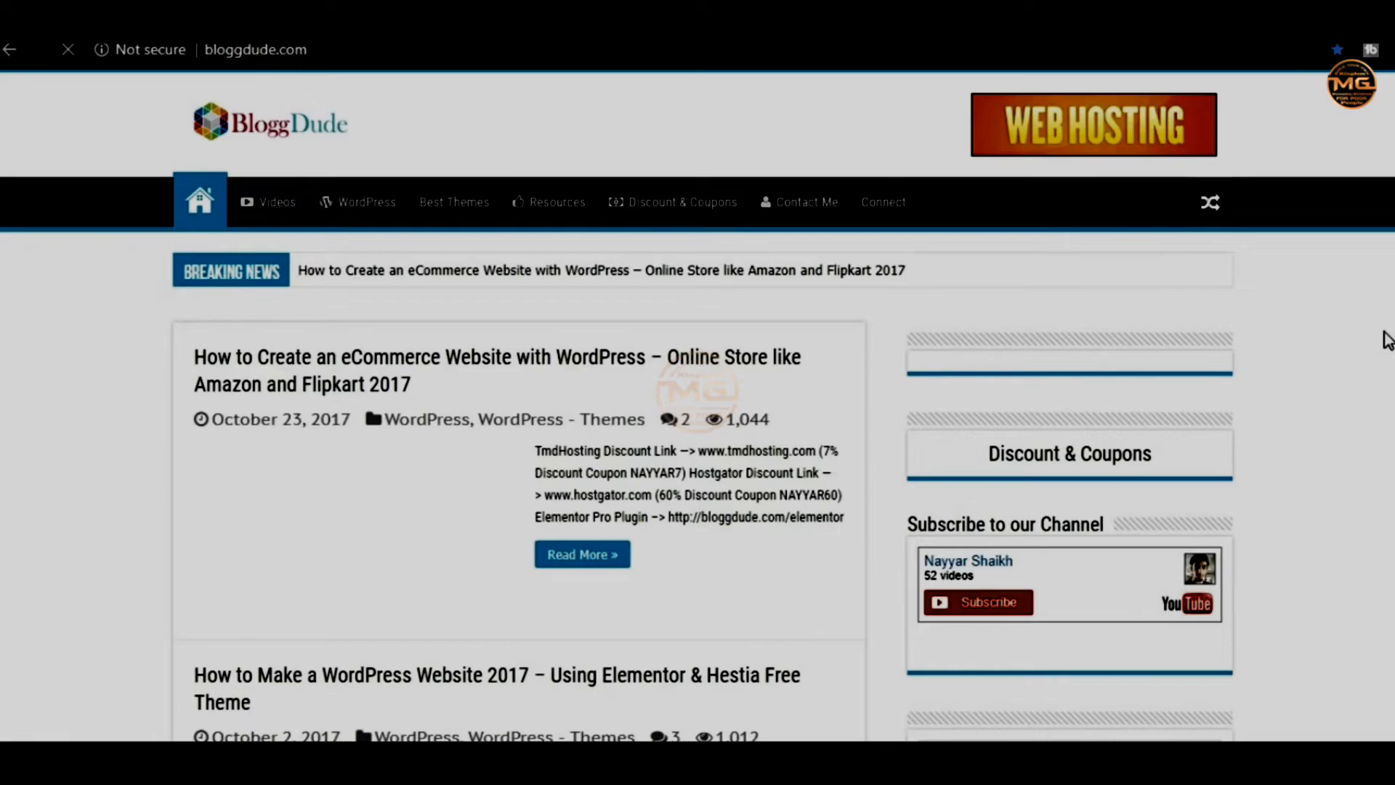
{"action": "scroll", "coordinate": [1387, 339], "scroll_direction": "down", "scroll_amount": 5}
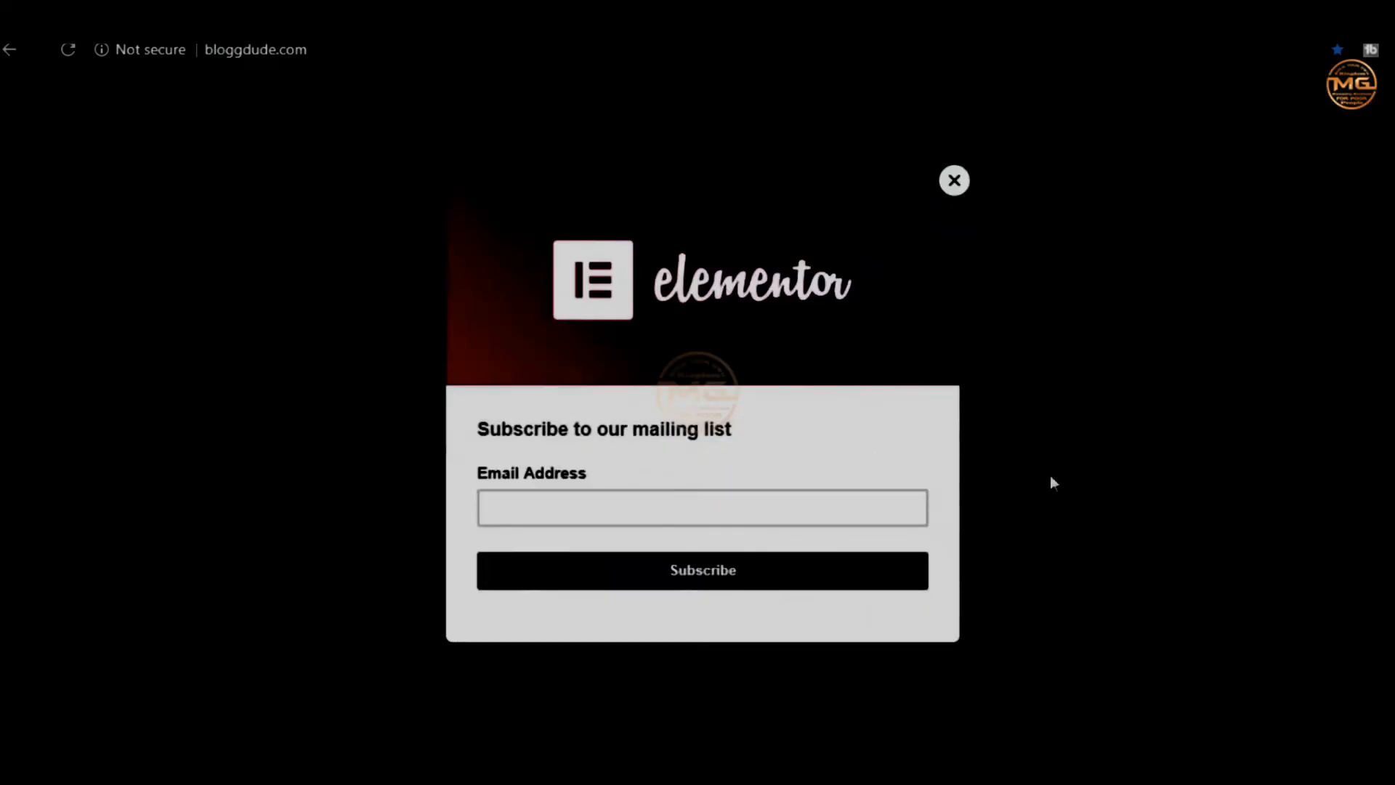
Dismiss the mailing-list signup popup with its X and scroll the homepage
{"action": "left_click", "coordinate": [954, 181]}
{"action": "scroll", "coordinate": [930, 398], "scroll_direction": "up", "scroll_amount": 5}
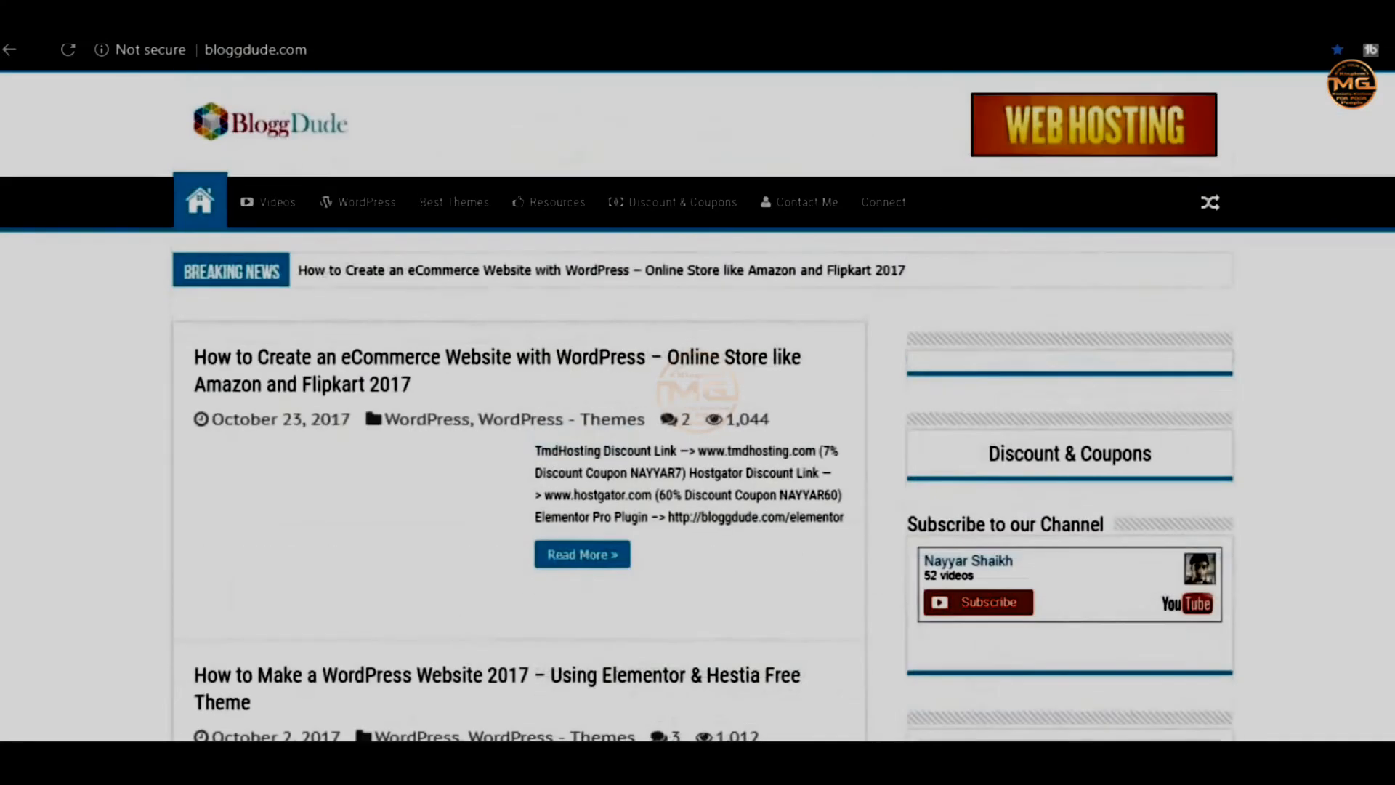
{"action": "scroll", "coordinate": [455, 486], "scroll_direction": "down", "scroll_amount": 4}
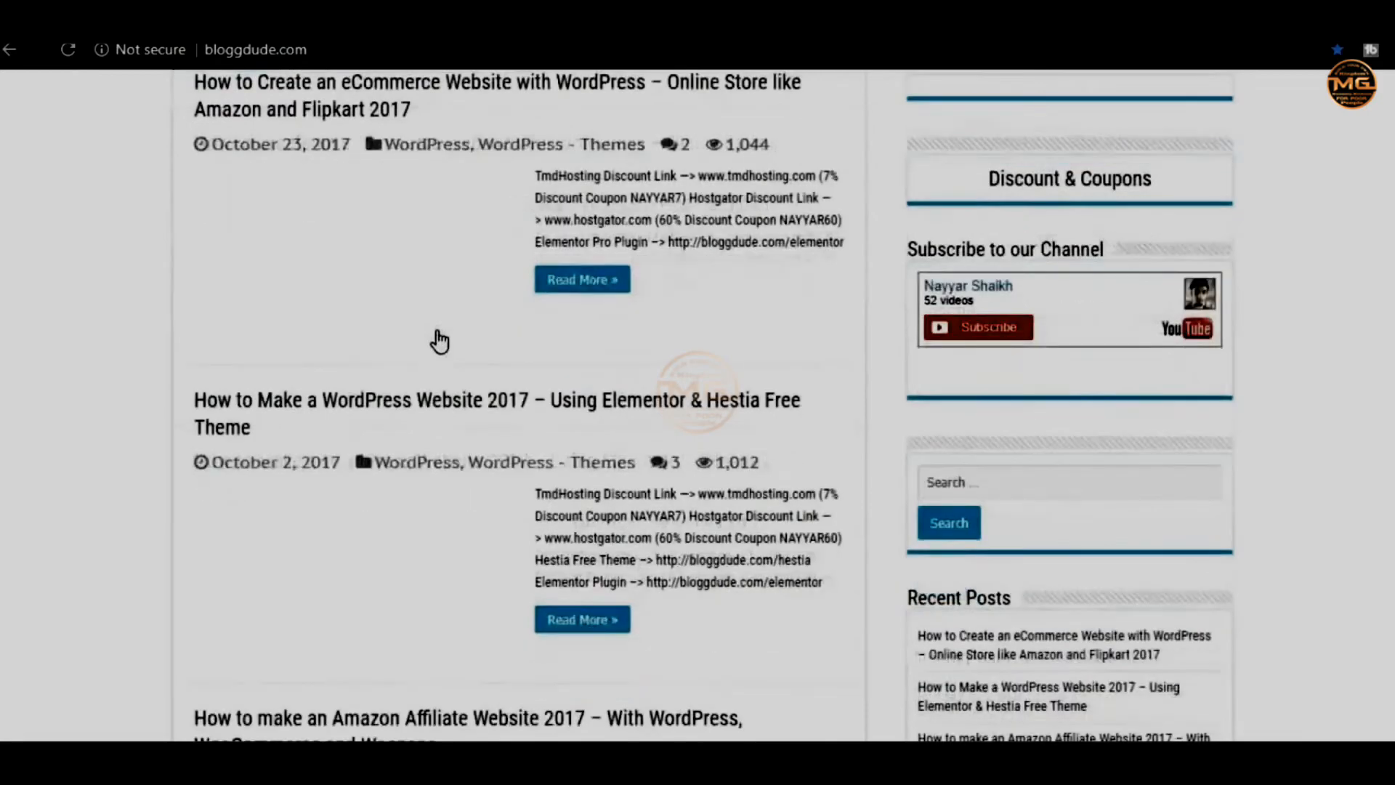
{"action": "scroll", "coordinate": [431, 327], "scroll_direction": "up", "scroll_amount": 1}
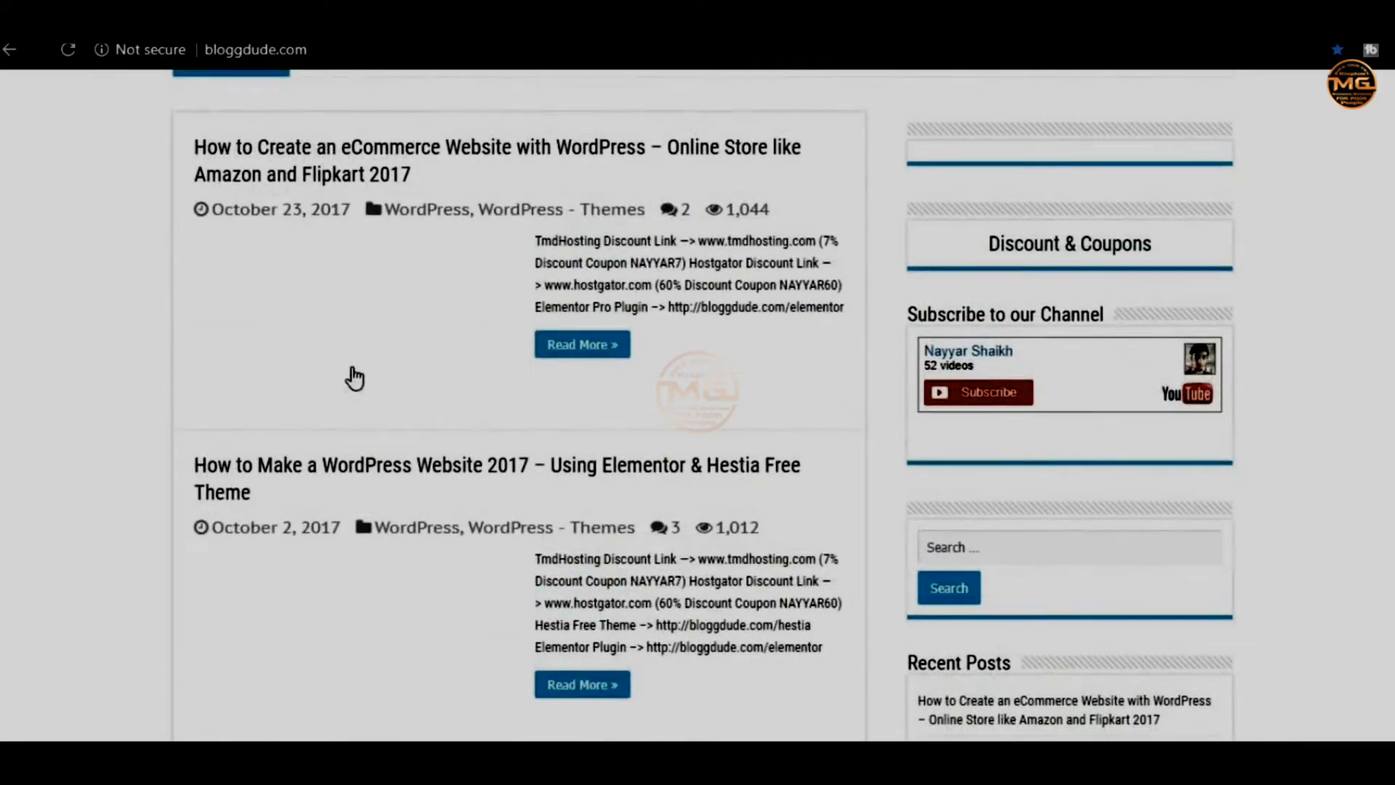
{"action": "scroll", "coordinate": [442, 336], "scroll_direction": "down", "scroll_amount": 3}
{"action": "scroll", "coordinate": [443, 336], "scroll_direction": "down", "scroll_amount": 10}
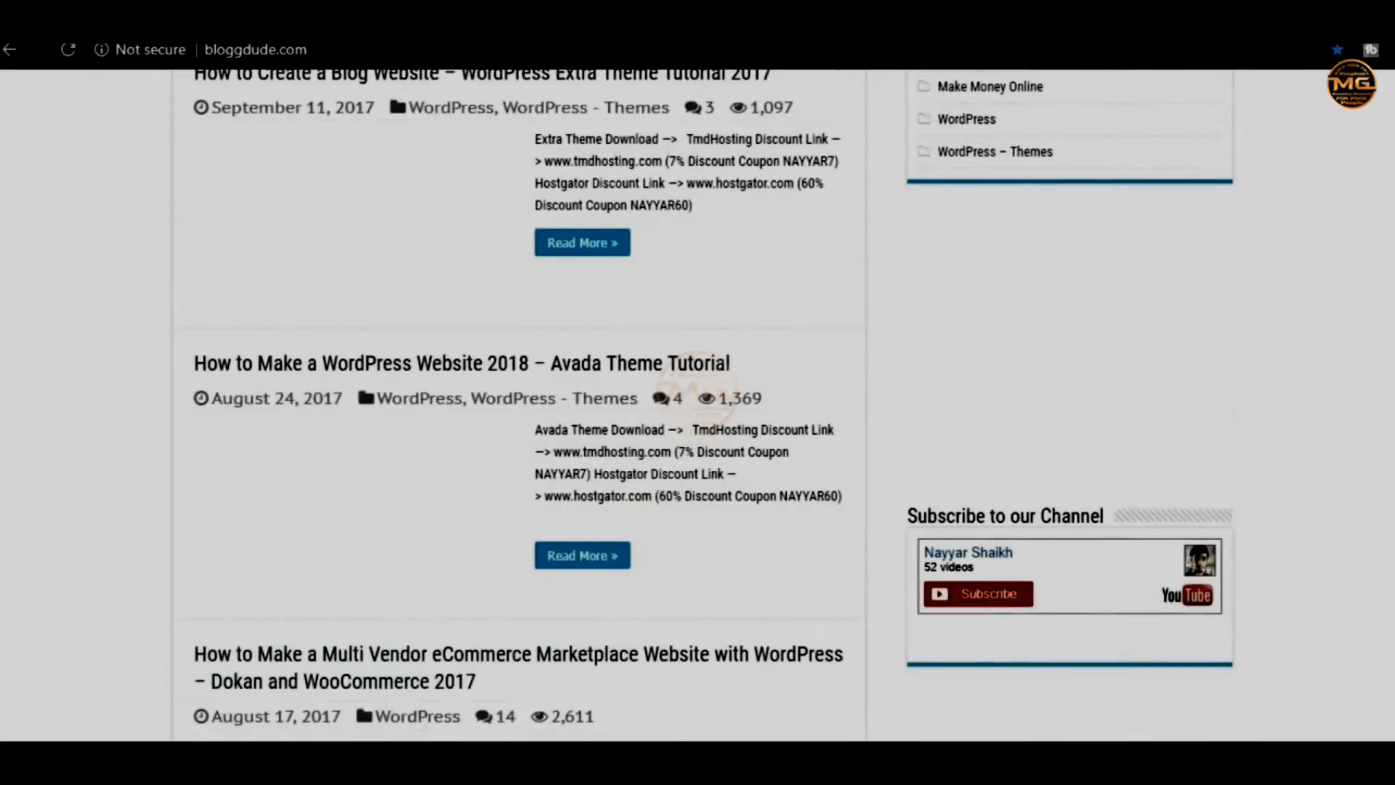
Glance at the logged-in window, then scroll through posts in the private window
{"action": "left_click", "coordinate": [234, 736]}
{"action": "scroll", "coordinate": [416, 550], "scroll_direction": "down", "scroll_amount": 8}
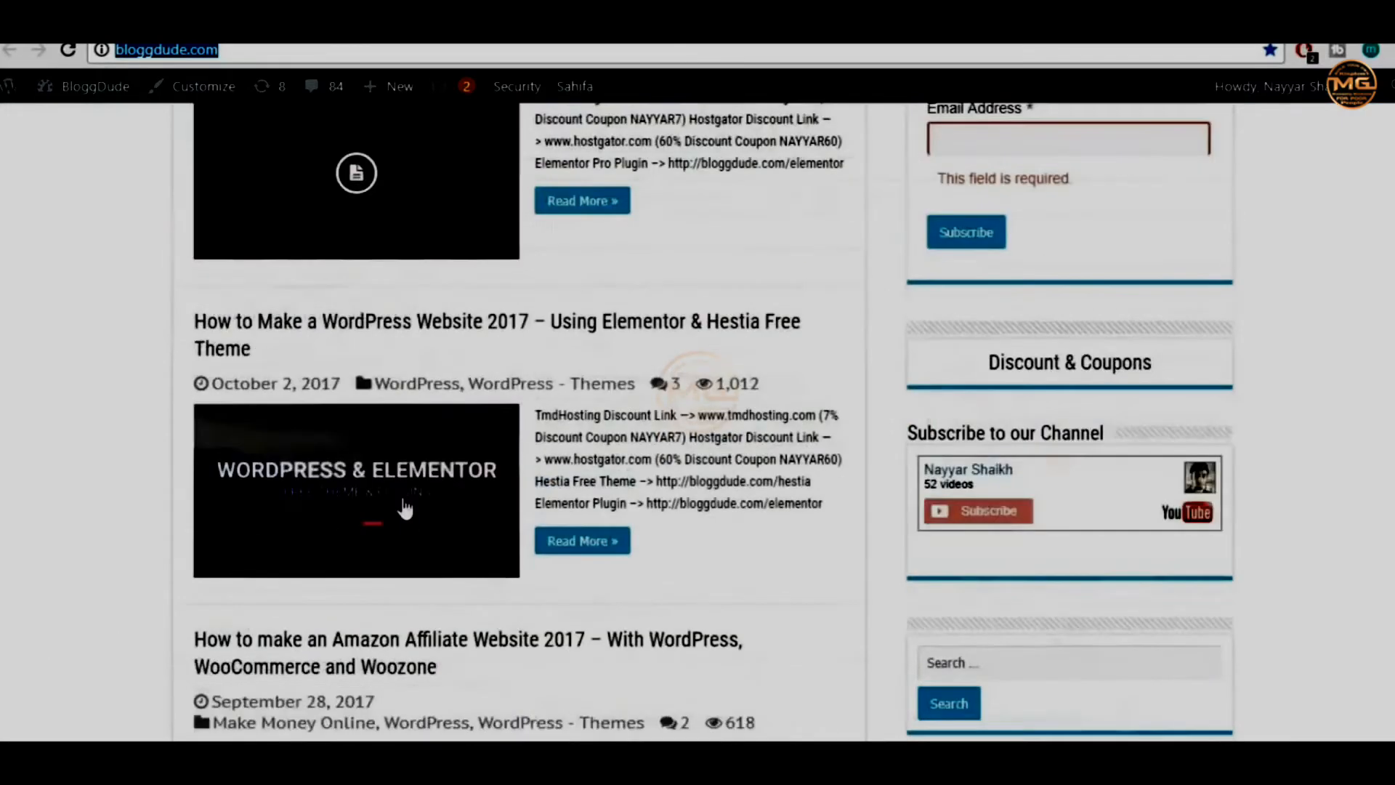
{"action": "left_click", "coordinate": [361, 733]}
{"action": "scroll", "coordinate": [625, 451], "scroll_direction": "down", "scroll_amount": 12}
{"action": "scroll", "coordinate": [633, 449], "scroll_direction": "down", "scroll_amount": 9}
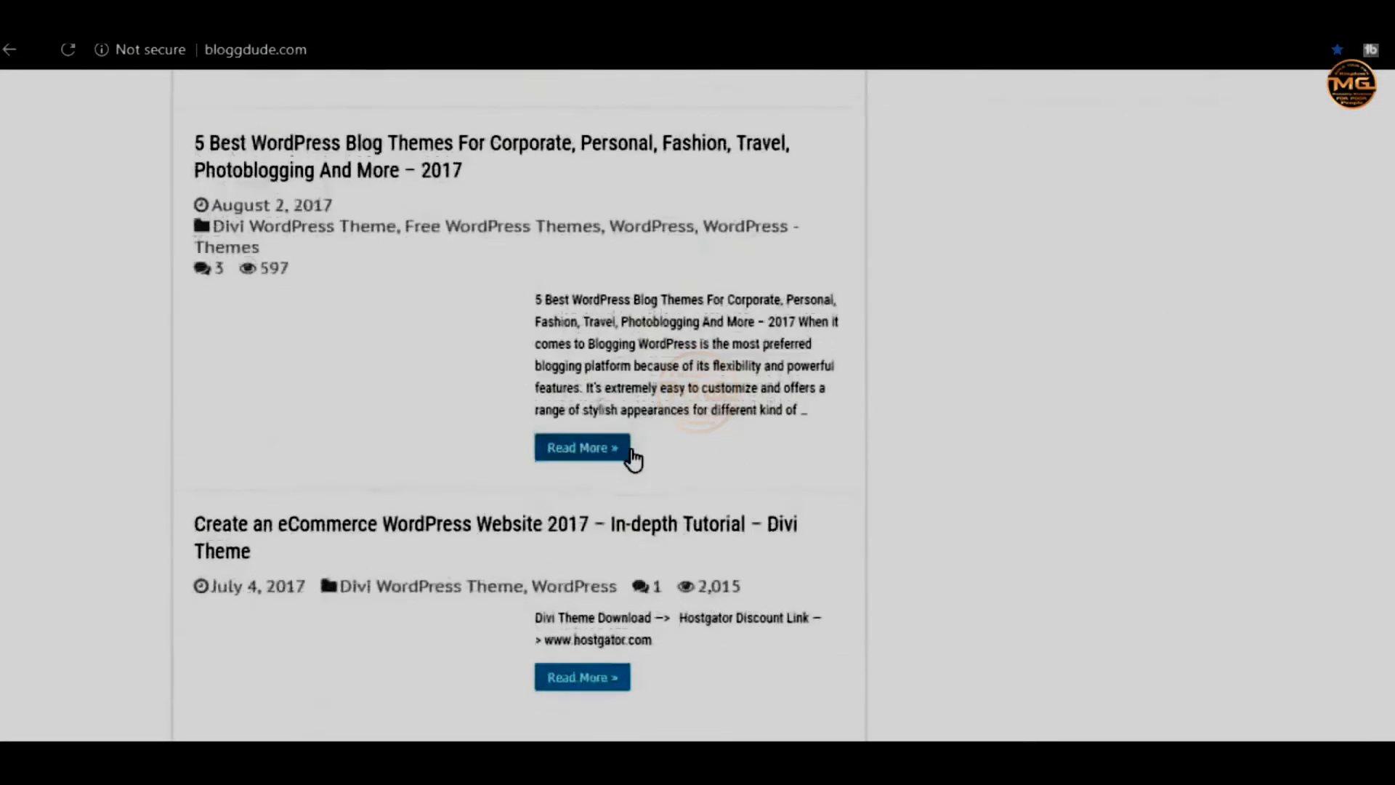
{"action": "scroll", "coordinate": [632, 458], "scroll_direction": "up", "scroll_amount": 4}
{"action": "scroll", "coordinate": [1390, 299], "scroll_direction": "up", "scroll_amount": 5}
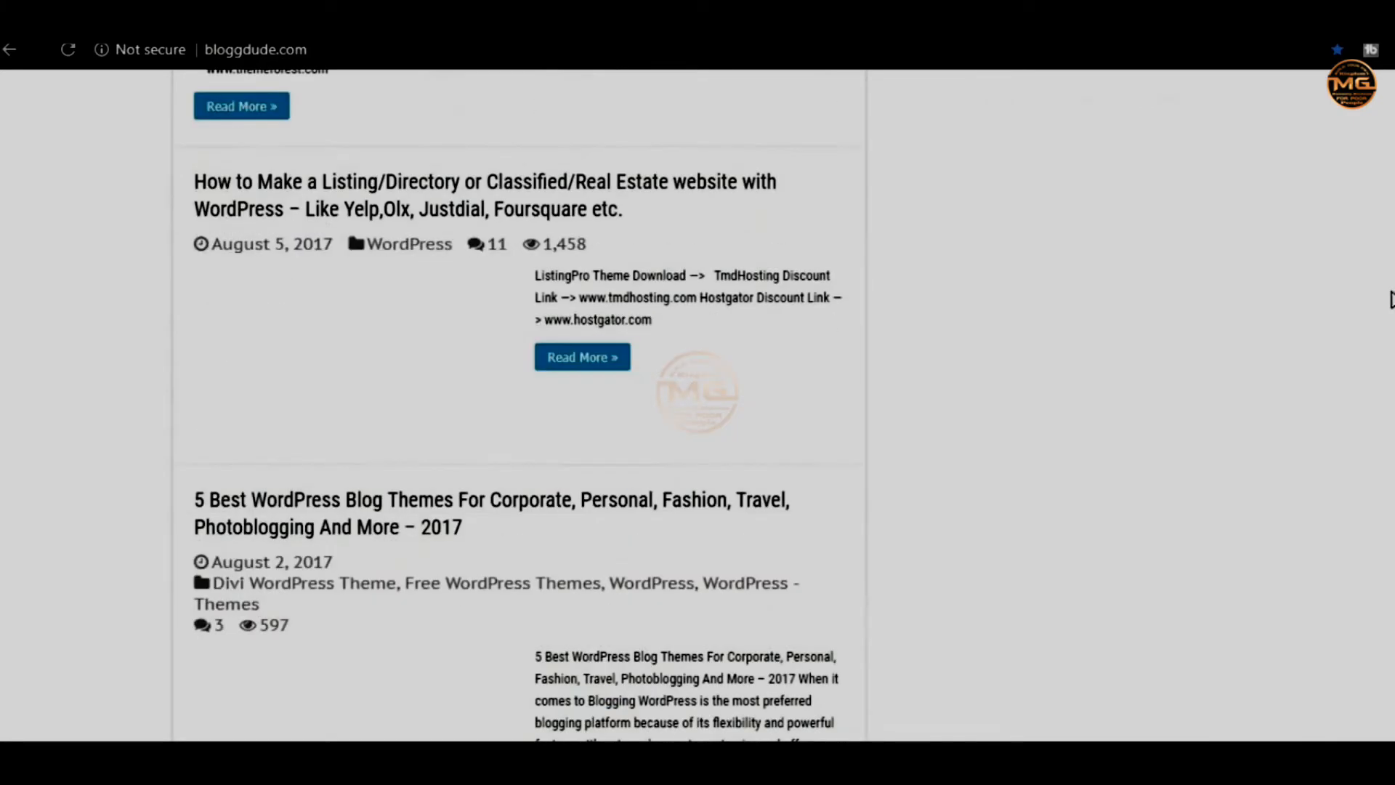
{"action": "scroll", "coordinate": [1371, 407], "scroll_direction": "up", "scroll_amount": 15}
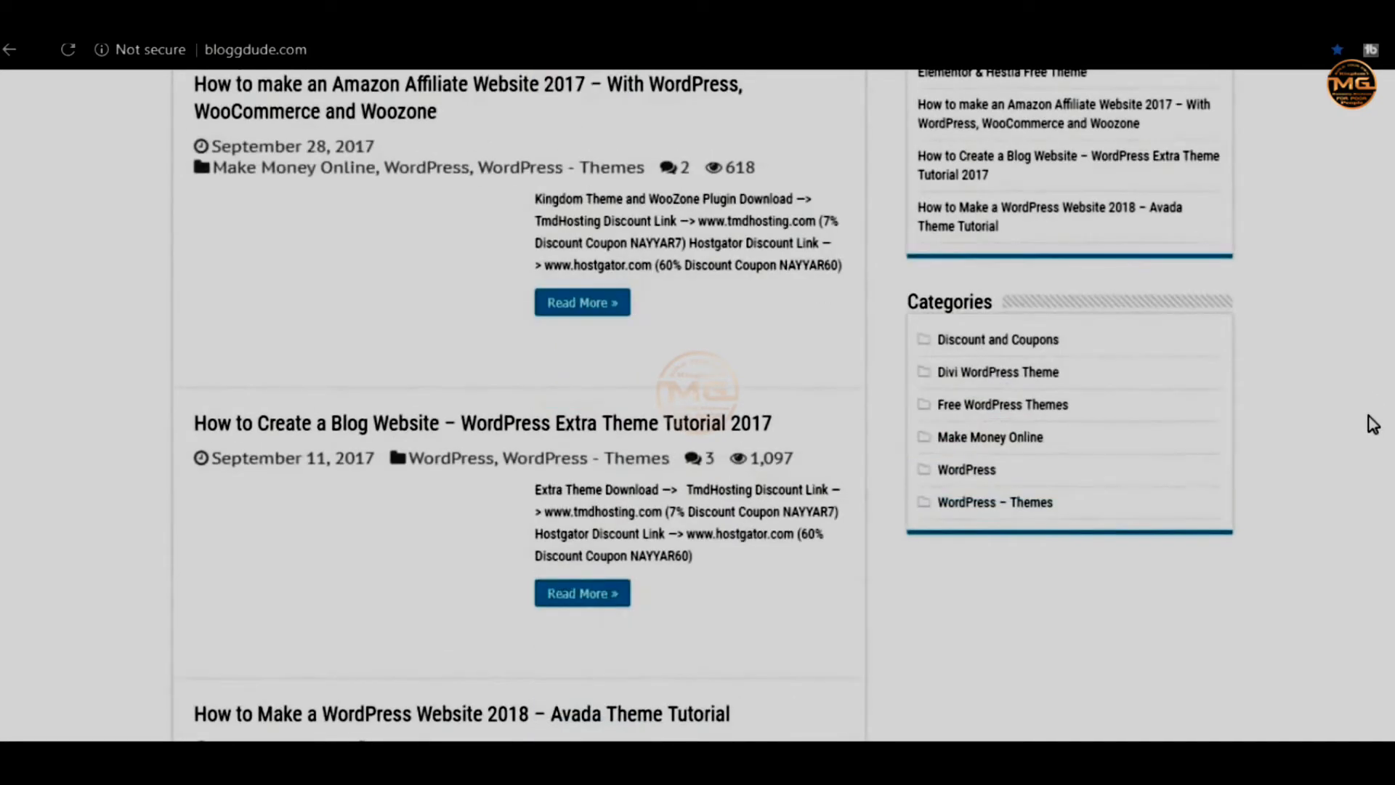
{"action": "scroll", "coordinate": [1372, 423], "scroll_direction": "down", "scroll_amount": 3}
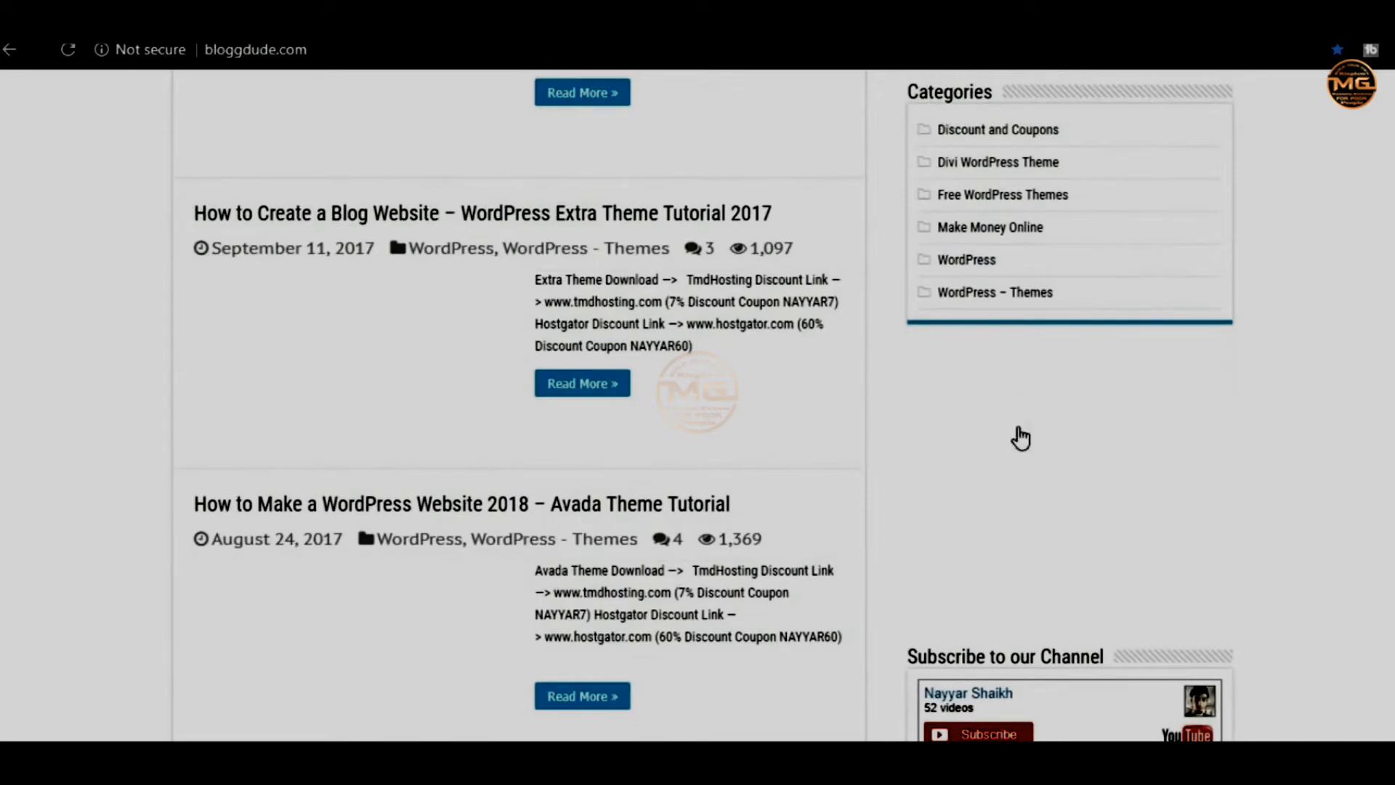
{"action": "scroll", "coordinate": [1085, 550], "scroll_direction": "up", "scroll_amount": 15}
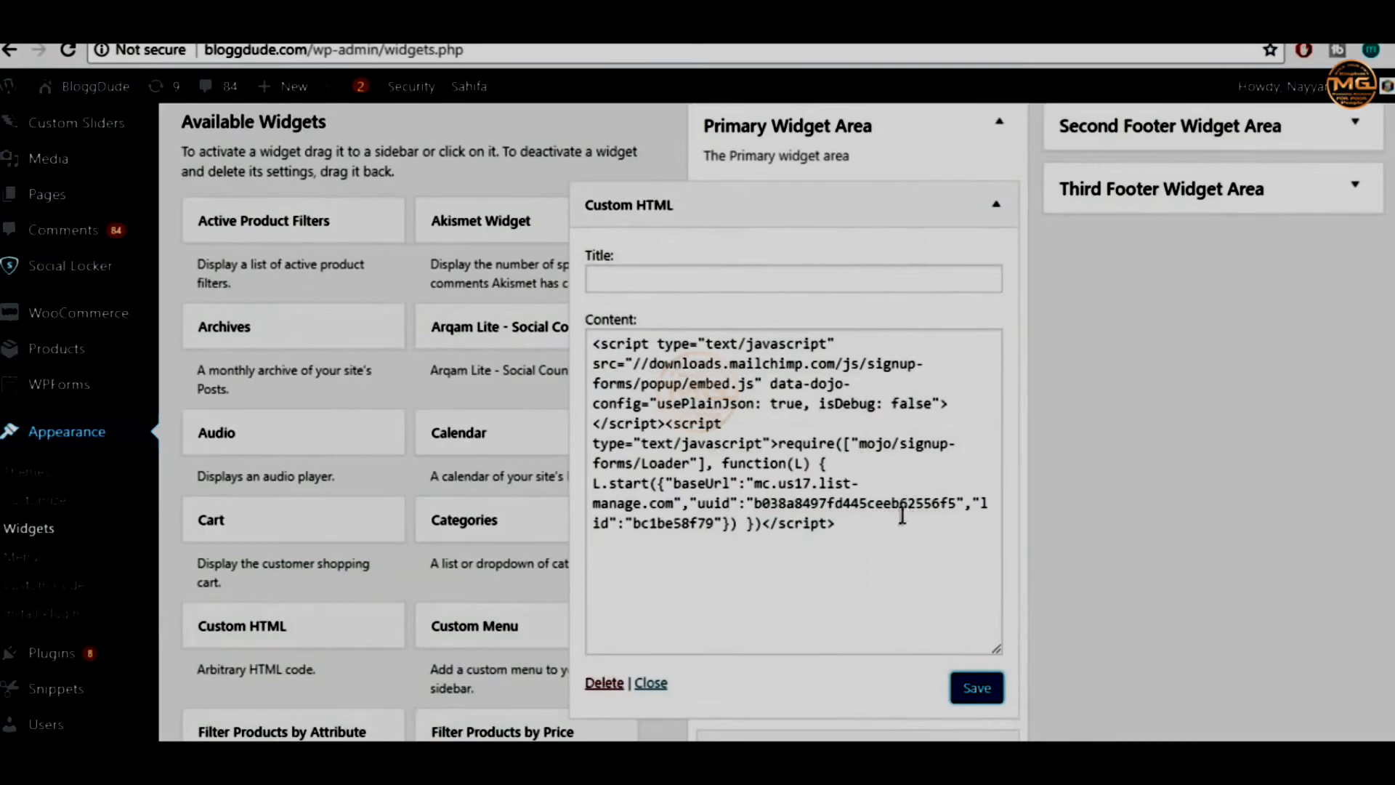
Delete all the pop-up script from the Custom HTML widget, save it empty and collapse it
{"action": "left_click_drag", "start_coordinate": [835, 523], "coordinate": [546, 299]}
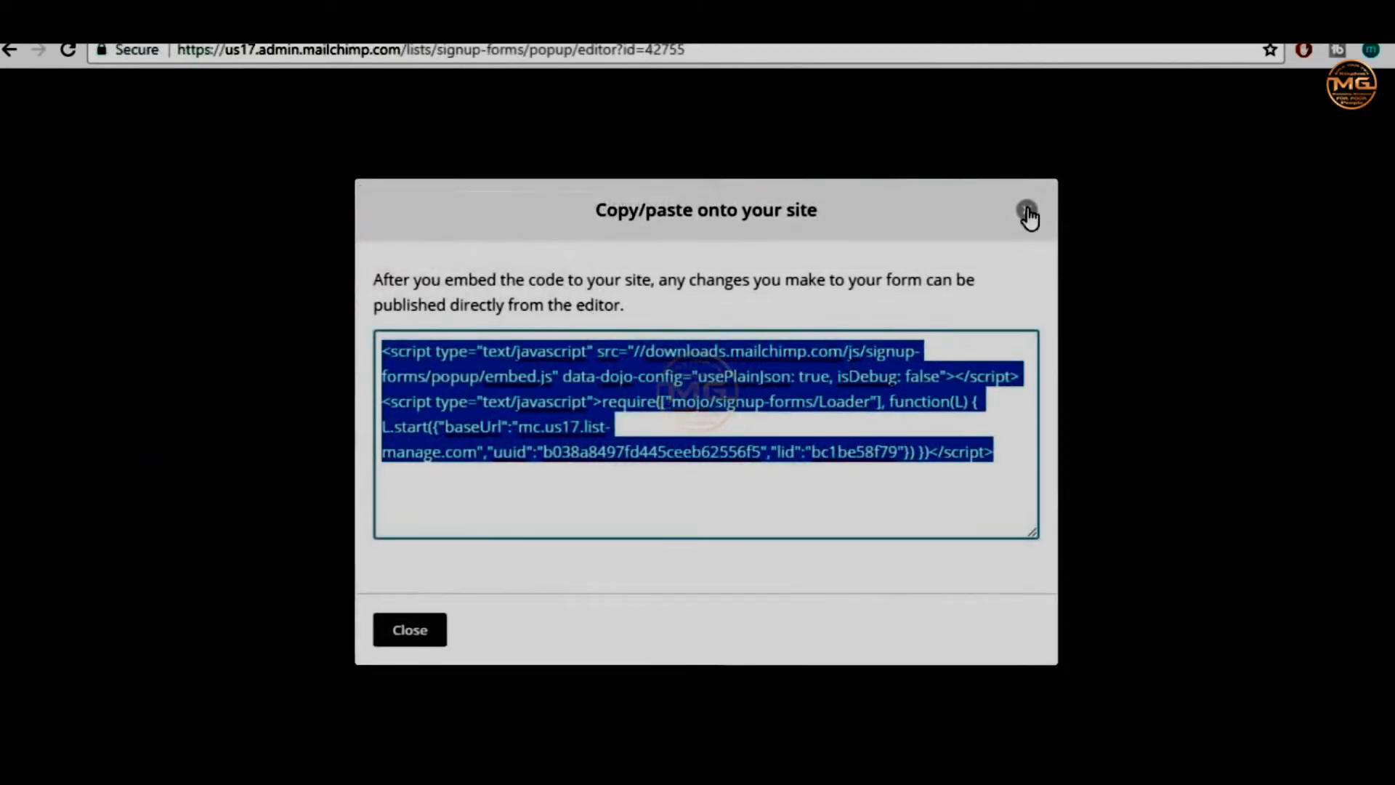
{"action": "left_click", "coordinate": [1024, 209]}
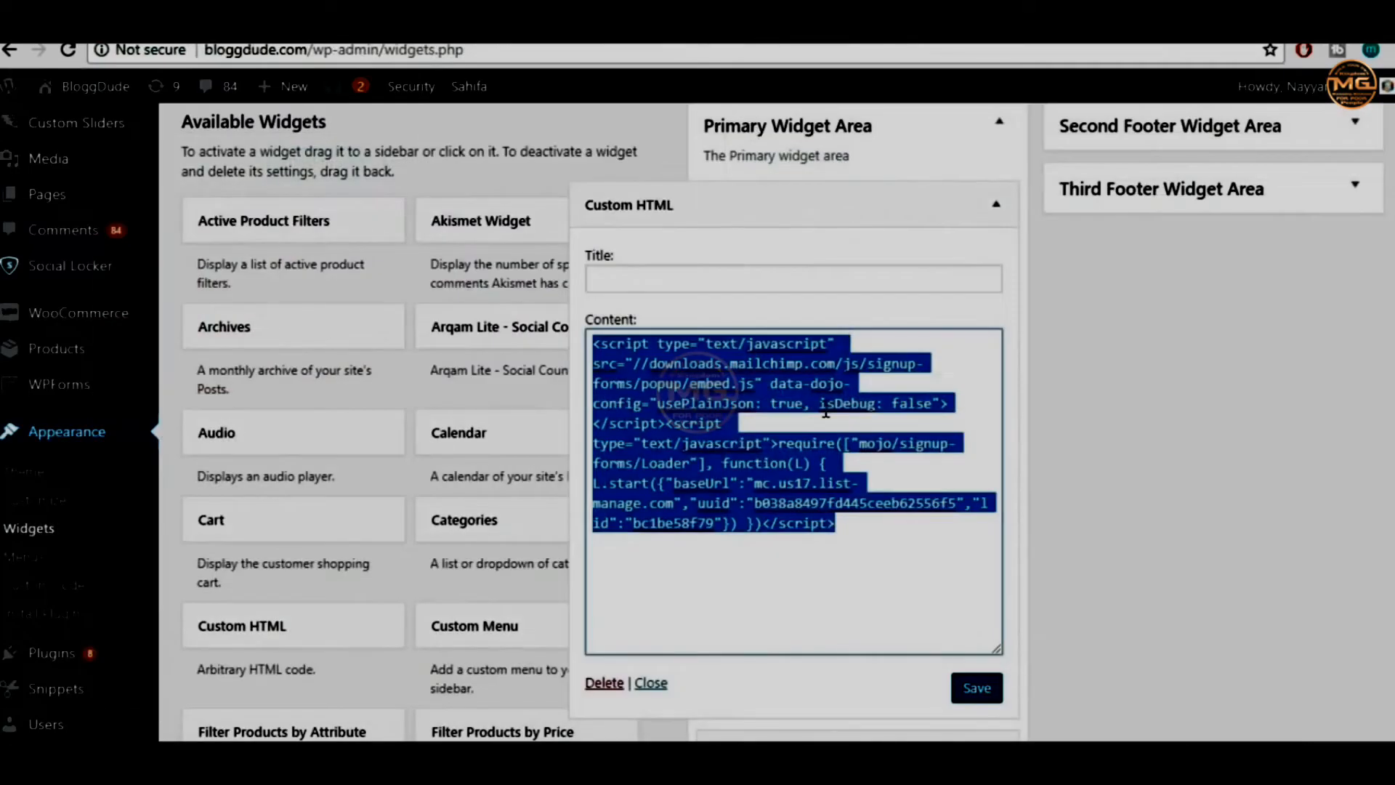
{"action": "key", "text": "BackSpace"}
{"action": "left_click", "coordinate": [991, 696]}
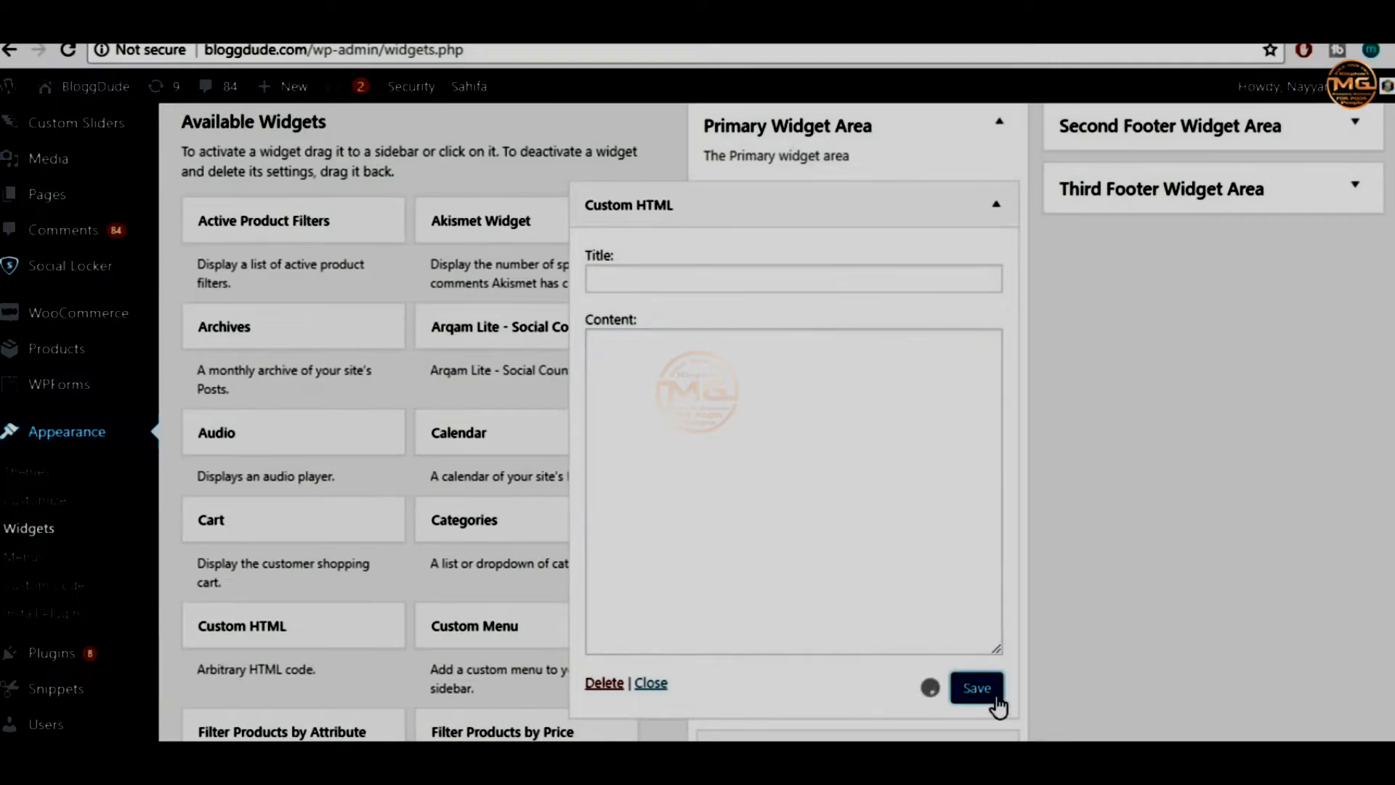
{"action": "left_click", "coordinate": [996, 204]}
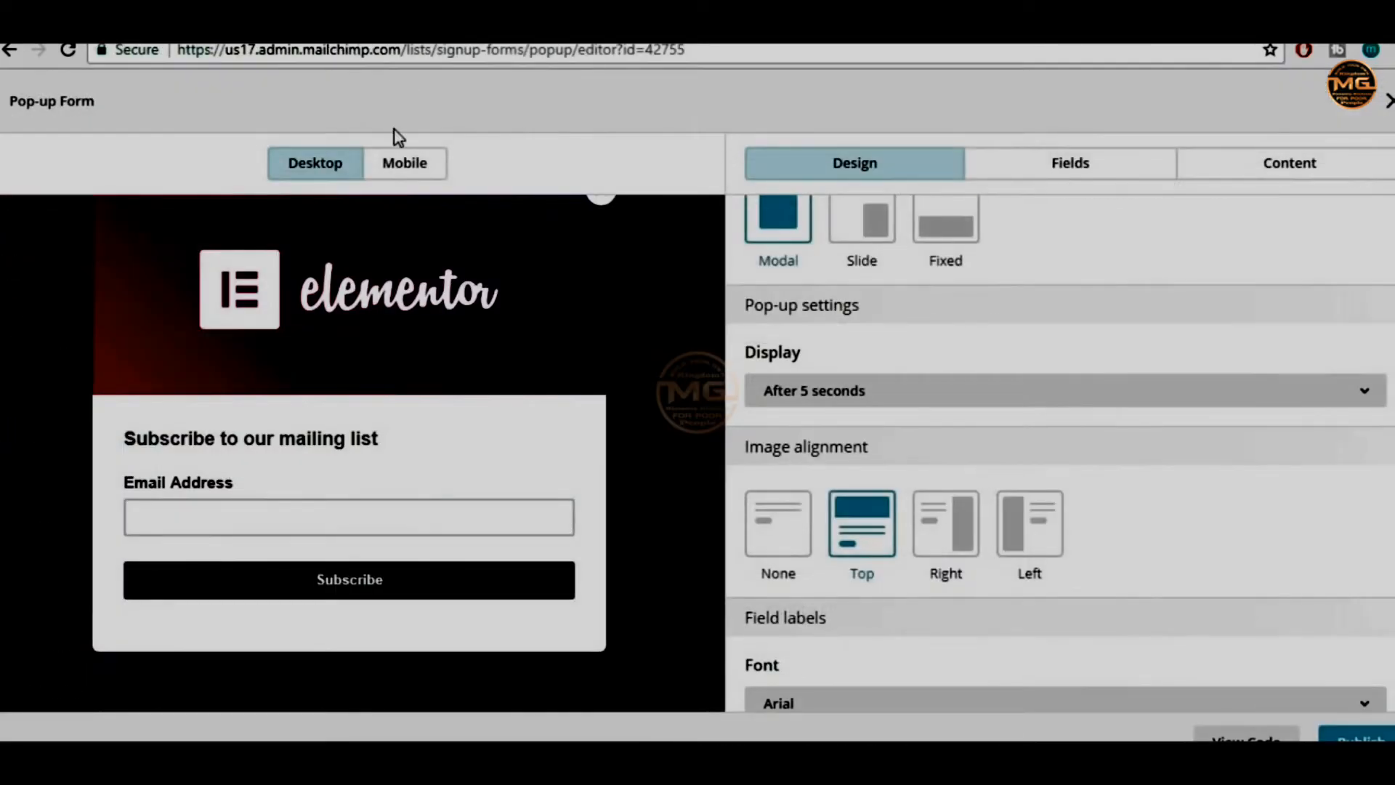
Close the pop-up form editor and go to MailChimp's Campaigns page
{"action": "scroll", "coordinate": [897, 284], "scroll_direction": "up", "scroll_amount": 2}
{"action": "left_click", "coordinate": [1389, 101]}
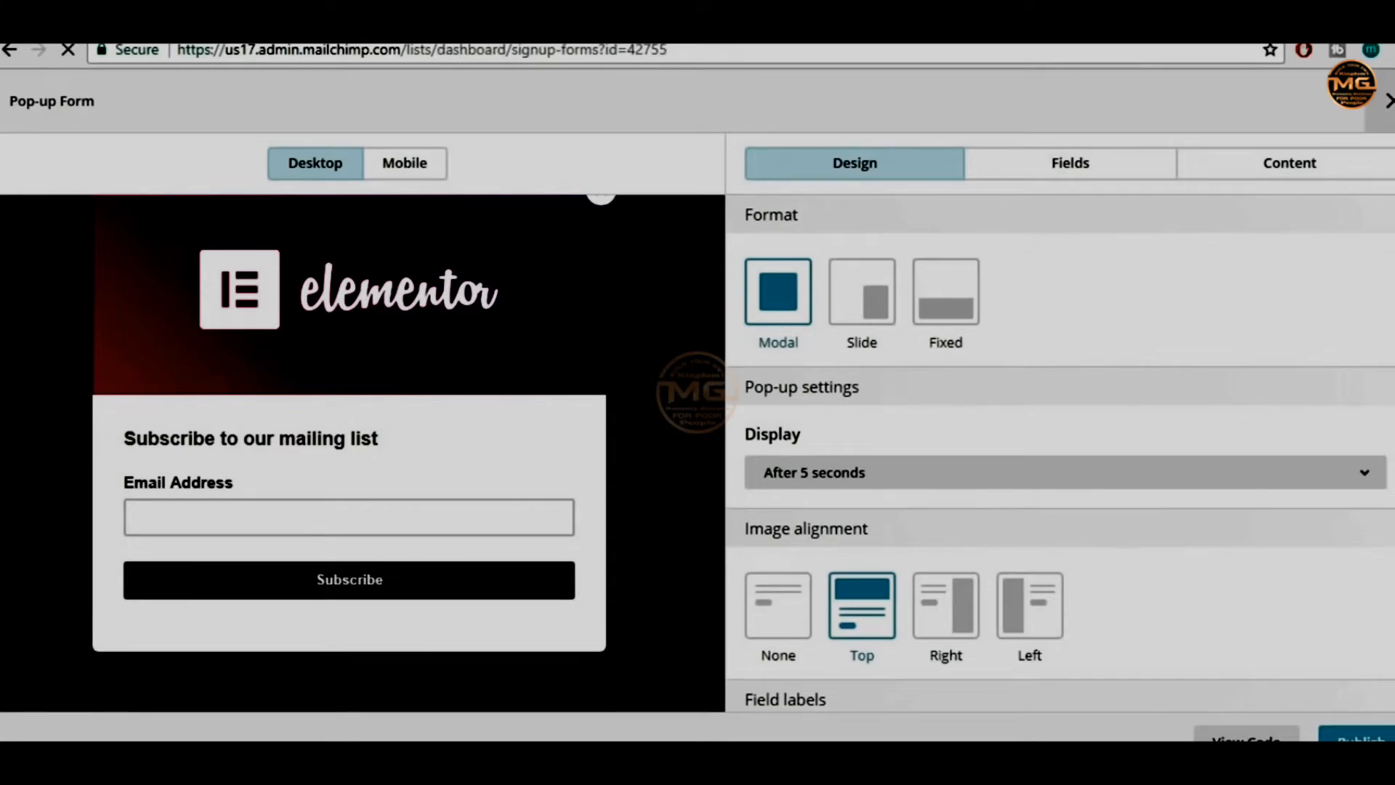
{"action": "scroll", "coordinate": [899, 473], "scroll_direction": "down", "scroll_amount": 5}
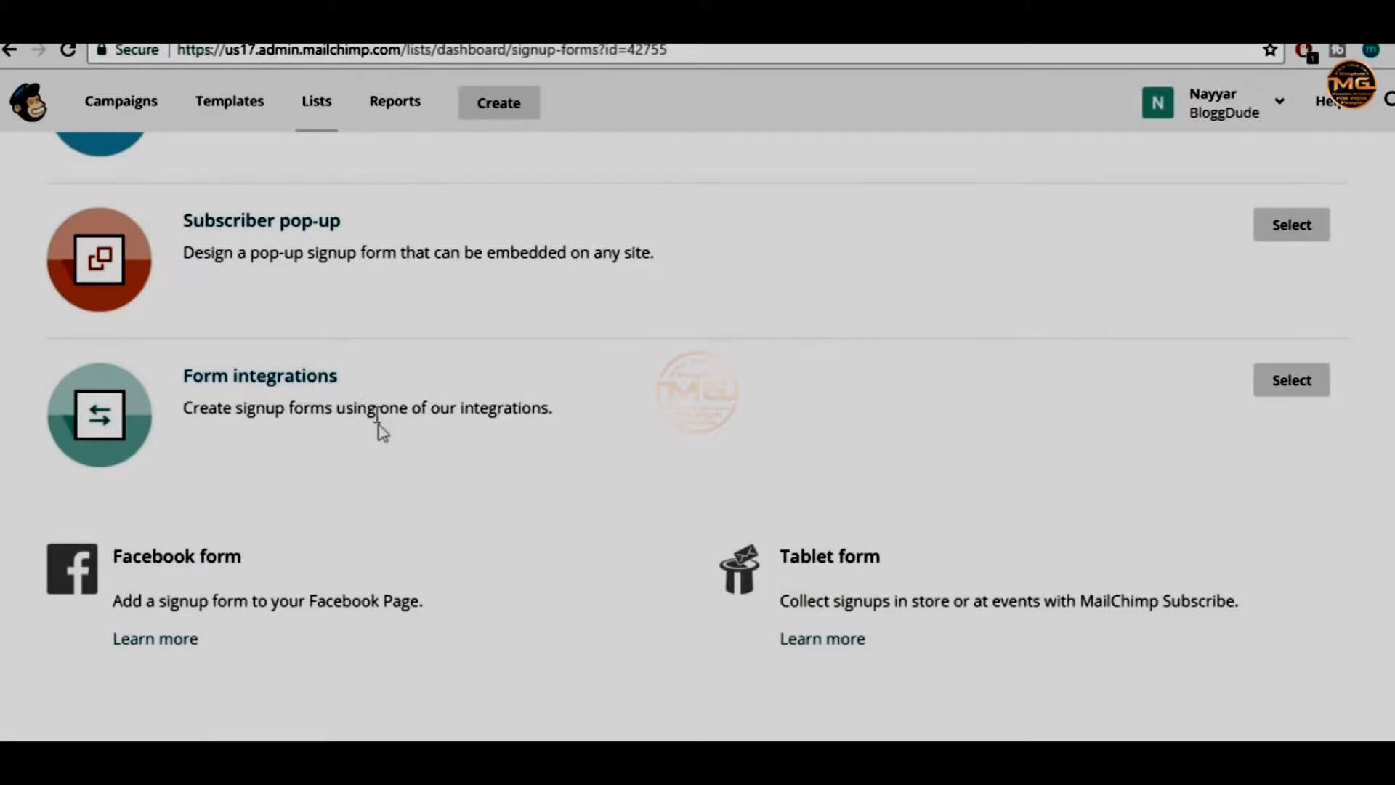
{"action": "scroll", "coordinate": [462, 546], "scroll_direction": "up", "scroll_amount": 5}
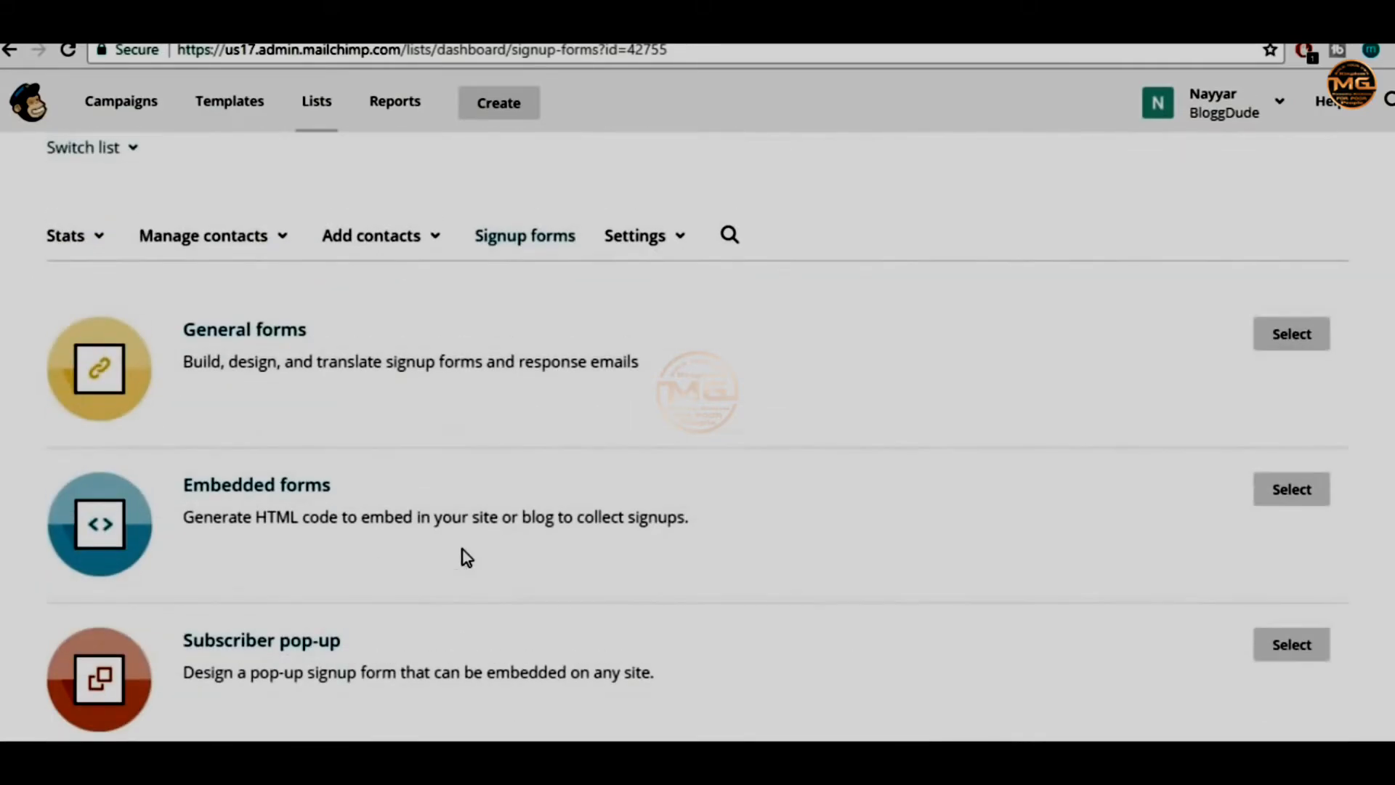
{"action": "scroll", "coordinate": [463, 551], "scroll_direction": "up", "scroll_amount": 2}
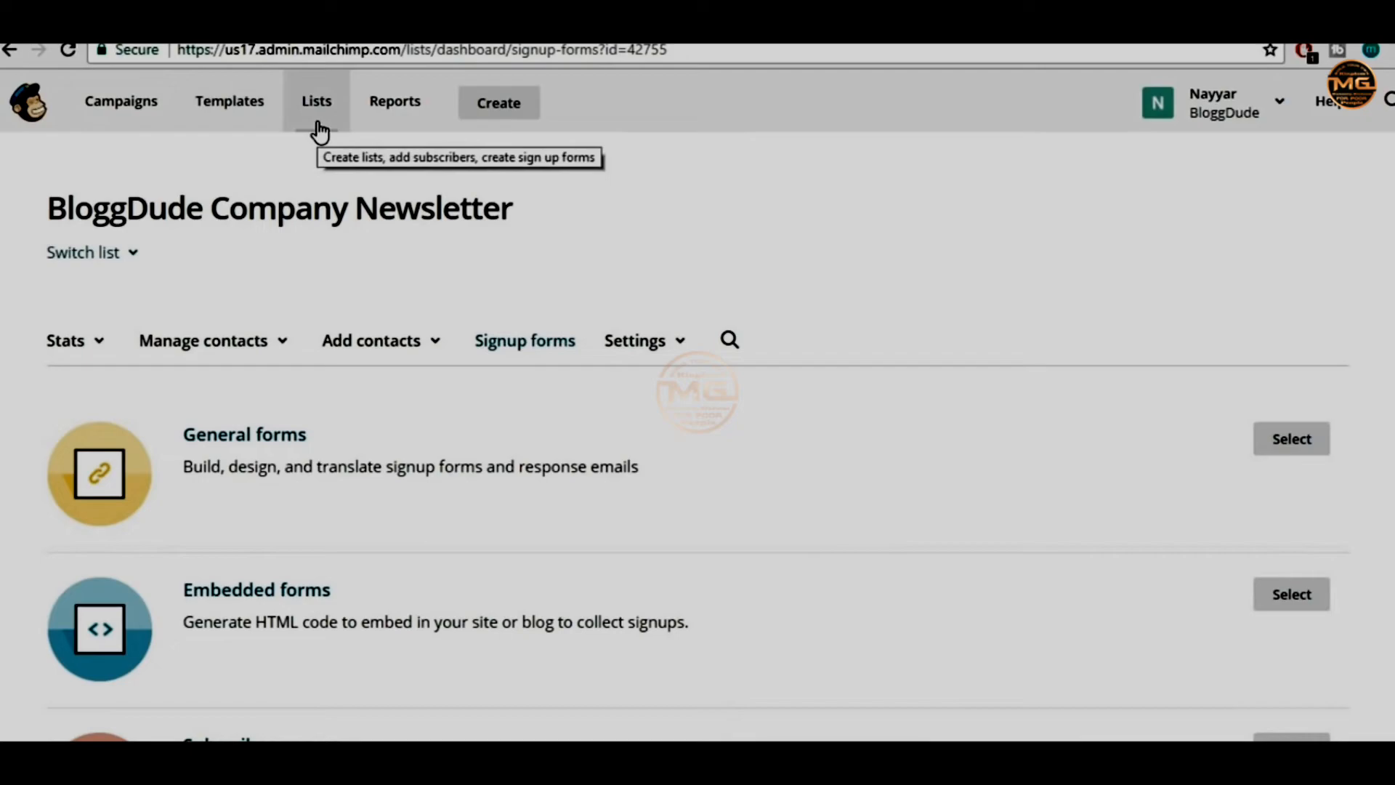
{"action": "left_click", "coordinate": [133, 114]}
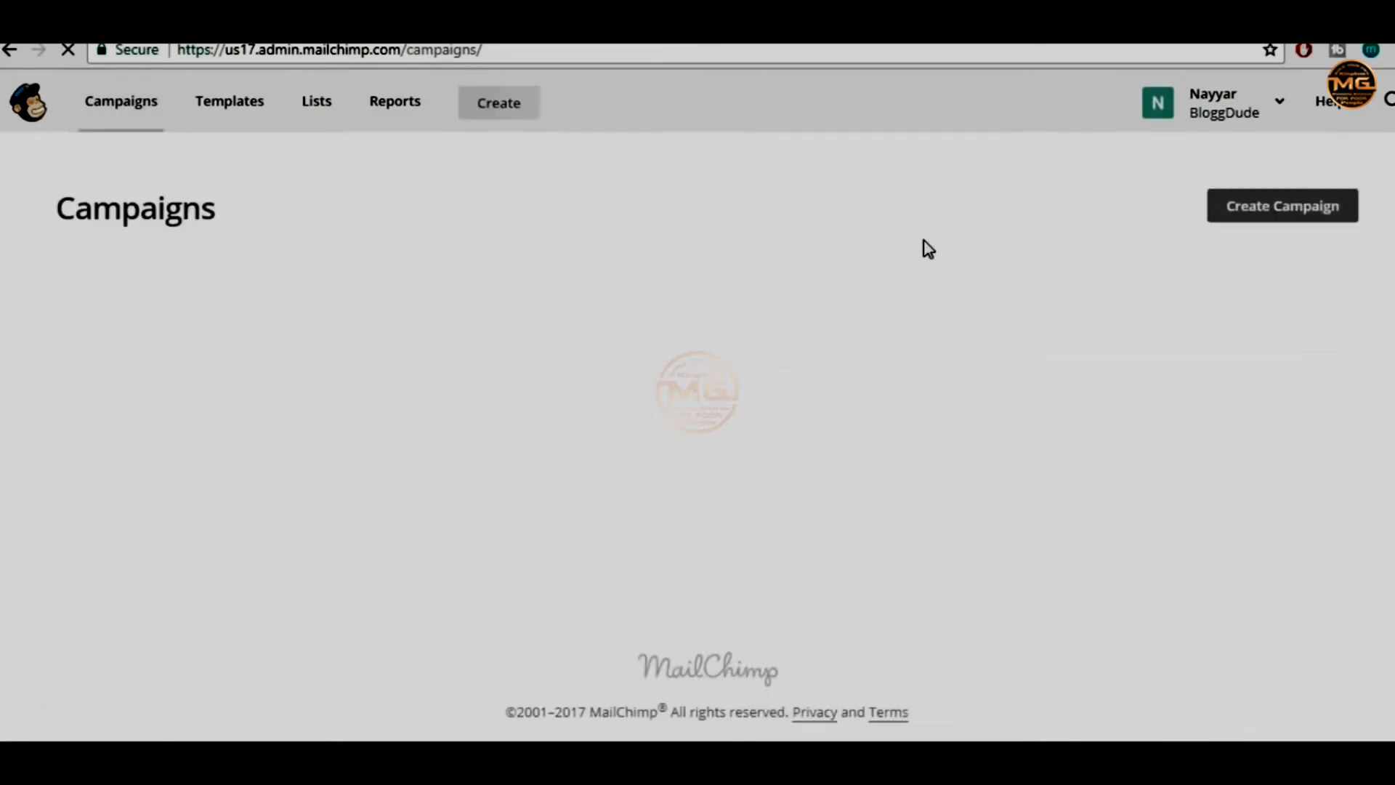
Start a new campaign and preview the Facebook/Instagram and Google remarketing ad and landing page options
{"action": "left_click", "coordinate": [1259, 210]}
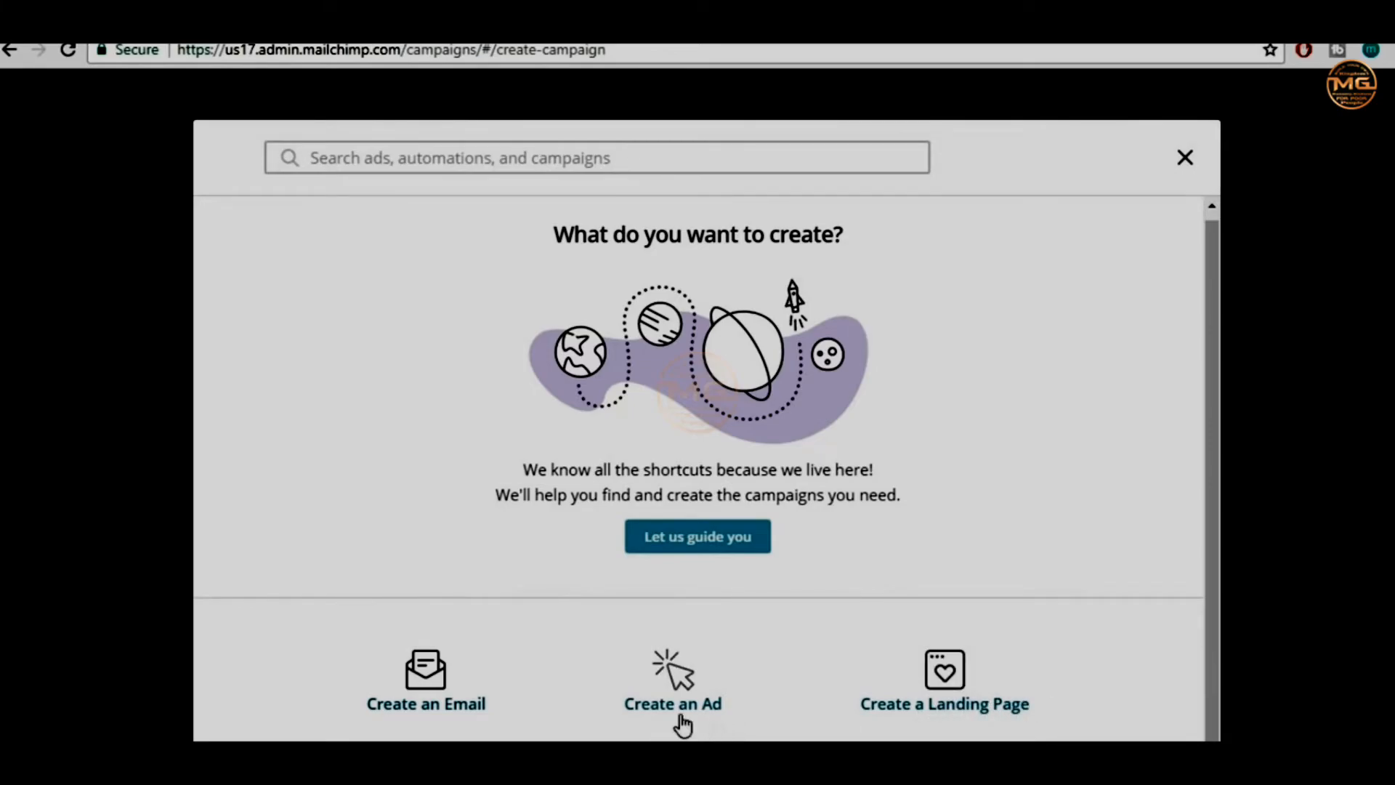
{"action": "left_click", "coordinate": [687, 690]}
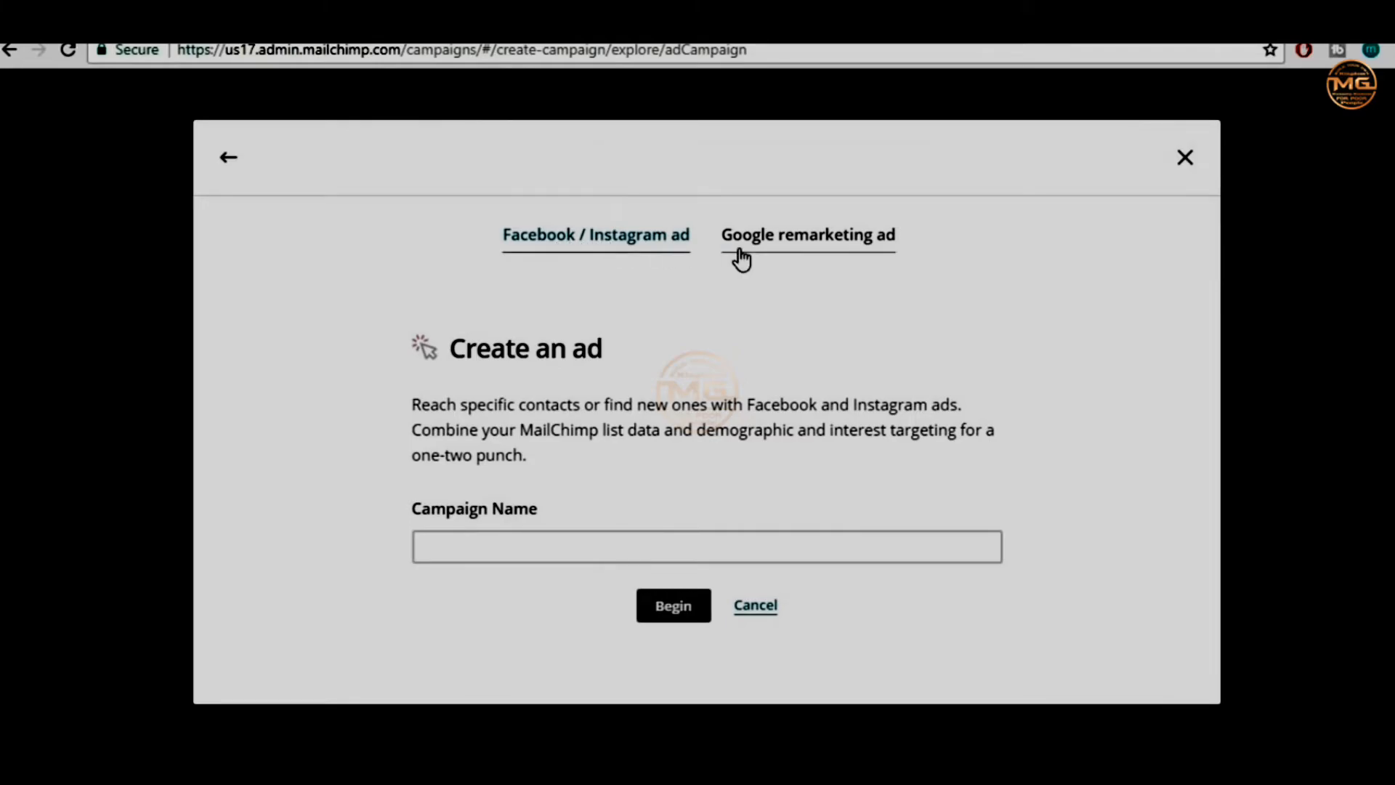
{"action": "left_click", "coordinate": [798, 247]}
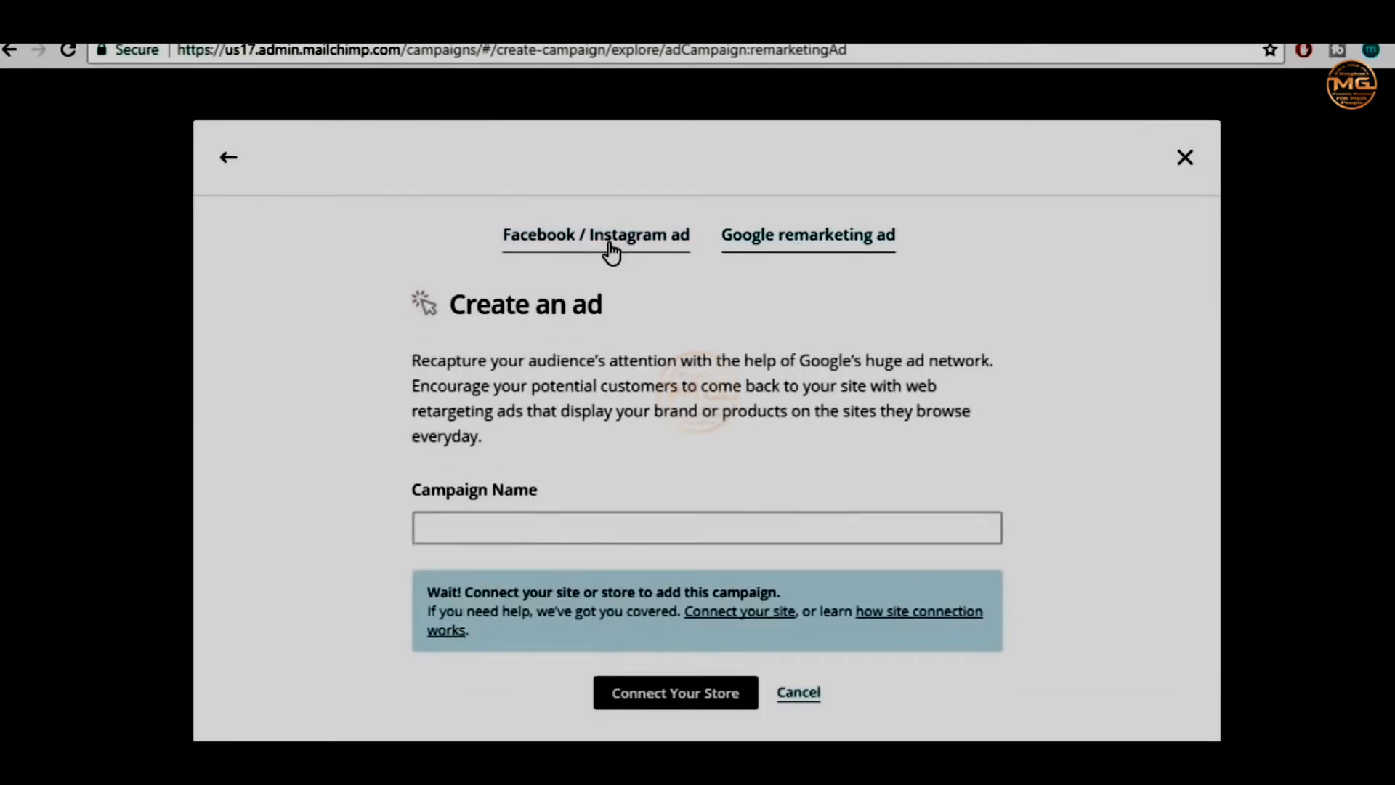
{"action": "left_click", "coordinate": [607, 247]}
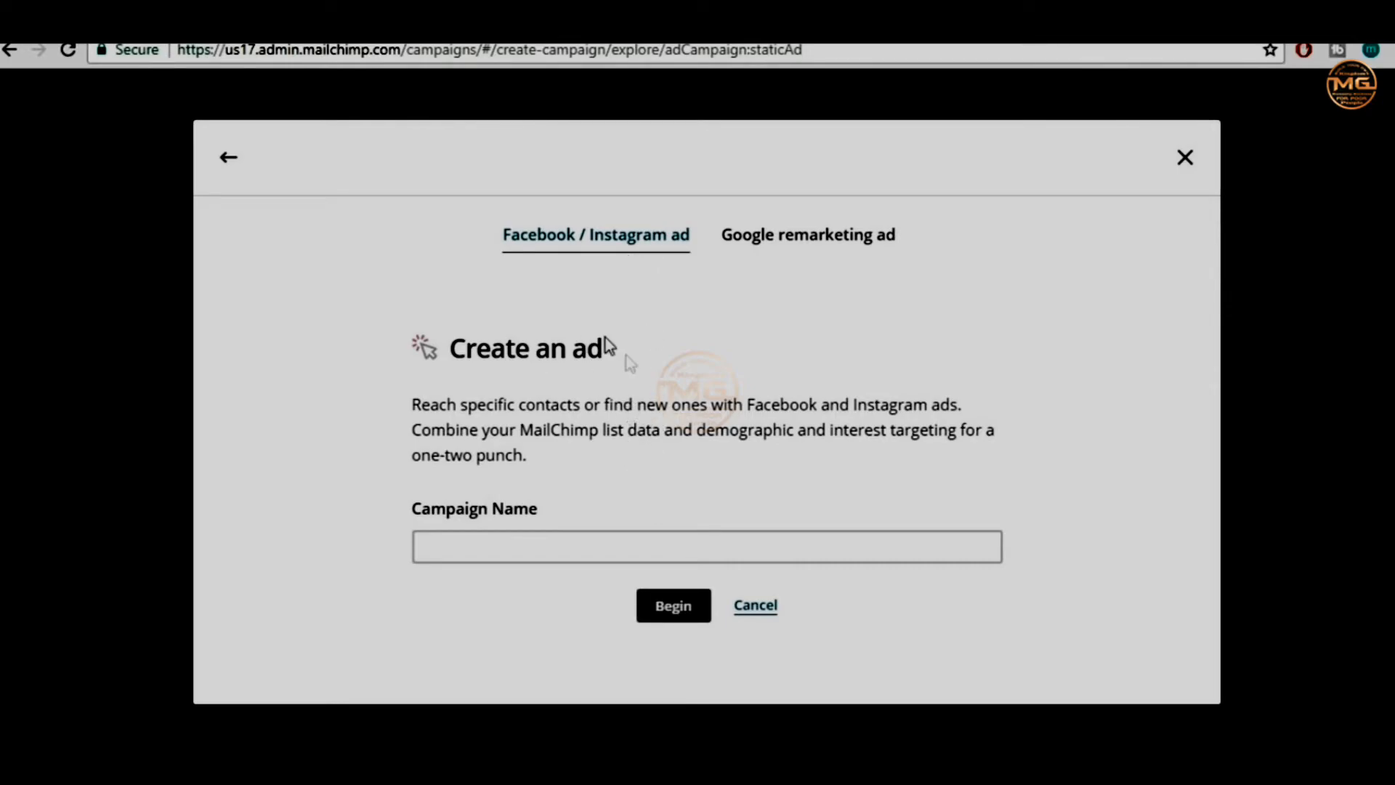
{"action": "left_click", "coordinate": [768, 610]}
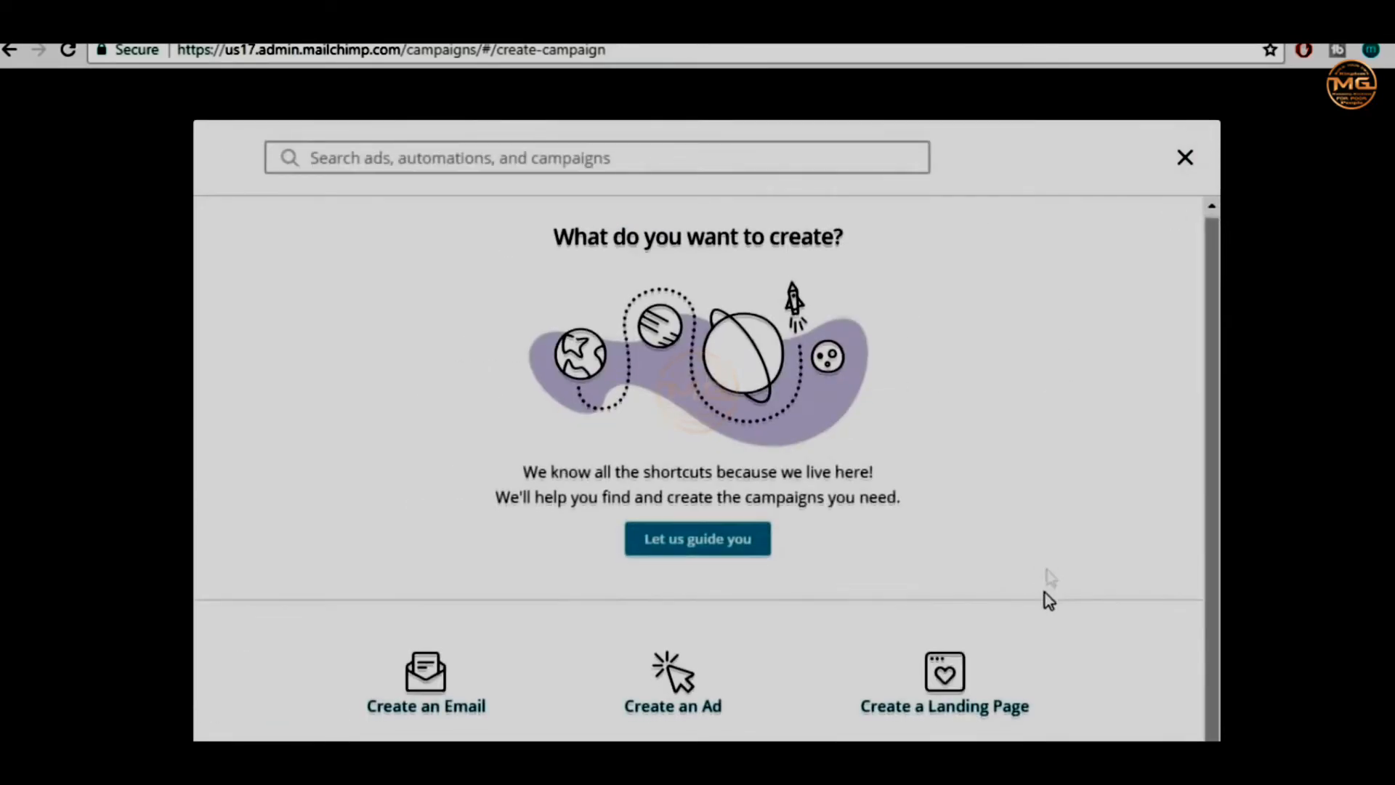
{"action": "left_click", "coordinate": [982, 672]}
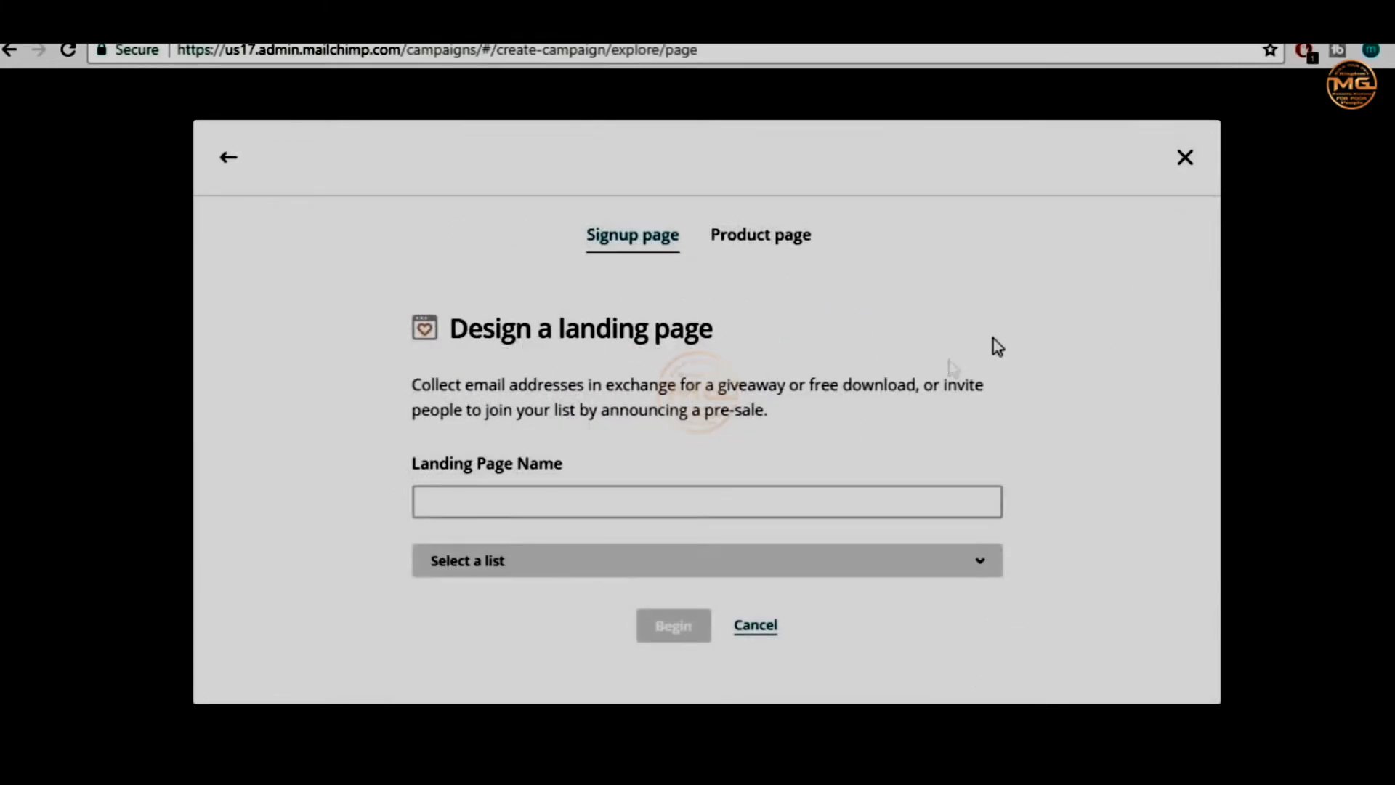
{"action": "left_click", "coordinate": [230, 162]}
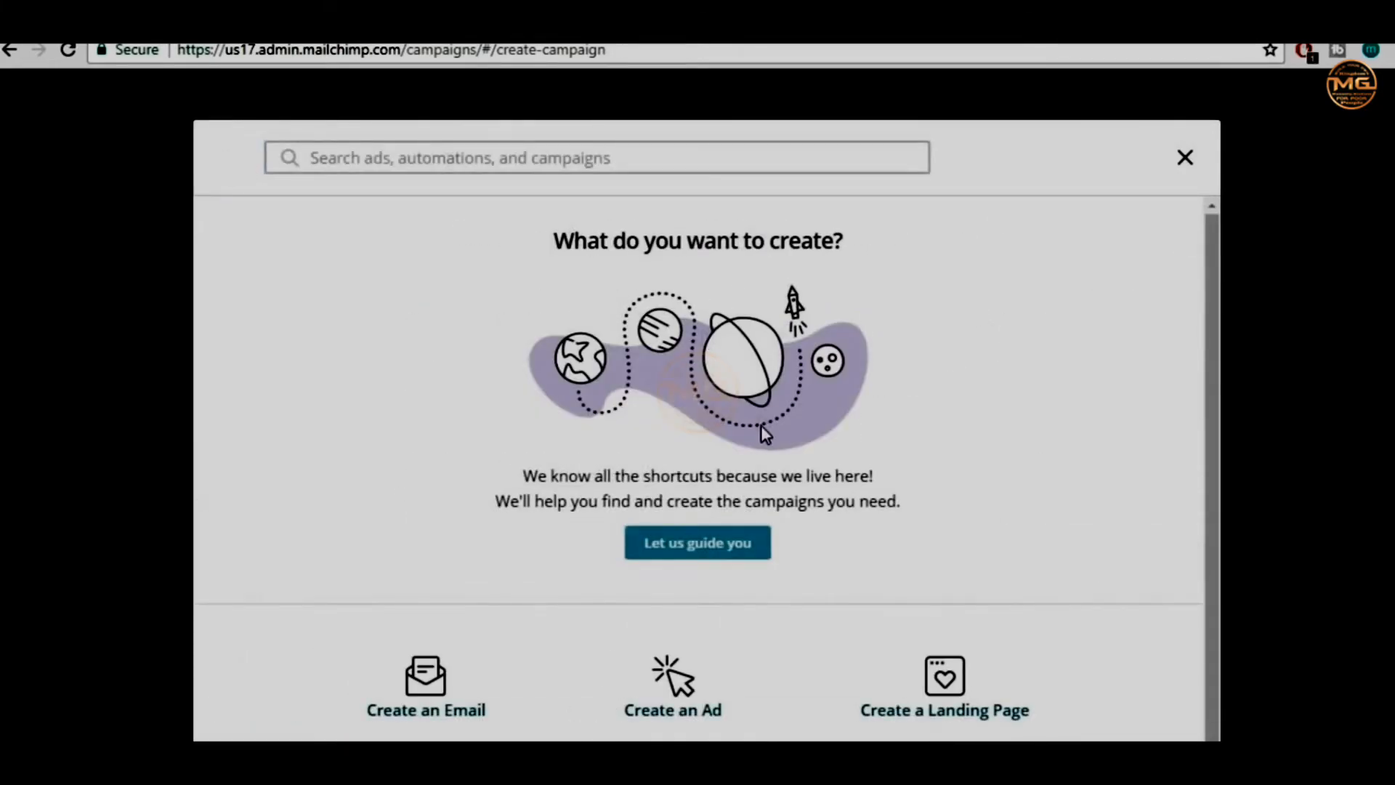
Choose an email campaign, replace its name with 'Udemy Course Coupon', and begin it
{"action": "left_click", "coordinate": [440, 679]}
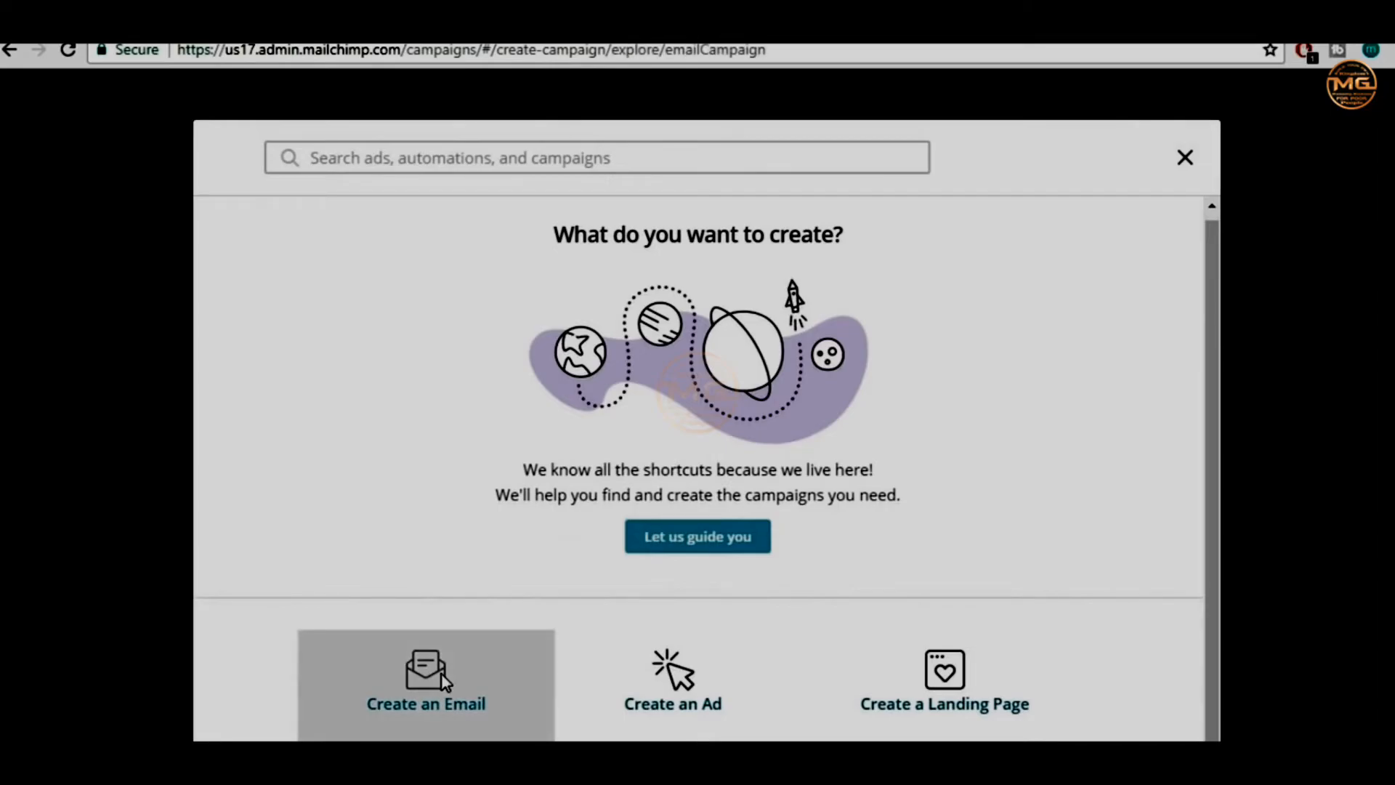
{"action": "left_click", "coordinate": [573, 533]}
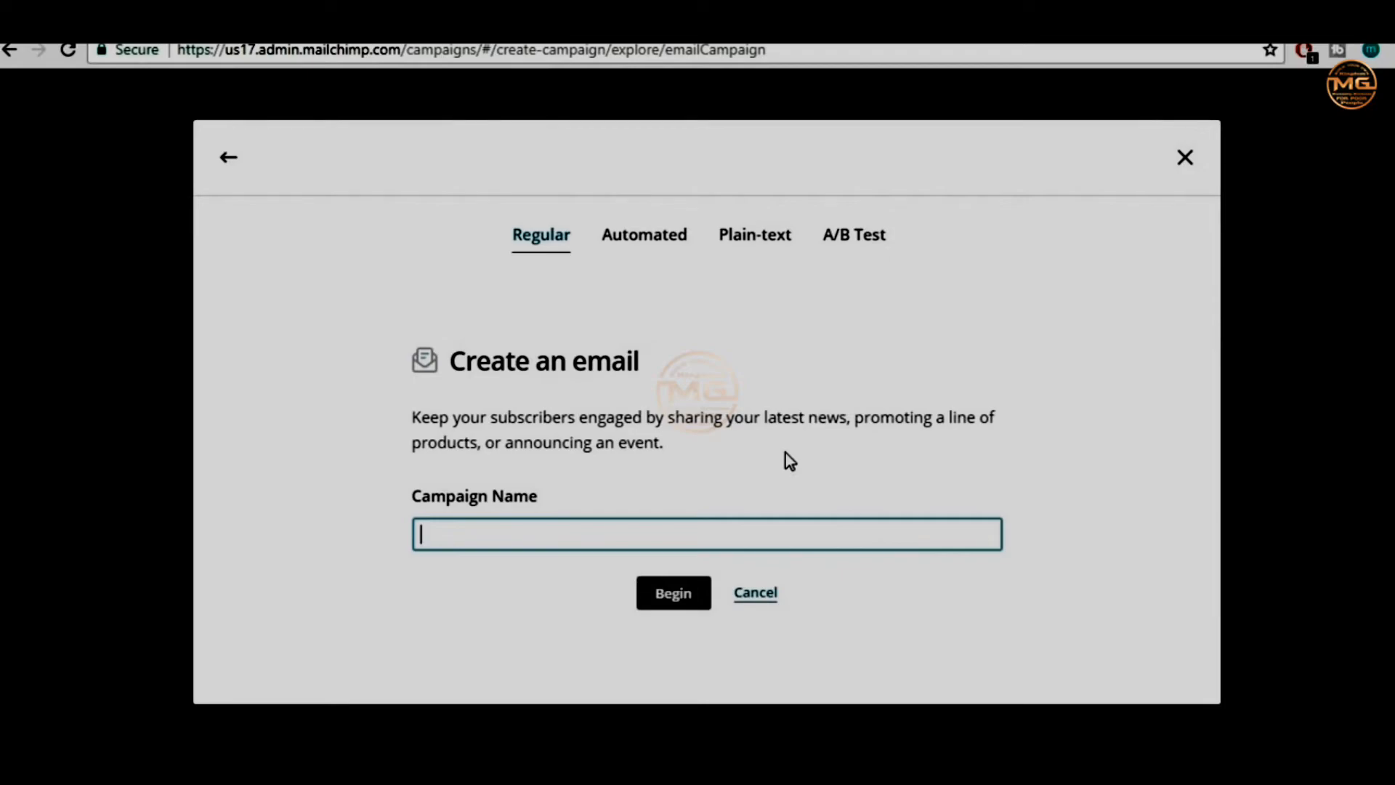
{"action": "type", "text": "F"}
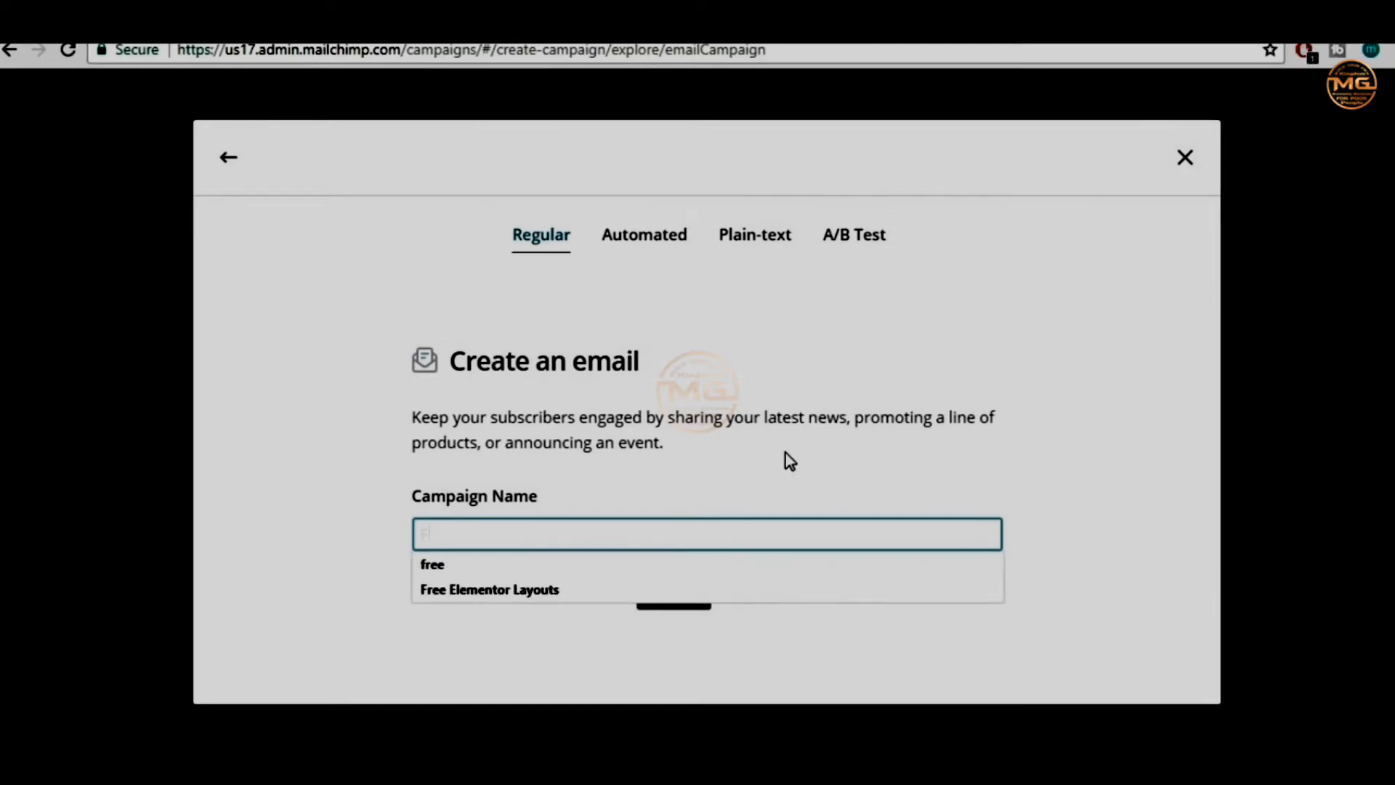
{"action": "type", "text": "ree Divi Layouts"}
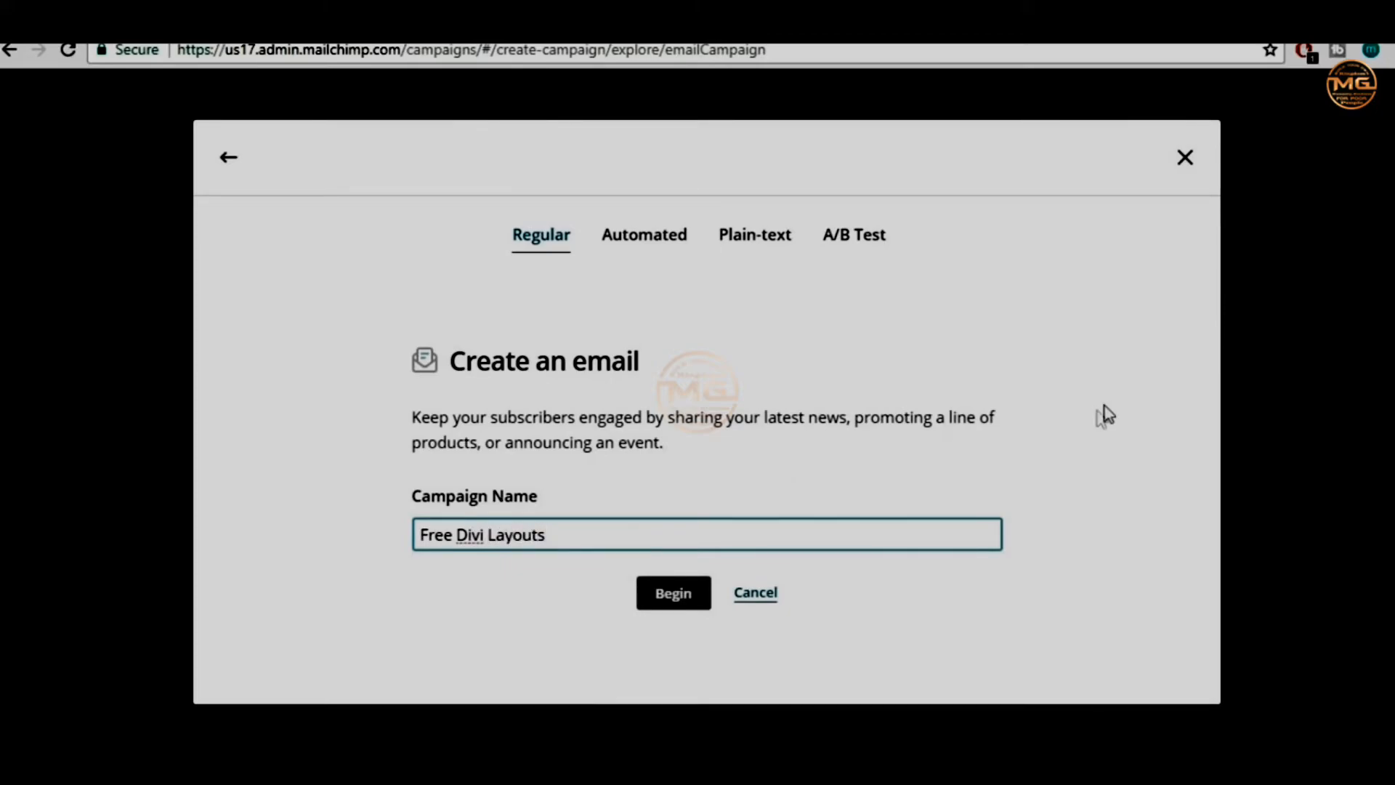
{"action": "left_click_drag", "start_coordinate": [587, 533], "coordinate": [408, 536]}
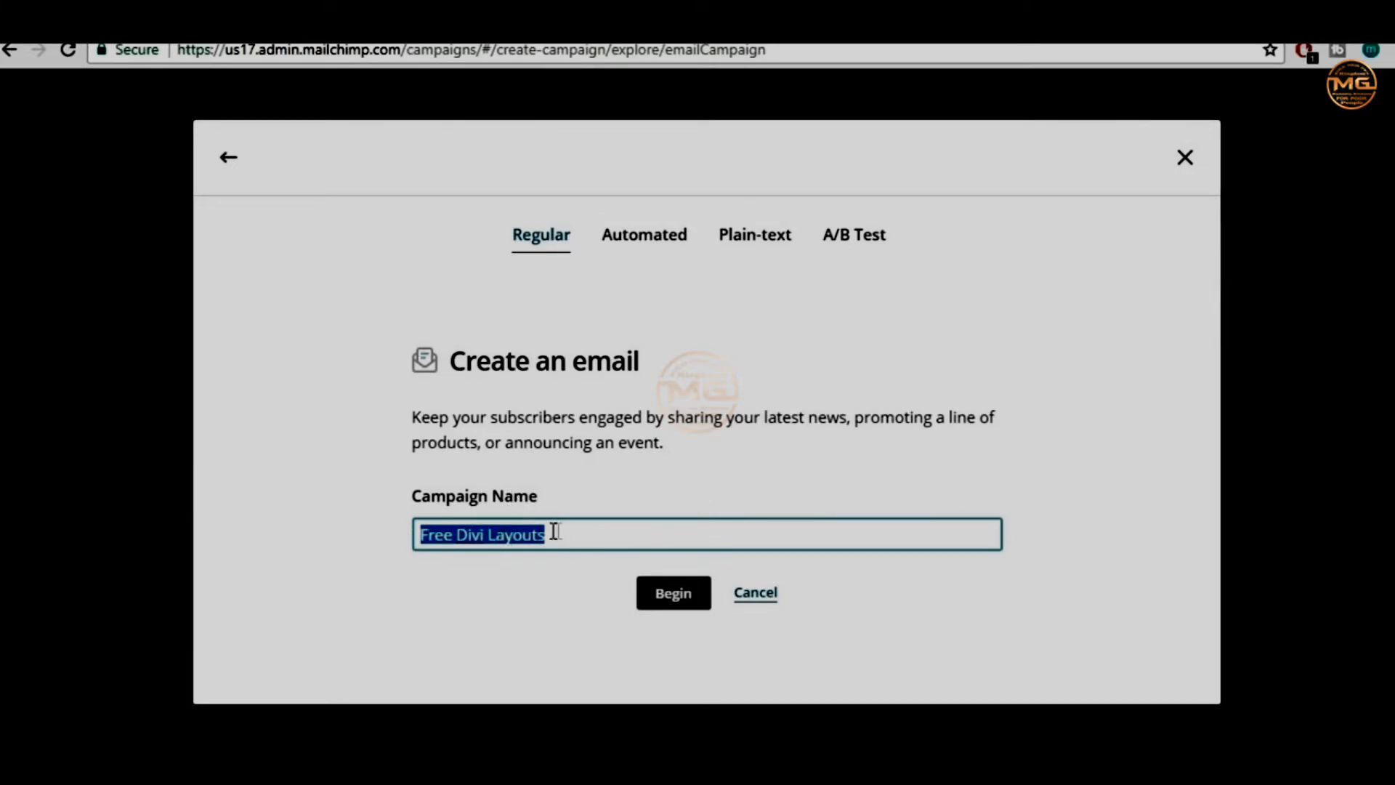
{"action": "left_click", "coordinate": [623, 531]}
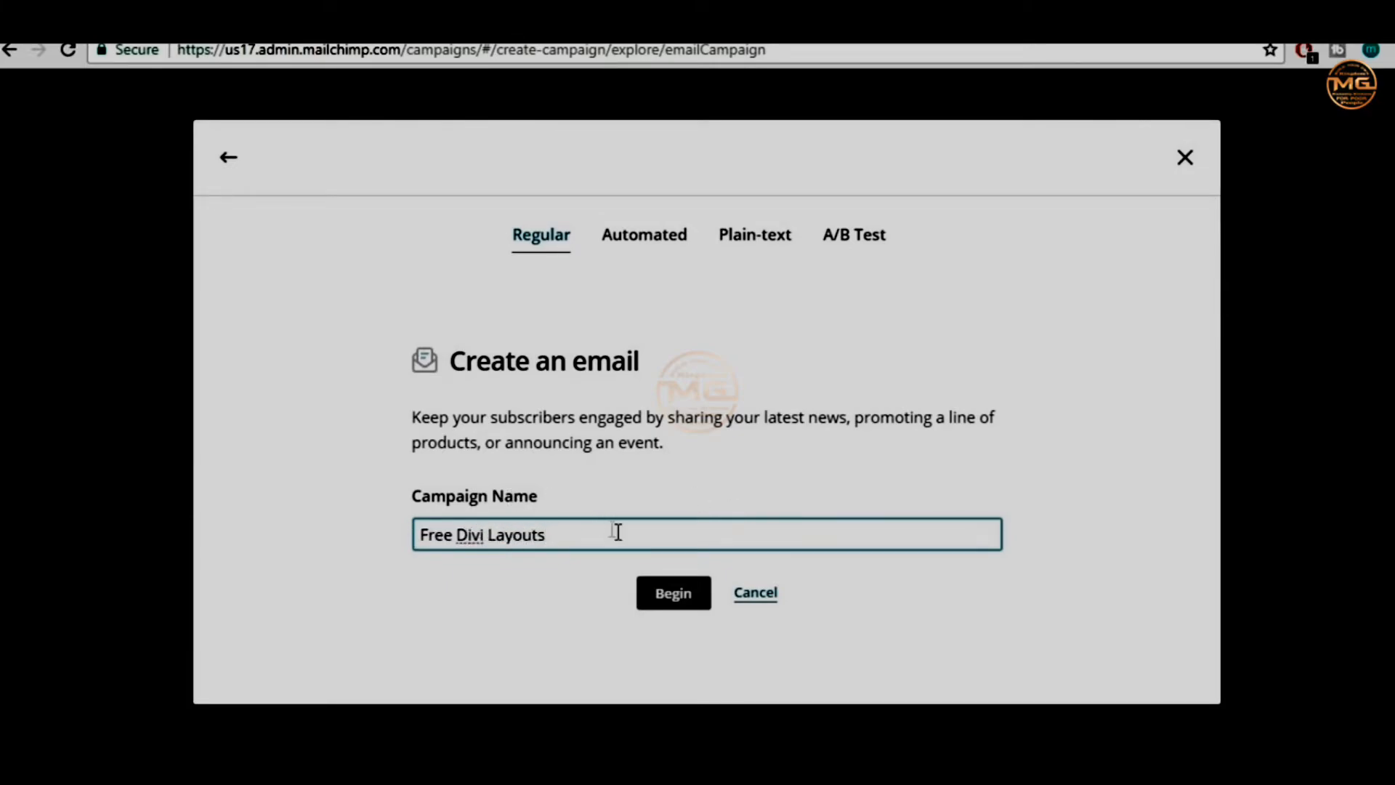
{"action": "left_click_drag", "start_coordinate": [582, 526], "coordinate": [385, 535]}
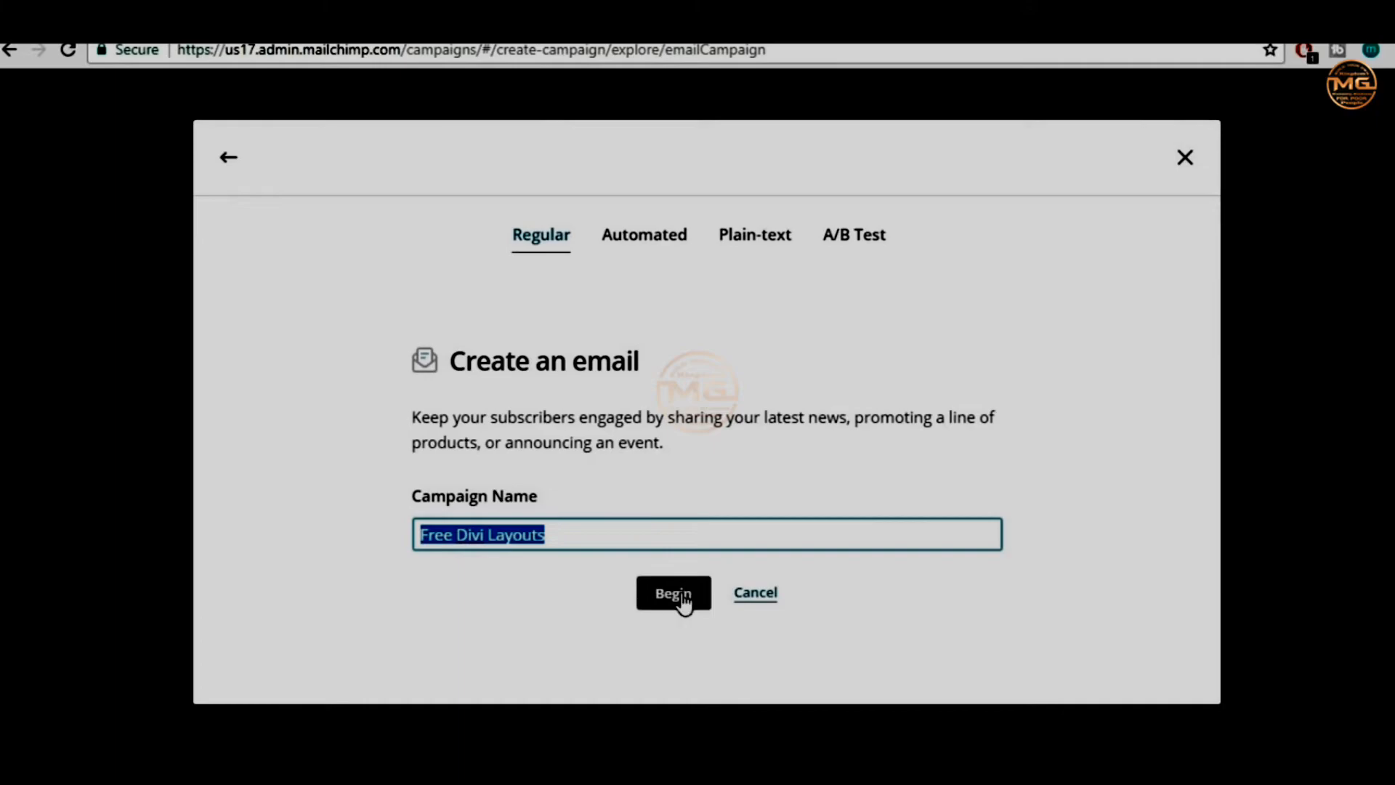
{"action": "left_click", "coordinate": [598, 533]}
{"action": "left_click_drag", "start_coordinate": [598, 533], "coordinate": [418, 529]}
{"action": "type", "text": "Udemy Course C"}
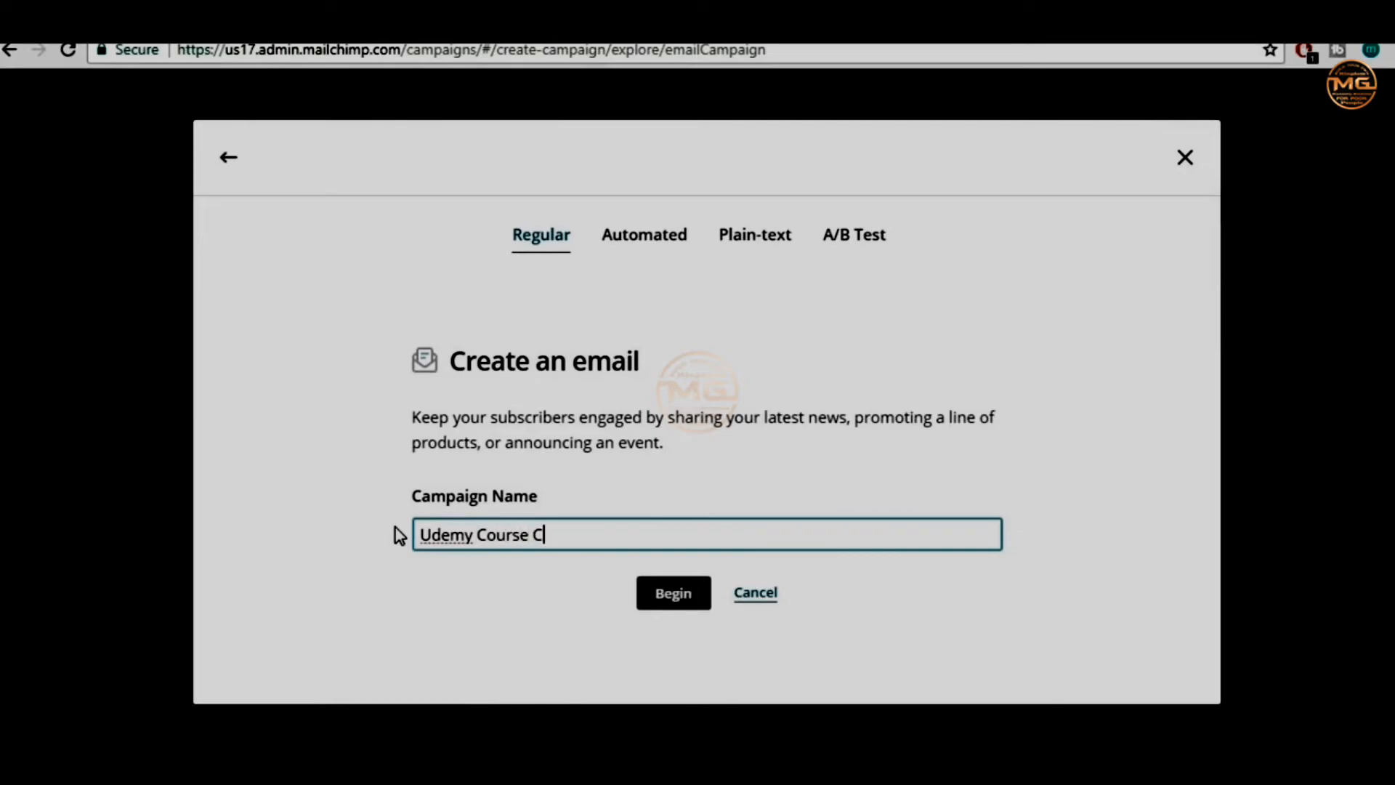
{"action": "type", "text": "oupon"}
{"action": "left_click", "coordinate": [699, 603]}
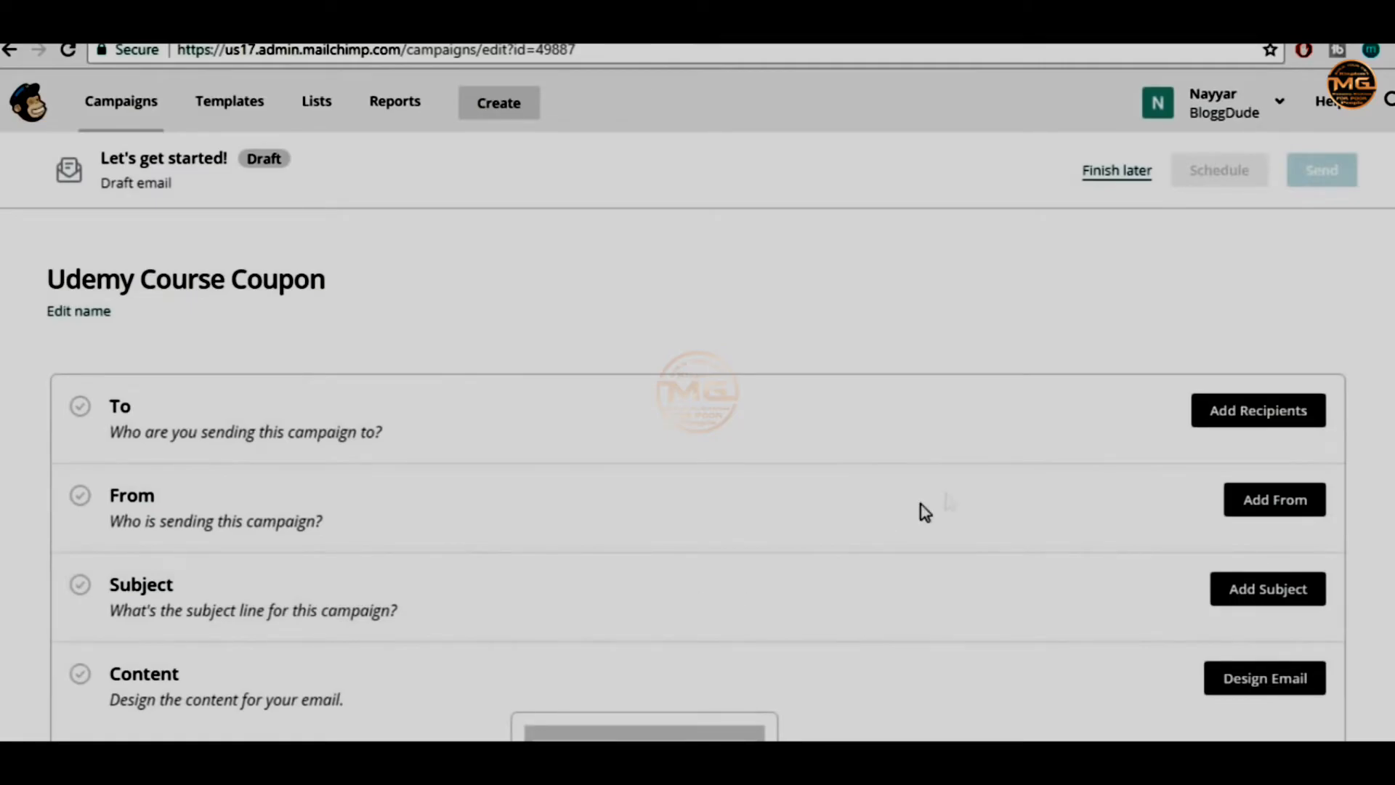
Select the BloggDude Company Newsletter list as the campaign's recipients
{"action": "scroll", "coordinate": [963, 501], "scroll_direction": "down", "scroll_amount": 4}
{"action": "scroll", "coordinate": [963, 501], "scroll_direction": "up", "scroll_amount": 3}
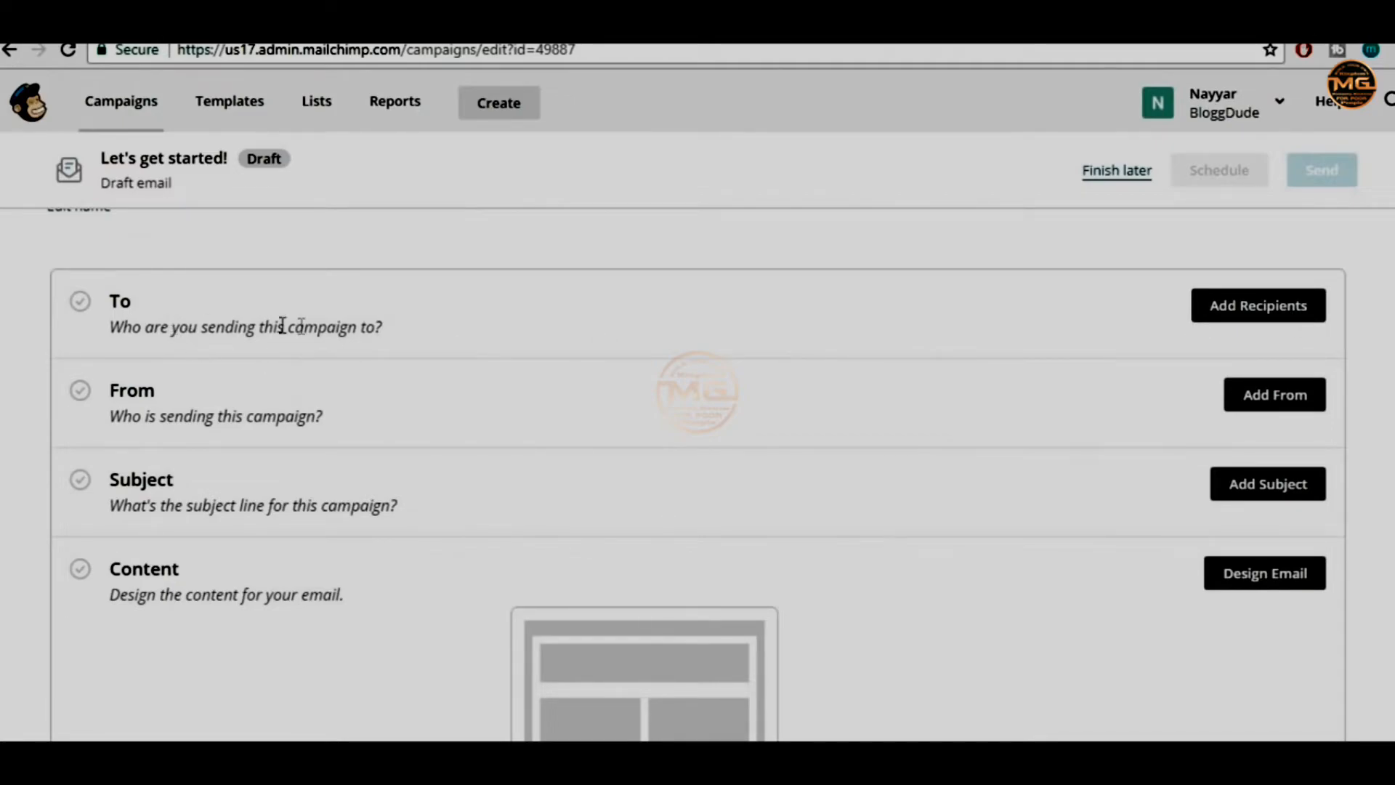
{"action": "left_click", "coordinate": [1239, 305]}
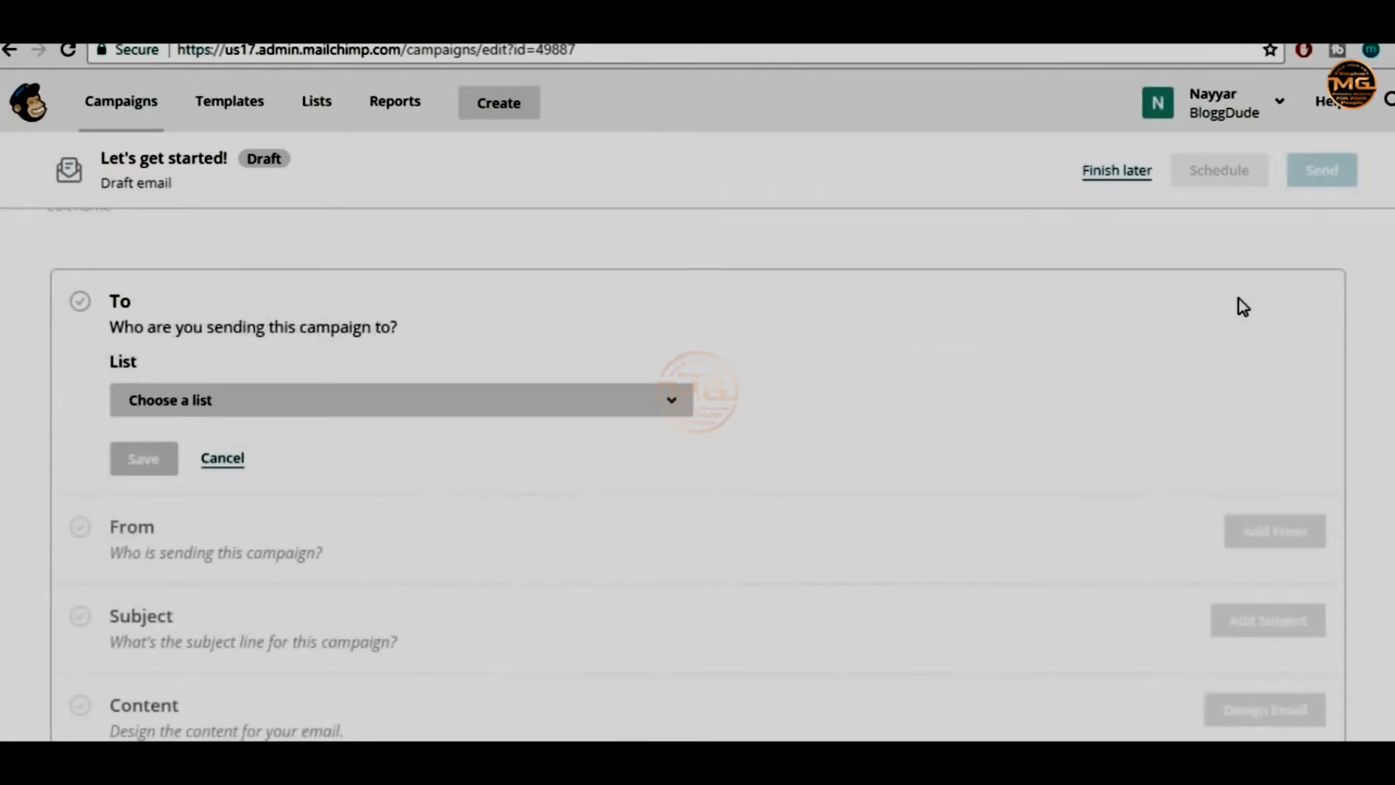
{"action": "left_click", "coordinate": [355, 411]}
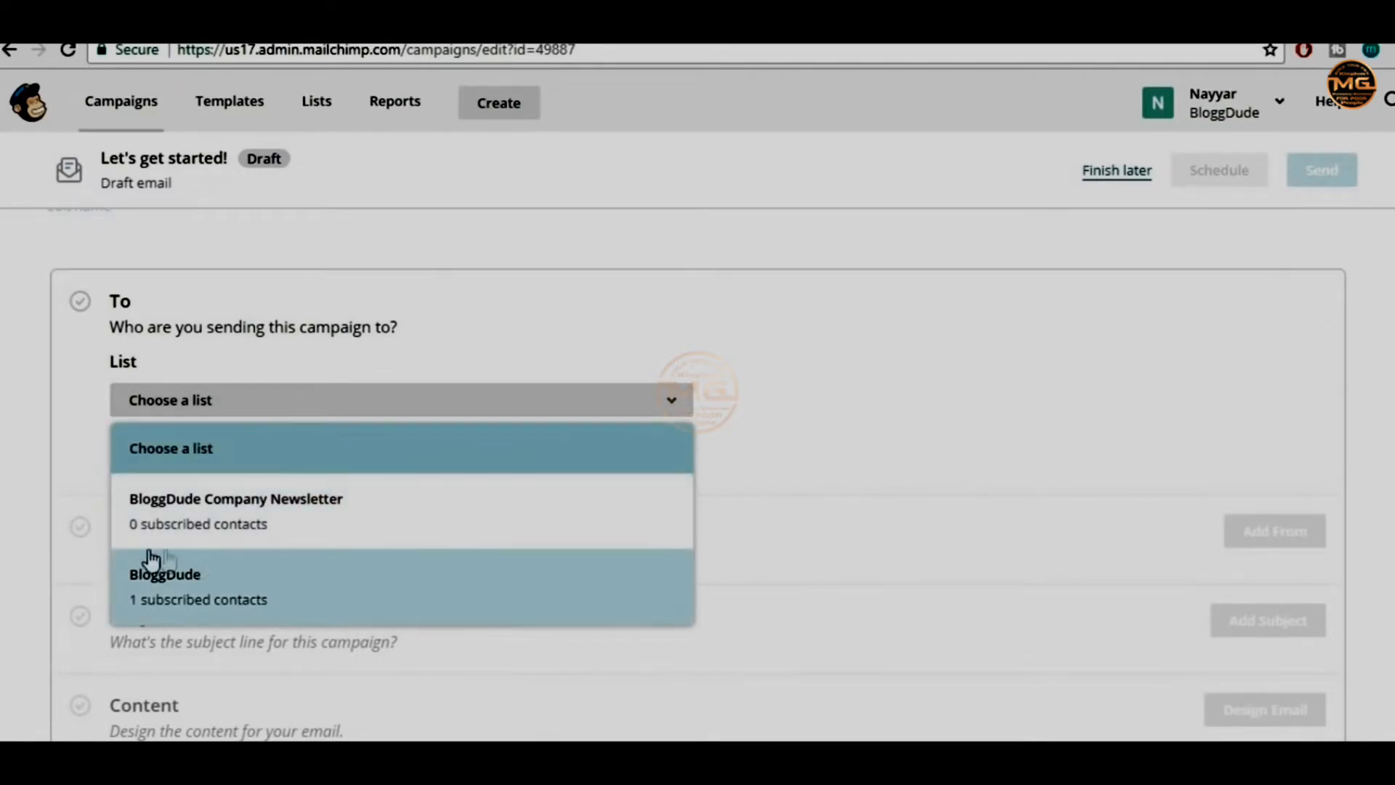
{"action": "left_click", "coordinate": [293, 535]}
{"action": "left_click", "coordinate": [159, 461]}
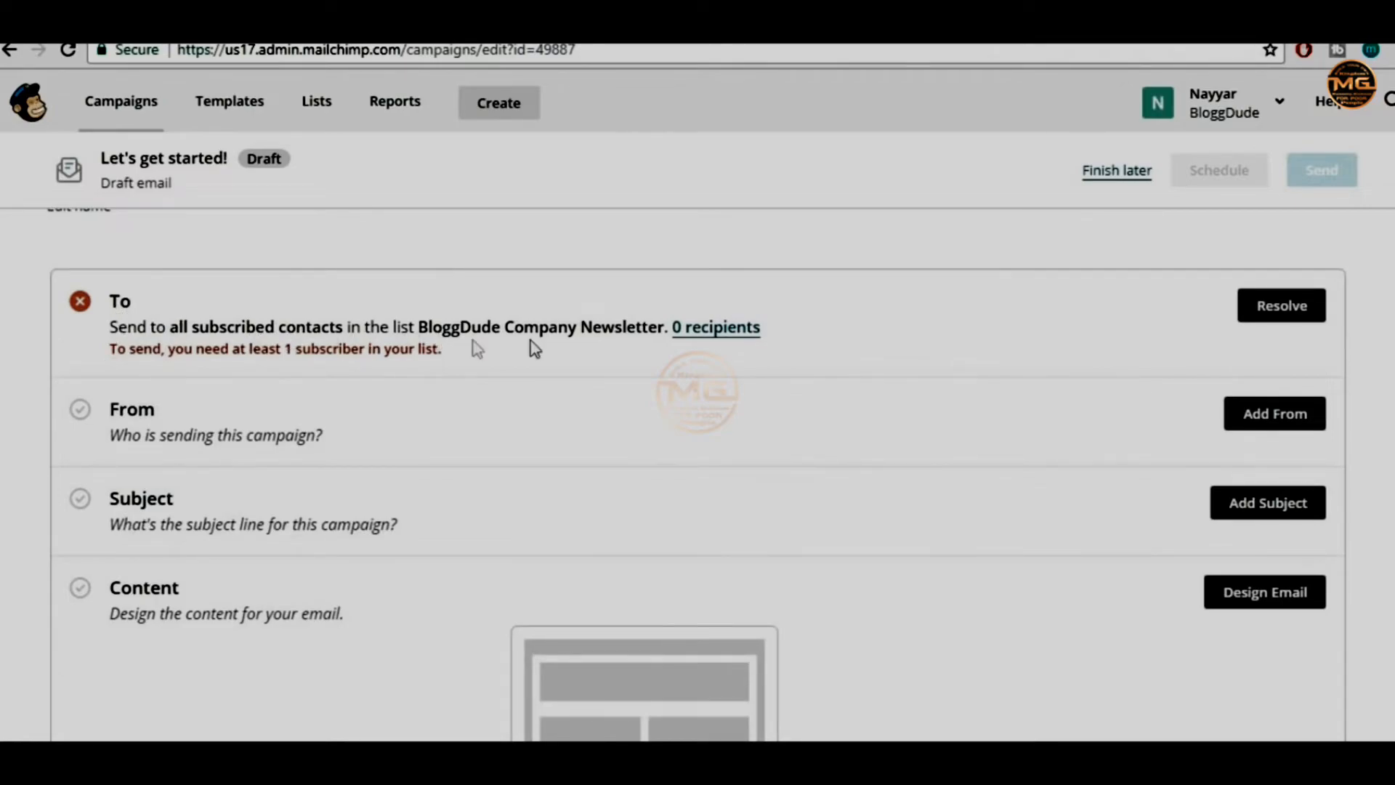
Resolve the empty-list error by reselecting the BloggDude list and saving the recipients
{"action": "left_click_drag", "start_coordinate": [109, 363], "coordinate": [265, 351]}
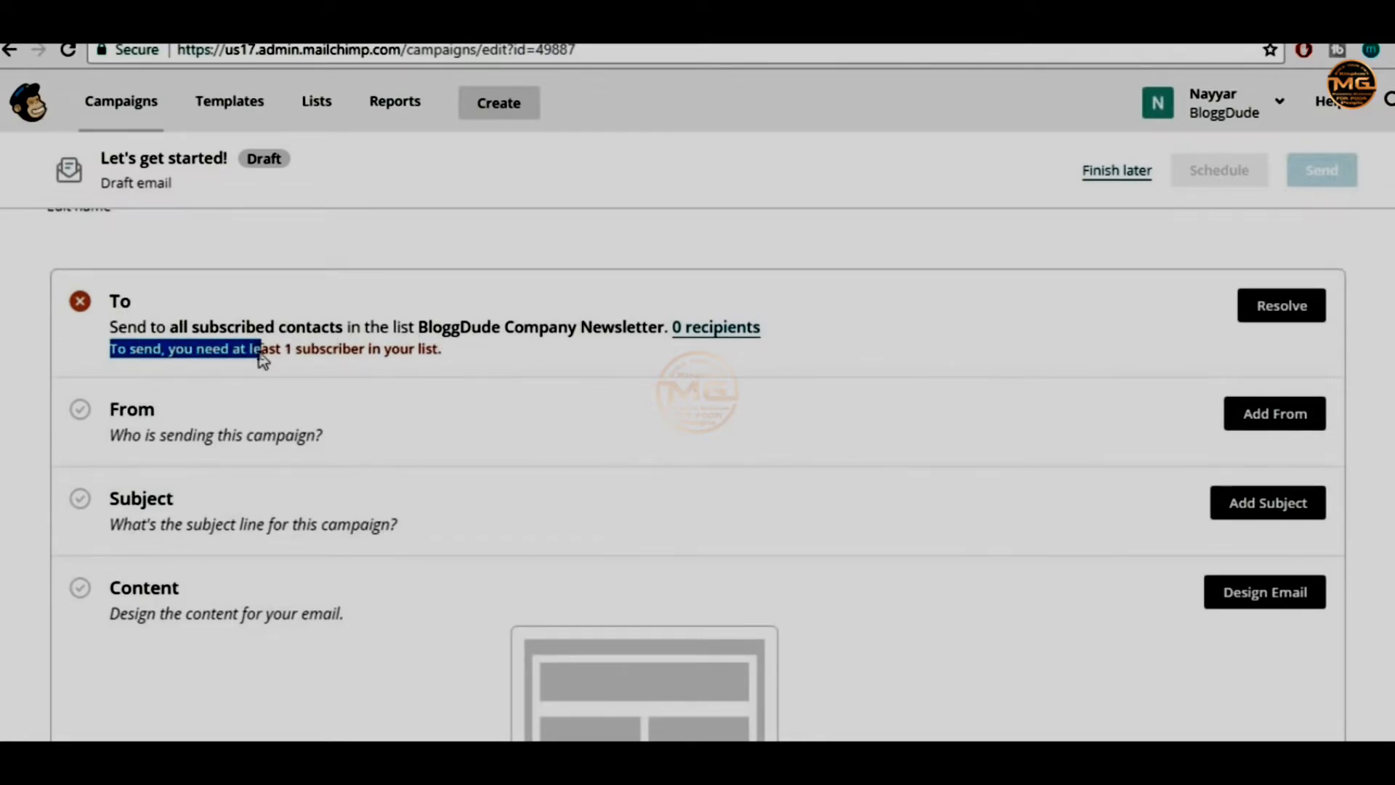
{"action": "left_click", "coordinate": [298, 349]}
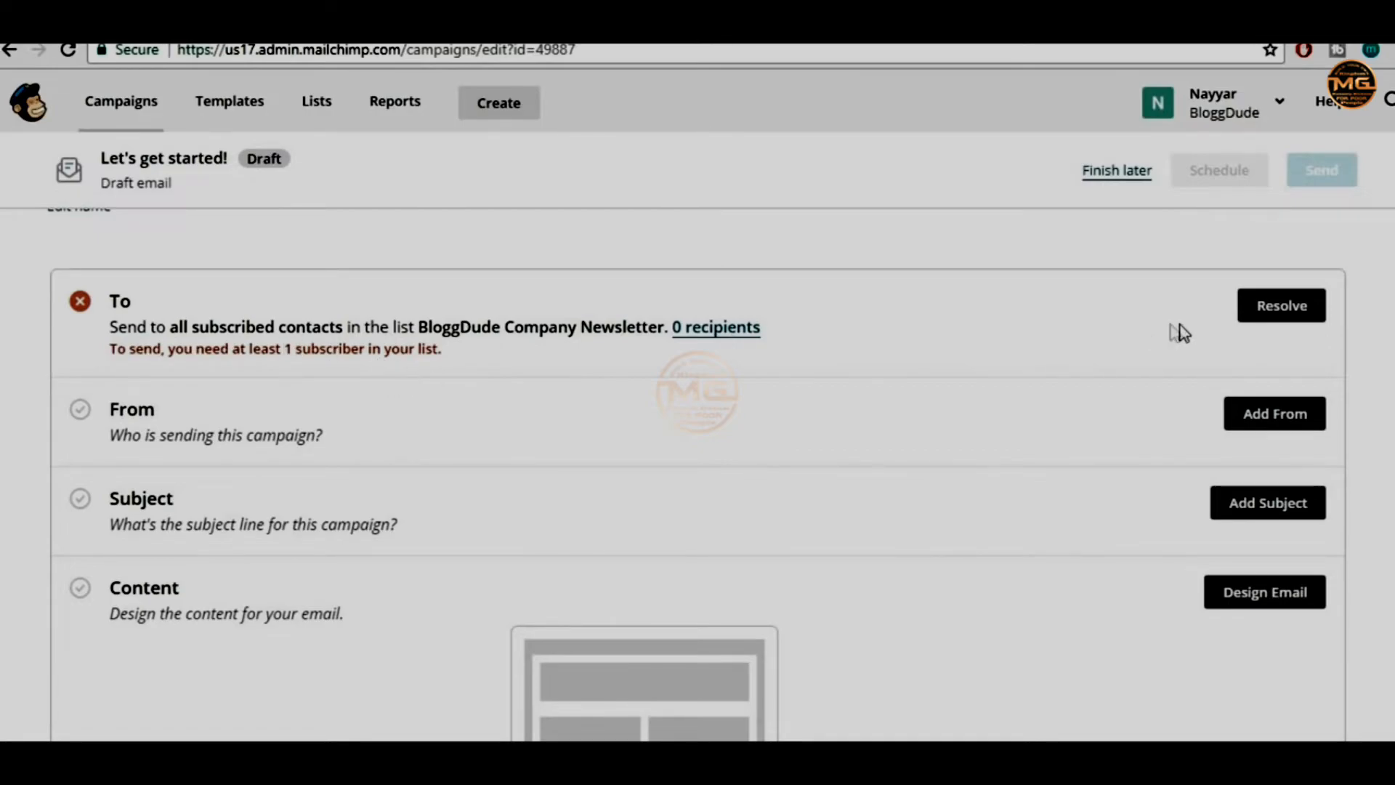
{"action": "left_click", "coordinate": [1280, 308]}
{"action": "left_click", "coordinate": [378, 403]}
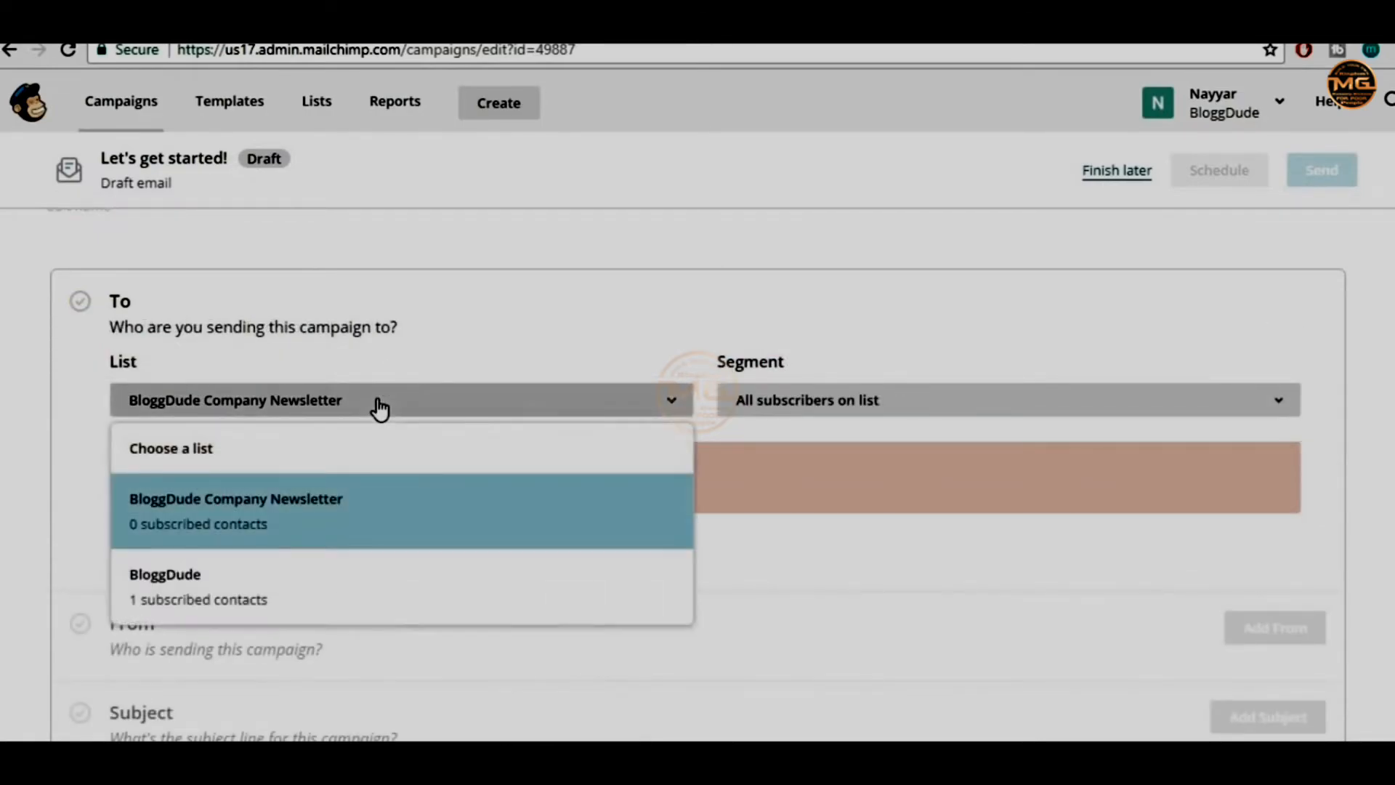
{"action": "left_click", "coordinate": [286, 572]}
{"action": "left_click", "coordinate": [170, 560]}
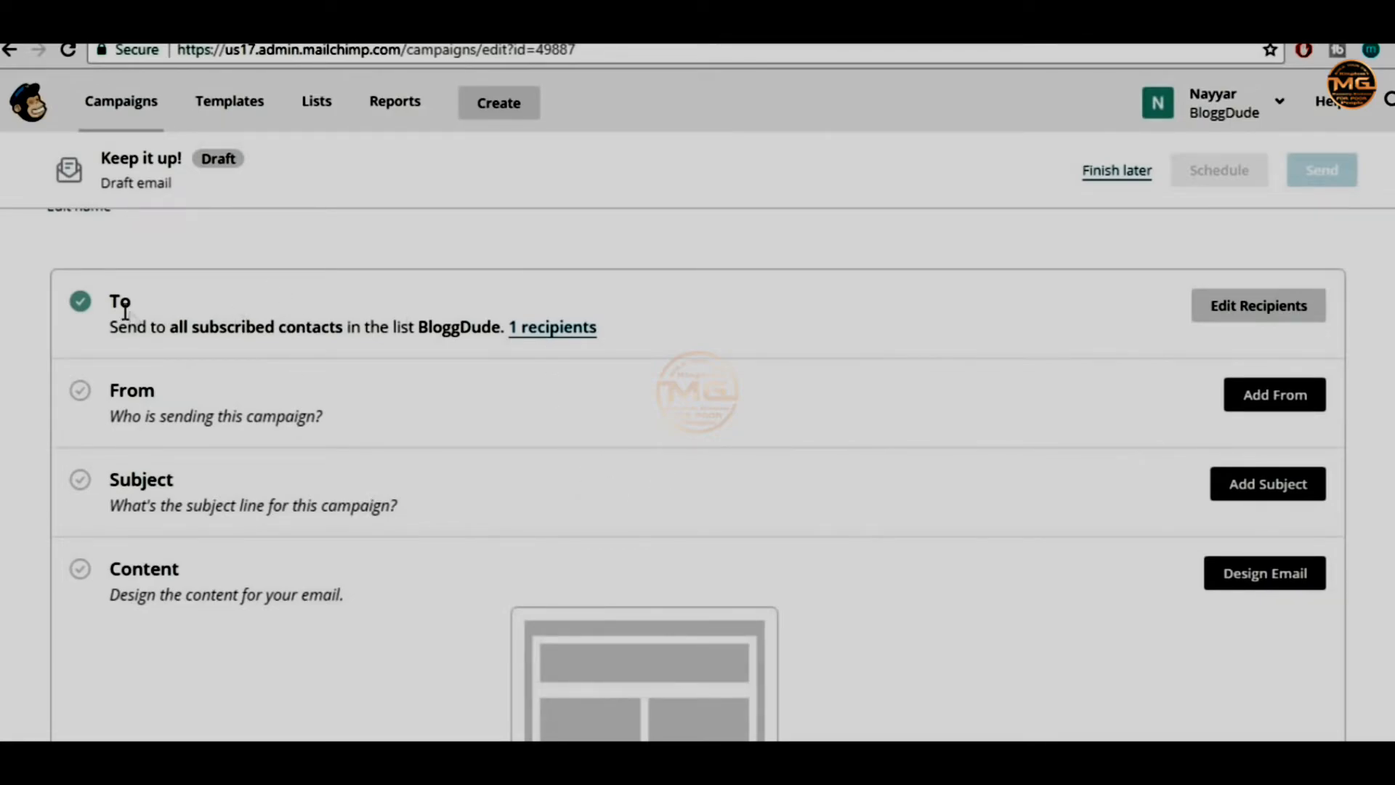
Add the owner's surname to the From name and enter their Gmail address, removing a stray comma
{"action": "left_click", "coordinate": [1257, 399]}
{"action": "scroll", "coordinate": [258, 445], "scroll_direction": "down", "scroll_amount": 2}
{"action": "left_click", "coordinate": [205, 395]}
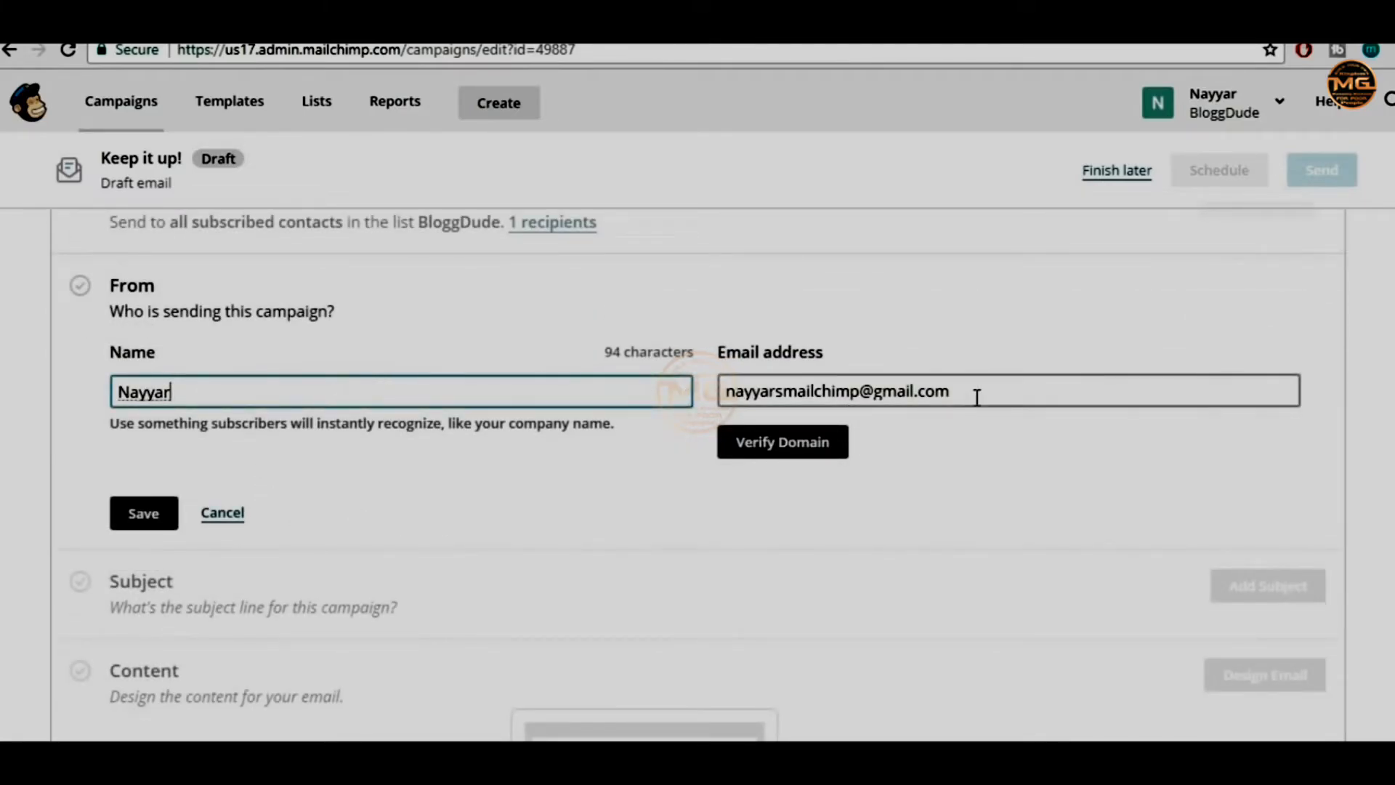
{"action": "type", "text": "Shaikh"}
{"action": "left_click", "coordinate": [1000, 395]}
{"action": "left_click_drag", "start_coordinate": [1000, 396], "coordinate": [445, 395]}
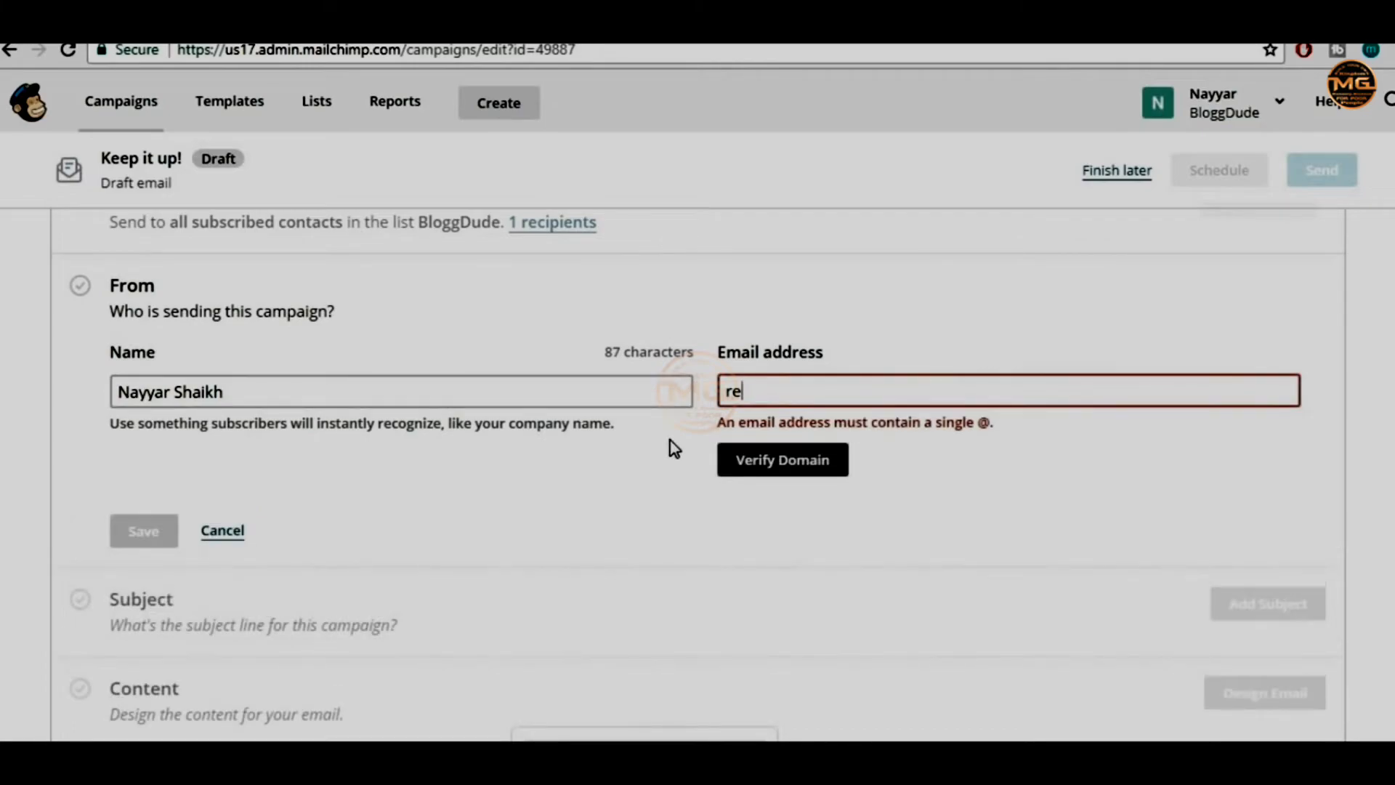
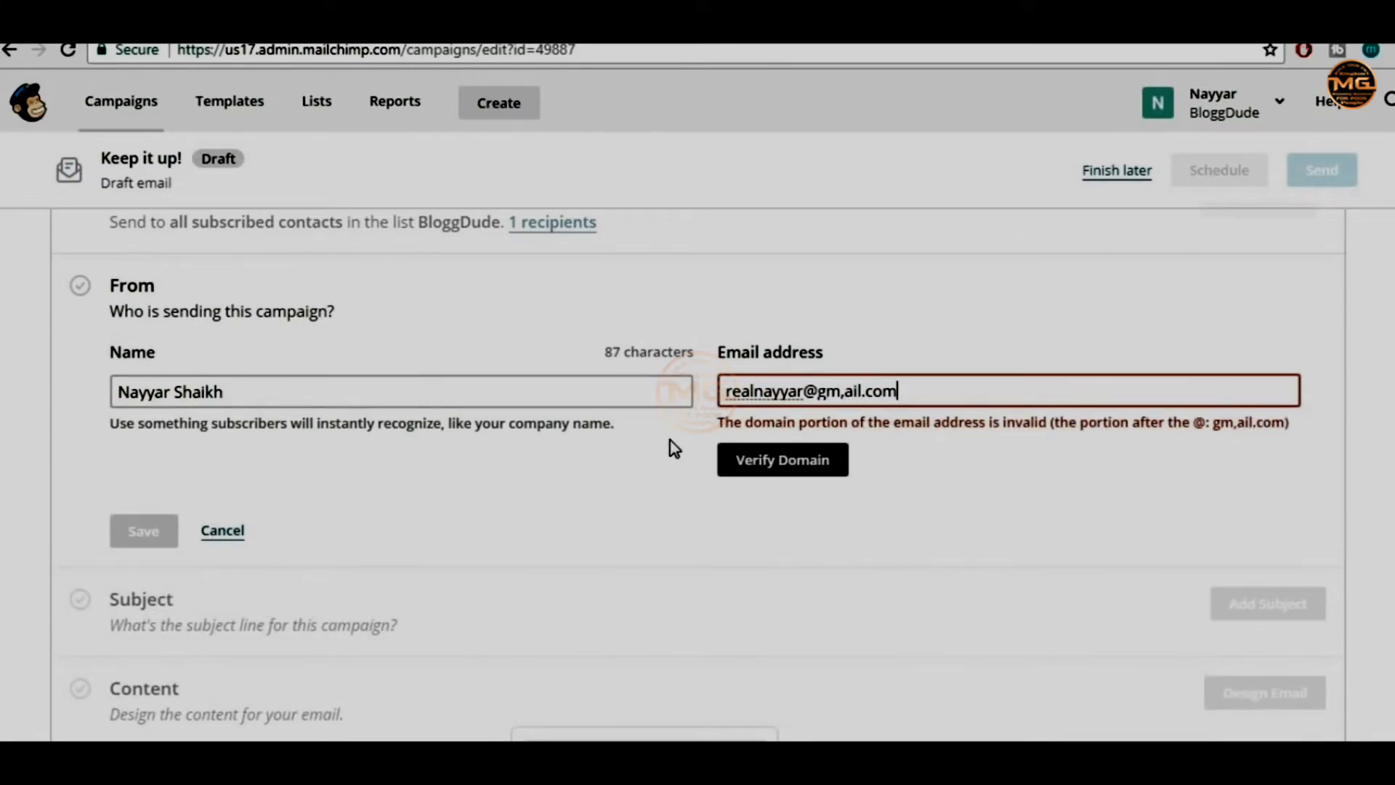
{"action": "left_click", "coordinate": [850, 385]}
{"action": "key", "text": "BackSpace"}
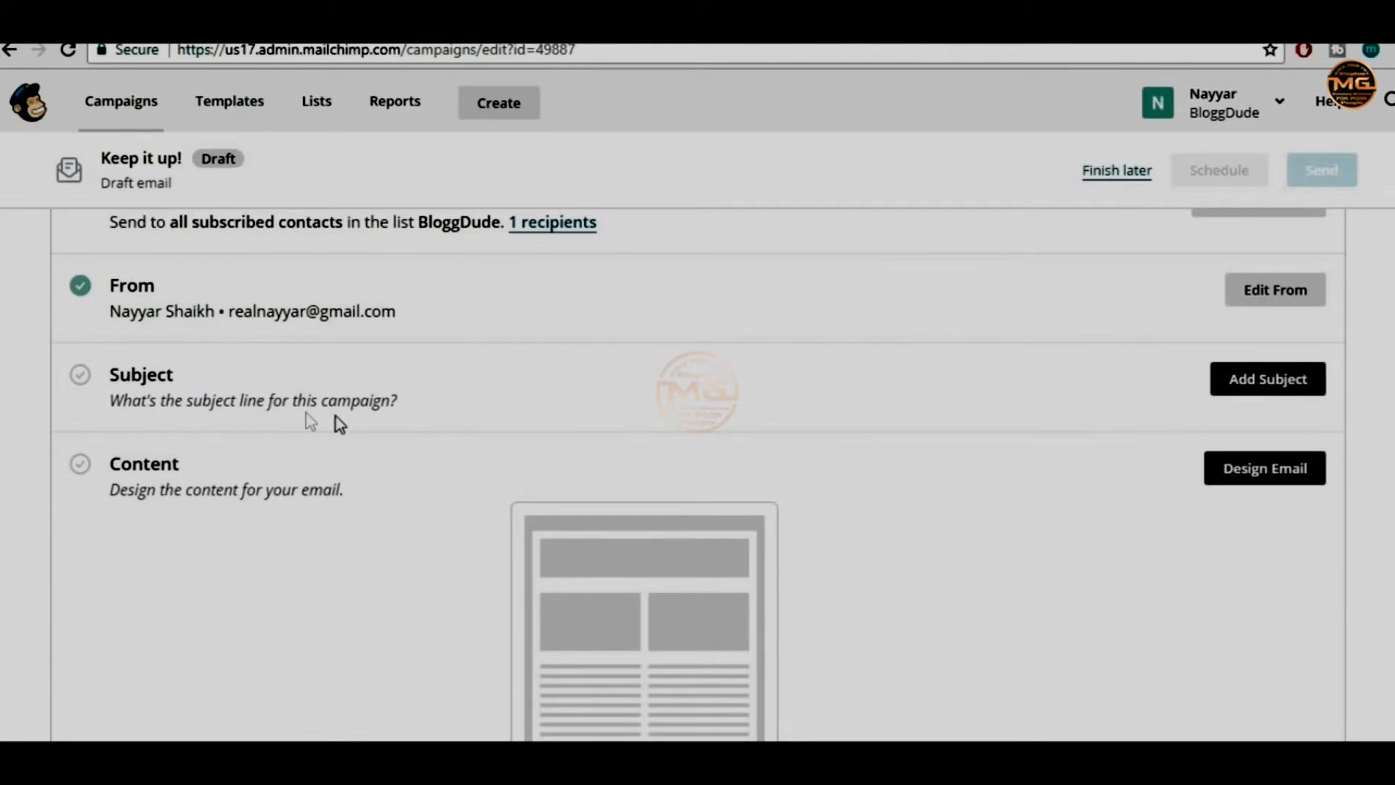
Enter and save the subject line 'Free Divi Layout!', correcting typos along the way
{"action": "left_click", "coordinate": [1270, 383]}
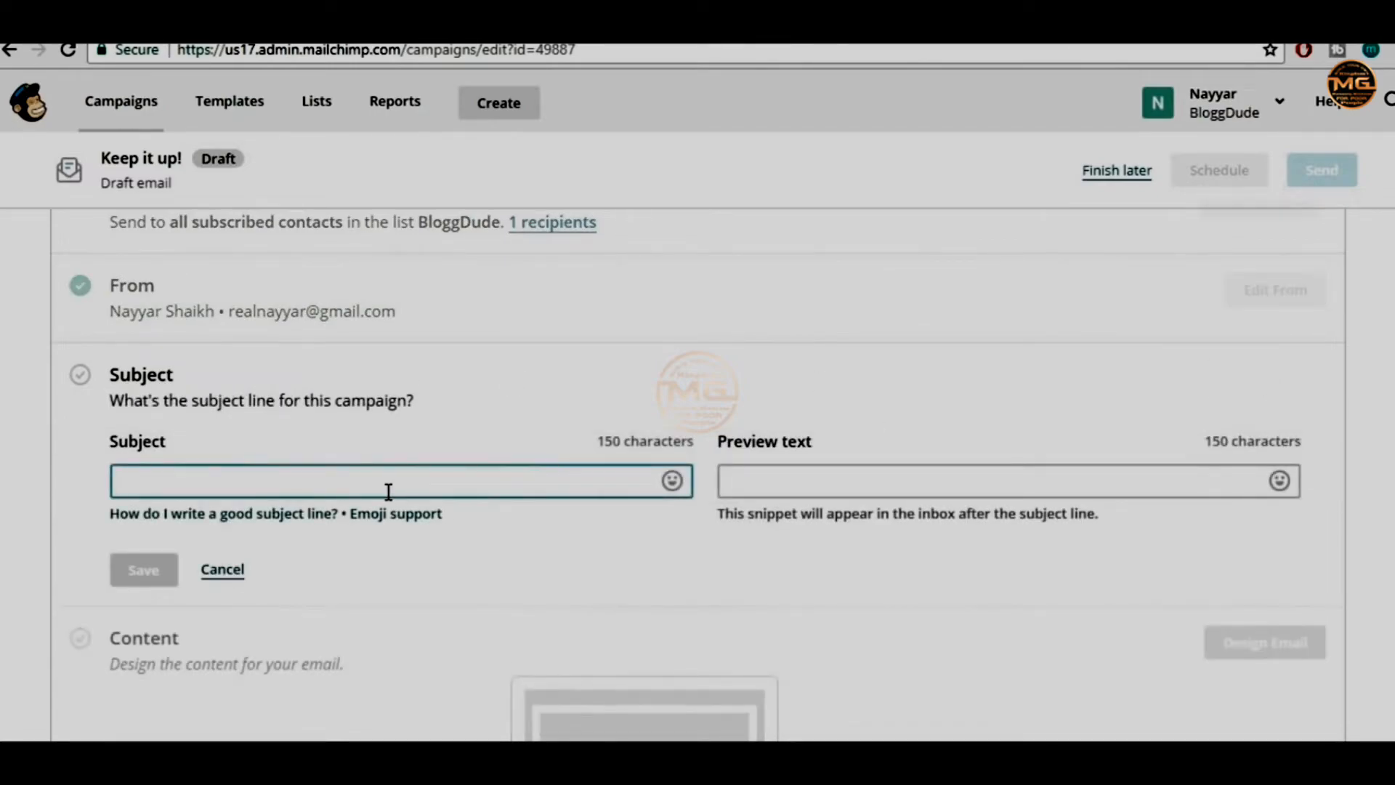
{"action": "type", "text": "Free"}
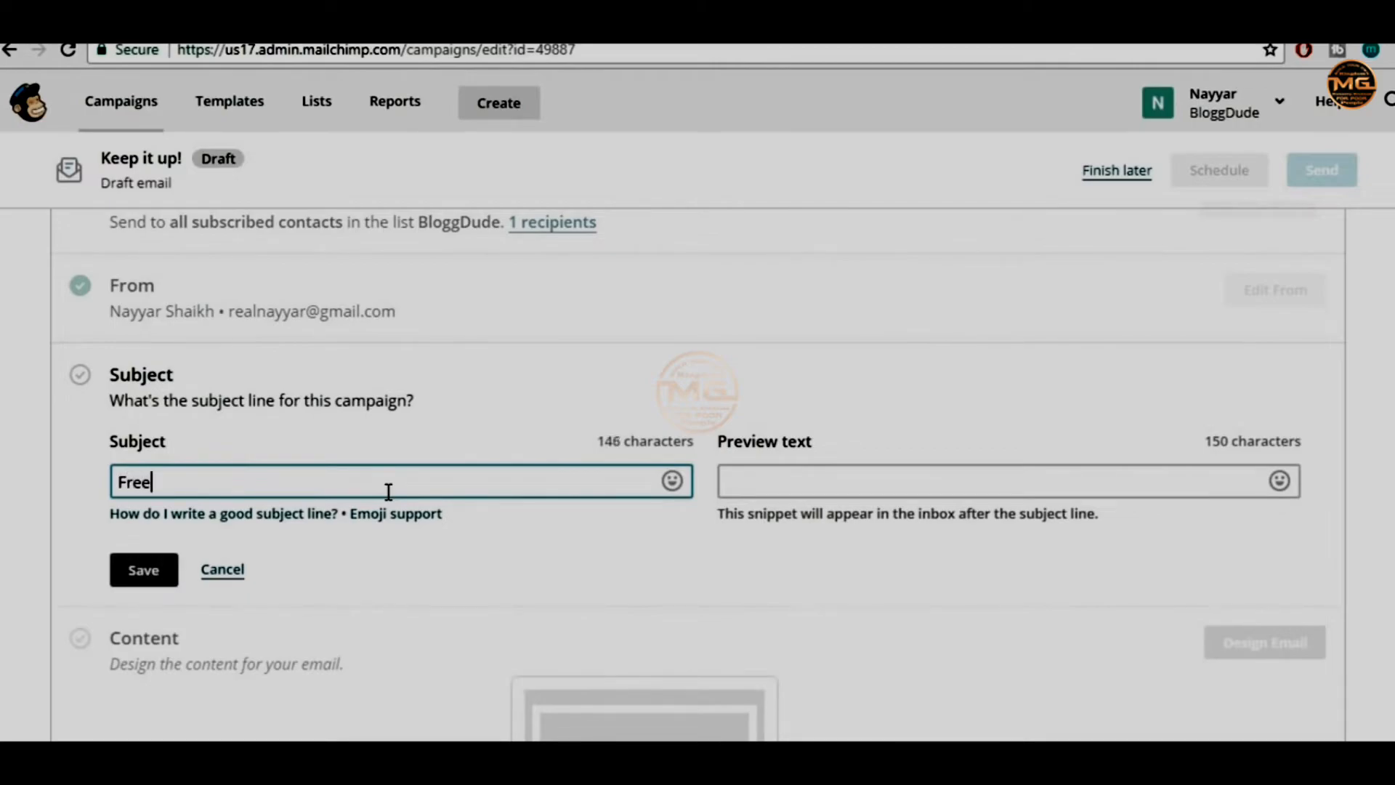
{"action": "type", "text": " Divi Layout"}
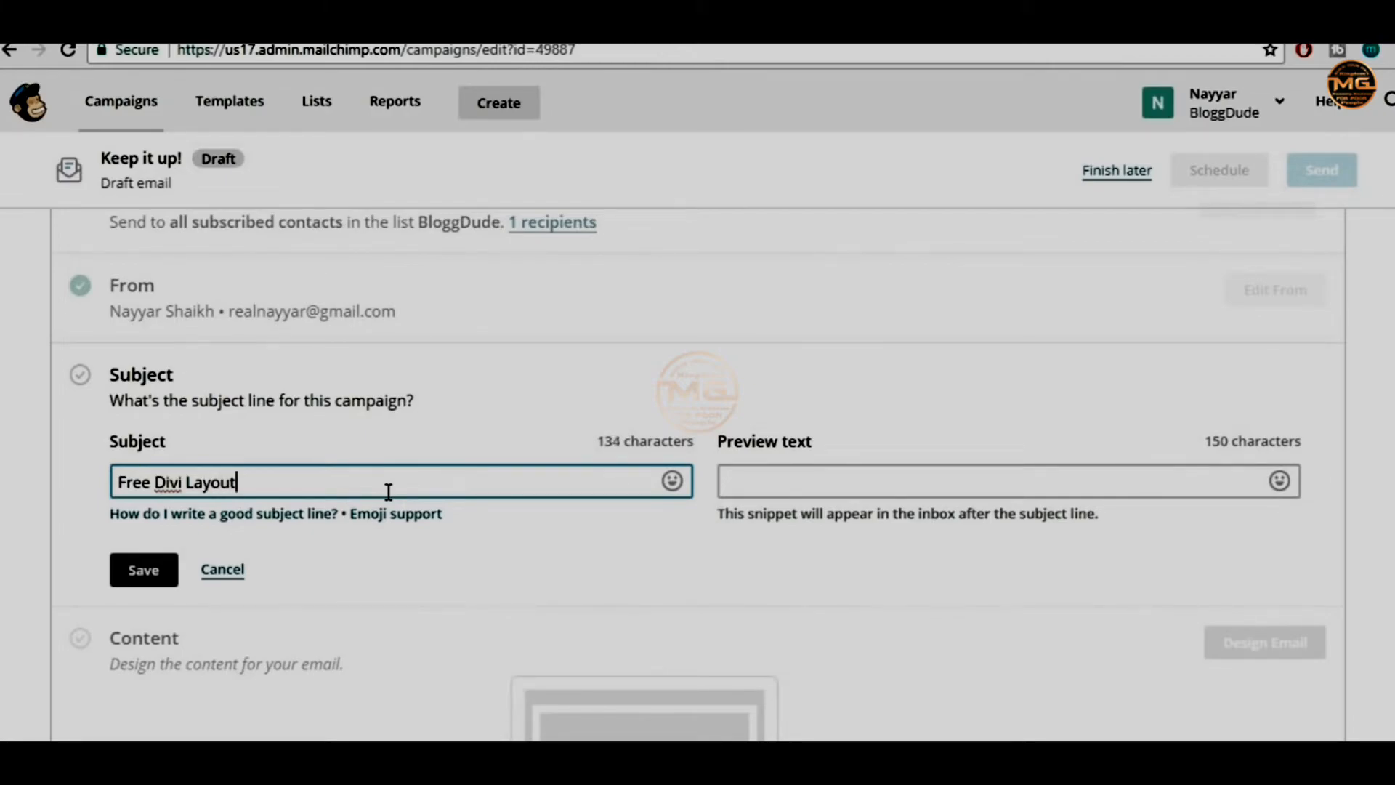
{"action": "type", "text": "!"}
{"action": "left_click_drag", "start_coordinate": [117, 483], "coordinate": [296, 482]}
{"action": "left_click", "coordinate": [322, 494]}
{"action": "key", "text": "ctrl+a"}
{"action": "left_click", "coordinate": [508, 563]}
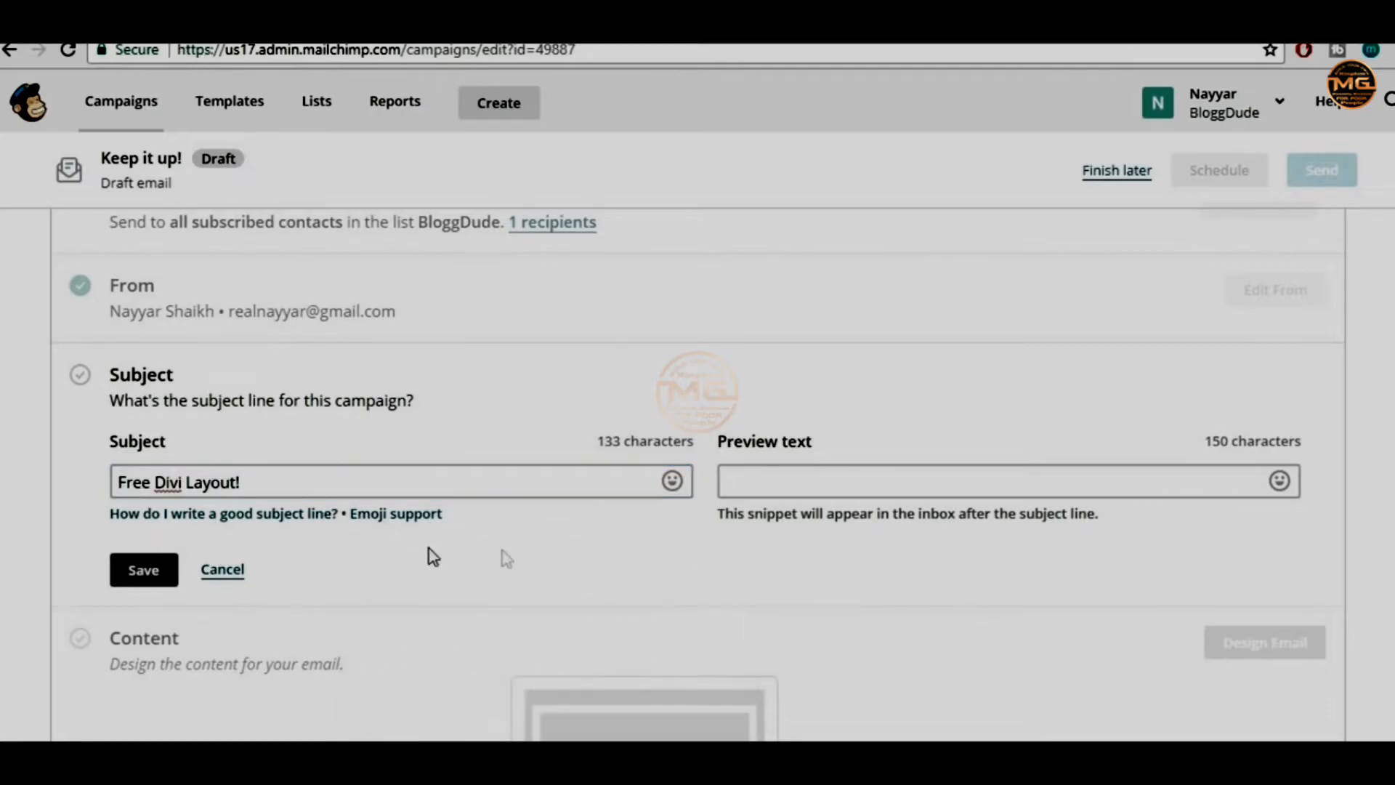
{"action": "left_click", "coordinate": [148, 574]}
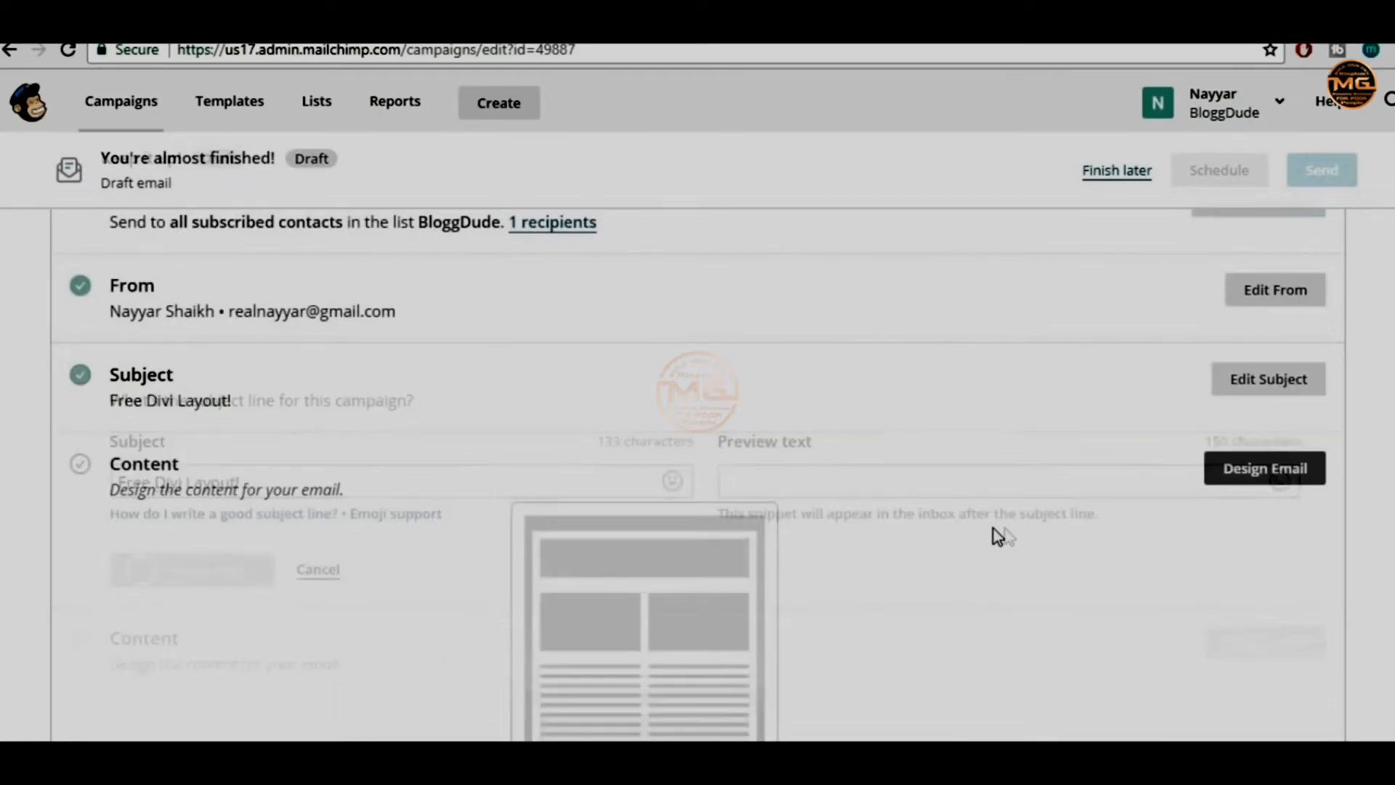
{"action": "scroll", "coordinate": [1019, 520], "scroll_direction": "down", "scroll_amount": 3}
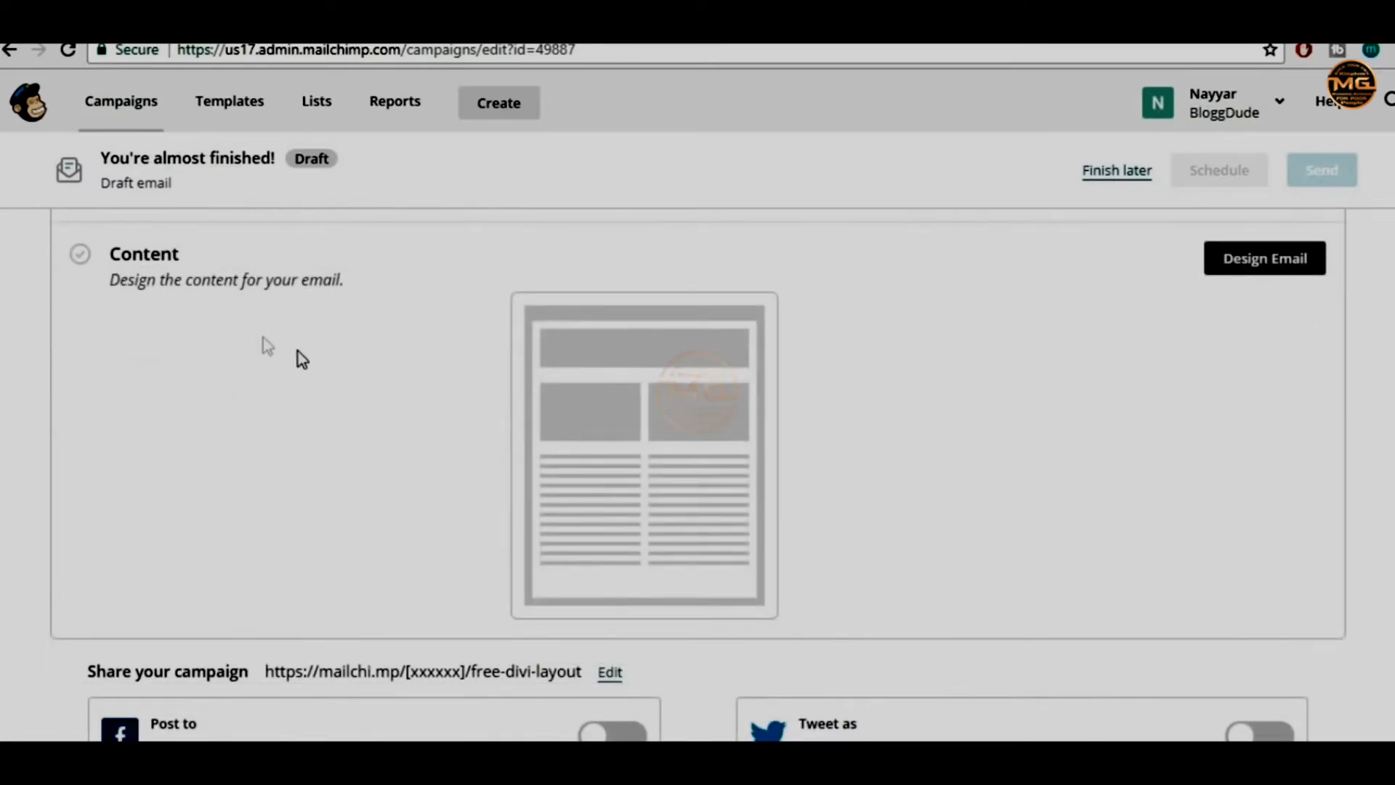
{"action": "scroll", "coordinate": [1163, 407], "scroll_direction": "up", "scroll_amount": 2}
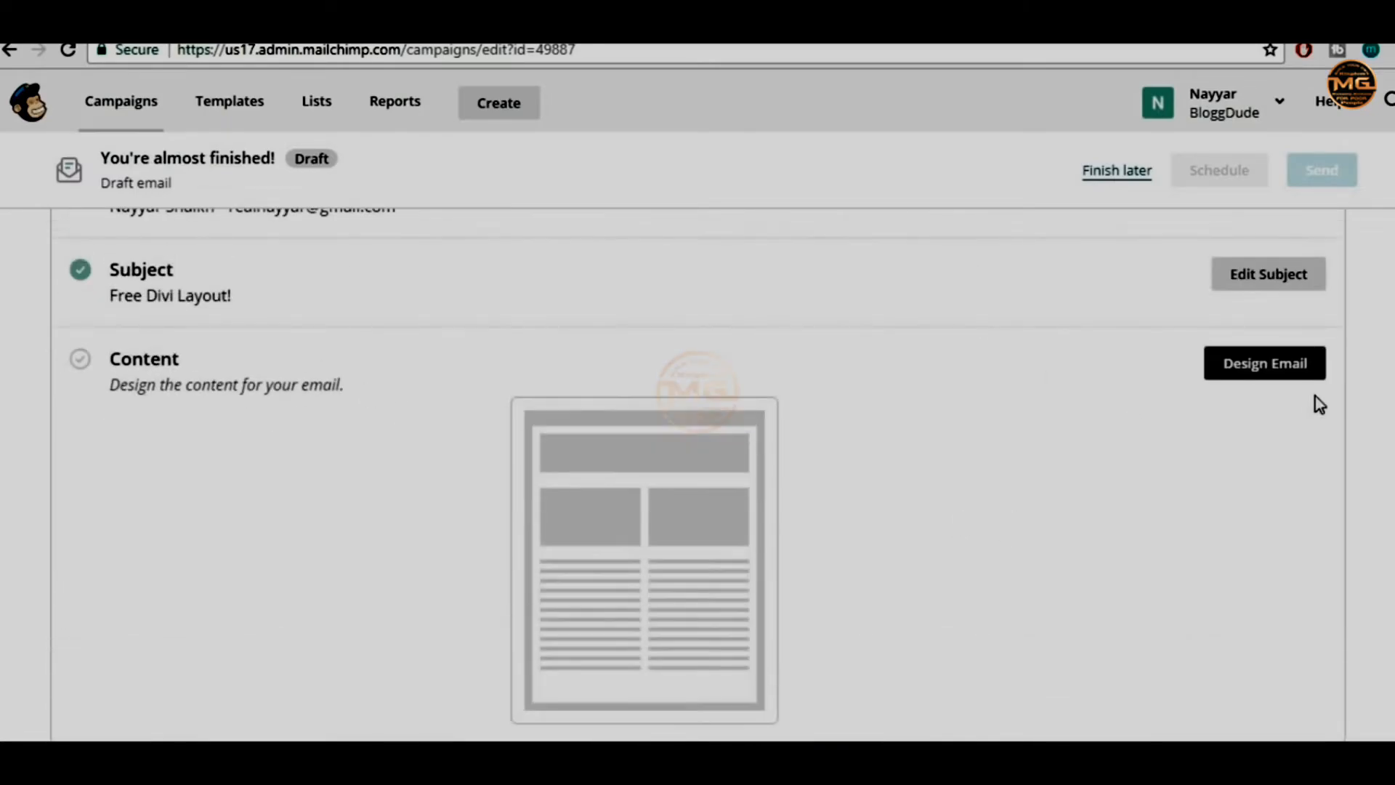
Pick 'Real Template' from the Saved templates as the email's design
{"action": "left_click", "coordinate": [1274, 371]}
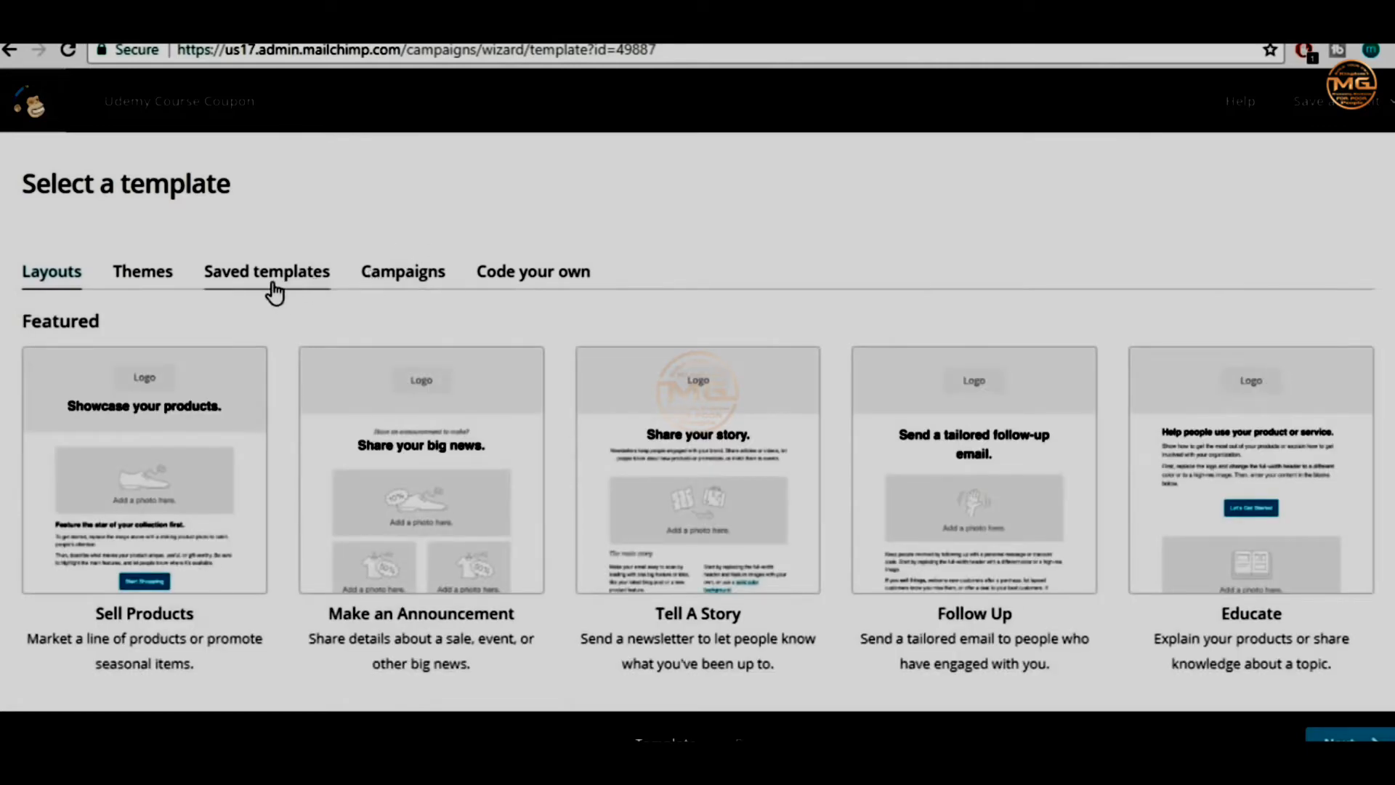
{"action": "left_click", "coordinate": [274, 288]}
{"action": "scroll", "coordinate": [321, 346], "scroll_direction": "down", "scroll_amount": 2}
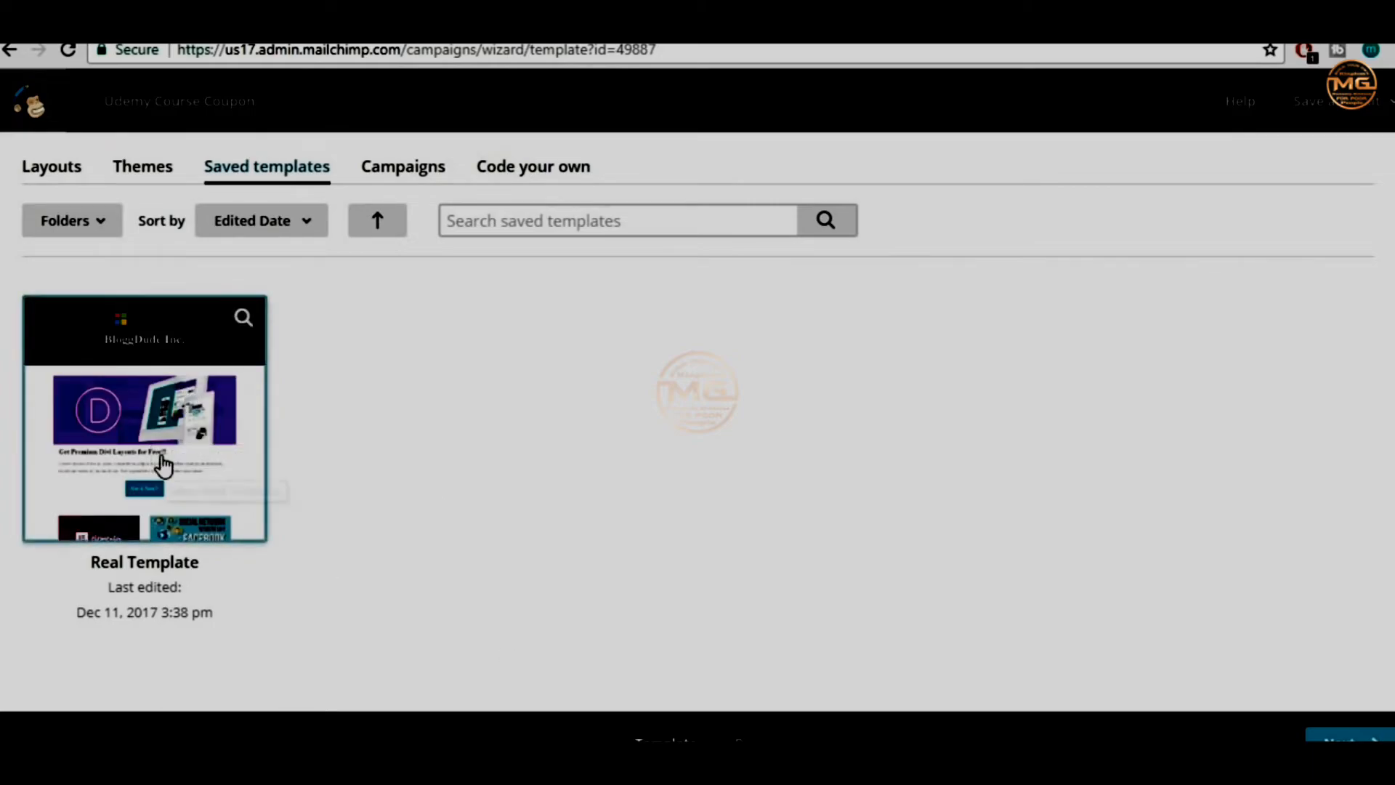
{"action": "left_click", "coordinate": [164, 465]}
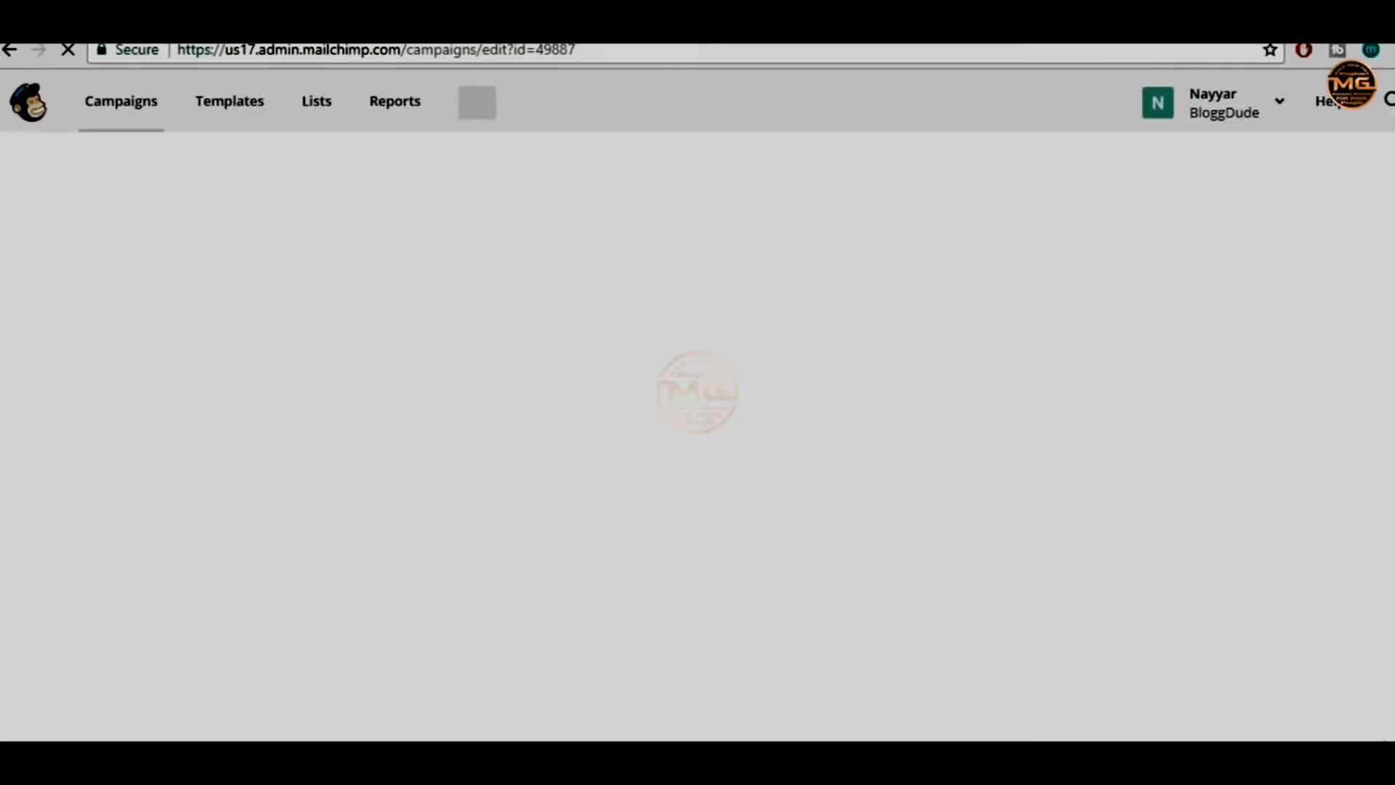
{"action": "scroll", "coordinate": [875, 652], "scroll_direction": "down", "scroll_amount": 5}
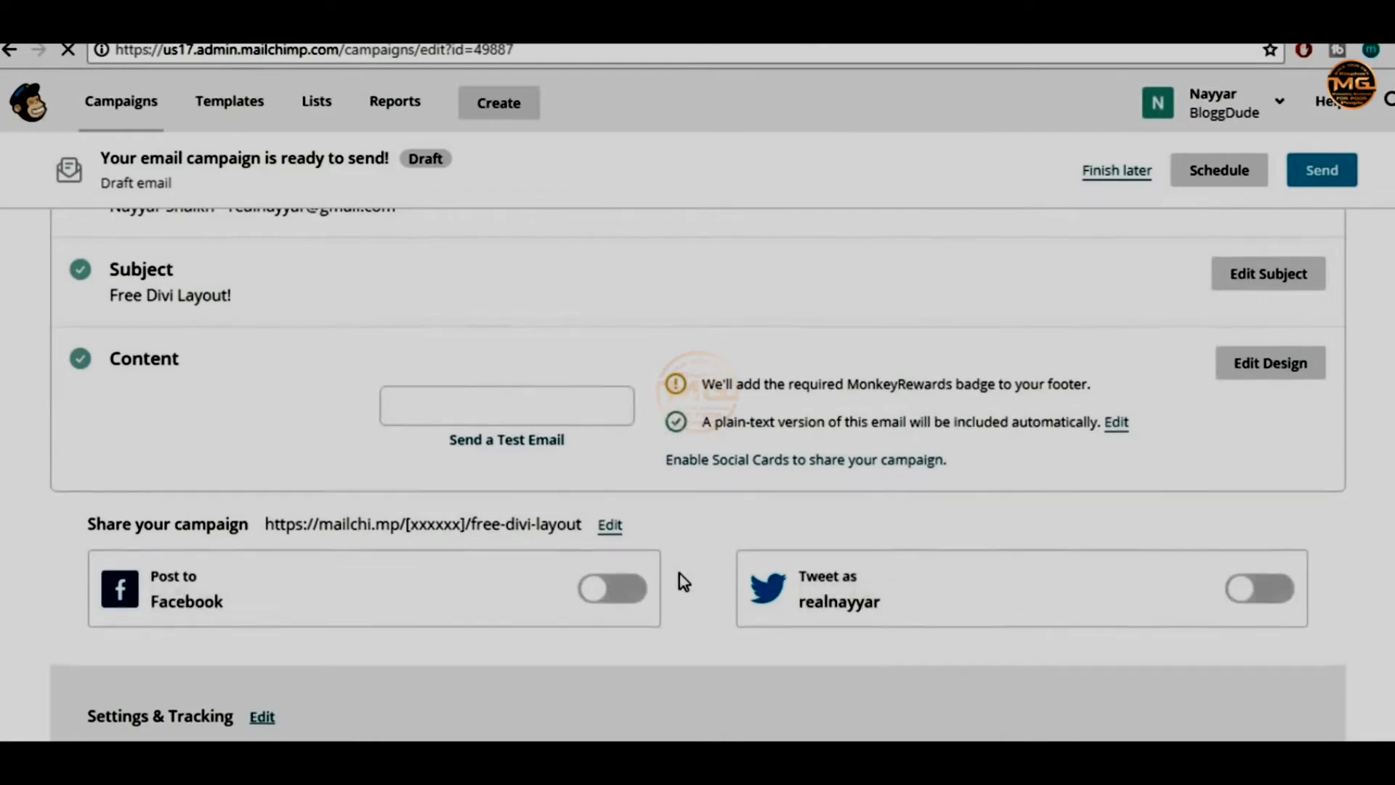
{"action": "scroll", "coordinate": [679, 573], "scroll_direction": "down", "scroll_amount": 2}
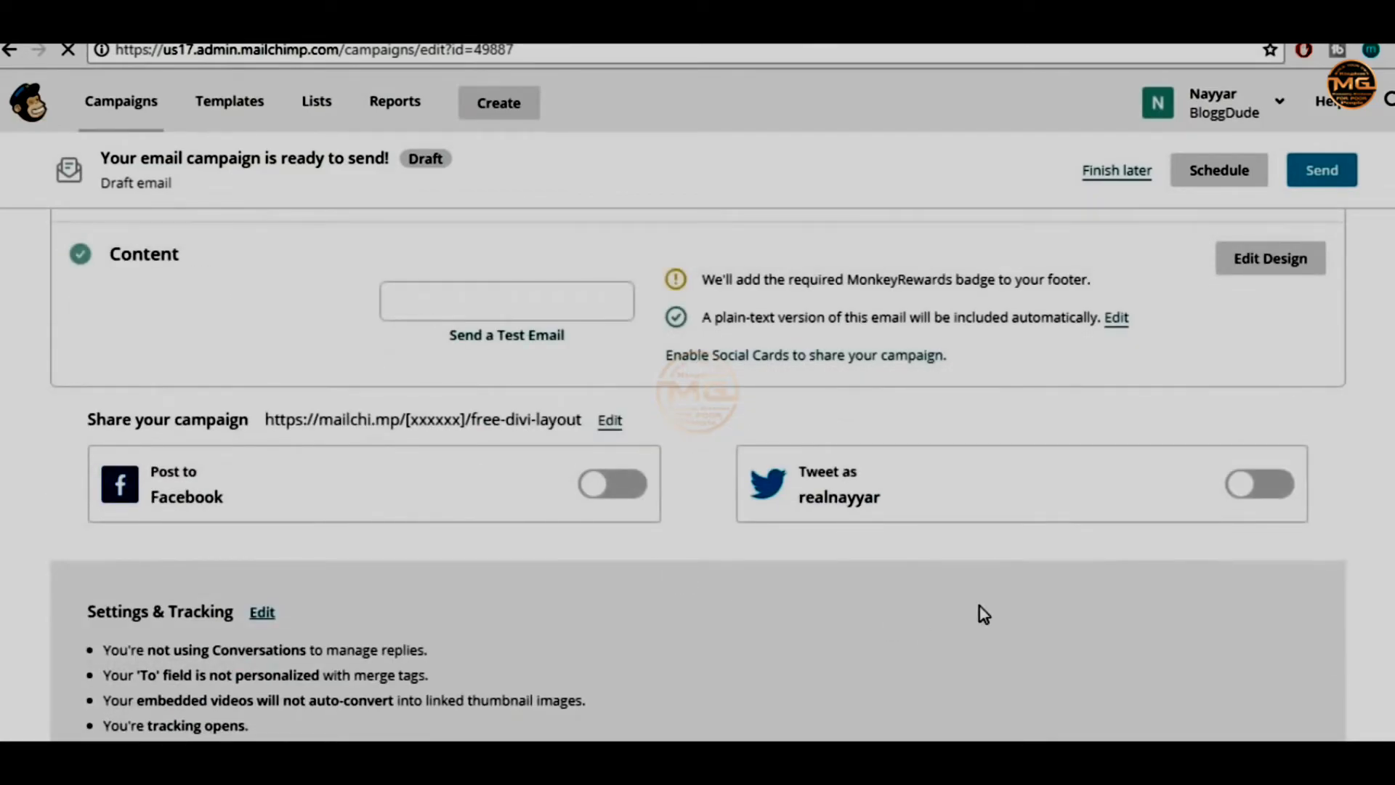
{"action": "scroll", "coordinate": [983, 615], "scroll_direction": "down", "scroll_amount": 4}
{"action": "scroll", "coordinate": [984, 614], "scroll_direction": "up", "scroll_amount": 6}
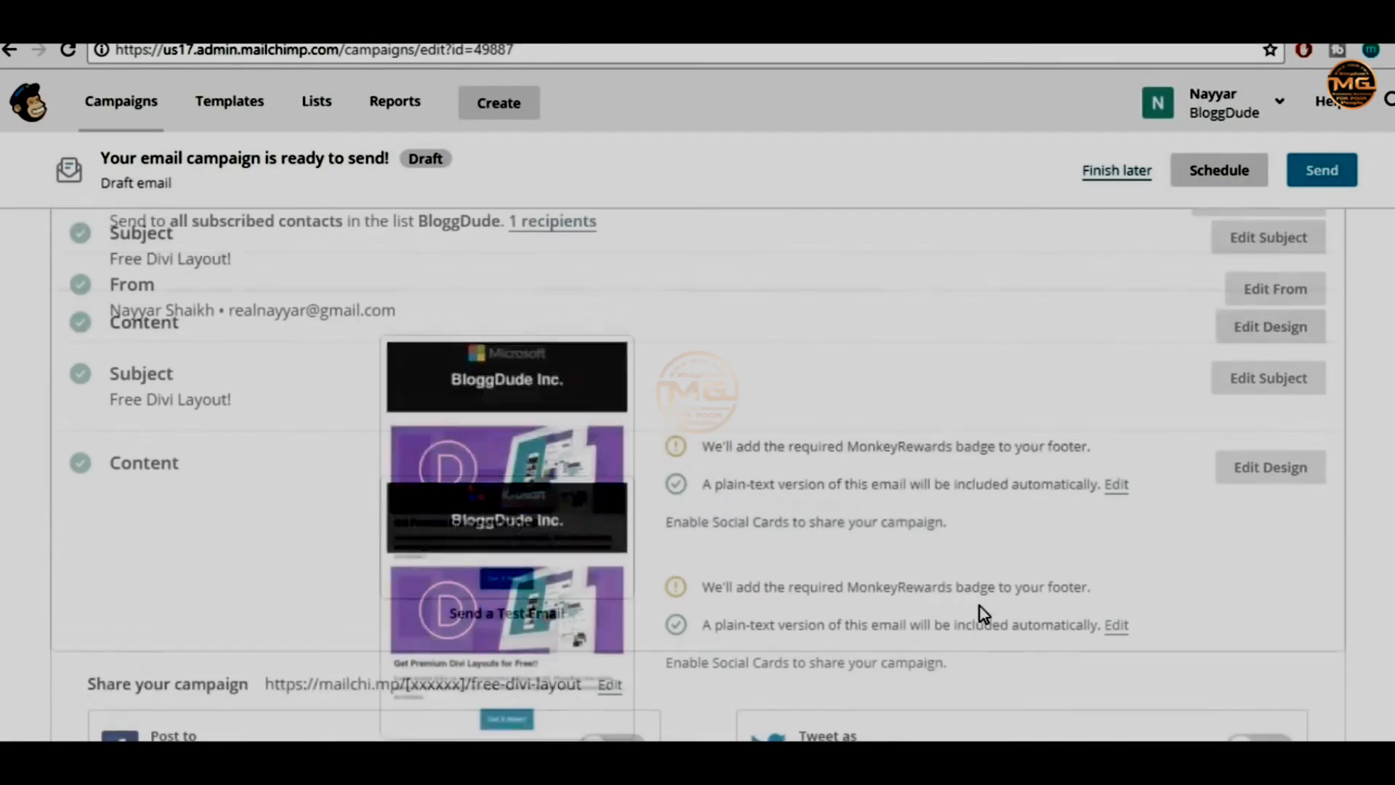
{"action": "scroll", "coordinate": [984, 615], "scroll_direction": "up", "scroll_amount": 3}
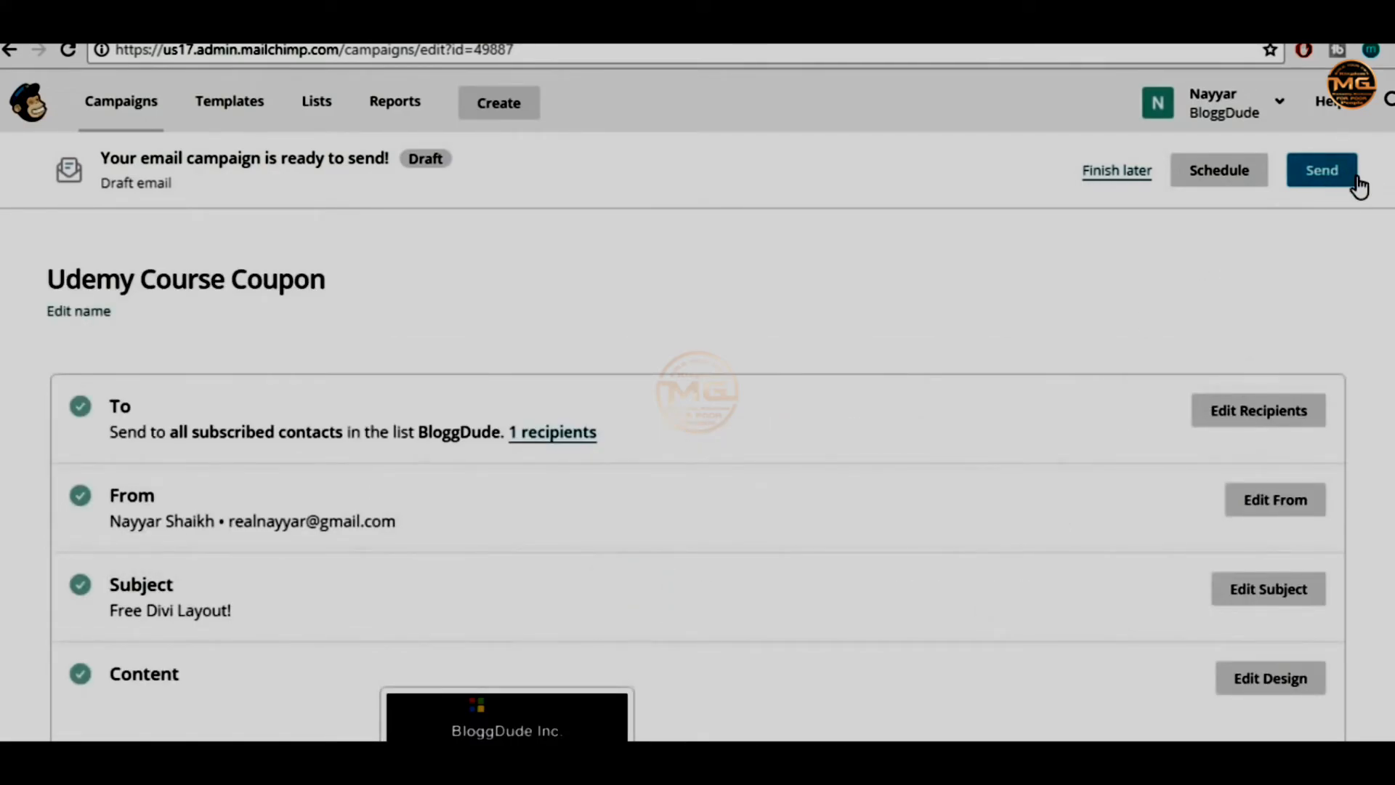
Schedule delivery for December 14, 2017 at 3:30 AM Eastern Time and confirm it
{"action": "left_click", "coordinate": [1223, 172]}
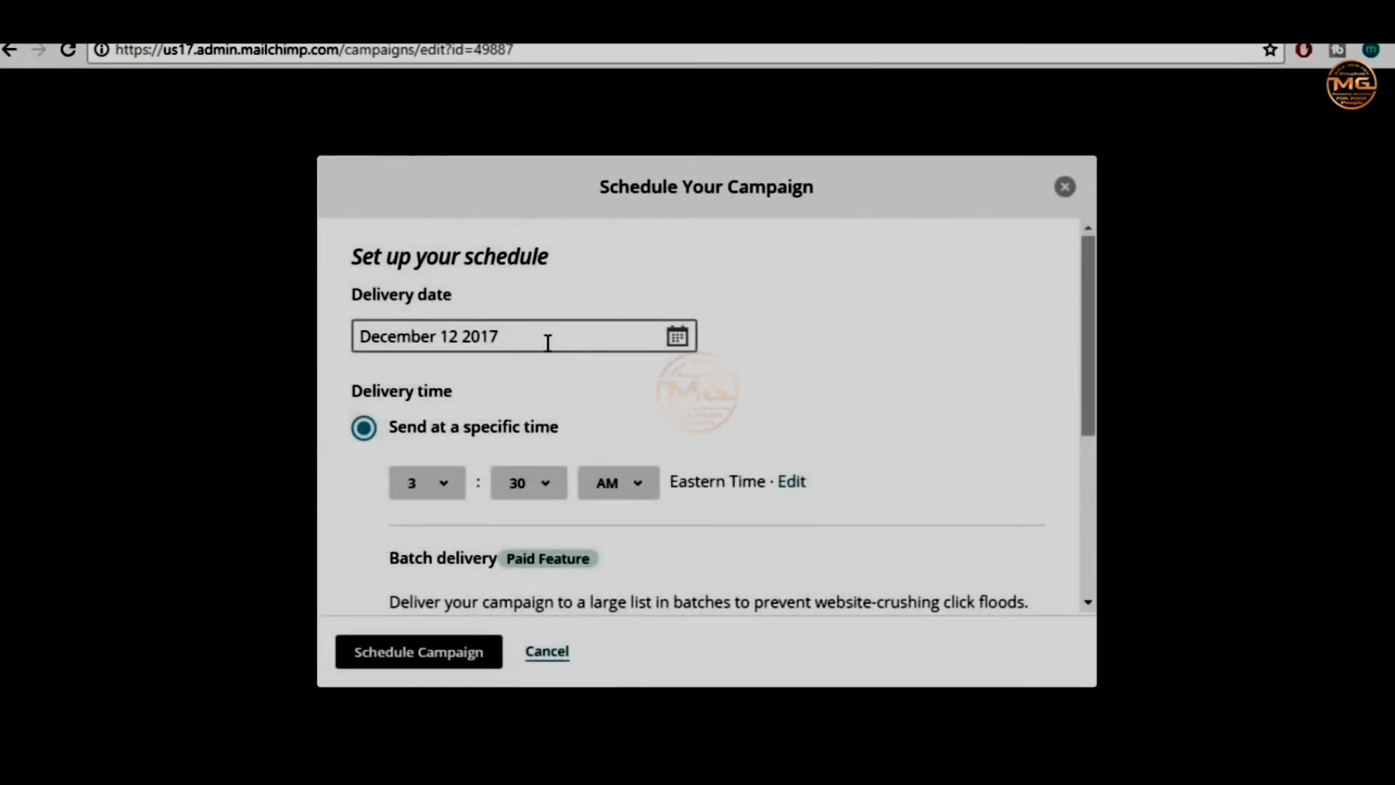
{"action": "left_click", "coordinate": [676, 336]}
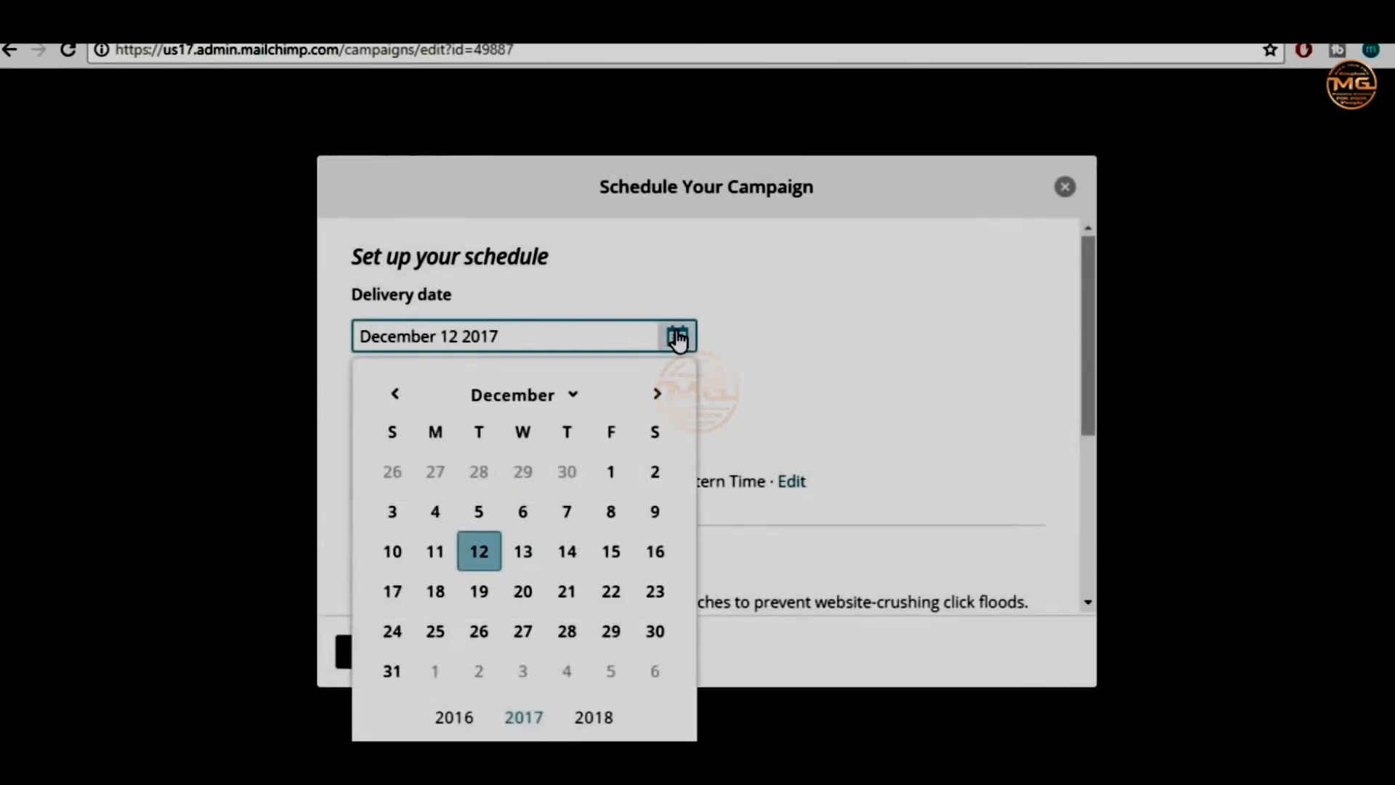
{"action": "left_click", "coordinate": [568, 556]}
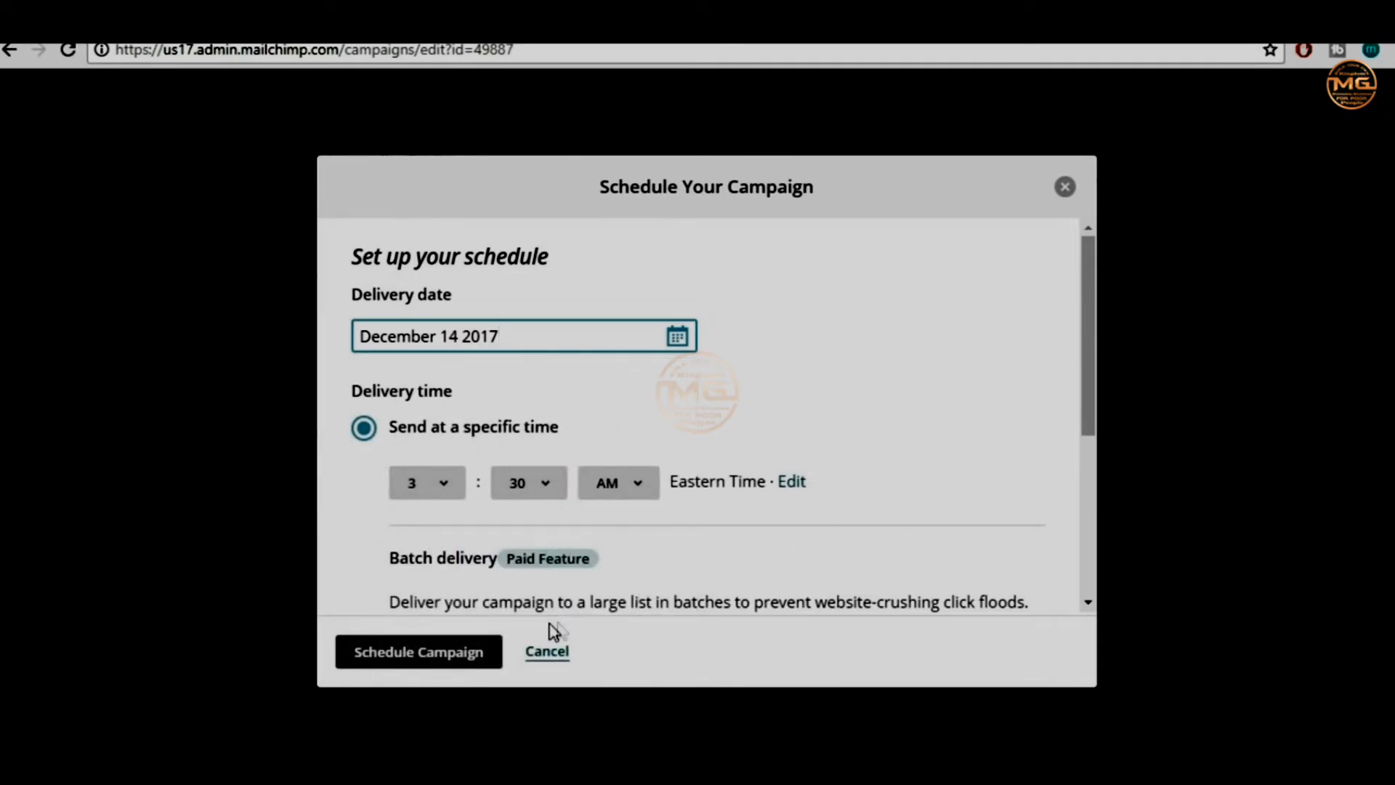
{"action": "scroll", "coordinate": [642, 576], "scroll_direction": "down", "scroll_amount": 3}
{"action": "scroll", "coordinate": [647, 598], "scroll_direction": "up", "scroll_amount": 3}
{"action": "scroll", "coordinate": [738, 447], "scroll_direction": "down", "scroll_amount": 3}
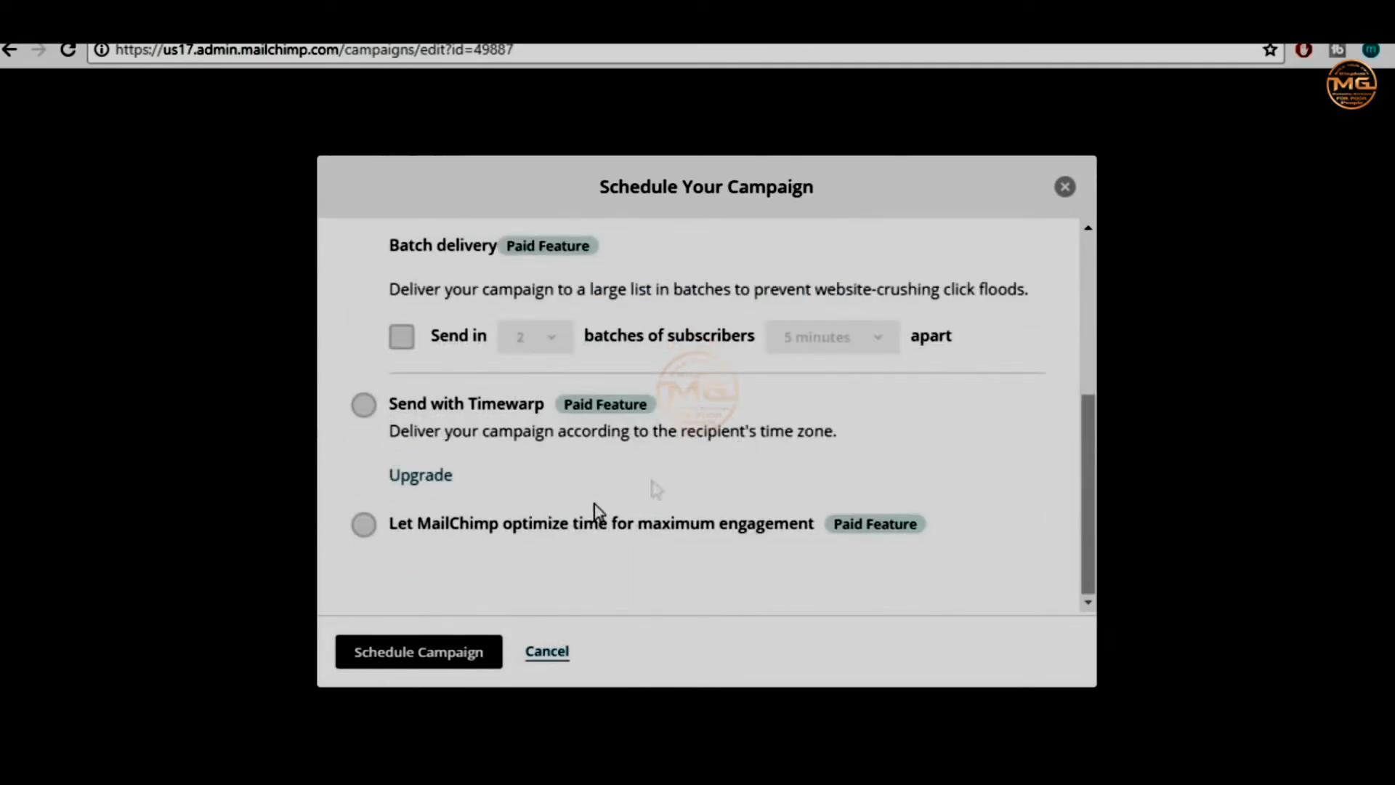
{"action": "left_click", "coordinate": [446, 663]}
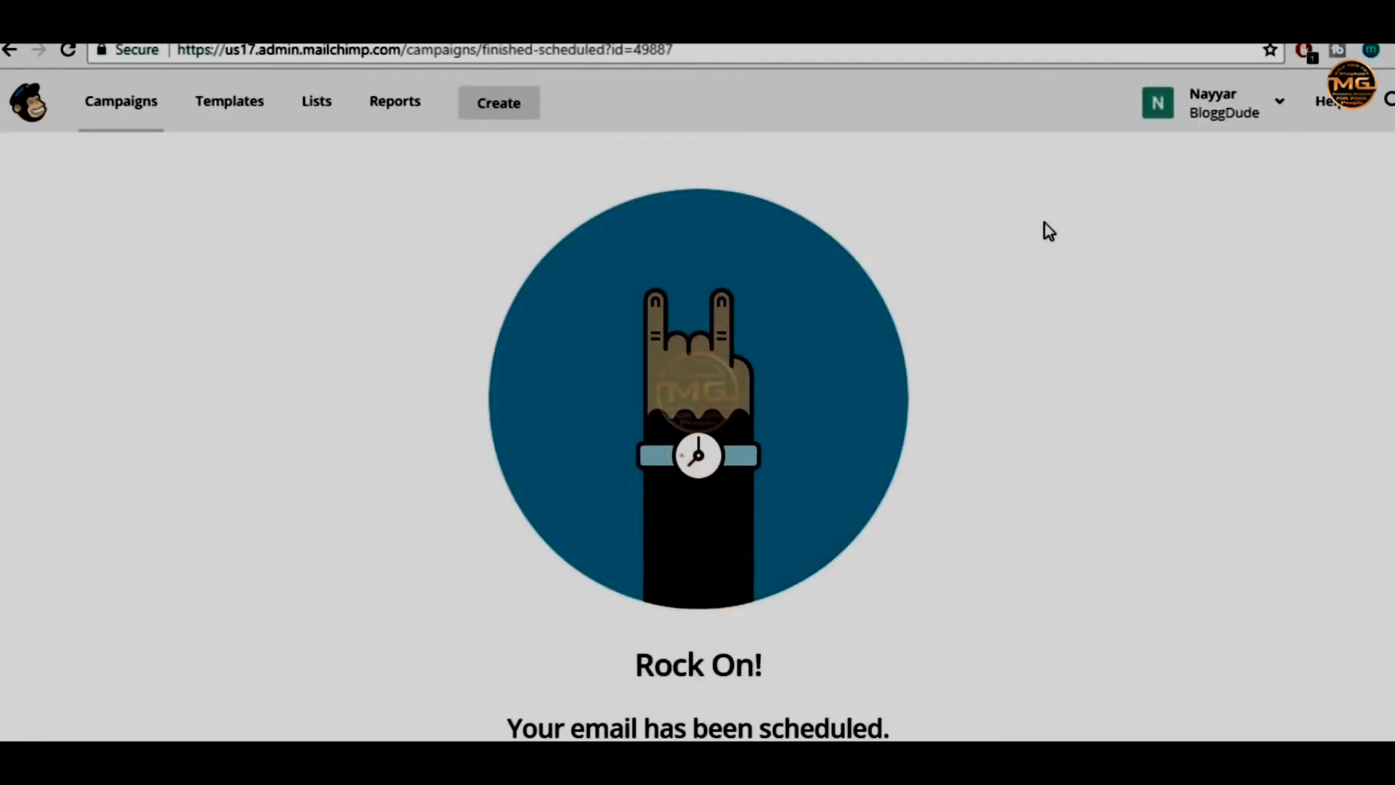
Leave the 'Rock On!' scheduling confirmation and return to the MailChimp dashboard via the logo
{"action": "left_click_drag", "start_coordinate": [638, 664], "coordinate": [800, 666]}
{"action": "left_click", "coordinate": [807, 663]}
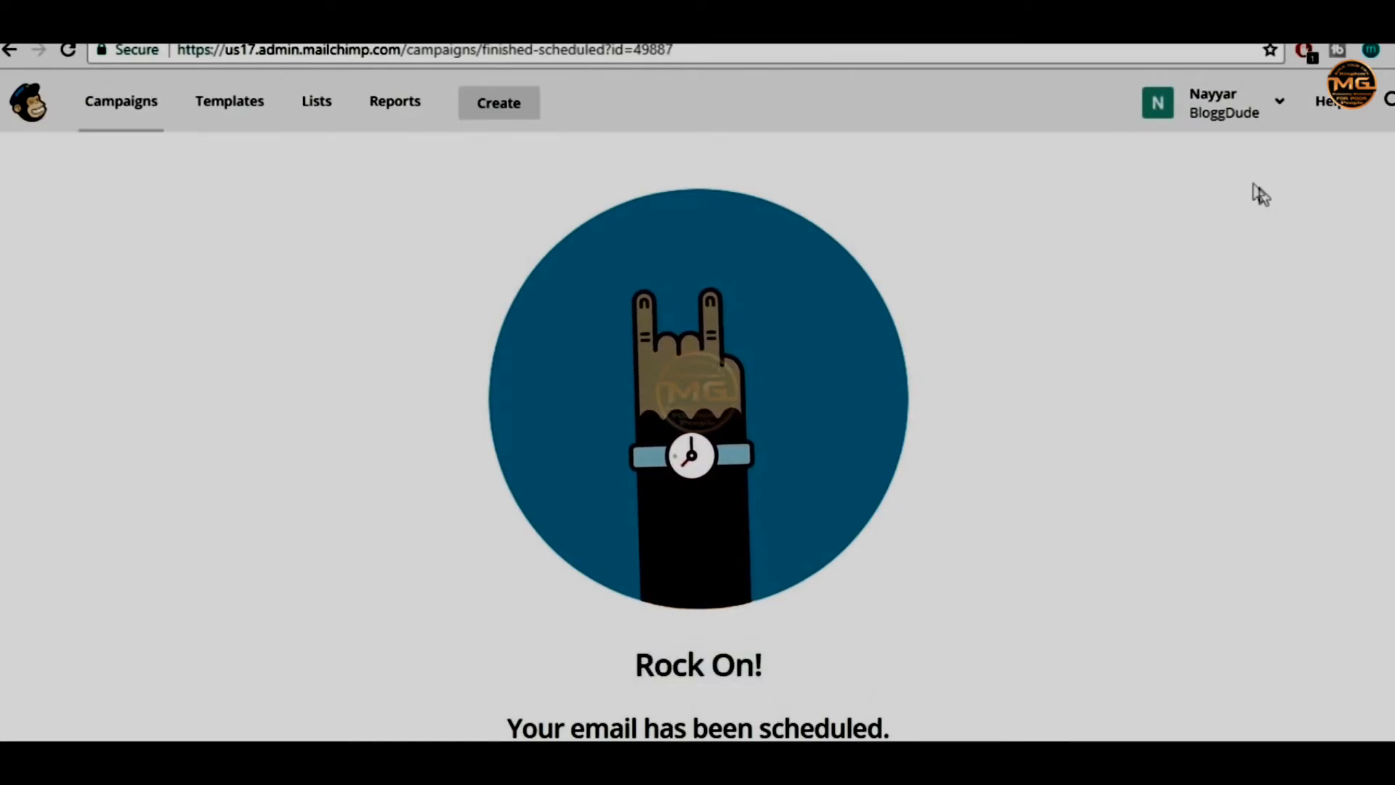
{"action": "left_click", "coordinate": [36, 118]}
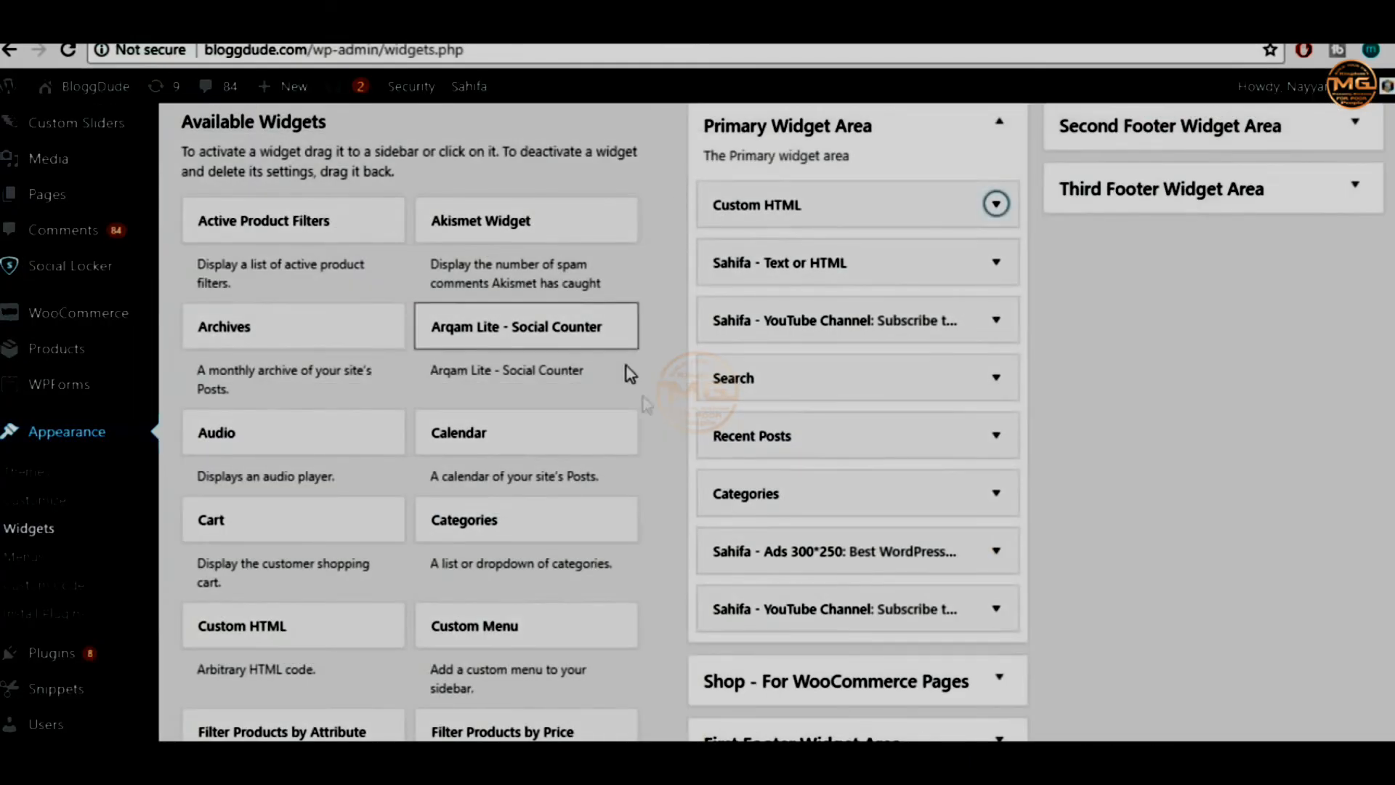
Scroll through the WordPress widgets page to review the Primary Widget Area's widgets
{"action": "scroll", "coordinate": [669, 420], "scroll_direction": "up", "scroll_amount": 6}
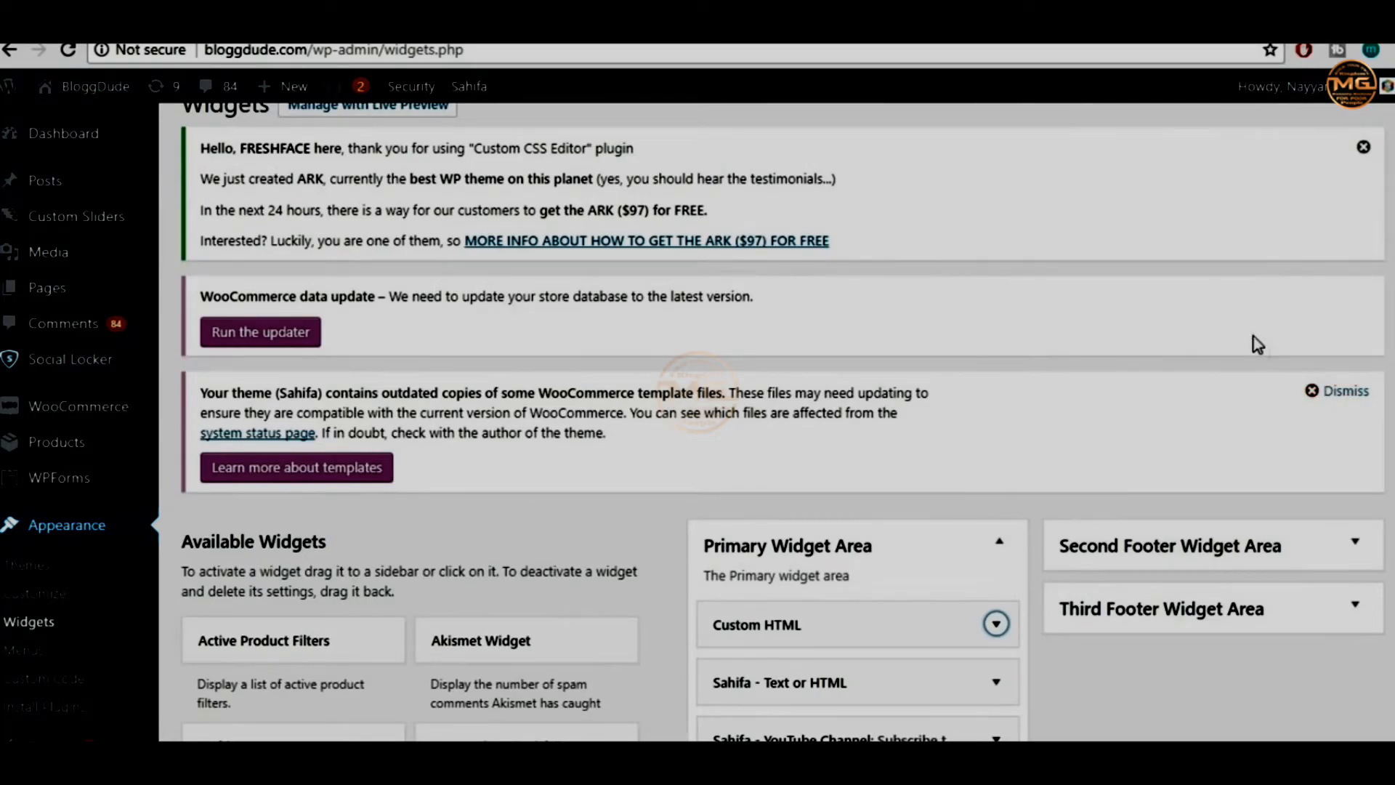
{"action": "scroll", "coordinate": [1064, 406], "scroll_direction": "down", "scroll_amount": 3}
{"action": "scroll", "coordinate": [1064, 405], "scroll_direction": "down", "scroll_amount": 3}
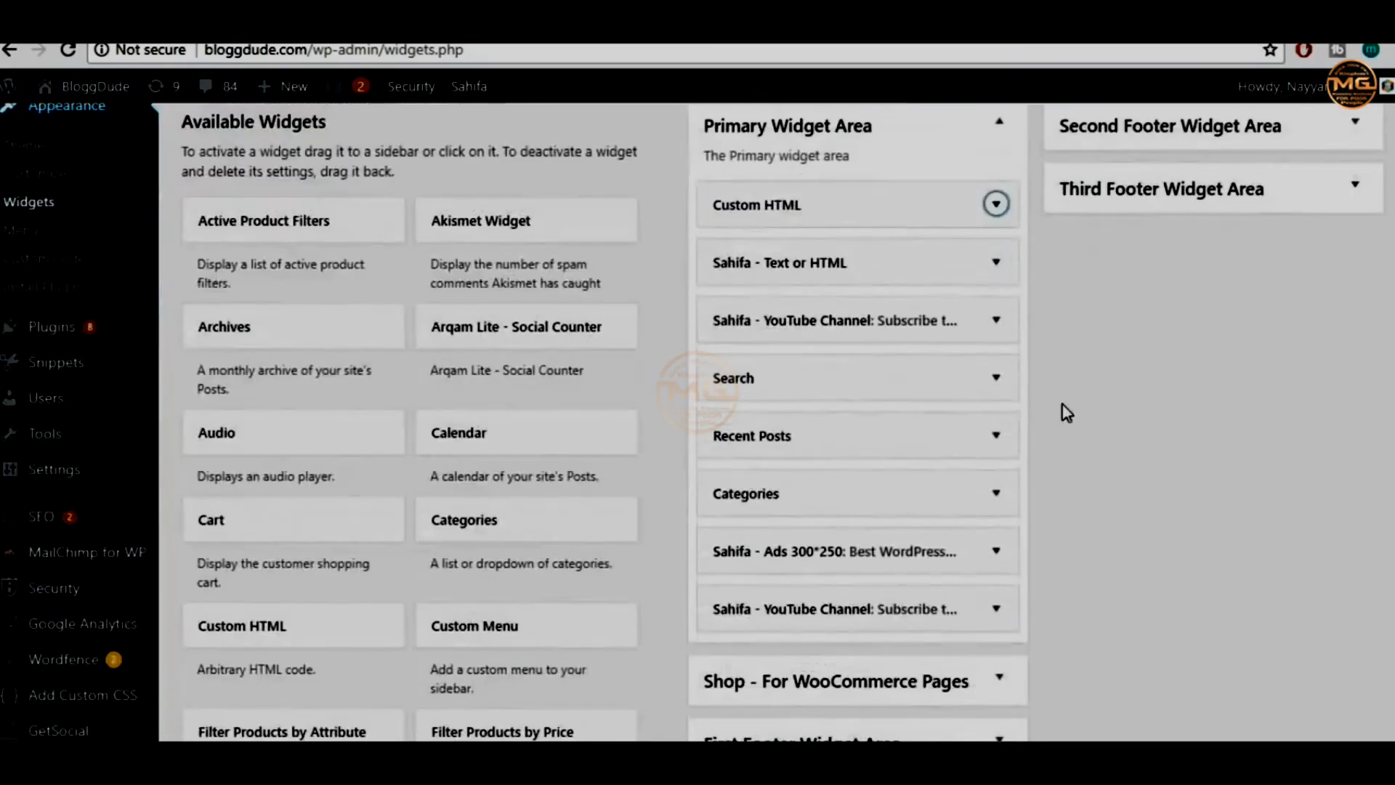
{"action": "scroll", "coordinate": [974, 405], "scroll_direction": "up", "scroll_amount": 8}
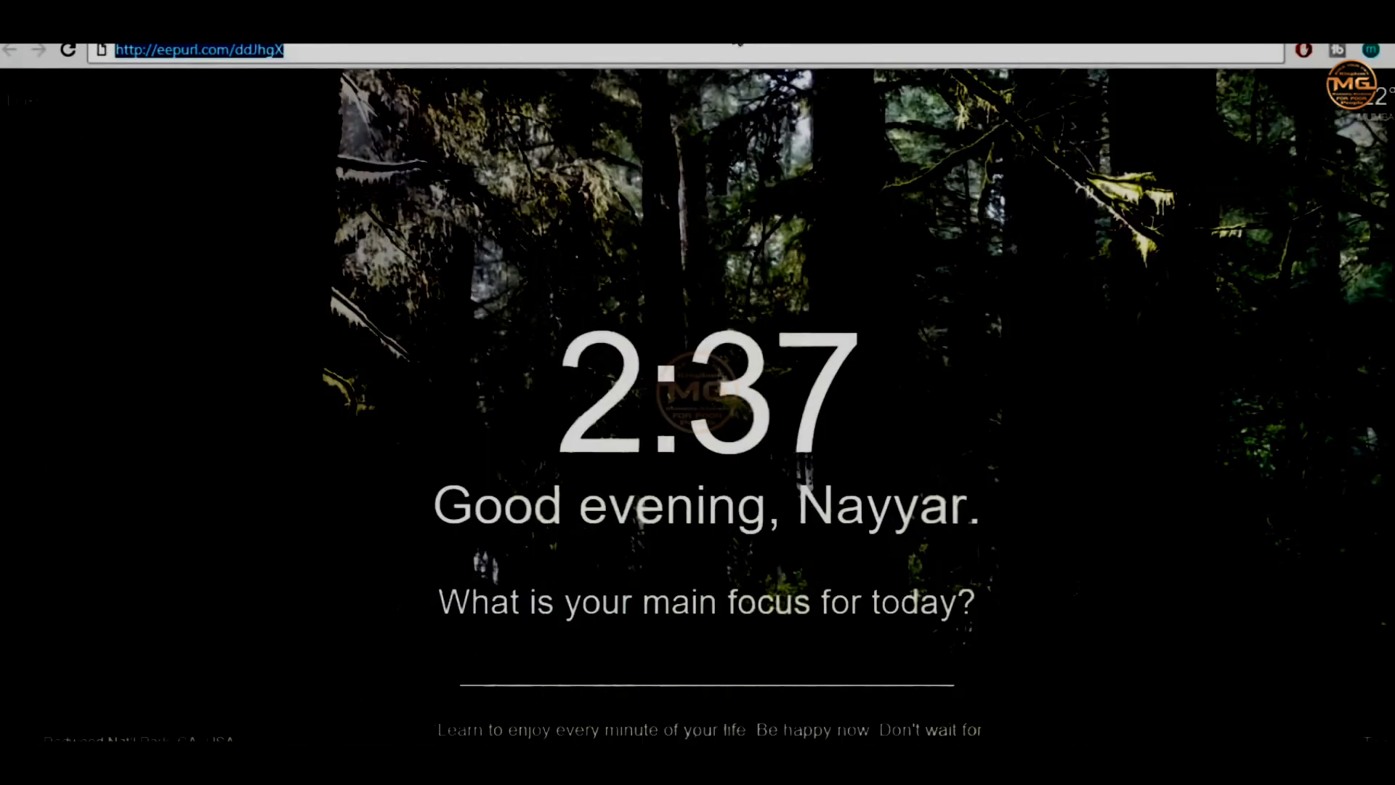
Load the Denko site homepage from the autocompleted 'nayyar' address and scroll through it
{"action": "type", "text": "nayyarshaikh.com"}
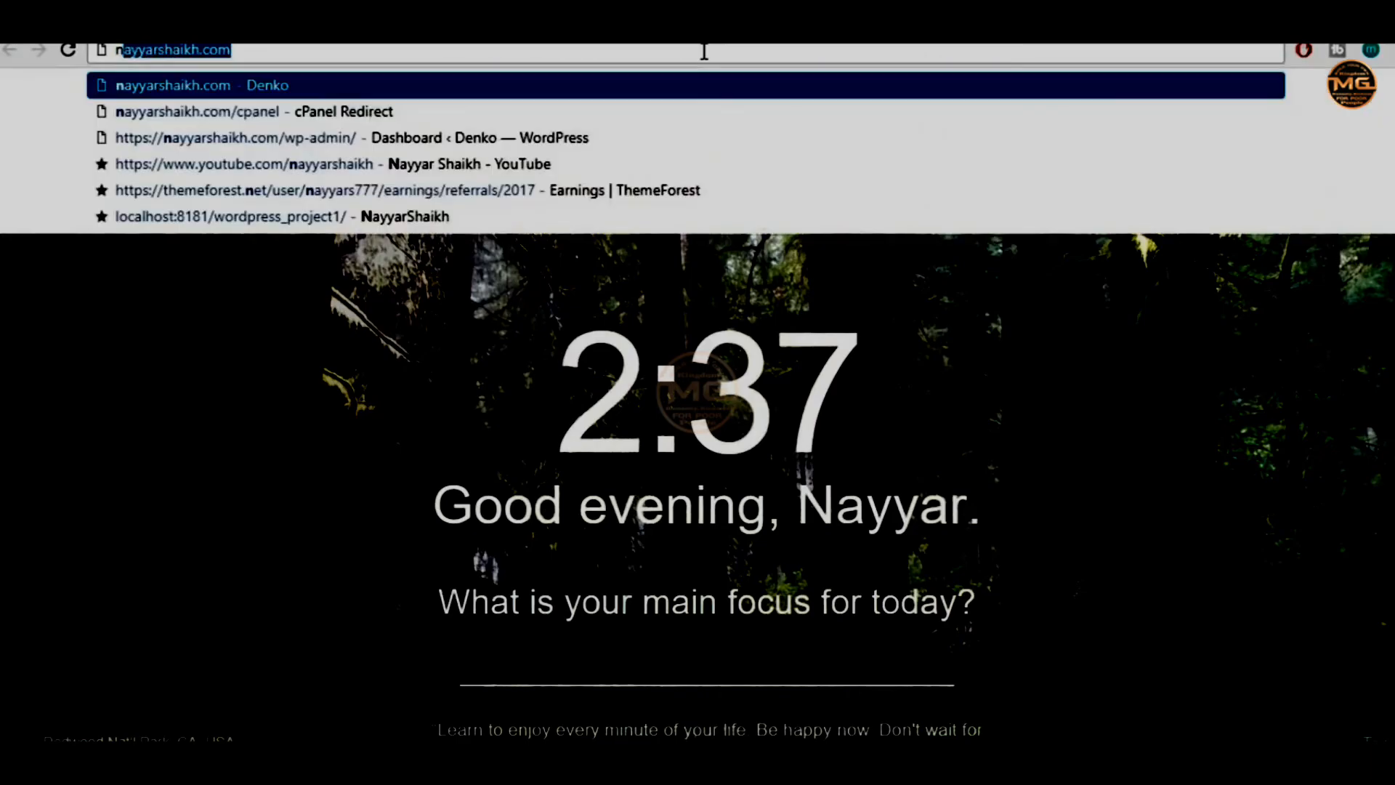
{"action": "key", "text": "Return"}
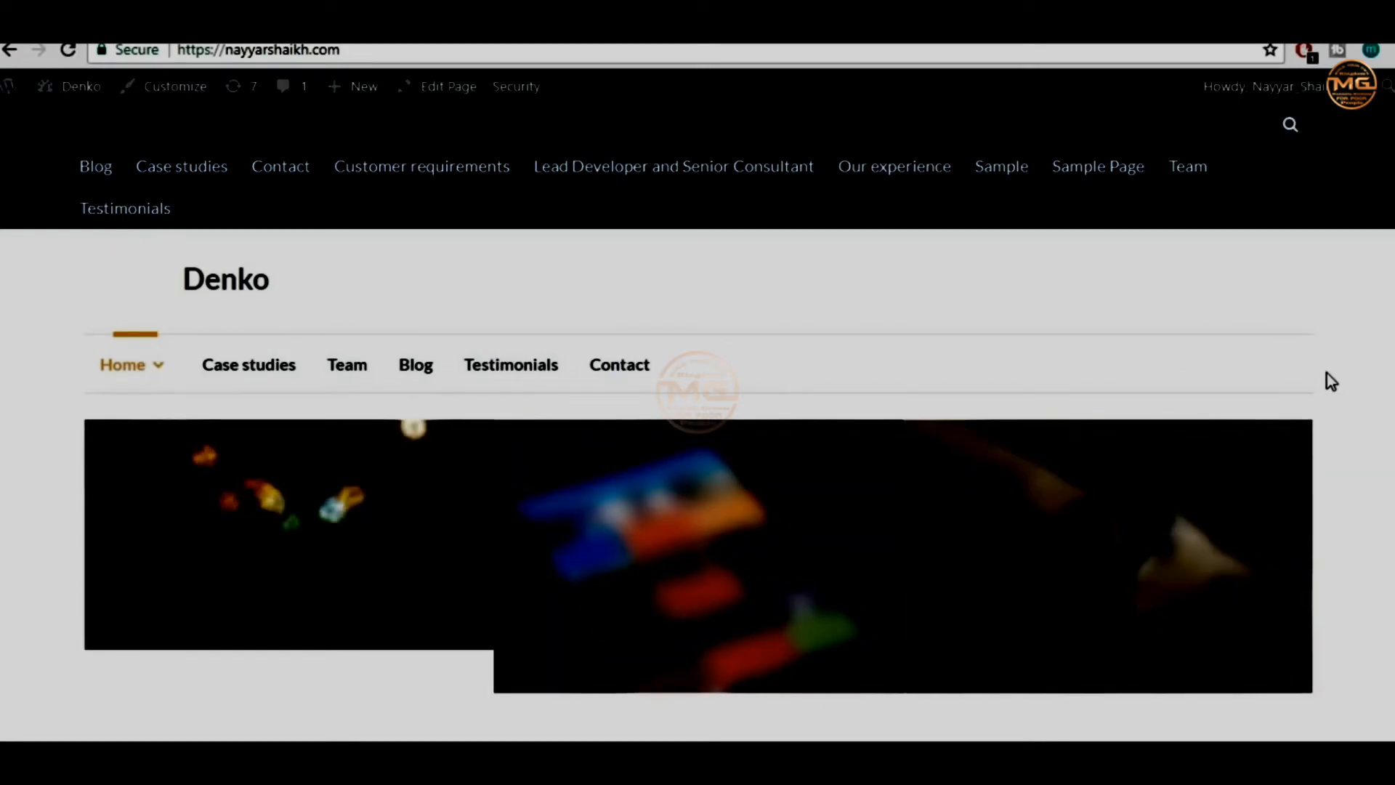
{"action": "scroll", "coordinate": [1326, 374], "scroll_direction": "down", "scroll_amount": 10}
{"action": "scroll", "coordinate": [1326, 373], "scroll_direction": "down", "scroll_amount": 3}
{"action": "scroll", "coordinate": [1326, 373], "scroll_direction": "up", "scroll_amount": 3}
{"action": "scroll", "coordinate": [1330, 379], "scroll_direction": "up", "scroll_amount": 1}
{"action": "scroll", "coordinate": [1281, 398], "scroll_direction": "down", "scroll_amount": 5}
{"action": "scroll", "coordinate": [712, 451], "scroll_direction": "up", "scroll_amount": 8}
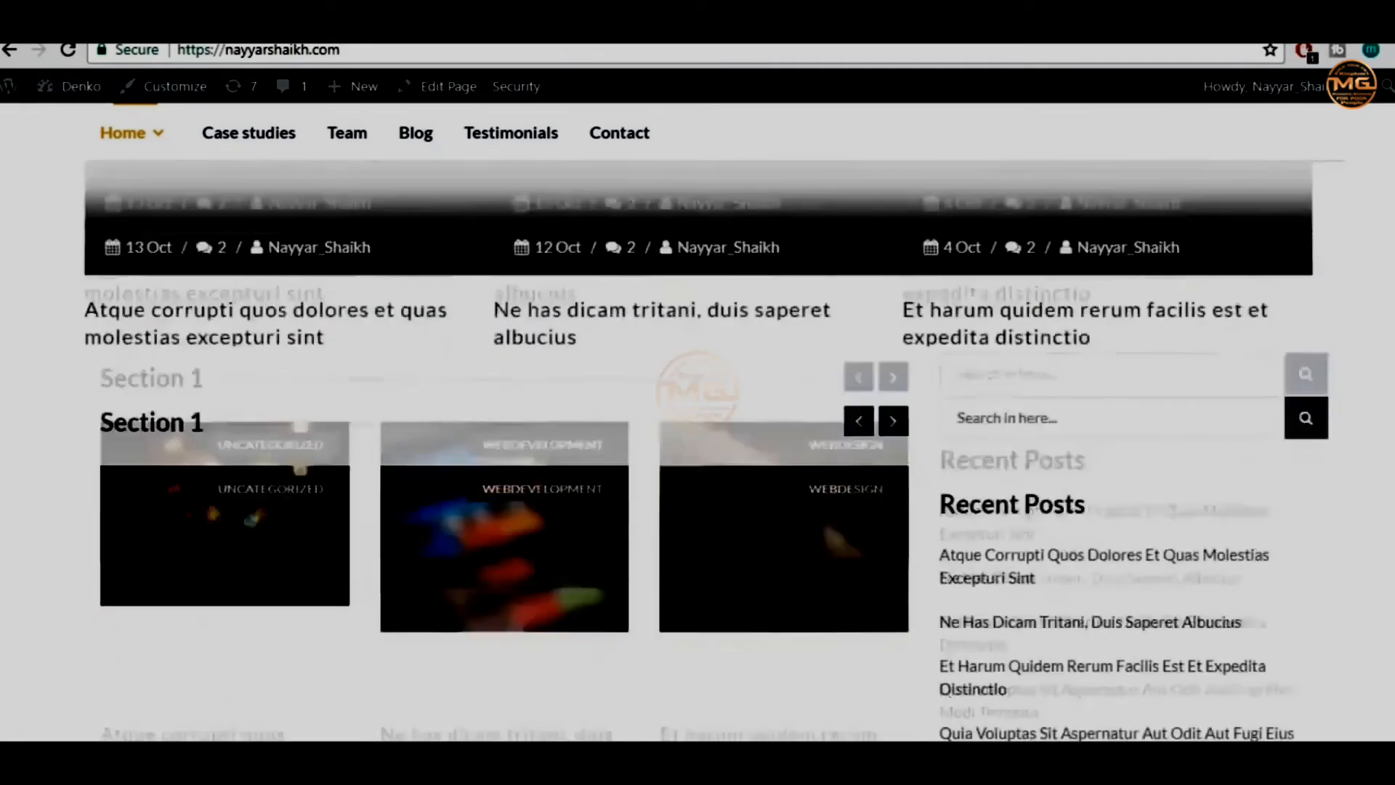
{"action": "scroll", "coordinate": [698, 436], "scroll_direction": "up", "scroll_amount": 3}
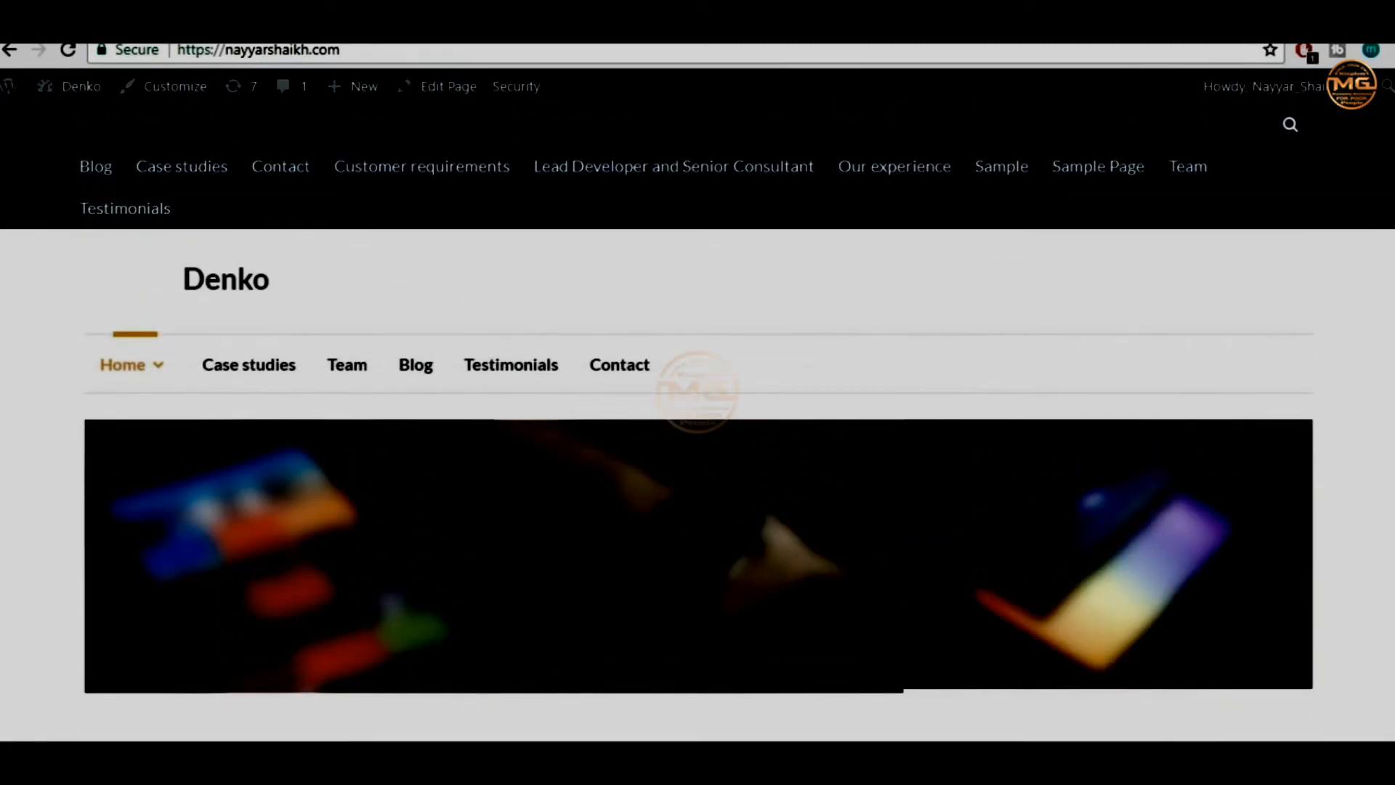
Open the site's admin dashboard in a new tab and switch to it
{"action": "right_click", "coordinate": [54, 125]}
{"action": "left_click", "coordinate": [87, 142]}
{"action": "left_click", "coordinate": [327, 25]}
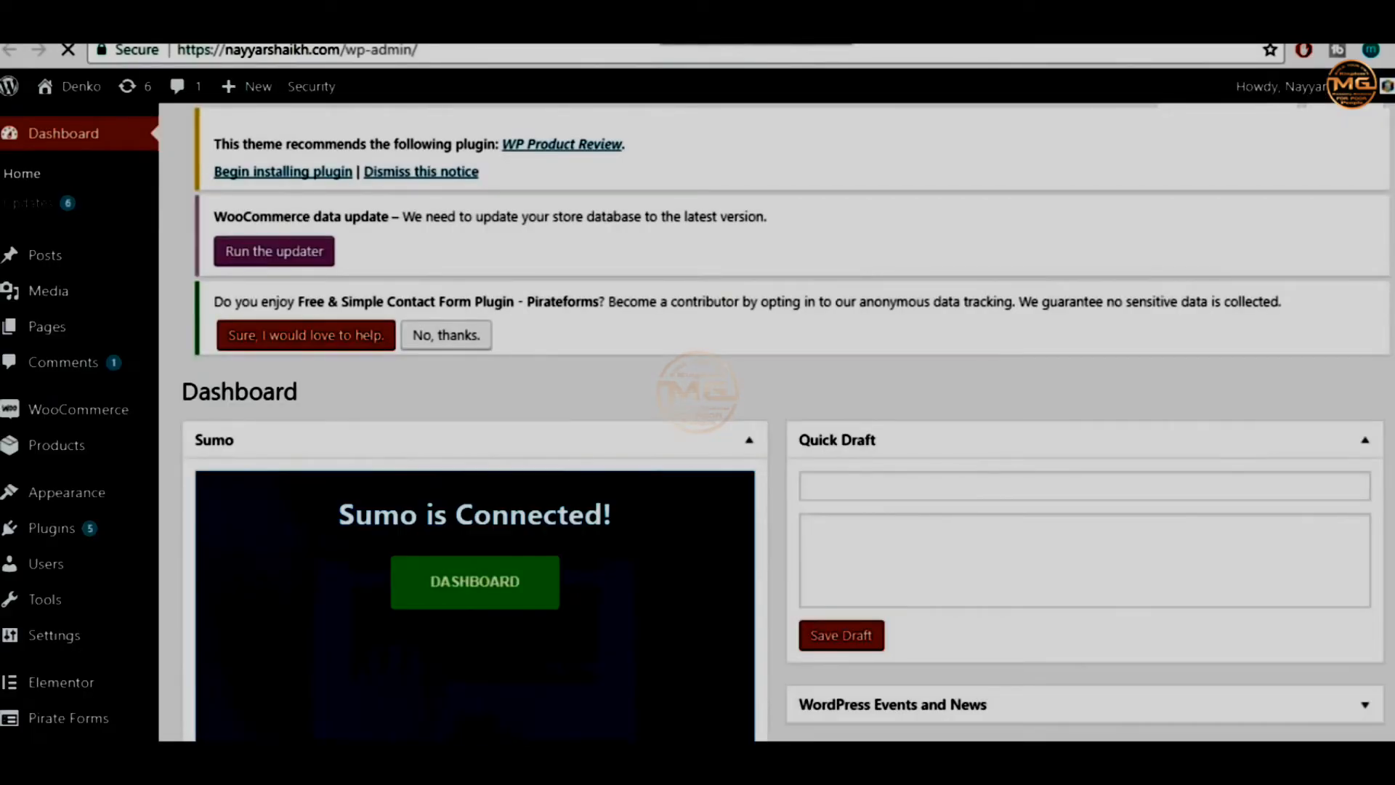
Search Add New plugins for 'sumo' and confirm the Sumo plugin is marked Active
{"action": "scroll", "coordinate": [626, 526], "scroll_direction": "down", "scroll_amount": 3}
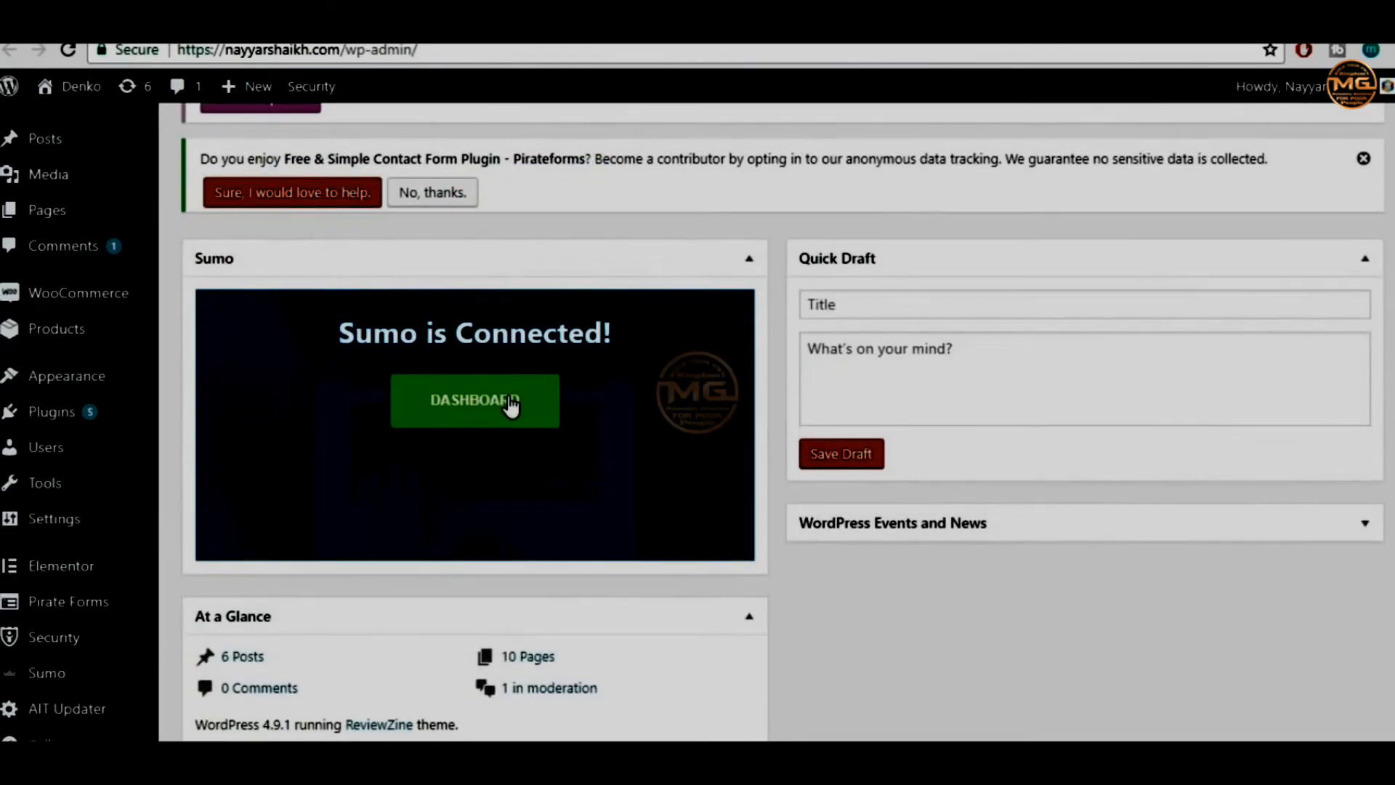
{"action": "mouse_move", "coordinate": [90, 409]}
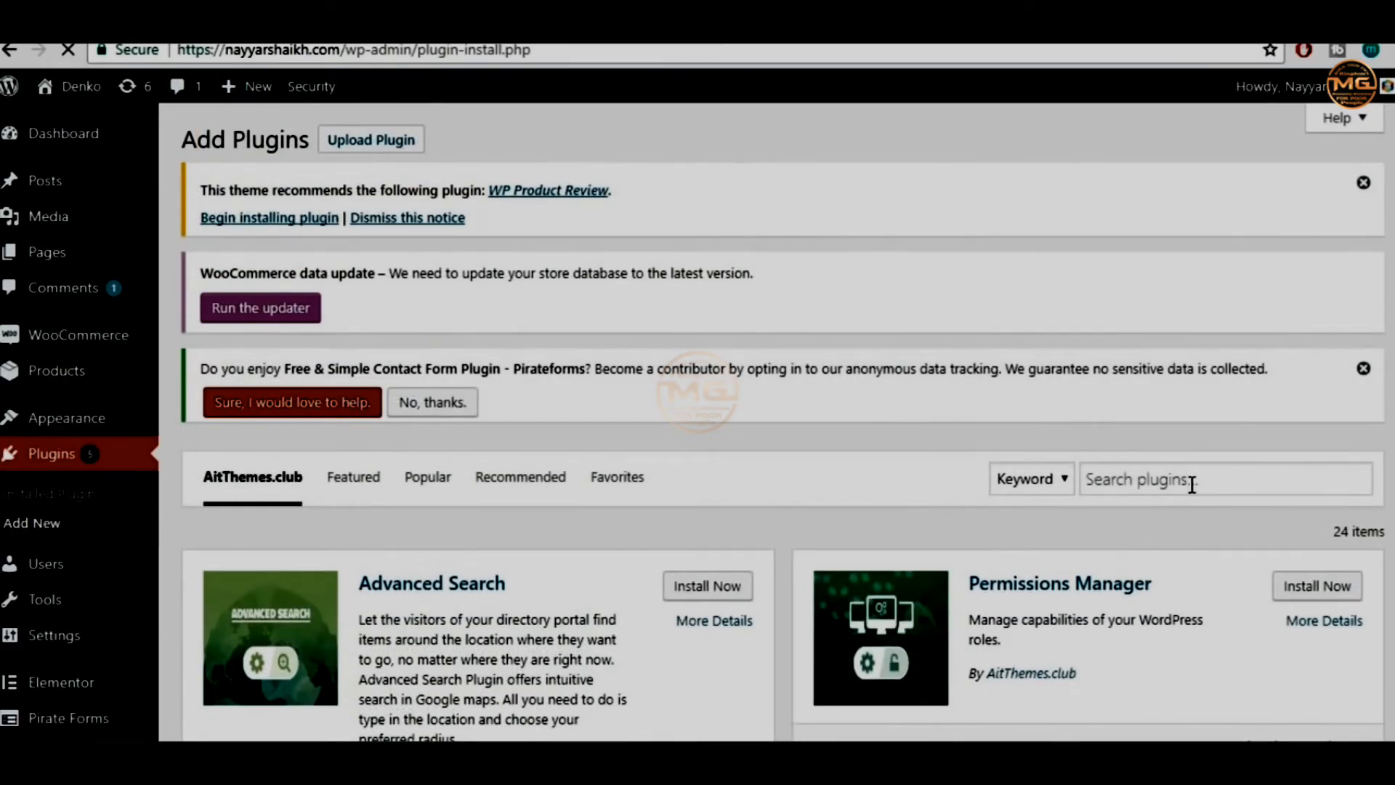
{"action": "left_click", "coordinate": [1191, 484]}
{"action": "type", "text": "sumn"}
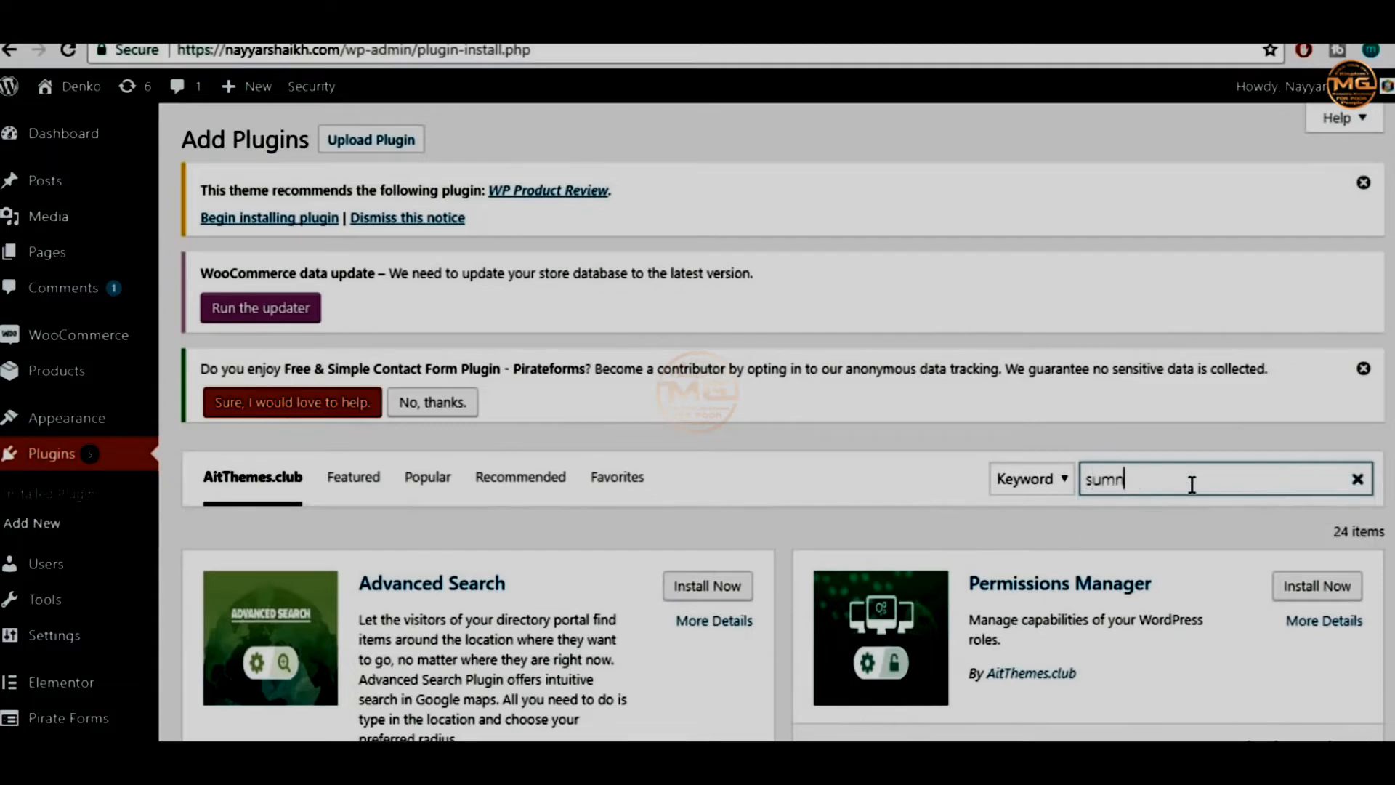
{"action": "key", "text": "BackSpace"}
{"action": "type", "text": "o"}
{"action": "left_click", "coordinate": [1200, 519]}
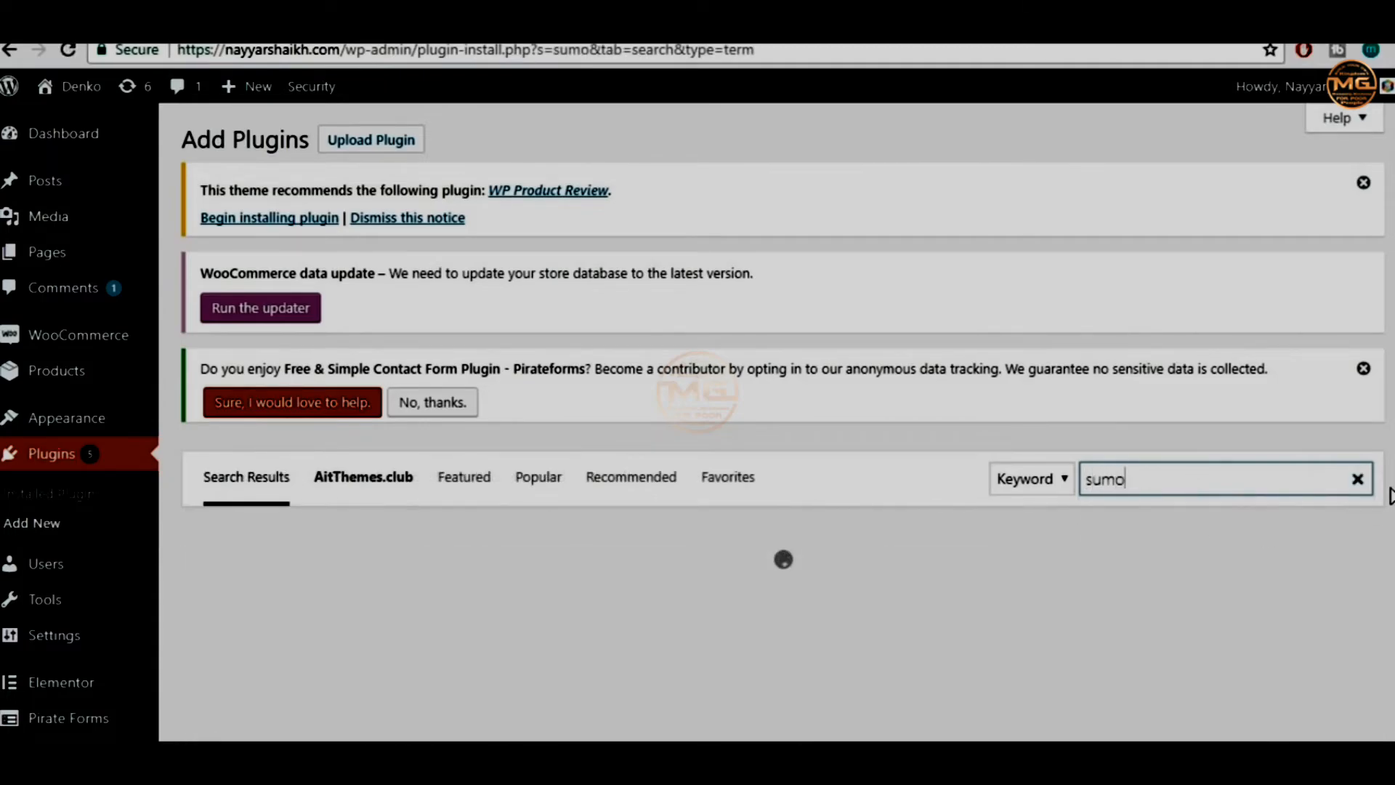
{"action": "scroll", "coordinate": [1388, 495], "scroll_direction": "down", "scroll_amount": 1}
{"action": "scroll", "coordinate": [460, 395], "scroll_direction": "down", "scroll_amount": 1}
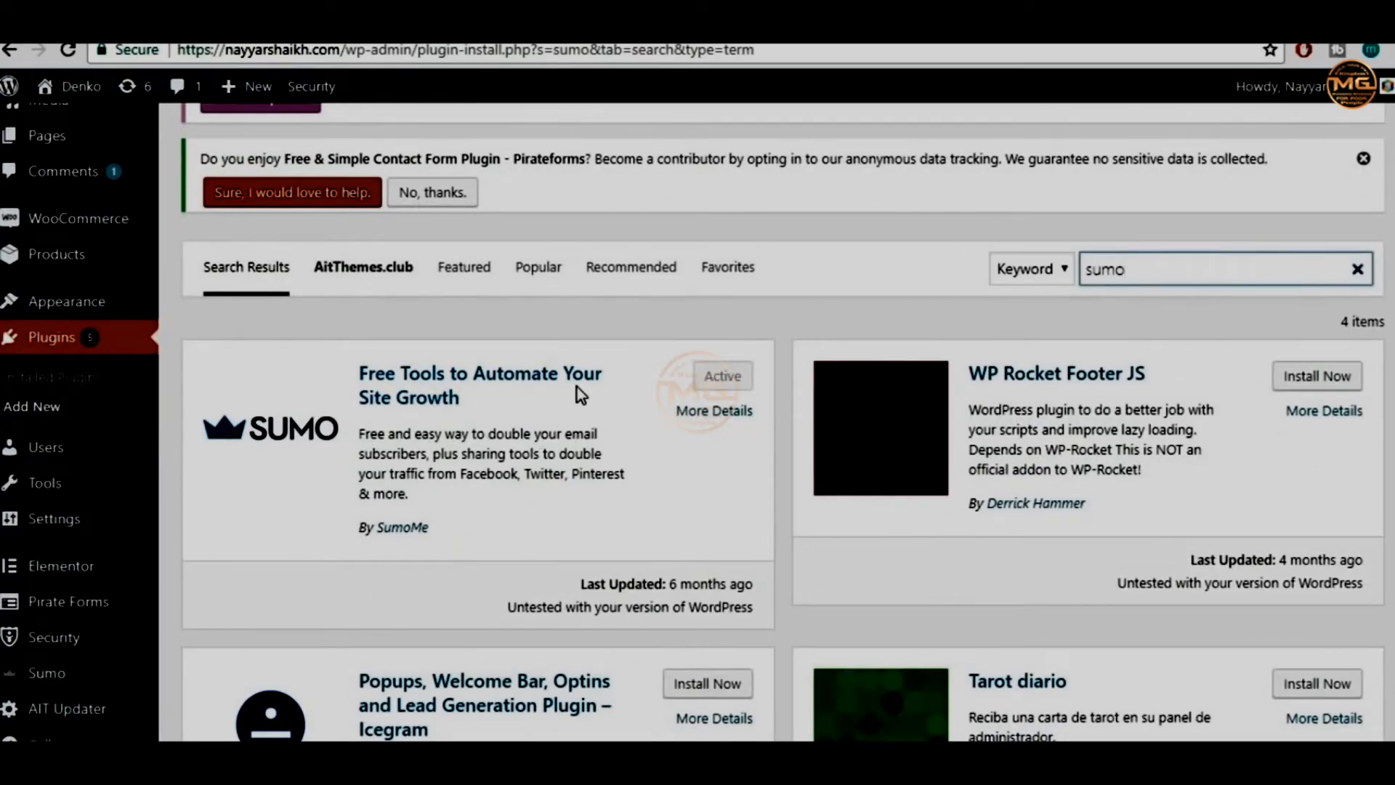
{"action": "left_click_drag", "start_coordinate": [456, 530], "coordinate": [379, 525]}
{"action": "left_click", "coordinate": [461, 521]}
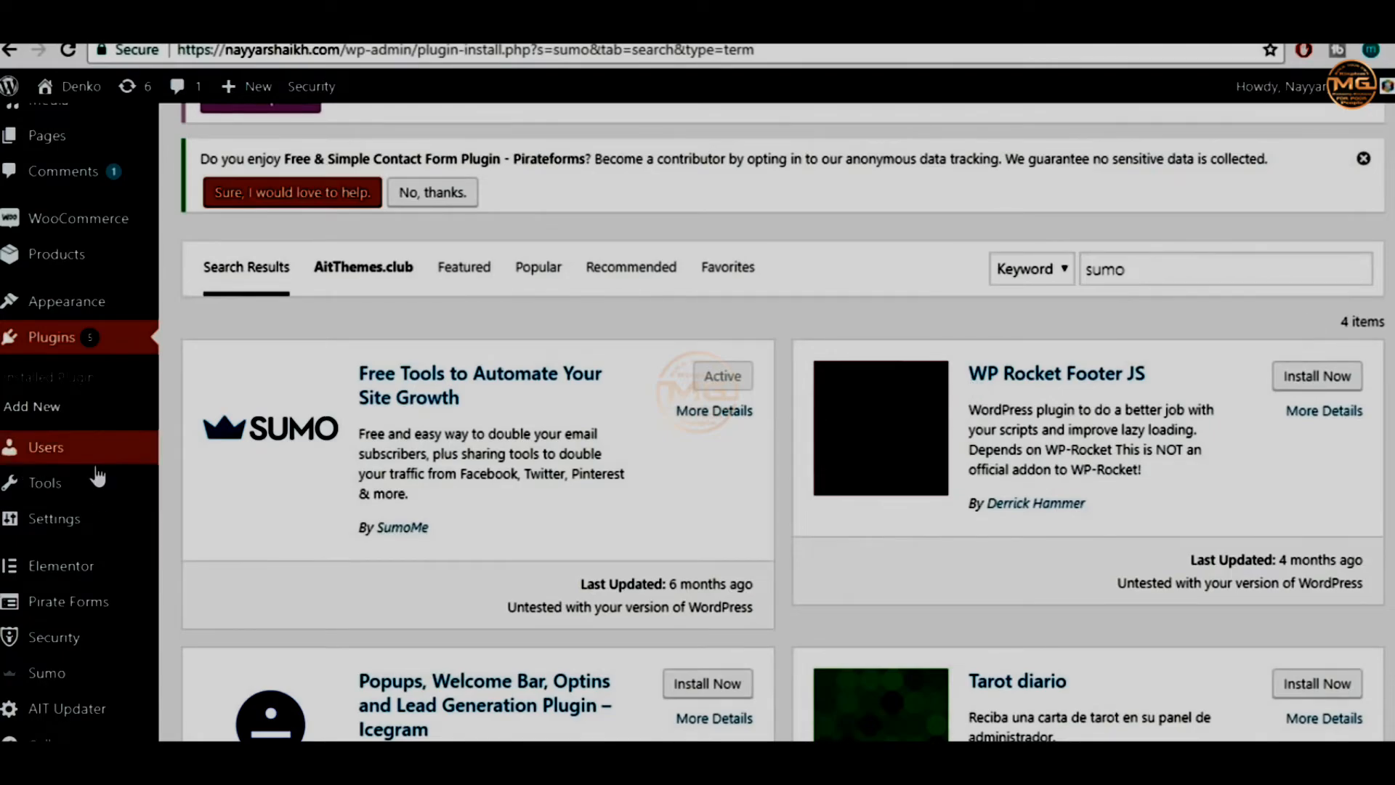
Bring up Sumo's dashboard page headed 'Grow Your Website's Traffic and Customers.'
{"action": "mouse_move", "coordinate": [54, 683]}
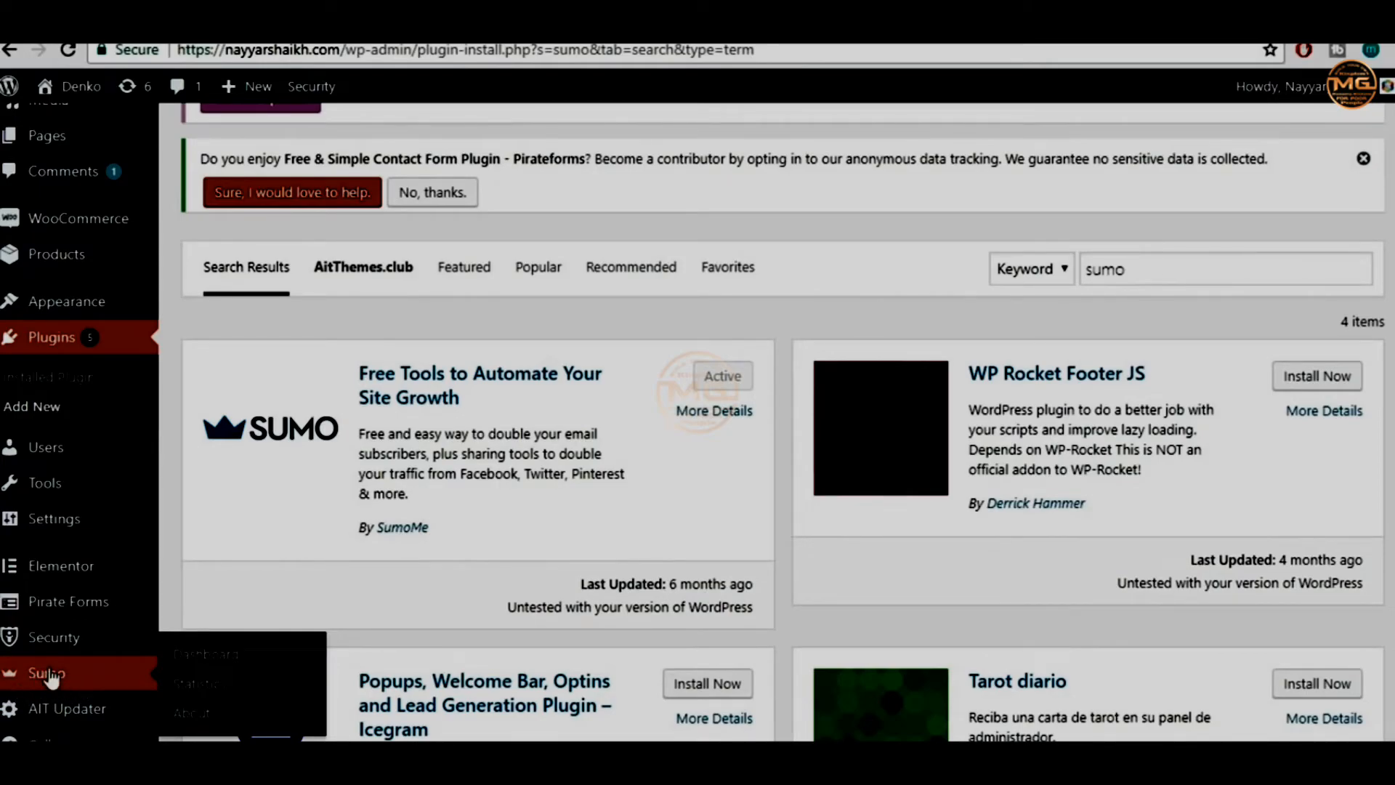
{"action": "scroll", "coordinate": [87, 679], "scroll_direction": "down", "scroll_amount": 2}
{"action": "scroll", "coordinate": [1162, 515], "scroll_direction": "up", "scroll_amount": 3}
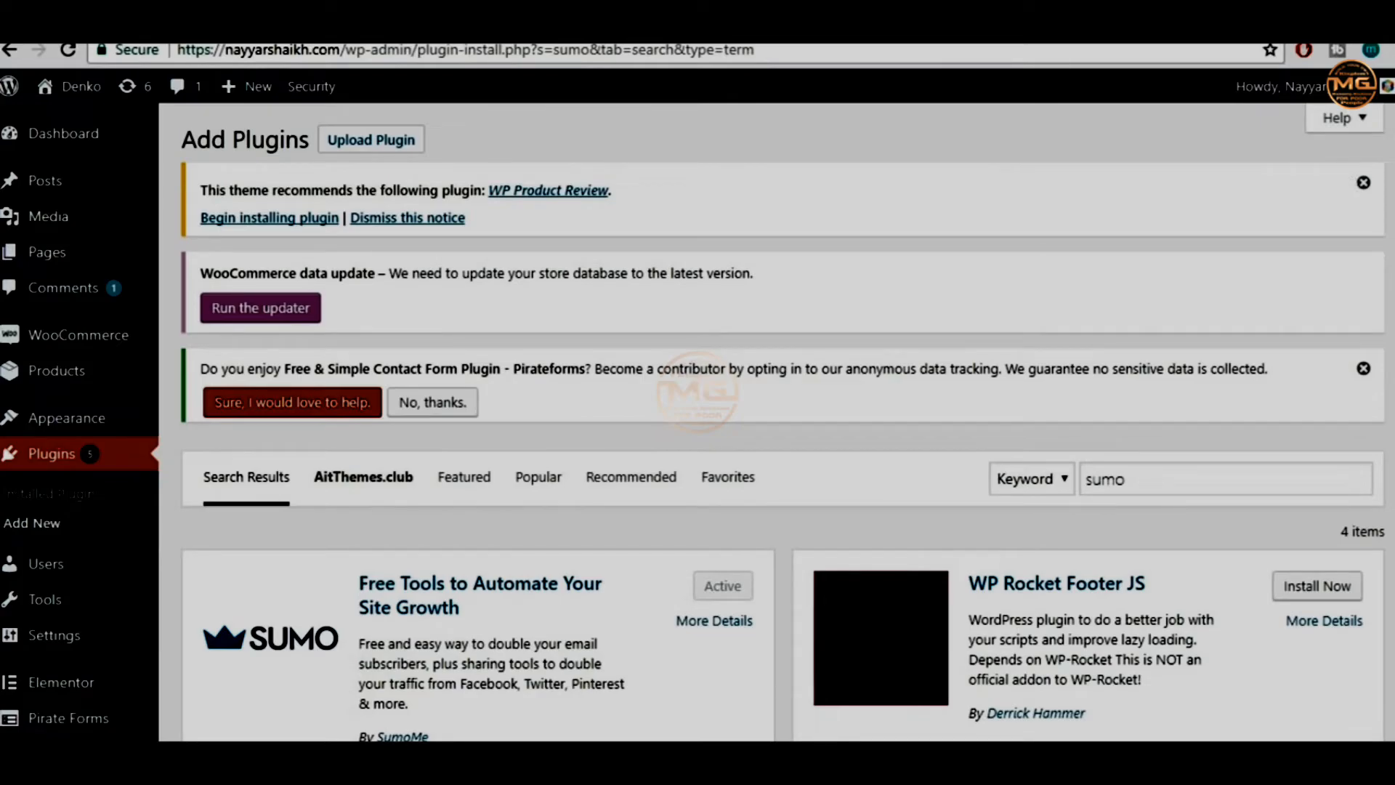
{"action": "left_click", "coordinate": [1389, 131]}
{"action": "left_click", "coordinate": [1387, 151]}
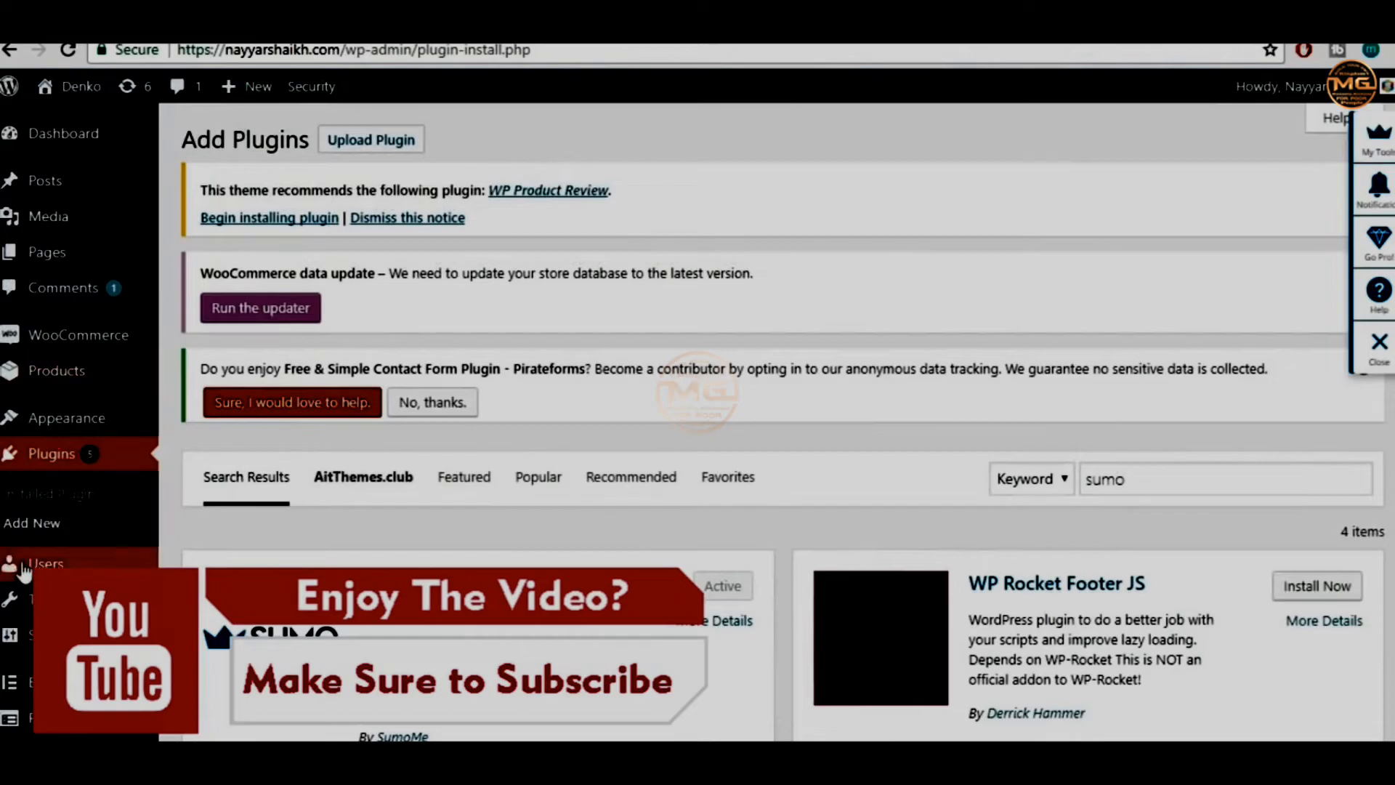
{"action": "scroll", "coordinate": [14, 570], "scroll_direction": "down", "scroll_amount": 5}
{"action": "mouse_move", "coordinate": [17, 674]}
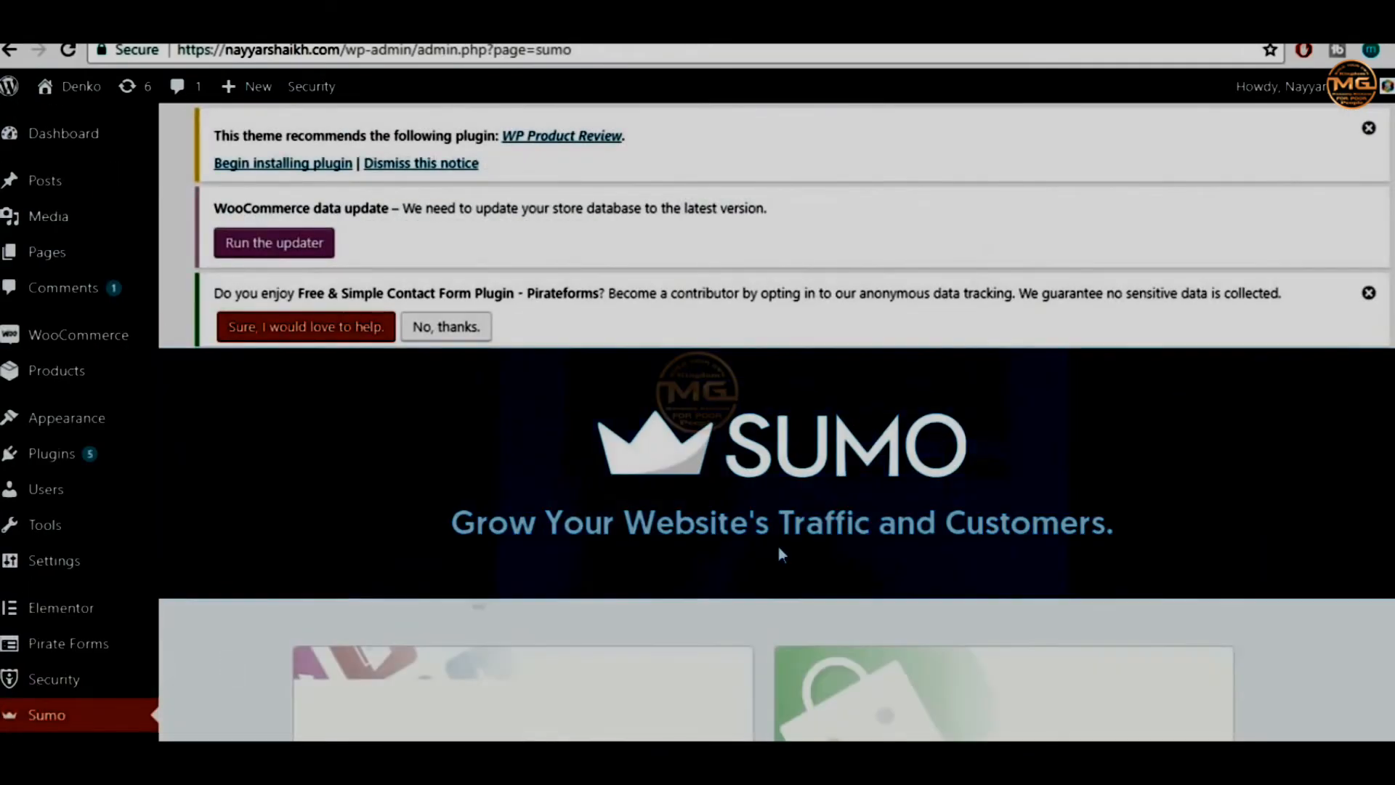
Launch Sumo's settings and close the 'Choose Your Sumo Plan' overlay
{"action": "scroll", "coordinate": [1017, 523], "scroll_direction": "down", "scroll_amount": 7}
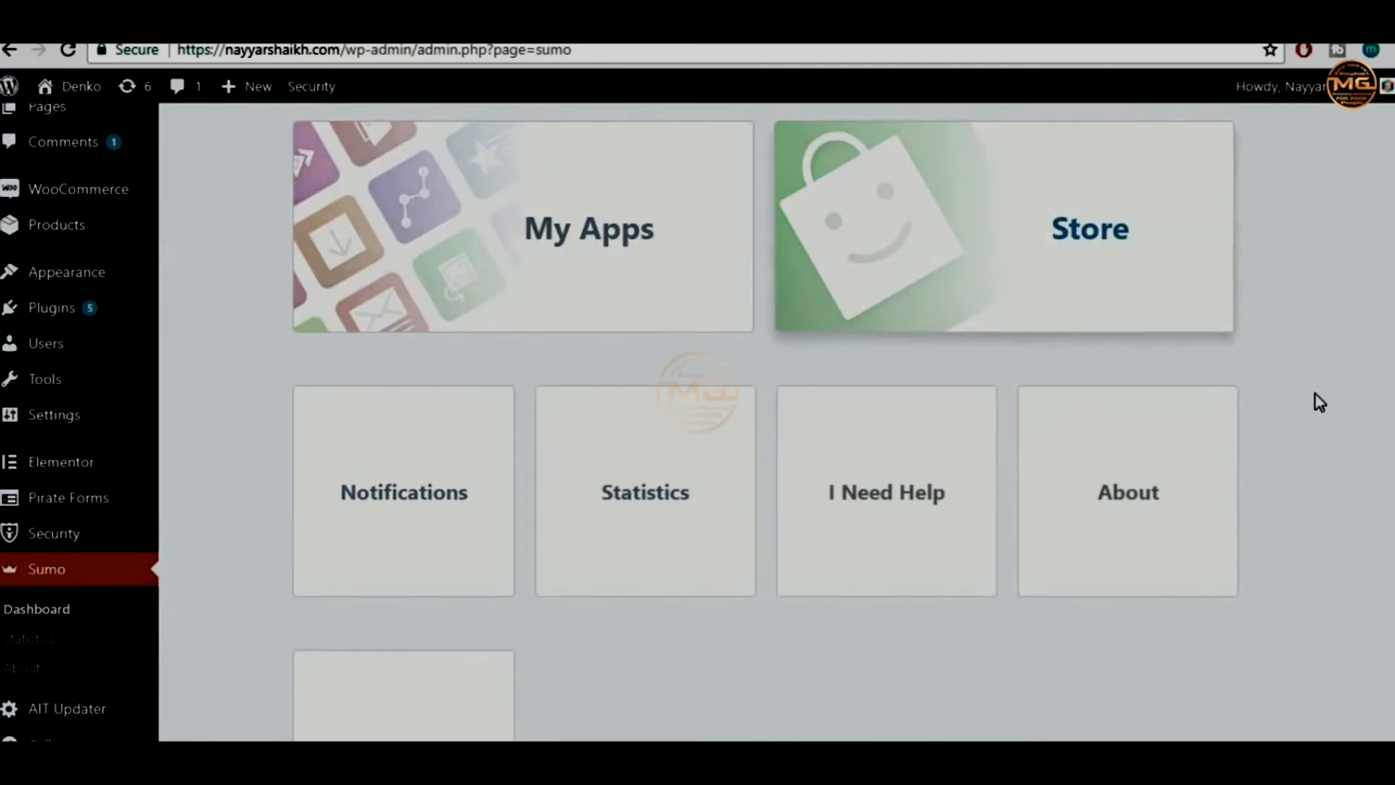
{"action": "scroll", "coordinate": [411, 534], "scroll_direction": "down", "scroll_amount": 3}
{"action": "scroll", "coordinate": [410, 534], "scroll_direction": "down", "scroll_amount": 3}
{"action": "scroll", "coordinate": [433, 569], "scroll_direction": "up", "scroll_amount": 3}
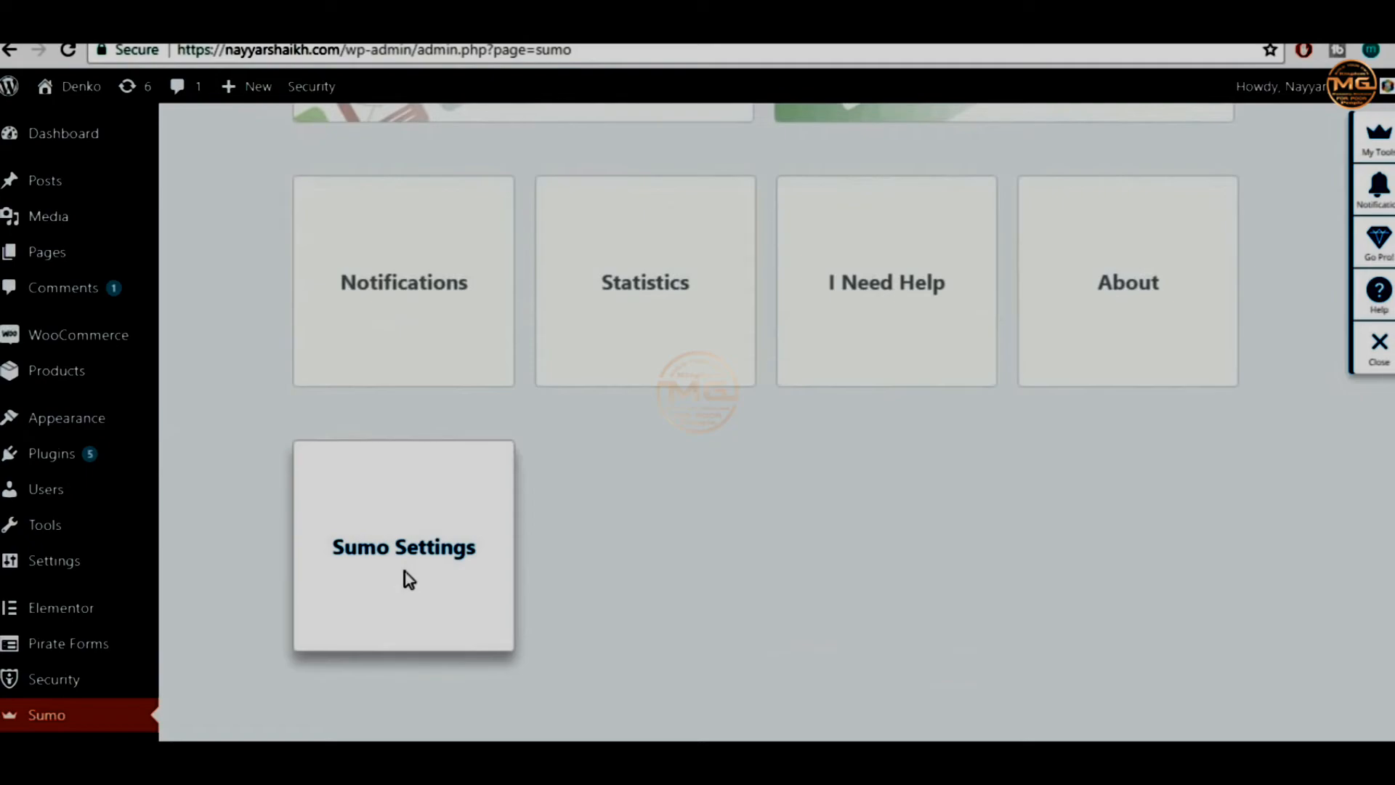
{"action": "left_click", "coordinate": [407, 581]}
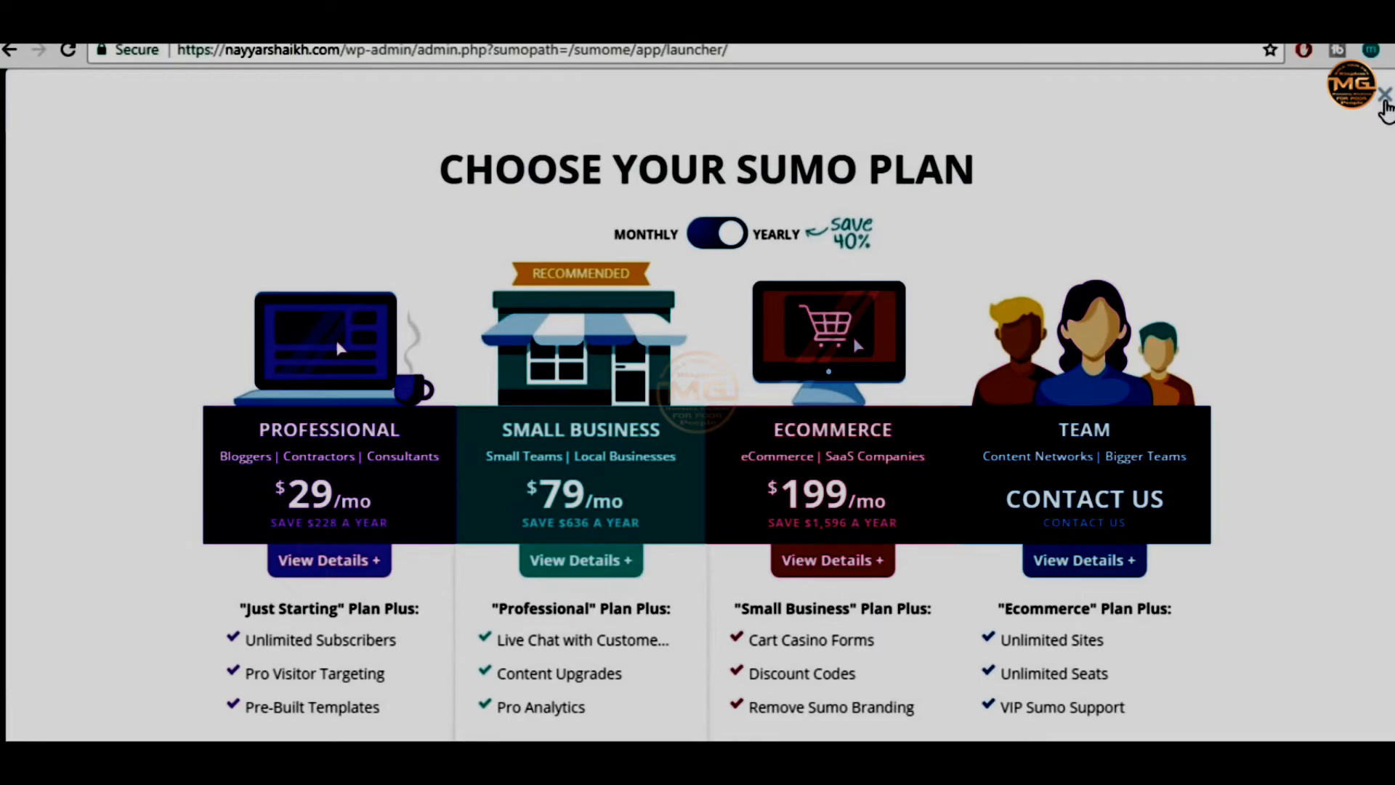
{"action": "left_click", "coordinate": [1384, 95]}
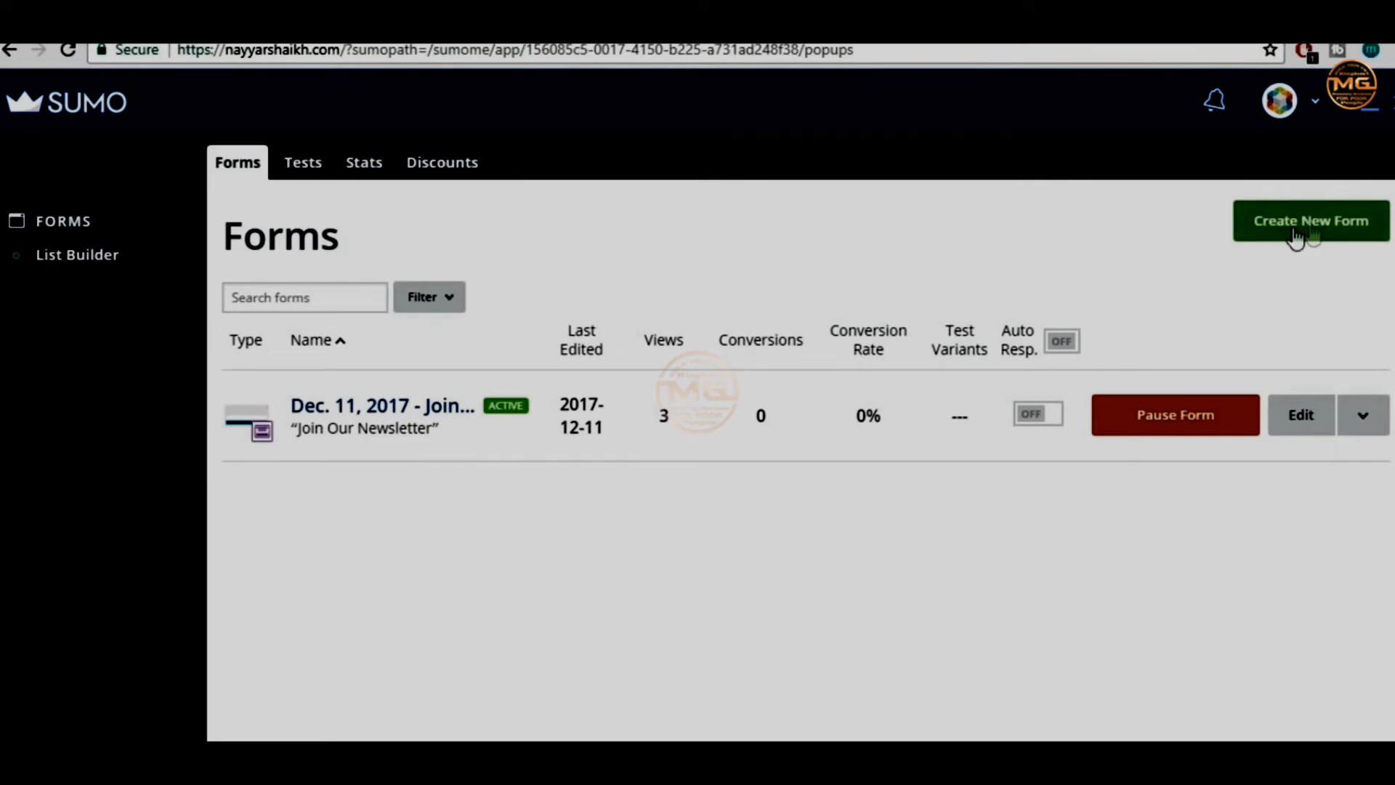
Create a new List Builder form, try Smart Bar, then settle on the Popup form type
{"action": "left_click", "coordinate": [1331, 237]}
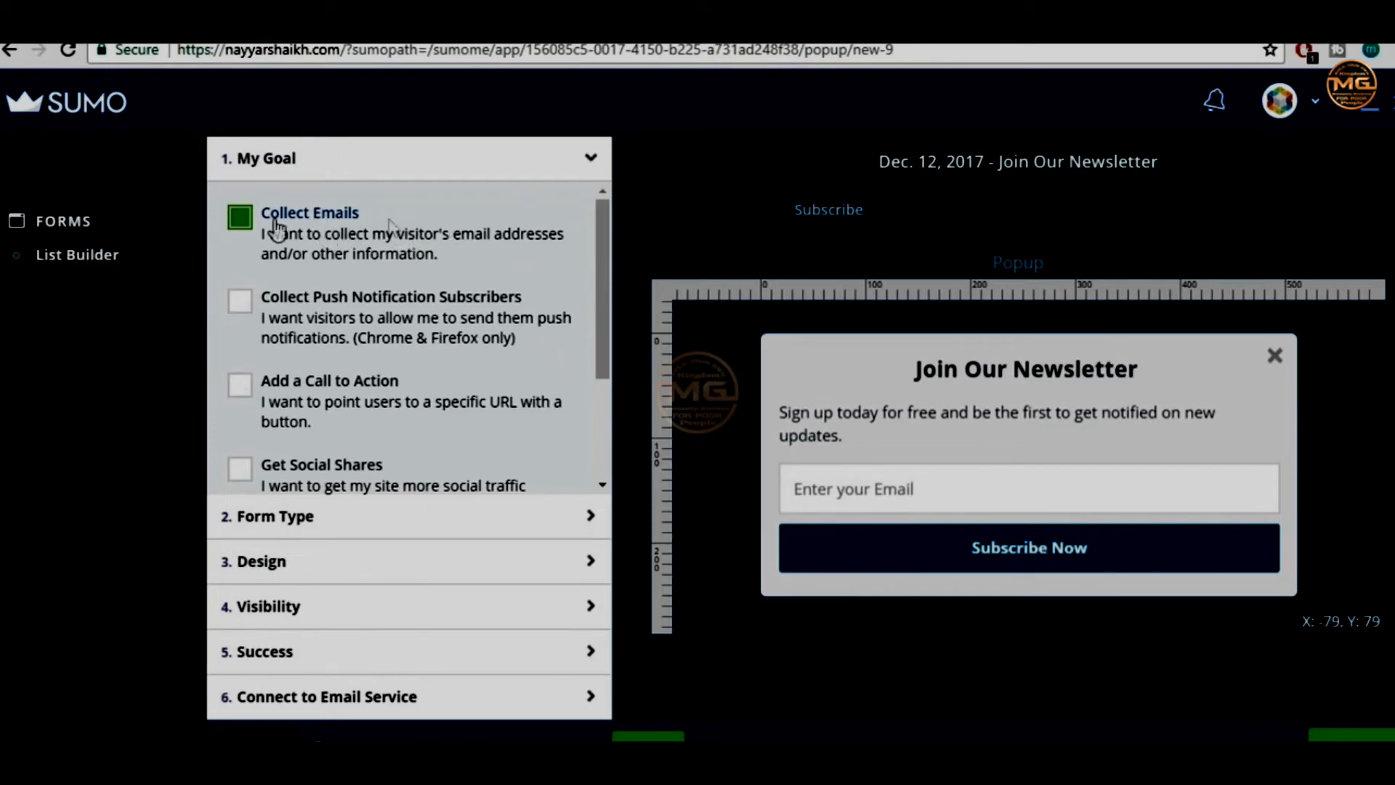
{"action": "left_click", "coordinate": [295, 521]}
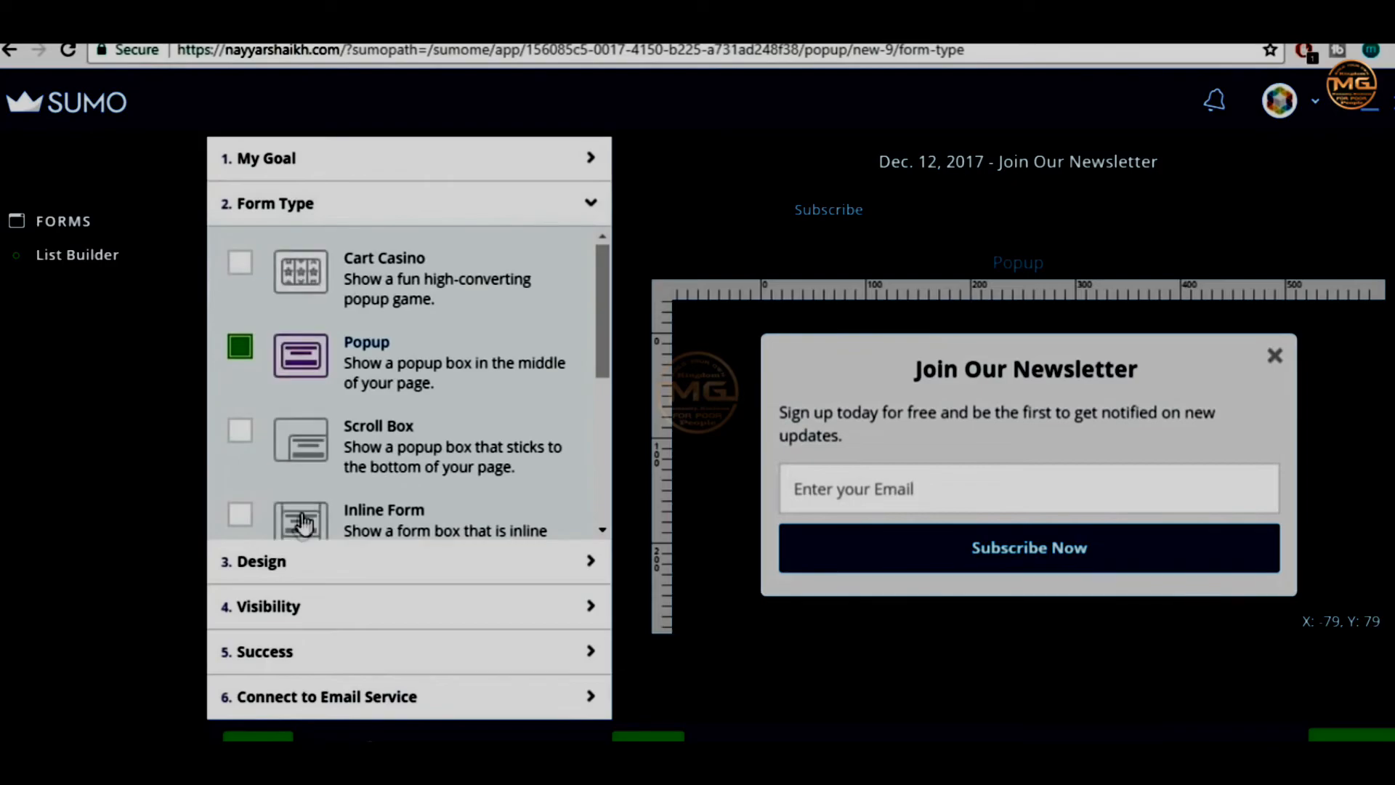
{"action": "scroll", "coordinate": [457, 396], "scroll_direction": "down", "scroll_amount": 1}
{"action": "scroll", "coordinate": [458, 396], "scroll_direction": "down", "scroll_amount": 4}
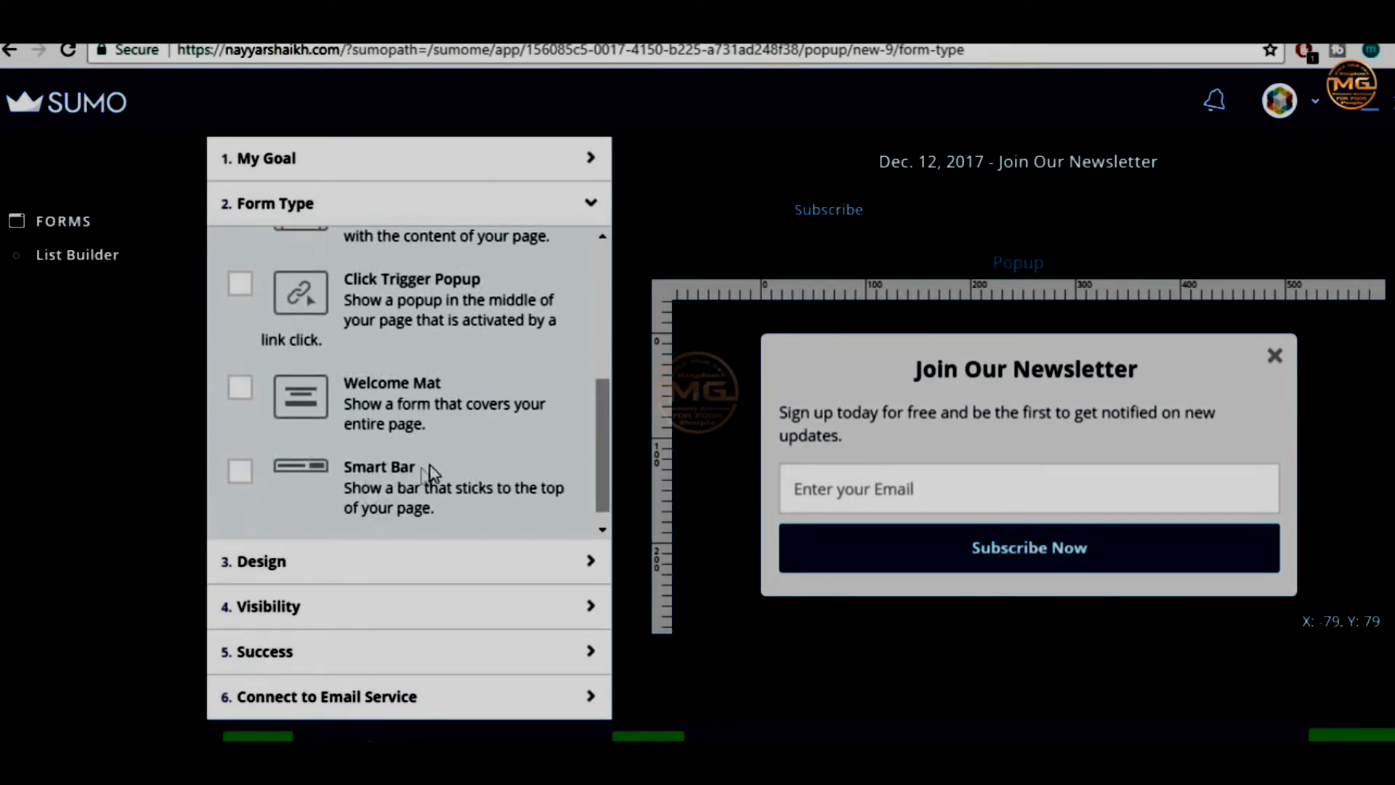
{"action": "left_click", "coordinate": [242, 476]}
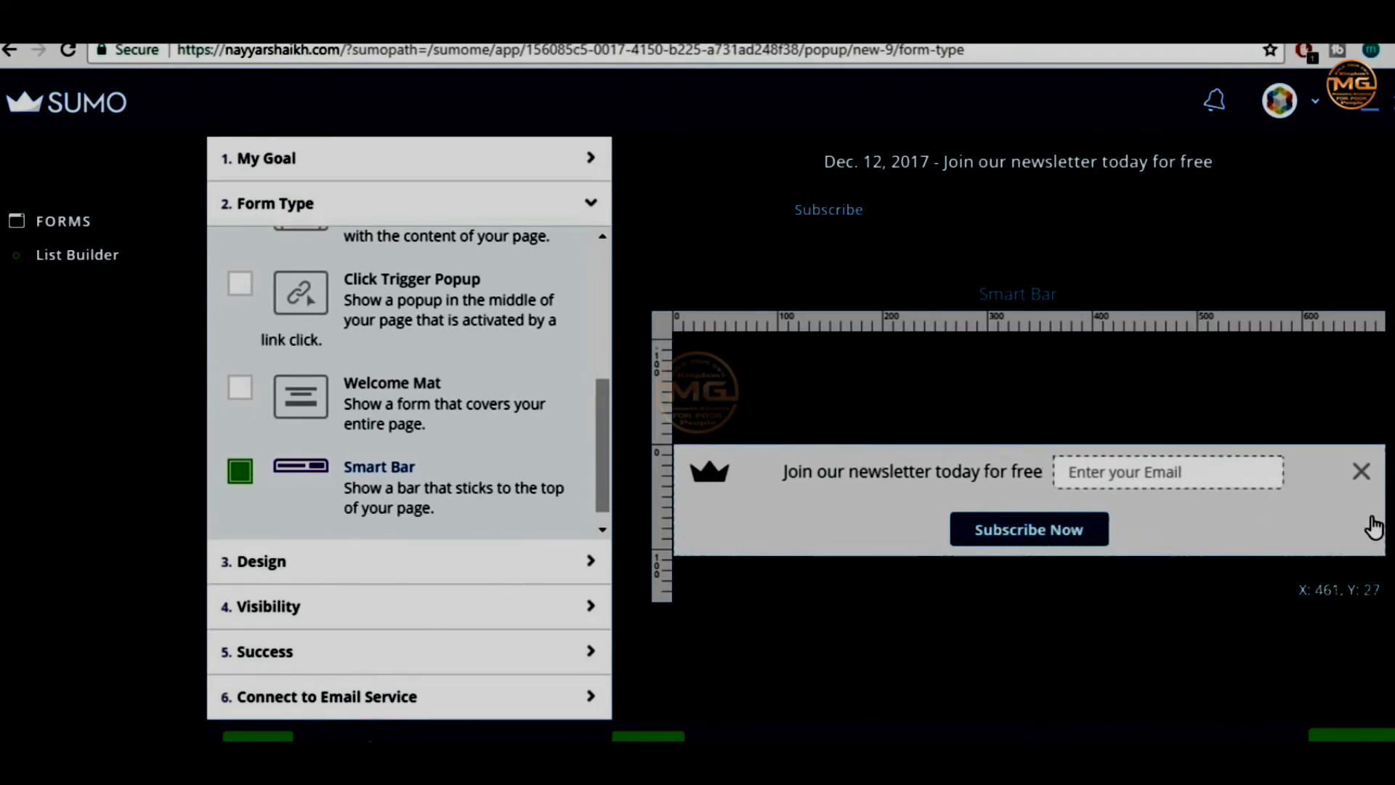
{"action": "scroll", "coordinate": [542, 390], "scroll_direction": "up", "scroll_amount": 6}
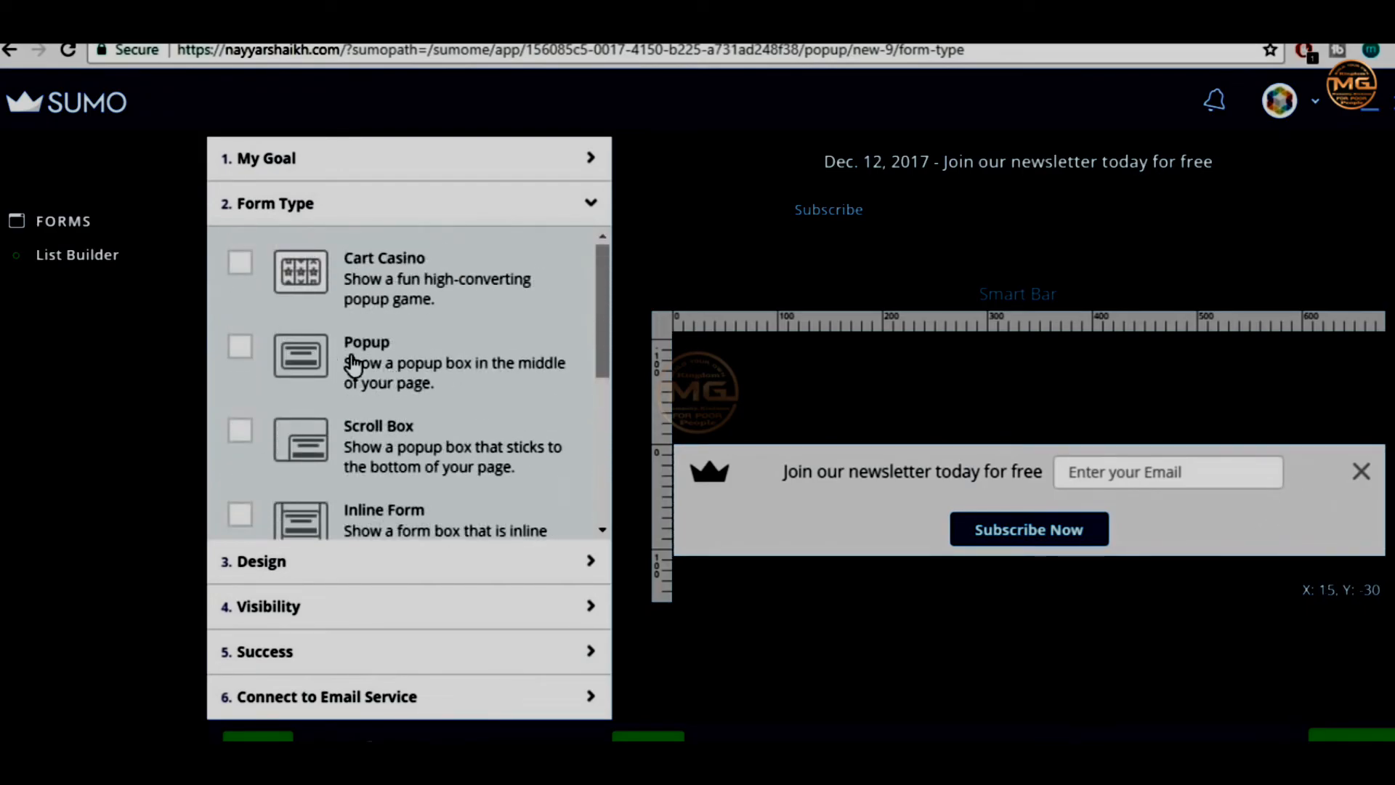
{"action": "left_click", "coordinate": [363, 356]}
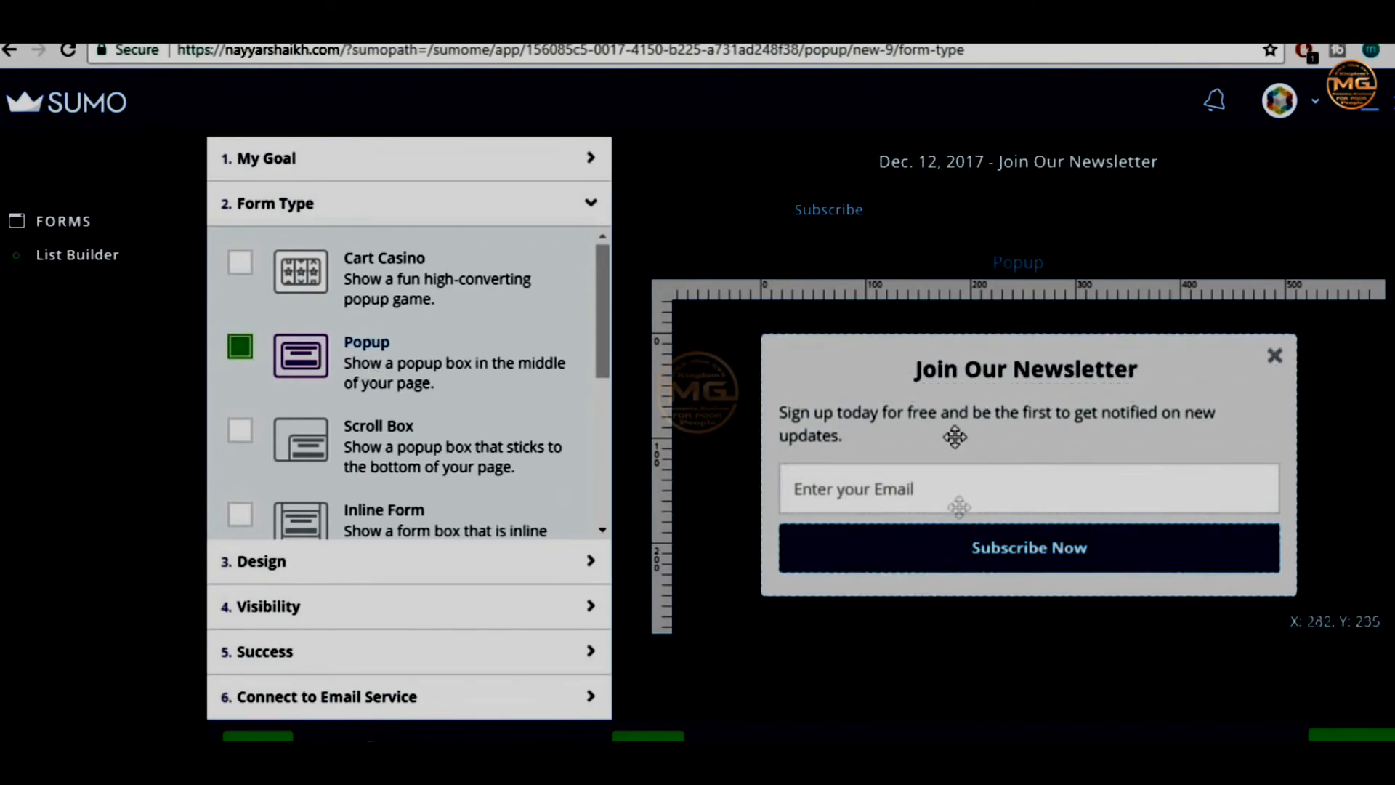
Browse the 3. Design templates while keeping the Default template
{"action": "left_click", "coordinate": [317, 567]}
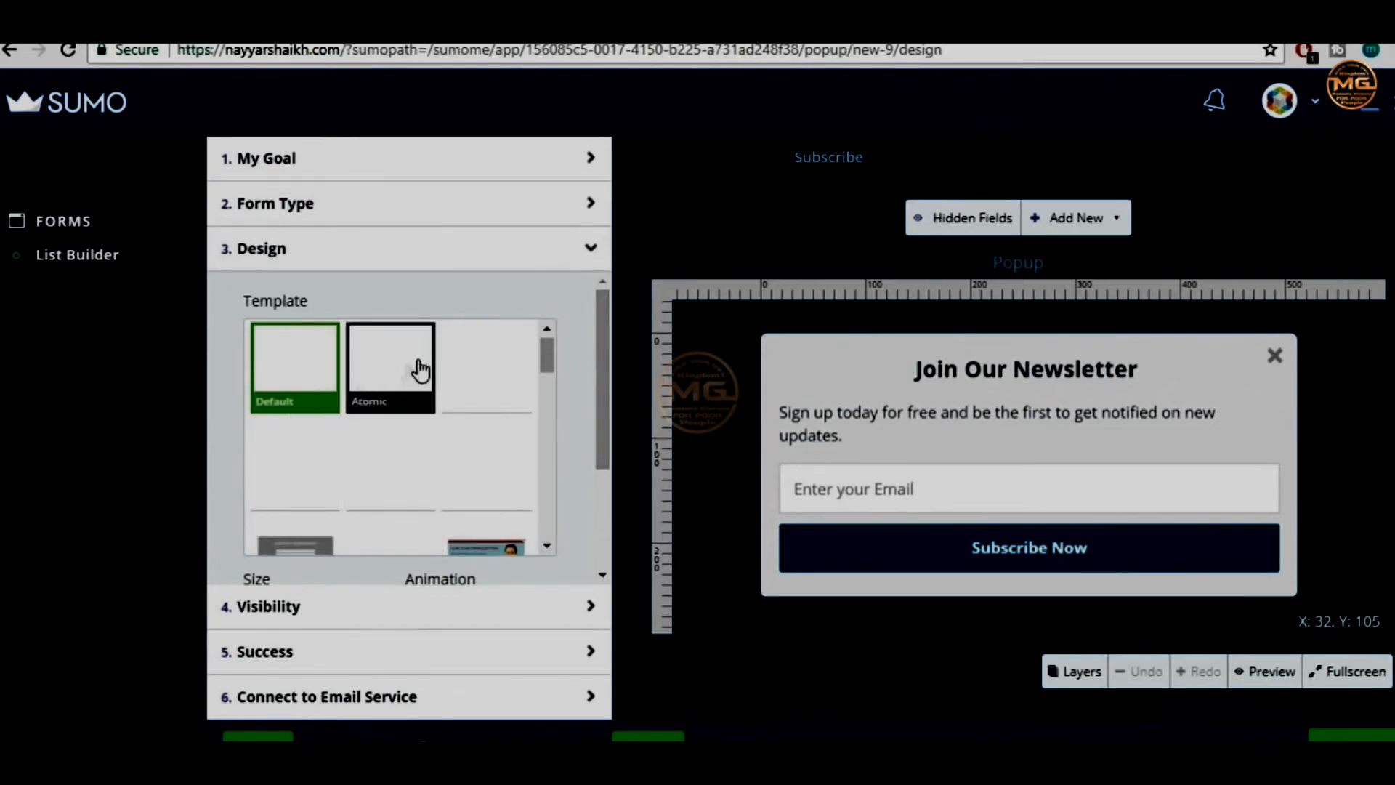
{"action": "scroll", "coordinate": [465, 519], "scroll_direction": "down", "scroll_amount": 2}
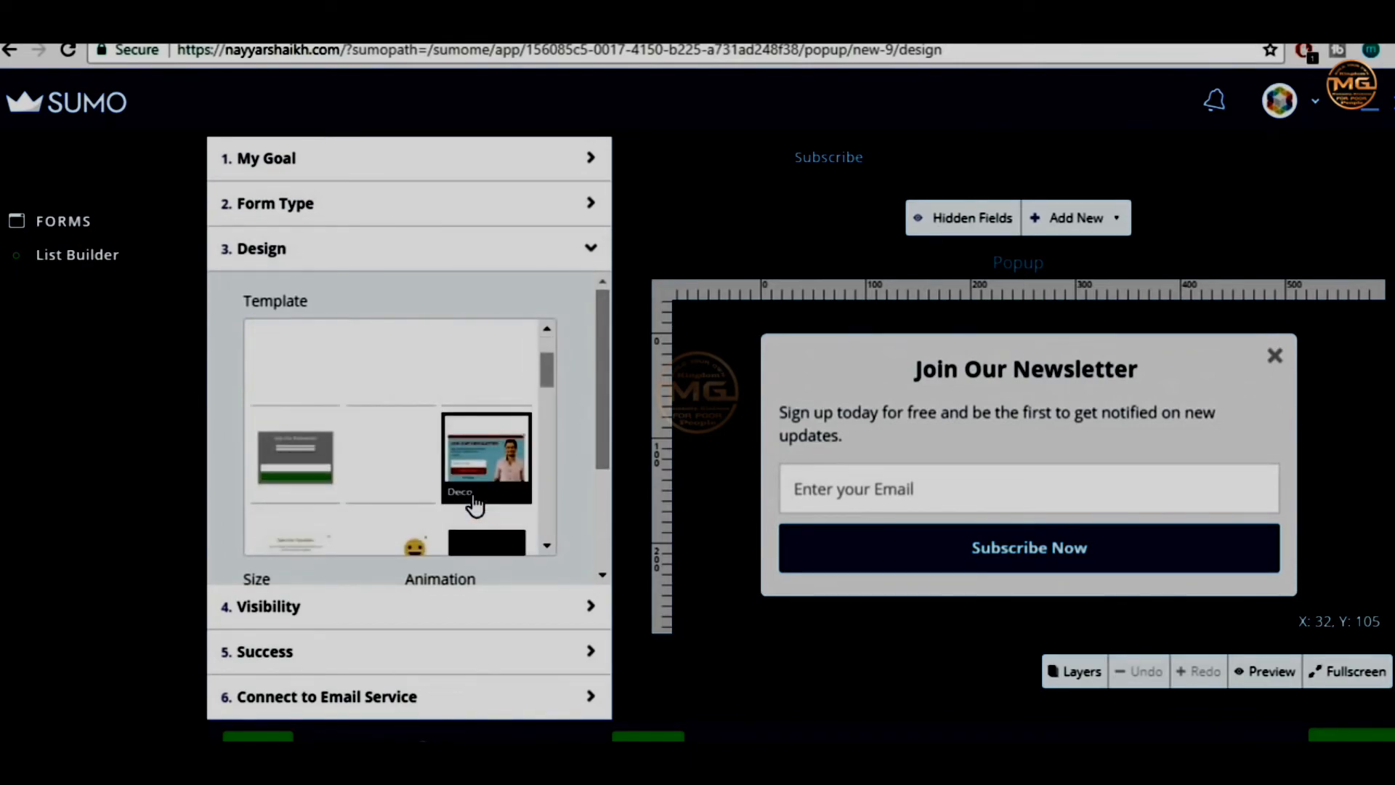
{"action": "scroll", "coordinate": [341, 494], "scroll_direction": "down", "scroll_amount": 3}
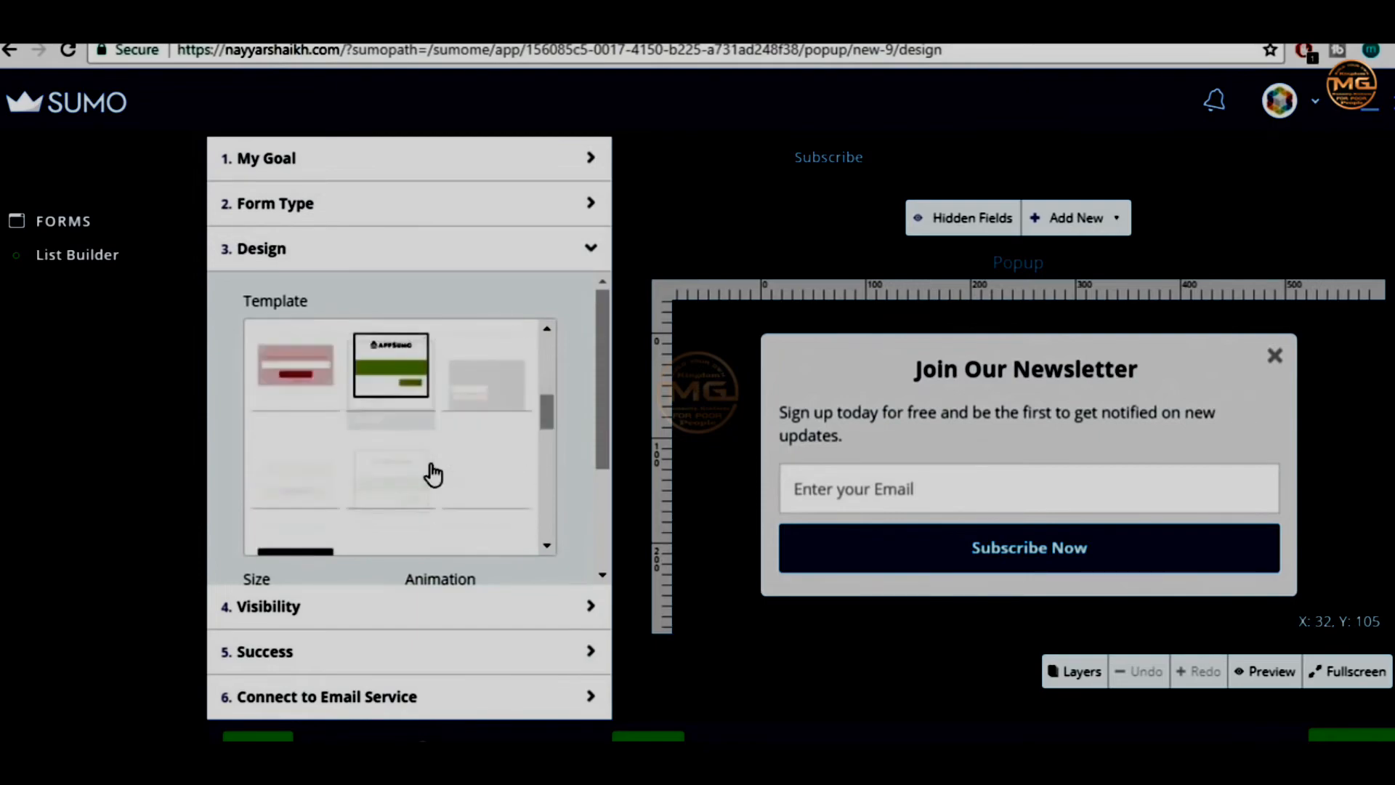
{"action": "scroll", "coordinate": [433, 472], "scroll_direction": "up", "scroll_amount": 5}
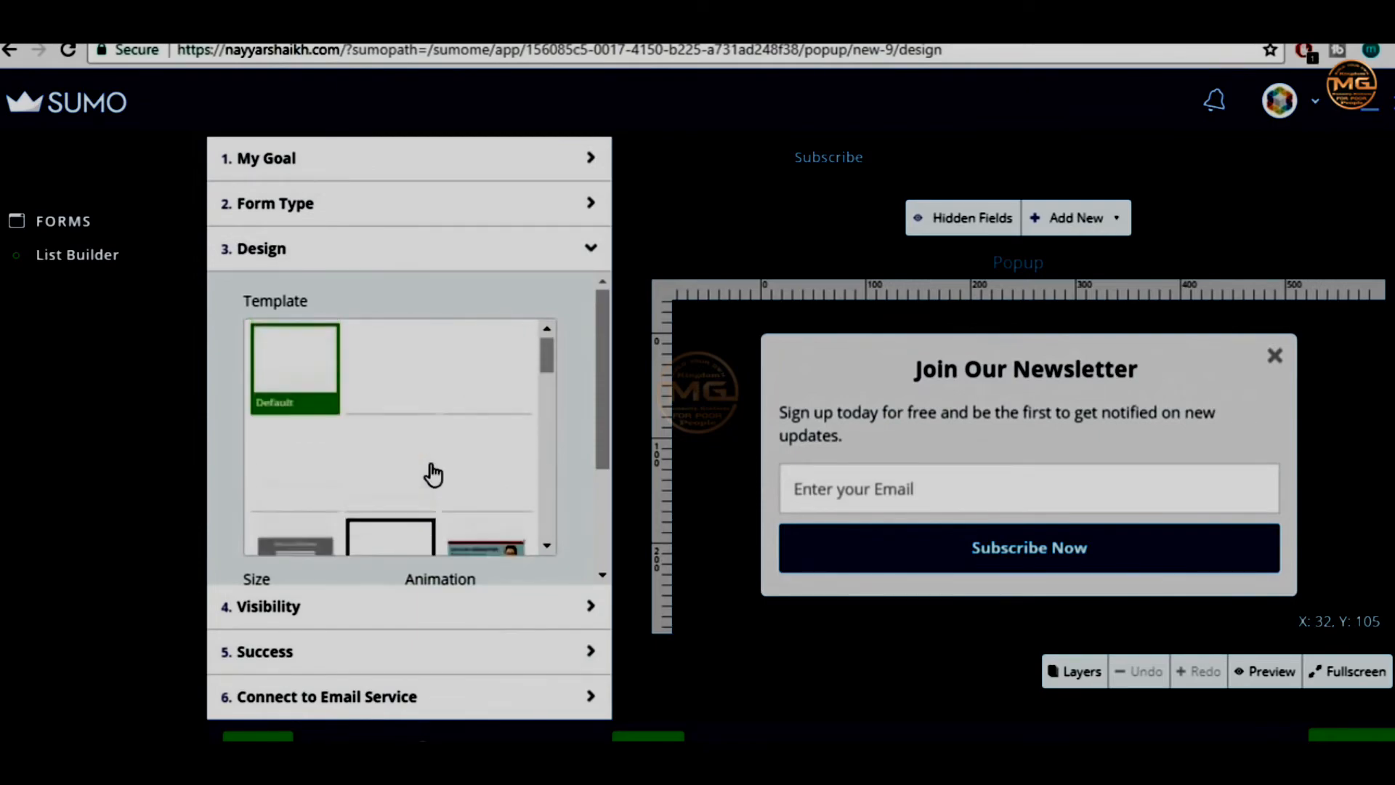
{"action": "left_click_drag", "start_coordinate": [550, 363], "coordinate": [541, 334]}
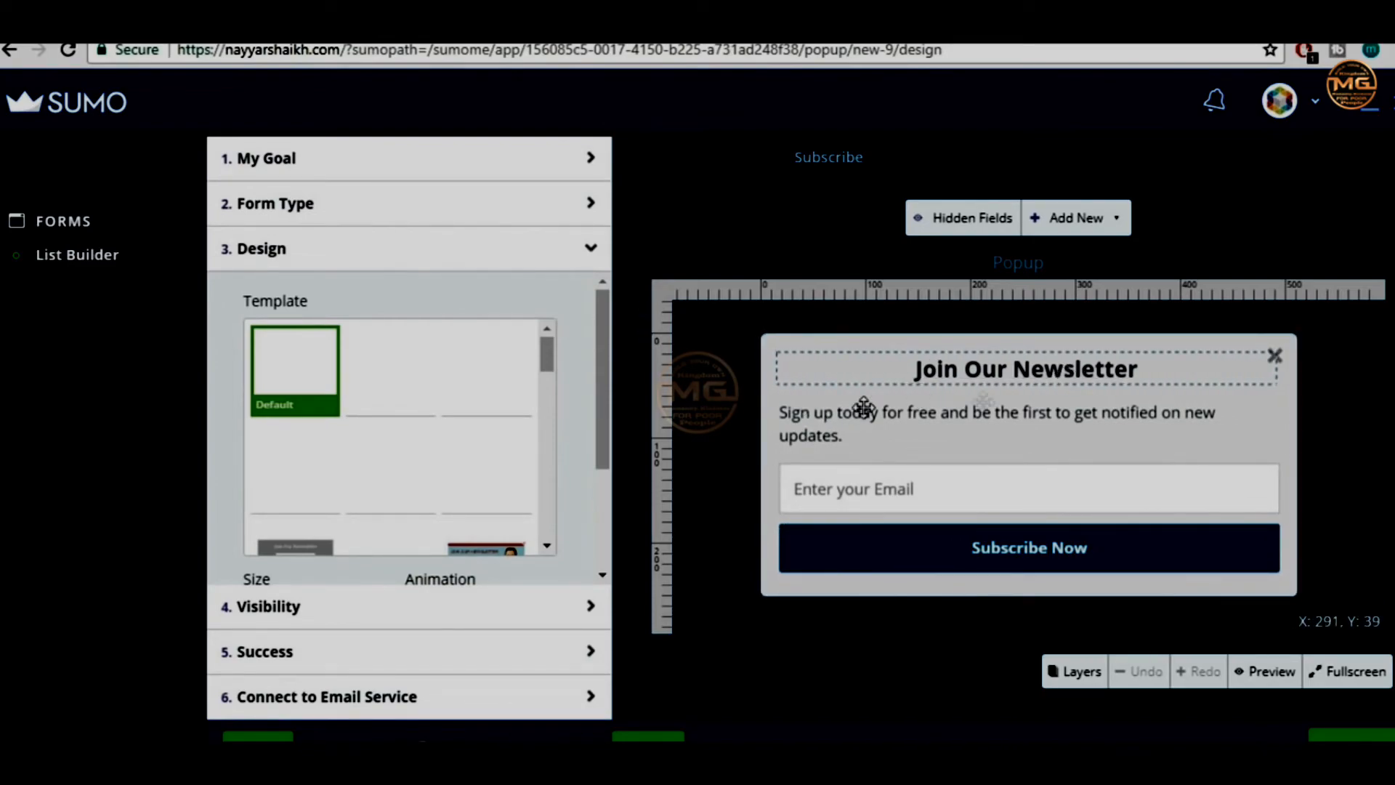
Change the popup heading from 'Join Our Newsletter' to 'BloggDude Newsletter'
{"action": "left_click", "coordinate": [1025, 371]}
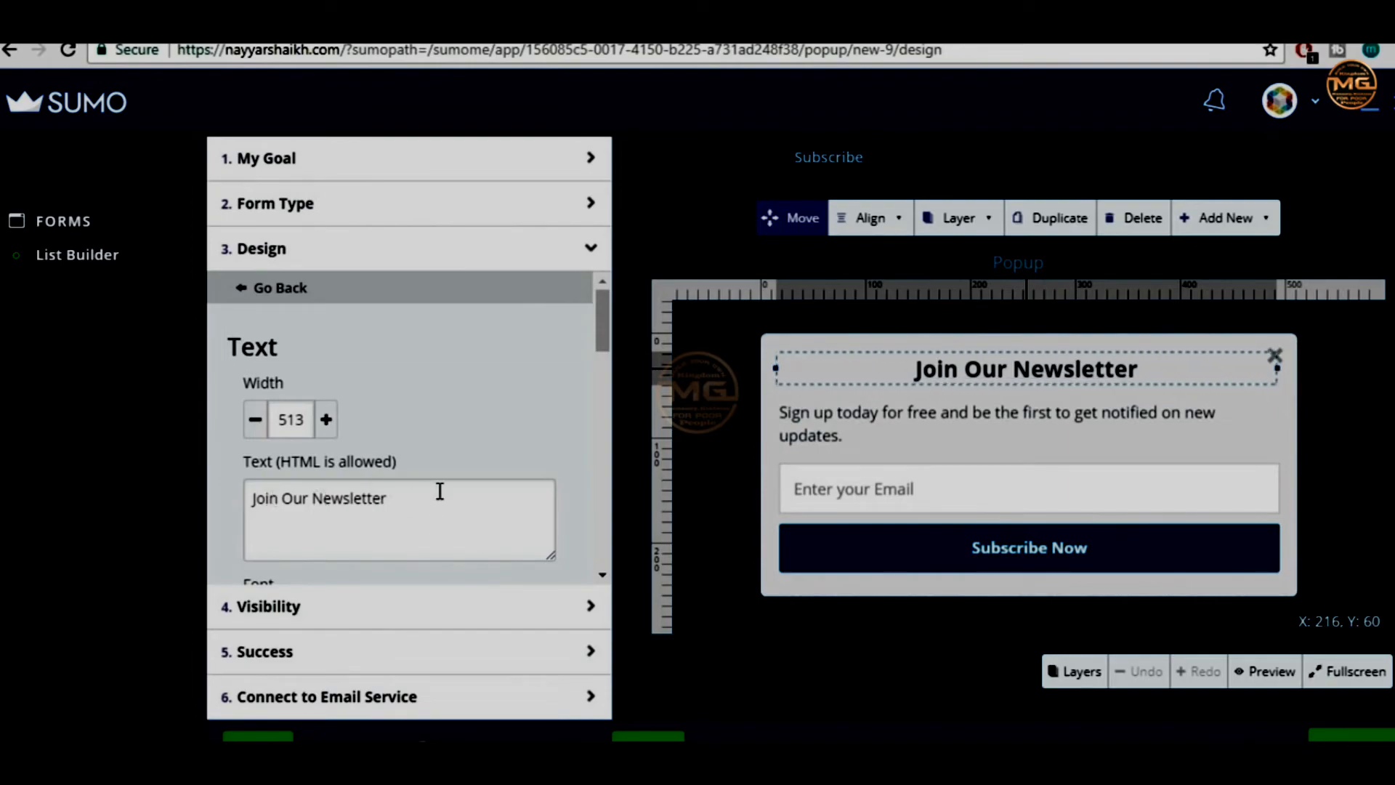
{"action": "left_click_drag", "start_coordinate": [309, 498], "coordinate": [180, 503]}
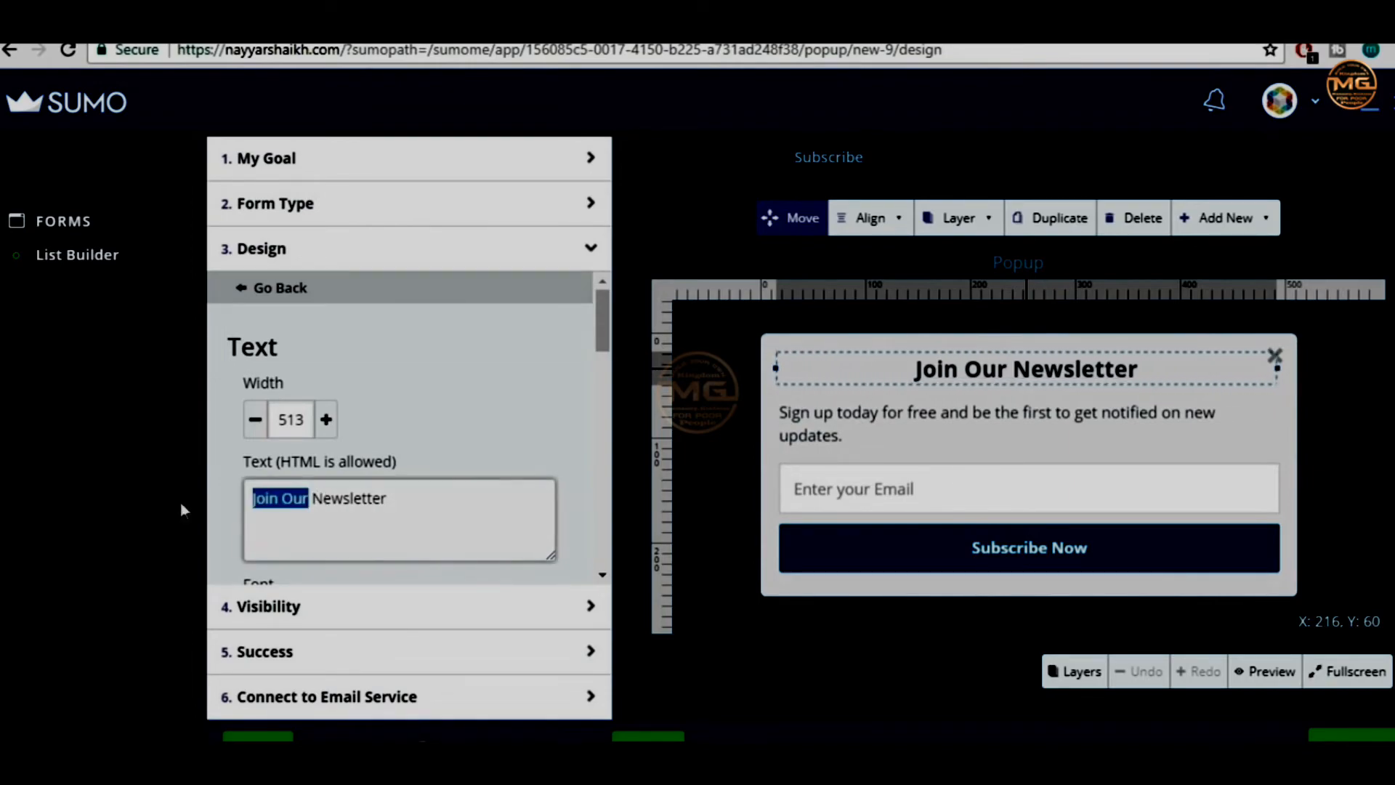
{"action": "type", "text": "BloGG"}
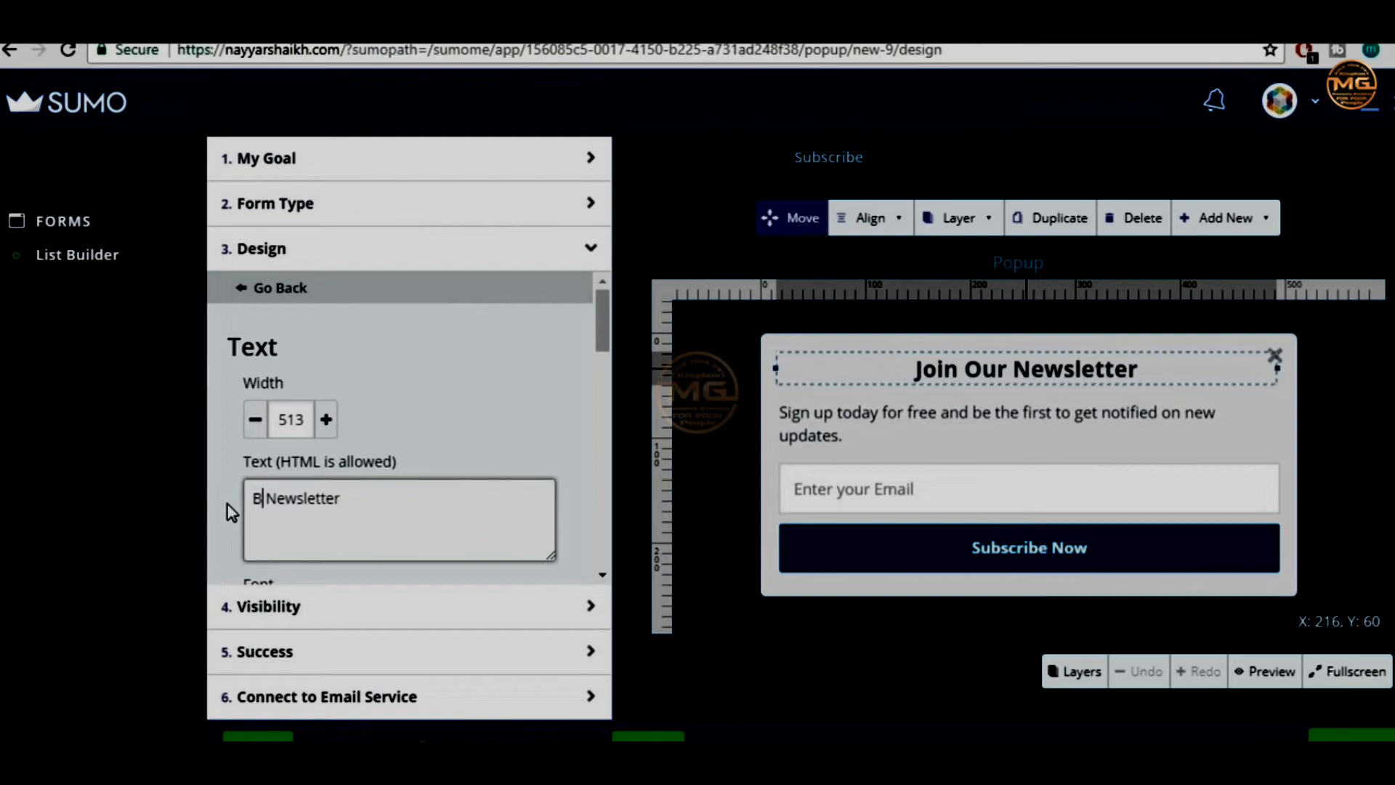
{"action": "key", "text": "BackSpace"}
{"action": "key", "text": "BackSpace"}
{"action": "type", "text": "ggDude"}
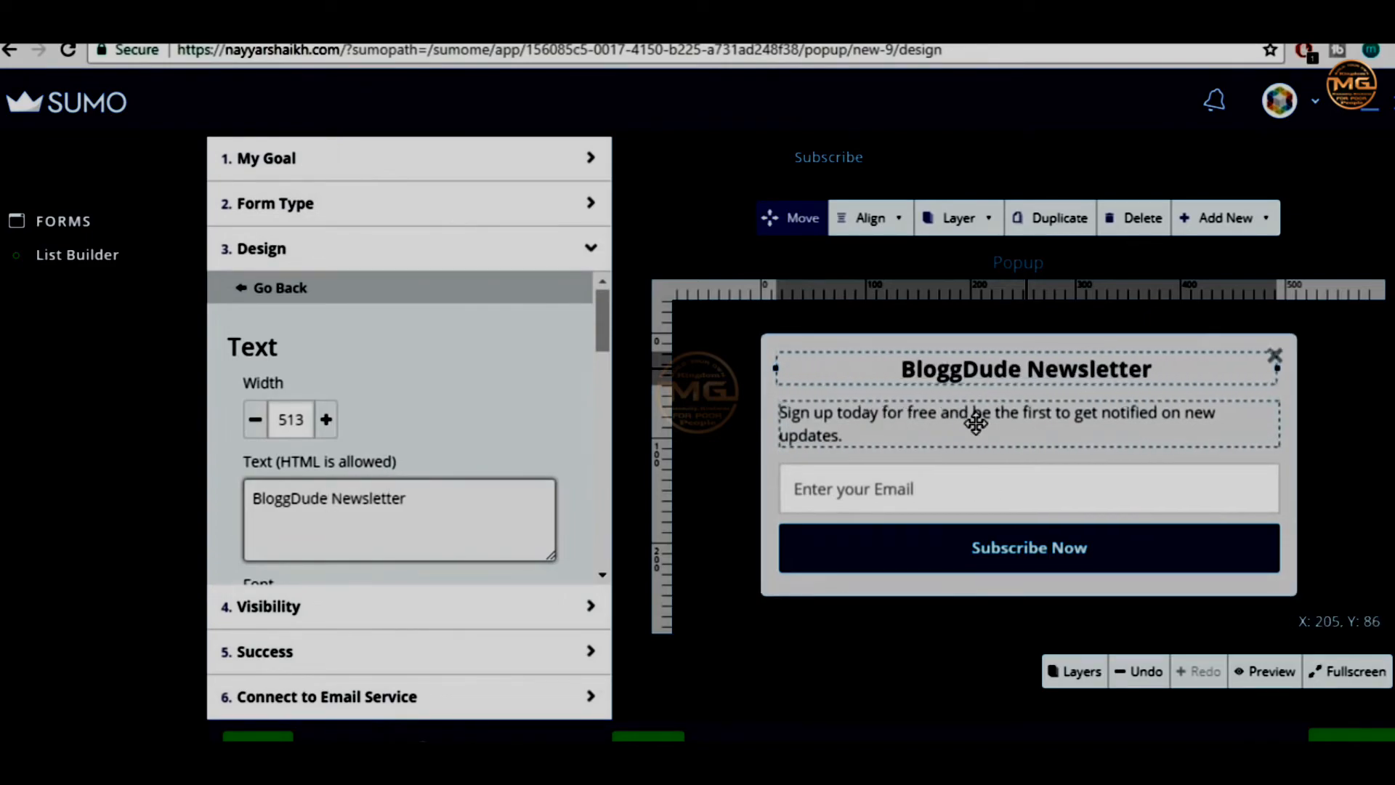
Review the Subscribe Now button settings unchanged, then go to step 4. Visibility
{"action": "left_click", "coordinate": [953, 566]}
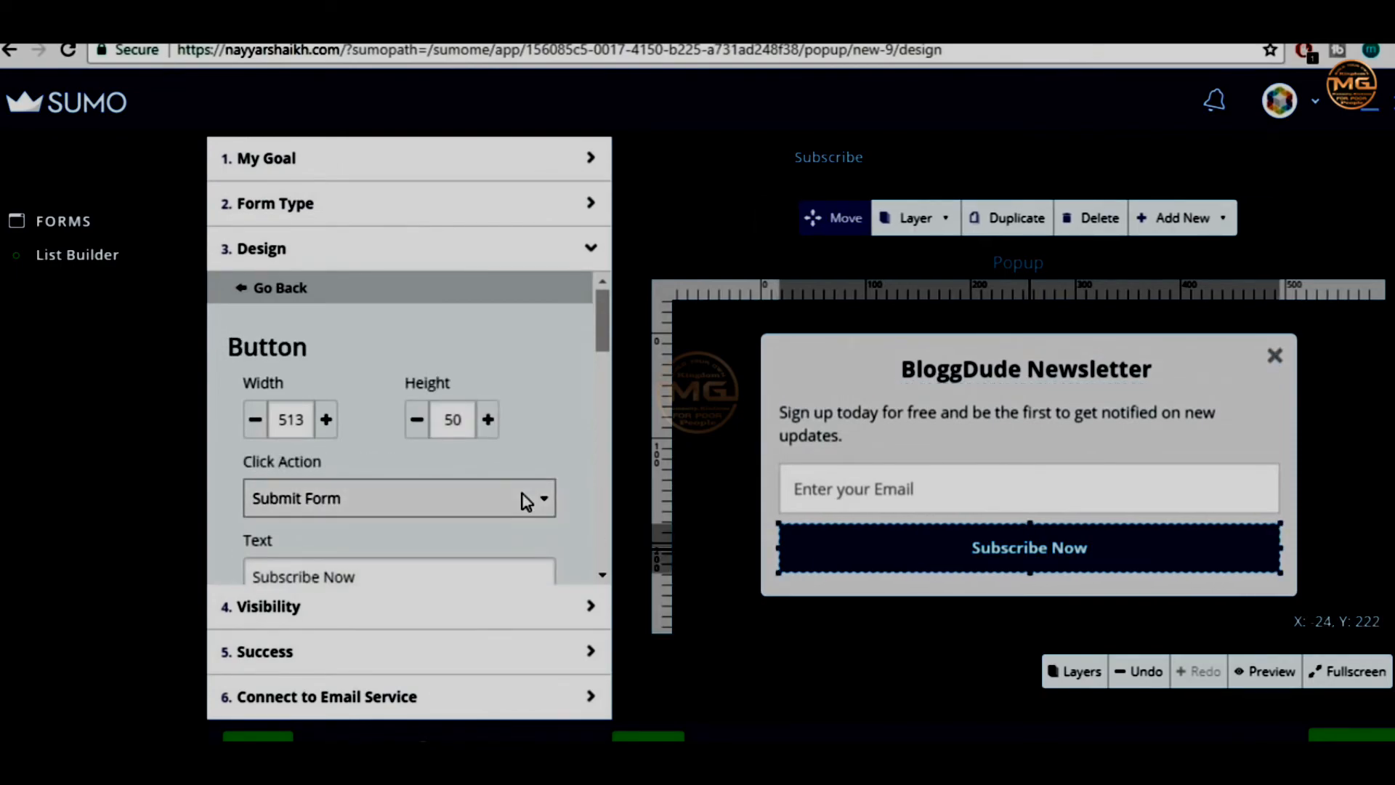
{"action": "scroll", "coordinate": [523, 494], "scroll_direction": "down", "scroll_amount": 1}
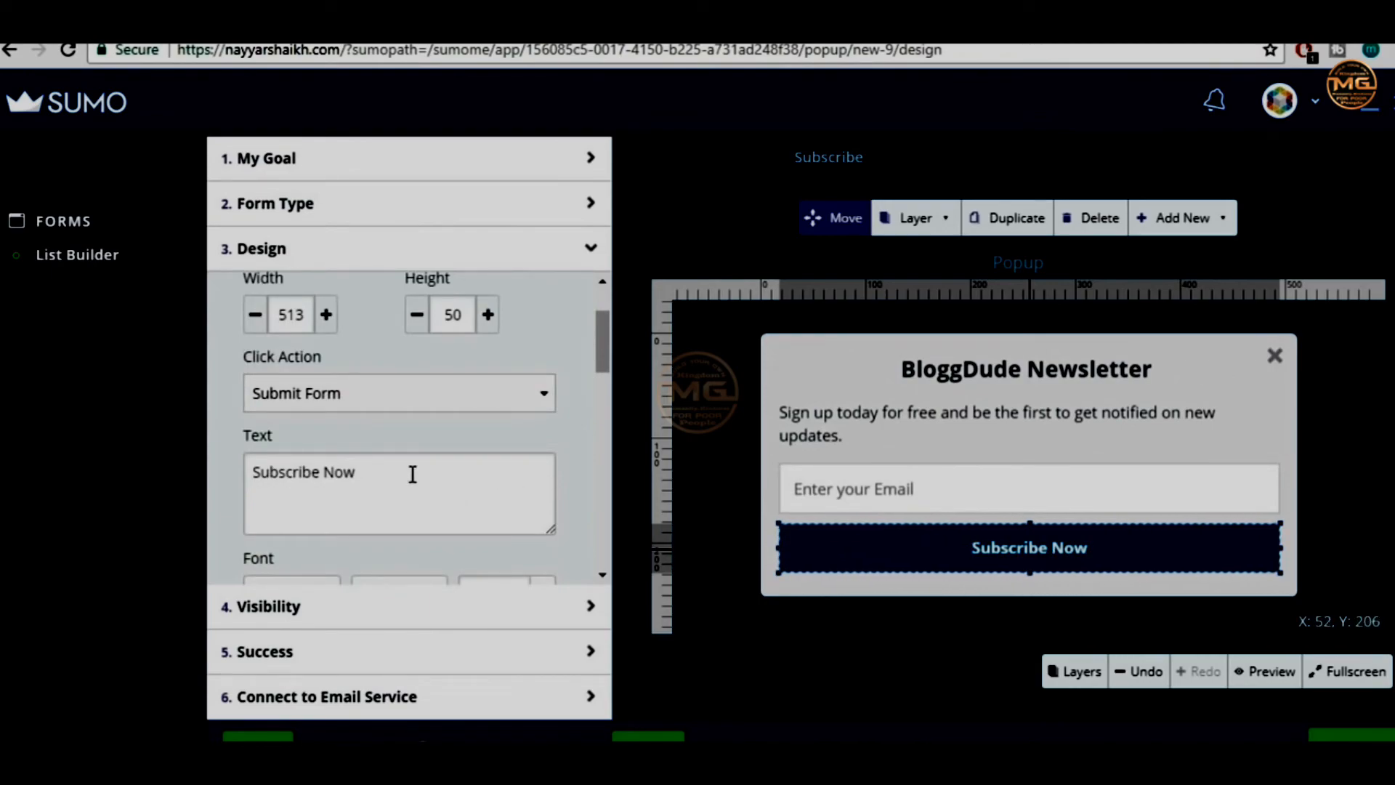
{"action": "scroll", "coordinate": [442, 471], "scroll_direction": "down", "scroll_amount": 2}
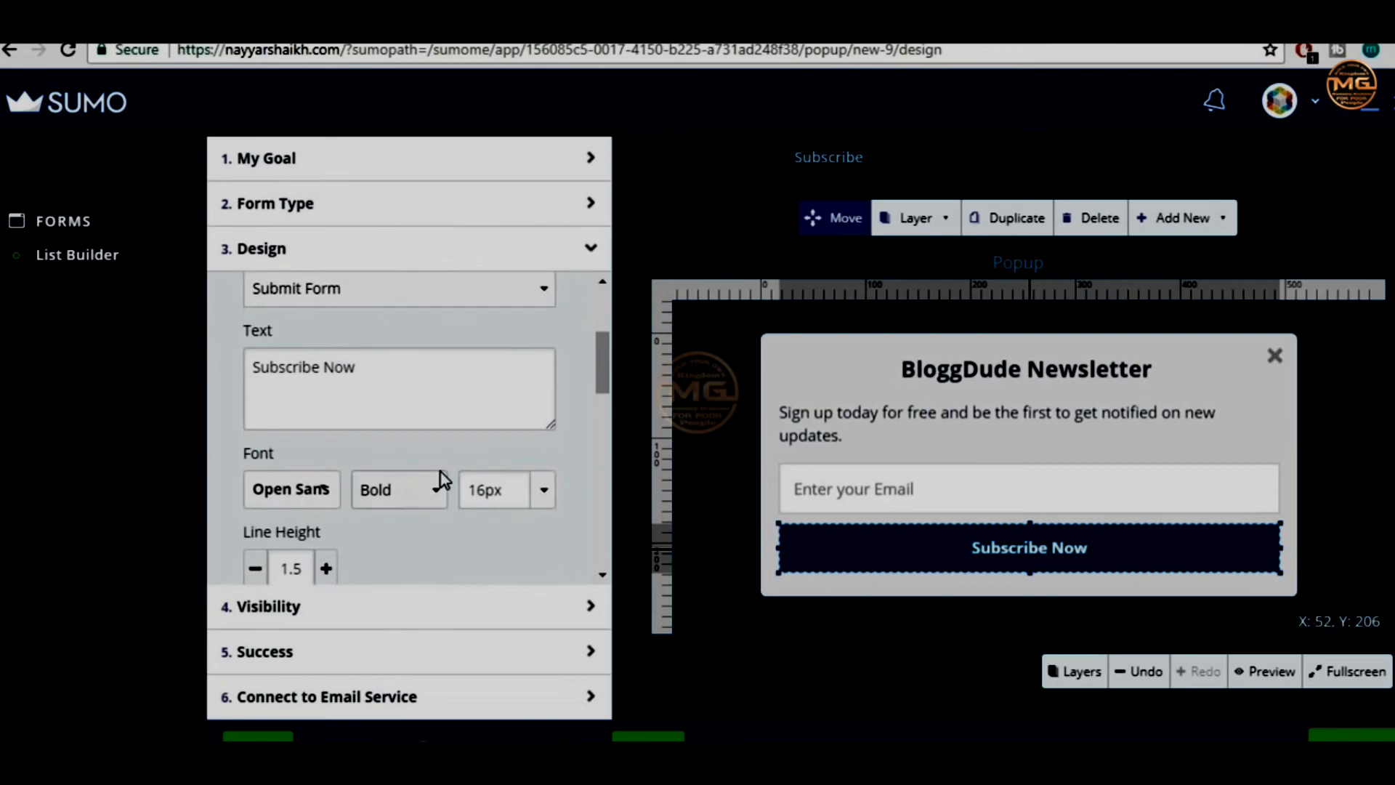
{"action": "scroll", "coordinate": [472, 494], "scroll_direction": "down", "scroll_amount": 2}
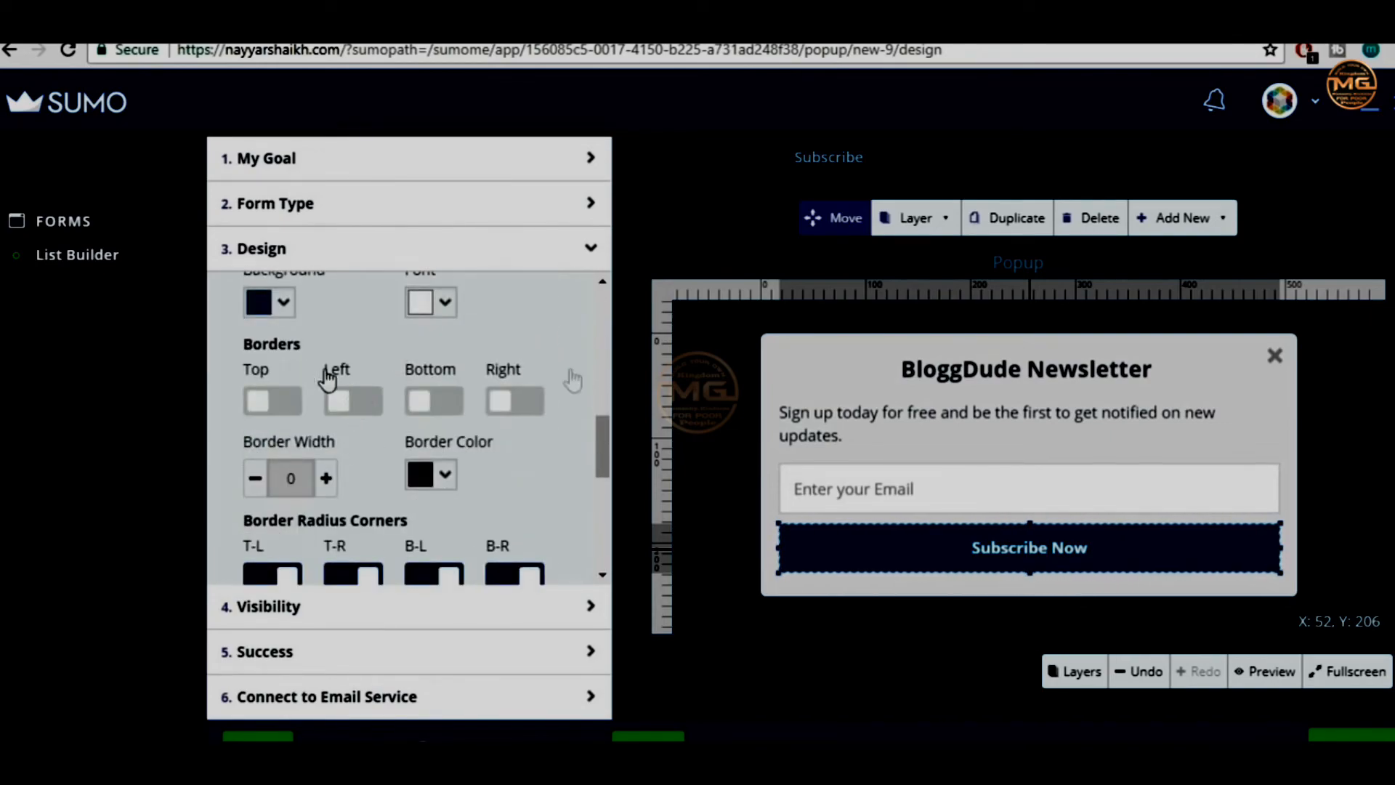
{"action": "scroll", "coordinate": [550, 492], "scroll_direction": "down", "scroll_amount": 1}
{"action": "scroll", "coordinate": [547, 485], "scroll_direction": "down", "scroll_amount": 1}
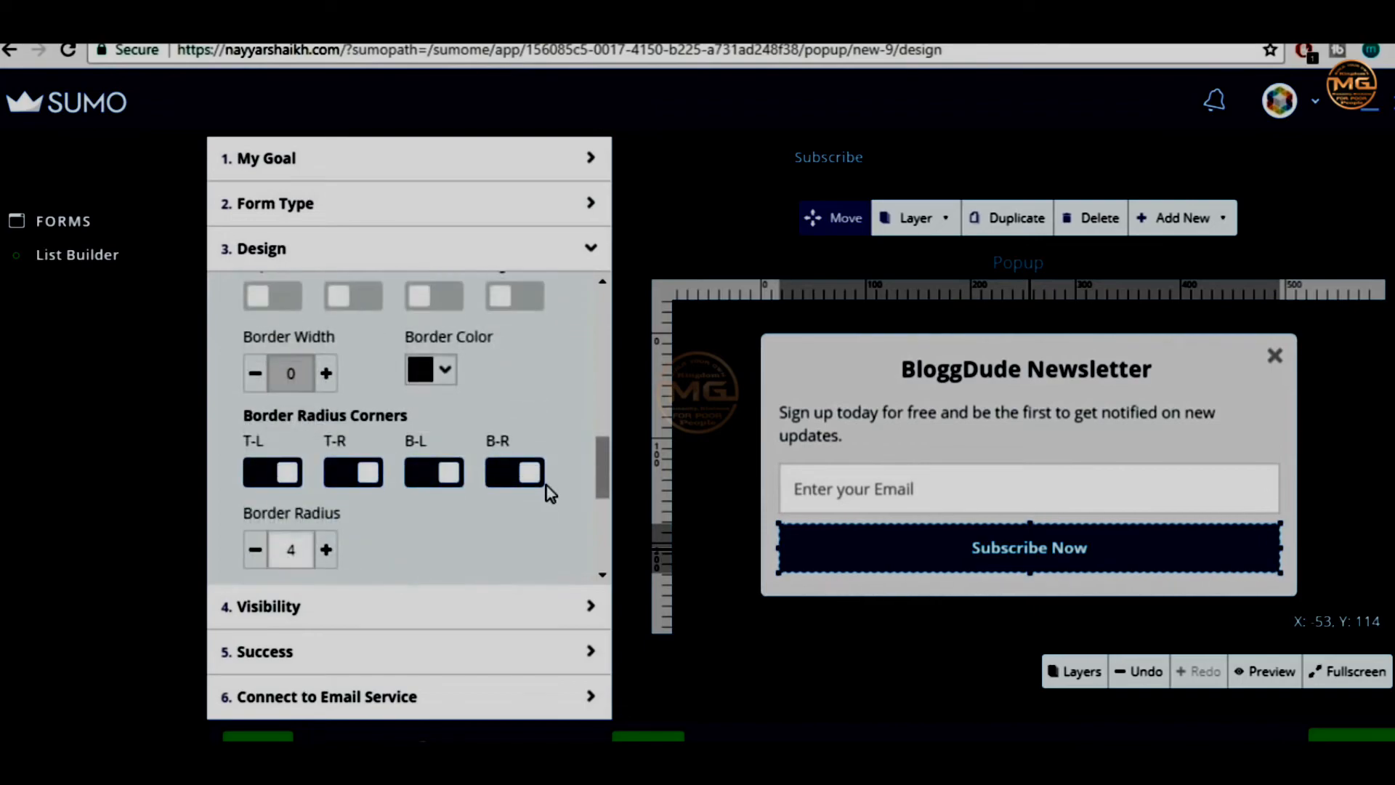
{"action": "scroll", "coordinate": [548, 499], "scroll_direction": "up", "scroll_amount": 4}
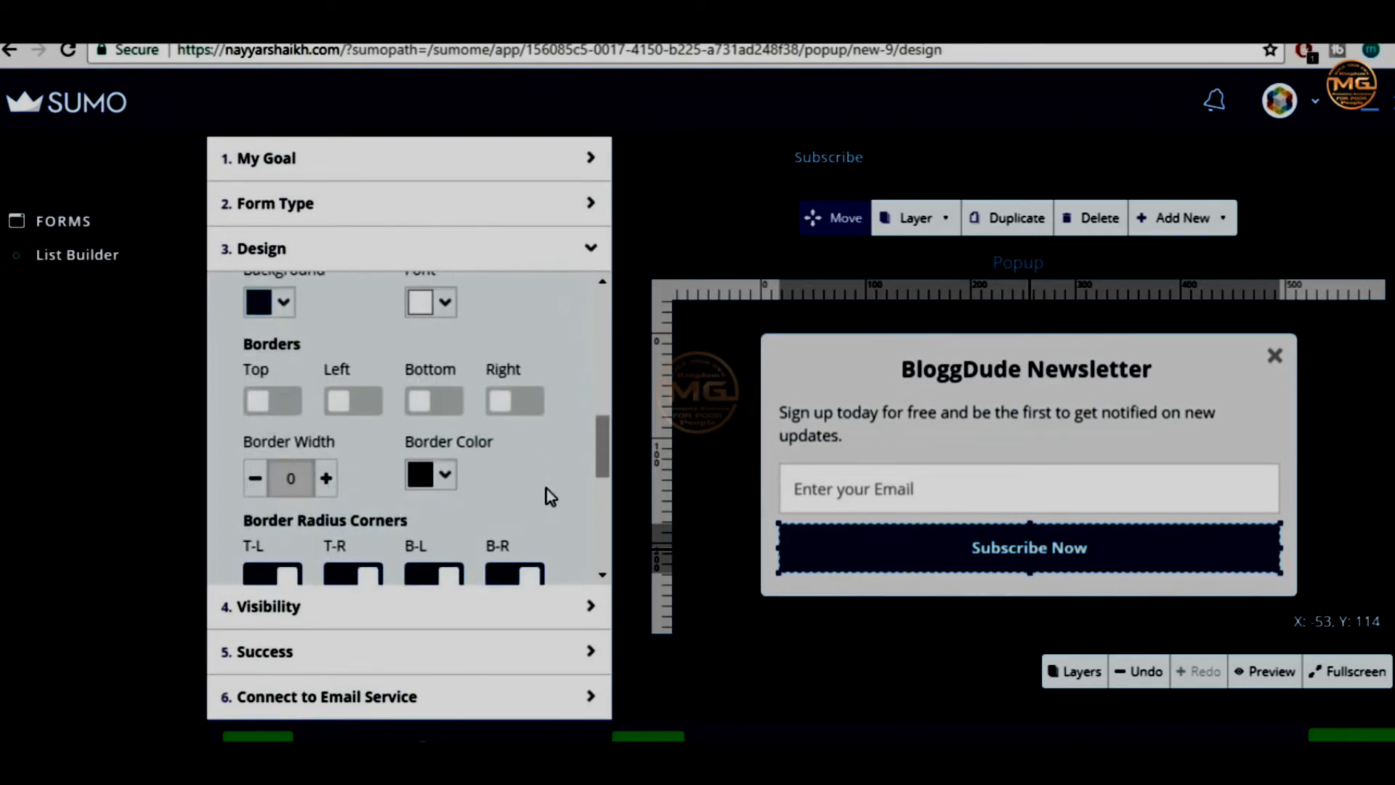
{"action": "scroll", "coordinate": [556, 480], "scroll_direction": "up", "scroll_amount": 5}
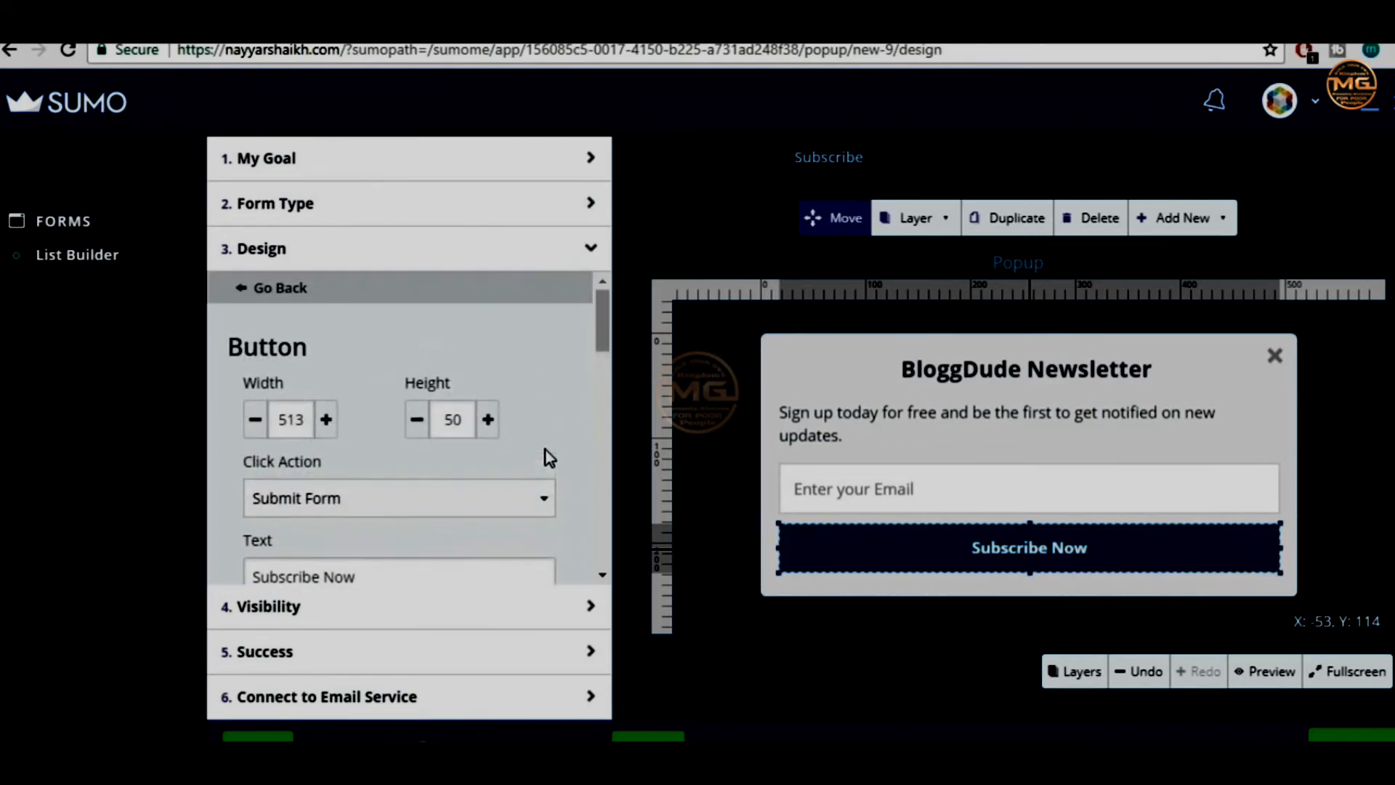
{"action": "scroll", "coordinate": [552, 480], "scroll_direction": "down", "scroll_amount": 2}
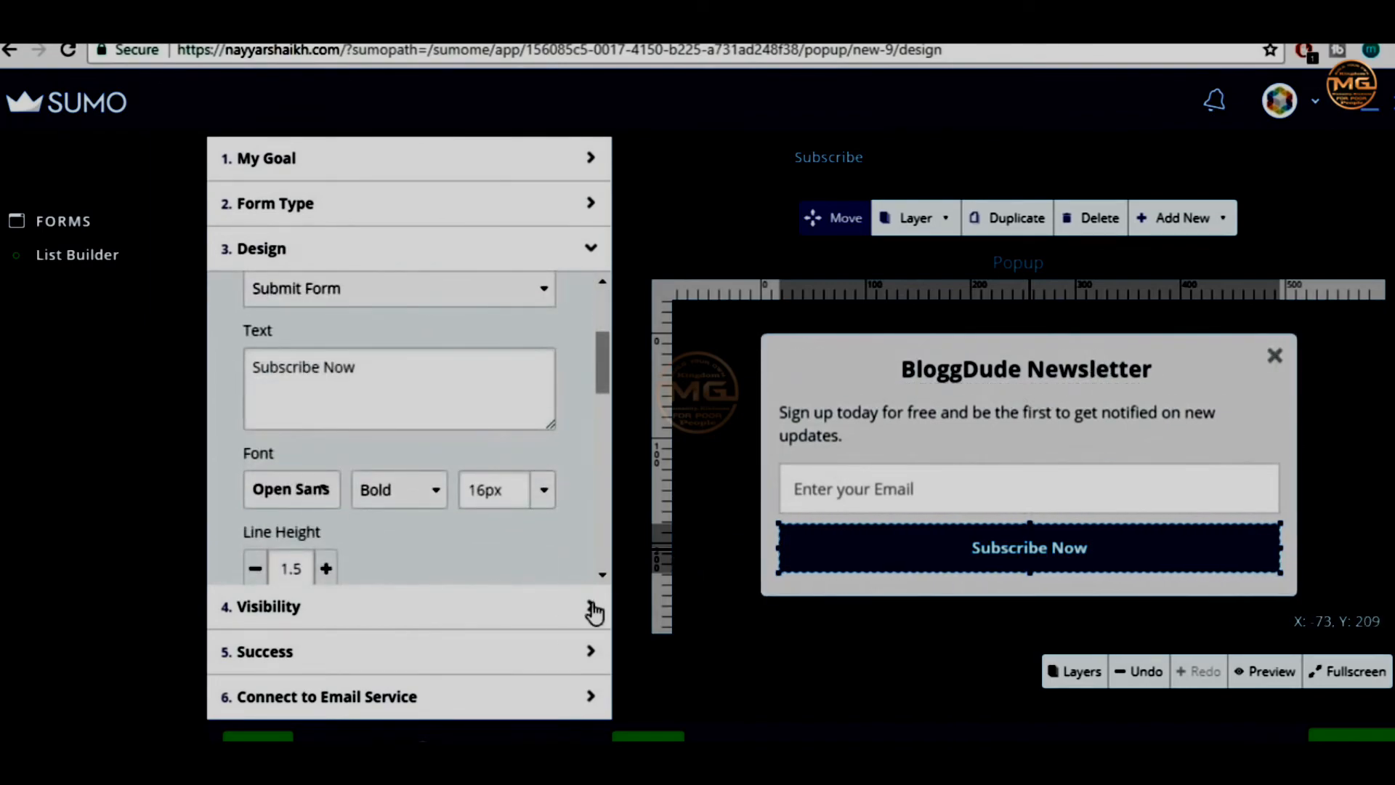
{"action": "left_click", "coordinate": [473, 597]}
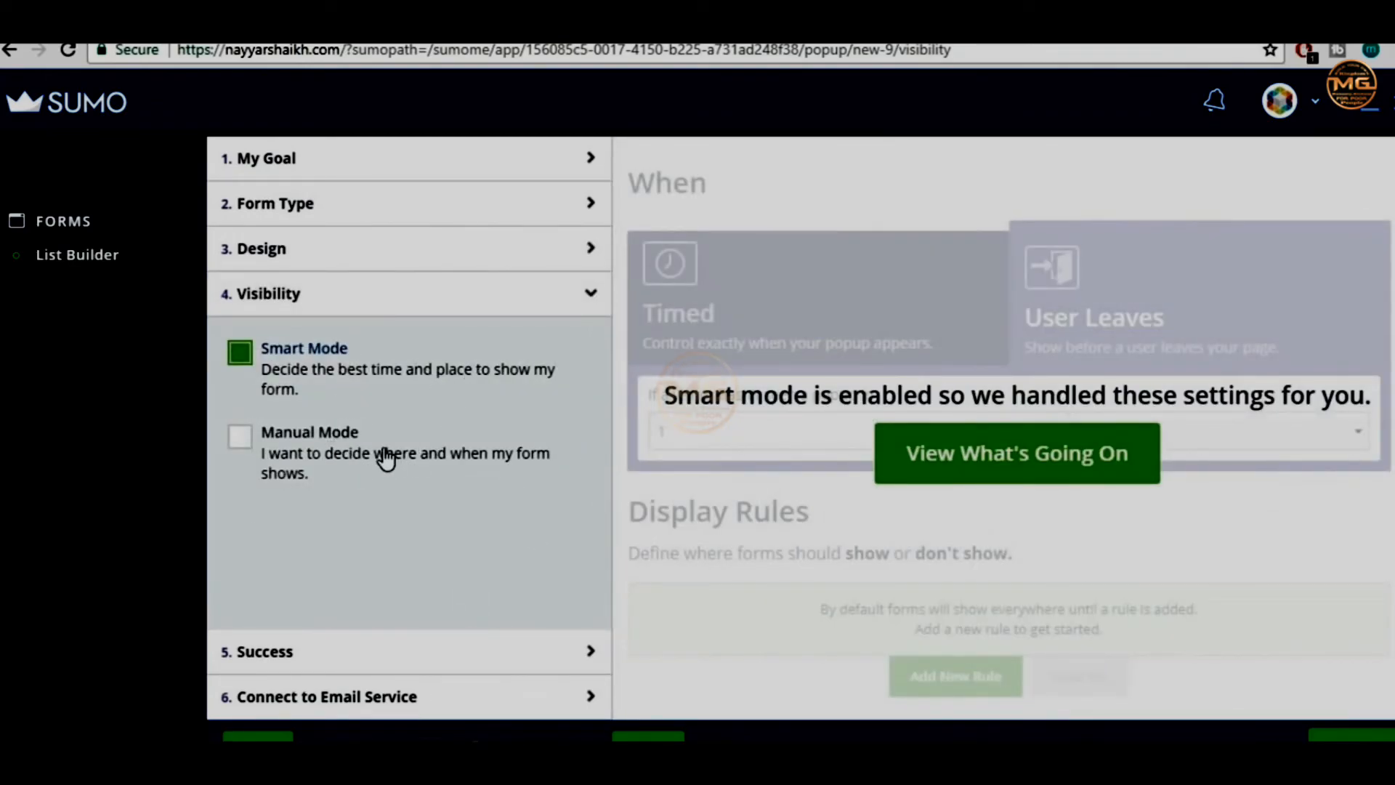
Choose Manual Mode and try a time-delay trigger measured in seconds
{"action": "left_click", "coordinate": [387, 457]}
{"action": "left_click", "coordinate": [348, 385]}
{"action": "left_click", "coordinate": [316, 458]}
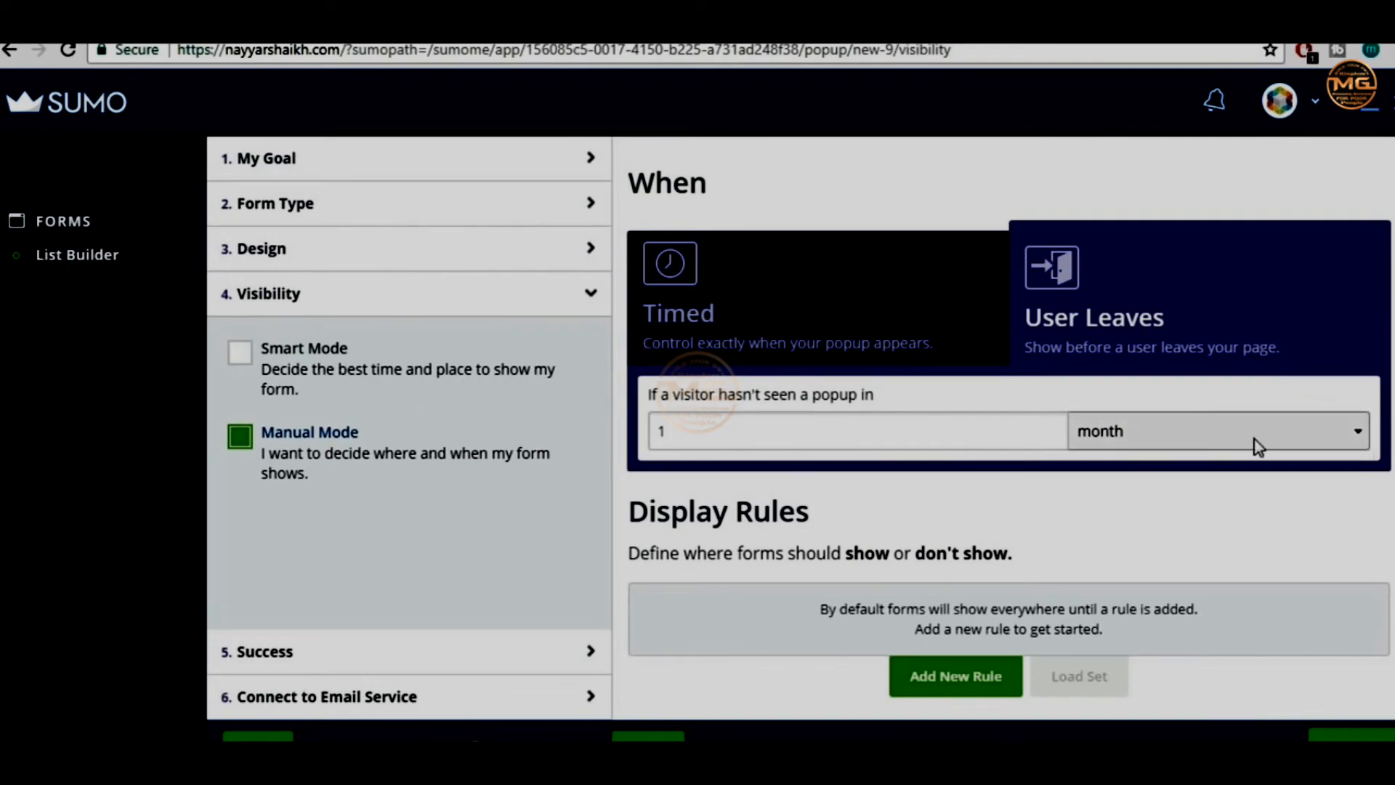
{"action": "left_click", "coordinate": [782, 321]}
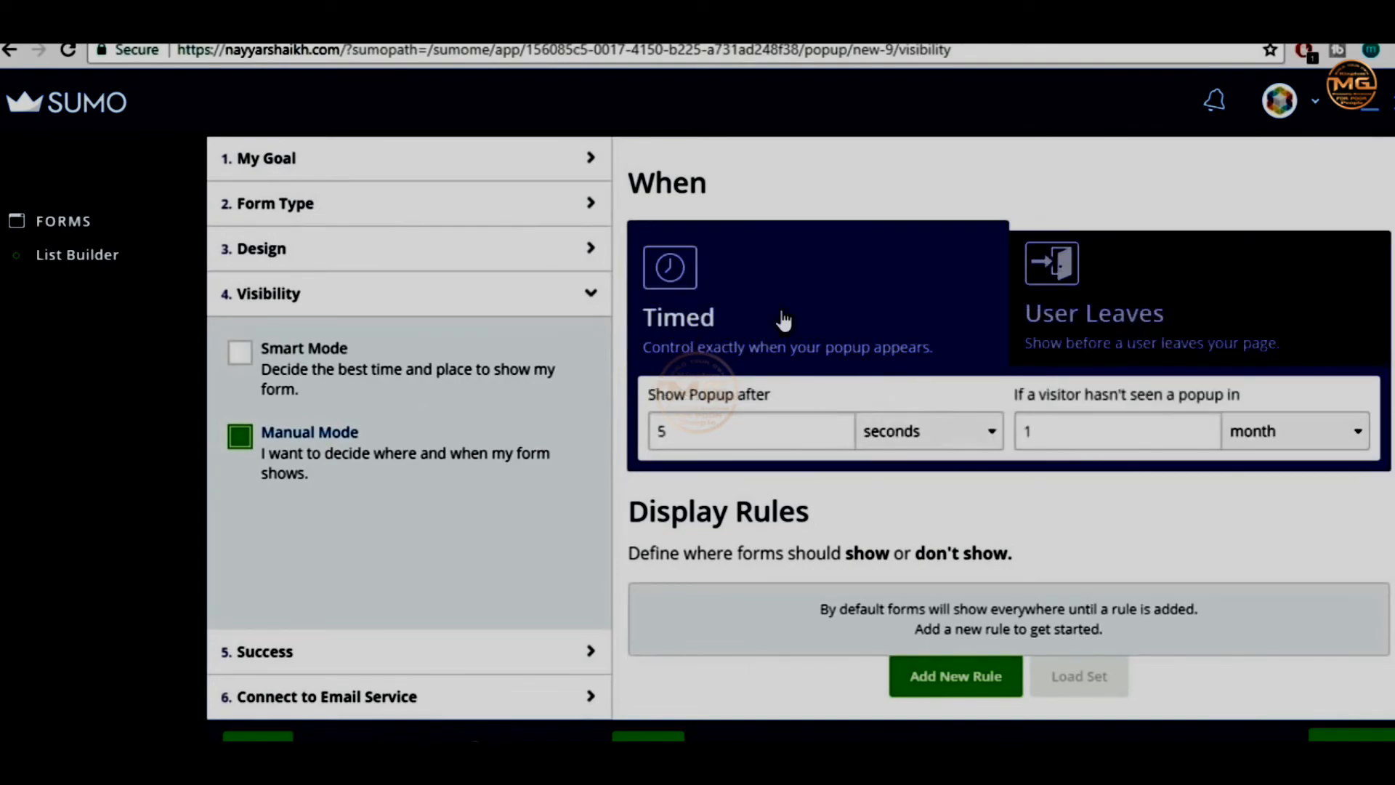
{"action": "left_click", "coordinate": [1139, 316]}
{"action": "left_click", "coordinate": [815, 301]}
{"action": "left_click", "coordinate": [724, 433]}
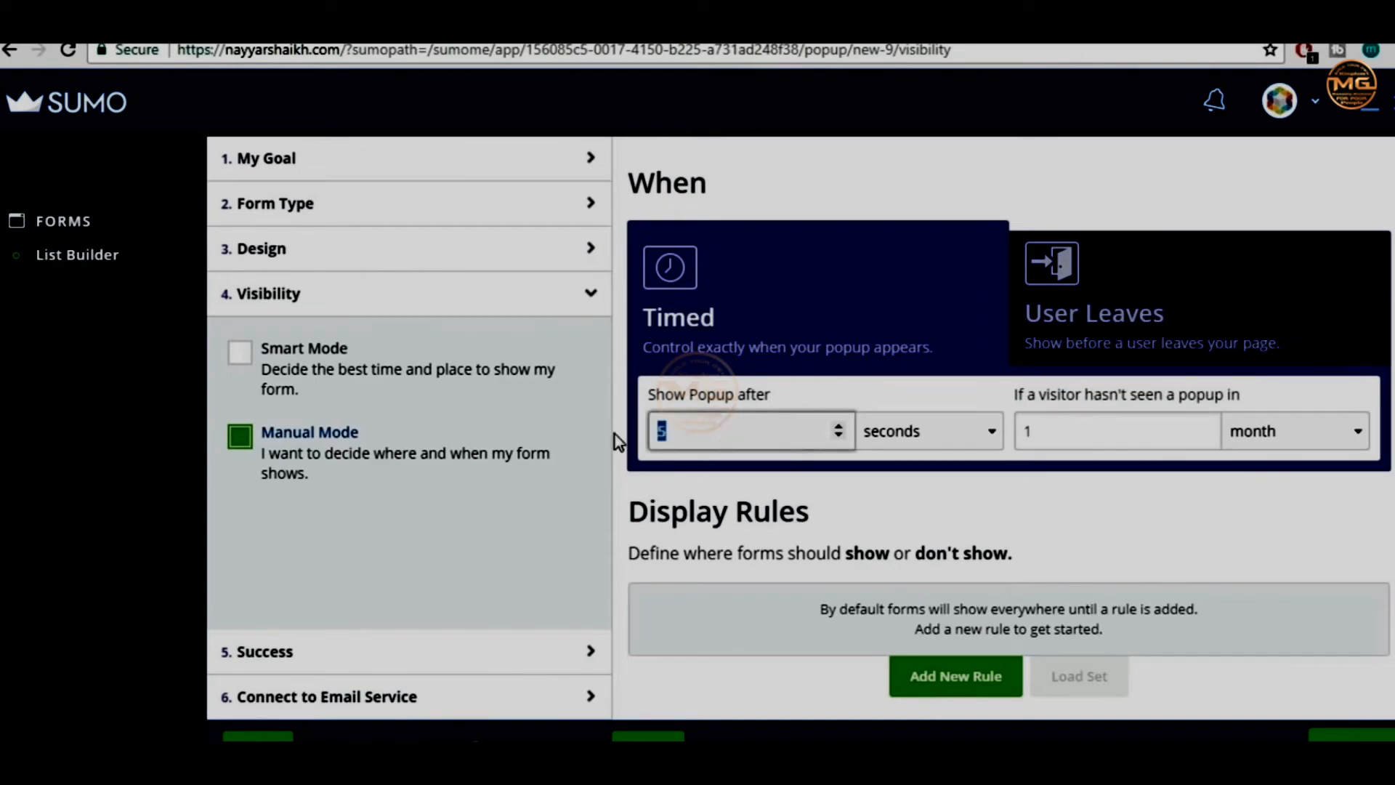
{"action": "left_click", "coordinate": [931, 434]}
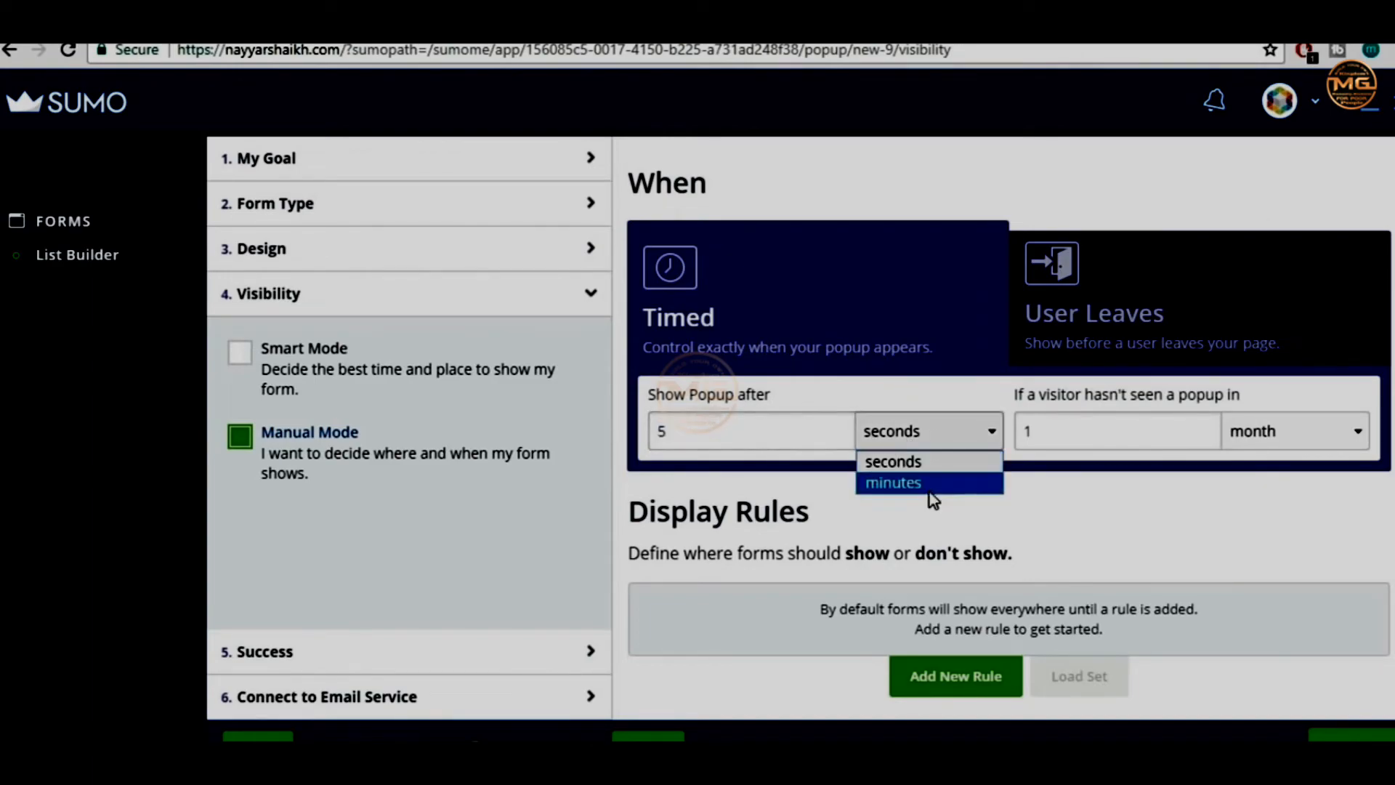
{"action": "left_click", "coordinate": [931, 428]}
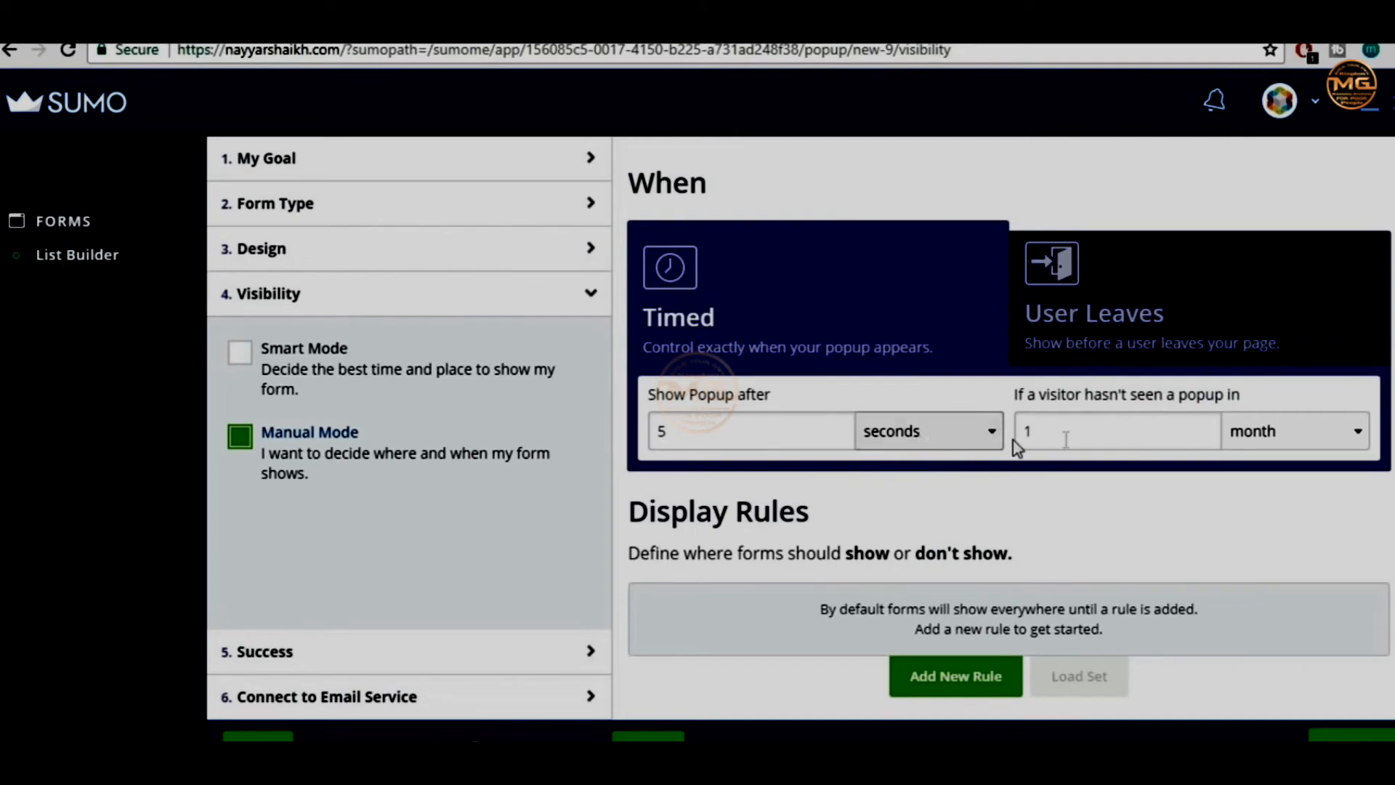
Set the trigger to User Leaves, keeping Manual Mode and the 1-month frequency
{"action": "left_click", "coordinate": [1155, 300]}
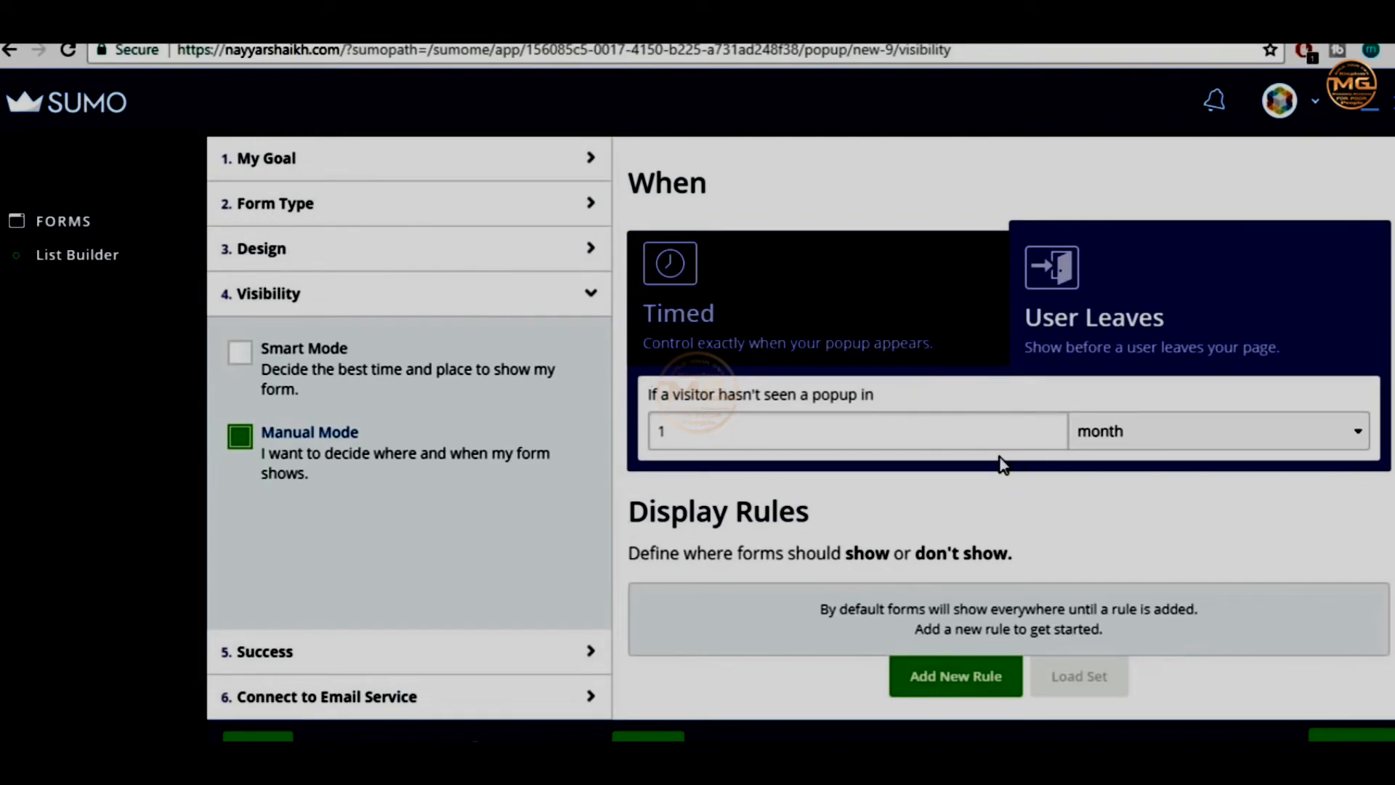
{"action": "left_click", "coordinate": [315, 391]}
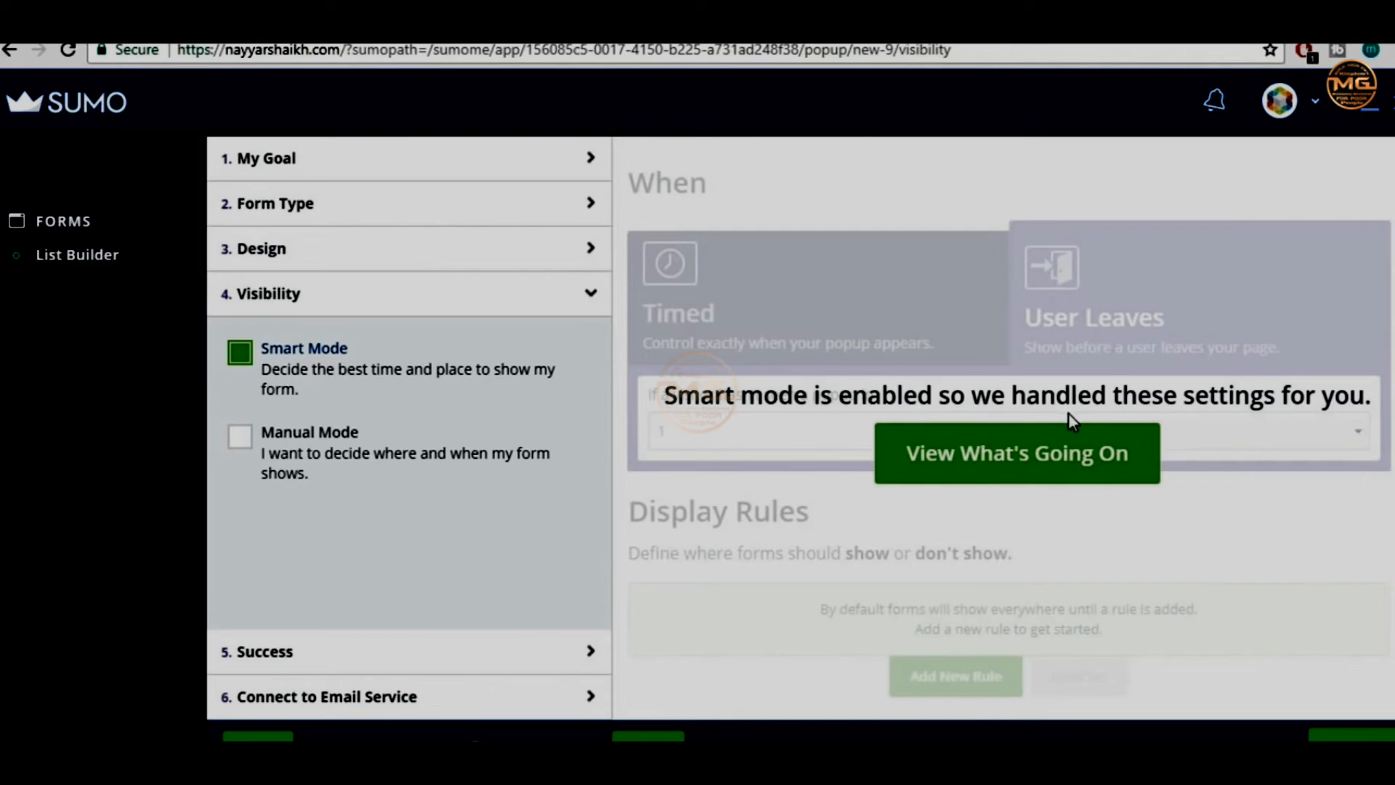
{"action": "left_click", "coordinate": [1079, 452]}
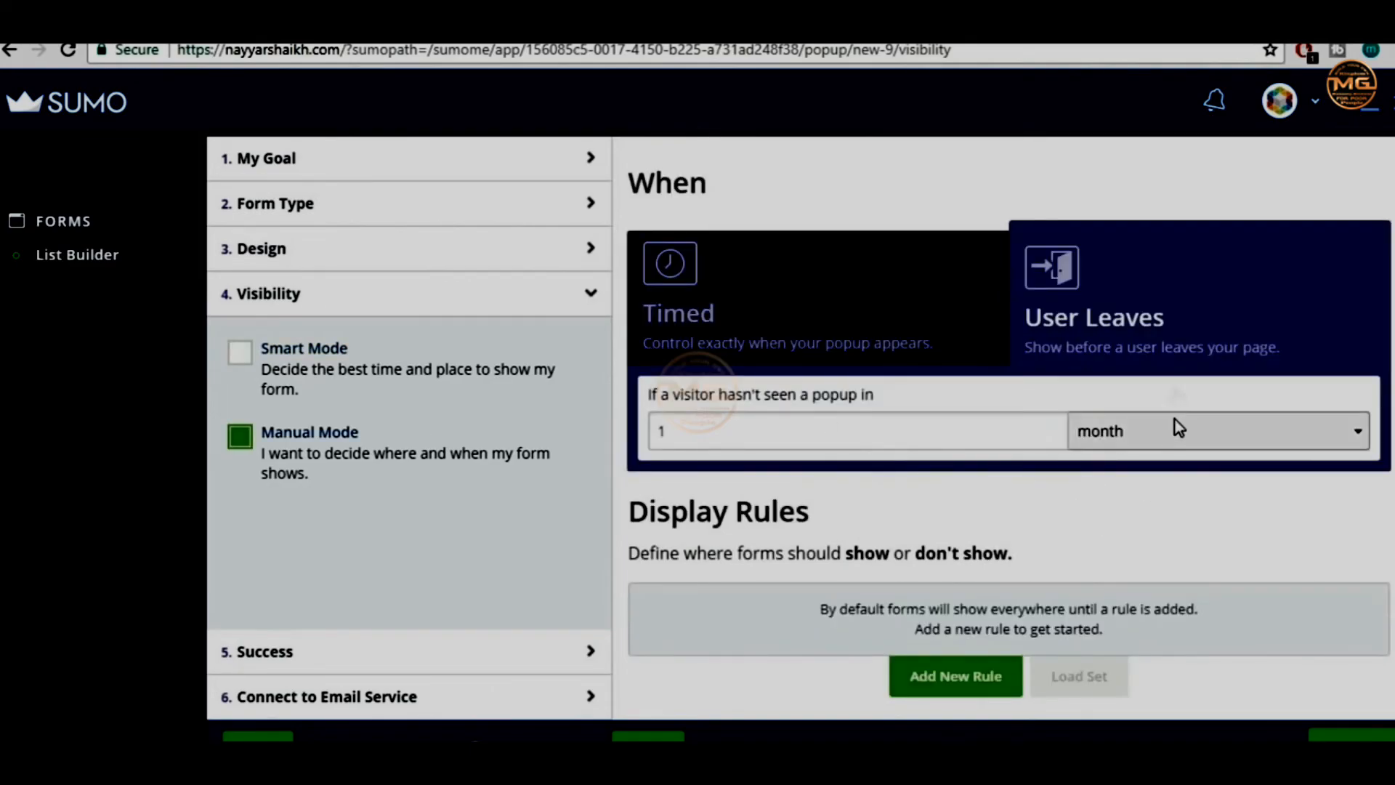
{"action": "scroll", "coordinate": [1274, 504], "scroll_direction": "down", "scroll_amount": 3}
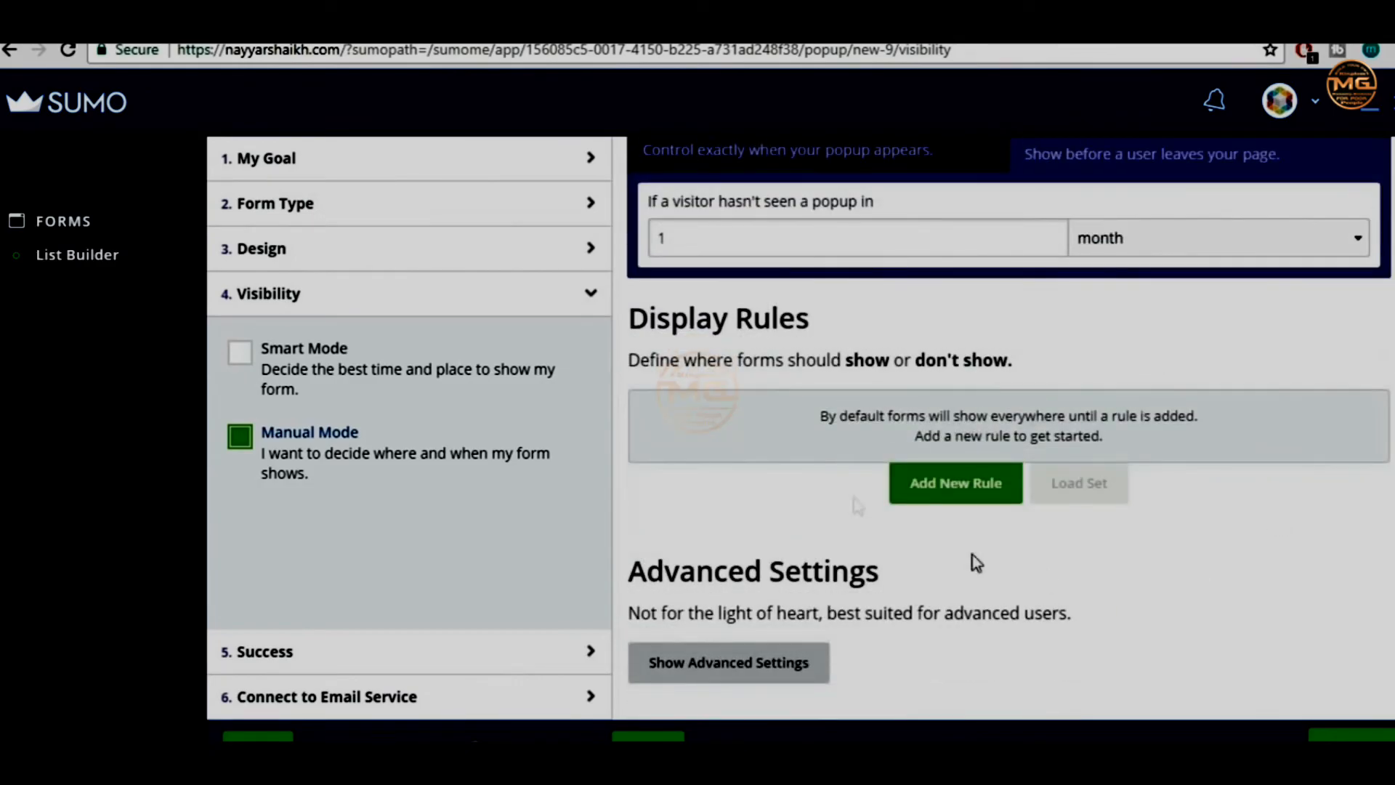
{"action": "scroll", "coordinate": [1174, 513], "scroll_direction": "up", "scroll_amount": 3}
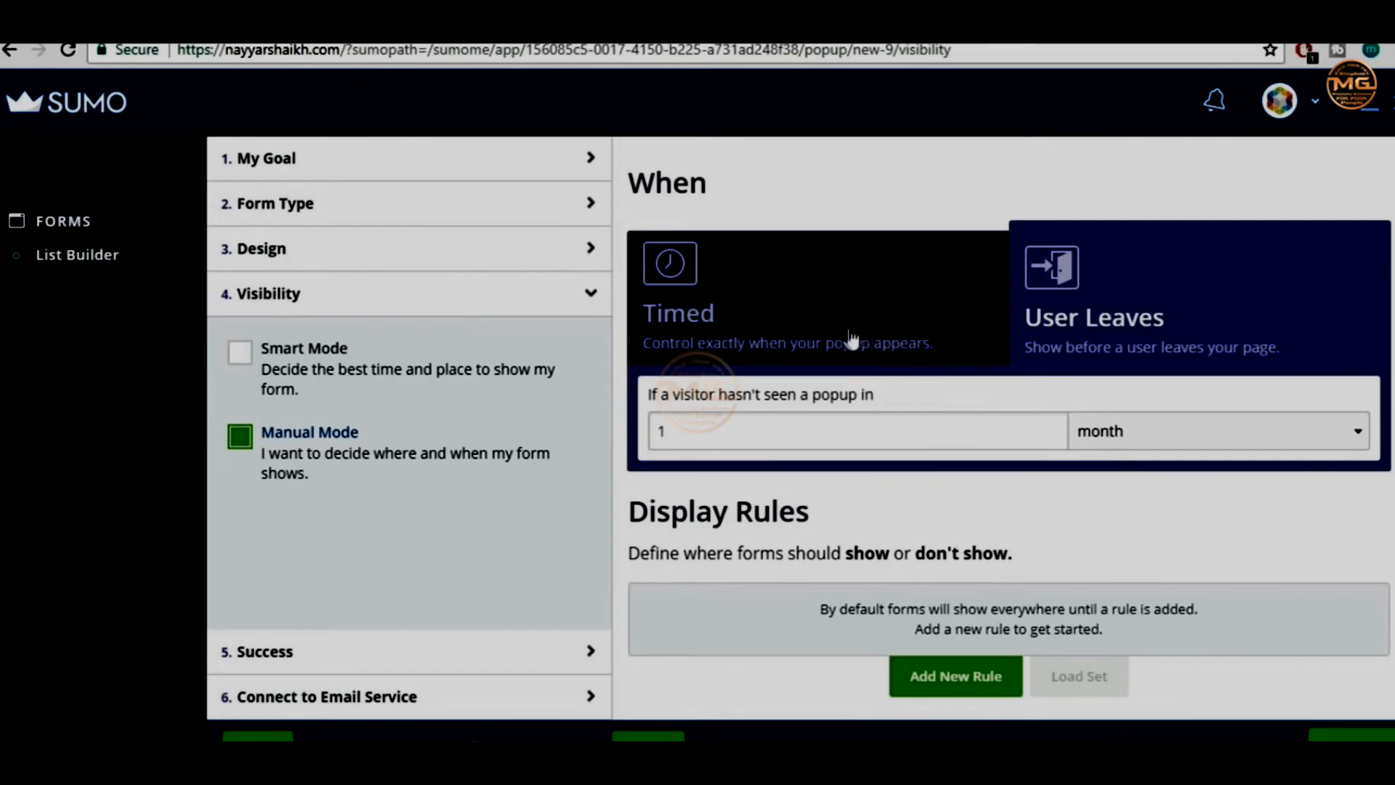
In step 5 Success, pick Redirect URL under Subscribe Success Redirect and focus its URL field
{"action": "left_click", "coordinate": [455, 652]}
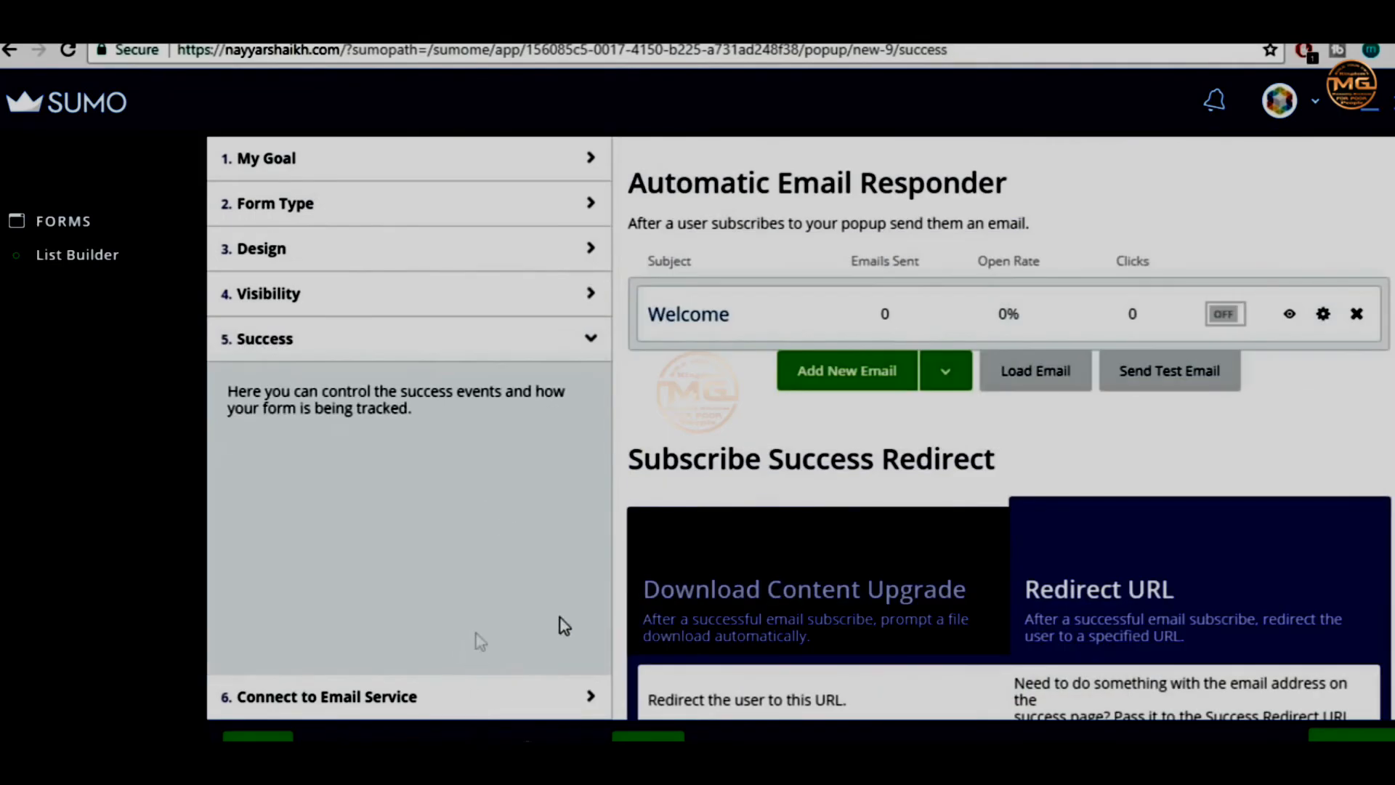
{"action": "scroll", "coordinate": [1340, 490], "scroll_direction": "down", "scroll_amount": 2}
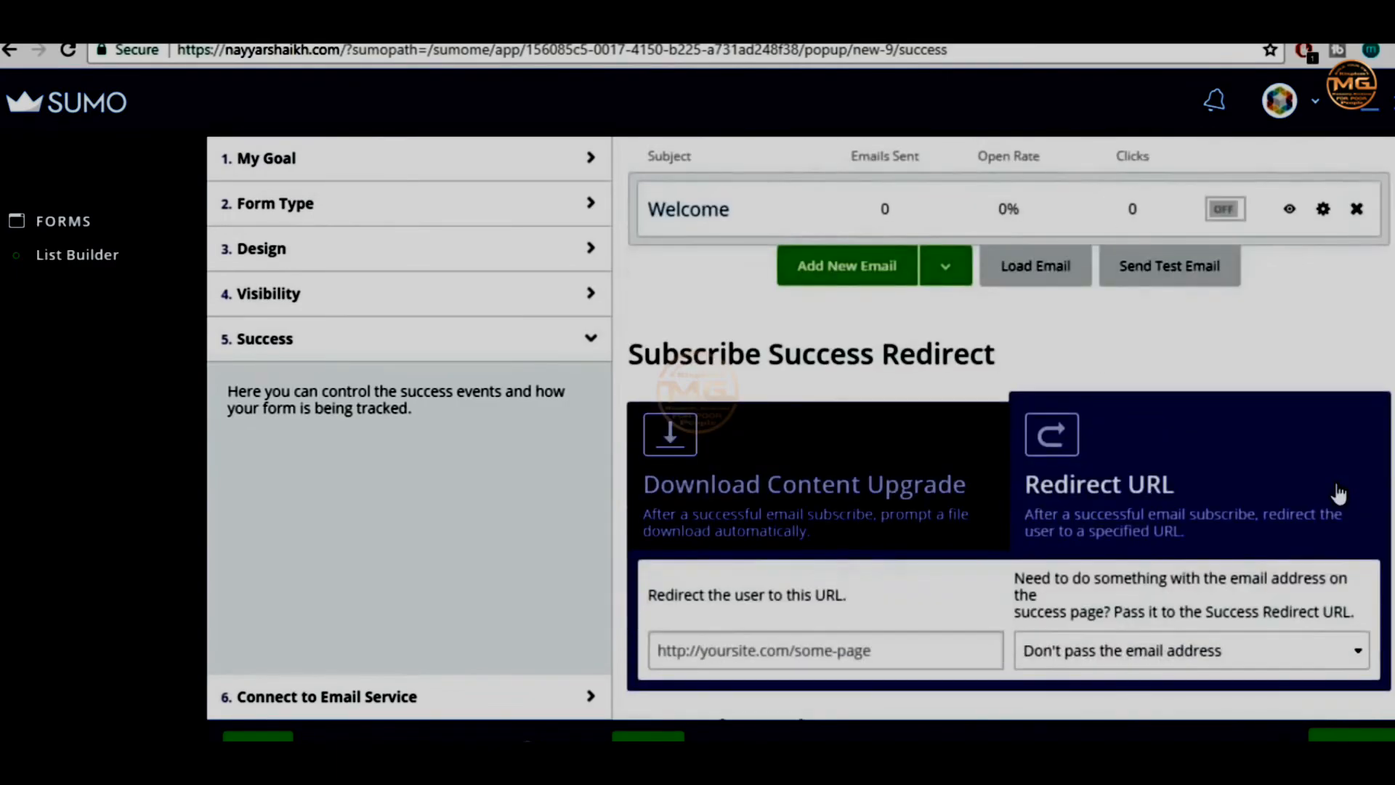
{"action": "scroll", "coordinate": [1339, 492], "scroll_direction": "up", "scroll_amount": 2}
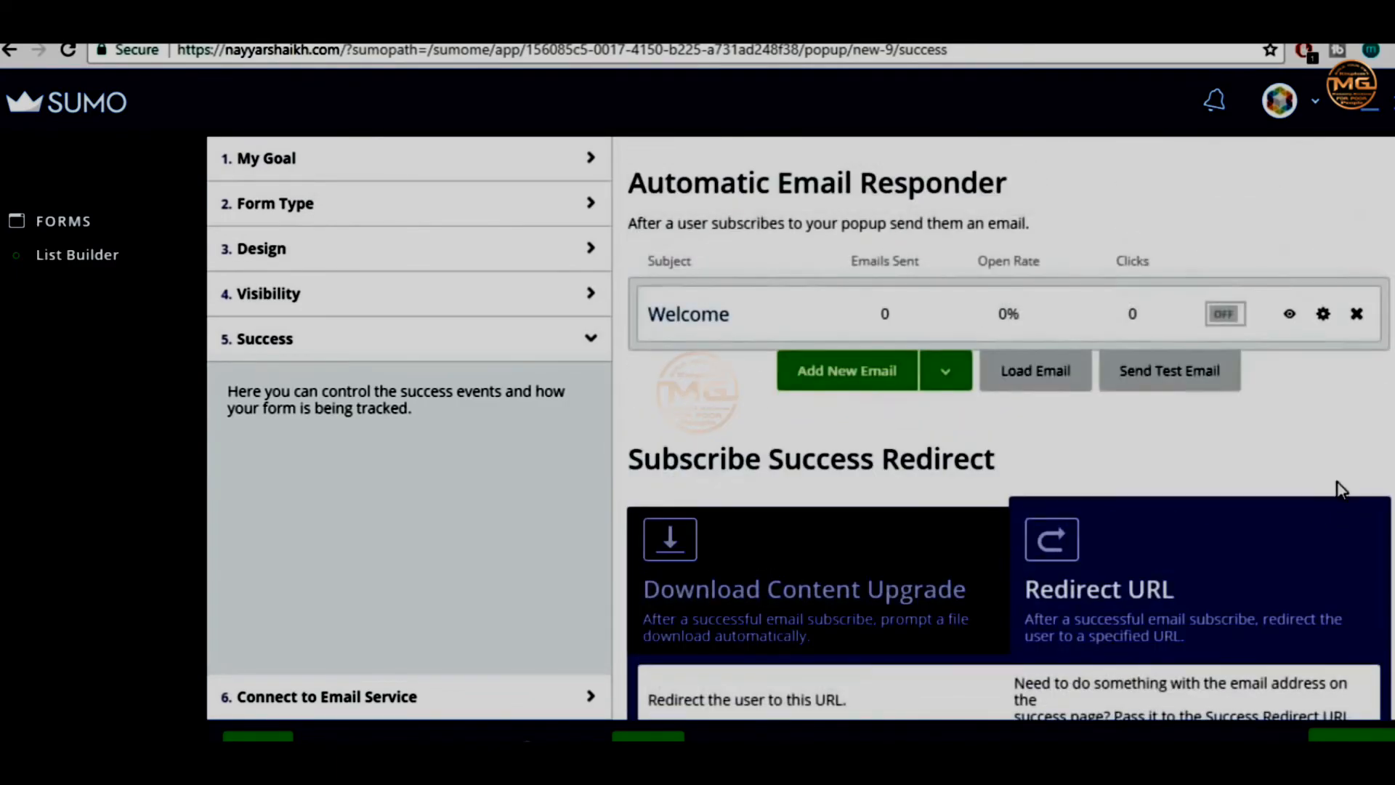
{"action": "scroll", "coordinate": [1345, 480], "scroll_direction": "down", "scroll_amount": 3}
{"action": "left_click", "coordinate": [836, 273]}
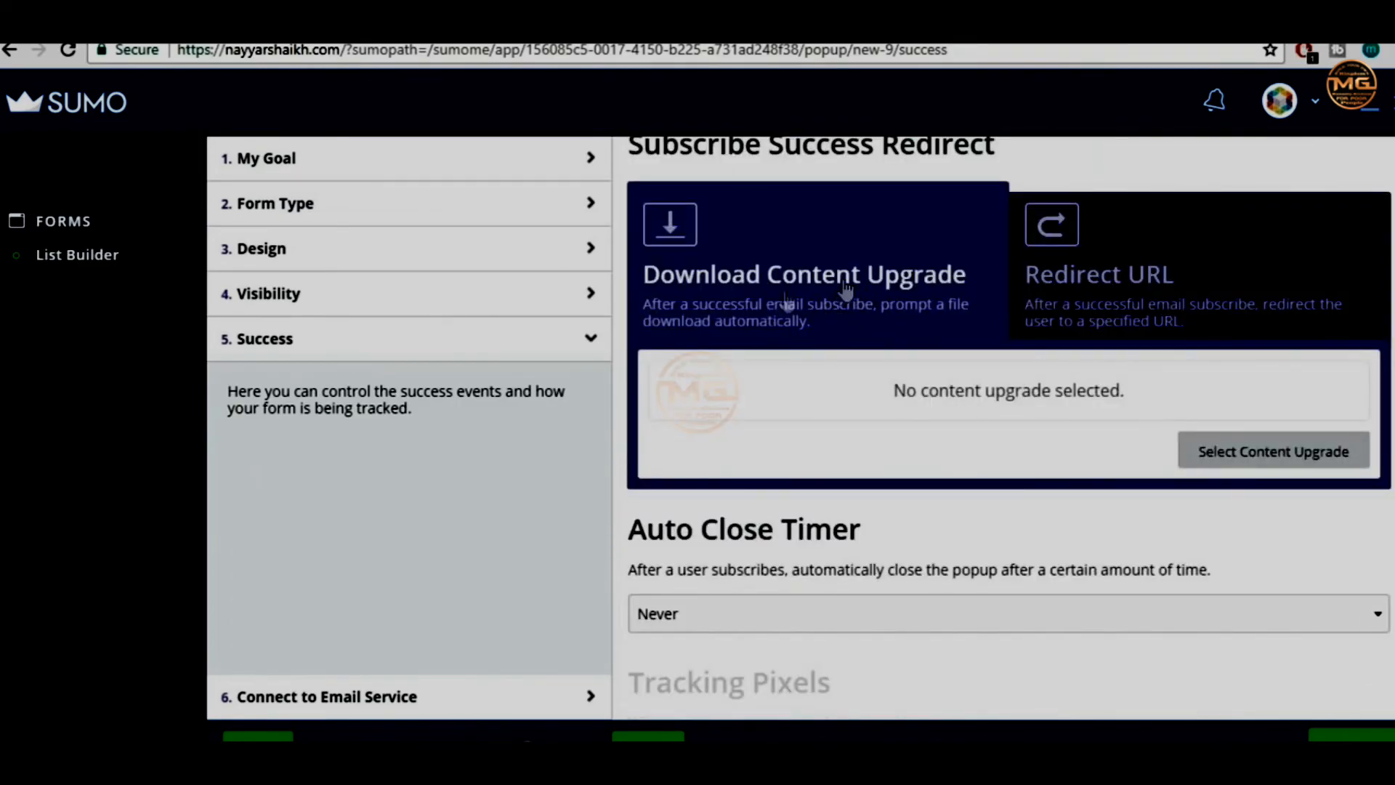
{"action": "left_click", "coordinate": [1097, 275]}
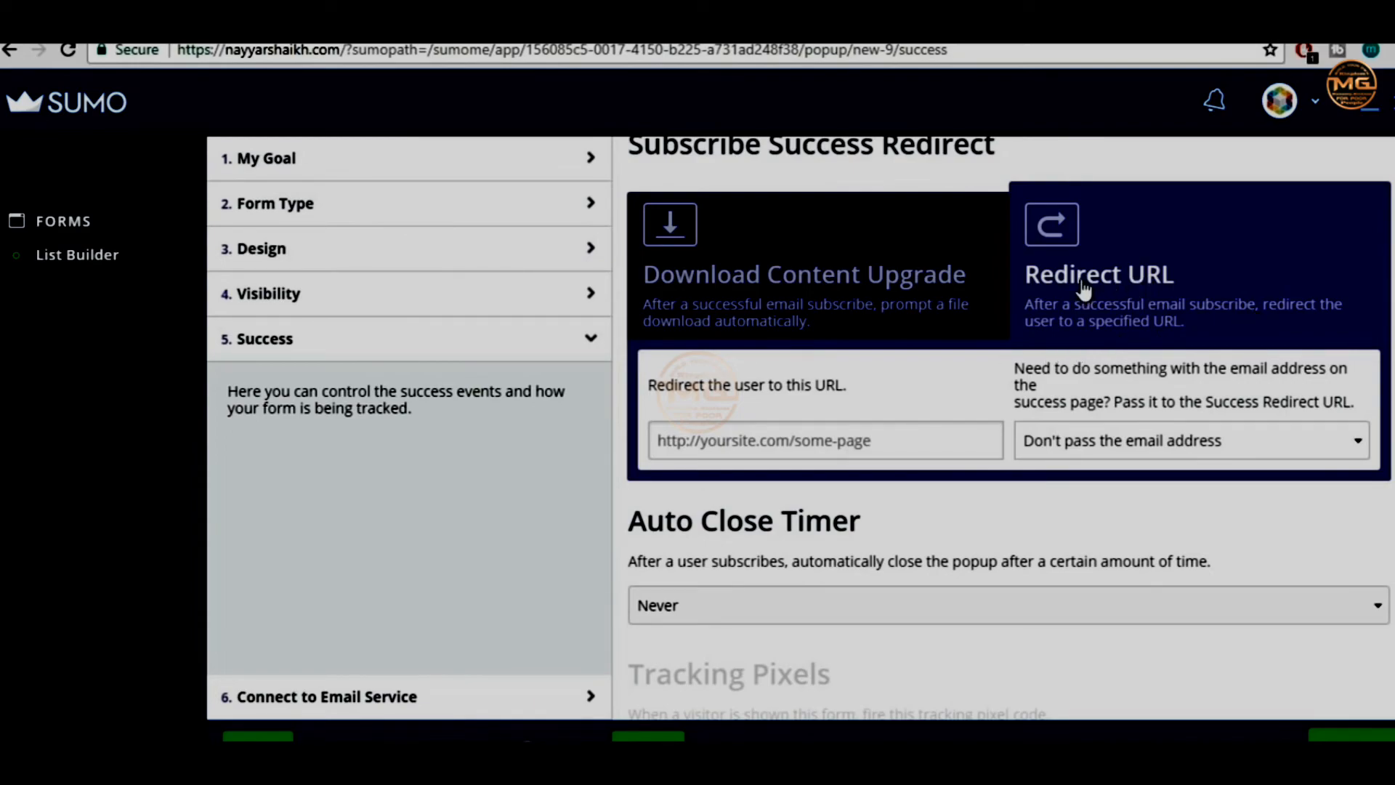
{"action": "left_click", "coordinate": [837, 439]}
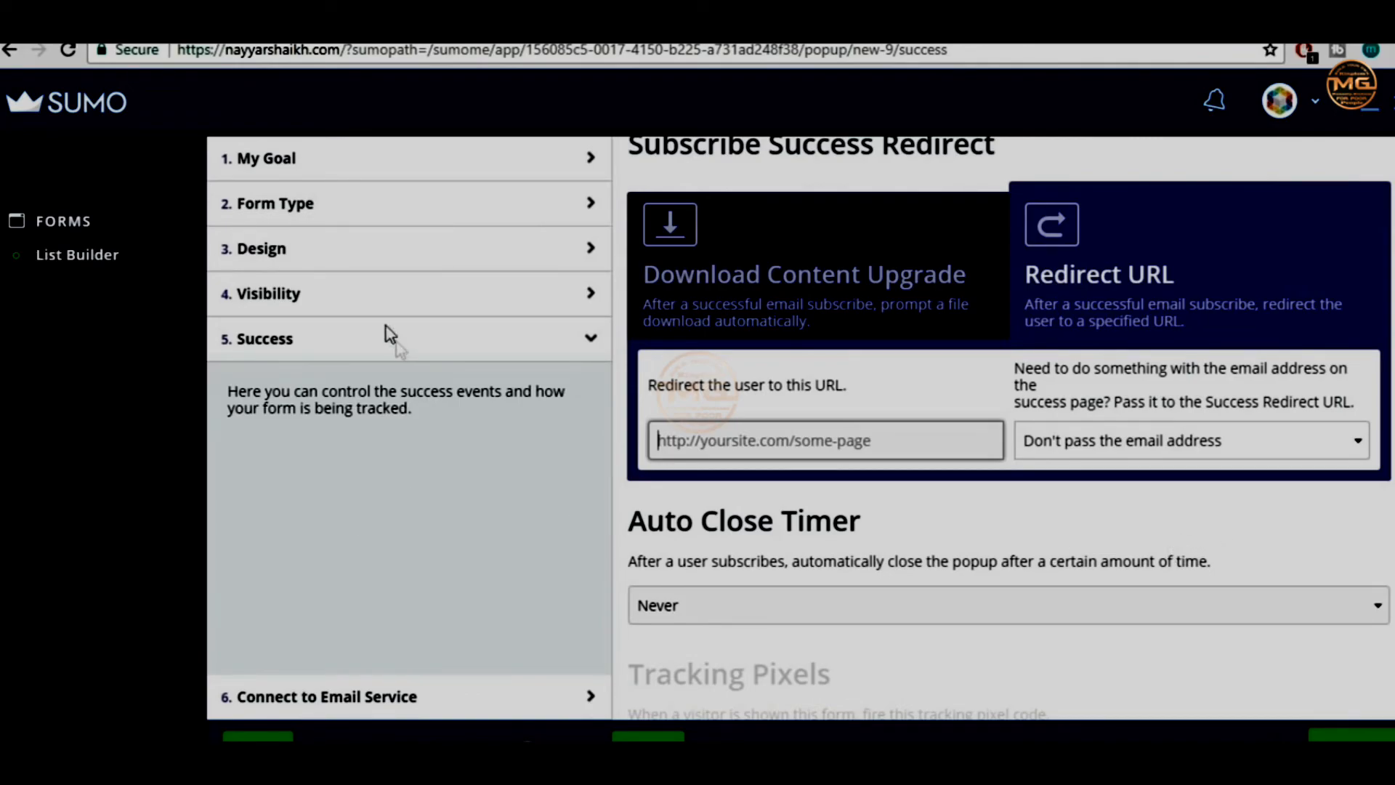
{"action": "scroll", "coordinate": [398, 348], "scroll_direction": "up", "scroll_amount": 4}
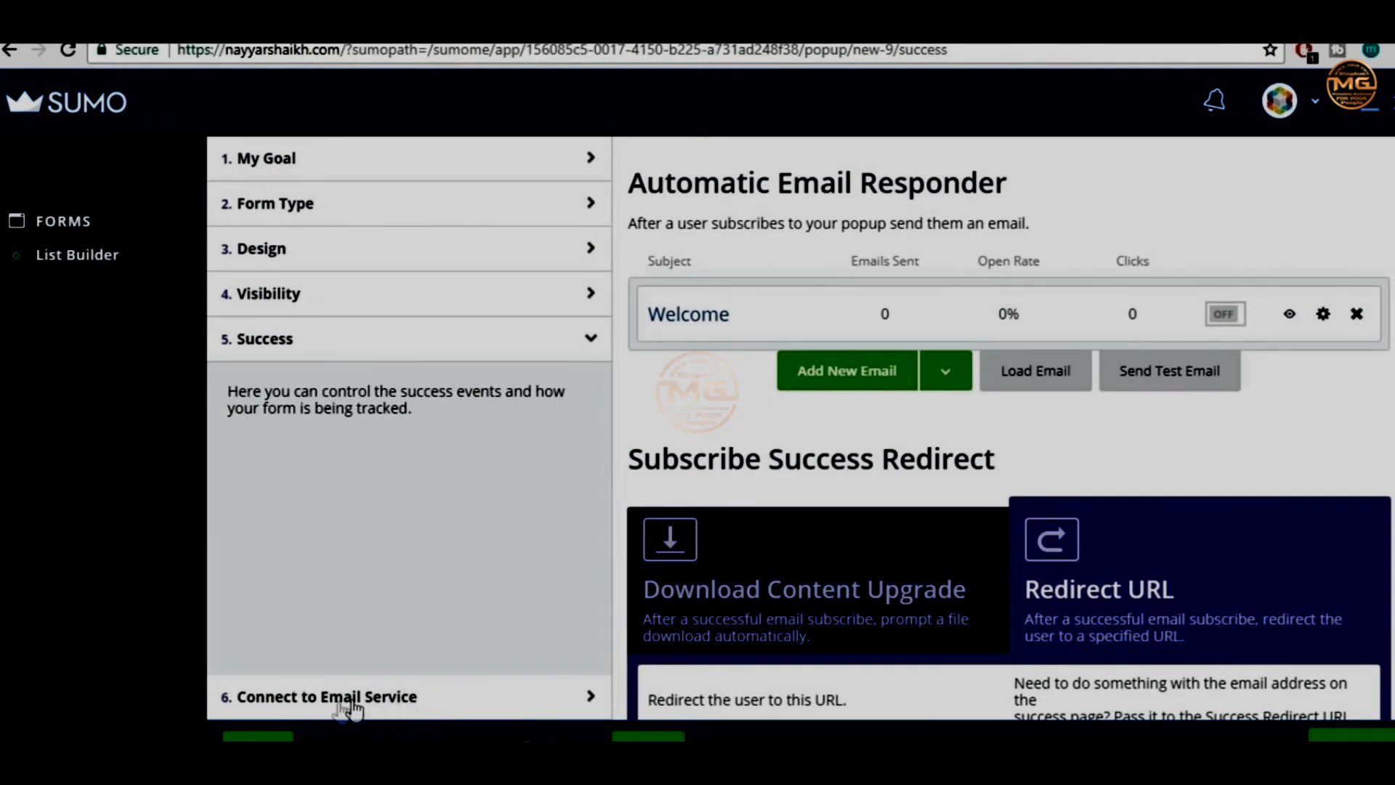
Connect the form's MailChimp integration to the BloggDude45 mailing list
{"action": "left_click", "coordinate": [283, 704]}
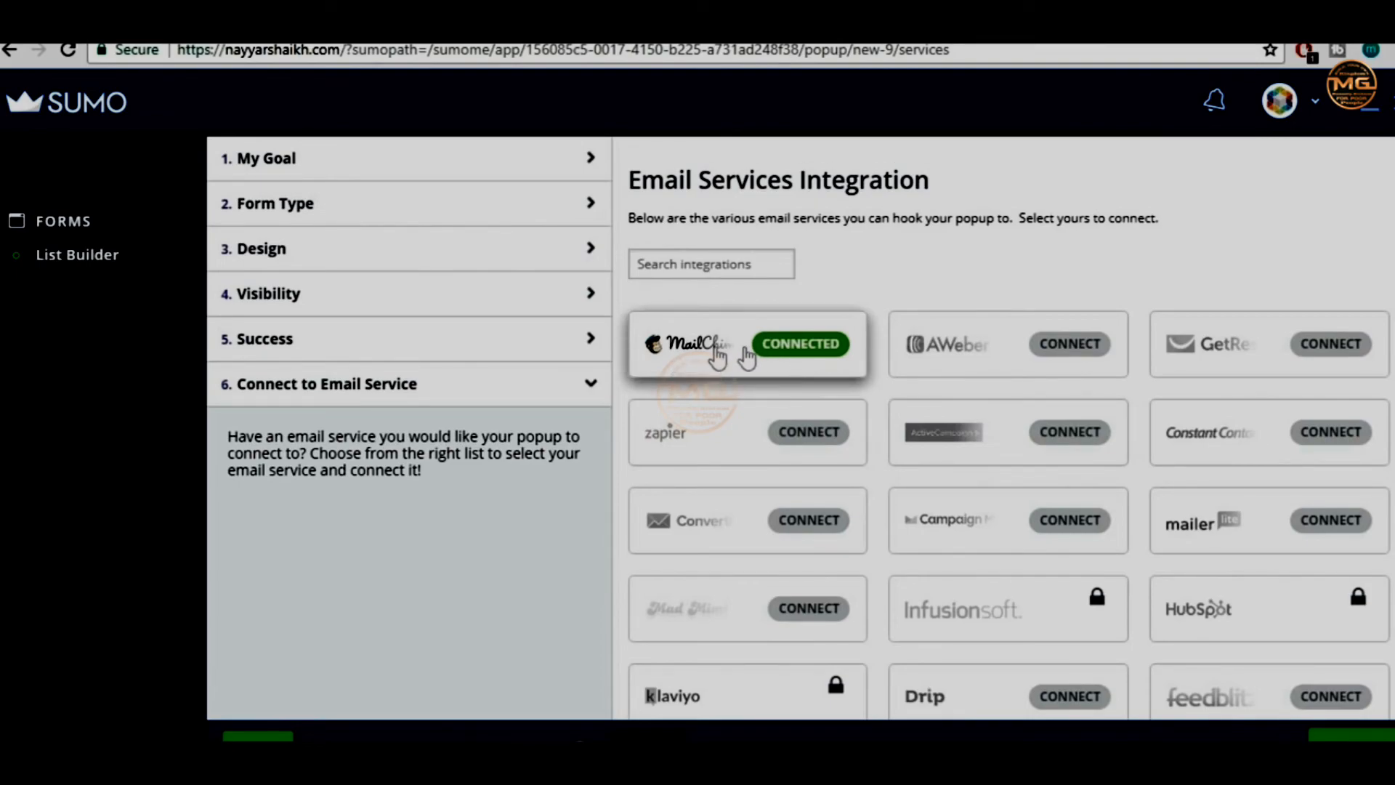
{"action": "left_click", "coordinate": [788, 357]}
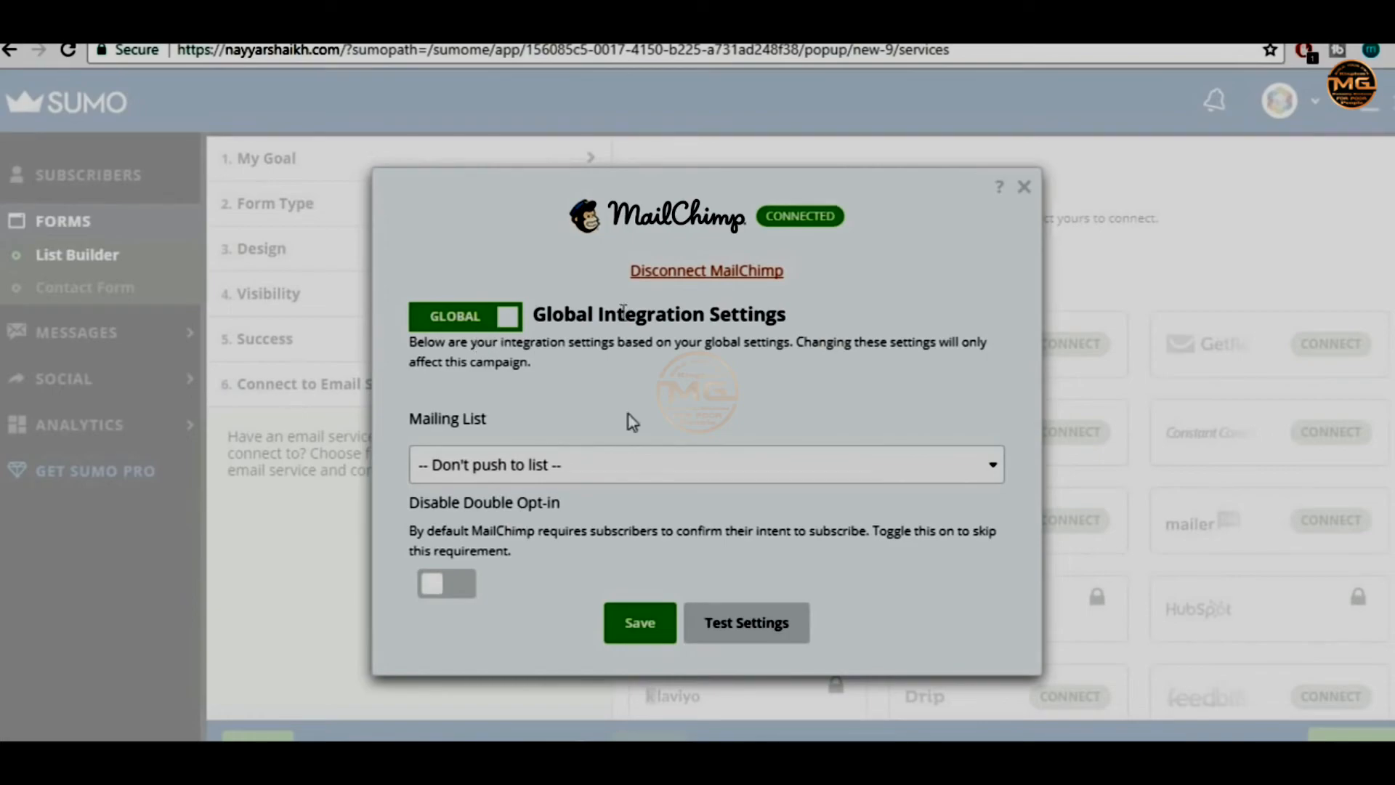
{"action": "left_click", "coordinate": [514, 476]}
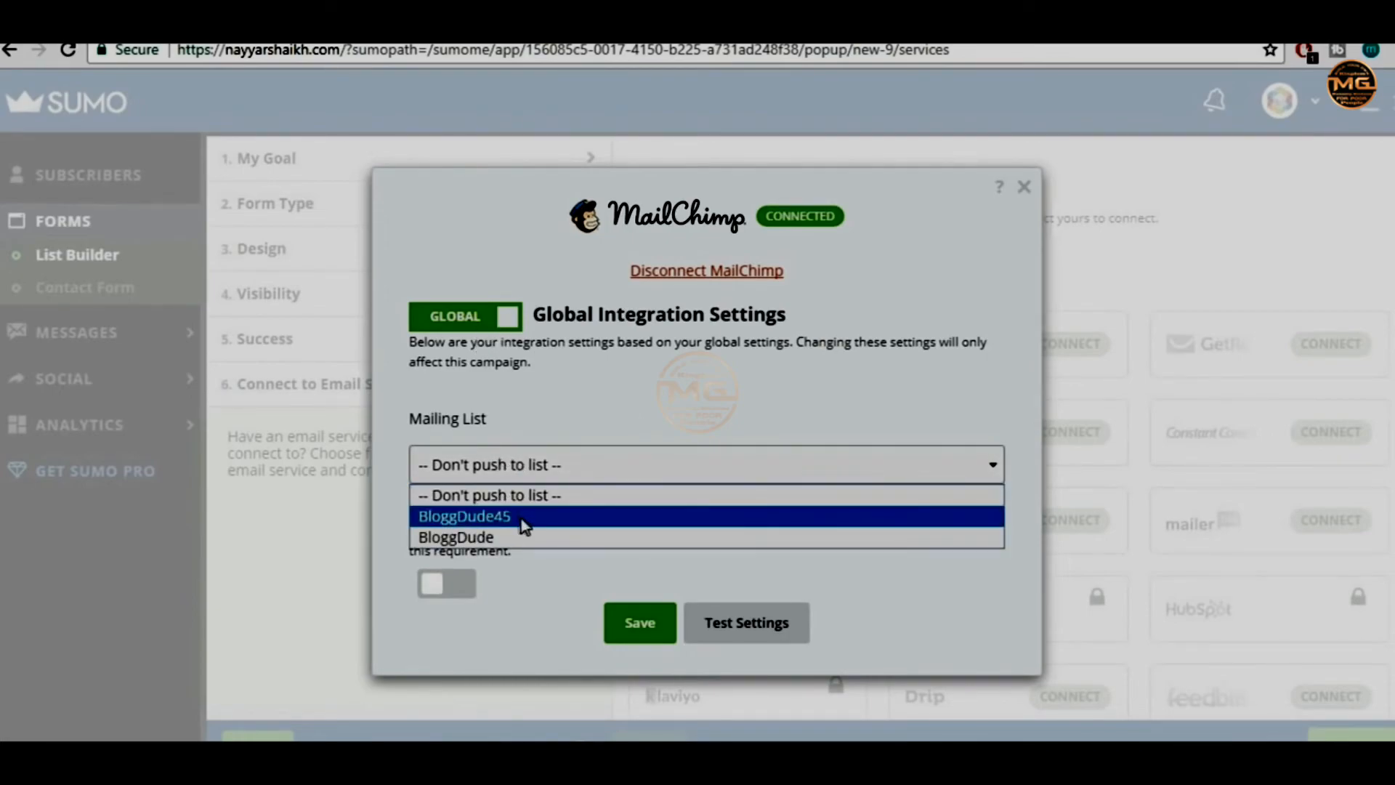
{"action": "left_click", "coordinate": [516, 516]}
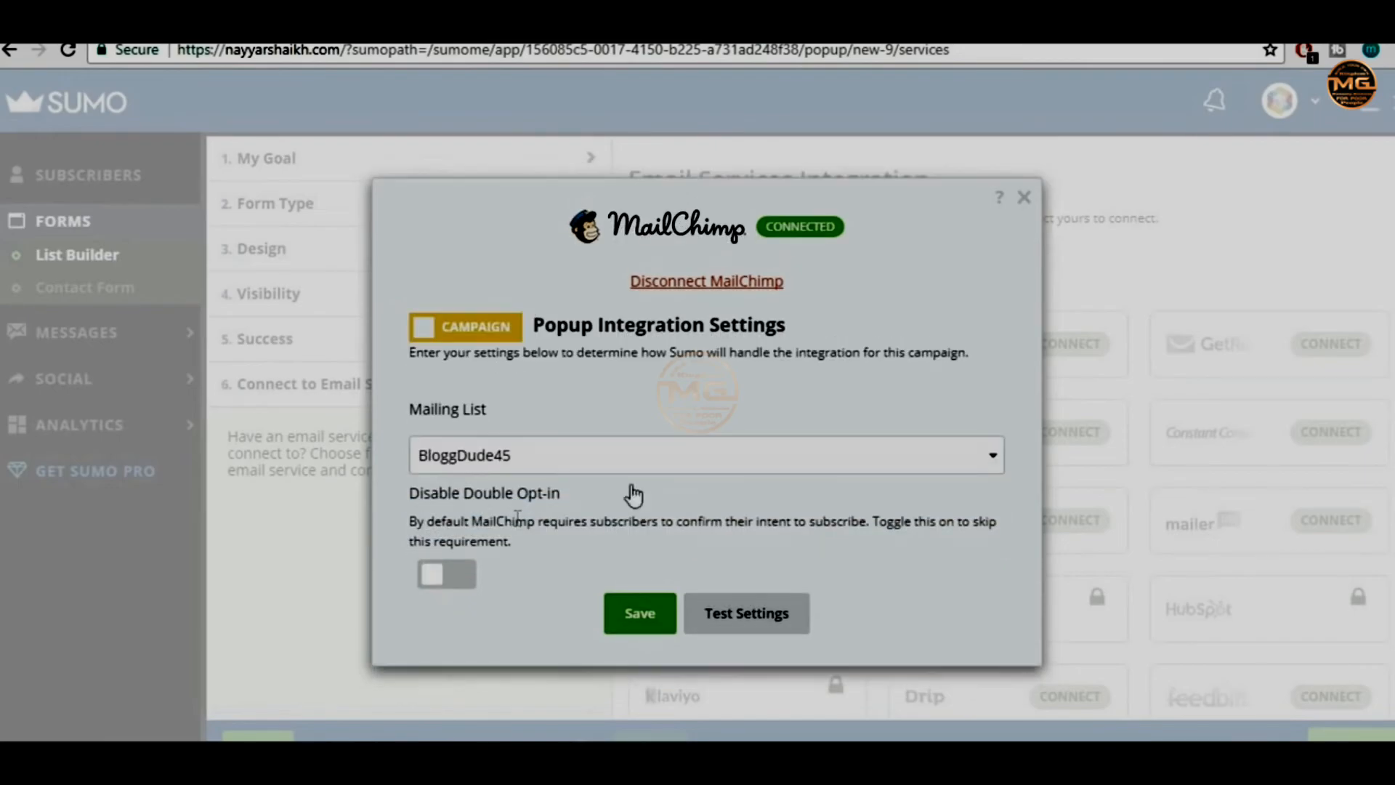
Turn on Disable Double Opt-in and save the MailChimp list settings
{"action": "left_click", "coordinate": [464, 584]}
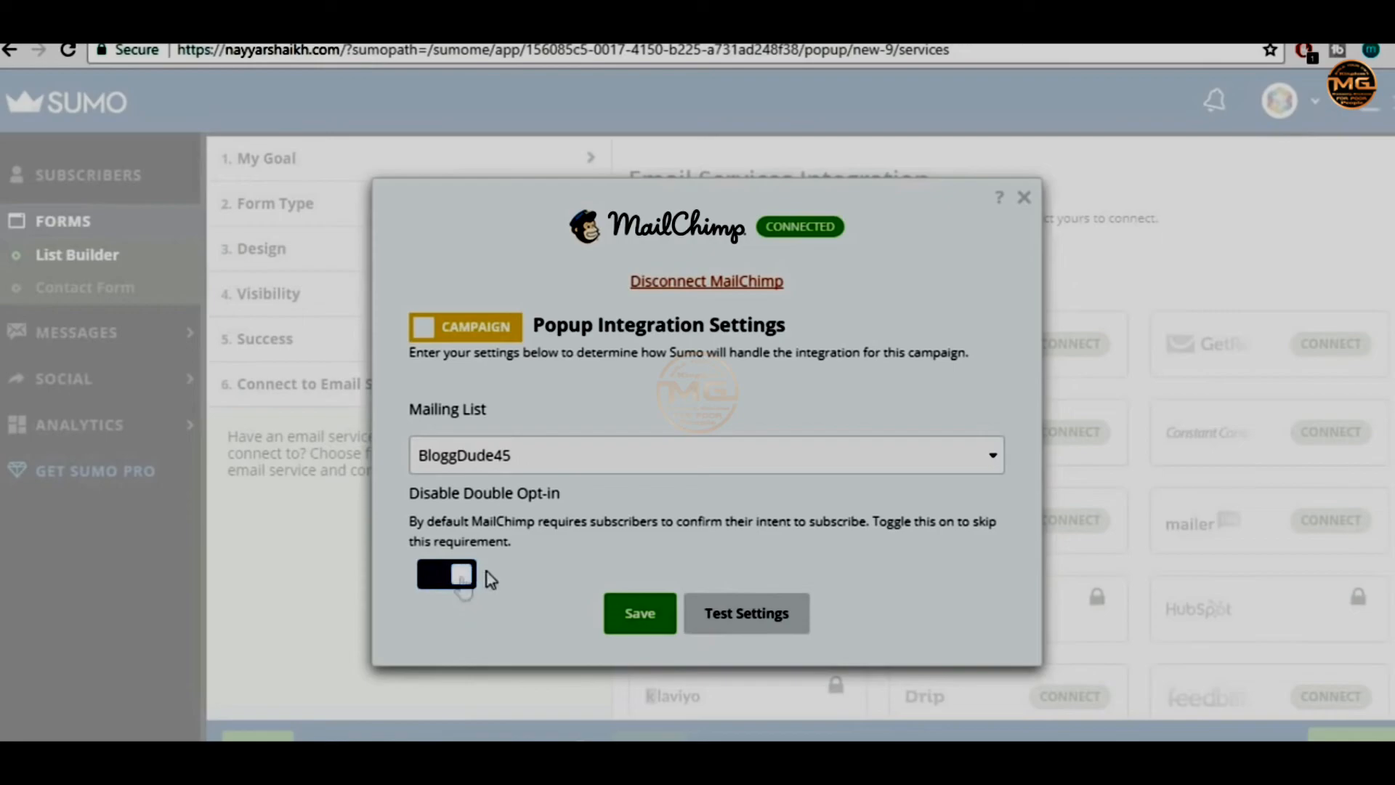
{"action": "left_click", "coordinate": [469, 581]}
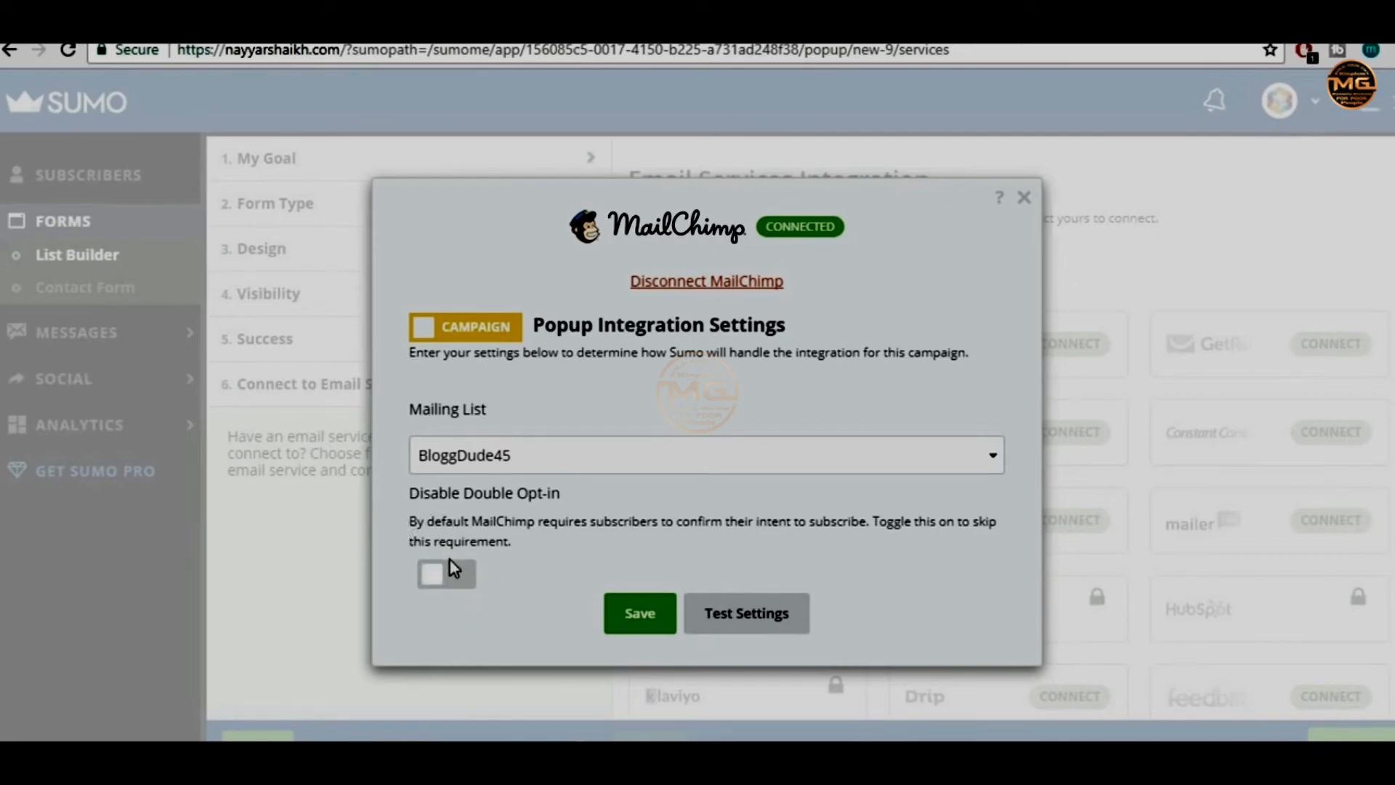
{"action": "left_click", "coordinate": [472, 579]}
{"action": "left_click_drag", "start_coordinate": [437, 522], "coordinate": [743, 542]}
{"action": "left_click", "coordinate": [749, 539]}
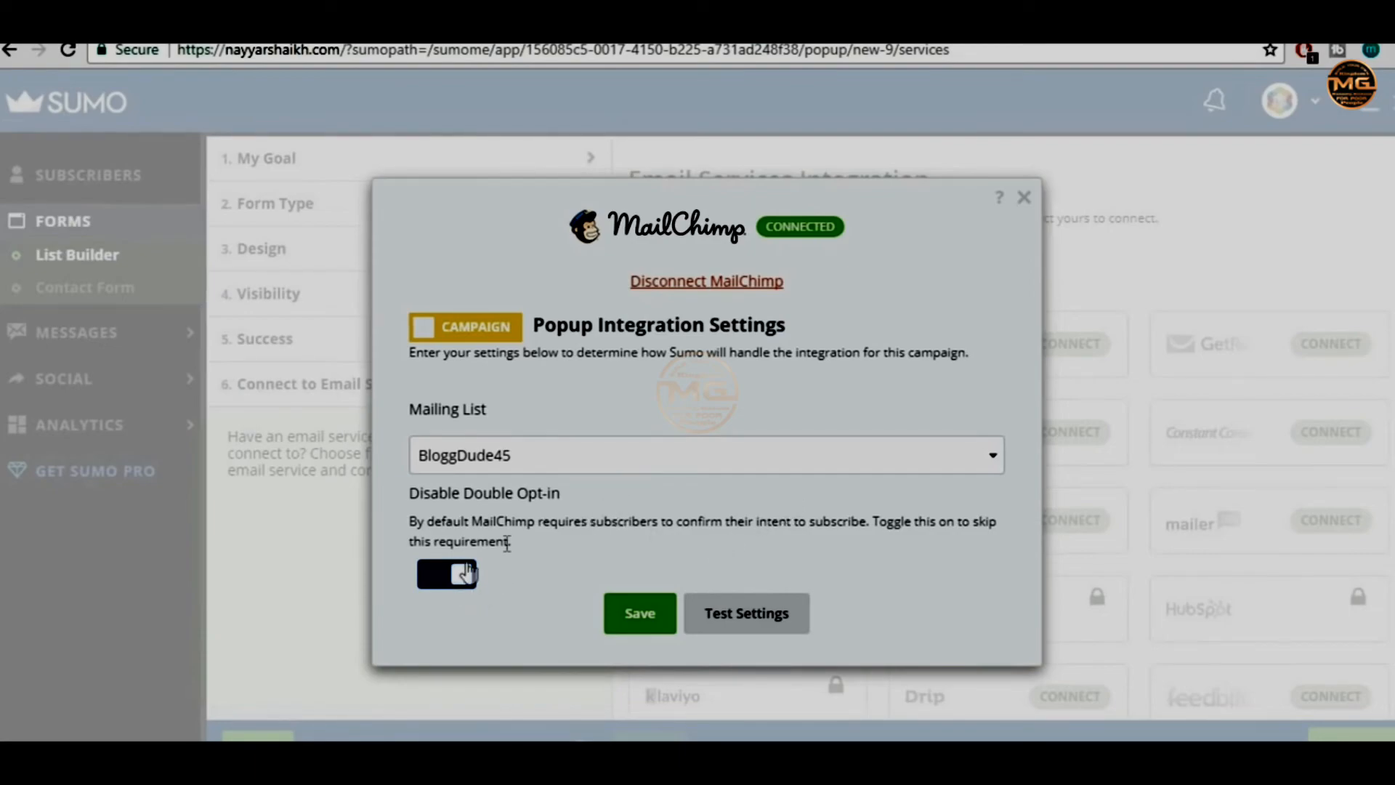
{"action": "left_click", "coordinate": [441, 581]}
{"action": "left_click", "coordinate": [446, 578]}
{"action": "left_click_drag", "start_coordinate": [411, 491], "coordinate": [492, 581]}
{"action": "left_click", "coordinate": [528, 574]}
{"action": "left_click", "coordinate": [661, 619]}
{"action": "scroll", "coordinate": [1088, 552], "scroll_direction": "down", "scroll_amount": 7}
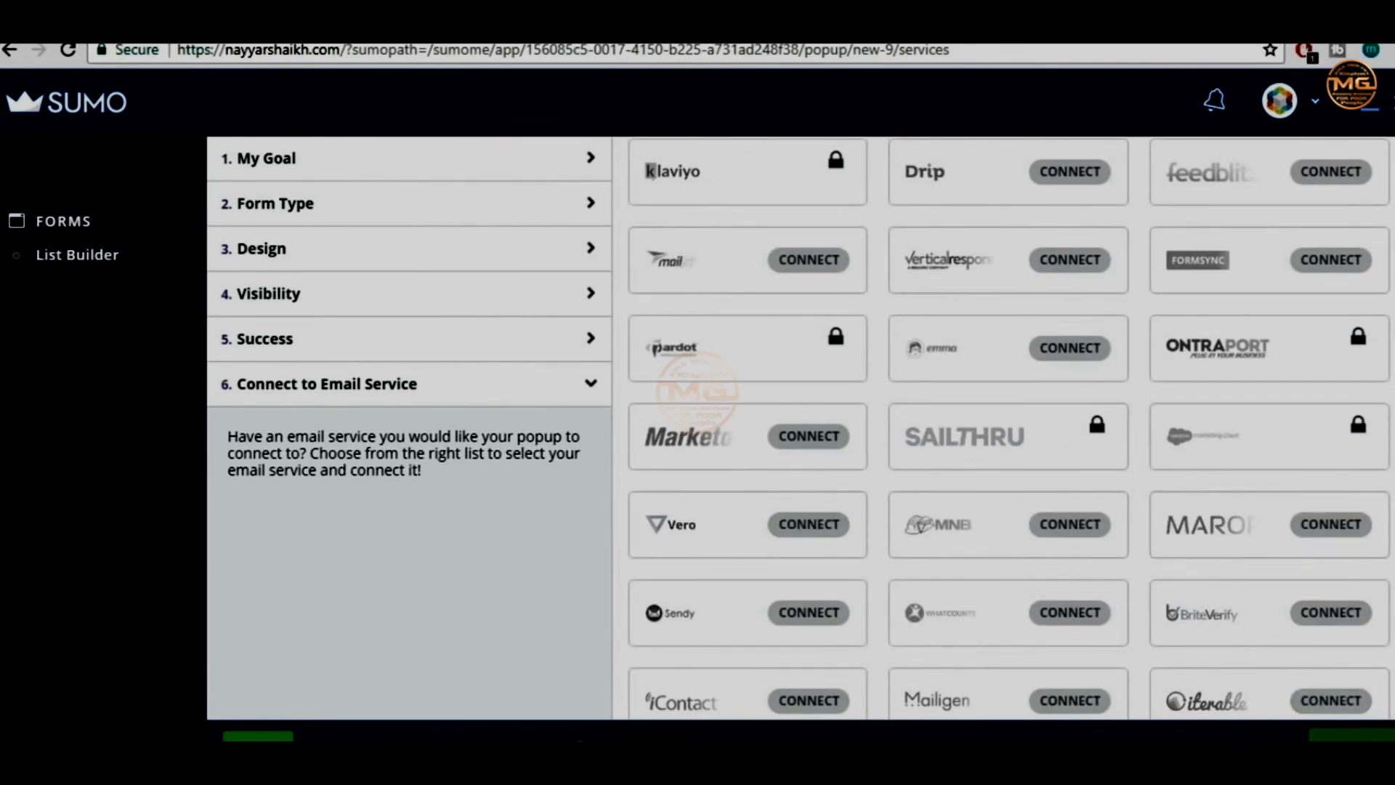
Save the BloggDude Newsletter popup, copy the site URL, and start a Chrome incognito window
{"action": "left_click", "coordinate": [1351, 735]}
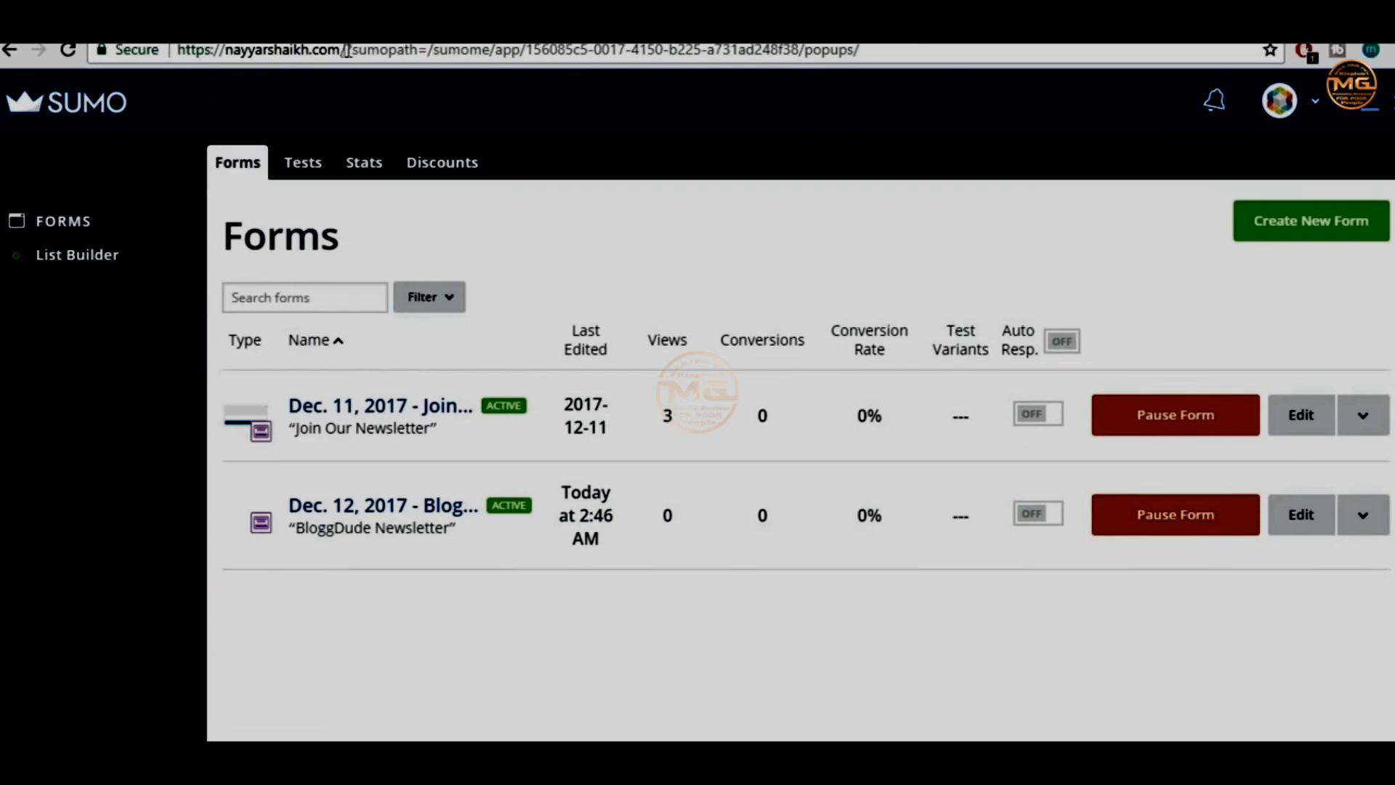
{"action": "left_click_drag", "start_coordinate": [289, 51], "coordinate": [175, 51]}
{"action": "key", "text": "ctrl+c"}
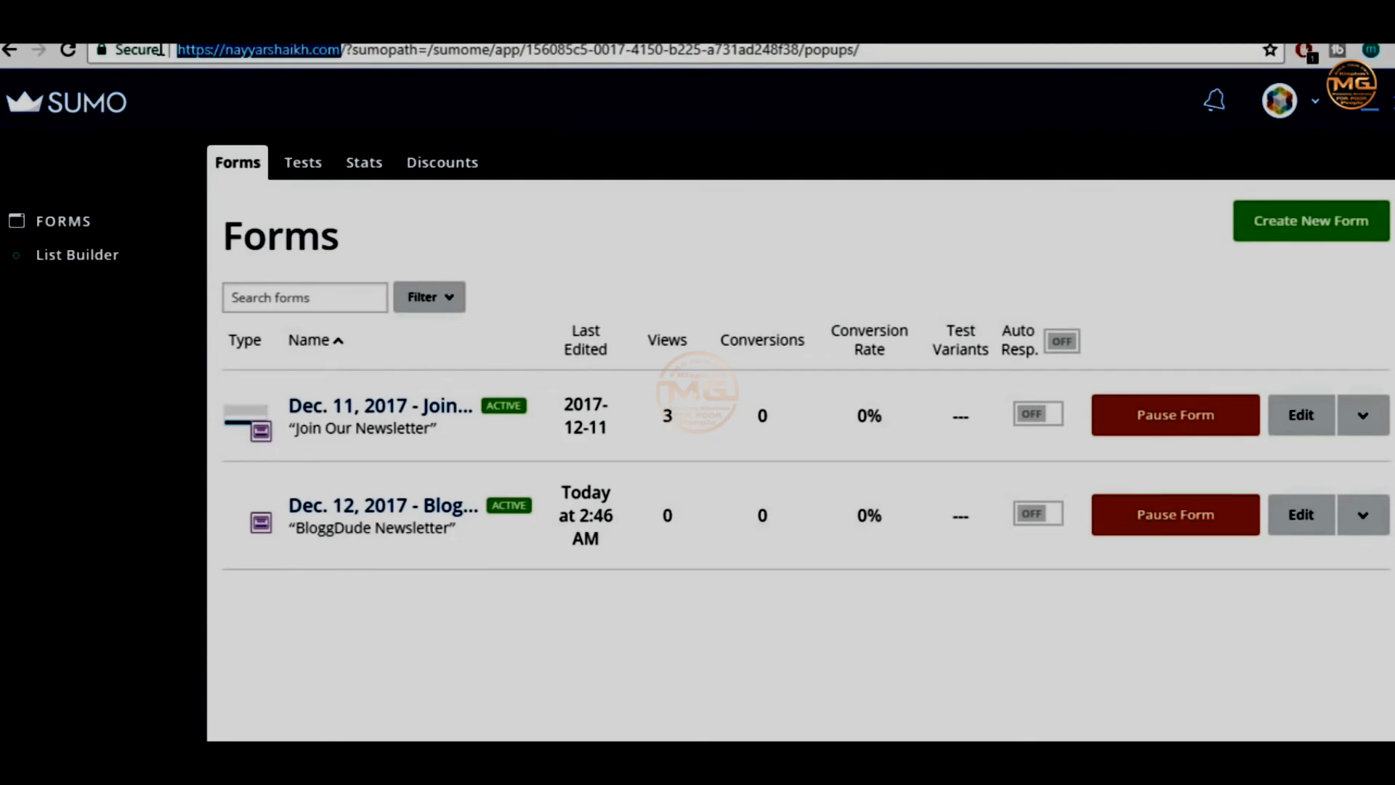
{"action": "left_click", "coordinate": [1393, 51]}
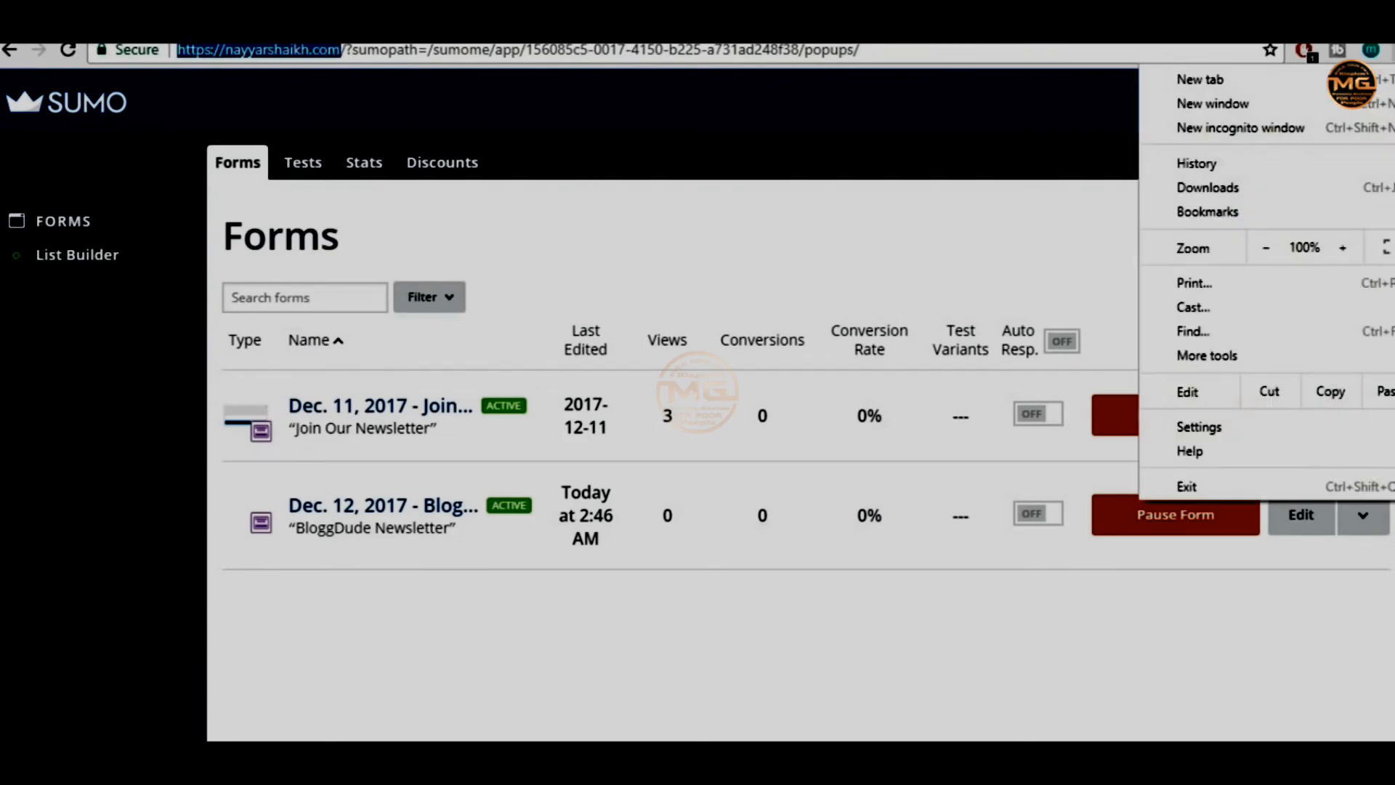
{"action": "left_click", "coordinate": [1324, 127]}
Load the copied site URL in the incognito window and scroll through the live homepage
{"action": "key", "text": "ctrl+v"}
{"action": "key", "text": "Return"}
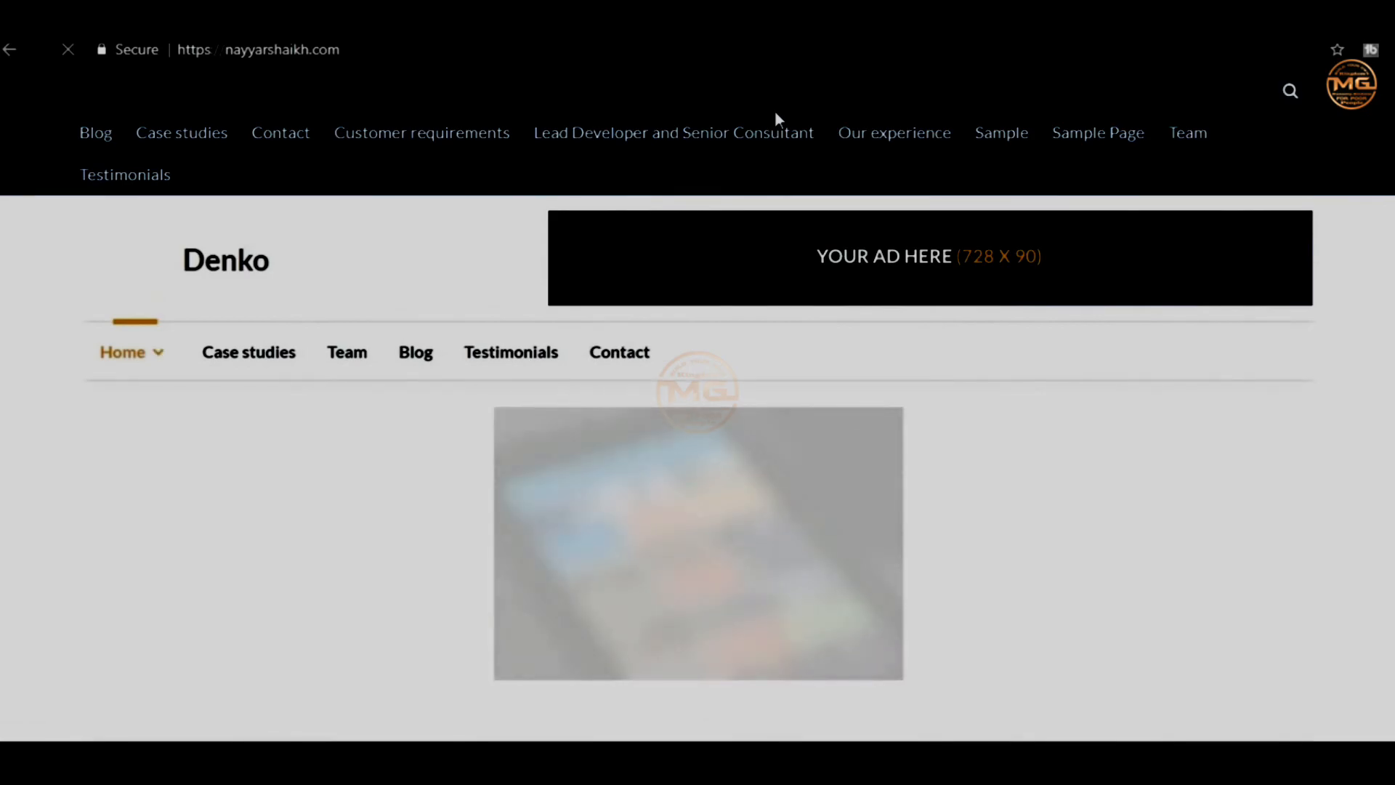
{"action": "scroll", "coordinate": [697, 436], "scroll_direction": "down", "scroll_amount": 15}
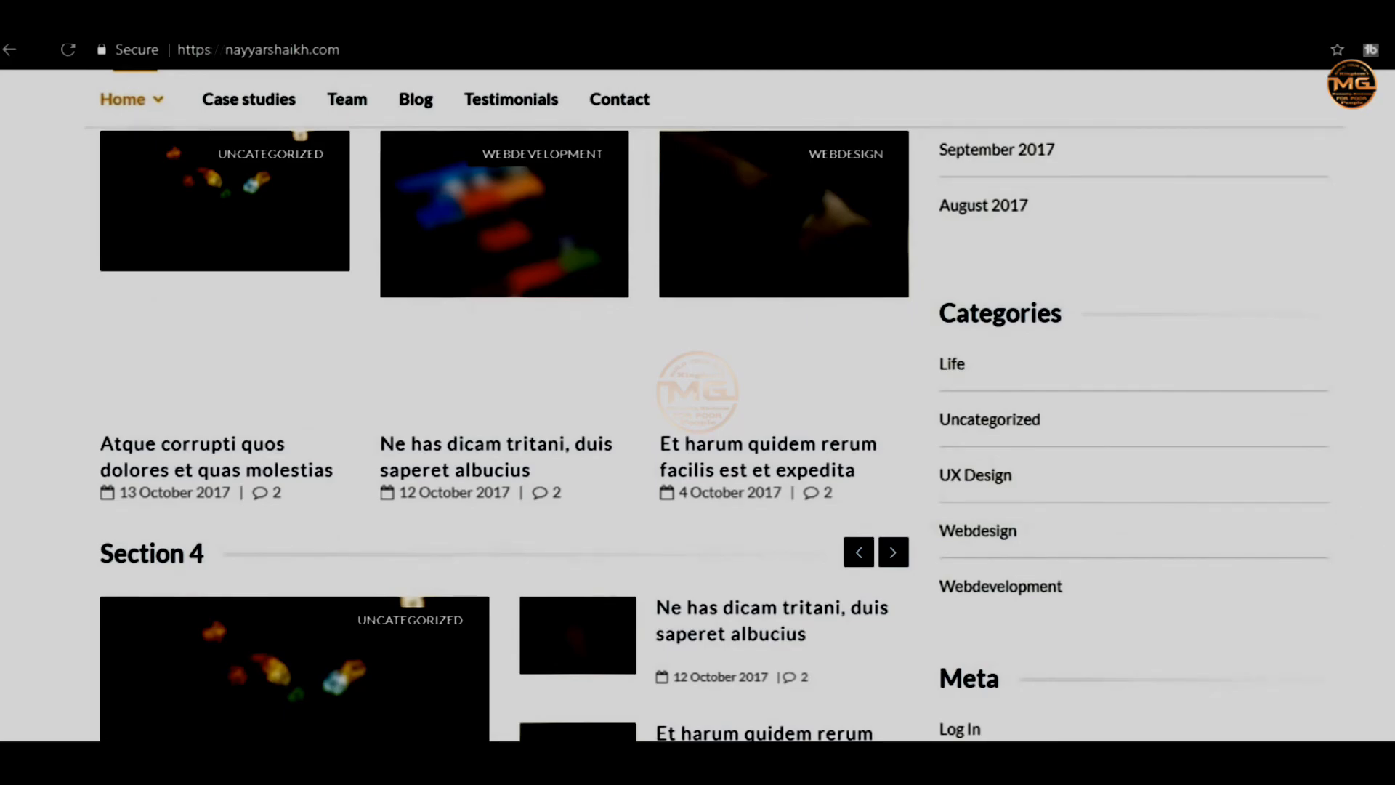
{"action": "scroll", "coordinate": [698, 436], "scroll_direction": "up", "scroll_amount": 7}
{"action": "scroll", "coordinate": [1386, 424], "scroll_direction": "up", "scroll_amount": 15}
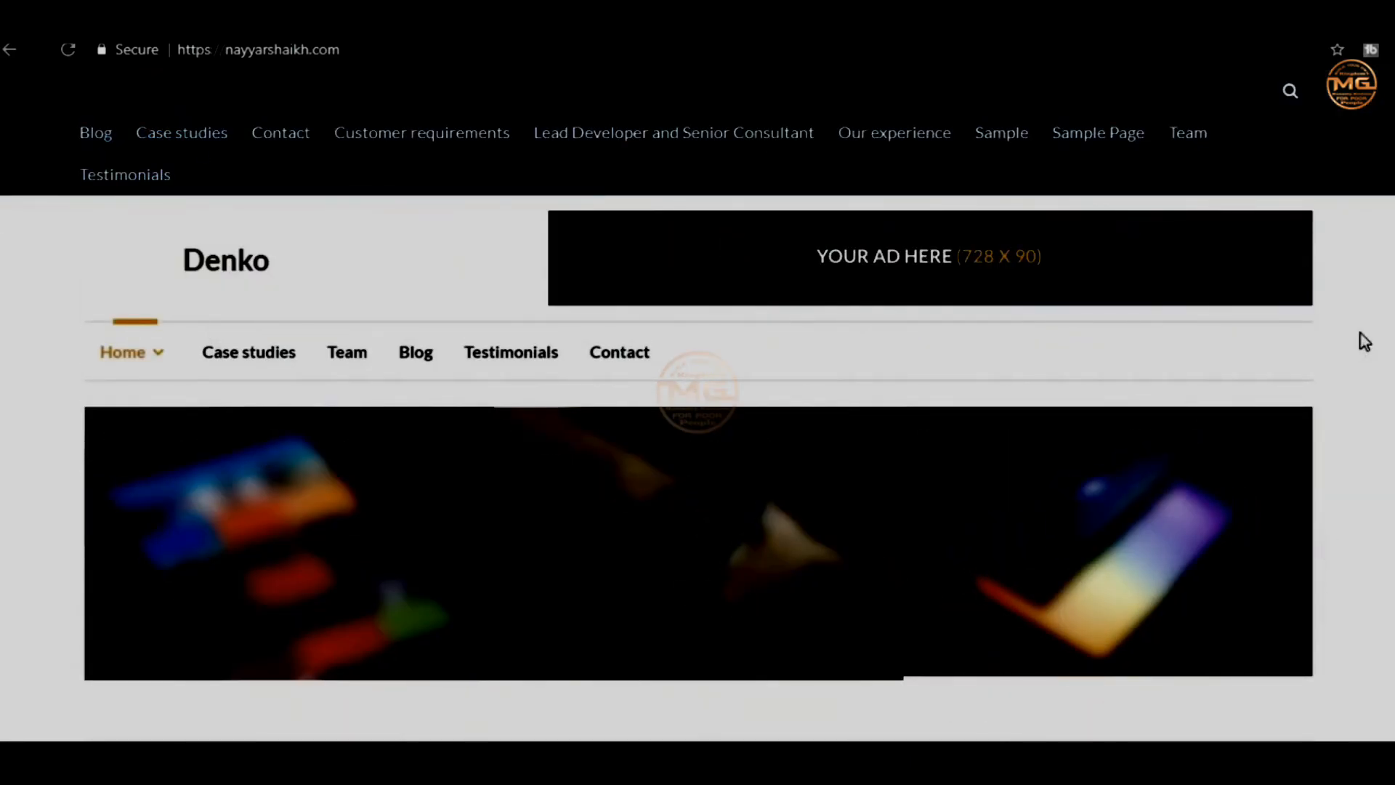
{"action": "scroll", "coordinate": [1361, 337], "scroll_direction": "down", "scroll_amount": 7}
{"action": "scroll", "coordinate": [698, 405], "scroll_direction": "down", "scroll_amount": 20}
{"action": "scroll", "coordinate": [698, 405], "scroll_direction": "up", "scroll_amount": 20}
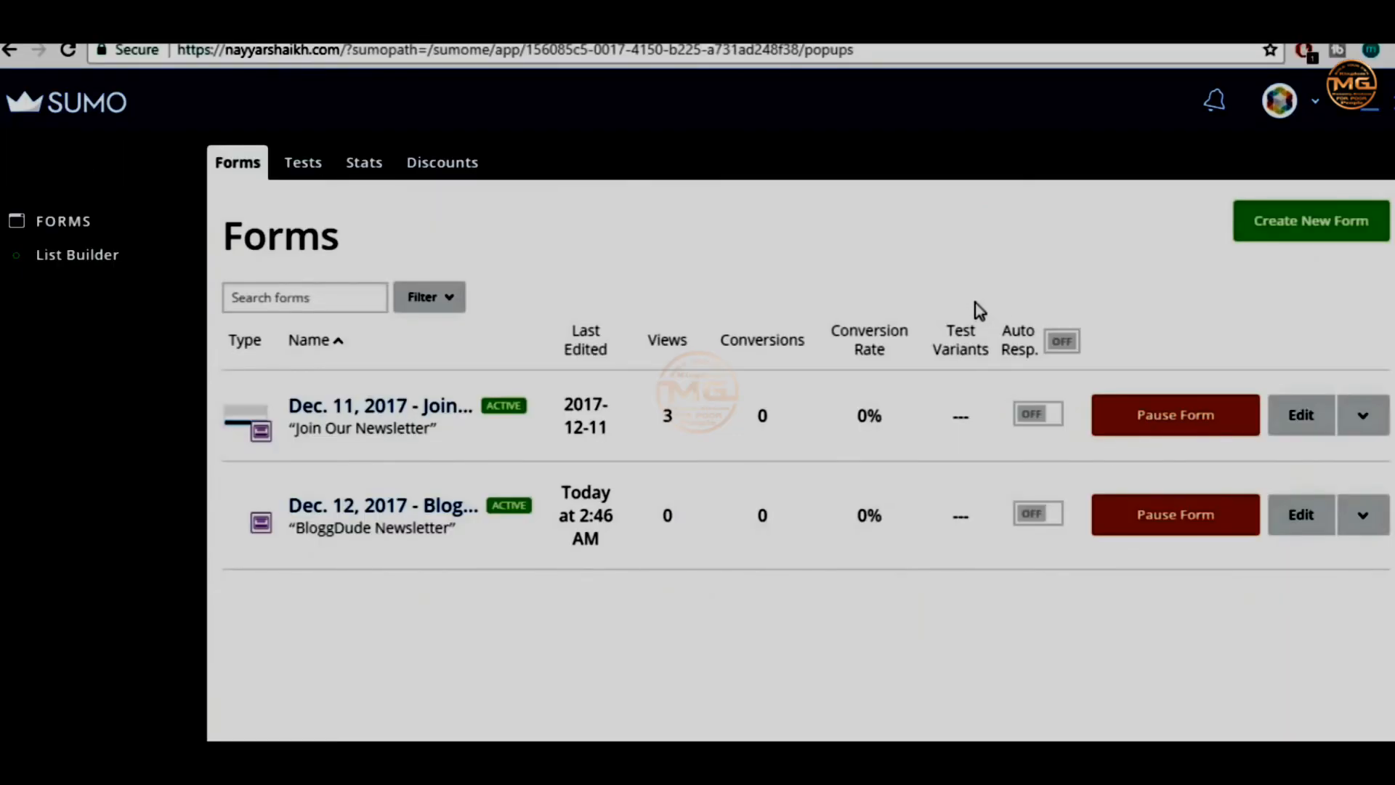
Create a new Sumo form, set its type to Smart Bar, and advance to the Visibility step
{"action": "left_click", "coordinate": [1308, 237]}
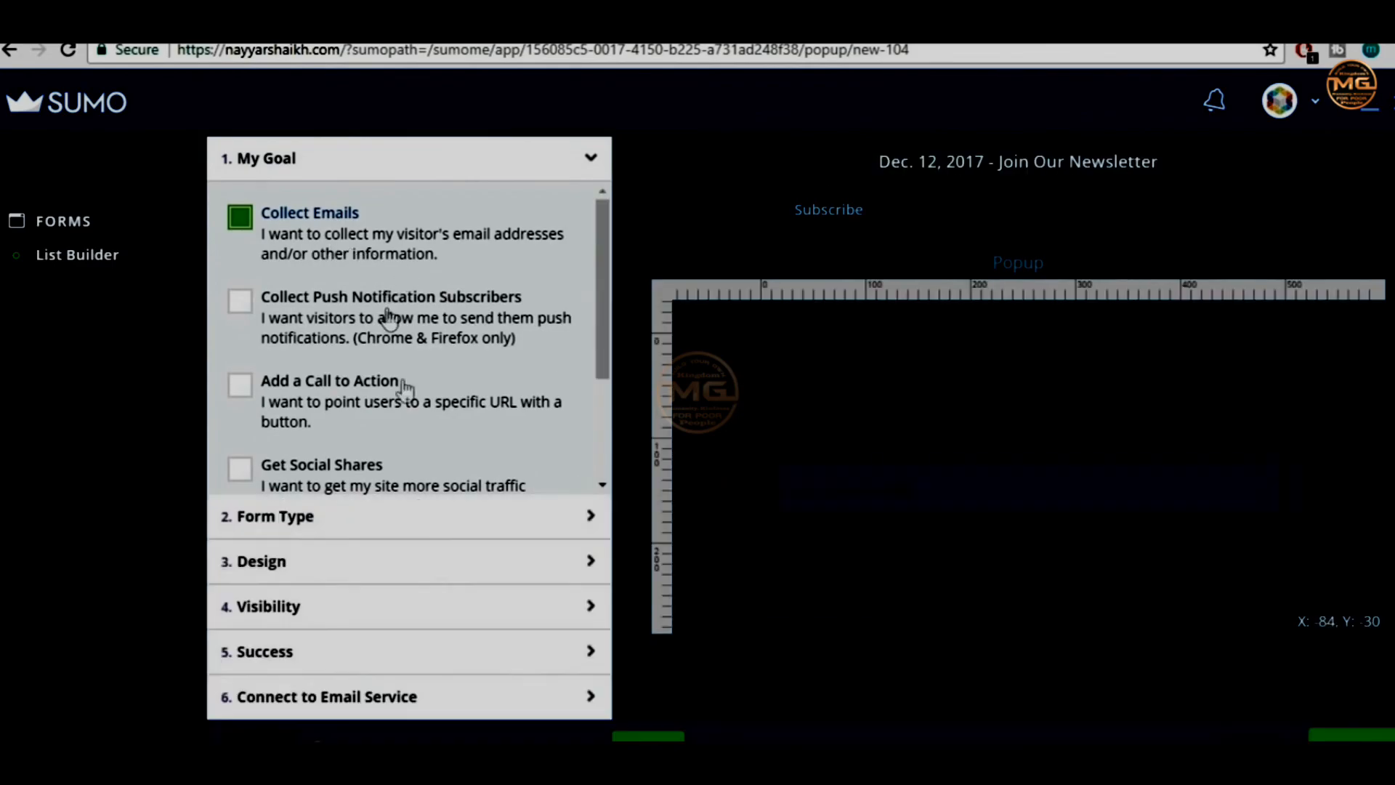
{"action": "left_click", "coordinate": [365, 521]}
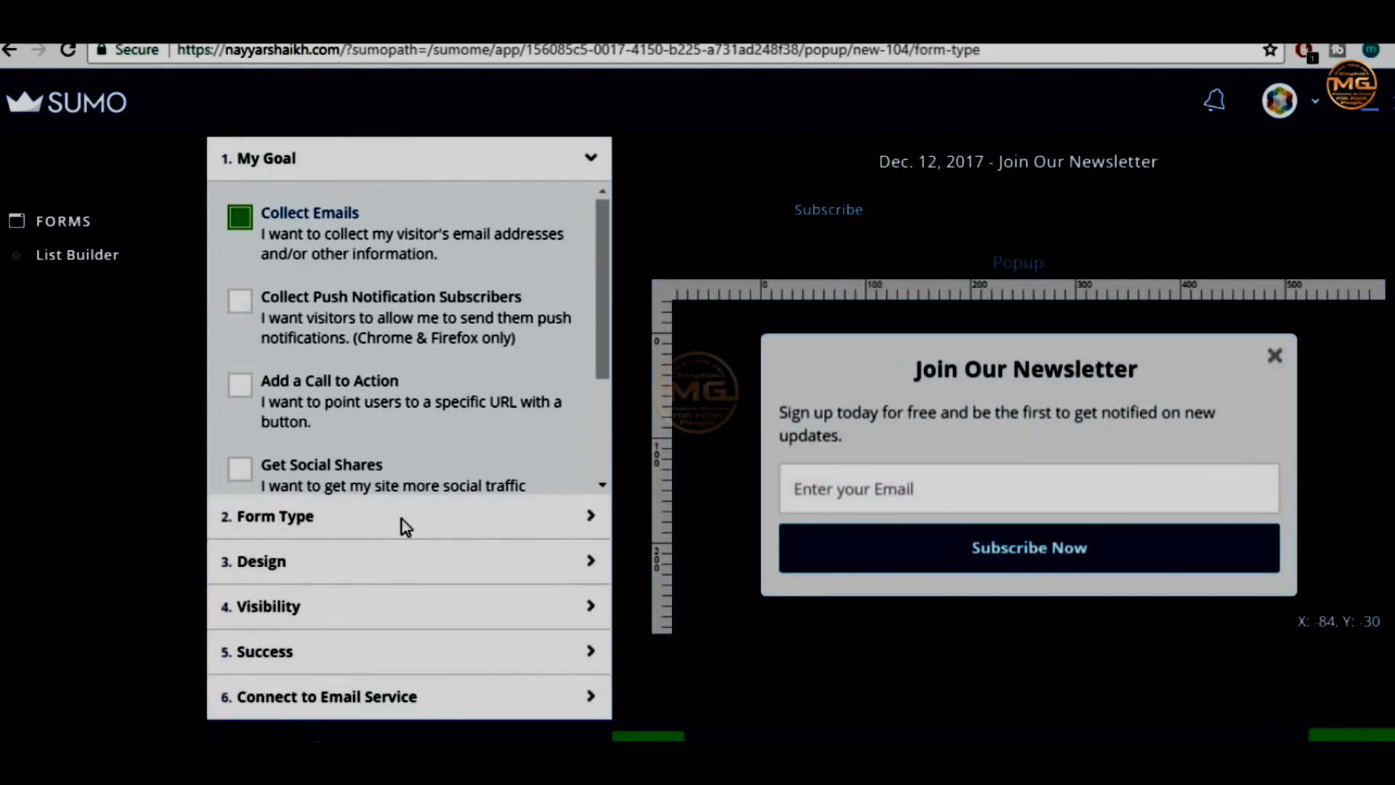
{"action": "scroll", "coordinate": [516, 429], "scroll_direction": "down", "scroll_amount": 5}
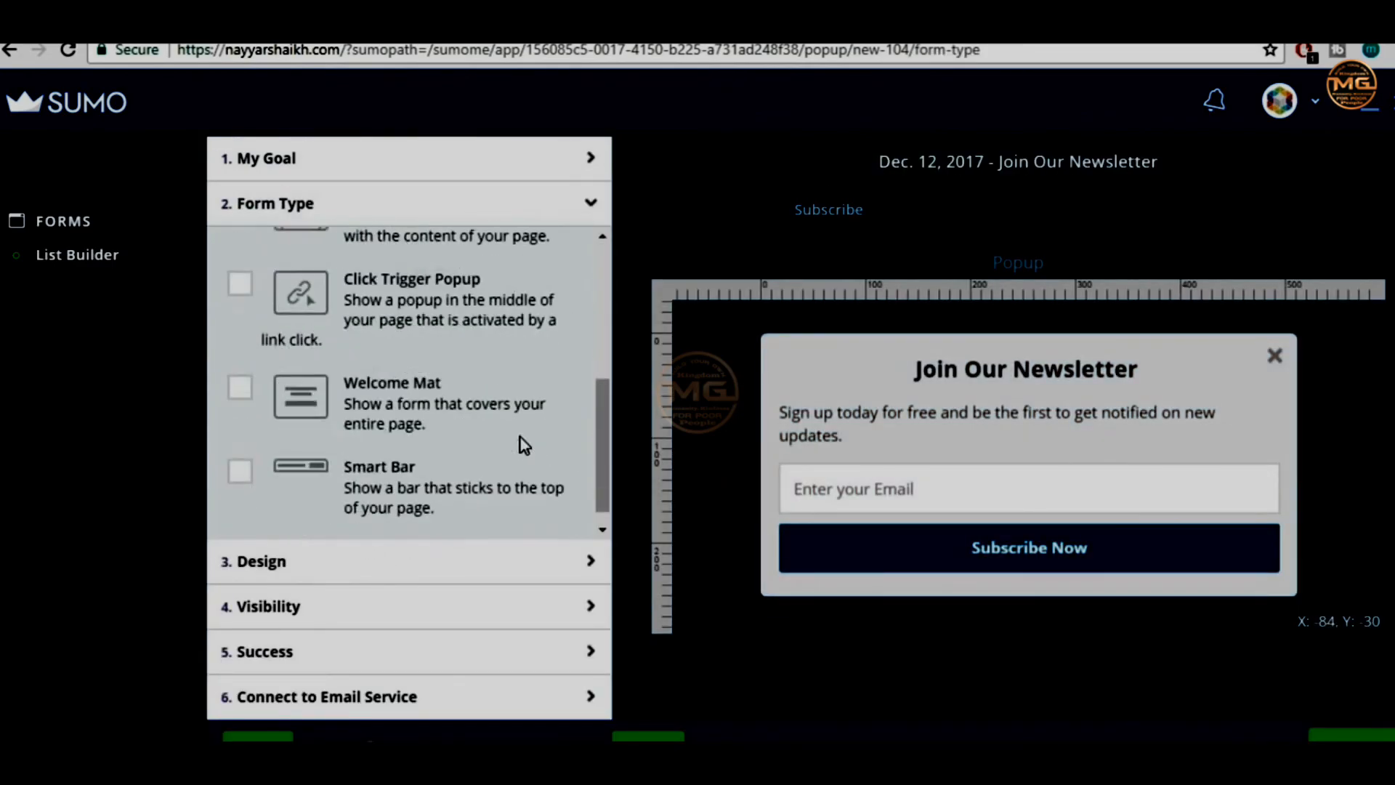
{"action": "left_click", "coordinate": [378, 479]}
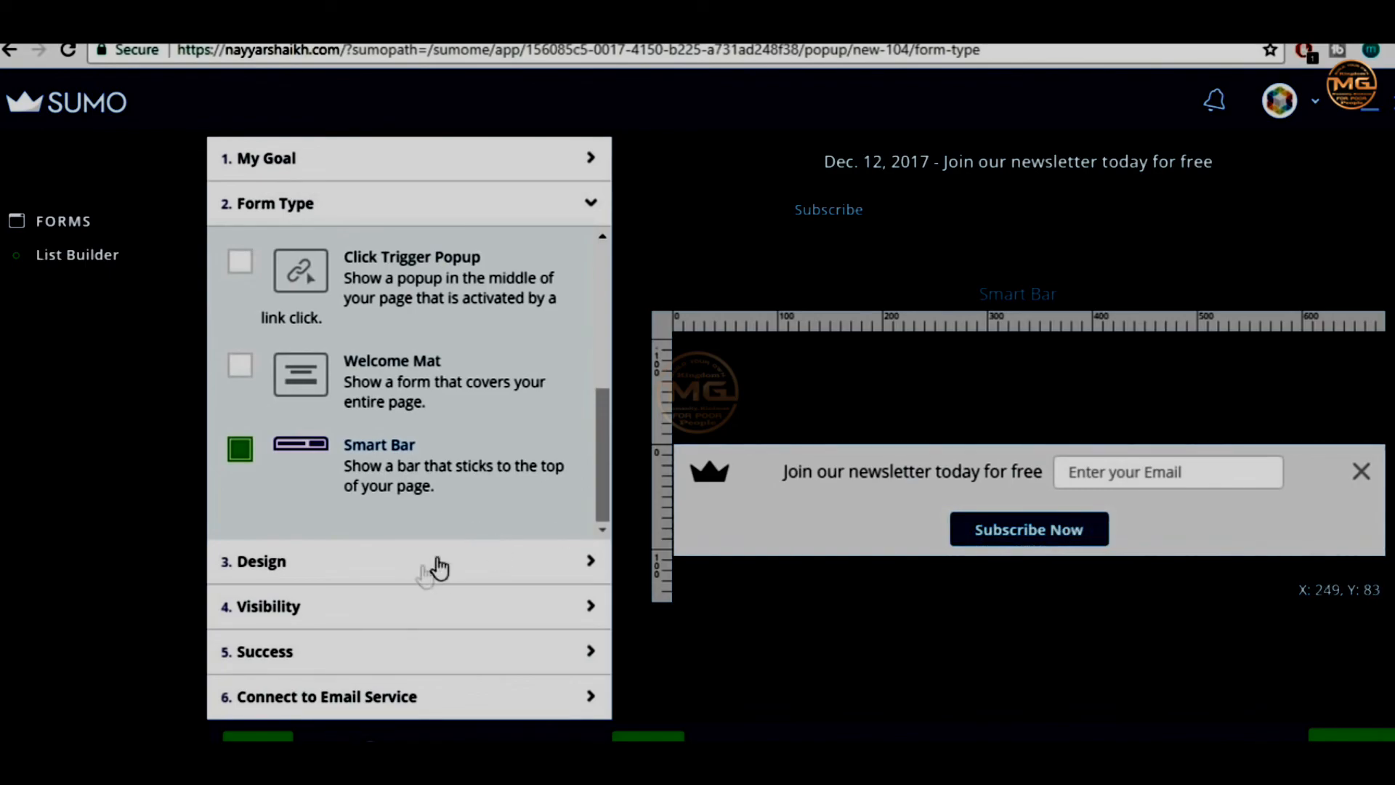
{"action": "left_click", "coordinate": [381, 563]}
{"action": "left_click", "coordinate": [282, 617]}
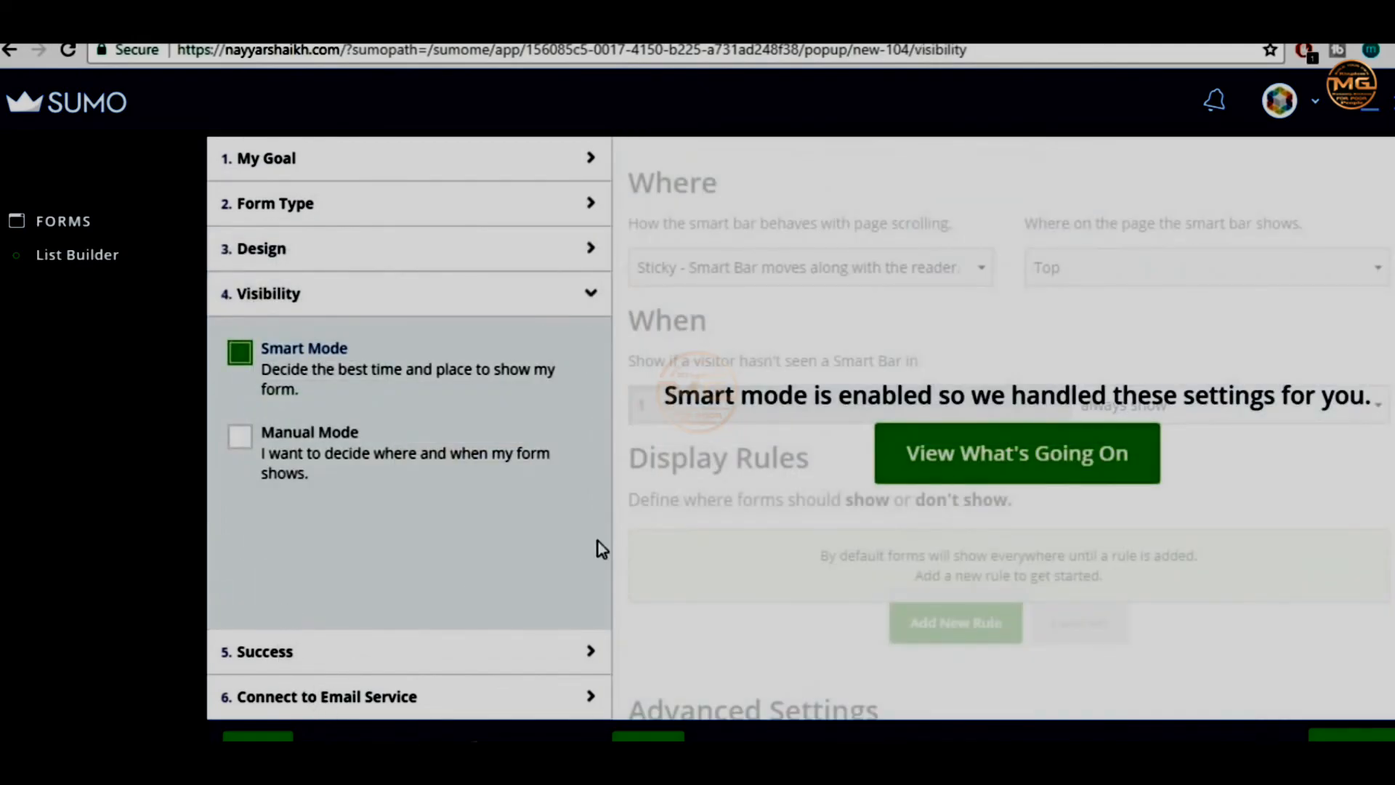
Switch the Smart Bar's visibility to Manual Mode, keeping it Sticky and positioned at the Top
{"action": "left_click", "coordinate": [992, 469]}
{"action": "scroll", "coordinate": [1137, 498], "scroll_direction": "down", "scroll_amount": 2}
{"action": "scroll", "coordinate": [1138, 499], "scroll_direction": "up", "scroll_amount": 2}
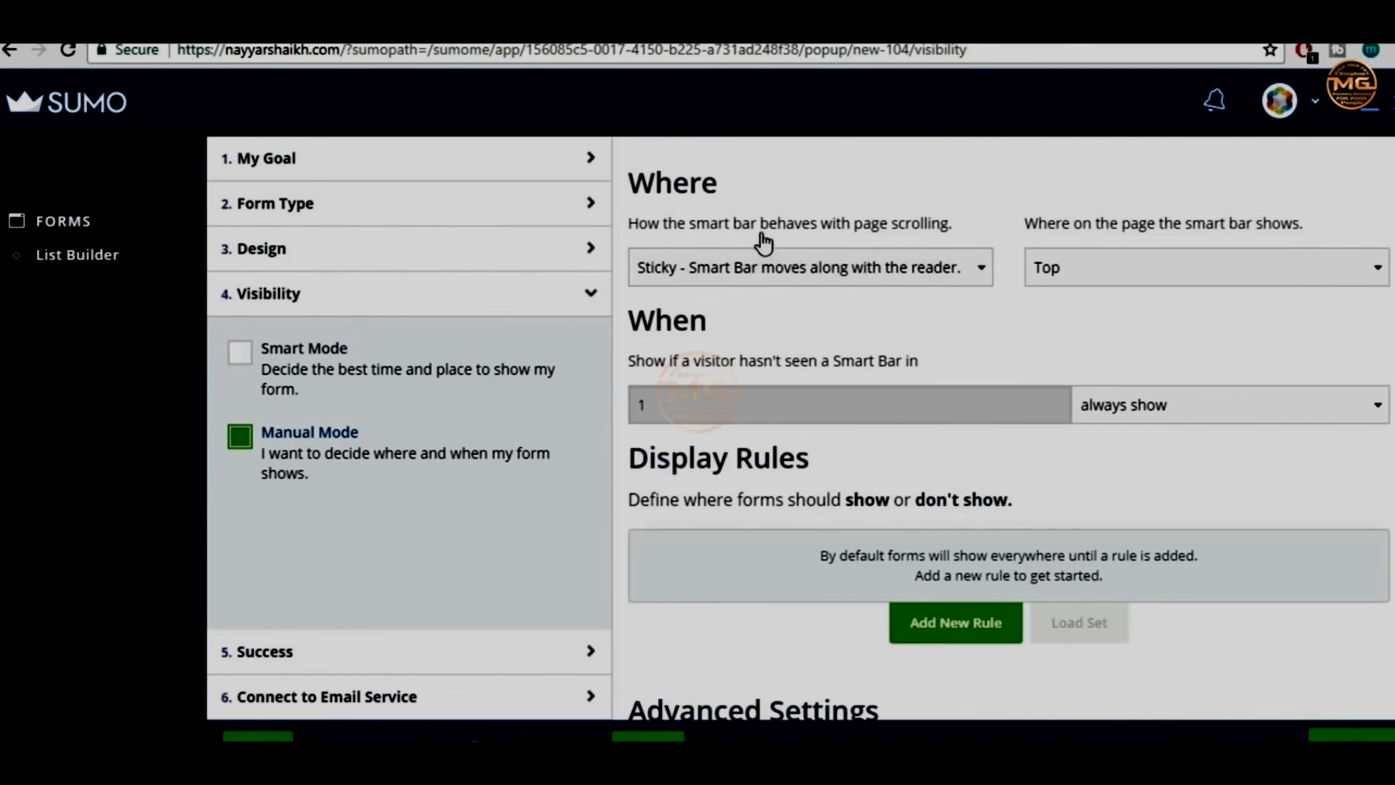
{"action": "left_click", "coordinate": [764, 274]}
{"action": "left_click", "coordinate": [764, 272]}
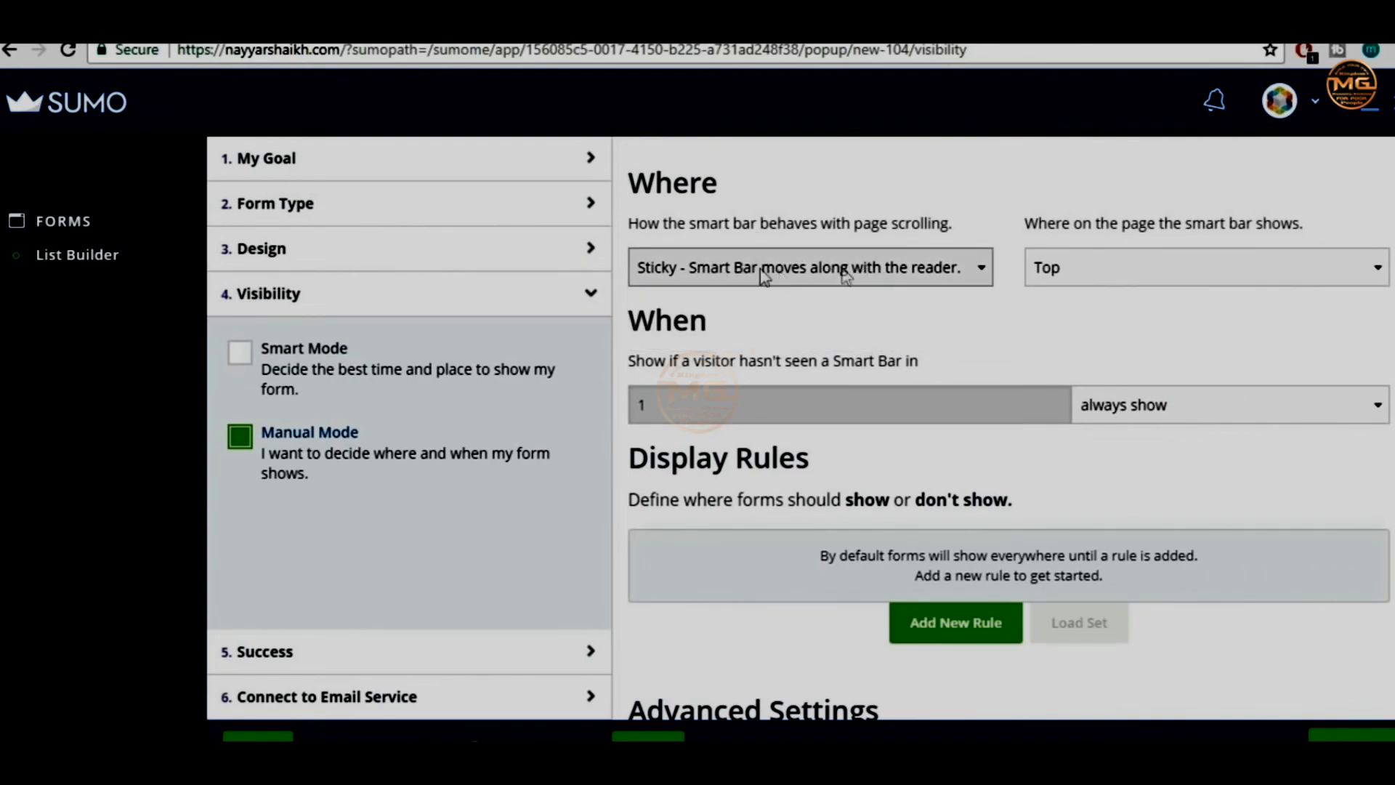
{"action": "left_click", "coordinate": [1068, 273]}
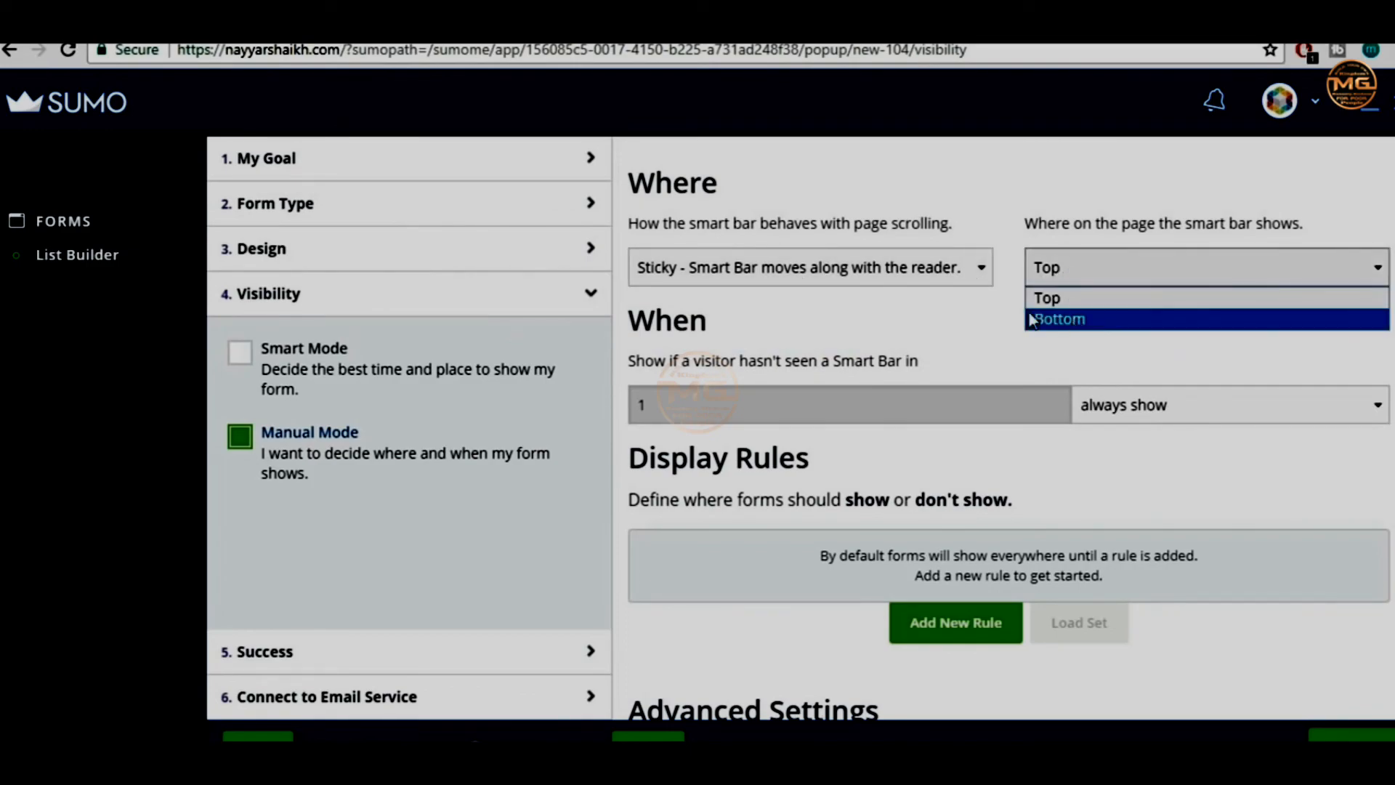
{"action": "left_click", "coordinate": [974, 316]}
{"action": "left_click", "coordinate": [903, 267]}
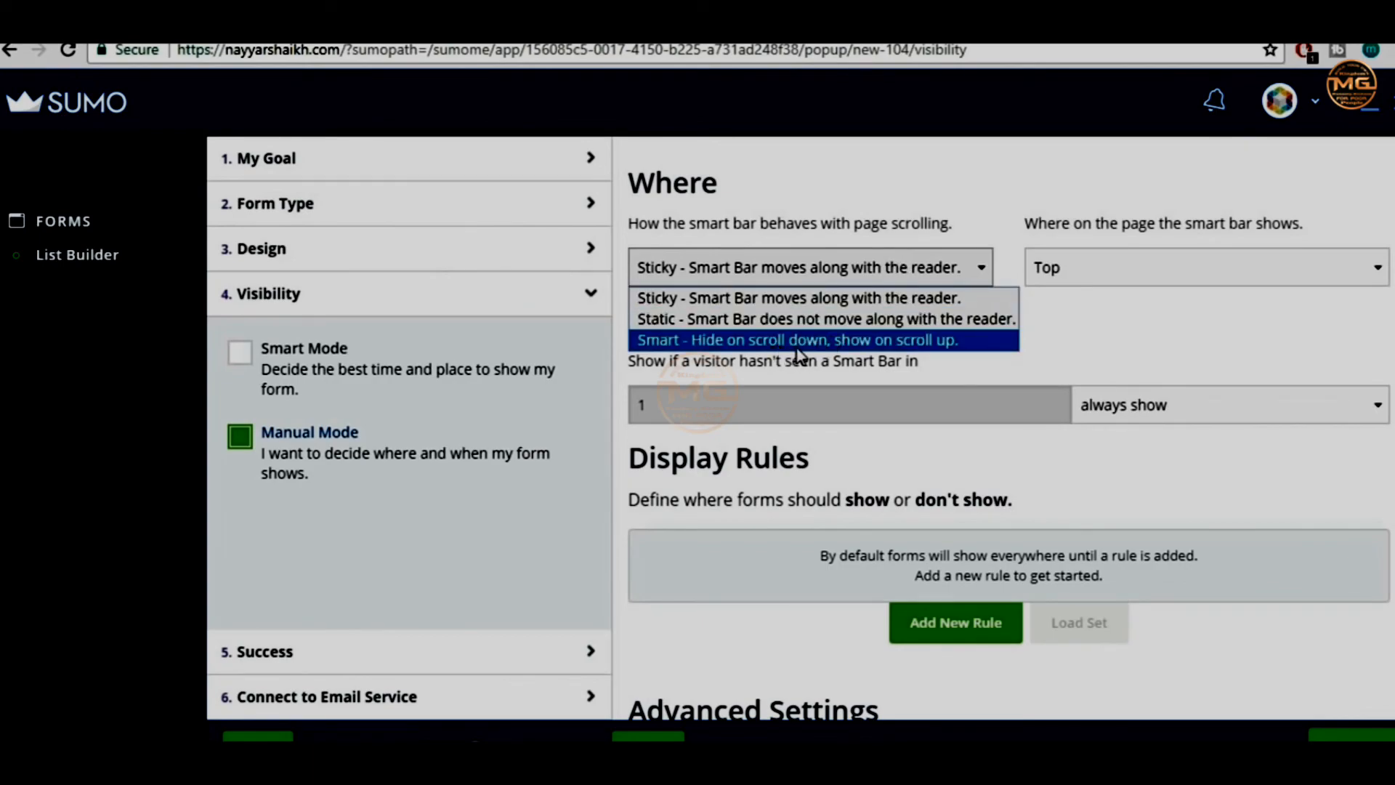
{"action": "left_click", "coordinate": [806, 298]}
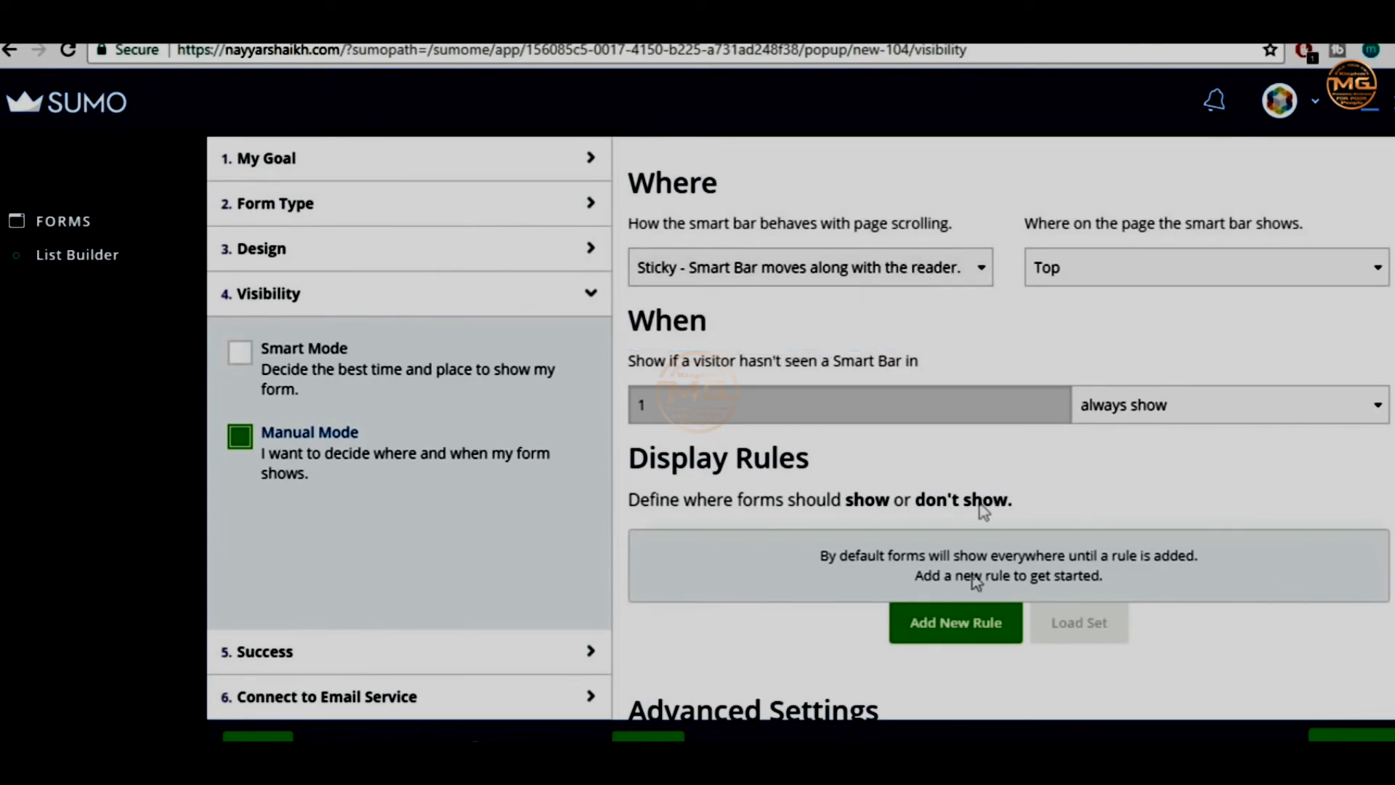
{"action": "left_click", "coordinate": [803, 270]}
{"action": "left_click", "coordinate": [872, 299]}
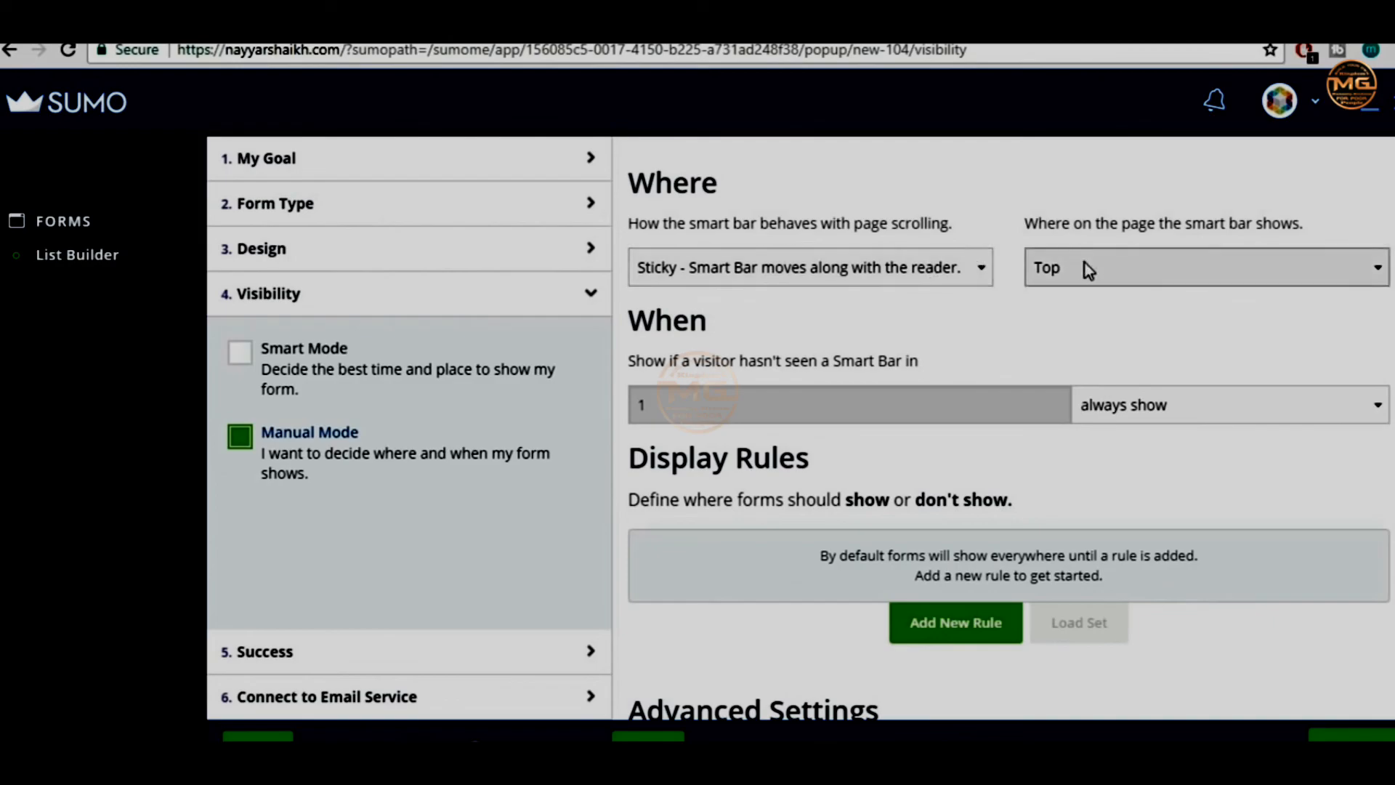
{"action": "scroll", "coordinate": [919, 536], "scroll_direction": "down", "scroll_amount": 2}
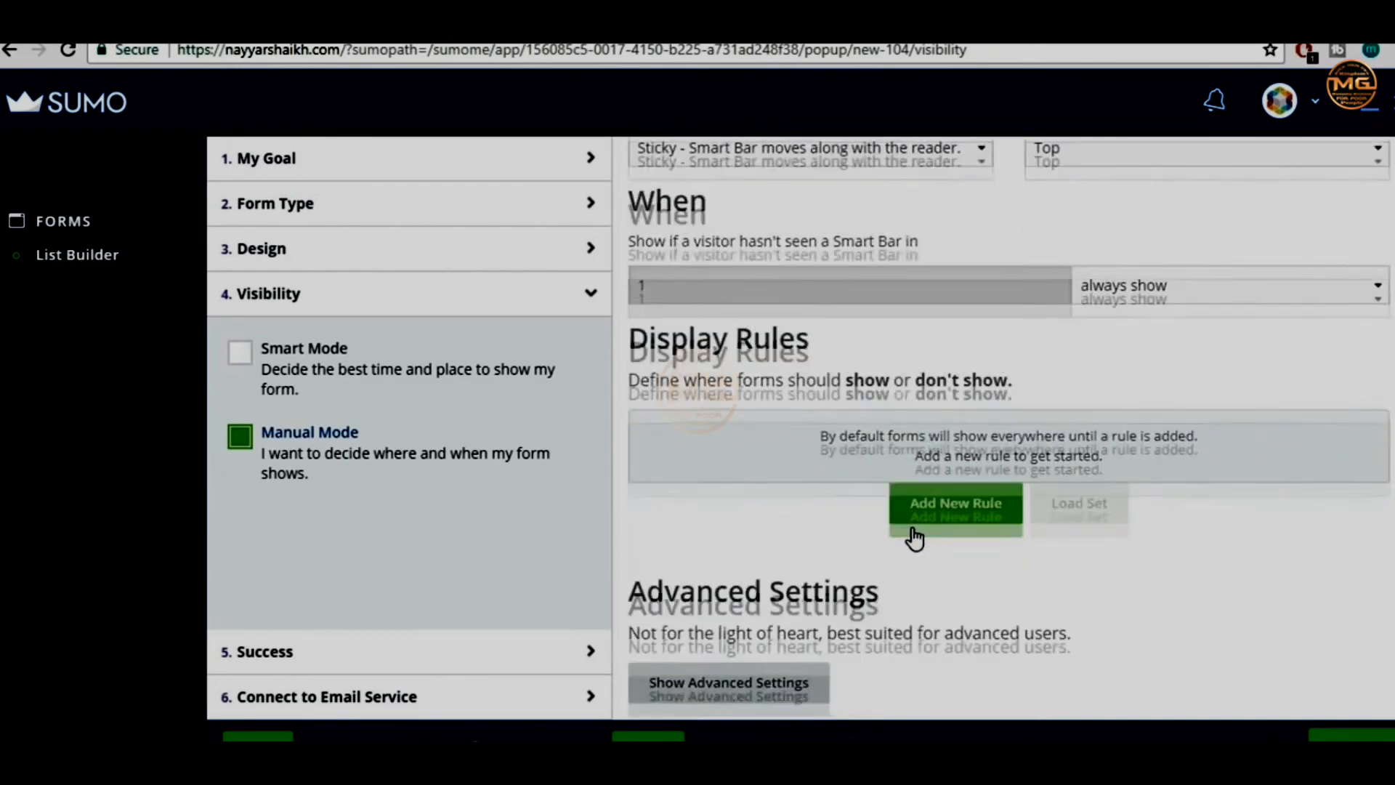
Review the Success step settings for what happens after someone subscribes
{"action": "left_click", "coordinate": [288, 658]}
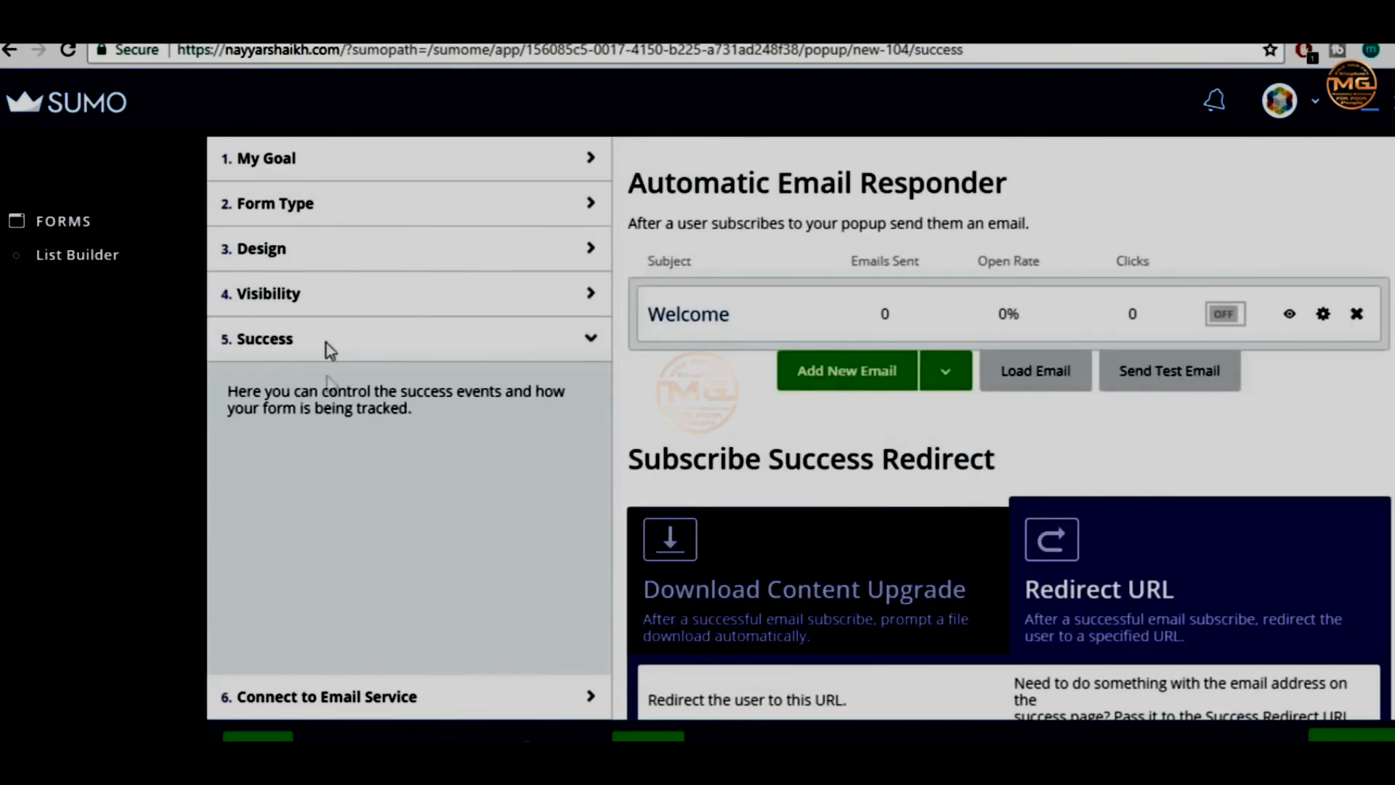
{"action": "scroll", "coordinate": [1012, 433], "scroll_direction": "down", "scroll_amount": 2}
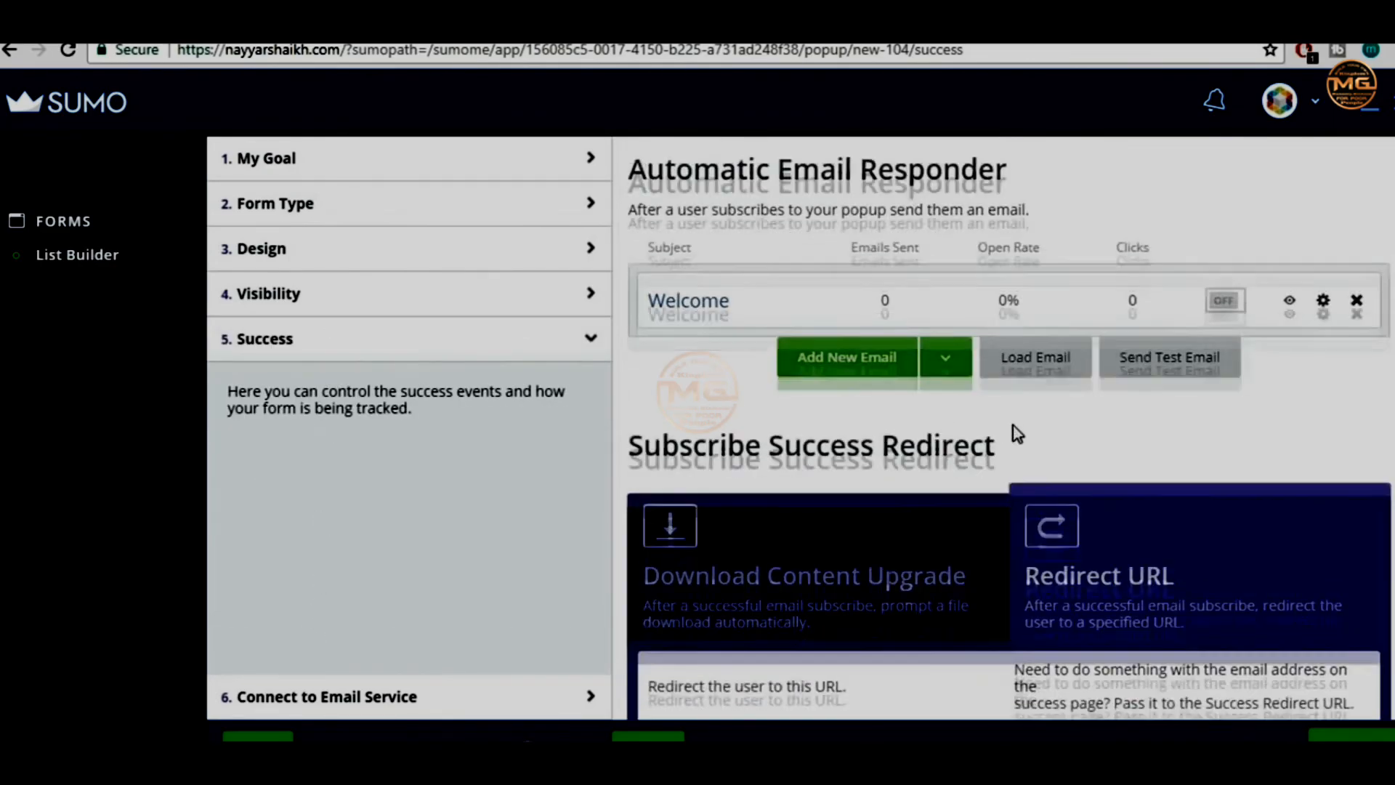
{"action": "scroll", "coordinate": [1014, 444], "scroll_direction": "down", "scroll_amount": 4}
{"action": "scroll", "coordinate": [967, 414], "scroll_direction": "up", "scroll_amount": 2}
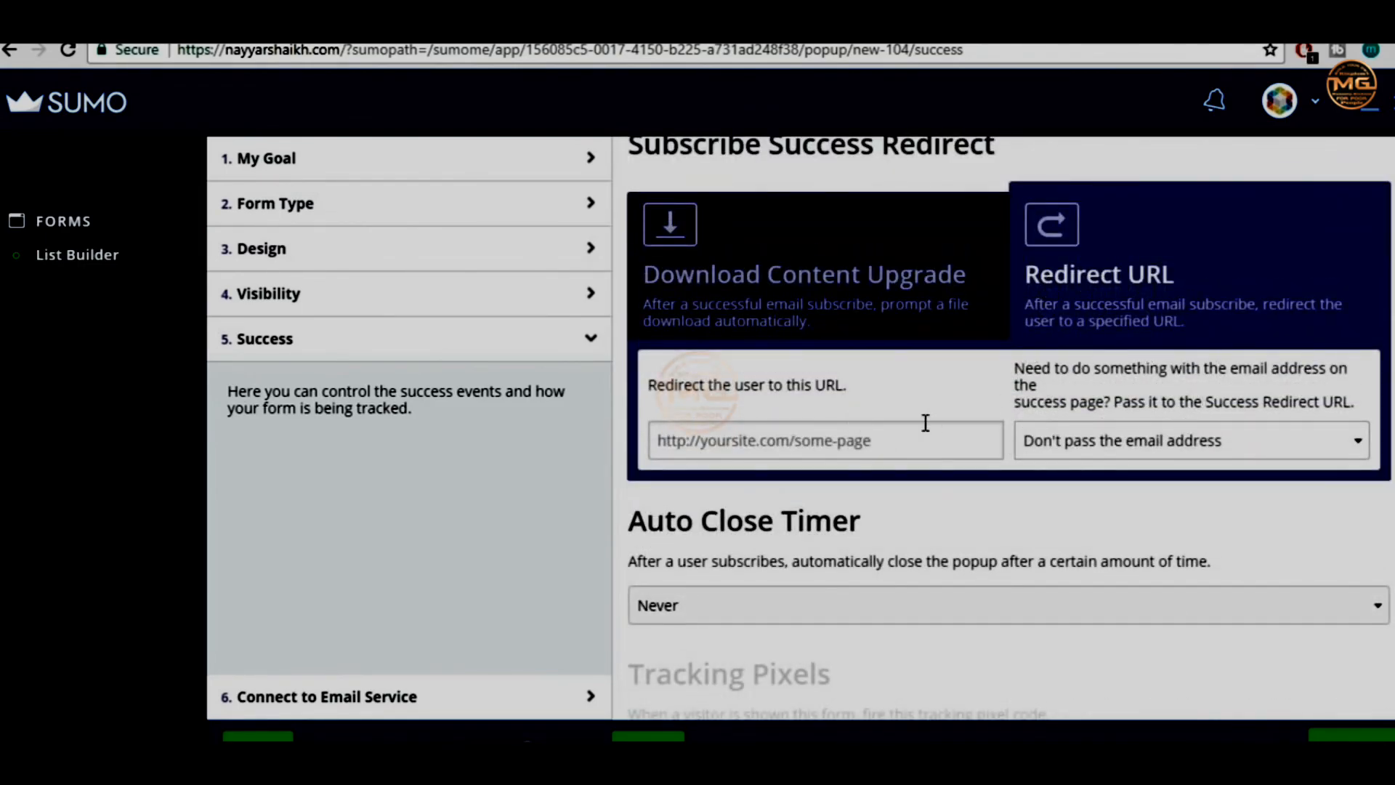
Connect the form to MailChimp's BloggDude45 list with double opt-in disabled and save it
{"action": "left_click", "coordinate": [335, 697]}
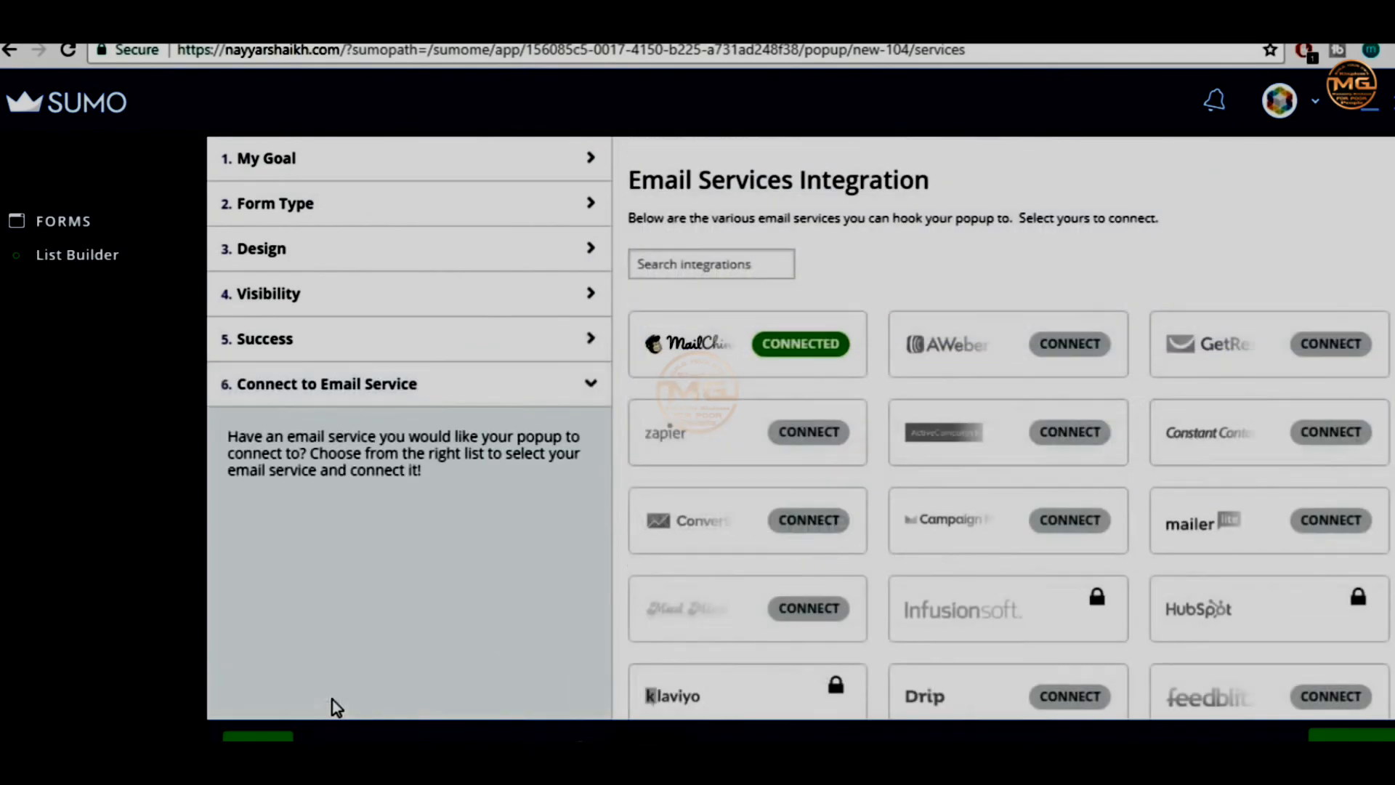
{"action": "left_click", "coordinate": [816, 339]}
{"action": "left_click", "coordinate": [619, 466]}
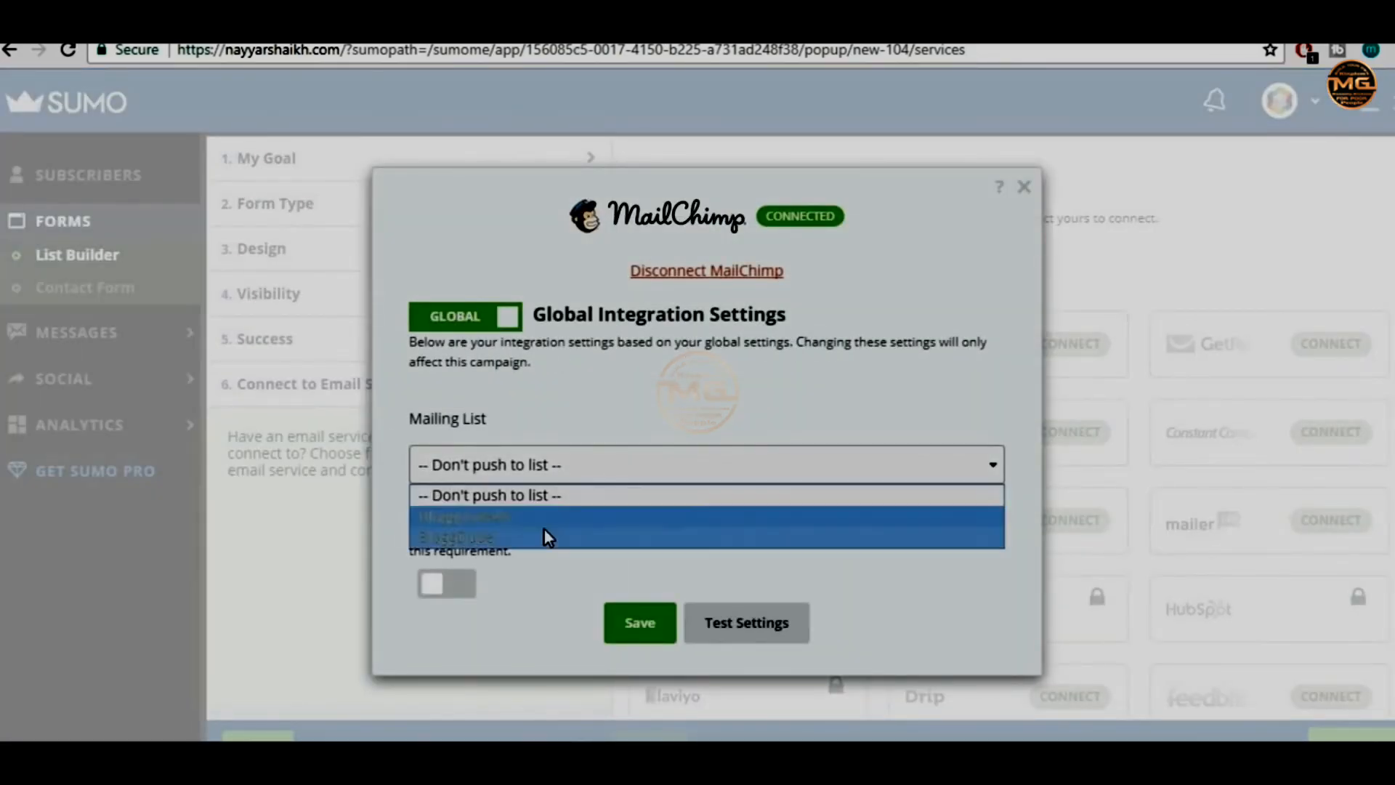
{"action": "left_click", "coordinate": [550, 515]}
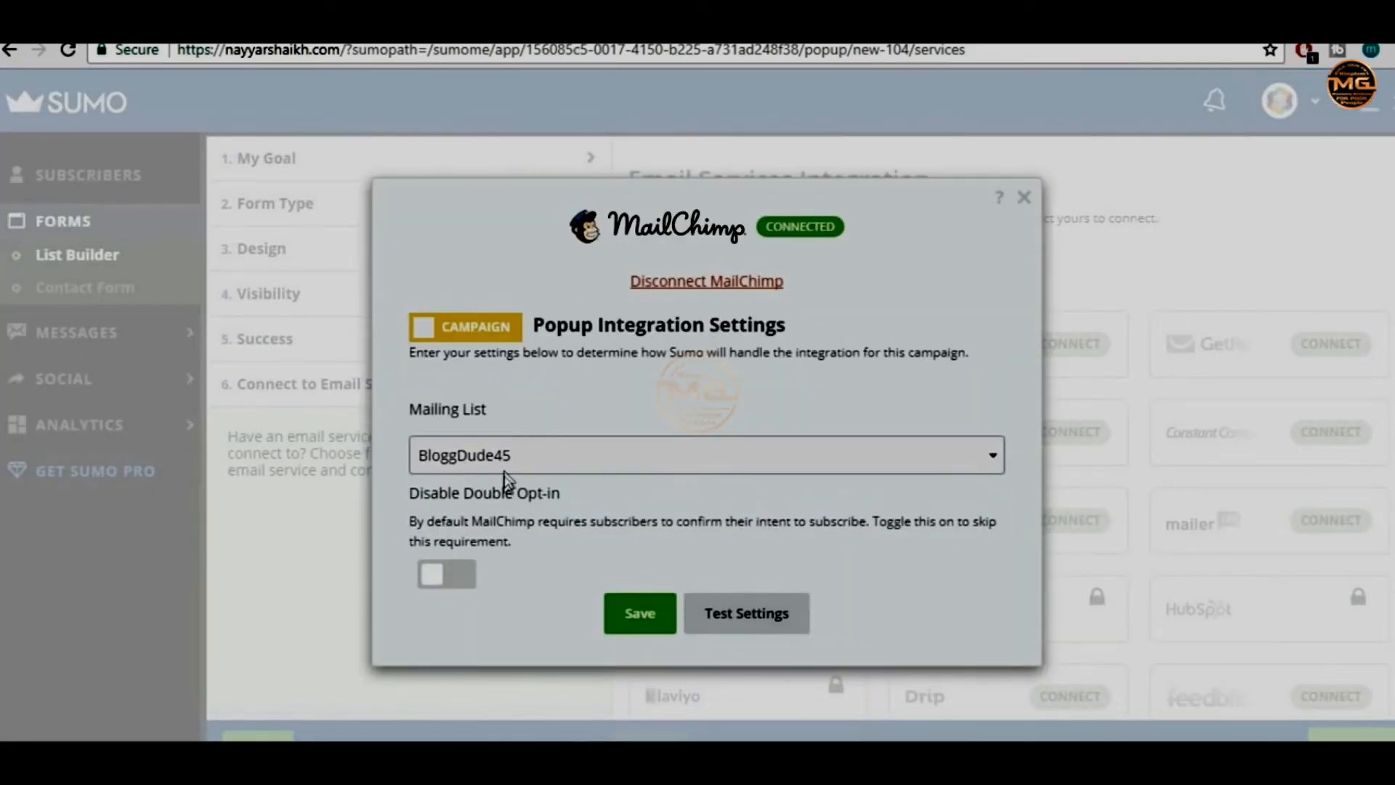
{"action": "left_click", "coordinate": [456, 574]}
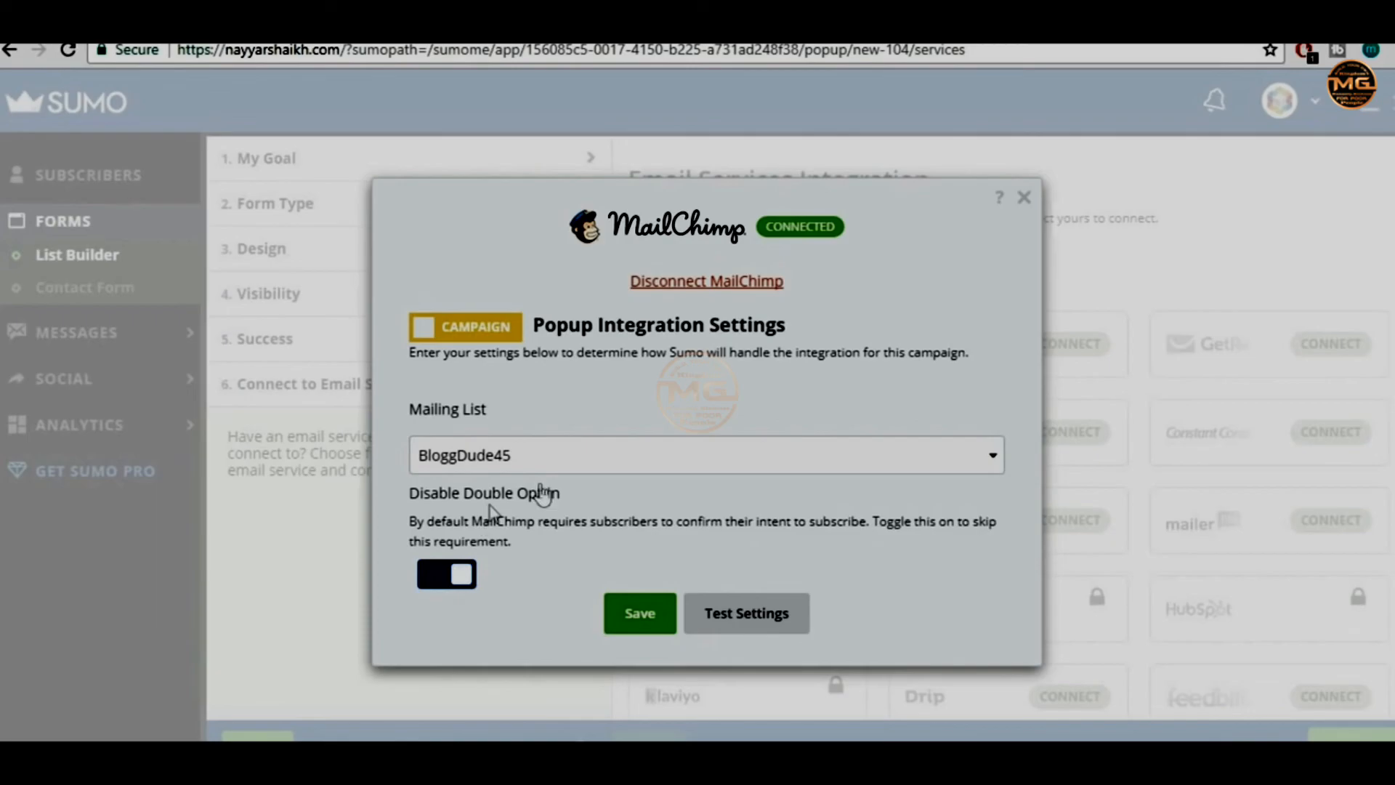
{"action": "left_click", "coordinate": [654, 632]}
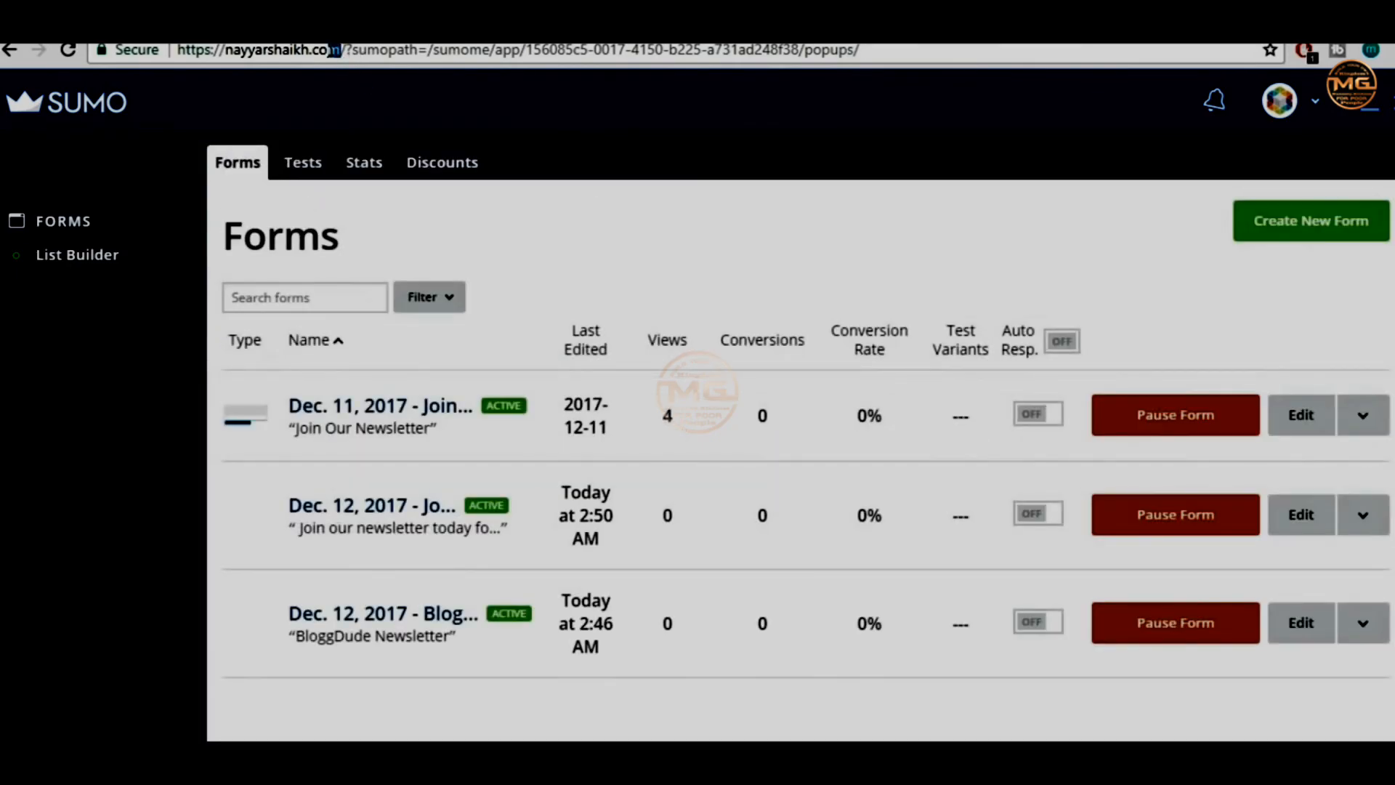
{"action": "left_click_drag", "start_coordinate": [178, 49], "coordinate": [342, 49]}
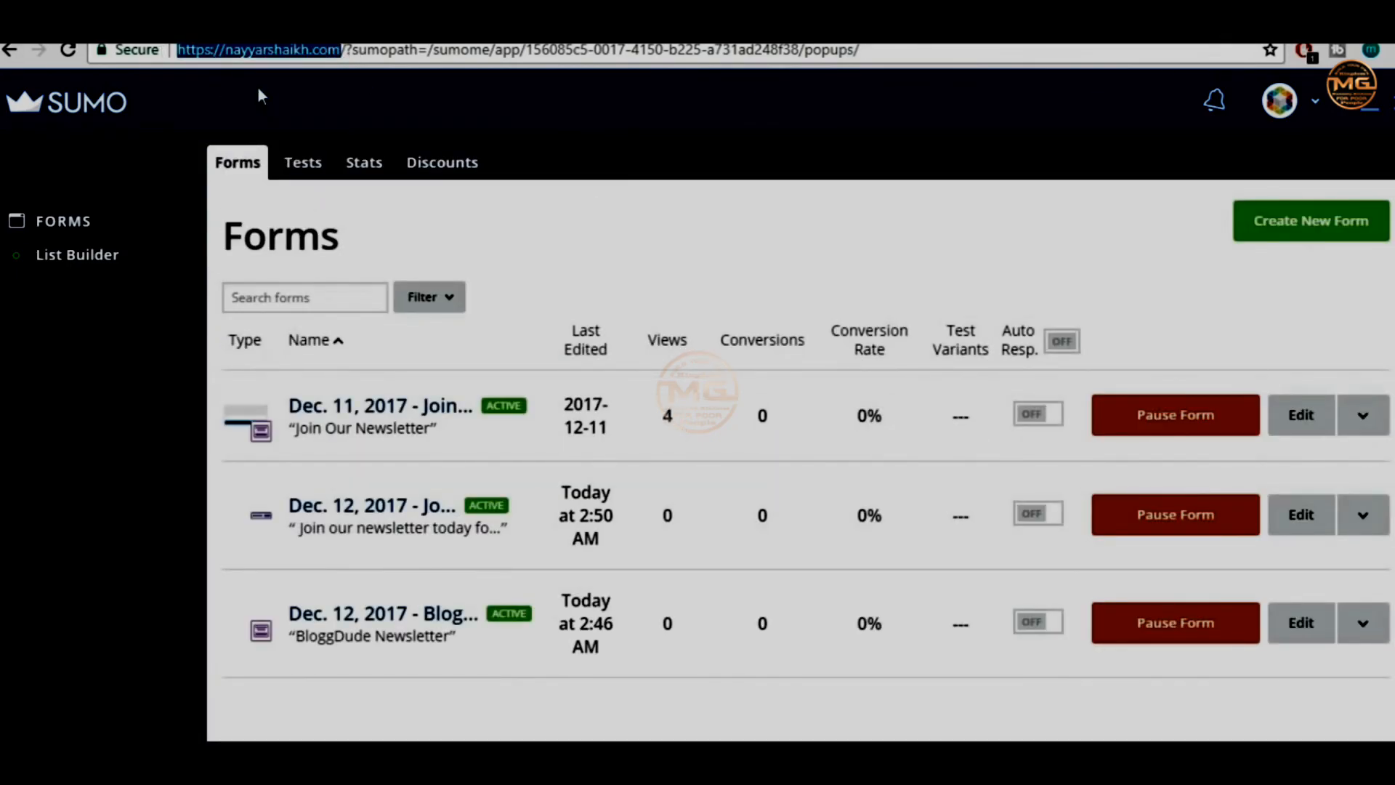
{"action": "left_click", "coordinate": [1389, 50]}
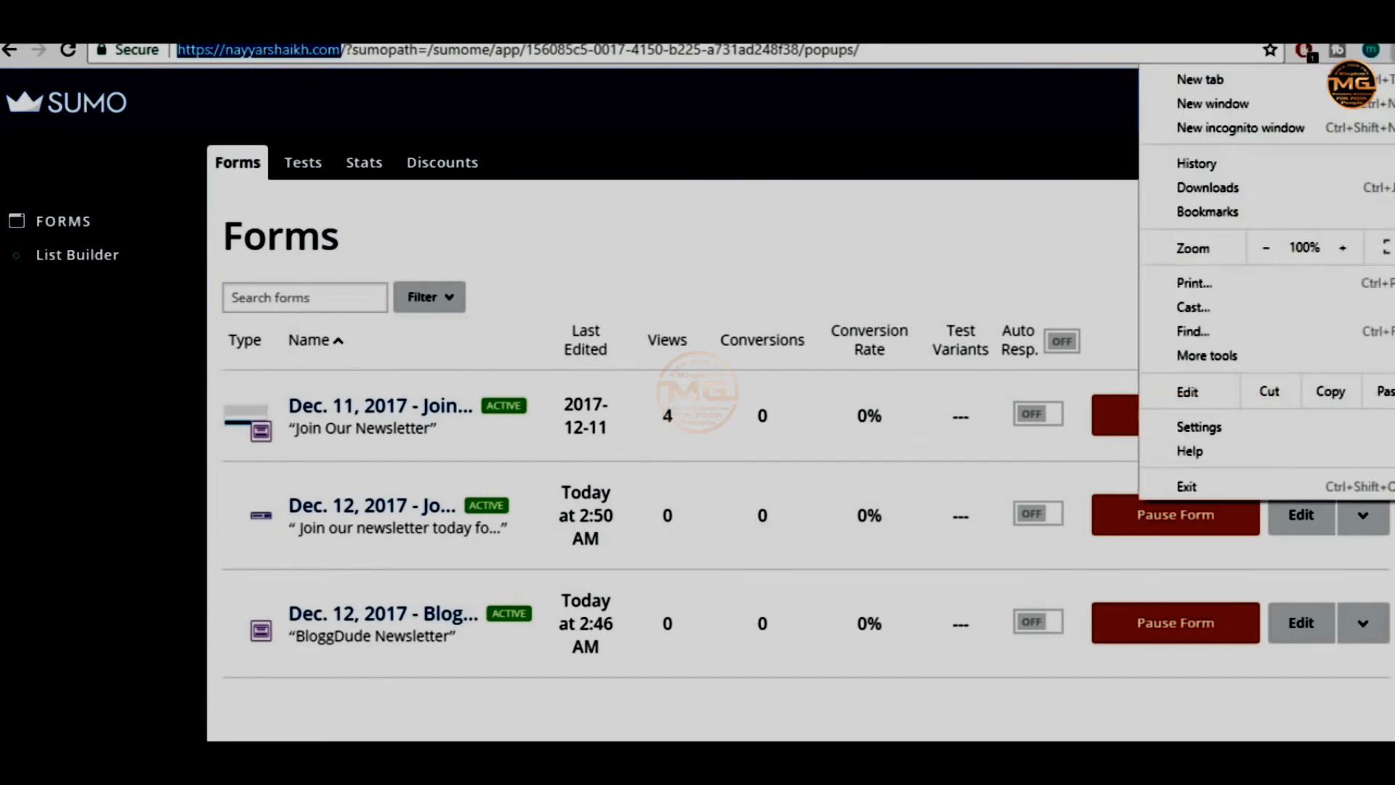
Load the live WordPress homepage, close the newsletter popup, and confirm the Smart Bar sticks at the top
{"action": "type", "text": "nayyarshaikh.com"}
{"action": "key", "text": "Return"}
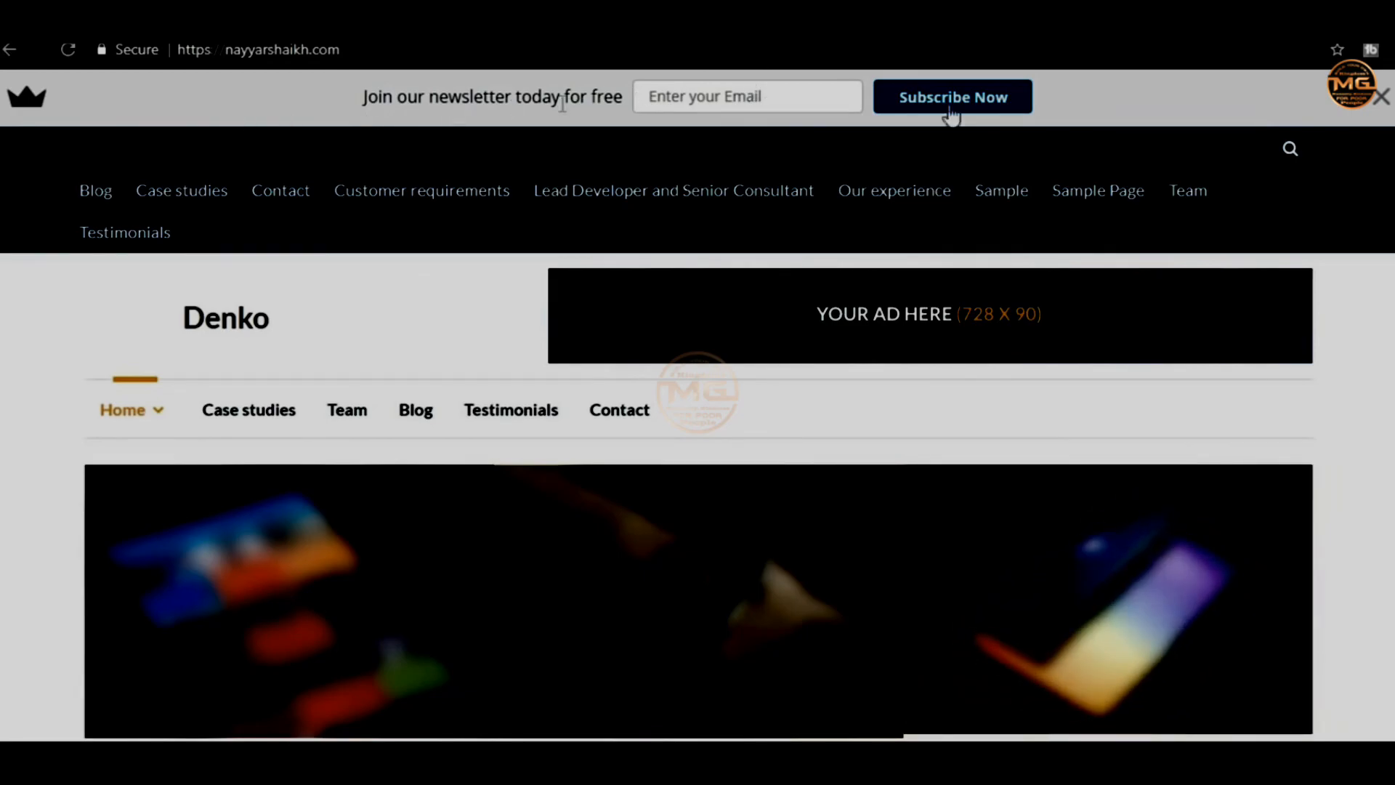
{"action": "scroll", "coordinate": [697, 436], "scroll_direction": "down", "scroll_amount": 10}
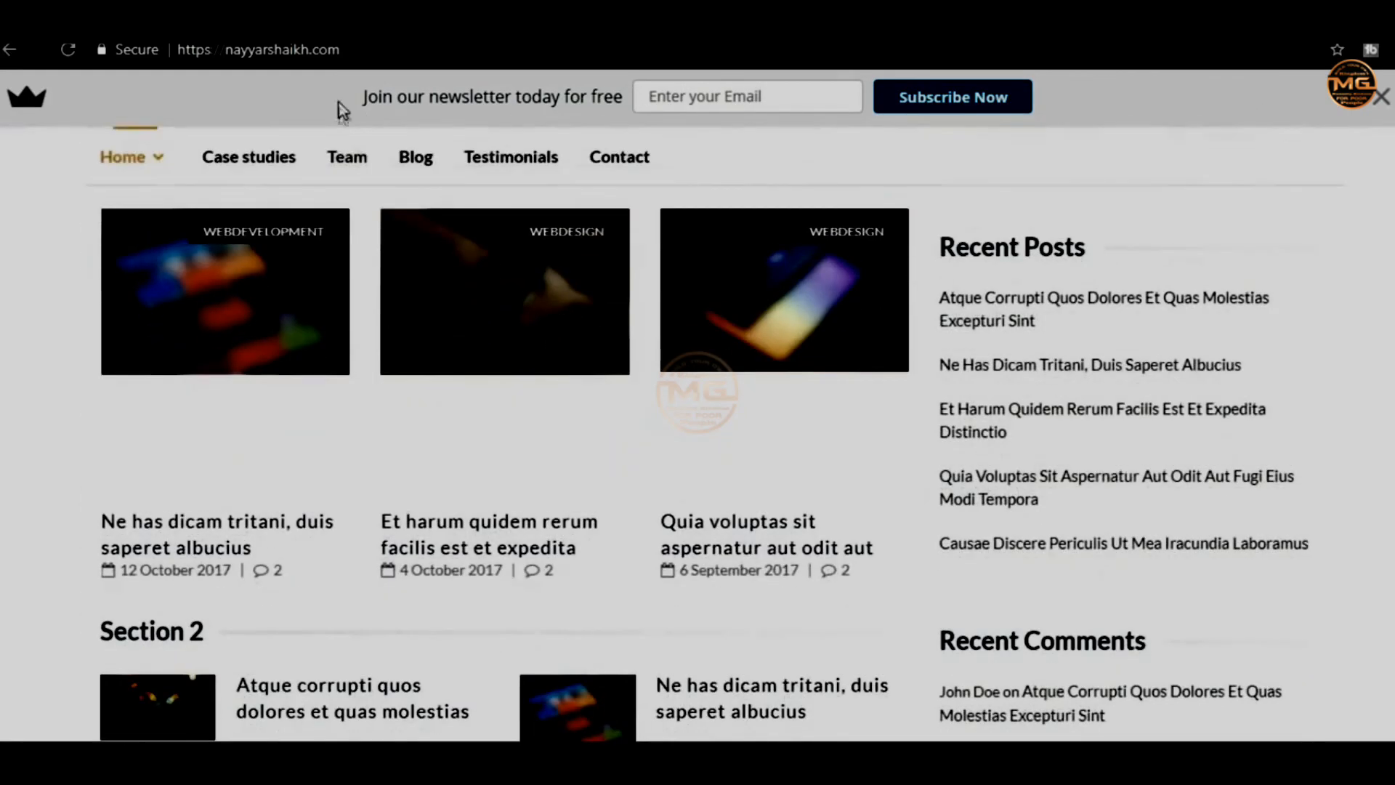
{"action": "left_click_drag", "start_coordinate": [364, 97], "coordinate": [865, 90]}
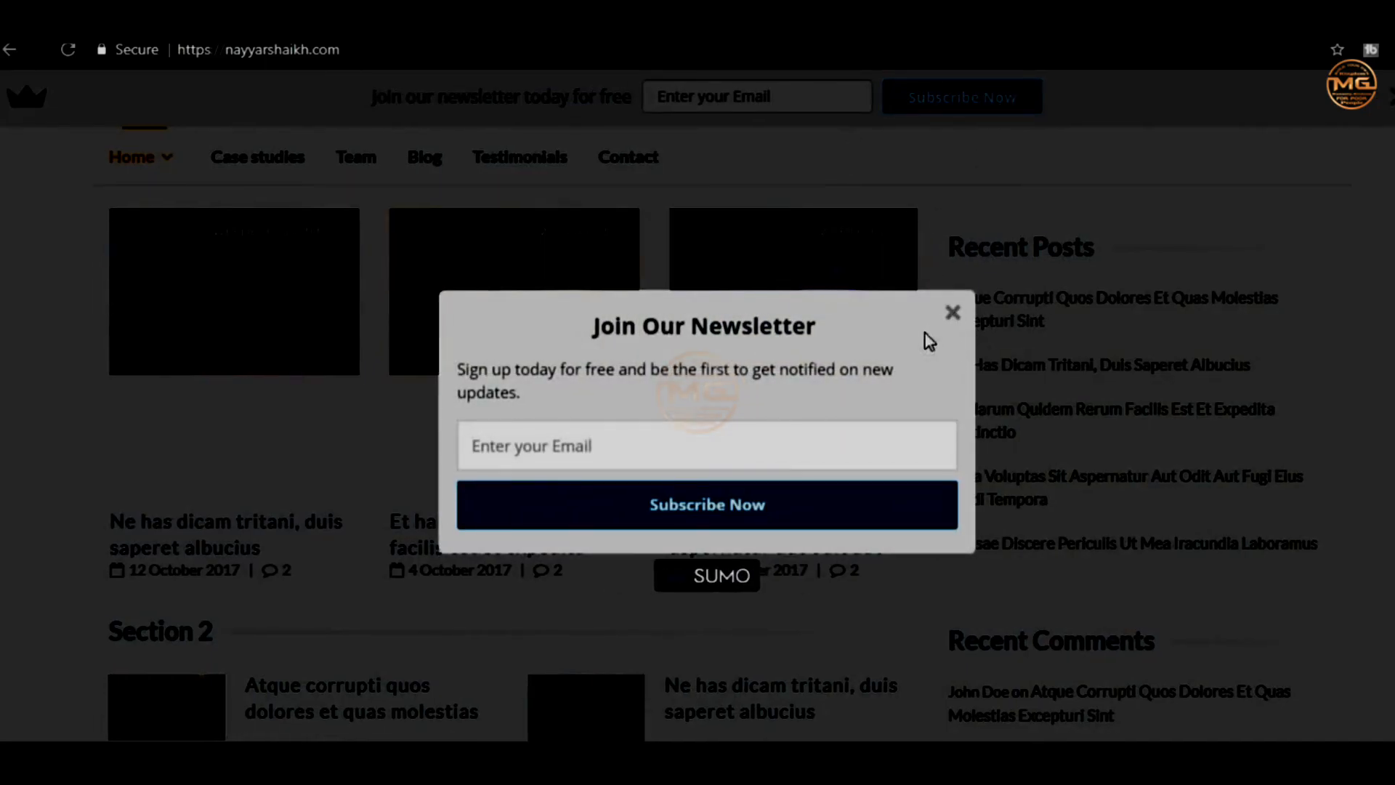
{"action": "left_click", "coordinate": [952, 313]}
{"action": "scroll", "coordinate": [925, 339], "scroll_direction": "down", "scroll_amount": 1}
{"action": "scroll", "coordinate": [176, 314], "scroll_direction": "down", "scroll_amount": 5}
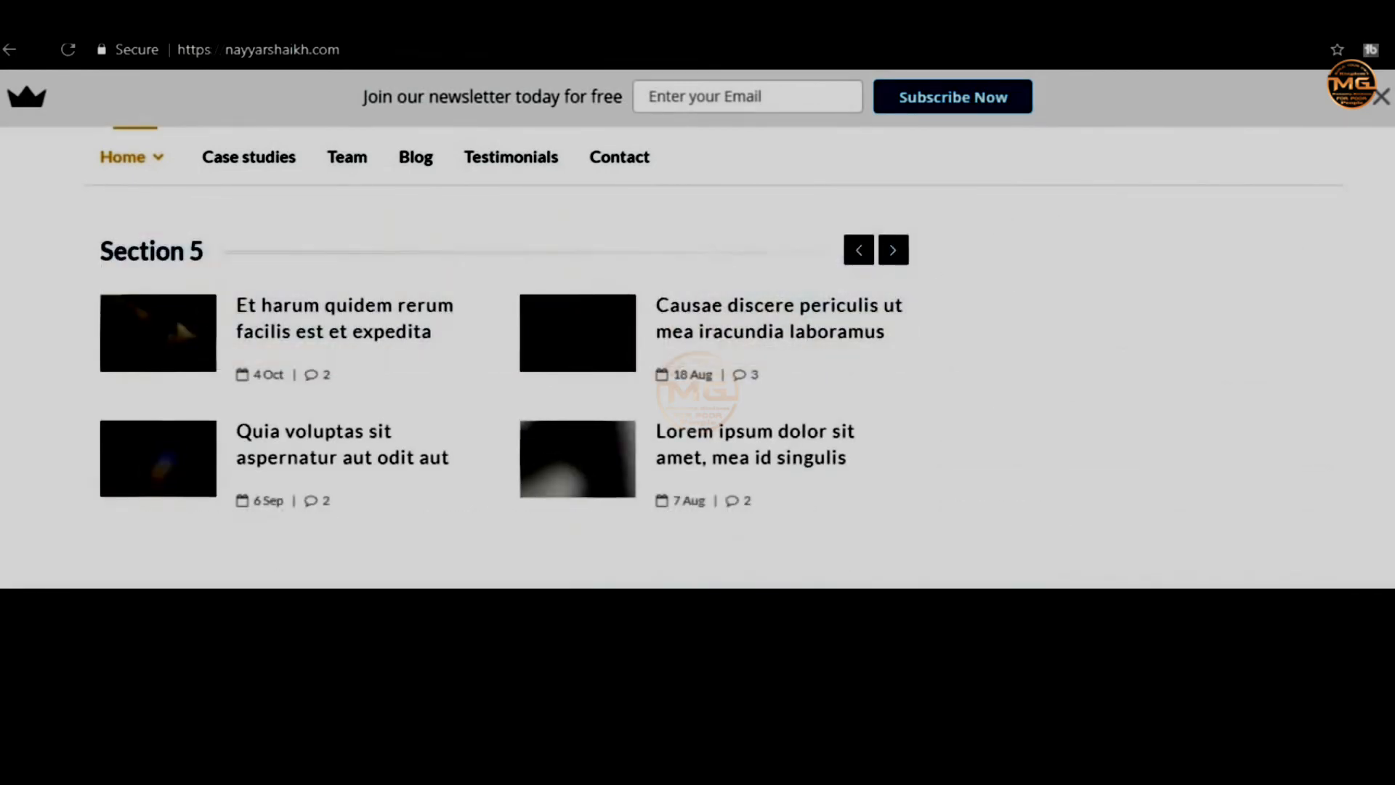
{"action": "scroll", "coordinate": [176, 314], "scroll_direction": "up", "scroll_amount": 10}
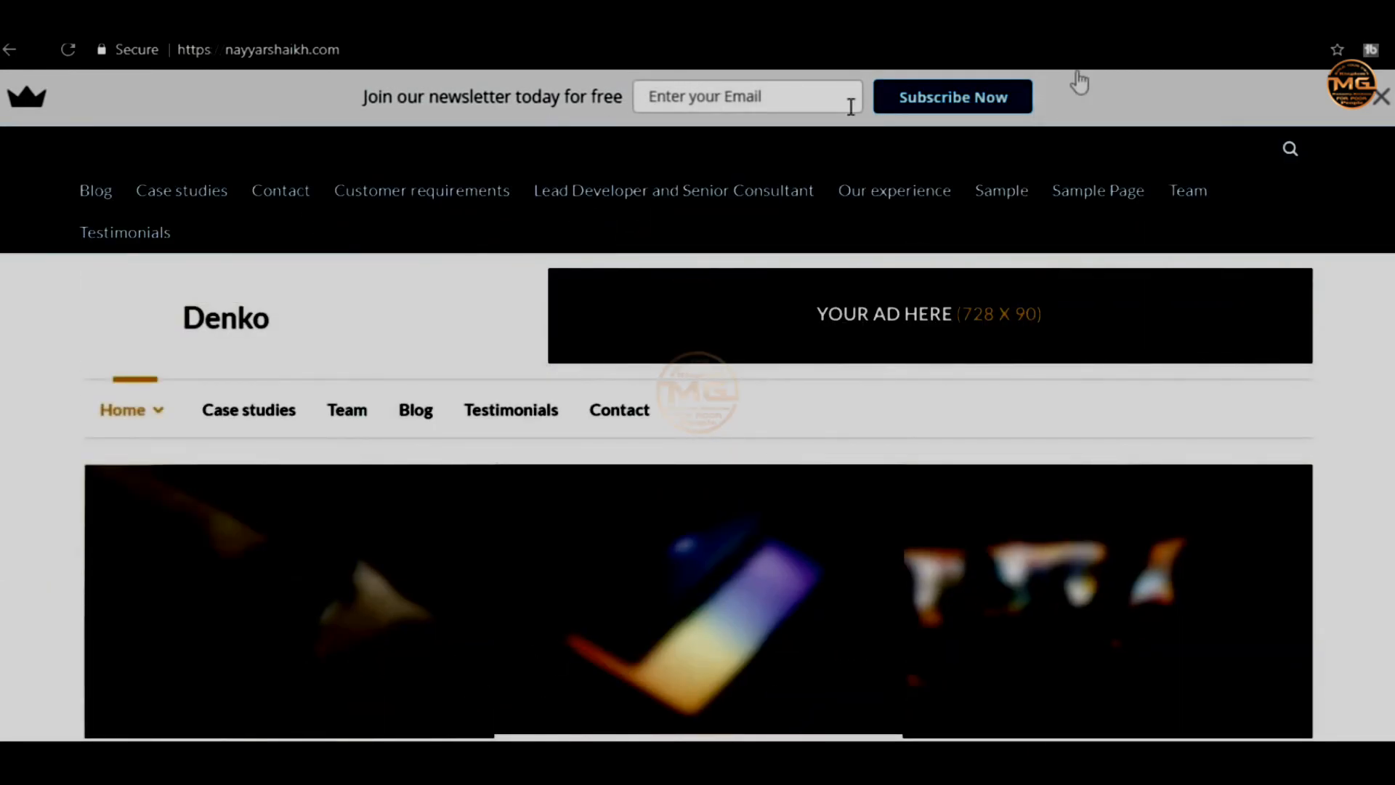